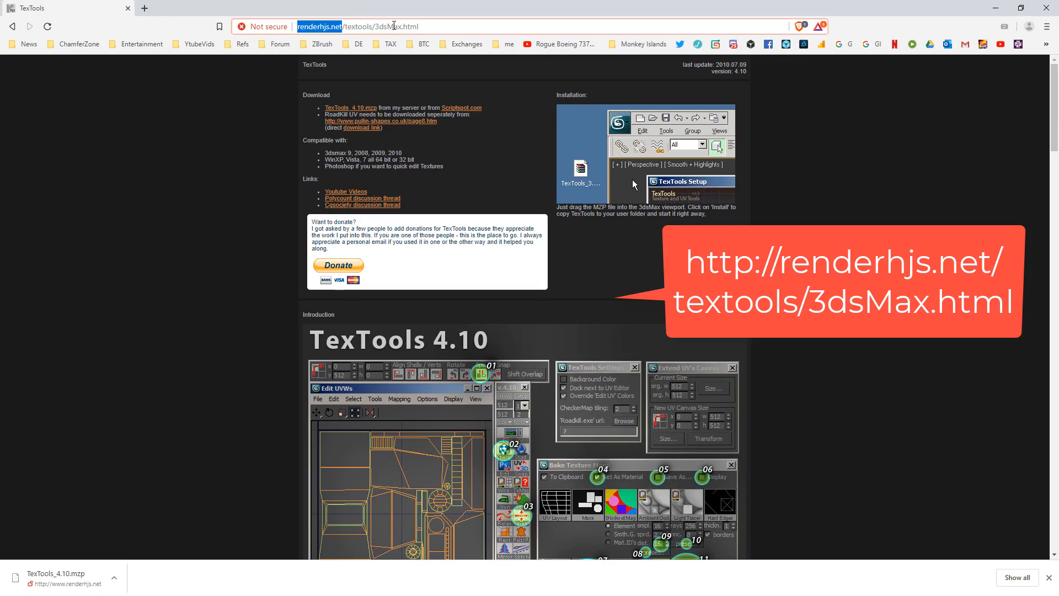
Download TexTools_4.10.mzp from the download section of the TexTools web page.
{"action": "left_click", "coordinate": [385, 91]}
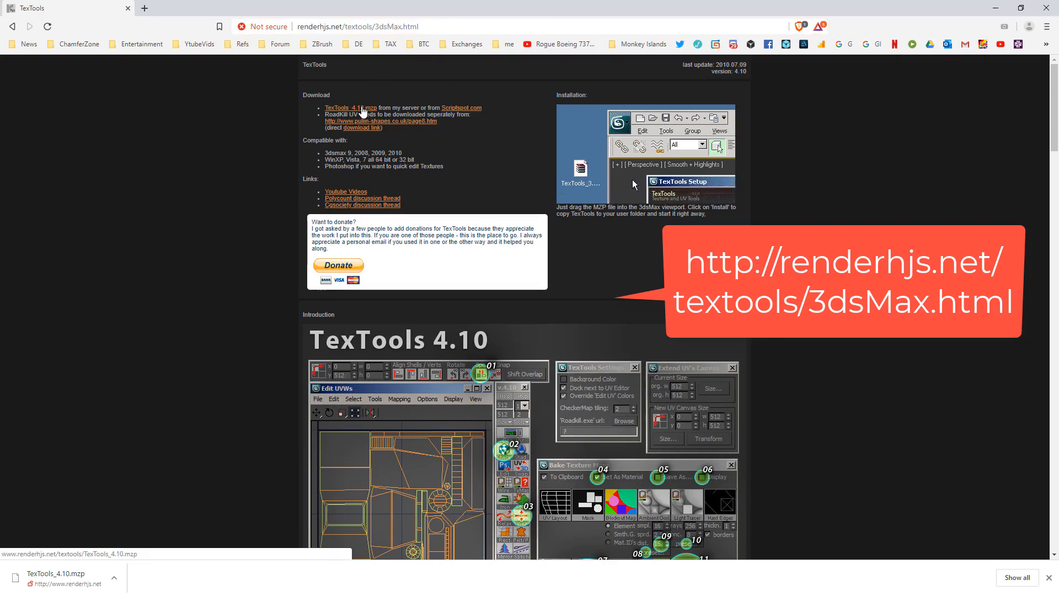
{"action": "left_click", "coordinate": [362, 111]}
Switch to 3ds Max, load the downloaded TexTools_4.10.mzp into the viewport and run its Quick Install.
{"action": "left_click", "coordinate": [698, 430]}
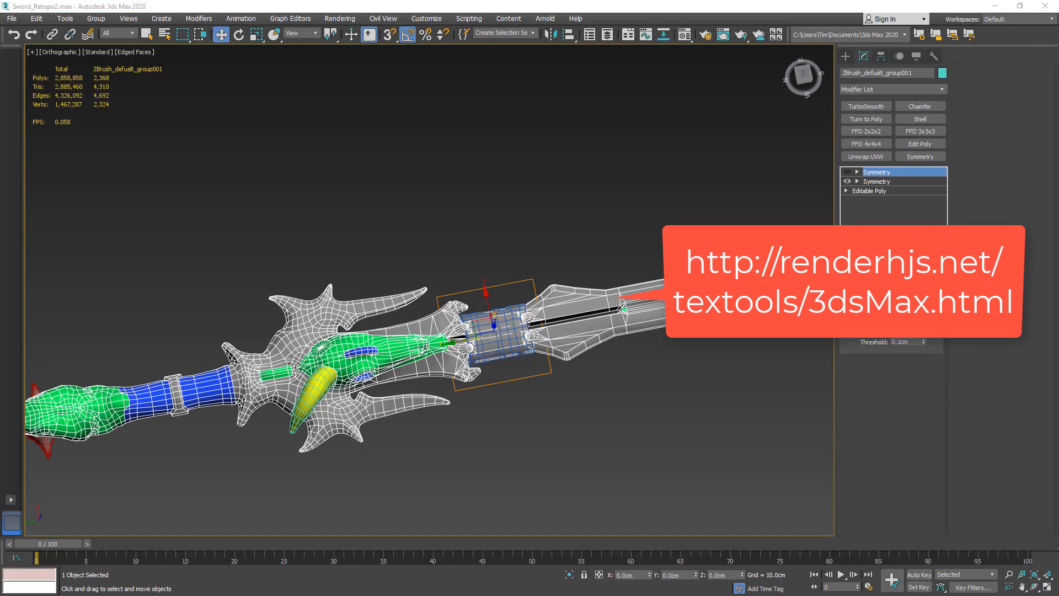
{"action": "left_click_drag", "start_coordinate": [1058, 425], "coordinate": [455, 196]}
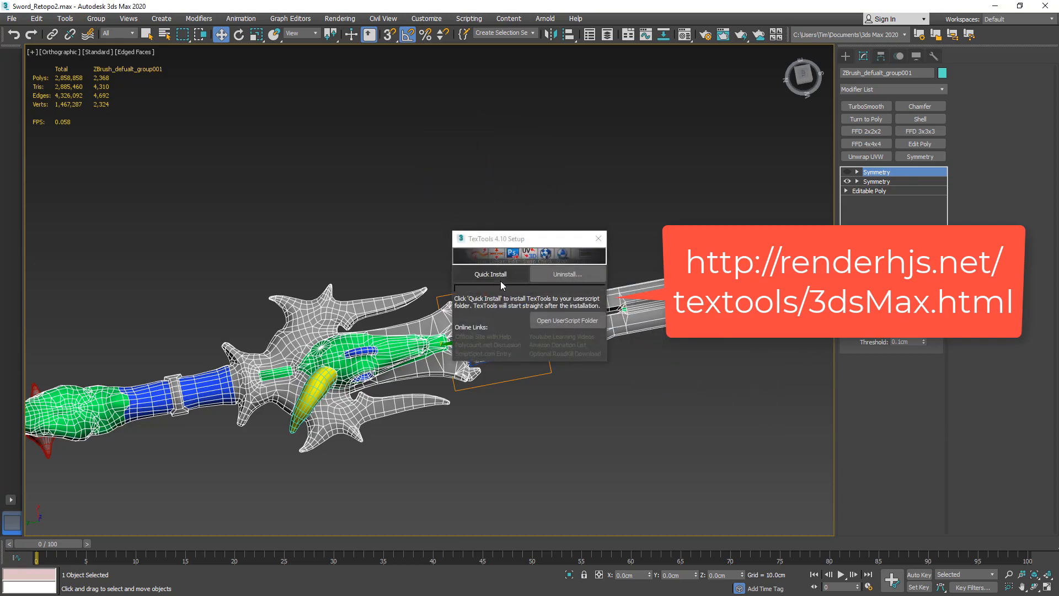
{"action": "left_click", "coordinate": [500, 278]}
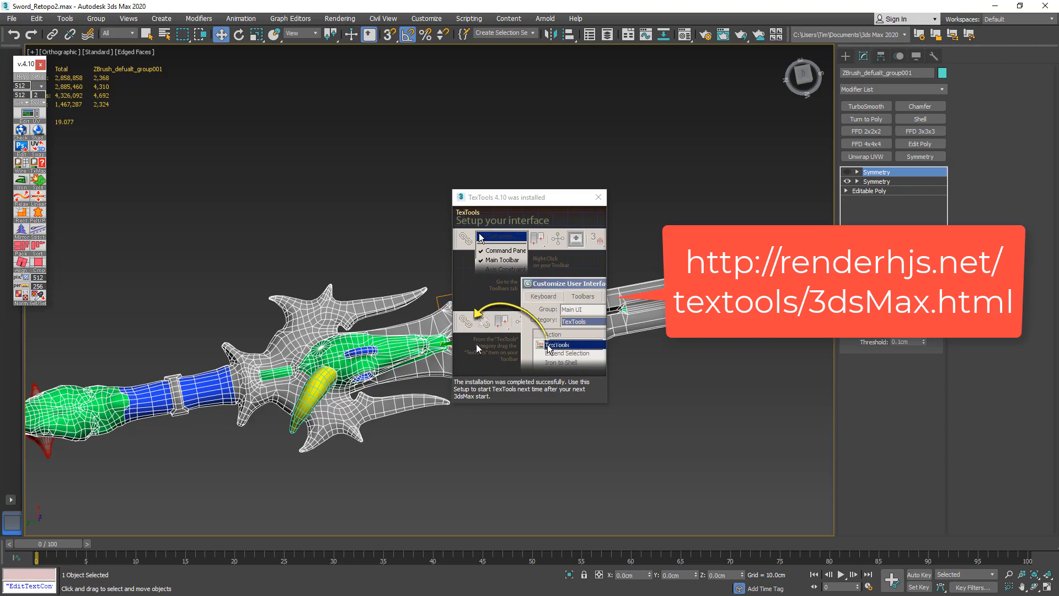
Move the TexTools installation notice aside and open the Customize User Interface dialog.
{"action": "left_click_drag", "start_coordinate": [504, 201], "coordinate": [134, 129]}
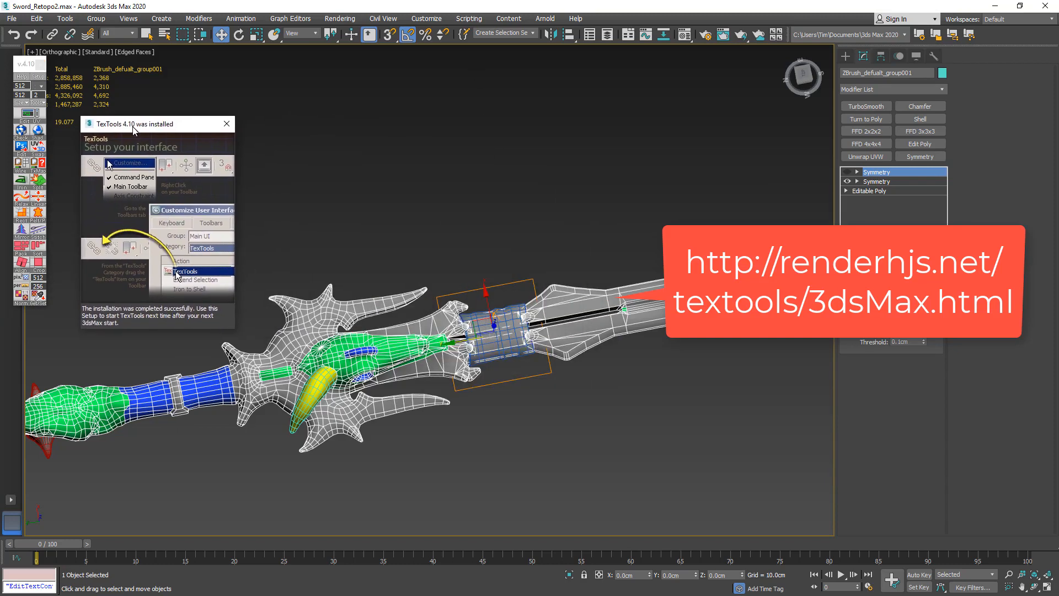
{"action": "left_click", "coordinate": [426, 19]}
{"action": "left_click", "coordinate": [440, 34]}
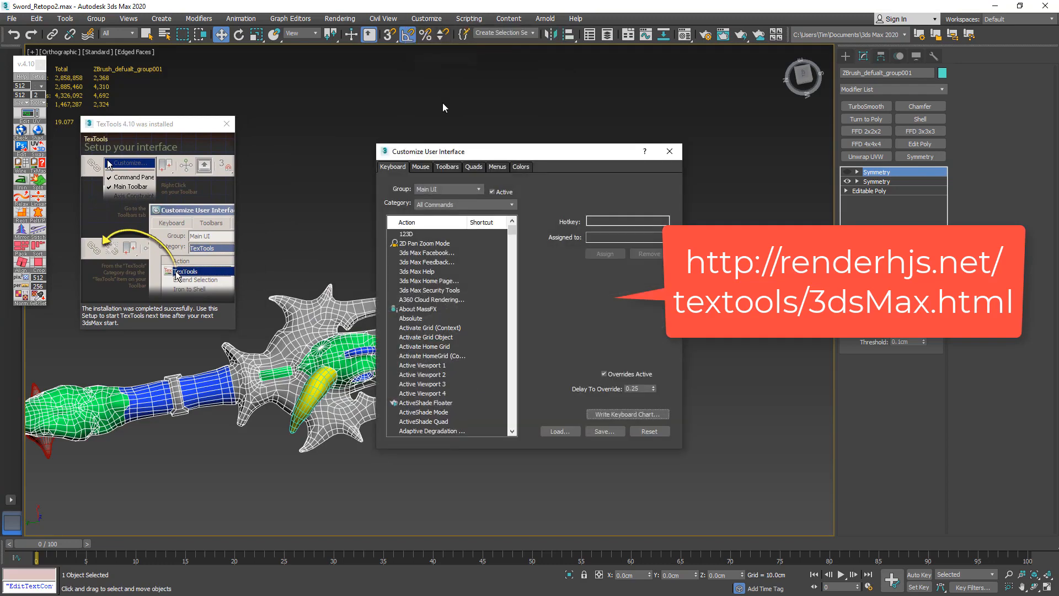
{"action": "left_click", "coordinate": [445, 205]}
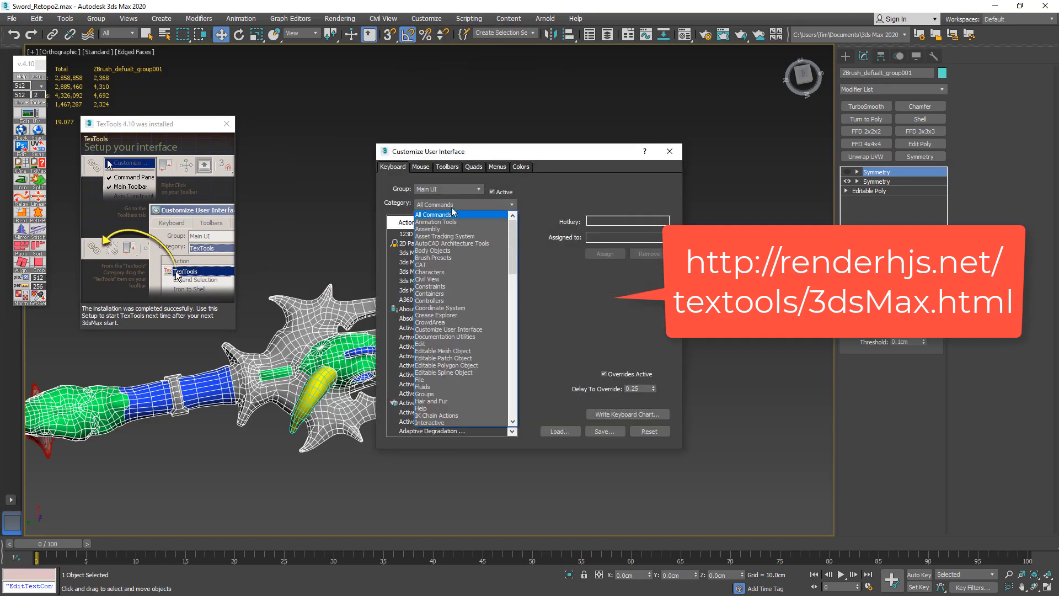
{"action": "left_click_drag", "start_coordinate": [512, 259], "coordinate": [511, 410]}
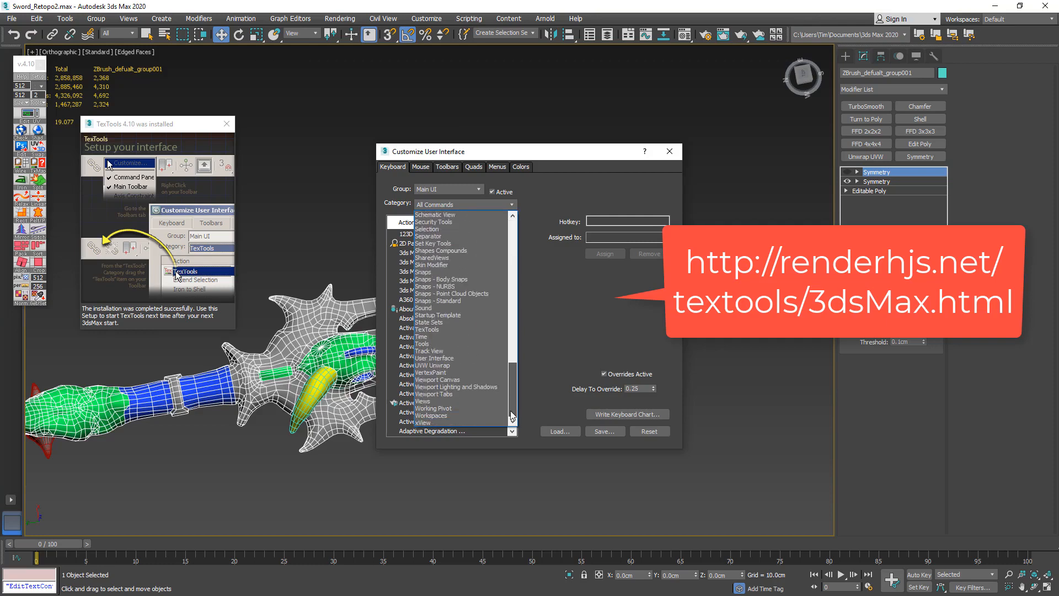
{"action": "left_click", "coordinate": [441, 329]}
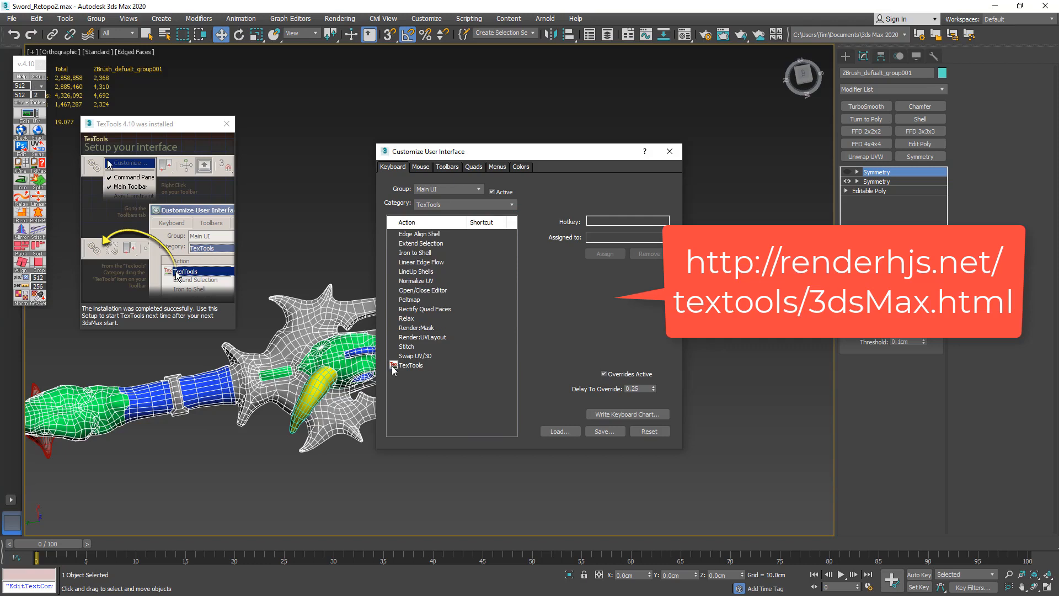
{"action": "left_click_drag", "start_coordinate": [393, 368], "coordinate": [395, 353]}
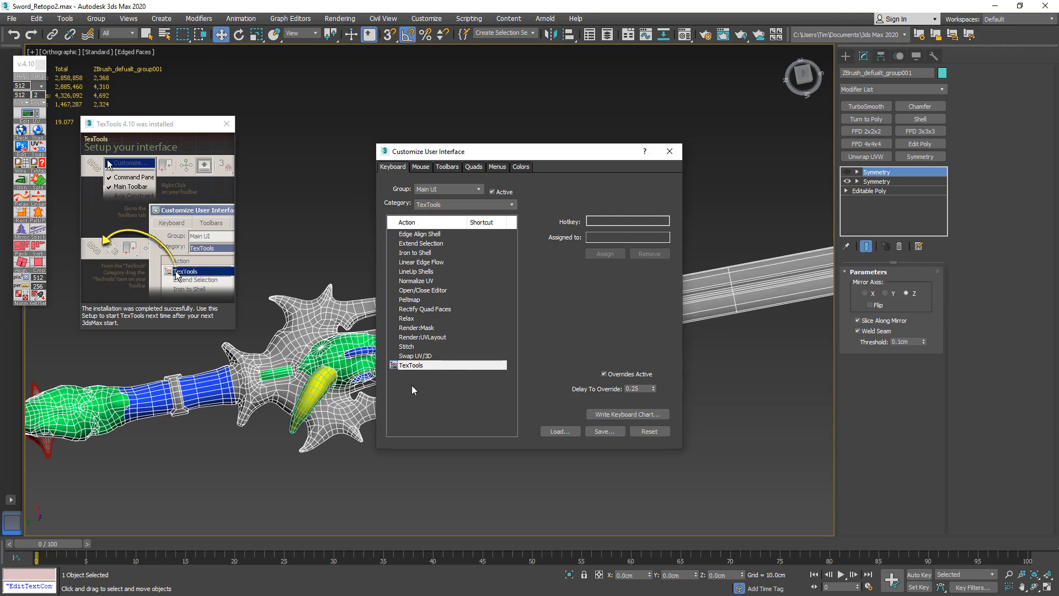
Add the TexTools action from the TexTools category to the main toolbar beside the link tools, and close the customization dialog.
{"action": "left_click", "coordinate": [443, 167]}
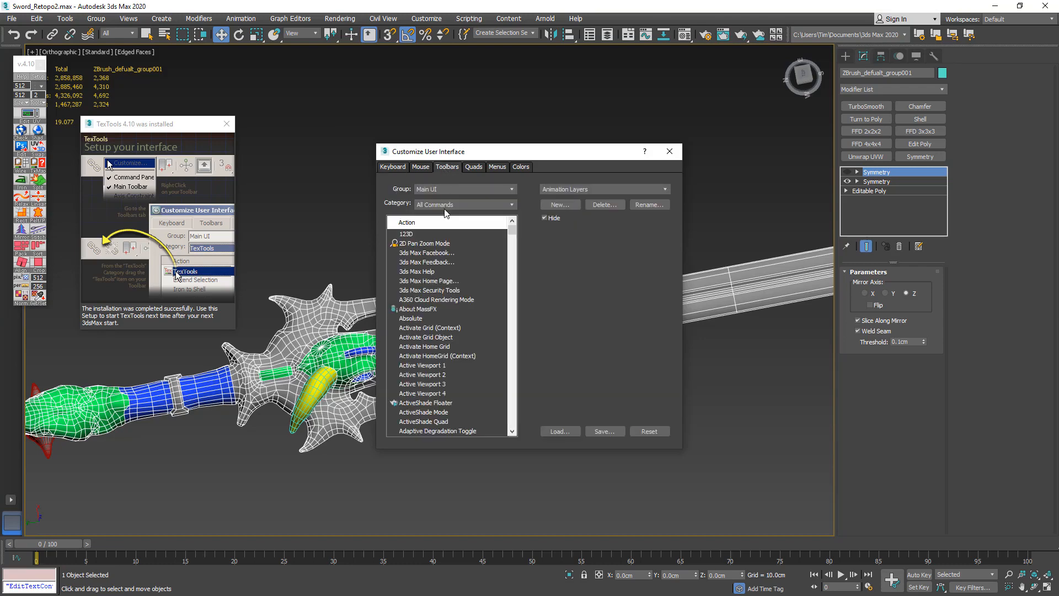
{"action": "left_click", "coordinate": [444, 204]}
{"action": "left_click_drag", "start_coordinate": [514, 262], "coordinate": [524, 422]}
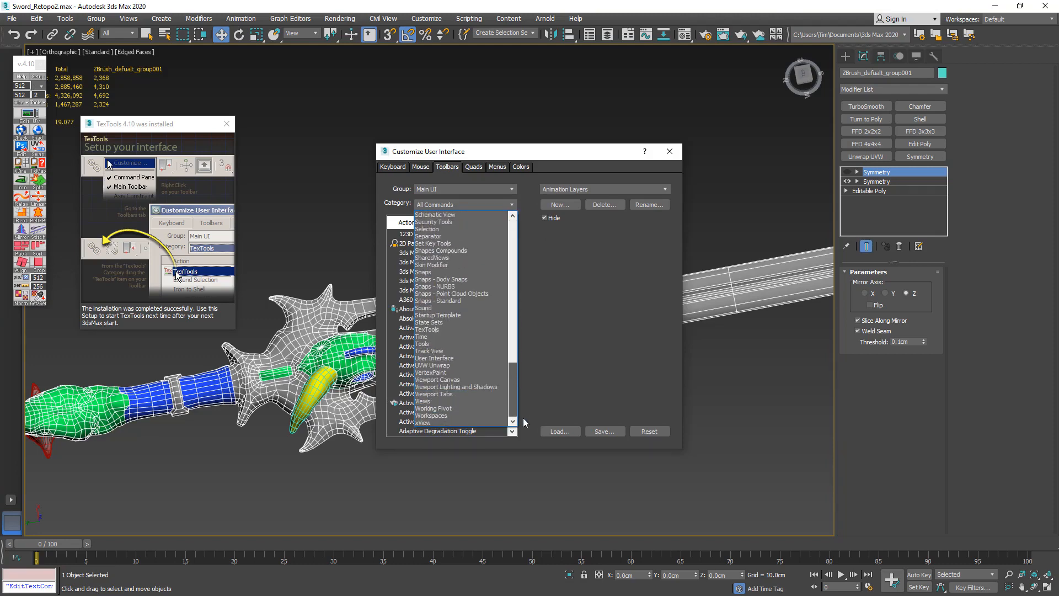
{"action": "left_click", "coordinate": [434, 330]}
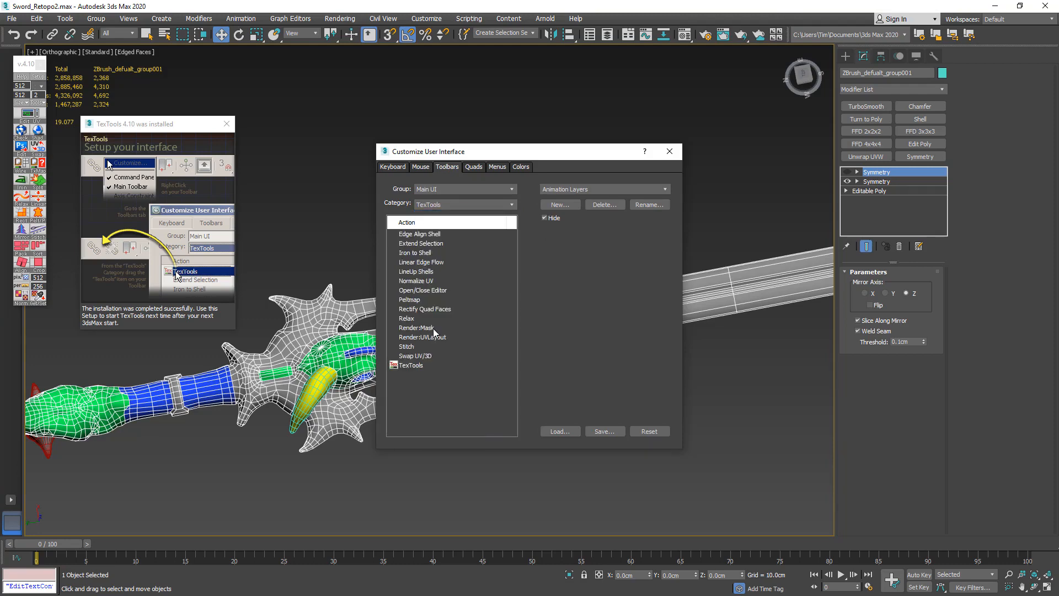
{"action": "left_click_drag", "start_coordinate": [409, 367], "coordinate": [93, 35]}
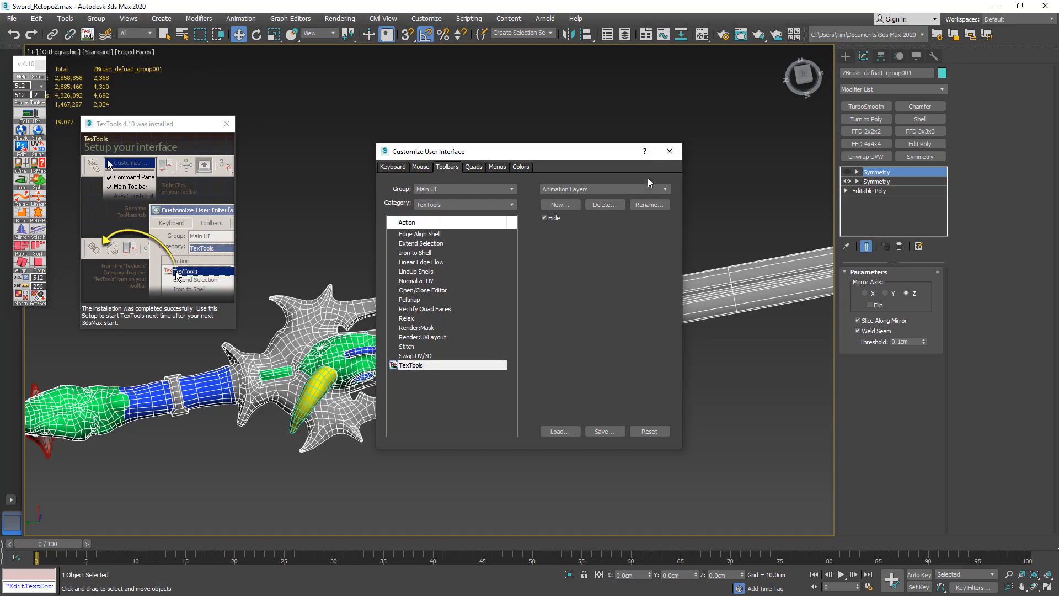
{"action": "left_click", "coordinate": [669, 151]}
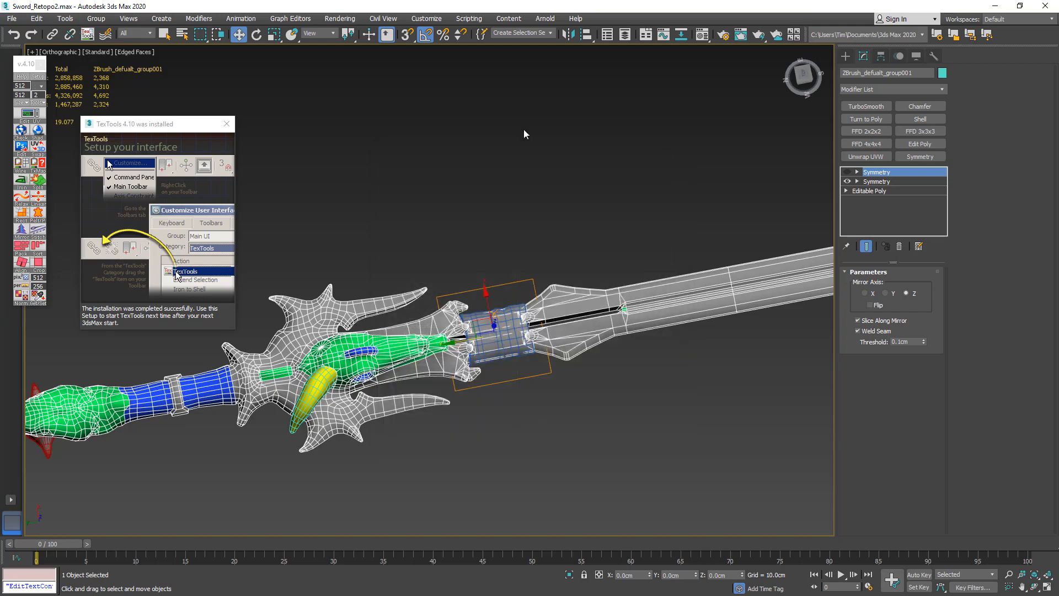
Close the installation notice and the TexTools palette, then test the new TexTools toolbar shortcut by opening and closing the palette.
{"action": "left_click_drag", "start_coordinate": [212, 124], "coordinate": [214, 125]}
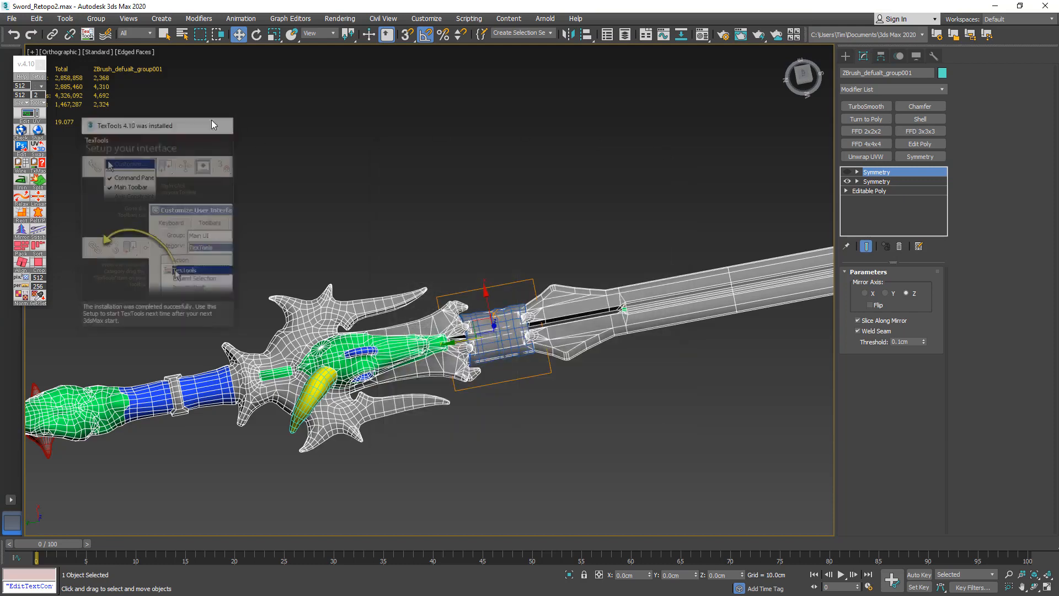
{"action": "left_click", "coordinate": [42, 65]}
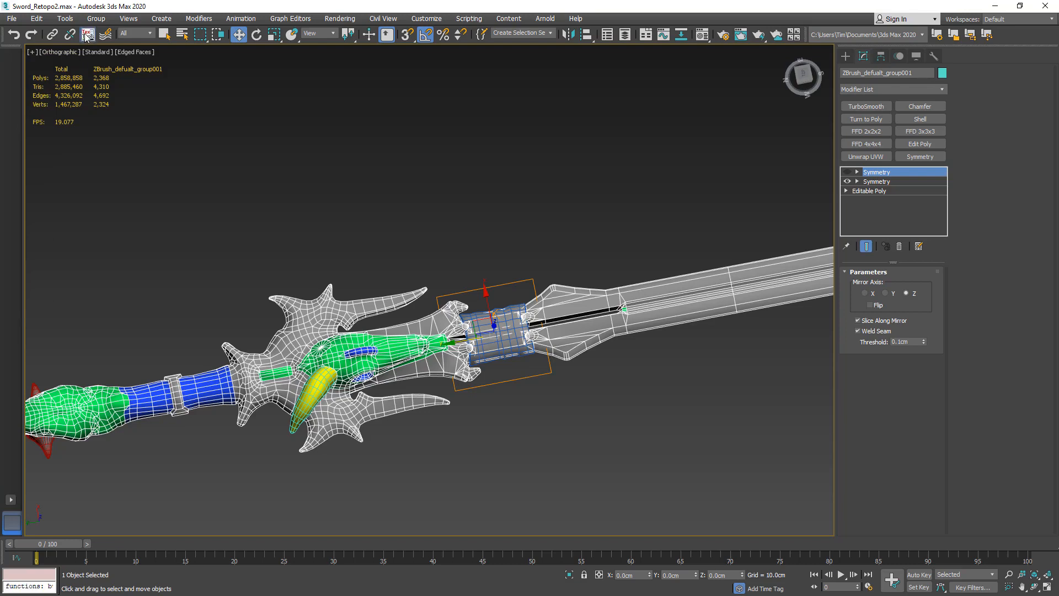
{"action": "left_click", "coordinate": [87, 35]}
{"action": "left_click", "coordinate": [42, 66]}
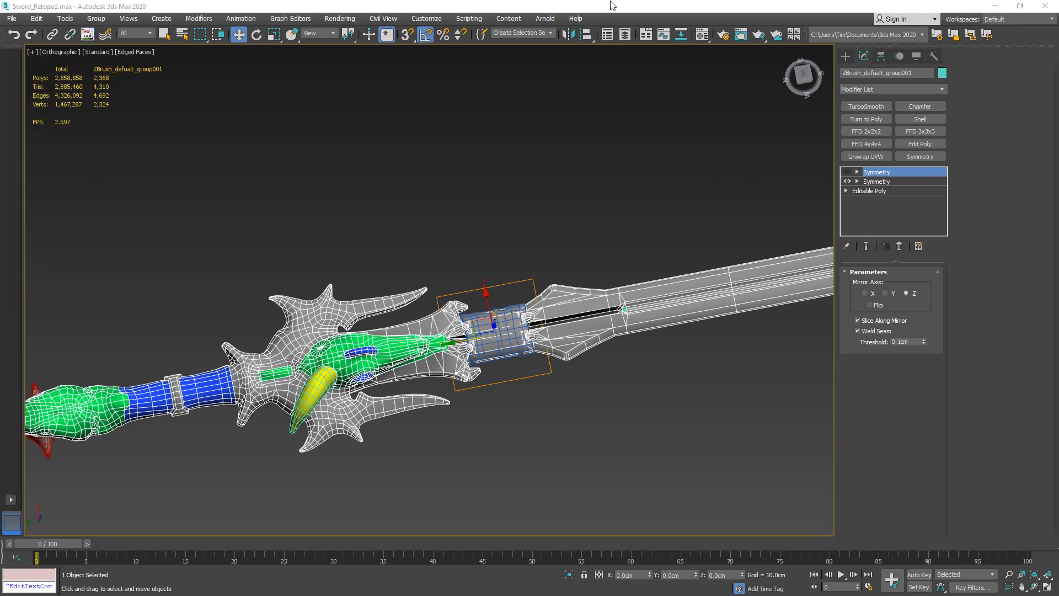
Collapse the selected sword object's whole modifier stack, including both Symmetry modifiers, into an Editable Poly.
{"action": "left_click", "coordinate": [607, 5]}
{"action": "right_click", "coordinate": [866, 173]}
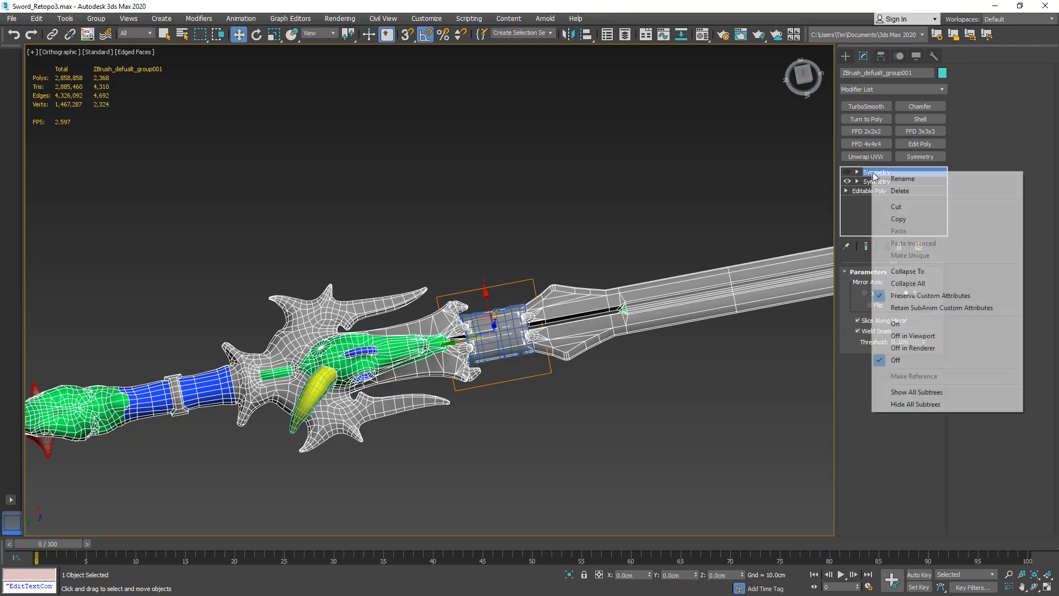
{"action": "left_click", "coordinate": [921, 283]}
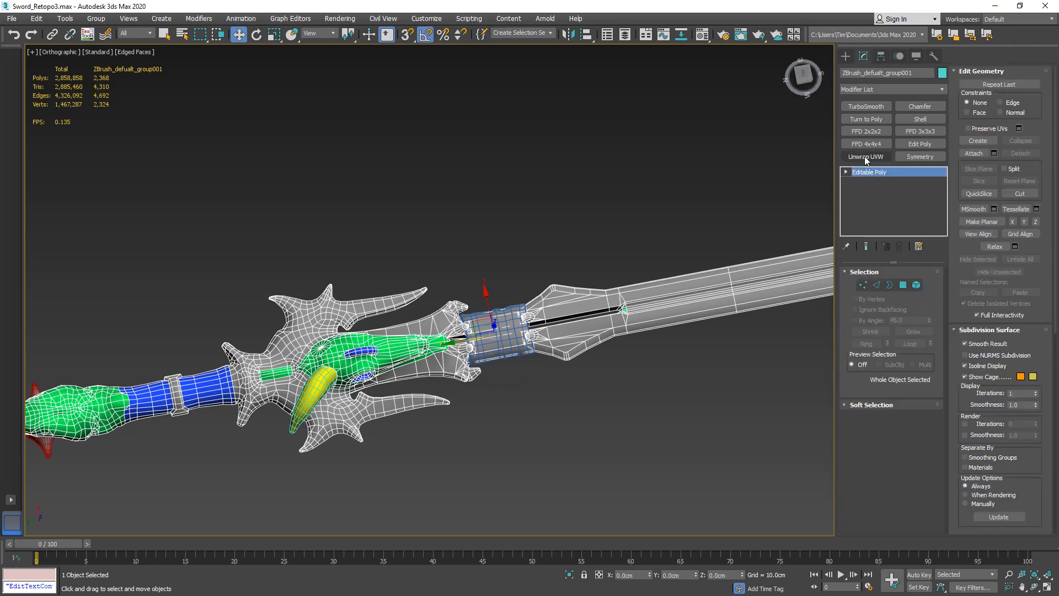
Apply an Unwrap UVW modifier to the sword object and open its UV editor.
{"action": "left_click", "coordinate": [864, 88]}
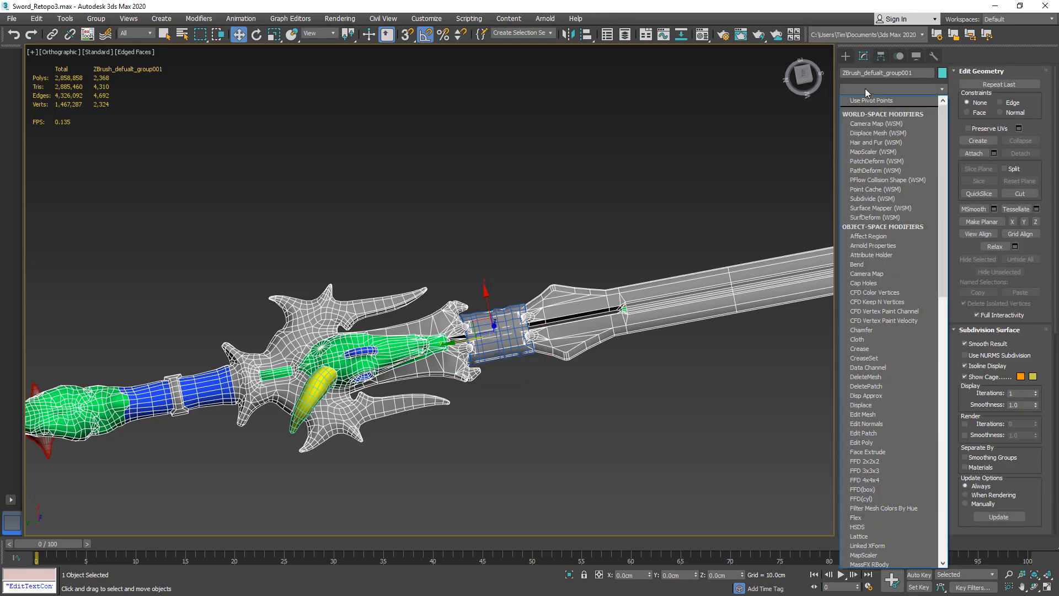
{"action": "left_click", "coordinate": [861, 89]}
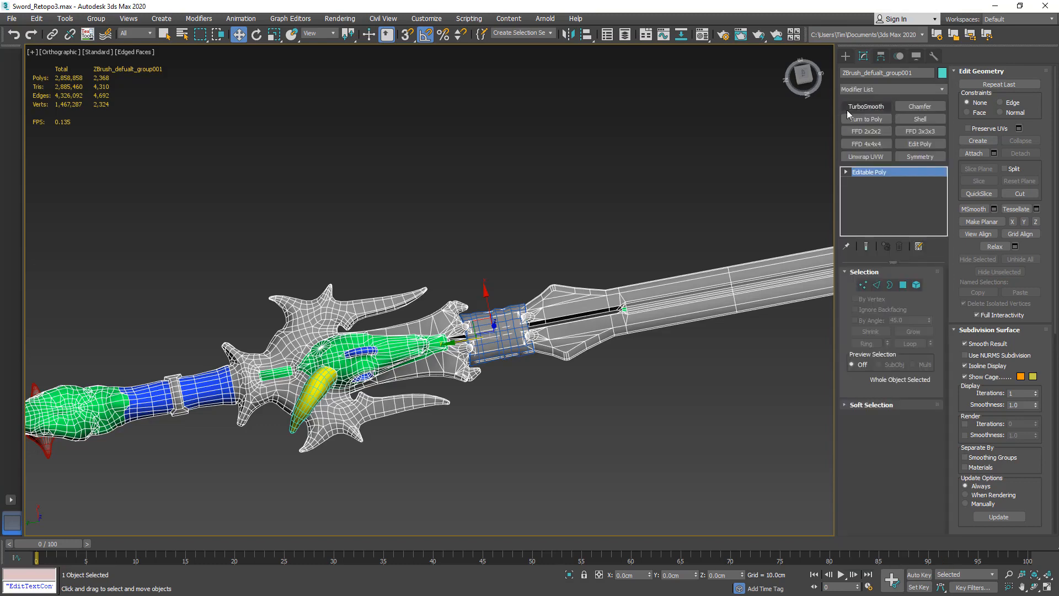
{"action": "left_click", "coordinate": [859, 157]}
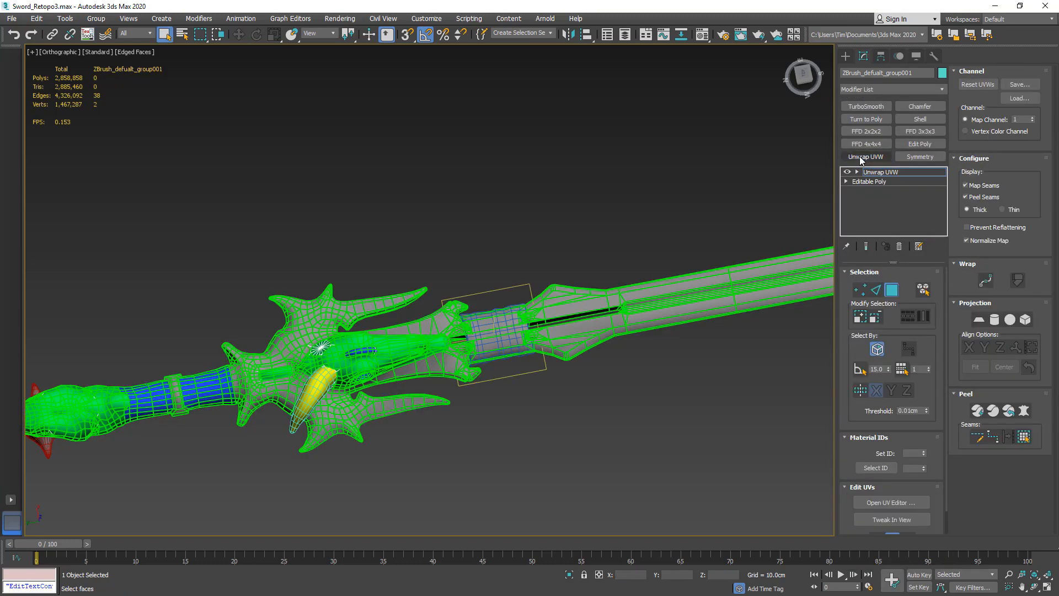
{"action": "left_click", "coordinate": [880, 502]}
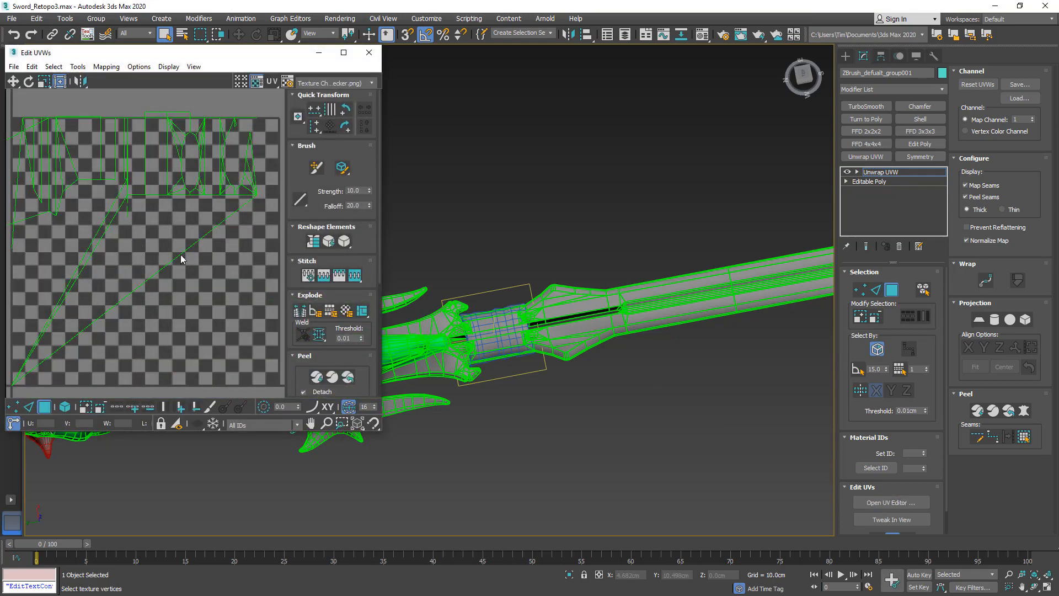
Hide the UV editor's checker background, enable Always Bring Up The Edit Window and save these settings as defaults.
{"action": "left_click", "coordinate": [257, 83]}
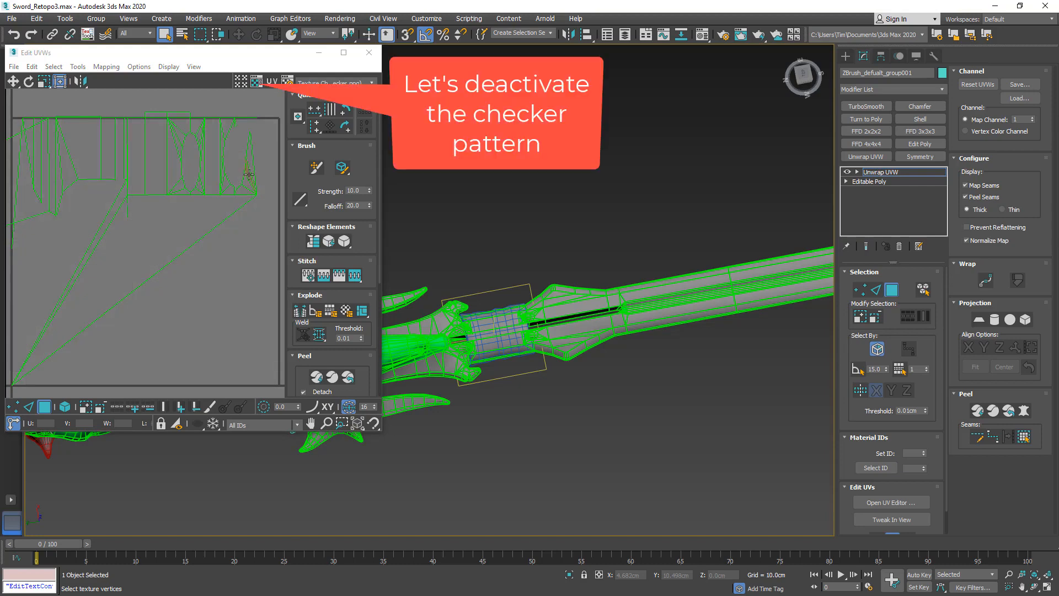
{"action": "left_click", "coordinate": [137, 68]}
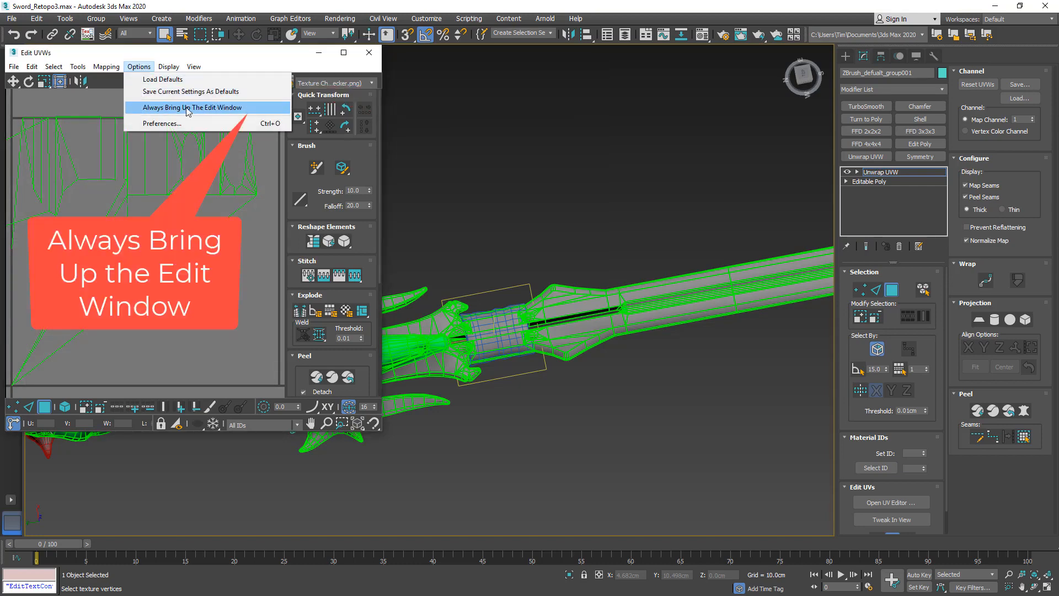
{"action": "left_click", "coordinate": [188, 108]}
{"action": "left_click", "coordinate": [140, 69]}
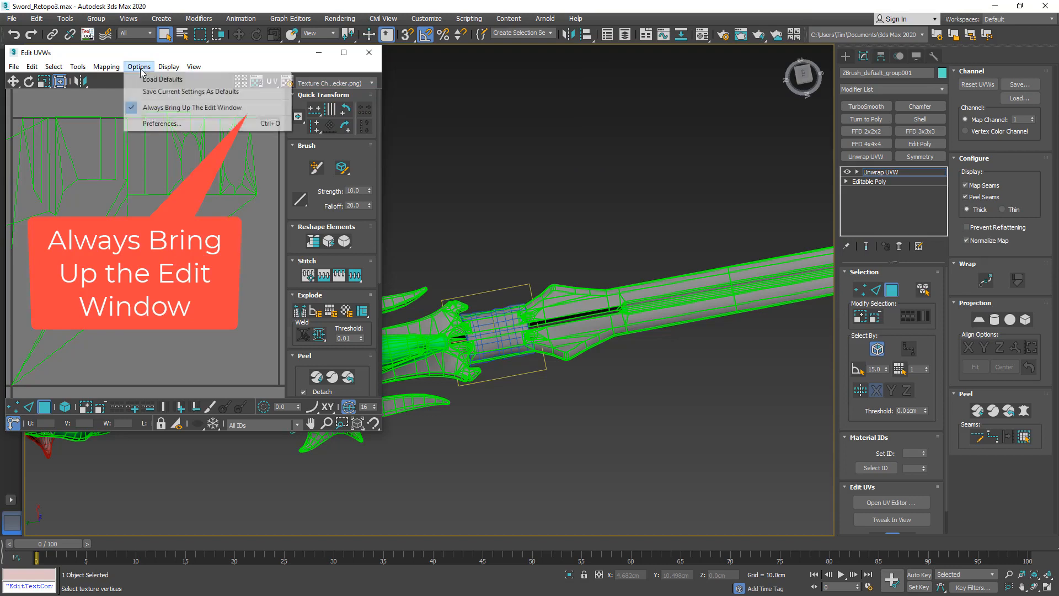
{"action": "left_click", "coordinate": [161, 92]}
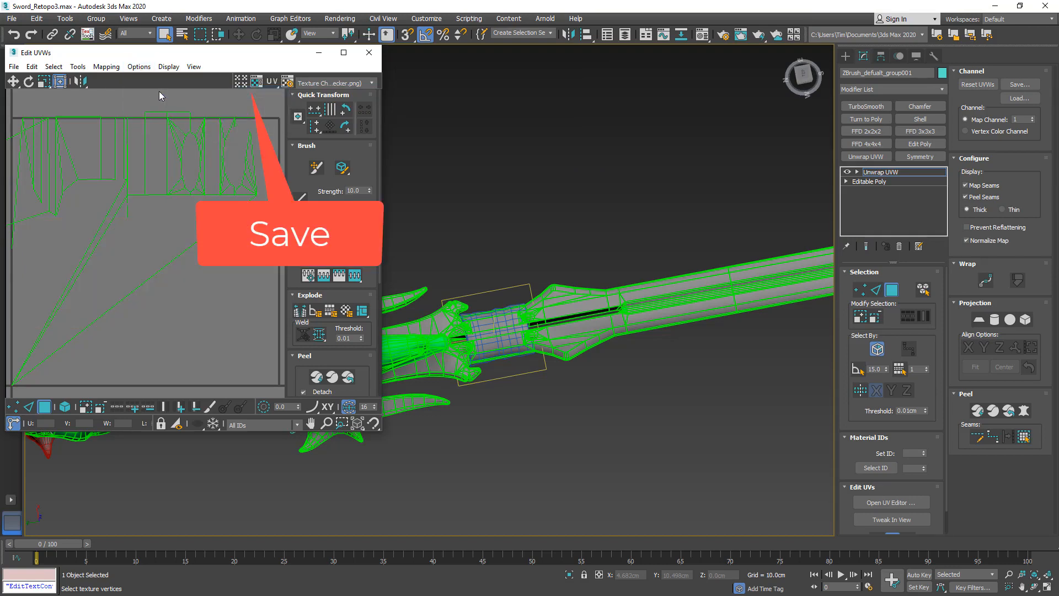
Remove and reapply the Unwrap UVW modifier to test the saved defaults, and save the scene as Sword_Retopo4.max.
{"action": "right_click", "coordinate": [874, 177]}
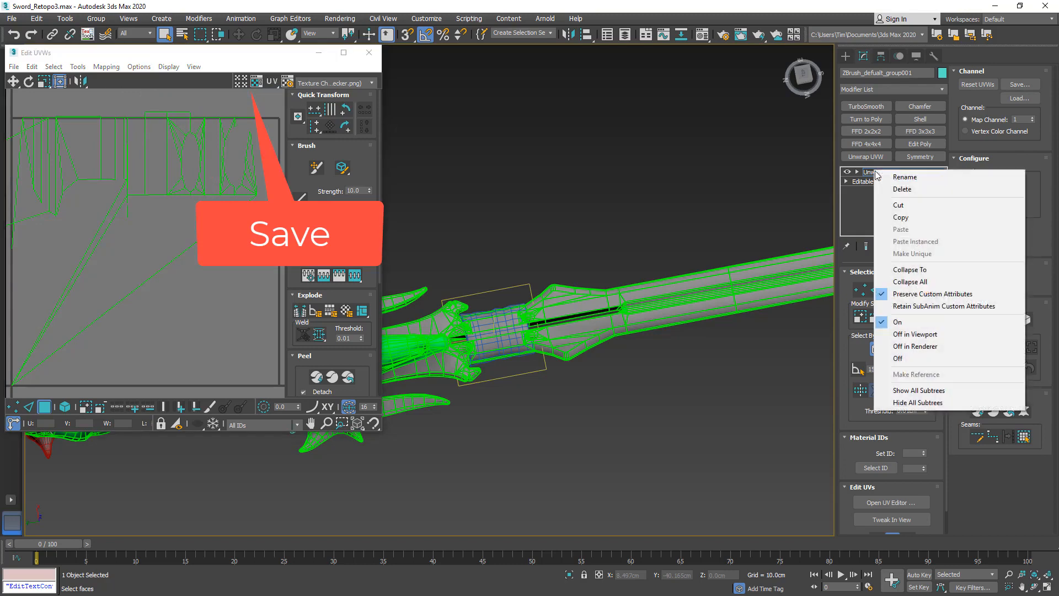
{"action": "left_click", "coordinate": [900, 260]}
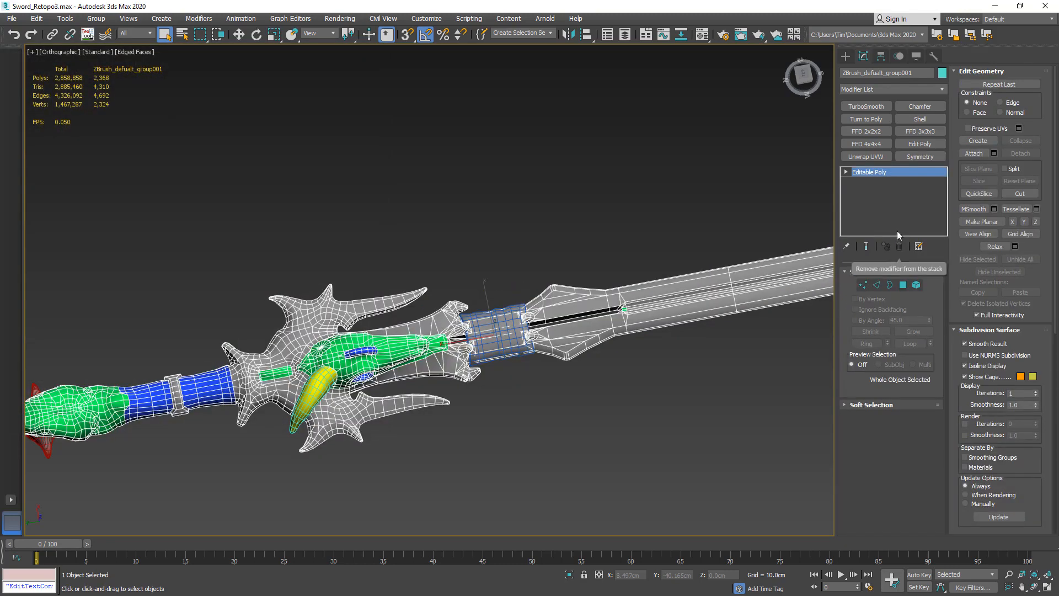
{"action": "left_click", "coordinate": [867, 157]}
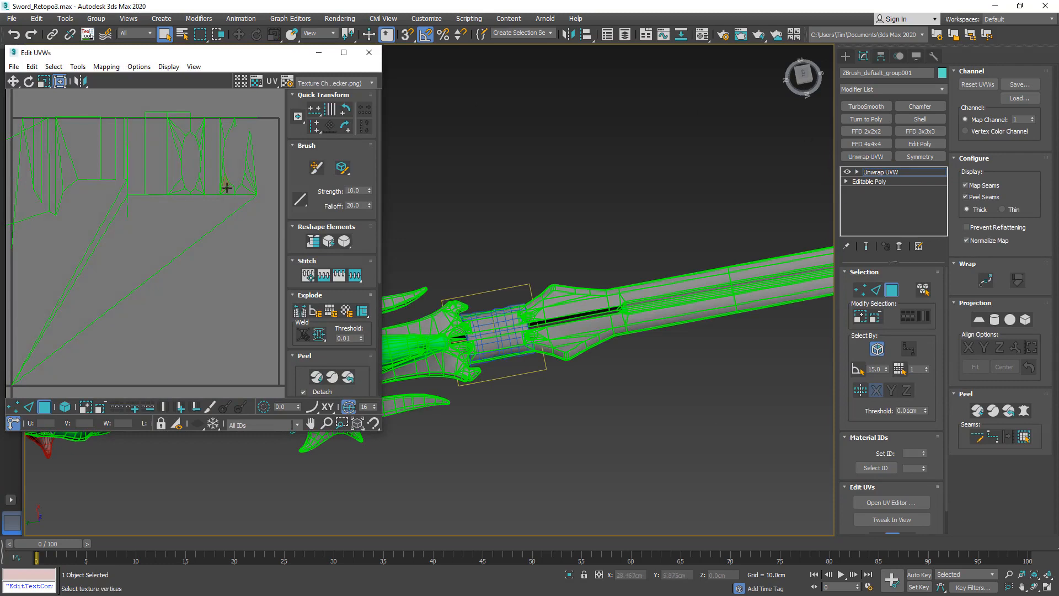
{"action": "key", "text": "ctrl+s"}
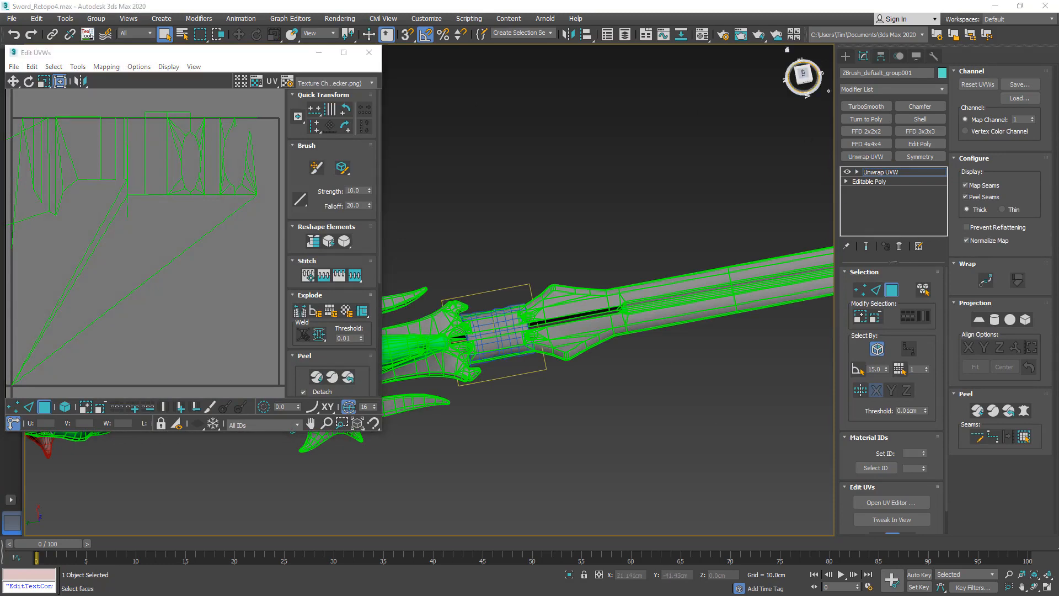
Set the Unwrap UVW seam display to Thin and save the current settings as defaults.
{"action": "middle_click_drag", "start_coordinate": [391, 457], "coordinate": [556, 448]}
{"action": "scroll", "coordinate": [573, 426], "scroll_direction": "down", "scroll_amount": 6}
{"action": "scroll", "coordinate": [581, 414], "scroll_direction": "up", "scroll_amount": 5}
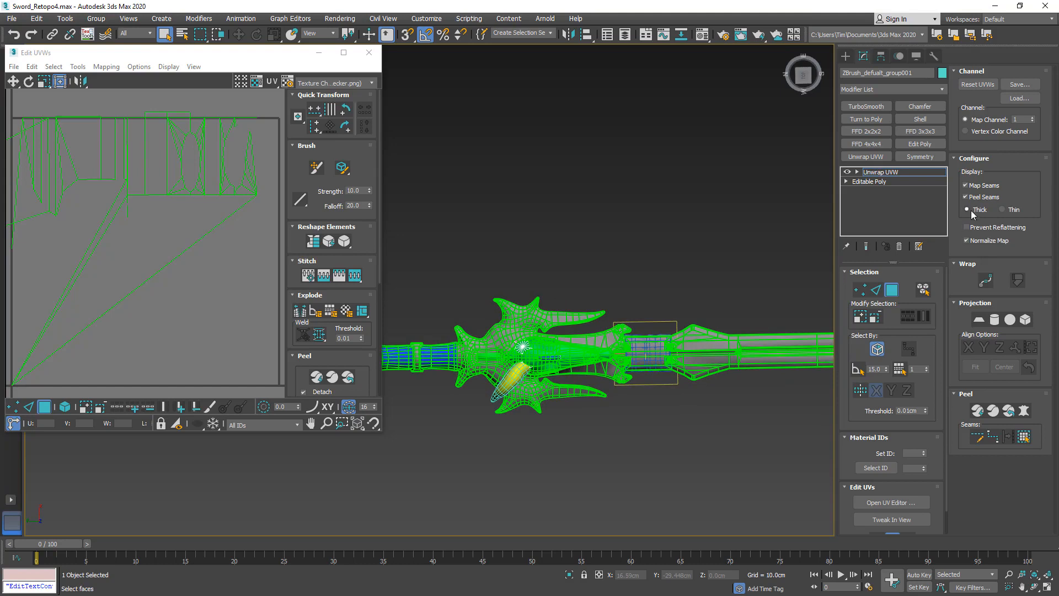
{"action": "left_click", "coordinate": [1009, 210]}
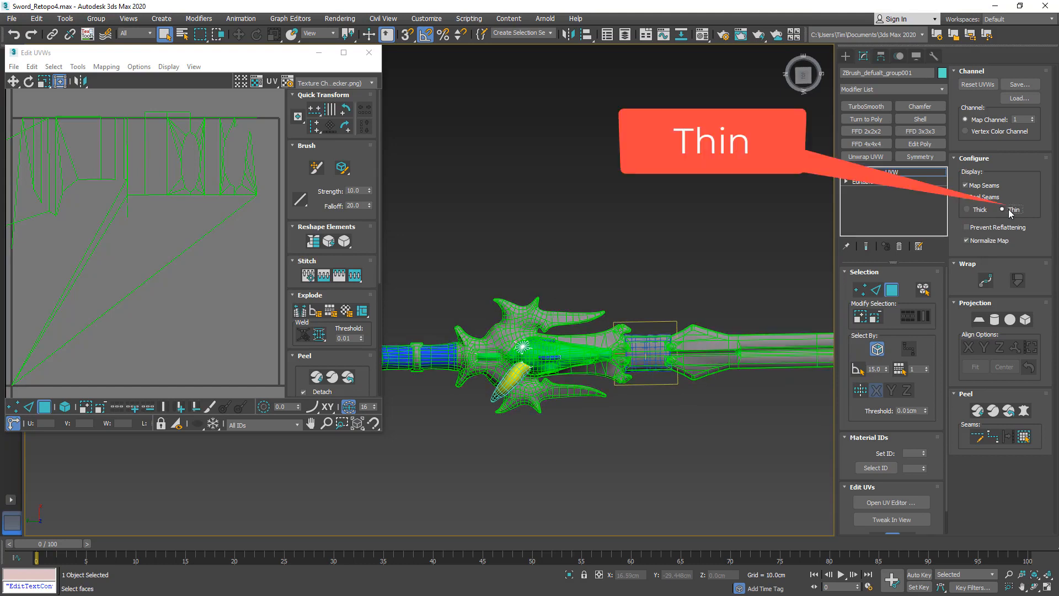
{"action": "left_click", "coordinate": [139, 66]}
{"action": "left_click", "coordinate": [158, 91]}
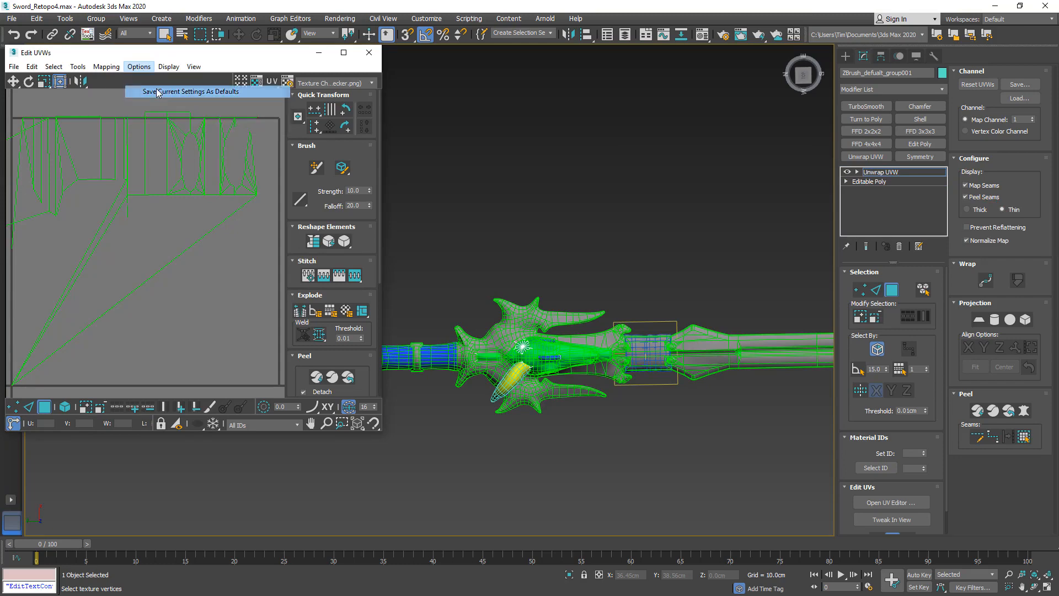
Try to box-select the faces of the two small spikes beside the collar in a wireframe side view.
{"action": "scroll", "coordinate": [568, 264], "scroll_direction": "up", "scroll_amount": 5}
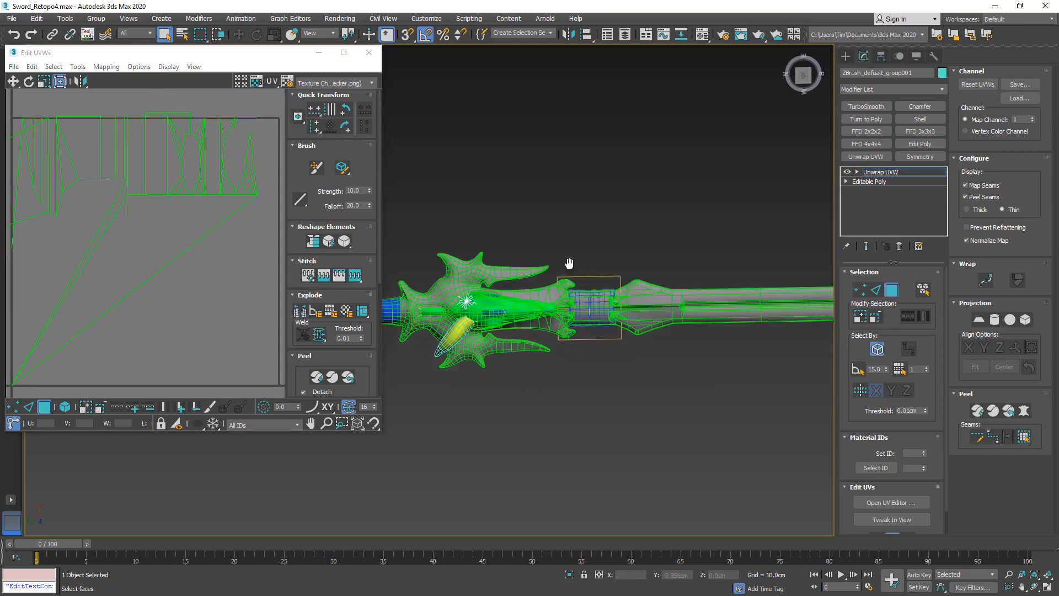
{"action": "middle_click_drag", "start_coordinate": [455, 199], "coordinate": [680, 202]}
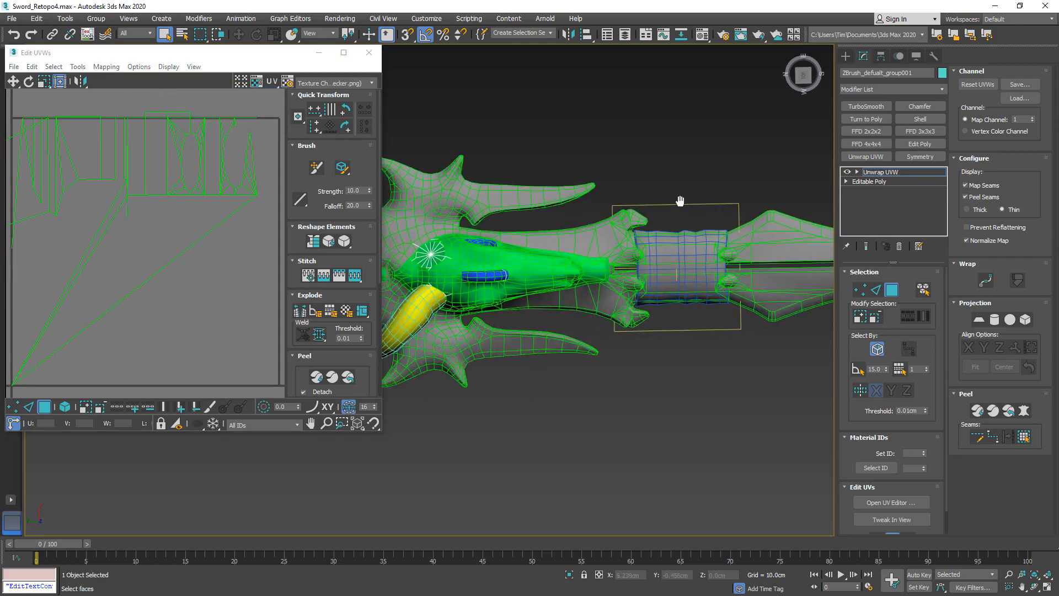
{"action": "middle_click_drag", "start_coordinate": [638, 272], "coordinate": [630, 159], "text": "alt"}
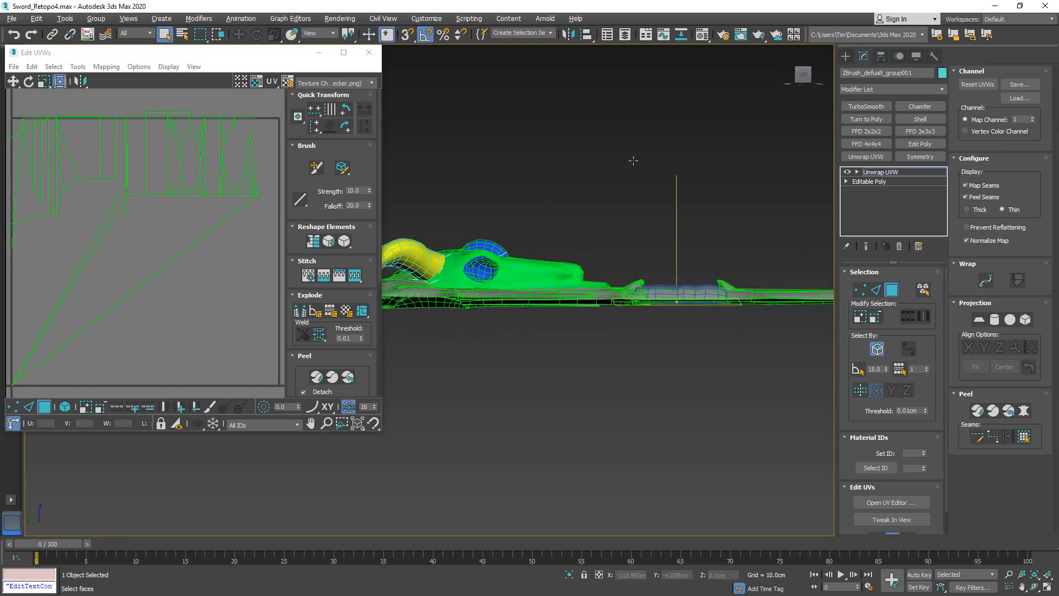
{"action": "left_click", "coordinate": [804, 76]}
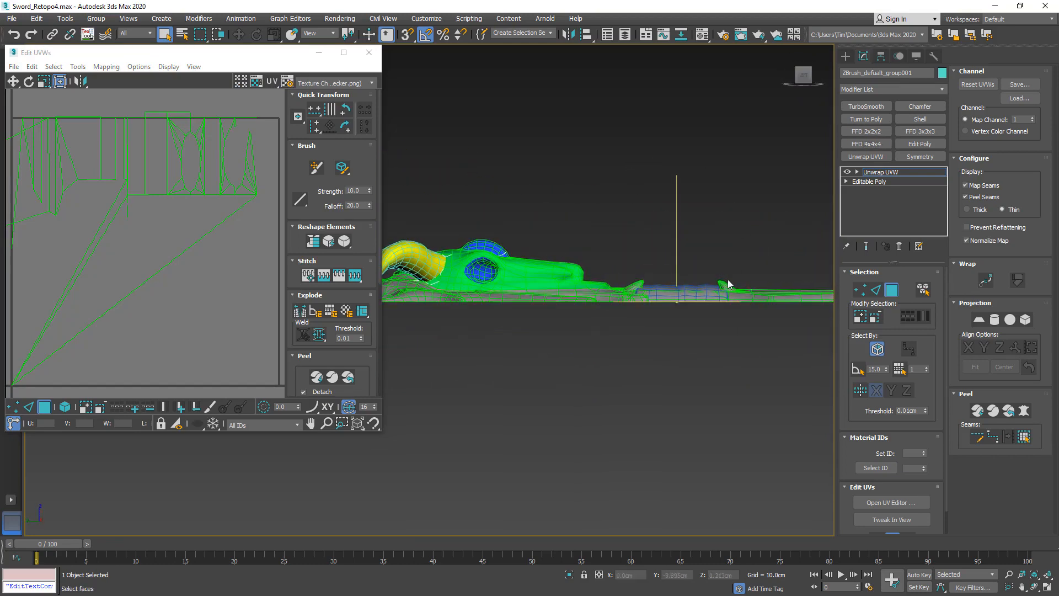
{"action": "scroll", "coordinate": [727, 285], "scroll_direction": "up", "scroll_amount": 5}
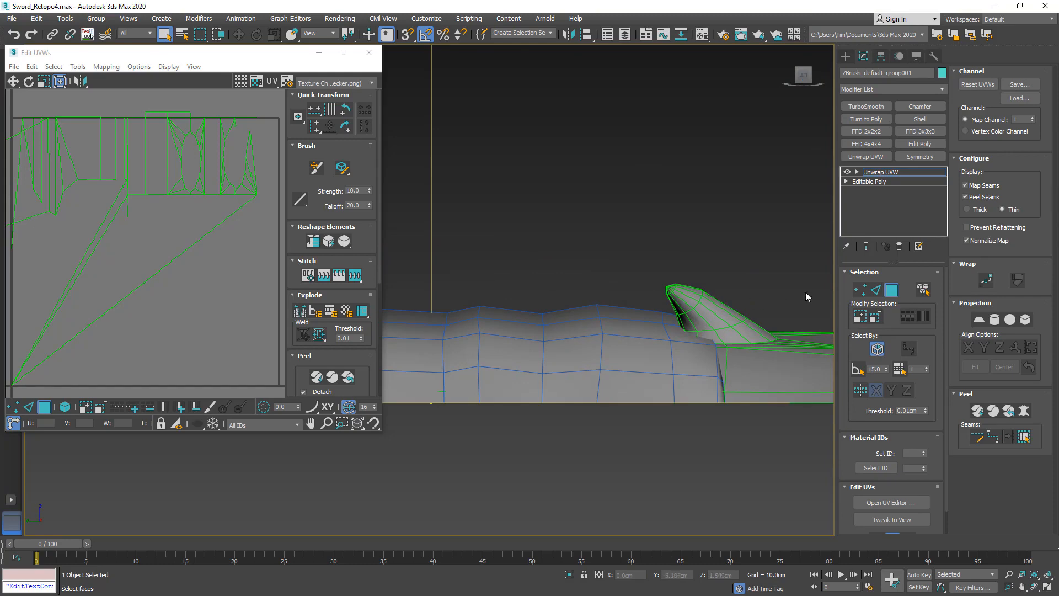
{"action": "key", "text": "F3"}
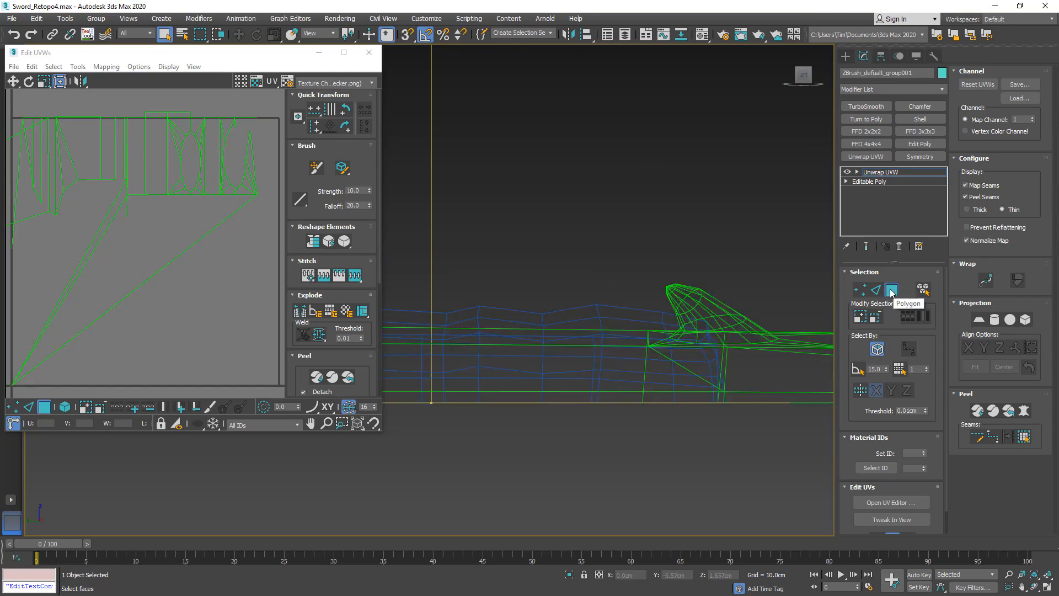
{"action": "left_click", "coordinate": [641, 316]}
{"action": "middle_click_drag", "start_coordinate": [642, 316], "coordinate": [792, 305], "text": "alt"}
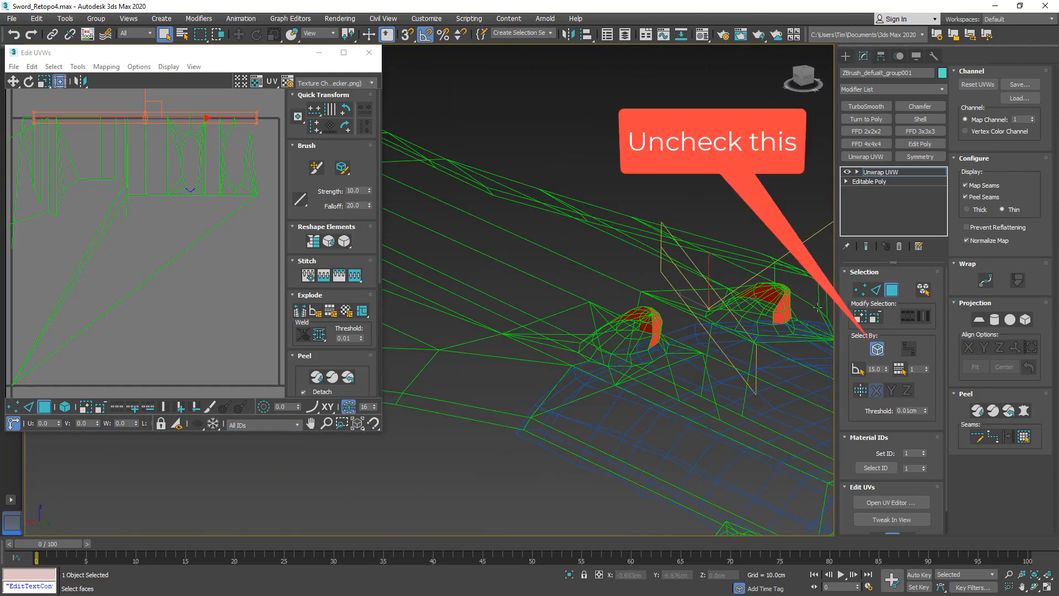
Turn off Ignore Backfacing for the Unwrap UVW selection and save the current settings as defaults.
{"action": "left_click", "coordinate": [877, 349]}
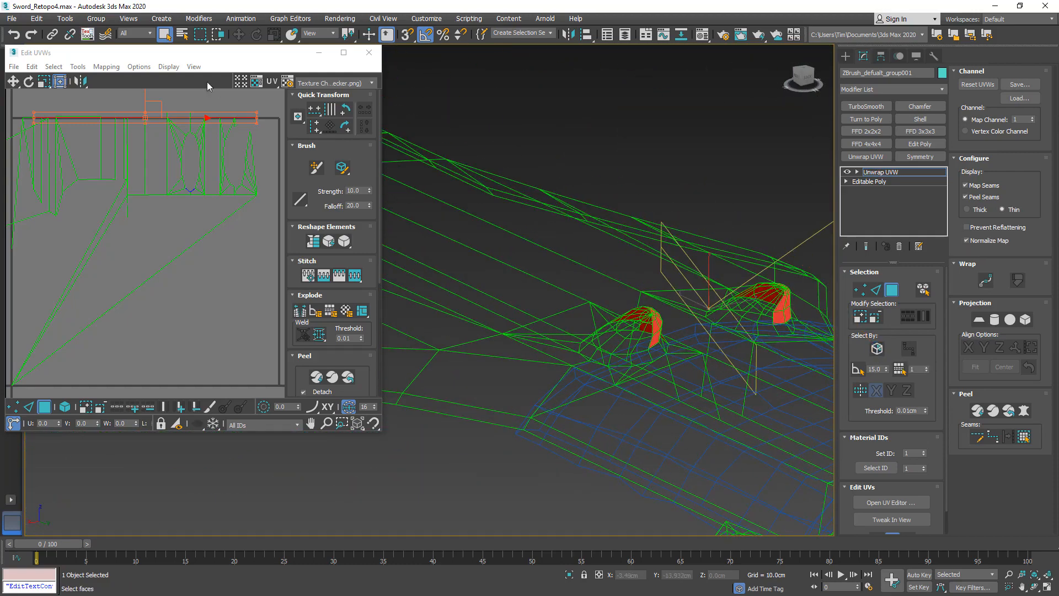
{"action": "left_click", "coordinate": [106, 66]}
{"action": "mouse_move", "coordinate": [138, 70]}
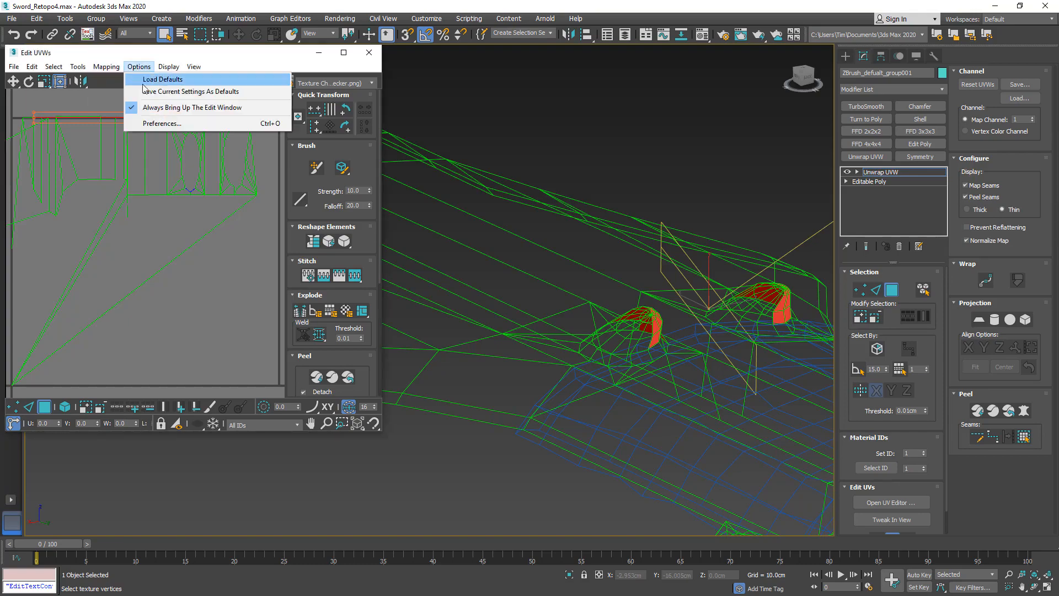
{"action": "left_click", "coordinate": [191, 91]}
Box-select the faces of both small spikes on the blade side of the collar in a wireframe side view.
{"action": "middle_click_drag", "start_coordinate": [728, 258], "coordinate": [664, 221], "text": "alt"}
{"action": "left_click", "coordinate": [804, 79]}
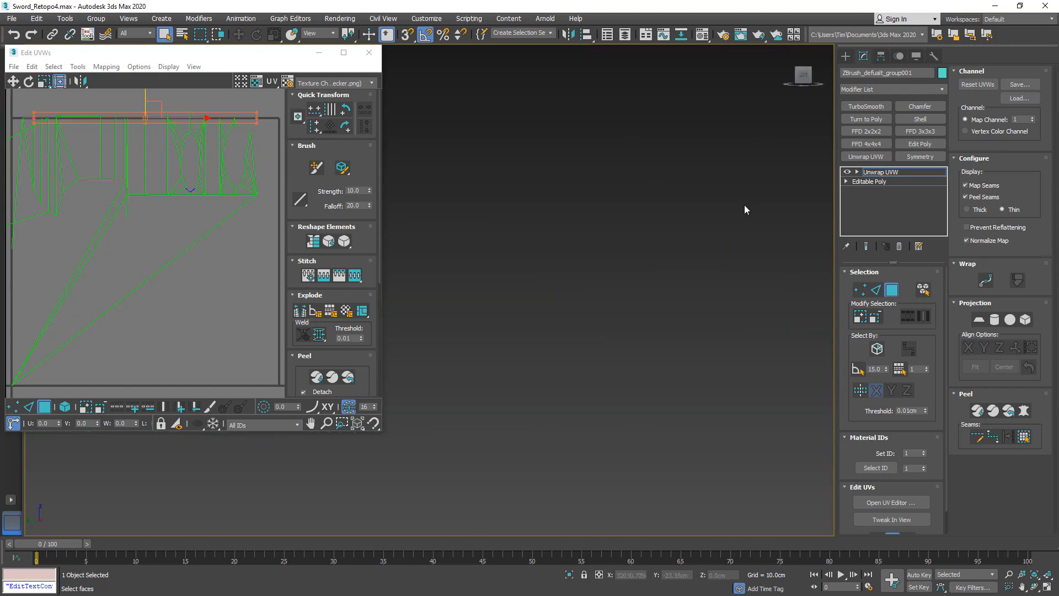
{"action": "middle_click_drag", "start_coordinate": [675, 281], "coordinate": [590, 287]}
{"action": "scroll", "coordinate": [616, 277], "scroll_direction": "down", "scroll_amount": 5}
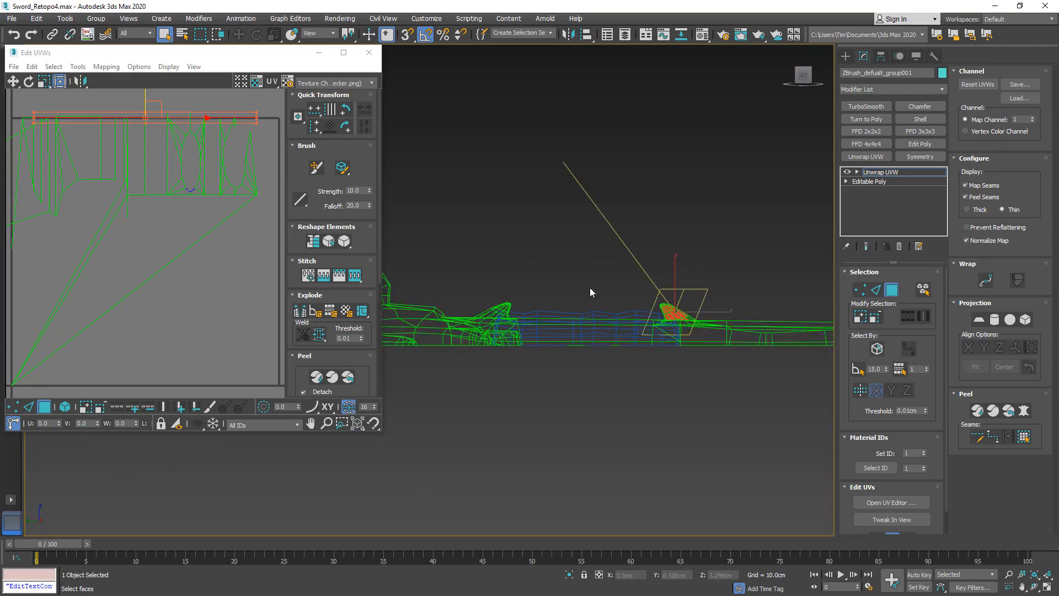
{"action": "scroll", "coordinate": [640, 292], "scroll_direction": "up", "scroll_amount": 5}
{"action": "scroll", "coordinate": [737, 307], "scroll_direction": "up", "scroll_amount": 4}
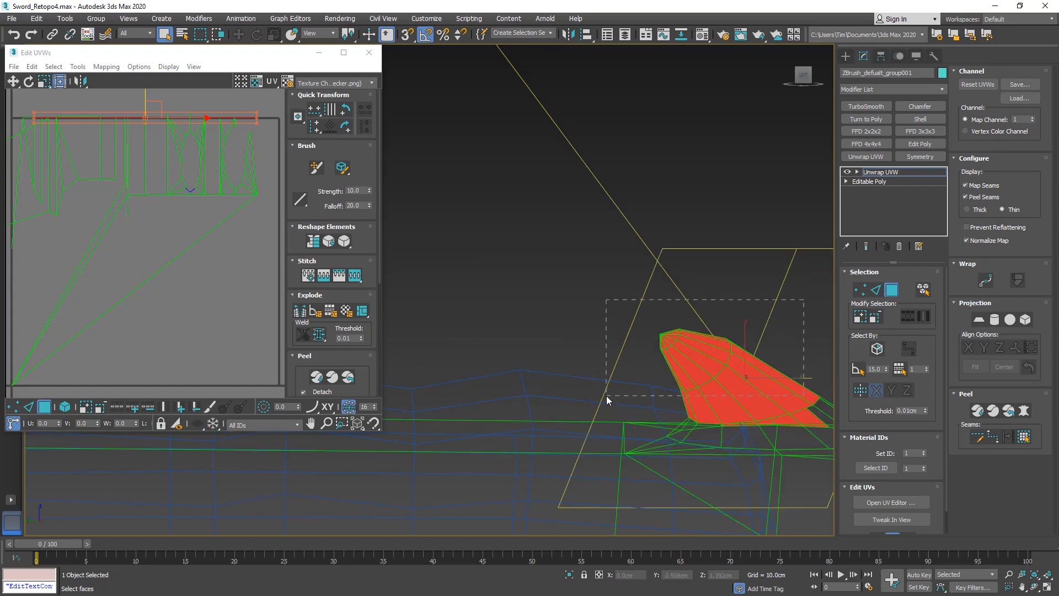
{"action": "mouse_move", "coordinate": [607, 397]}
{"action": "middle_mouse_down", "text": "alt"}
{"action": "mouse_move", "coordinate": [591, 345]}
{"action": "mouse_move", "coordinate": [648, 346]}
{"action": "mouse_move", "coordinate": [538, 257]}
{"action": "mouse_move", "coordinate": [522, 278]}
{"action": "mouse_move", "coordinate": [533, 304]}
{"action": "mouse_move", "coordinate": [492, 333]}
{"action": "middle_mouse_up", "text": "alt"}
{"action": "key", "text": "F3"}
{"action": "key", "text": "F3"}
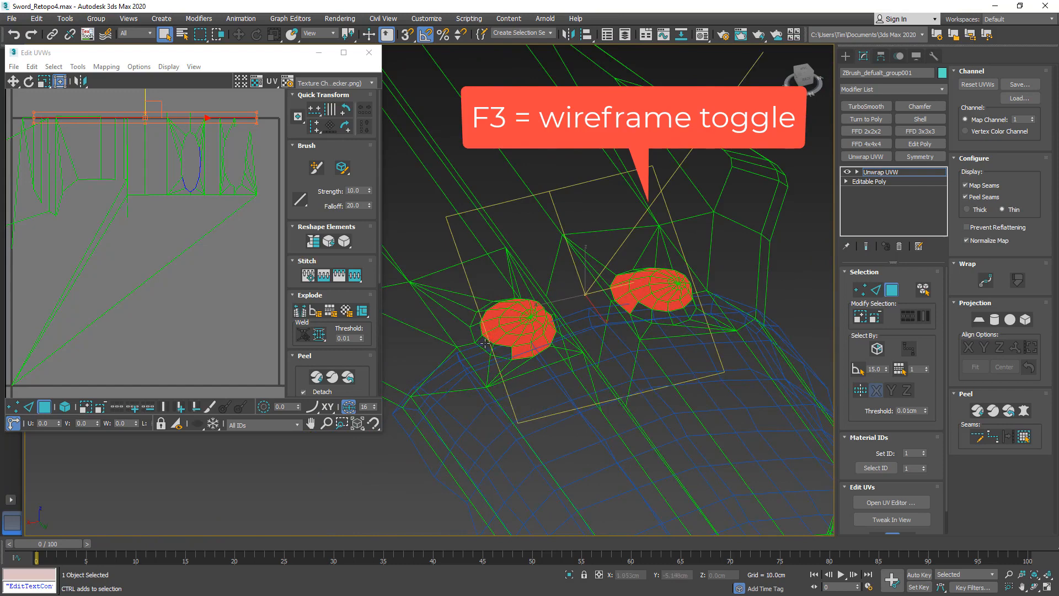
Add the missed base faces on the collar-facing side of both spikes to the selection.
{"action": "left_click", "coordinate": [485, 343], "text": "ctrl"}
{"action": "left_click", "coordinate": [501, 351], "text": "ctrl"}
{"action": "left_click", "coordinate": [642, 312], "text": "ctrl"}
{"action": "left_click", "coordinate": [662, 317], "text": "ctrl"}
{"action": "left_click", "coordinate": [678, 316], "text": "ctrl"}
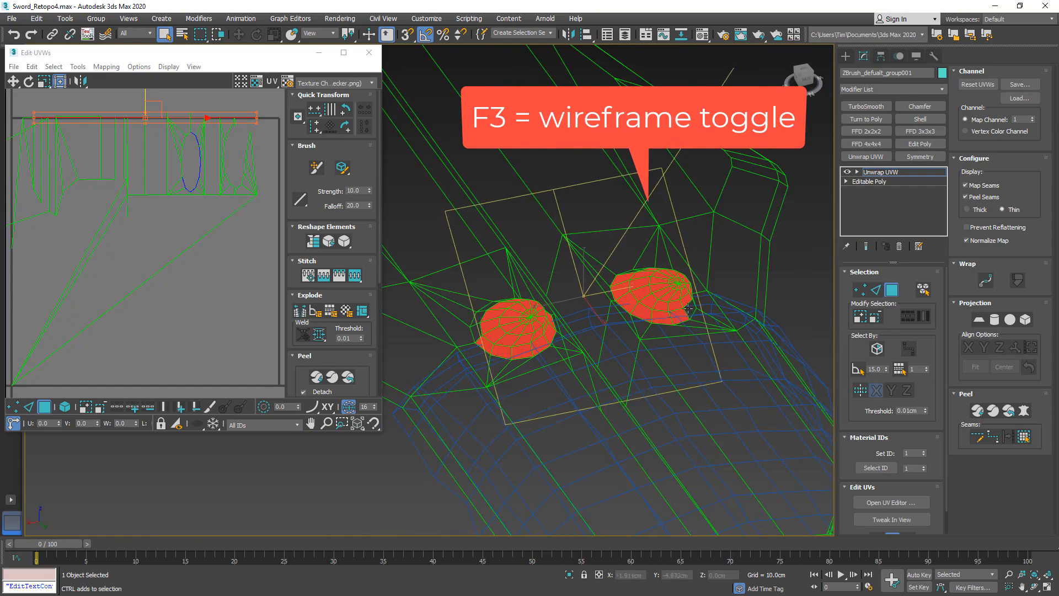
Add the remaining base faces around both spikes and deselect the stray face beyond the spike's base.
{"action": "middle_click_drag", "start_coordinate": [687, 309], "coordinate": [684, 351], "text": "alt"}
{"action": "left_click", "coordinate": [677, 347], "text": "ctrl"}
{"action": "left_click", "coordinate": [689, 340], "text": "ctrl"}
{"action": "left_click", "coordinate": [696, 324], "text": "ctrl"}
{"action": "left_click", "coordinate": [689, 313], "text": "ctrl"}
{"action": "left_click", "coordinate": [682, 298], "text": "ctrl"}
{"action": "left_click", "coordinate": [666, 291], "text": "ctrl"}
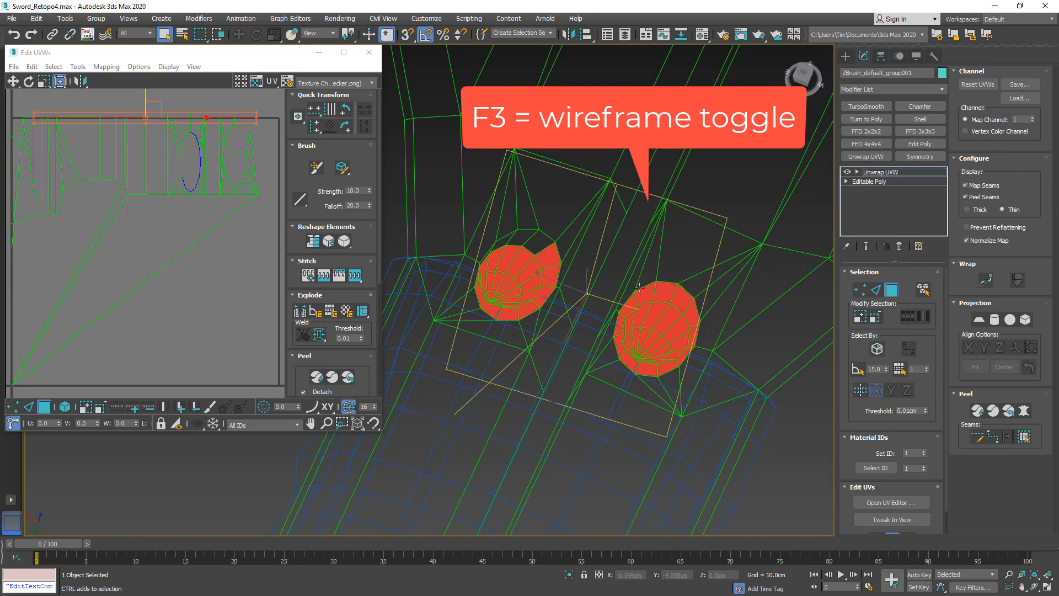
{"action": "left_click", "coordinate": [526, 245], "text": "ctrl"}
{"action": "middle_click_drag", "start_coordinate": [527, 245], "coordinate": [585, 354], "text": "alt"}
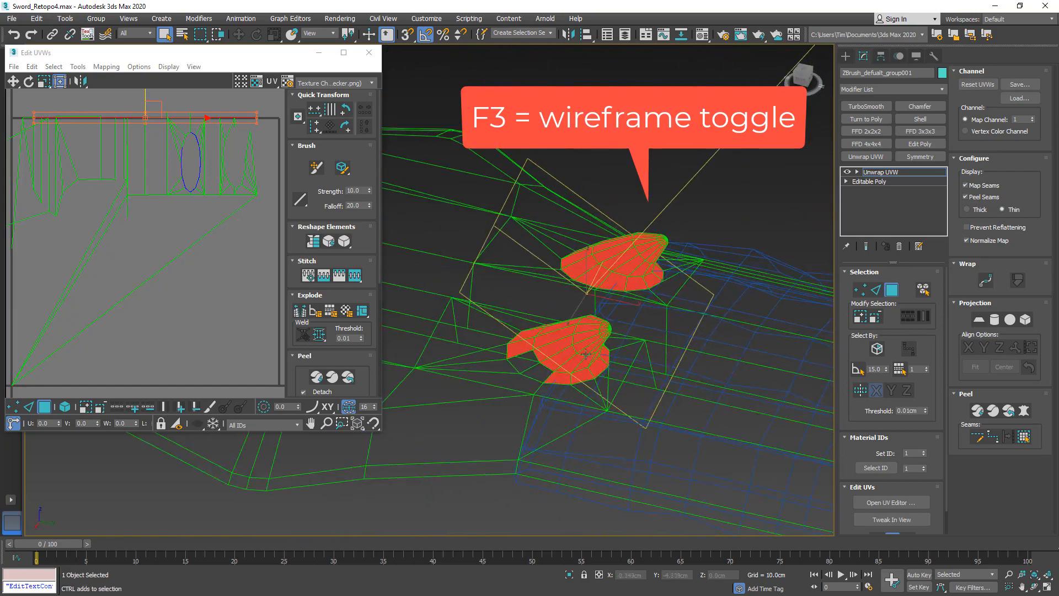
{"action": "left_click", "coordinate": [544, 372], "text": "ctrl"}
{"action": "left_click", "coordinate": [511, 347], "text": "alt"}
Apply a Quick Planar Map to the selected spike faces and move their two UV shells above the UV tile.
{"action": "scroll", "coordinate": [521, 359], "scroll_direction": "down", "scroll_amount": 5}
{"action": "mouse_move", "coordinate": [521, 358]}
{"action": "middle_mouse_down", "text": "alt"}
{"action": "mouse_move", "coordinate": [688, 329]}
{"action": "mouse_move", "coordinate": [555, 279]}
{"action": "middle_mouse_up", "text": "alt"}
{"action": "key", "text": "F3"}
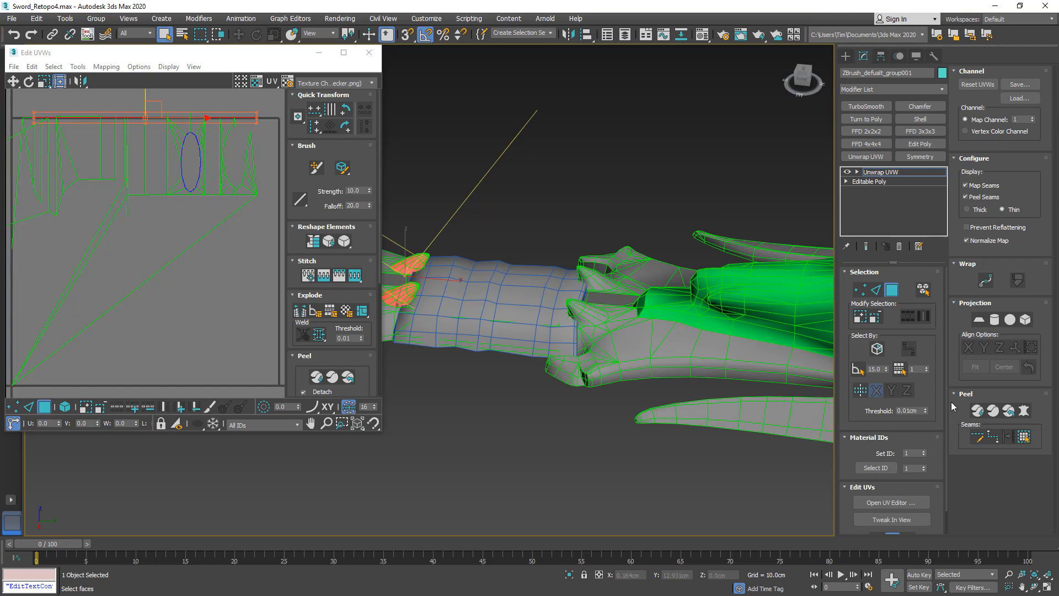
{"action": "left_click_drag", "start_coordinate": [945, 404], "coordinate": [945, 459]}
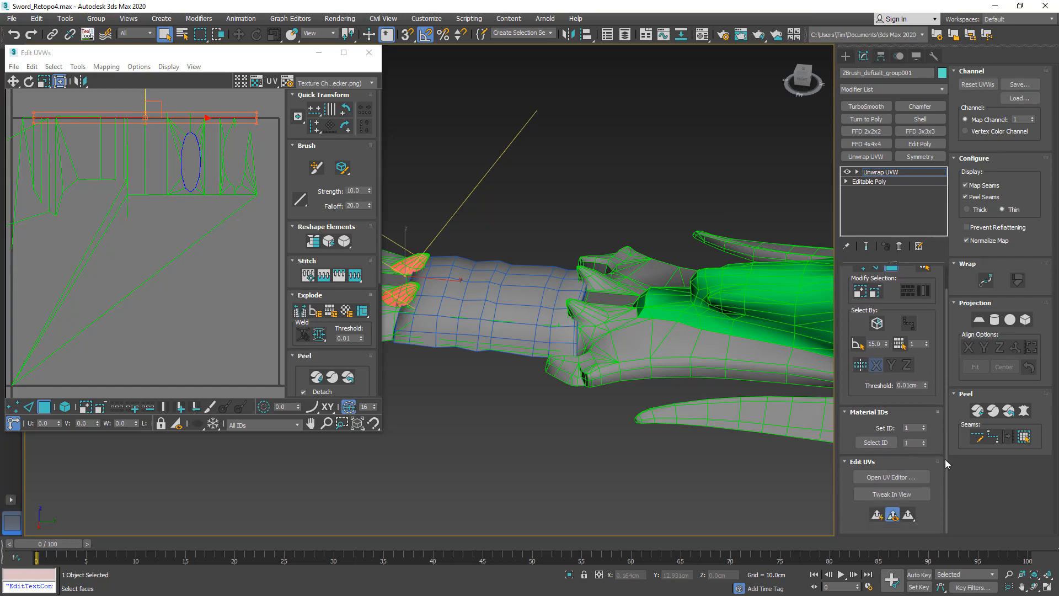
{"action": "left_click", "coordinate": [877, 516]}
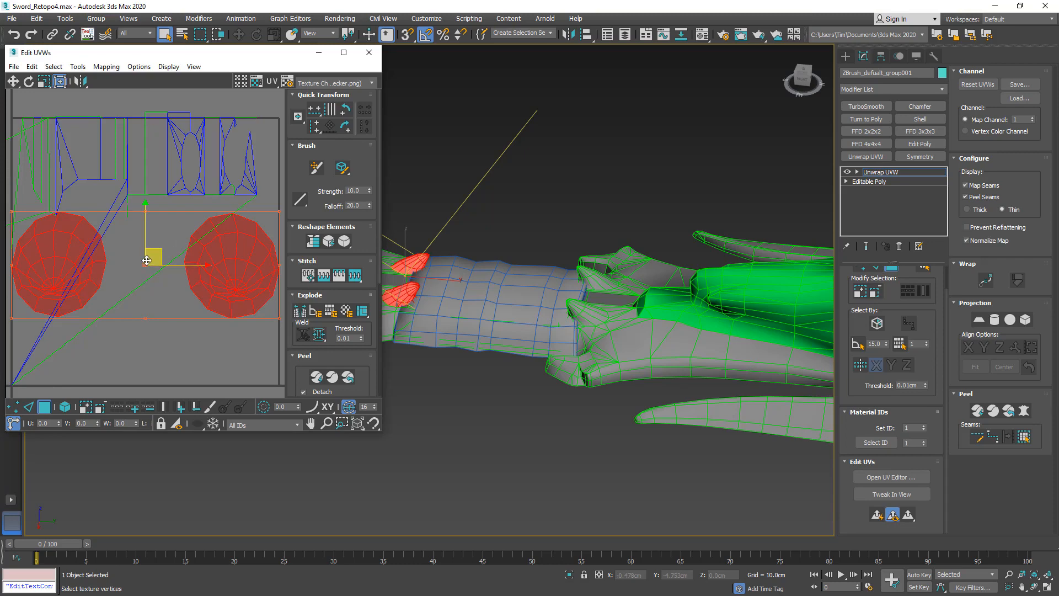
{"action": "scroll", "coordinate": [146, 260], "scroll_direction": "down", "scroll_amount": 6}
{"action": "left_click_drag", "start_coordinate": [168, 203], "coordinate": [168, 149]}
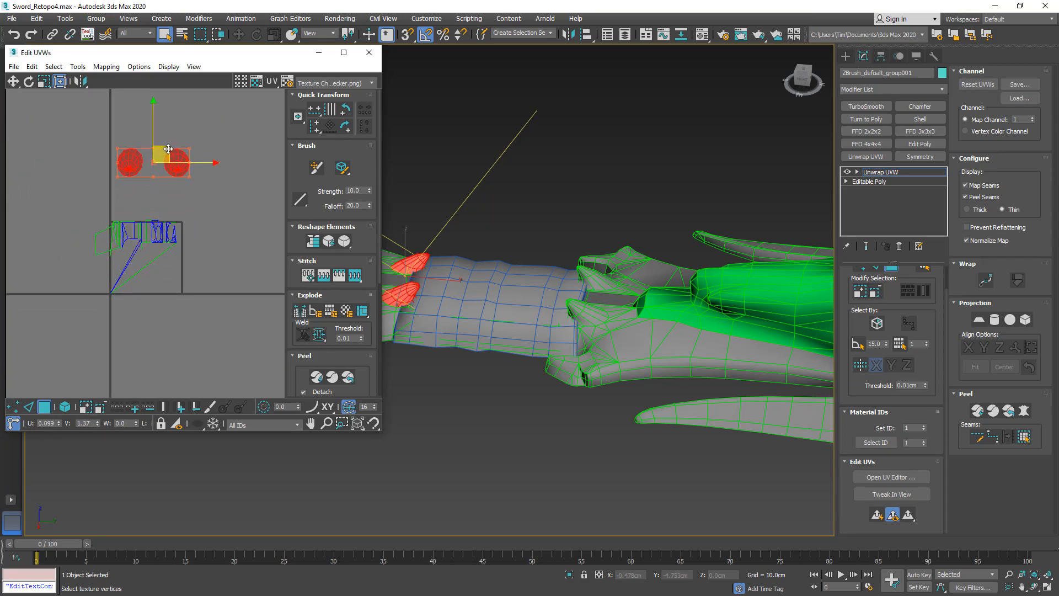
Box-select the tips of the two spikes at the collar's opposite end and grow the selection down to their bases.
{"action": "middle_click_drag", "start_coordinate": [582, 301], "coordinate": [580, 270], "text": "alt"}
{"action": "scroll", "coordinate": [579, 270], "scroll_direction": "up", "scroll_amount": 3}
{"action": "scroll", "coordinate": [579, 271], "scroll_direction": "up", "scroll_amount": 8}
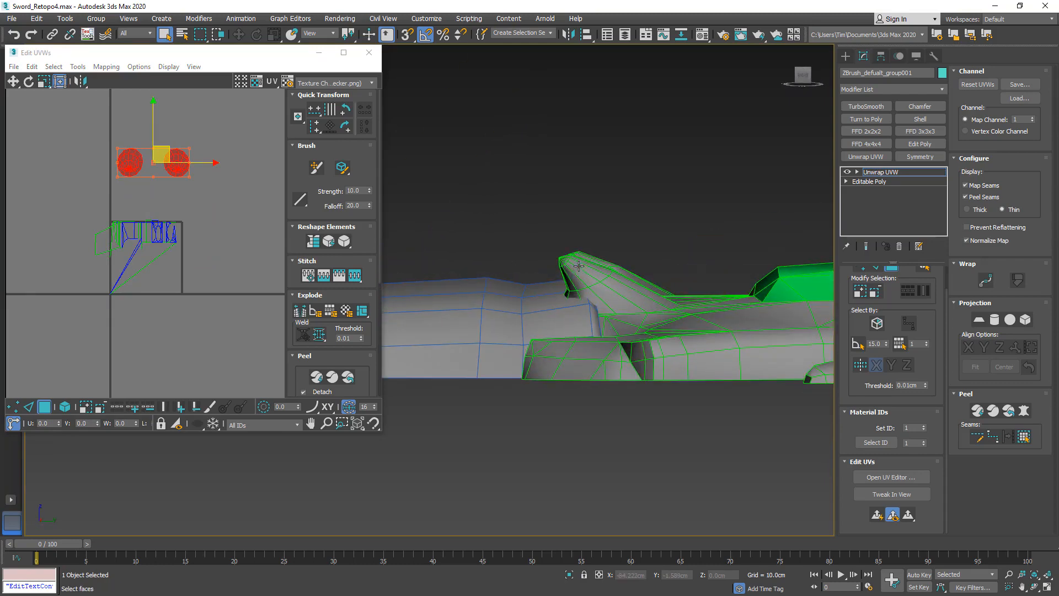
{"action": "middle_click_drag", "start_coordinate": [582, 234], "coordinate": [587, 234], "text": "alt"}
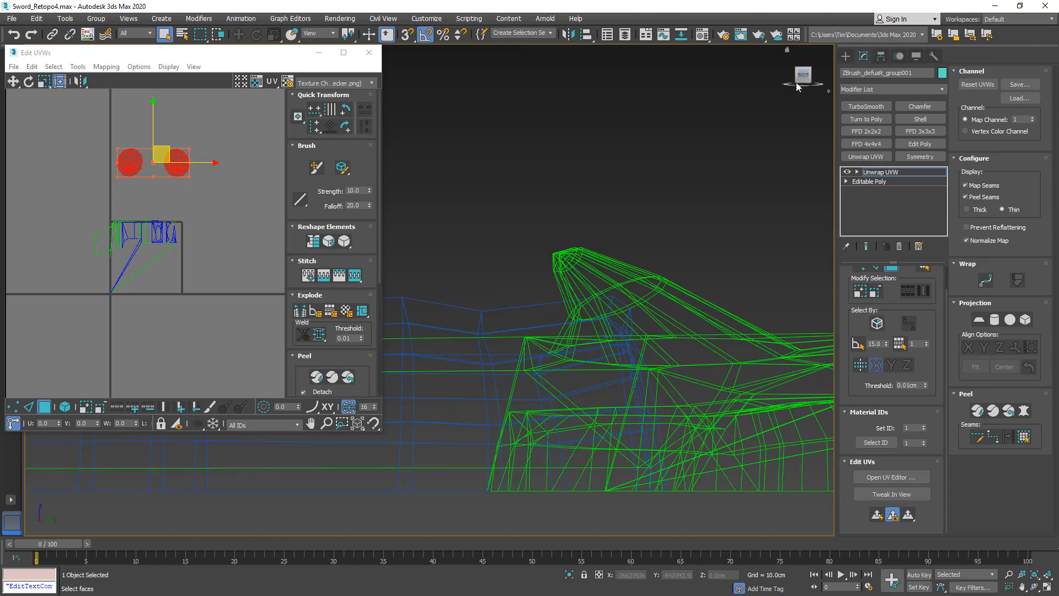
{"action": "left_click_drag", "start_coordinate": [805, 77], "coordinate": [493, 226]}
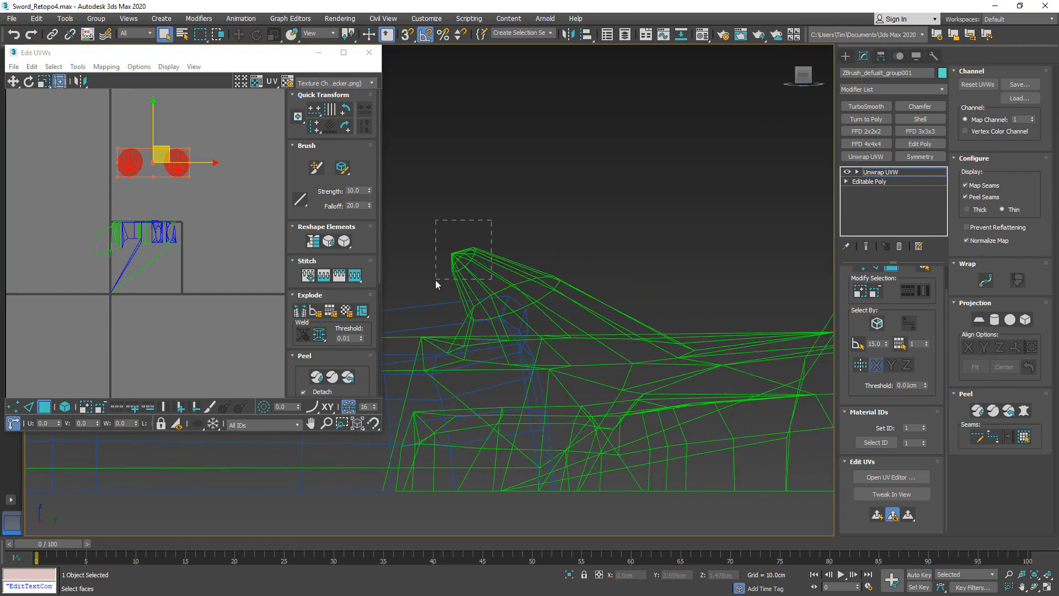
{"action": "left_click_drag", "start_coordinate": [435, 279], "coordinate": [433, 279]}
{"action": "middle_click_drag", "start_coordinate": [464, 261], "coordinate": [671, 317], "text": "alt"}
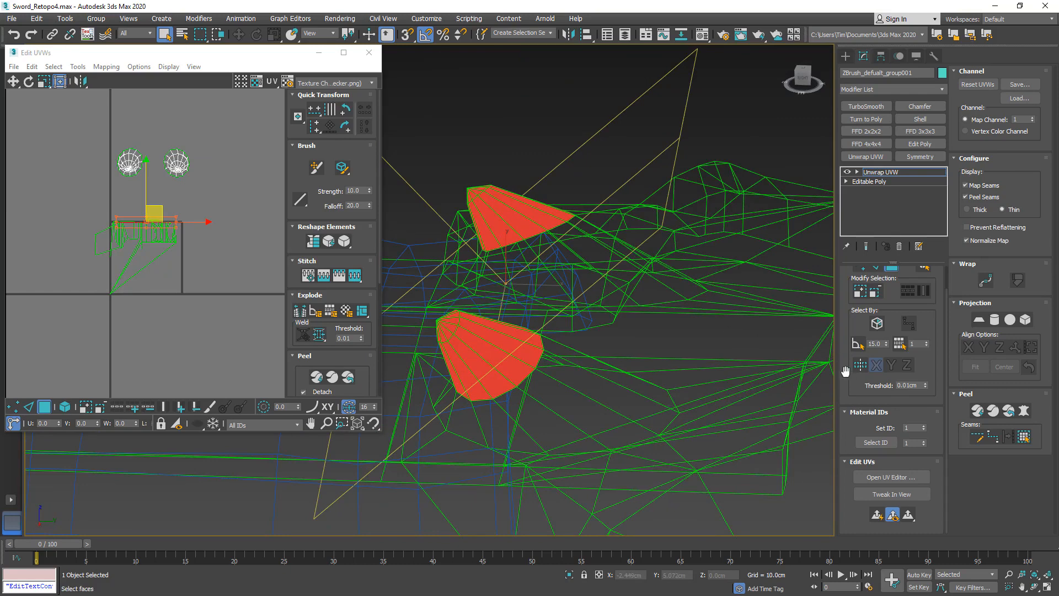
{"action": "left_click", "coordinate": [861, 293]}
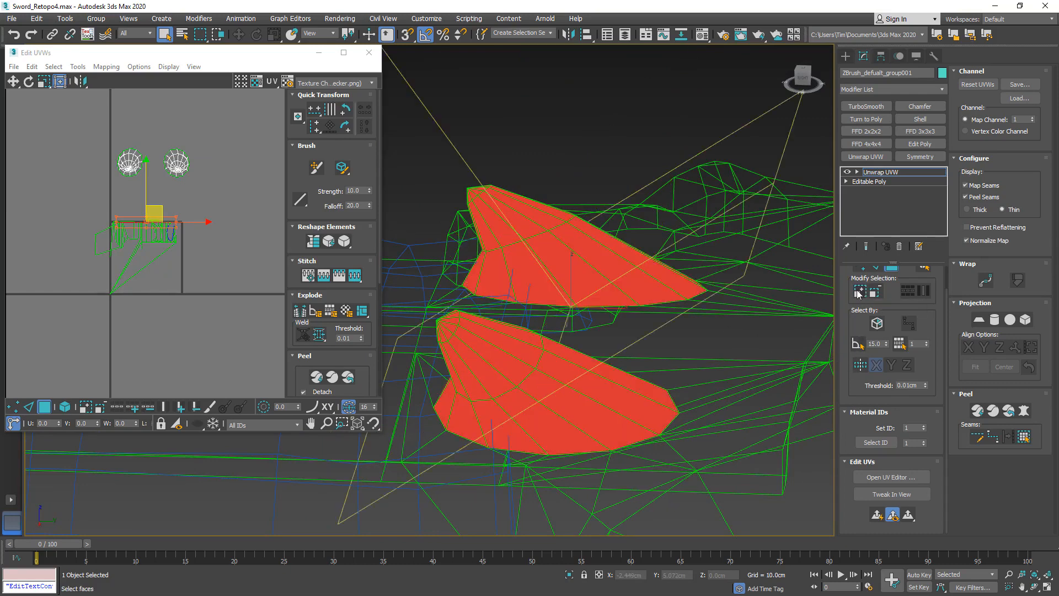
Quick-planar-map the second spike pair, place its UV shells beside the first pair, and save the scene as Sword_Retopo5.max.
{"action": "mouse_move", "coordinate": [567, 301]}
{"action": "middle_mouse_down"}
{"action": "mouse_move", "coordinate": [614, 267]}
{"action": "mouse_move", "coordinate": [620, 352]}
{"action": "middle_mouse_up"}
{"action": "key", "text": "F3"}
{"action": "key", "text": "F3"}
{"action": "scroll", "coordinate": [615, 267], "scroll_direction": "down", "scroll_amount": 5}
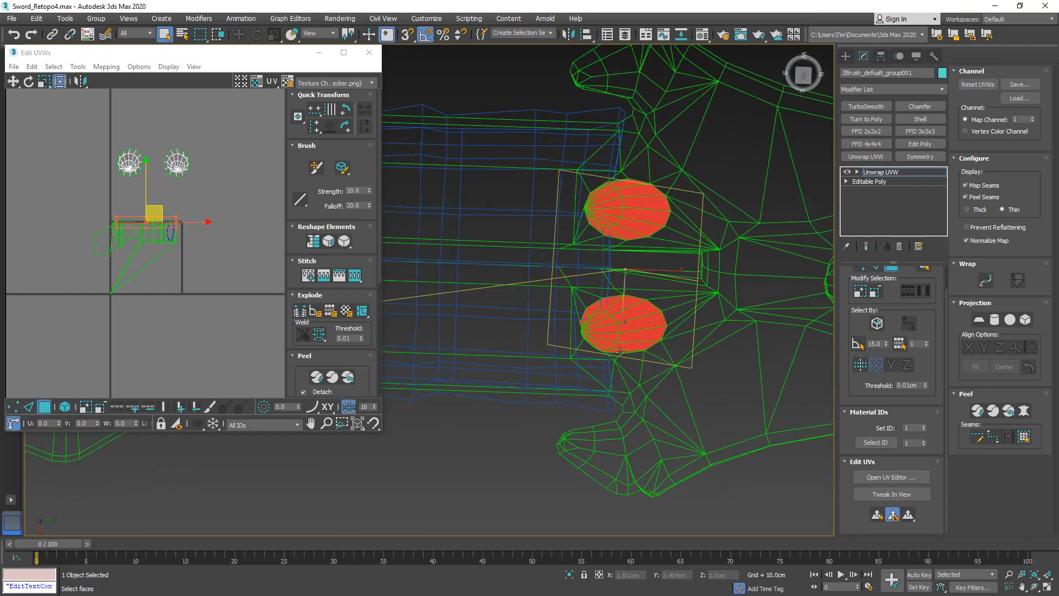
{"action": "left_click", "coordinate": [876, 515]}
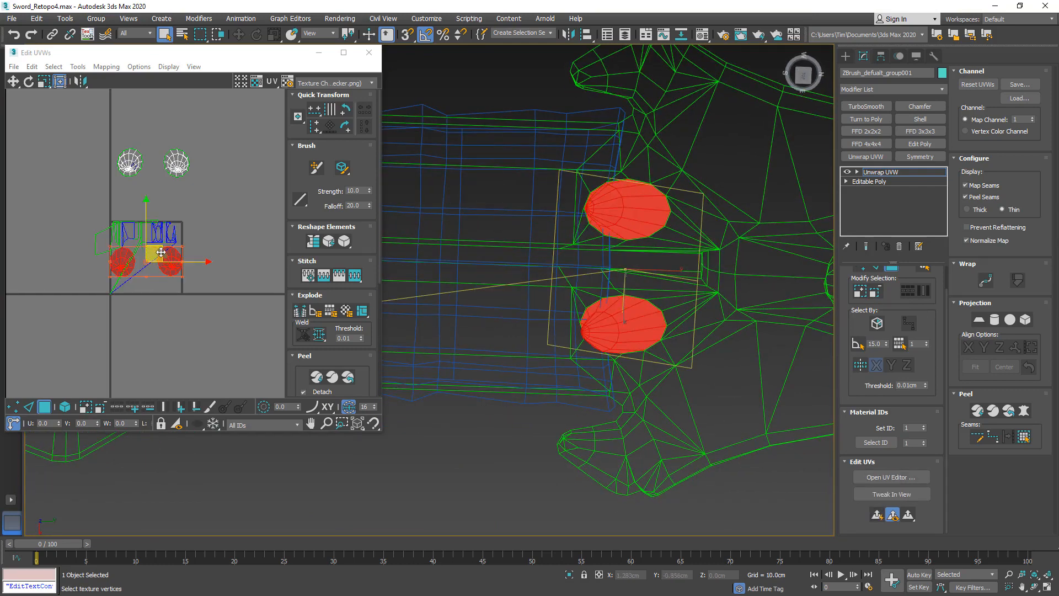
{"action": "left_click_drag", "start_coordinate": [160, 252], "coordinate": [251, 155]}
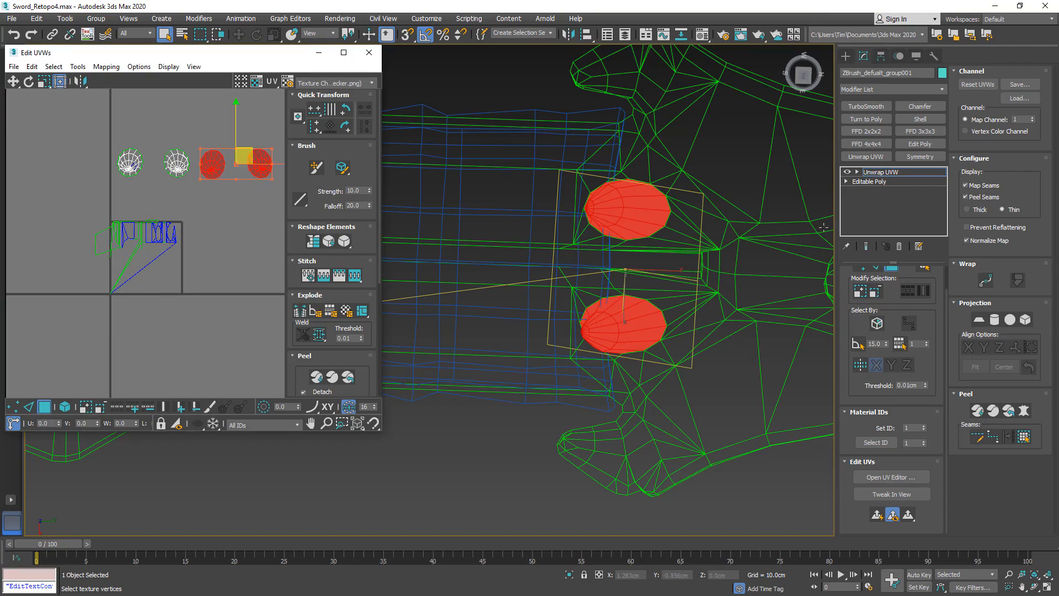
{"action": "key", "text": "ctrl+s"}
Select a side face of the green head piece and add the faces at the front of its snout in wireframe view.
{"action": "key", "text": "F3"}
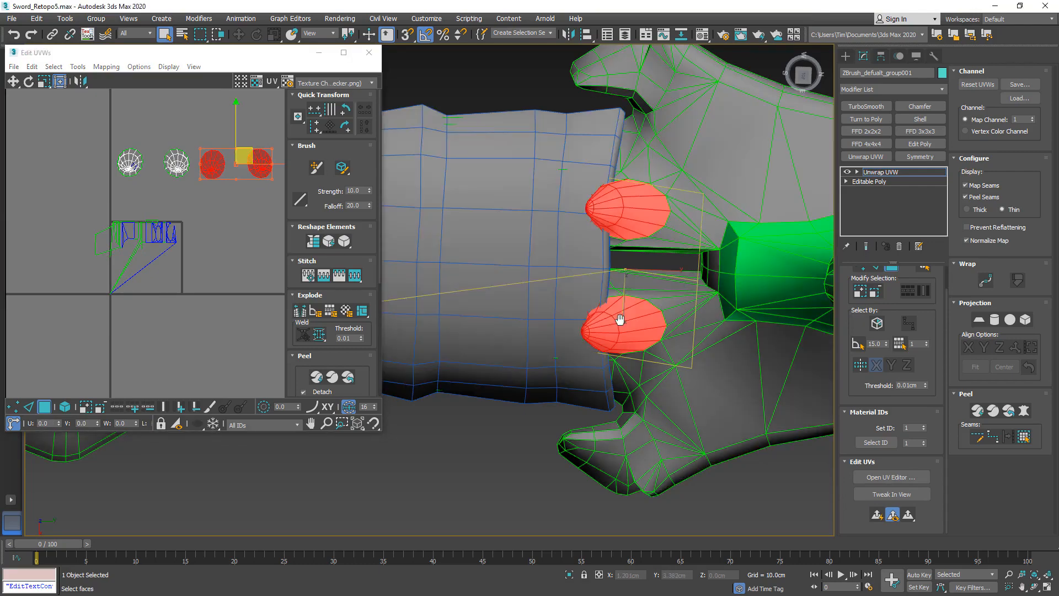
{"action": "scroll", "coordinate": [620, 318], "scroll_direction": "down", "scroll_amount": 5}
{"action": "middle_click_drag", "start_coordinate": [620, 318], "coordinate": [712, 289], "text": "alt"}
{"action": "scroll", "coordinate": [603, 289], "scroll_direction": "up", "scroll_amount": 4}
{"action": "middle_click_drag", "start_coordinate": [596, 288], "coordinate": [696, 225]}
{"action": "left_click", "coordinate": [662, 280]}
{"action": "left_click", "coordinate": [803, 76]}
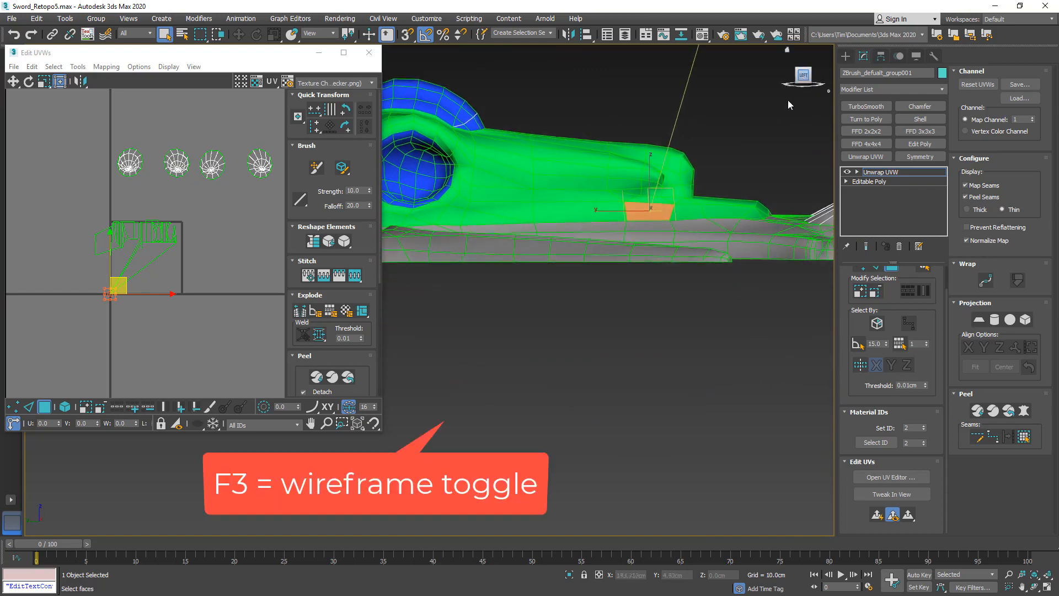
{"action": "key", "text": "F3"}
{"action": "scroll", "coordinate": [717, 150], "scroll_direction": "up", "scroll_amount": 3}
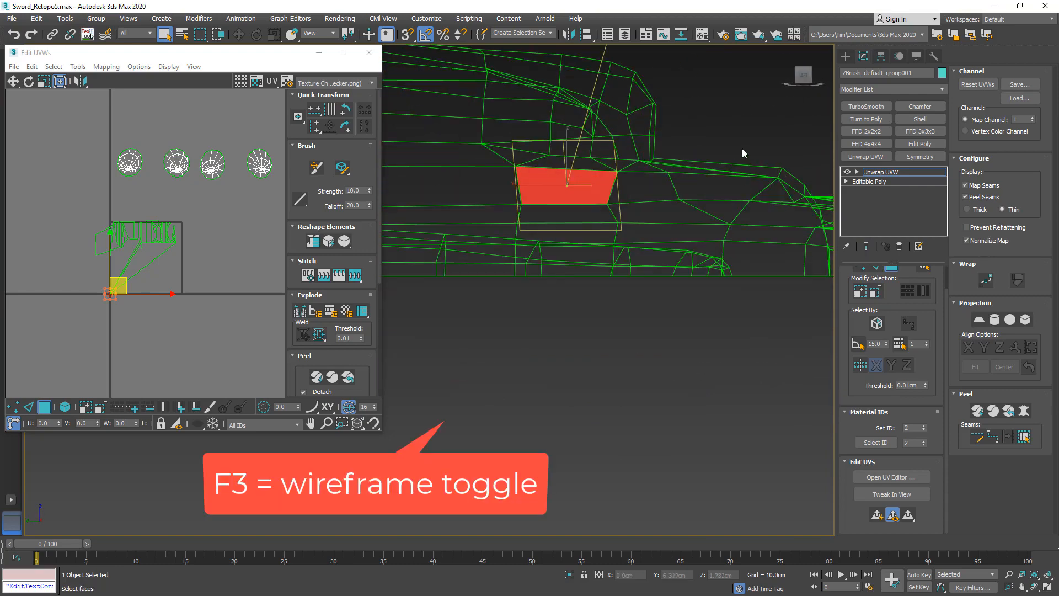
{"action": "left_click_drag", "start_coordinate": [737, 183], "coordinate": [736, 182], "text": "ctrl"}
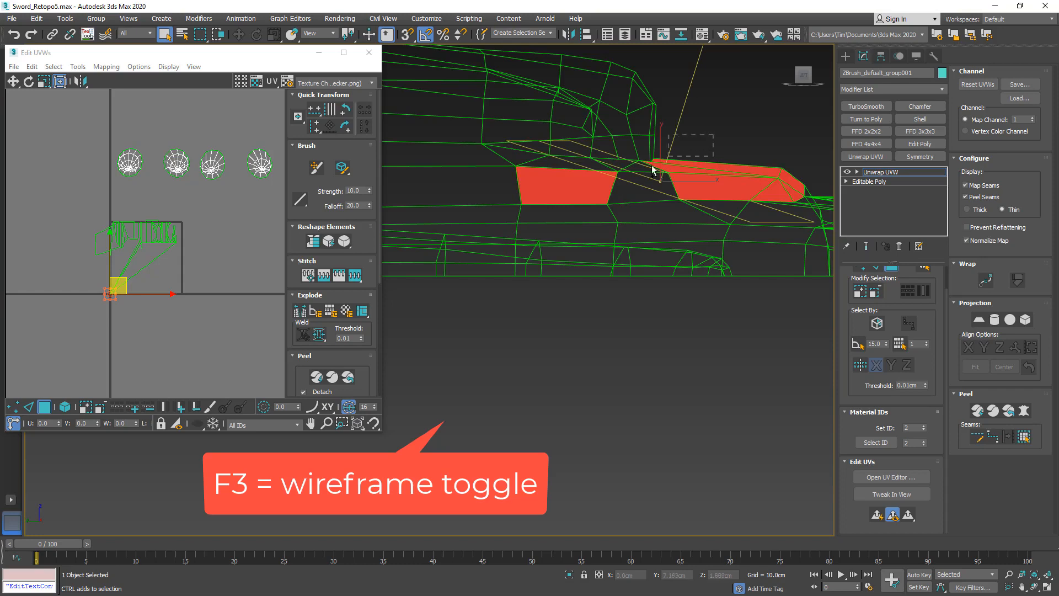
{"action": "left_click_drag", "start_coordinate": [652, 170], "coordinate": [596, 184], "text": "ctrl"}
Extend the face selection along the head piece's snout back to the area around the eye.
{"action": "middle_click_drag", "start_coordinate": [600, 187], "coordinate": [699, 224]}
{"action": "scroll", "coordinate": [699, 224], "scroll_direction": "down", "scroll_amount": 2}
{"action": "left_click_drag", "start_coordinate": [763, 100], "coordinate": [574, 215], "text": "ctrl"}
{"action": "middle_click_drag", "start_coordinate": [574, 215], "coordinate": [671, 225]}
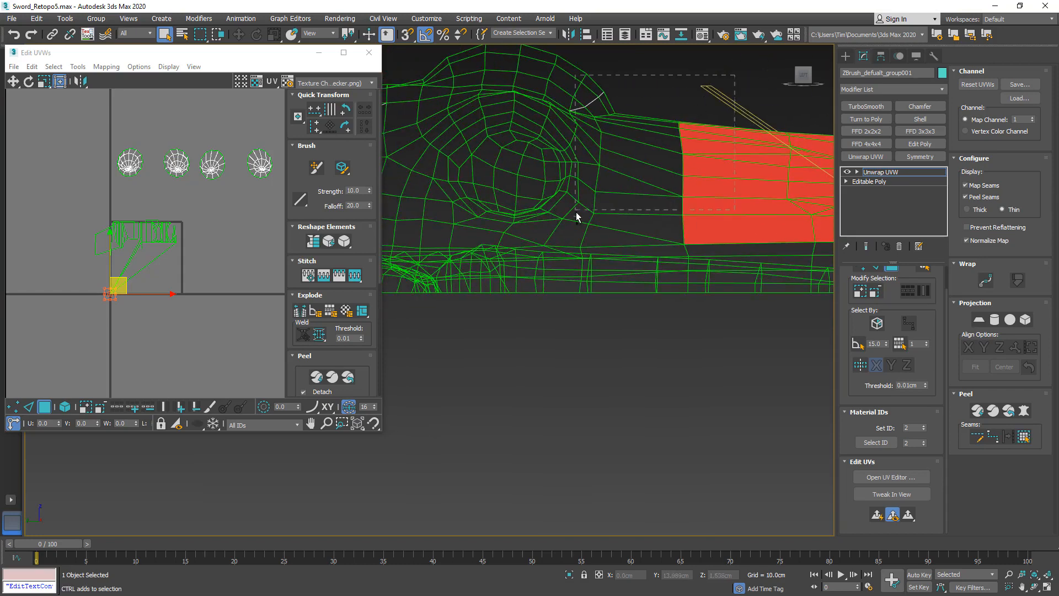
{"action": "left_click_drag", "start_coordinate": [565, 233], "coordinate": [563, 232], "text": "ctrl"}
{"action": "middle_click_drag", "start_coordinate": [530, 222], "coordinate": [593, 250]}
{"action": "key", "text": "F3"}
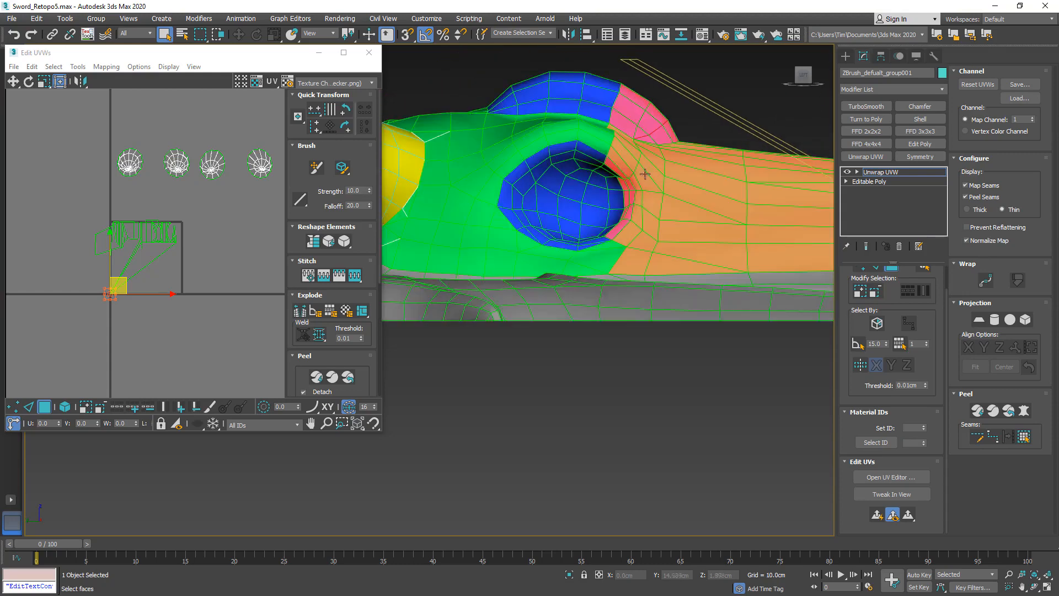
Add the eye, brow and rear head faces up to the base of the horn to the selection.
{"action": "key", "text": "F3"}
{"action": "mouse_move", "coordinate": [699, 59]}
{"action": "left_mouse_down", "text": "ctrl"}
{"action": "mouse_move", "coordinate": [562, 255]}
{"action": "mouse_move", "coordinate": [541, 268]}
{"action": "left_mouse_up", "text": "ctrl"}
{"action": "middle_click_drag", "start_coordinate": [541, 269], "coordinate": [635, 209]}
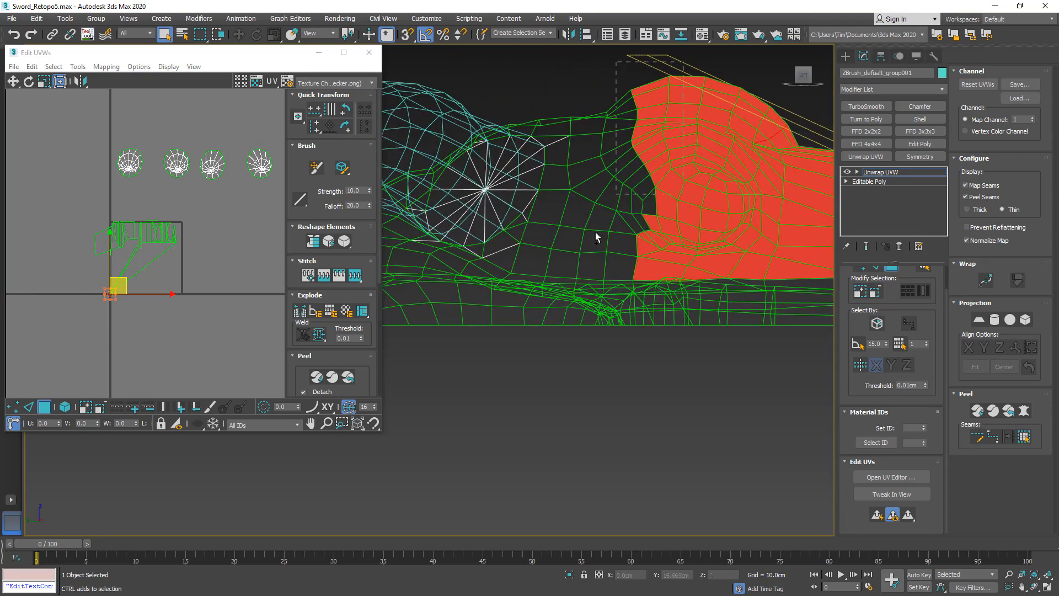
{"action": "left_click_drag", "start_coordinate": [551, 268], "coordinate": [550, 268], "text": "ctrl"}
{"action": "key", "text": "F3"}
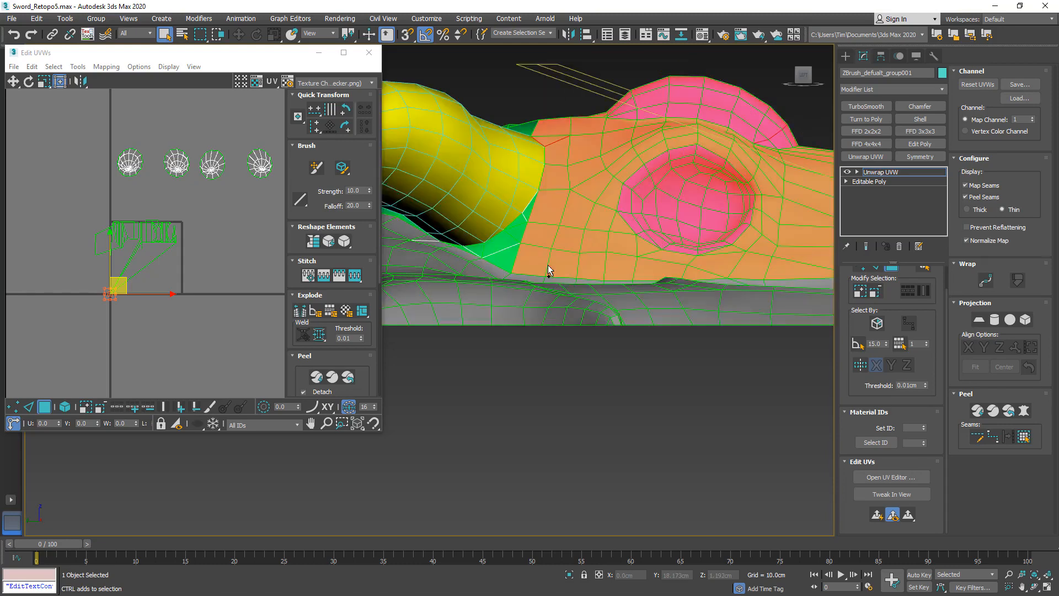
{"action": "middle_click_drag", "start_coordinate": [531, 248], "coordinate": [653, 277]}
{"action": "key", "text": "F3"}
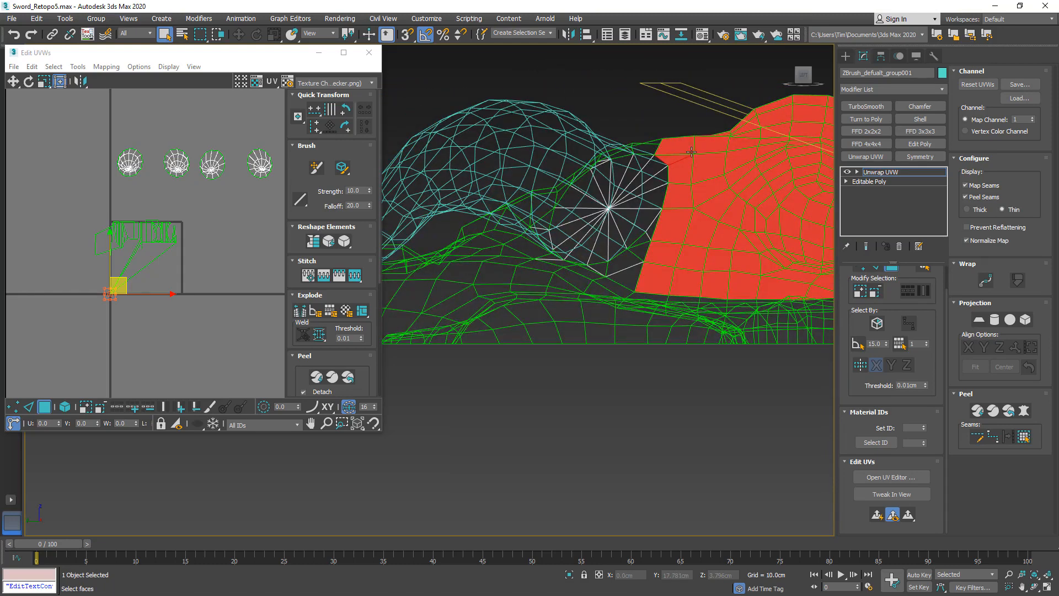
Isolate the sword mesh to hide the horn and show the head shaded from the left side.
{"action": "scroll", "coordinate": [584, 182], "scroll_direction": "down", "scroll_amount": 10}
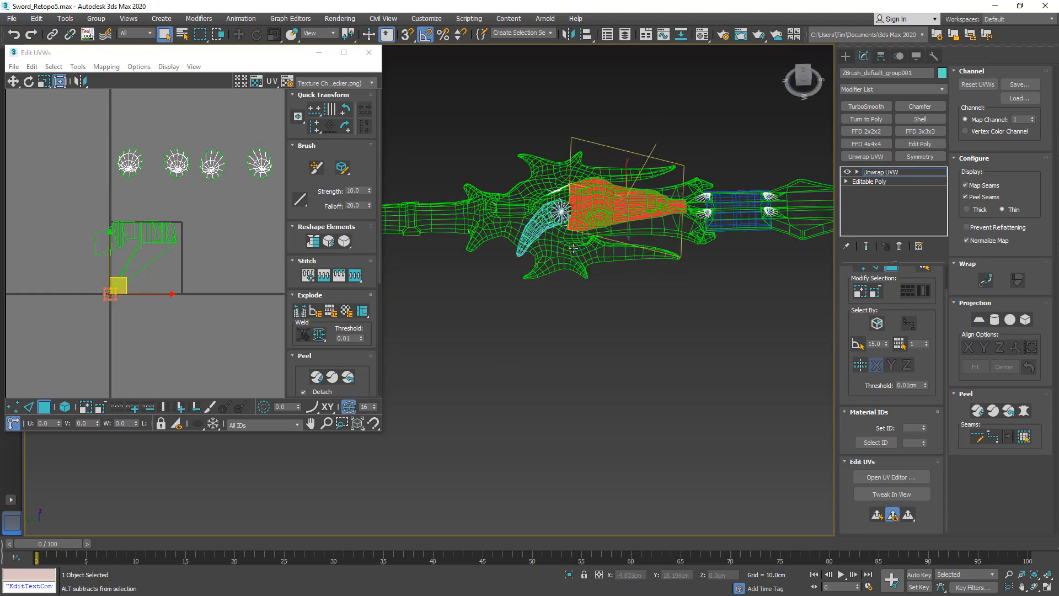
{"action": "scroll", "coordinate": [573, 248], "scroll_direction": "up", "scroll_amount": 5}
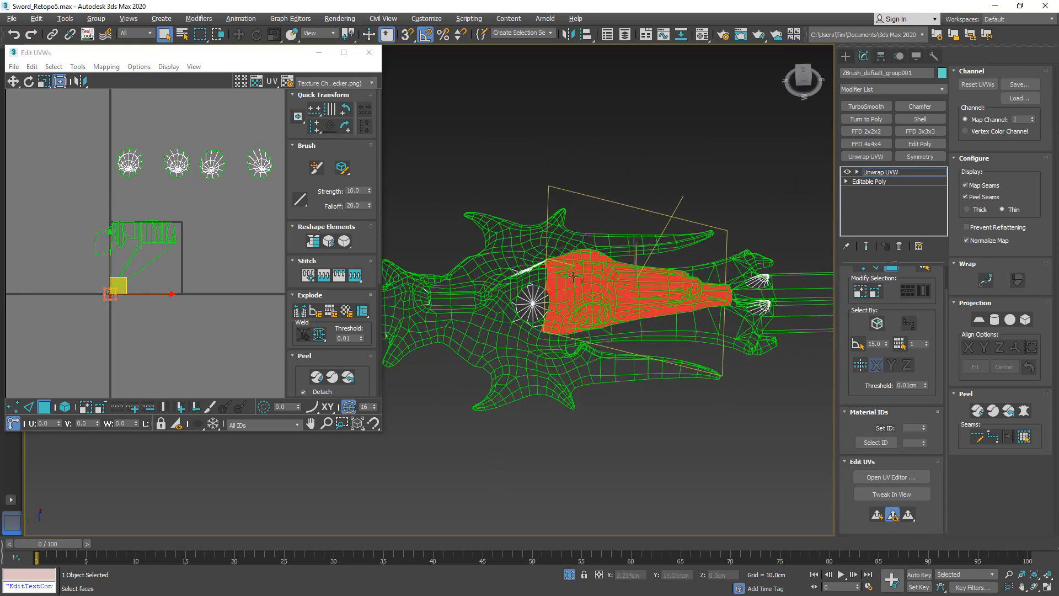
{"action": "key", "text": "l"}
{"action": "mouse_move", "coordinate": [687, 199]}
{"action": "middle_mouse_down"}
{"action": "mouse_move", "coordinate": [565, 284]}
{"action": "mouse_move", "coordinate": [742, 166]}
{"action": "middle_mouse_up"}
{"action": "scroll", "coordinate": [628, 226], "scroll_direction": "up", "scroll_amount": 5}
{"action": "key", "text": "F2"}
{"action": "key", "text": "F3"}
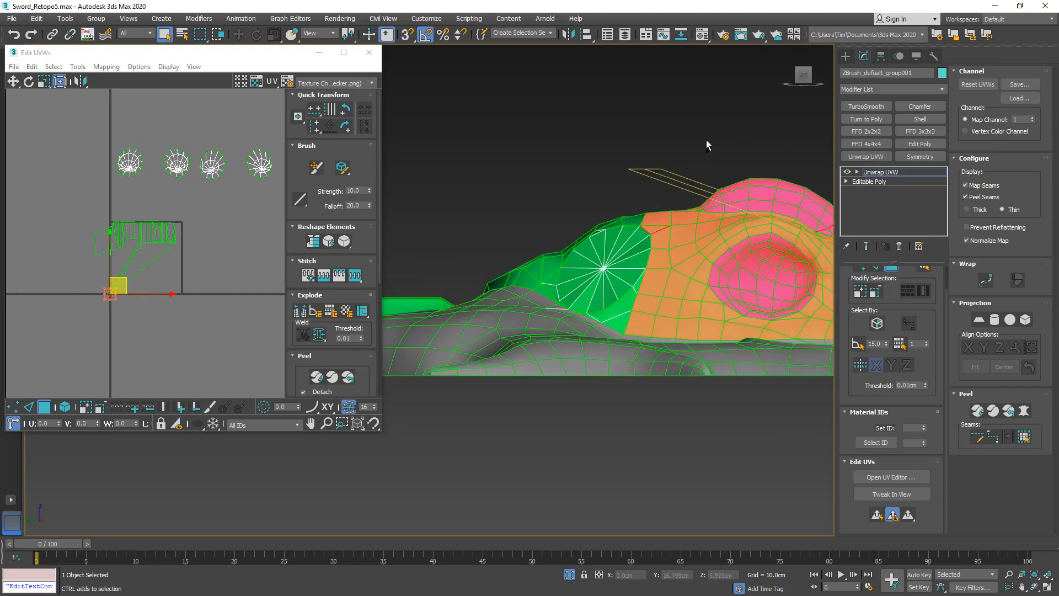
Add the radial faces of the horn socket to the head selection.
{"action": "left_click_drag", "start_coordinate": [614, 316], "coordinate": [615, 316]}
{"action": "scroll", "coordinate": [633, 196], "scroll_direction": "up", "scroll_amount": 2}
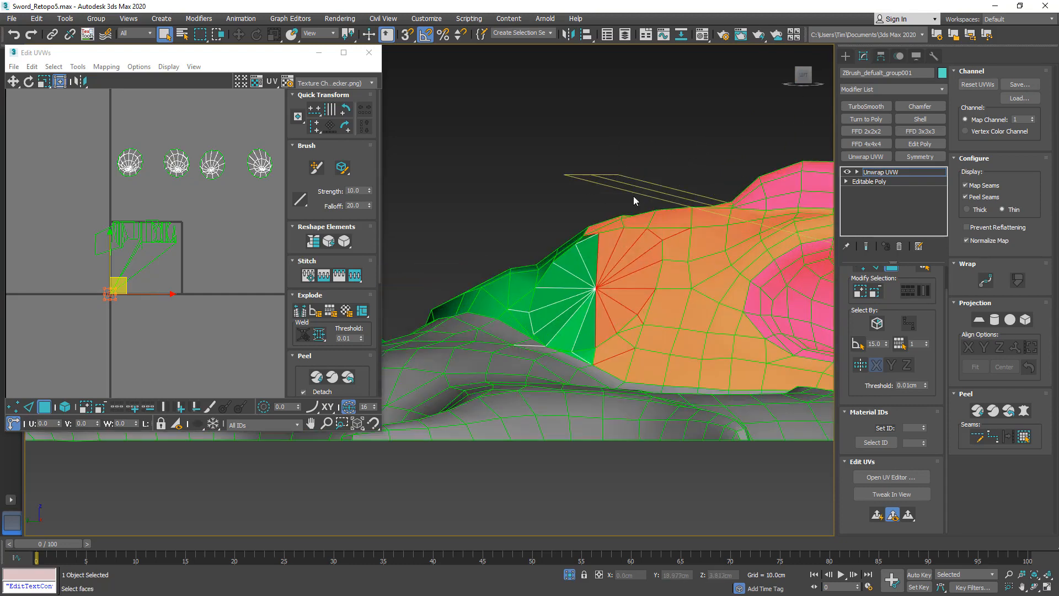
{"action": "left_click_drag", "start_coordinate": [570, 359], "coordinate": [569, 359]}
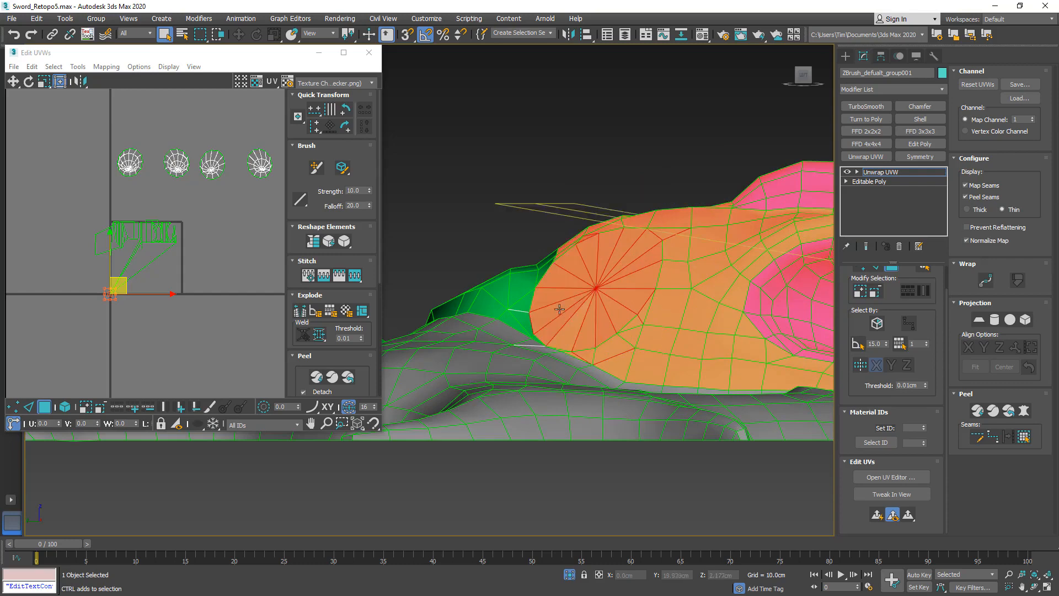
Add the remaining green faces behind the horn socket to complete the head selection.
{"action": "scroll", "coordinate": [558, 307], "scroll_direction": "up", "scroll_amount": 2}
{"action": "scroll", "coordinate": [558, 308], "scroll_direction": "up", "scroll_amount": 1}
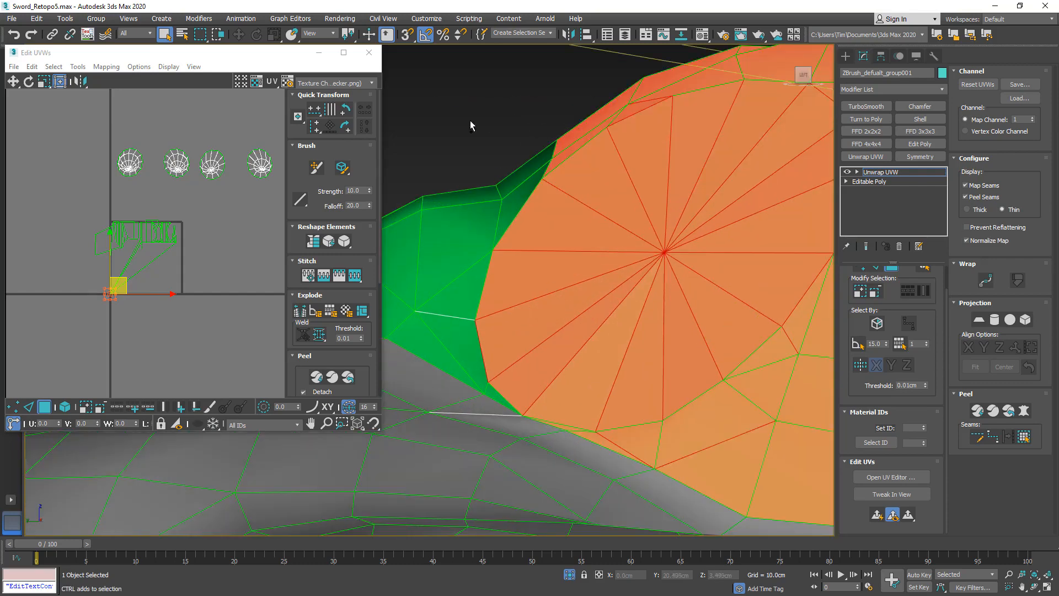
{"action": "left_click_drag", "start_coordinate": [559, 360], "coordinate": [543, 389], "text": "ctrl"}
{"action": "middle_click_drag", "start_coordinate": [511, 348], "coordinate": [665, 353]}
{"action": "scroll", "coordinate": [665, 352], "scroll_direction": "down", "scroll_amount": 3}
{"action": "scroll", "coordinate": [493, 347], "scroll_direction": "up", "scroll_amount": 5}
{"action": "left_click_drag", "start_coordinate": [545, 325], "coordinate": [563, 333], "text": "ctrl"}
{"action": "scroll", "coordinate": [561, 334], "scroll_direction": "down", "scroll_amount": 5}
{"action": "middle_click_drag", "start_coordinate": [562, 334], "coordinate": [595, 404], "text": "alt"}
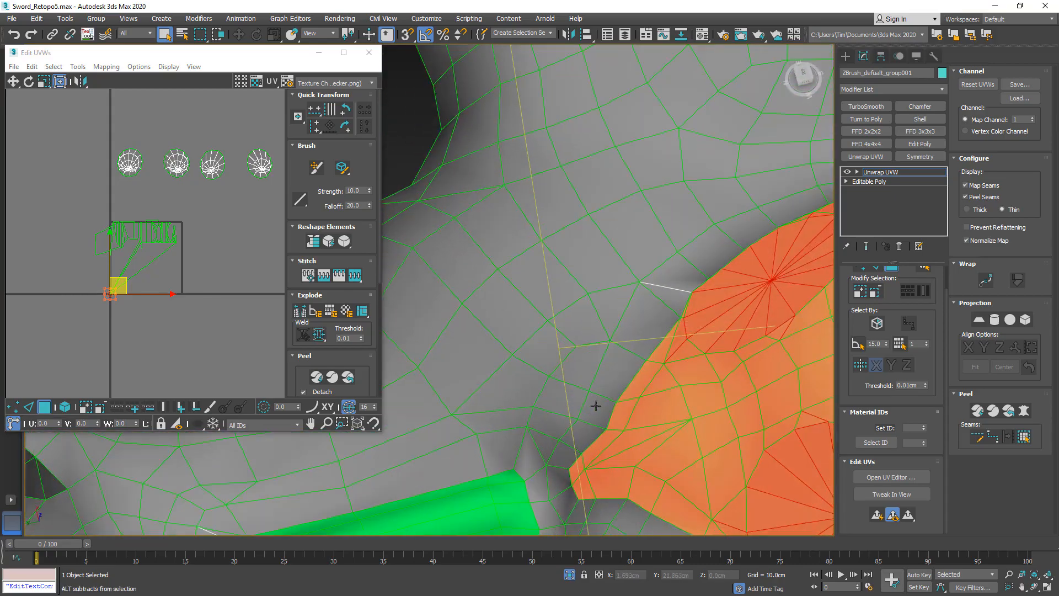
Apply a Quick Planar Map to the selected head faces and move their UV shell above and left of the UV tile.
{"action": "scroll", "coordinate": [614, 406], "scroll_direction": "down", "scroll_amount": 5}
{"action": "middle_click_drag", "start_coordinate": [684, 399], "coordinate": [710, 467], "text": "alt"}
{"action": "middle_click_drag", "start_coordinate": [710, 467], "coordinate": [547, 378]}
{"action": "middle_click_drag", "start_coordinate": [547, 379], "coordinate": [896, 408], "text": "alt"}
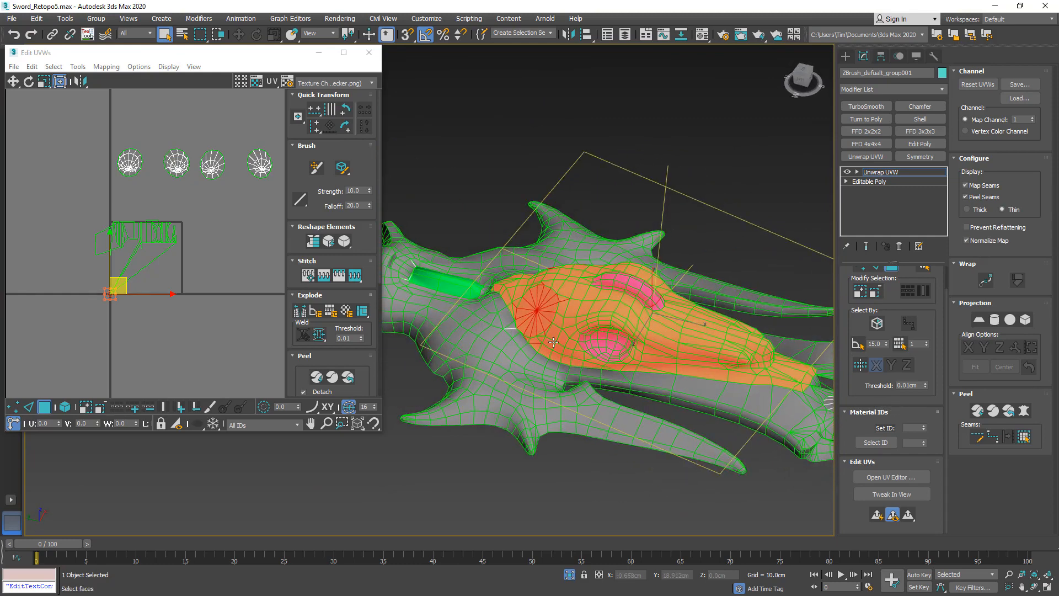
{"action": "left_click", "coordinate": [876, 515]}
{"action": "left_click_drag", "start_coordinate": [155, 246], "coordinate": [90, 122]}
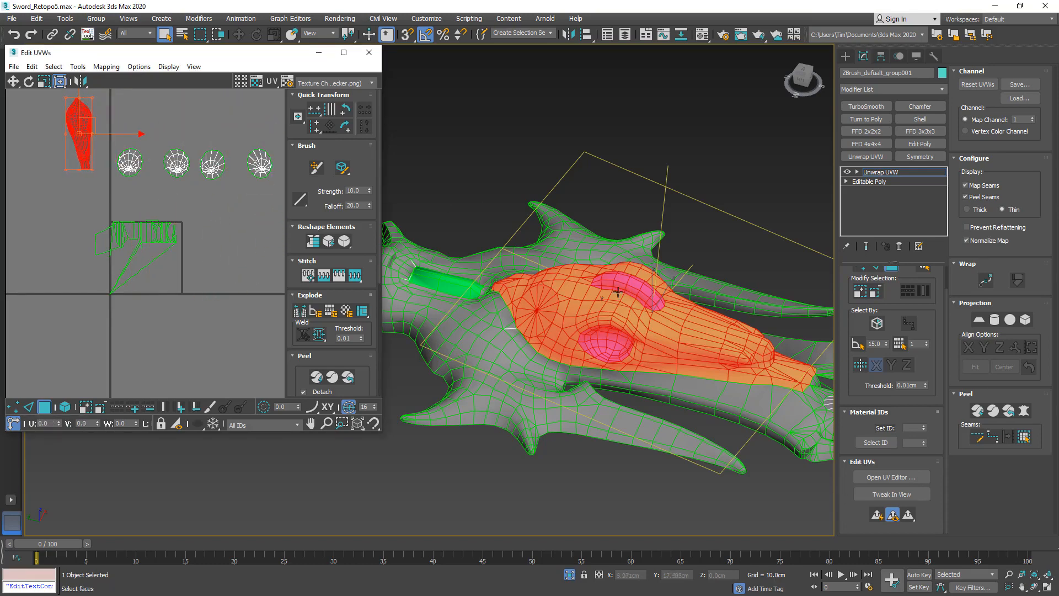
Select a small patch of blue faces in the middle of the head's eye.
{"action": "middle_click_drag", "start_coordinate": [568, 298], "coordinate": [570, 254], "text": "alt"}
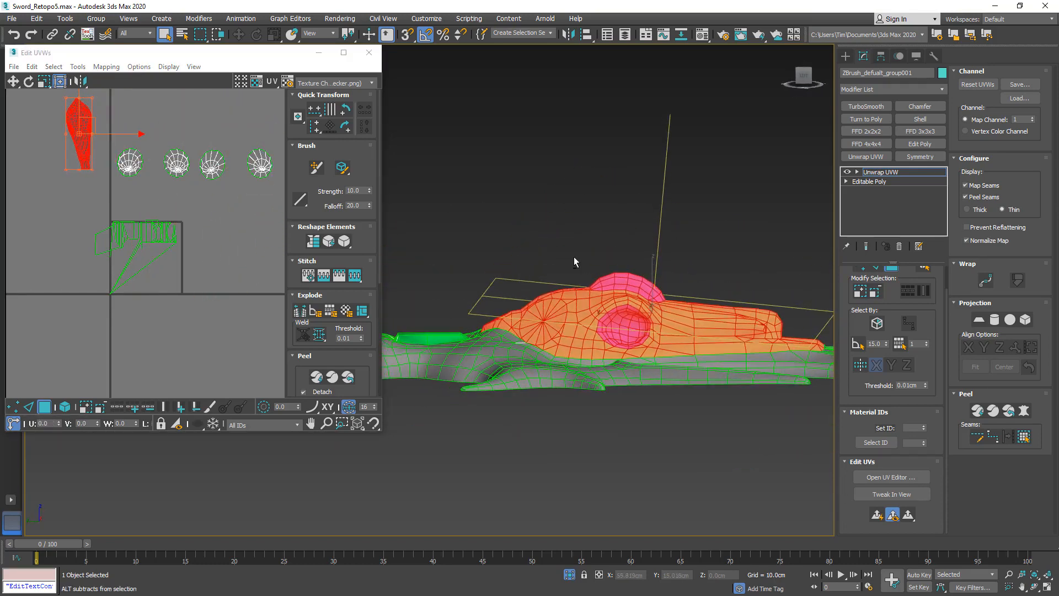
{"action": "scroll", "coordinate": [619, 273], "scroll_direction": "up", "scroll_amount": 6}
{"action": "left_click", "coordinate": [615, 258]}
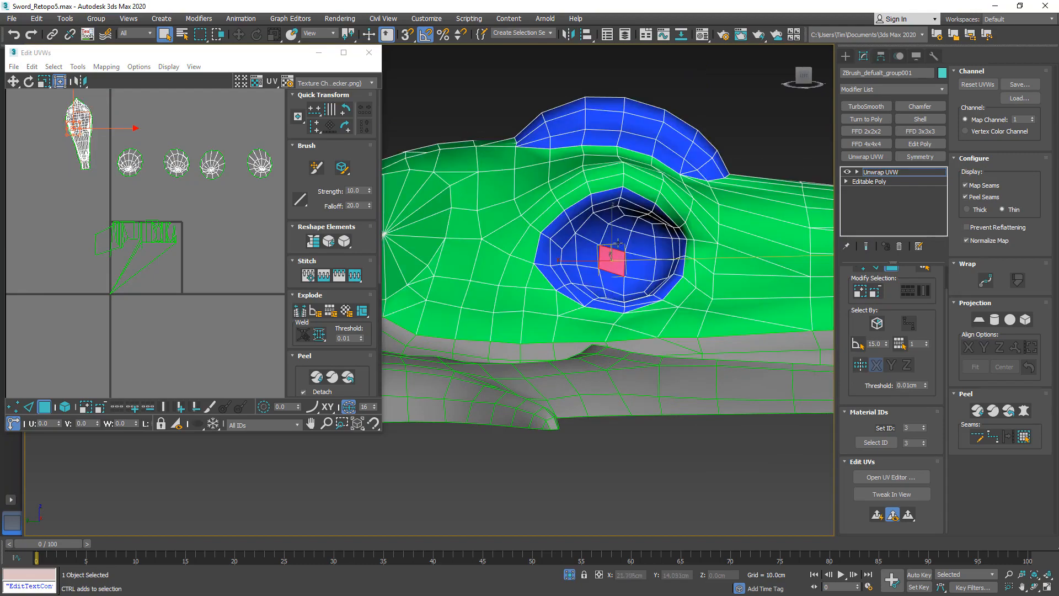
{"action": "left_click", "coordinate": [616, 237], "text": "ctrl"}
{"action": "left_click", "coordinate": [636, 242], "text": "ctrl"}
{"action": "left_click", "coordinate": [640, 264], "text": "ctrl"}
{"action": "middle_click_drag", "start_coordinate": [640, 264], "coordinate": [775, 291], "text": "alt"}
{"action": "left_click", "coordinate": [647, 254], "text": "ctrl"}
{"action": "left_click", "coordinate": [649, 273], "text": "ctrl"}
{"action": "left_click", "coordinate": [625, 281], "text": "ctrl"}
{"action": "left_click", "coordinate": [621, 256], "text": "ctrl"}
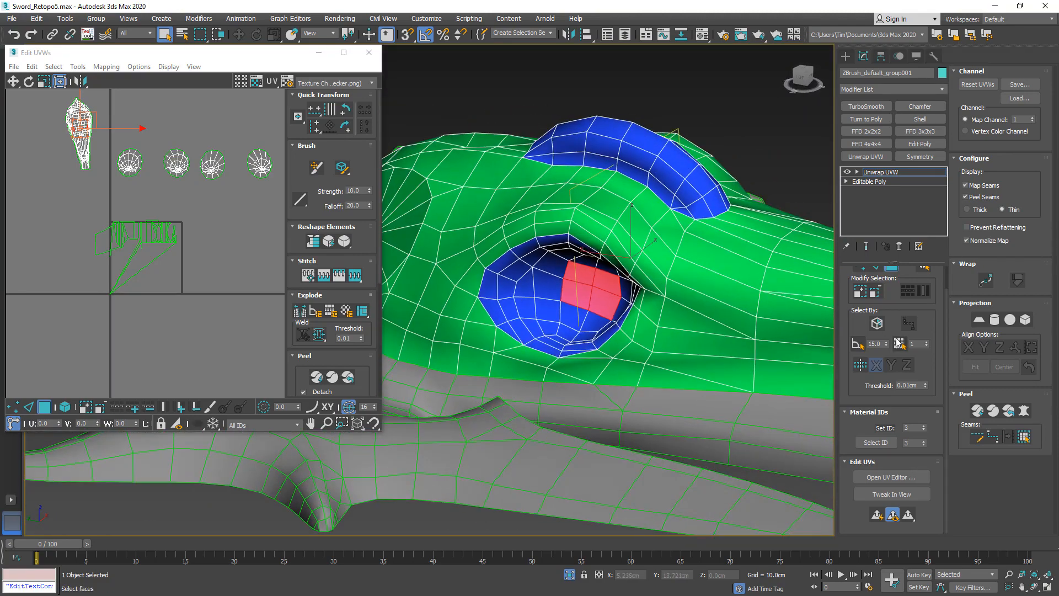
Grow the eye selection out to the socket rim and add the leftover blue faces at its edge.
{"action": "left_click", "coordinate": [859, 294]}
{"action": "left_click", "coordinate": [861, 298]}
{"action": "middle_click_drag", "start_coordinate": [595, 325], "coordinate": [606, 378], "text": "alt"}
{"action": "left_click", "coordinate": [863, 294]}
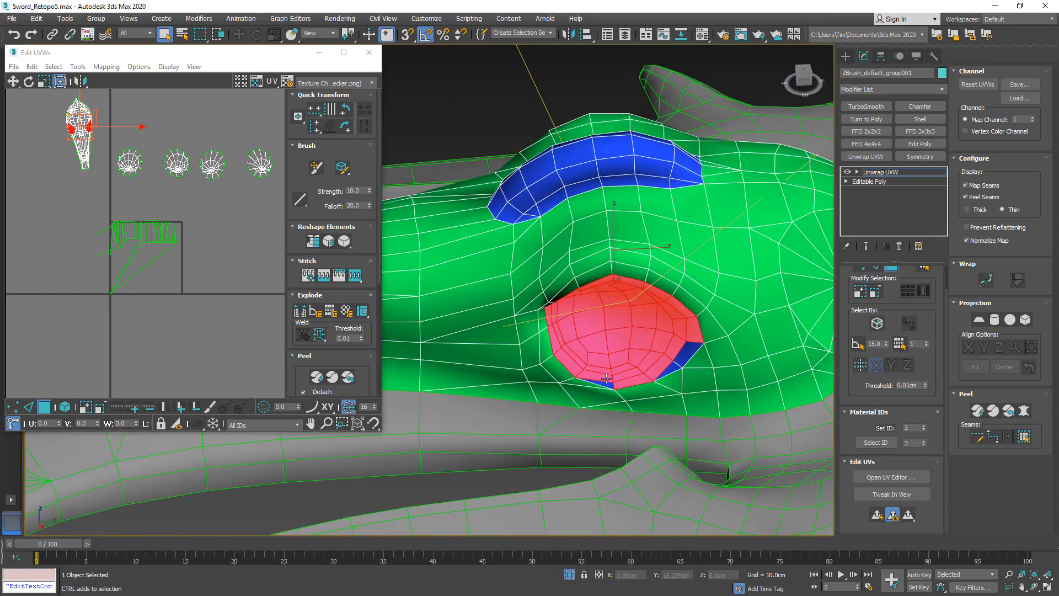
{"action": "left_click", "coordinate": [604, 382], "text": "ctrl"}
Flatten the selected eye faces by material ID and move their two UV shells above the spike shells.
{"action": "middle_click_drag", "start_coordinate": [672, 366], "coordinate": [1016, 380], "text": "alt"}
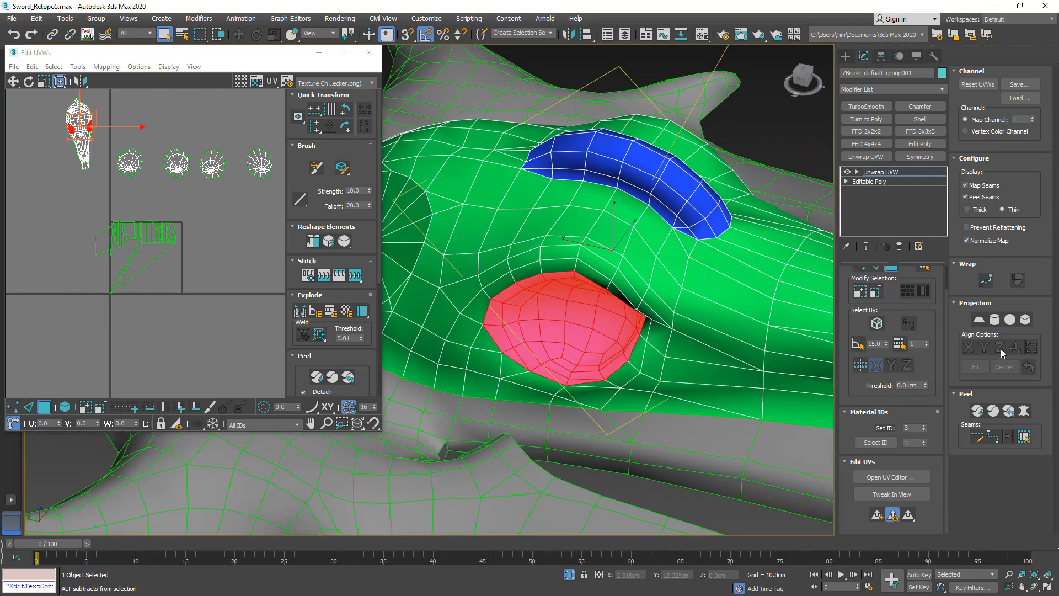
{"action": "left_click", "coordinate": [345, 311]}
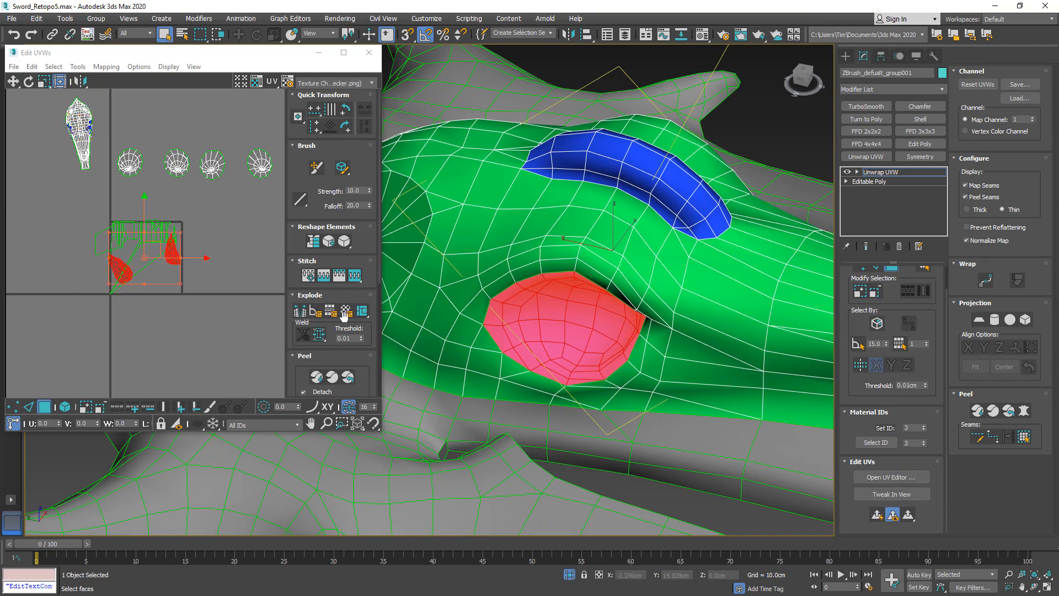
{"action": "left_click_drag", "start_coordinate": [159, 243], "coordinate": [190, 93]}
Box-select all faces of the blue crest on top of the head in the left side view.
{"action": "middle_click_drag", "start_coordinate": [698, 278], "coordinate": [836, 65], "text": "alt"}
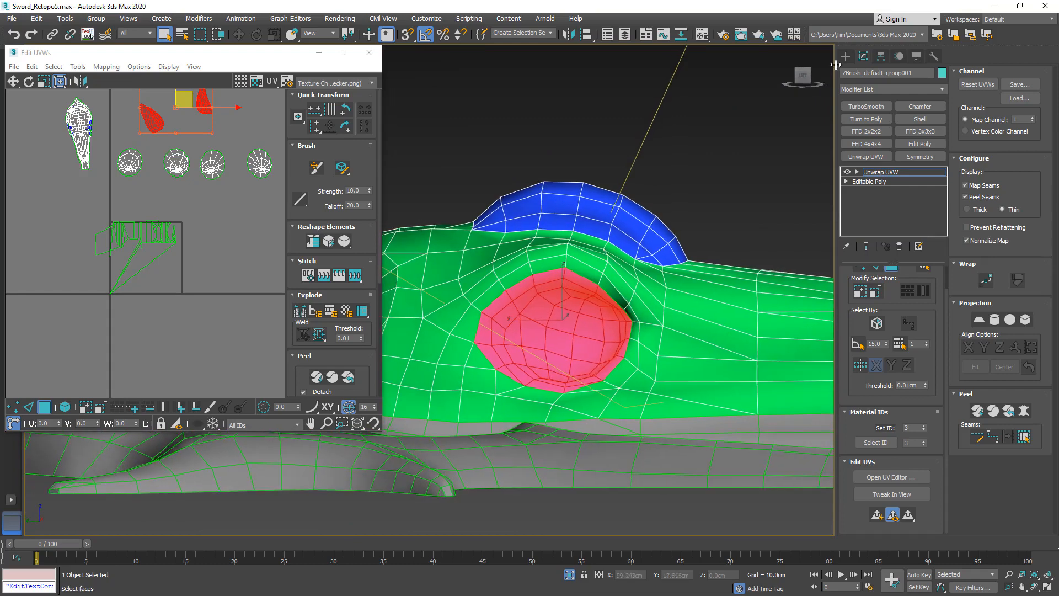
{"action": "left_click", "coordinate": [804, 76]}
{"action": "middle_click_drag", "start_coordinate": [553, 312], "coordinate": [772, 170]}
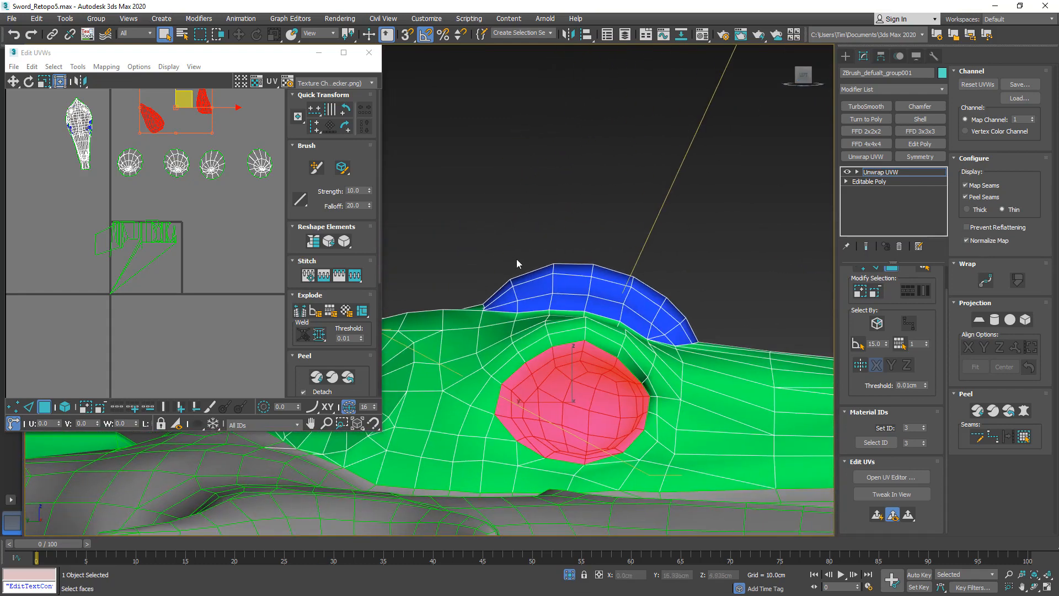
{"action": "left_click_drag", "start_coordinate": [524, 308], "coordinate": [543, 254]}
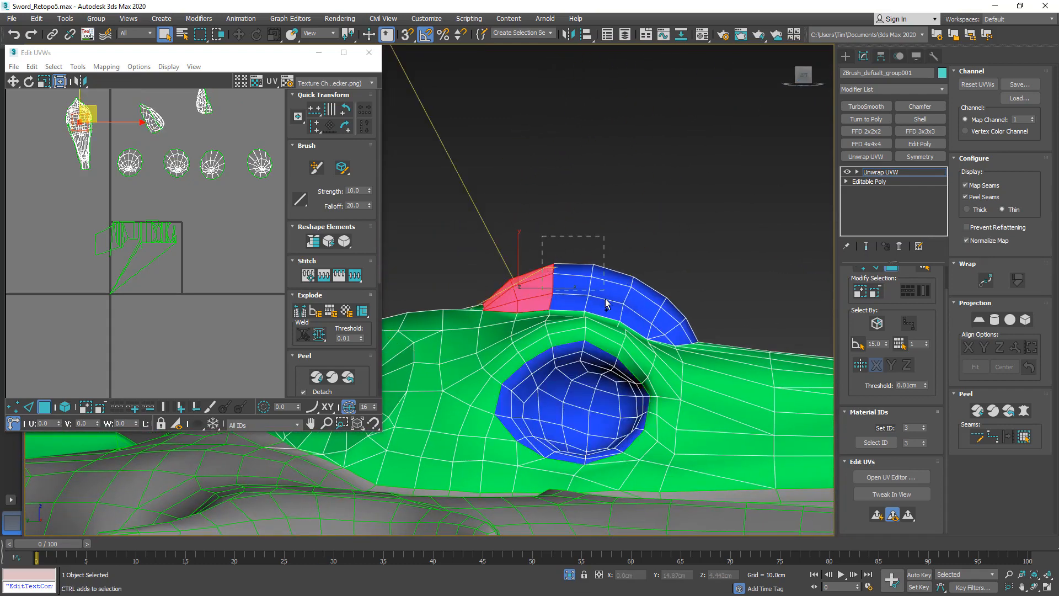
{"action": "left_click_drag", "start_coordinate": [605, 299], "coordinate": [605, 301], "text": "ctrl"}
{"action": "left_click_drag", "start_coordinate": [706, 256], "coordinate": [667, 343], "text": "ctrl"}
Apply a Quick Planar Map to the crest faces and place their UV shell left of the head shell.
{"action": "middle_click_drag", "start_coordinate": [699, 296], "coordinate": [798, 374], "text": "alt"}
{"action": "left_click", "coordinate": [877, 516]}
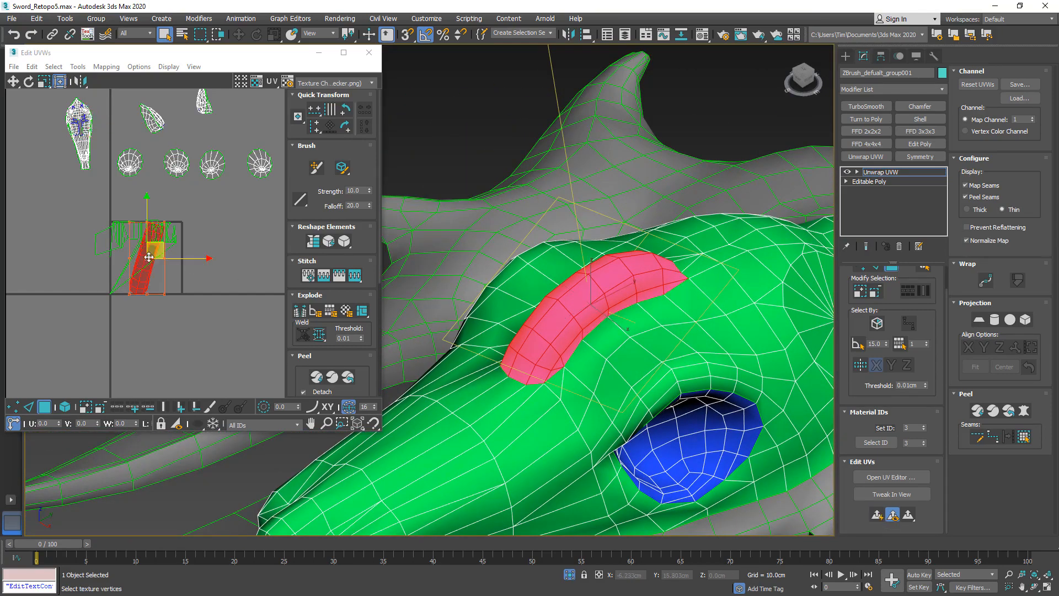
{"action": "left_click_drag", "start_coordinate": [163, 248], "coordinate": [44, 119]}
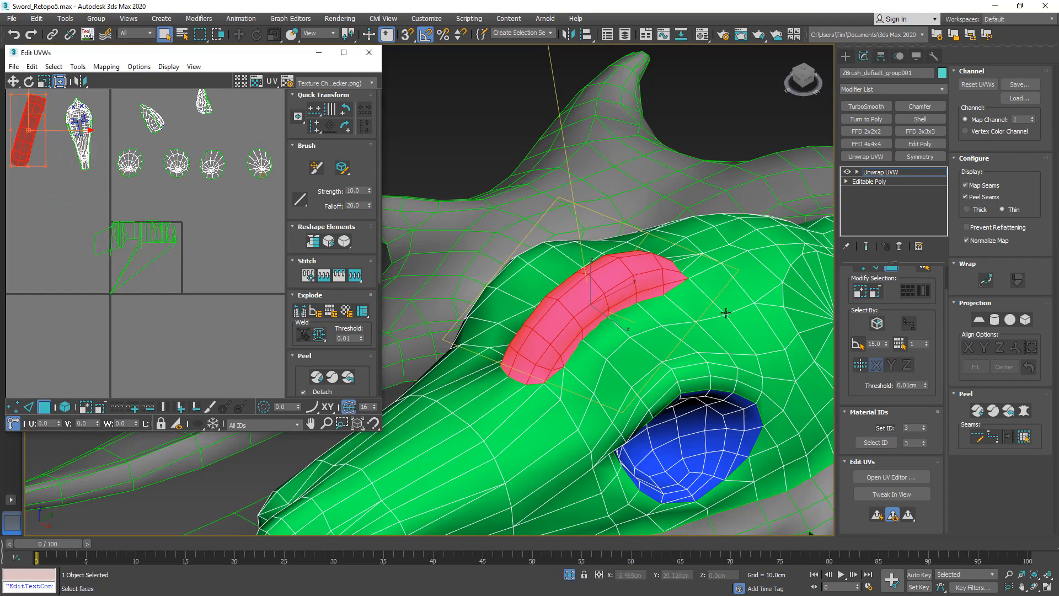
Save the scene as Sword_Retopo6.max.
{"action": "scroll", "coordinate": [671, 273], "scroll_direction": "down", "scroll_amount": 3}
{"action": "scroll", "coordinate": [671, 272], "scroll_direction": "down", "scroll_amount": 5}
{"action": "middle_click_drag", "start_coordinate": [671, 272], "coordinate": [683, 353], "text": "alt"}
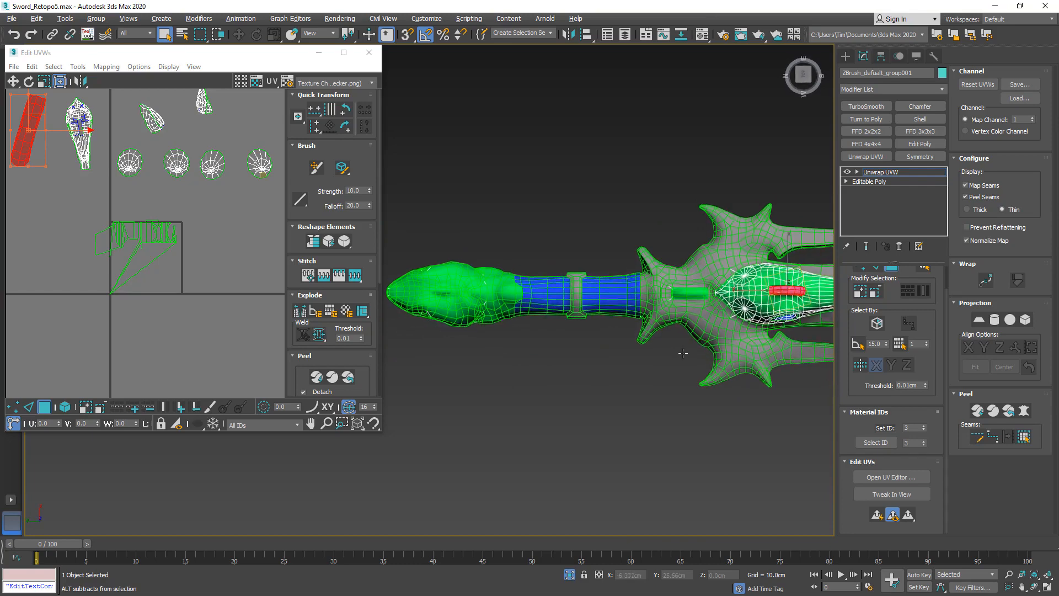
{"action": "scroll", "coordinate": [485, 287], "scroll_direction": "up", "scroll_amount": 5}
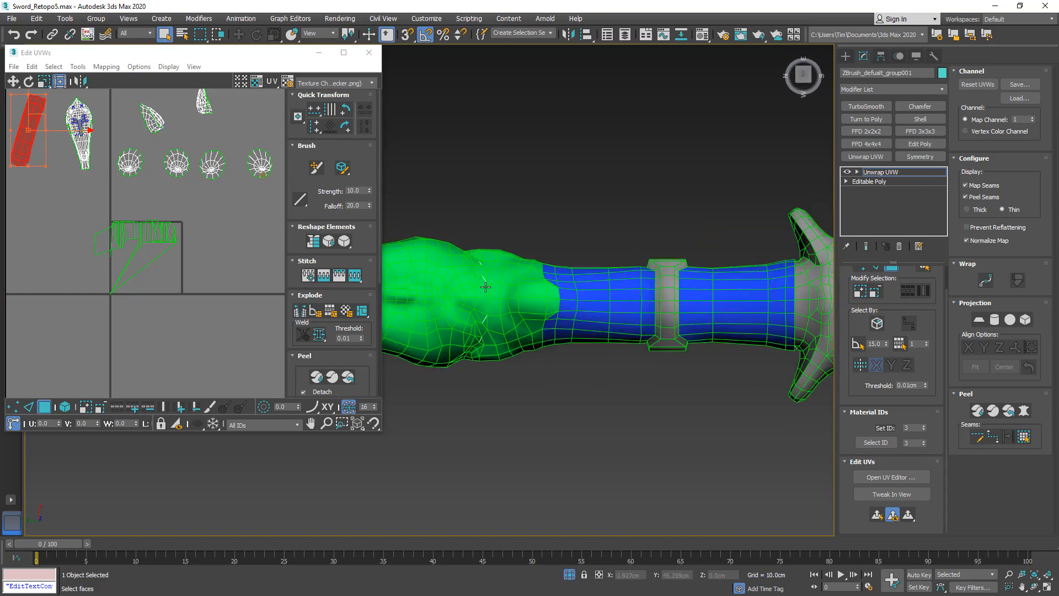
{"action": "key", "text": "ctrl+s"}
Box-select the middle faces of the grey ring around the handle and grow the selection over its bevelled edges.
{"action": "left_click_drag", "start_coordinate": [665, 247], "coordinate": [670, 386]}
{"action": "scroll", "coordinate": [658, 262], "scroll_direction": "up", "scroll_amount": 5}
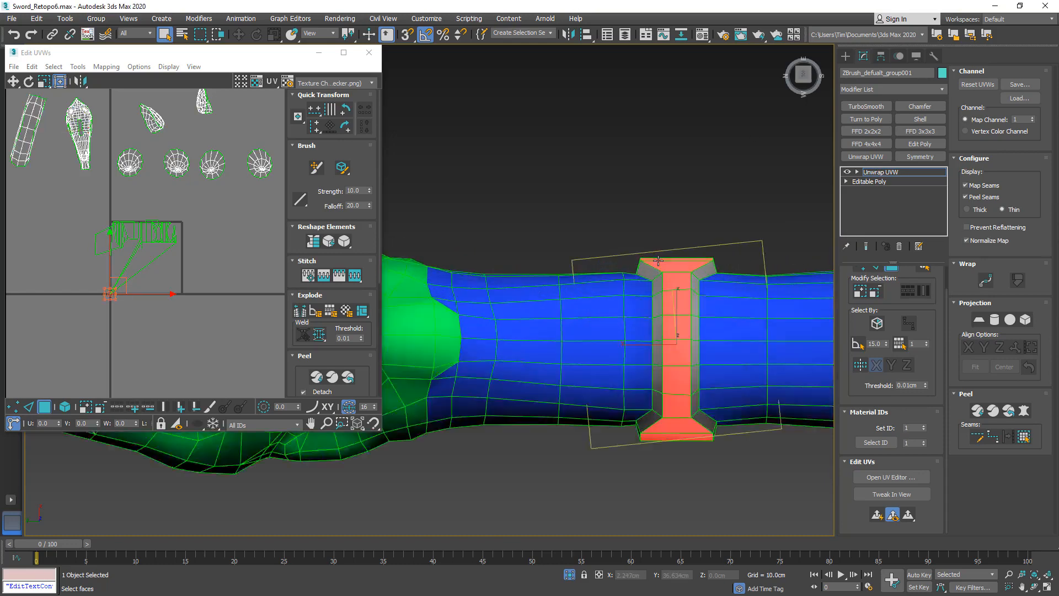
{"action": "middle_click_drag", "start_coordinate": [658, 262], "coordinate": [655, 222], "text": "alt"}
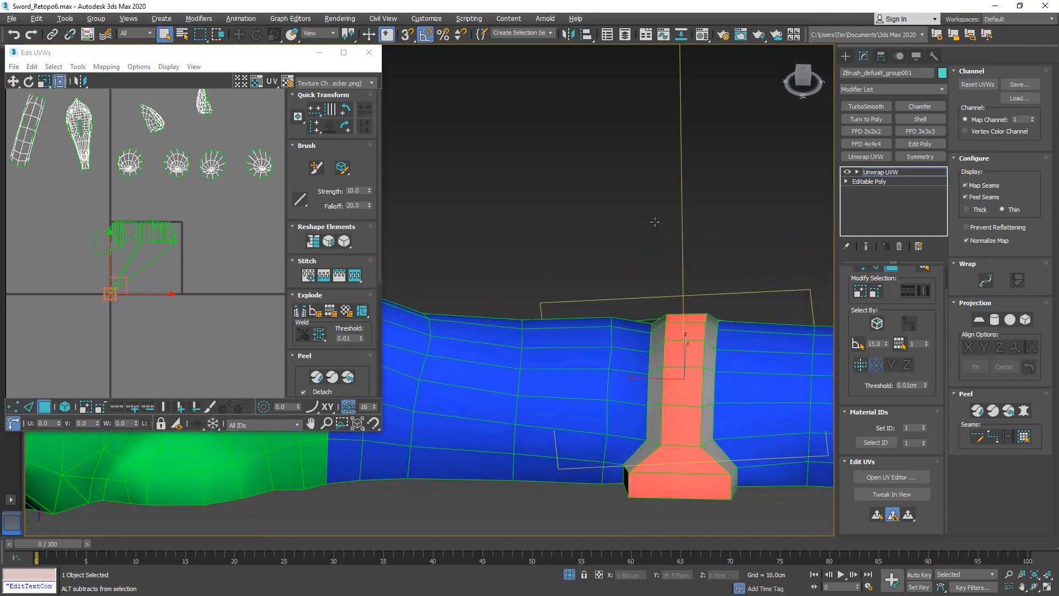
{"action": "left_click", "coordinate": [864, 296]}
{"action": "middle_click_drag", "start_coordinate": [708, 271], "coordinate": [713, 330], "text": "alt"}
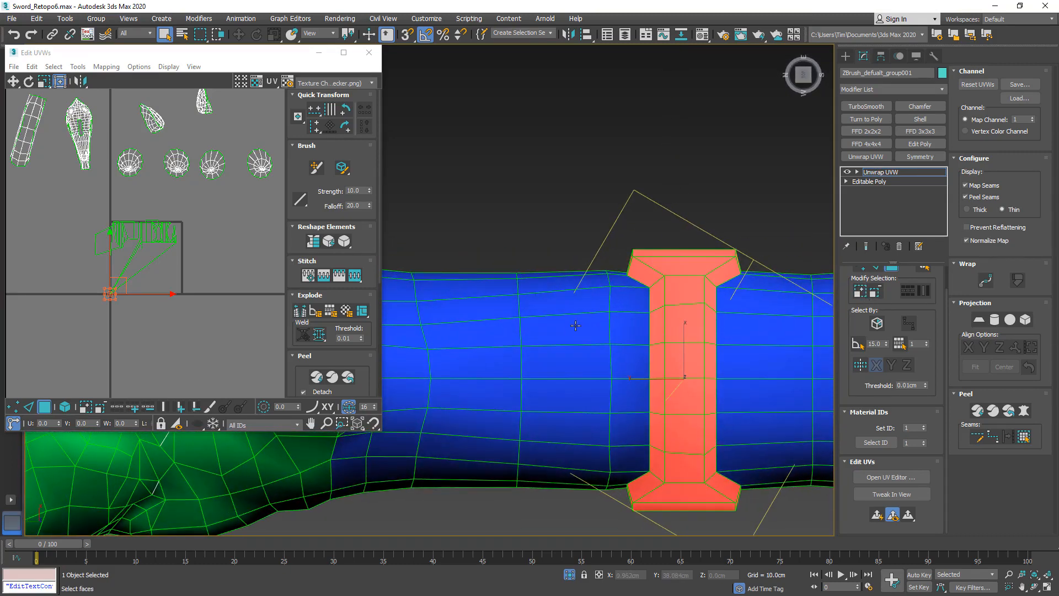
Apply a Quick Planar Map to the ring faces and move their UV shell up to the right of the other shells.
{"action": "left_click", "coordinate": [876, 514]}
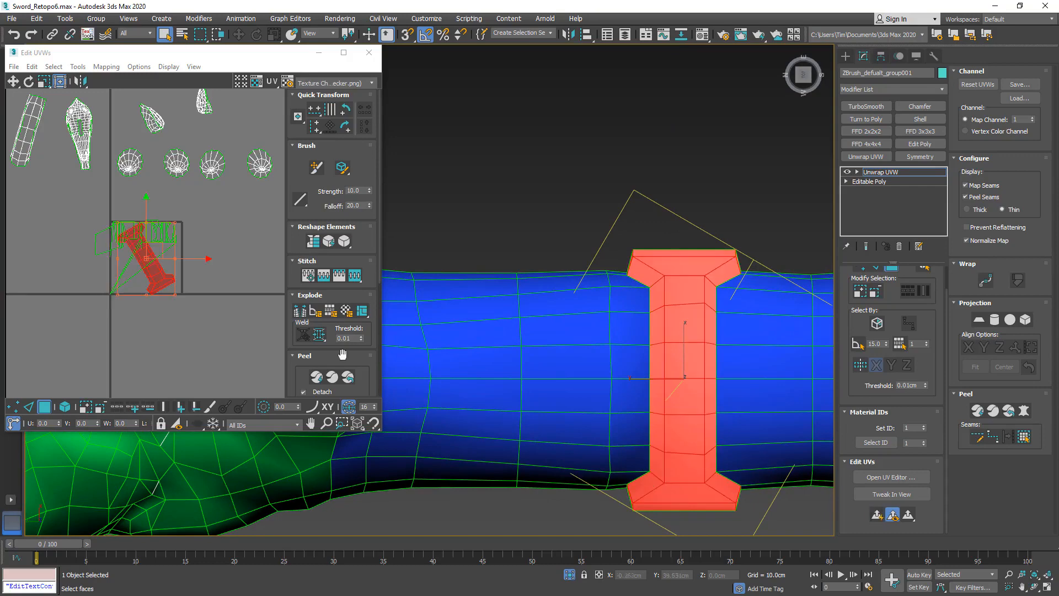
{"action": "scroll", "coordinate": [133, 277], "scroll_direction": "down", "scroll_amount": 2}
{"action": "left_click_drag", "start_coordinate": [204, 206], "coordinate": [240, 161]}
Select all the blue and black faces on the underside of the pommel head, from its middle to the snout tip.
{"action": "middle_click_drag", "start_coordinate": [606, 312], "coordinate": [596, 283]}
{"action": "scroll", "coordinate": [680, 304], "scroll_direction": "down", "scroll_amount": 3}
{"action": "scroll", "coordinate": [508, 324], "scroll_direction": "up", "scroll_amount": 5}
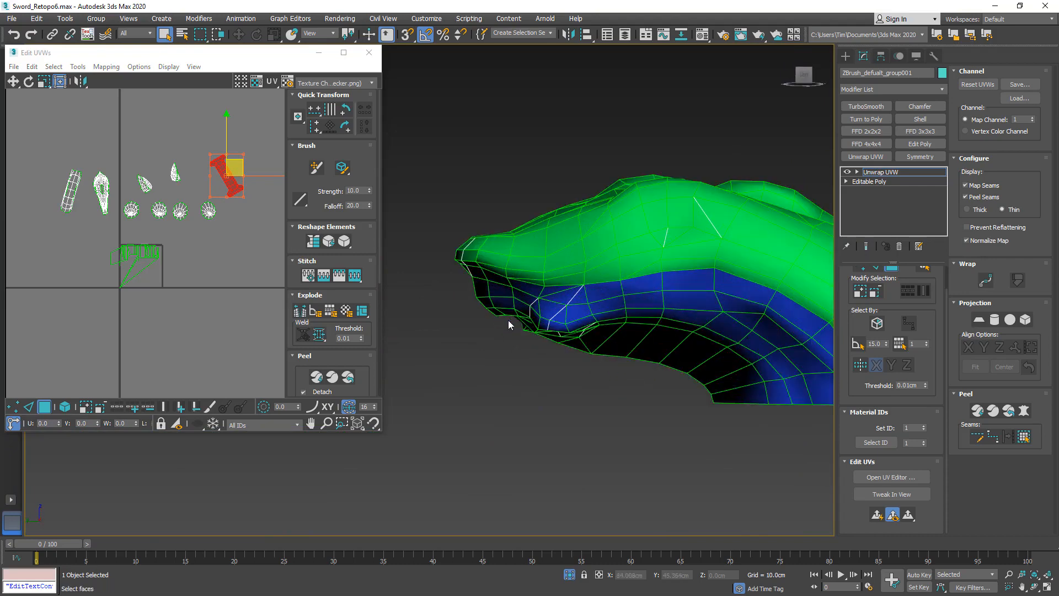
{"action": "mouse_move", "coordinate": [690, 301]}
{"action": "middle_mouse_down", "text": "alt"}
{"action": "mouse_move", "coordinate": [714, 286]}
{"action": "mouse_move", "coordinate": [692, 297]}
{"action": "middle_mouse_up", "text": "alt"}
{"action": "left_click", "coordinate": [806, 75]}
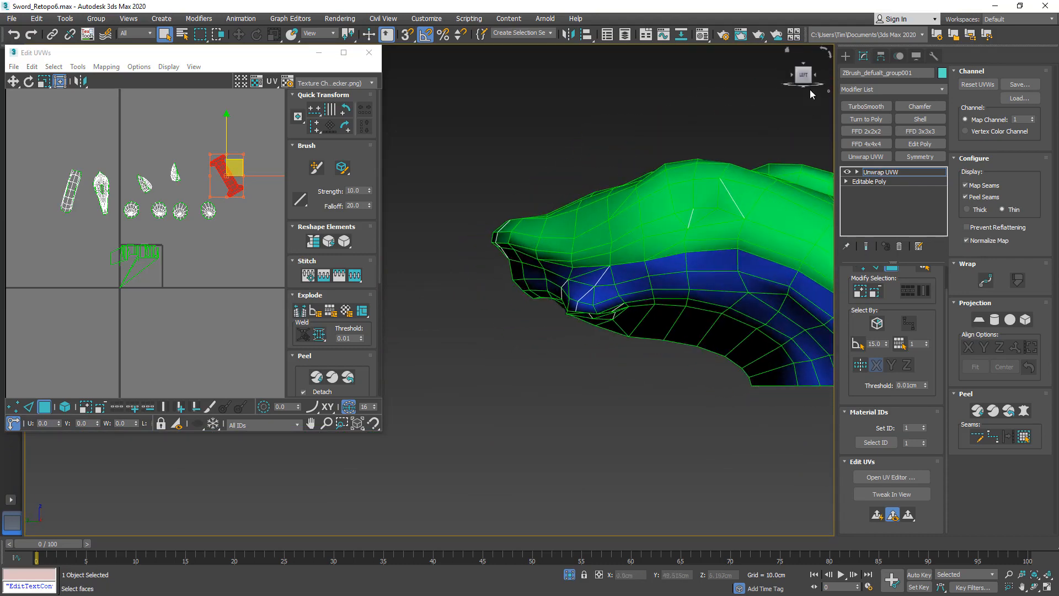
{"action": "middle_click_drag", "start_coordinate": [691, 303], "coordinate": [480, 343]}
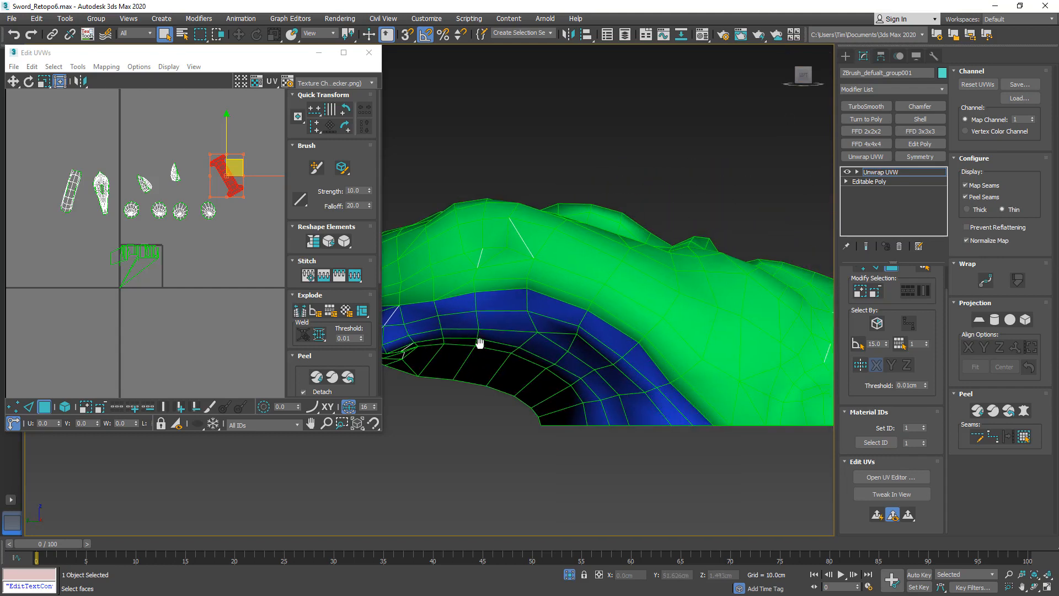
{"action": "left_click_drag", "start_coordinate": [667, 385], "coordinate": [667, 386]}
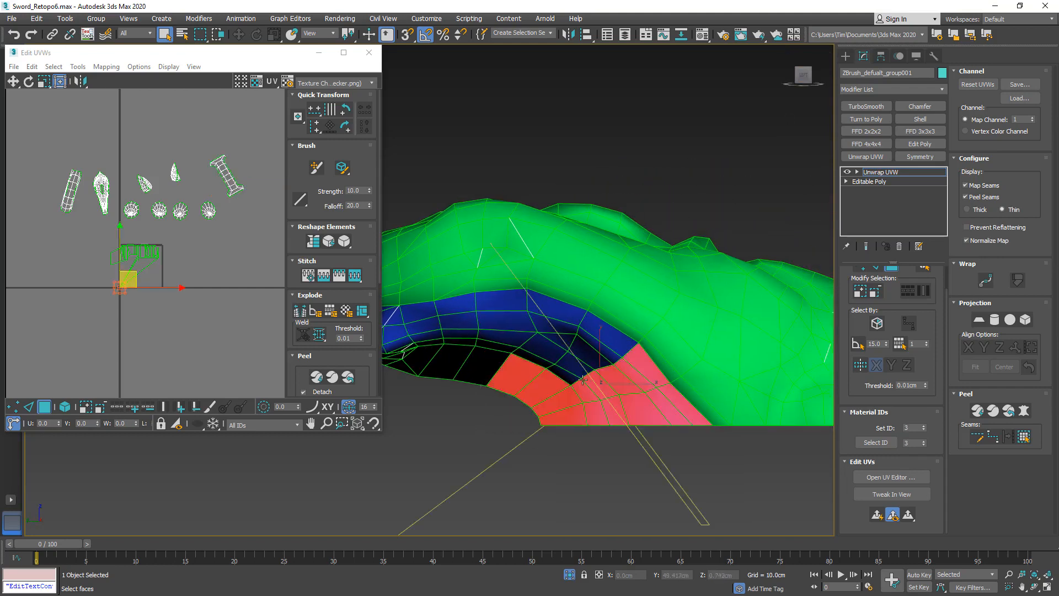
{"action": "scroll", "coordinate": [574, 438], "scroll_direction": "down", "scroll_amount": 2}
{"action": "left_click_drag", "start_coordinate": [684, 331], "coordinate": [684, 331], "text": "ctrl"}
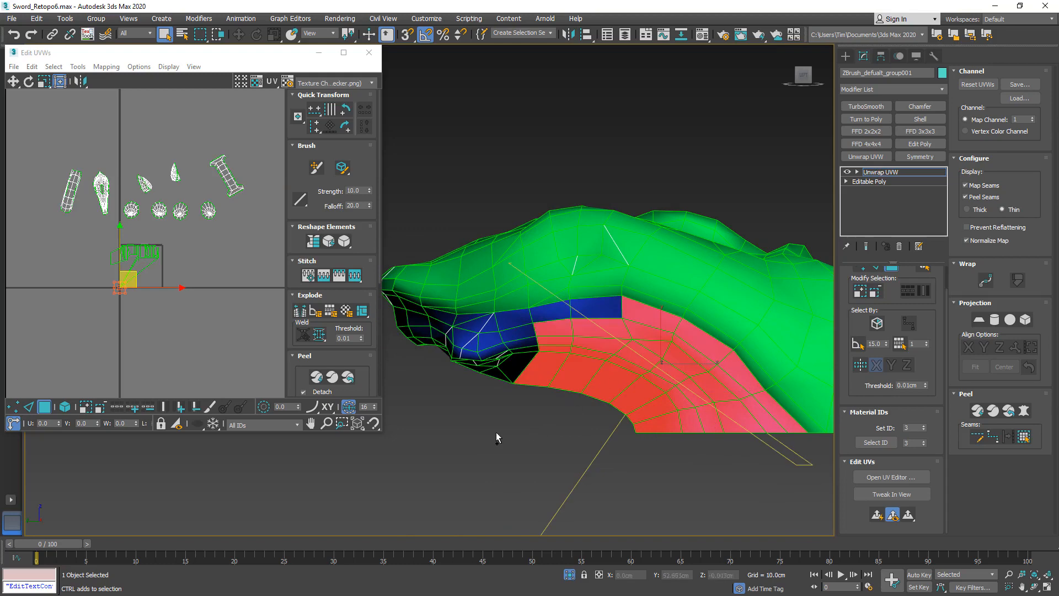
{"action": "left_click_drag", "start_coordinate": [569, 325], "coordinate": [603, 314], "text": "ctrl"}
{"action": "middle_click_drag", "start_coordinate": [471, 339], "coordinate": [646, 322]}
{"action": "left_click_drag", "start_coordinate": [572, 389], "coordinate": [656, 310], "text": "ctrl"}
{"action": "scroll", "coordinate": [558, 306], "scroll_direction": "up", "scroll_amount": 3}
{"action": "left_click_drag", "start_coordinate": [513, 387], "coordinate": [627, 248], "text": "ctrl"}
{"action": "middle_click_drag", "start_coordinate": [627, 248], "coordinate": [700, 259], "text": "alt"}
Apply a Quick Planar Map to the pommel underside faces and move their UV shell above the other shells.
{"action": "left_click", "coordinate": [877, 514]}
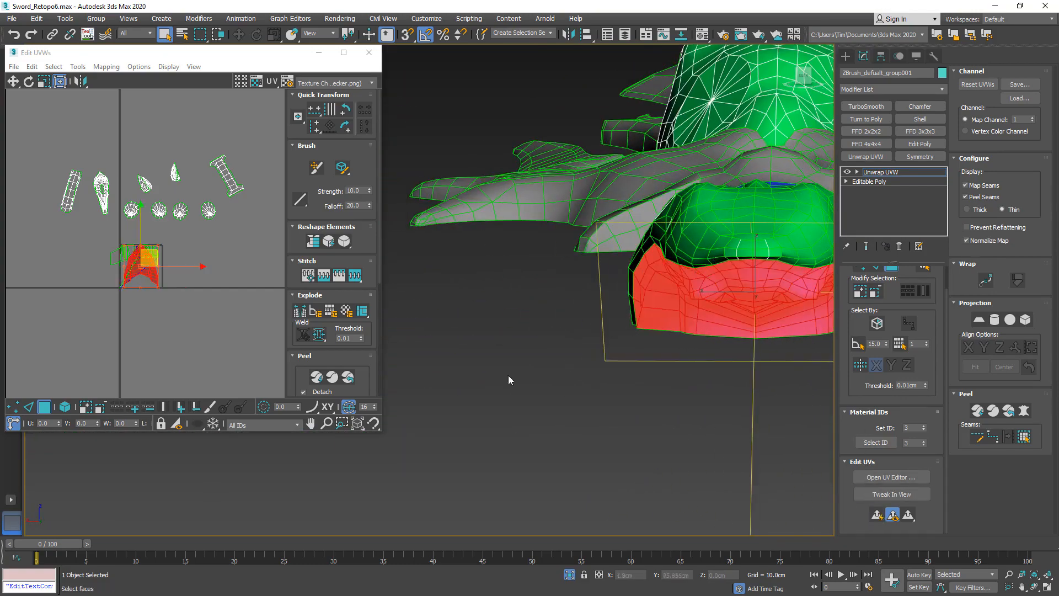
{"action": "middle_click_drag", "start_coordinate": [149, 238], "coordinate": [139, 289]}
{"action": "left_click", "coordinate": [143, 298]}
{"action": "left_click_drag", "start_coordinate": [143, 299], "coordinate": [154, 183]}
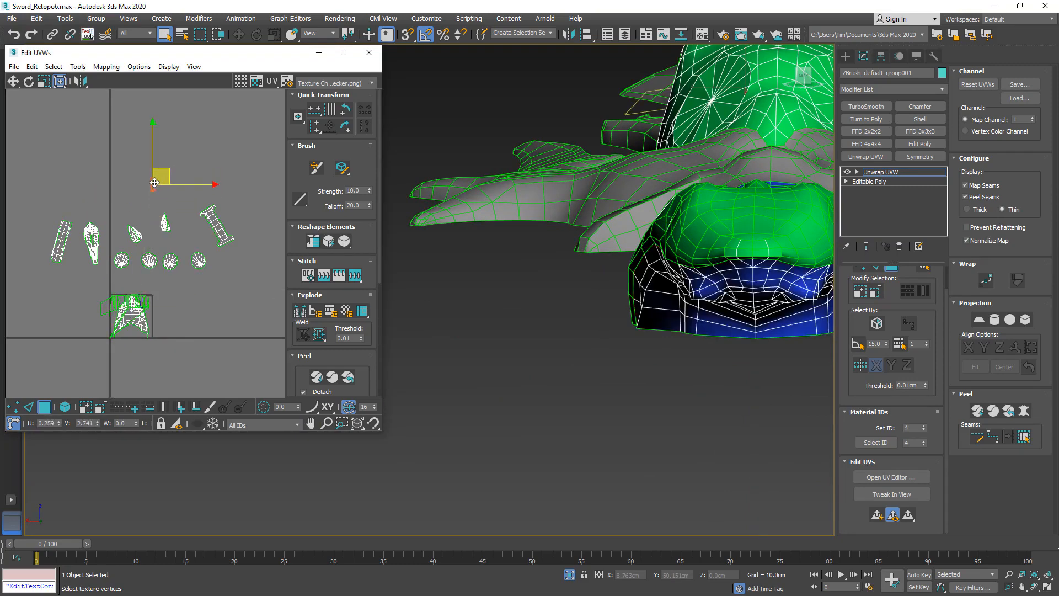
{"action": "left_click", "coordinate": [150, 303]}
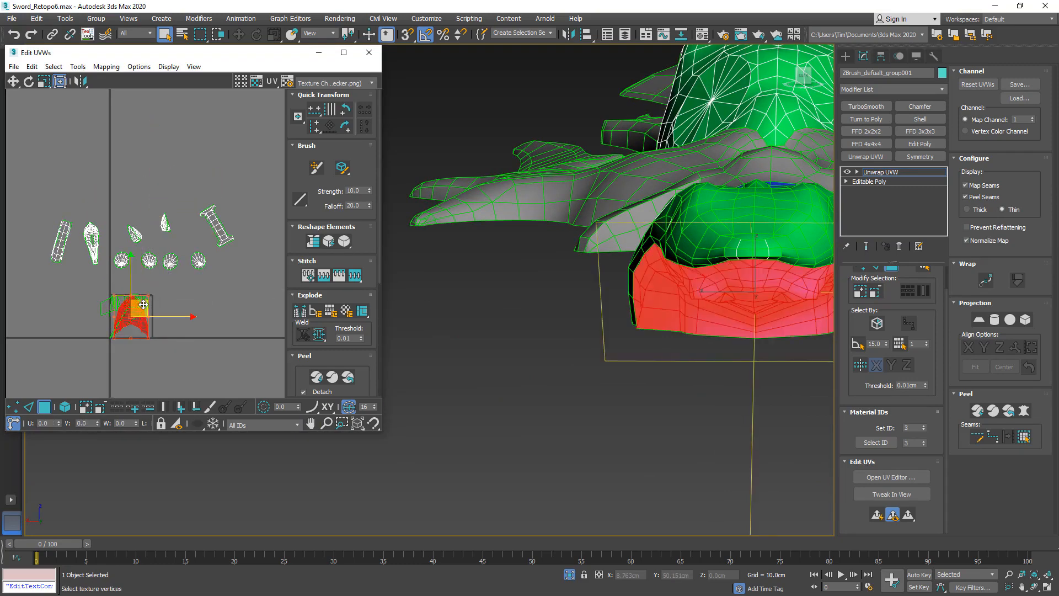
{"action": "left_click_drag", "start_coordinate": [143, 304], "coordinate": [142, 171]}
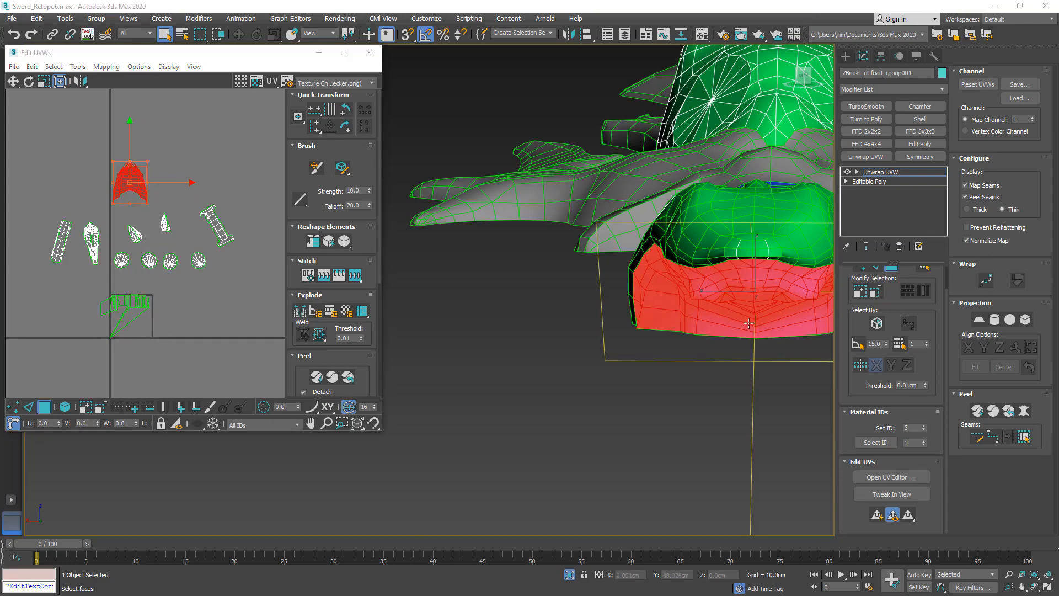
Deselect the pommel faces and open the TexTools toolbar, placing it beside the UV editor.
{"action": "middle_click_drag", "start_coordinate": [749, 323], "coordinate": [488, 434], "text": "alt"}
{"action": "scroll", "coordinate": [576, 410], "scroll_direction": "down", "scroll_amount": 2}
{"action": "left_click", "coordinate": [587, 451]}
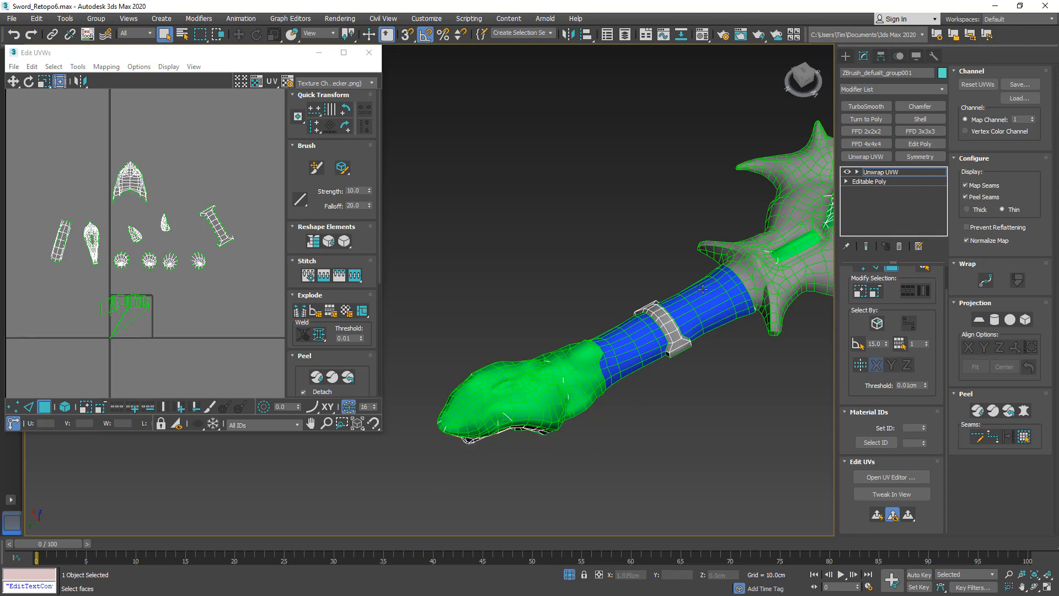
{"action": "scroll", "coordinate": [702, 289], "scroll_direction": "down", "scroll_amount": 3}
{"action": "middle_click_drag", "start_coordinate": [703, 289], "coordinate": [495, 386]}
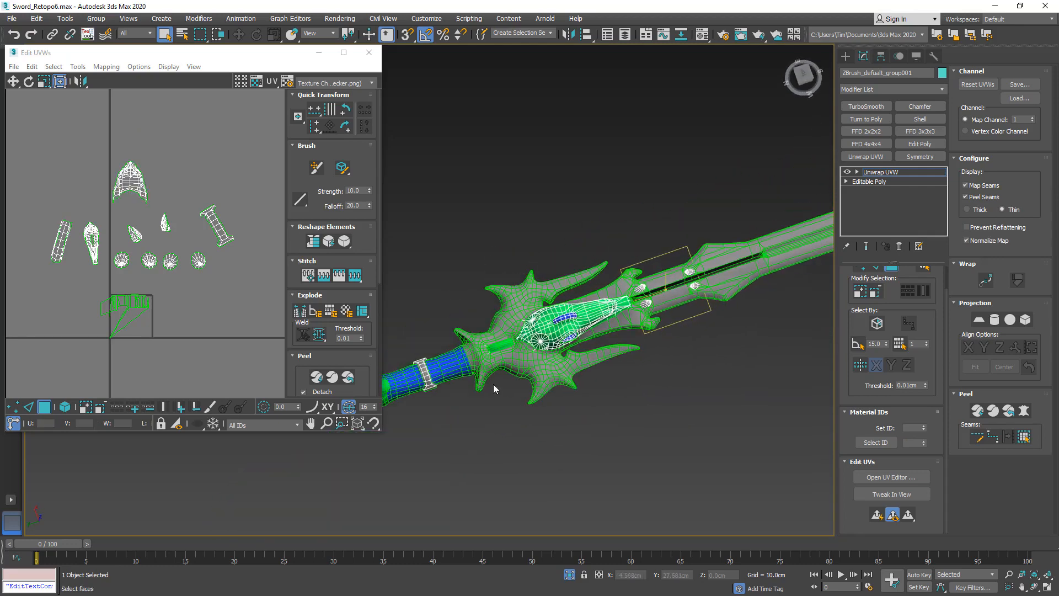
{"action": "left_click", "coordinate": [87, 34]}
{"action": "left_click_drag", "start_coordinate": [26, 67], "coordinate": [395, 58]}
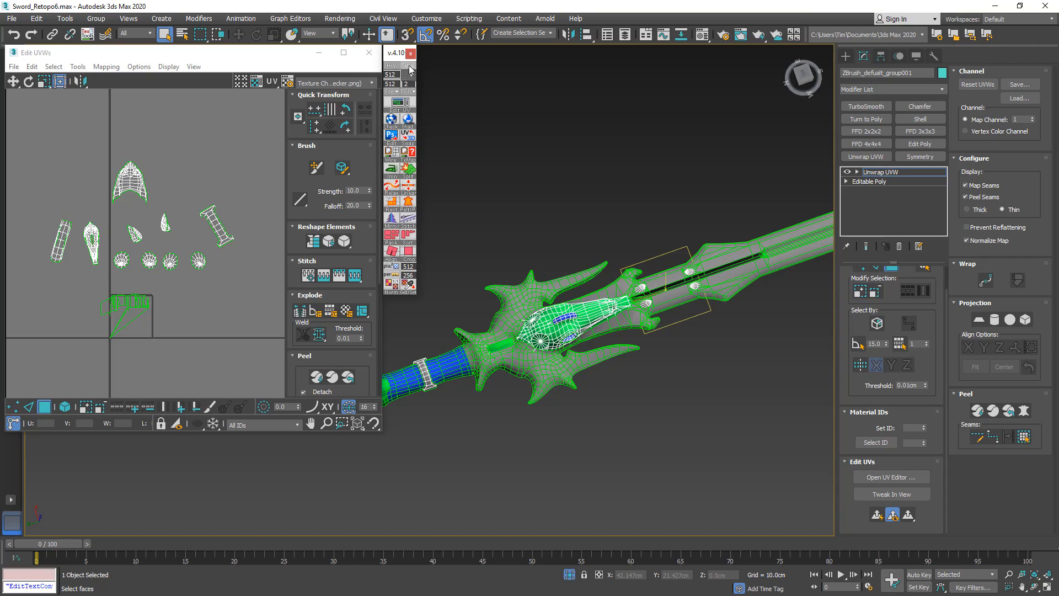
Look through the TexTools extra commands and its settings dialog, then close the dialog.
{"action": "left_click", "coordinate": [407, 92]}
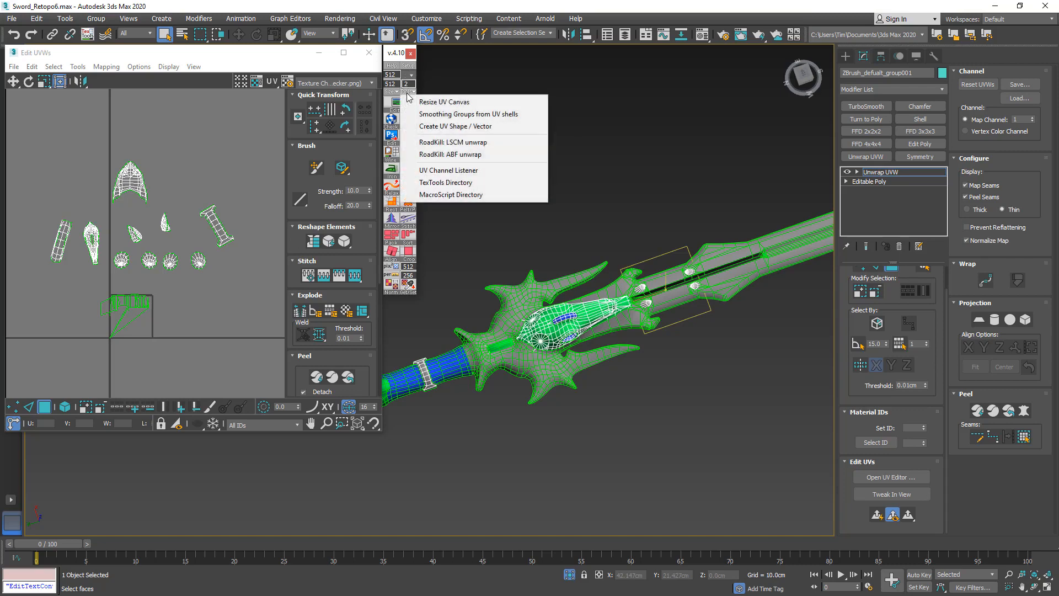
{"action": "left_click", "coordinate": [409, 66]}
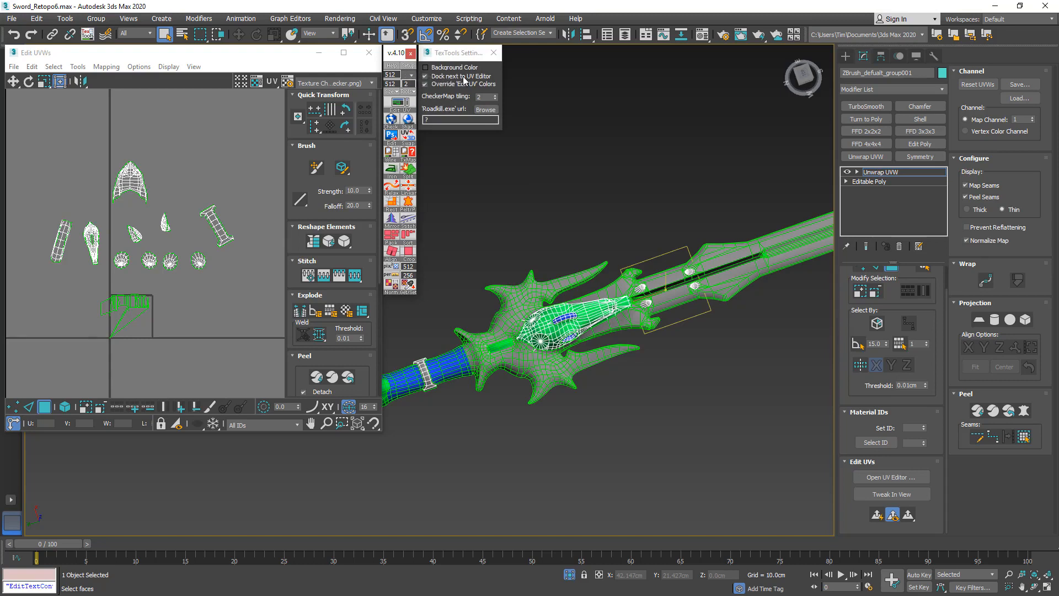
{"action": "left_click", "coordinate": [493, 52]}
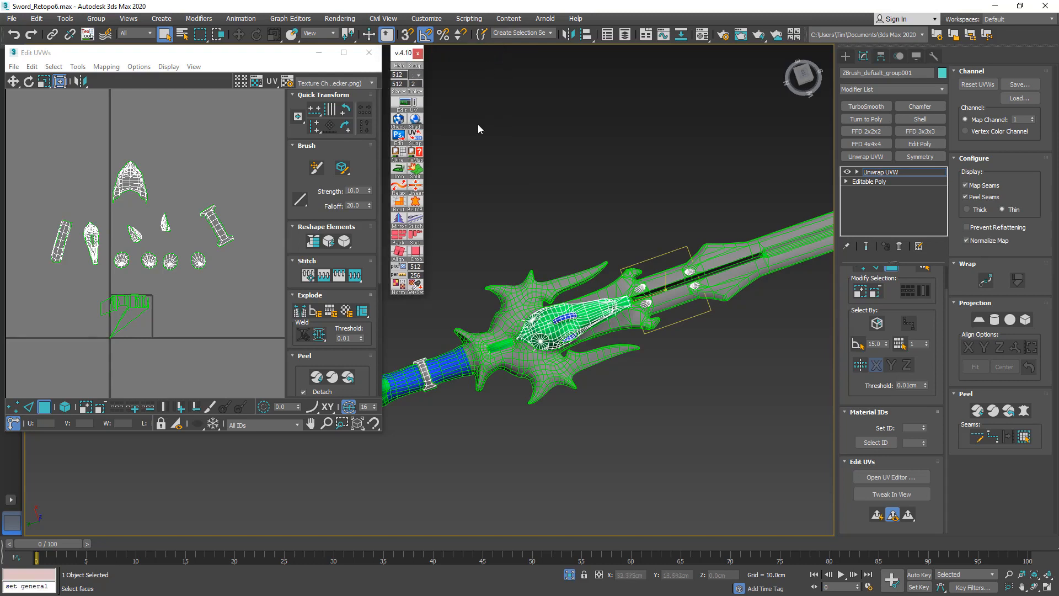
Assign the TexTools checker map to the sword and inspect the pattern on the mapped head faces.
{"action": "left_click", "coordinate": [397, 122]}
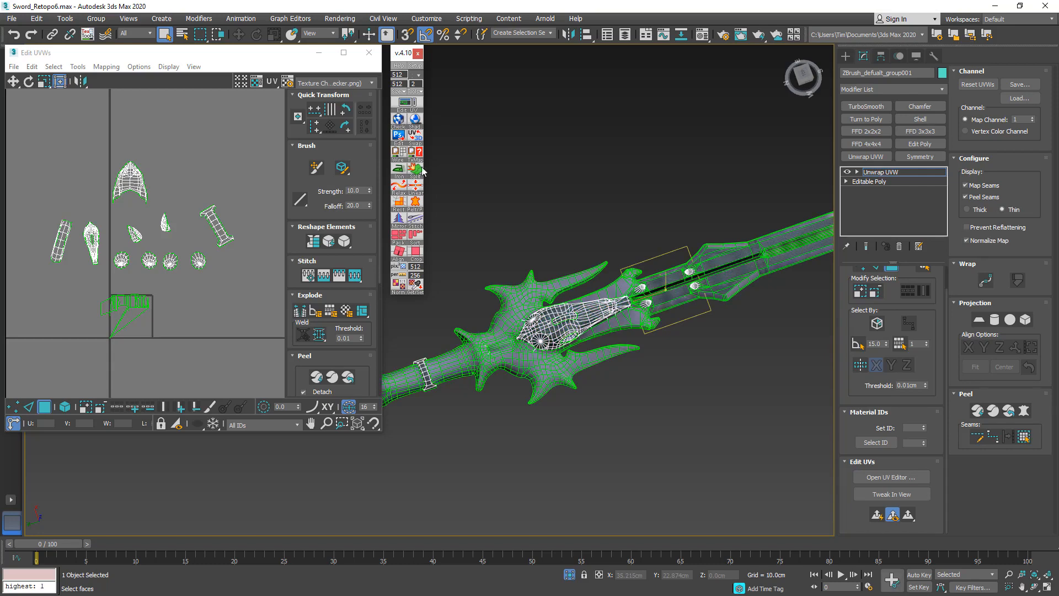
{"action": "middle_click_drag", "start_coordinate": [599, 301], "coordinate": [568, 265], "text": "alt"}
{"action": "scroll", "coordinate": [568, 266], "scroll_direction": "up", "scroll_amount": 8}
{"action": "scroll", "coordinate": [568, 266], "scroll_direction": "up", "scroll_amount": 3}
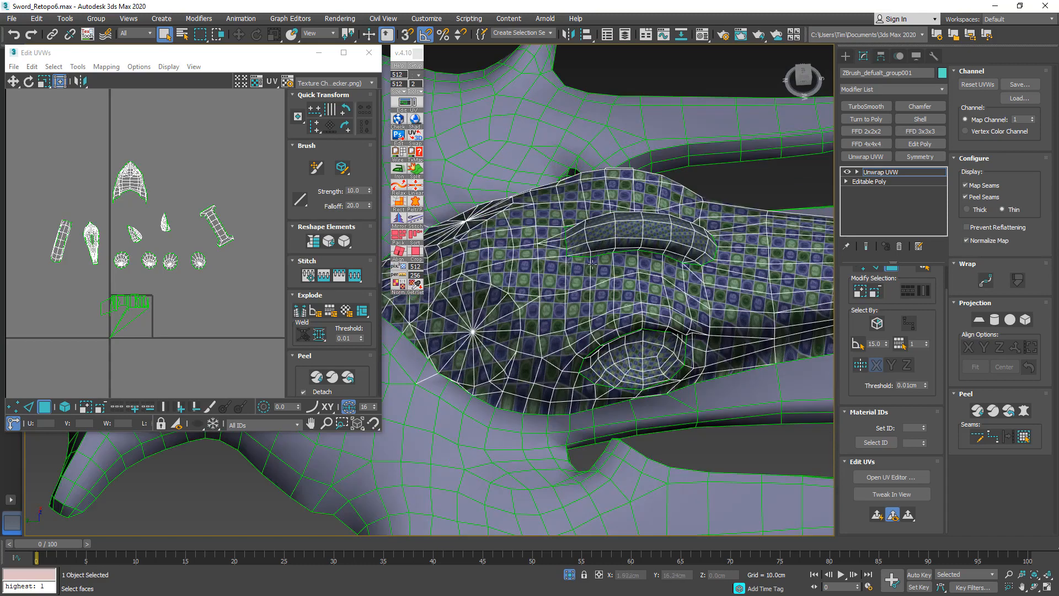
{"action": "scroll", "coordinate": [550, 273], "scroll_direction": "down", "scroll_amount": 11}
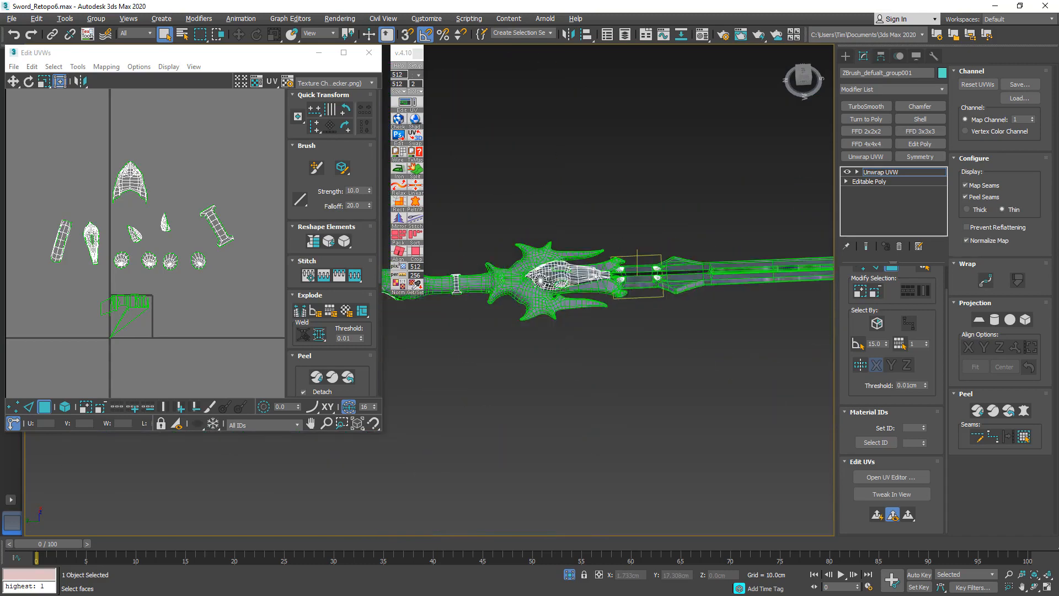
{"action": "middle_click_drag", "start_coordinate": [550, 273], "coordinate": [565, 291], "text": "alt"}
Select all remaining unmapped UV faces inside the UV tile and apply a Quick Planar Map to them.
{"action": "left_click_drag", "start_coordinate": [170, 288], "coordinate": [80, 362]}
{"action": "middle_click_drag", "start_coordinate": [625, 299], "coordinate": [613, 216]}
{"action": "scroll", "coordinate": [528, 276], "scroll_direction": "up", "scroll_amount": 6}
{"action": "scroll", "coordinate": [528, 277], "scroll_direction": "up", "scroll_amount": 2}
{"action": "scroll", "coordinate": [528, 277], "scroll_direction": "down", "scroll_amount": 7}
{"action": "middle_click_drag", "start_coordinate": [617, 280], "coordinate": [604, 381], "text": "alt"}
{"action": "middle_click_drag", "start_coordinate": [664, 343], "coordinate": [416, 401]}
{"action": "middle_click_drag", "start_coordinate": [591, 401], "coordinate": [306, 434]}
{"action": "middle_click_drag", "start_coordinate": [499, 436], "coordinate": [689, 389]}
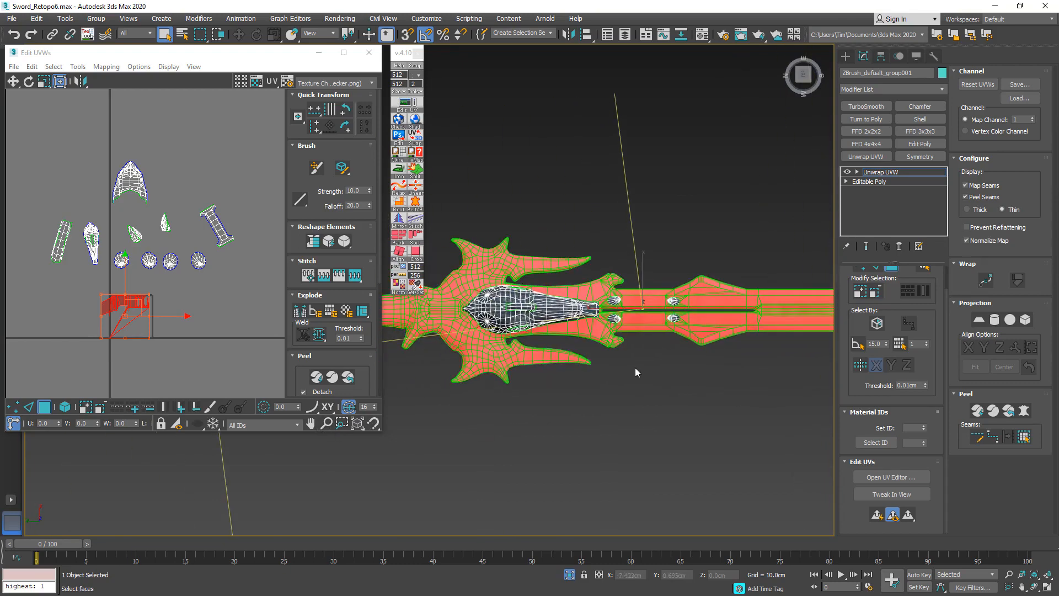
{"action": "left_click", "coordinate": [877, 514]}
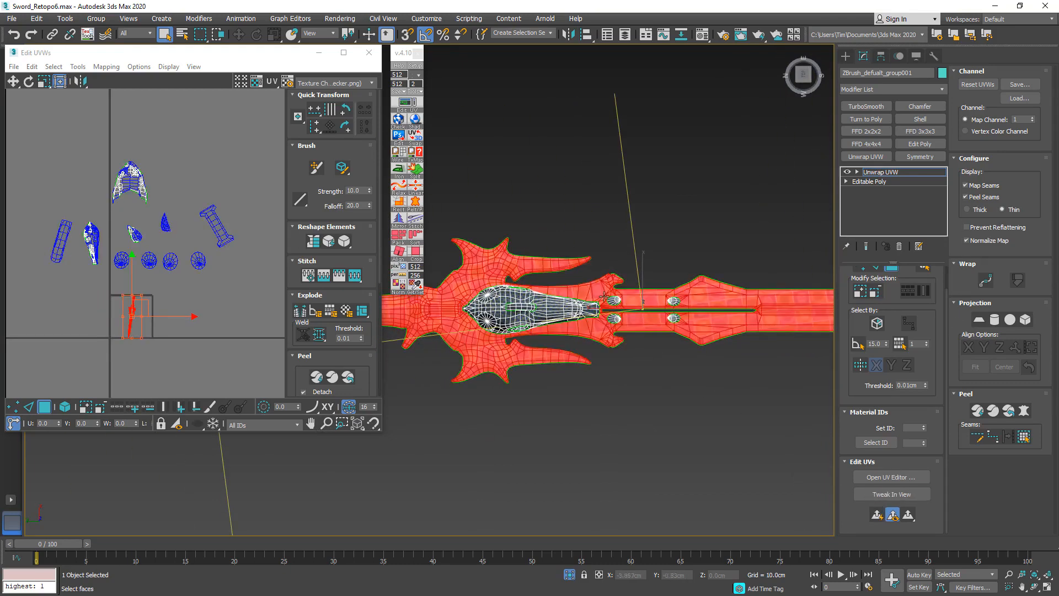
{"action": "middle_click_drag", "start_coordinate": [606, 279], "coordinate": [412, 428]}
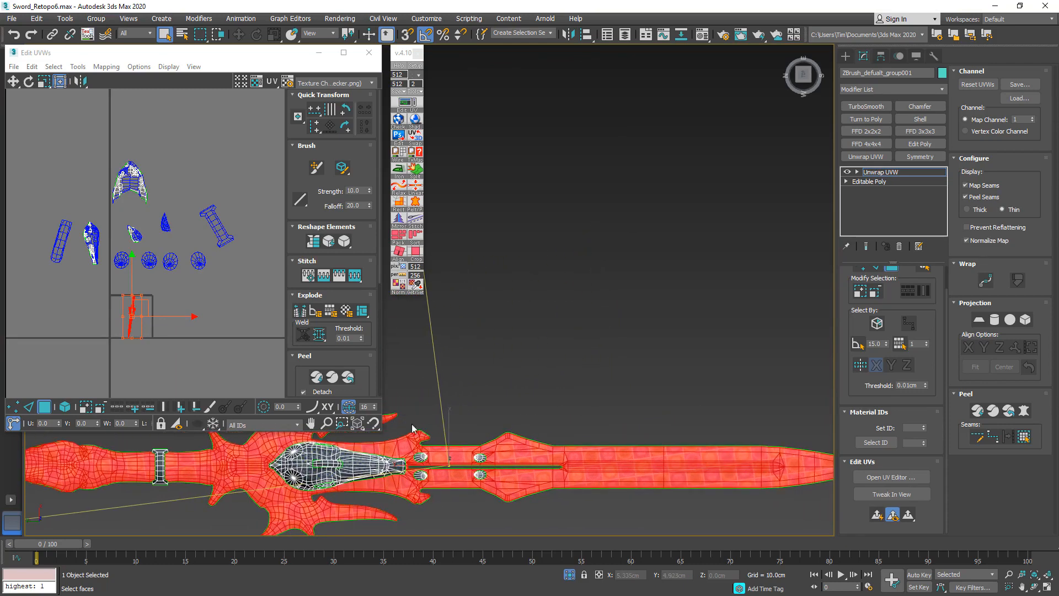
{"action": "middle_click_drag", "start_coordinate": [152, 348], "coordinate": [189, 329]}
{"action": "scroll", "coordinate": [178, 300], "scroll_direction": "up", "scroll_amount": 6}
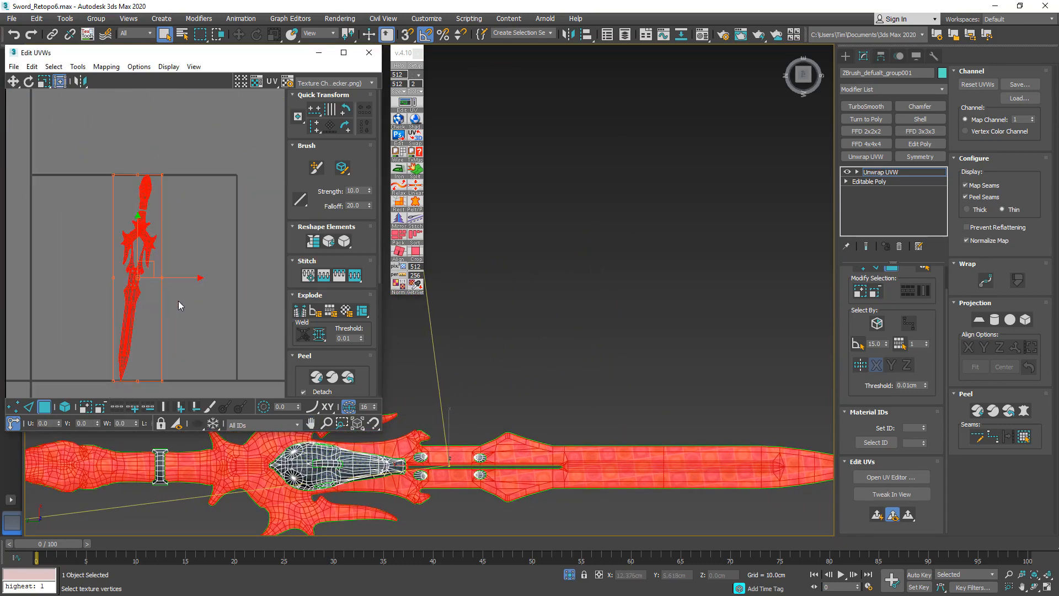
{"action": "scroll", "coordinate": [156, 270], "scroll_direction": "up", "scroll_amount": 3}
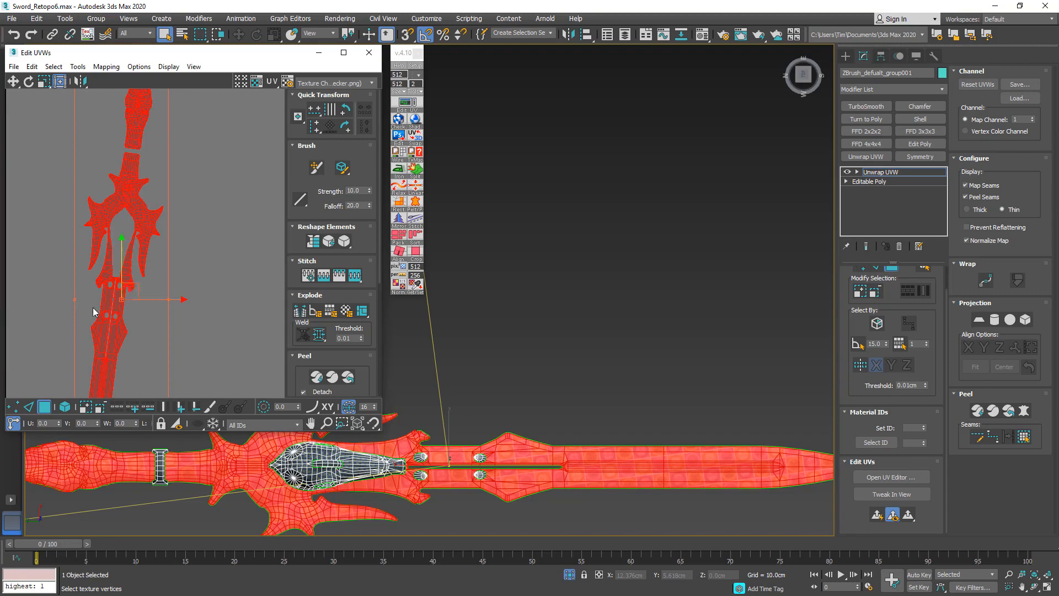
Box-select the blade faces from the end of the central slot to the tip and check the selection's boundary.
{"action": "middle_click_drag", "start_coordinate": [563, 441], "coordinate": [558, 425]}
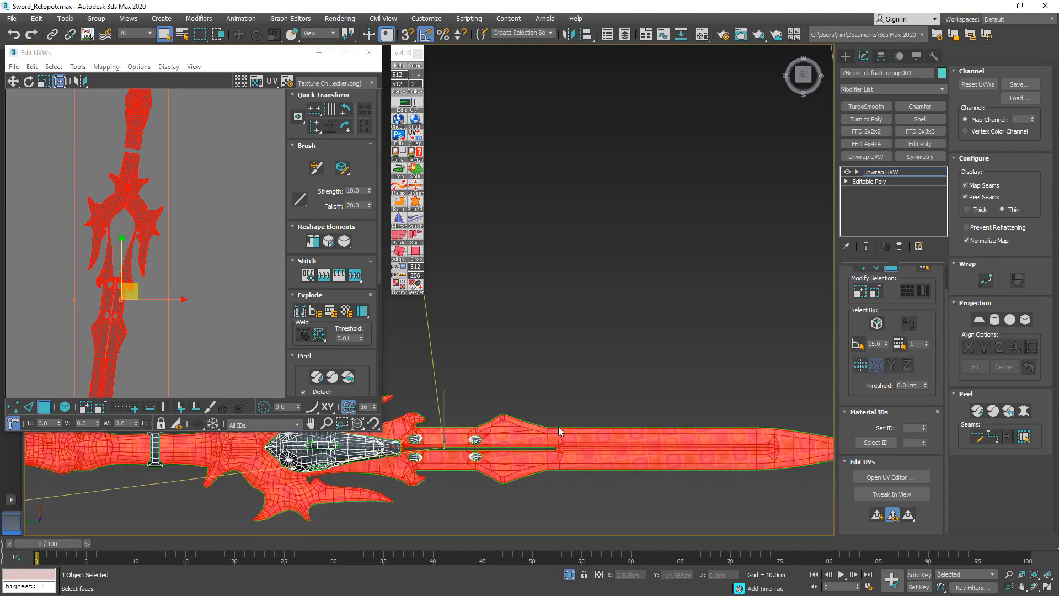
{"action": "scroll", "coordinate": [558, 426], "scroll_direction": "down", "scroll_amount": 2}
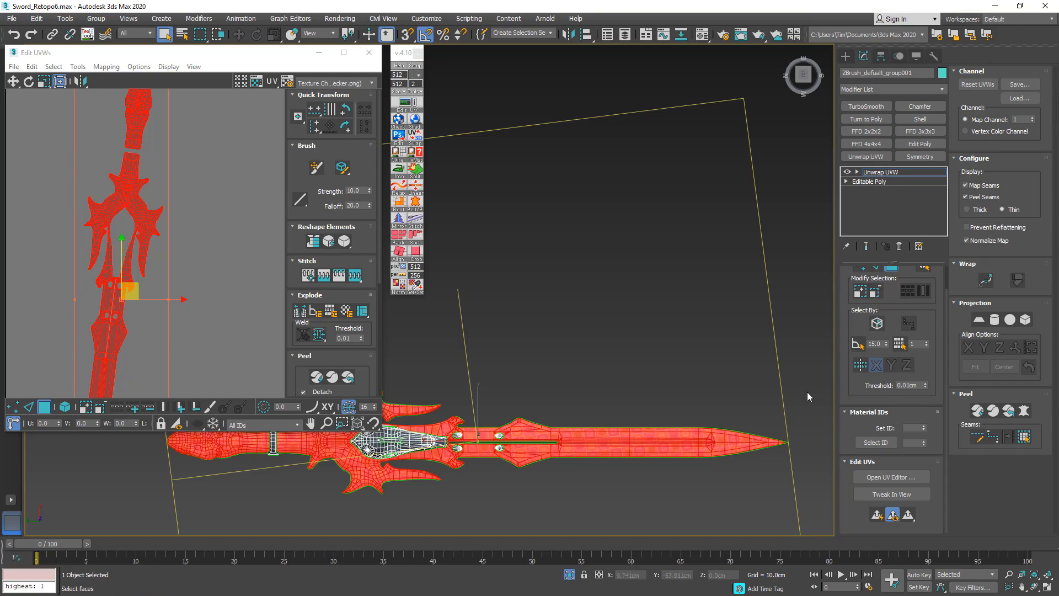
{"action": "left_click_drag", "start_coordinate": [623, 489], "coordinate": [565, 491]}
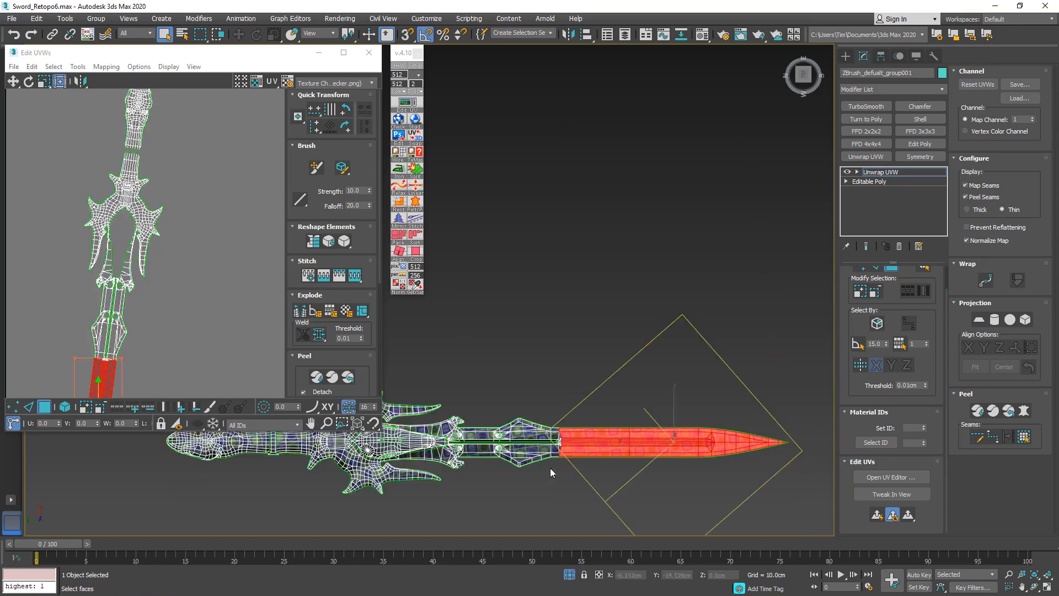
{"action": "scroll", "coordinate": [559, 453], "scroll_direction": "up", "scroll_amount": 10}
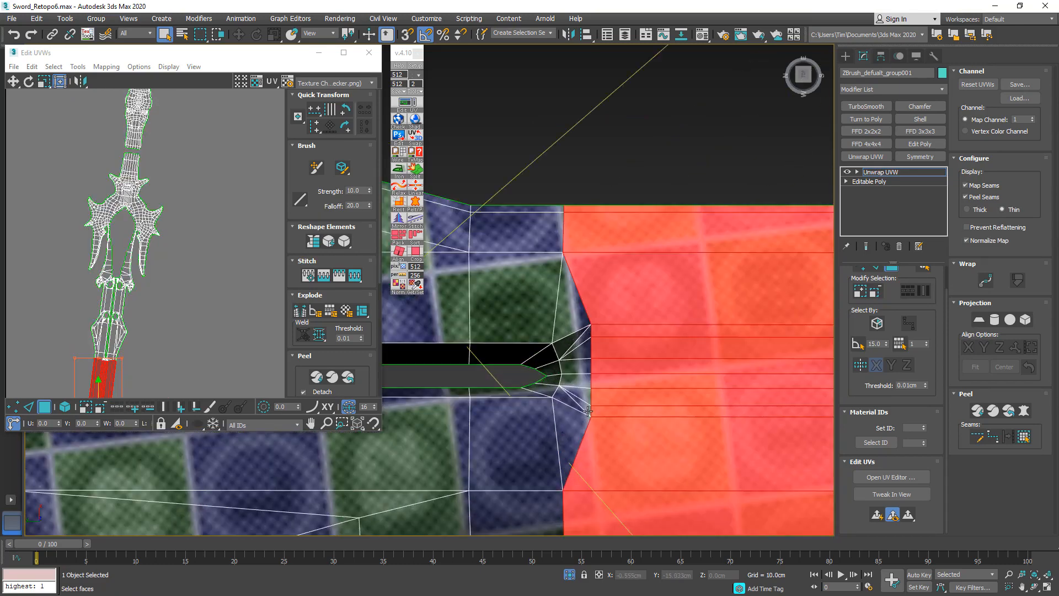
{"action": "scroll", "coordinate": [588, 411], "scroll_direction": "down", "scroll_amount": 2}
{"action": "left_click_drag", "start_coordinate": [583, 457], "coordinate": [574, 455]}
{"action": "middle_click_drag", "start_coordinate": [578, 399], "coordinate": [582, 388], "text": "alt"}
{"action": "scroll", "coordinate": [577, 405], "scroll_direction": "down", "scroll_amount": 2}
{"action": "scroll", "coordinate": [577, 409], "scroll_direction": "down", "scroll_amount": 6}
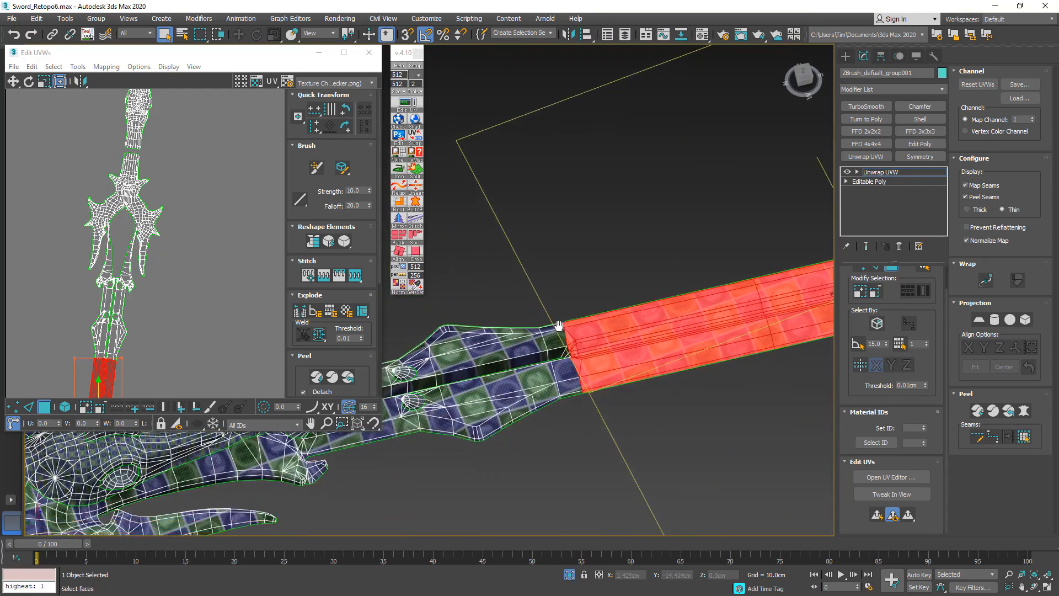
{"action": "middle_click_drag", "start_coordinate": [580, 373], "coordinate": [692, 436]}
{"action": "middle_click_drag", "start_coordinate": [692, 436], "coordinate": [701, 450], "text": "alt"}
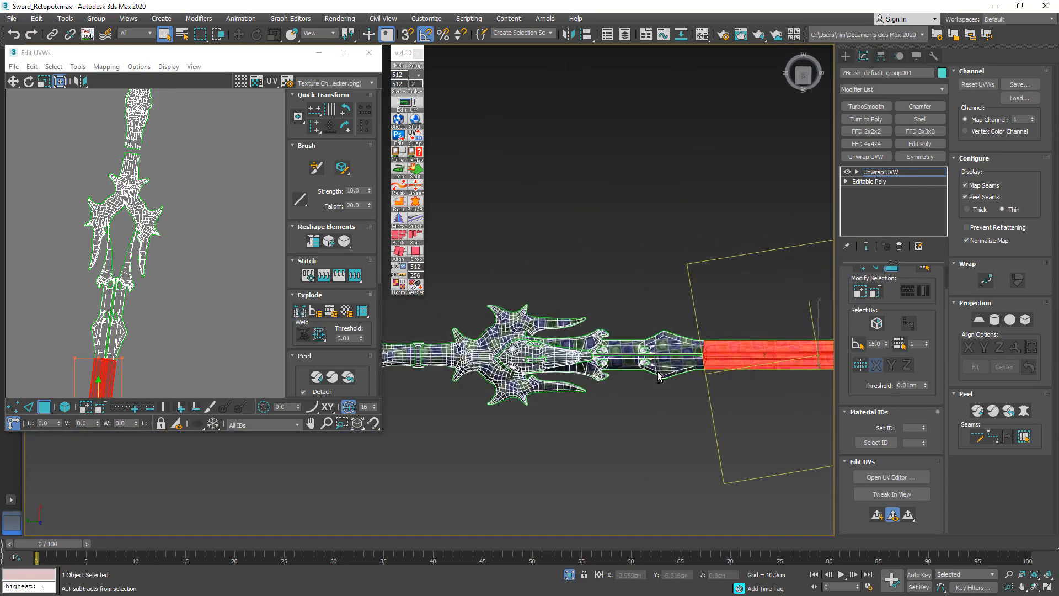
{"action": "middle_click_drag", "start_coordinate": [689, 350], "coordinate": [460, 413]}
{"action": "middle_click_drag", "start_coordinate": [544, 402], "coordinate": [662, 393]}
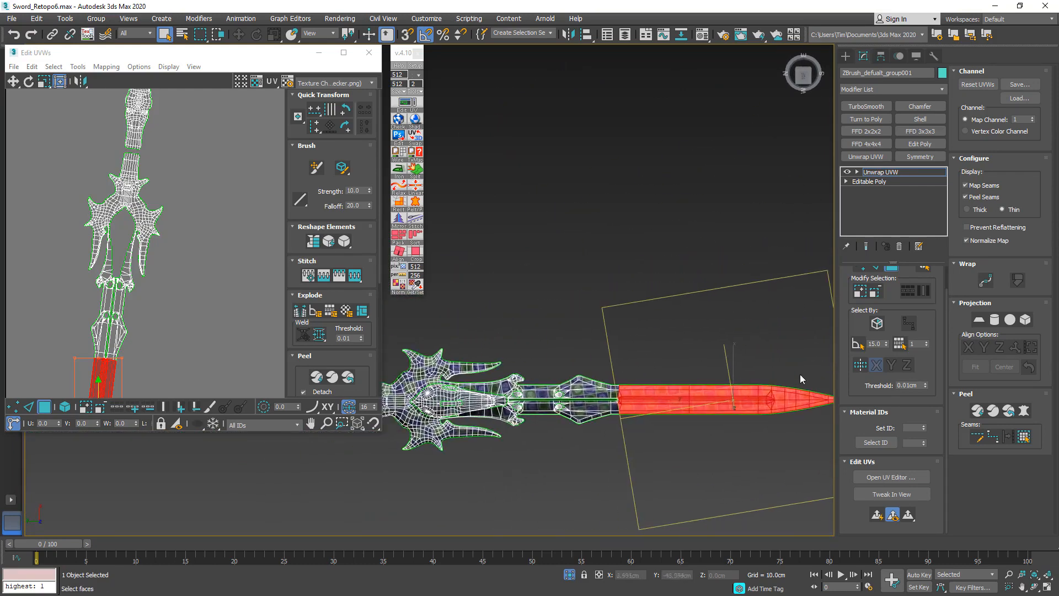
Apply a Quick Planar Map to the blade faces and move their UV shell to the left of the crest shell.
{"action": "left_click", "coordinate": [876, 516]}
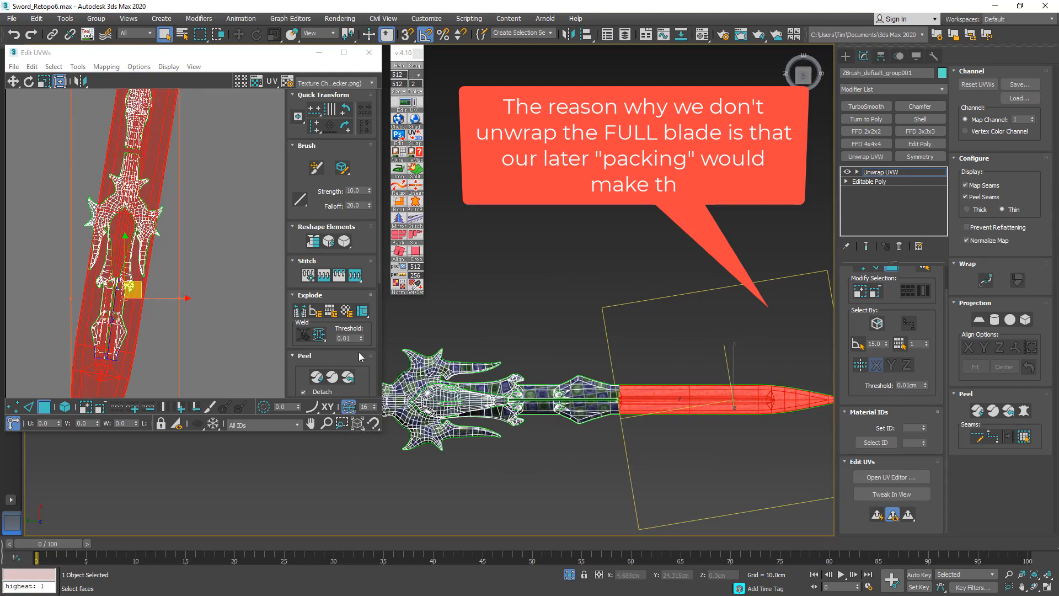
{"action": "scroll", "coordinate": [127, 252], "scroll_direction": "down", "scroll_amount": 3}
{"action": "scroll", "coordinate": [127, 252], "scroll_direction": "down", "scroll_amount": 3}
{"action": "middle_click_drag", "start_coordinate": [127, 252], "coordinate": [190, 310]}
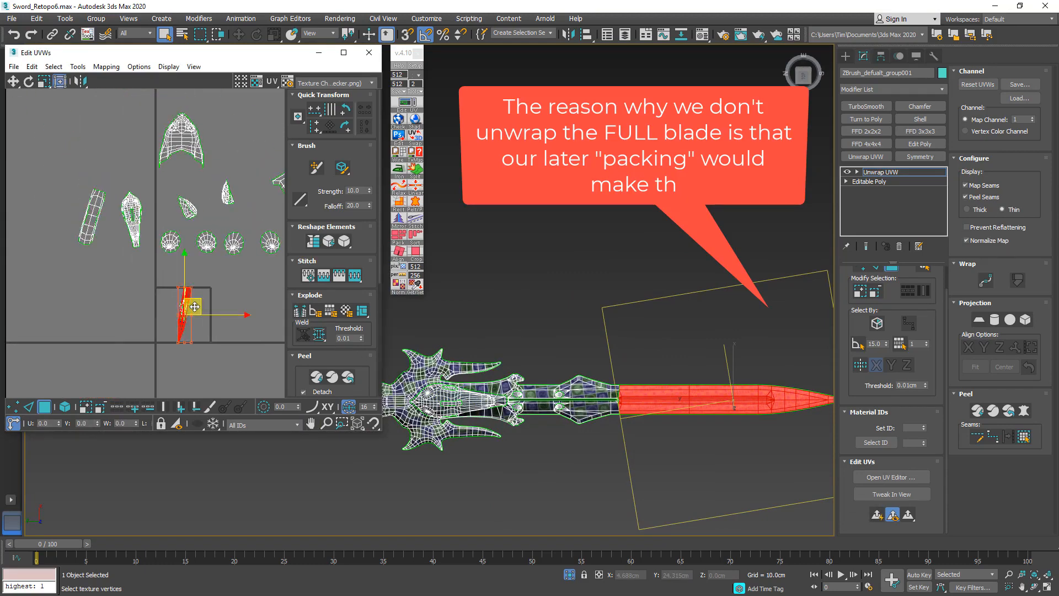
{"action": "left_click_drag", "start_coordinate": [191, 308], "coordinate": [72, 167]}
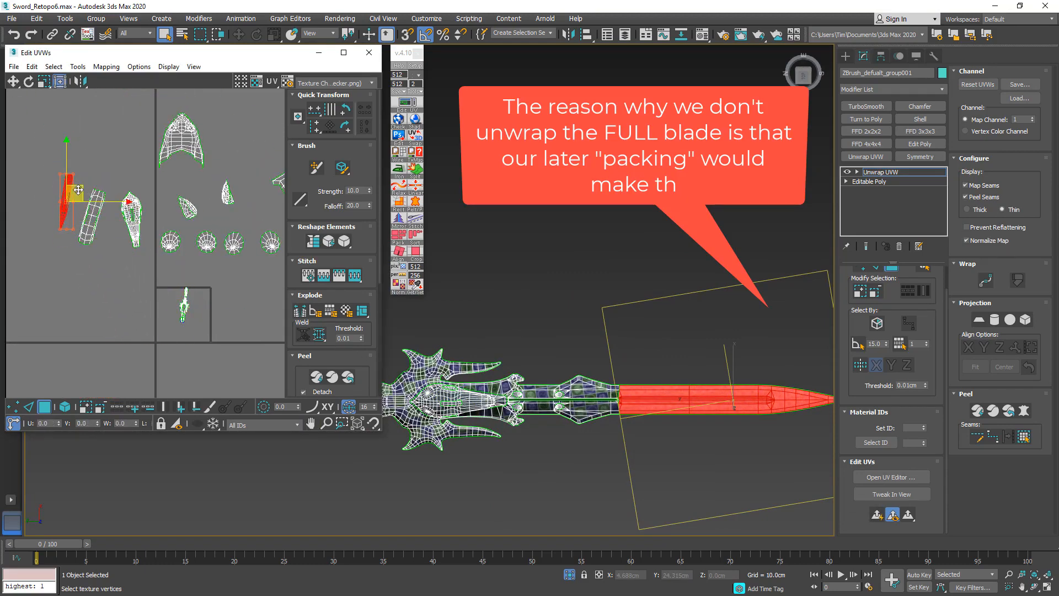
Select the large sword shell in the UV tile and examine which parts of the sword it covers.
{"action": "middle_click_drag", "start_coordinate": [488, 353], "coordinate": [632, 320]}
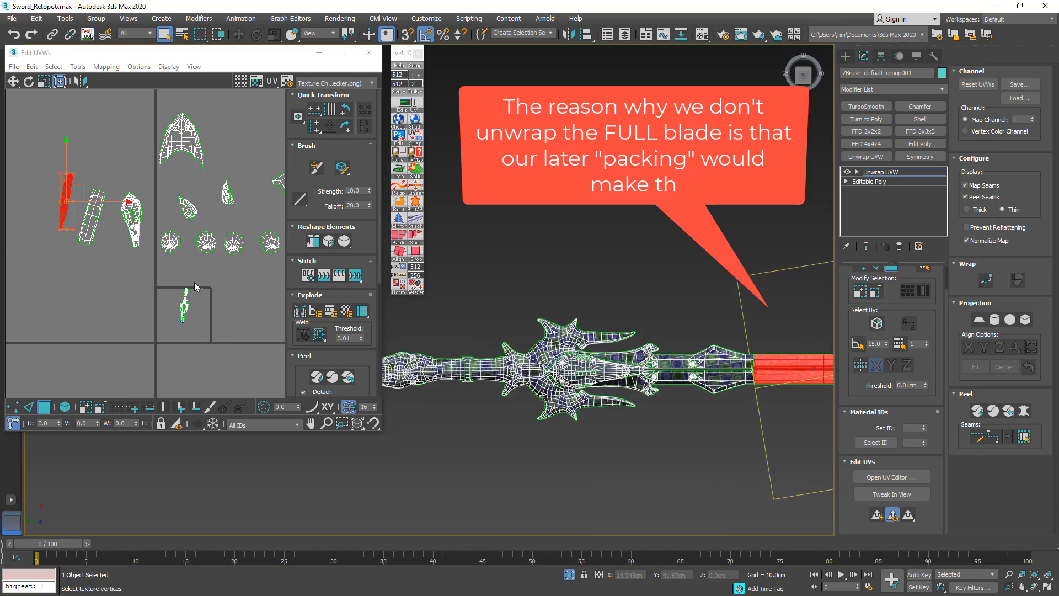
{"action": "left_click", "coordinate": [185, 301]}
{"action": "key", "text": "z"}
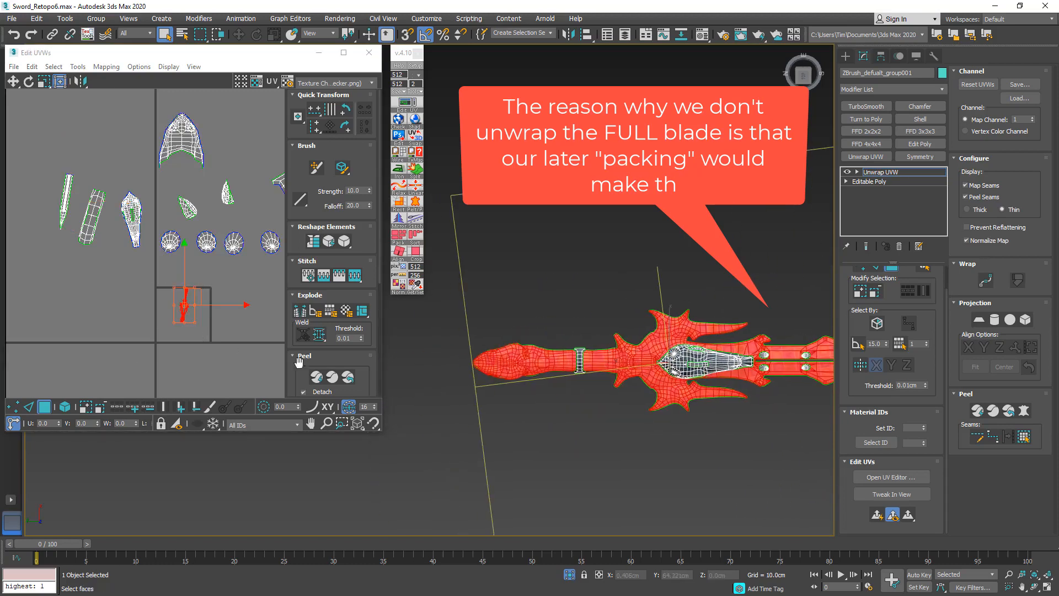
{"action": "scroll", "coordinate": [204, 307], "scroll_direction": "up", "scroll_amount": 8}
{"action": "key", "text": "1"}
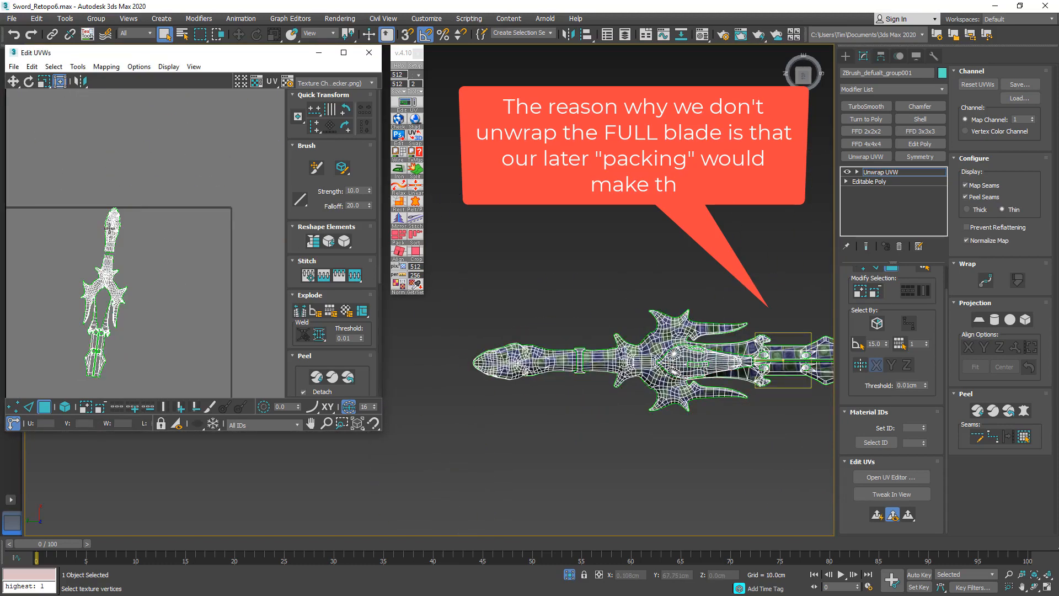
{"action": "left_click", "coordinate": [110, 228]}
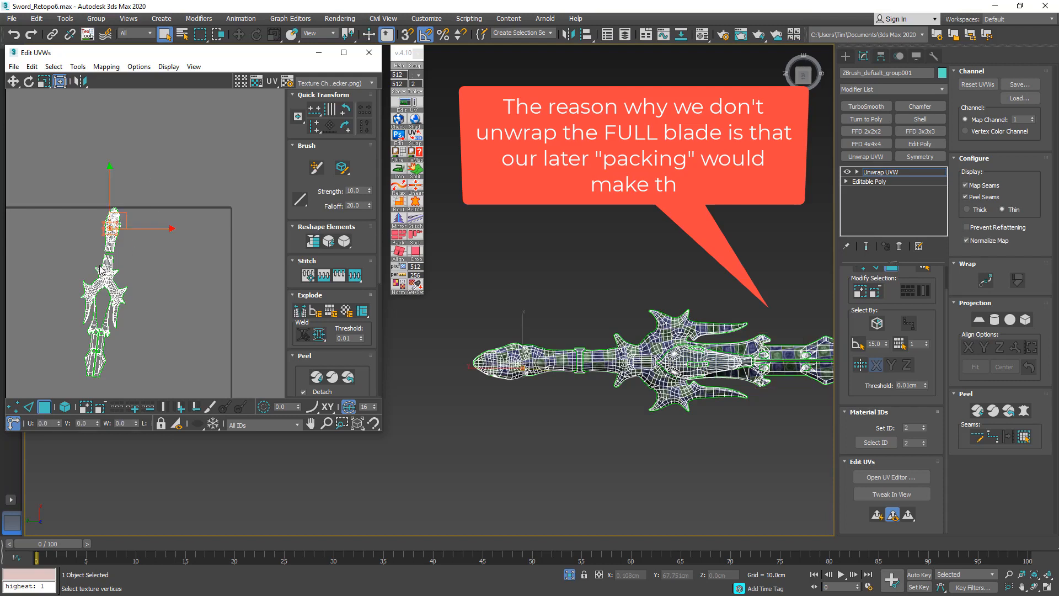
Turn on element selection for the viewport and UV editor, and select the complete shell of the pommel end.
{"action": "scroll", "coordinate": [100, 270], "scroll_direction": "up", "scroll_amount": 2}
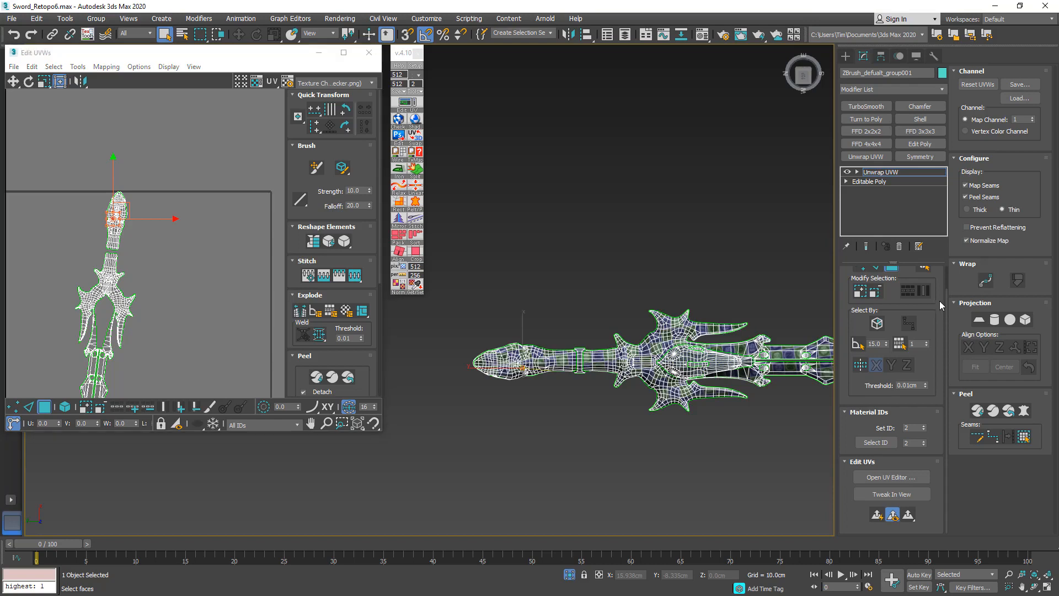
{"action": "left_click_drag", "start_coordinate": [939, 300], "coordinate": [935, 343]}
{"action": "left_click", "coordinate": [922, 288]}
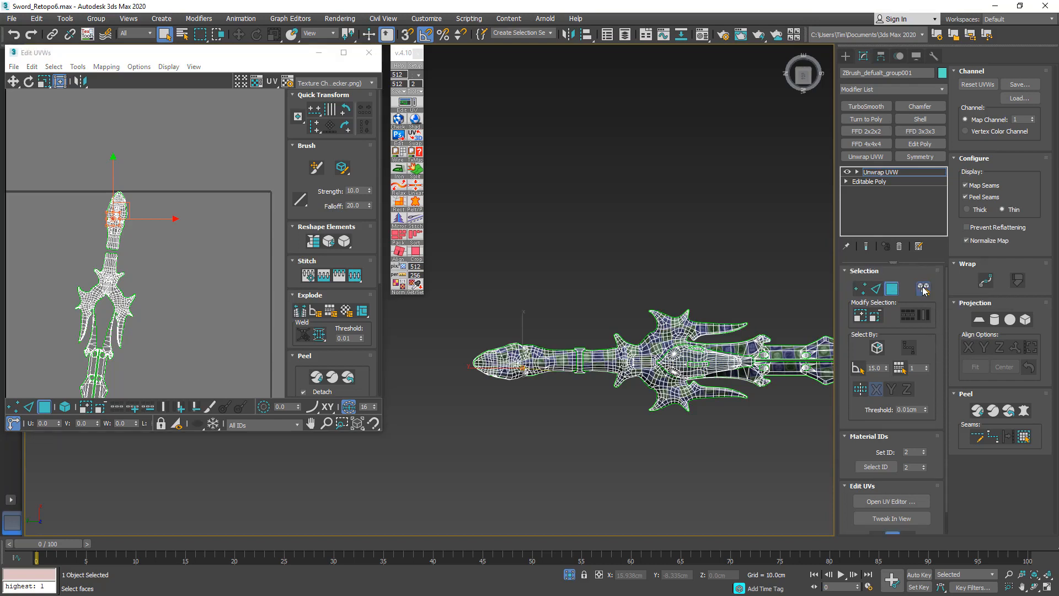
{"action": "left_click", "coordinate": [127, 202]}
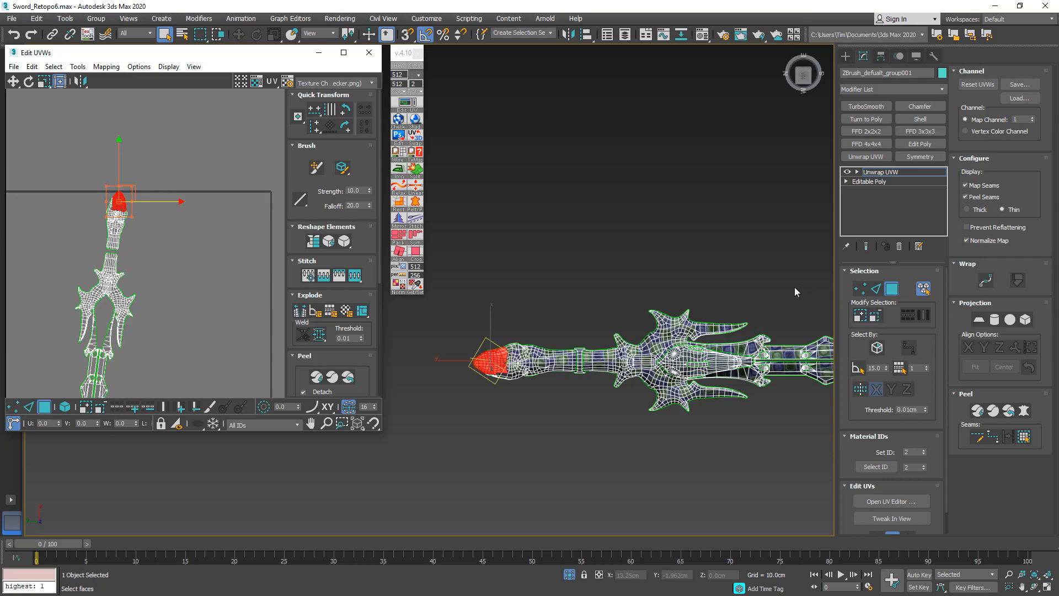
{"action": "left_click", "coordinate": [65, 408]}
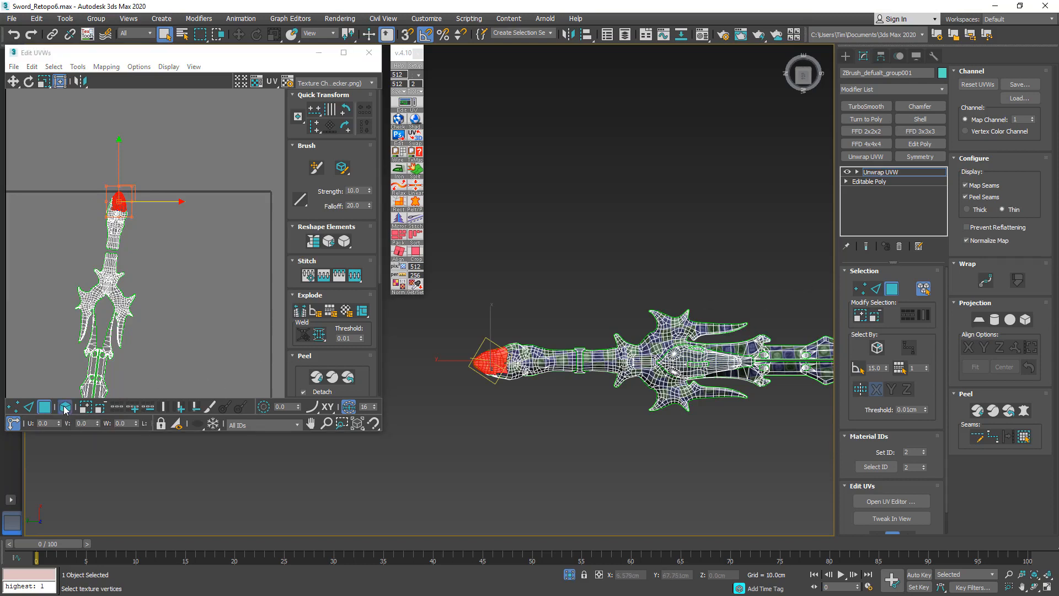
{"action": "left_click", "coordinate": [122, 200]}
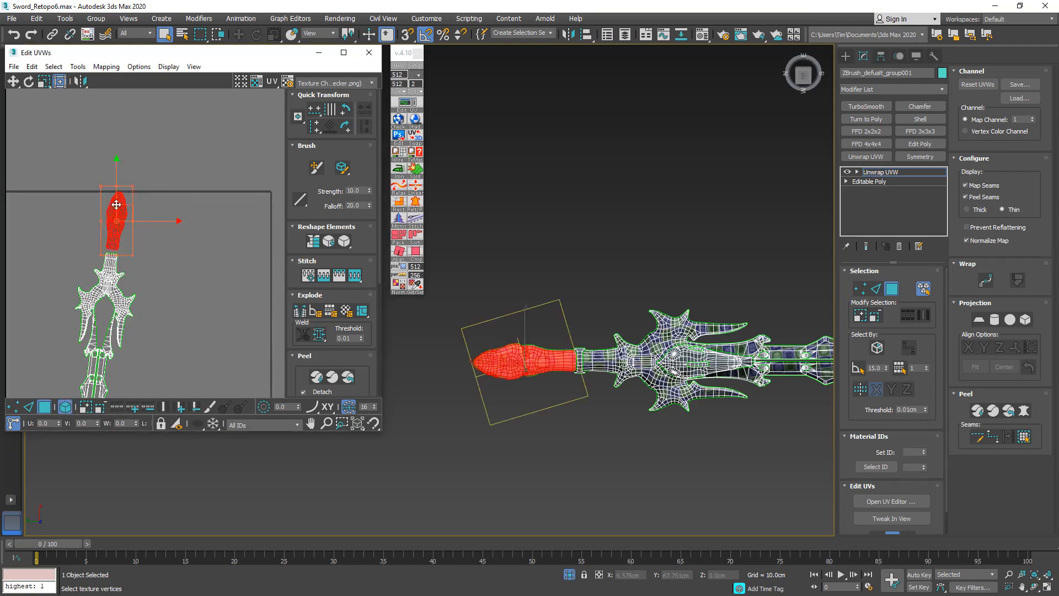
Move the pommel-end UV shell out of the tile to the empty area beside the crest shell.
{"action": "scroll", "coordinate": [117, 219], "scroll_direction": "down", "scroll_amount": 3}
{"action": "middle_click_drag", "start_coordinate": [117, 219], "coordinate": [140, 379]}
{"action": "scroll", "coordinate": [140, 379], "scroll_direction": "down", "scroll_amount": 5}
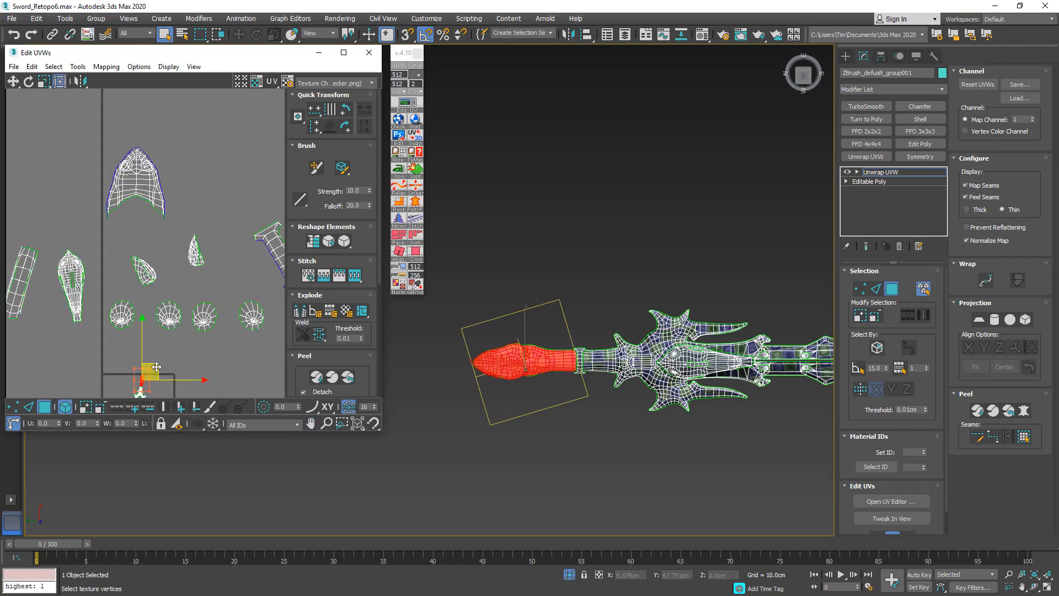
{"action": "left_click_drag", "start_coordinate": [157, 367], "coordinate": [205, 172]}
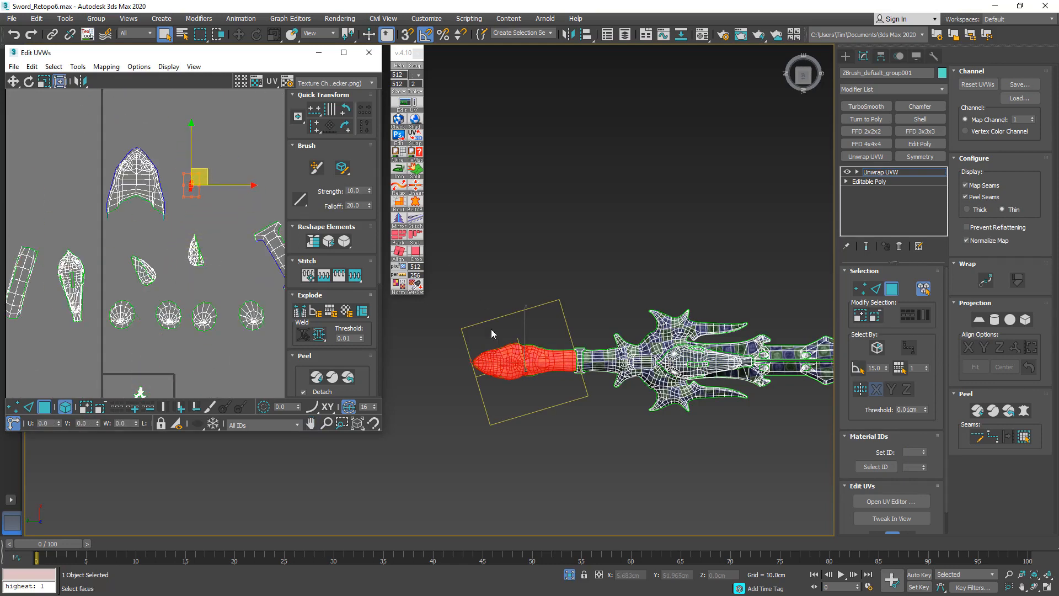
Select the complete guard shell in the UV tile and examine the faces it covers on the sword.
{"action": "middle_click_drag", "start_coordinate": [548, 368], "coordinate": [487, 355]}
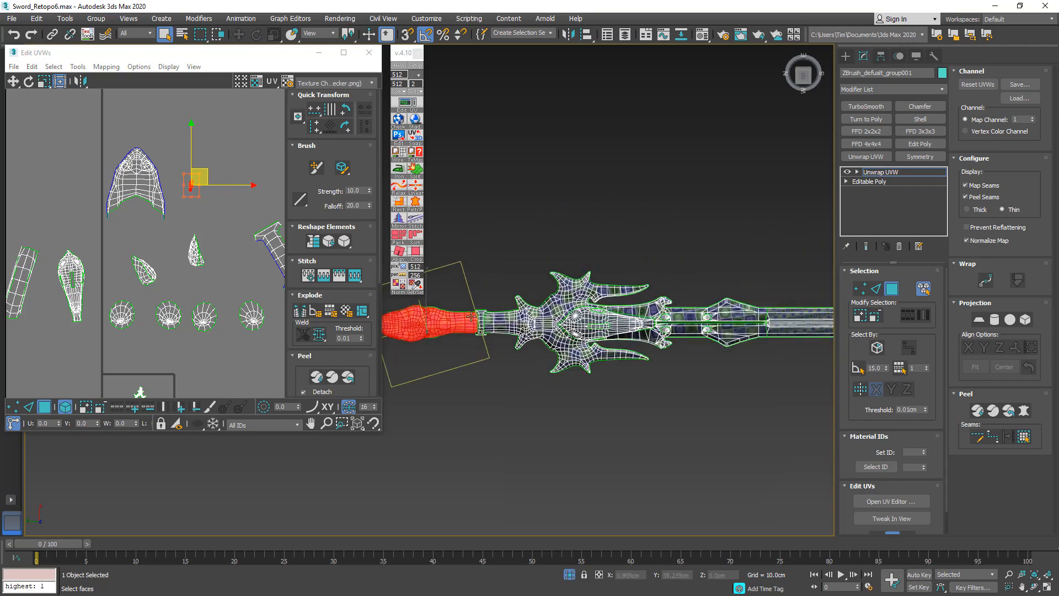
{"action": "scroll", "coordinate": [470, 315], "scroll_direction": "up", "scroll_amount": 8}
{"action": "key", "text": "ctrl+a"}
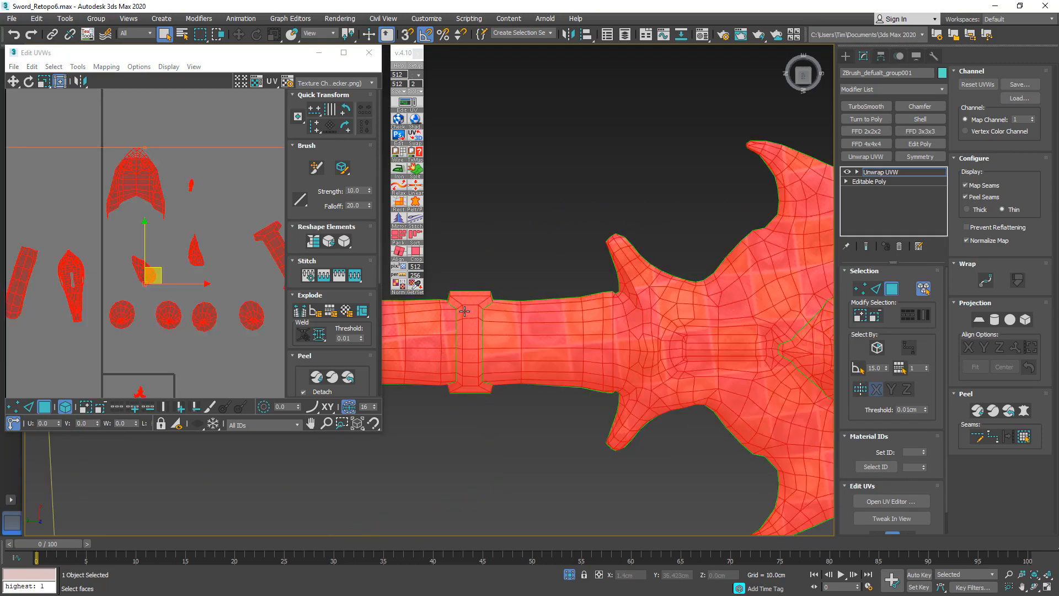
{"action": "middle_click_drag", "start_coordinate": [182, 336], "coordinate": [203, 208]}
{"action": "left_click_drag", "start_coordinate": [183, 252], "coordinate": [123, 318]}
{"action": "middle_click_drag", "start_coordinate": [610, 361], "coordinate": [640, 362]}
{"action": "scroll", "coordinate": [543, 358], "scroll_direction": "down", "scroll_amount": 8}
{"action": "scroll", "coordinate": [641, 362], "scroll_direction": "up", "scroll_amount": 10}
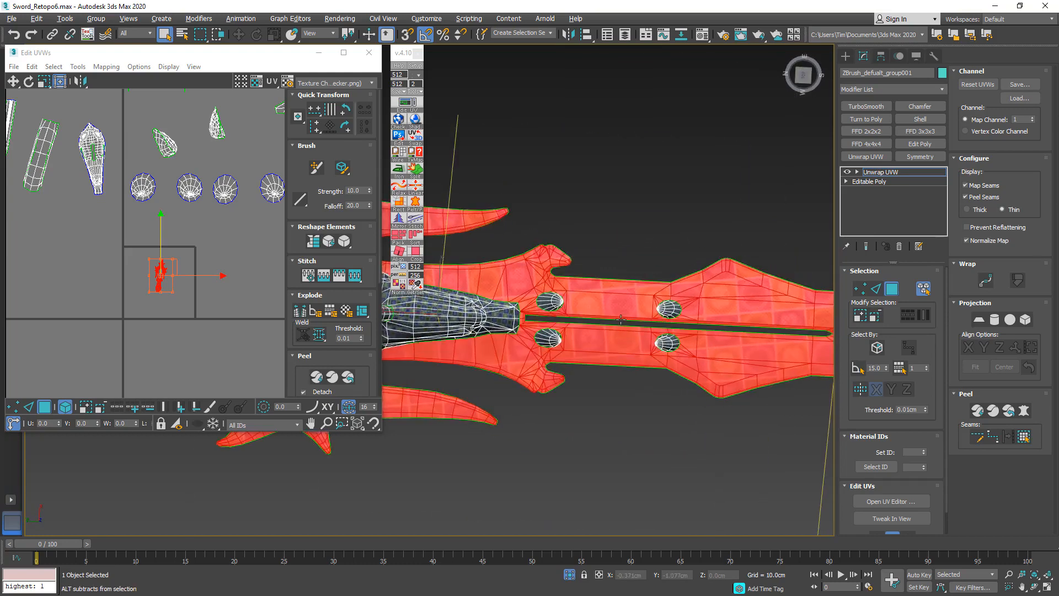
In wireframe display, turn off element selection and deselect the blade-side faces beyond the first claws, keeping the guard faces selected.
{"action": "middle_click_drag", "start_coordinate": [620, 317], "coordinate": [627, 279], "text": "alt"}
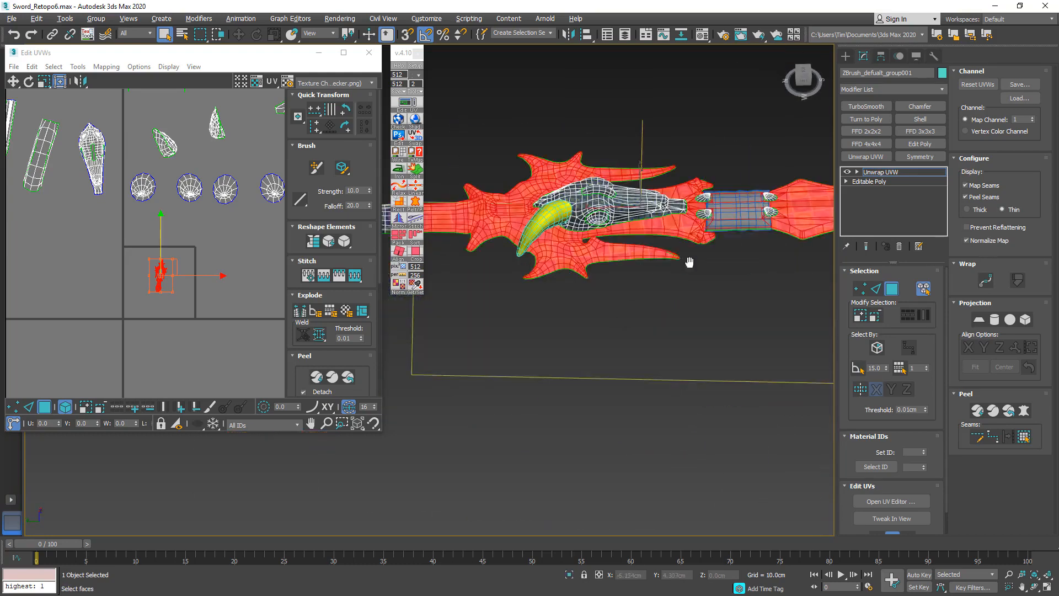
{"action": "mouse_move", "coordinate": [689, 262]}
{"action": "middle_mouse_down"}
{"action": "mouse_move", "coordinate": [590, 339]}
{"action": "mouse_move", "coordinate": [667, 316]}
{"action": "mouse_move", "coordinate": [604, 329]}
{"action": "middle_mouse_up"}
{"action": "scroll", "coordinate": [589, 338], "scroll_direction": "up", "scroll_amount": 3}
{"action": "key", "text": "F3"}
{"action": "middle_click_drag", "start_coordinate": [660, 247], "coordinate": [653, 250]}
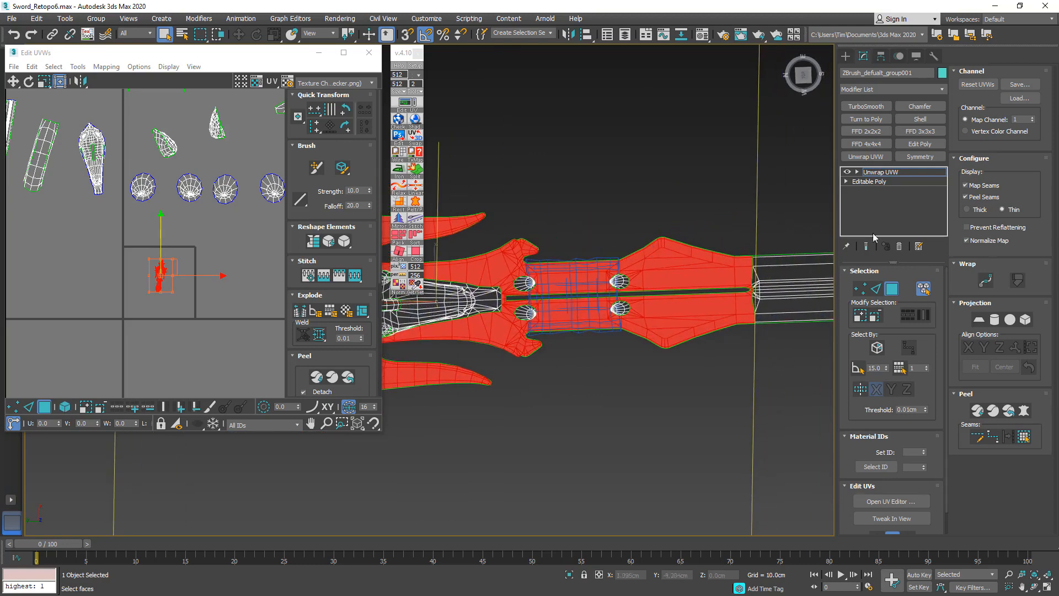
{"action": "left_click_drag", "start_coordinate": [792, 217], "coordinate": [560, 358]}
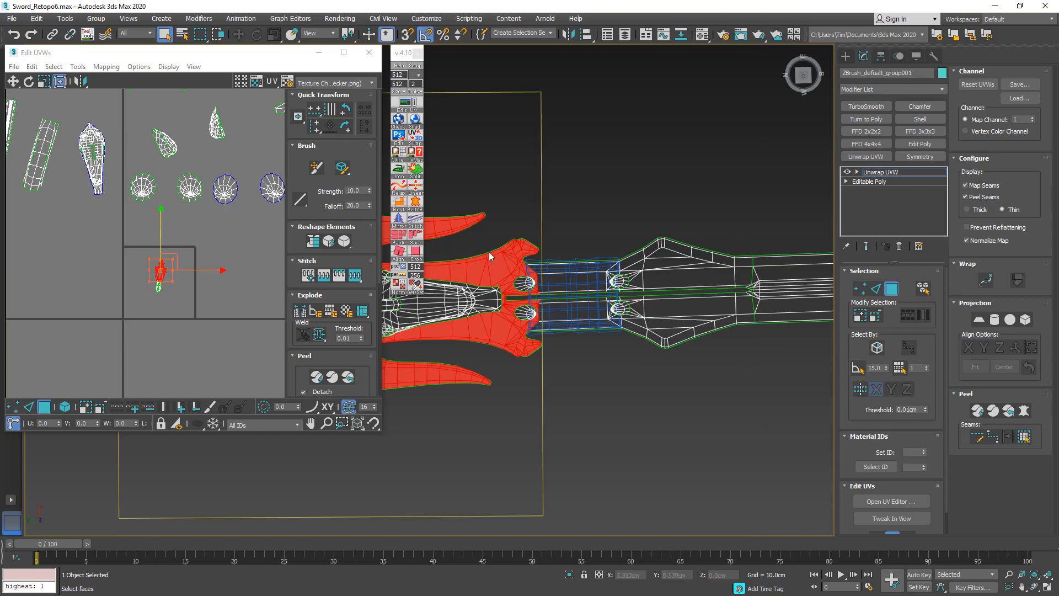
{"action": "scroll", "coordinate": [529, 264], "scroll_direction": "up", "scroll_amount": 5}
{"action": "scroll", "coordinate": [538, 265], "scroll_direction": "down", "scroll_amount": 3}
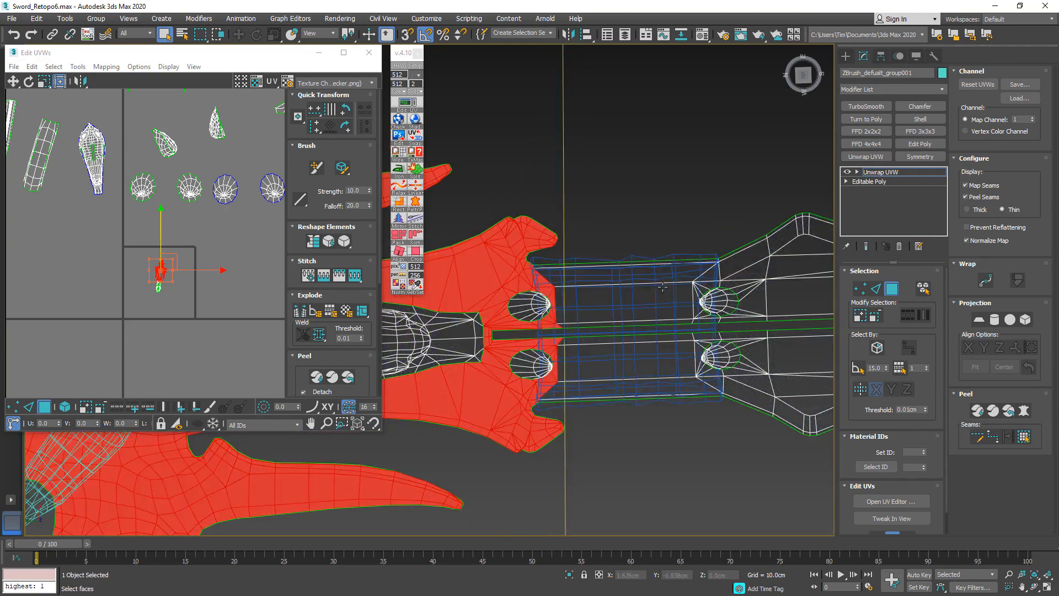
Break the selected guard faces from the blade-side piece and move their UV shell up and left out of the tile.
{"action": "middle_click_drag", "start_coordinate": [158, 278], "coordinate": [185, 255]}
{"action": "scroll", "coordinate": [186, 253], "scroll_direction": "up", "scroll_amount": 10}
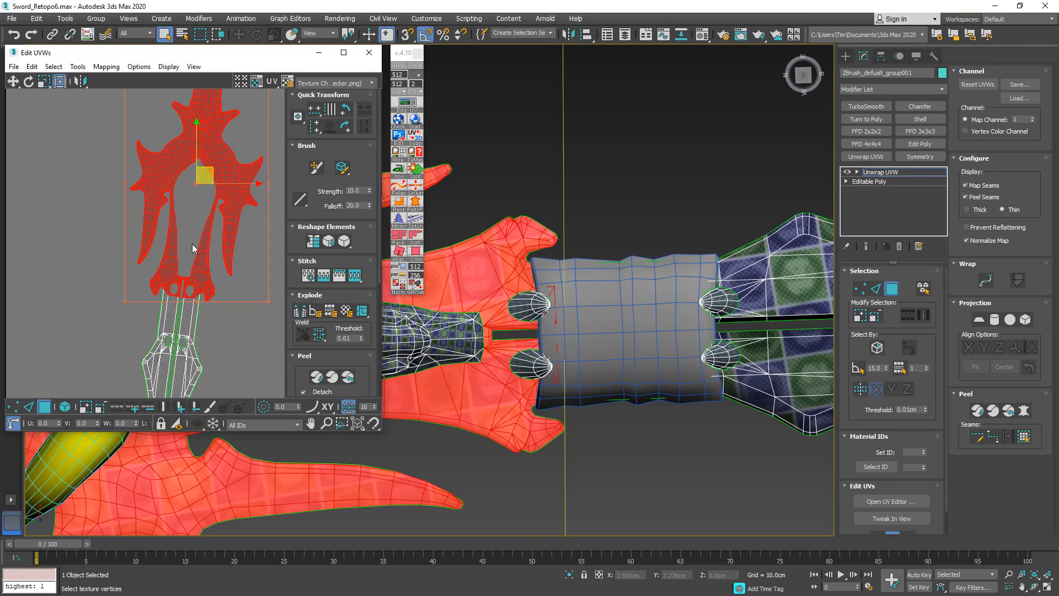
{"action": "right_click", "coordinate": [198, 258]}
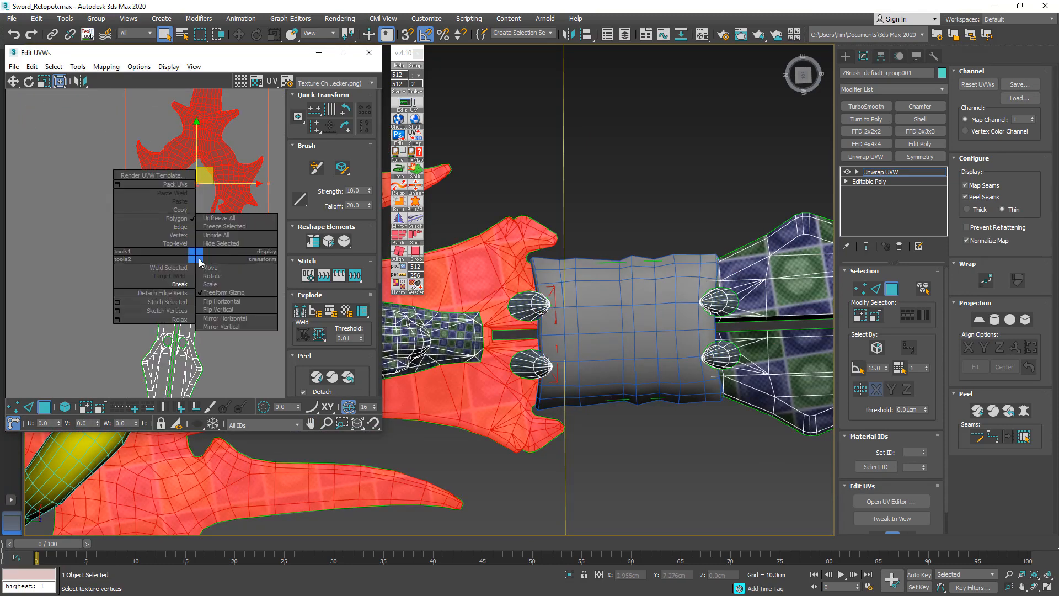
{"action": "left_click", "coordinate": [182, 285]}
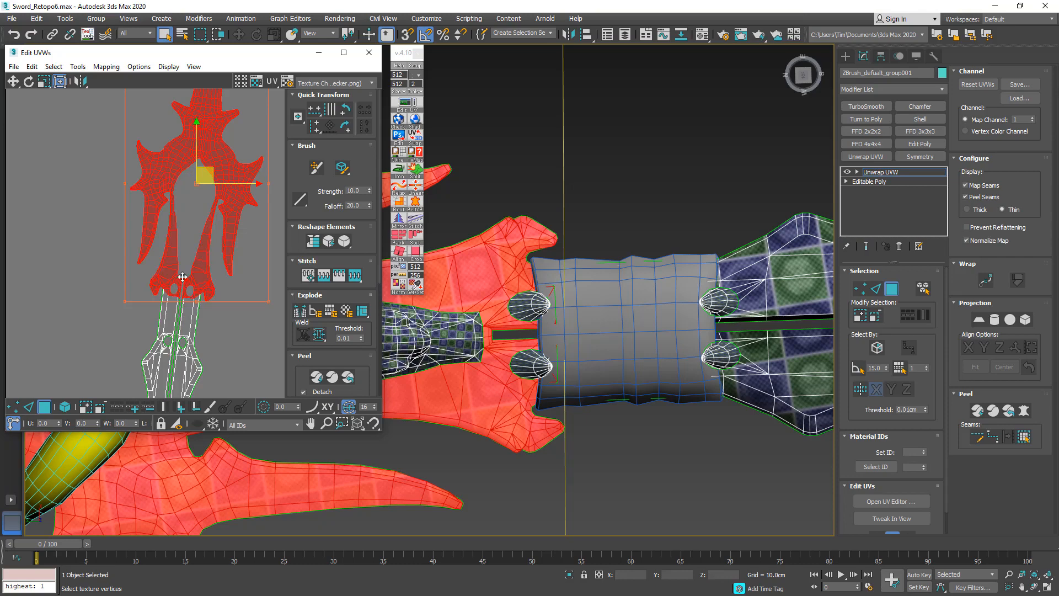
{"action": "scroll", "coordinate": [182, 277], "scroll_direction": "down", "scroll_amount": 8}
{"action": "left_click_drag", "start_coordinate": [198, 243], "coordinate": [119, 182]}
{"action": "scroll", "coordinate": [199, 262], "scroll_direction": "down", "scroll_amount": 8}
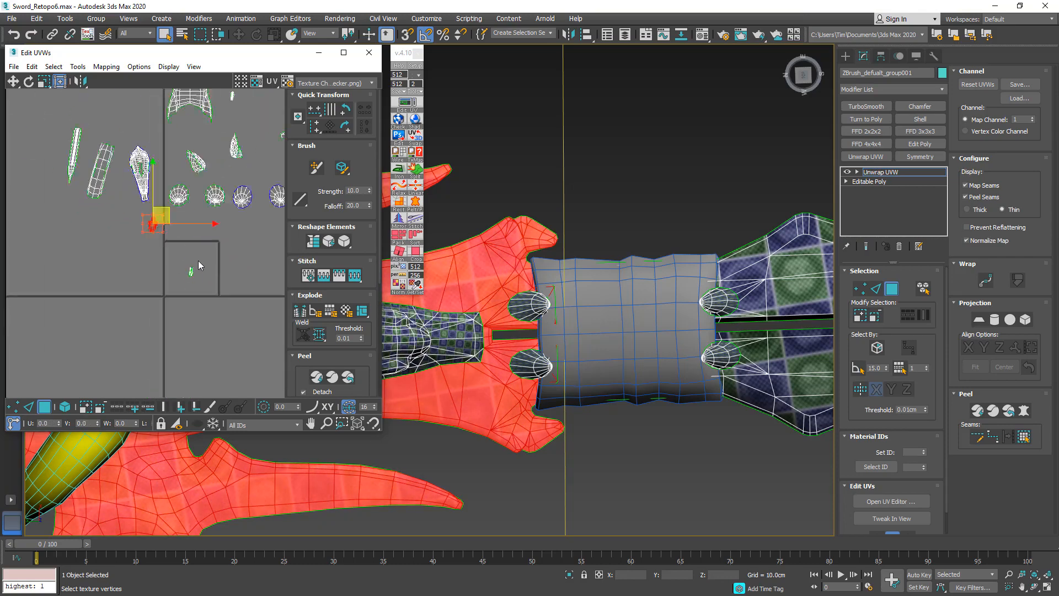
Select all UV shells, rescale the elements to consistent relative sizes and move them together above the UV tile.
{"action": "left_click_drag", "start_coordinate": [89, 180], "coordinate": [230, 304]}
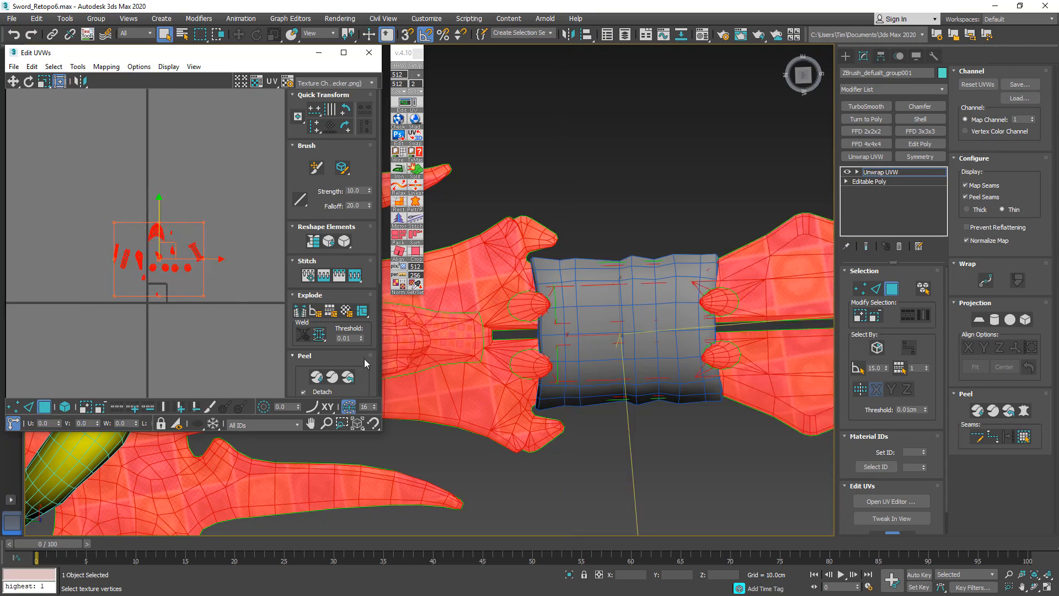
{"action": "left_click_drag", "start_coordinate": [364, 359], "coordinate": [383, 171]}
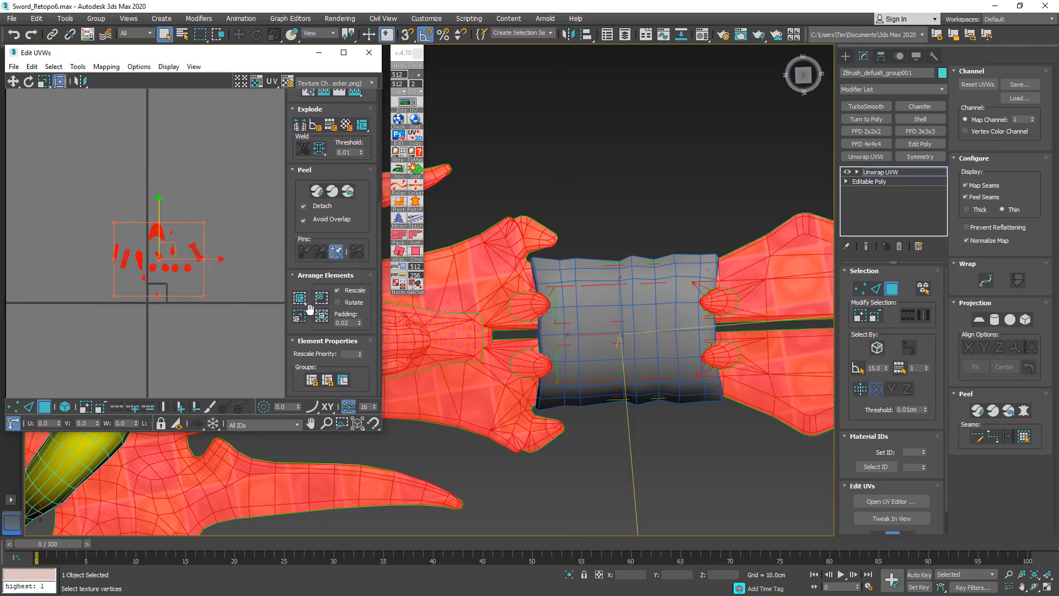
{"action": "left_click", "coordinate": [303, 322]}
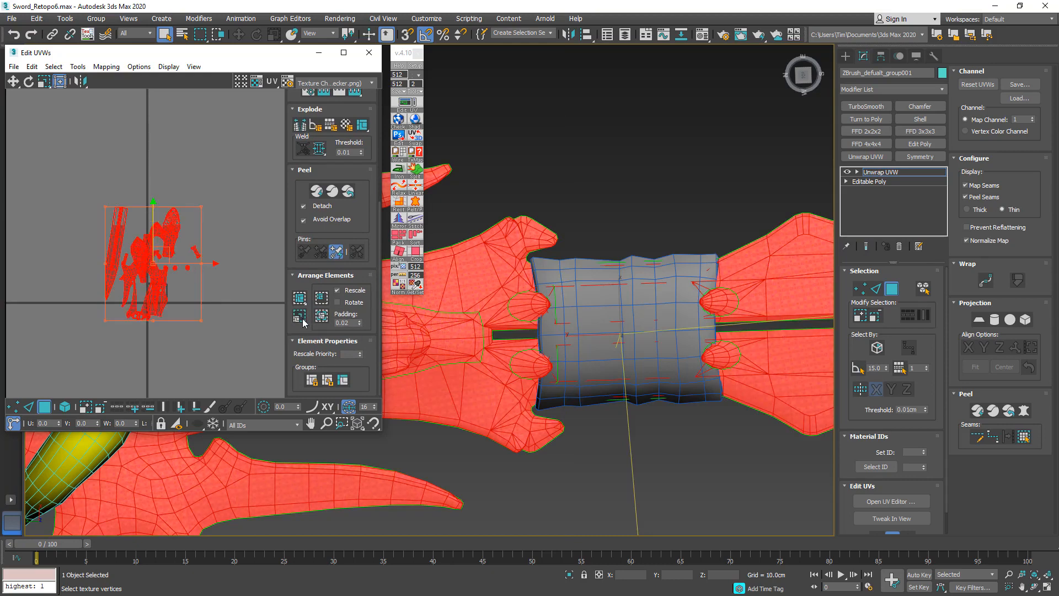
{"action": "left_click_drag", "start_coordinate": [163, 253], "coordinate": [180, 182]}
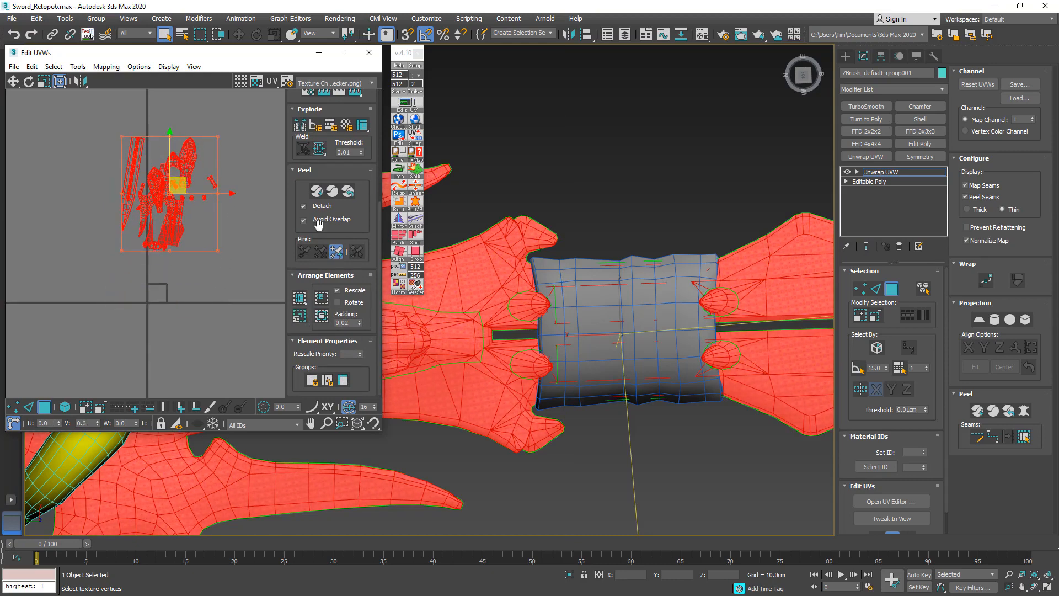
Examine the checker density and seams across the guard, crest and horns, and clear the face selection.
{"action": "middle_click_drag", "start_coordinate": [489, 339], "coordinate": [701, 308]}
{"action": "middle_click_drag", "start_coordinate": [596, 318], "coordinate": [592, 260], "text": "alt"}
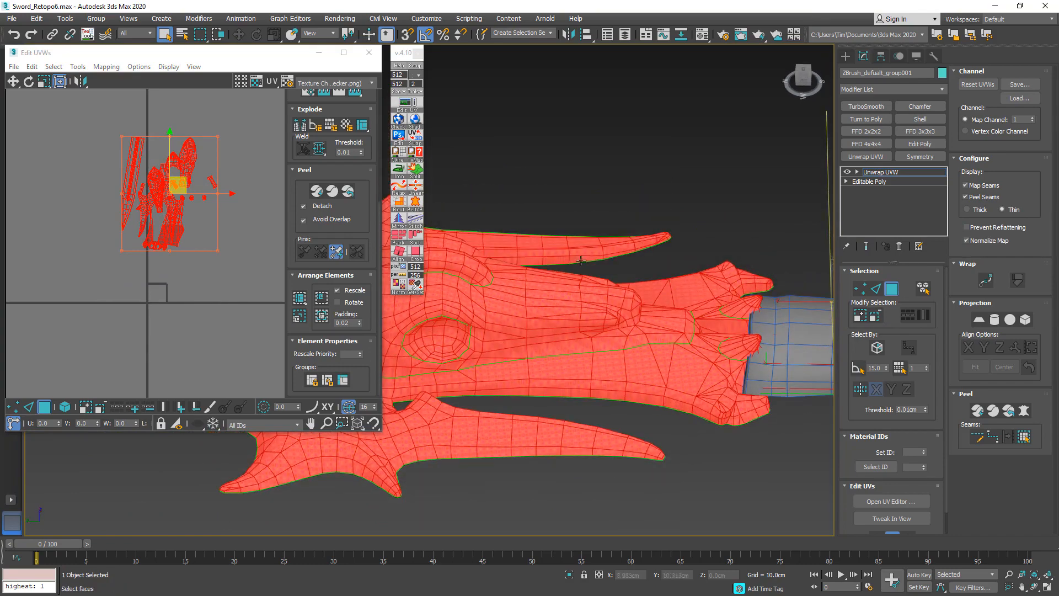
{"action": "middle_click_drag", "start_coordinate": [527, 316], "coordinate": [653, 300]}
{"action": "scroll", "coordinate": [574, 324], "scroll_direction": "up", "scroll_amount": 6}
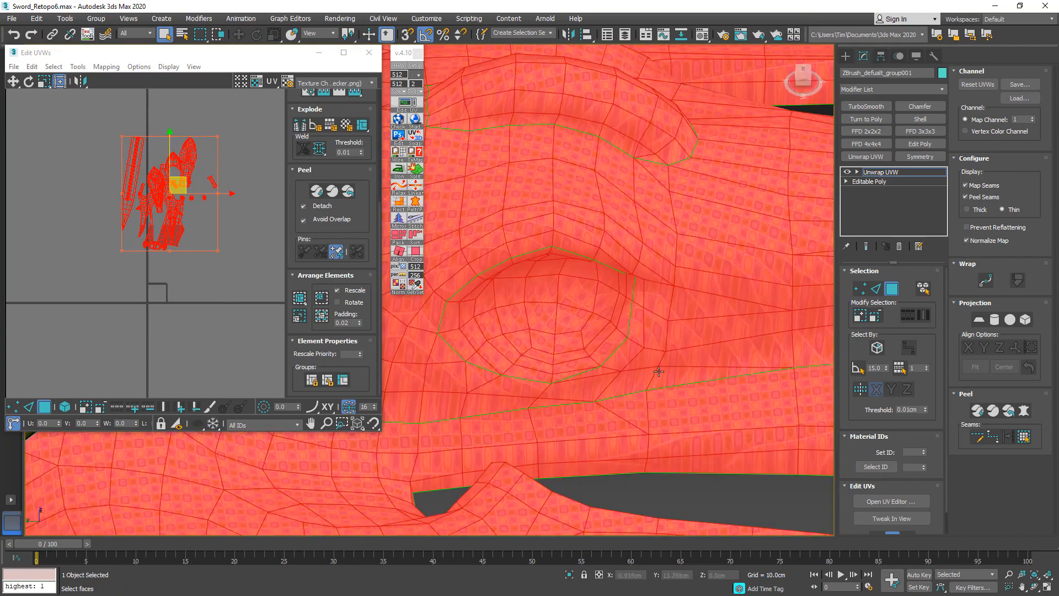
{"action": "scroll", "coordinate": [658, 371], "scroll_direction": "down", "scroll_amount": 8}
{"action": "middle_click_drag", "start_coordinate": [658, 371], "coordinate": [652, 428], "text": "alt"}
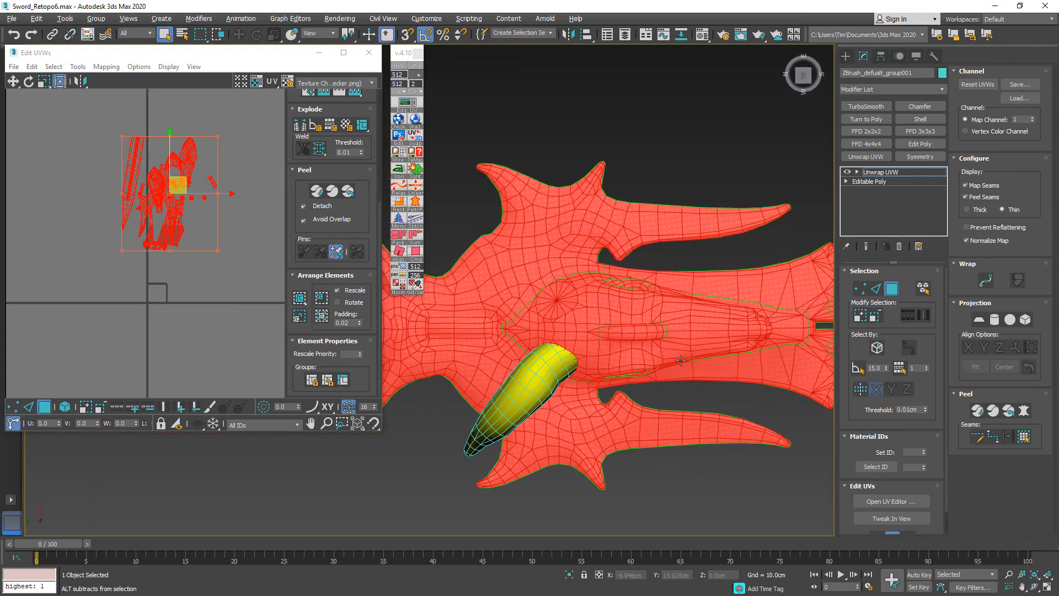
{"action": "left_click", "coordinate": [736, 127]}
{"action": "middle_click_drag", "start_coordinate": [738, 239], "coordinate": [474, 253]}
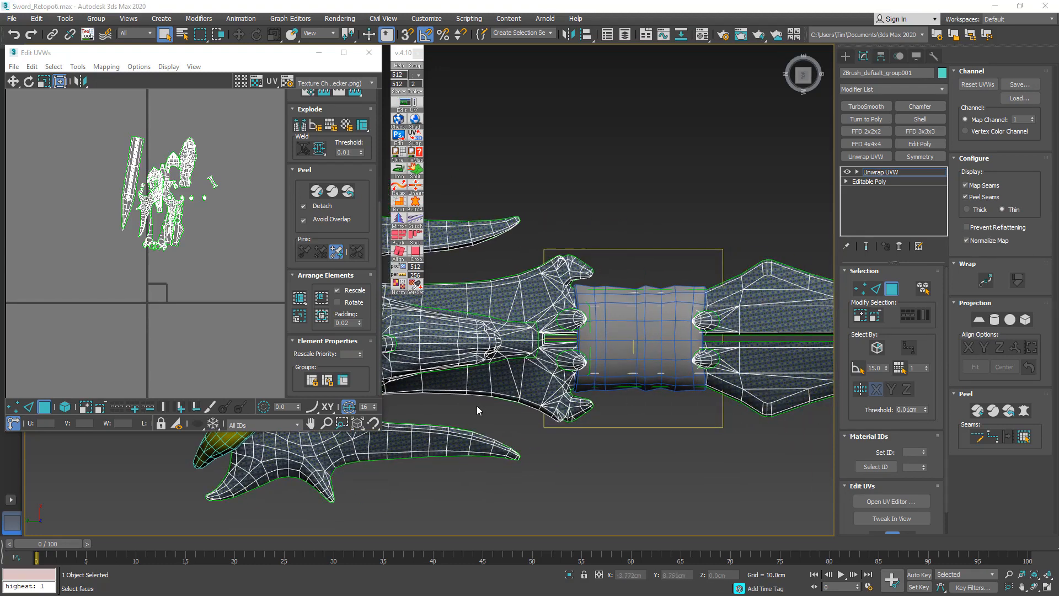
Select the faces along the outer side of the long guard horn, starting at its tip.
{"action": "middle_click_drag", "start_coordinate": [548, 444], "coordinate": [405, 385], "text": "alt"}
{"action": "scroll", "coordinate": [627, 243], "scroll_direction": "up", "scroll_amount": 6}
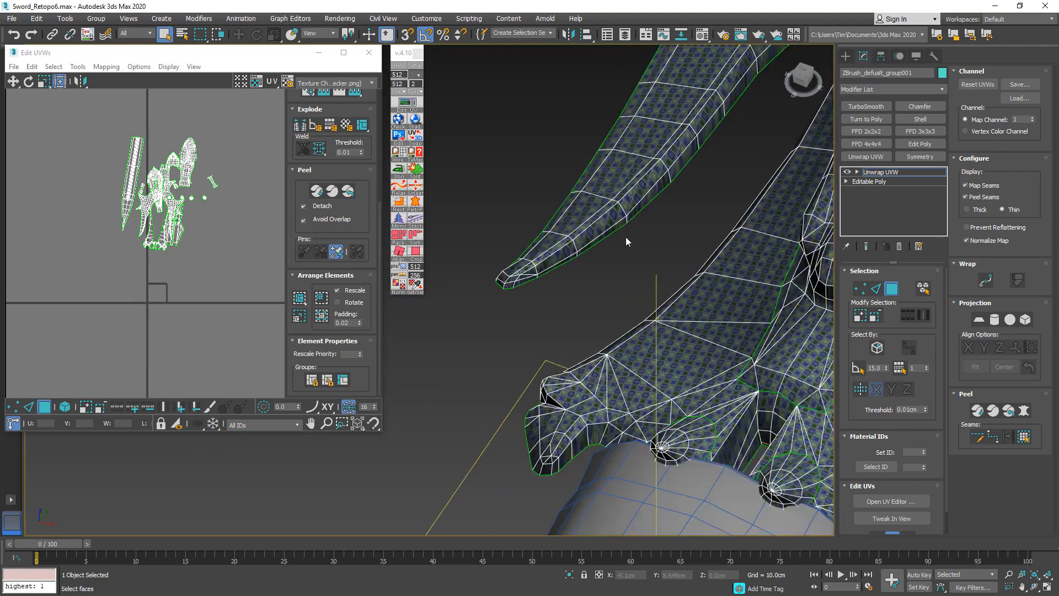
{"action": "scroll", "coordinate": [465, 302], "scroll_direction": "up", "scroll_amount": 3}
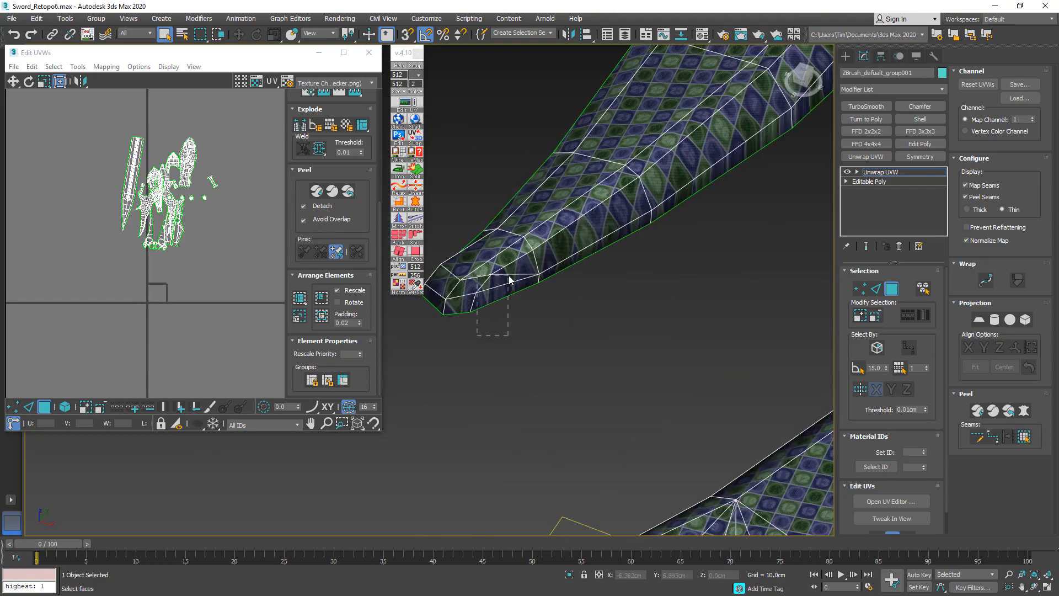
{"action": "left_click_drag", "start_coordinate": [508, 276], "coordinate": [509, 275]}
{"action": "middle_click_drag", "start_coordinate": [558, 268], "coordinate": [560, 296]}
{"action": "left_click_drag", "start_coordinate": [499, 359], "coordinate": [465, 332], "text": "ctrl"}
{"action": "left_click_drag", "start_coordinate": [532, 347], "coordinate": [538, 308], "text": "ctrl"}
{"action": "left_click_drag", "start_coordinate": [553, 273], "coordinate": [554, 271], "text": "ctrl"}
Extend the horn's side-face selection farther from the tip toward the base.
{"action": "middle_click_drag", "start_coordinate": [739, 249], "coordinate": [622, 390]}
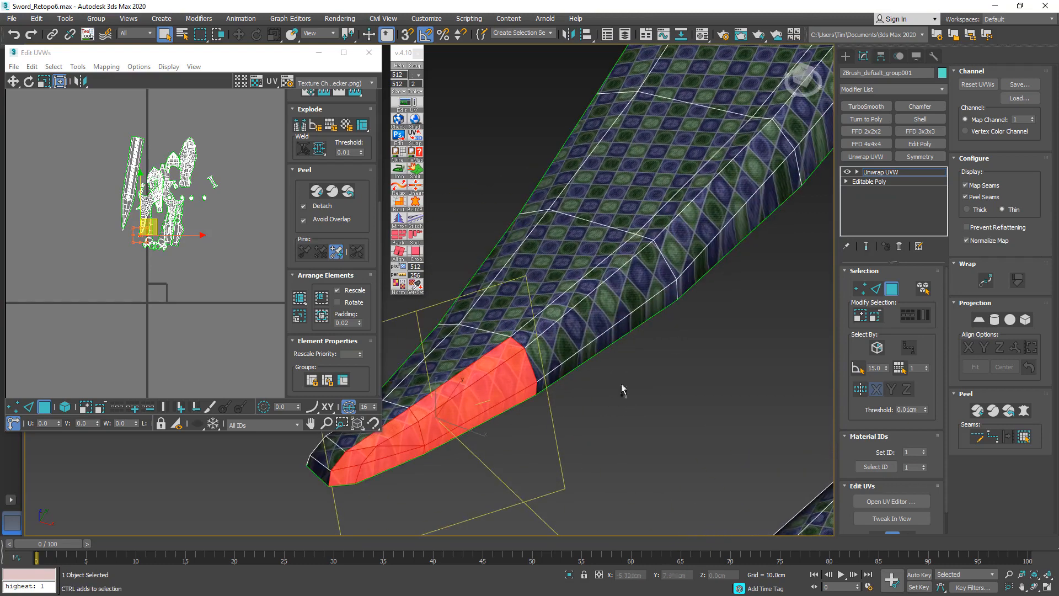
{"action": "left_click_drag", "start_coordinate": [592, 283], "coordinate": [591, 280], "text": "ctrl"}
{"action": "middle_click_drag", "start_coordinate": [671, 295], "coordinate": [553, 432]}
{"action": "left_click_drag", "start_coordinate": [647, 425], "coordinate": [598, 306], "text": "ctrl"}
{"action": "middle_click_drag", "start_coordinate": [546, 381], "coordinate": [554, 335]}
{"action": "scroll", "coordinate": [628, 300], "scroll_direction": "down", "scroll_amount": 4}
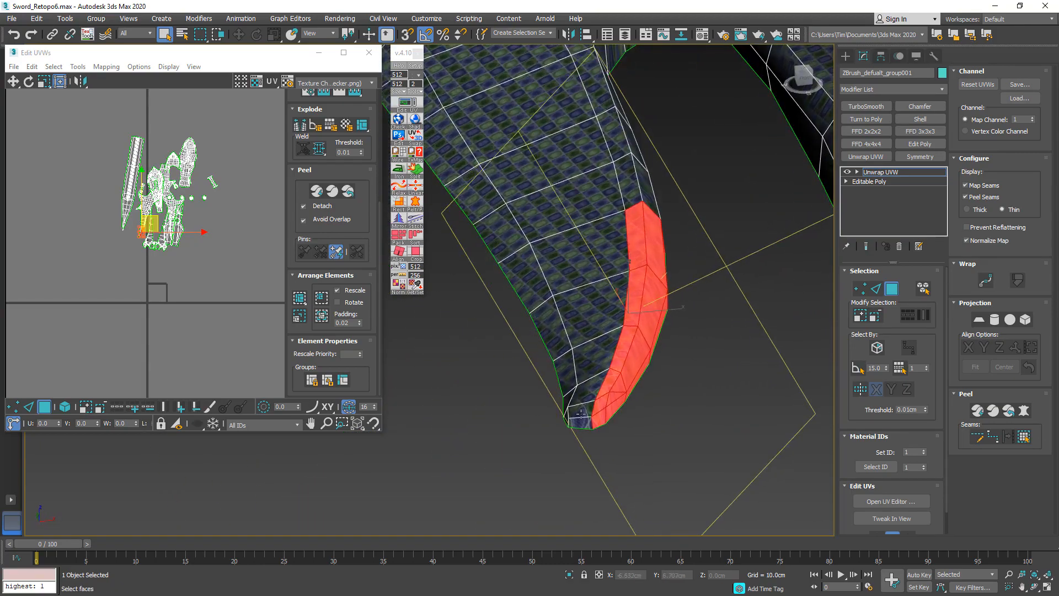
Add the remaining side faces at the horn's tip to the selection and remove the stray faces on its flat surface.
{"action": "scroll", "coordinate": [589, 401], "scroll_direction": "up", "scroll_amount": 2}
{"action": "left_click_drag", "start_coordinate": [572, 463], "coordinate": [586, 418], "text": "ctrl"}
{"action": "left_click_drag", "start_coordinate": [605, 376], "coordinate": [606, 375], "text": "alt"}
{"action": "left_click", "coordinate": [637, 335], "text": "alt"}
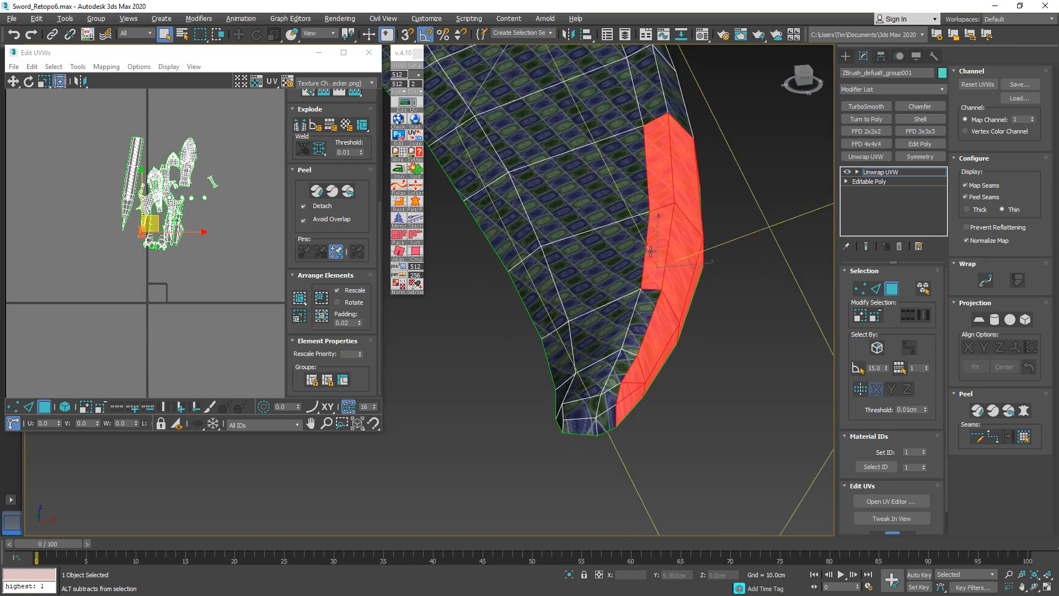
{"action": "left_click", "coordinate": [657, 243], "text": "alt"}
{"action": "left_click", "coordinate": [659, 186], "text": "alt"}
Extend the side-face selection along the rest of the horn up to its rounded base.
{"action": "middle_click_drag", "start_coordinate": [715, 268], "coordinate": [634, 355], "text": "alt"}
{"action": "scroll", "coordinate": [519, 364], "scroll_direction": "down", "scroll_amount": 3}
{"action": "middle_click_drag", "start_coordinate": [539, 362], "coordinate": [587, 331], "text": "alt"}
{"action": "scroll", "coordinate": [650, 262], "scroll_direction": "up", "scroll_amount": 3}
{"action": "left_click_drag", "start_coordinate": [649, 349], "coordinate": [603, 292], "text": "ctrl"}
{"action": "middle_click_drag", "start_coordinate": [605, 292], "coordinate": [587, 362]}
{"action": "left_click_drag", "start_coordinate": [596, 302], "coordinate": [630, 239], "text": "ctrl"}
{"action": "middle_click_drag", "start_coordinate": [630, 239], "coordinate": [374, 399], "text": "alt"}
{"action": "middle_click_drag", "start_coordinate": [500, 365], "coordinate": [543, 330], "text": "alt"}
{"action": "middle_click_drag", "start_coordinate": [543, 331], "coordinate": [505, 267]}
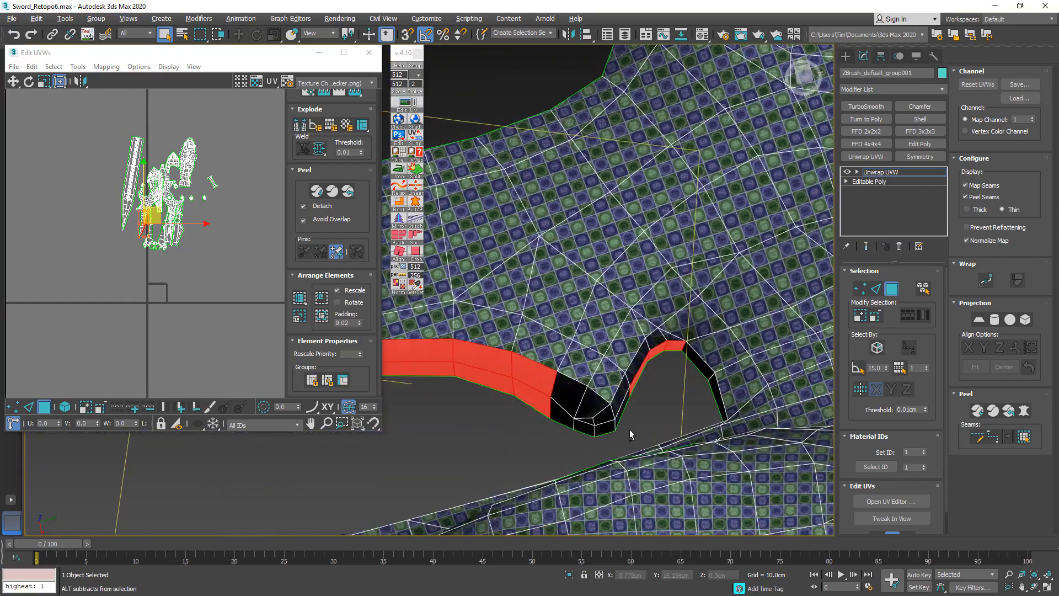
Remove the faces inside the notch beside the horn's base from the selection and check the strip down to the tip.
{"action": "left_click_drag", "start_coordinate": [635, 436], "coordinate": [657, 350], "text": "alt"}
{"action": "scroll", "coordinate": [574, 392], "scroll_direction": "up", "scroll_amount": 4}
{"action": "scroll", "coordinate": [654, 353], "scroll_direction": "down", "scroll_amount": 10}
{"action": "middle_click_drag", "start_coordinate": [623, 359], "coordinate": [536, 393], "text": "alt"}
{"action": "scroll", "coordinate": [535, 393], "scroll_direction": "up", "scroll_amount": 6}
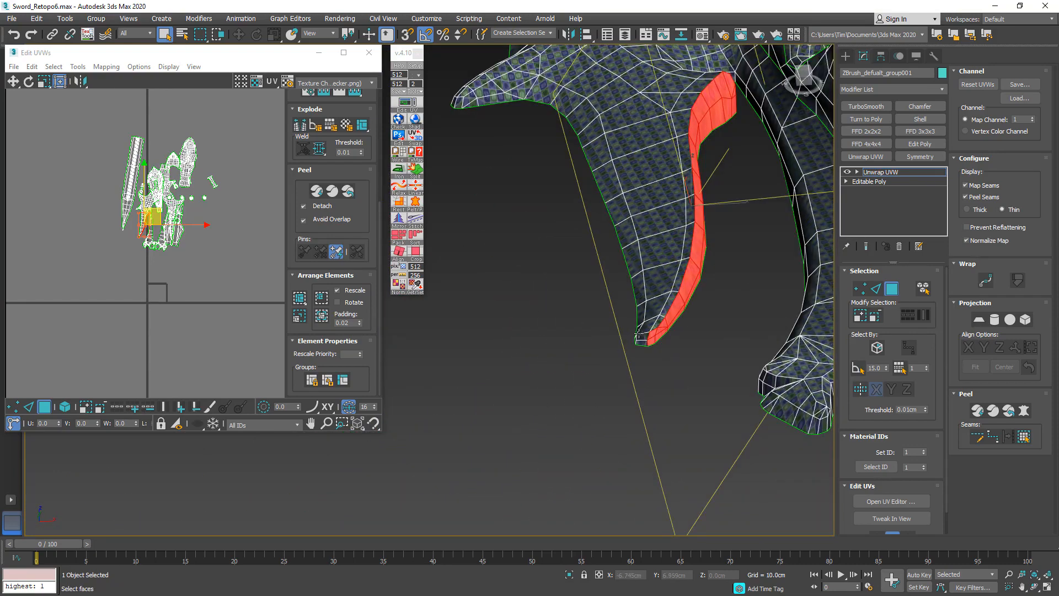
{"action": "middle_click_drag", "start_coordinate": [601, 336], "coordinate": [764, 329], "text": "alt"}
{"action": "scroll", "coordinate": [764, 329], "scroll_direction": "up", "scroll_amount": 5}
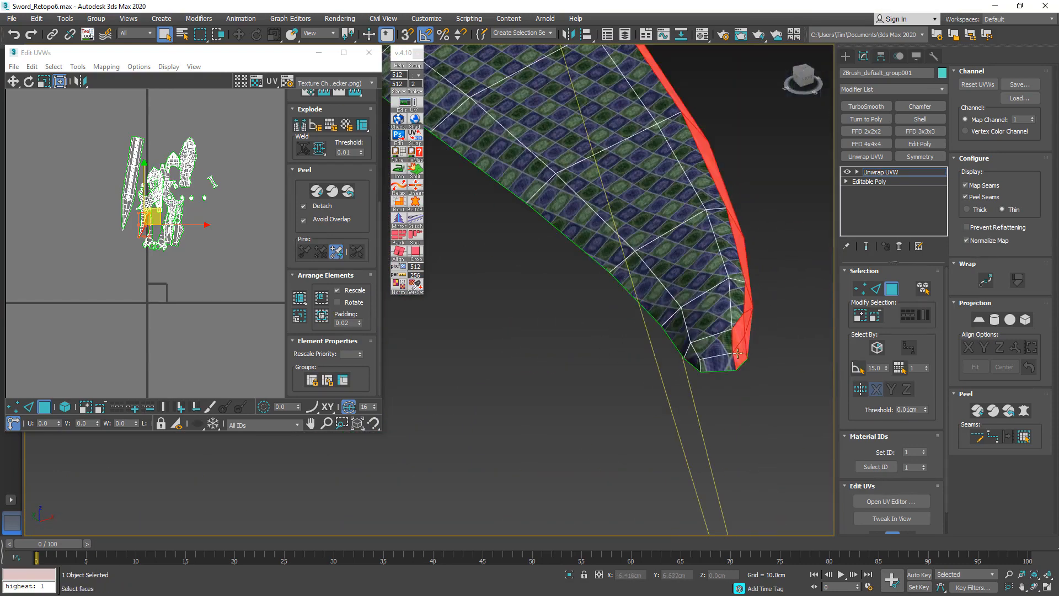
{"action": "middle_click_drag", "start_coordinate": [724, 381], "coordinate": [655, 259], "text": "alt"}
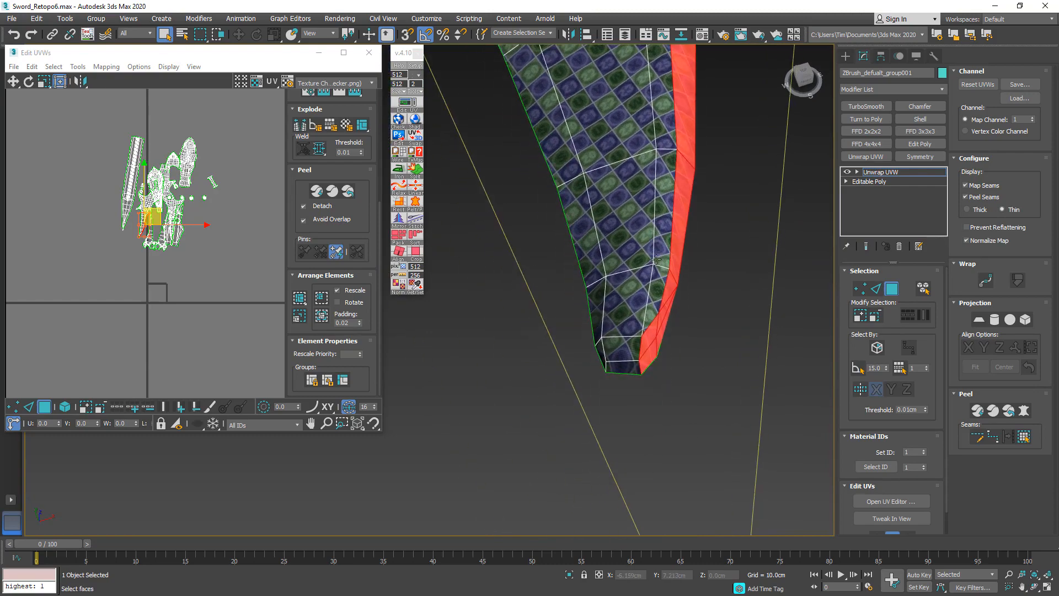
Add the inner side faces of the opposite long horn to the selection, from near its tip toward the base.
{"action": "middle_click_drag", "start_coordinate": [627, 327], "coordinate": [370, 414]}
{"action": "middle_click_drag", "start_coordinate": [763, 277], "coordinate": [470, 364]}
{"action": "scroll", "coordinate": [649, 336], "scroll_direction": "up", "scroll_amount": 2}
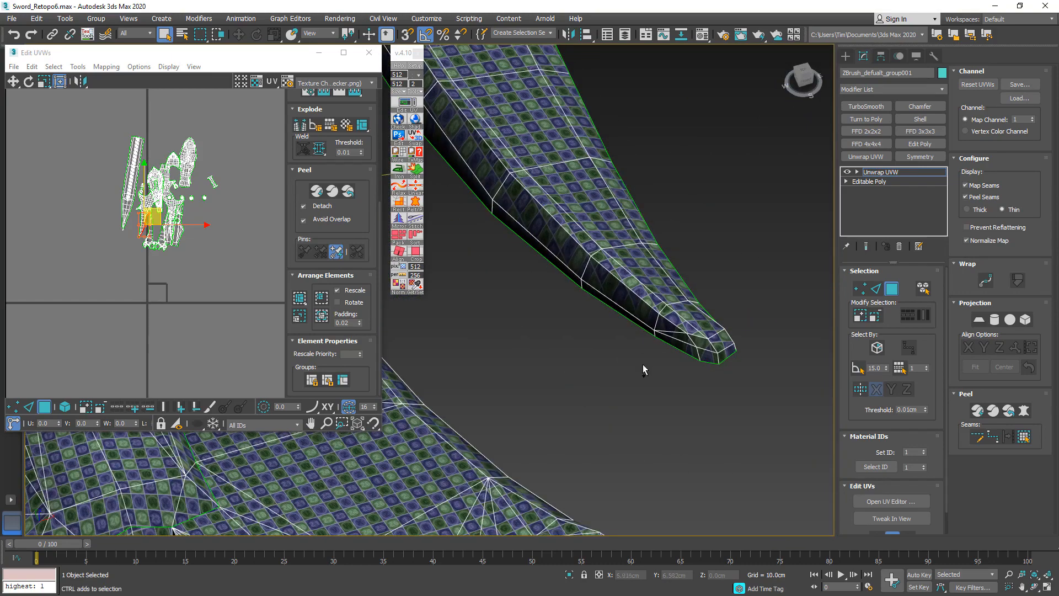
{"action": "left_click_drag", "start_coordinate": [666, 330], "coordinate": [604, 328]}
{"action": "middle_click_drag", "start_coordinate": [604, 329], "coordinate": [716, 448]}
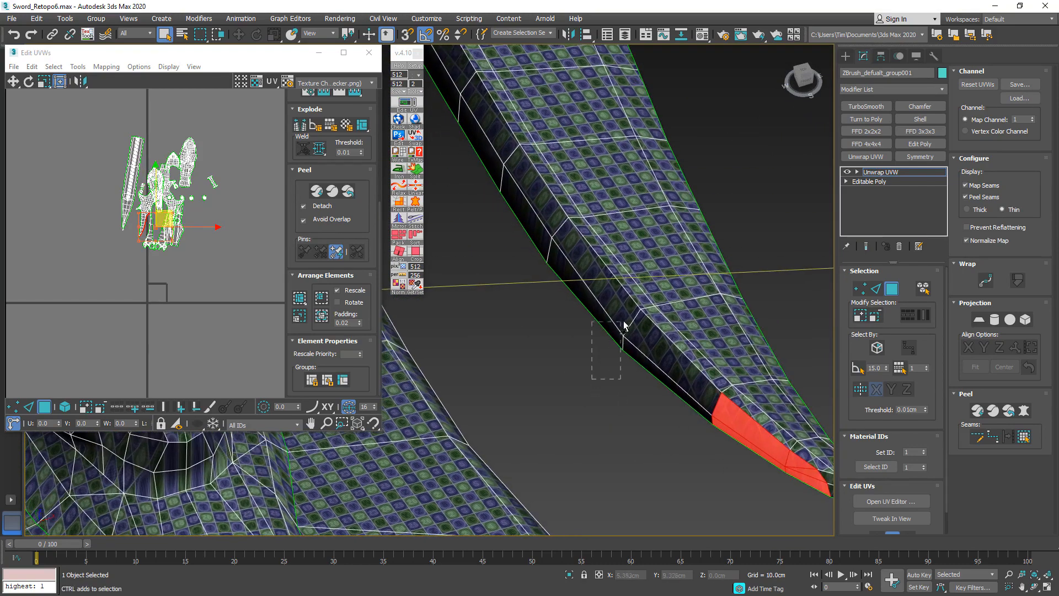
{"action": "left_click_drag", "start_coordinate": [625, 325], "coordinate": [535, 267], "text": "ctrl"}
{"action": "middle_click_drag", "start_coordinate": [535, 267], "coordinate": [631, 409]}
{"action": "left_click_drag", "start_coordinate": [632, 329], "coordinate": [584, 307], "text": "ctrl"}
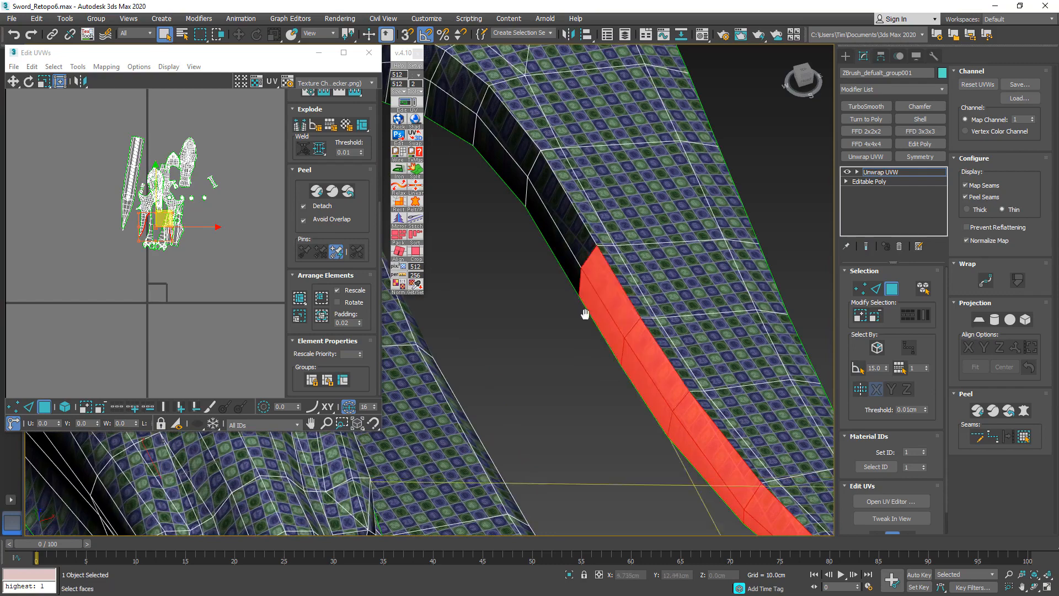
{"action": "middle_click_drag", "start_coordinate": [584, 307], "coordinate": [614, 374]}
{"action": "left_click_drag", "start_coordinate": [612, 285], "coordinate": [613, 283], "text": "ctrl"}
{"action": "middle_click_drag", "start_coordinate": [613, 282], "coordinate": [684, 395]}
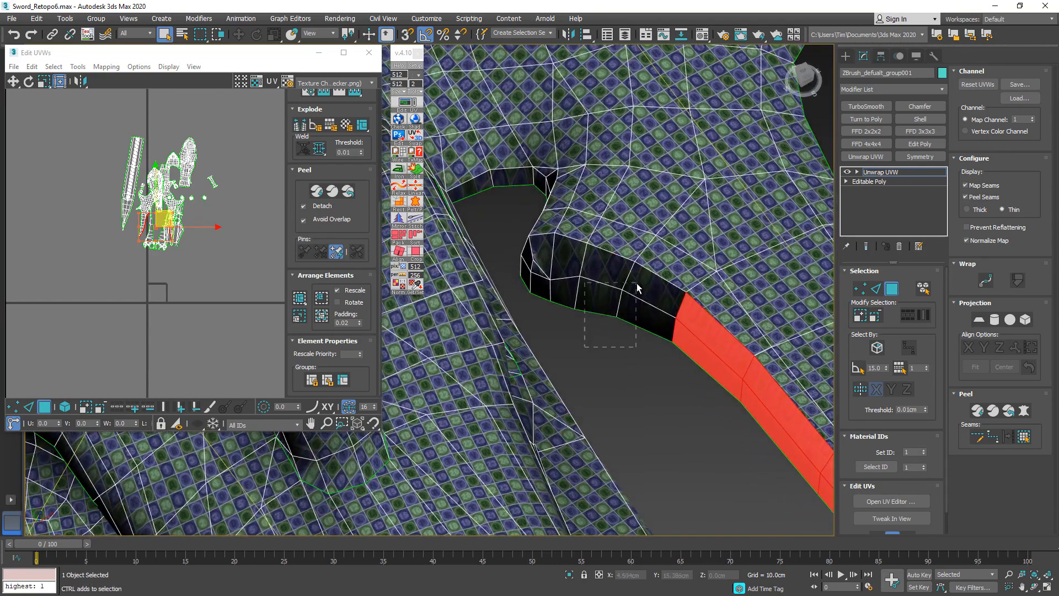
Complete the opposite horn's side-face selection at its rounded base and at its tip.
{"action": "left_click_drag", "start_coordinate": [637, 286], "coordinate": [575, 283], "text": "ctrl"}
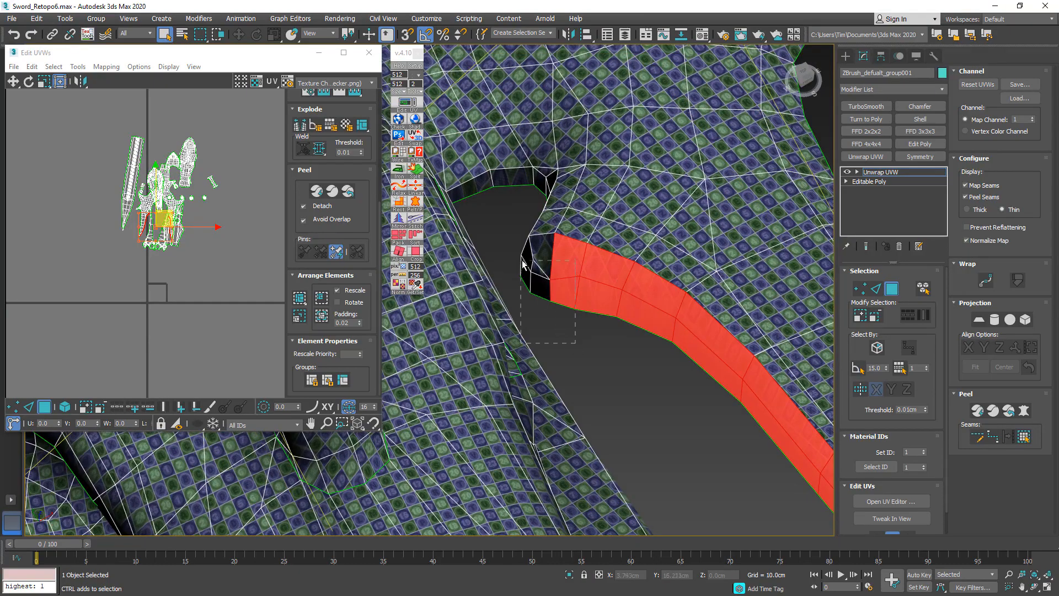
{"action": "left_click_drag", "start_coordinate": [527, 257], "coordinate": [525, 254], "text": "ctrl"}
{"action": "scroll", "coordinate": [527, 256], "scroll_direction": "down", "scroll_amount": 4}
{"action": "middle_click_drag", "start_coordinate": [527, 257], "coordinate": [554, 165], "text": "alt"}
{"action": "scroll", "coordinate": [533, 302], "scroll_direction": "down", "scroll_amount": 5}
{"action": "scroll", "coordinate": [645, 353], "scroll_direction": "up", "scroll_amount": 4}
{"action": "middle_click_drag", "start_coordinate": [645, 353], "coordinate": [710, 298], "text": "alt"}
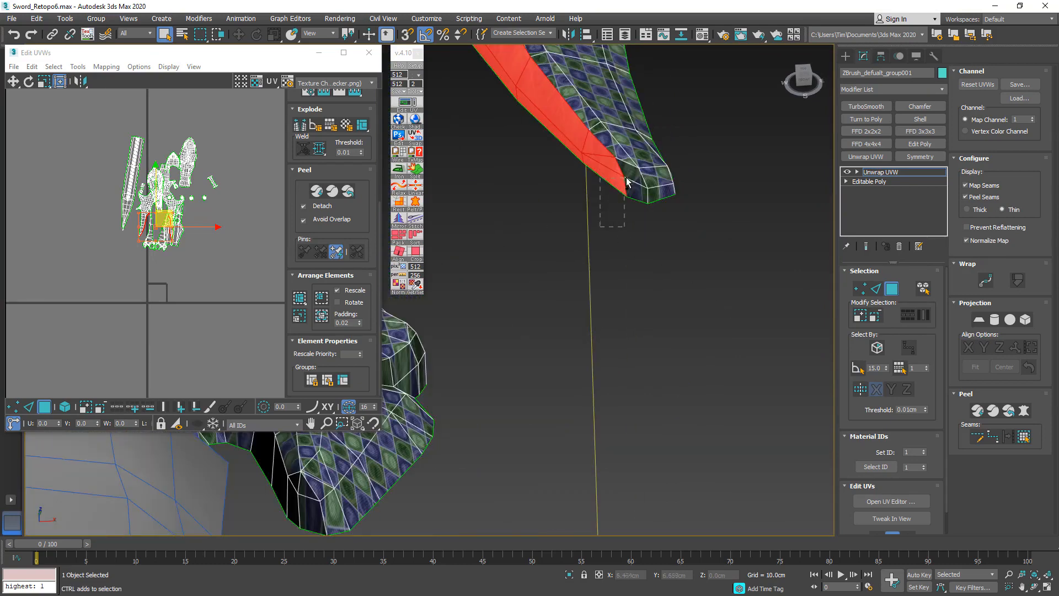
{"action": "left_click_drag", "start_coordinate": [626, 177], "coordinate": [629, 175], "text": "ctrl"}
{"action": "scroll", "coordinate": [604, 236], "scroll_direction": "down", "scroll_amount": 5}
{"action": "middle_click_drag", "start_coordinate": [579, 295], "coordinate": [694, 471]}
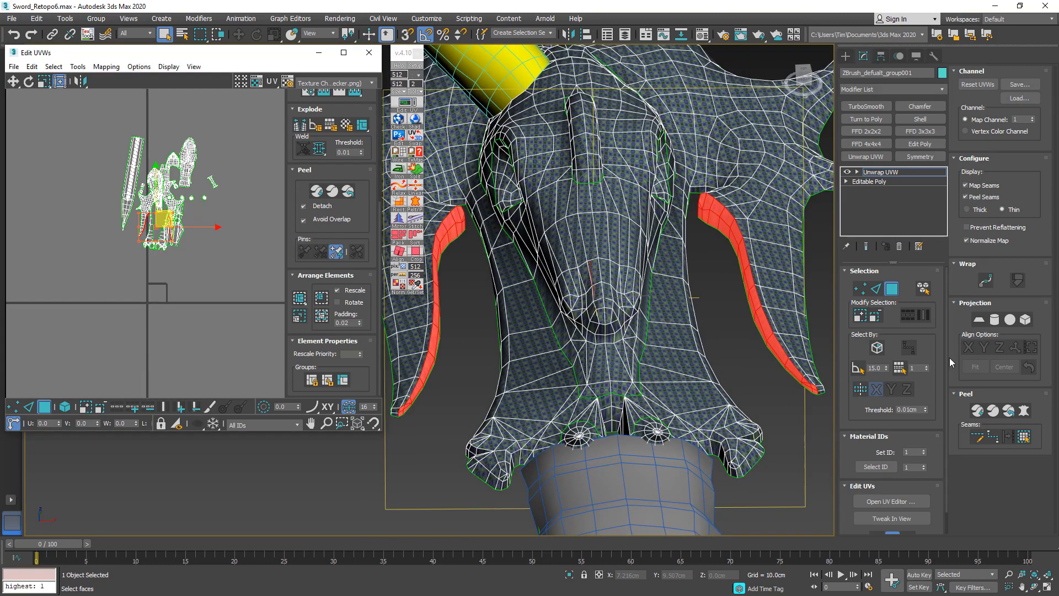
Apply a Quick Planar Map to the selected horn side faces and move their UVs to the right of the other shells.
{"action": "scroll", "coordinate": [945, 386], "scroll_direction": "down", "scroll_amount": 2}
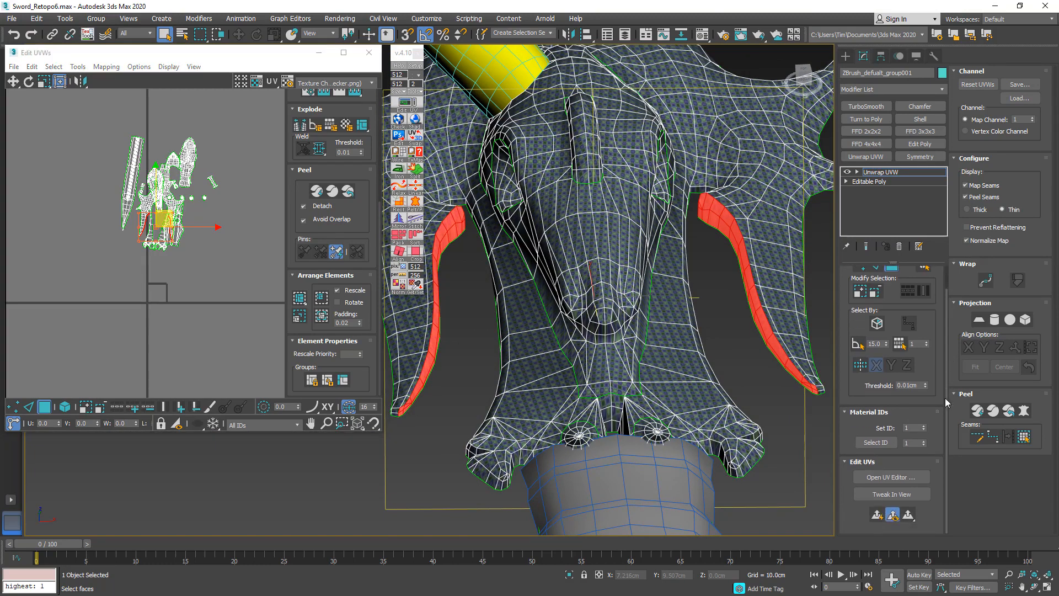
{"action": "left_click", "coordinate": [877, 515]}
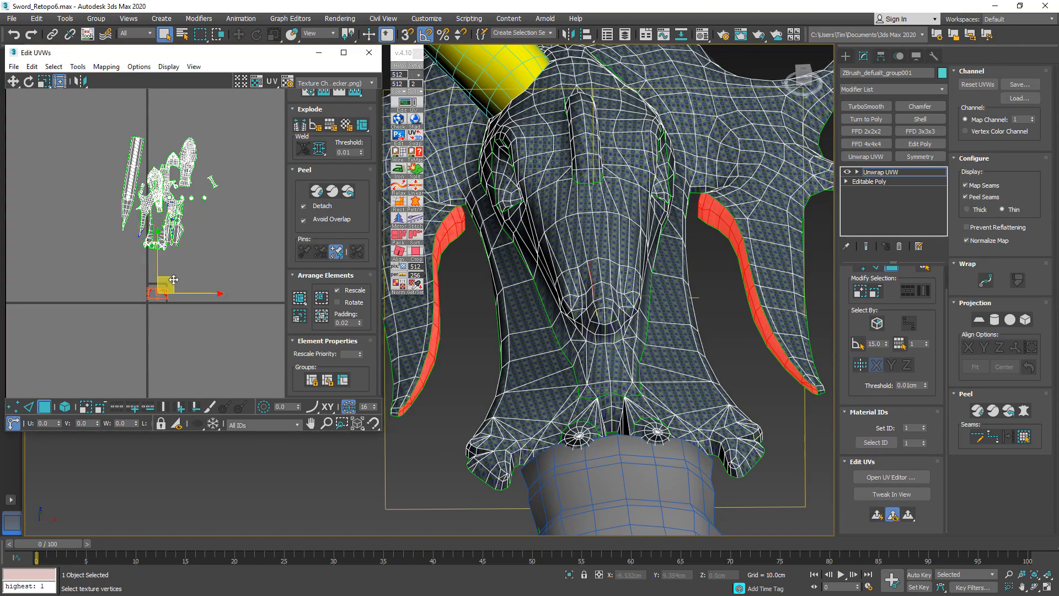
{"action": "left_click_drag", "start_coordinate": [173, 279], "coordinate": [244, 193]}
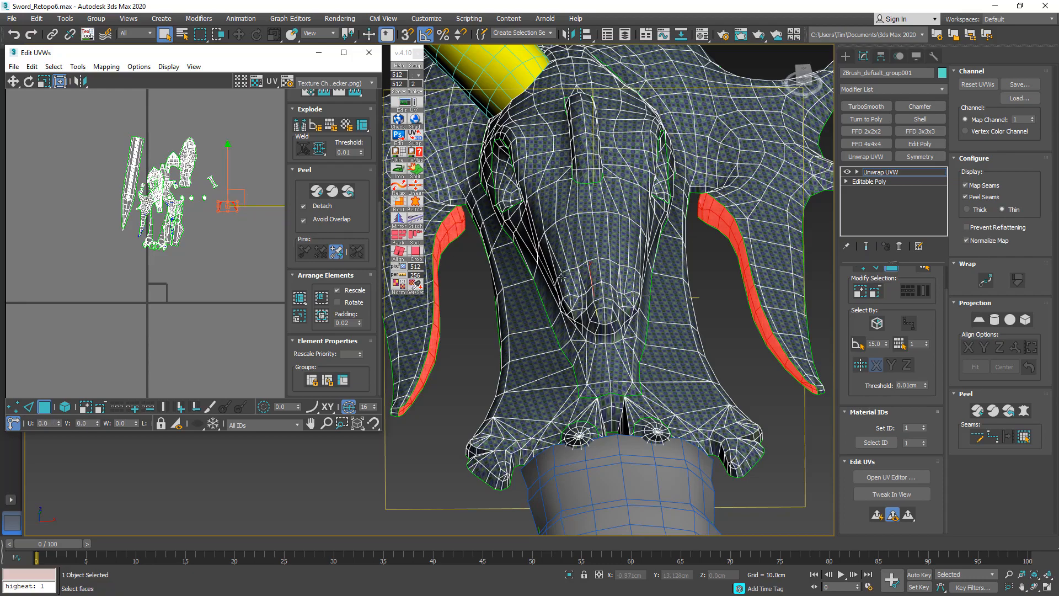
Save the scene as Sword_Retopo7.max and collapse the whole modifier stack into the Editable Poly.
{"action": "key", "text": "ctrl+s"}
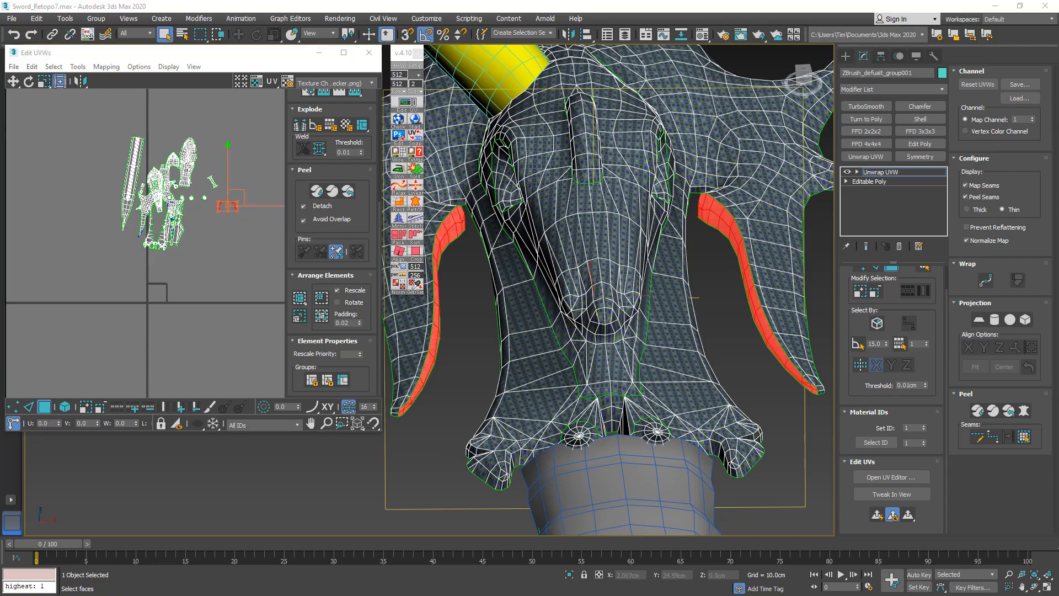
{"action": "middle_click_drag", "start_coordinate": [463, 342], "coordinate": [436, 366], "text": "alt"}
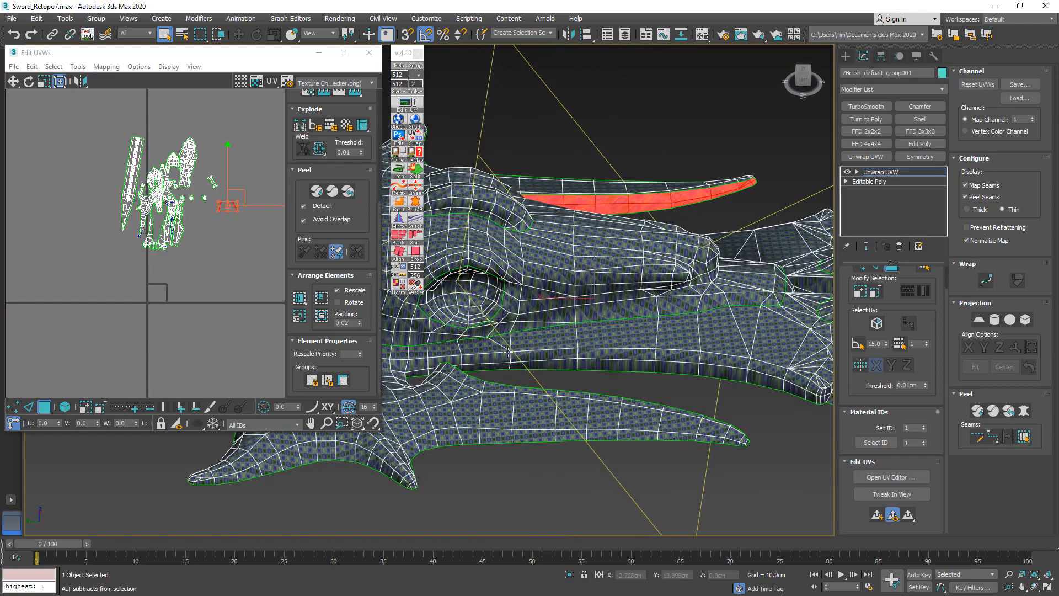
{"action": "middle_click_drag", "start_coordinate": [508, 352], "coordinate": [511, 234], "text": "alt"}
{"action": "scroll", "coordinate": [591, 335], "scroll_direction": "up", "scroll_amount": 4}
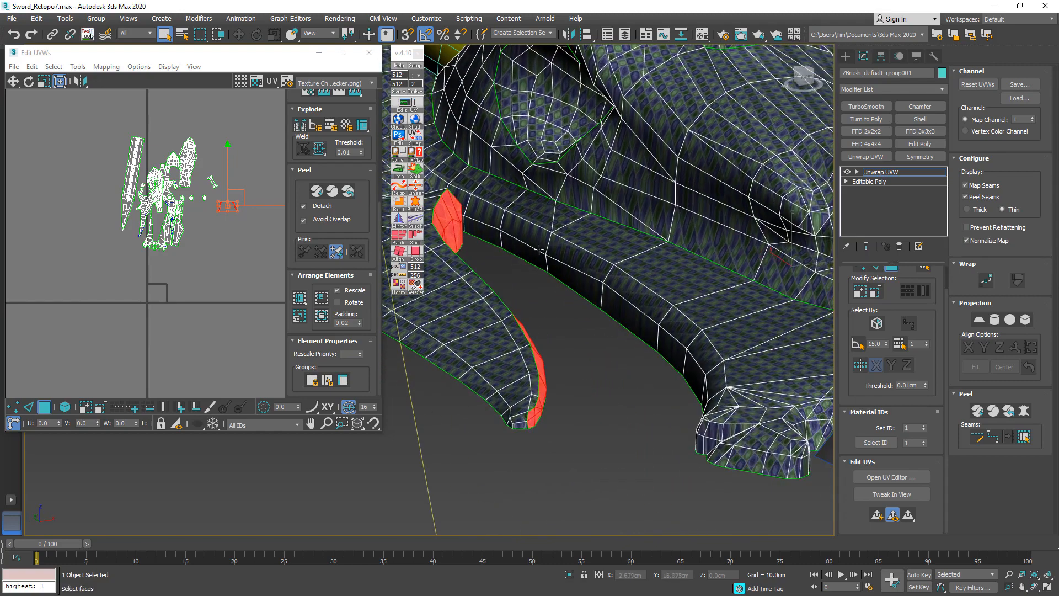
{"action": "right_click", "coordinate": [869, 171]}
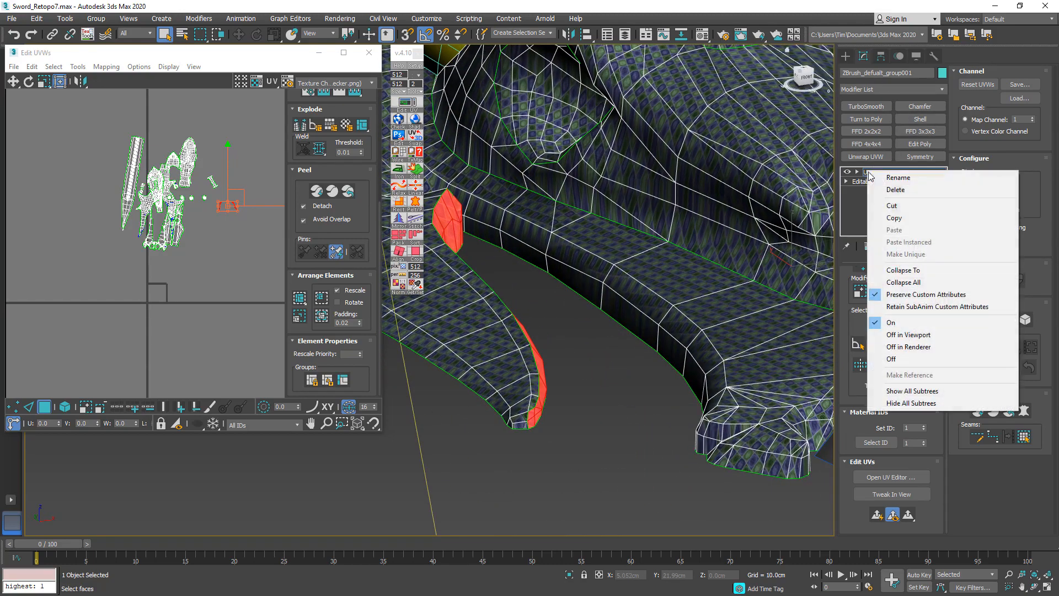
{"action": "left_click", "coordinate": [917, 282]}
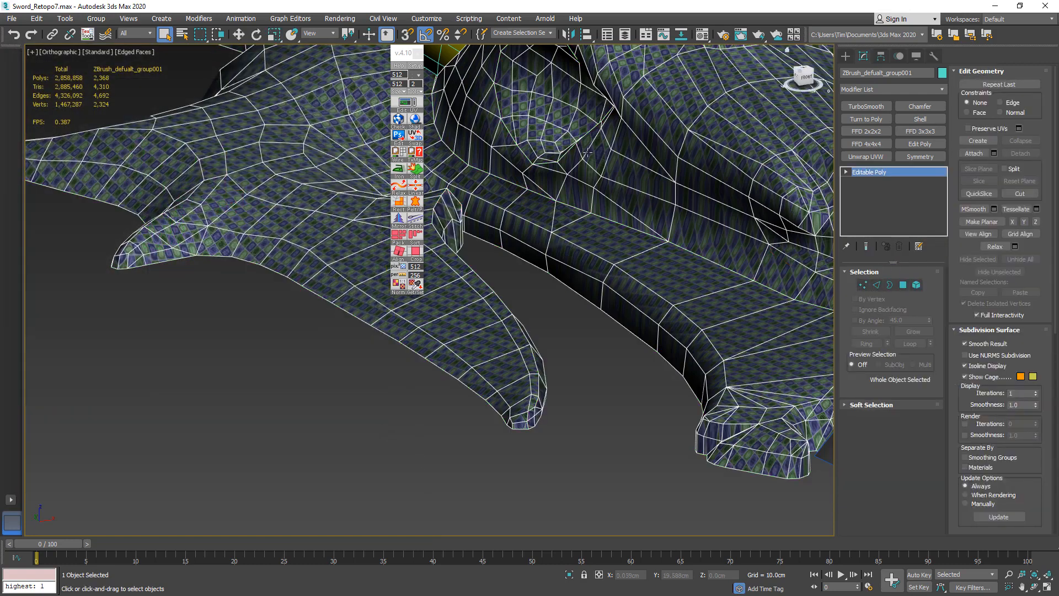
Close the floating tool palette and select four consecutive edges along the jaw plate's outer border facing the long horn.
{"action": "left_click", "coordinate": [417, 54]}
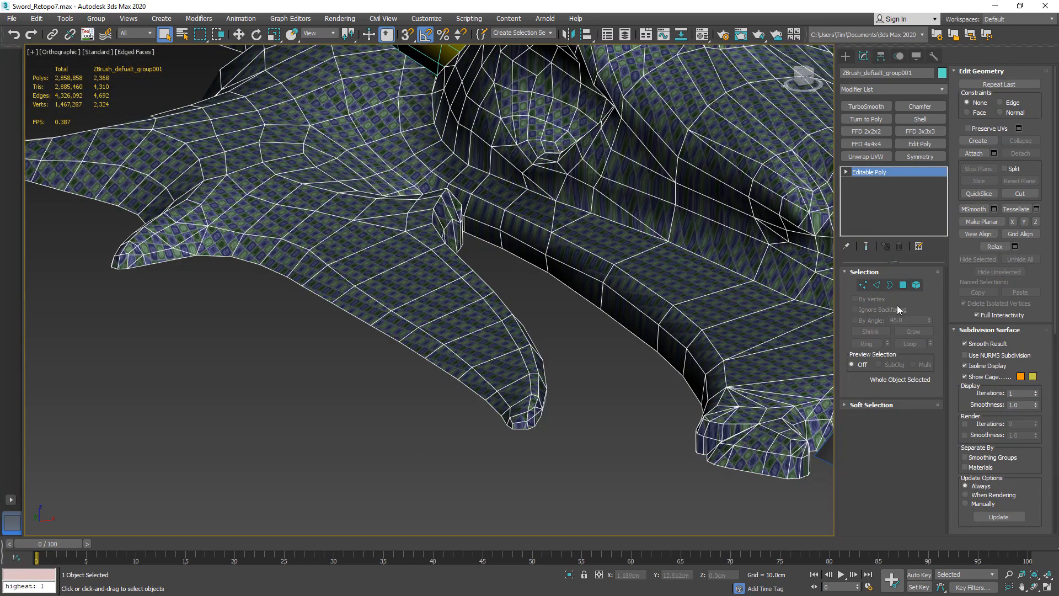
{"action": "left_click", "coordinate": [876, 285]}
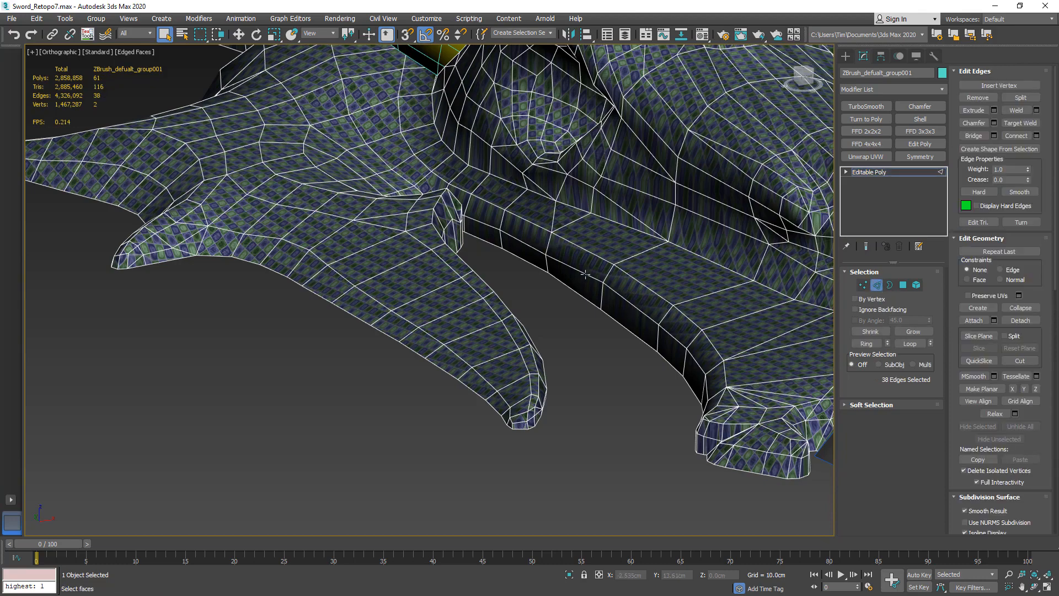
{"action": "left_click", "coordinate": [566, 265]}
{"action": "left_click", "coordinate": [518, 241], "text": "ctrl"}
{"action": "scroll", "coordinate": [464, 198], "scroll_direction": "up", "scroll_amount": 2}
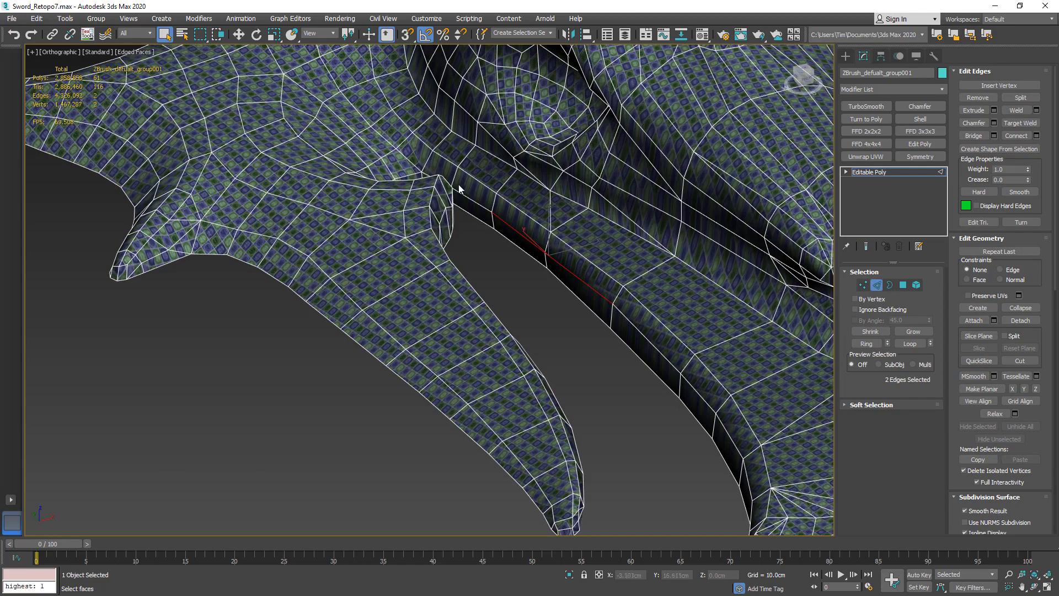
{"action": "left_click", "coordinate": [475, 201], "text": "ctrl"}
{"action": "middle_click_drag", "start_coordinate": [441, 180], "coordinate": [432, 168], "text": "alt"}
{"action": "left_click", "coordinate": [433, 164], "text": "ctrl"}
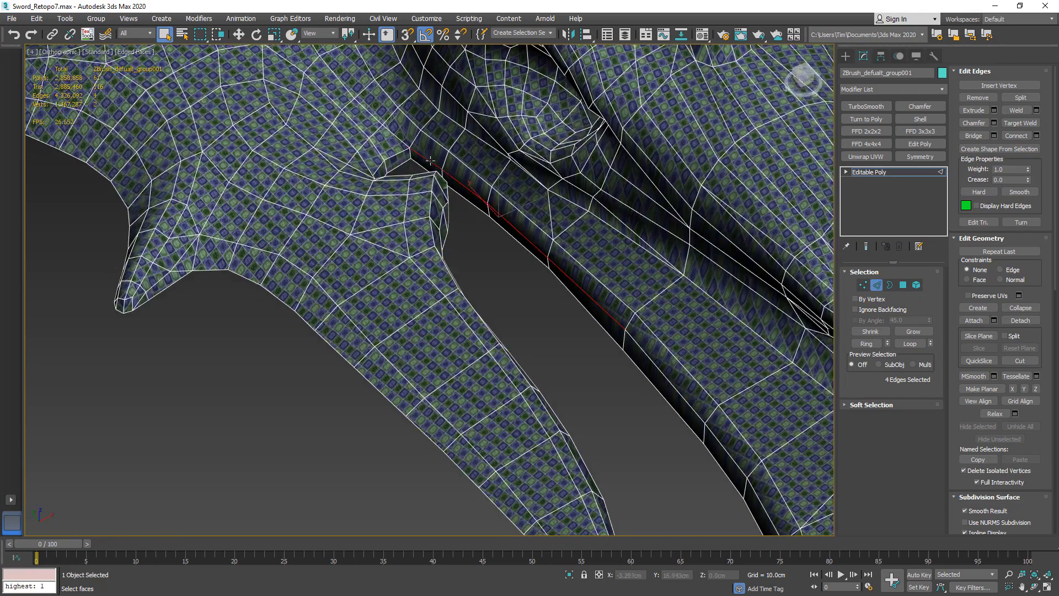
Add the four matching border edges on the opposite side of the head to the edge selection.
{"action": "middle_click_drag", "start_coordinate": [536, 239], "coordinate": [554, 231], "text": "alt"}
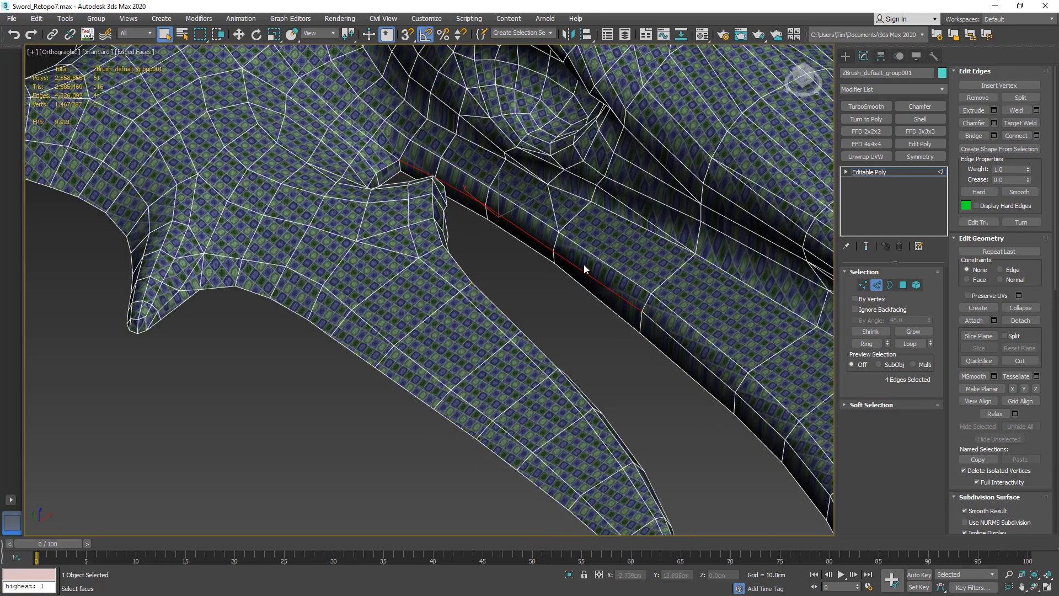
{"action": "scroll", "coordinate": [617, 304], "scroll_direction": "down", "scroll_amount": 3}
{"action": "middle_click_drag", "start_coordinate": [616, 304], "coordinate": [556, 293], "text": "alt"}
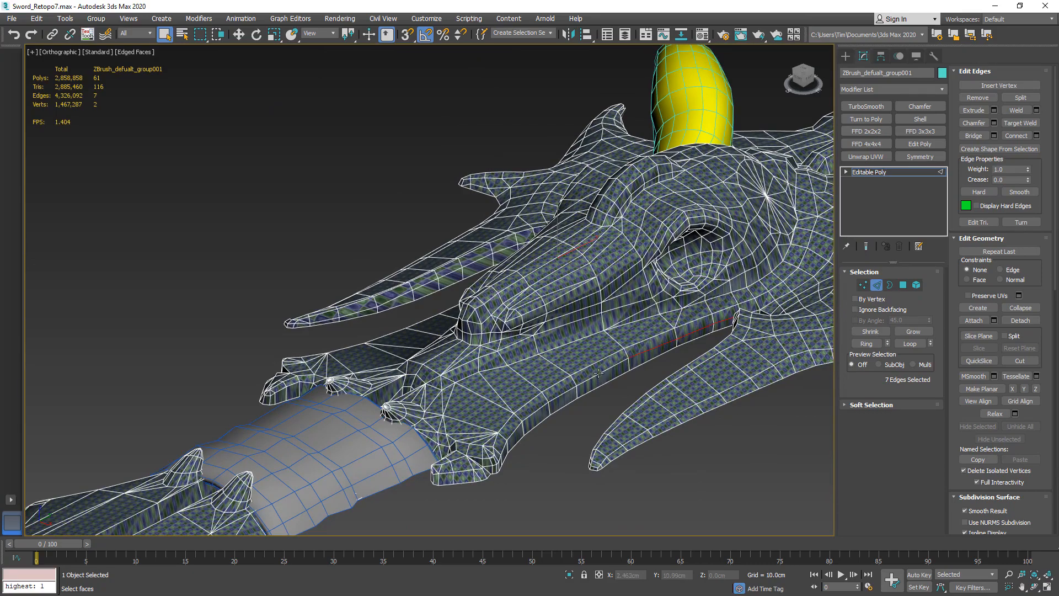
{"action": "middle_click_drag", "start_coordinate": [612, 334], "coordinate": [673, 394], "text": "alt"}
{"action": "scroll", "coordinate": [738, 339], "scroll_direction": "up", "scroll_amount": 5}
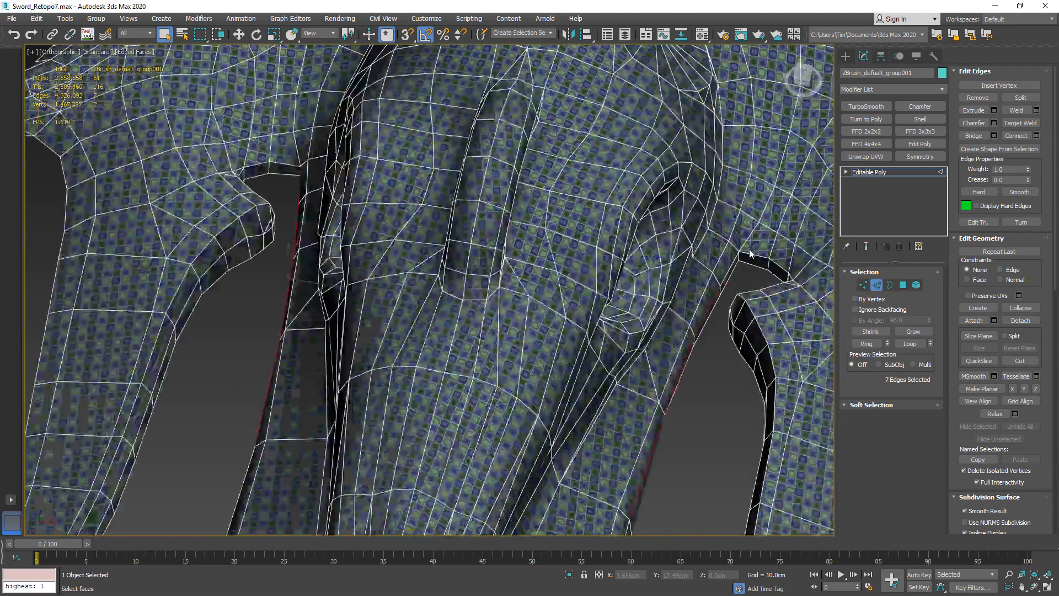
{"action": "scroll", "coordinate": [724, 271], "scroll_direction": "down", "scroll_amount": 4}
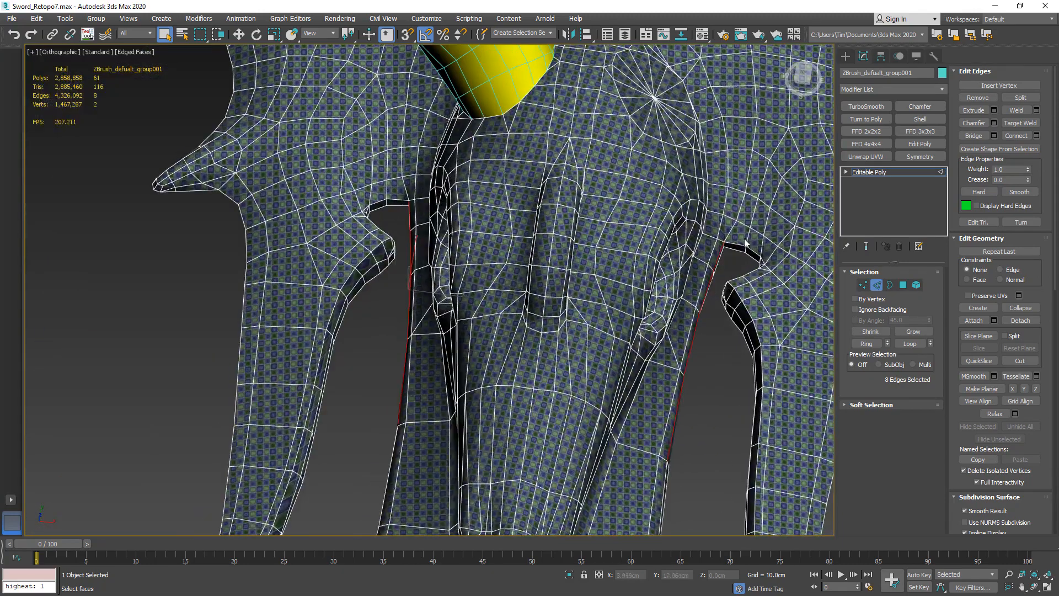
{"action": "scroll", "coordinate": [658, 157], "scroll_direction": "down", "scroll_amount": 4}
{"action": "middle_click_drag", "start_coordinate": [656, 155], "coordinate": [621, 123], "text": "alt"}
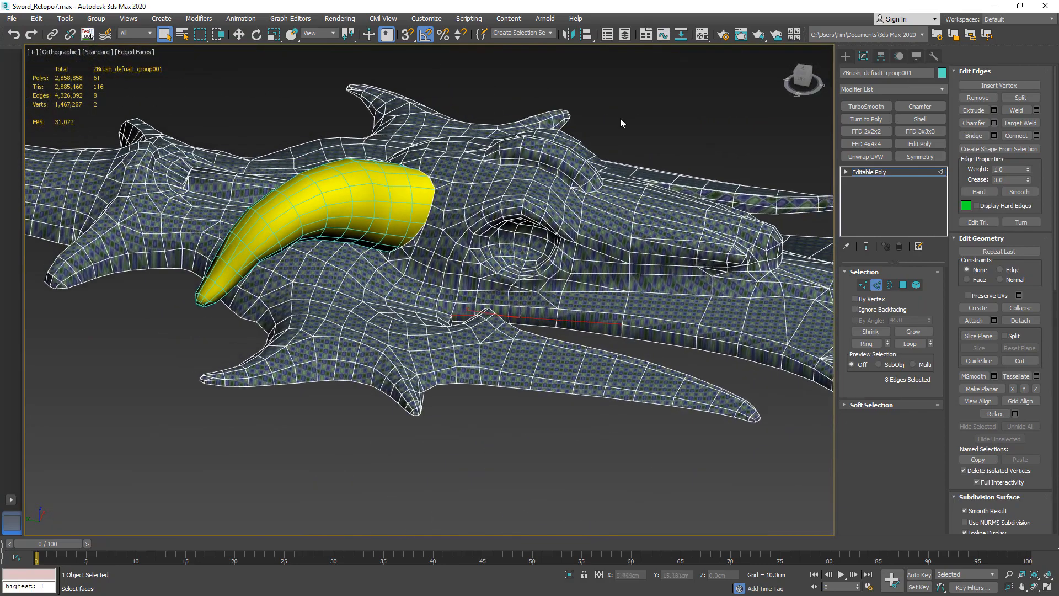
Show the Sword_Highpoly layer and compare the selected jaw border edges with the high-poly surface.
{"action": "left_click", "coordinate": [624, 34]}
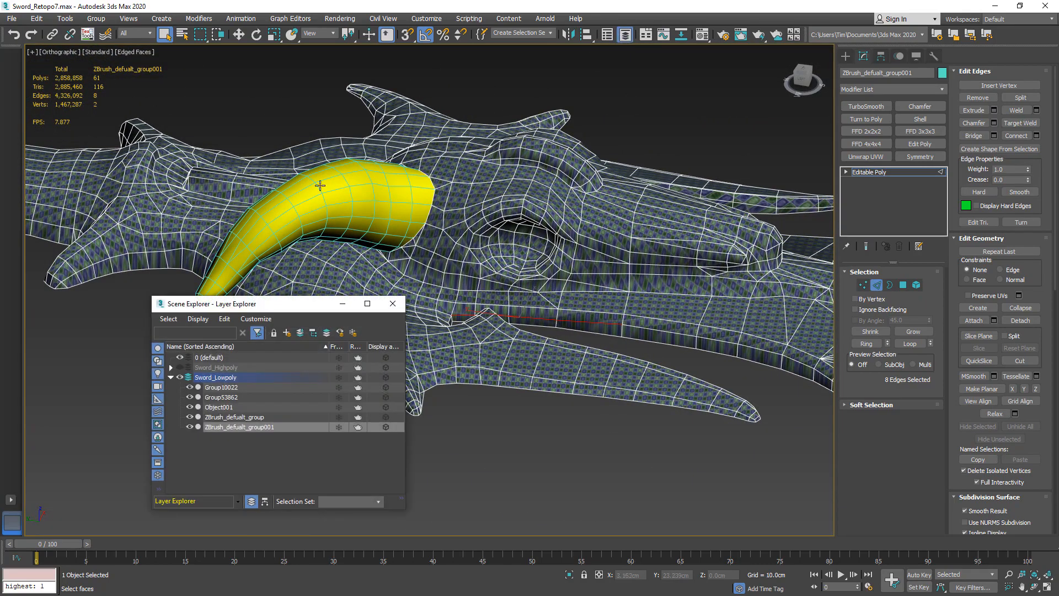
{"action": "left_click", "coordinate": [179, 367]}
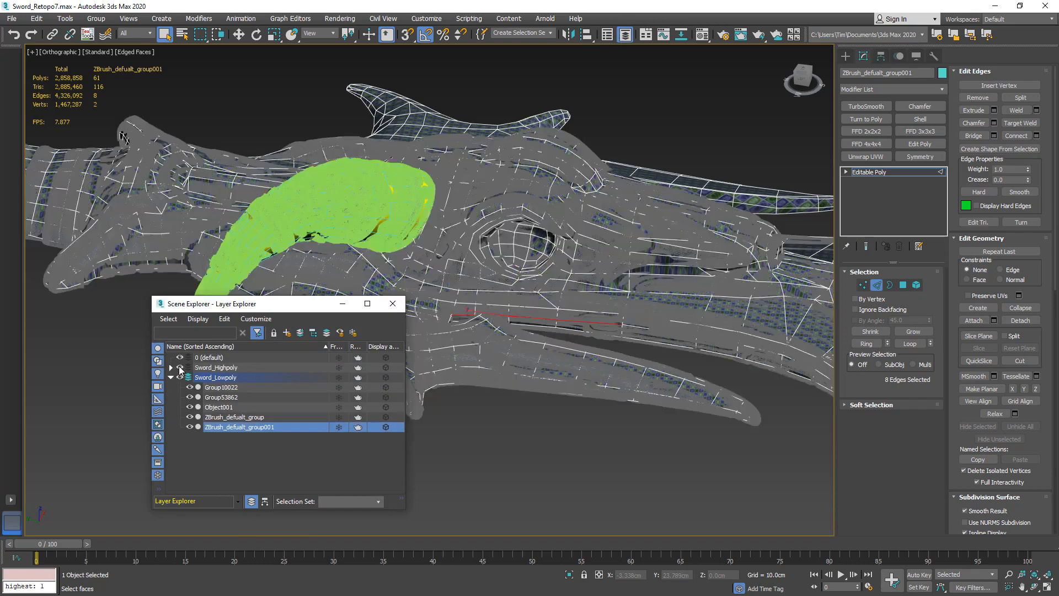
{"action": "middle_click_drag", "start_coordinate": [521, 322], "coordinate": [476, 300], "text": "alt"}
{"action": "scroll", "coordinate": [476, 300], "scroll_direction": "up", "scroll_amount": 2}
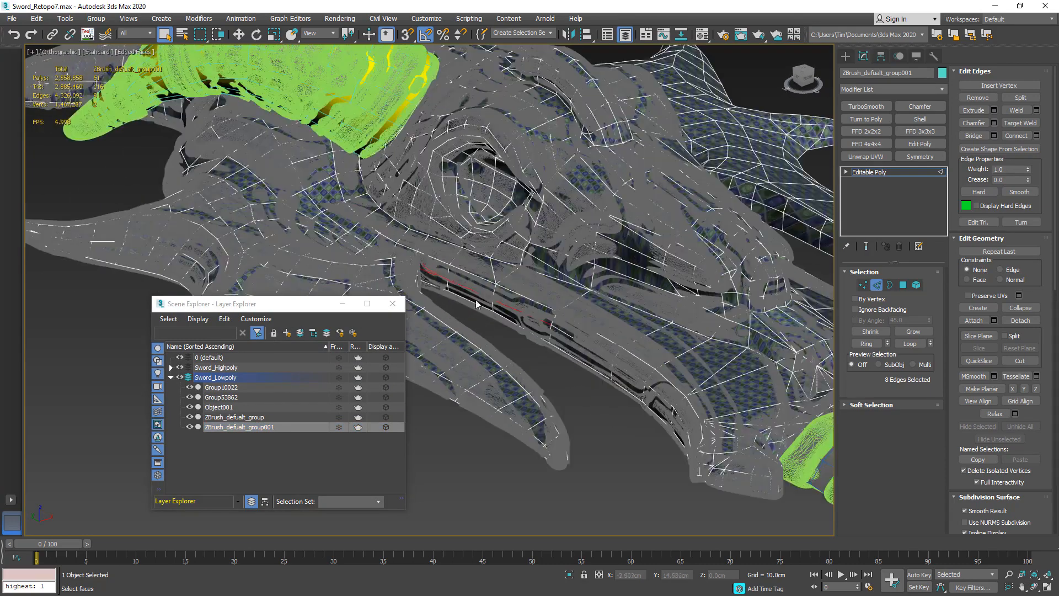
{"action": "middle_click_drag", "start_coordinate": [434, 268], "coordinate": [499, 266]}
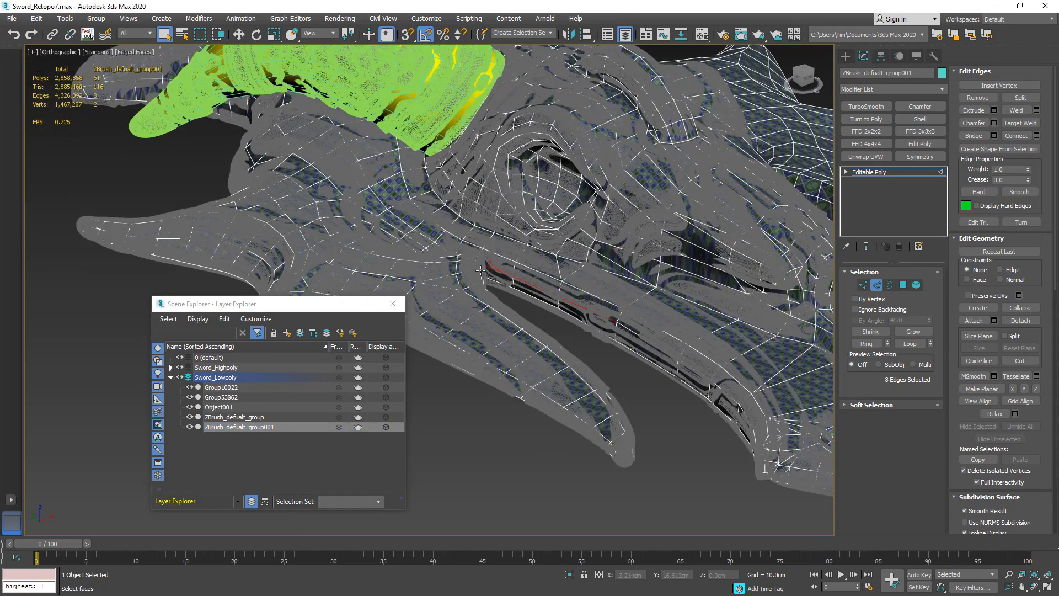
{"action": "scroll", "coordinate": [541, 288], "scroll_direction": "up", "scroll_amount": 2}
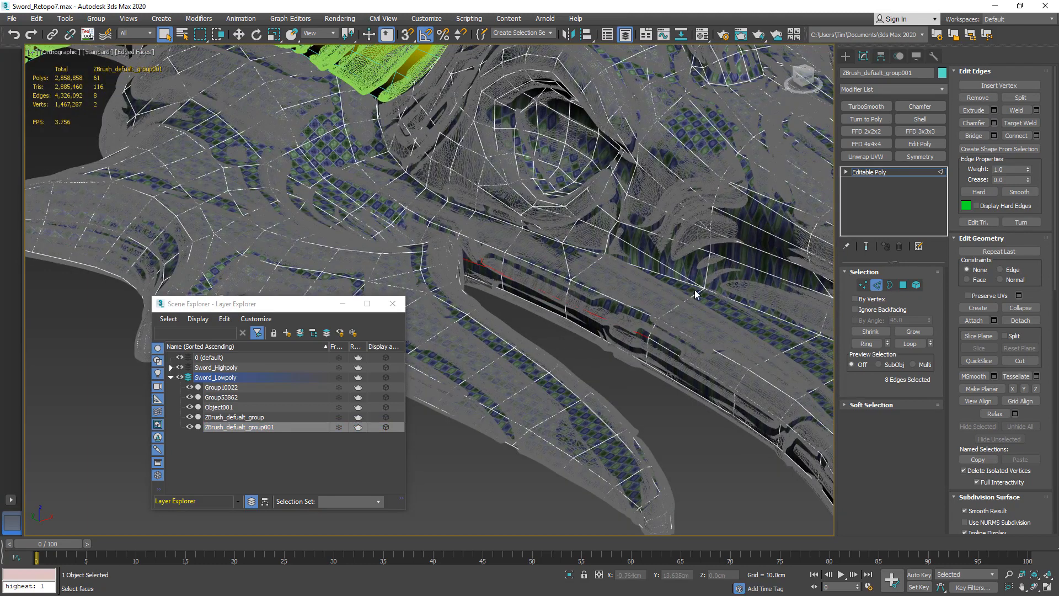
Make the selected jaw border edges planar along Z and inspect them against the high-poly mesh.
{"action": "left_click", "coordinate": [1036, 389]}
{"action": "middle_click_drag", "start_coordinate": [592, 301], "coordinate": [640, 295], "text": "alt"}
{"action": "scroll", "coordinate": [490, 317], "scroll_direction": "up", "scroll_amount": 4}
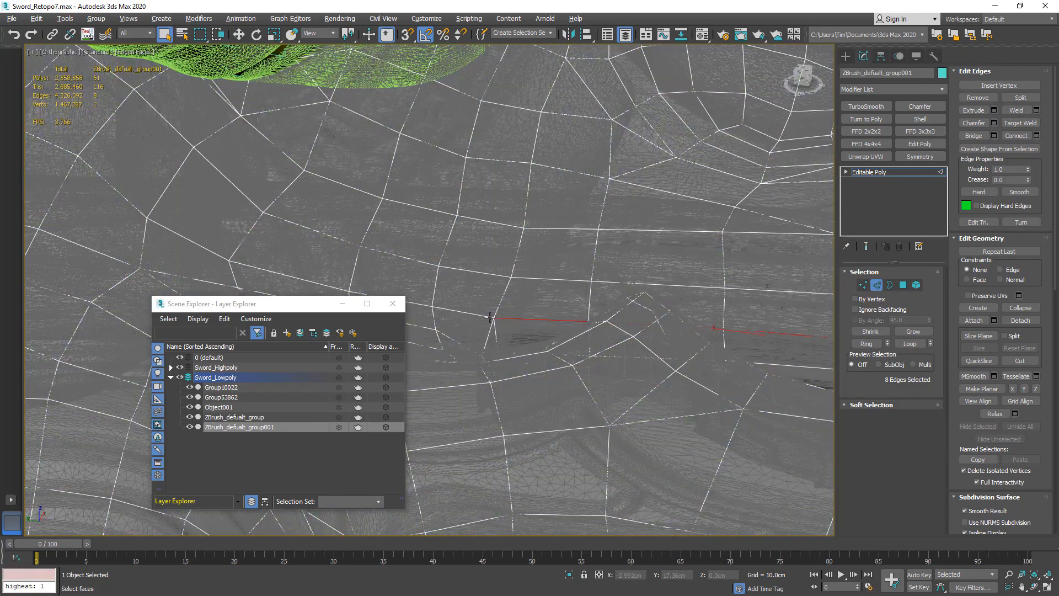
Raise the eight selected jaw border edges by 0.067 cm along Z toward the high-poly surface.
{"action": "scroll", "coordinate": [489, 317], "scroll_direction": "down", "scroll_amount": 2}
{"action": "middle_click_drag", "start_coordinate": [596, 302], "coordinate": [544, 285], "text": "alt"}
{"action": "middle_click_drag", "start_coordinate": [648, 281], "coordinate": [667, 267], "text": "alt"}
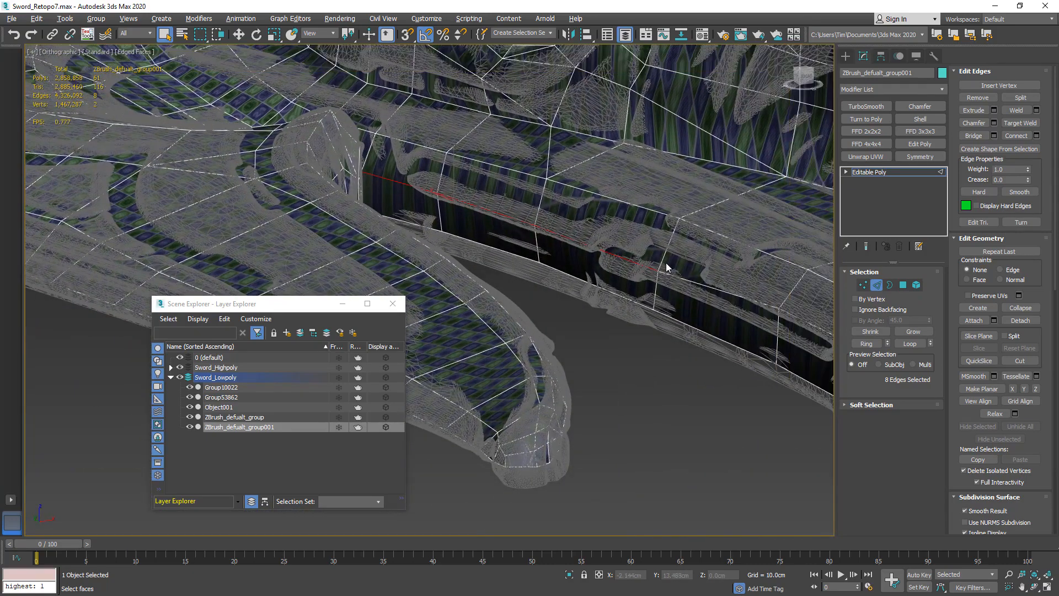
{"action": "left_click", "coordinate": [240, 34]}
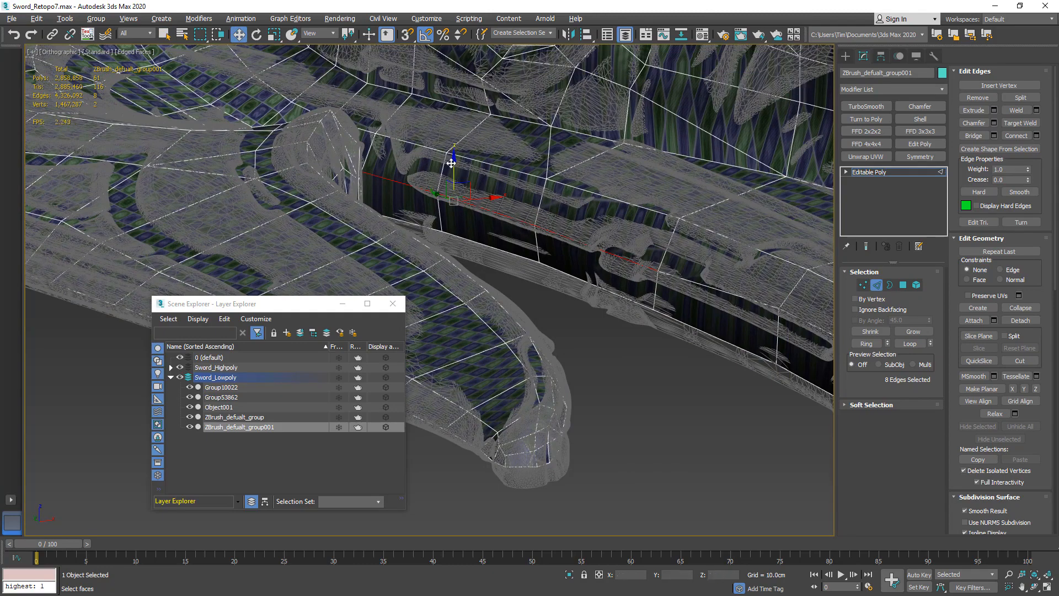
{"action": "left_click_drag", "start_coordinate": [451, 163], "coordinate": [449, 156]}
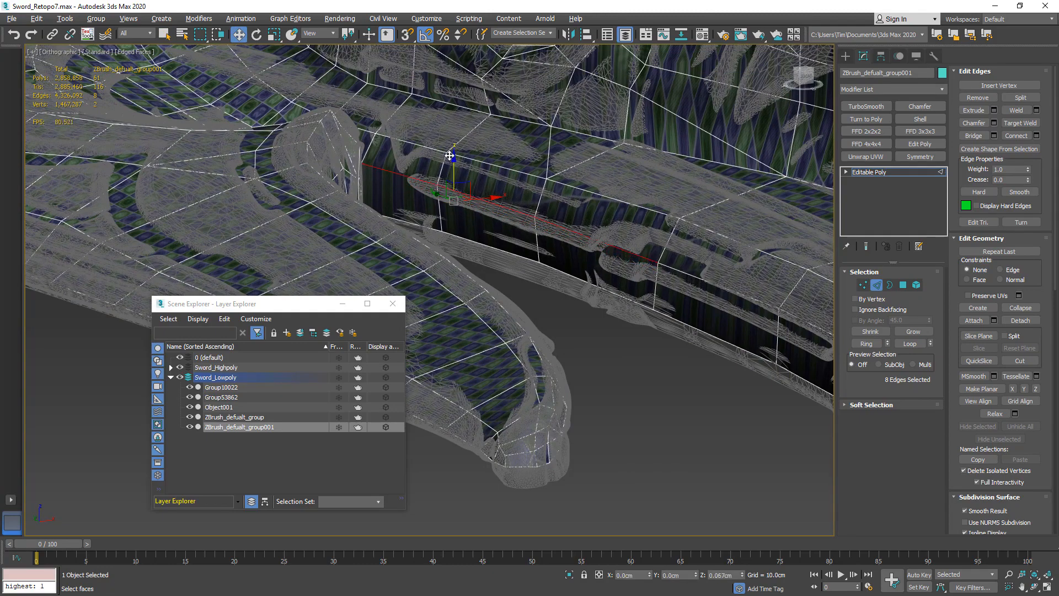
{"action": "middle_click_drag", "start_coordinate": [449, 155], "coordinate": [519, 179], "text": "alt"}
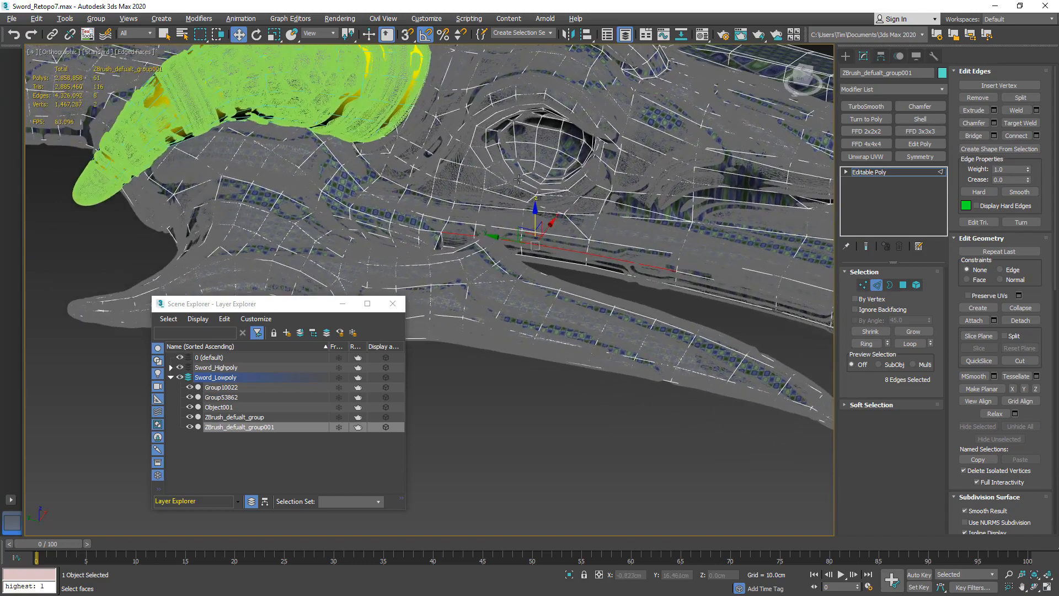
Hide the Sword_Highpoly layer and apply an Unwrap UVW modifier to the whole low-poly head, with all UV shells in view.
{"action": "left_click", "coordinate": [181, 367]}
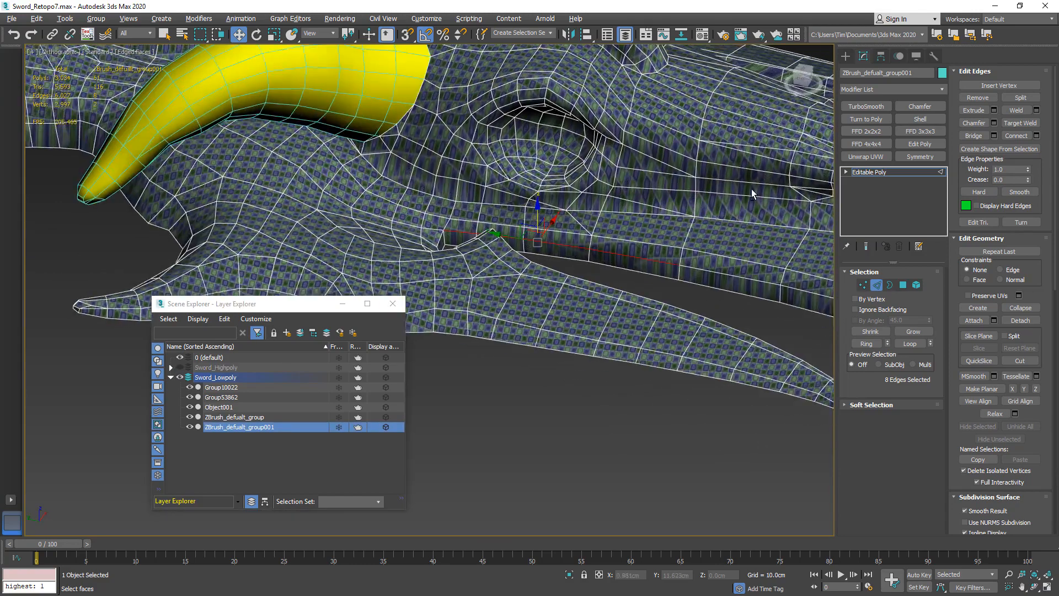
{"action": "key", "text": "2"}
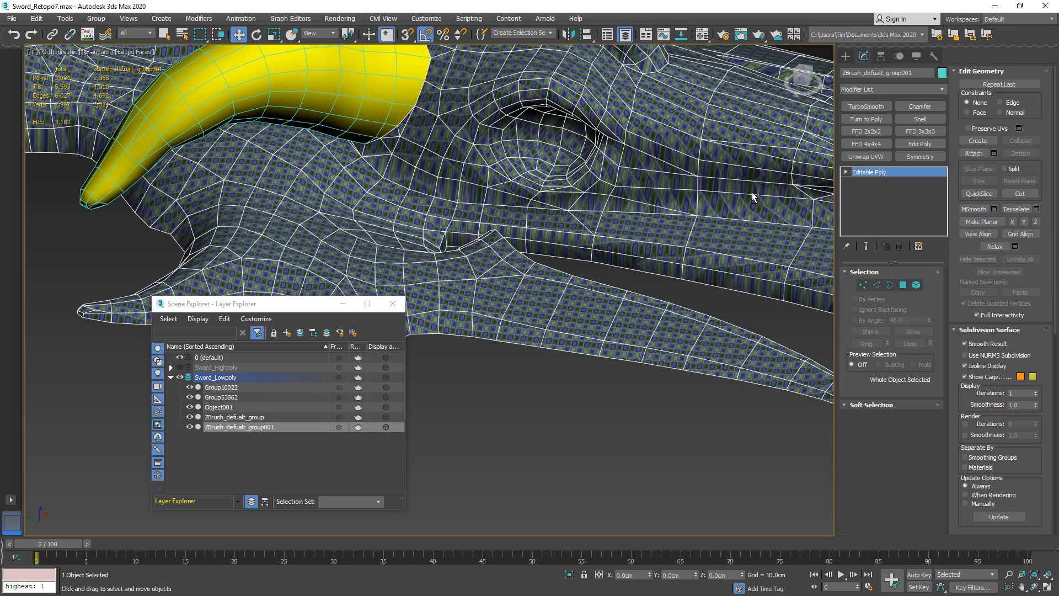
{"action": "left_click", "coordinate": [865, 157]}
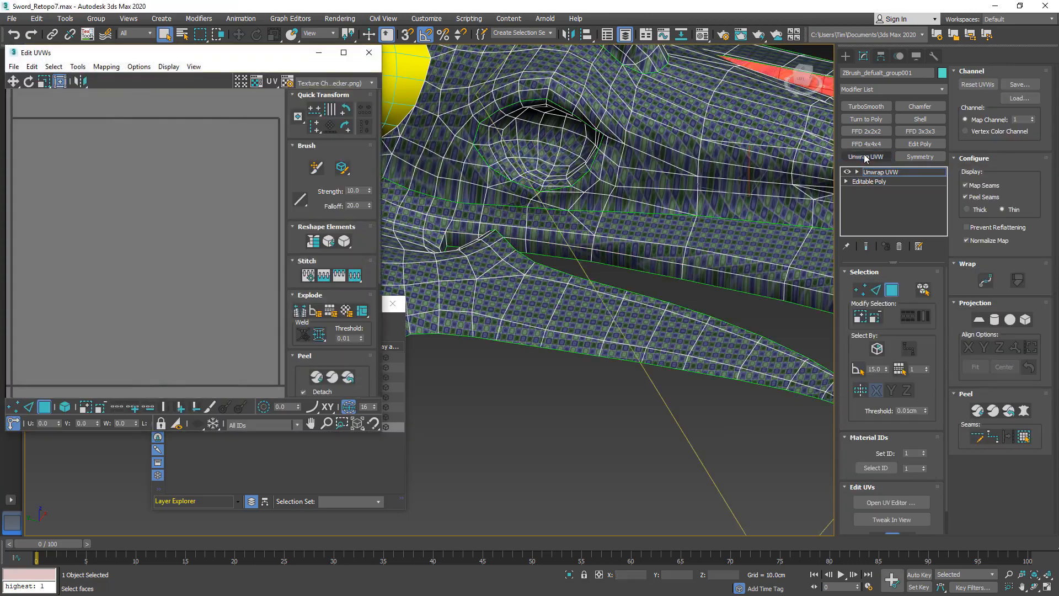
{"action": "scroll", "coordinate": [197, 243], "scroll_direction": "down", "scroll_amount": 5}
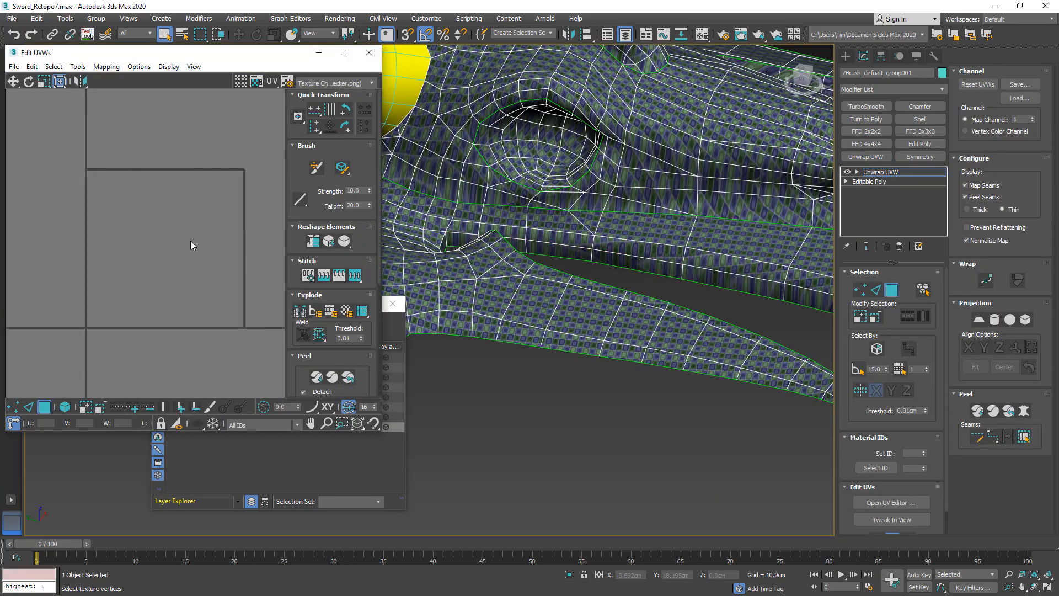
{"action": "middle_click_drag", "start_coordinate": [204, 201], "coordinate": [141, 320]}
{"action": "scroll", "coordinate": [174, 338], "scroll_direction": "down", "scroll_amount": 4}
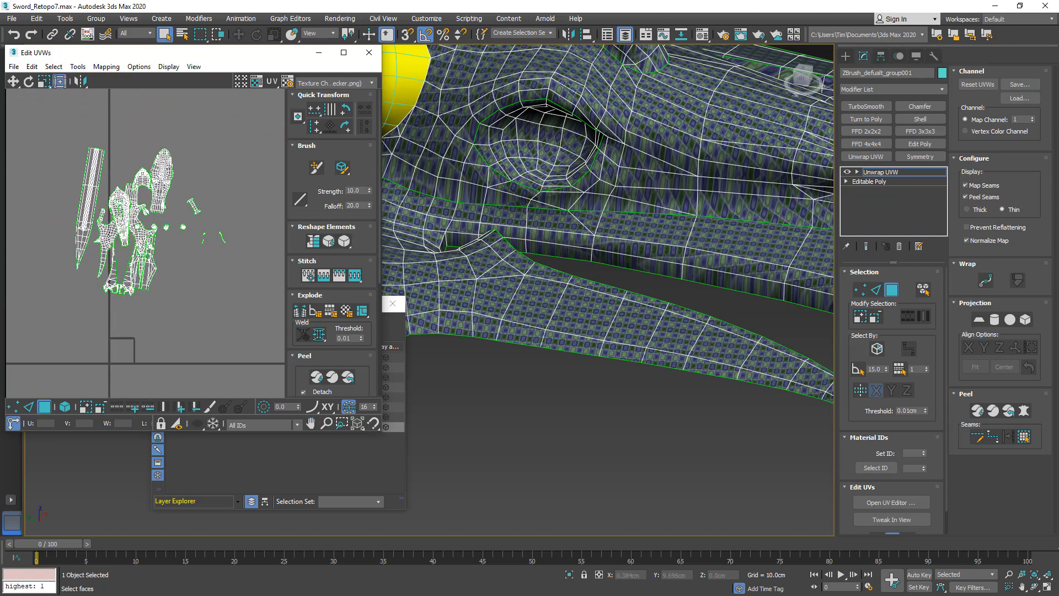
Select the first side-wall faces of the jaw plate's outer border, starting at the gap below the eye.
{"action": "scroll", "coordinate": [640, 377], "scroll_direction": "up", "scroll_amount": 3}
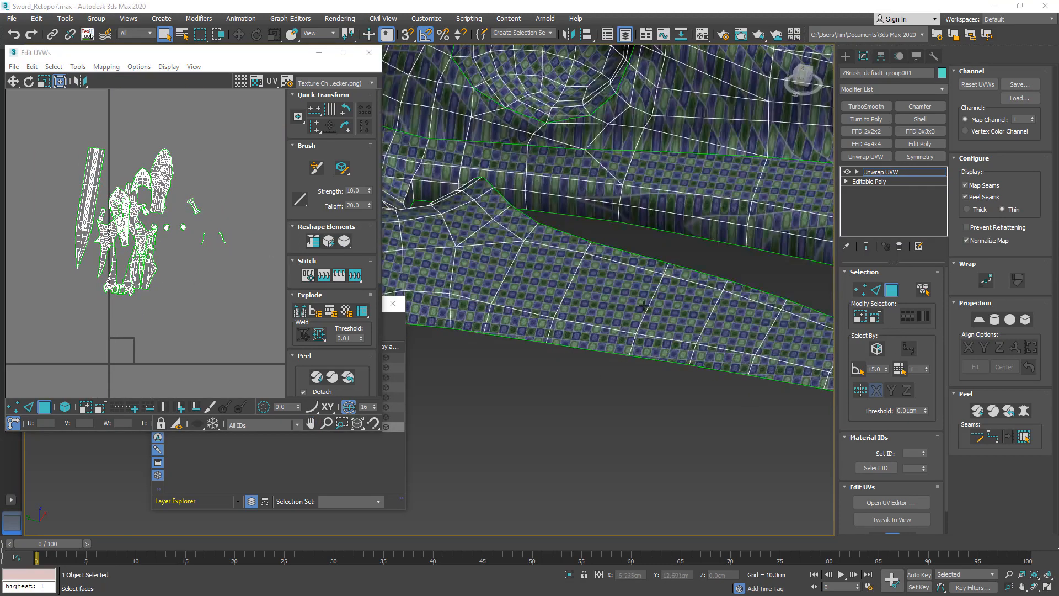
{"action": "middle_click_drag", "start_coordinate": [643, 306], "coordinate": [623, 308], "text": "alt"}
{"action": "middle_click_drag", "start_coordinate": [651, 256], "coordinate": [430, 574]}
{"action": "middle_click_drag", "start_coordinate": [488, 444], "coordinate": [562, 430], "text": "alt"}
{"action": "middle_click_drag", "start_coordinate": [562, 431], "coordinate": [678, 470]}
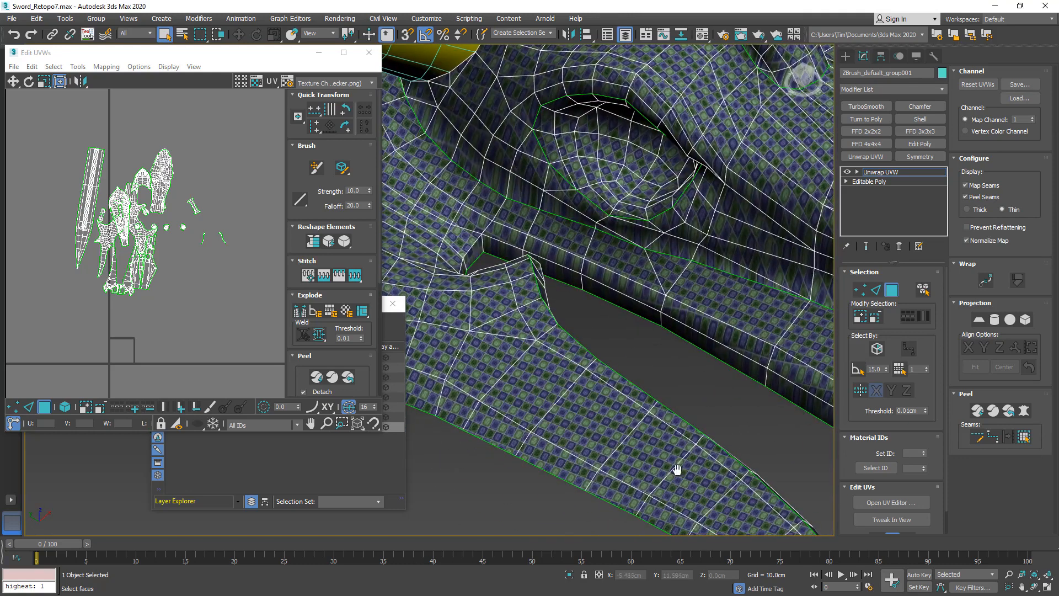
{"action": "left_click", "coordinate": [502, 248]}
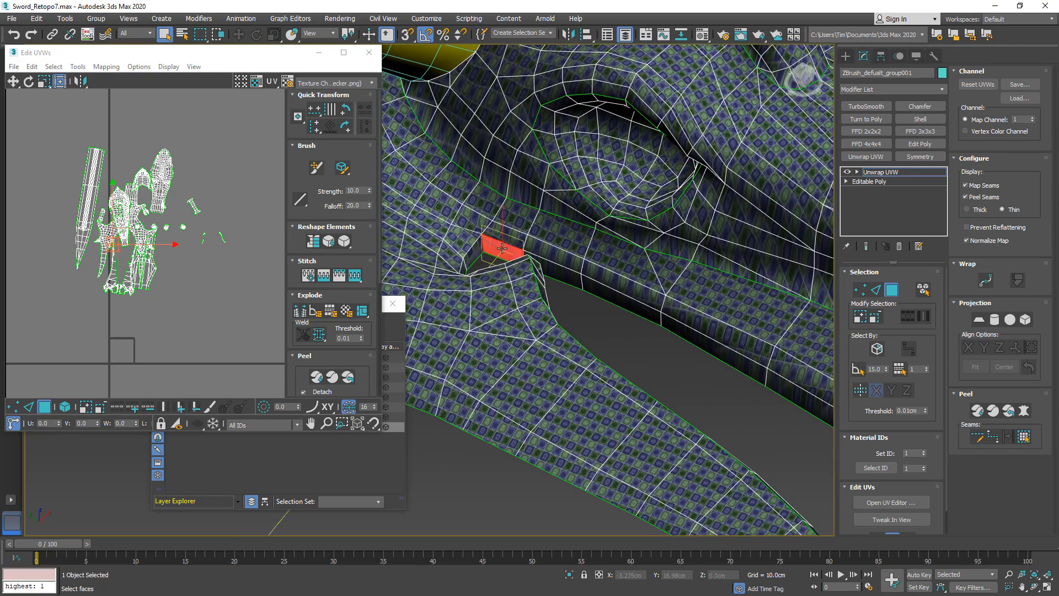
{"action": "left_click", "coordinate": [507, 235], "text": "ctrl"}
{"action": "left_click", "coordinate": [576, 261], "text": "ctrl"}
{"action": "left_click", "coordinate": [573, 277], "text": "ctrl"}
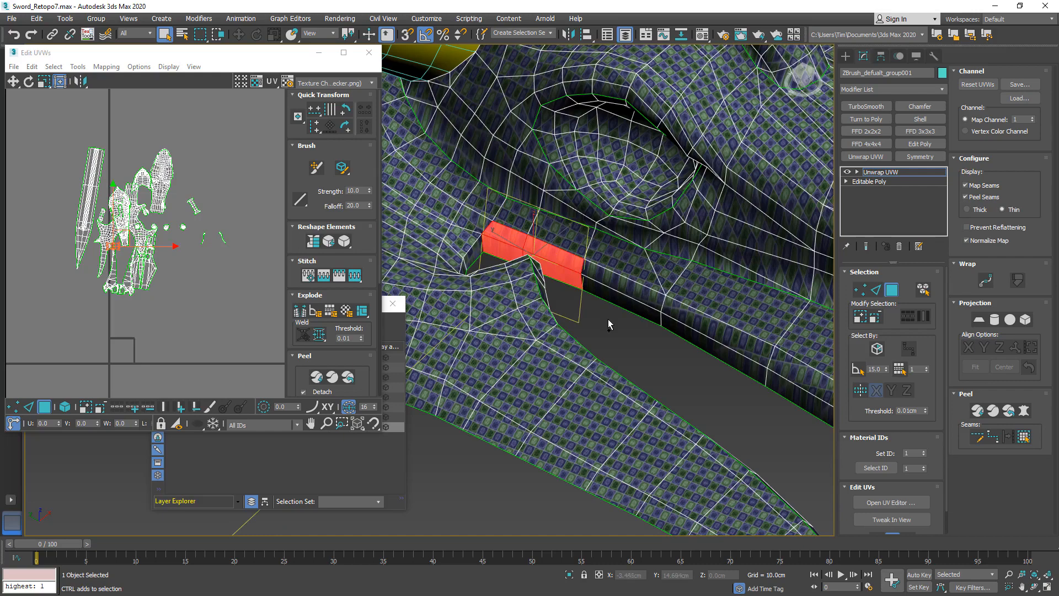
{"action": "left_click", "coordinate": [640, 296], "text": "ctrl"}
Extend the face selection along the jaw plate's curved outer border to just before the notch at its tip.
{"action": "middle_click_drag", "start_coordinate": [774, 363], "coordinate": [622, 411], "text": "alt"}
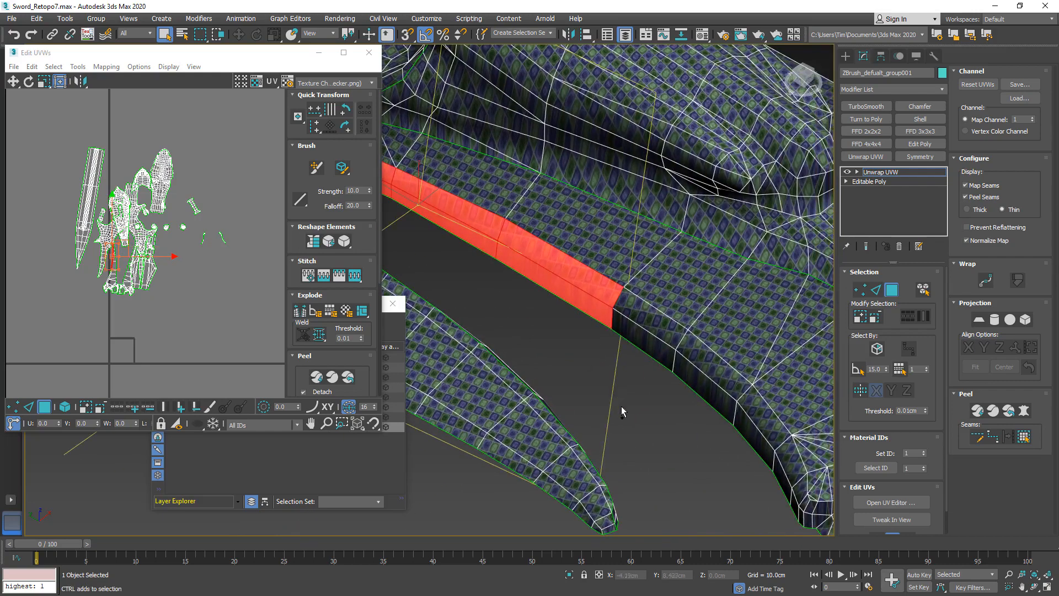
{"action": "left_click_drag", "start_coordinate": [692, 355], "coordinate": [693, 354], "text": "ctrl"}
{"action": "middle_click_drag", "start_coordinate": [741, 485], "coordinate": [685, 408]}
{"action": "left_click_drag", "start_coordinate": [684, 406], "coordinate": [729, 364], "text": "ctrl"}
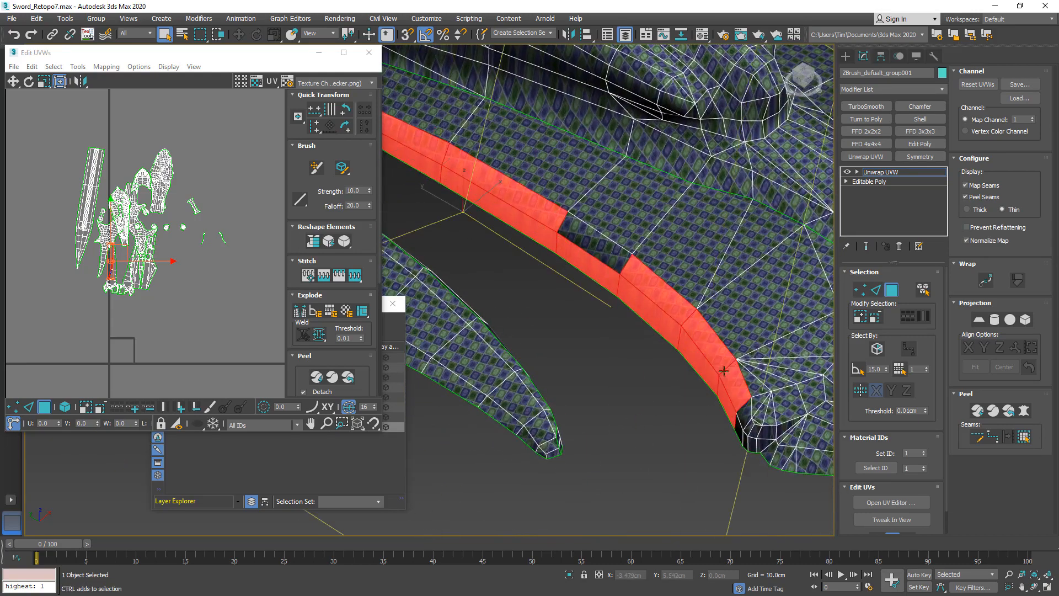
{"action": "left_click_drag", "start_coordinate": [615, 259], "coordinate": [615, 258], "text": "ctrl"}
{"action": "middle_click_drag", "start_coordinate": [650, 399], "coordinate": [565, 327]}
Add the narrow side-wall faces around the notch at the jaw plate's tip to the selection.
{"action": "scroll", "coordinate": [656, 377], "scroll_direction": "up", "scroll_amount": 4}
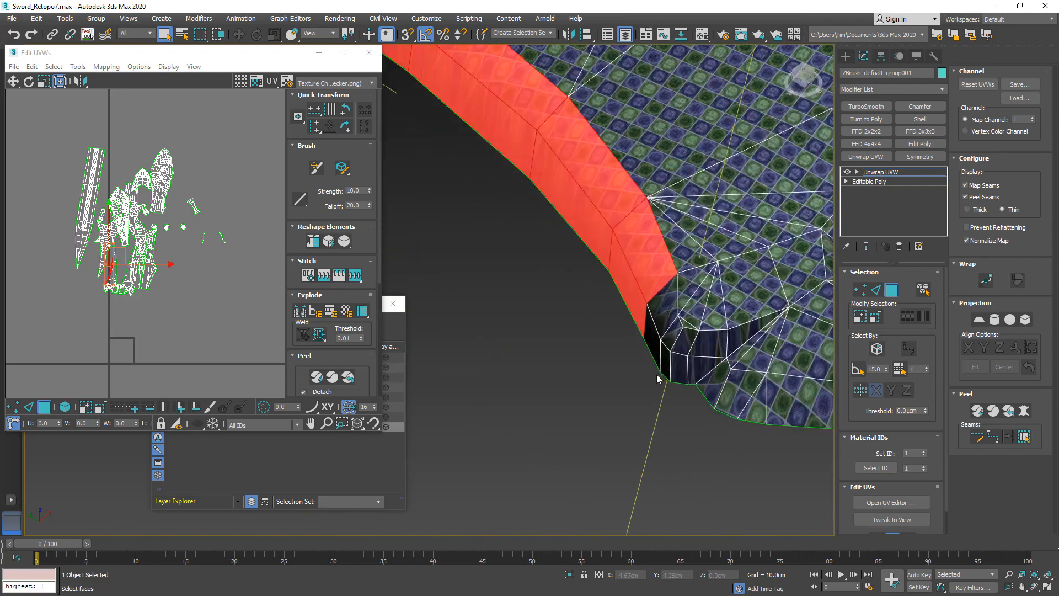
{"action": "left_click_drag", "start_coordinate": [655, 338], "coordinate": [664, 327], "text": "ctrl"}
{"action": "left_click", "coordinate": [679, 367], "text": "ctrl"}
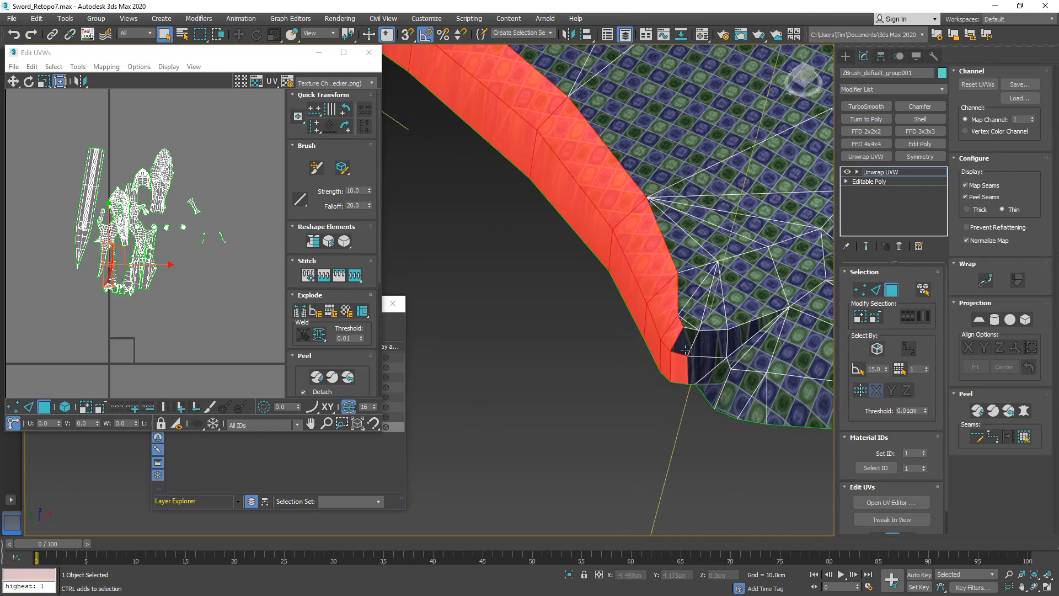
{"action": "left_click", "coordinate": [686, 346], "text": "ctrl"}
{"action": "left_click", "coordinate": [697, 369], "text": "ctrl"}
{"action": "left_click", "coordinate": [708, 344], "text": "ctrl"}
{"action": "left_click", "coordinate": [735, 338], "text": "ctrl"}
{"action": "scroll", "coordinate": [719, 360], "scroll_direction": "down", "scroll_amount": 8}
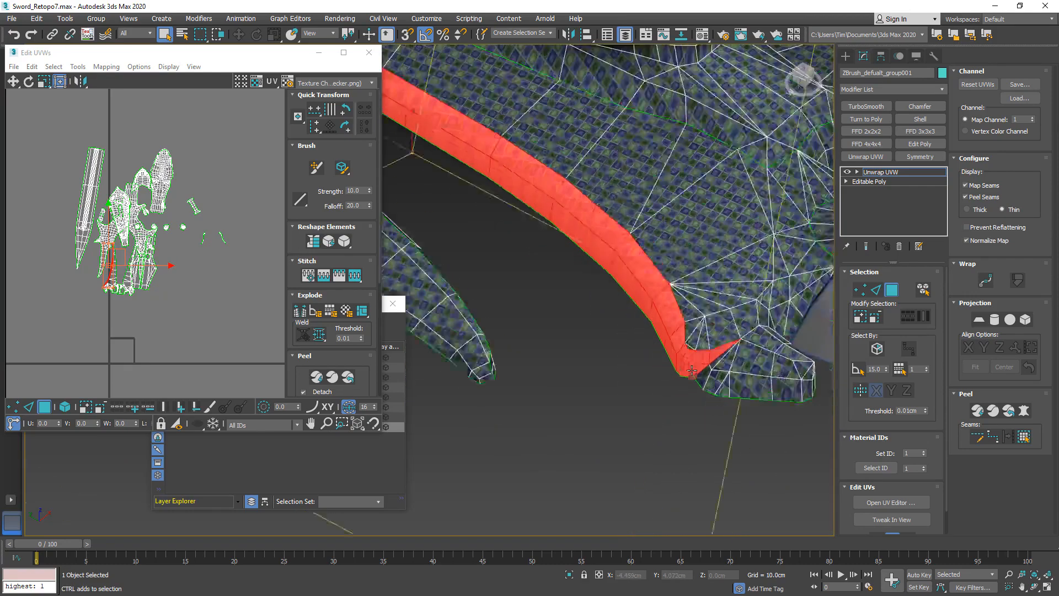
Add the matching notch faces at the jaw plate's tip on the opposite side of the head.
{"action": "middle_click_drag", "start_coordinate": [655, 369], "coordinate": [610, 373], "text": "alt"}
{"action": "scroll", "coordinate": [710, 413], "scroll_direction": "up", "scroll_amount": 6}
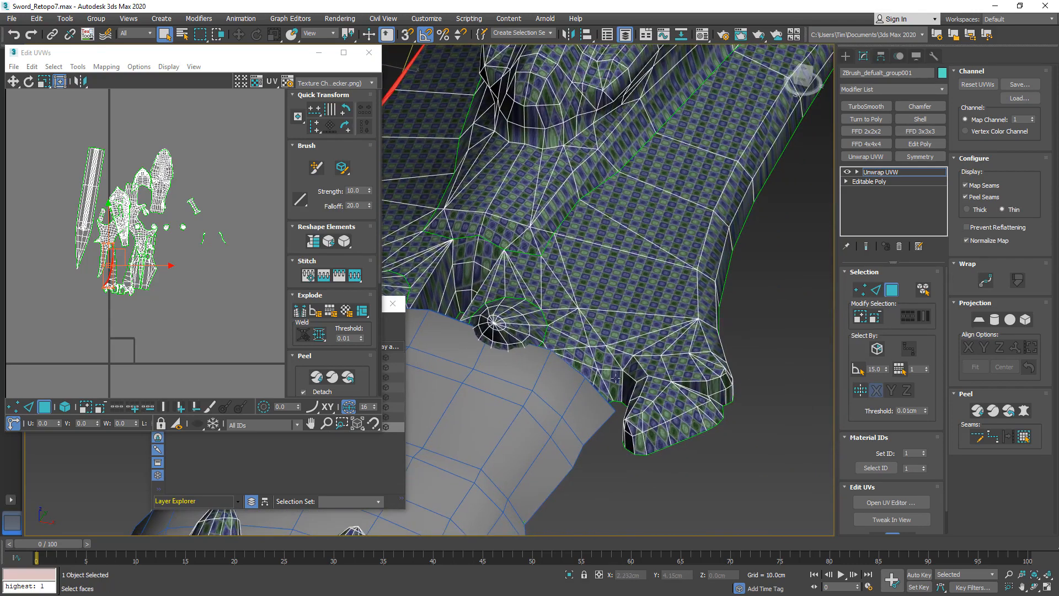
{"action": "scroll", "coordinate": [736, 394], "scroll_direction": "up", "scroll_amount": 3}
{"action": "left_click", "coordinate": [643, 379], "text": "ctrl"}
{"action": "left_click", "coordinate": [694, 377], "text": "ctrl"}
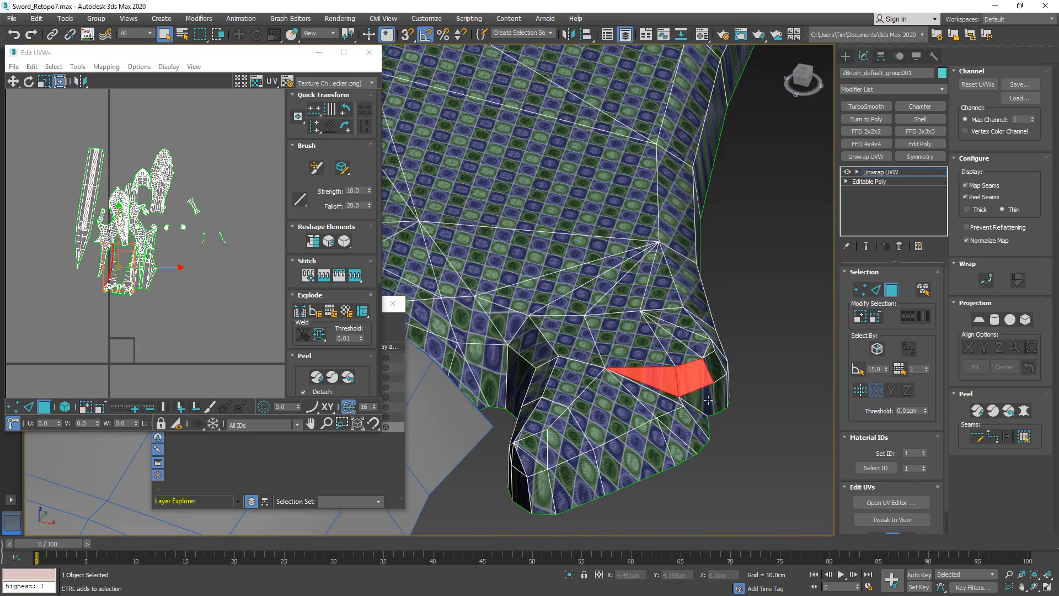
{"action": "left_click", "coordinate": [699, 398], "text": "ctrl"}
{"action": "left_click", "coordinate": [719, 379], "text": "ctrl"}
{"action": "scroll", "coordinate": [496, 389], "scroll_direction": "down", "scroll_amount": 5}
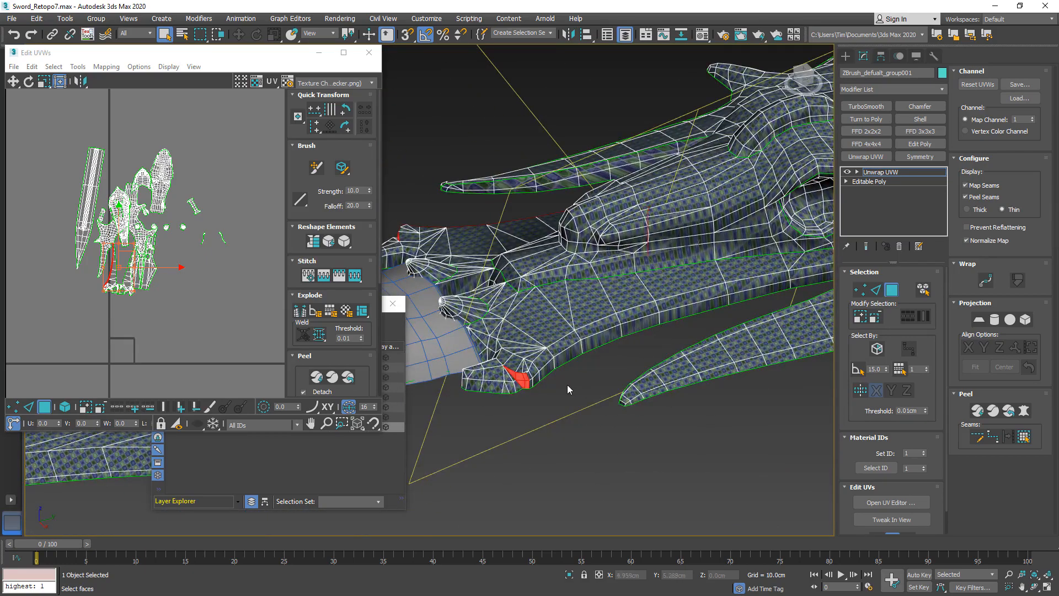
Extend the opposite side's selection from the notch along the curved outer border of the jaw plate.
{"action": "scroll", "coordinate": [567, 385], "scroll_direction": "up", "scroll_amount": 4}
{"action": "left_click_drag", "start_coordinate": [469, 358], "coordinate": [466, 352], "text": "ctrl"}
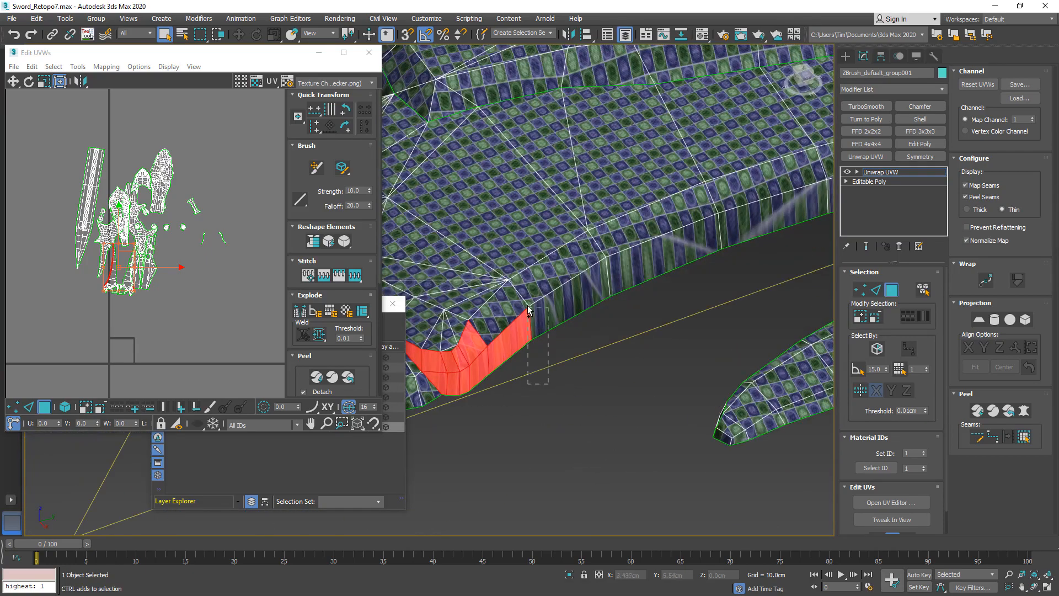
{"action": "left_click_drag", "start_coordinate": [528, 306], "coordinate": [527, 303], "text": "ctrl"}
{"action": "middle_click_drag", "start_coordinate": [762, 253], "coordinate": [655, 380]}
{"action": "left_click_drag", "start_coordinate": [613, 335], "coordinate": [610, 331], "text": "ctrl"}
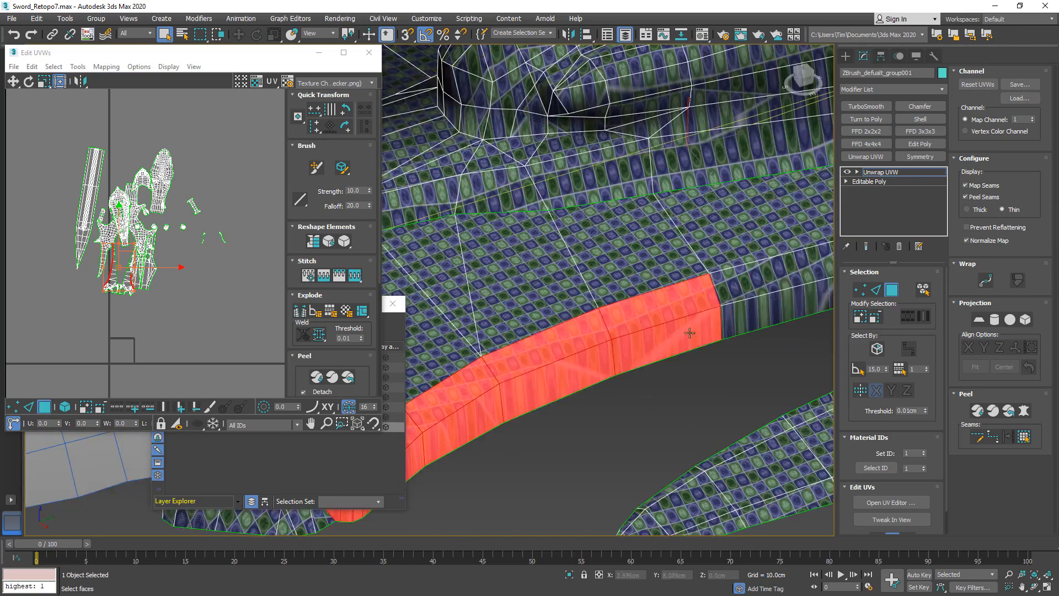
{"action": "middle_click_drag", "start_coordinate": [821, 307], "coordinate": [618, 343]}
{"action": "left_click_drag", "start_coordinate": [706, 315], "coordinate": [701, 284], "text": "ctrl"}
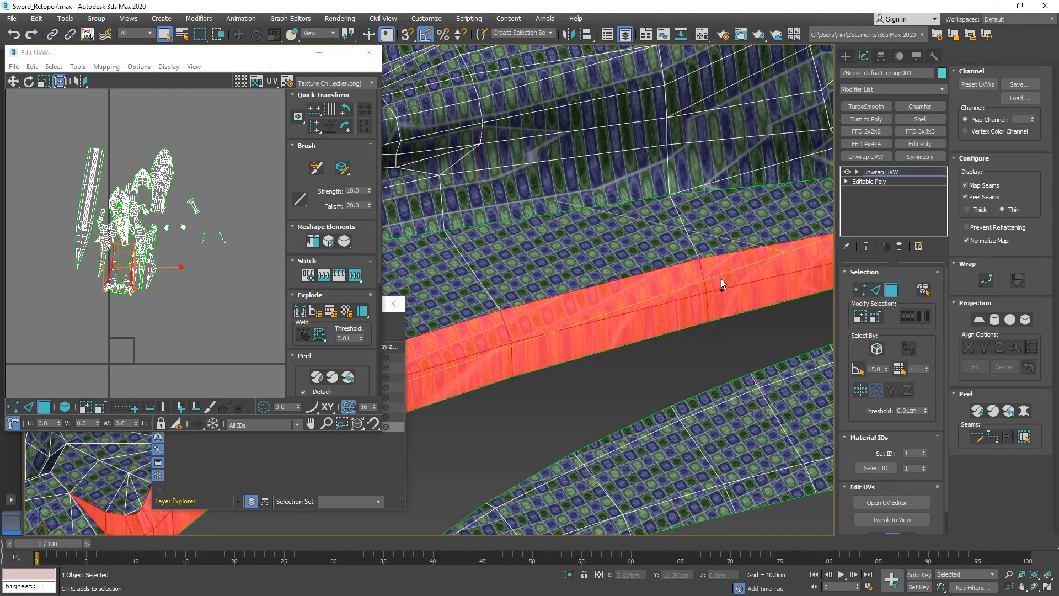
Add the remaining border faces up to the gap below the eye and check both selected strips from above.
{"action": "middle_click_drag", "start_coordinate": [719, 307], "coordinate": [478, 398]}
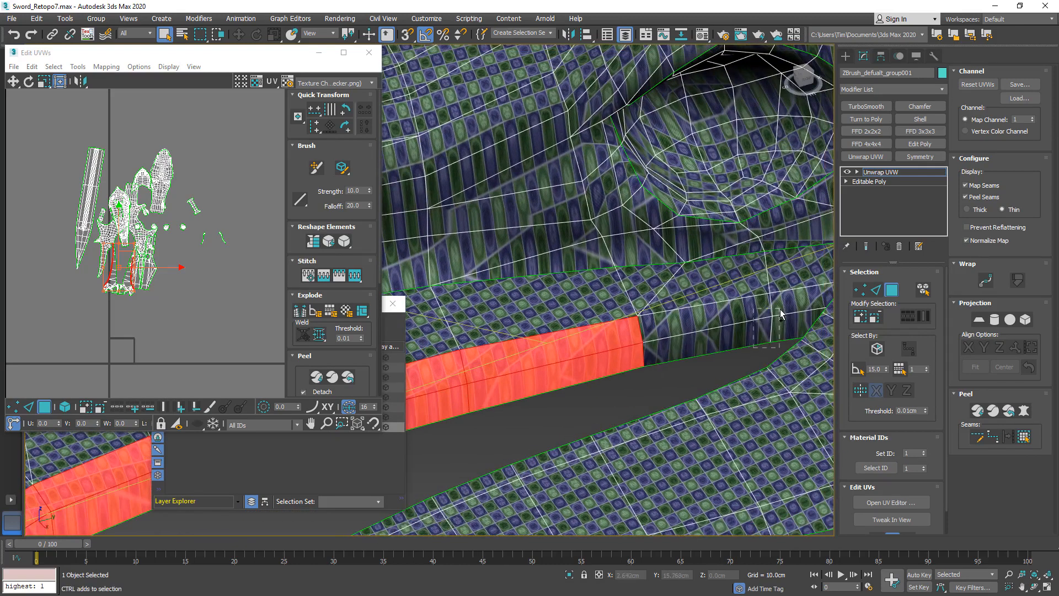
{"action": "left_click_drag", "start_coordinate": [780, 310], "coordinate": [780, 309], "text": "ctrl"}
{"action": "scroll", "coordinate": [742, 358], "scroll_direction": "down", "scroll_amount": 8}
{"action": "middle_click_drag", "start_coordinate": [740, 359], "coordinate": [748, 405], "text": "alt"}
{"action": "scroll", "coordinate": [772, 319], "scroll_direction": "up", "scroll_amount": 4}
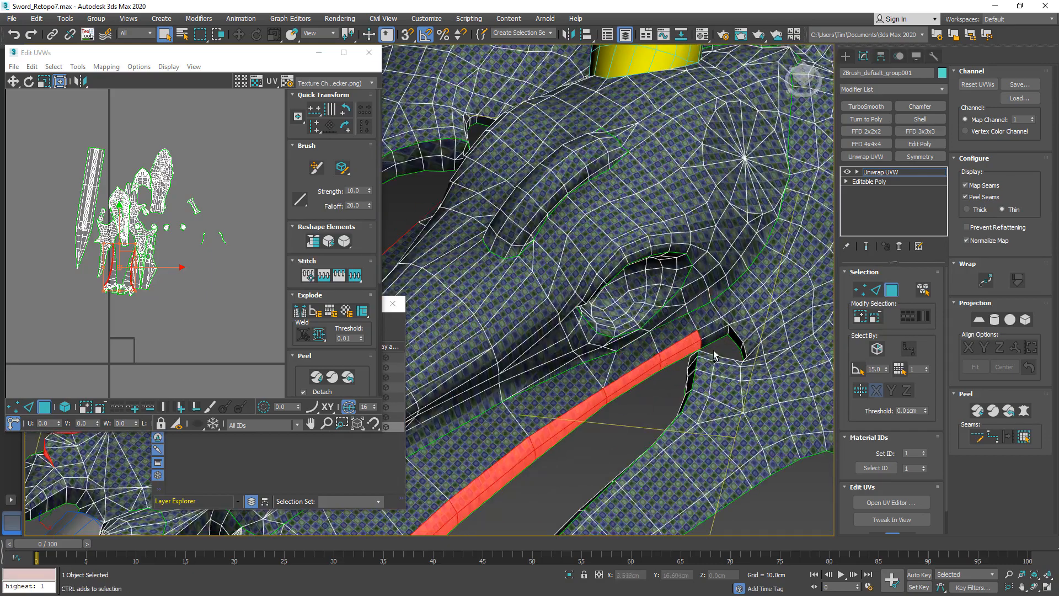
{"action": "left_click_drag", "start_coordinate": [709, 332], "coordinate": [706, 329], "text": "ctrl"}
{"action": "scroll", "coordinate": [651, 339], "scroll_direction": "down", "scroll_amount": 5}
{"action": "middle_click_drag", "start_coordinate": [452, 330], "coordinate": [587, 343], "text": "alt"}
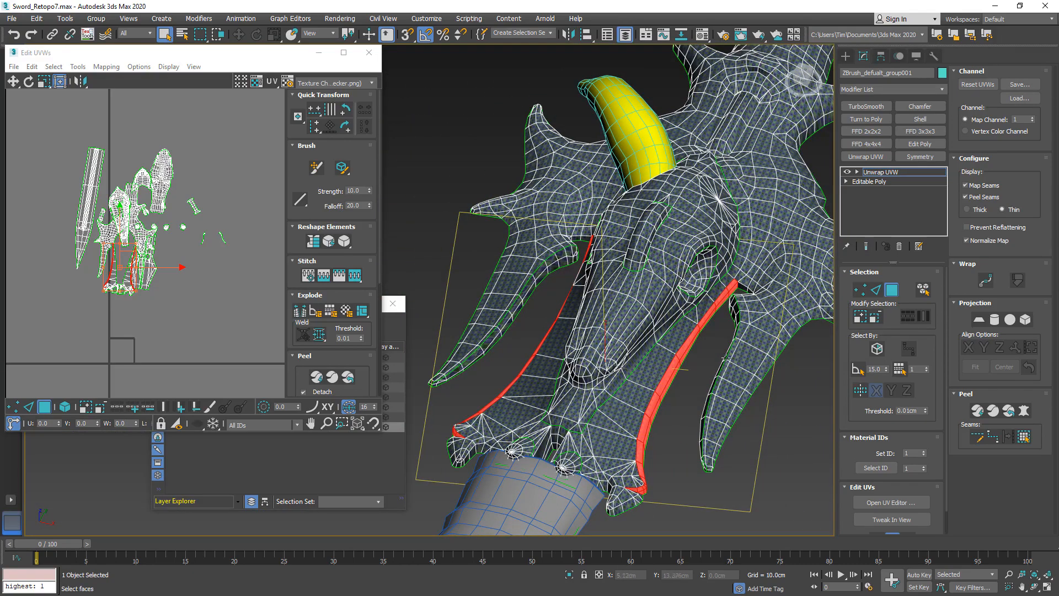
Apply a quick planar map to the selected border strips and move their new UV shells into empty space beside the other shells.
{"action": "scroll", "coordinate": [894, 480], "scroll_direction": "down", "scroll_amount": 2}
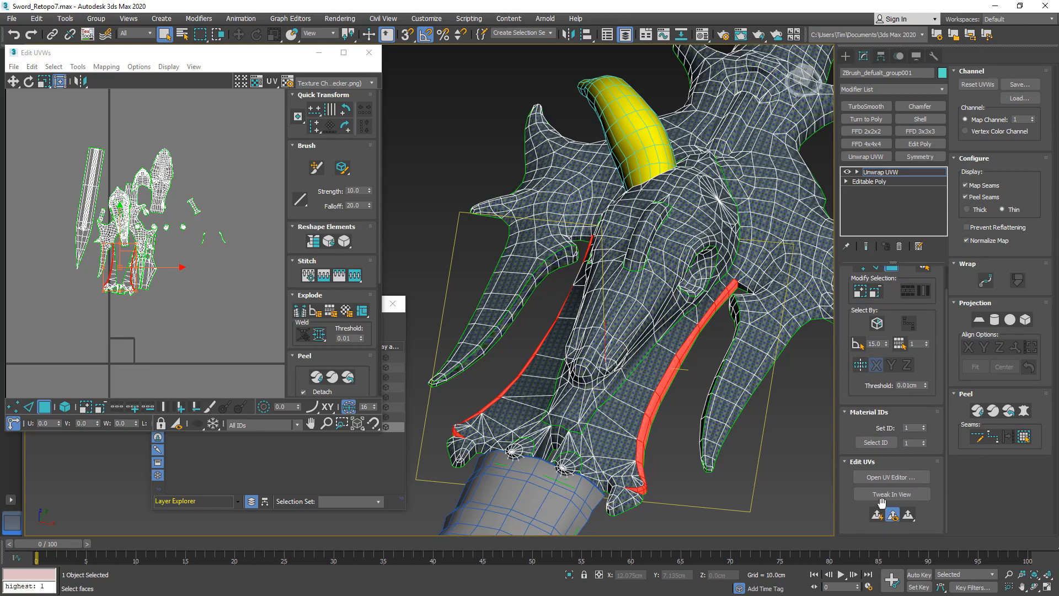
{"action": "left_click", "coordinate": [876, 515]}
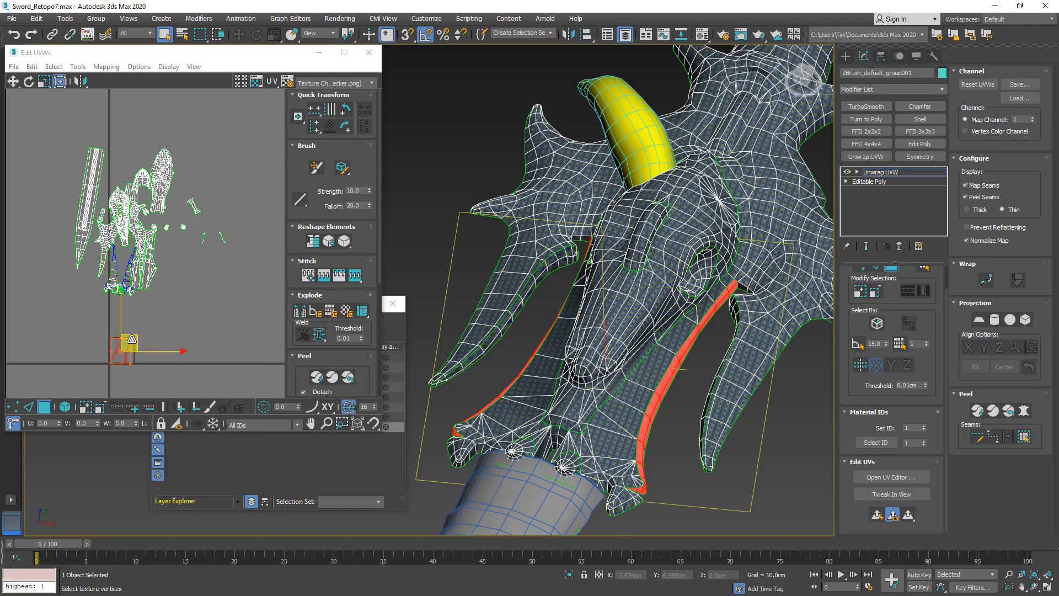
{"action": "left_click_drag", "start_coordinate": [137, 345], "coordinate": [205, 166]}
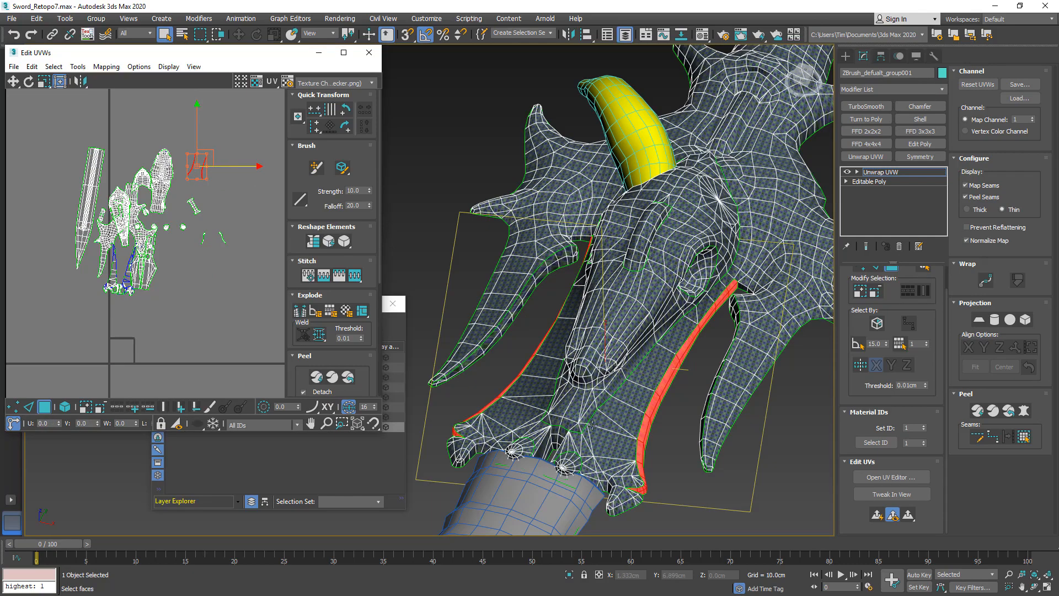
Select the side-wall faces lining the inner end of the gap between the jaw plate and the long horn.
{"action": "middle_click_drag", "start_coordinate": [504, 397], "coordinate": [526, 399], "text": "alt"}
{"action": "scroll", "coordinate": [555, 236], "scroll_direction": "up", "scroll_amount": 5}
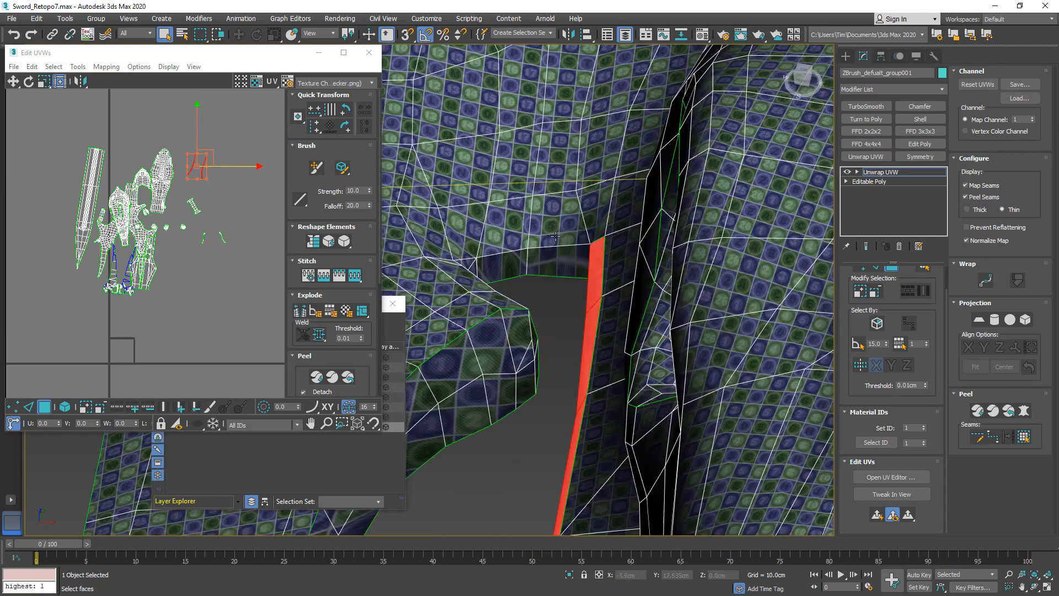
{"action": "left_click", "coordinate": [561, 261]}
{"action": "middle_click_drag", "start_coordinate": [560, 261], "coordinate": [532, 306], "text": "alt"}
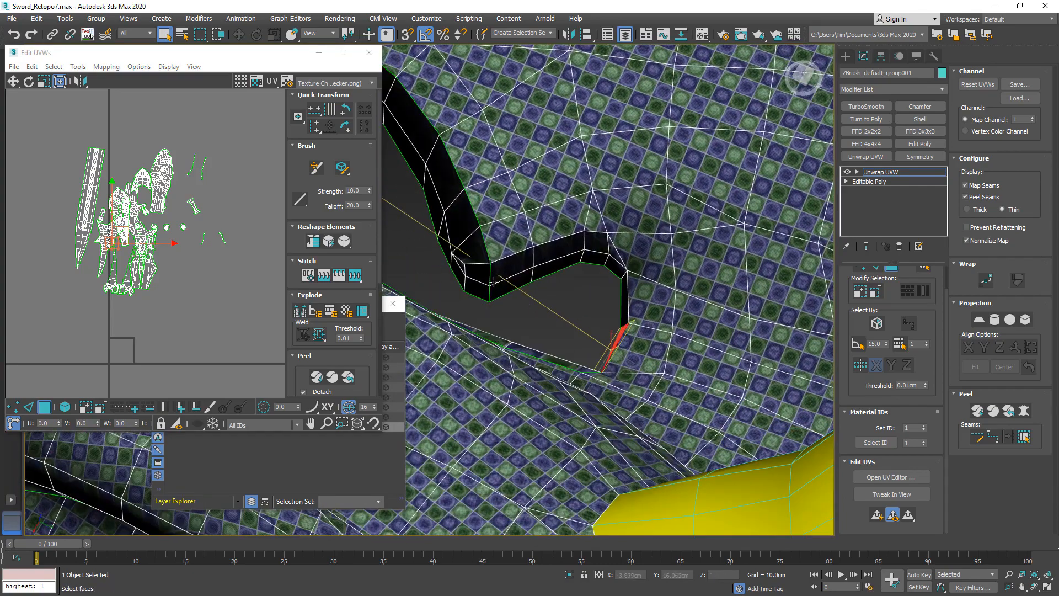
{"action": "left_click", "coordinate": [507, 288], "text": "ctrl"}
{"action": "left_click", "coordinate": [553, 259], "text": "ctrl"}
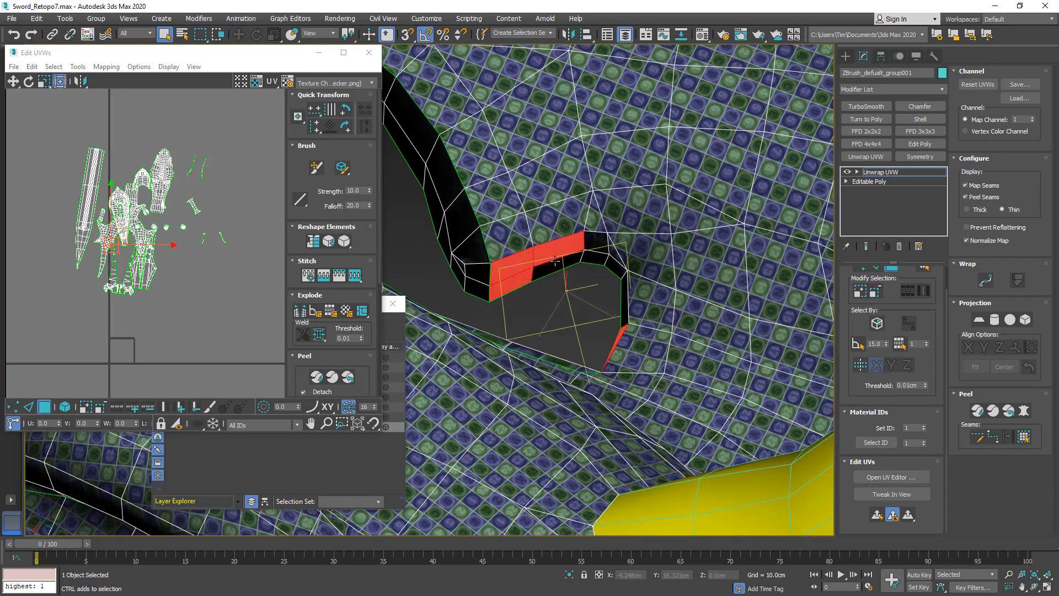
{"action": "middle_click_drag", "start_coordinate": [597, 249], "coordinate": [647, 241], "text": "alt"}
{"action": "left_click", "coordinate": [551, 282], "text": "ctrl"}
{"action": "scroll", "coordinate": [554, 282], "scroll_direction": "down", "scroll_amount": 5}
Complete the side-wall selection at the inner end of the jaw-plate gap and add the matching faces in the opposite gap.
{"action": "middle_click_drag", "start_coordinate": [554, 282], "coordinate": [696, 289], "text": "alt"}
{"action": "scroll", "coordinate": [501, 309], "scroll_direction": "down", "scroll_amount": 6}
{"action": "scroll", "coordinate": [694, 284], "scroll_direction": "up", "scroll_amount": 7}
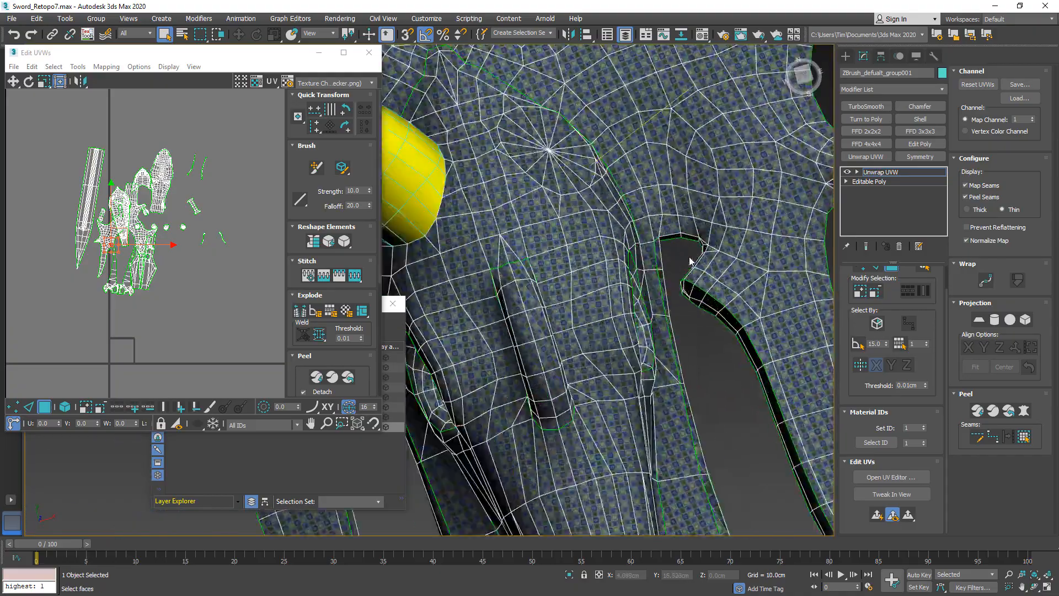
{"action": "middle_click_drag", "start_coordinate": [666, 251], "coordinate": [679, 298], "text": "alt"}
{"action": "left_click", "coordinate": [696, 347], "text": "ctrl"}
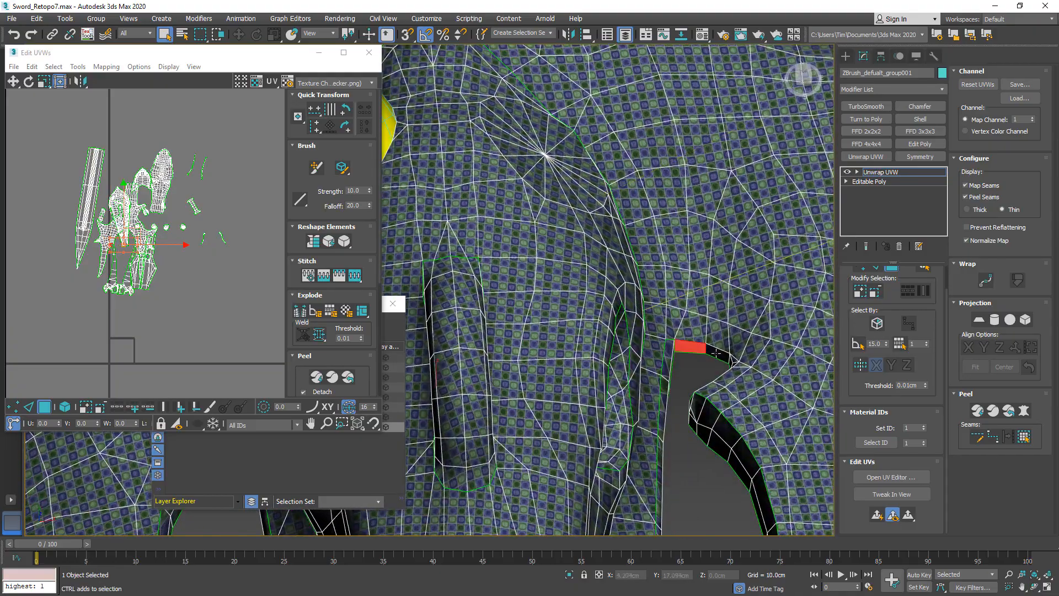
{"action": "middle_click_drag", "start_coordinate": [695, 347], "coordinate": [769, 347], "text": "alt"}
{"action": "middle_click_drag", "start_coordinate": [549, 175], "coordinate": [587, 236], "text": "alt"}
{"action": "scroll", "coordinate": [604, 184], "scroll_direction": "up", "scroll_amount": 5}
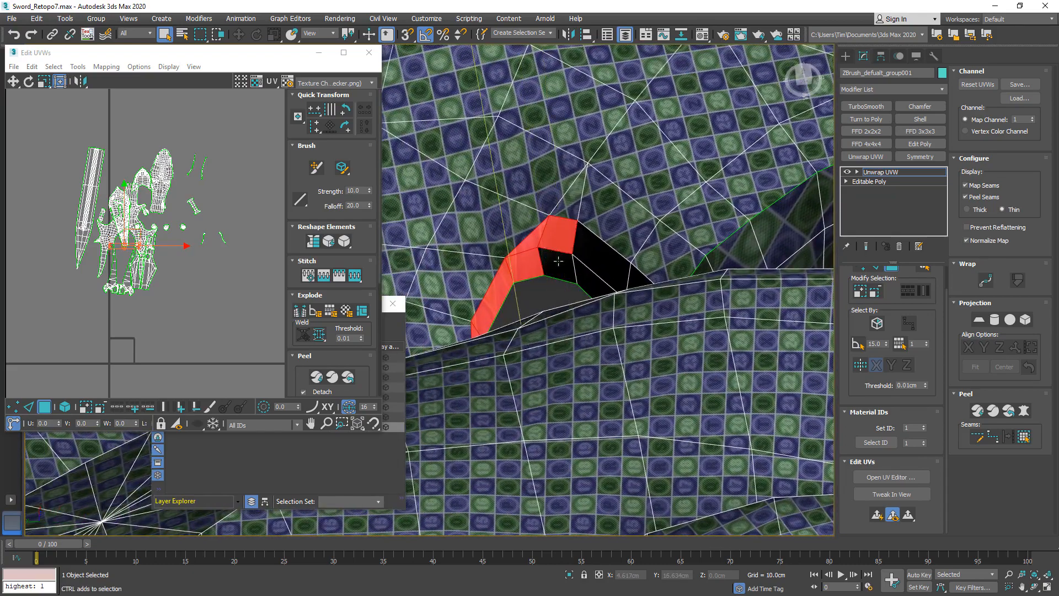
{"action": "scroll", "coordinate": [592, 259], "scroll_direction": "down", "scroll_amount": 4}
{"action": "middle_click_drag", "start_coordinate": [592, 258], "coordinate": [517, 243], "text": "alt"}
{"action": "left_click", "coordinate": [577, 266], "text": "ctrl"}
{"action": "scroll", "coordinate": [577, 265], "scroll_direction": "down", "scroll_amount": 6}
{"action": "middle_click_drag", "start_coordinate": [635, 287], "coordinate": [597, 268], "text": "alt"}
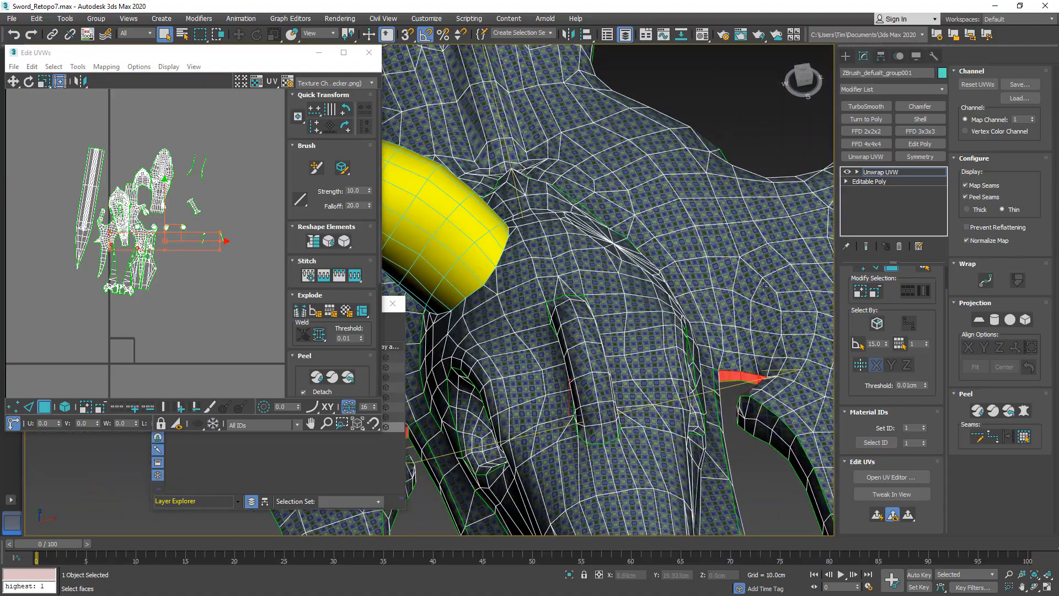
Apply a quick planar map to the selected gap faces, move their shells into empty UV space and save the scene as Sword_Retopo8.
{"action": "left_click", "coordinate": [877, 515]}
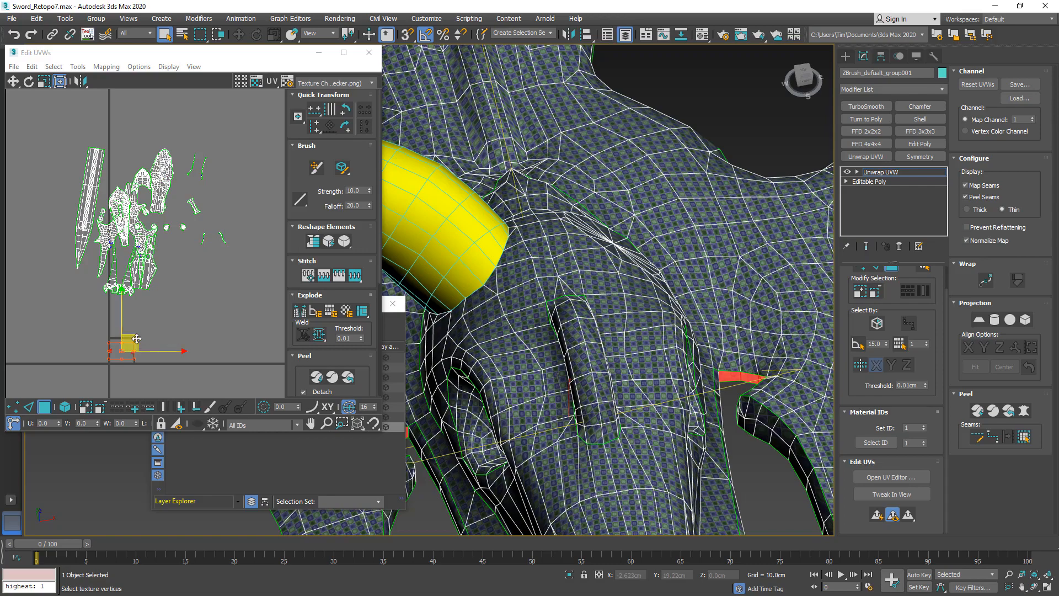
{"action": "left_click_drag", "start_coordinate": [136, 339], "coordinate": [244, 189]}
{"action": "middle_click_drag", "start_coordinate": [616, 348], "coordinate": [768, 273]}
{"action": "scroll", "coordinate": [696, 245], "scroll_direction": "down", "scroll_amount": 5}
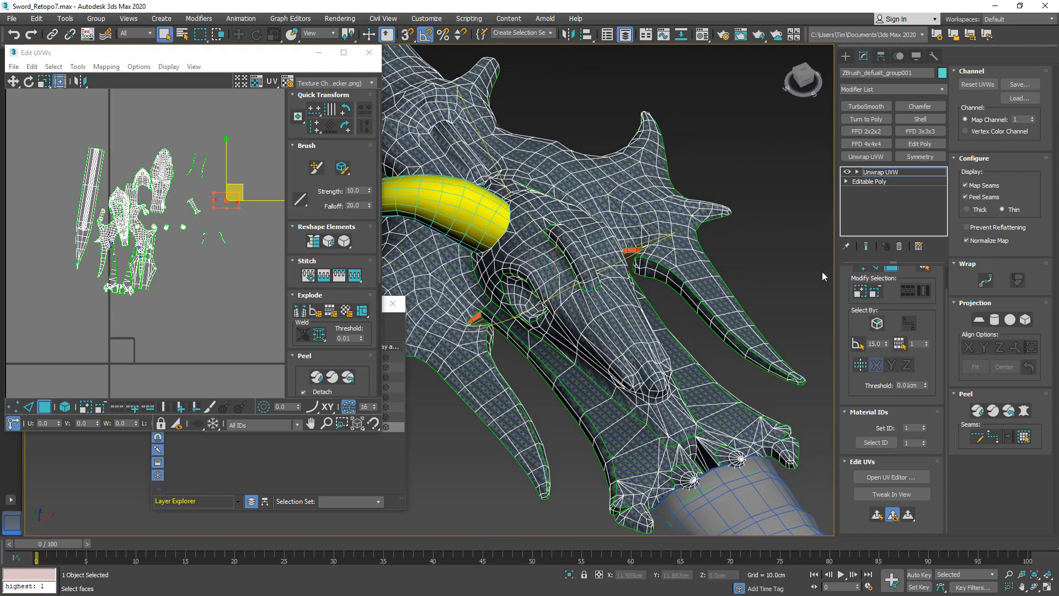
{"action": "key", "text": "ctrl+s"}
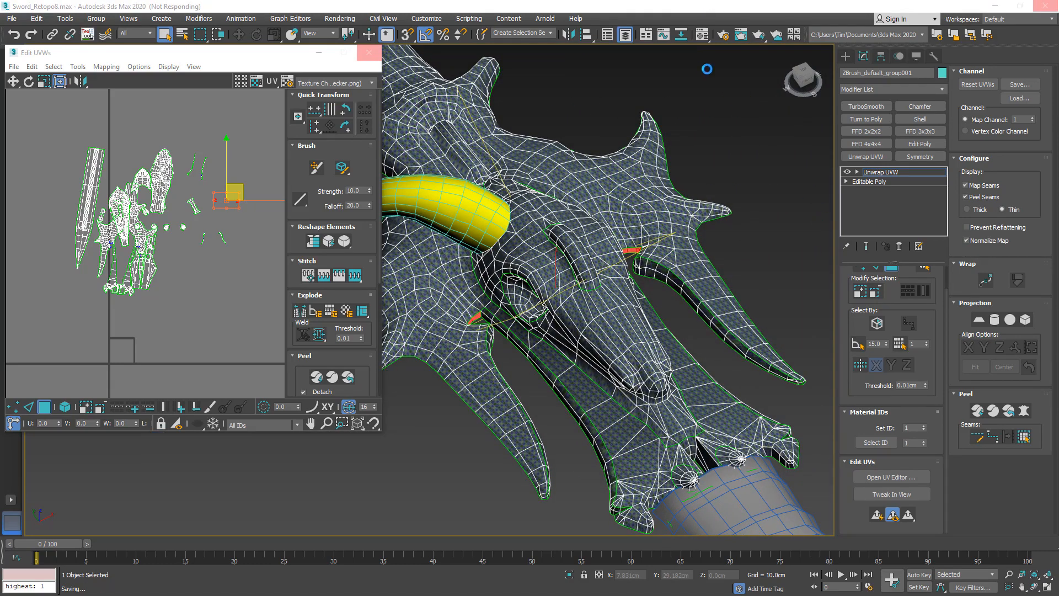
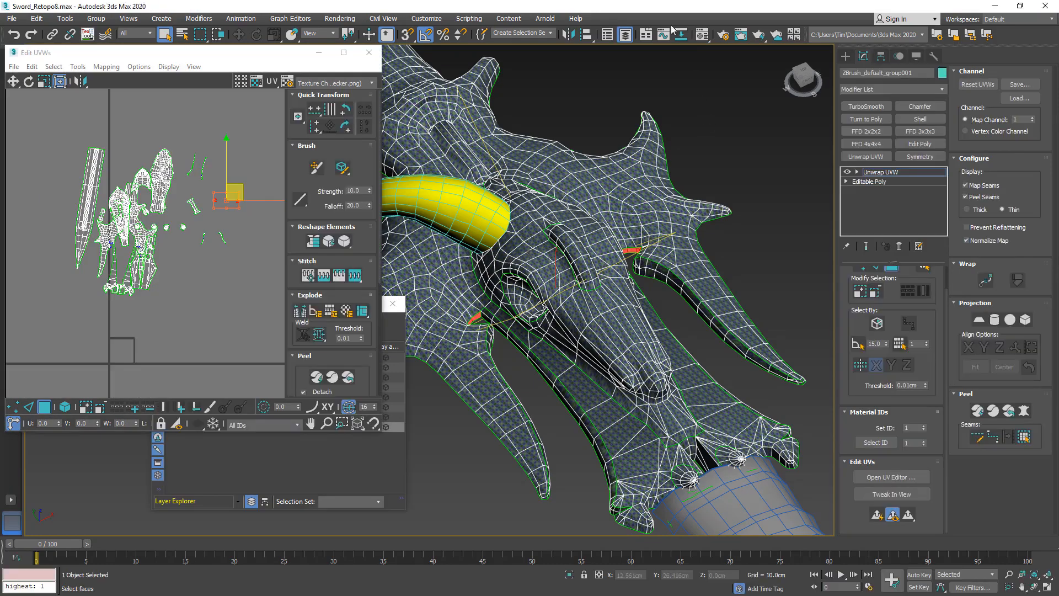
Select one side wall's faces in the sword's long central slot, starting at the guard end.
{"action": "scroll", "coordinate": [658, 401], "scroll_direction": "down", "scroll_amount": 10}
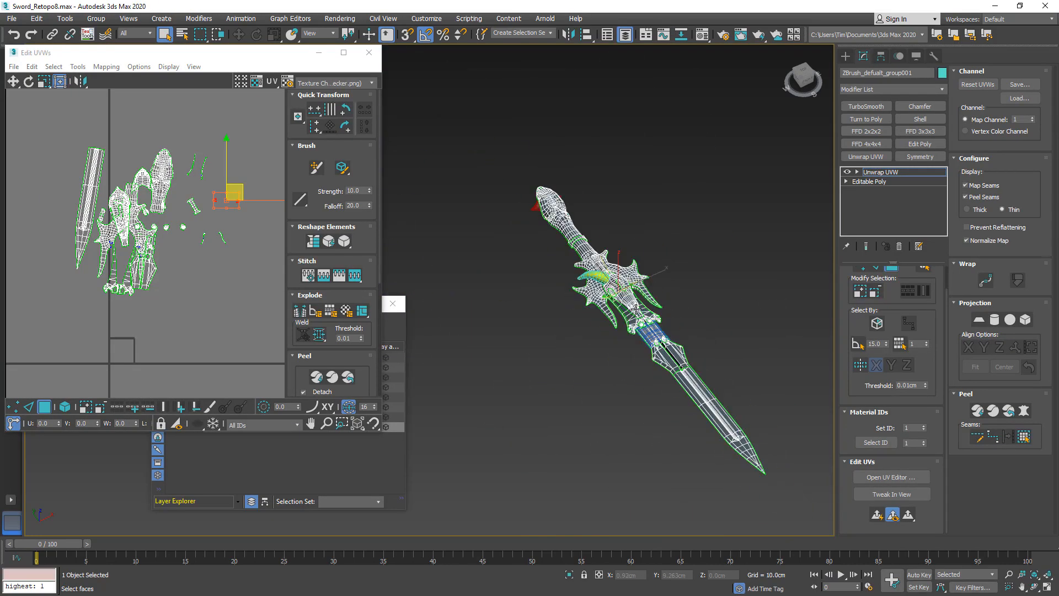
{"action": "key", "text": "z"}
{"action": "middle_click_drag", "start_coordinate": [587, 442], "coordinate": [697, 293]}
{"action": "scroll", "coordinate": [679, 178], "scroll_direction": "up", "scroll_amount": 4}
{"action": "scroll", "coordinate": [679, 177], "scroll_direction": "up", "scroll_amount": 2}
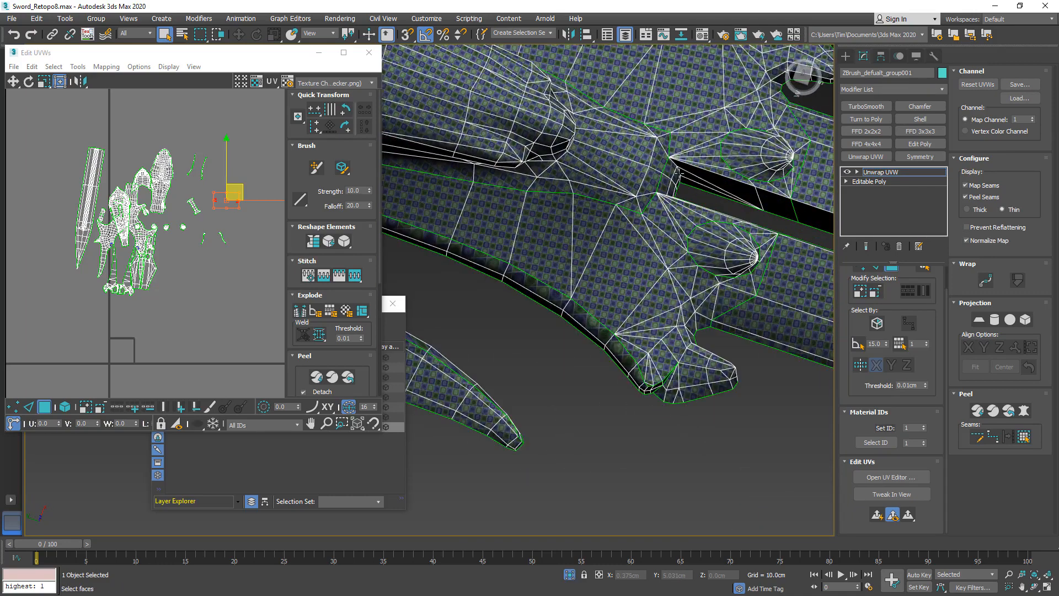
{"action": "scroll", "coordinate": [684, 175], "scroll_direction": "up", "scroll_amount": 2}
{"action": "left_click", "coordinate": [699, 187]}
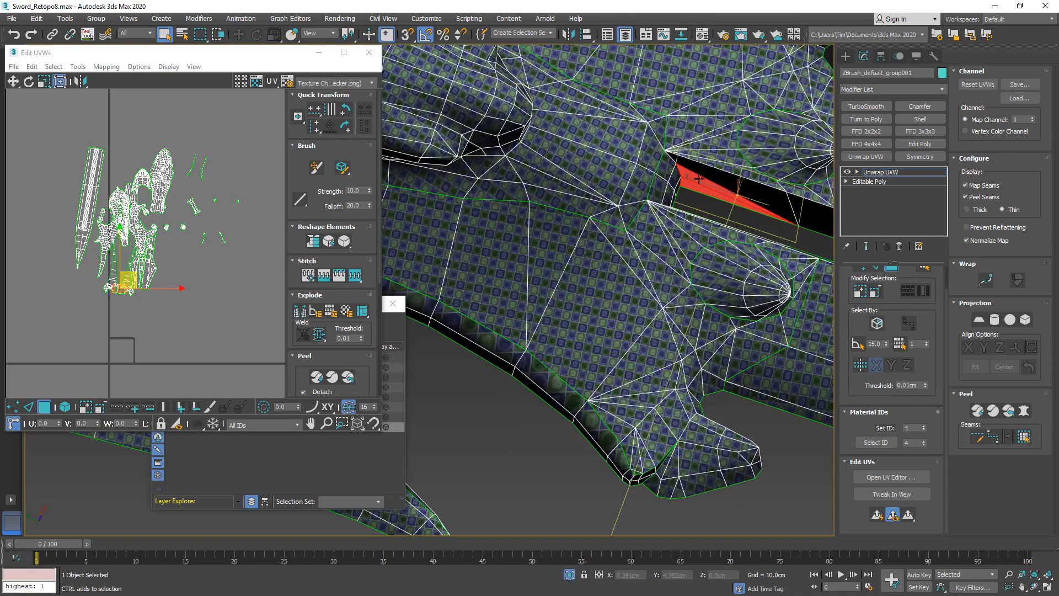
{"action": "middle_click_drag", "start_coordinate": [739, 205], "coordinate": [442, 168]}
{"action": "left_click", "coordinate": [483, 183], "text": "ctrl"}
{"action": "left_click", "coordinate": [565, 208], "text": "ctrl"}
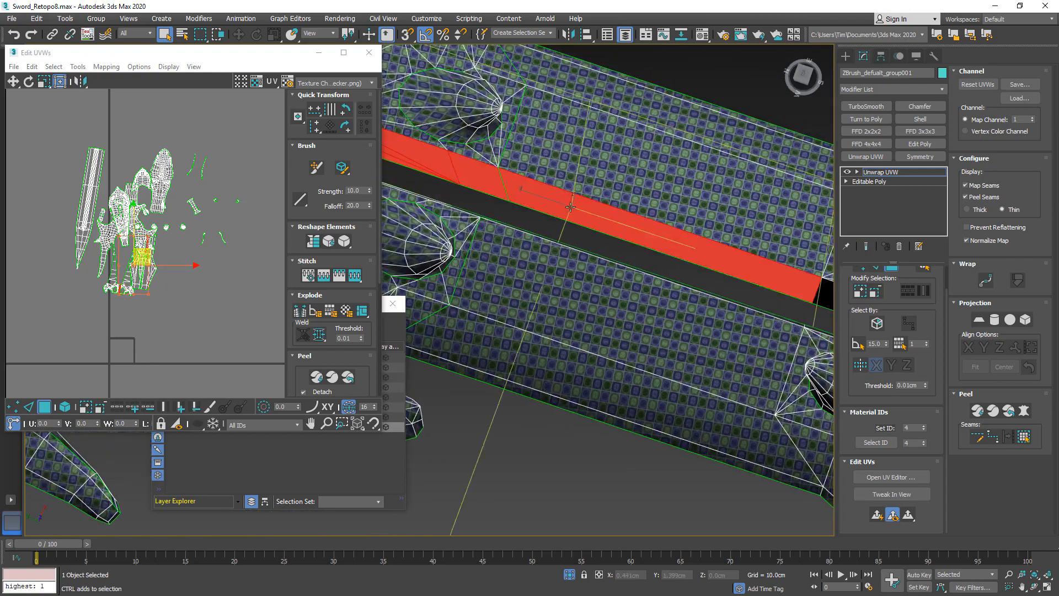
Extend the face selection along the same slot wall past the blade's widest section.
{"action": "middle_click_drag", "start_coordinate": [805, 298], "coordinate": [414, 189]}
{"action": "left_click", "coordinate": [475, 204], "text": "ctrl"}
{"action": "left_click", "coordinate": [561, 227], "text": "ctrl"}
{"action": "left_click", "coordinate": [653, 256], "text": "ctrl"}
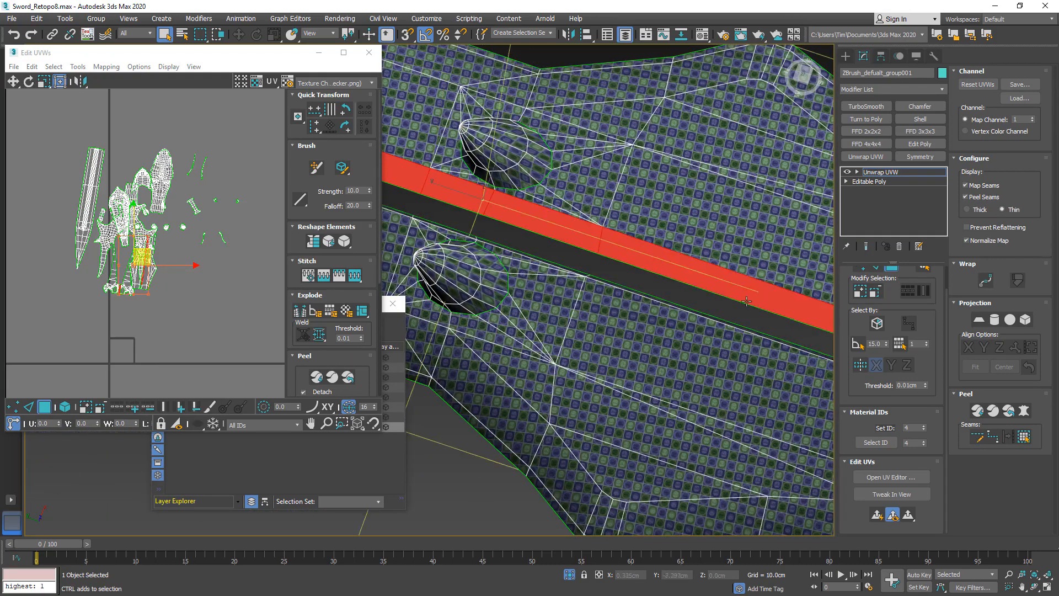
{"action": "scroll", "coordinate": [658, 262], "scroll_direction": "down", "scroll_amount": 3}
{"action": "middle_click_drag", "start_coordinate": [658, 264], "coordinate": [348, 210]}
{"action": "left_click", "coordinate": [517, 268], "text": "ctrl"}
Add the small faces at the slot's blade end and apply a quick planar map to the whole wall strip.
{"action": "scroll", "coordinate": [526, 276], "scroll_direction": "up", "scroll_amount": 2}
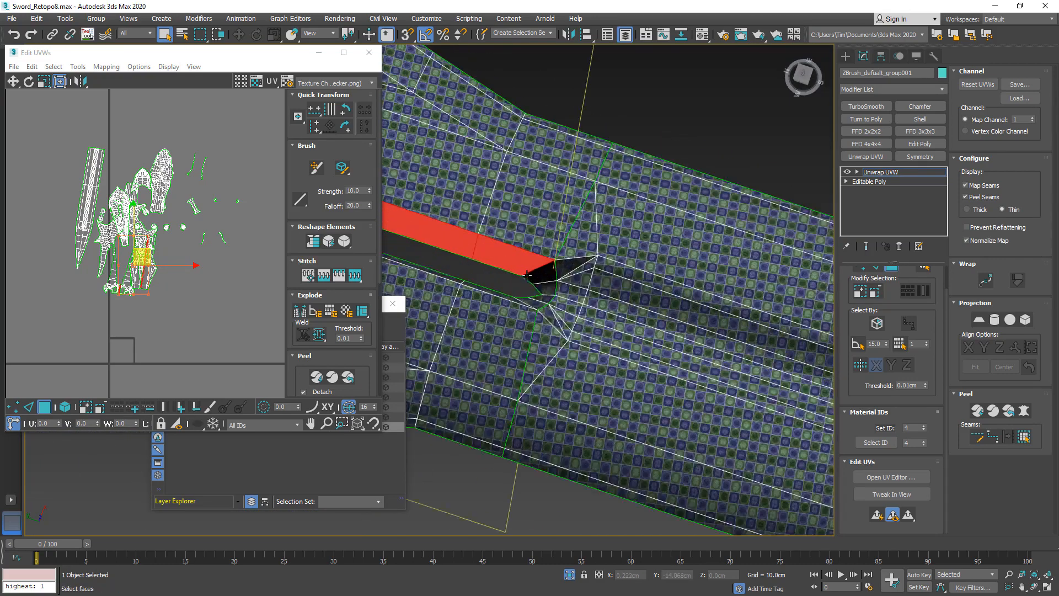
{"action": "left_click", "coordinate": [547, 287], "text": "ctrl"}
{"action": "left_click", "coordinate": [540, 272], "text": "ctrl"}
{"action": "scroll", "coordinate": [526, 263], "scroll_direction": "down", "scroll_amount": 3}
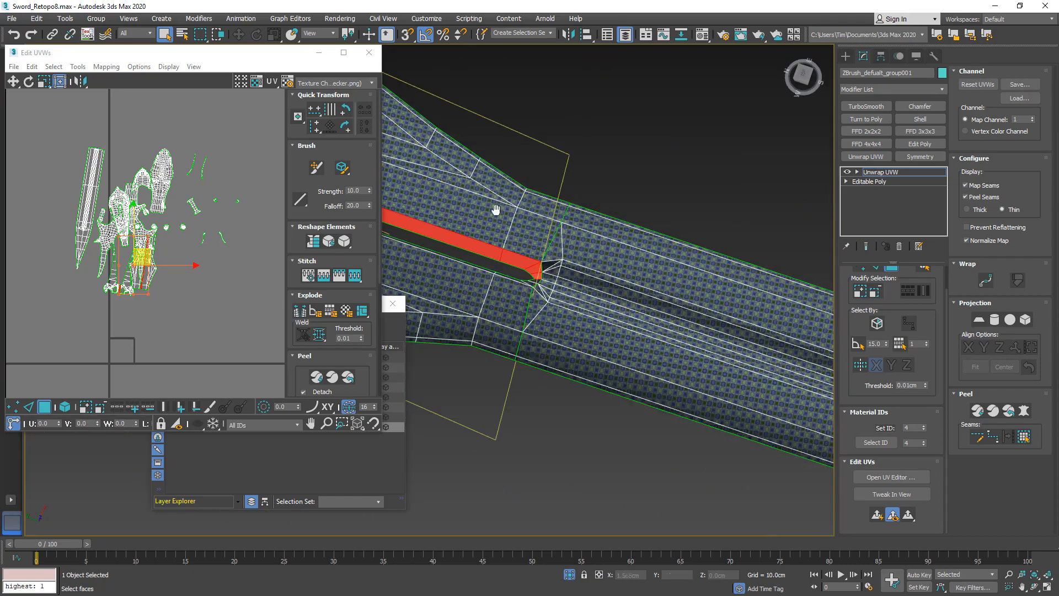
{"action": "middle_click_drag", "start_coordinate": [497, 210], "coordinate": [753, 271]}
{"action": "scroll", "coordinate": [672, 270], "scroll_direction": "down", "scroll_amount": 4}
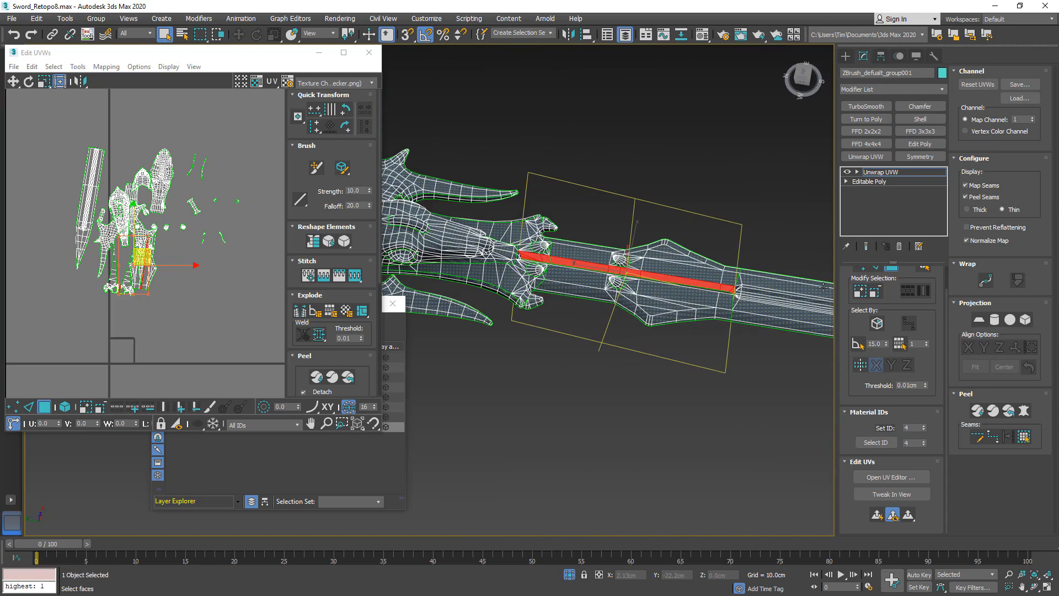
{"action": "left_click", "coordinate": [877, 515]}
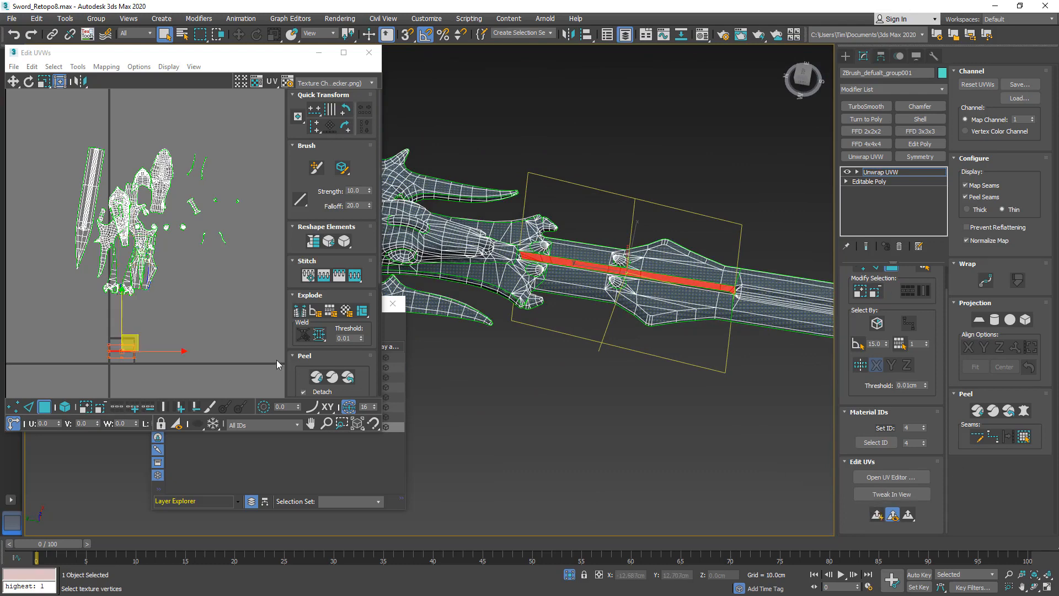
Start a new selection on the opposite slot wall, covering the rounded blade end and the first long faces.
{"action": "middle_click_drag", "start_coordinate": [563, 319], "coordinate": [410, 248], "text": "alt"}
{"action": "scroll", "coordinate": [511, 231], "scroll_direction": "up", "scroll_amount": 3}
{"action": "scroll", "coordinate": [511, 231], "scroll_direction": "up", "scroll_amount": 6}
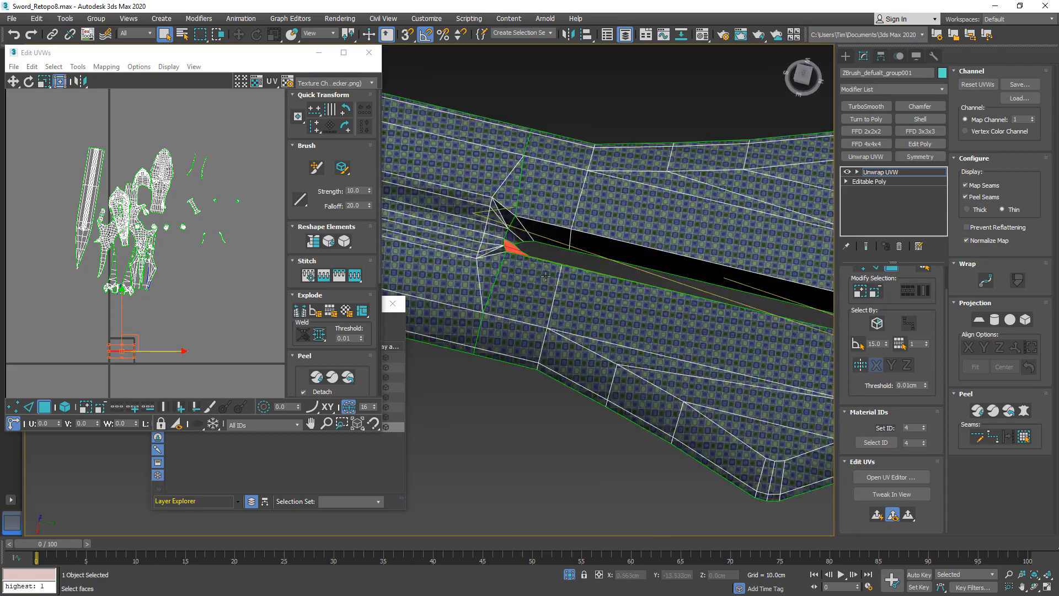
{"action": "middle_click_drag", "start_coordinate": [515, 256], "coordinate": [509, 366], "text": "alt"}
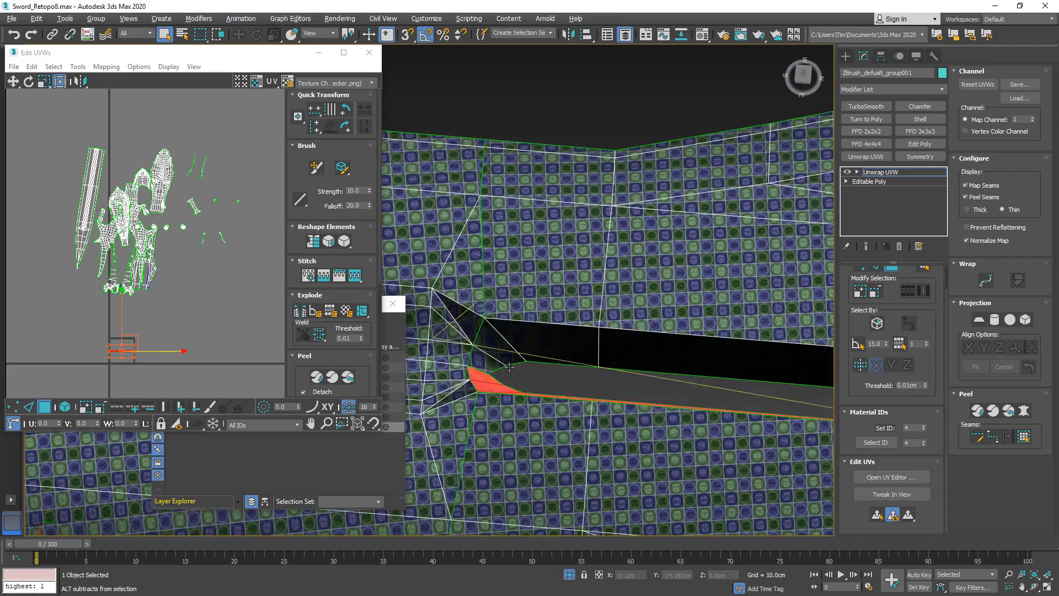
{"action": "left_click", "coordinate": [485, 360]}
{"action": "left_click", "coordinate": [505, 351], "text": "ctrl"}
{"action": "left_click", "coordinate": [544, 348], "text": "ctrl"}
{"action": "left_click", "coordinate": [758, 354], "text": "ctrl"}
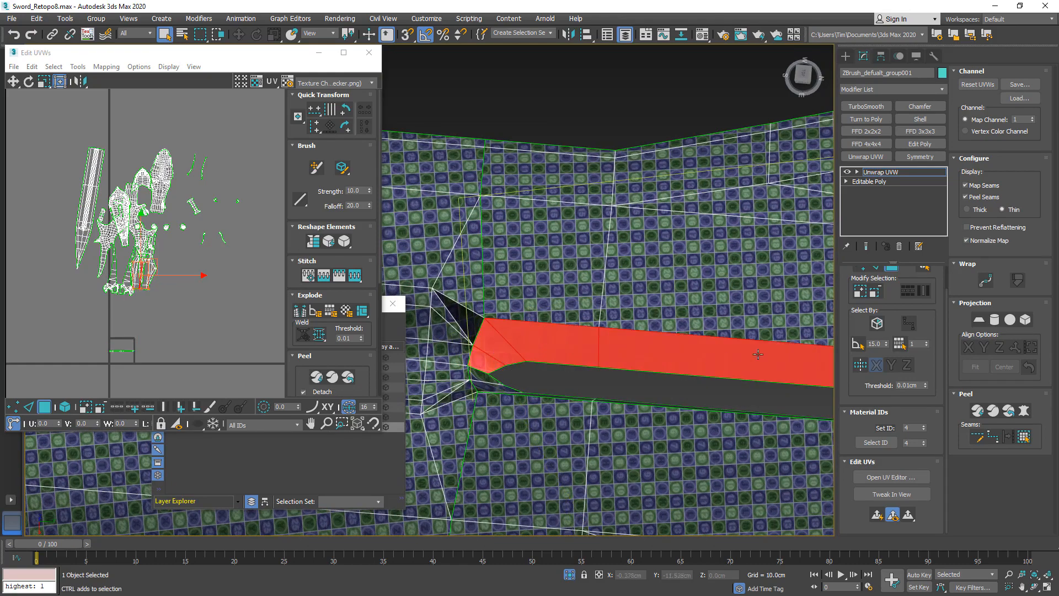
Extend the opposite wall's selection along the slot, past the small spikes toward the guard.
{"action": "middle_click_drag", "start_coordinate": [759, 355], "coordinate": [327, 288]}
{"action": "left_click", "coordinate": [771, 324], "text": "ctrl"}
{"action": "scroll", "coordinate": [771, 310], "scroll_direction": "down", "scroll_amount": 5}
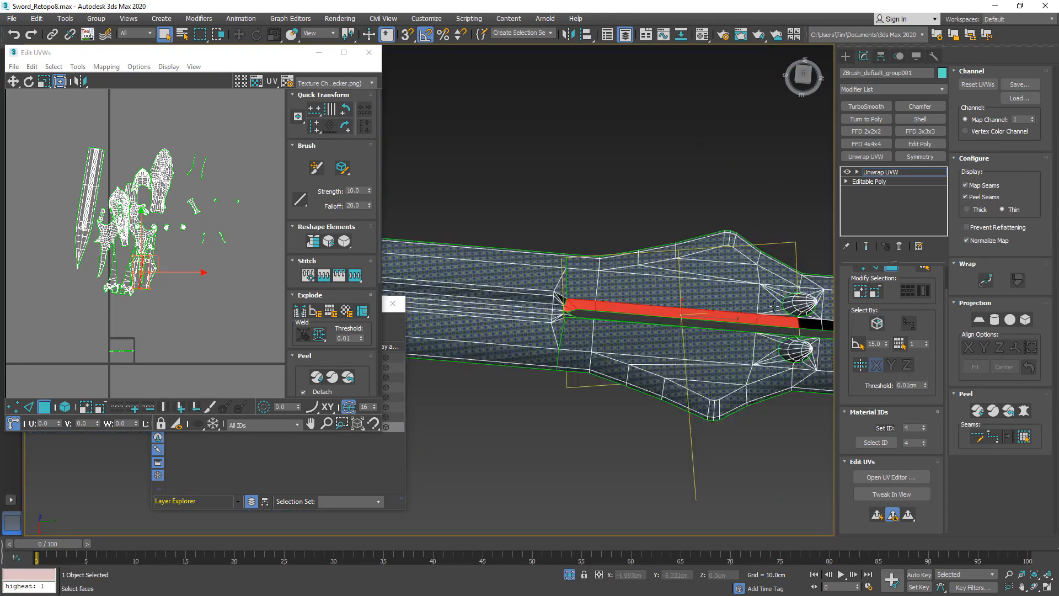
{"action": "middle_click_drag", "start_coordinate": [771, 309], "coordinate": [505, 287]}
{"action": "scroll", "coordinate": [551, 291], "scroll_direction": "up", "scroll_amount": 2}
{"action": "left_click", "coordinate": [499, 295], "text": "ctrl"}
{"action": "left_click", "coordinate": [554, 297], "text": "ctrl"}
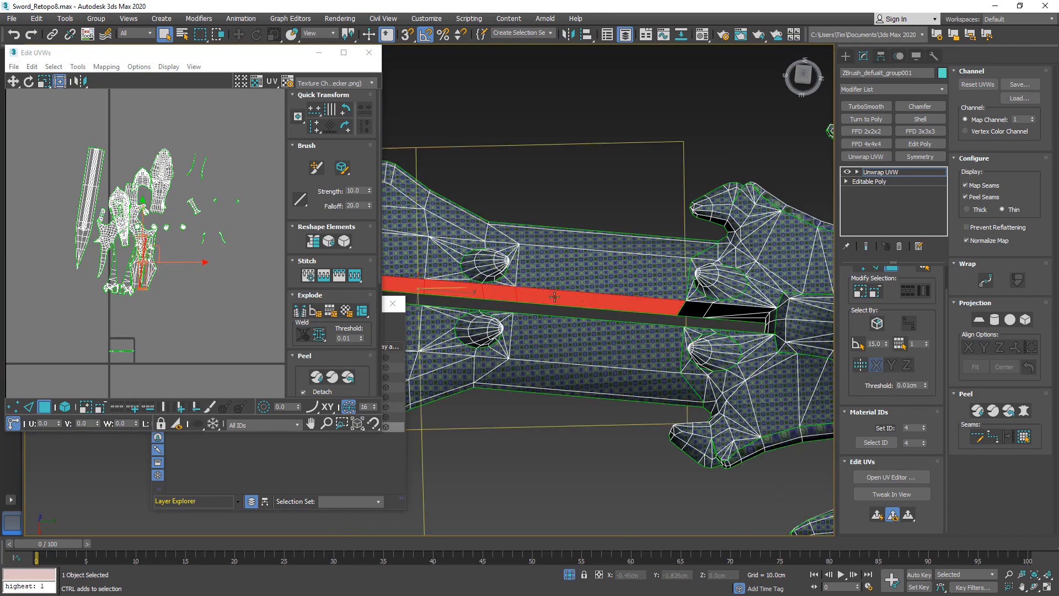
Add the remaining wall faces, including the narrow triangles, up to the slot's guard end.
{"action": "left_click", "coordinate": [697, 304], "text": "ctrl"}
{"action": "left_click", "coordinate": [732, 306], "text": "ctrl"}
{"action": "scroll", "coordinate": [772, 319], "scroll_direction": "up", "scroll_amount": 3}
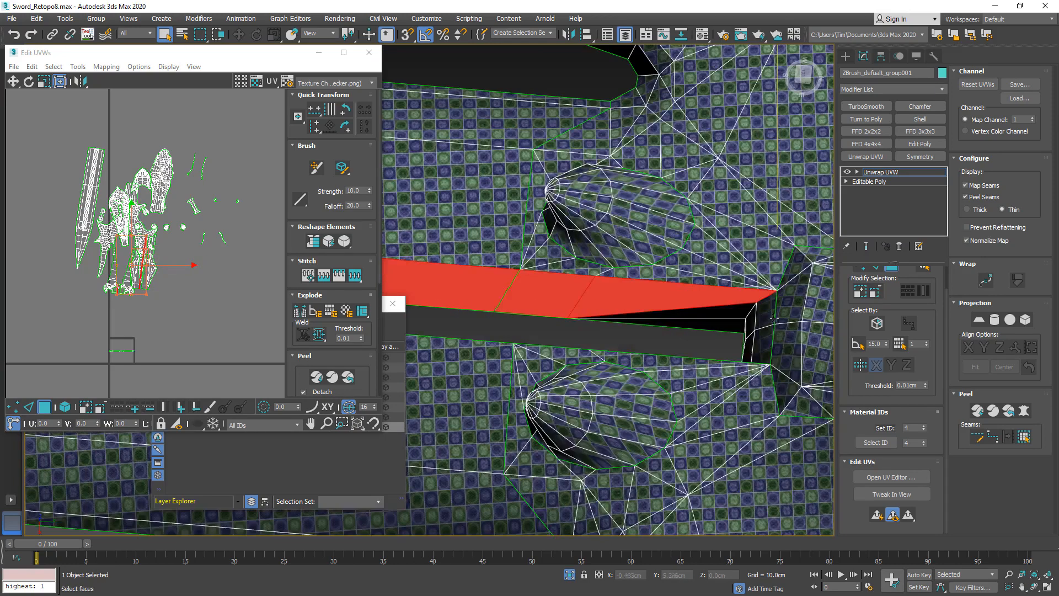
{"action": "left_click", "coordinate": [731, 317], "text": "ctrl"}
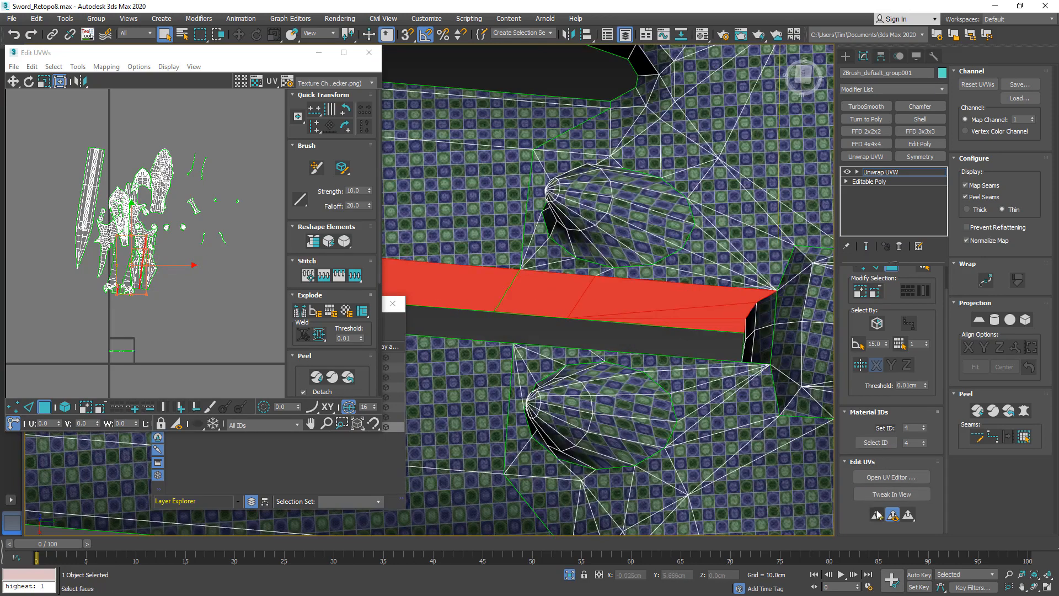
Apply a quick planar map to the slot wall and move the strip's UVs into empty space beside the other shells.
{"action": "middle_click_drag", "start_coordinate": [144, 353], "coordinate": [220, 293]}
{"action": "scroll", "coordinate": [197, 272], "scroll_direction": "up", "scroll_amount": 5}
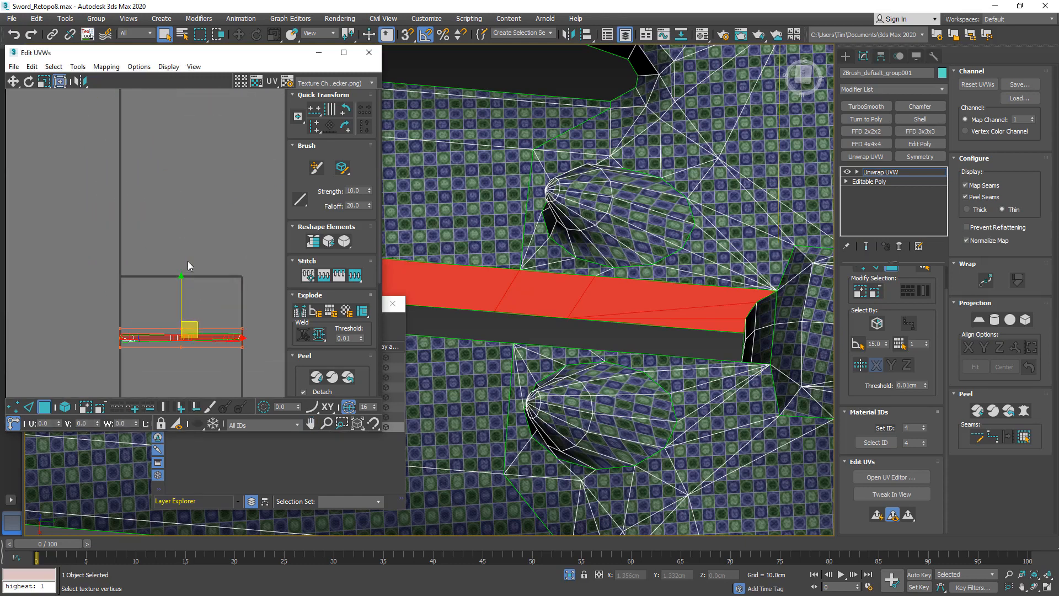
{"action": "left_click_drag", "start_coordinate": [195, 327], "coordinate": [259, 222]}
{"action": "scroll", "coordinate": [154, 344], "scroll_direction": "down", "scroll_amount": 4}
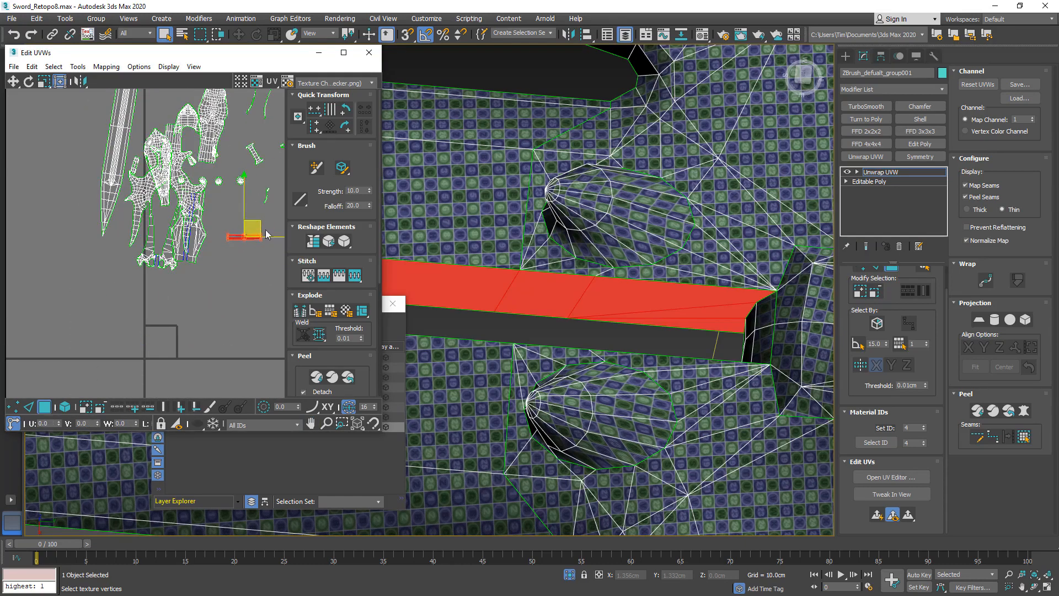
Select the cluster of faces closing off the slot's guard end.
{"action": "mouse_move", "coordinate": [737, 307]}
{"action": "middle_mouse_down"}
{"action": "mouse_move", "coordinate": [673, 330]}
{"action": "mouse_move", "coordinate": [721, 324]}
{"action": "mouse_move", "coordinate": [735, 304]}
{"action": "middle_mouse_up"}
{"action": "scroll", "coordinate": [667, 326], "scroll_direction": "down", "scroll_amount": 3}
{"action": "scroll", "coordinate": [562, 179], "scroll_direction": "up", "scroll_amount": 5}
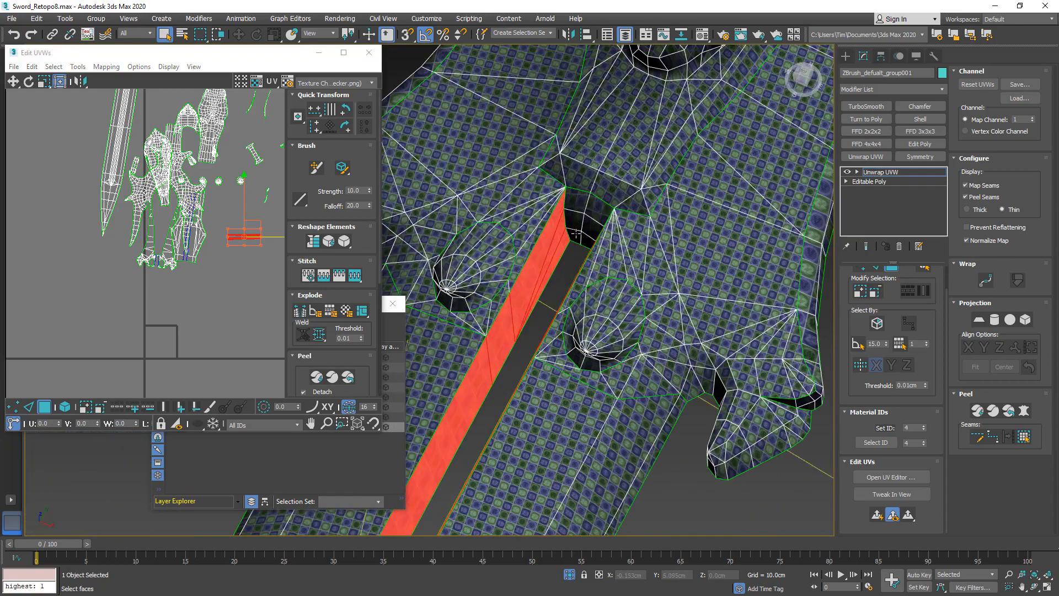
{"action": "left_click", "coordinate": [576, 234]}
{"action": "left_click", "coordinate": [588, 238], "text": "ctrl"}
{"action": "left_click", "coordinate": [593, 226], "text": "ctrl"}
{"action": "left_click", "coordinate": [575, 219], "text": "ctrl"}
{"action": "left_click", "coordinate": [578, 200], "text": "ctrl"}
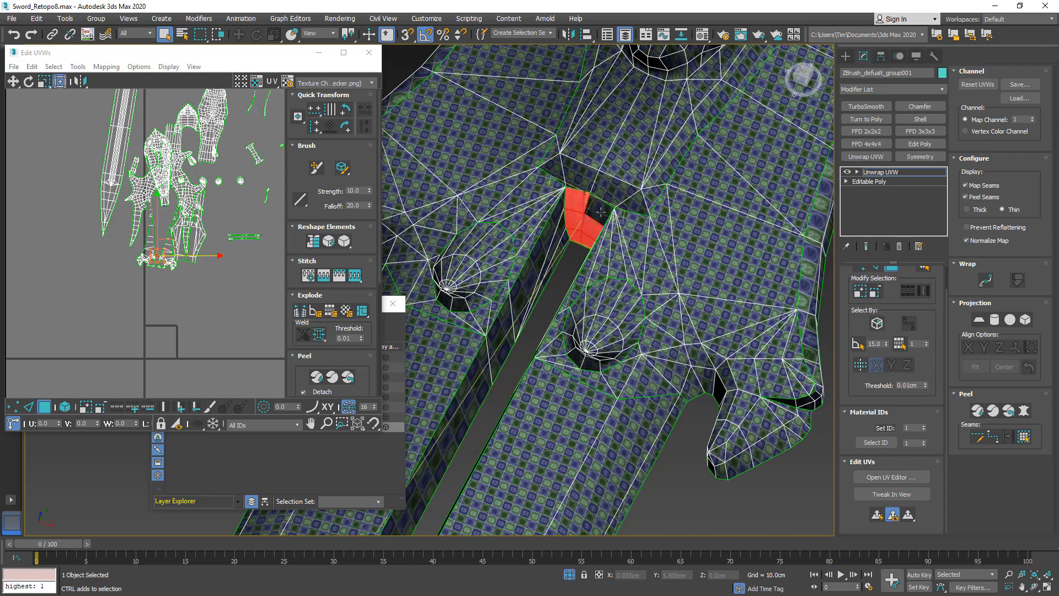
{"action": "left_click", "coordinate": [599, 214], "text": "ctrl"}
Apply a quick planar map to the slot's end faces and move the new shell into empty space beyond the blade shell.
{"action": "middle_click_drag", "start_coordinate": [601, 211], "coordinate": [713, 296], "text": "alt"}
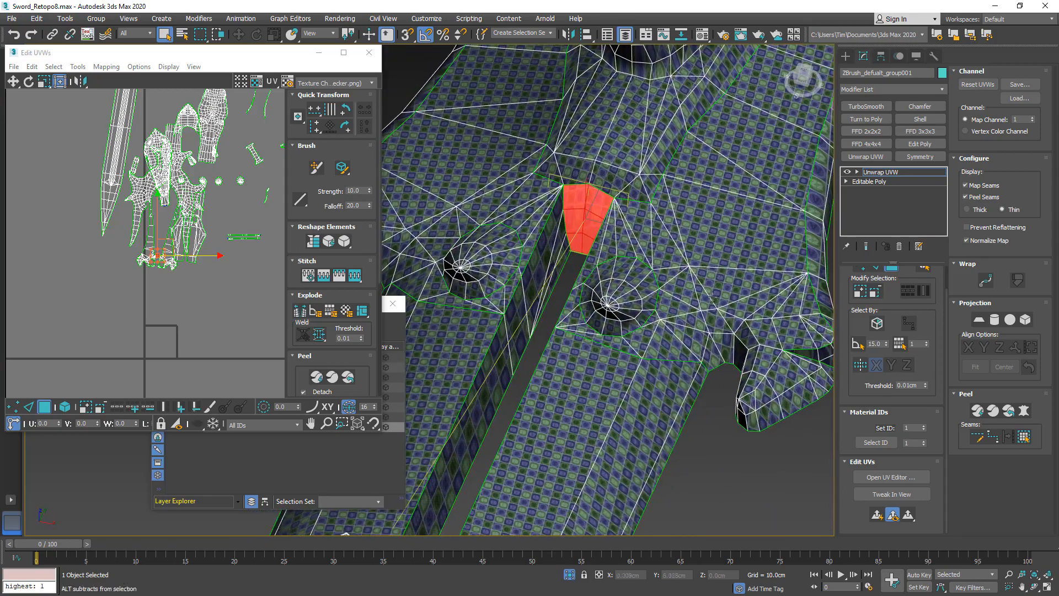
{"action": "left_click", "coordinate": [876, 516]}
{"action": "left_click_drag", "start_coordinate": [169, 326], "coordinate": [64, 148]}
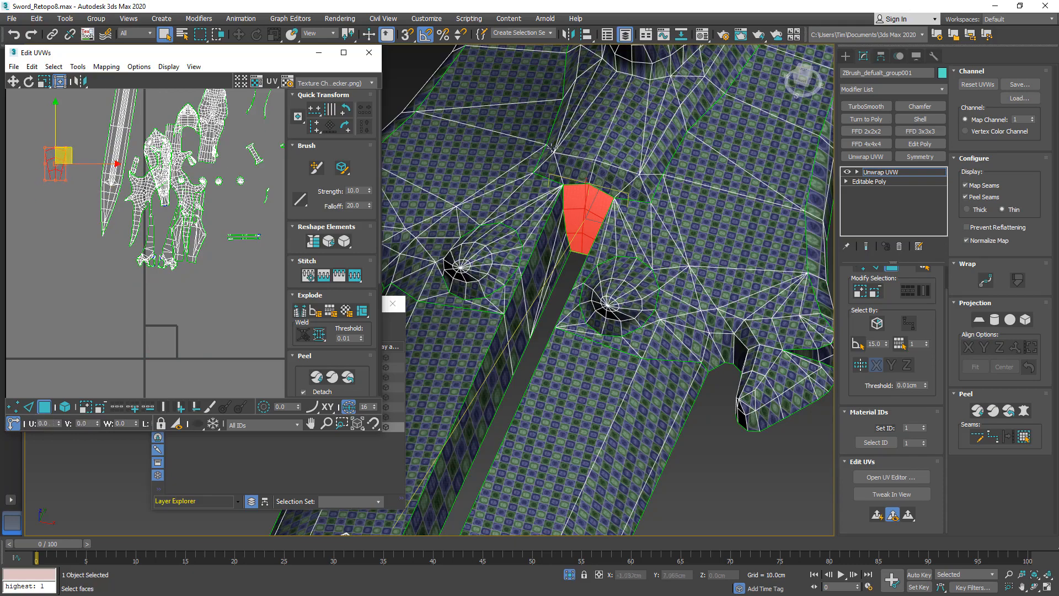
Select the side-wall faces around the tip and lower inner edge of one hooked prong beside the blade.
{"action": "mouse_move", "coordinate": [555, 200]}
{"action": "middle_mouse_down"}
{"action": "mouse_move", "coordinate": [607, 170]}
{"action": "mouse_move", "coordinate": [626, 226]}
{"action": "mouse_move", "coordinate": [654, 222]}
{"action": "mouse_move", "coordinate": [563, 200]}
{"action": "middle_mouse_up"}
{"action": "scroll", "coordinate": [607, 170], "scroll_direction": "down", "scroll_amount": 9}
{"action": "scroll", "coordinate": [580, 176], "scroll_direction": "up", "scroll_amount": 8}
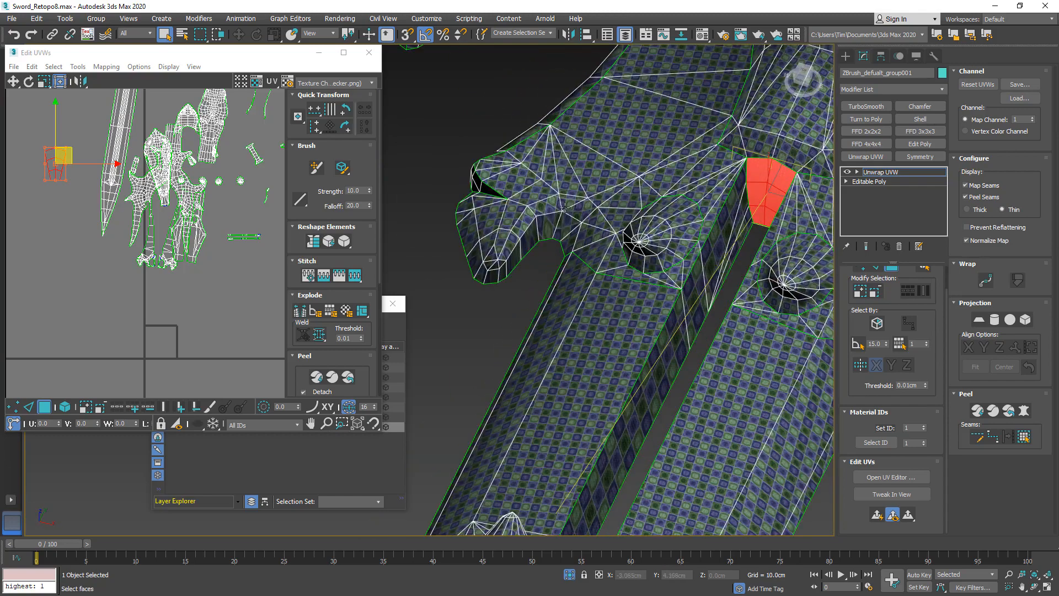
{"action": "scroll", "coordinate": [516, 257], "scroll_direction": "up", "scroll_amount": 3}
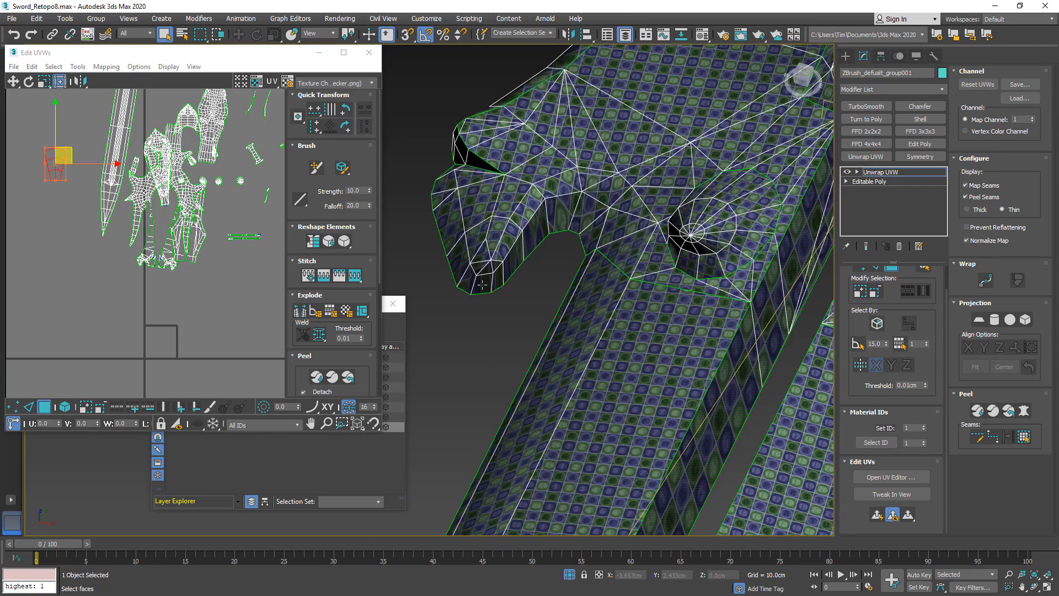
{"action": "left_click", "coordinate": [502, 276]}
{"action": "middle_click_drag", "start_coordinate": [503, 277], "coordinate": [481, 280], "text": "alt"}
{"action": "scroll", "coordinate": [485, 278], "scroll_direction": "up", "scroll_amount": 4}
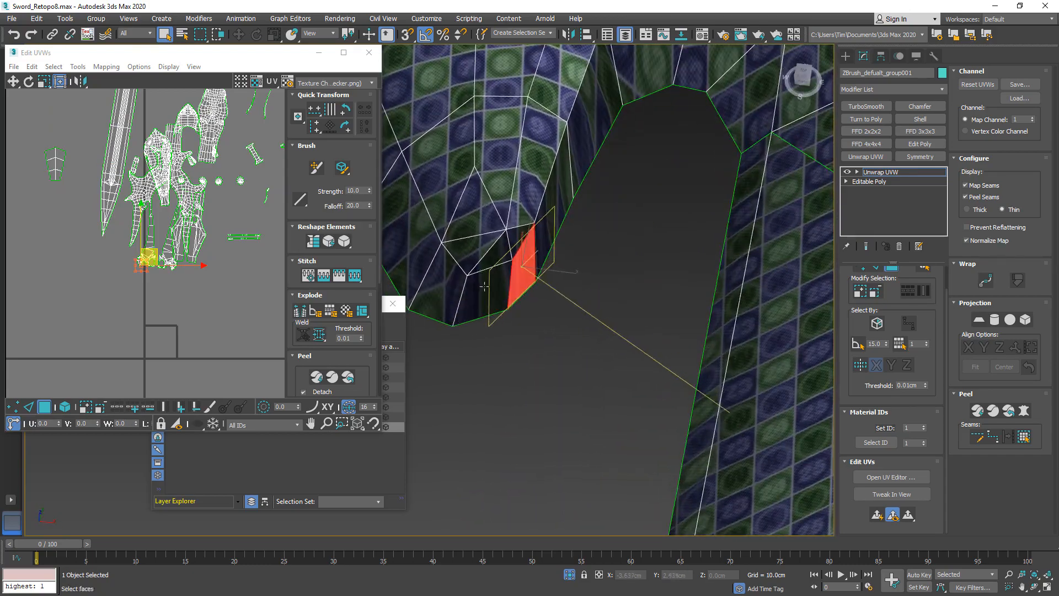
{"action": "left_click", "coordinate": [483, 287], "text": "ctrl"}
{"action": "left_click", "coordinate": [506, 255], "text": "ctrl"}
{"action": "left_click", "coordinate": [517, 238], "text": "ctrl"}
{"action": "left_click", "coordinate": [552, 211], "text": "ctrl"}
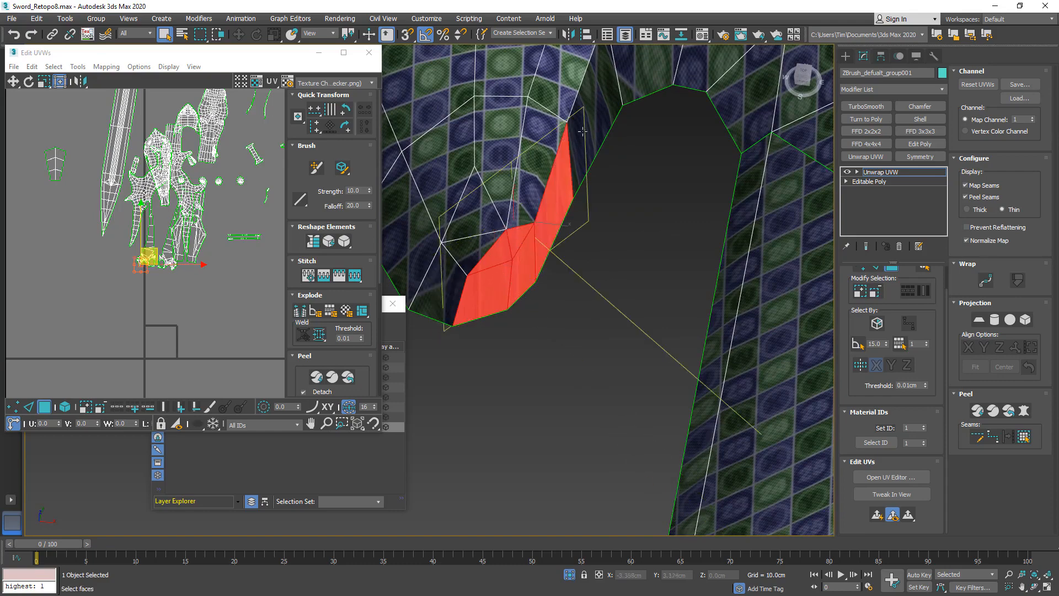
Extend the prong's side-wall selection up its inner curve and around the notch to the blade.
{"action": "middle_click_drag", "start_coordinate": [568, 171], "coordinate": [528, 311]}
{"action": "left_click", "coordinate": [555, 254], "text": "ctrl"}
{"action": "left_click", "coordinate": [613, 199], "text": "ctrl"}
{"action": "scroll", "coordinate": [642, 200], "scroll_direction": "down", "scroll_amount": 6}
{"action": "middle_click_drag", "start_coordinate": [642, 200], "coordinate": [684, 179], "text": "alt"}
{"action": "left_click", "coordinate": [635, 184], "text": "ctrl"}
{"action": "left_click", "coordinate": [615, 177], "text": "ctrl"}
{"action": "middle_click_drag", "start_coordinate": [615, 177], "coordinate": [512, 208], "text": "alt"}
{"action": "scroll", "coordinate": [511, 208], "scroll_direction": "down", "scroll_amount": 5}
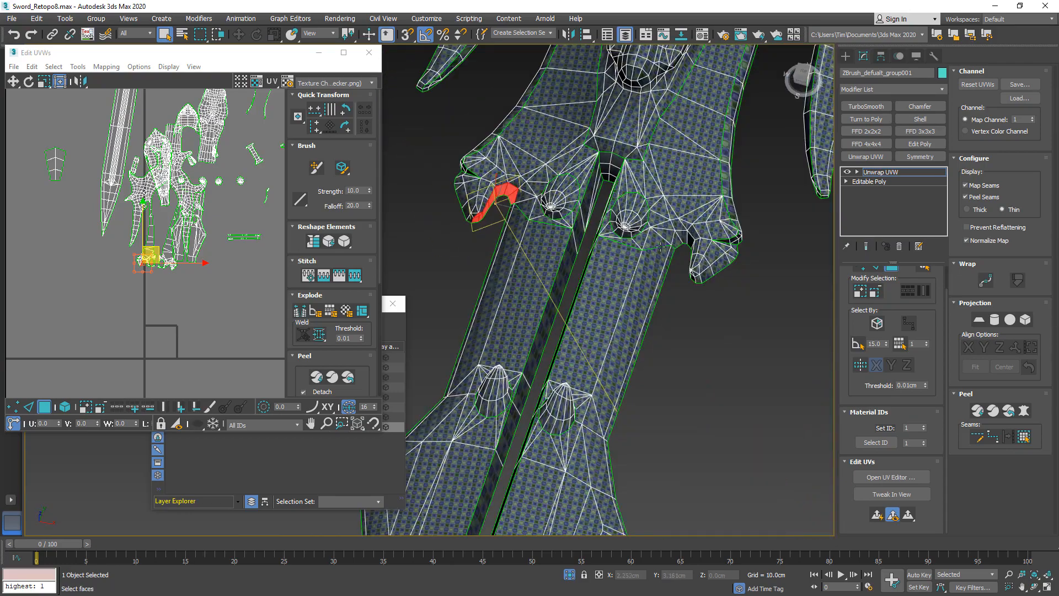
Add the matching side-wall faces around the opposite hooked prong's notch, inner curve and tip to the selection.
{"action": "scroll", "coordinate": [660, 246], "scroll_direction": "up", "scroll_amount": 4}
{"action": "left_click", "coordinate": [704, 228], "text": "ctrl"}
{"action": "left_click", "coordinate": [718, 230], "text": "ctrl"}
{"action": "middle_click_drag", "start_coordinate": [719, 229], "coordinate": [758, 188], "text": "alt"}
{"action": "scroll", "coordinate": [676, 82], "scroll_direction": "up", "scroll_amount": 3}
{"action": "left_click", "coordinate": [659, 80], "text": "ctrl"}
{"action": "left_click", "coordinate": [706, 106], "text": "ctrl"}
{"action": "left_click", "coordinate": [730, 124], "text": "ctrl"}
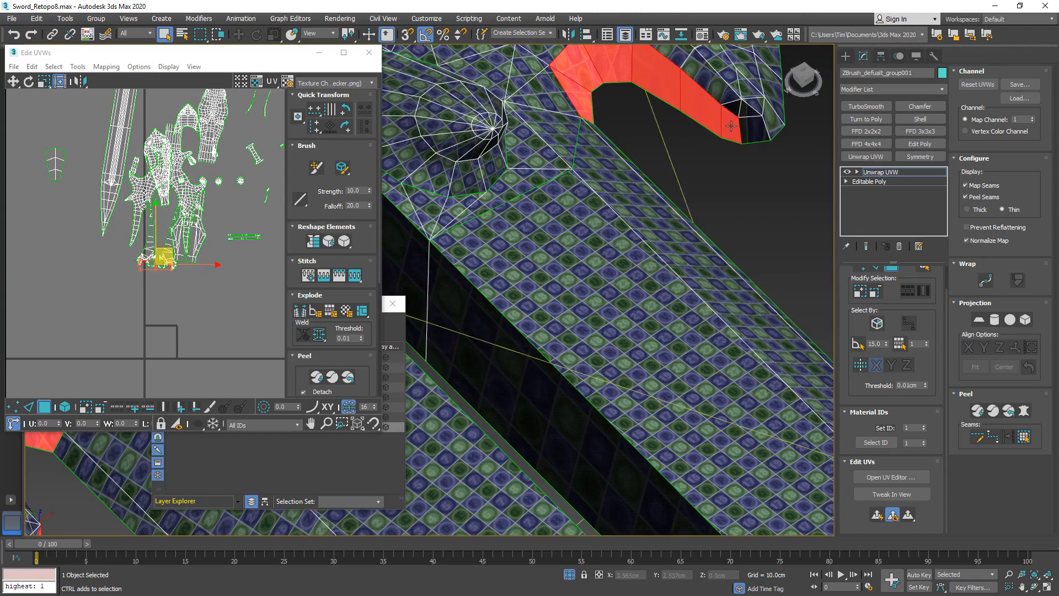
{"action": "left_click", "coordinate": [747, 128], "text": "ctrl"}
Apply a quick planar map to both prongs' side-wall faces and move the new shell into empty space beside the other shells.
{"action": "scroll", "coordinate": [731, 122], "scroll_direction": "down", "scroll_amount": 6}
{"action": "middle_click_drag", "start_coordinate": [731, 122], "coordinate": [692, 157], "text": "alt"}
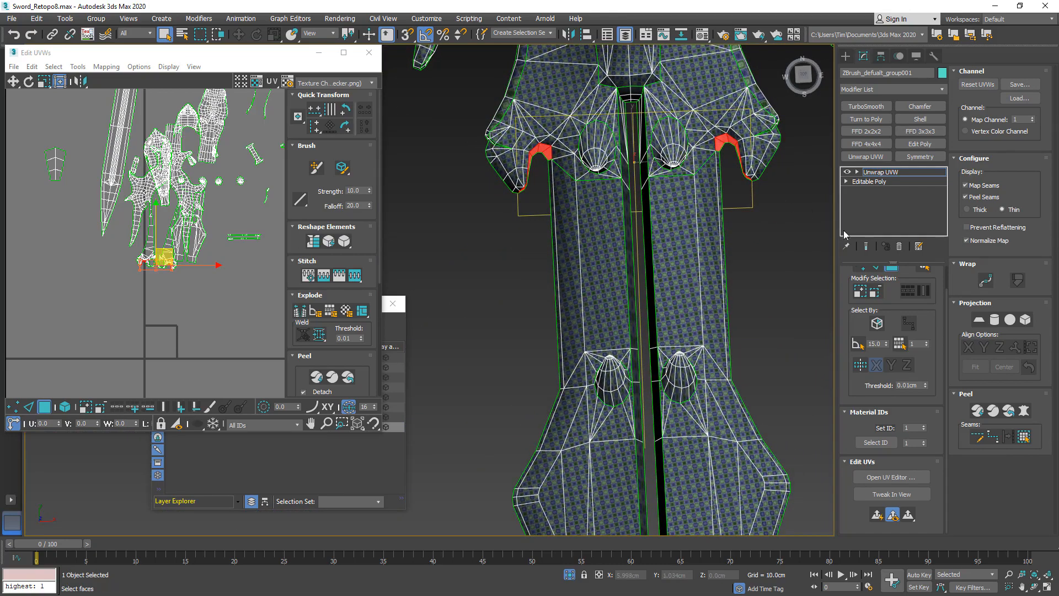
{"action": "left_click", "coordinate": [877, 515]}
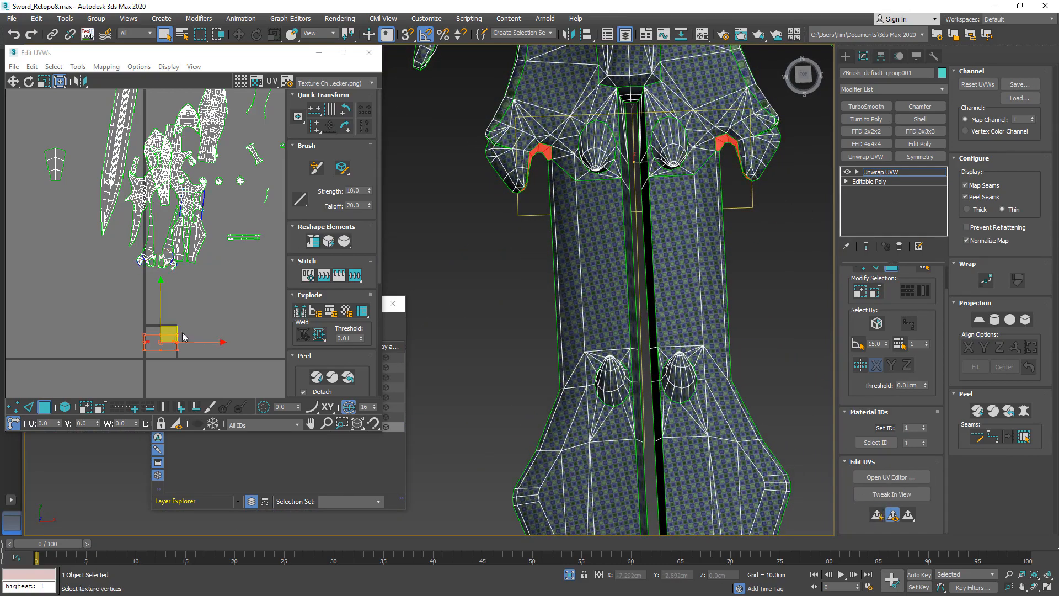
{"action": "left_click_drag", "start_coordinate": [171, 329], "coordinate": [247, 202]}
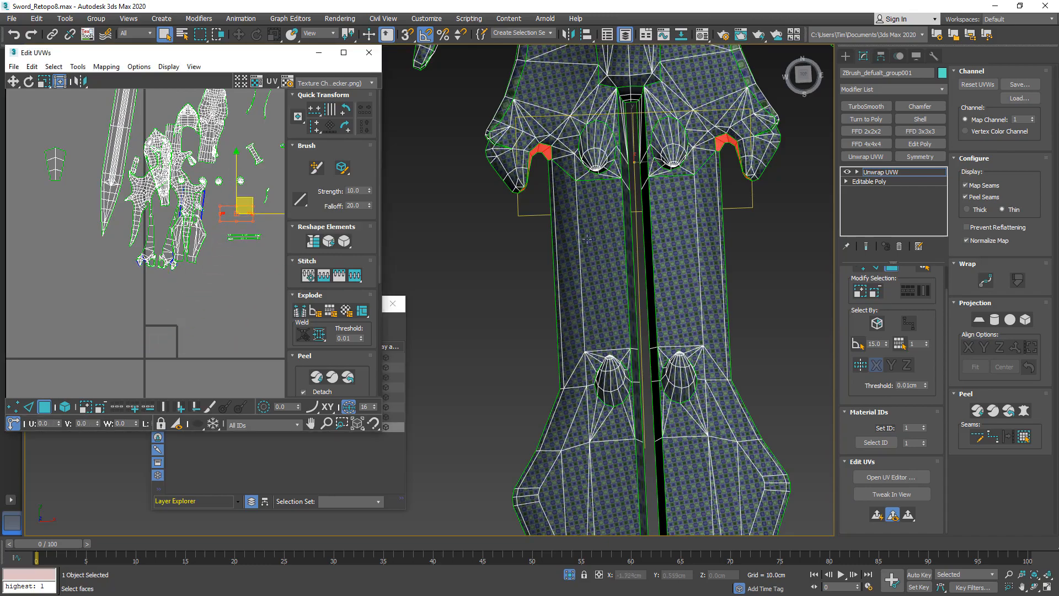
Save the scene as Sword_Retopo9.max and switch the unwrap to vertex selection.
{"action": "middle_click_drag", "start_coordinate": [586, 239], "coordinate": [590, 303]}
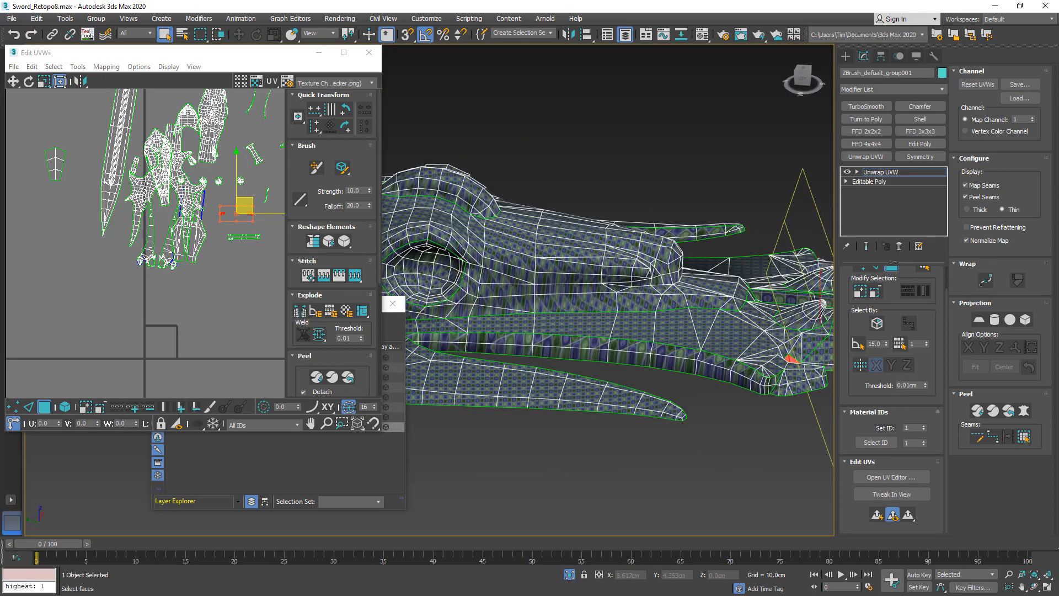
{"action": "key", "text": "ctrl+s"}
{"action": "key", "text": "1"}
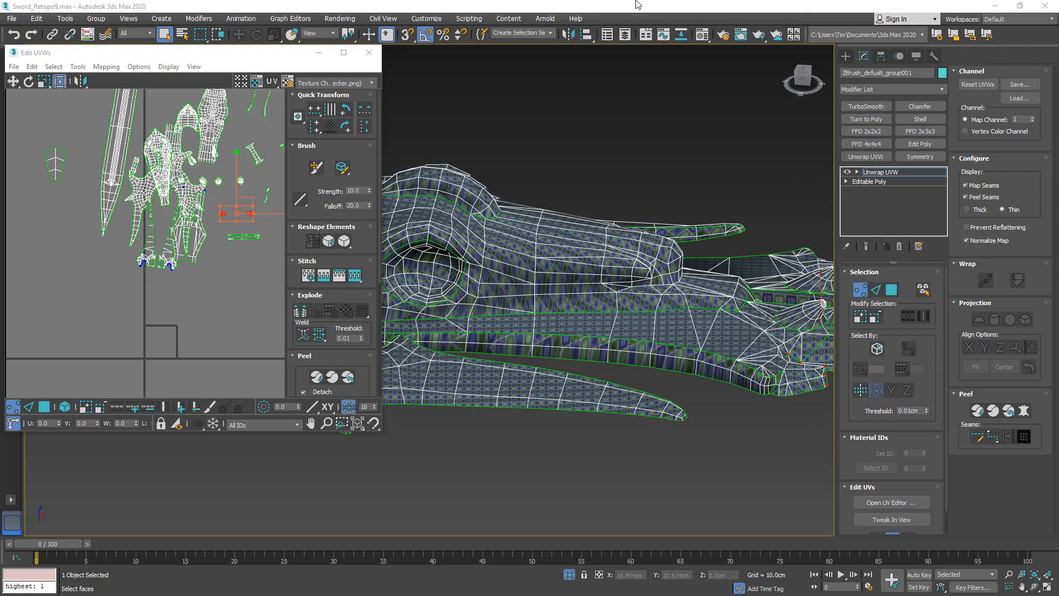
Examine the checker pattern around the guard's rounded snout and show the Sword_Highpoly layer over the low-poly mesh.
{"action": "scroll", "coordinate": [654, 216], "scroll_direction": "up", "scroll_amount": 10}
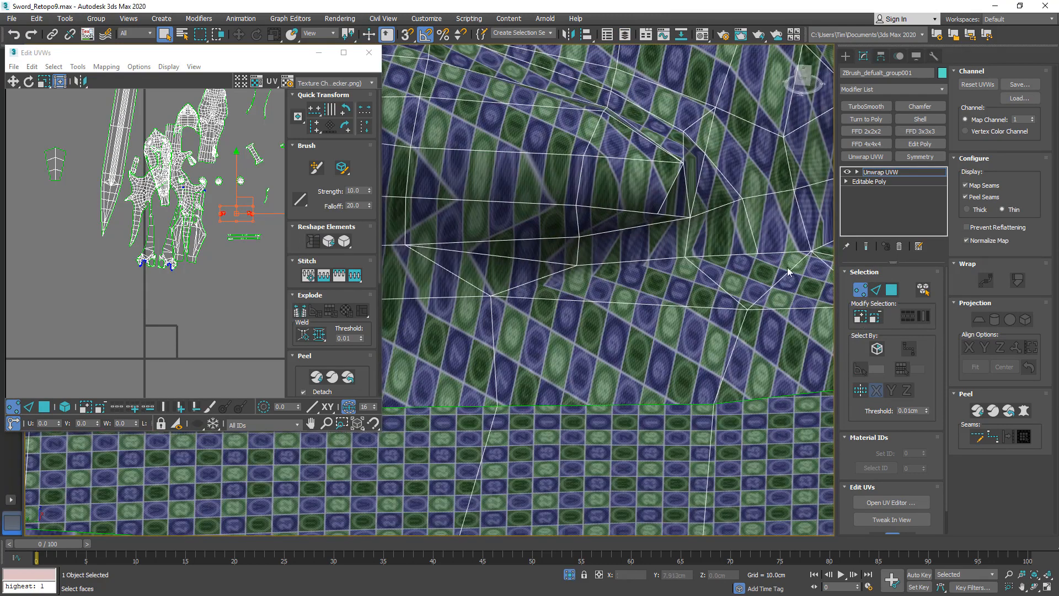
{"action": "scroll", "coordinate": [673, 232], "scroll_direction": "down", "scroll_amount": 8}
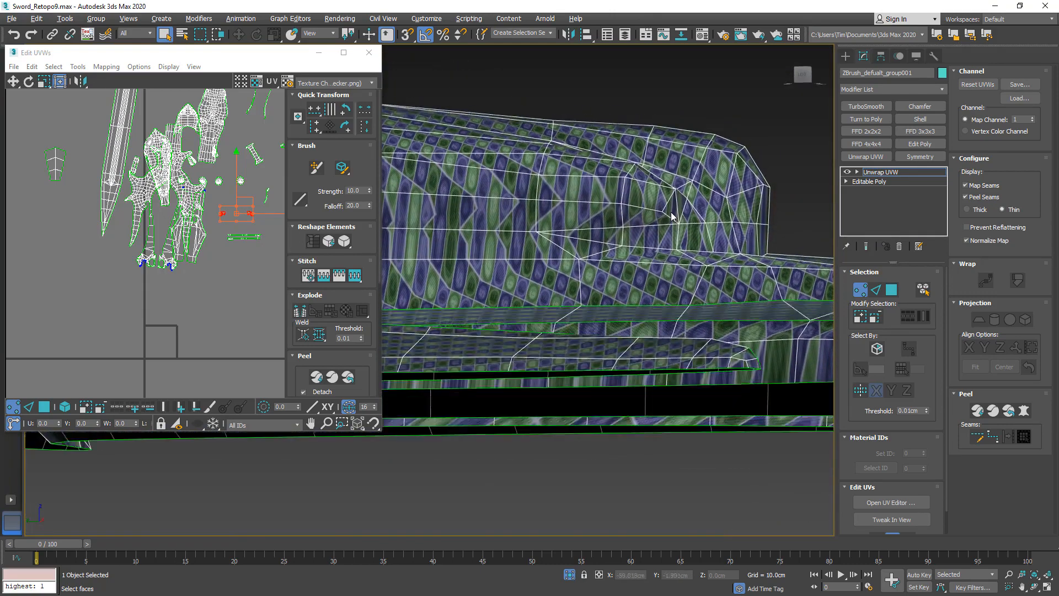
{"action": "middle_click_drag", "start_coordinate": [671, 217], "coordinate": [550, 229], "text": "alt"}
{"action": "scroll", "coordinate": [644, 206], "scroll_direction": "down", "scroll_amount": 3}
{"action": "middle_click_drag", "start_coordinate": [644, 207], "coordinate": [653, 229], "text": "alt"}
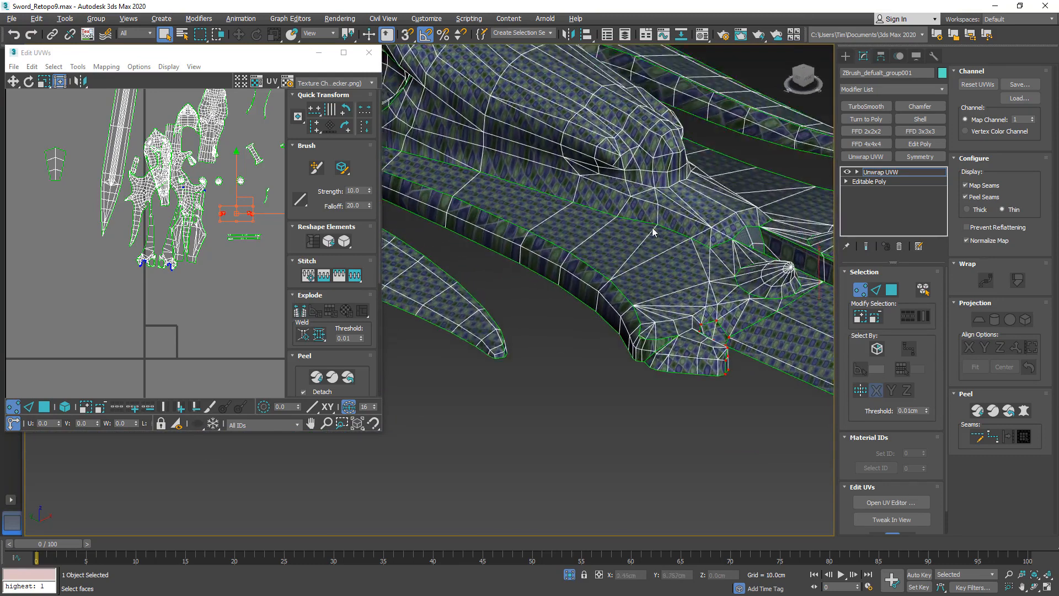
{"action": "scroll", "coordinate": [653, 231], "scroll_direction": "up", "scroll_amount": 6}
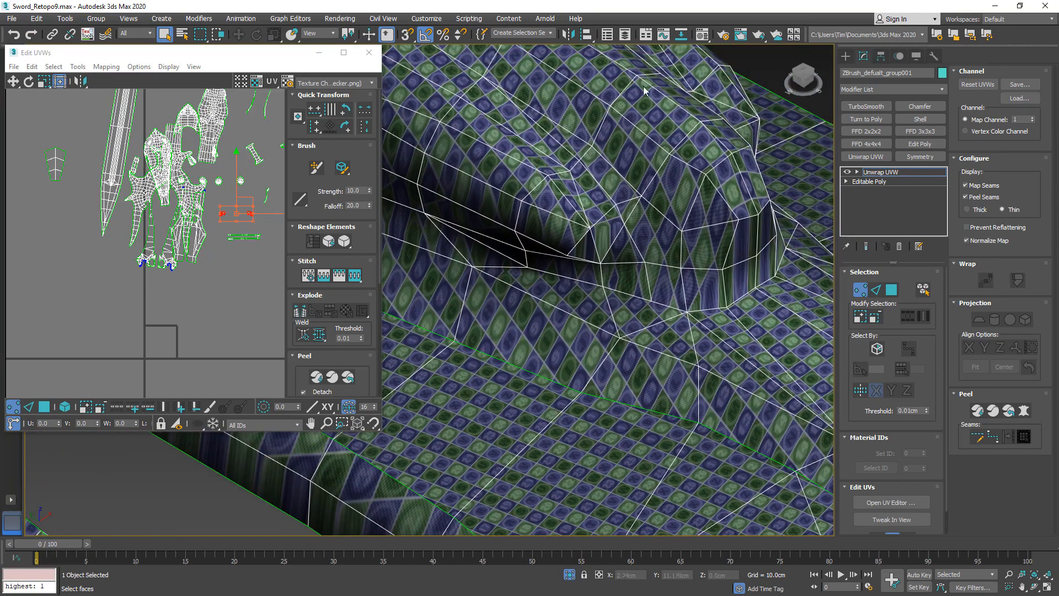
{"action": "left_click", "coordinate": [624, 35]}
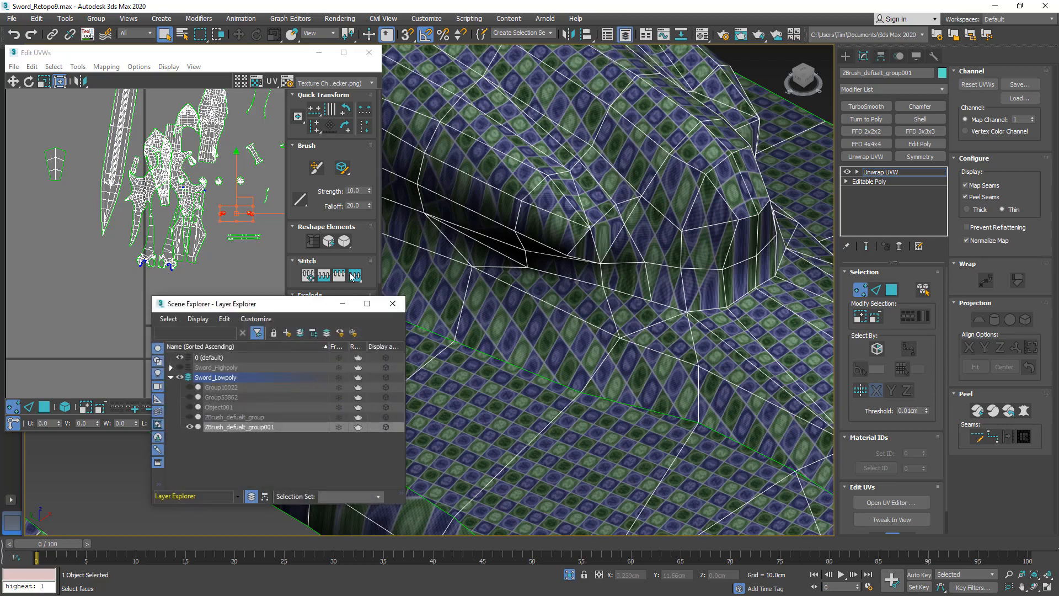
{"action": "left_click", "coordinate": [180, 368]}
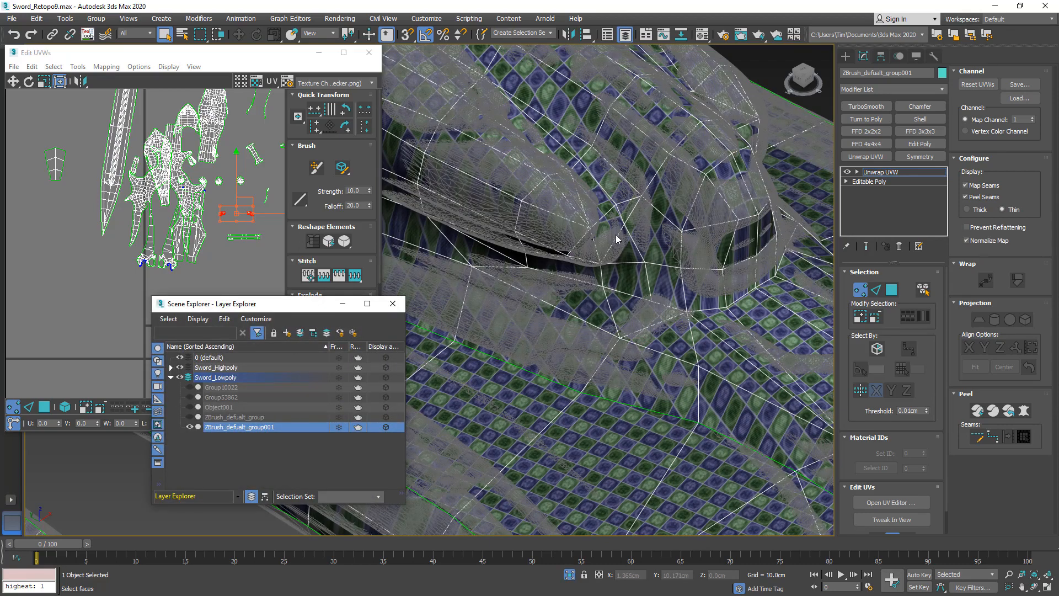
Collapse the Unwrap UVW modifier into the Editable Poly and enter vertex editing.
{"action": "right_click", "coordinate": [873, 173]}
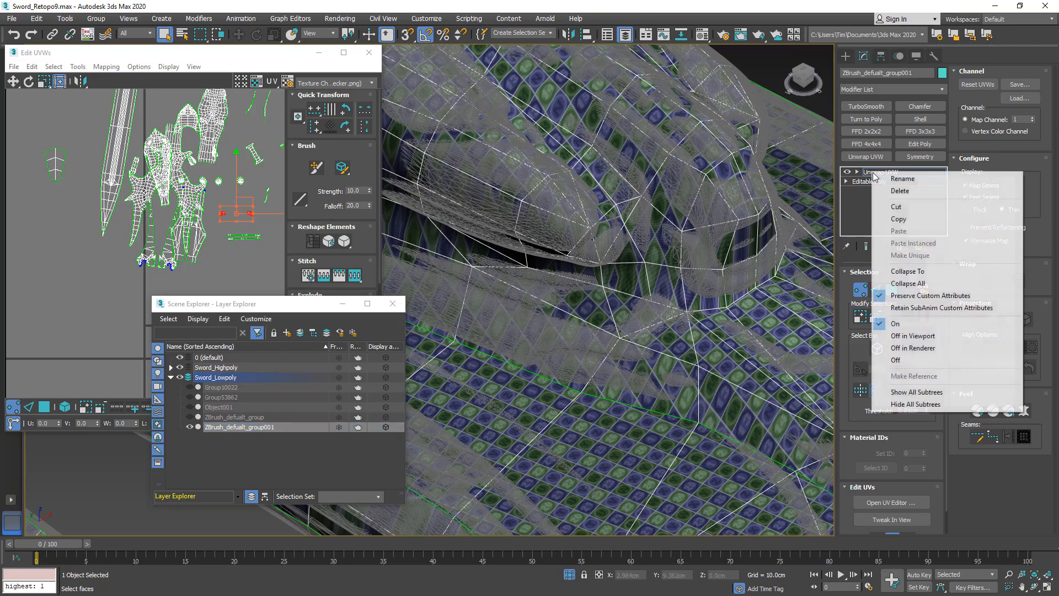
{"action": "left_click", "coordinate": [913, 271]}
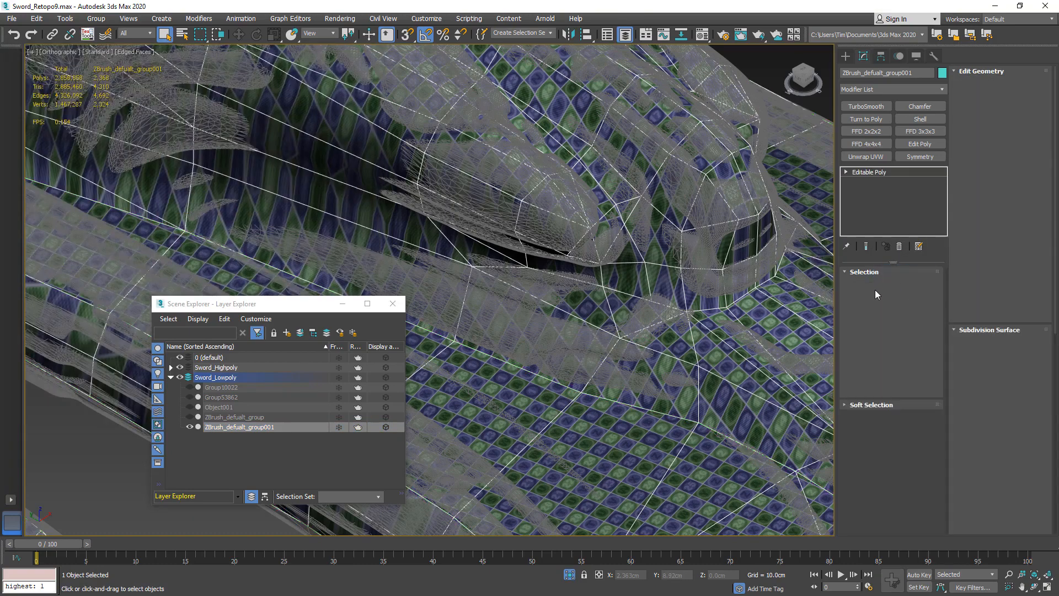
{"action": "left_click", "coordinate": [860, 286]}
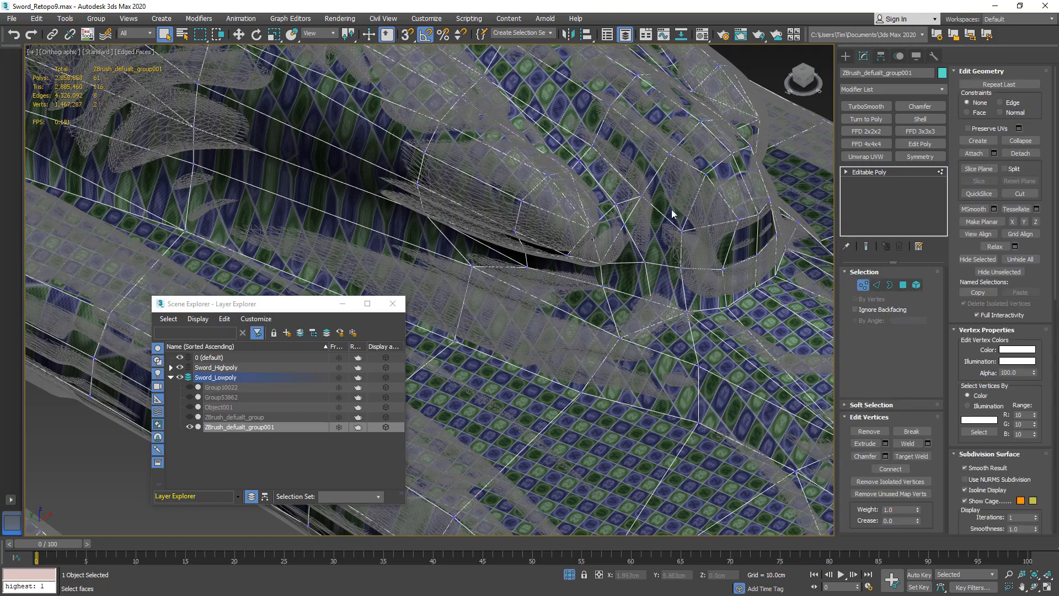
Select the opposing vertices behind the snout's rounded end on both sides and connect them with new edges.
{"action": "middle_click_drag", "start_coordinate": [648, 215], "coordinate": [696, 188], "text": "alt"}
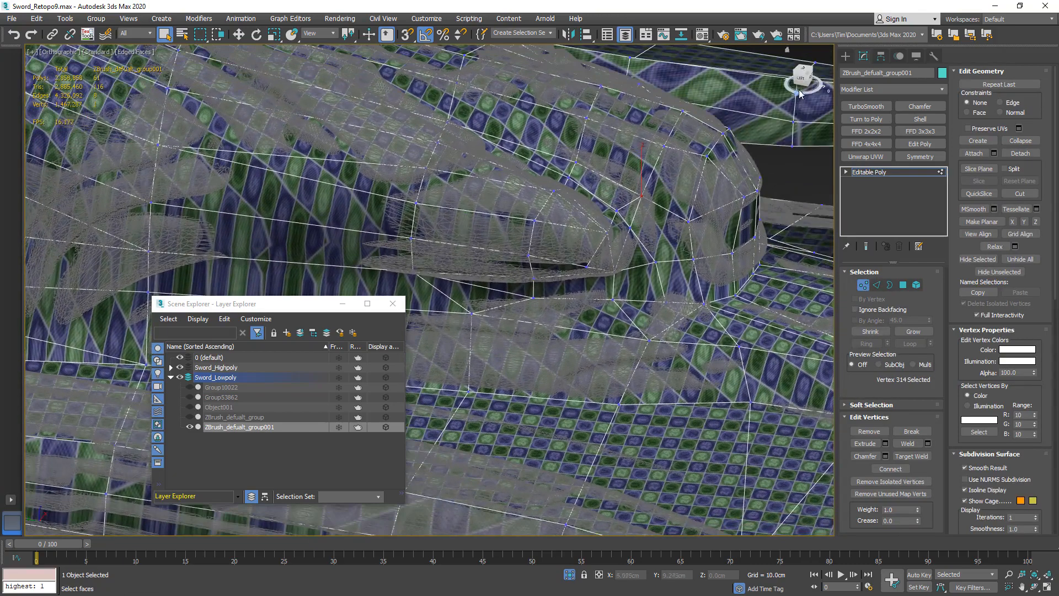
{"action": "middle_click_drag", "start_coordinate": [755, 157], "coordinate": [804, 90], "text": "alt"}
{"action": "left_click", "coordinate": [805, 77]}
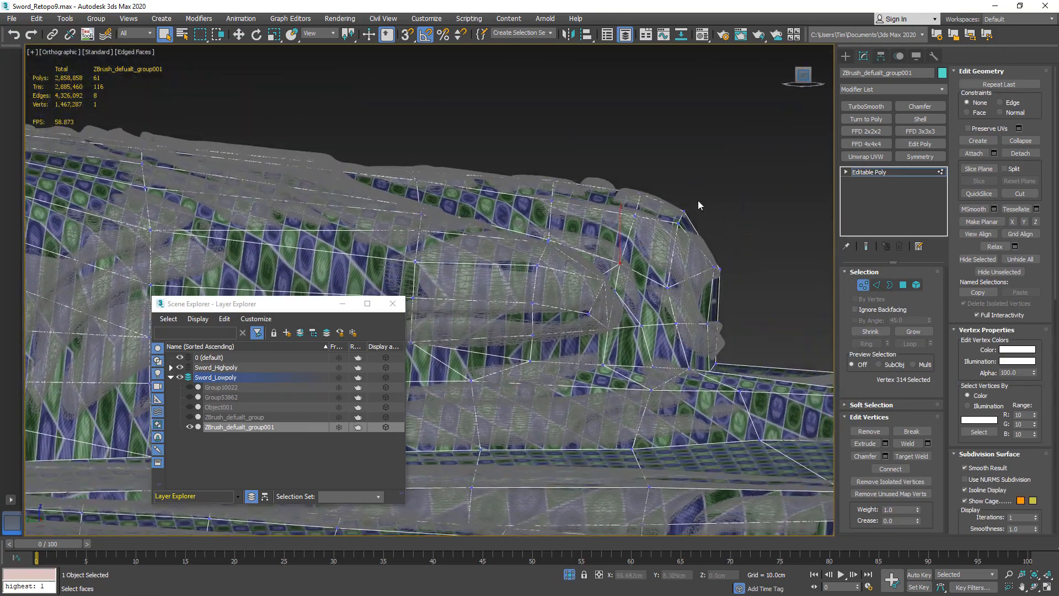
{"action": "scroll", "coordinate": [623, 282], "scroll_direction": "up", "scroll_amount": 4}
{"action": "key", "text": "F3"}
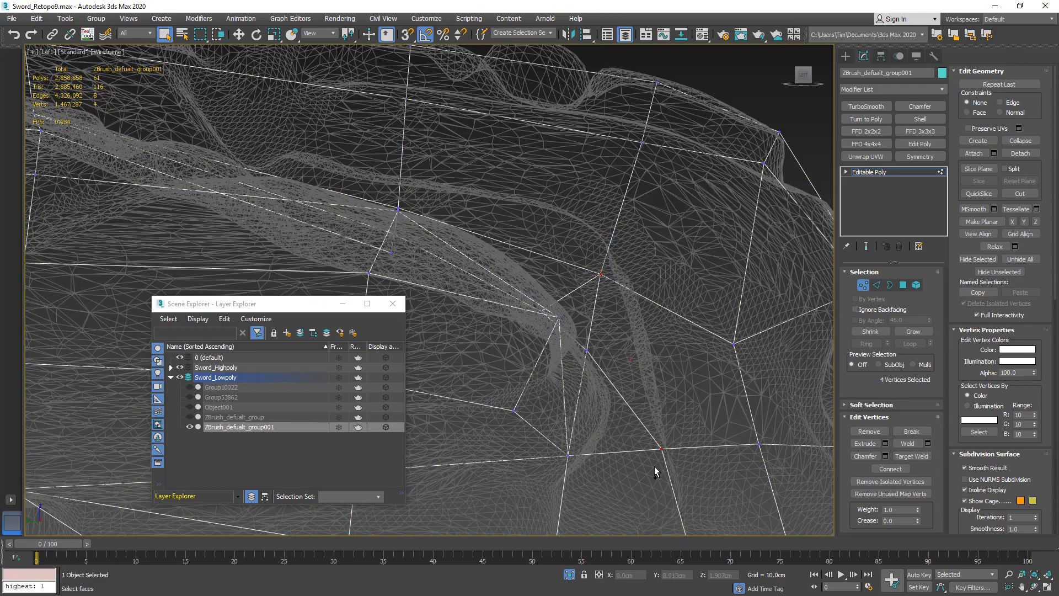
{"action": "mouse_move", "coordinate": [655, 467]}
{"action": "middle_mouse_down", "text": "alt"}
{"action": "mouse_move", "coordinate": [678, 296]}
{"action": "mouse_move", "coordinate": [581, 324]}
{"action": "mouse_move", "coordinate": [534, 320]}
{"action": "mouse_move", "coordinate": [643, 319]}
{"action": "middle_mouse_up", "text": "alt"}
{"action": "key", "text": "F3"}
{"action": "scroll", "coordinate": [679, 296], "scroll_direction": "down", "scroll_amount": 8}
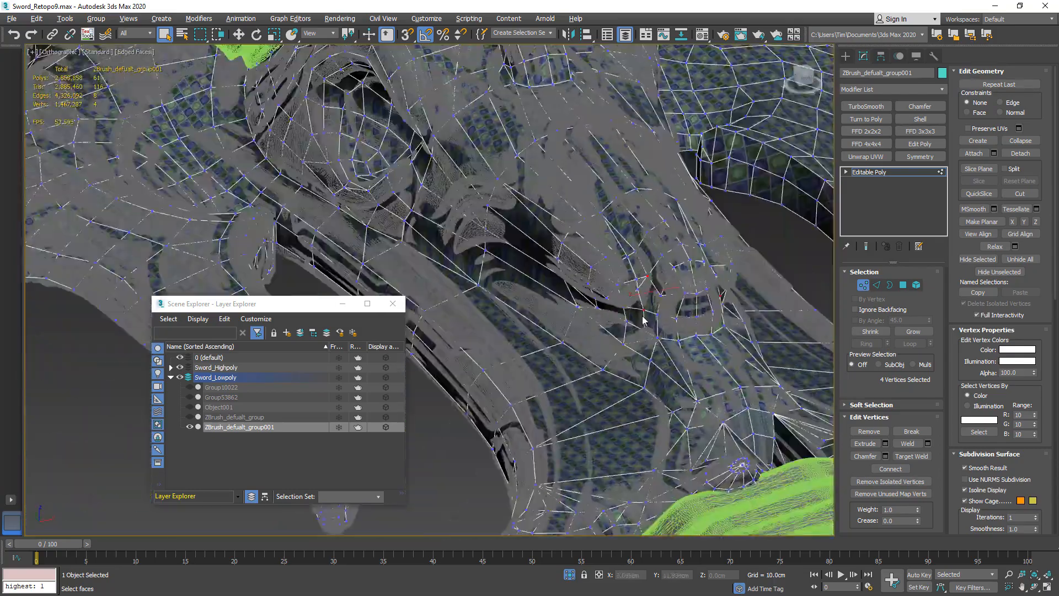
{"action": "scroll", "coordinate": [642, 320], "scroll_direction": "up", "scroll_amount": 5}
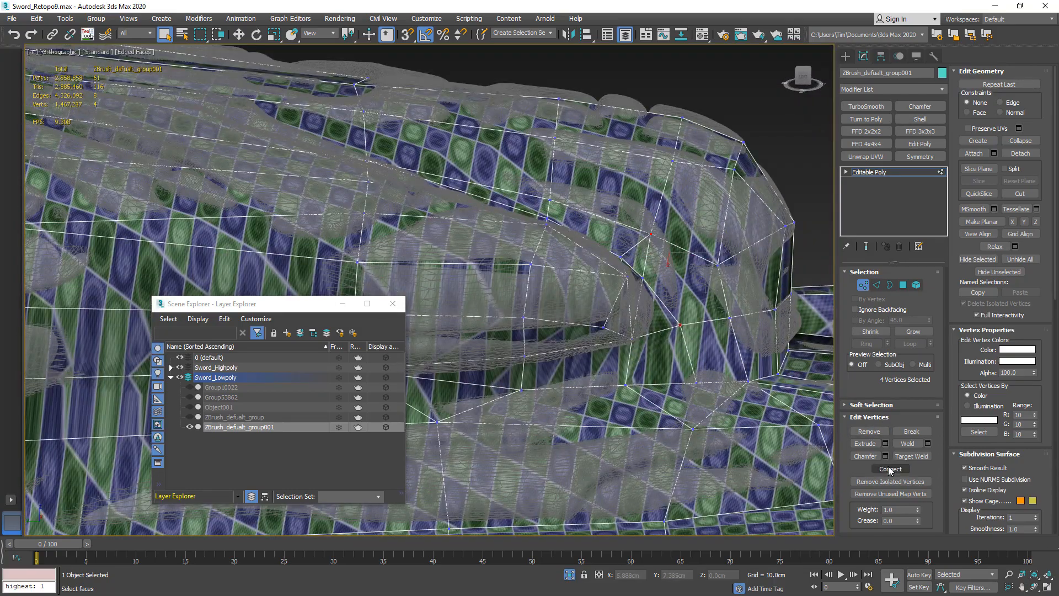
{"action": "left_click", "coordinate": [889, 469]}
Connect the neighbouring vertex pair at the pointed end of the recessed fold on both sides of the snout.
{"action": "mouse_move", "coordinate": [729, 336]}
{"action": "middle_mouse_down", "text": "alt"}
{"action": "mouse_move", "coordinate": [688, 317]}
{"action": "mouse_move", "coordinate": [727, 323]}
{"action": "middle_mouse_up", "text": "alt"}
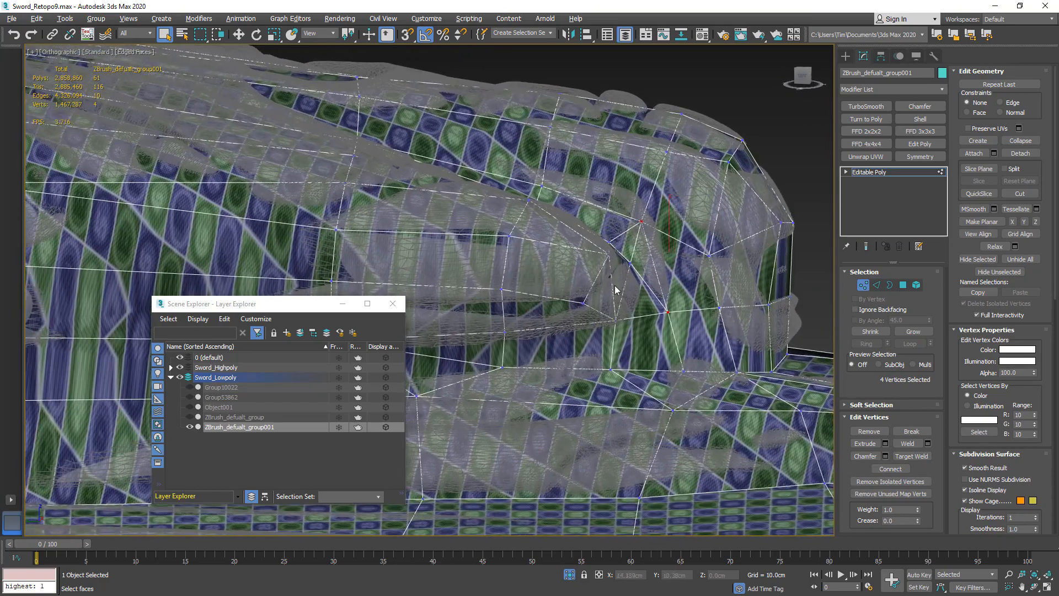
{"action": "middle_click_drag", "start_coordinate": [684, 276], "coordinate": [754, 267]}
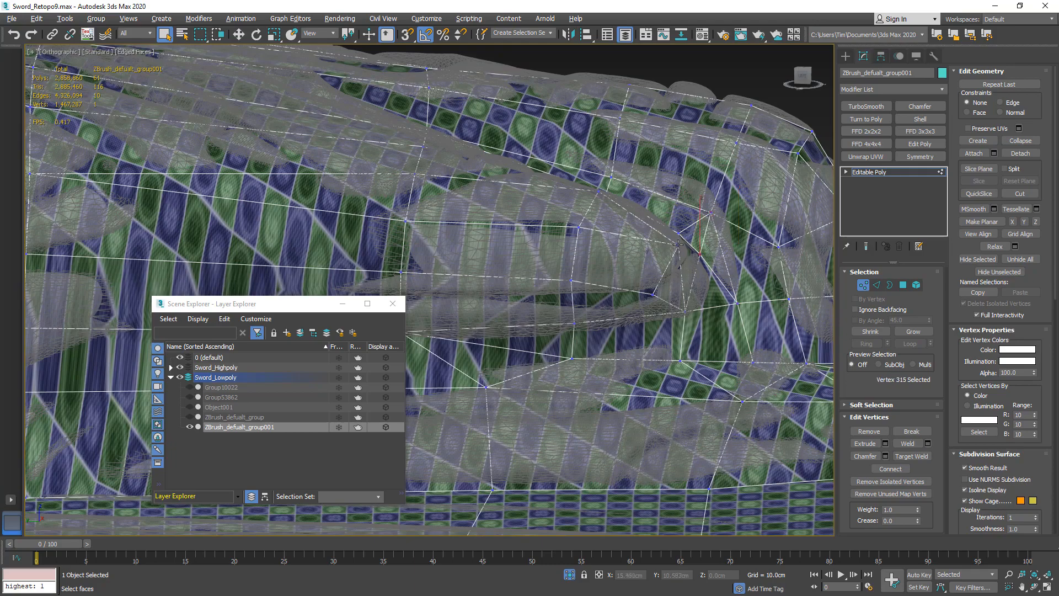
{"action": "middle_click_drag", "start_coordinate": [688, 262], "coordinate": [665, 259], "text": "alt"}
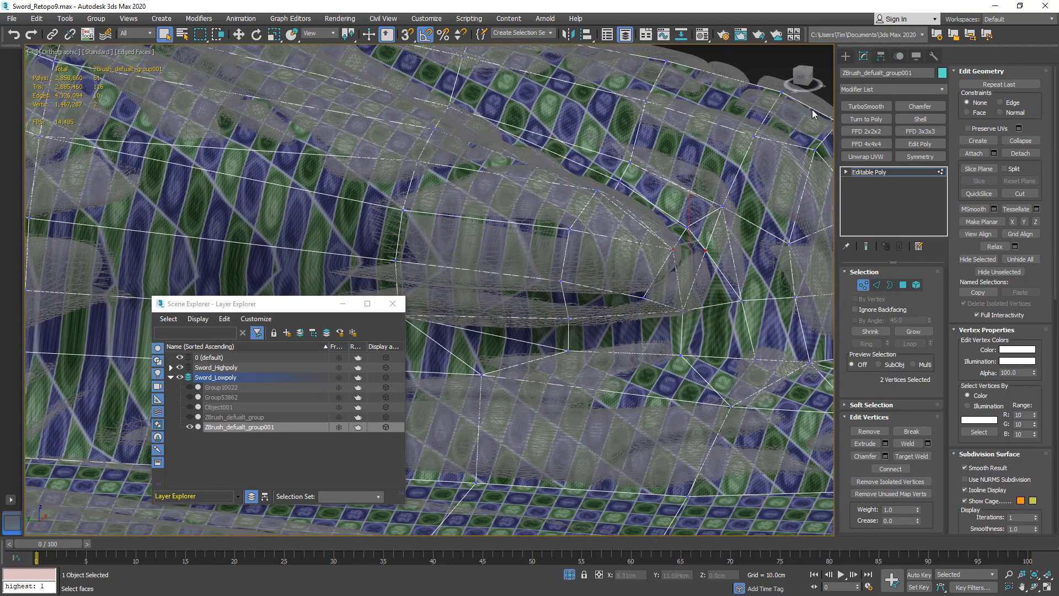
{"action": "middle_click_drag", "start_coordinate": [722, 168], "coordinate": [793, 80], "text": "alt"}
{"action": "left_click", "coordinate": [801, 77]}
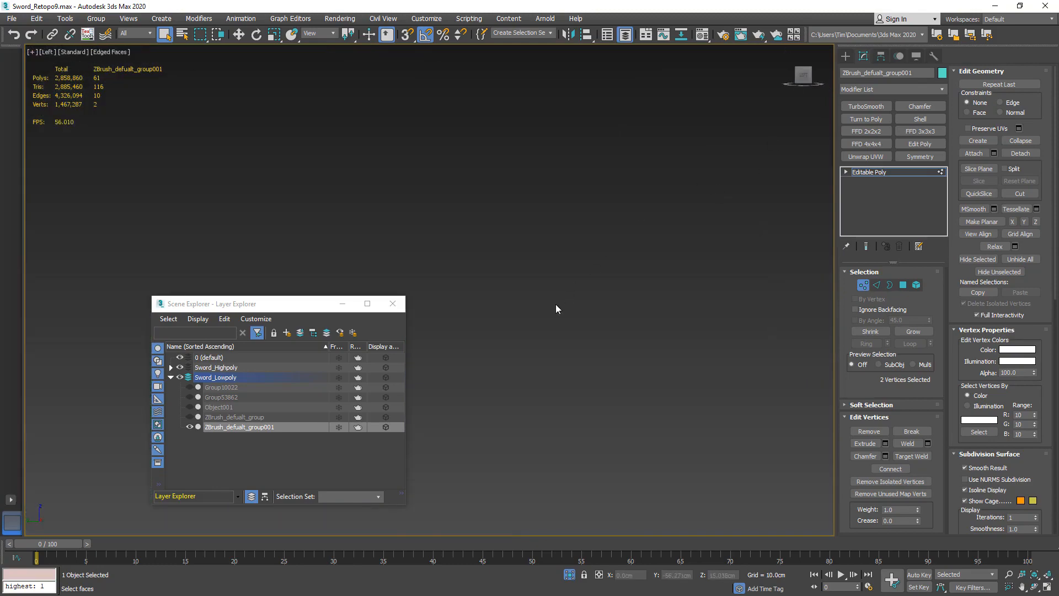
{"action": "scroll", "coordinate": [631, 291], "scroll_direction": "up", "scroll_amount": 10}
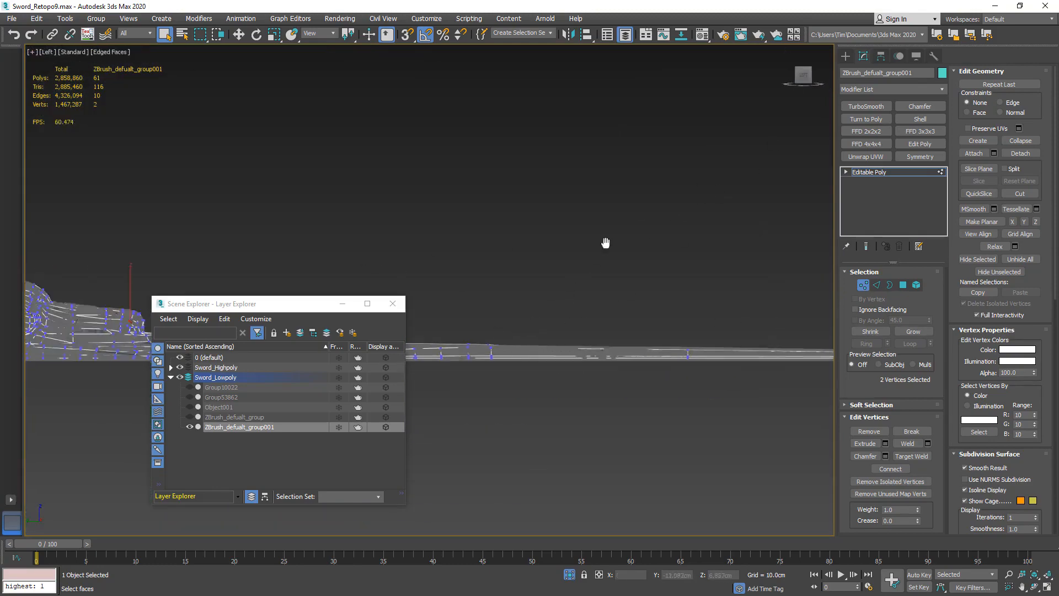
{"action": "scroll", "coordinate": [621, 305], "scroll_direction": "up", "scroll_amount": 8}
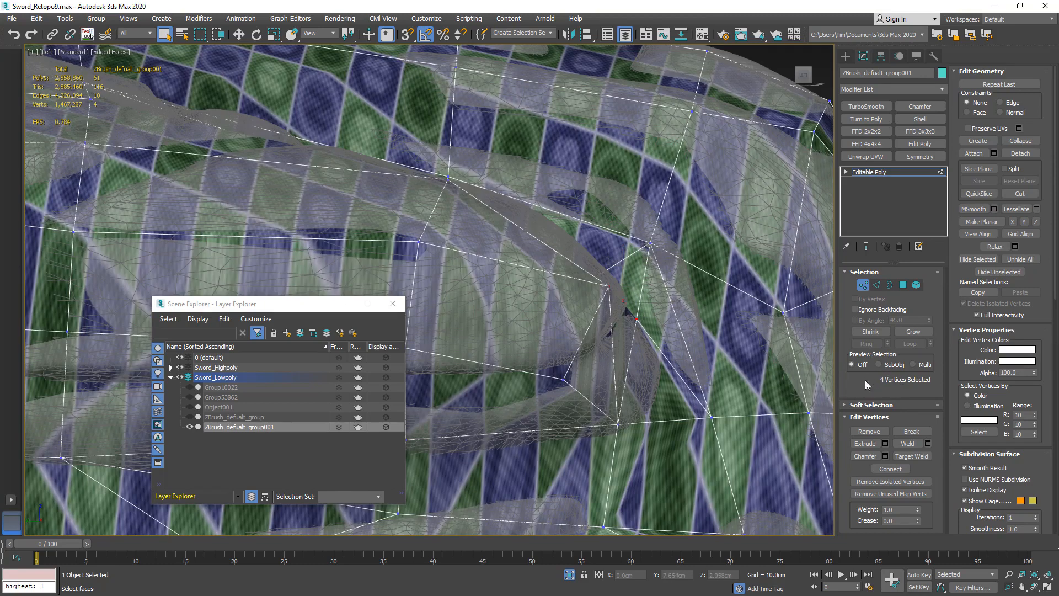
{"action": "left_click", "coordinate": [891, 468]}
Check the new edges against the high-poly, hide the Sword_Highpoly layer and leave vertex editing with the Layer Explorer closed.
{"action": "middle_click_drag", "start_coordinate": [576, 292], "coordinate": [483, 317], "text": "alt"}
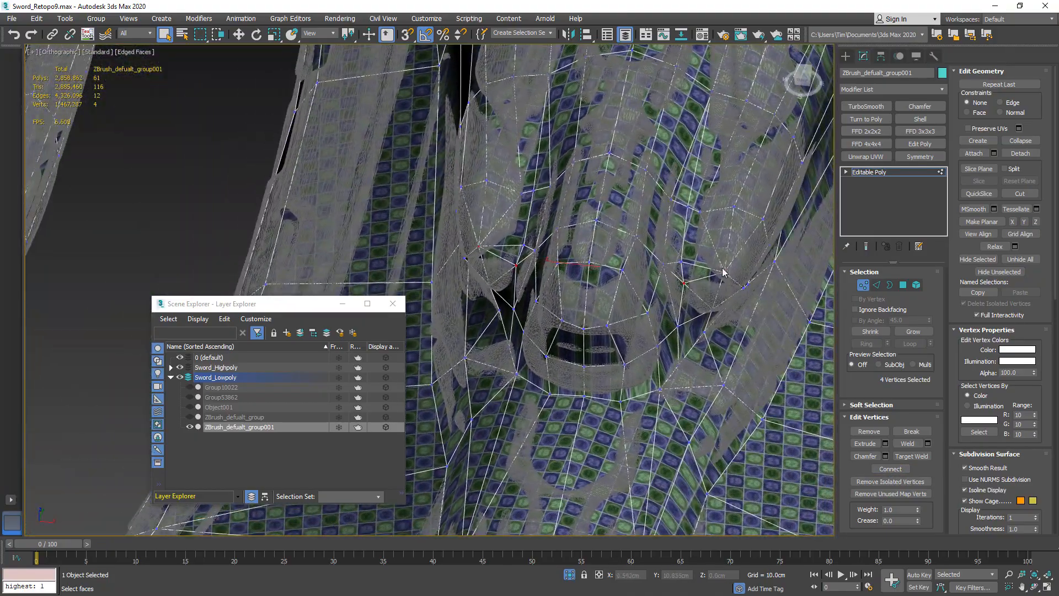
{"action": "middle_click_drag", "start_coordinate": [626, 277], "coordinate": [718, 240], "text": "alt"}
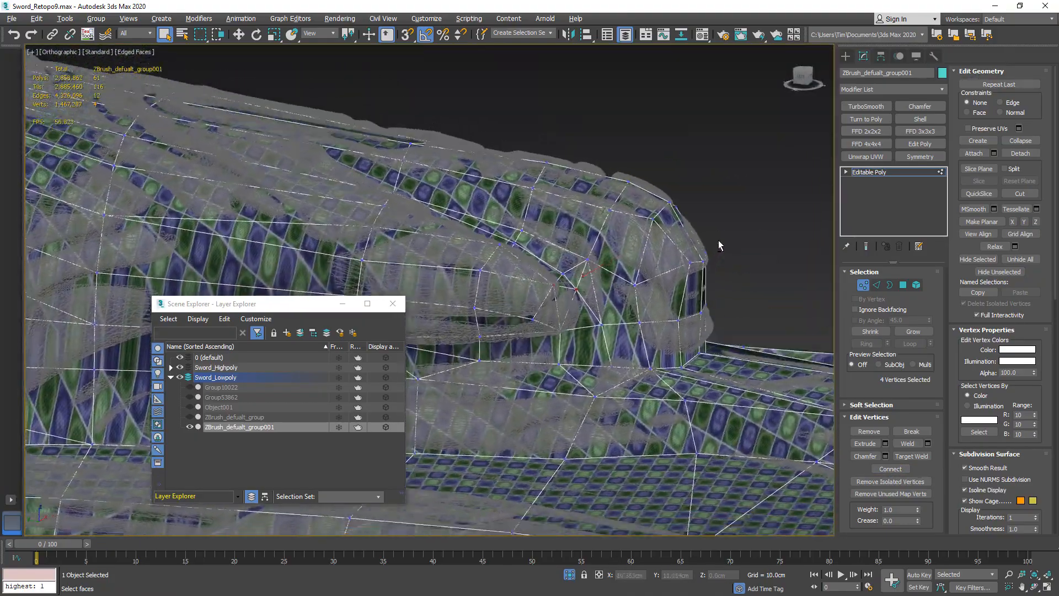
{"action": "middle_click_drag", "start_coordinate": [471, 237], "coordinate": [269, 351], "text": "alt"}
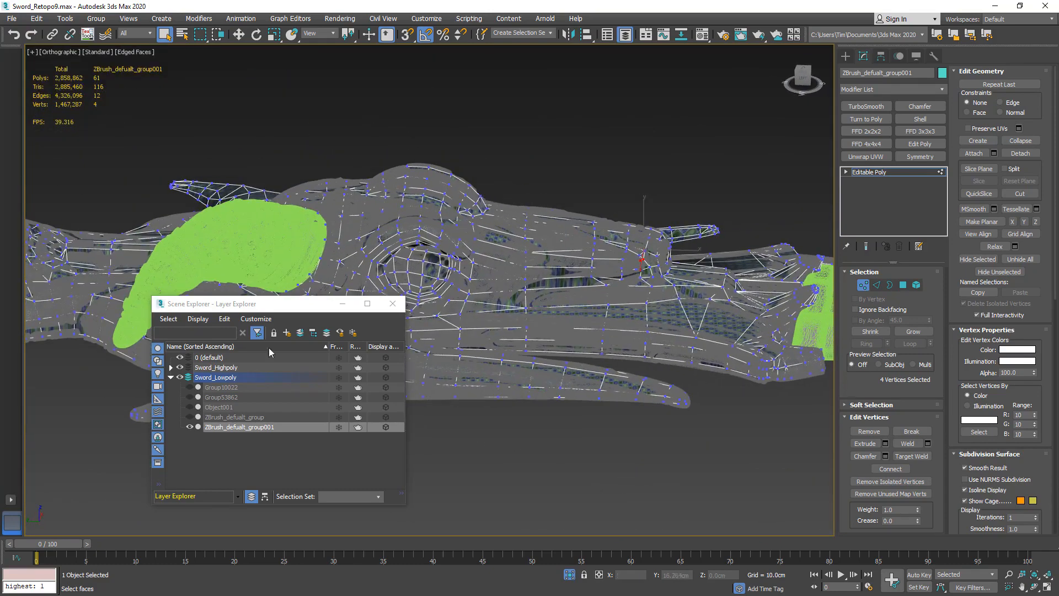
{"action": "left_click", "coordinate": [180, 367]}
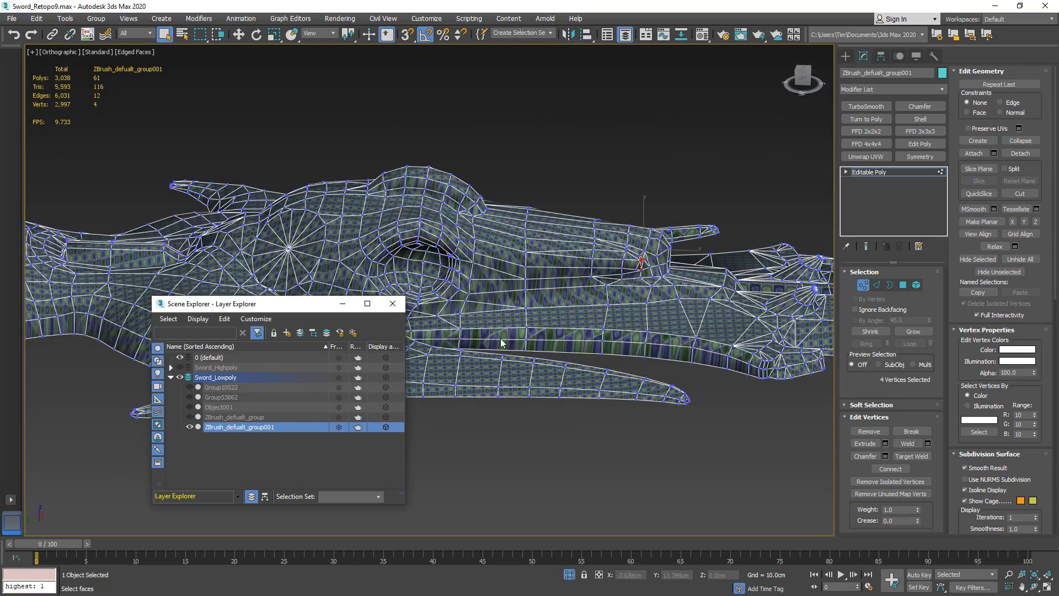
{"action": "left_click", "coordinate": [863, 285]}
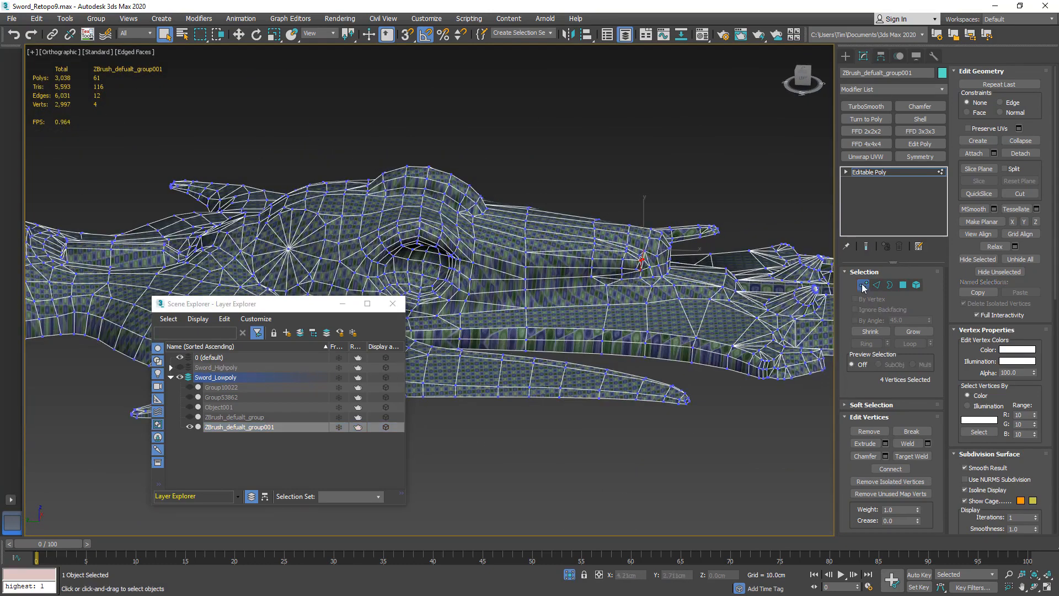
{"action": "middle_click_drag", "start_coordinate": [667, 181], "coordinate": [524, 265], "text": "alt"}
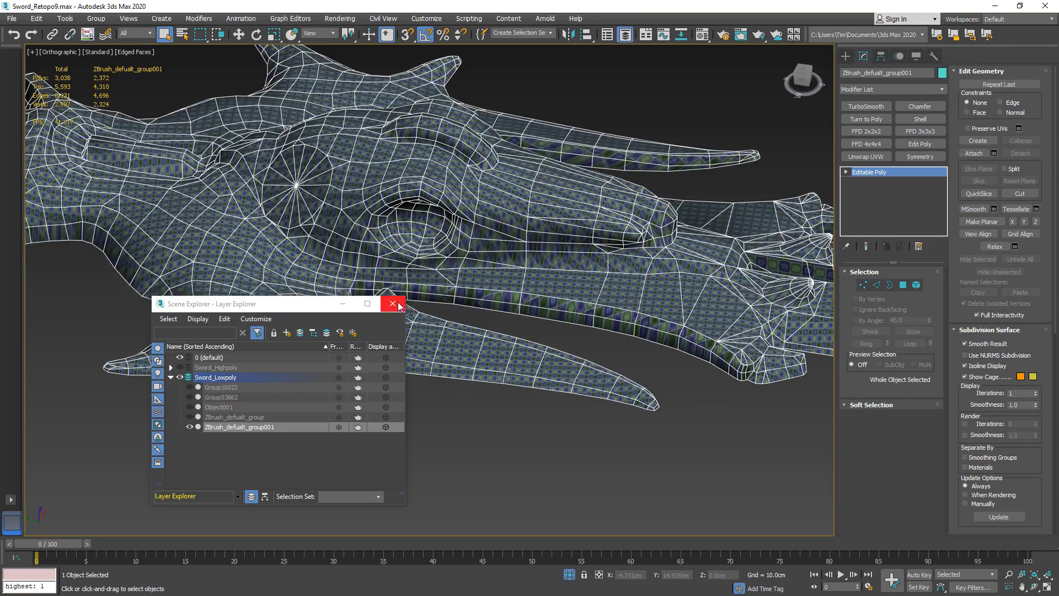
{"action": "left_click", "coordinate": [392, 303]}
Save the scene as Sword_Retopo10.max and reopen the Layer Explorer.
{"action": "key", "text": "ctrl+s"}
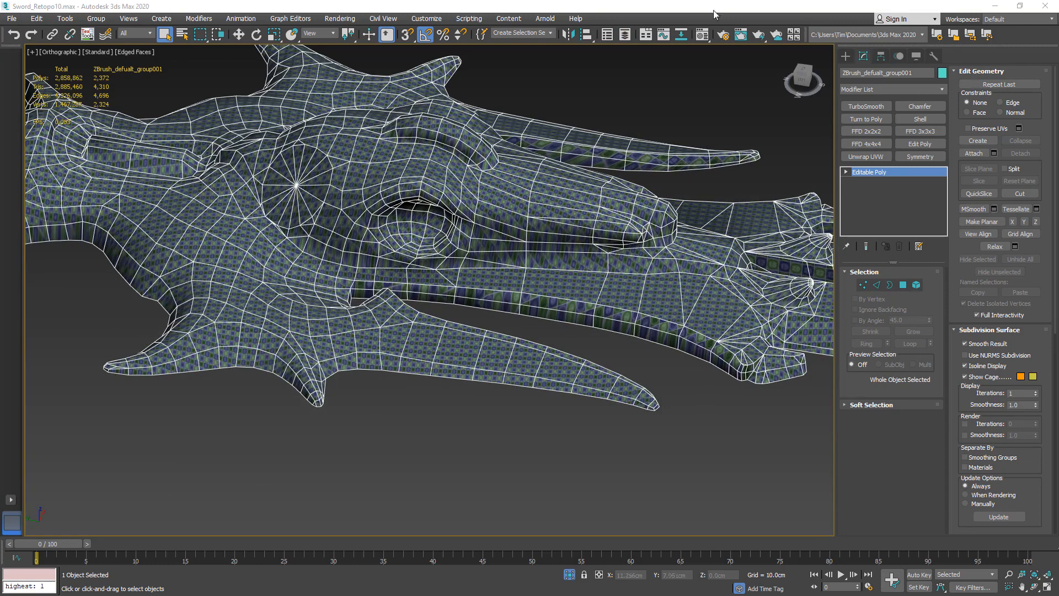
{"action": "left_click", "coordinate": [607, 34]}
{"action": "left_click", "coordinate": [608, 34]}
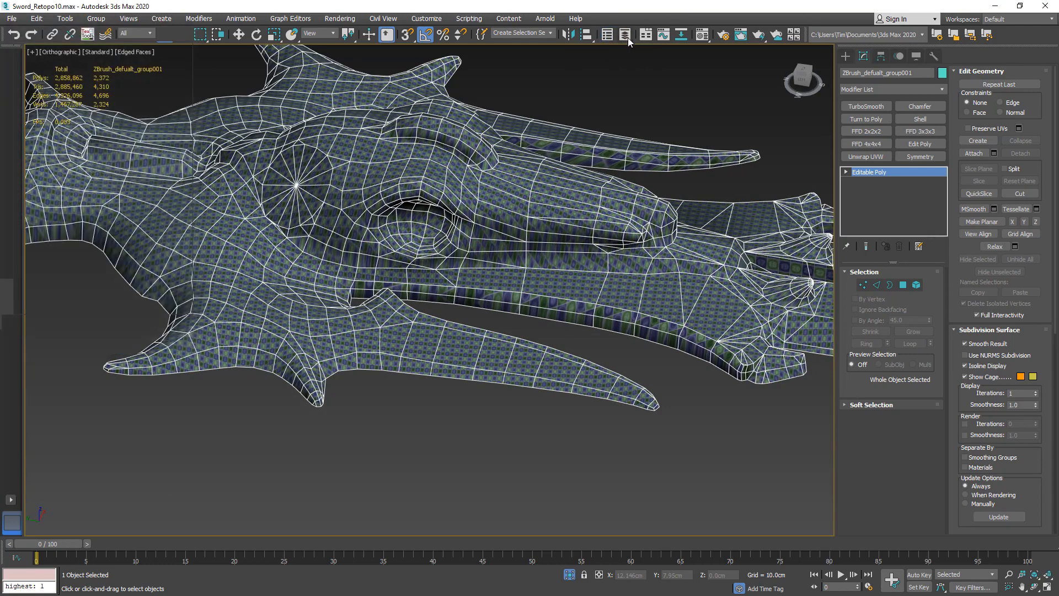
{"action": "left_click", "coordinate": [625, 34]}
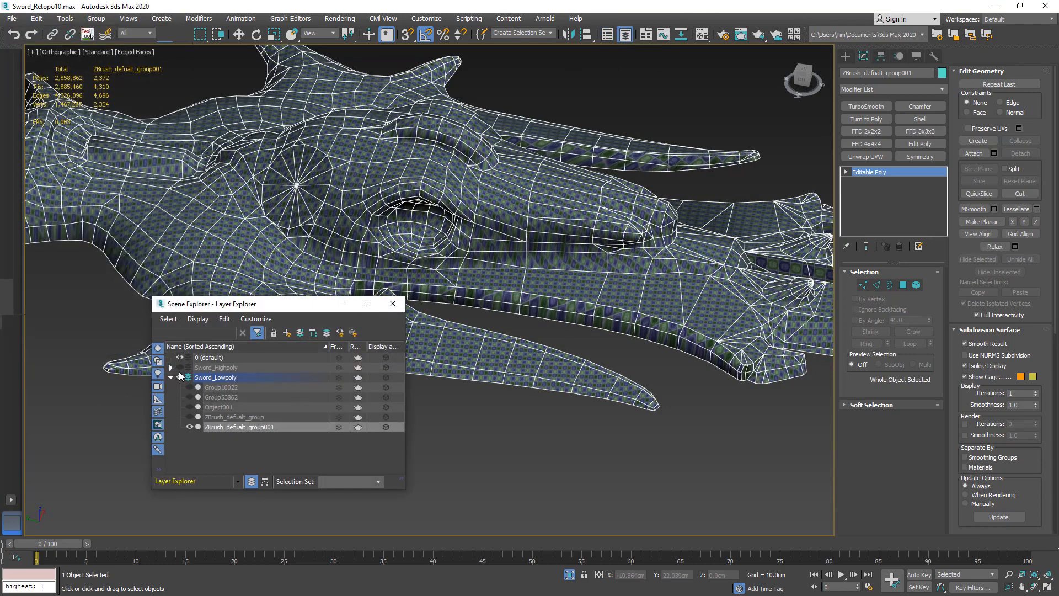
Show the Sword_Highpoly layer and enter edge editing on the low-poly to compare the jaw's lower rim with the sculpt.
{"action": "left_click", "coordinate": [180, 367]}
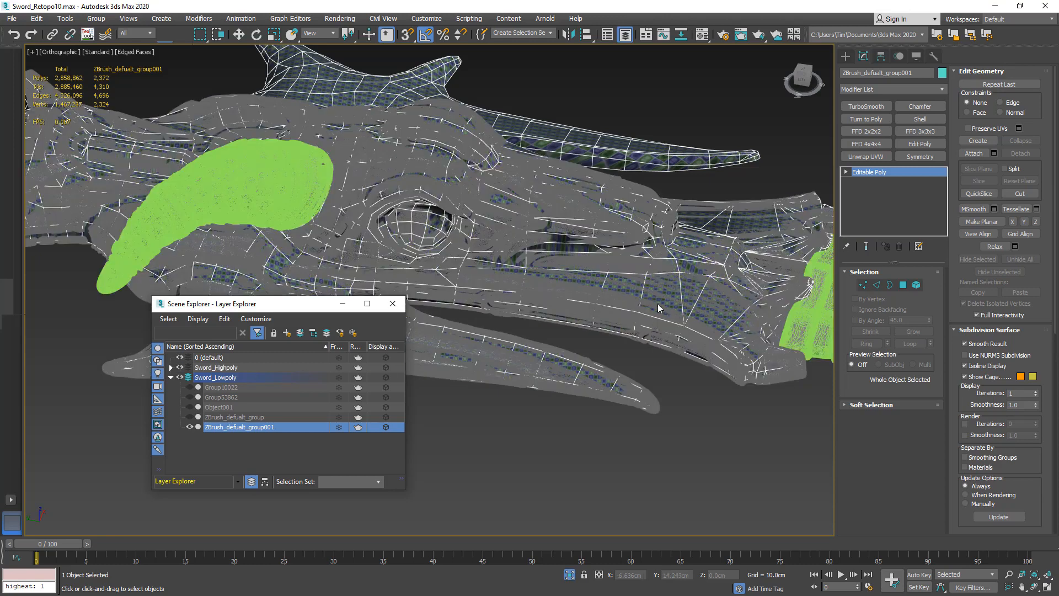
{"action": "left_click", "coordinate": [877, 285]}
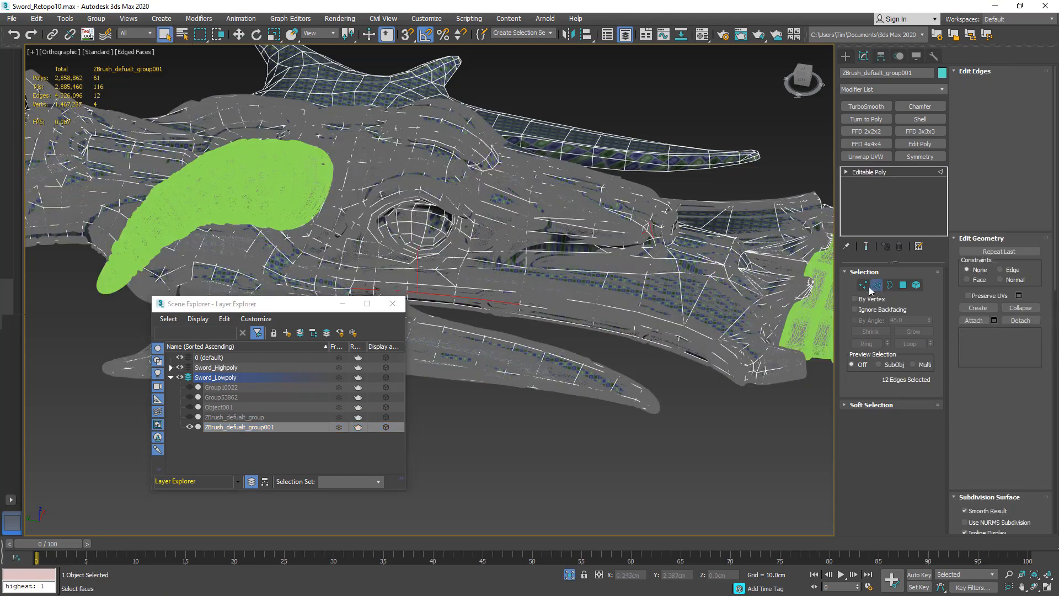
{"action": "left_click", "coordinate": [694, 272]}
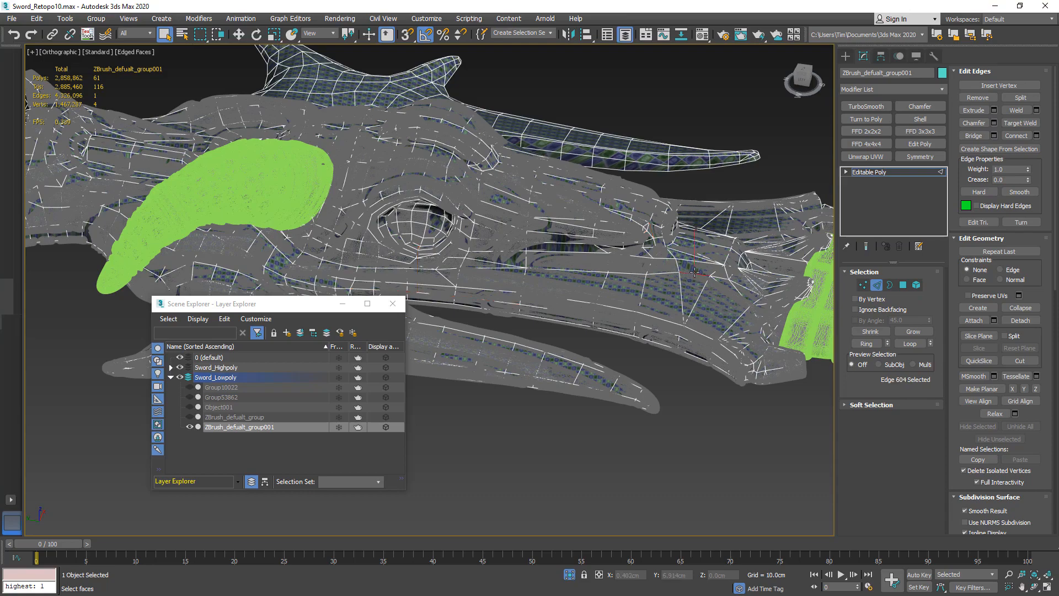
{"action": "middle_click_drag", "start_coordinate": [702, 290], "coordinate": [693, 332], "text": "alt"}
{"action": "scroll", "coordinate": [698, 354], "scroll_direction": "up", "scroll_amount": 2}
{"action": "scroll", "coordinate": [695, 342], "scroll_direction": "up", "scroll_amount": 3}
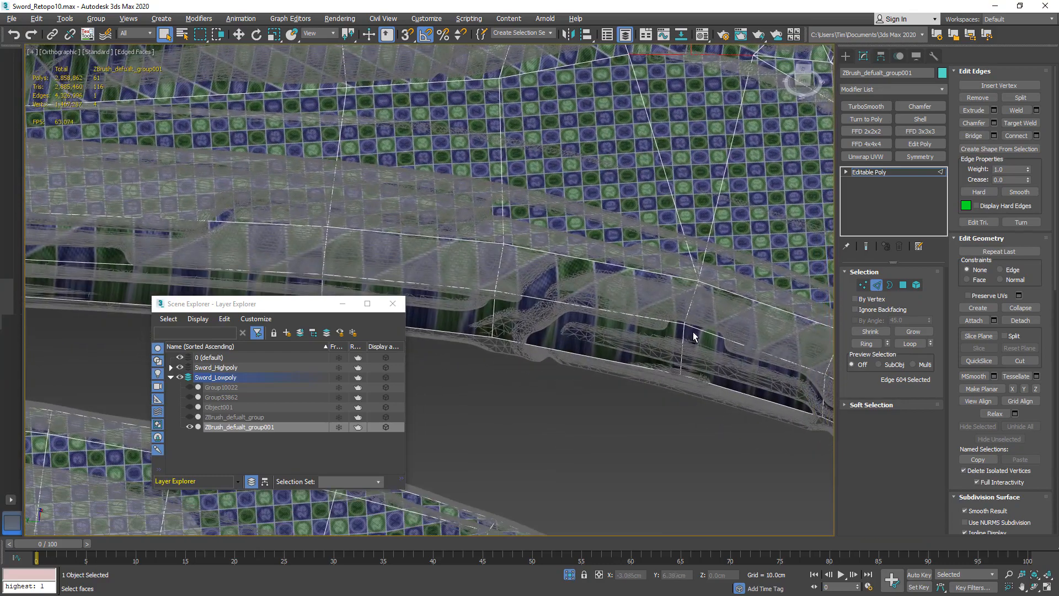
Select the short edge loop across the jaw's rim near its front end and chamfer it by 0.488 cm with 1 segment.
{"action": "double_click", "coordinate": [681, 334]}
{"action": "scroll", "coordinate": [681, 335], "scroll_direction": "down", "scroll_amount": 4}
{"action": "middle_click_drag", "start_coordinate": [681, 335], "coordinate": [503, 69], "text": "alt"}
{"action": "middle_click_drag", "start_coordinate": [647, 351], "coordinate": [802, 357], "text": "alt"}
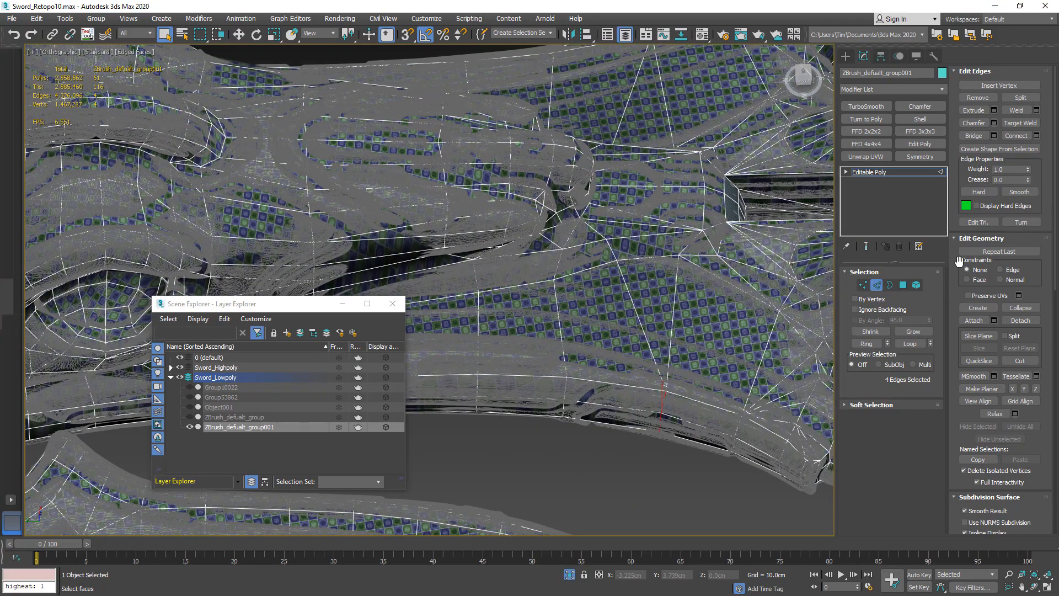
{"action": "left_click", "coordinate": [993, 122]}
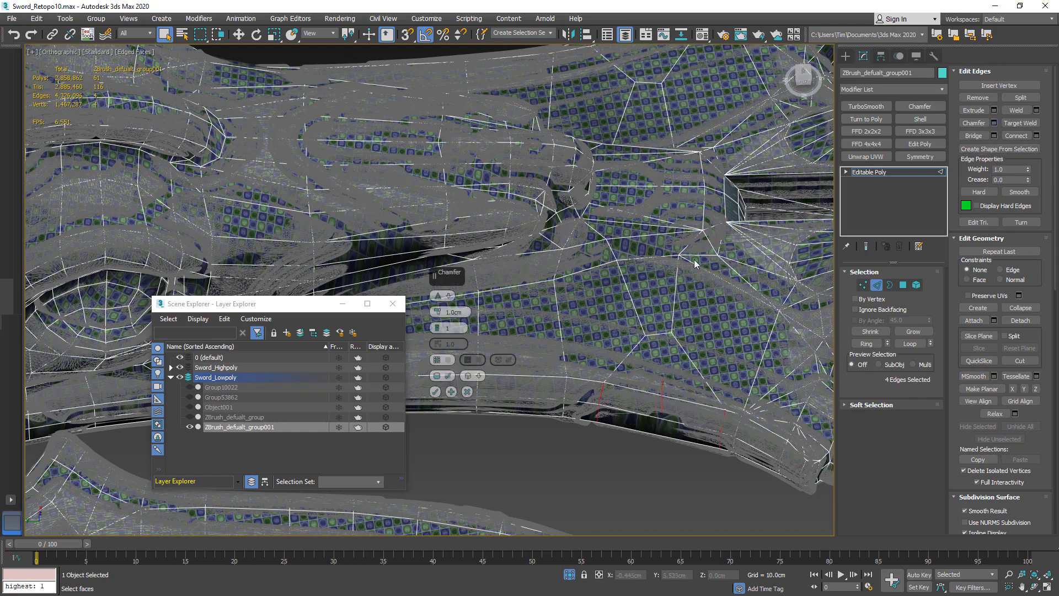
{"action": "left_click_drag", "start_coordinate": [445, 327], "coordinate": [463, 350]}
{"action": "middle_click_drag", "start_coordinate": [685, 315], "coordinate": [641, 425], "text": "alt"}
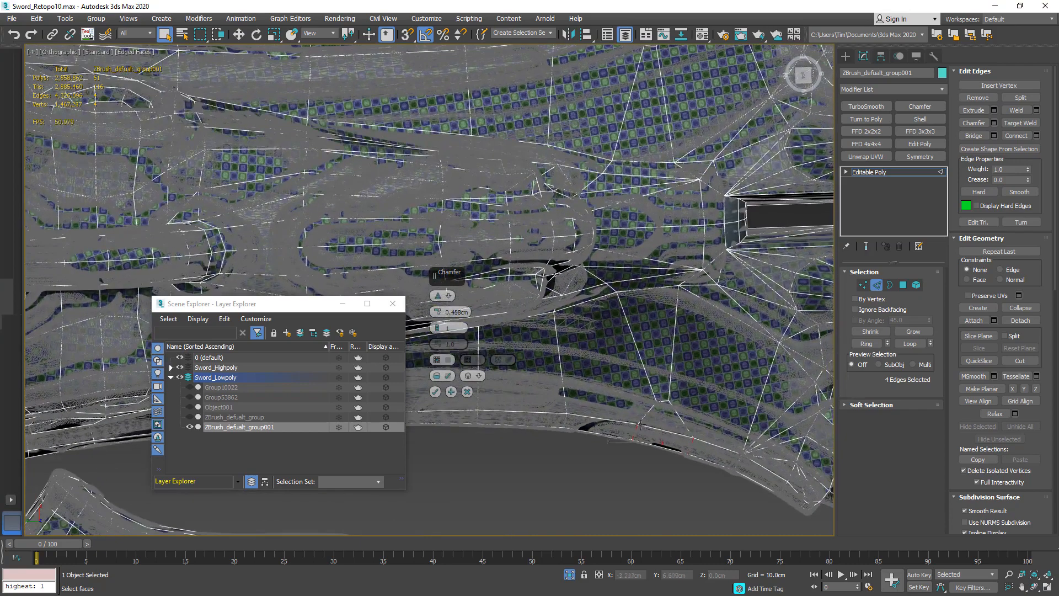
{"action": "left_click", "coordinate": [437, 391]}
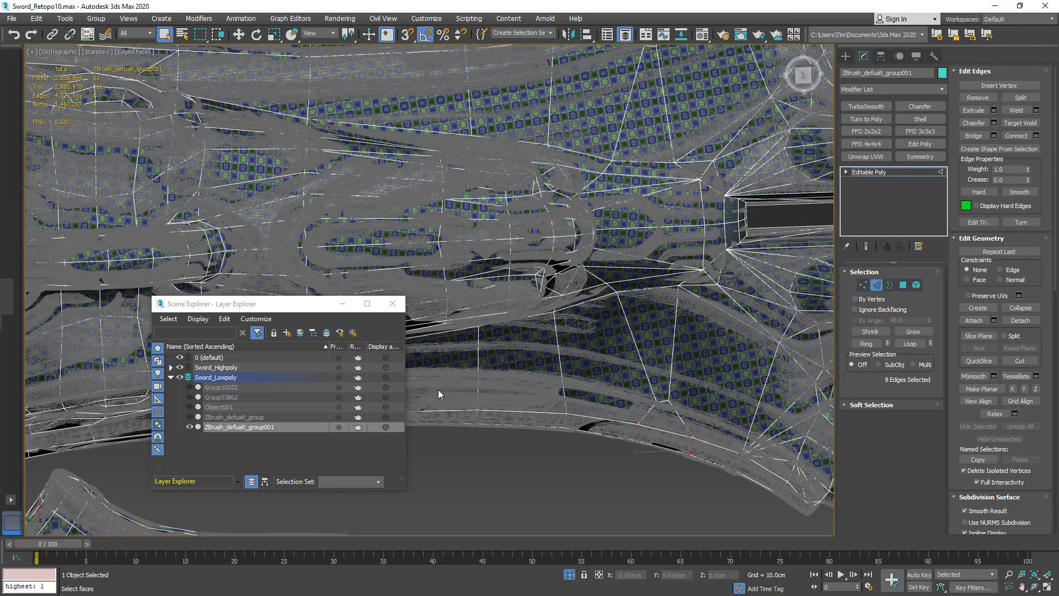
Hide the Sword_Highpoly layer and target-weld the surplus chamfer vertices to their inner neighbours on the first side of the jaw.
{"action": "left_click", "coordinate": [179, 367]}
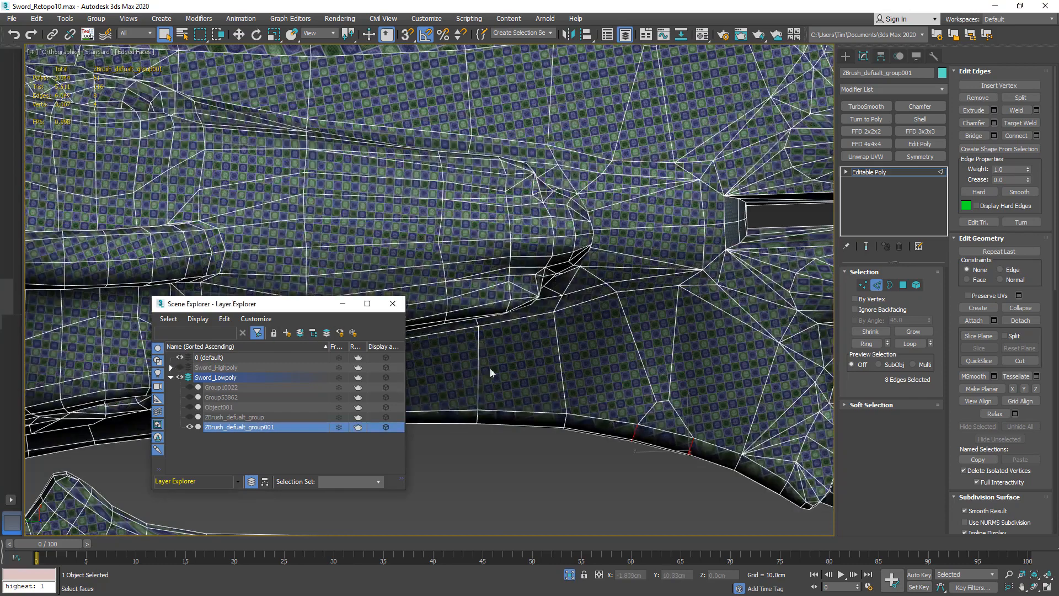
{"action": "left_click", "coordinate": [862, 284]}
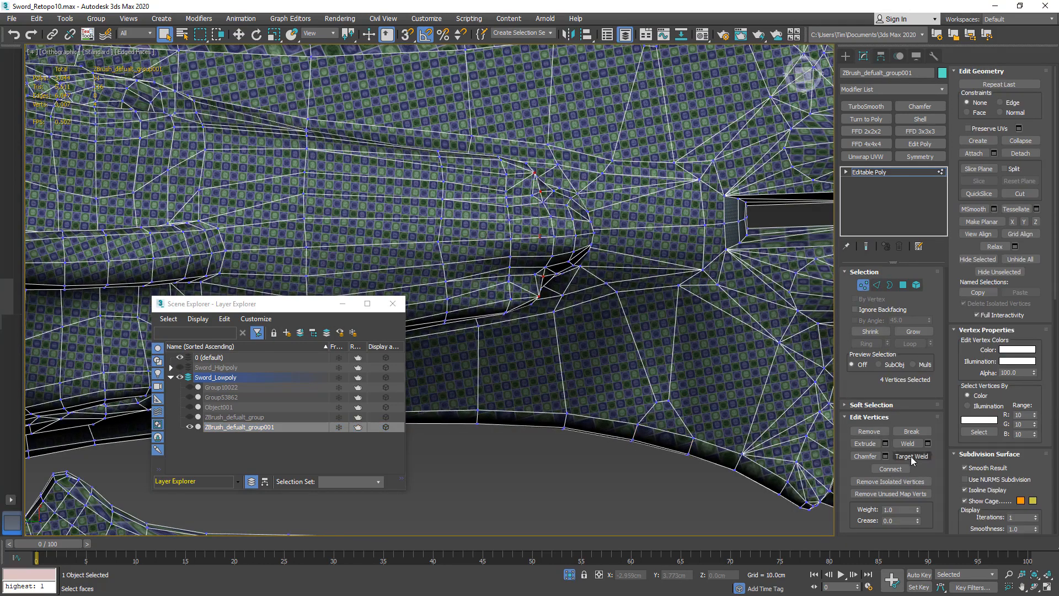
{"action": "left_click", "coordinate": [911, 456]}
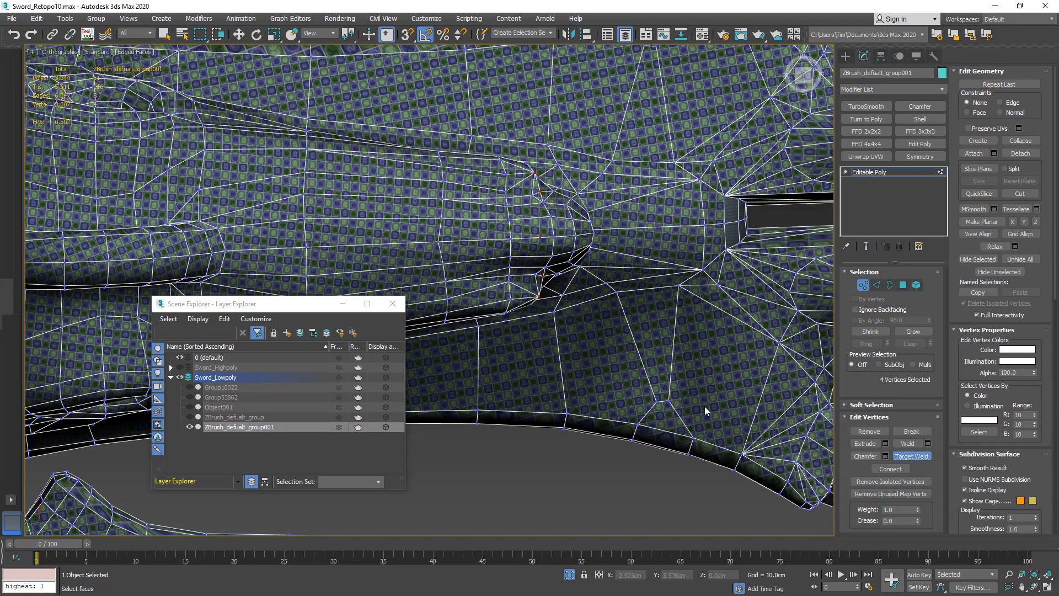
{"action": "left_click", "coordinate": [617, 296]}
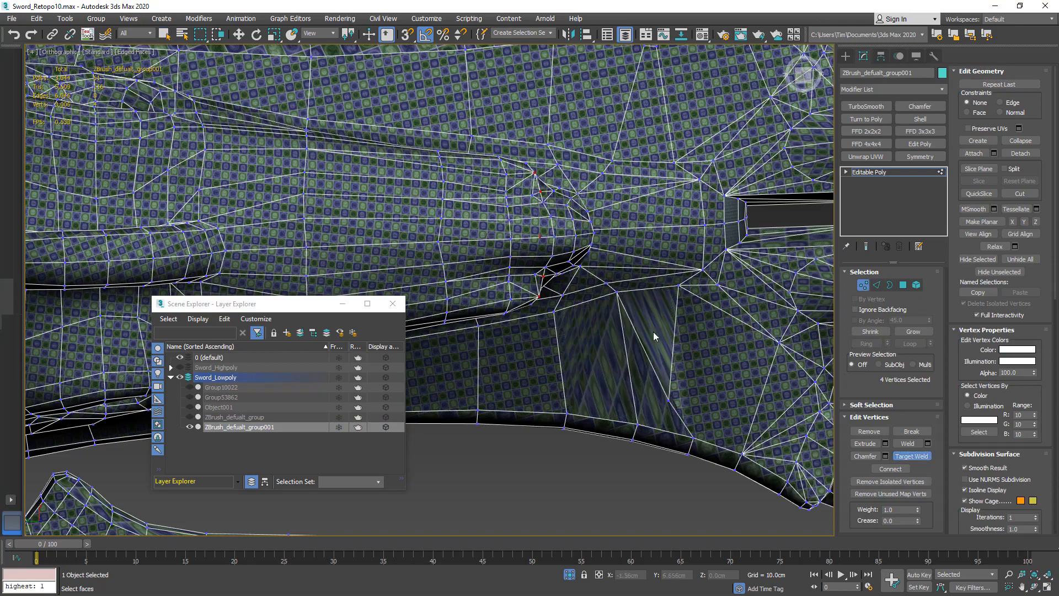
{"action": "left_click", "coordinate": [680, 287]}
{"action": "scroll", "coordinate": [670, 282], "scroll_direction": "down", "scroll_amount": 5}
{"action": "middle_click_drag", "start_coordinate": [662, 276], "coordinate": [540, 268], "text": "alt"}
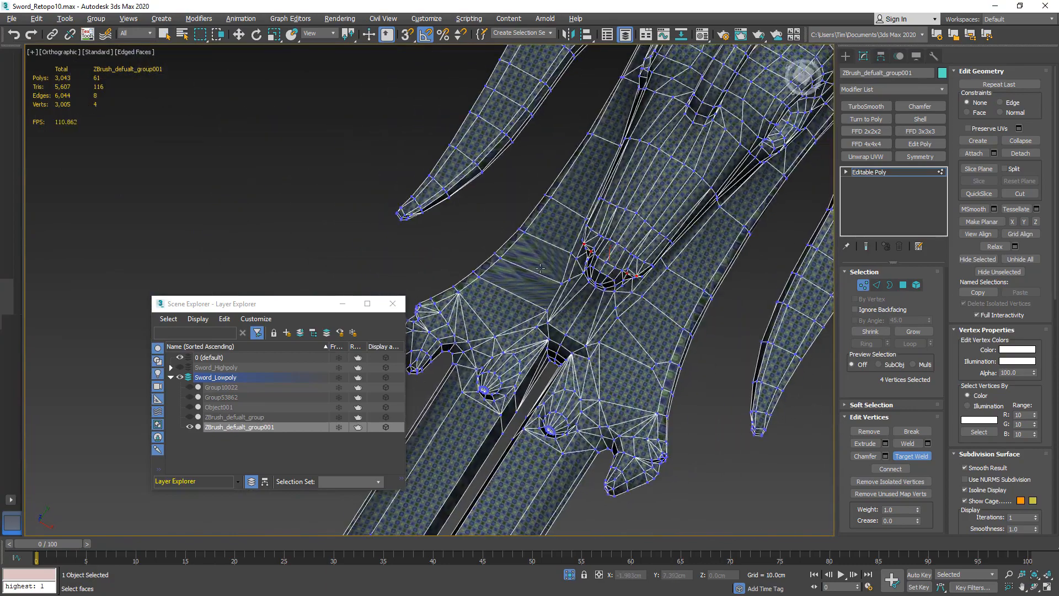
Target-weld the matching chamfer vertices on the opposite side of the jaw, ending with Target Weld off.
{"action": "scroll", "coordinate": [619, 337], "scroll_direction": "up", "scroll_amount": 4}
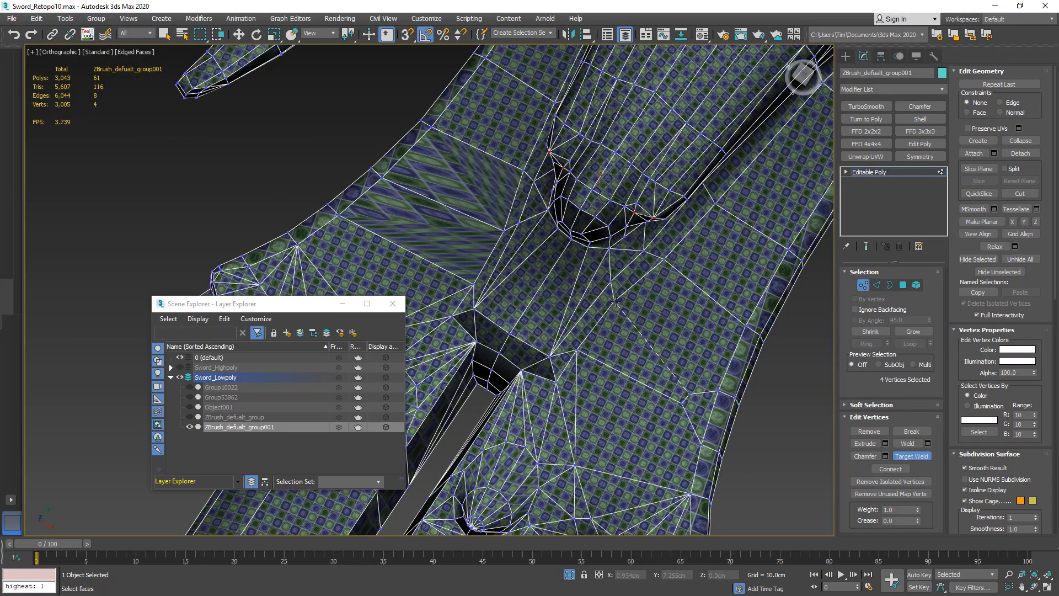
{"action": "left_click", "coordinate": [682, 401]}
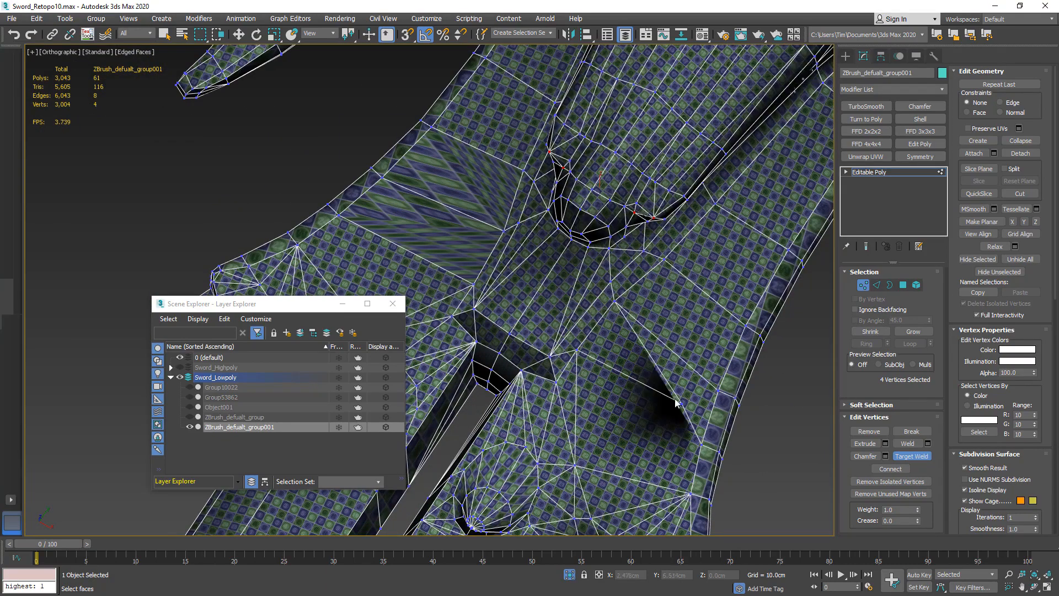
{"action": "left_click", "coordinate": [576, 351]}
{"action": "scroll", "coordinate": [578, 349], "scroll_direction": "down", "scroll_amount": 4}
{"action": "middle_click_drag", "start_coordinate": [582, 347], "coordinate": [582, 324], "text": "alt"}
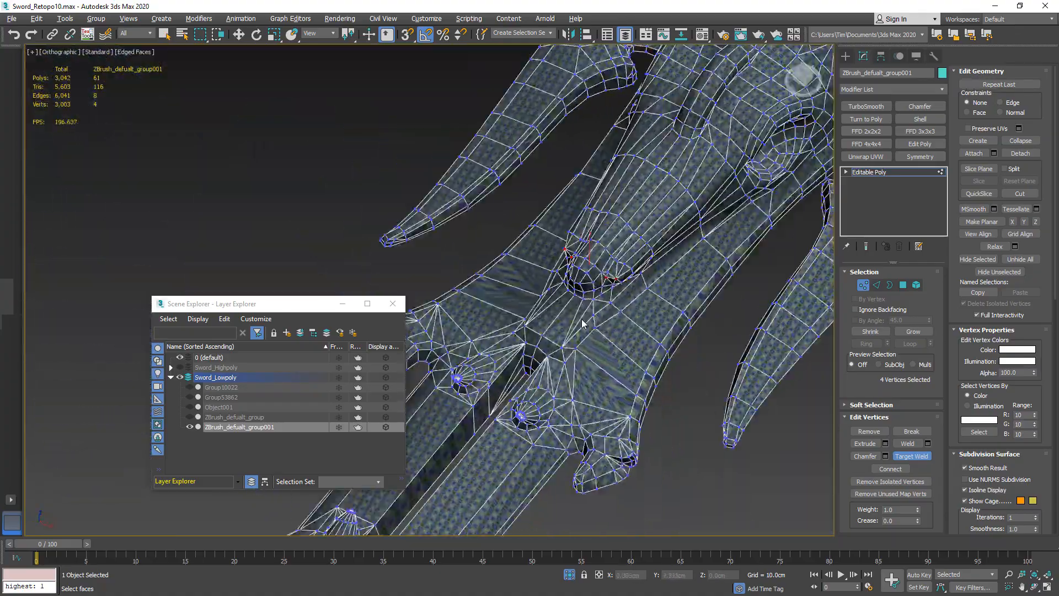
{"action": "scroll", "coordinate": [582, 323], "scroll_direction": "up", "scroll_amount": 3}
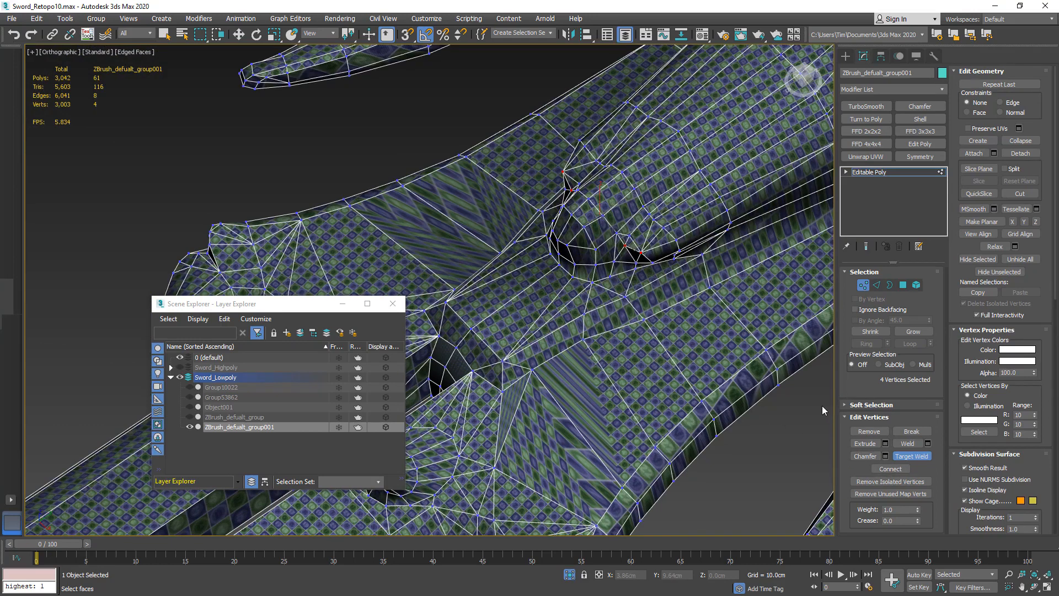
{"action": "left_click", "coordinate": [917, 459]}
Select the vertices around the snout's rounded end on both sides and connect them with new edges.
{"action": "left_click", "coordinate": [610, 277]}
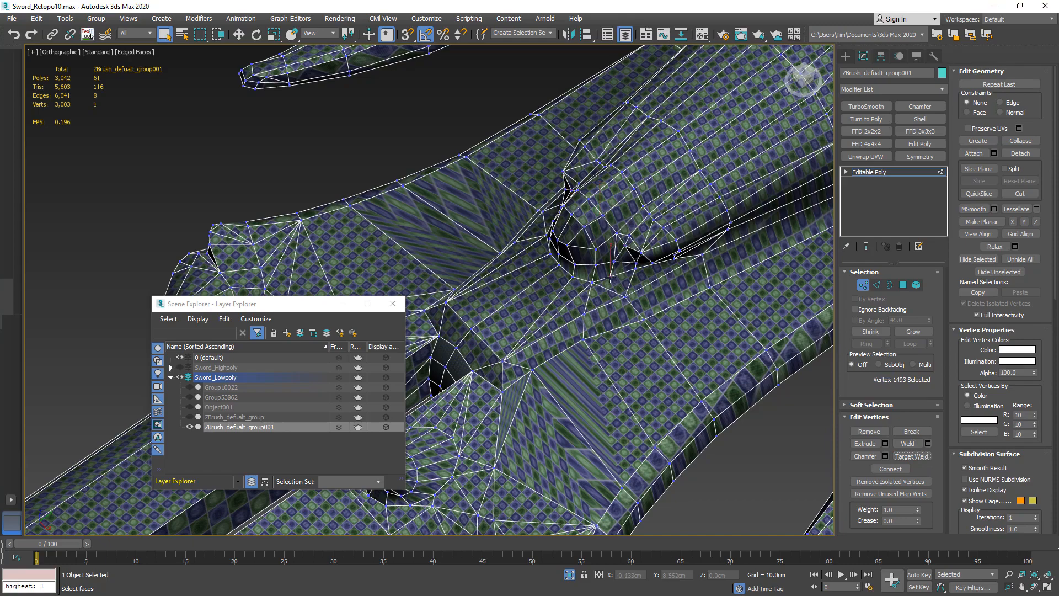
{"action": "left_click", "coordinate": [623, 297], "text": "ctrl"}
{"action": "middle_click_drag", "start_coordinate": [623, 297], "coordinate": [585, 351], "text": "alt"}
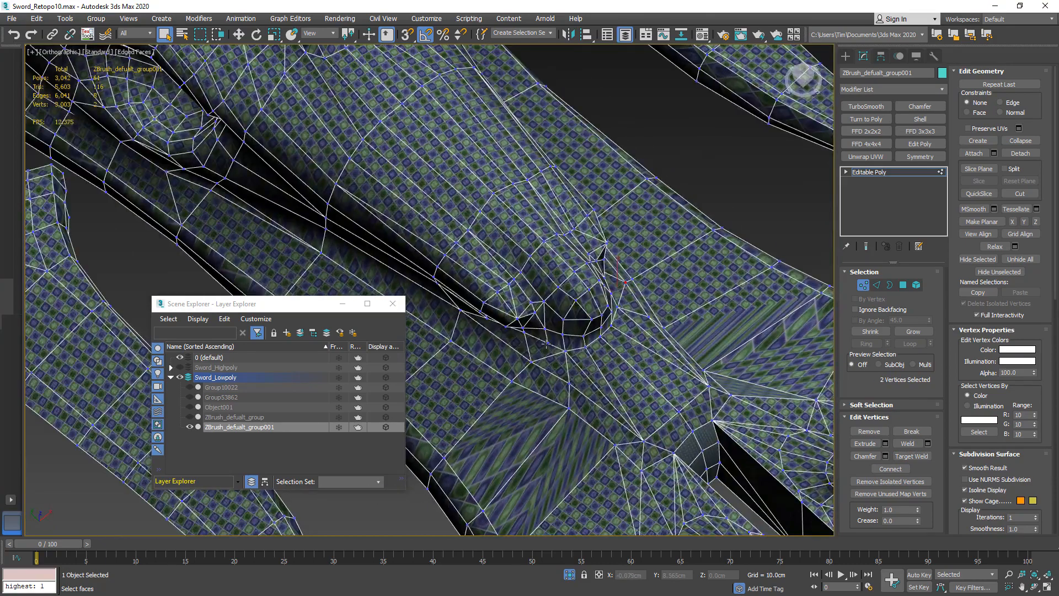
{"action": "left_click", "coordinate": [530, 362], "text": "ctrl"}
{"action": "left_click", "coordinate": [890, 468]}
Set the Edge constraint and slide the centre vertices of the small wall between the jaws slightly along their edges.
{"action": "middle_click_drag", "start_coordinate": [617, 353], "coordinate": [634, 312], "text": "alt"}
{"action": "left_click", "coordinate": [634, 314]}
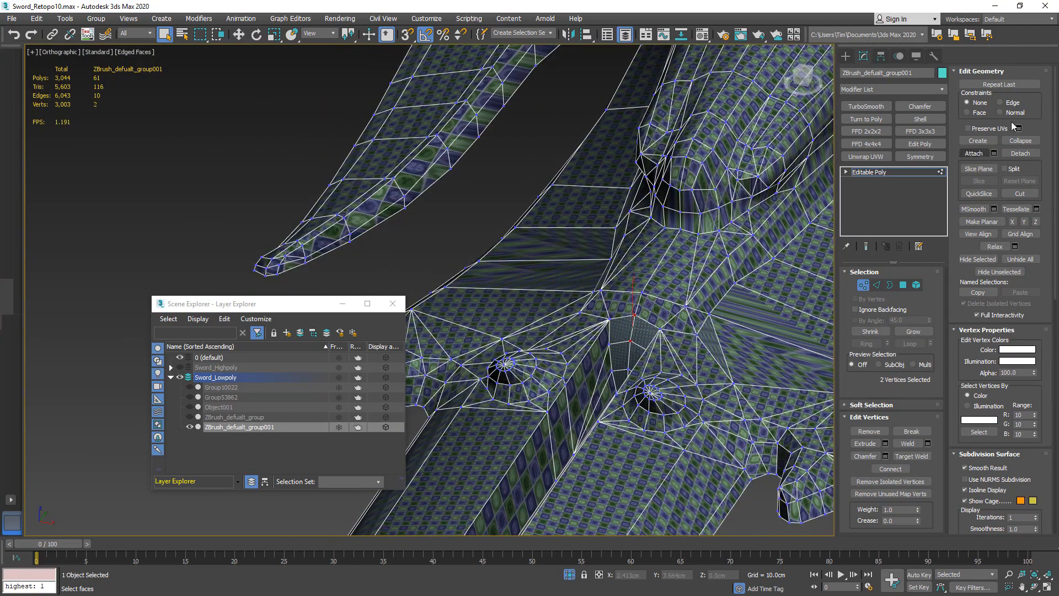
{"action": "left_click", "coordinate": [238, 35]}
{"action": "left_click_drag", "start_coordinate": [630, 297], "coordinate": [630, 302]}
{"action": "middle_click_drag", "start_coordinate": [566, 267], "coordinate": [618, 337], "text": "alt"}
{"action": "left_click", "coordinate": [633, 368]}
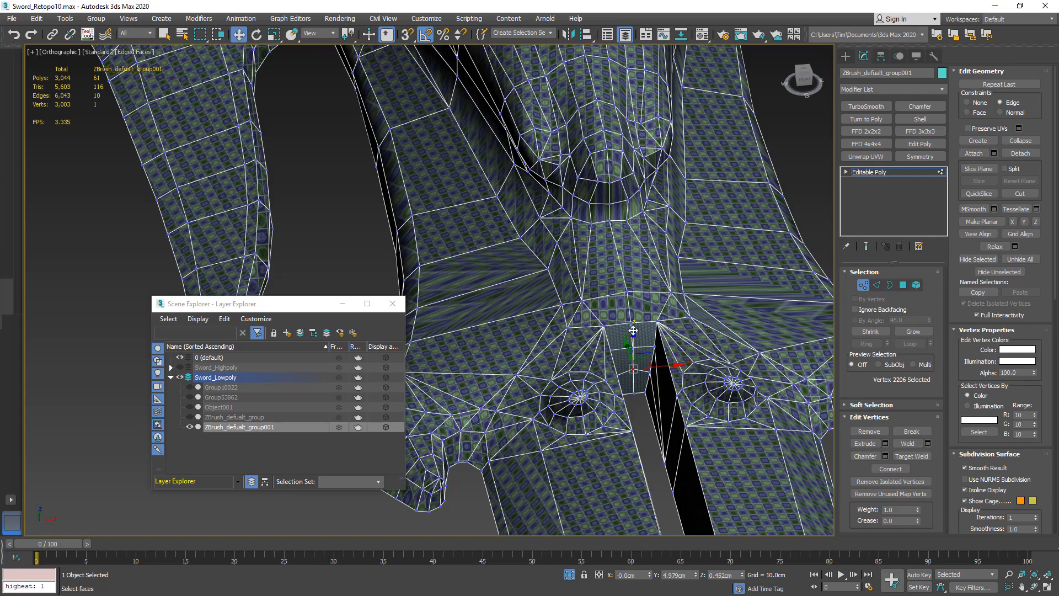
{"action": "left_click_drag", "start_coordinate": [633, 331], "coordinate": [633, 335]}
Leave vertex editing, close the Layer Explorer and apply an Unwrap UVW modifier to the low-poly sword.
{"action": "middle_click_drag", "start_coordinate": [535, 245], "coordinate": [628, 194], "text": "alt"}
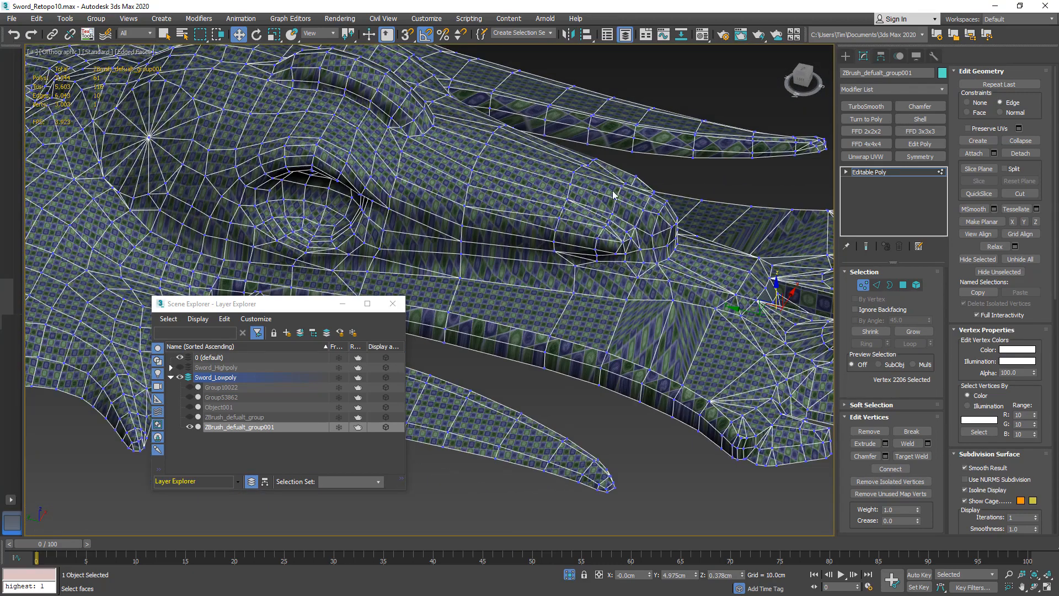
{"action": "left_click", "coordinate": [863, 285]}
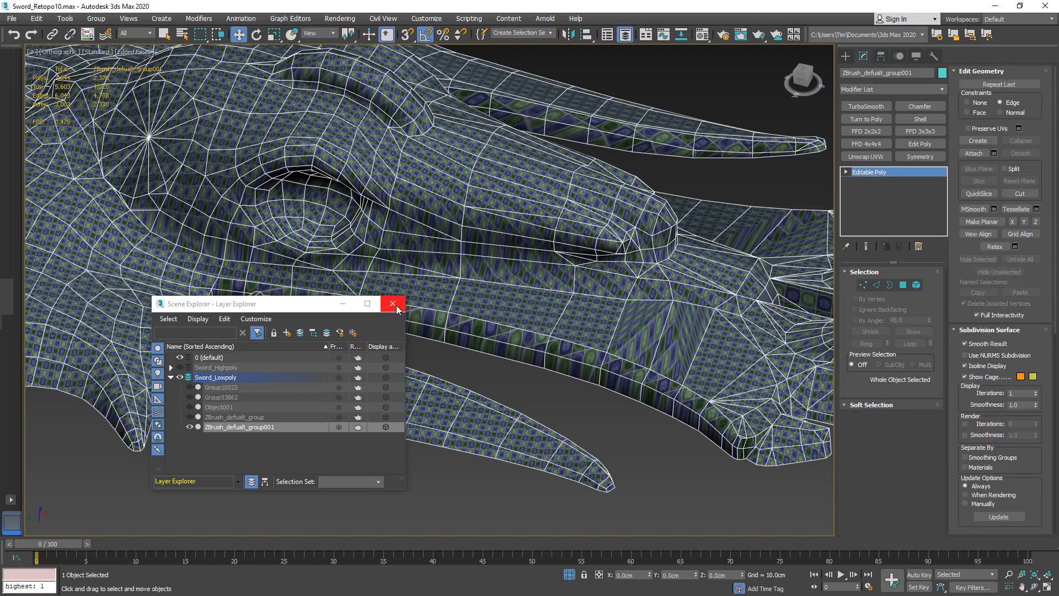
{"action": "left_click", "coordinate": [396, 306]}
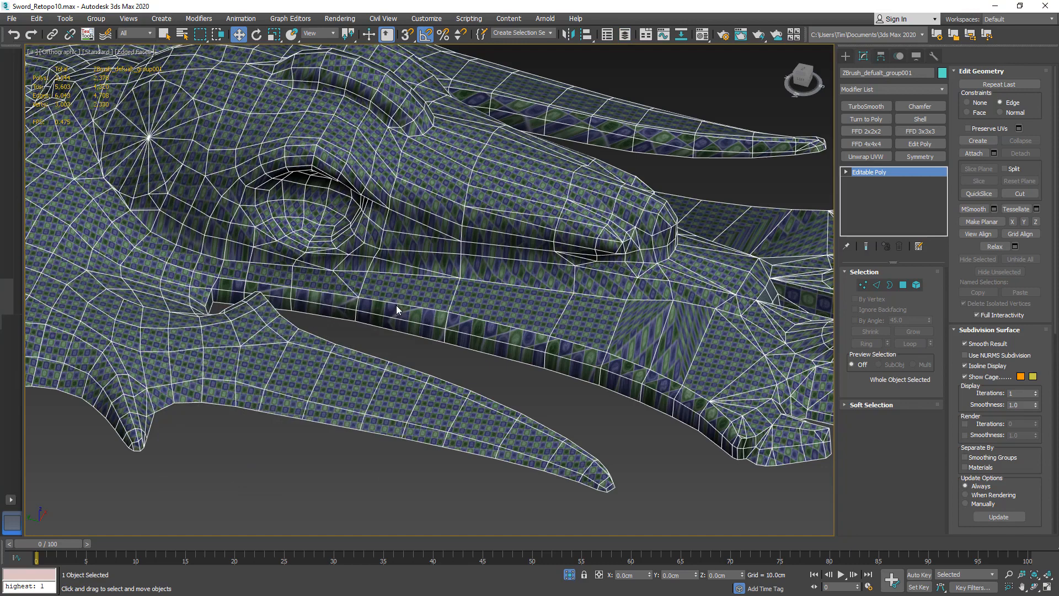
{"action": "left_click", "coordinate": [865, 157]}
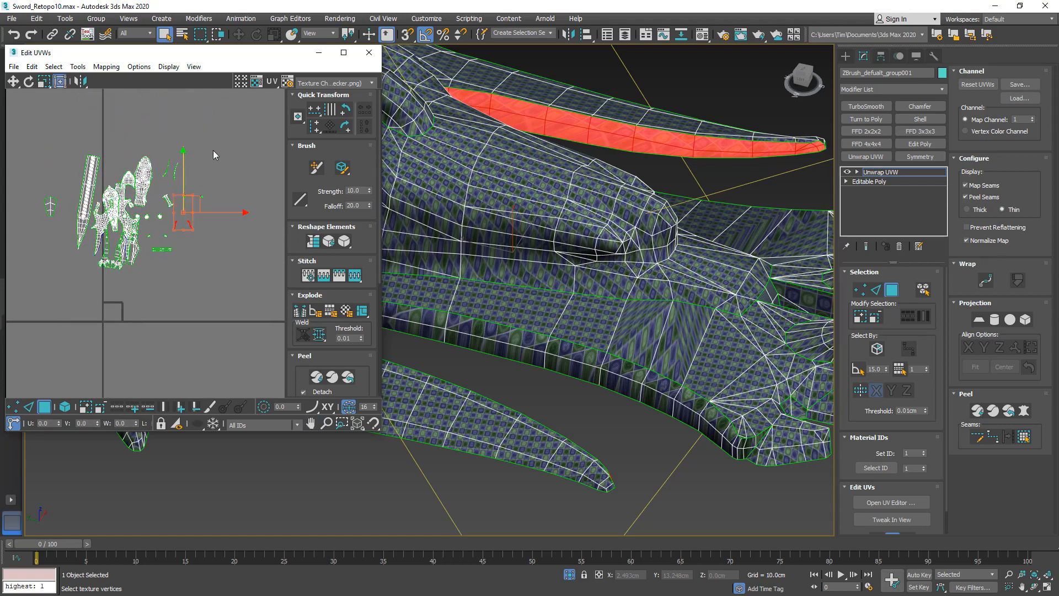
Select all UV shells, turn off the Peel options Detach and Avoid Overlap, and save the current settings as defaults.
{"action": "left_click_drag", "start_coordinate": [228, 128], "coordinate": [21, 357]}
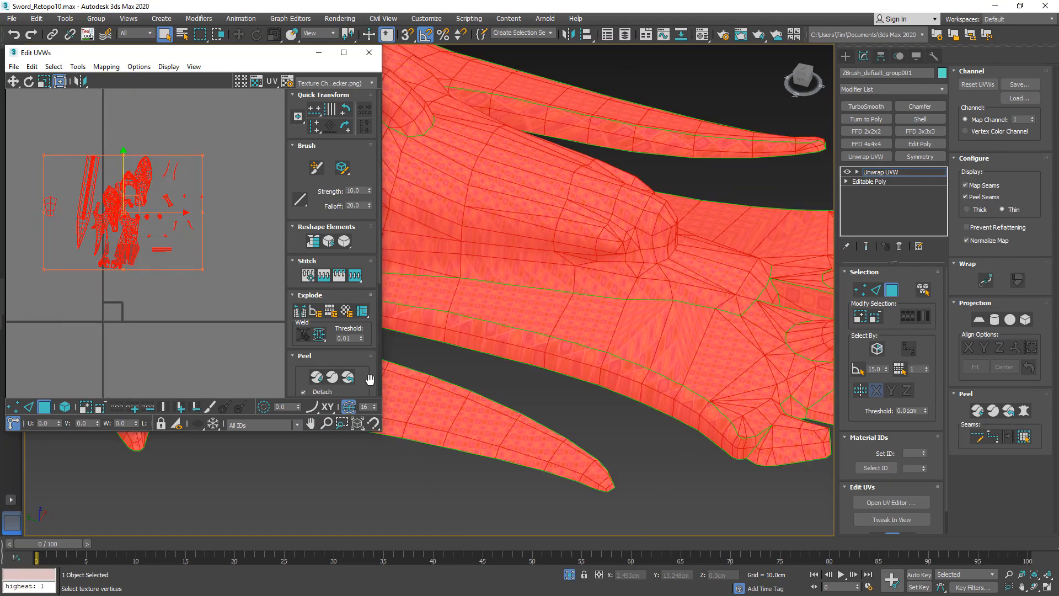
{"action": "left_click_drag", "start_coordinate": [370, 379], "coordinate": [354, 328]}
{"action": "left_click", "coordinate": [303, 329]}
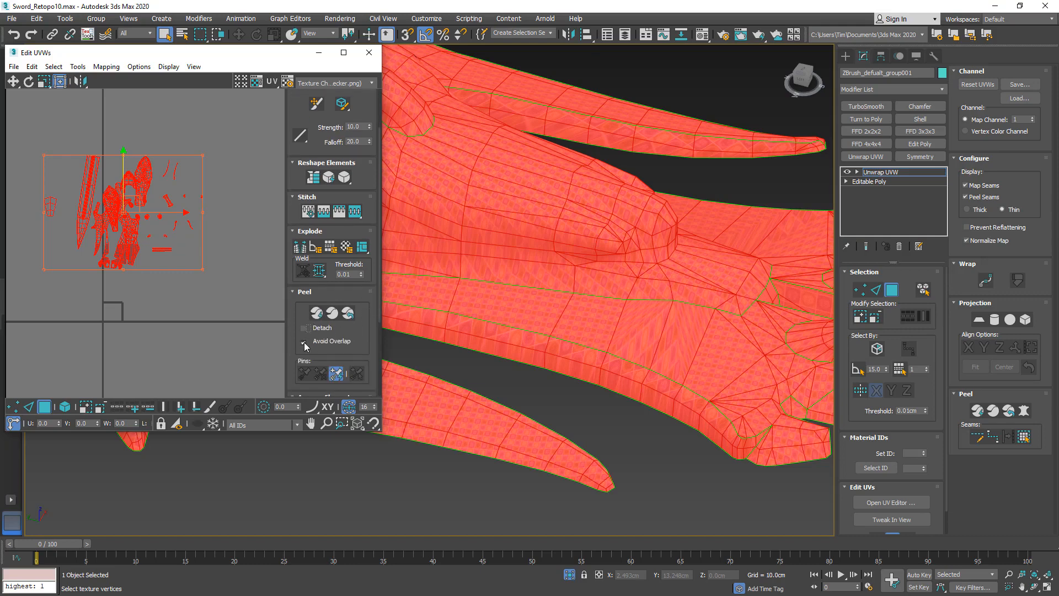
{"action": "left_click", "coordinate": [106, 67]}
{"action": "mouse_move", "coordinate": [139, 67]}
{"action": "left_click", "coordinate": [149, 92]}
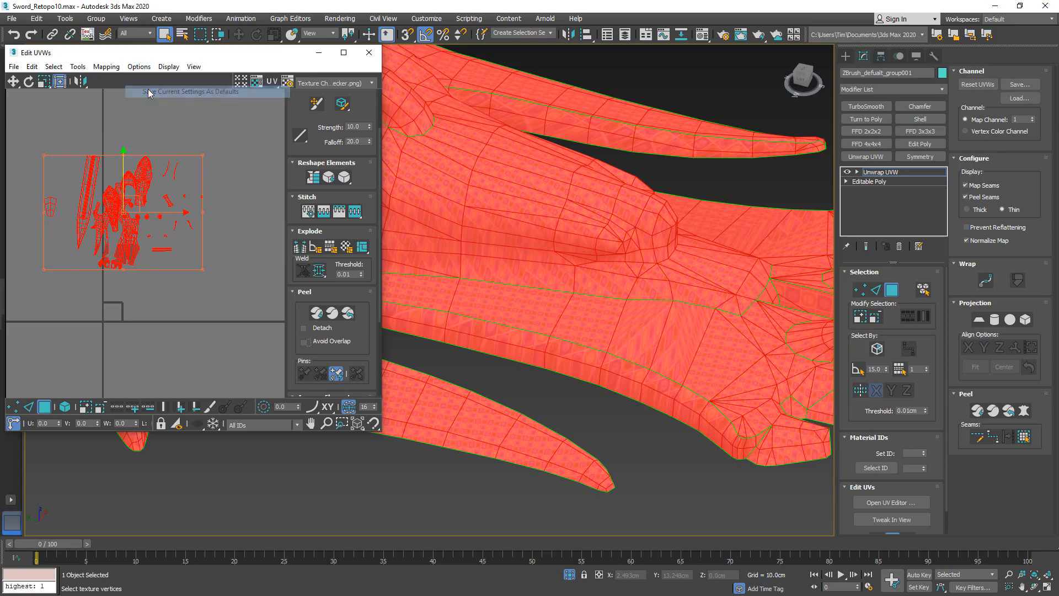
Quick Peel the selected shells, clear the selection and check the checker pattern on the dragon head.
{"action": "left_click", "coordinate": [316, 313]}
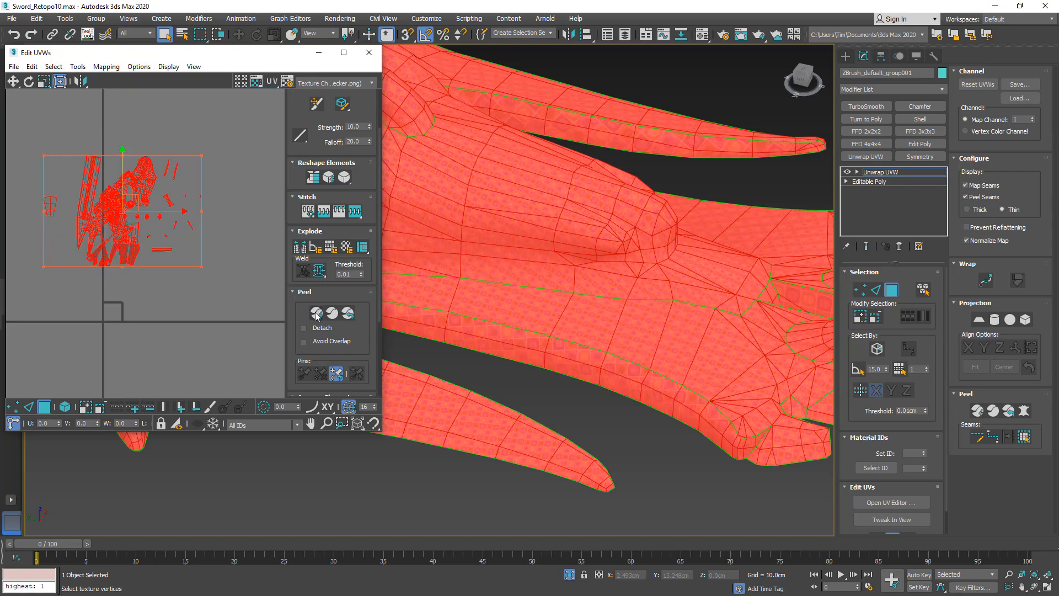
{"action": "left_click", "coordinate": [244, 252]}
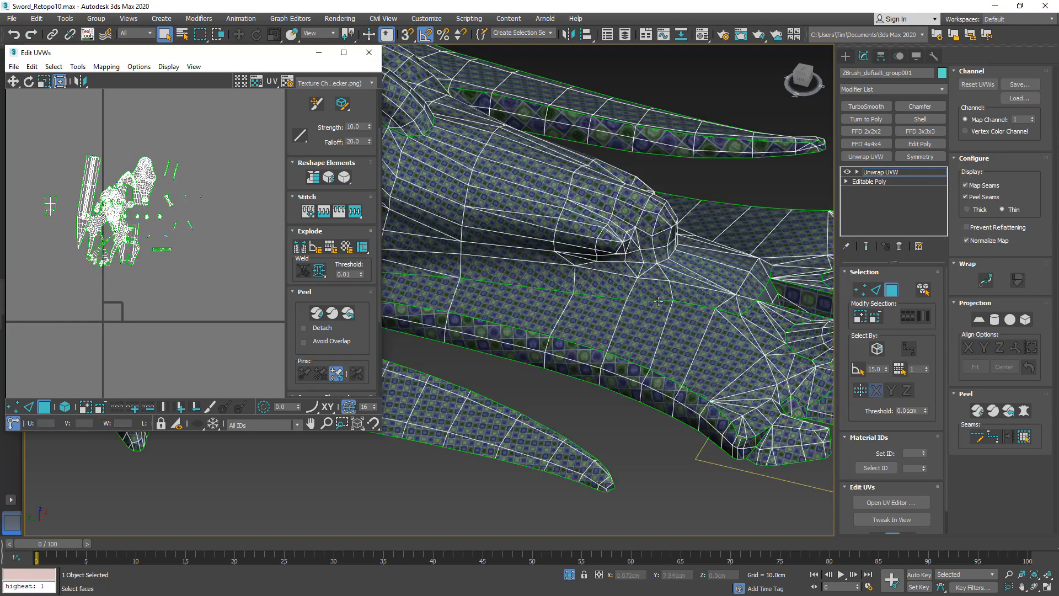
{"action": "scroll", "coordinate": [658, 301], "scroll_direction": "down", "scroll_amount": 5}
{"action": "middle_click_drag", "start_coordinate": [657, 301], "coordinate": [686, 287], "text": "alt"}
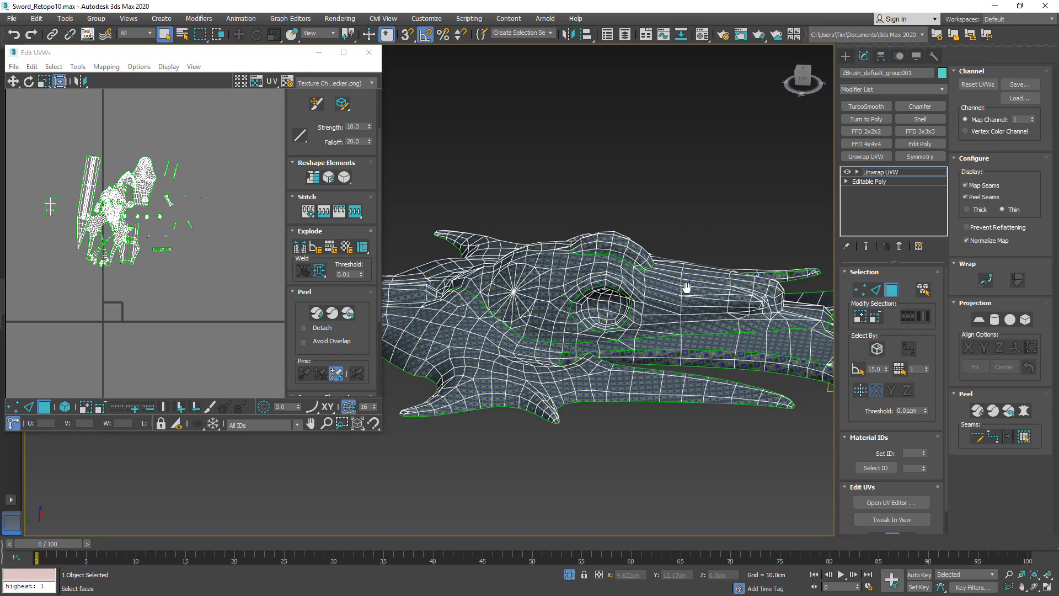
Save the scene as Sword_Retopo11.max and collapse the Unwrap UVW modifier into the Editable Poly.
{"action": "key", "text": "ctrl+s"}
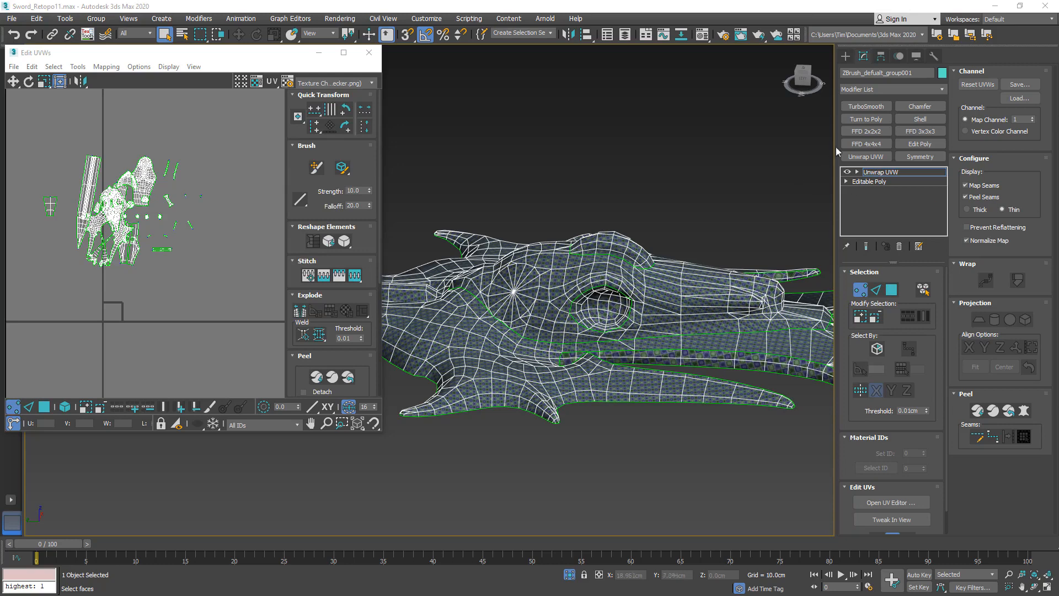
{"action": "right_click", "coordinate": [870, 172]}
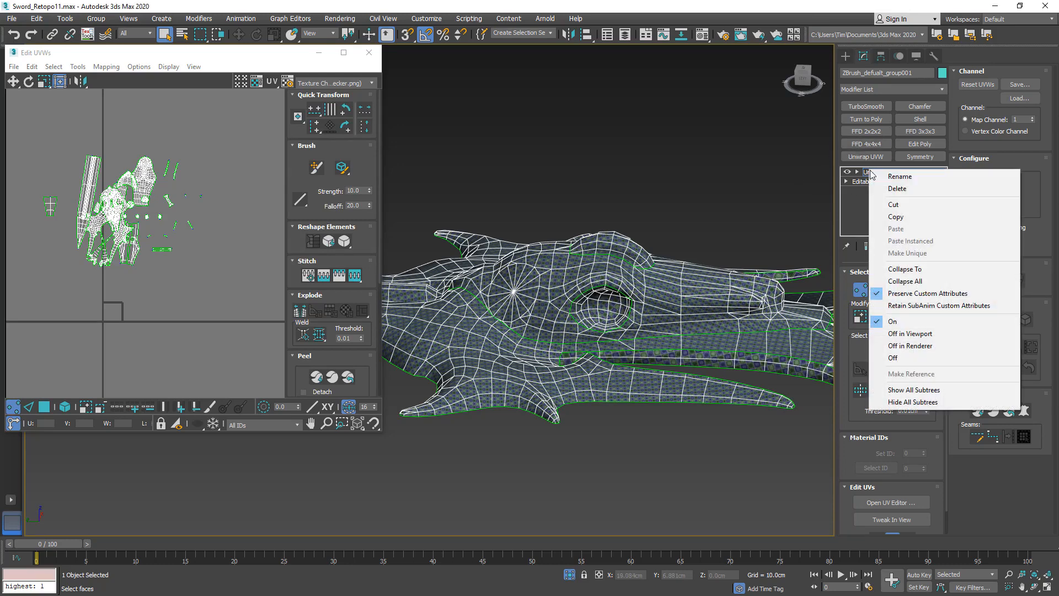
{"action": "left_click", "coordinate": [932, 274]}
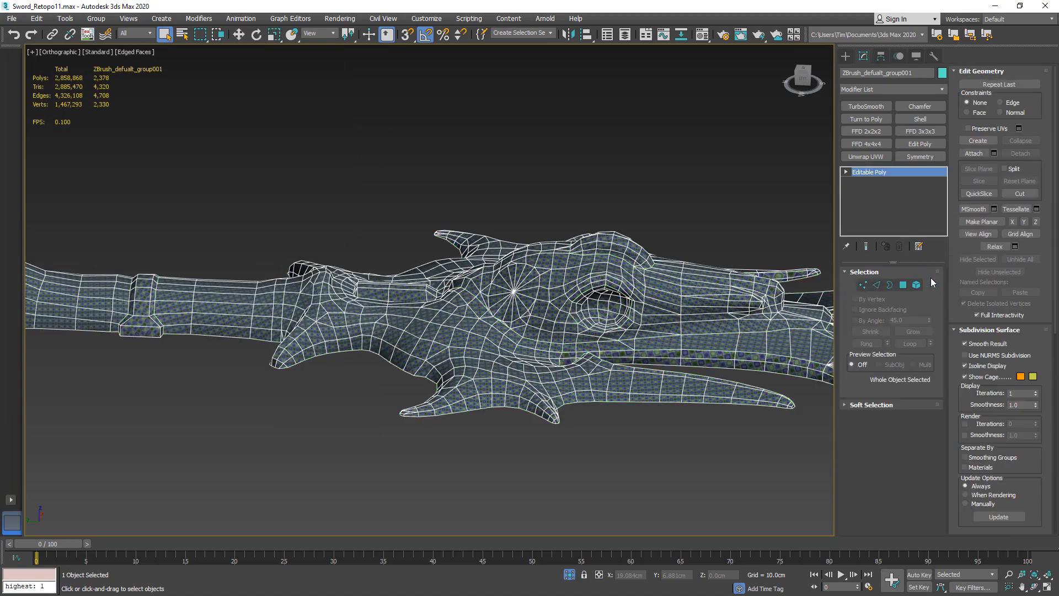
In the Left view, select the four vertices just in front of the dragon's eye socket and slide them upward with the Edge constraint.
{"action": "left_click", "coordinate": [864, 286]}
{"action": "middle_click_drag", "start_coordinate": [647, 309], "coordinate": [479, 272]}
{"action": "scroll", "coordinate": [602, 233], "scroll_direction": "up", "scroll_amount": 2}
{"action": "scroll", "coordinate": [607, 236], "scroll_direction": "up", "scroll_amount": 2}
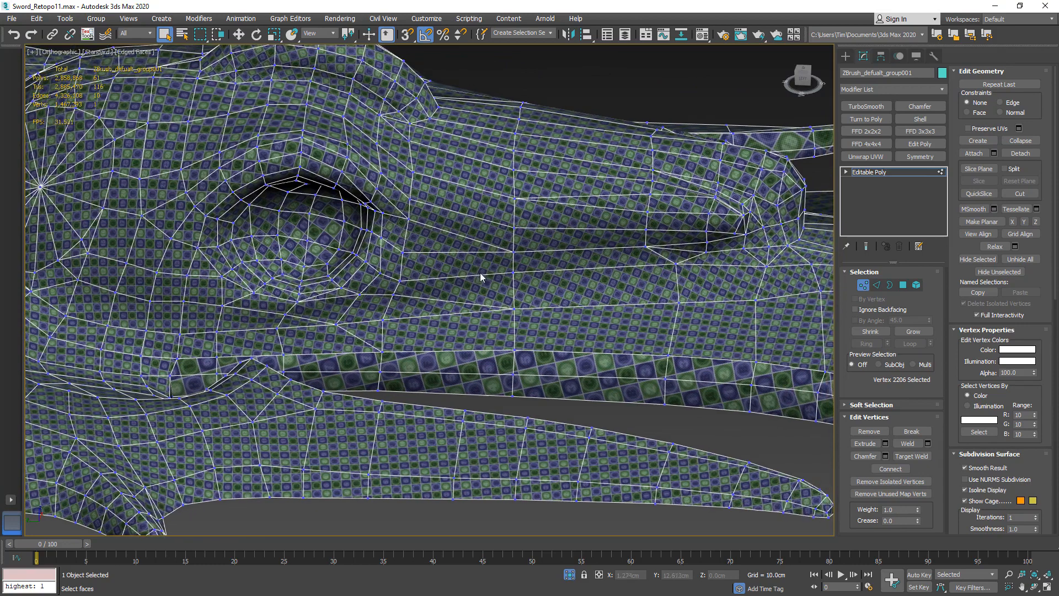
{"action": "left_click", "coordinate": [403, 252]}
{"action": "middle_click_drag", "start_coordinate": [397, 278], "coordinate": [452, 237], "text": "alt"}
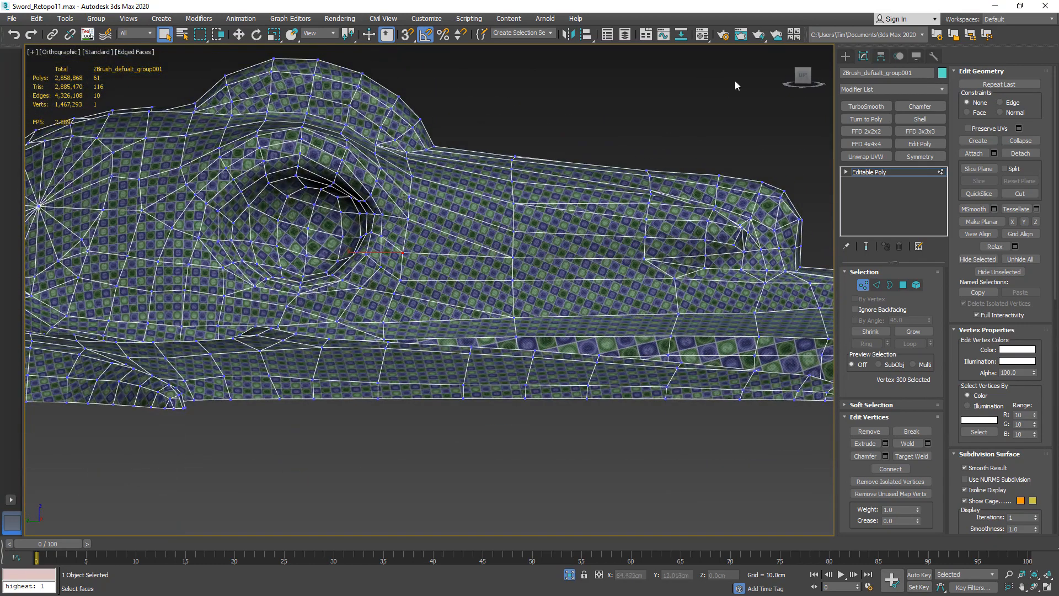
{"action": "left_click", "coordinate": [803, 75]}
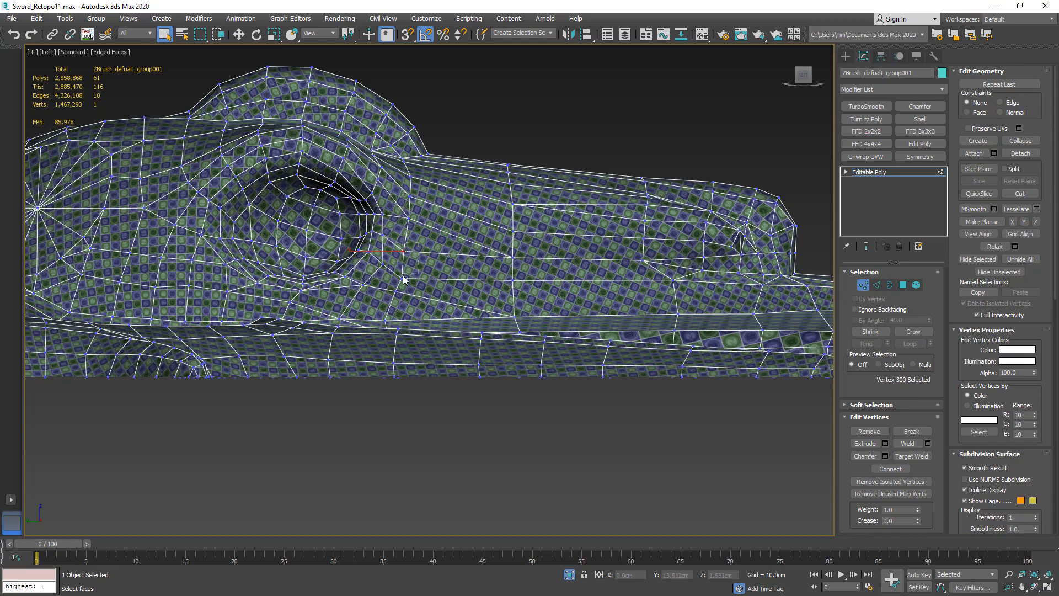
{"action": "left_click_drag", "start_coordinate": [403, 276], "coordinate": [399, 283]}
{"action": "left_click", "coordinate": [238, 35]}
{"action": "left_click_drag", "start_coordinate": [401, 234], "coordinate": [404, 222]}
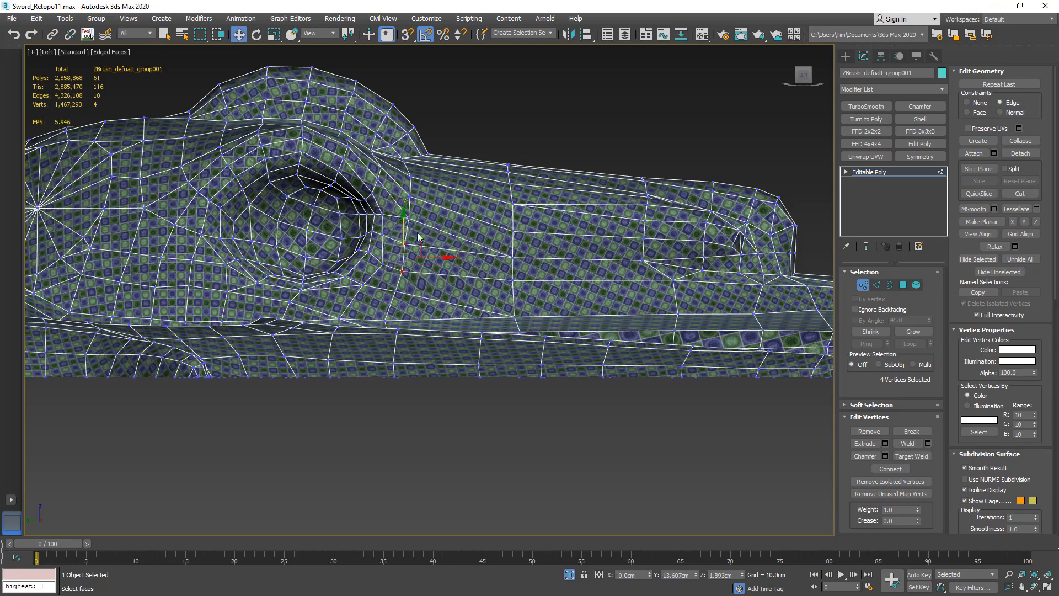
Slide the next vertex column along the dragon's snout upward on its edges, including the vertices above, and open the Layer Explorer.
{"action": "scroll", "coordinate": [491, 246], "scroll_direction": "up", "scroll_amount": 4}
{"action": "left_click_drag", "start_coordinate": [566, 253], "coordinate": [533, 331]}
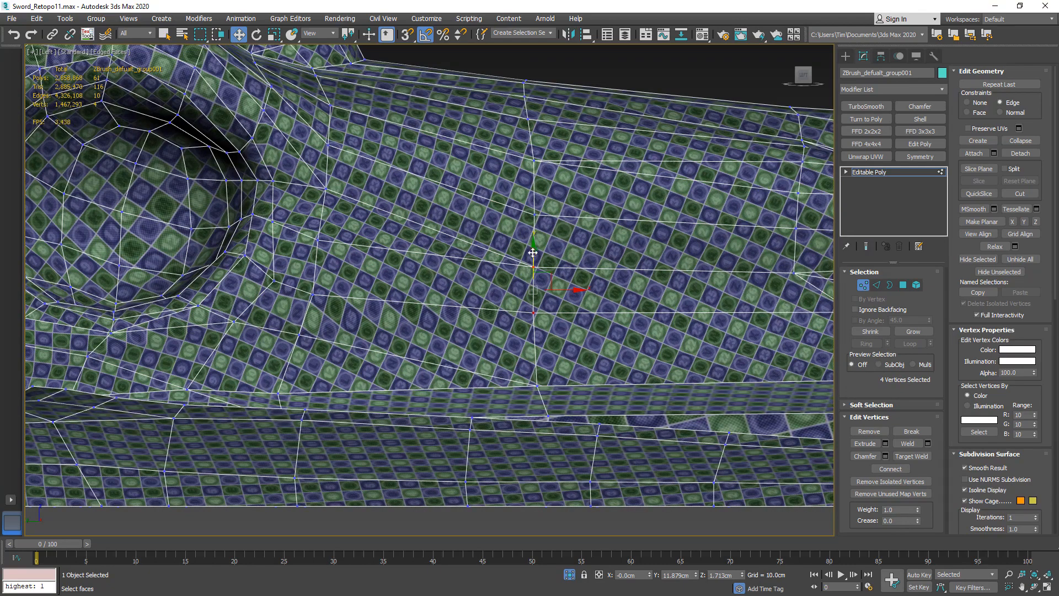
{"action": "left_click_drag", "start_coordinate": [549, 206], "coordinate": [529, 223], "text": "ctrl"}
{"action": "middle_click_drag", "start_coordinate": [551, 177], "coordinate": [522, 184], "text": "alt"}
{"action": "left_click_drag", "start_coordinate": [536, 200], "coordinate": [537, 186]}
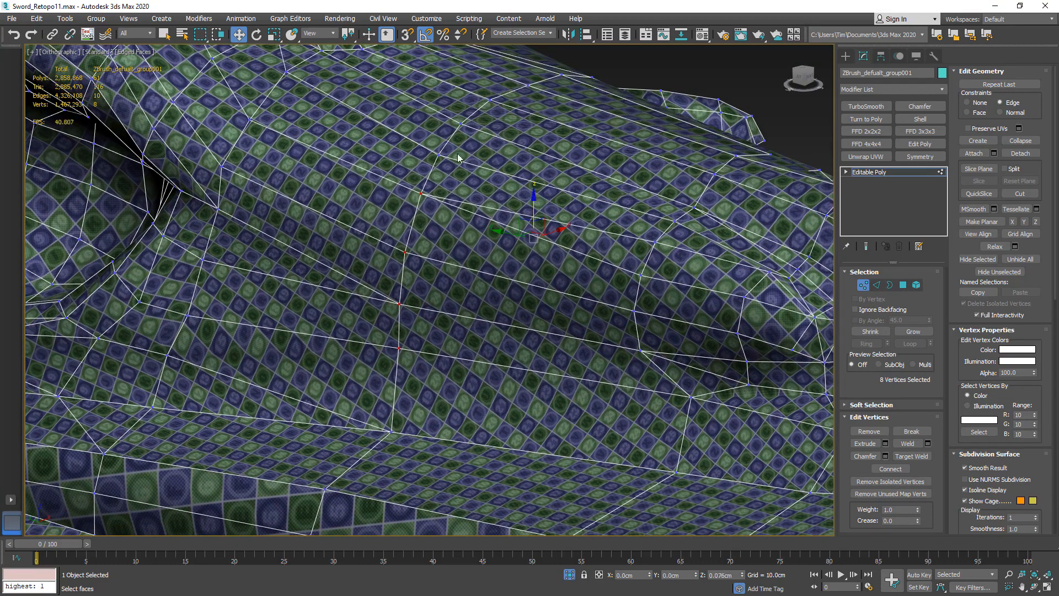
{"action": "left_click", "coordinate": [625, 34]}
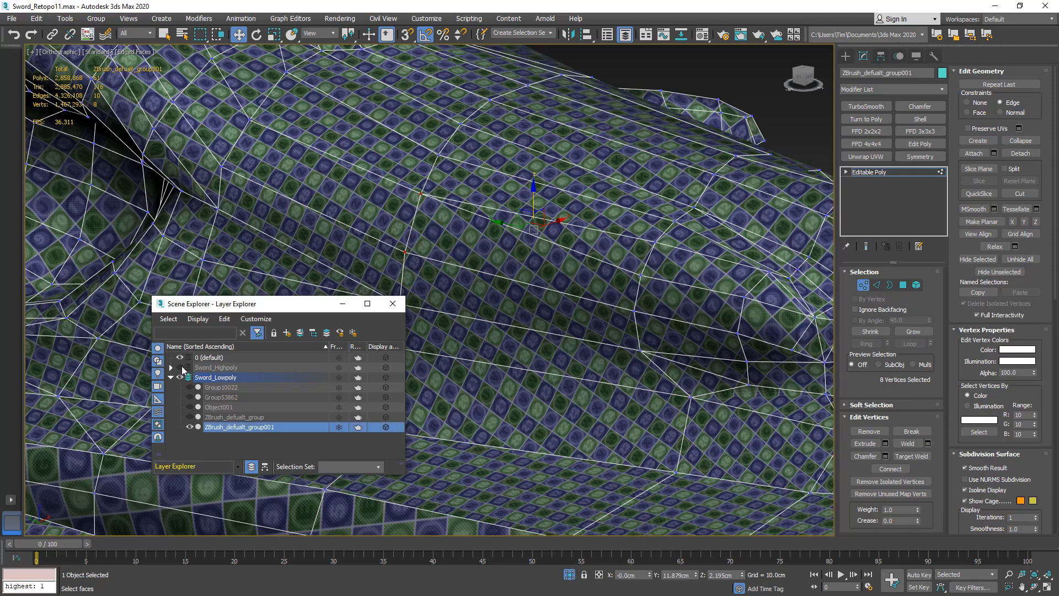
Show the Sword_Highpoly layer and move two low-poly vertices on top of the snout toward the high-poly surface.
{"action": "left_click", "coordinate": [180, 367]}
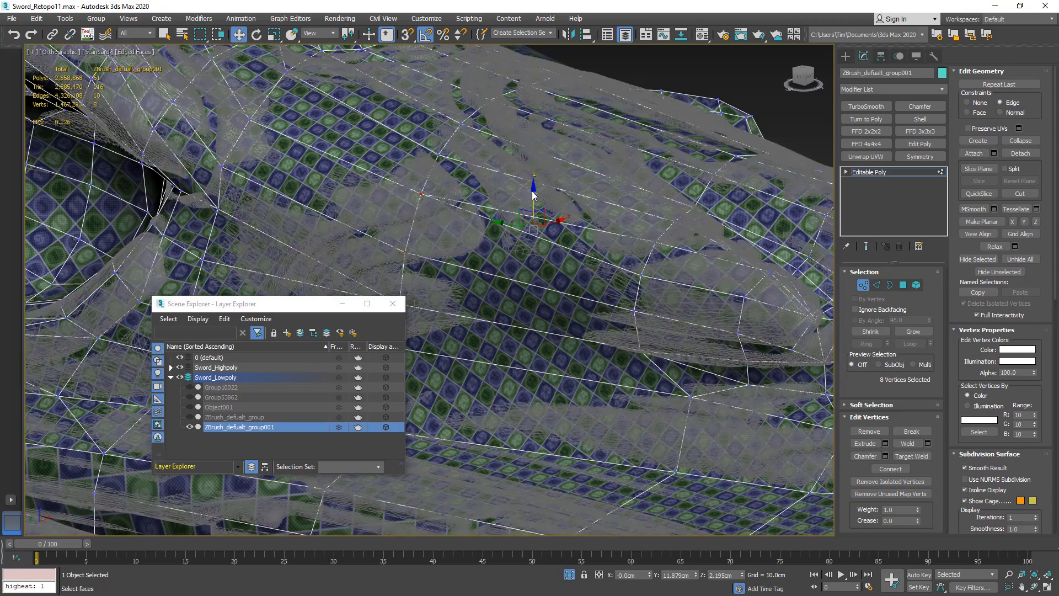
{"action": "middle_click_drag", "start_coordinate": [532, 195], "coordinate": [574, 186], "text": "alt"}
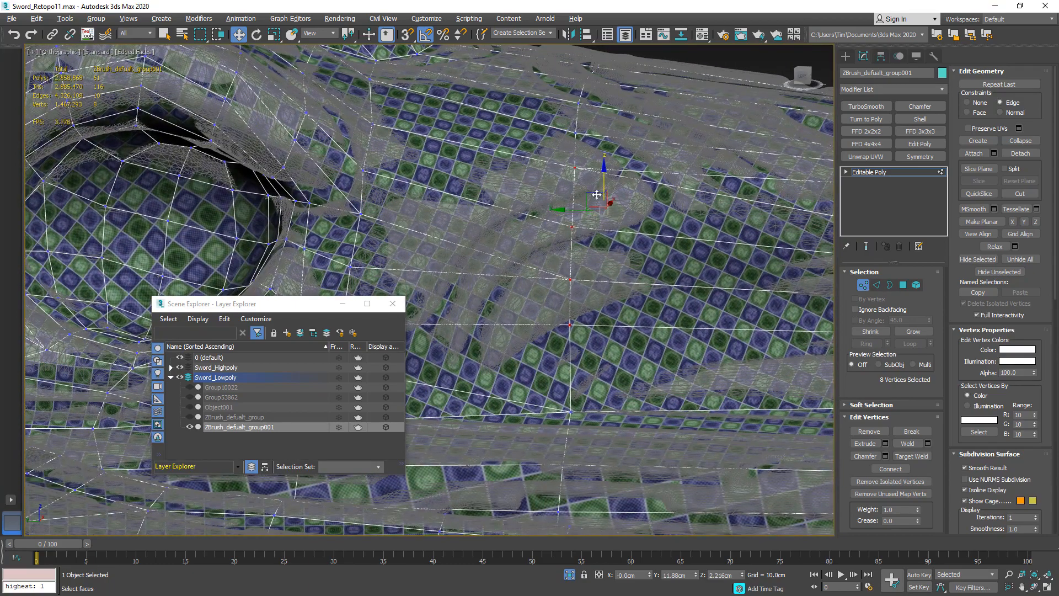
{"action": "middle_click_drag", "start_coordinate": [607, 170], "coordinate": [554, 228], "text": "alt"}
{"action": "middle_click_drag", "start_coordinate": [543, 227], "coordinate": [503, 252], "text": "alt"}
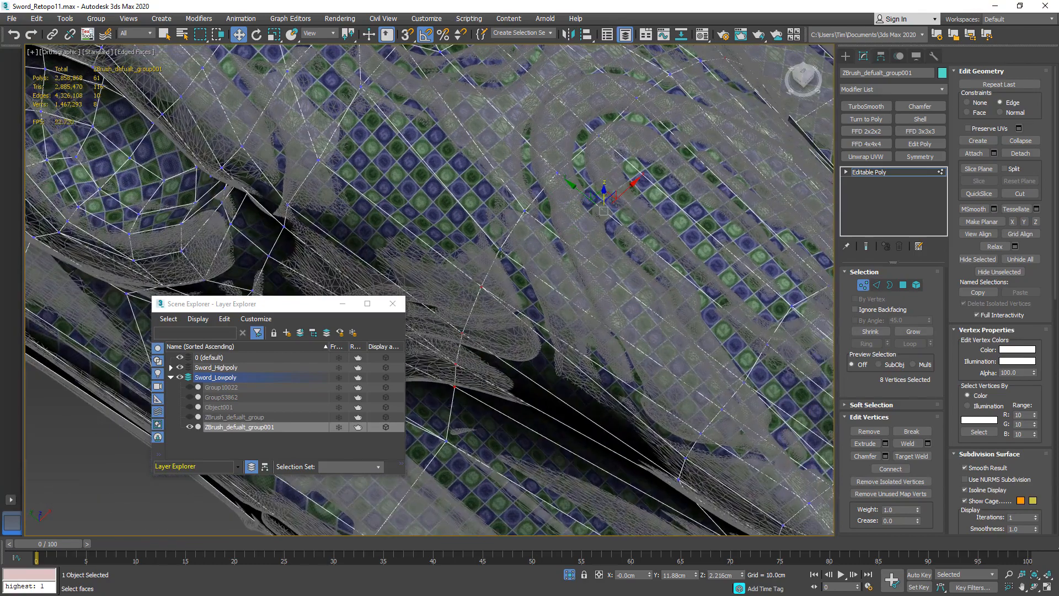
{"action": "left_click", "coordinate": [503, 252]}
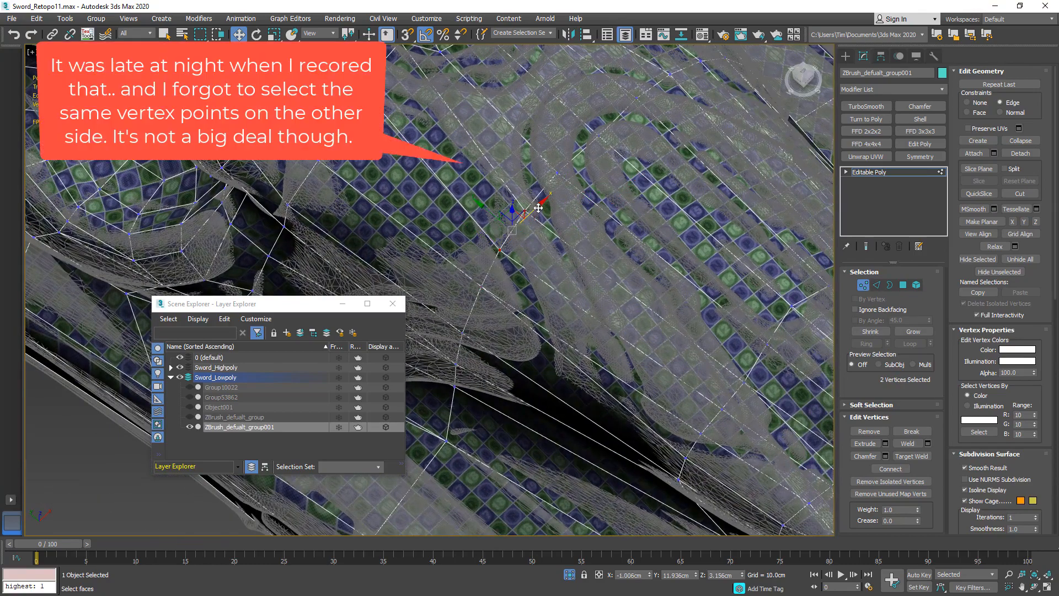
{"action": "left_click_drag", "start_coordinate": [527, 208], "coordinate": [544, 203]}
{"action": "middle_click_drag", "start_coordinate": [546, 202], "coordinate": [561, 179], "text": "alt"}
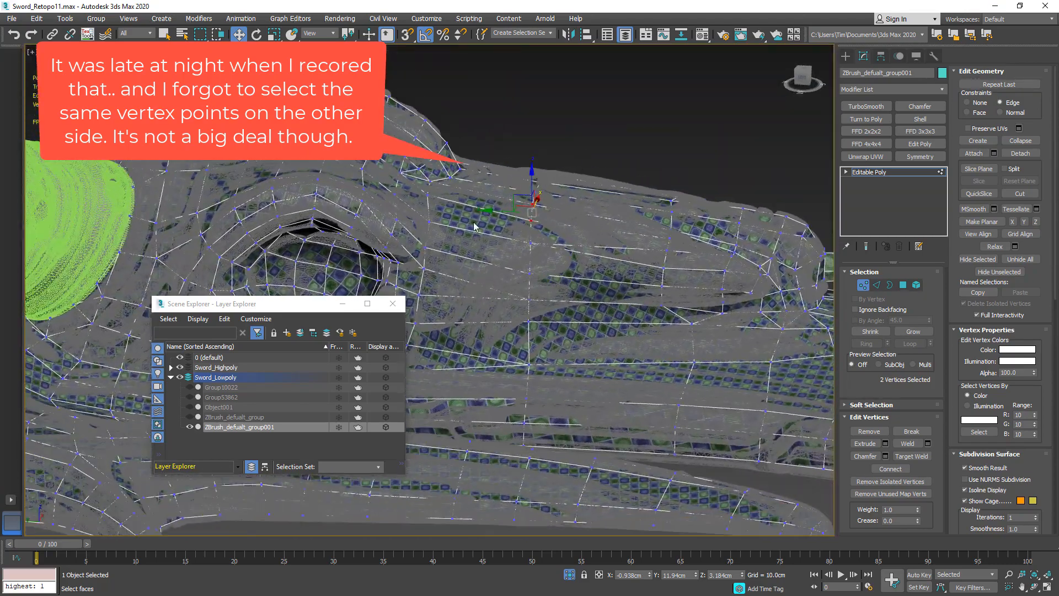
{"action": "middle_click_drag", "start_coordinate": [476, 228], "coordinate": [391, 145]}
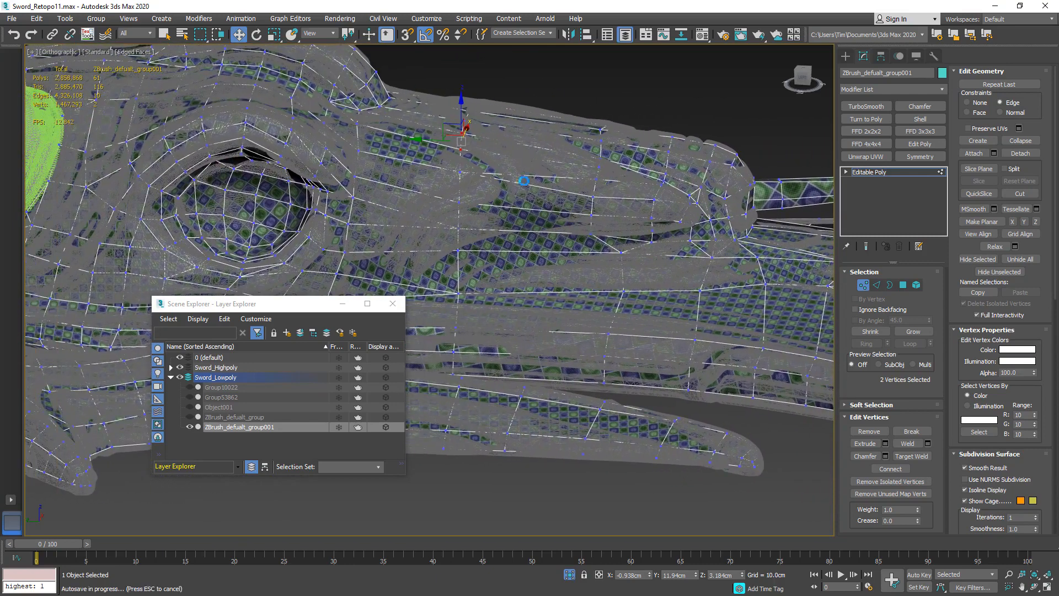
Hide the Sword_Highpoly layer, close the scene explorer and leave vertex editing.
{"action": "left_click", "coordinate": [180, 368]}
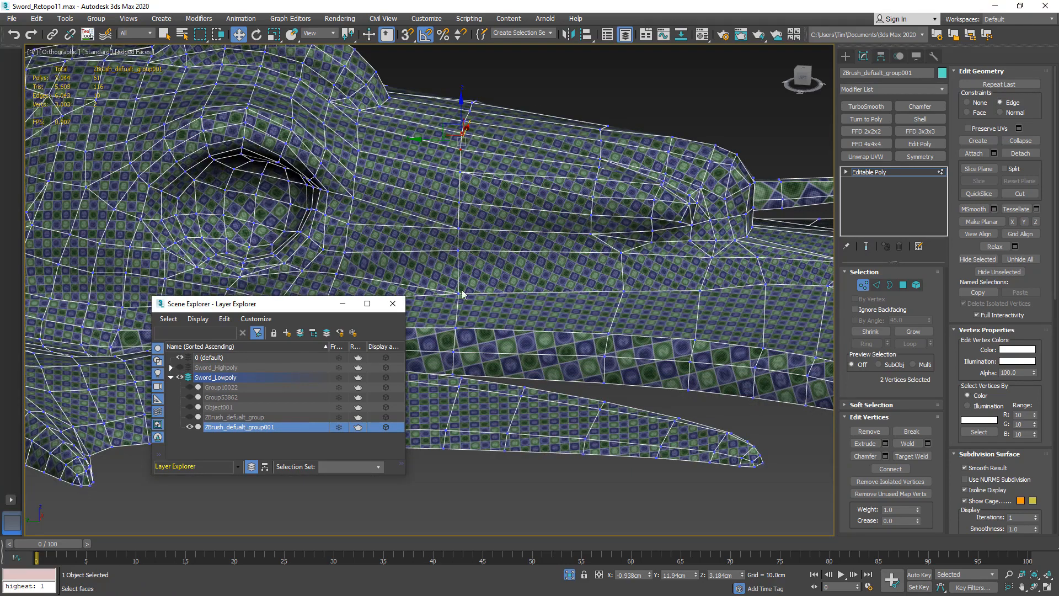
{"action": "left_click", "coordinate": [392, 303]}
{"action": "left_click", "coordinate": [859, 287]}
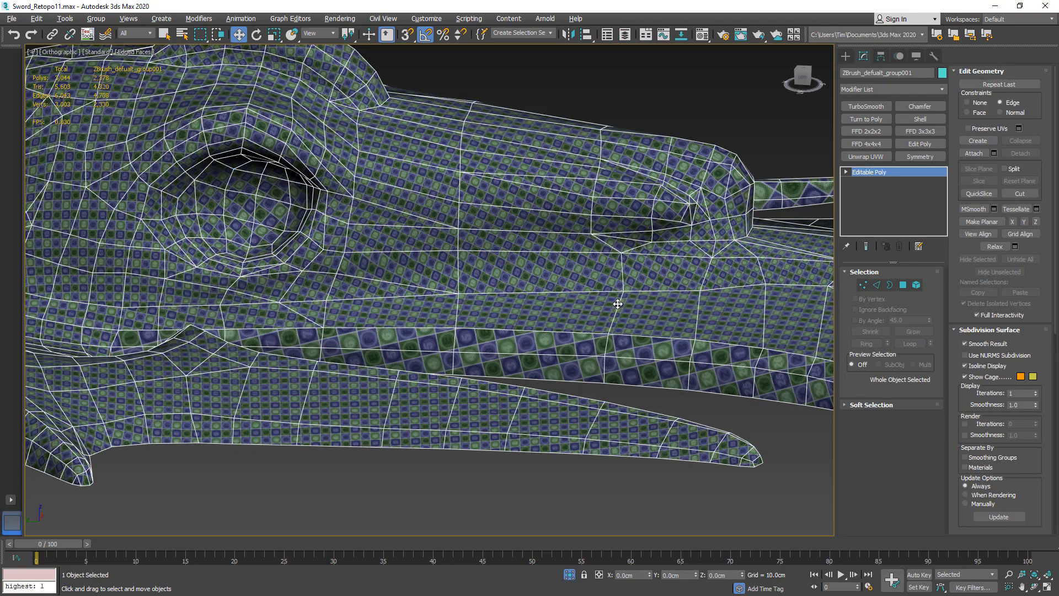
Apply an Unwrap UVW modifier to the low-poly mesh and inspect the checker pattern around the snout.
{"action": "left_click", "coordinate": [866, 157]}
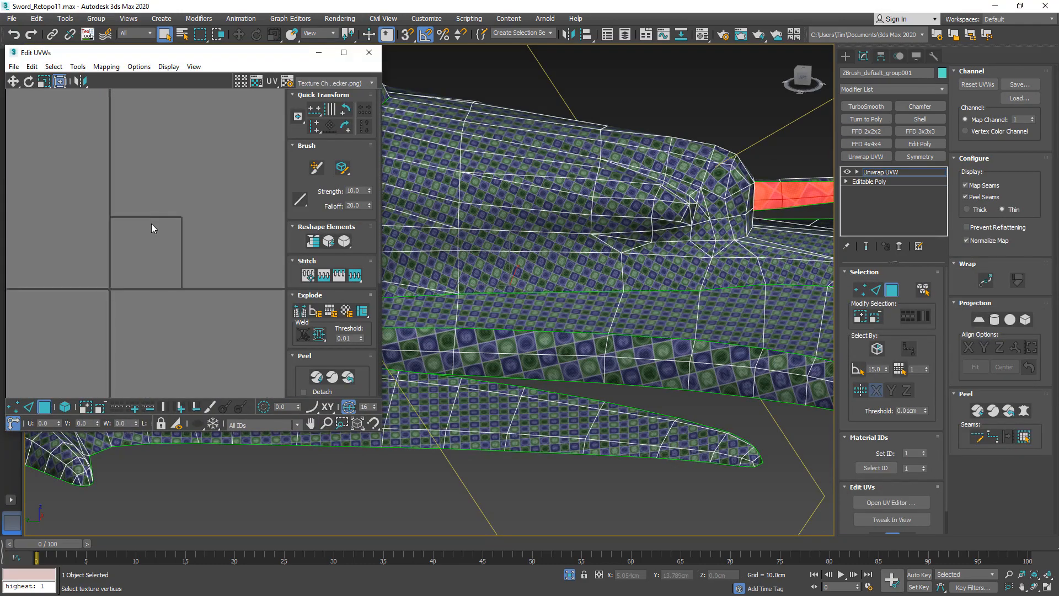
{"action": "middle_click_drag", "start_coordinate": [164, 175], "coordinate": [140, 272]}
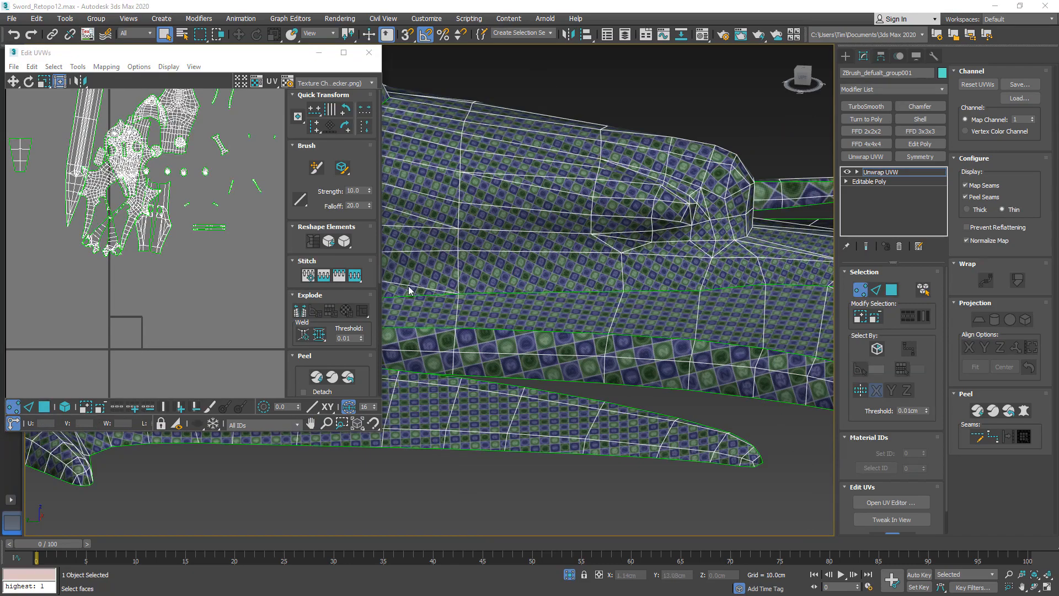
{"action": "middle_click_drag", "start_coordinate": [453, 380], "coordinate": [512, 359]}
{"action": "scroll", "coordinate": [701, 143], "scroll_direction": "up", "scroll_amount": 5}
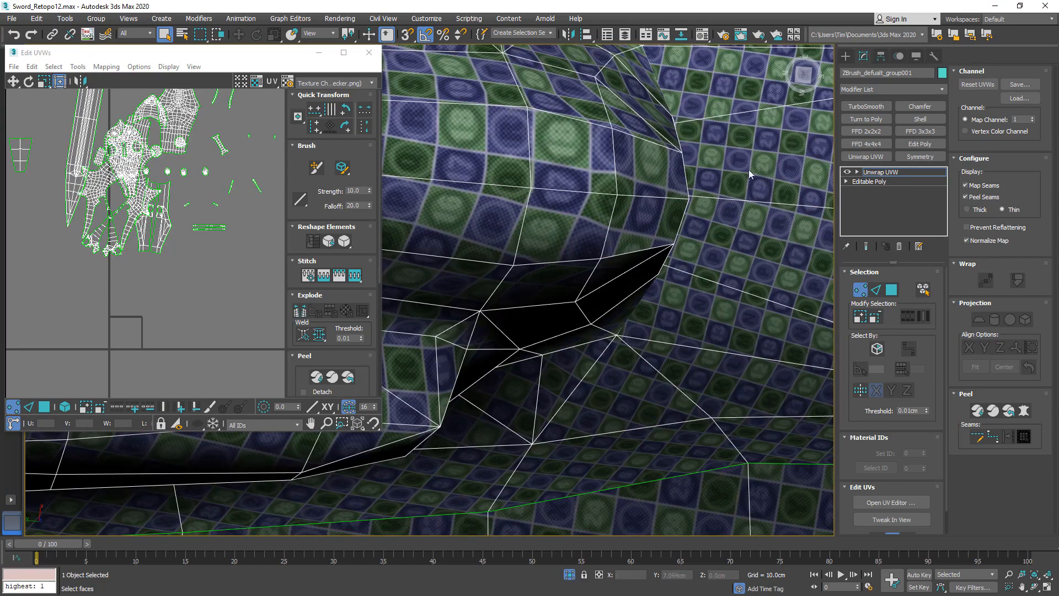
{"action": "scroll", "coordinate": [772, 193], "scroll_direction": "down", "scroll_amount": 8}
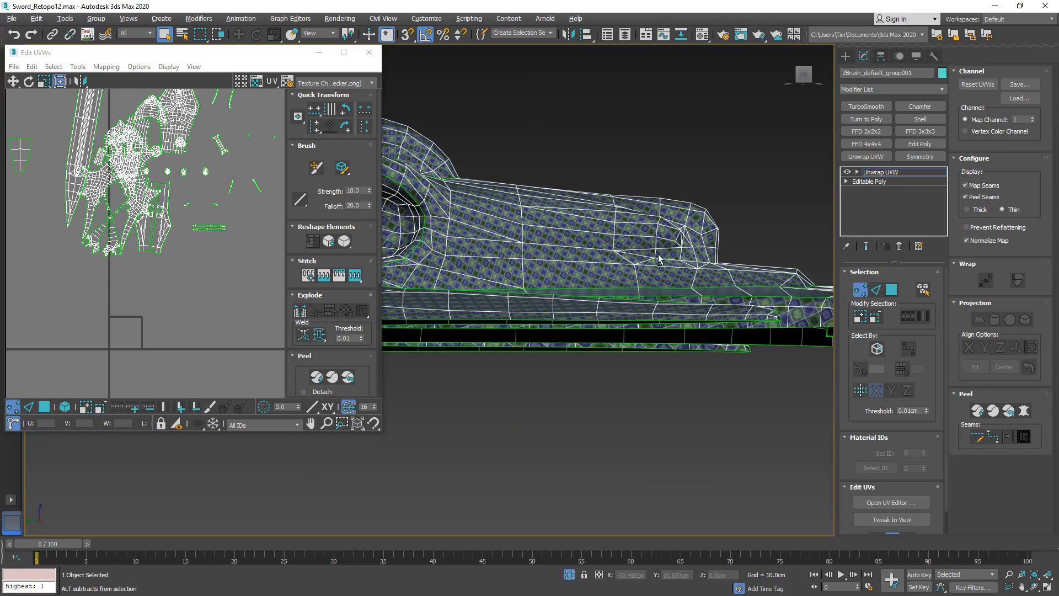
{"action": "middle_click_drag", "start_coordinate": [657, 254], "coordinate": [661, 284], "text": "alt"}
Apply Quick Planar Map to the faces at the snout's blunt front end and move their shell left of the UV layout.
{"action": "left_click", "coordinate": [893, 292]}
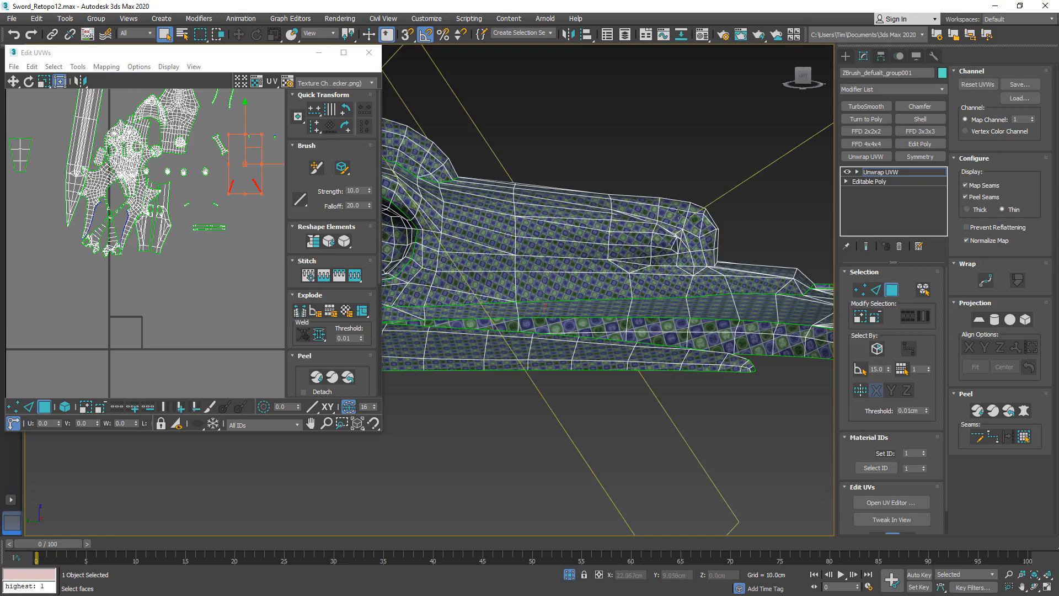
{"action": "left_click", "coordinate": [804, 75]}
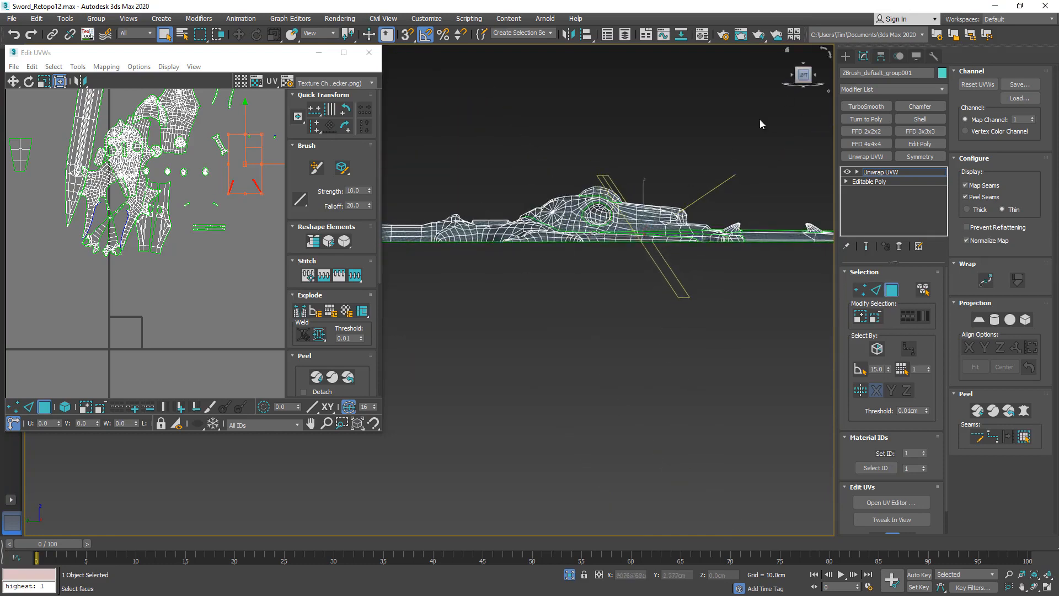
{"action": "scroll", "coordinate": [670, 213], "scroll_direction": "up", "scroll_amount": 10}
{"action": "middle_click_drag", "start_coordinate": [744, 204], "coordinate": [632, 206]}
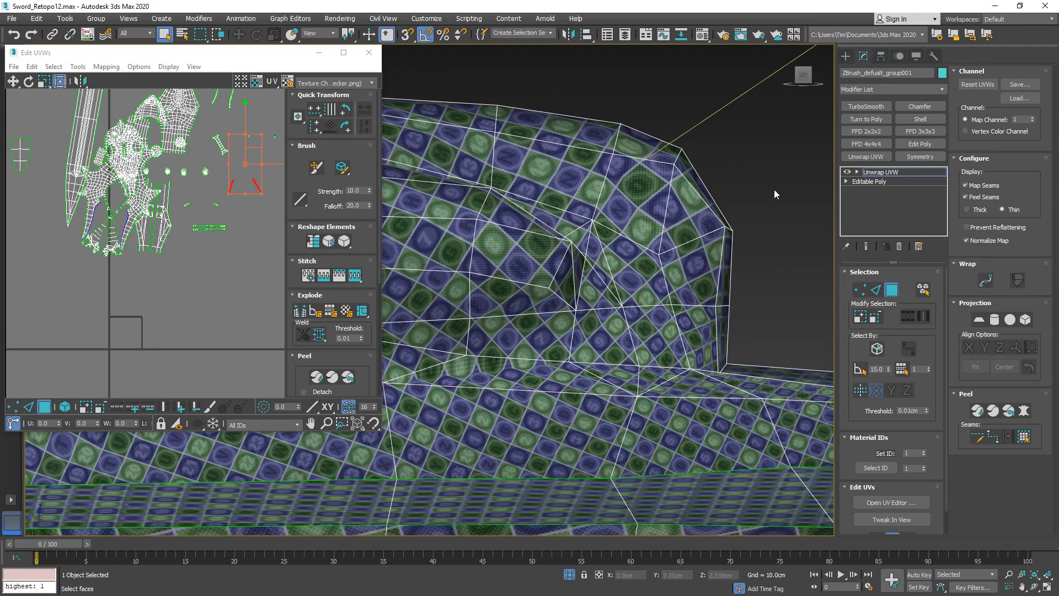
{"action": "left_click_drag", "start_coordinate": [696, 338], "coordinate": [697, 337]}
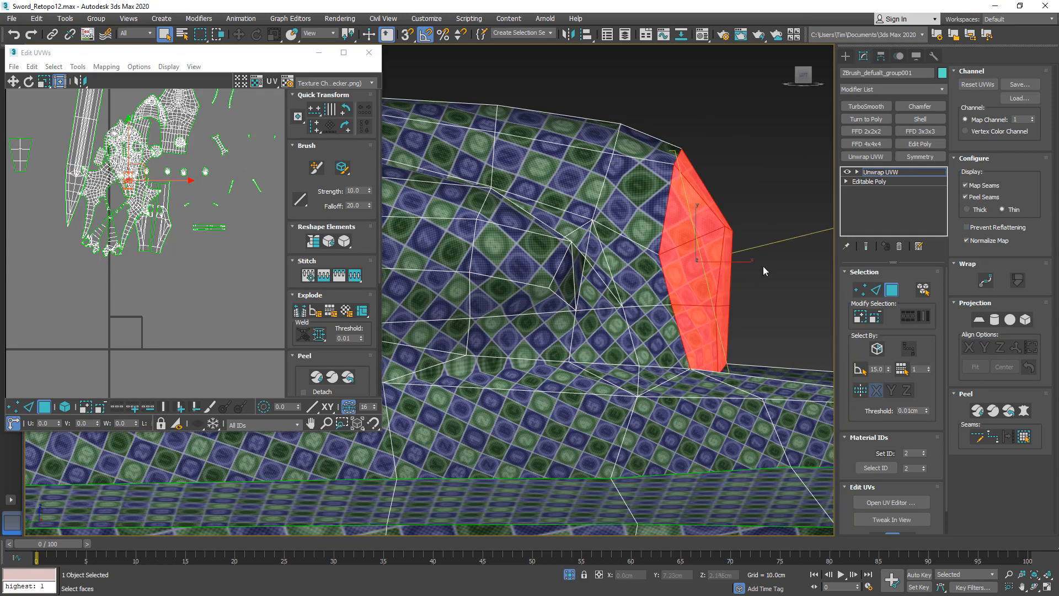
{"action": "left_click_drag", "start_coordinate": [937, 452], "coordinate": [923, 313]}
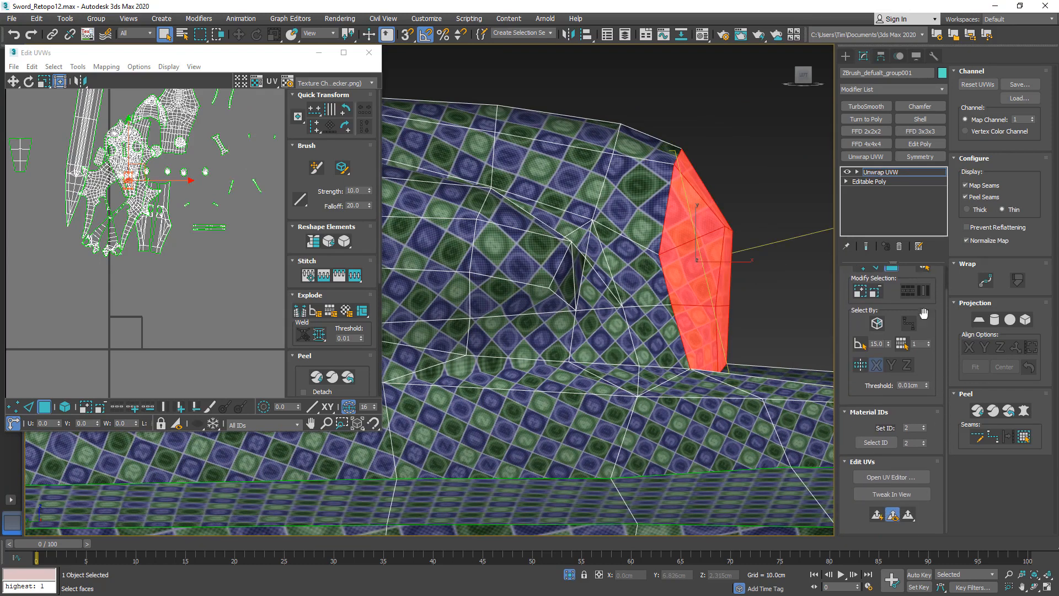
{"action": "left_click", "coordinate": [876, 516]}
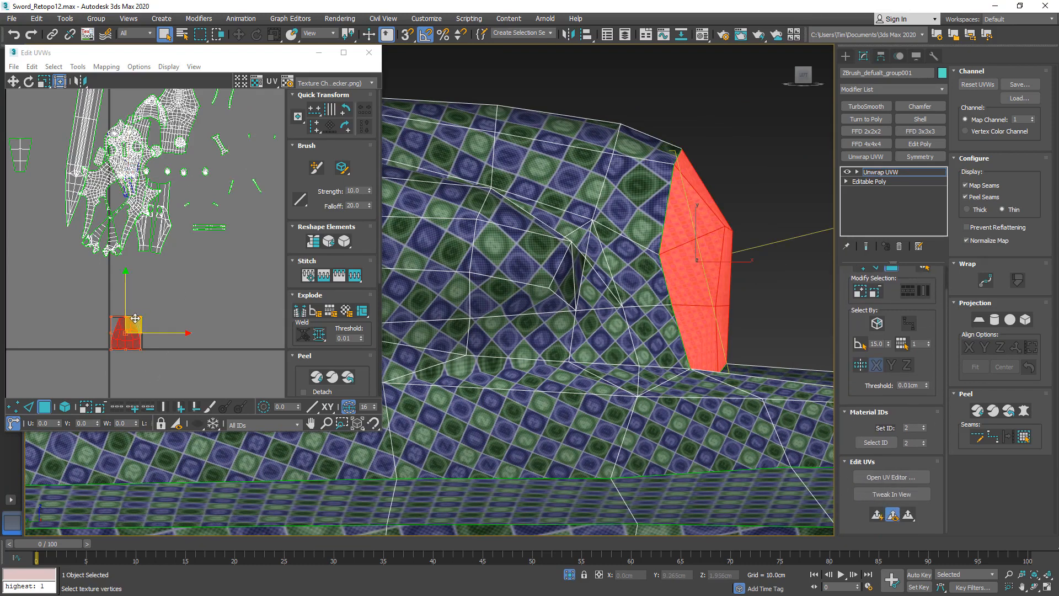
{"action": "left_click_drag", "start_coordinate": [135, 319], "coordinate": [41, 184]}
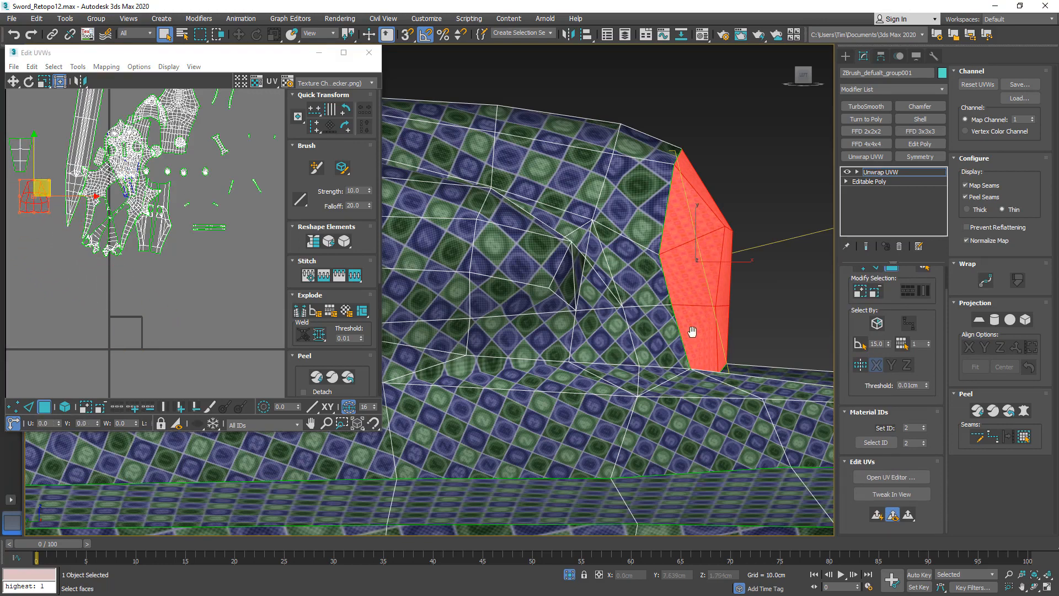
Select the faces of the flat ledge in front of and just below the snout tip.
{"action": "middle_click_drag", "start_coordinate": [692, 330], "coordinate": [709, 300]}
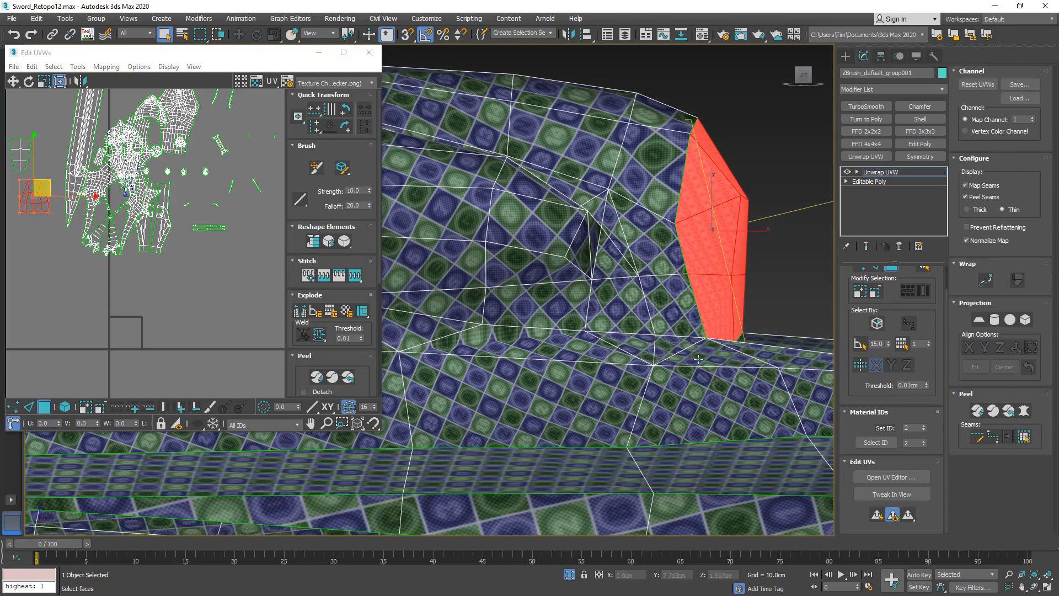
{"action": "middle_click_drag", "start_coordinate": [698, 359], "coordinate": [535, 345]}
{"action": "scroll", "coordinate": [535, 345], "scroll_direction": "down", "scroll_amount": 3}
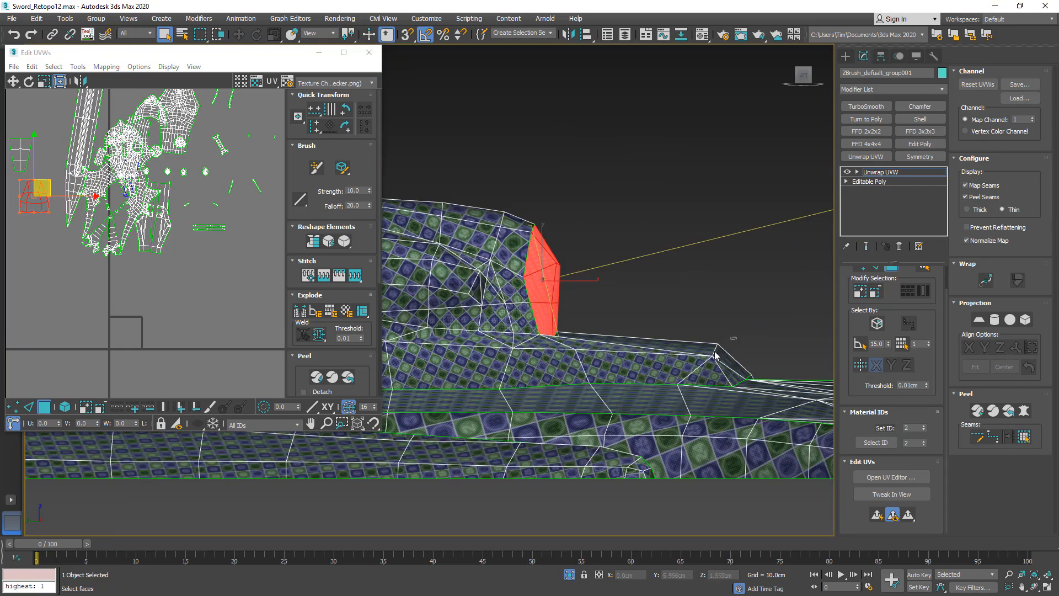
{"action": "left_click", "coordinate": [628, 338]}
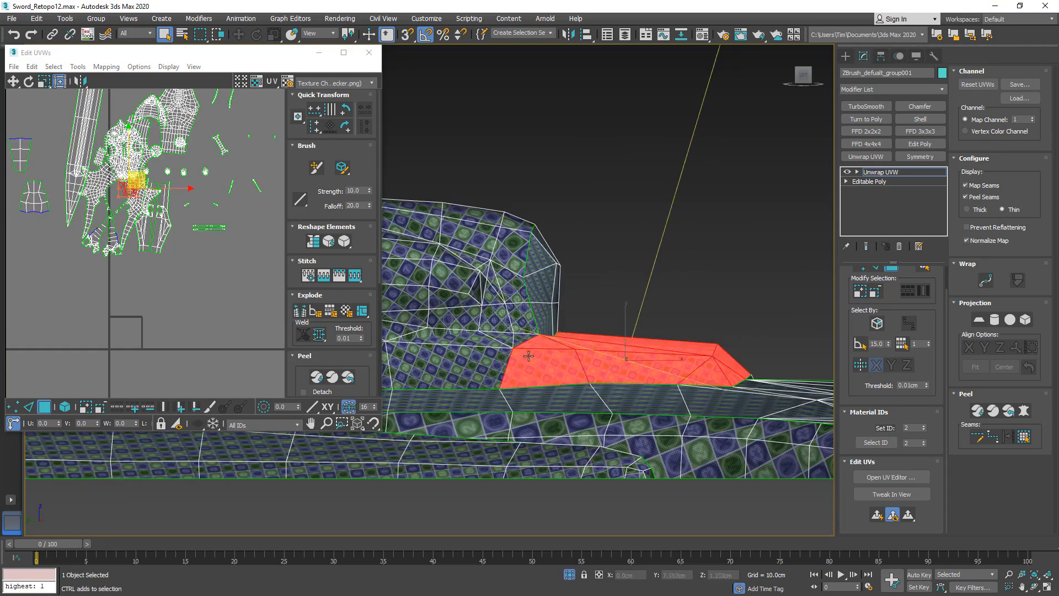
{"action": "middle_click_drag", "start_coordinate": [571, 378], "coordinate": [750, 311]}
{"action": "left_click_drag", "start_coordinate": [682, 339], "coordinate": [674, 337], "text": "ctrl"}
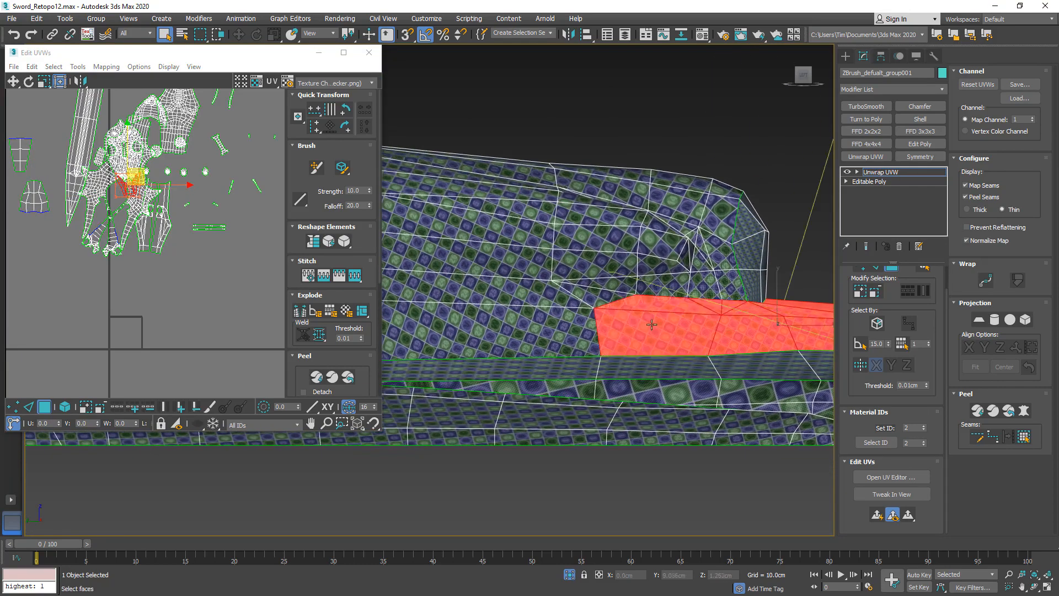
{"action": "middle_click_drag", "start_coordinate": [623, 331], "coordinate": [465, 375], "text": "alt"}
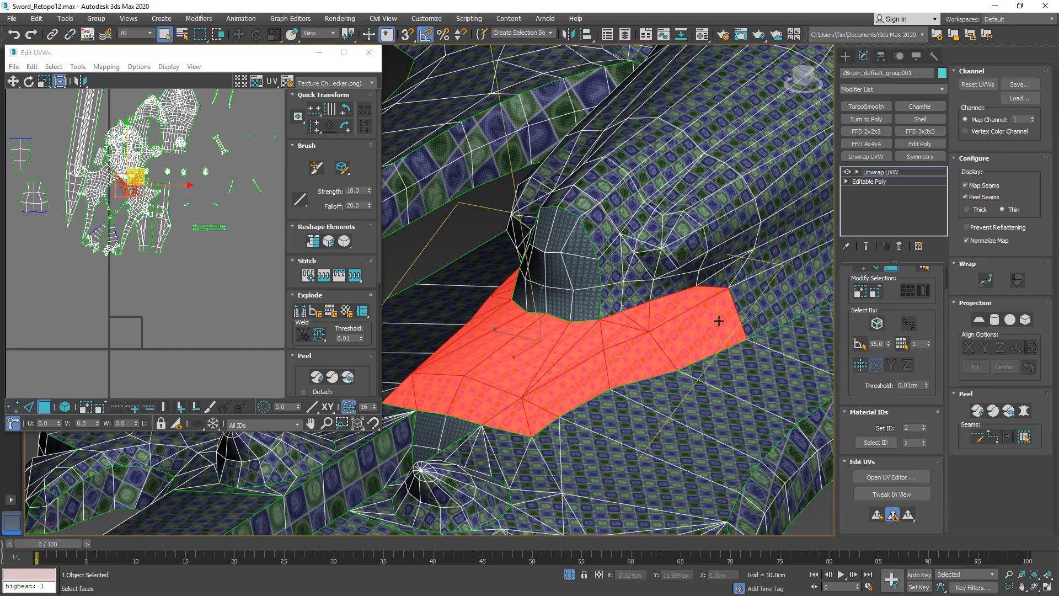
{"action": "middle_click_drag", "start_coordinate": [532, 355], "coordinate": [788, 145], "text": "alt"}
Add the faces along the snout's lower edge back to the eye socket to the ledge selection.
{"action": "left_click", "coordinate": [803, 77]}
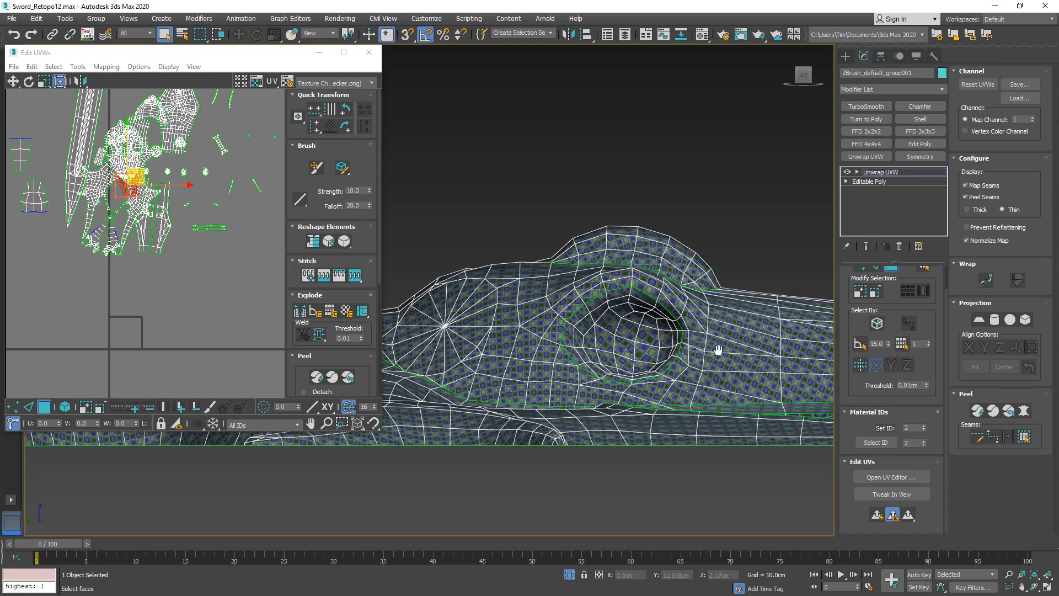
{"action": "middle_click_drag", "start_coordinate": [718, 350], "coordinate": [484, 326]}
{"action": "scroll", "coordinate": [600, 405], "scroll_direction": "up", "scroll_amount": 3}
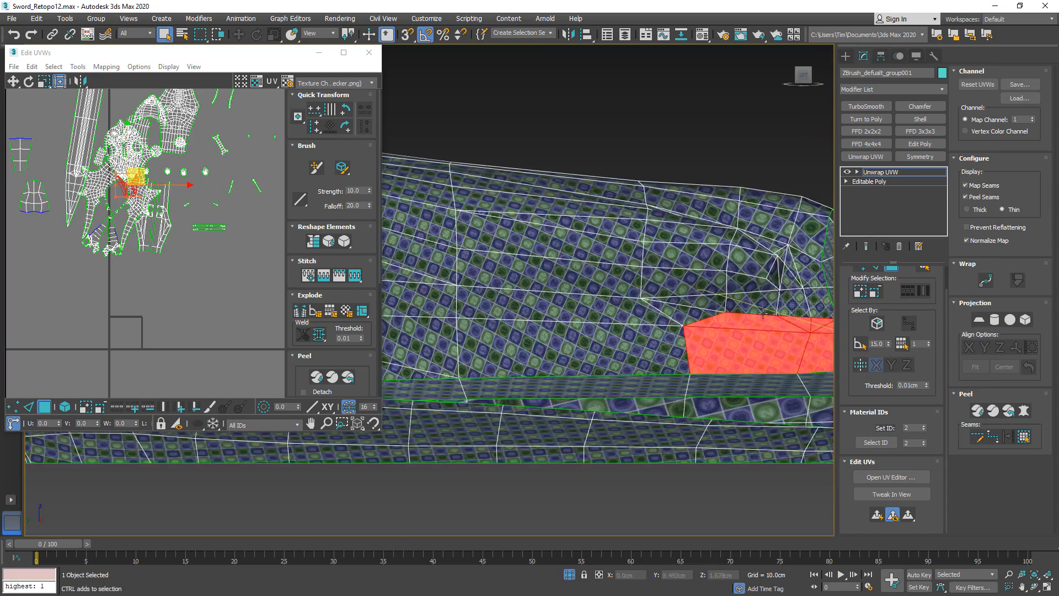
{"action": "left_click", "coordinate": [669, 329], "text": "ctrl"}
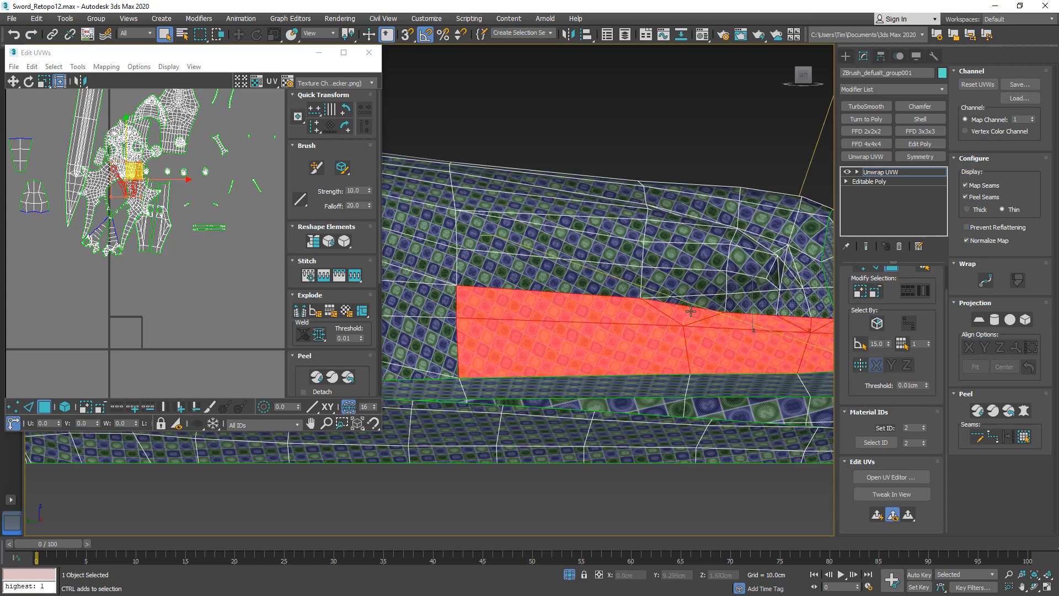
{"action": "middle_click_drag", "start_coordinate": [509, 331], "coordinate": [799, 316]}
{"action": "left_click_drag", "start_coordinate": [786, 300], "coordinate": [611, 338], "text": "ctrl"}
{"action": "left_click_drag", "start_coordinate": [538, 329], "coordinate": [542, 348], "text": "ctrl"}
{"action": "left_click_drag", "start_coordinate": [558, 279], "coordinate": [558, 277], "text": "ctrl"}
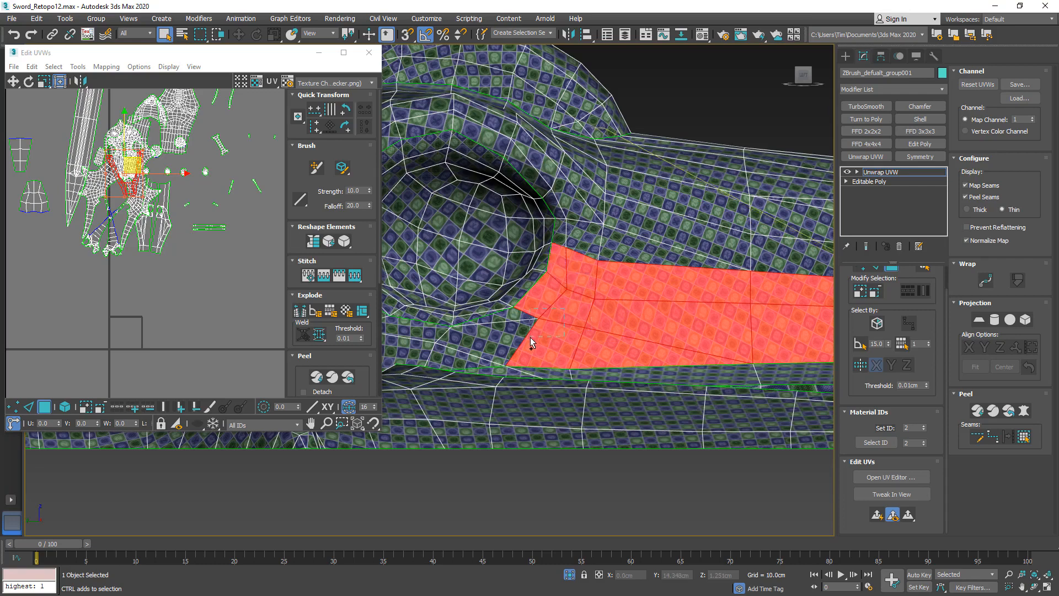
Add the remaining faces beneath the front of the eye socket and check the selected strip from both sides.
{"action": "left_click_drag", "start_coordinate": [531, 336], "coordinate": [530, 338], "text": "ctrl"}
{"action": "middle_click_drag", "start_coordinate": [530, 337], "coordinate": [634, 303]}
{"action": "scroll", "coordinate": [590, 322], "scroll_direction": "up", "scroll_amount": 2}
{"action": "left_click_drag", "start_coordinate": [589, 319], "coordinate": [571, 333], "text": "ctrl"}
{"action": "scroll", "coordinate": [572, 333], "scroll_direction": "down", "scroll_amount": 5}
{"action": "middle_click_drag", "start_coordinate": [617, 319], "coordinate": [574, 359], "text": "alt"}
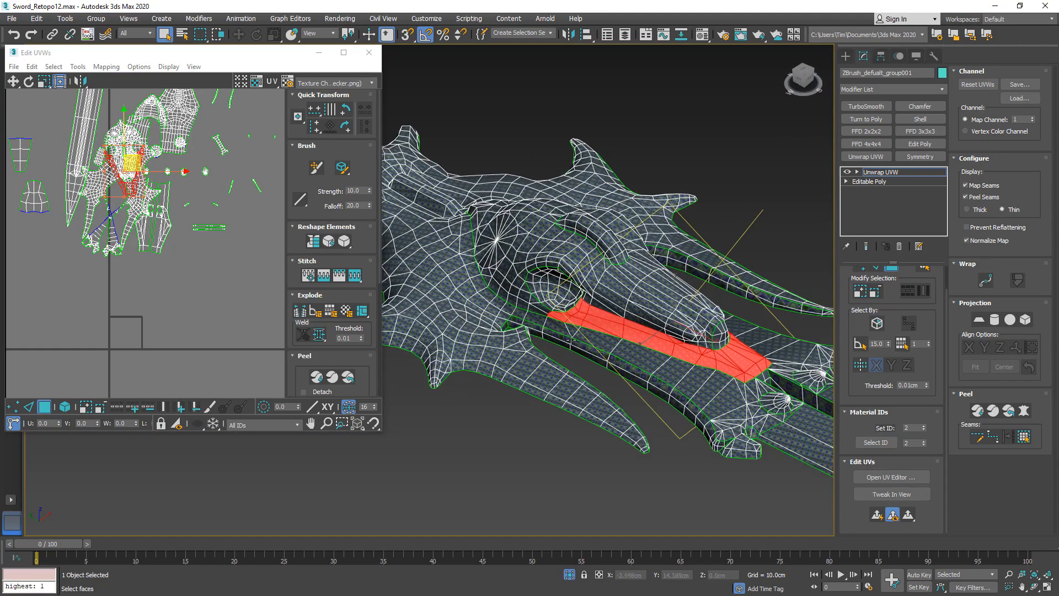
{"action": "middle_click_drag", "start_coordinate": [741, 375], "coordinate": [710, 362], "text": "alt"}
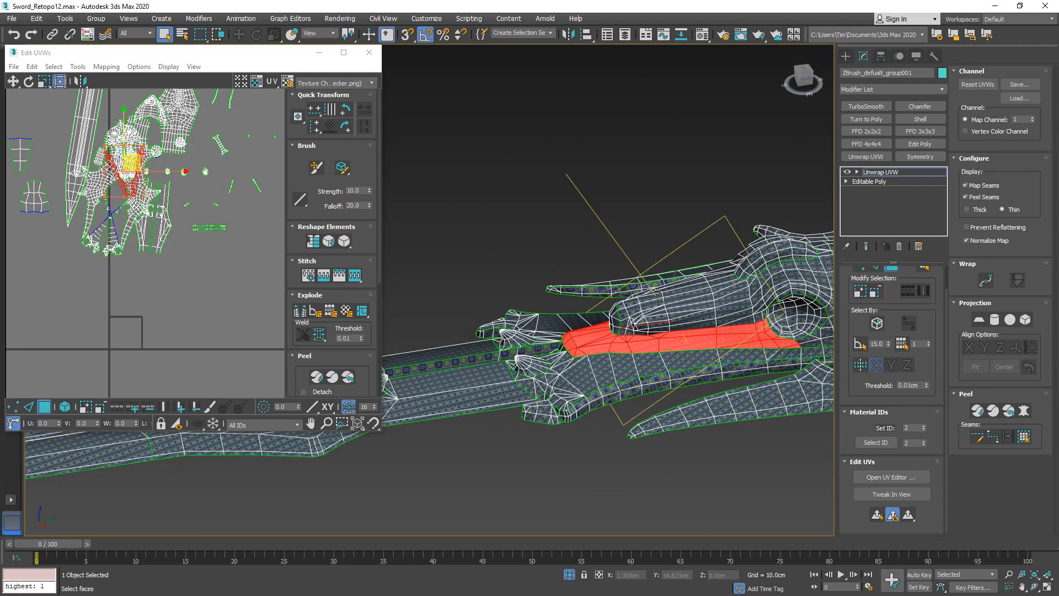
{"action": "middle_click_drag", "start_coordinate": [756, 337], "coordinate": [821, 356], "text": "alt"}
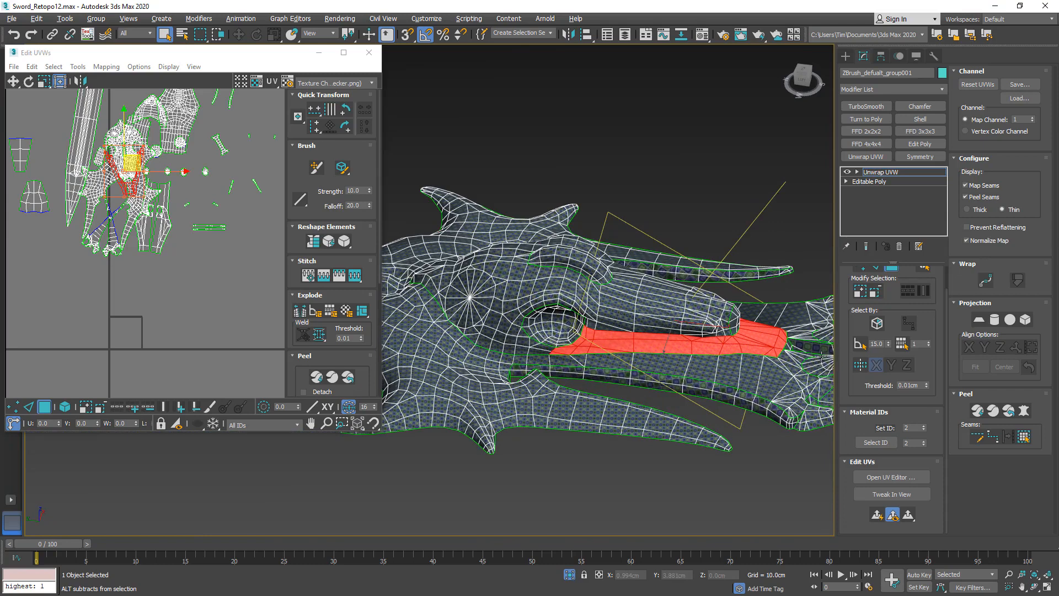
Apply Quick Planar Map to the selected strip and move its V-shaped shell right of the UV layout.
{"action": "left_click", "coordinate": [877, 514]}
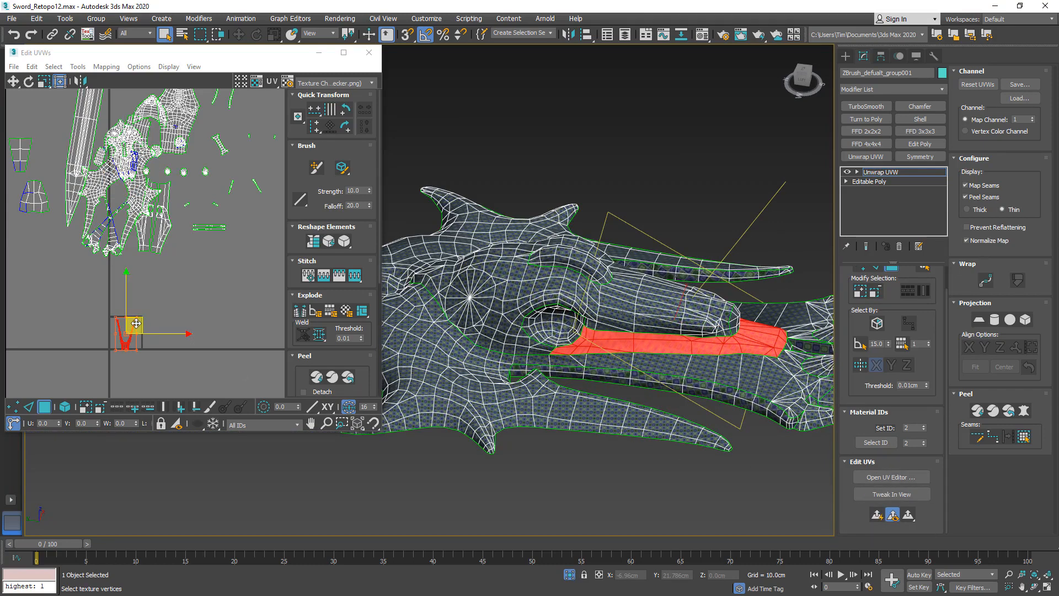
{"action": "left_click_drag", "start_coordinate": [136, 323], "coordinate": [223, 171]}
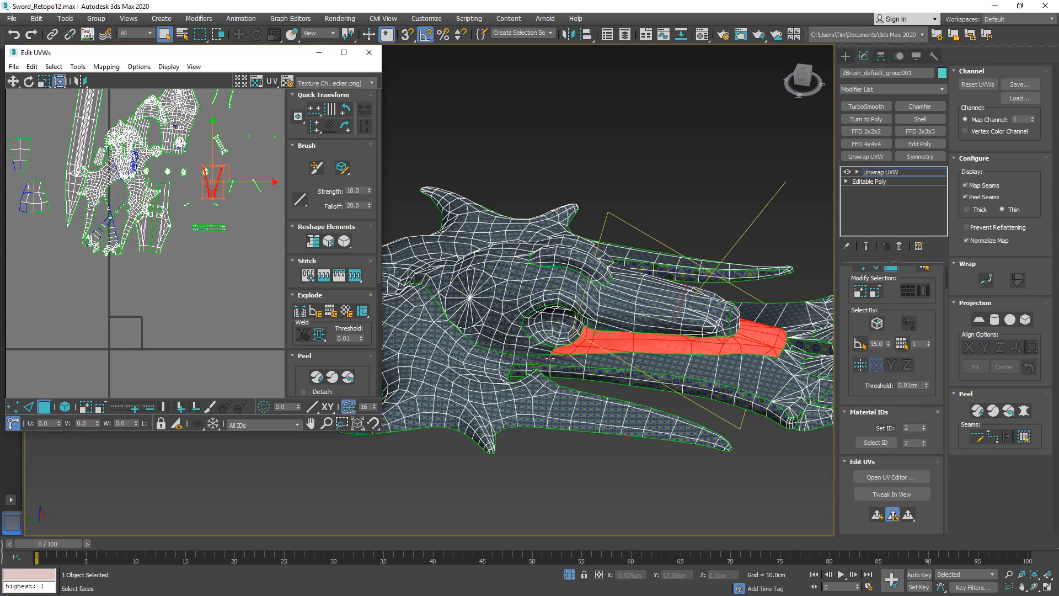
{"action": "middle_click_drag", "start_coordinate": [606, 366], "coordinate": [603, 395], "text": "alt"}
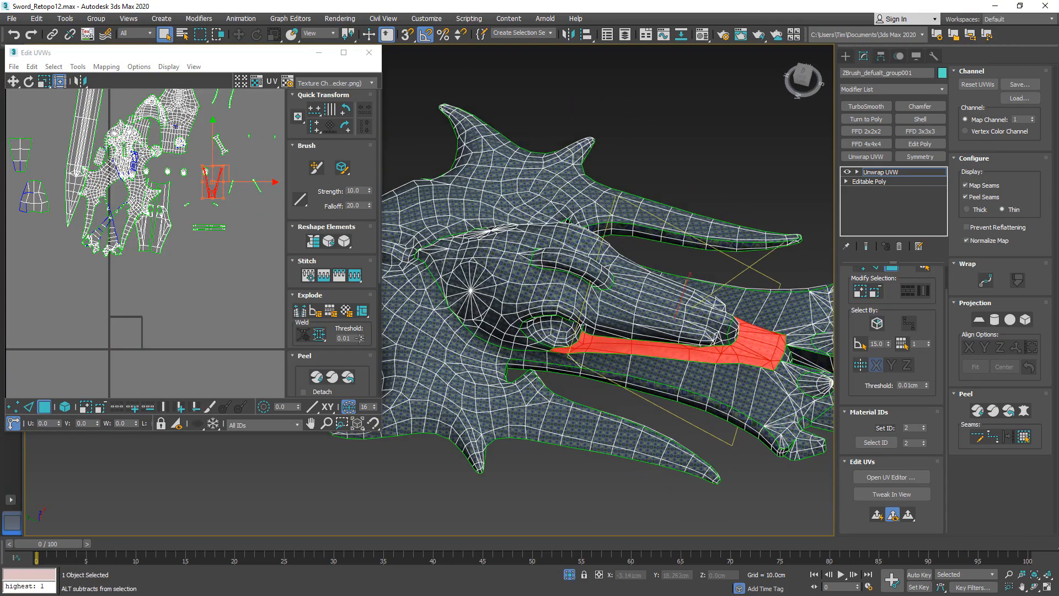
Select all UV shells and apply Rescale Elements to even out their texture density.
{"action": "scroll", "coordinate": [109, 297], "scroll_direction": "down", "scroll_amount": 3}
{"action": "middle_click_drag", "start_coordinate": [109, 297], "coordinate": [109, 301]}
{"action": "scroll", "coordinate": [117, 286], "scroll_direction": "down", "scroll_amount": 1}
{"action": "left_click_drag", "start_coordinate": [240, 143], "coordinate": [17, 365]}
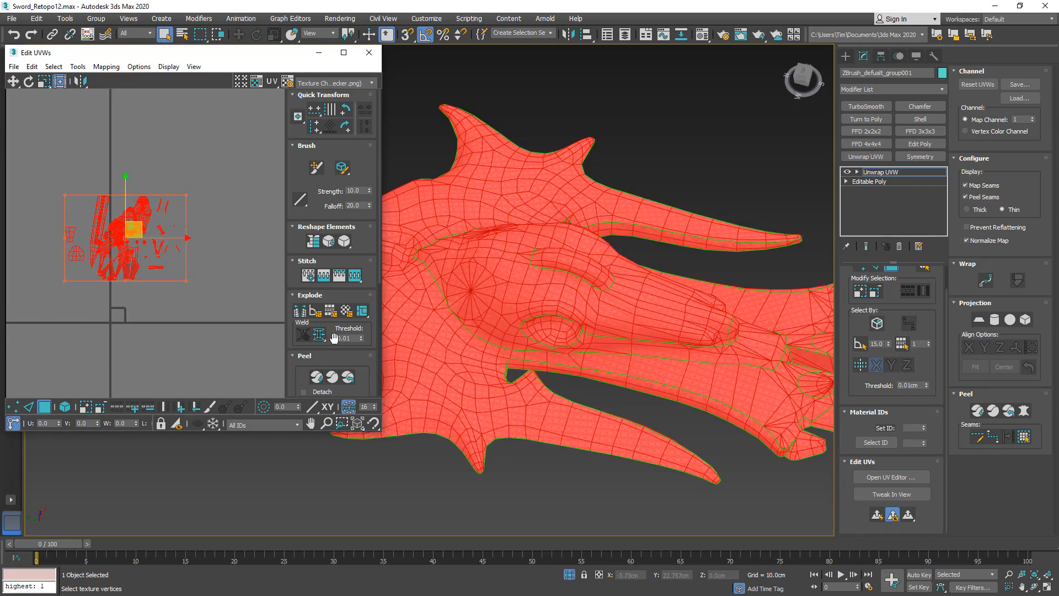
{"action": "scroll", "coordinate": [378, 281], "scroll_direction": "down", "scroll_amount": 5}
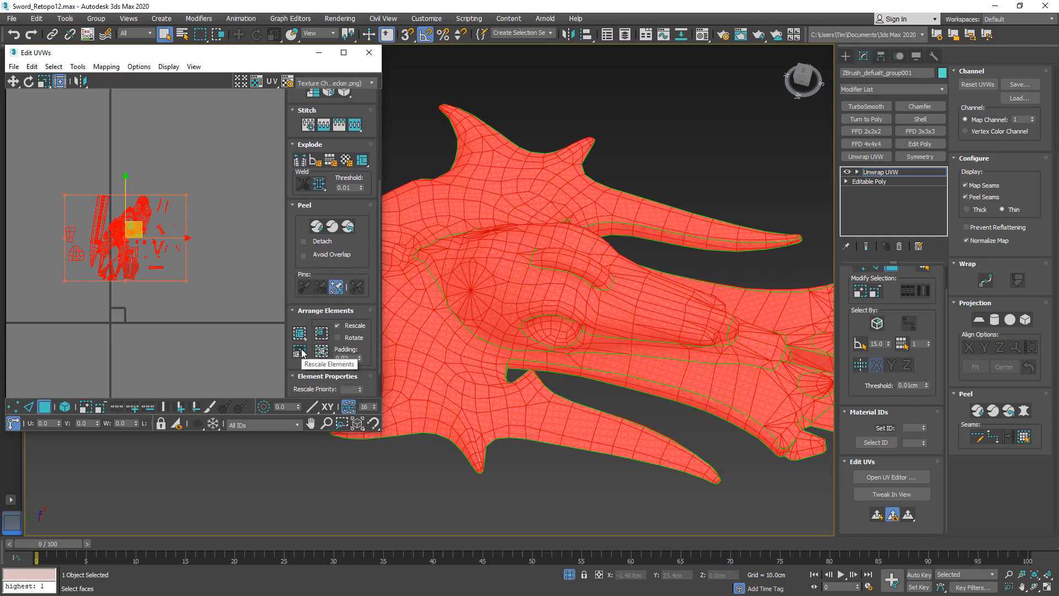
{"action": "left_click", "coordinate": [301, 351]}
Check the checker texture around the snout and jaws, and save the scene as Sword_Retopo13.max.
{"action": "middle_click_drag", "start_coordinate": [621, 310], "coordinate": [533, 269]}
{"action": "middle_click_drag", "start_coordinate": [633, 275], "coordinate": [653, 305], "text": "alt"}
{"action": "scroll", "coordinate": [652, 305], "scroll_direction": "up", "scroll_amount": 5}
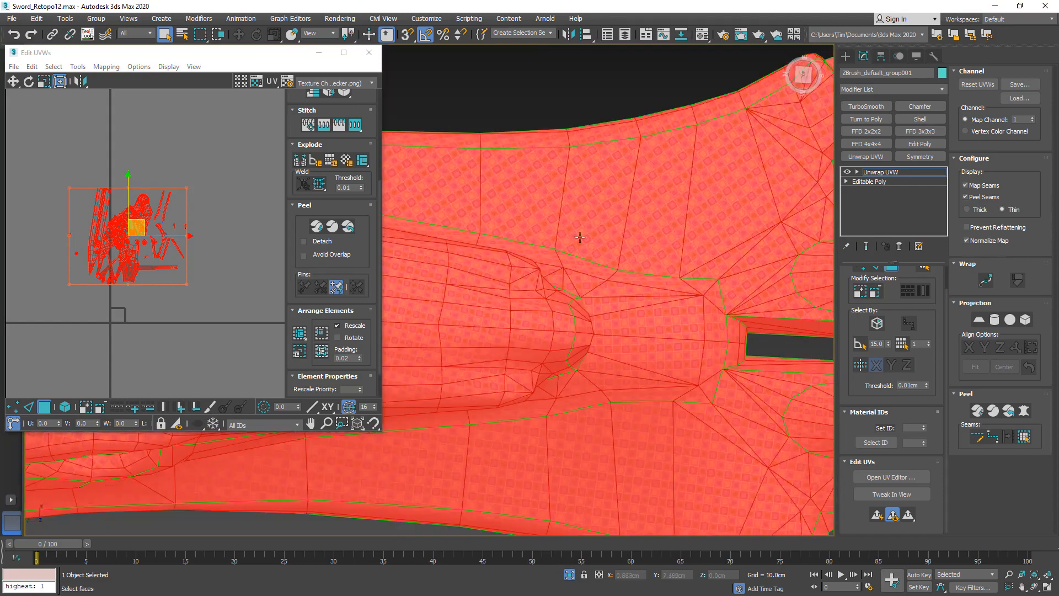
{"action": "left_click", "coordinate": [539, 98]}
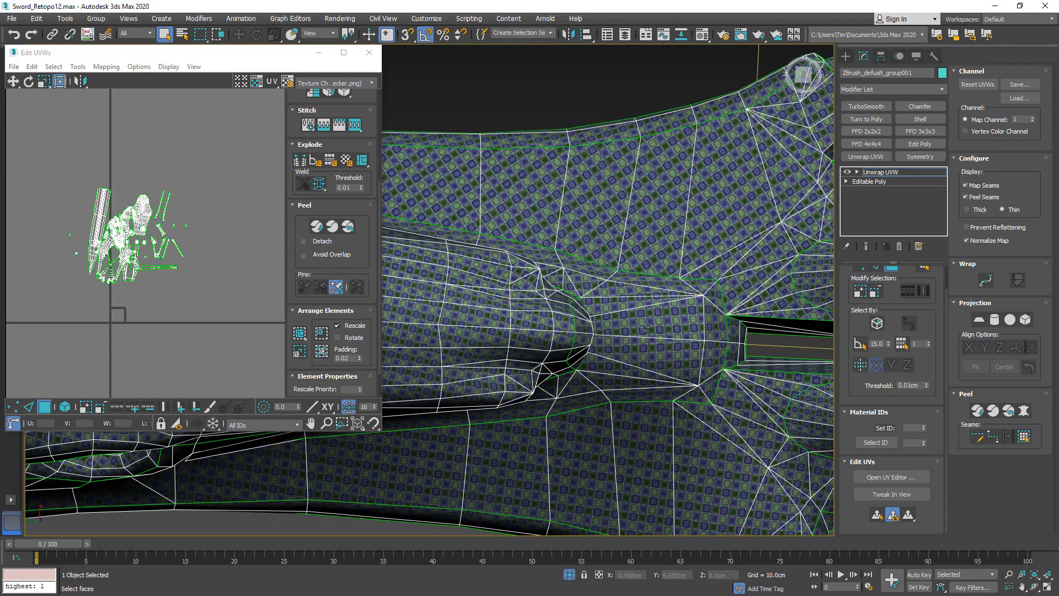
{"action": "scroll", "coordinate": [557, 328], "scroll_direction": "down", "scroll_amount": 6}
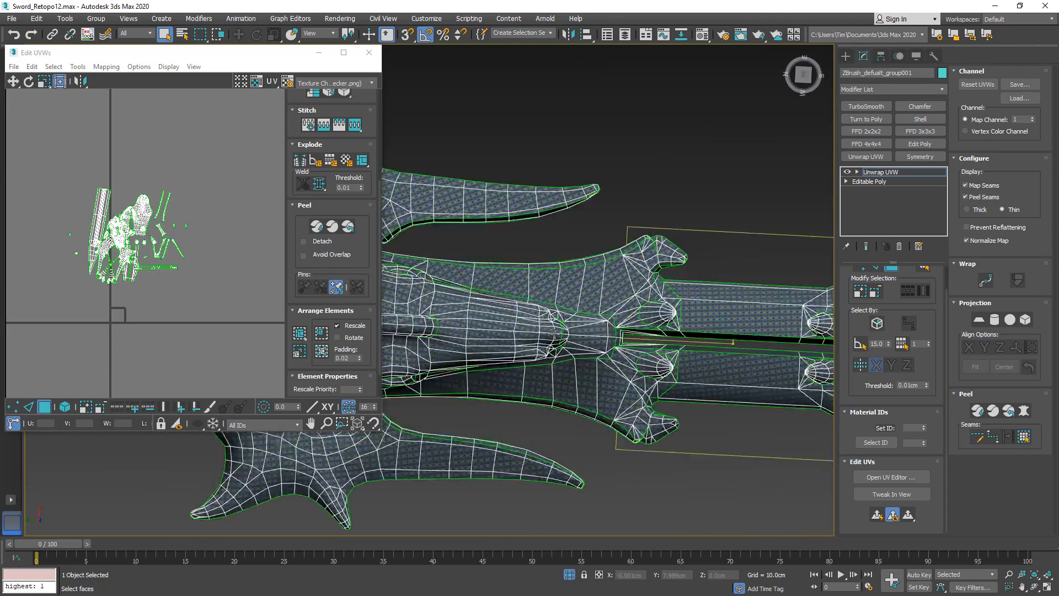
{"action": "middle_click_drag", "start_coordinate": [557, 328], "coordinate": [641, 285], "text": "alt"}
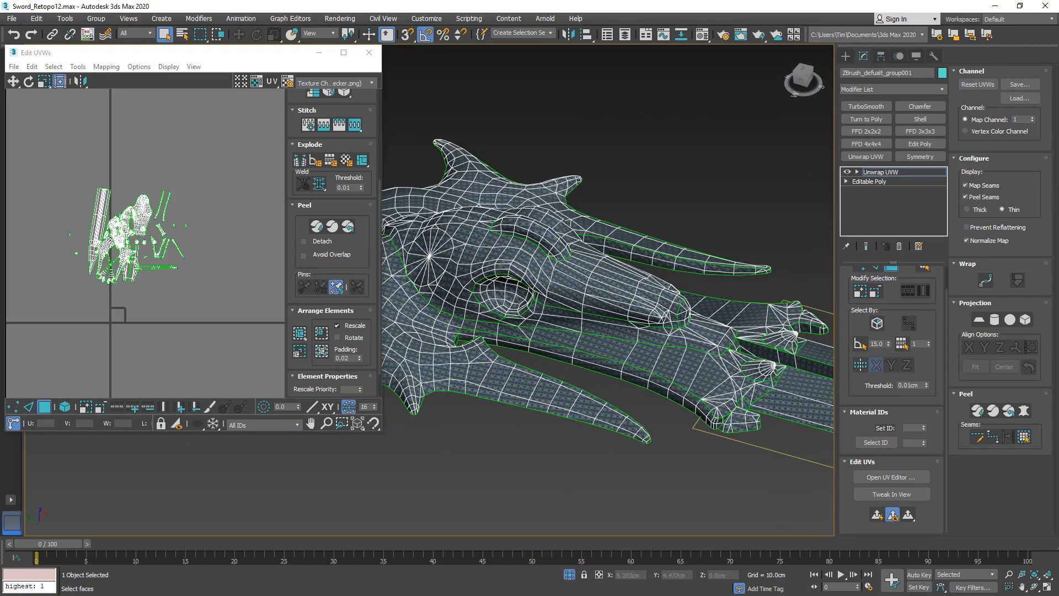
{"action": "key", "text": "ctrl+s"}
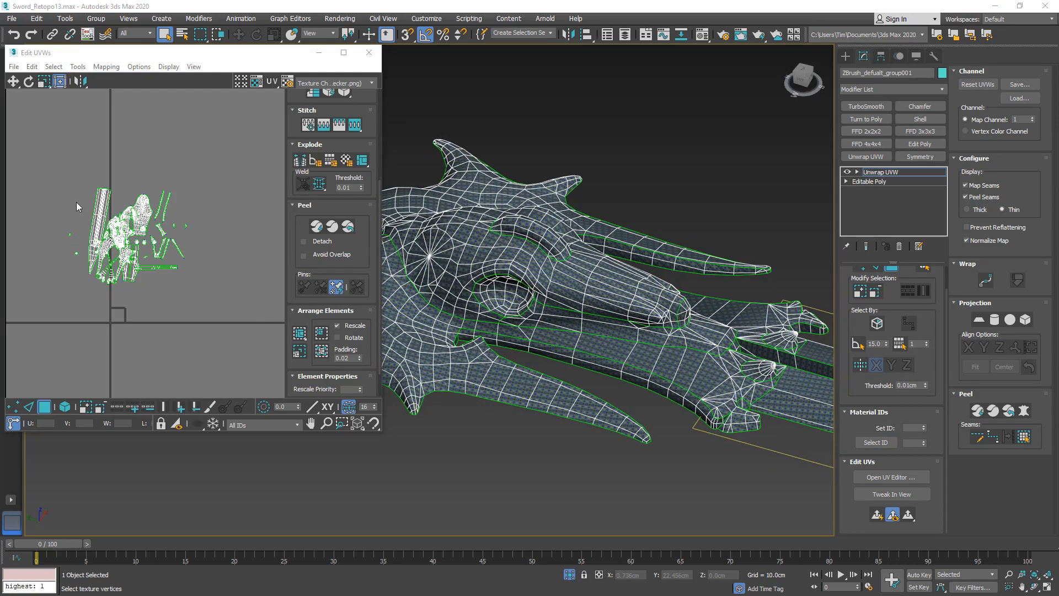
Select all UV shells, arrange them with Pack: Custom and move the packed layout above the UV tile.
{"action": "key", "text": "ctrl+a"}
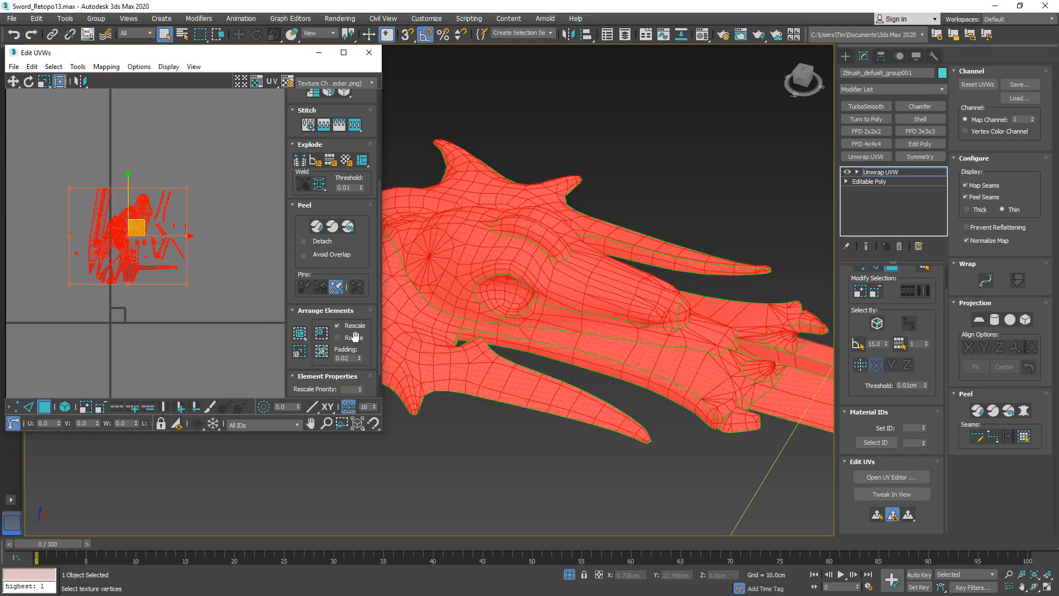
{"action": "middle_click_drag", "start_coordinate": [435, 328], "coordinate": [589, 318]}
{"action": "scroll", "coordinate": [589, 318], "scroll_direction": "down", "scroll_amount": 5}
{"action": "scroll", "coordinate": [513, 298], "scroll_direction": "down", "scroll_amount": 3}
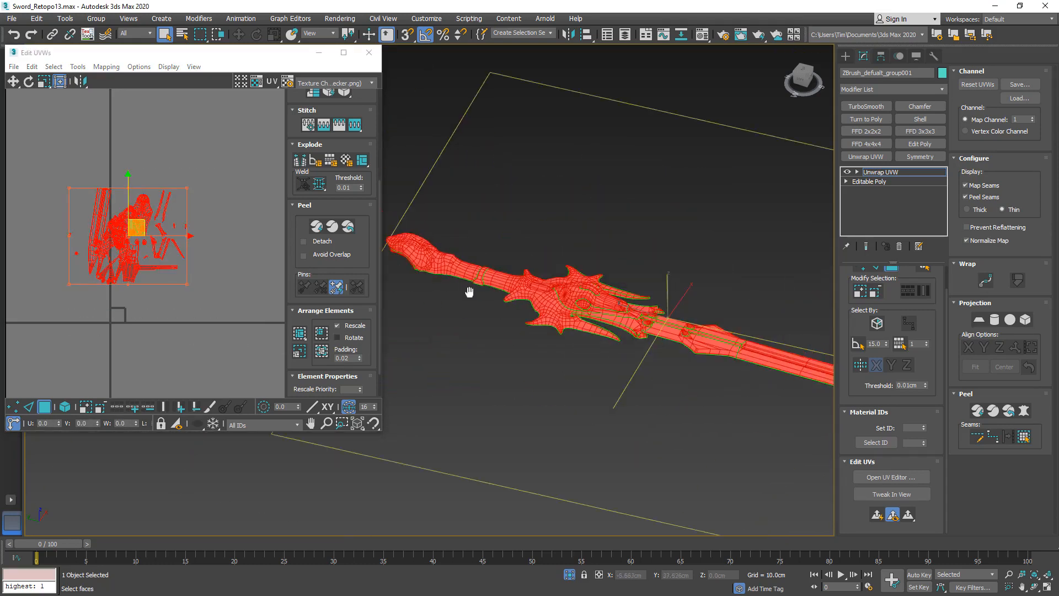
{"action": "middle_click_drag", "start_coordinate": [468, 291], "coordinate": [512, 319]}
{"action": "scroll", "coordinate": [614, 265], "scroll_direction": "up", "scroll_amount": 8}
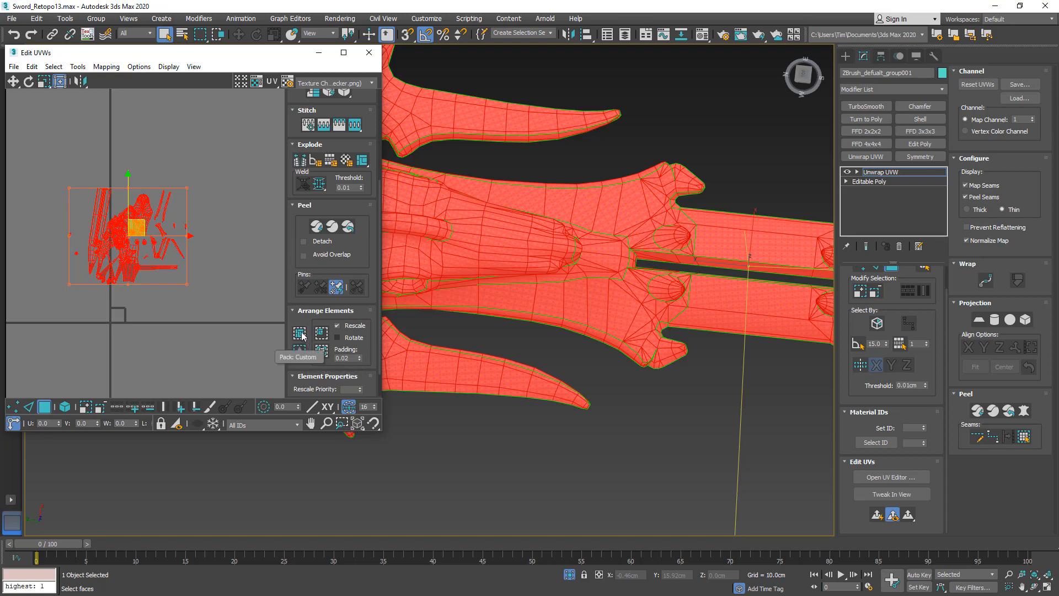
{"action": "left_click", "coordinate": [302, 335]}
{"action": "middle_click_drag", "start_coordinate": [112, 317], "coordinate": [140, 269]}
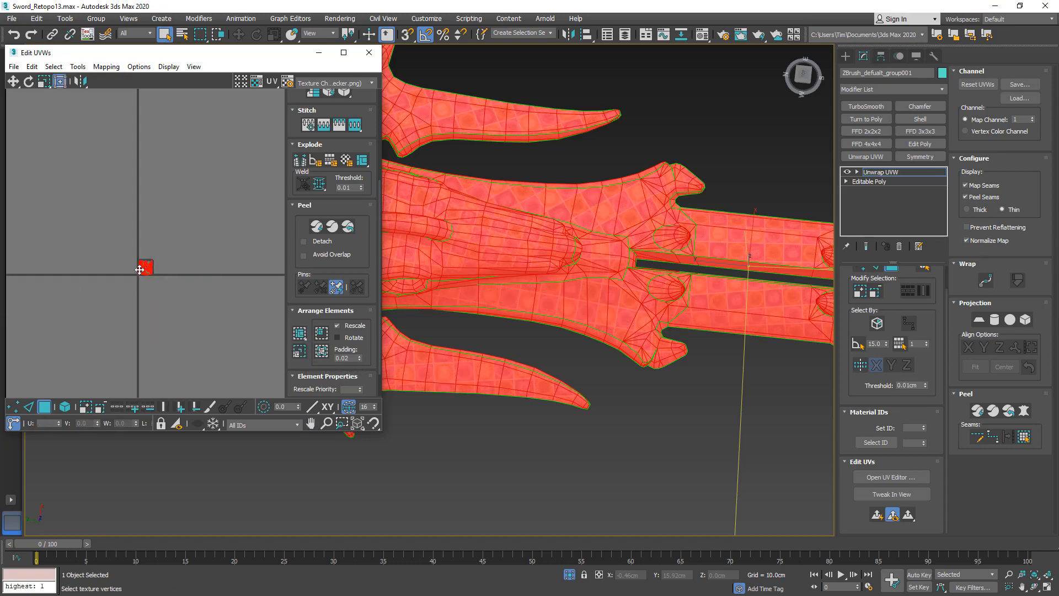
{"action": "scroll", "coordinate": [139, 269], "scroll_direction": "up", "scroll_amount": 10}
{"action": "scroll", "coordinate": [191, 252], "scroll_direction": "up", "scroll_amount": 2}
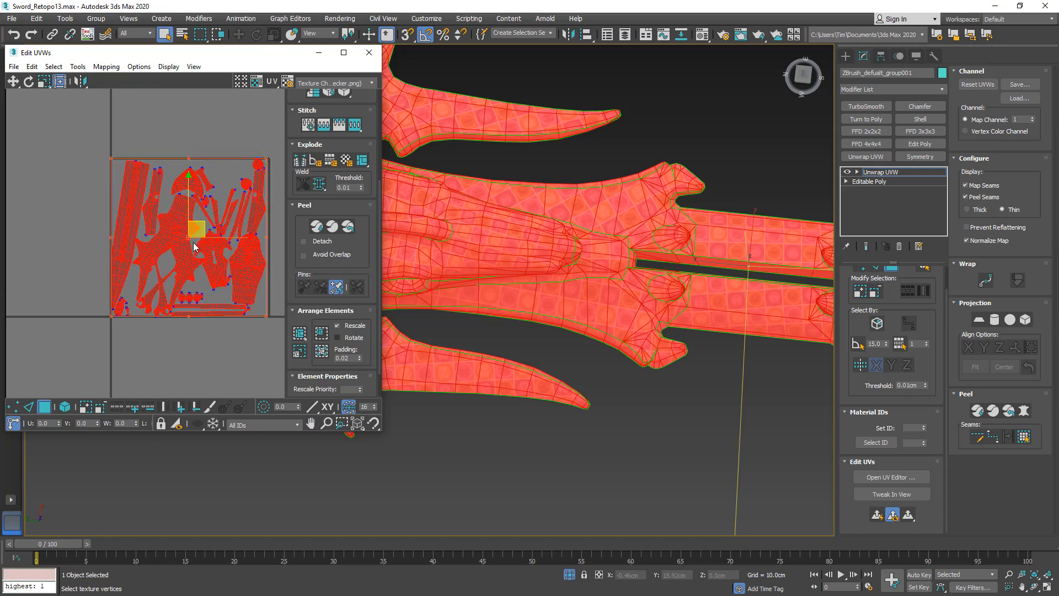
{"action": "left_click_drag", "start_coordinate": [200, 218], "coordinate": [199, 46]}
Select the four central faces of the elongated rectangular detail behind the head and grow the selection to its surrounding sides.
{"action": "scroll", "coordinate": [467, 307], "scroll_direction": "up", "scroll_amount": 5}
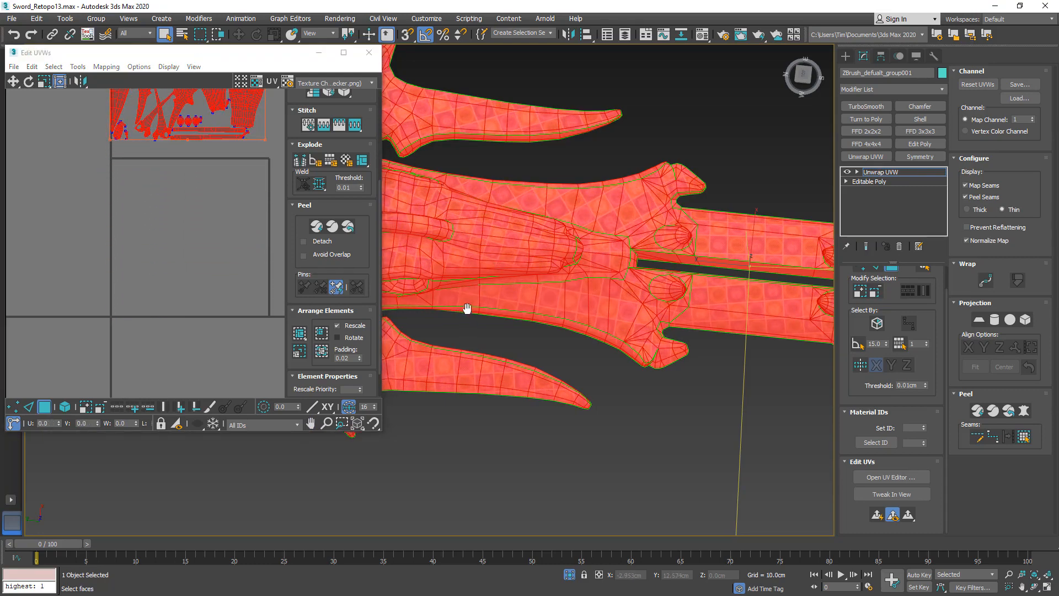
{"action": "middle_click_drag", "start_coordinate": [676, 326], "coordinate": [703, 331]}
{"action": "scroll", "coordinate": [703, 330], "scroll_direction": "down", "scroll_amount": 3}
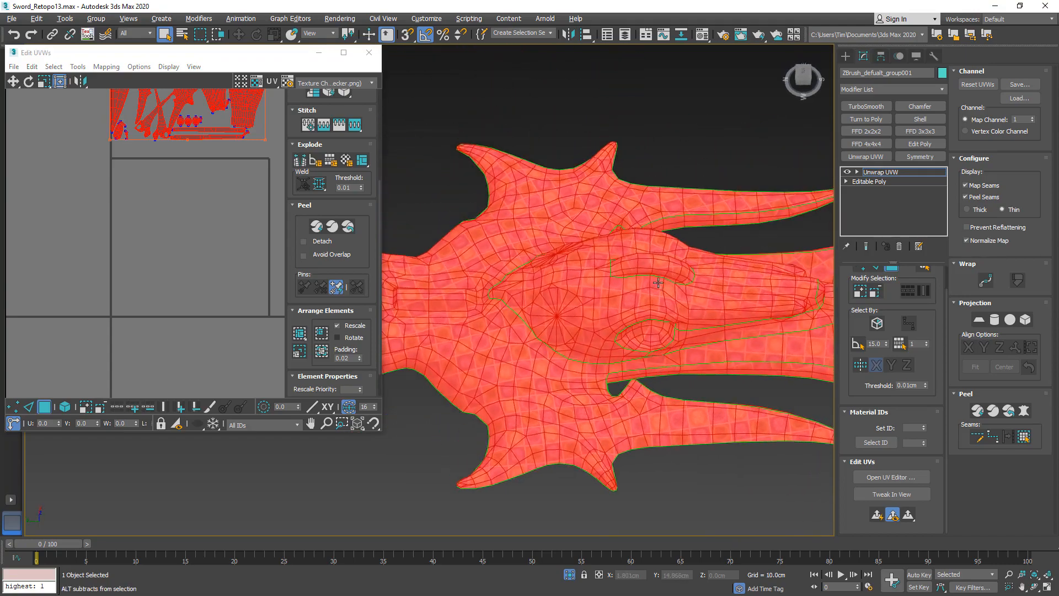
{"action": "scroll", "coordinate": [579, 255], "scroll_direction": "up", "scroll_amount": 7}
{"action": "left_click", "coordinate": [524, 292]}
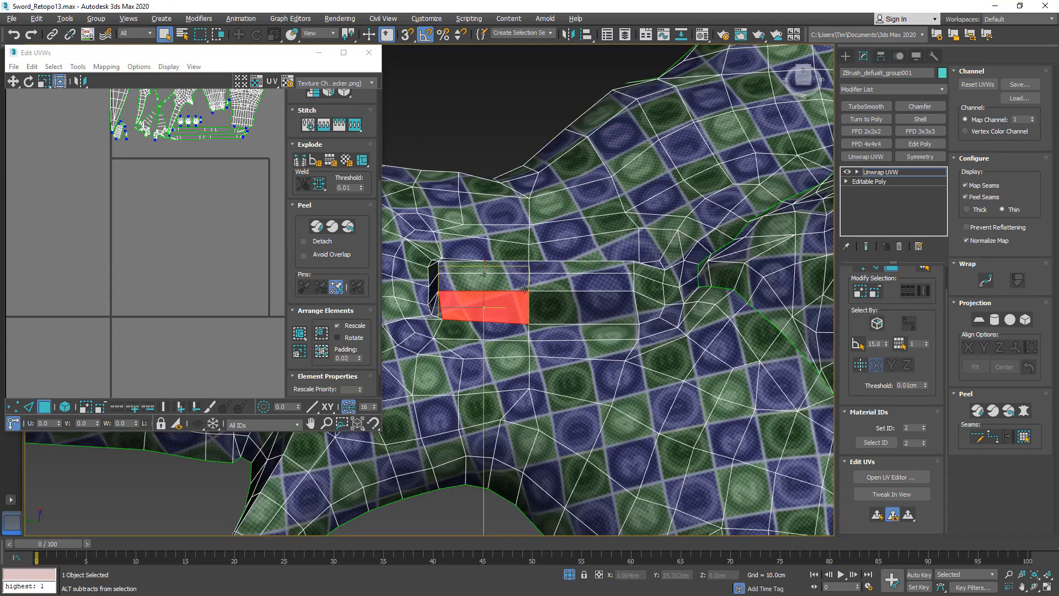
{"action": "middle_click_drag", "start_coordinate": [524, 292], "coordinate": [508, 368], "text": "alt"}
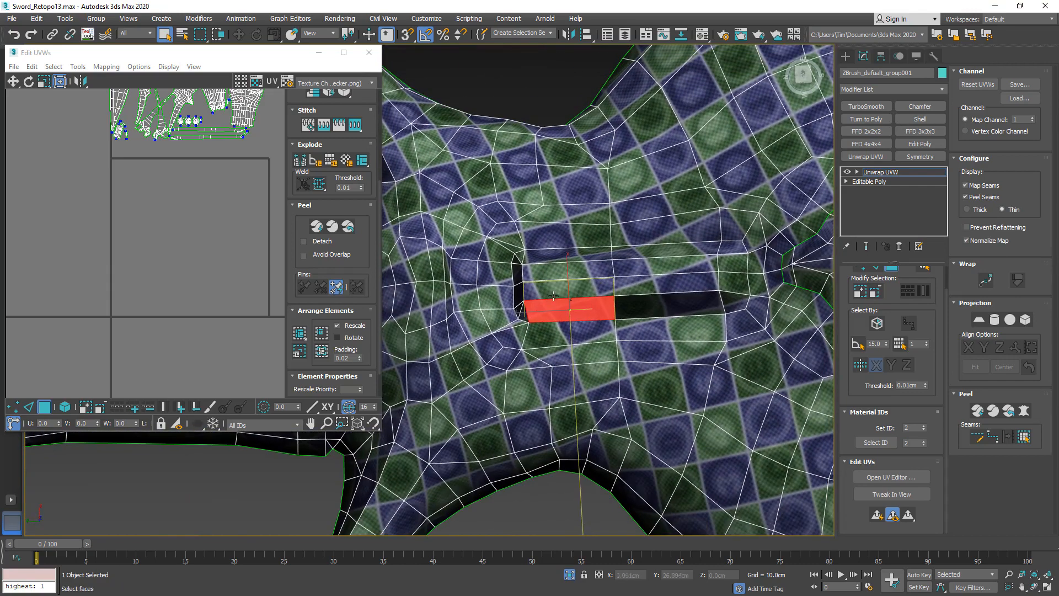
{"action": "middle_click_drag", "start_coordinate": [565, 290], "coordinate": [512, 305]}
{"action": "left_click", "coordinate": [580, 296]}
{"action": "left_click", "coordinate": [545, 302], "text": "ctrl"}
{"action": "left_click", "coordinate": [551, 283], "text": "ctrl"}
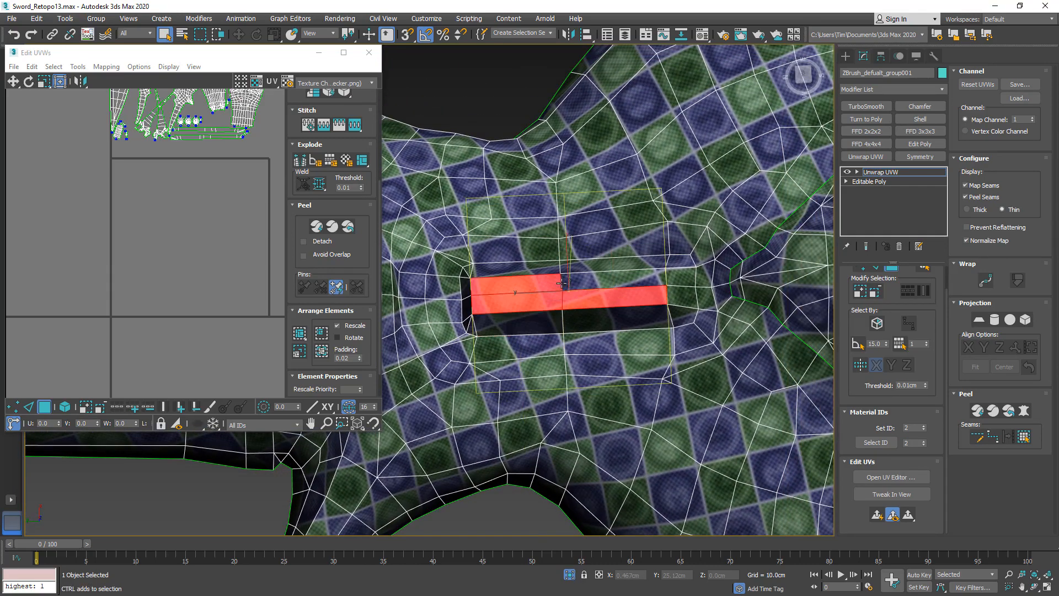
{"action": "left_click", "coordinate": [591, 278], "text": "ctrl"}
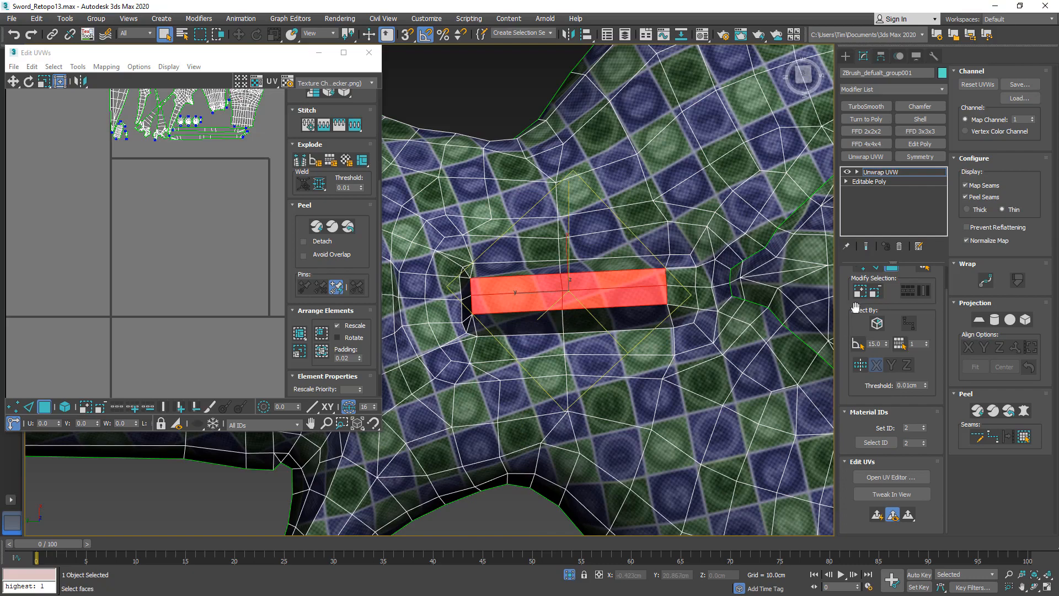
{"action": "left_click", "coordinate": [859, 291]}
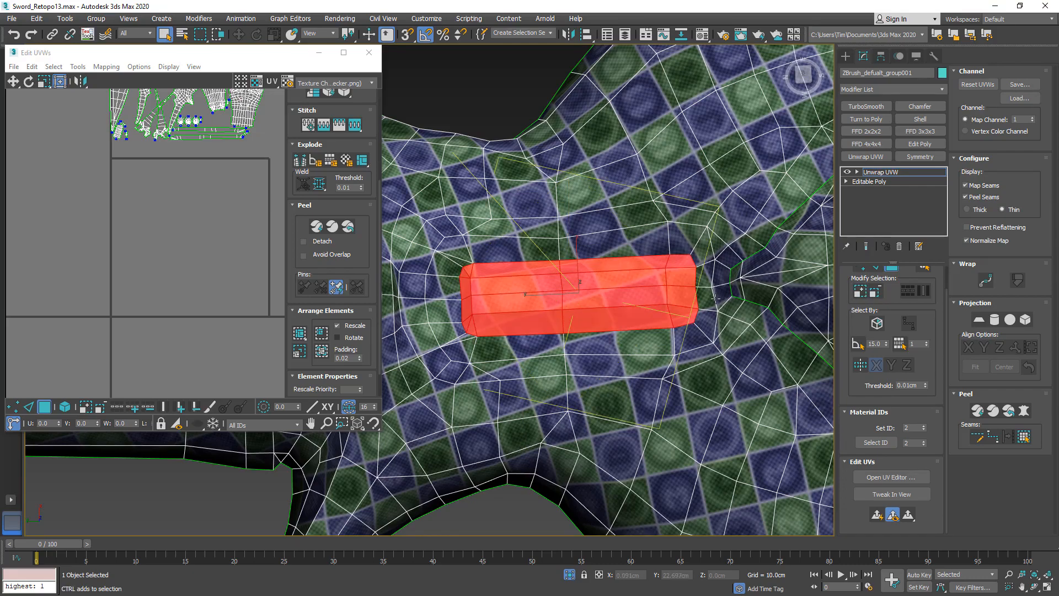
Apply Quick Planar Map to the selected rectangular detail and move its shell left of the packed layout.
{"action": "middle_click_drag", "start_coordinate": [726, 285], "coordinate": [375, 256], "text": "alt"}
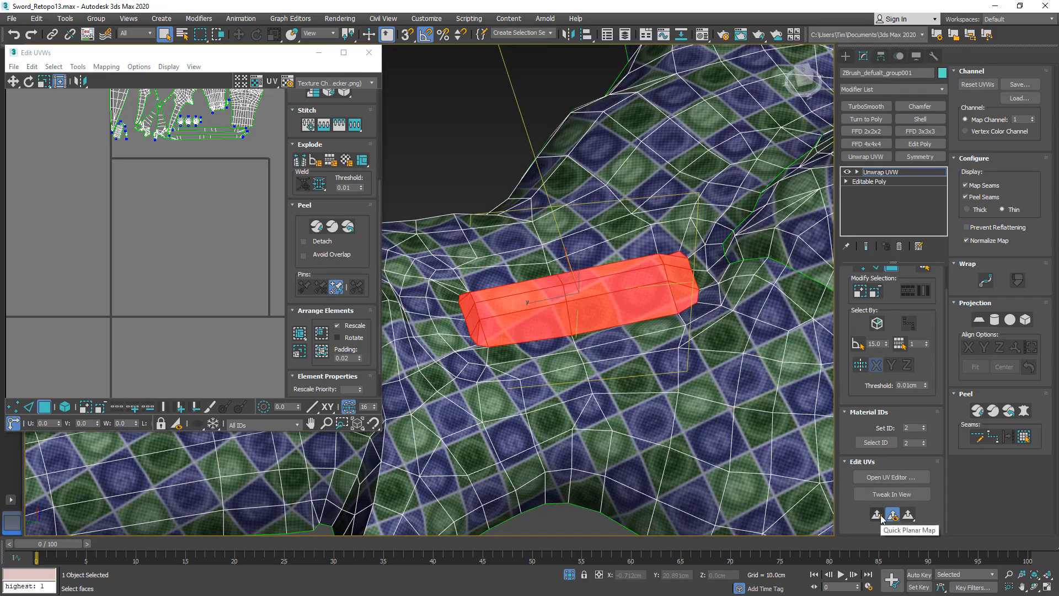
{"action": "left_click", "coordinate": [876, 515]}
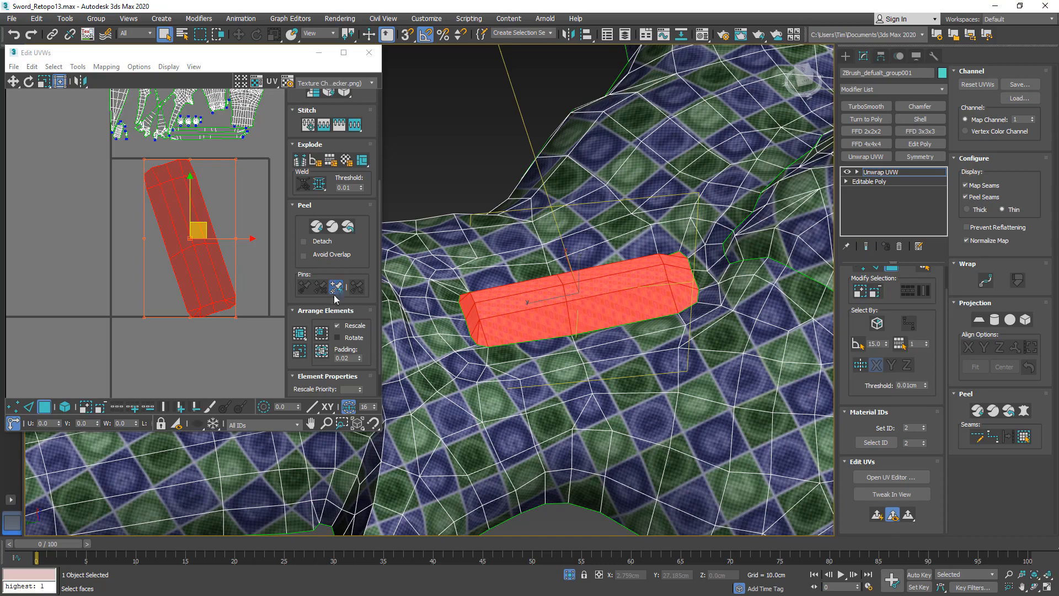
{"action": "scroll", "coordinate": [190, 275], "scroll_direction": "down", "scroll_amount": 3}
{"action": "left_click_drag", "start_coordinate": [190, 276], "coordinate": [99, 145]}
{"action": "scroll", "coordinate": [691, 264], "scroll_direction": "down", "scroll_amount": 3}
Examine the checker pattern across the neck, horns, head and handle for stretching.
{"action": "middle_click_drag", "start_coordinate": [709, 246], "coordinate": [890, 253], "text": "alt"}
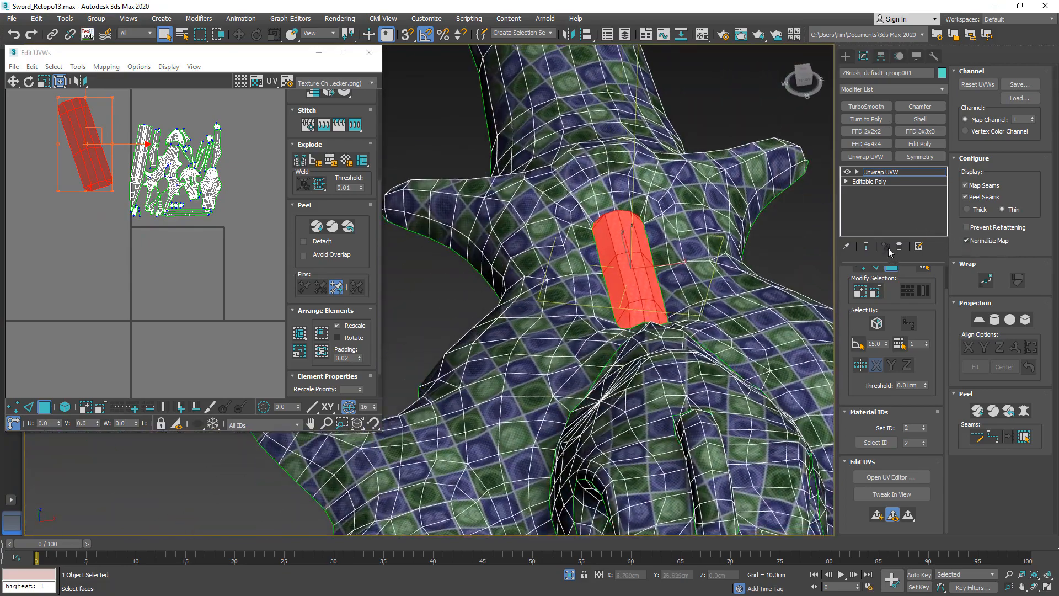
{"action": "middle_click_drag", "start_coordinate": [652, 235], "coordinate": [631, 199]}
{"action": "scroll", "coordinate": [623, 190], "scroll_direction": "down", "scroll_amount": 5}
{"action": "middle_click_drag", "start_coordinate": [683, 270], "coordinate": [738, 331], "text": "alt"}
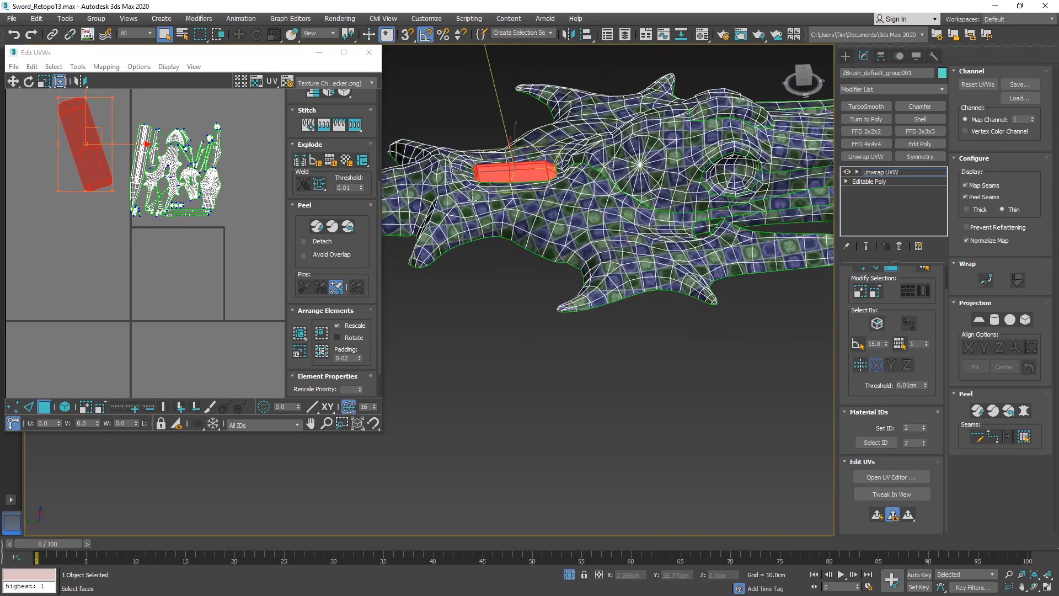
{"action": "middle_click_drag", "start_coordinate": [473, 200], "coordinate": [584, 182], "text": "alt"}
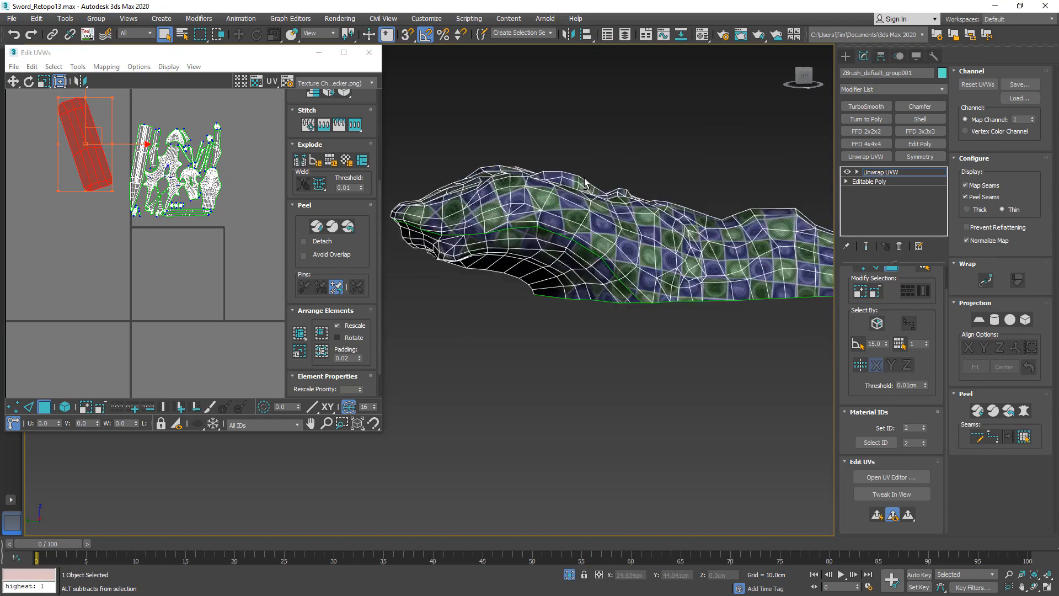
{"action": "scroll", "coordinate": [576, 176], "scroll_direction": "up", "scroll_amount": 8}
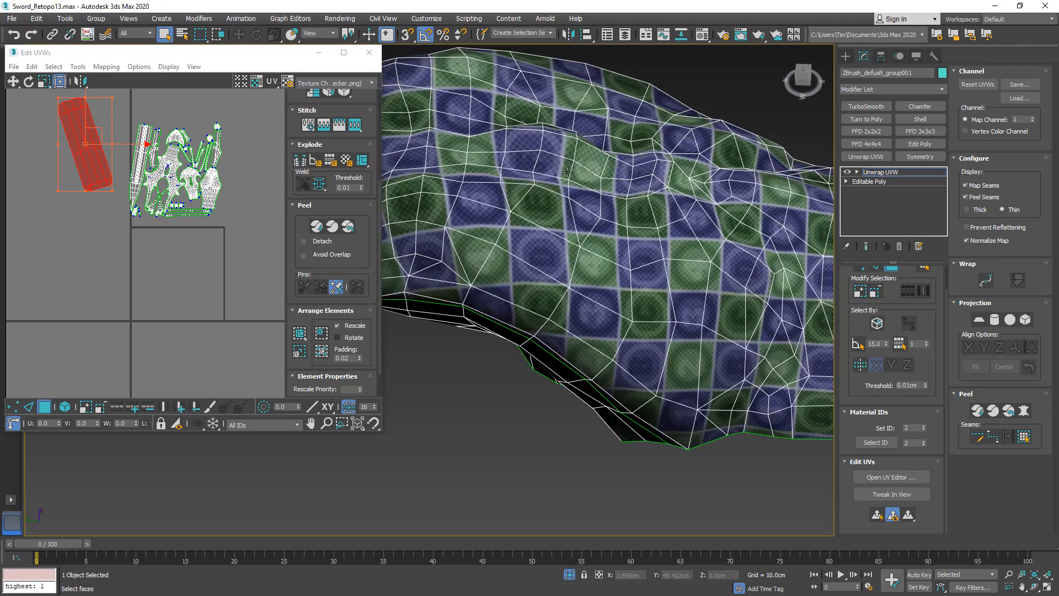
{"action": "scroll", "coordinate": [572, 150], "scroll_direction": "down", "scroll_amount": 6}
{"action": "middle_click_drag", "start_coordinate": [571, 150], "coordinate": [263, 259], "text": "alt"}
{"action": "scroll", "coordinate": [665, 226], "scroll_direction": "down", "scroll_amount": 5}
{"action": "middle_click_drag", "start_coordinate": [641, 227], "coordinate": [310, 212]}
{"action": "middle_click_drag", "start_coordinate": [676, 232], "coordinate": [576, 282], "text": "alt"}
Select a face on one of the blade's cone-shaped spikes and locate its shell in the UV layout.
{"action": "scroll", "coordinate": [607, 277], "scroll_direction": "up", "scroll_amount": 8}
{"action": "left_click", "coordinate": [612, 288]}
{"action": "scroll", "coordinate": [576, 282], "scroll_direction": "up", "scroll_amount": 4}
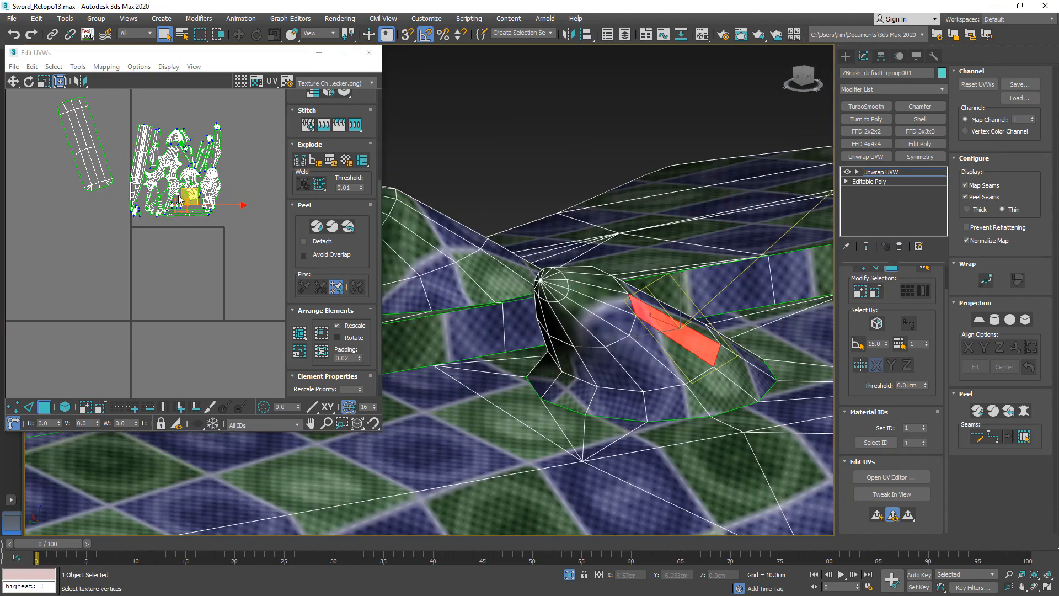
{"action": "scroll", "coordinate": [176, 196], "scroll_direction": "up", "scroll_amount": 10}
{"action": "left_click_drag", "start_coordinate": [139, 296], "coordinate": [128, 294]}
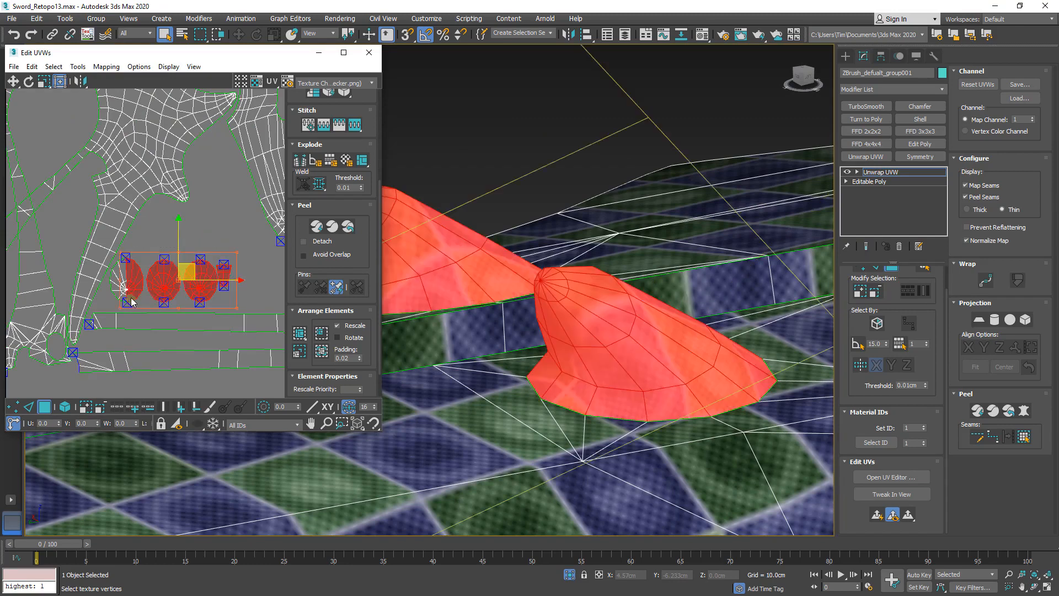
{"action": "left_click_drag", "start_coordinate": [238, 252], "coordinate": [127, 295]}
{"action": "key", "text": "ctrl+z"}
{"action": "left_click", "coordinate": [243, 287]}
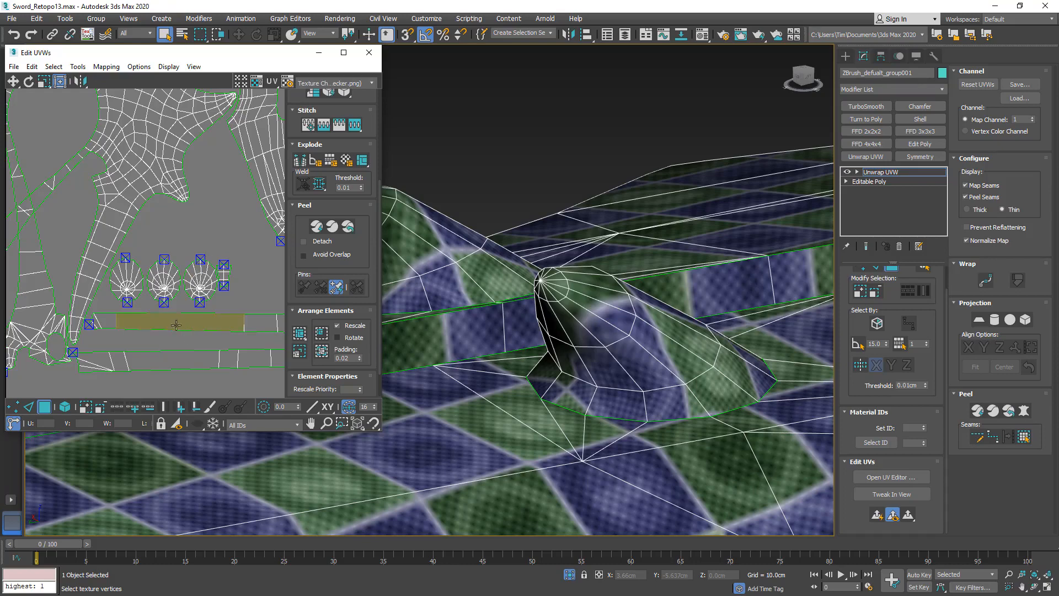
Enable element selection and select the three neighbouring round spike shells in the UV layout.
{"action": "left_click", "coordinate": [64, 406]}
{"action": "left_click", "coordinate": [198, 261]}
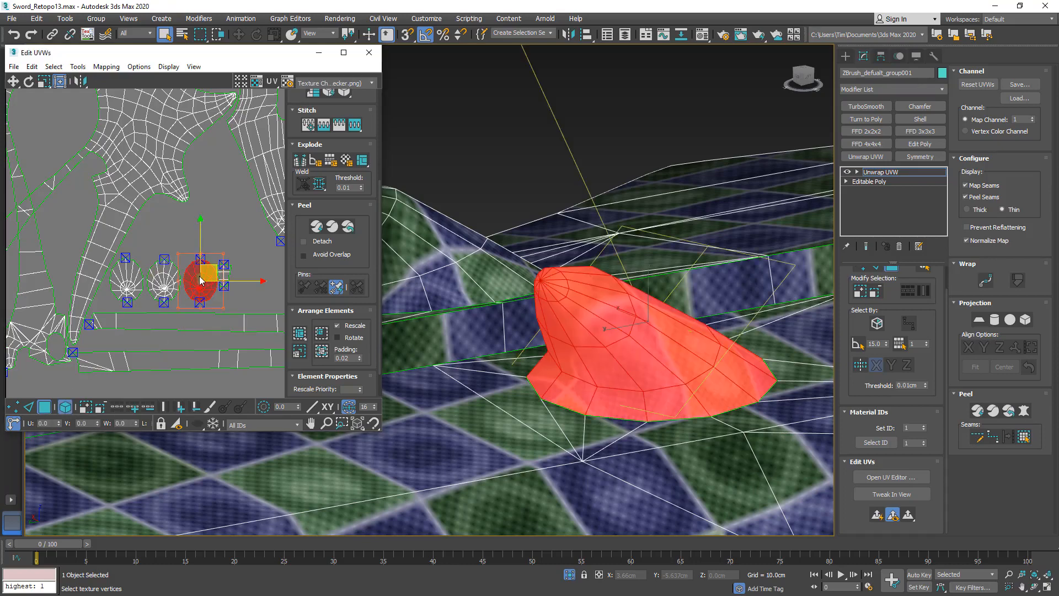
{"action": "left_click", "coordinate": [160, 270], "text": "ctrl"}
{"action": "left_click", "coordinate": [120, 272], "text": "ctrl"}
Add the remaining cone-shaped spike near the blade's base to the selected shells.
{"action": "middle_click_drag", "start_coordinate": [519, 404], "coordinate": [591, 382]}
{"action": "scroll", "coordinate": [577, 371], "scroll_direction": "down", "scroll_amount": 3}
{"action": "scroll", "coordinate": [564, 373], "scroll_direction": "down", "scroll_amount": 5}
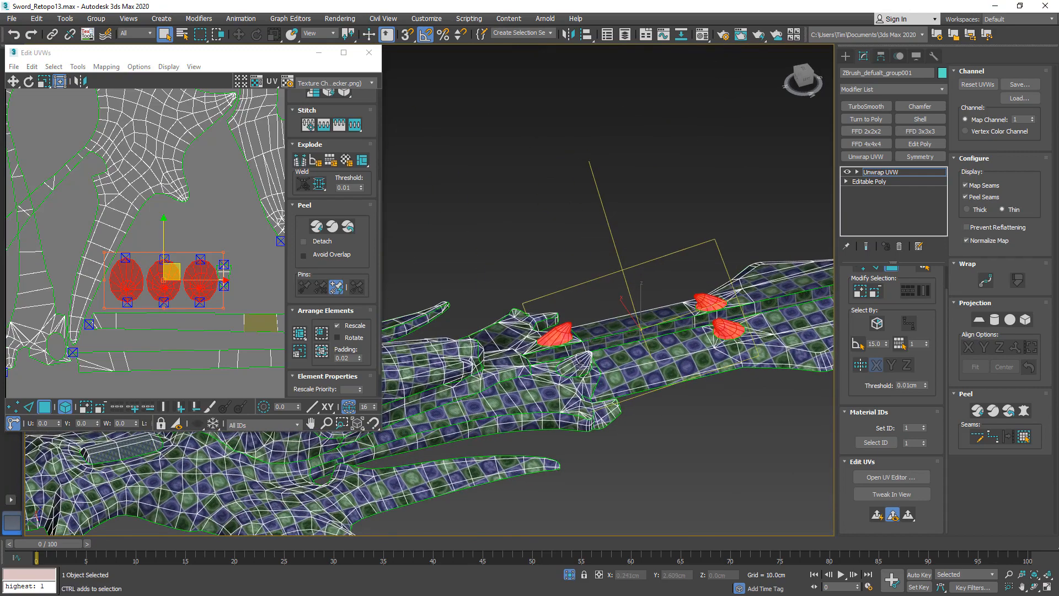
{"action": "left_click", "coordinate": [575, 367], "text": "ctrl"}
{"action": "scroll", "coordinate": [155, 282], "scroll_direction": "down", "scroll_amount": 5}
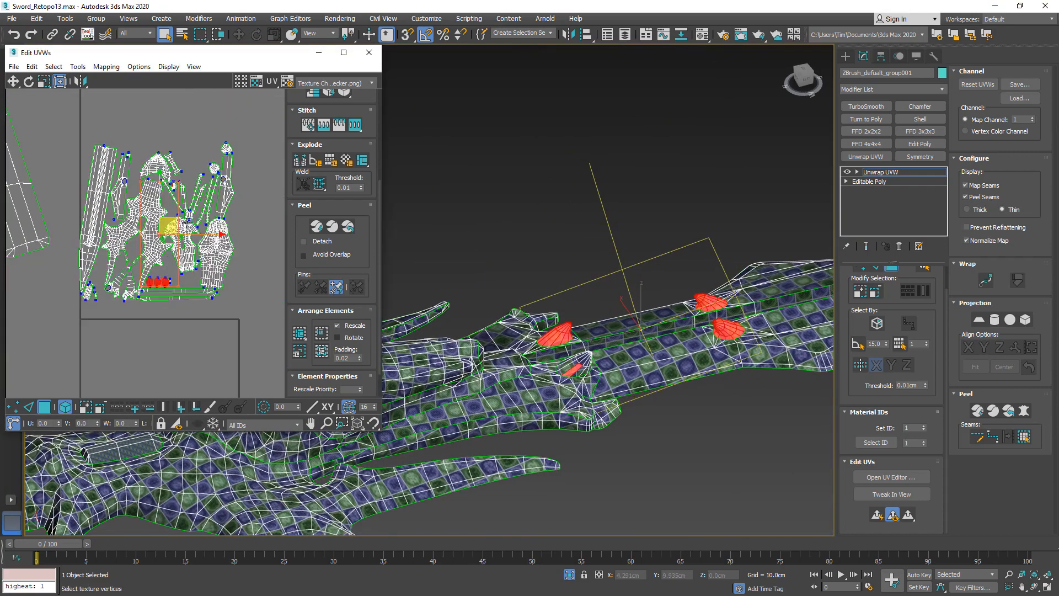
{"action": "scroll", "coordinate": [158, 185], "scroll_direction": "up", "scroll_amount": 5}
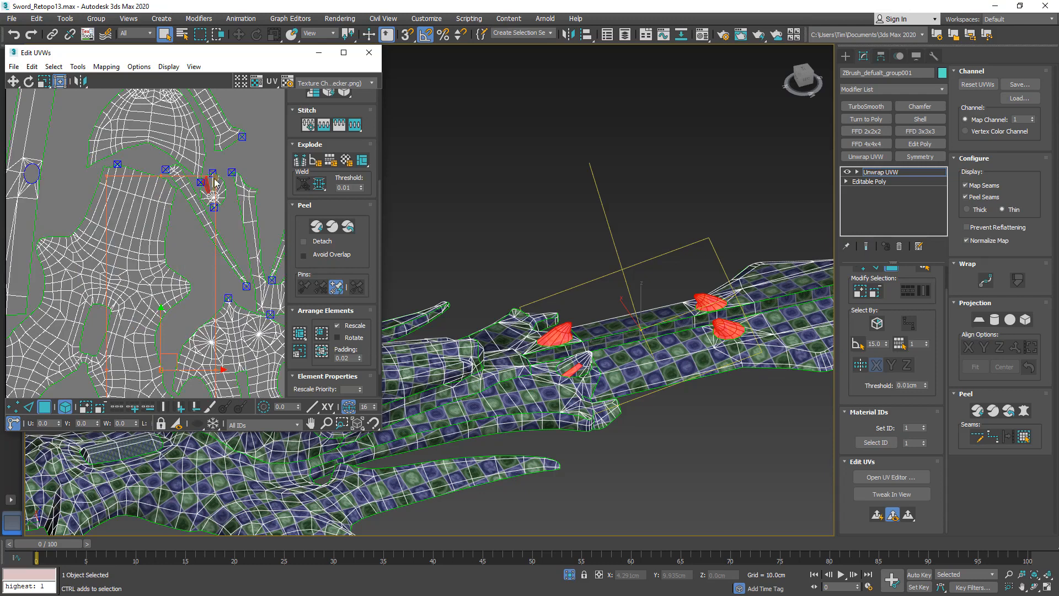
{"action": "scroll", "coordinate": [164, 181], "scroll_direction": "down", "scroll_amount": 5}
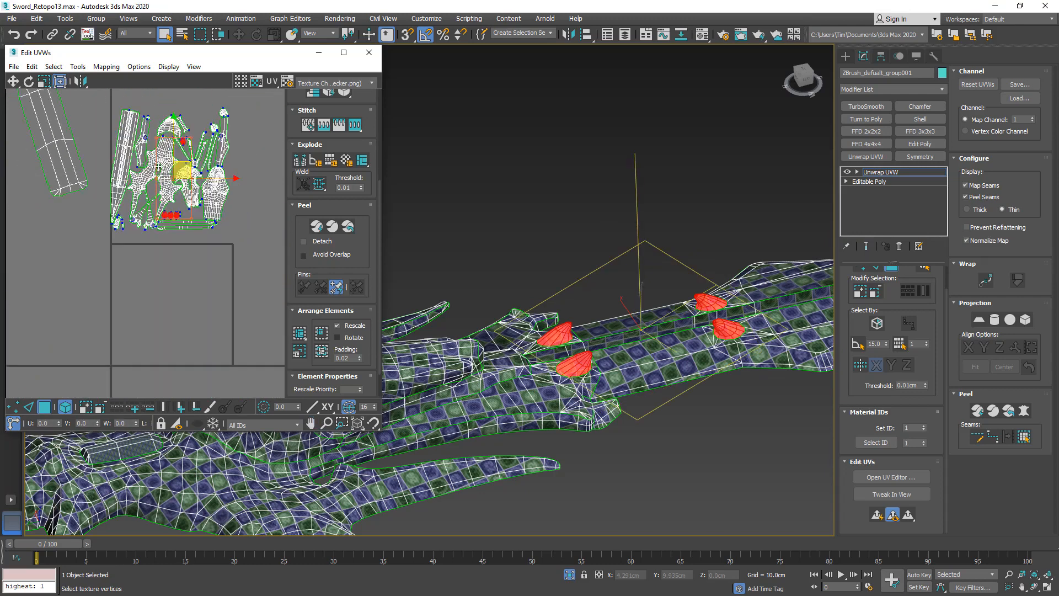
Arrange the four spike shells inside the UV tile with Pack: Custom and check the spikes on the blade.
{"action": "left_click", "coordinate": [299, 334]}
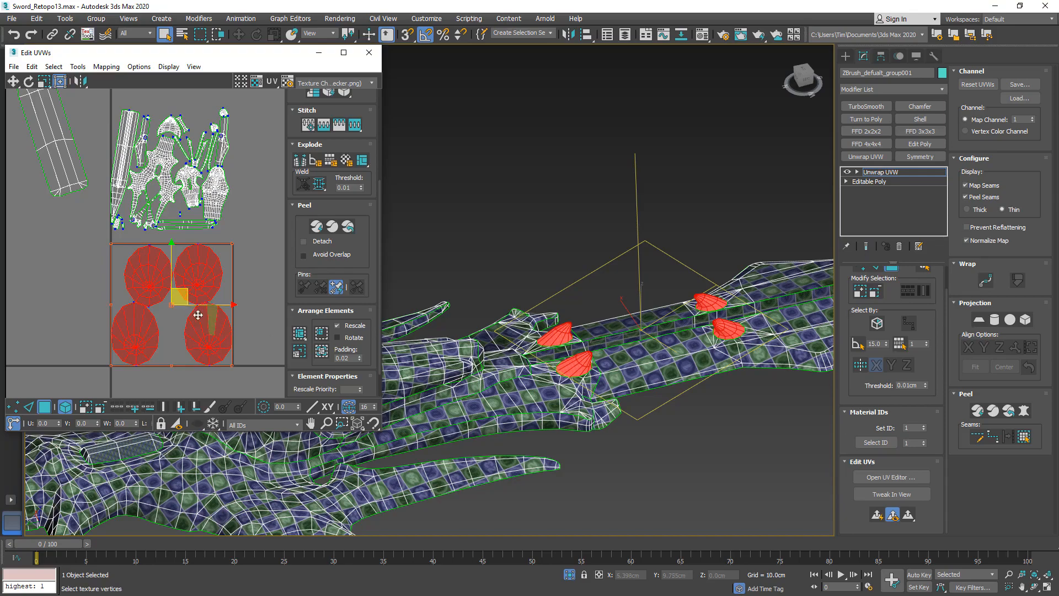
{"action": "middle_click_drag", "start_coordinate": [190, 313], "coordinate": [180, 309]}
{"action": "middle_click_drag", "start_coordinate": [527, 351], "coordinate": [434, 329], "text": "alt"}
{"action": "scroll", "coordinate": [558, 345], "scroll_direction": "up", "scroll_amount": 10}
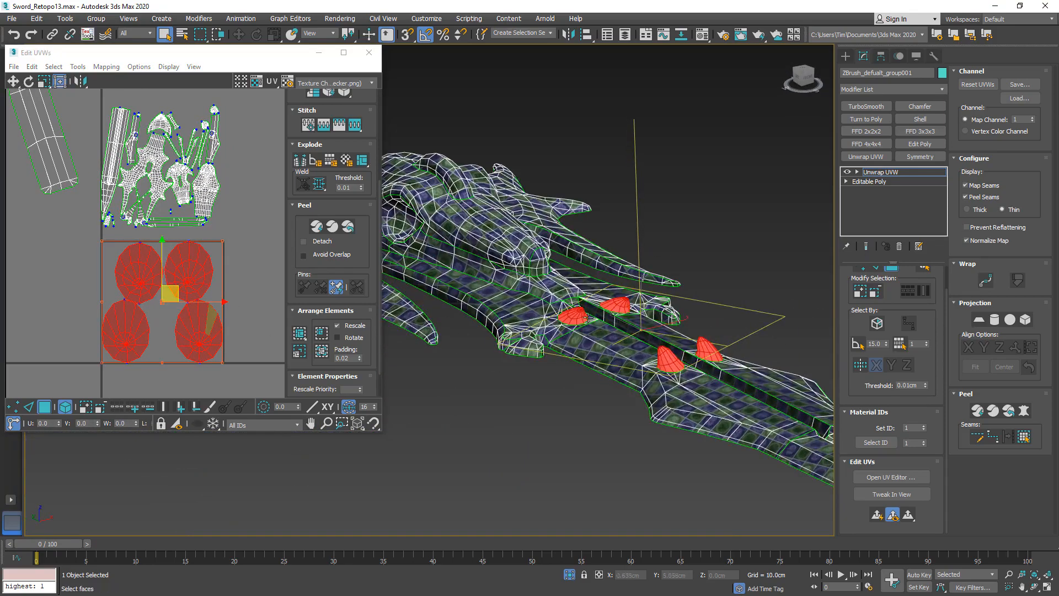
Inspect the checker pattern around the four selected spikes from several angles and save the scene as Sword_Retopo14.max.
{"action": "middle_click_drag", "start_coordinate": [560, 345], "coordinate": [517, 327], "text": "alt"}
{"action": "scroll", "coordinate": [734, 258], "scroll_direction": "up", "scroll_amount": 6}
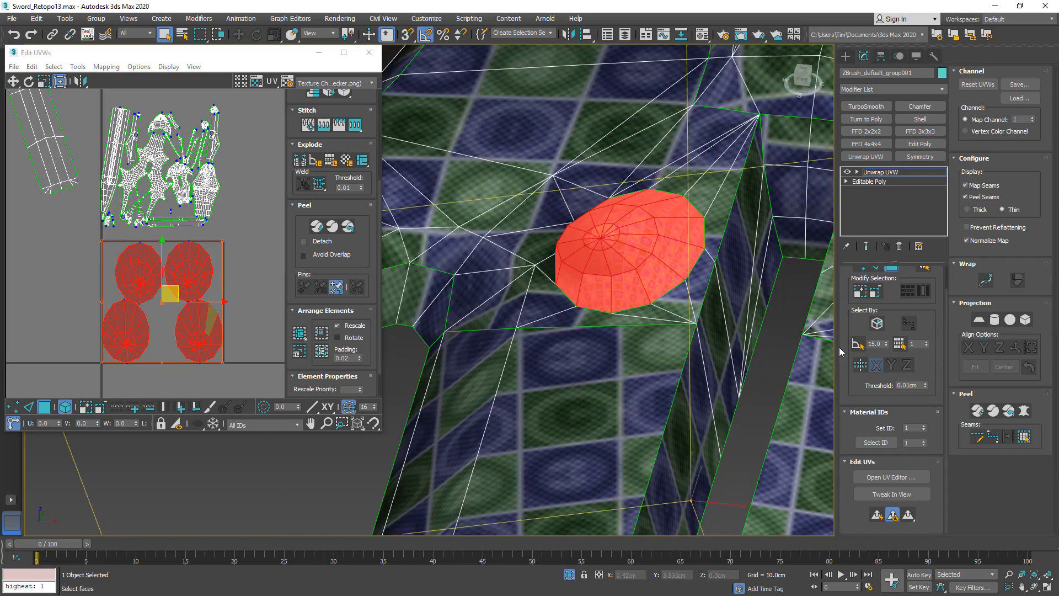
{"action": "middle_click_drag", "start_coordinate": [612, 313], "coordinate": [535, 311], "text": "alt"}
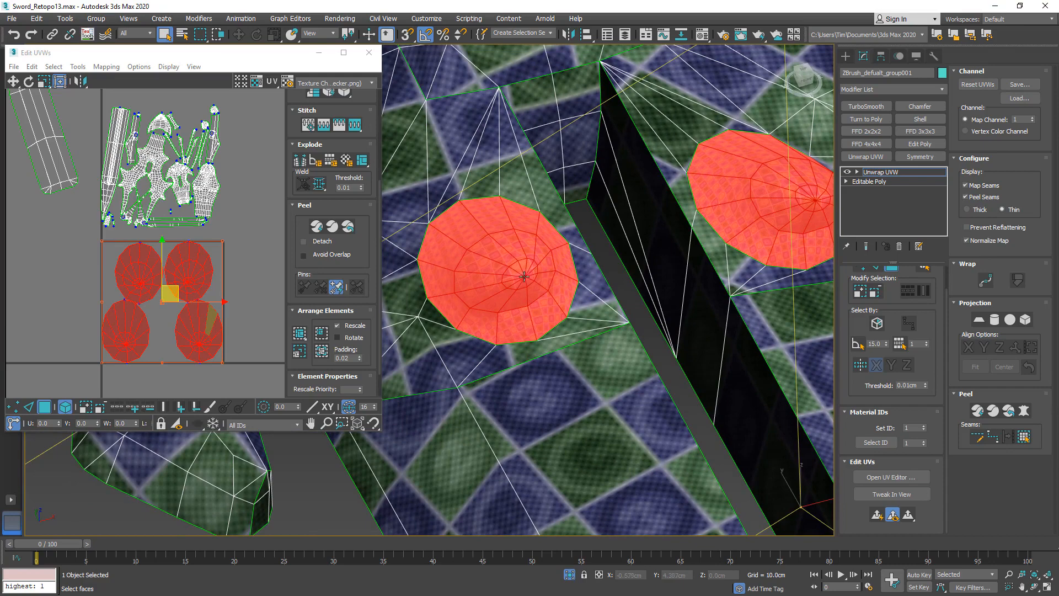
{"action": "middle_click_drag", "start_coordinate": [497, 316], "coordinate": [570, 276], "text": "alt"}
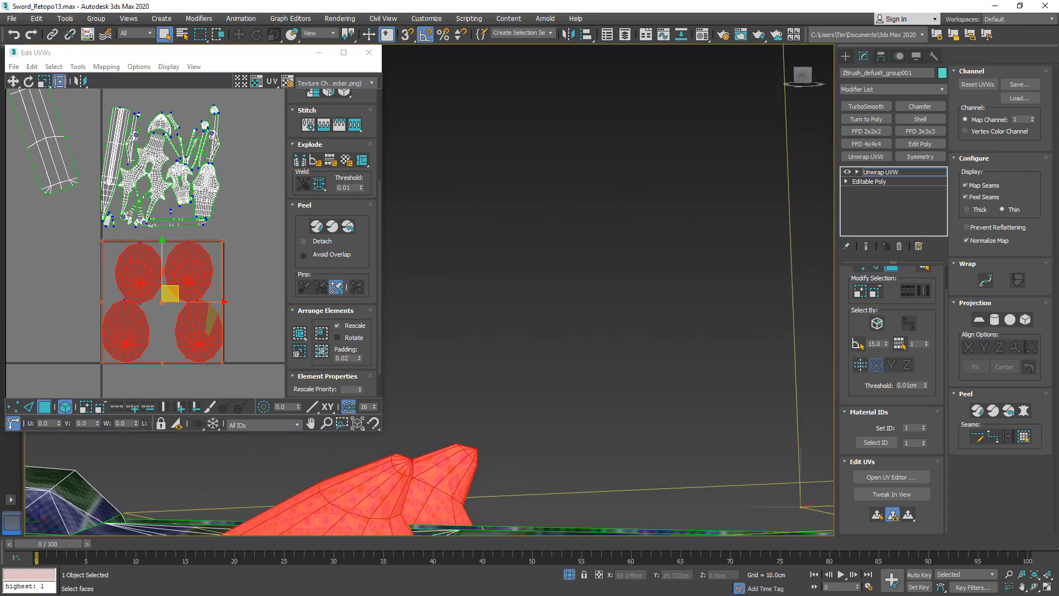
{"action": "key", "text": "ctrl+s"}
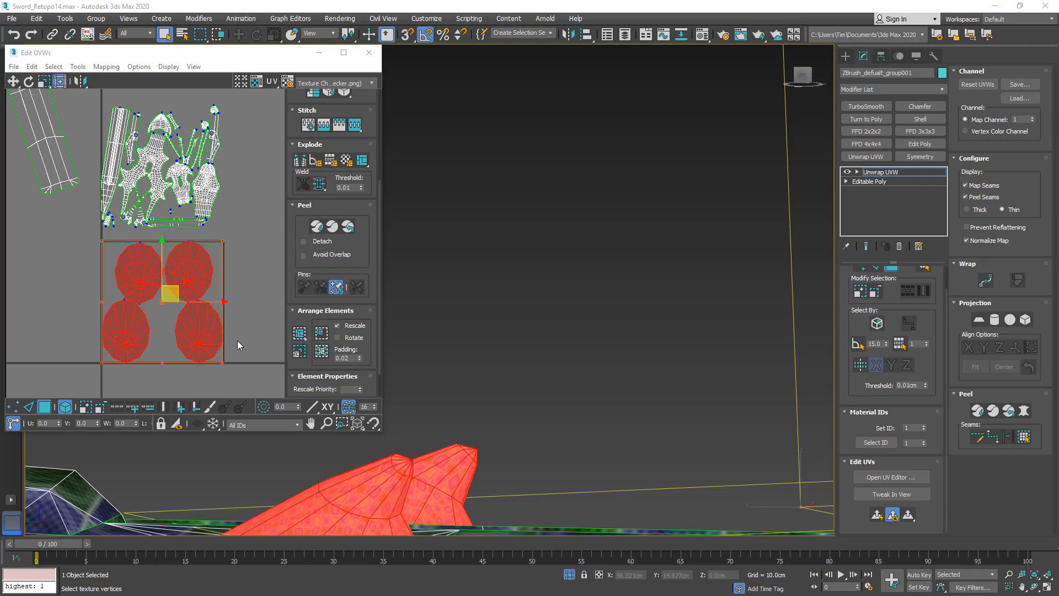
Turn off the shaded highlight on selected faces and examine the checker distortion near a spike's tip.
{"action": "middle_click_drag", "start_coordinate": [184, 361], "coordinate": [195, 314]}
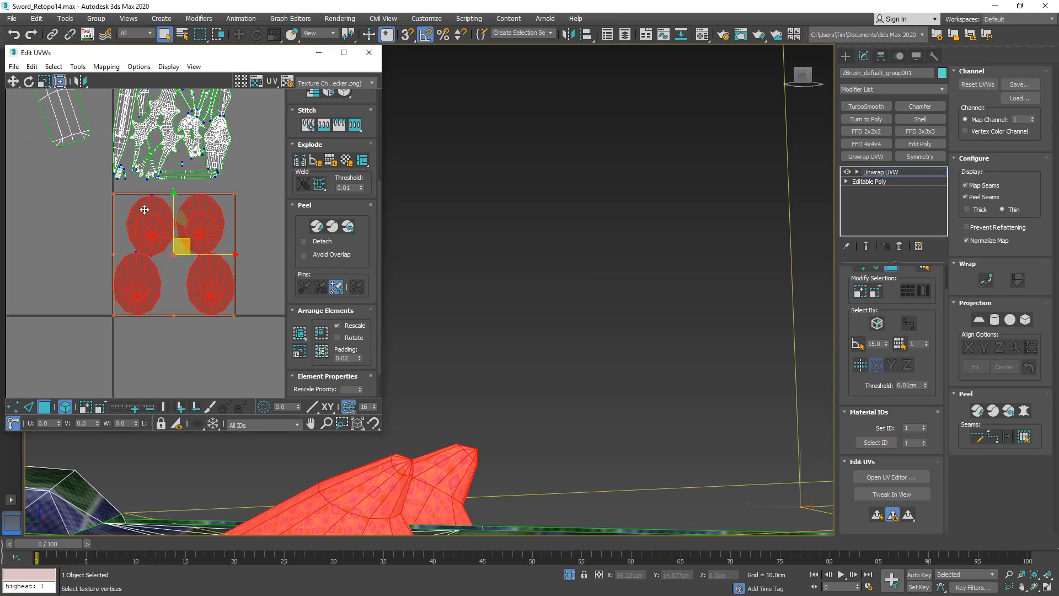
{"action": "middle_click_drag", "start_coordinate": [479, 469], "coordinate": [506, 417]}
{"action": "scroll", "coordinate": [583, 215], "scroll_direction": "up", "scroll_amount": 3}
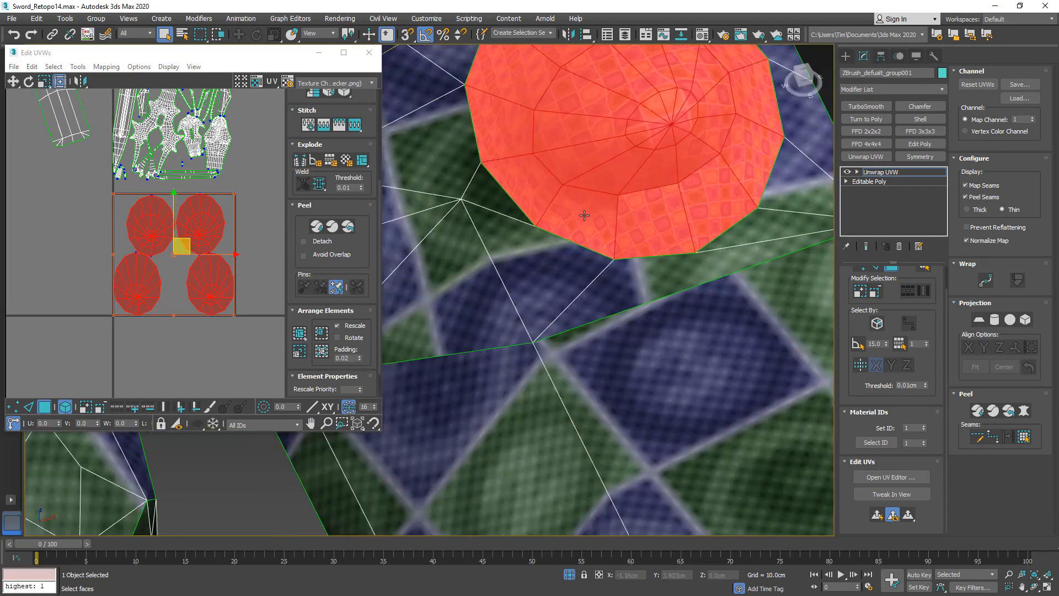
{"action": "mouse_move", "coordinate": [670, 146]}
{"action": "middle_mouse_down"}
{"action": "mouse_move", "coordinate": [599, 275]}
{"action": "mouse_move", "coordinate": [566, 305]}
{"action": "mouse_move", "coordinate": [576, 324]}
{"action": "mouse_move", "coordinate": [583, 258]}
{"action": "middle_mouse_up"}
{"action": "key", "text": "F2"}
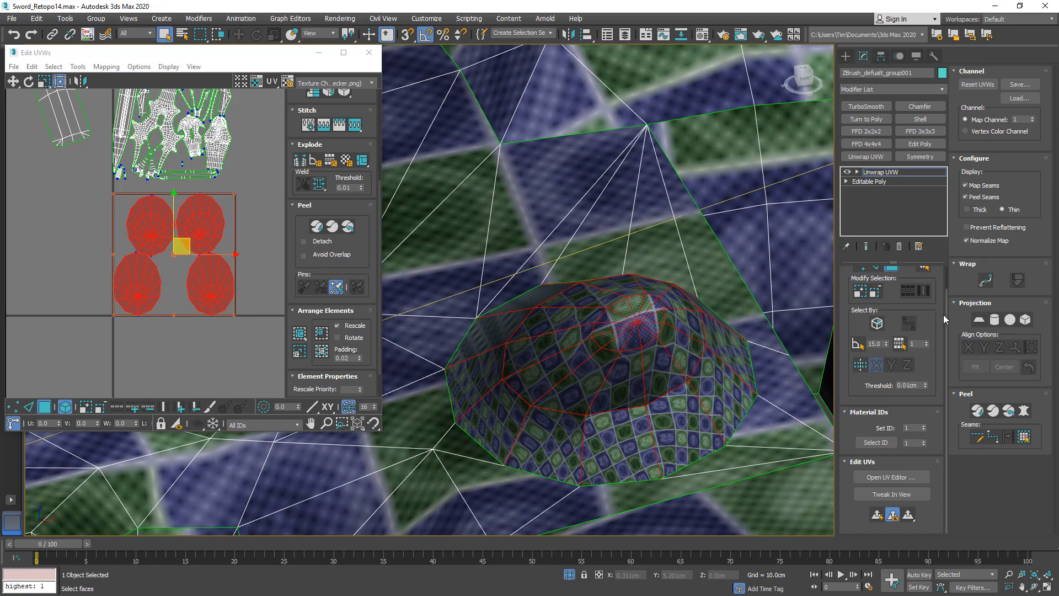
In edge selection mode, select a line of edges from the first spike's tip down to its base.
{"action": "scroll", "coordinate": [947, 320], "scroll_direction": "up", "scroll_amount": 1}
{"action": "left_click", "coordinate": [876, 290]}
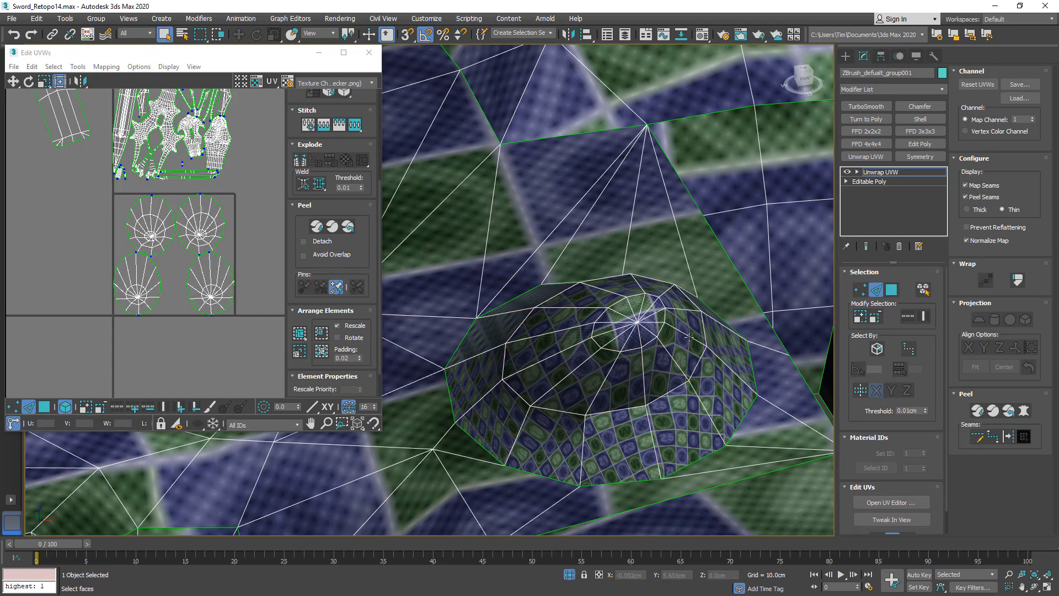
{"action": "left_click", "coordinate": [645, 322]}
{"action": "left_click", "coordinate": [679, 331], "text": "ctrl"}
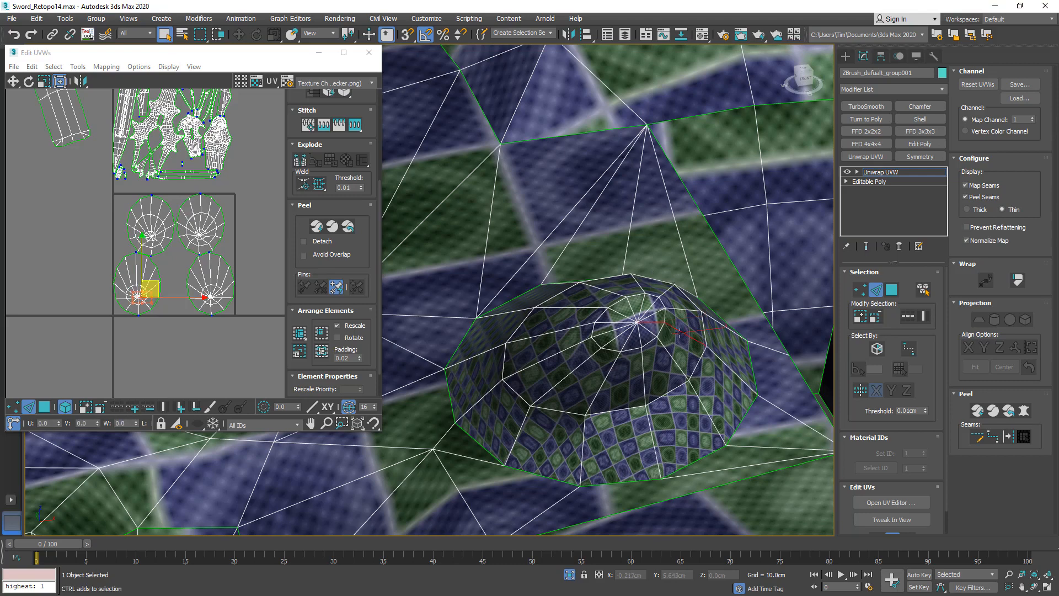
{"action": "left_click", "coordinate": [723, 361], "text": "ctrl"}
Add the tip-to-base edges of the neighbouring spike across the blade's groove to the seam selection.
{"action": "scroll", "coordinate": [717, 355], "scroll_direction": "down", "scroll_amount": 4}
{"action": "middle_click_drag", "start_coordinate": [675, 334], "coordinate": [507, 387], "text": "alt"}
{"action": "left_click", "coordinate": [730, 282], "text": "ctrl"}
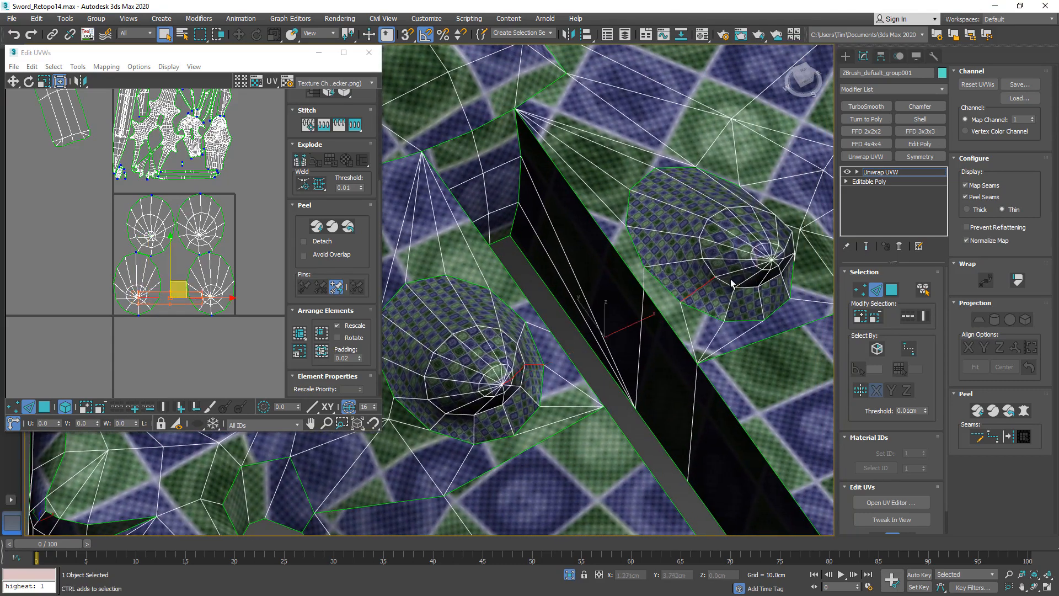
{"action": "left_click", "coordinate": [736, 270], "text": "ctrl"}
{"action": "left_click", "coordinate": [764, 264], "text": "ctrl"}
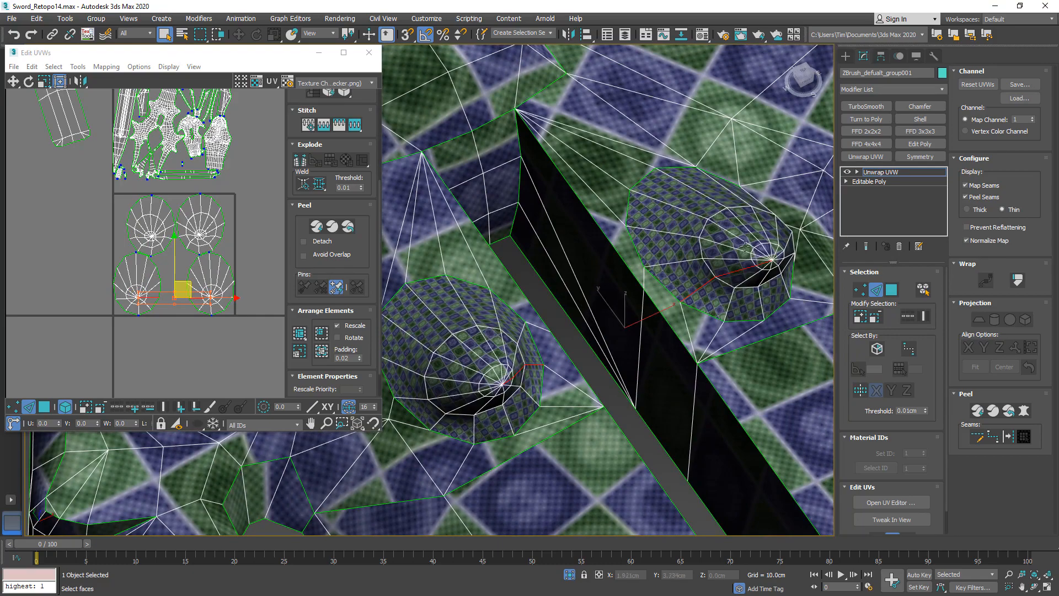
Add the tip-to-base edges on one spike of the second pair to the seam selection.
{"action": "scroll", "coordinate": [497, 297], "scroll_direction": "down", "scroll_amount": 8}
{"action": "middle_click_drag", "start_coordinate": [497, 297], "coordinate": [733, 265], "text": "alt"}
{"action": "scroll", "coordinate": [502, 277], "scroll_direction": "up", "scroll_amount": 8}
{"action": "middle_click_drag", "start_coordinate": [553, 284], "coordinate": [505, 421], "text": "alt"}
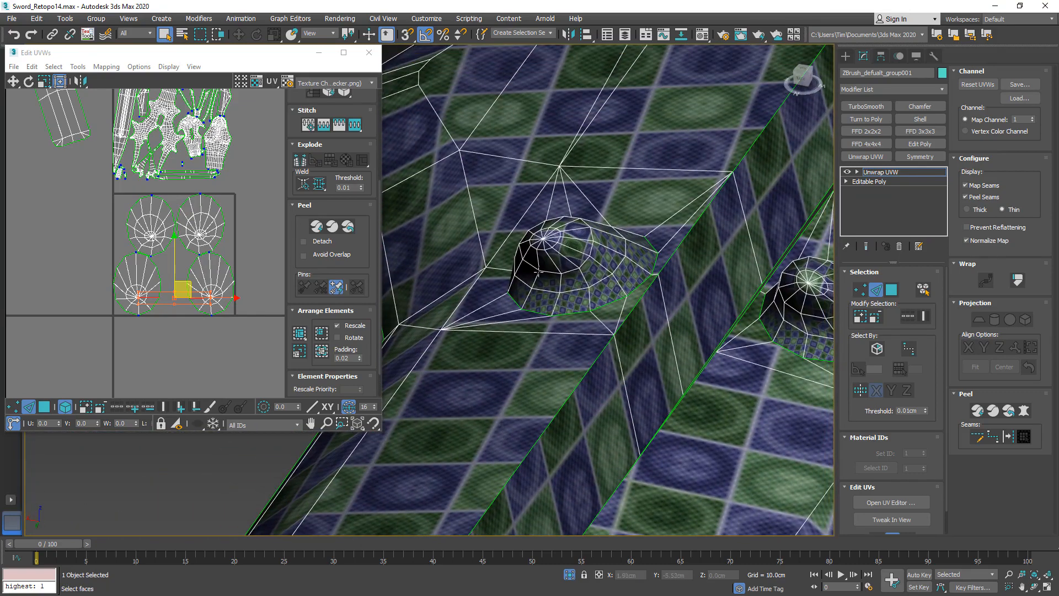
{"action": "scroll", "coordinate": [538, 271], "scroll_direction": "down", "scroll_amount": 7}
{"action": "middle_click_drag", "start_coordinate": [538, 271], "coordinate": [695, 276], "text": "alt"}
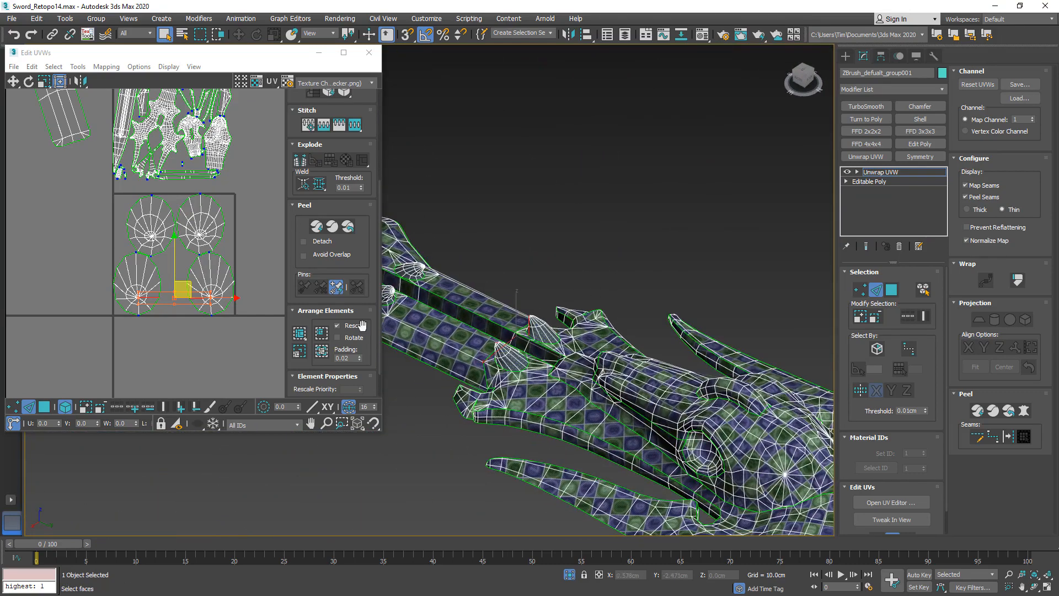
{"action": "mouse_move", "coordinate": [362, 326]}
{"action": "middle_mouse_down"}
{"action": "mouse_move", "coordinate": [453, 320]}
{"action": "mouse_move", "coordinate": [375, 333]}
{"action": "middle_mouse_up"}
{"action": "scroll", "coordinate": [574, 250], "scroll_direction": "up", "scroll_amount": 8}
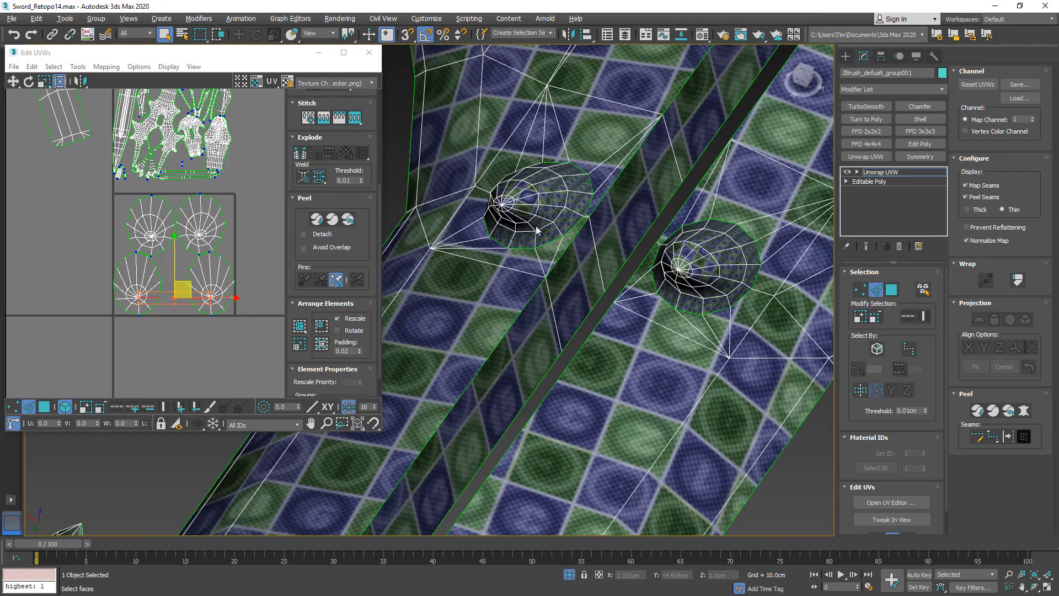
{"action": "scroll", "coordinate": [521, 230], "scroll_direction": "up", "scroll_amount": 3}
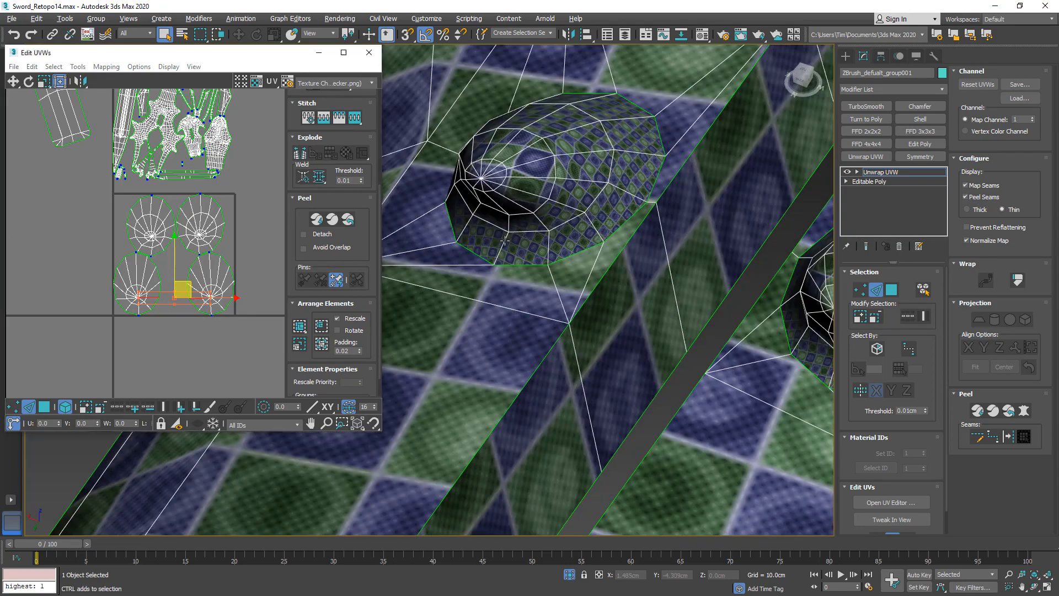
{"action": "left_click", "coordinate": [504, 238]}
{"action": "left_click", "coordinate": [507, 220], "text": "ctrl"}
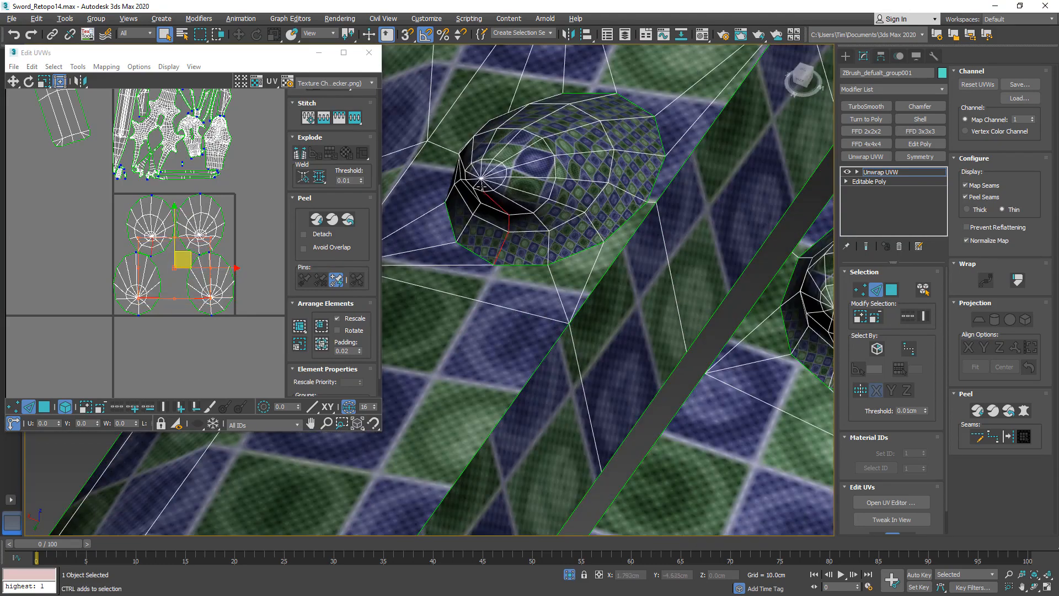
Add the fourth spike's tip-to-base edges to the selection, using wireframe display to check the picked edges.
{"action": "scroll", "coordinate": [574, 264], "scroll_direction": "down", "scroll_amount": 4}
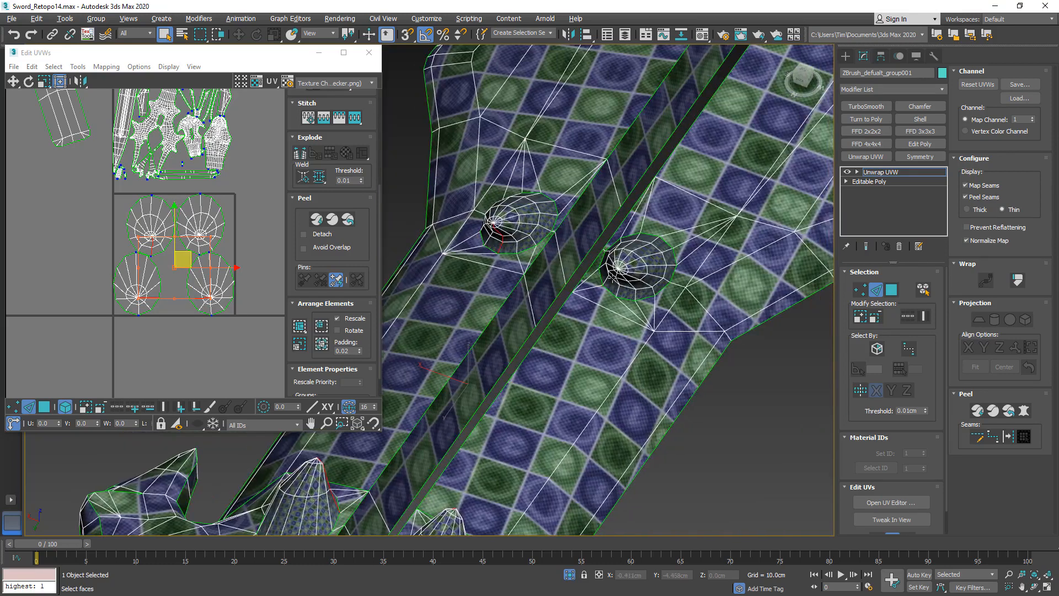
{"action": "scroll", "coordinate": [624, 298], "scroll_direction": "up", "scroll_amount": 4}
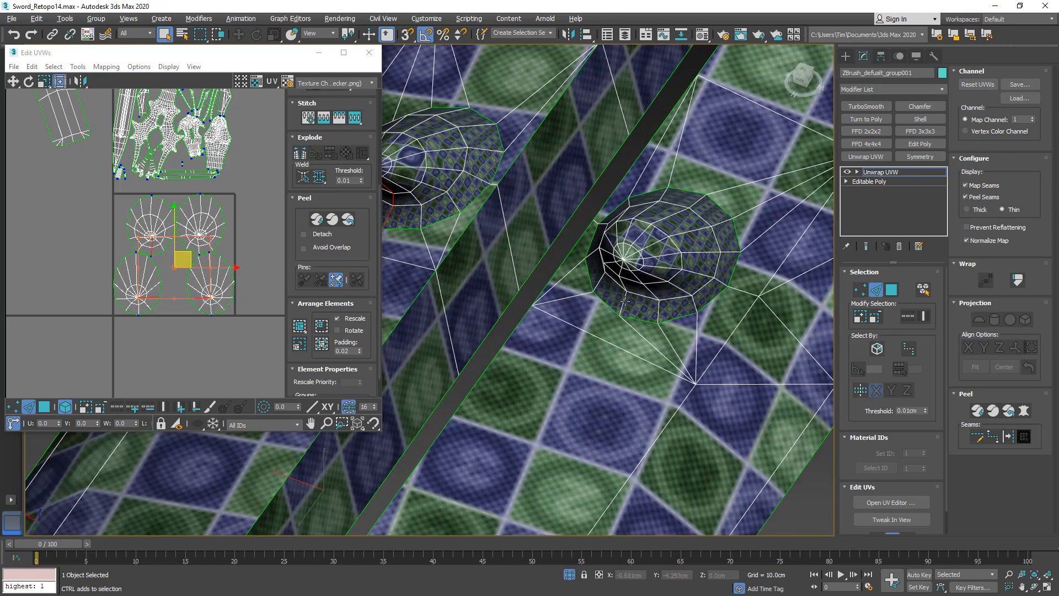
{"action": "key", "text": "F3"}
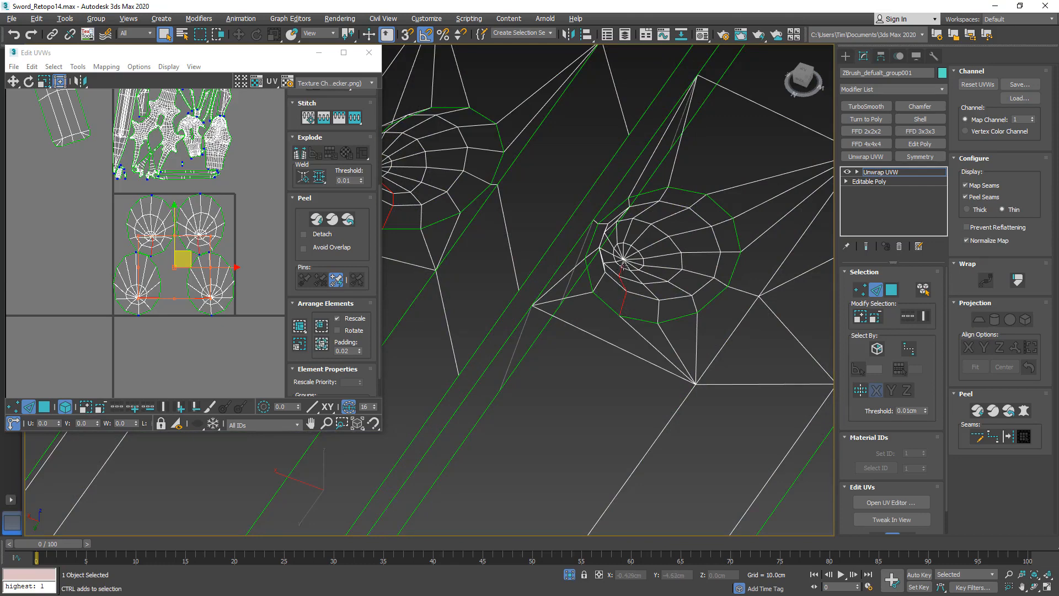
{"action": "scroll", "coordinate": [615, 302], "scroll_direction": "down", "scroll_amount": 4}
{"action": "key", "text": "F3"}
Break the UVs along the selected seam edges of all four spike shells.
{"action": "mouse_move", "coordinate": [613, 302]}
{"action": "middle_mouse_down", "text": "alt"}
{"action": "mouse_move", "coordinate": [585, 274]}
{"action": "mouse_move", "coordinate": [567, 299]}
{"action": "mouse_move", "coordinate": [315, 284]}
{"action": "middle_mouse_up", "text": "alt"}
{"action": "scroll", "coordinate": [172, 251], "scroll_direction": "up", "scroll_amount": 3}
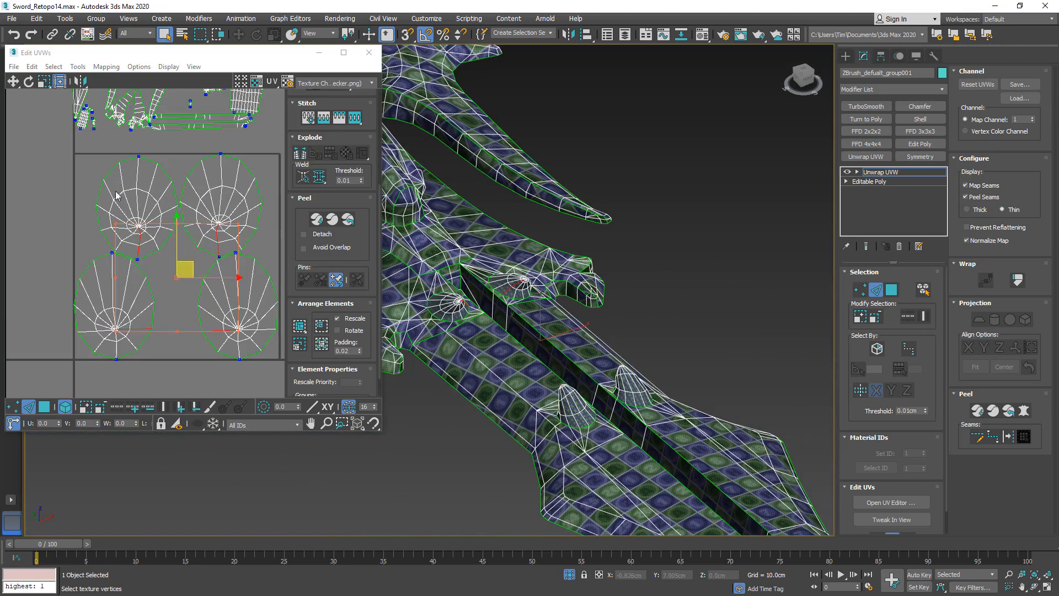
{"action": "right_click", "coordinate": [219, 222]}
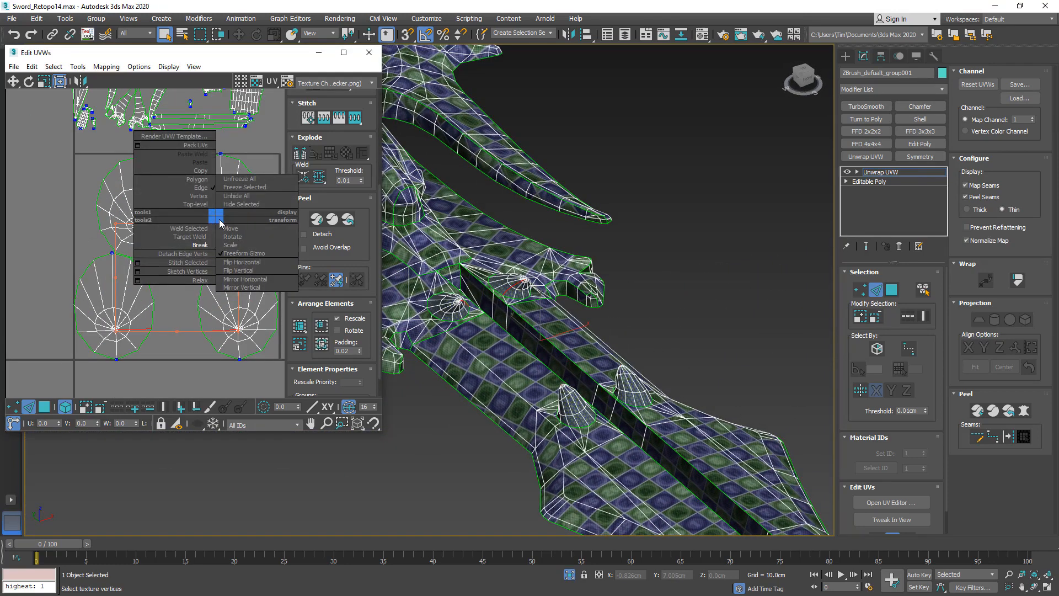
{"action": "left_click", "coordinate": [199, 244]}
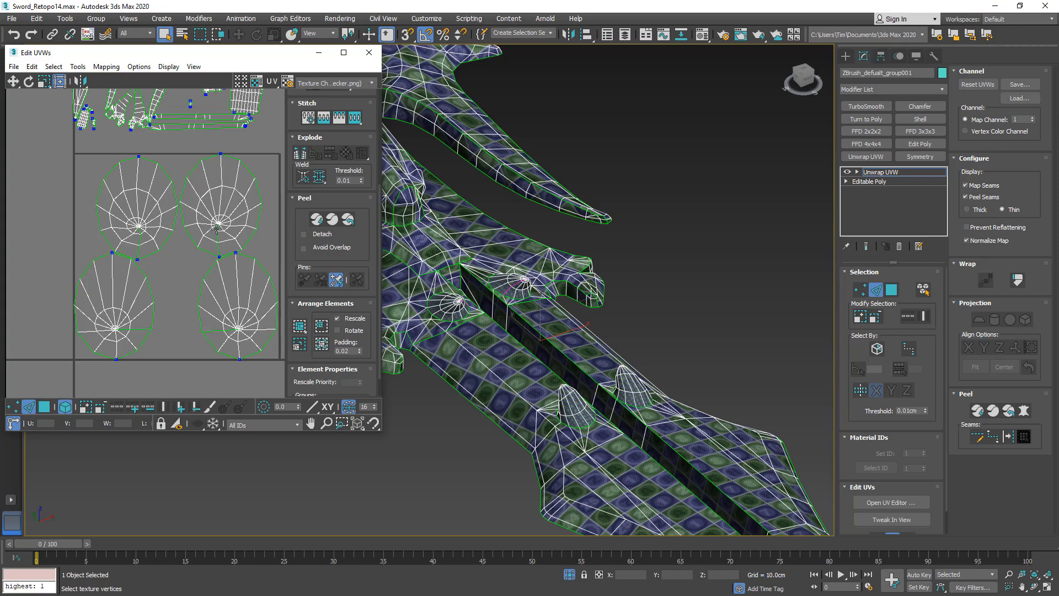
Select all polygons of the four spike shells and unfold them with Quick Peel.
{"action": "scroll", "coordinate": [216, 262], "scroll_direction": "down", "scroll_amount": 2}
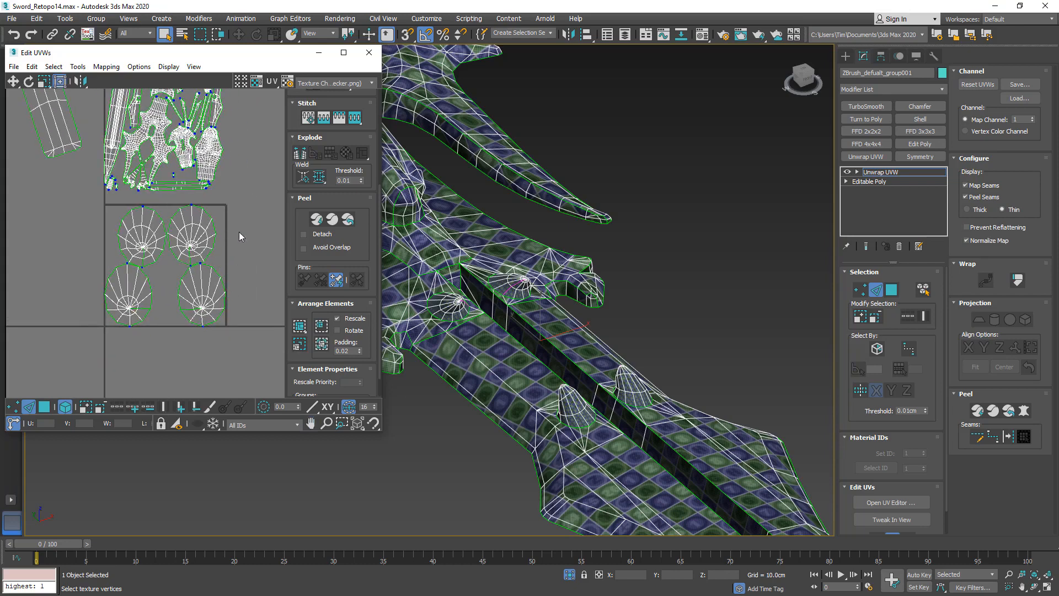
{"action": "left_click_drag", "start_coordinate": [94, 362], "coordinate": [239, 204]}
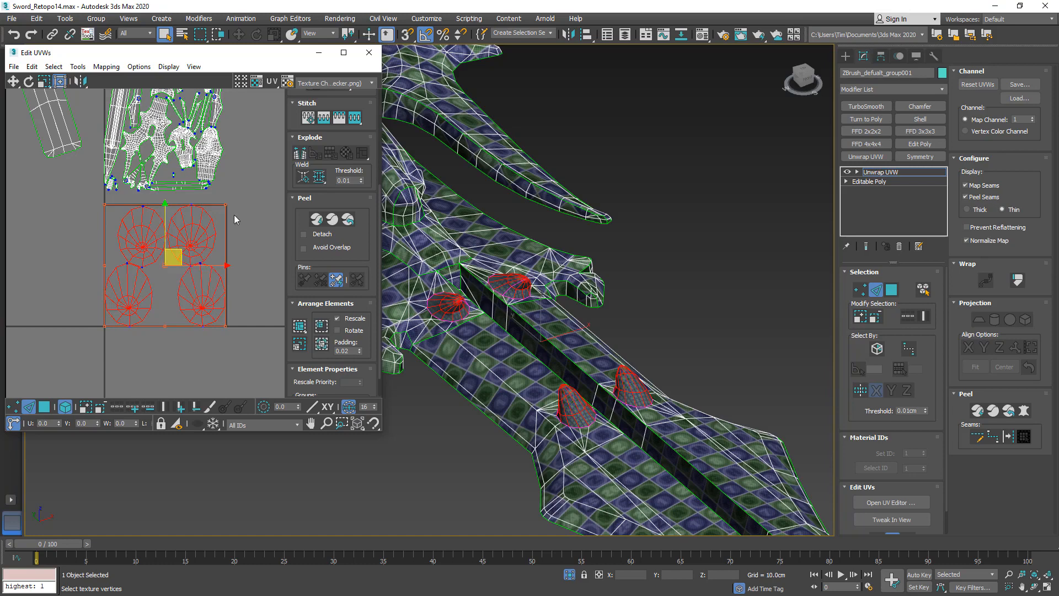
{"action": "left_click", "coordinate": [47, 409]}
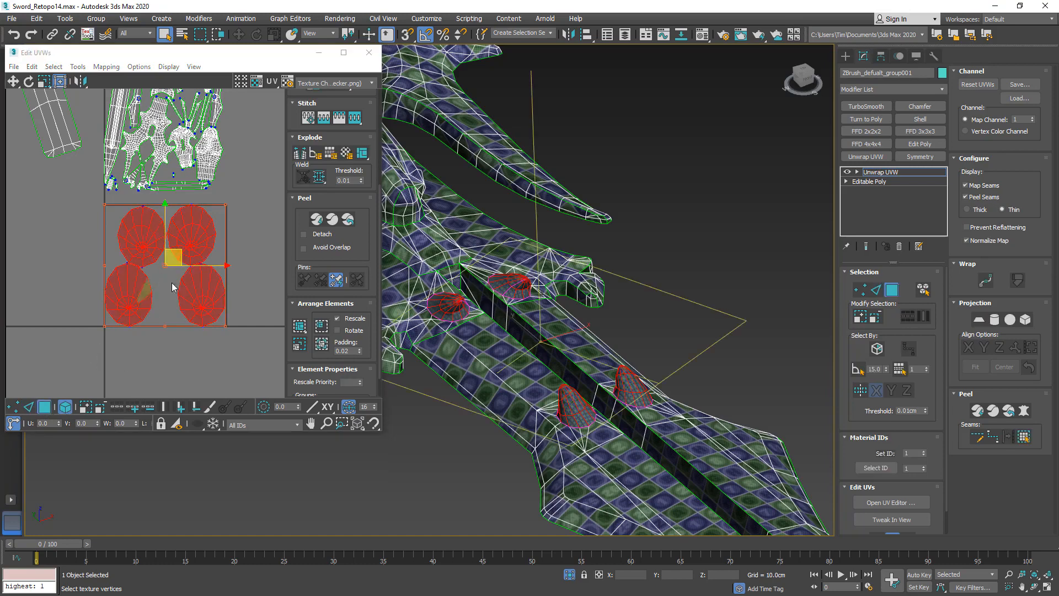
{"action": "left_click", "coordinate": [316, 221]}
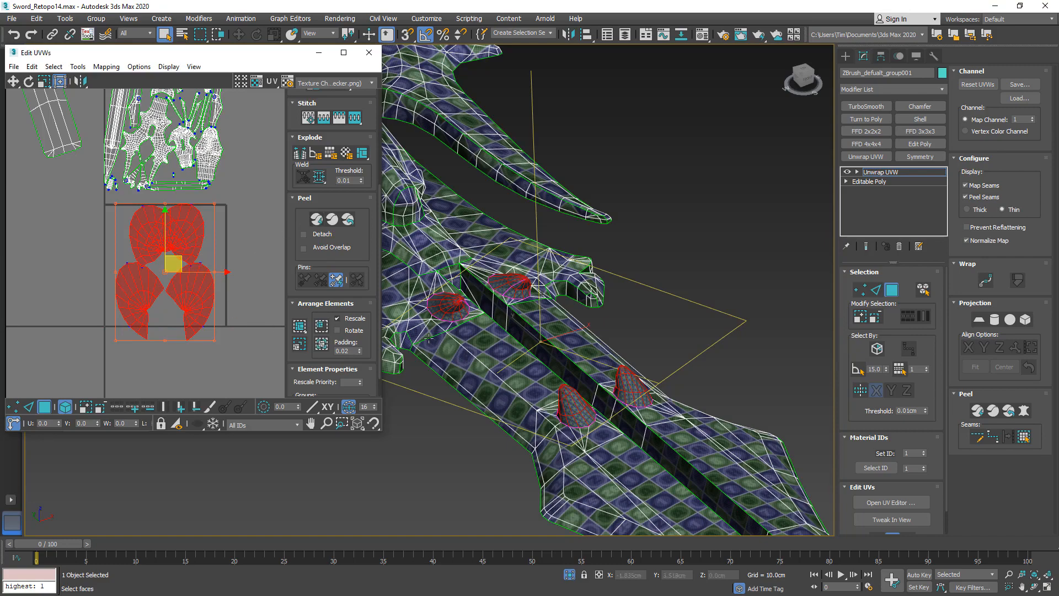
Examine the checker pattern on the peeled spikes from several angles for remaining stretching.
{"action": "middle_click_drag", "start_coordinate": [443, 303], "coordinate": [548, 264]}
{"action": "scroll", "coordinate": [547, 263], "scroll_direction": "up", "scroll_amount": 6}
{"action": "scroll", "coordinate": [636, 242], "scroll_direction": "up", "scroll_amount": 3}
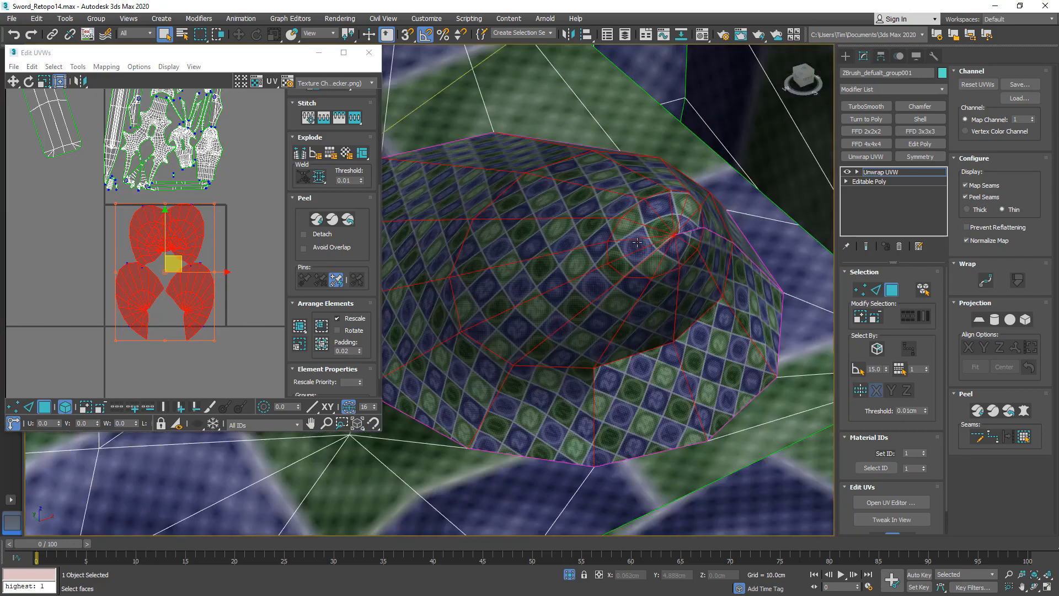
{"action": "scroll", "coordinate": [638, 243], "scroll_direction": "down", "scroll_amount": 10}
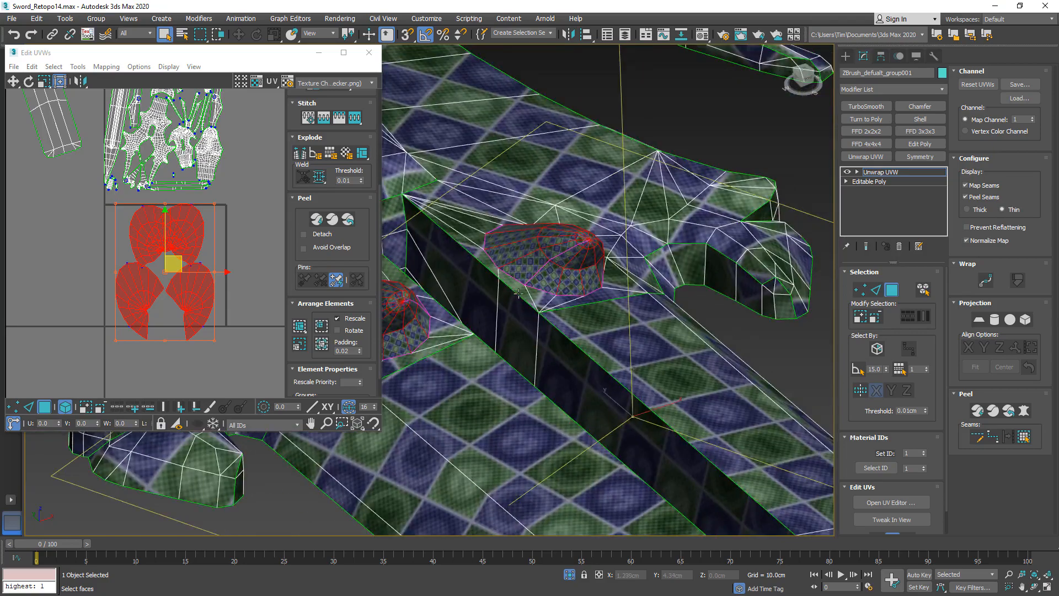
{"action": "scroll", "coordinate": [682, 326], "scroll_direction": "up", "scroll_amount": 6}
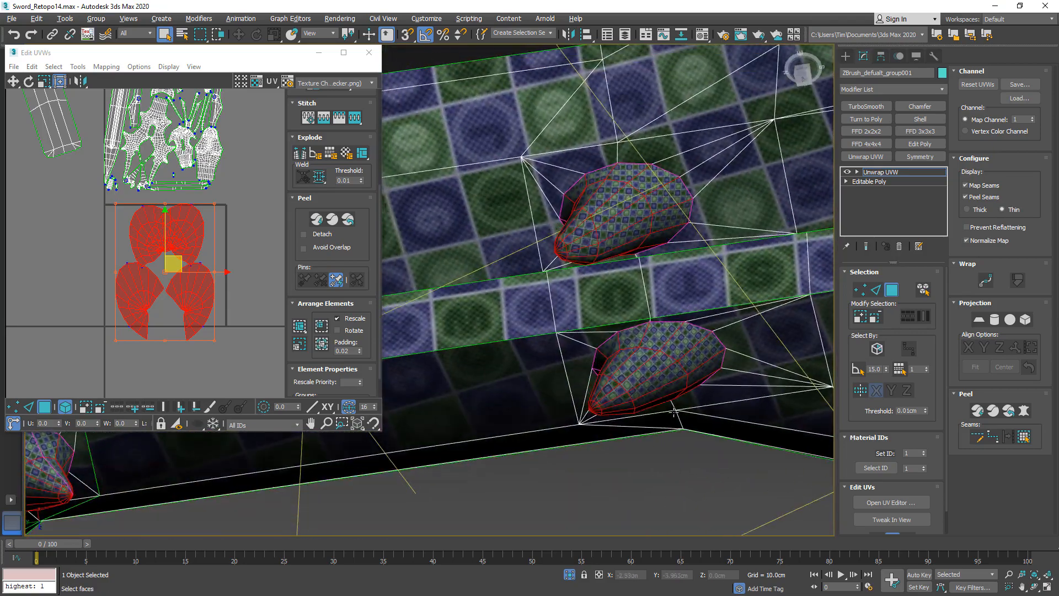
{"action": "middle_click_drag", "start_coordinate": [674, 411], "coordinate": [582, 265], "text": "alt"}
{"action": "scroll", "coordinate": [143, 282], "scroll_direction": "down", "scroll_amount": 4}
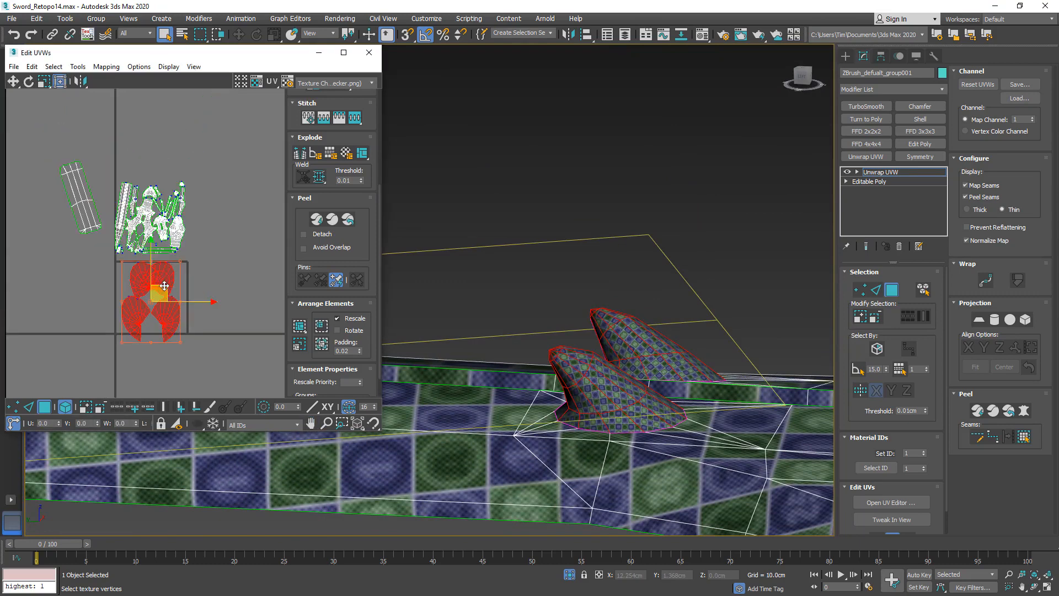
Move the four peeled spike shells beside the packed sword shells, clear the selection and review the spikes on the blade.
{"action": "left_click_drag", "start_coordinate": [164, 286], "coordinate": [224, 187]}
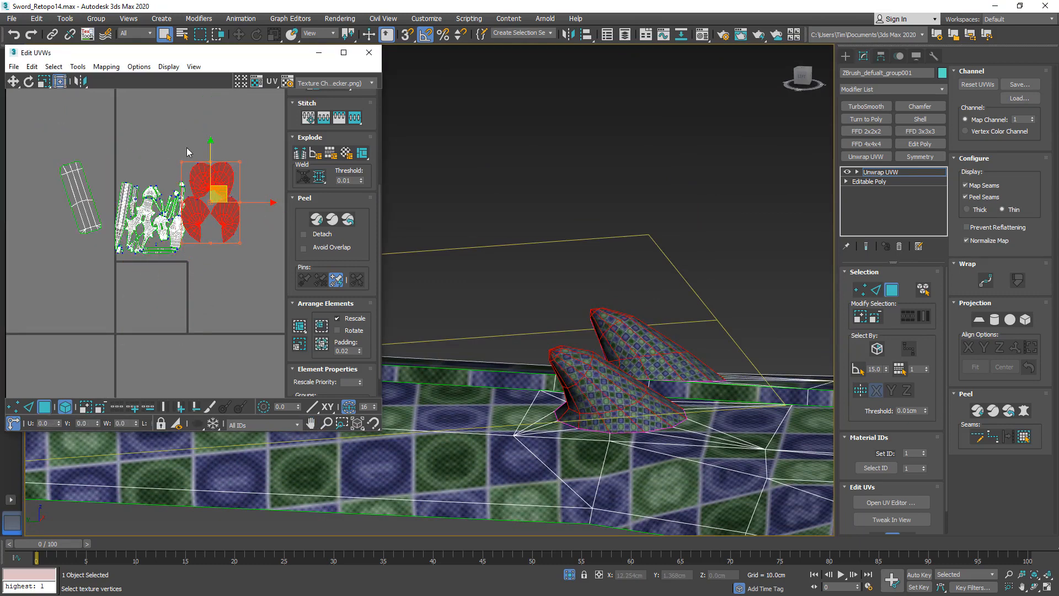
{"action": "left_click", "coordinate": [168, 334]}
{"action": "middle_click_drag", "start_coordinate": [577, 368], "coordinate": [681, 427]}
{"action": "scroll", "coordinate": [678, 351], "scroll_direction": "down", "scroll_amount": 5}
{"action": "scroll", "coordinate": [647, 383], "scroll_direction": "down", "scroll_amount": 5}
{"action": "middle_click_drag", "start_coordinate": [482, 334], "coordinate": [648, 316]}
{"action": "scroll", "coordinate": [645, 314], "scroll_direction": "up", "scroll_amount": 6}
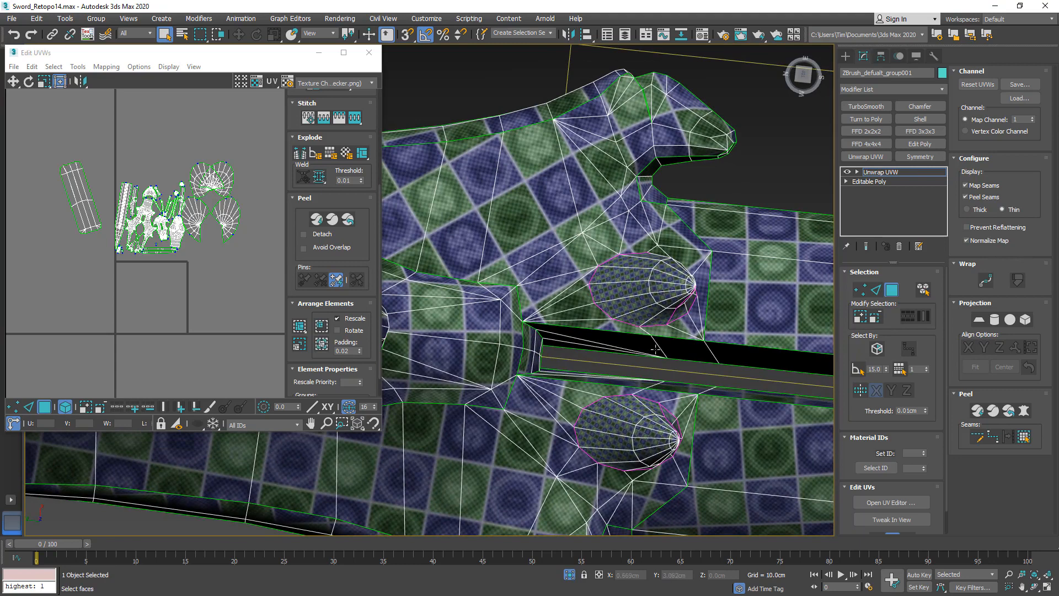
Collapse the Unwrap UVW modifier into the Editable Poly and enter its vertex level.
{"action": "right_click", "coordinate": [872, 171]}
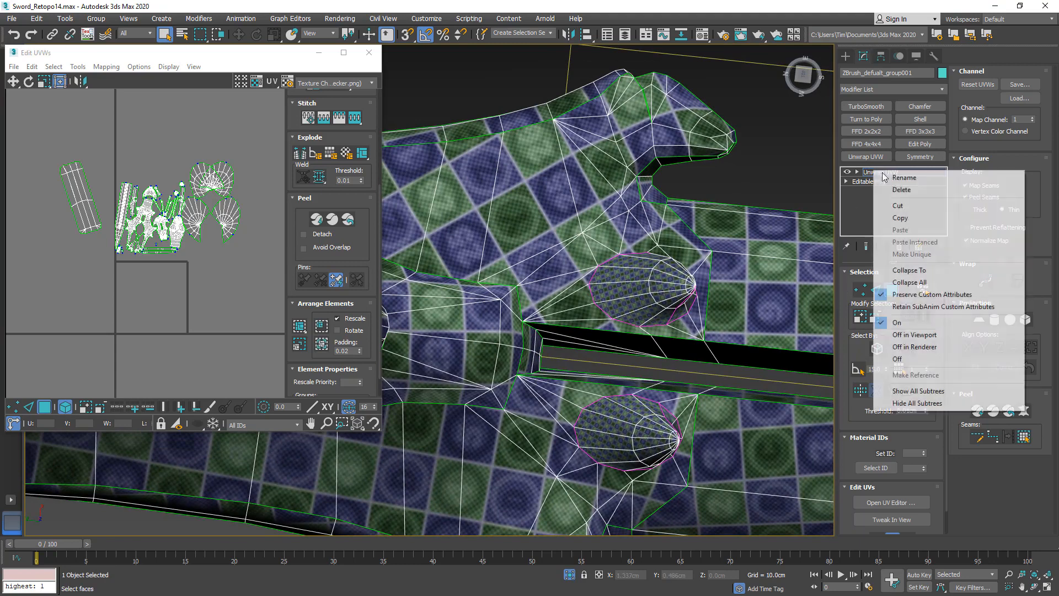
{"action": "left_click", "coordinate": [920, 270]}
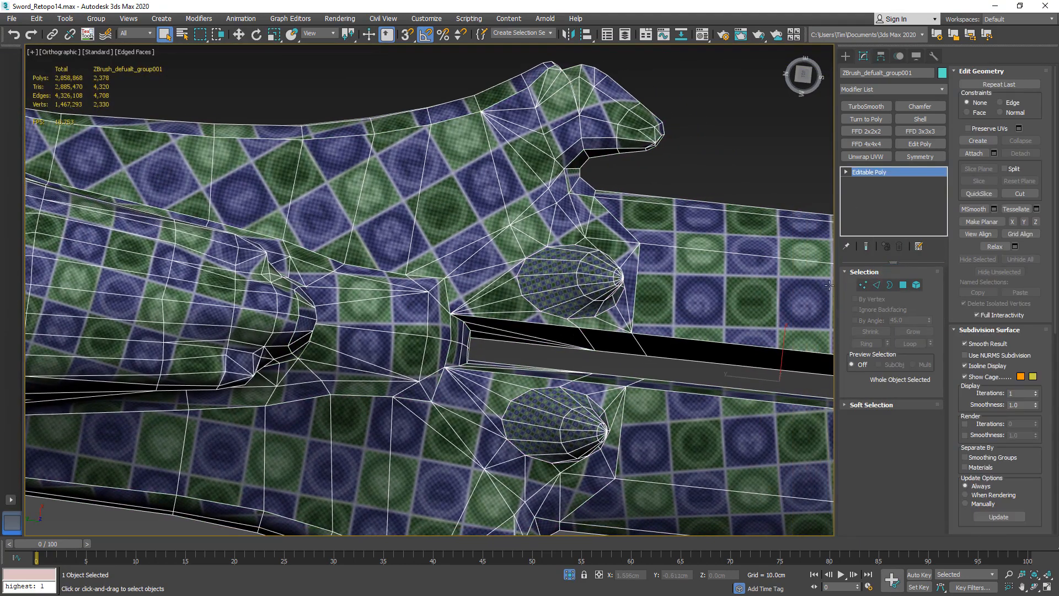
{"action": "left_click", "coordinate": [874, 288]}
{"action": "left_click", "coordinate": [862, 285]}
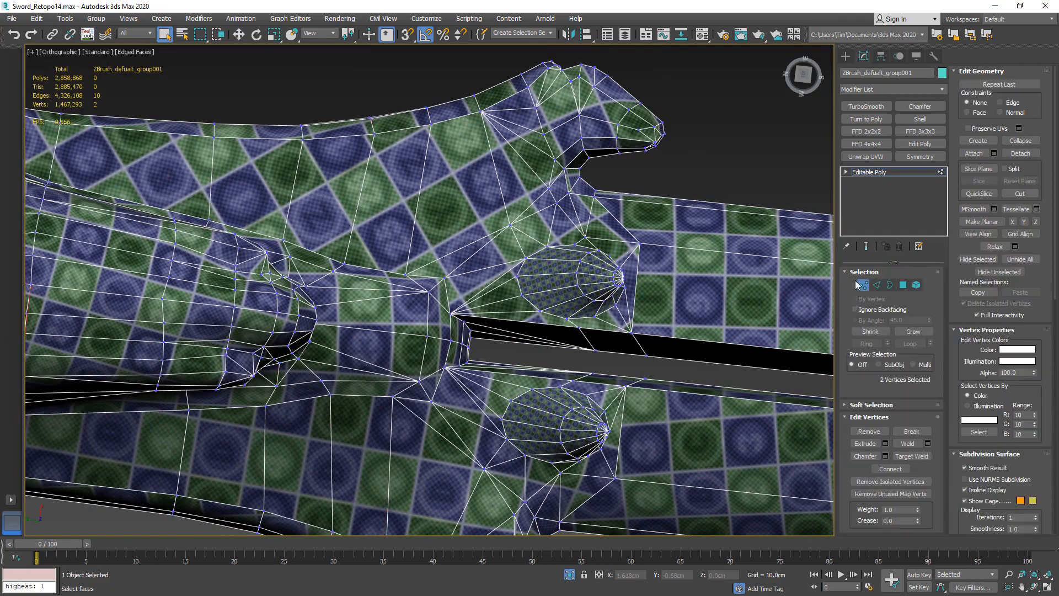
Target-weld the stray vertices on the blade groove edges beside the spikes nearest the guard, on both faces of the sword.
{"action": "left_click", "coordinate": [911, 455]}
{"action": "middle_click_drag", "start_coordinate": [586, 288], "coordinate": [604, 341], "text": "alt"}
{"action": "scroll", "coordinate": [619, 267], "scroll_direction": "up", "scroll_amount": 4}
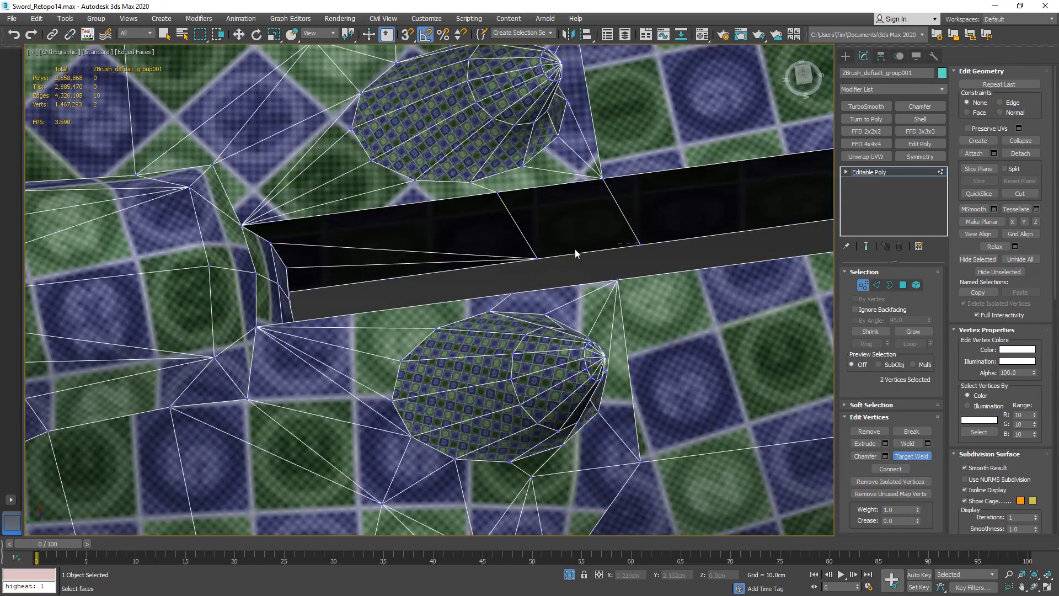
{"action": "left_click", "coordinate": [535, 259]}
{"action": "scroll", "coordinate": [536, 271], "scroll_direction": "down", "scroll_amount": 10}
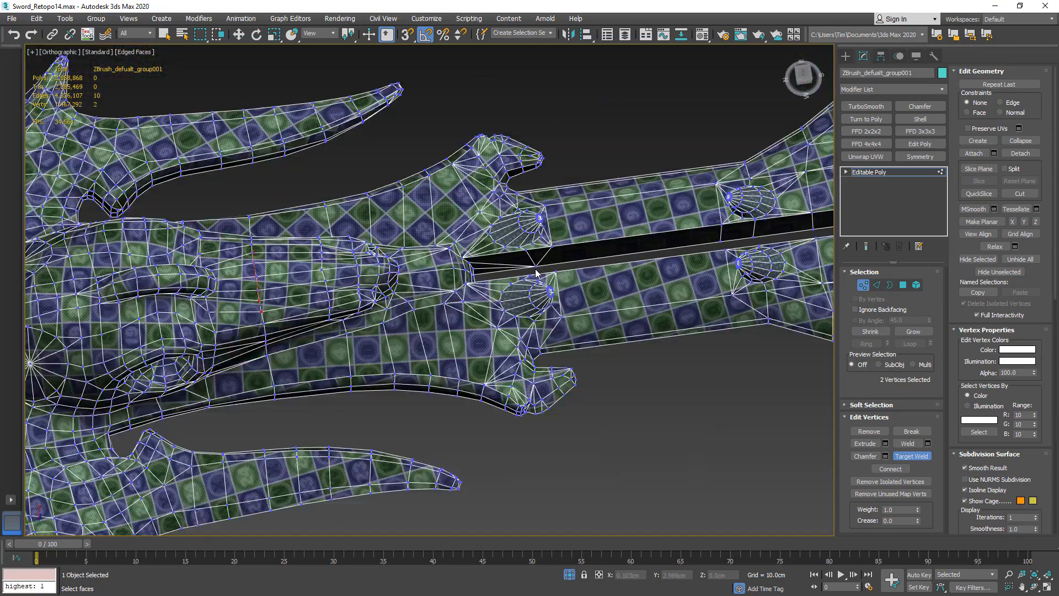
{"action": "middle_click_drag", "start_coordinate": [549, 274], "coordinate": [281, 326], "text": "alt"}
{"action": "scroll", "coordinate": [270, 341], "scroll_direction": "up", "scroll_amount": 10}
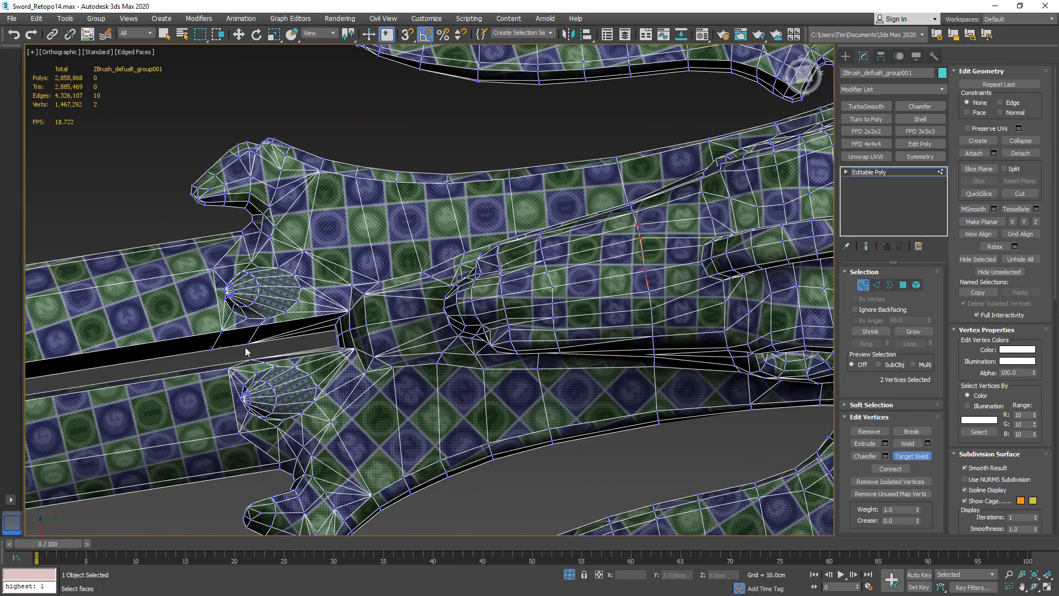
{"action": "left_click", "coordinate": [248, 344]}
{"action": "scroll", "coordinate": [247, 344], "scroll_direction": "down", "scroll_amount": 8}
{"action": "middle_click_drag", "start_coordinate": [248, 344], "coordinate": [167, 322], "text": "alt"}
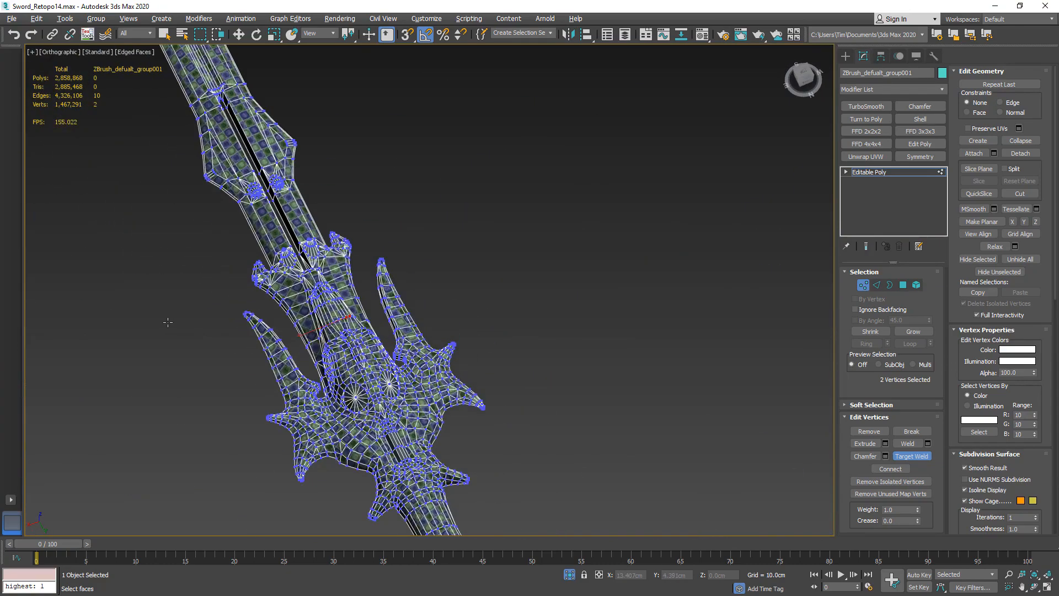
Target-weld the stray groove-edge vertices beside the spikes at the blade's wider section on both faces of the sword.
{"action": "middle_click_drag", "start_coordinate": [230, 244], "coordinate": [276, 369]}
{"action": "scroll", "coordinate": [324, 281], "scroll_direction": "up", "scroll_amount": 8}
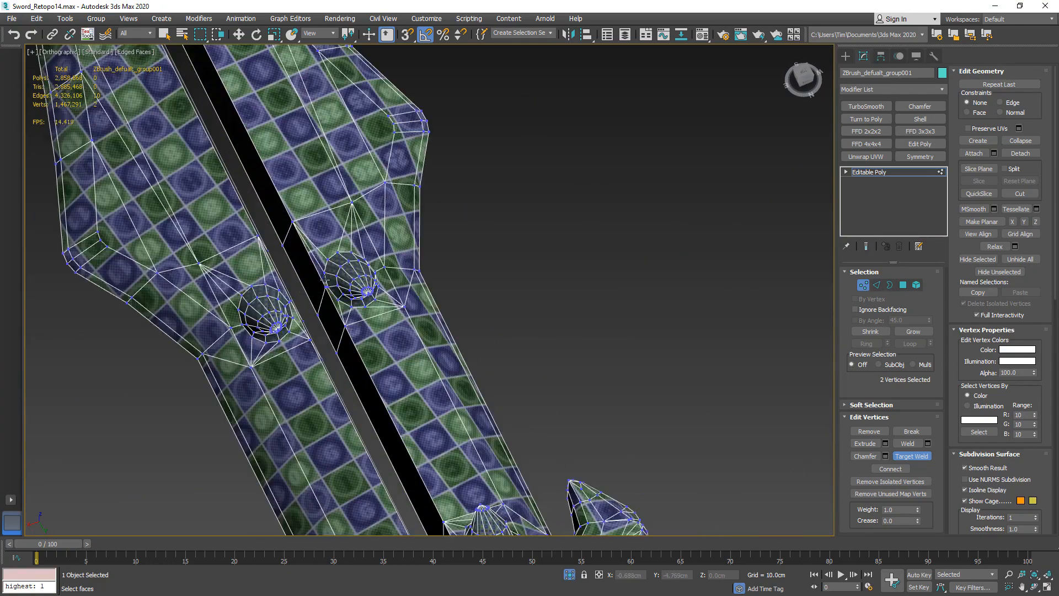
{"action": "left_click", "coordinate": [317, 315]}
{"action": "scroll", "coordinate": [317, 314], "scroll_direction": "down", "scroll_amount": 8}
{"action": "middle_click_drag", "start_coordinate": [317, 315], "coordinate": [182, 300], "text": "alt"}
{"action": "scroll", "coordinate": [568, 424], "scroll_direction": "down", "scroll_amount": 1}
{"action": "middle_click_drag", "start_coordinate": [568, 425], "coordinate": [409, 279]}
{"action": "middle_click_drag", "start_coordinate": [409, 279], "coordinate": [449, 326], "text": "alt"}
{"action": "scroll", "coordinate": [541, 353], "scroll_direction": "up", "scroll_amount": 7}
{"action": "middle_click_drag", "start_coordinate": [540, 354], "coordinate": [512, 343]}
{"action": "middle_click_drag", "start_coordinate": [513, 343], "coordinate": [501, 351], "text": "alt"}
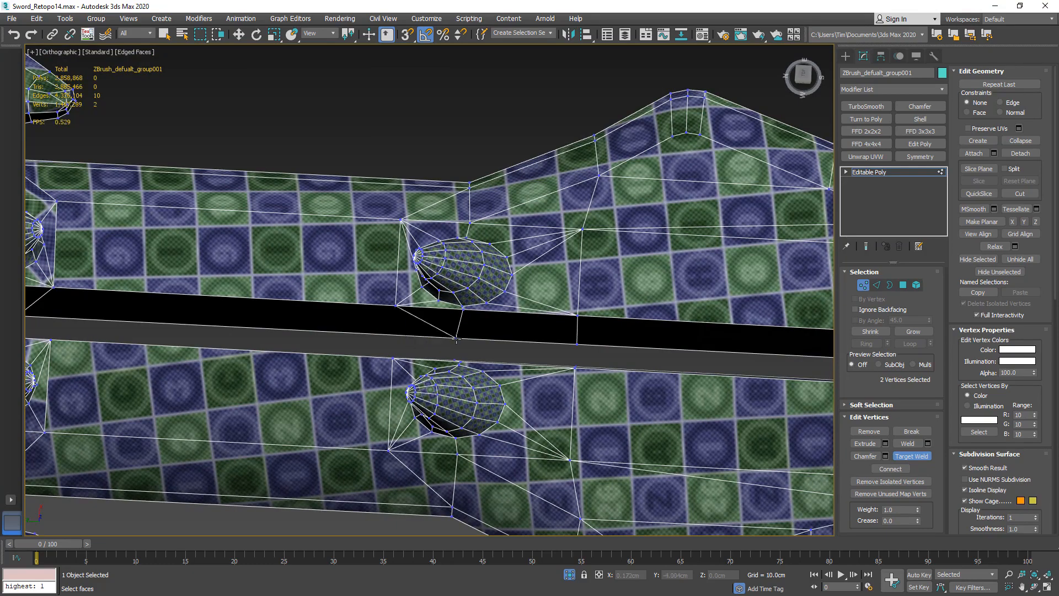
{"action": "scroll", "coordinate": [467, 334], "scroll_direction": "down", "scroll_amount": 4}
{"action": "middle_click_drag", "start_coordinate": [467, 334], "coordinate": [474, 296], "text": "alt"}
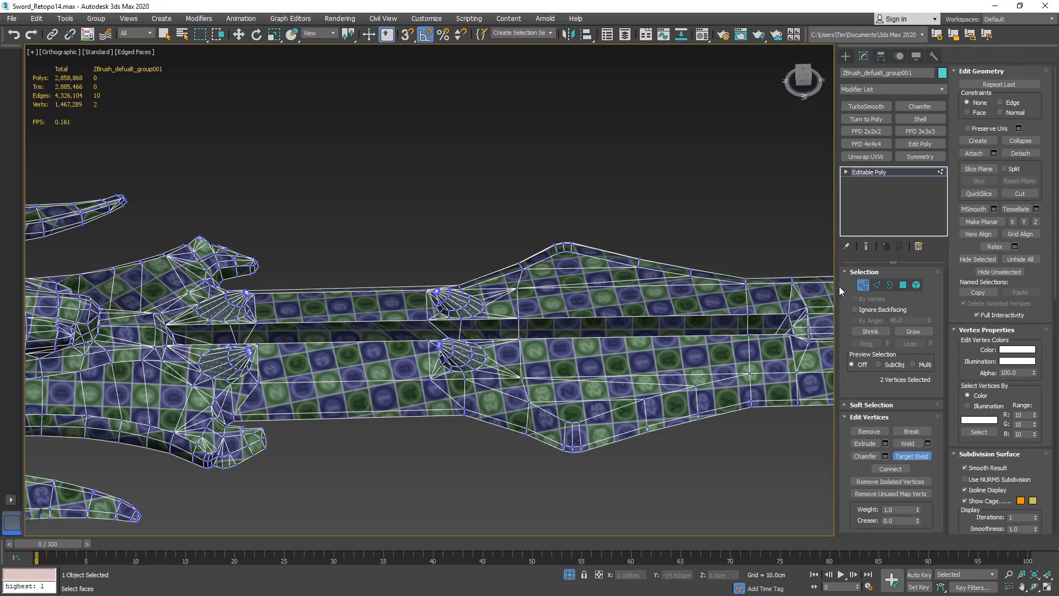
Apply a new Unwrap UVW modifier, unfold all shells with Quick Peel and equalize their relative scale.
{"action": "left_click", "coordinate": [874, 173]}
{"action": "left_click", "coordinate": [864, 157]}
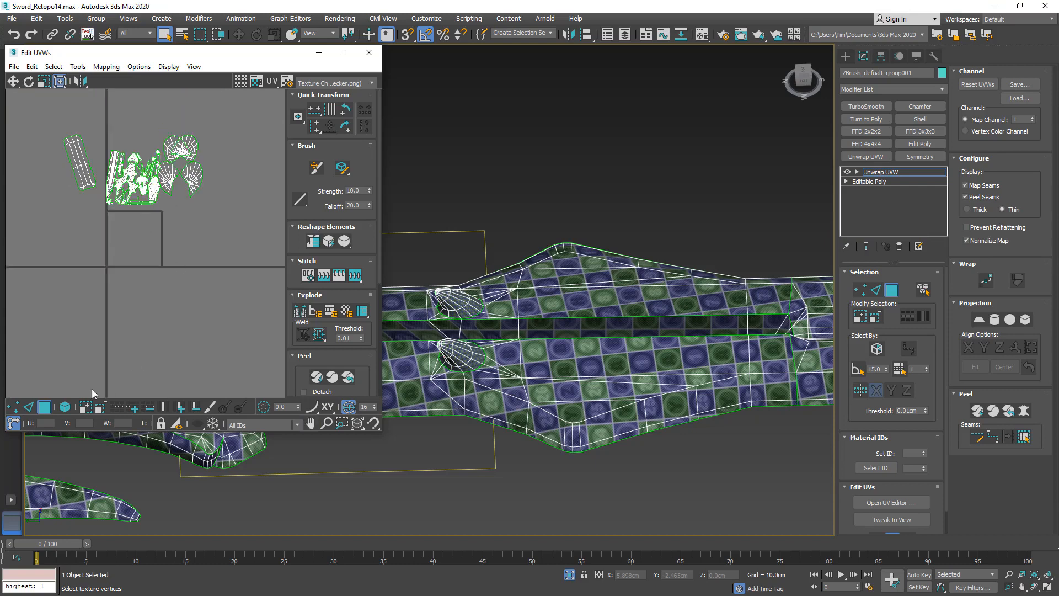
{"action": "key", "text": "ctrl+a"}
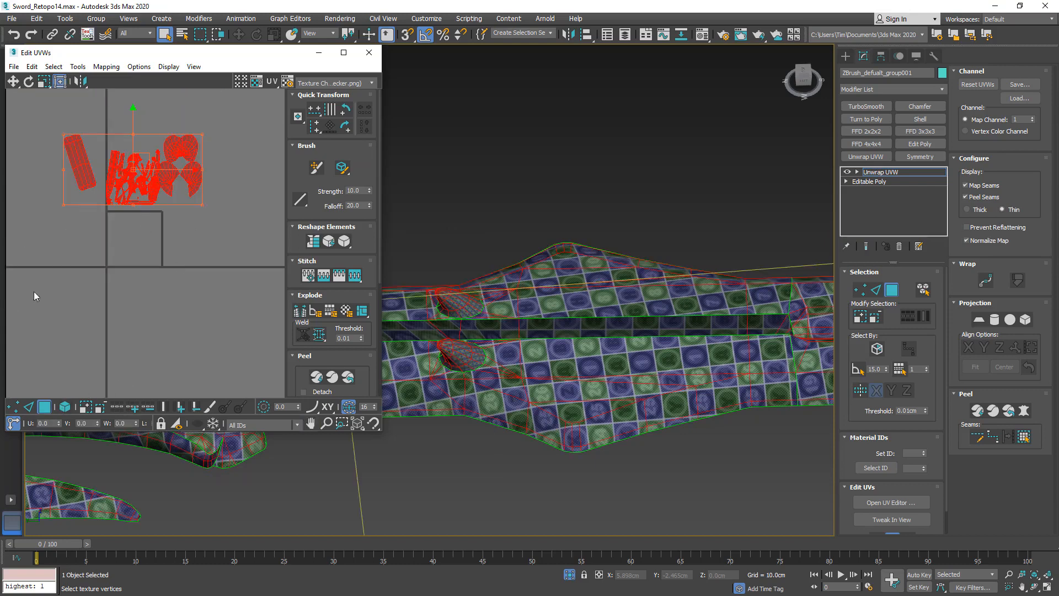
{"action": "left_click", "coordinate": [317, 377]}
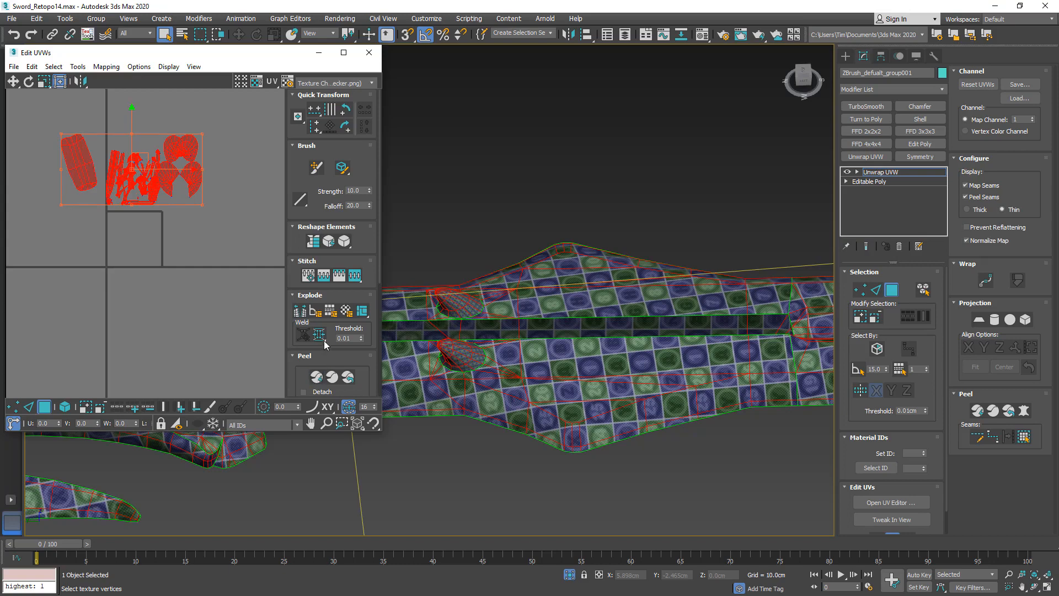
{"action": "left_click_drag", "start_coordinate": [379, 274], "coordinate": [380, 378]}
{"action": "left_click", "coordinate": [301, 353]}
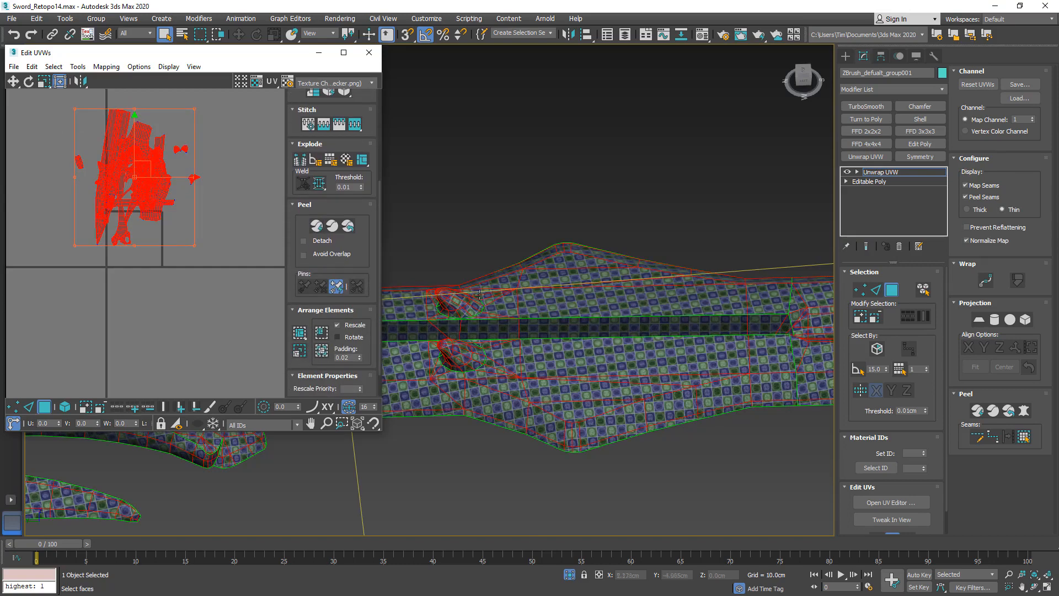
Examine the checker pattern on the spikes, blade, tip and guard for even scale and stretching.
{"action": "mouse_move", "coordinate": [503, 324]}
{"action": "middle_mouse_down"}
{"action": "mouse_move", "coordinate": [537, 320]}
{"action": "mouse_move", "coordinate": [506, 328]}
{"action": "middle_mouse_up"}
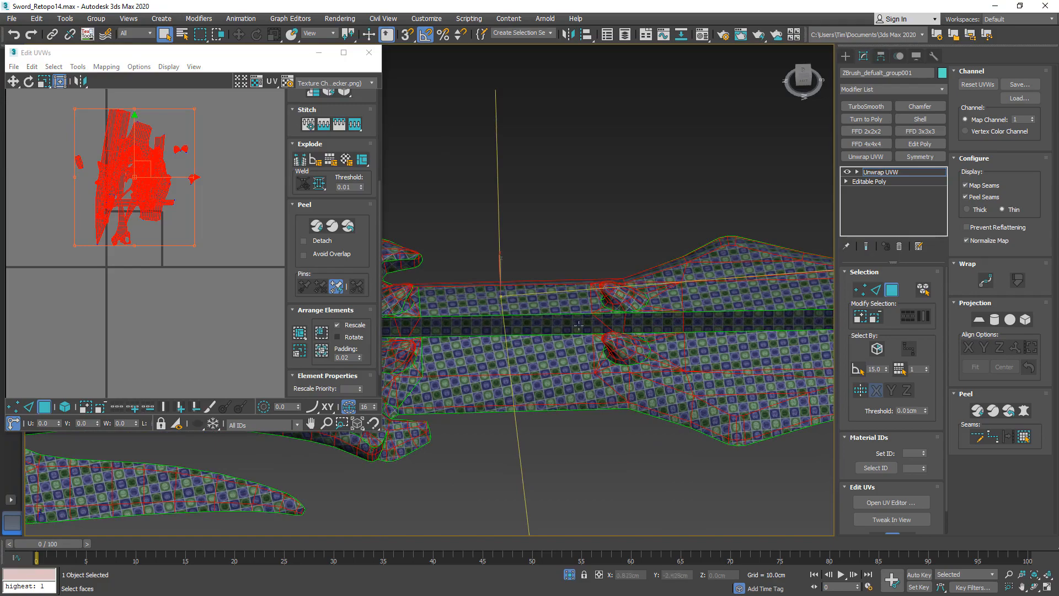
{"action": "scroll", "coordinate": [638, 316], "scroll_direction": "up", "scroll_amount": 5}
{"action": "scroll", "coordinate": [634, 331], "scroll_direction": "down", "scroll_amount": 3}
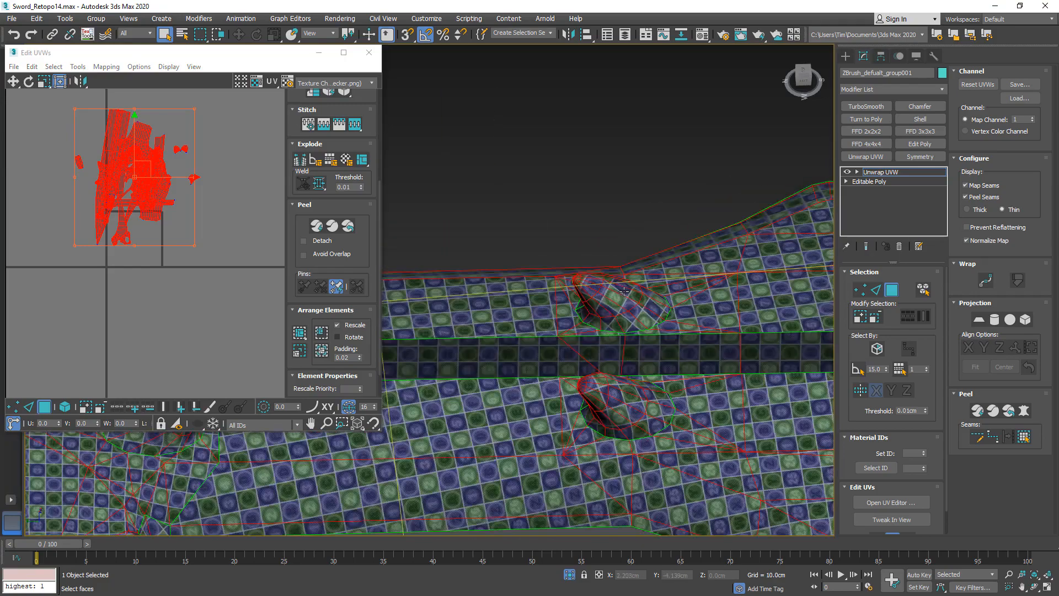
{"action": "scroll", "coordinate": [628, 352], "scroll_direction": "up", "scroll_amount": 3}
{"action": "middle_click_drag", "start_coordinate": [628, 352], "coordinate": [586, 293], "text": "alt"}
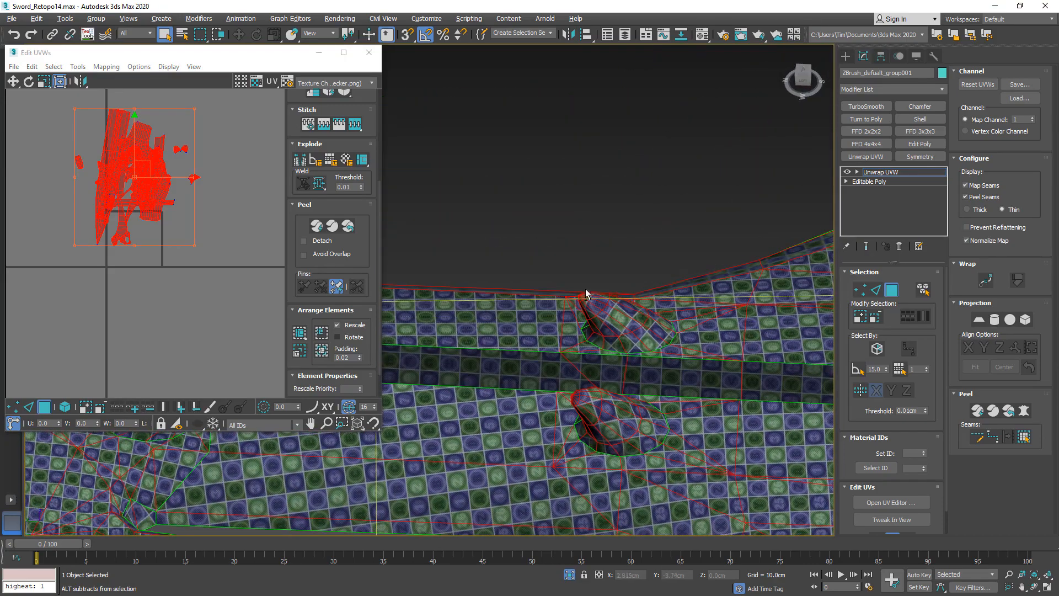
{"action": "middle_click_drag", "start_coordinate": [176, 247], "coordinate": [197, 247]}
{"action": "scroll", "coordinate": [585, 391], "scroll_direction": "down", "scroll_amount": 6}
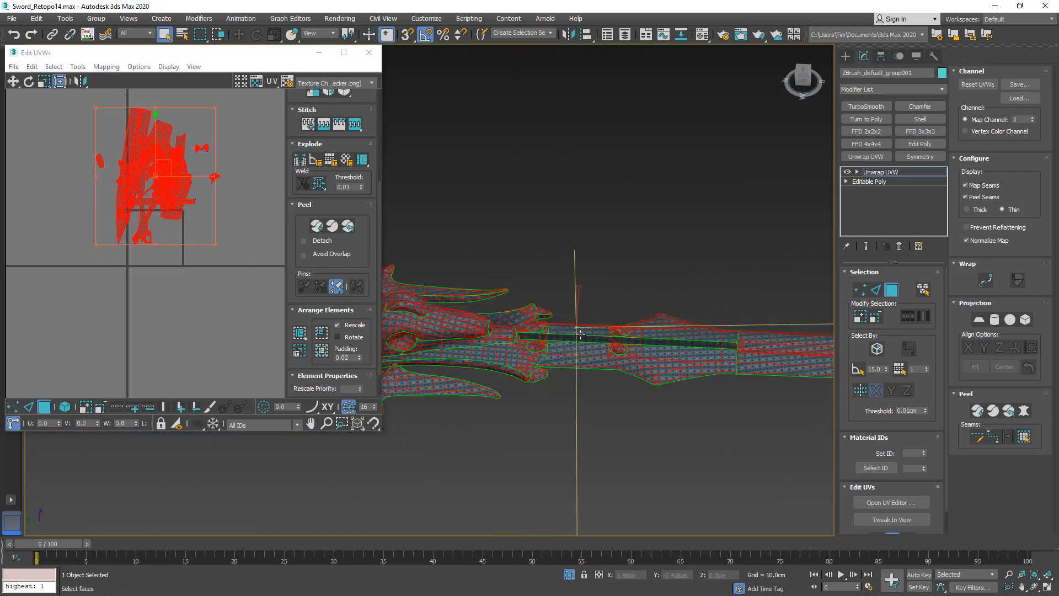
{"action": "middle_click_drag", "start_coordinate": [585, 391], "coordinate": [221, 436]}
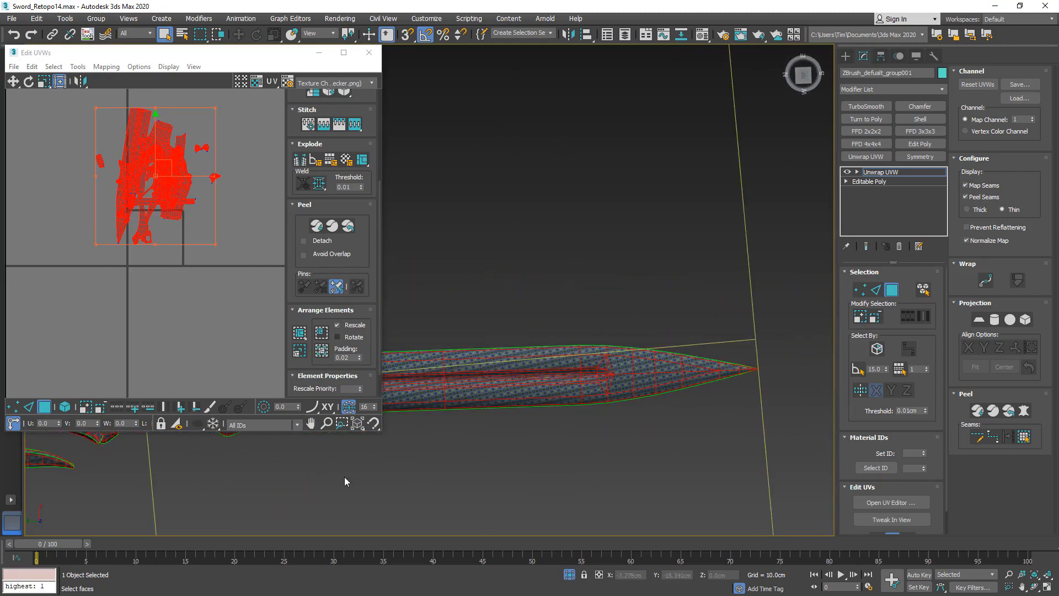
{"action": "middle_click_drag", "start_coordinate": [344, 476], "coordinate": [366, 402]}
{"action": "middle_click_drag", "start_coordinate": [519, 414], "coordinate": [598, 477], "text": "alt"}
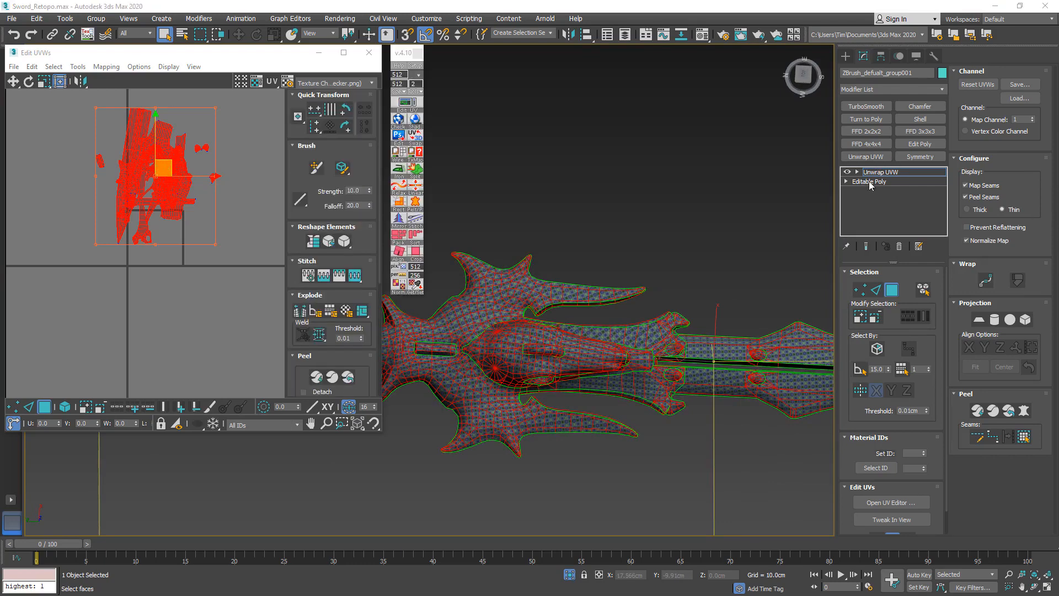
Collapse the Unwrap UVW modifier into the Editable Poly and exit isolation to show all sword parts.
{"action": "right_click", "coordinate": [870, 184]}
{"action": "left_click", "coordinate": [885, 279]}
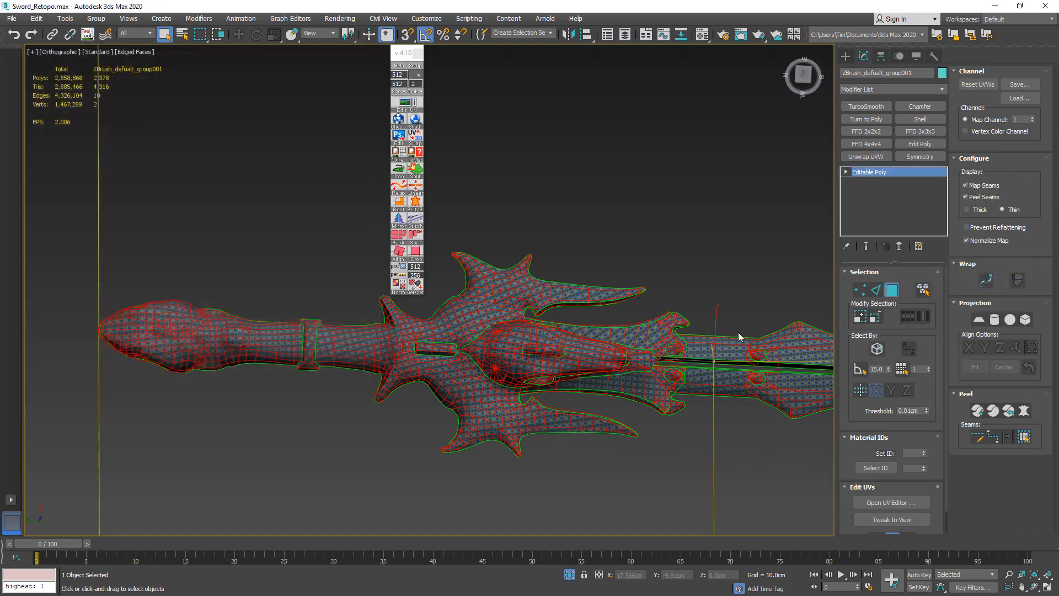
{"action": "scroll", "coordinate": [517, 347], "scroll_direction": "down", "scroll_amount": 5}
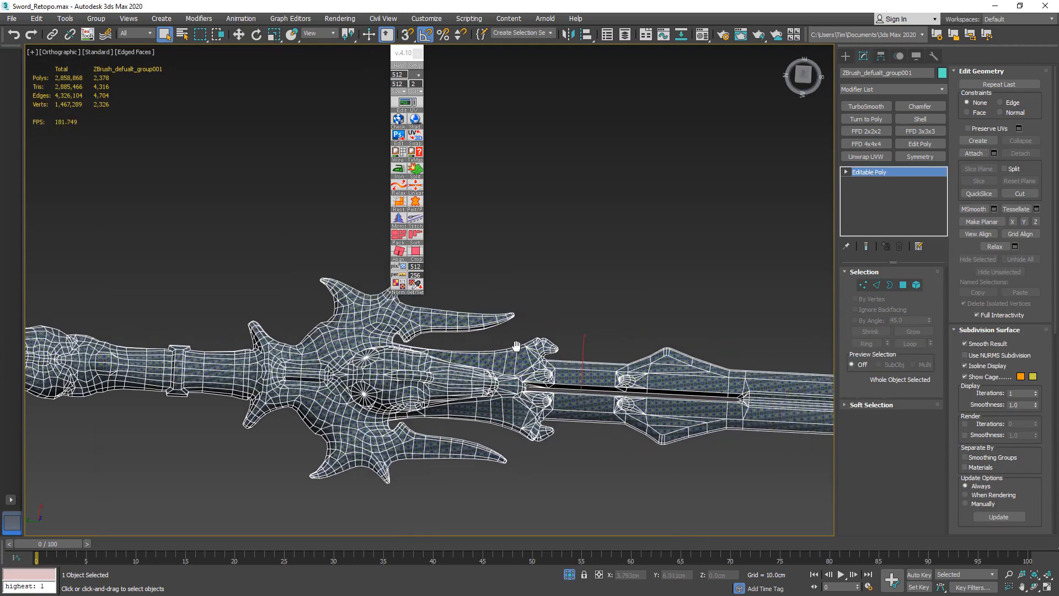
{"action": "middle_click_drag", "start_coordinate": [517, 347], "coordinate": [455, 321], "text": "alt"}
{"action": "scroll", "coordinate": [498, 316], "scroll_direction": "up", "scroll_amount": 4}
{"action": "scroll", "coordinate": [584, 313], "scroll_direction": "down", "scroll_amount": 5}
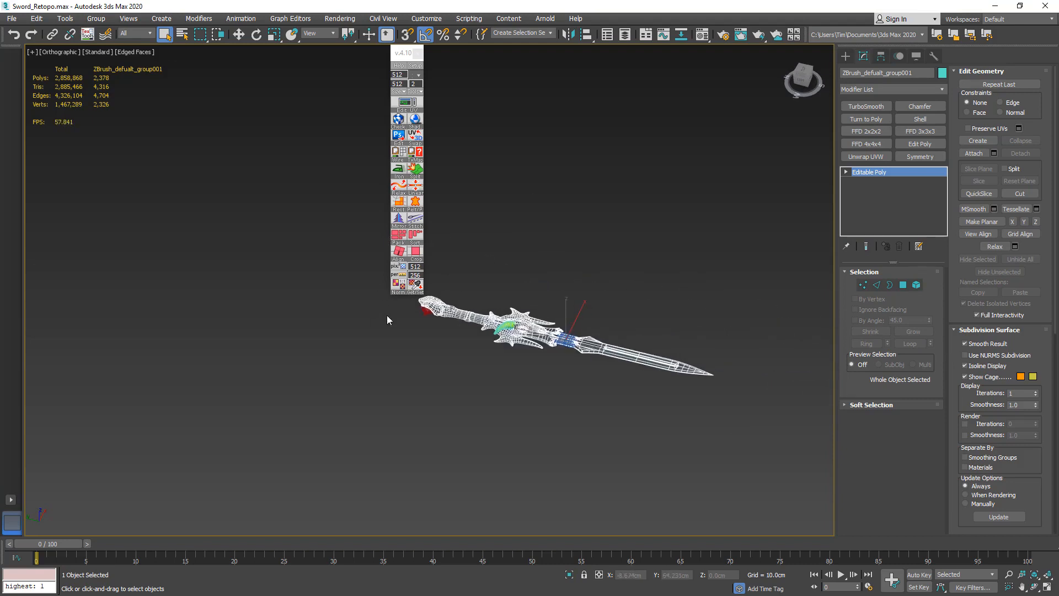
Select all sword parts except the main dragon body and check the separate pieces in wireframe and shaded display.
{"action": "middle_click_drag", "start_coordinate": [387, 319], "coordinate": [370, 372]}
{"action": "scroll", "coordinate": [368, 381], "scroll_direction": "up", "scroll_amount": 3}
{"action": "left_click_drag", "start_coordinate": [673, 477], "coordinate": [822, 499]}
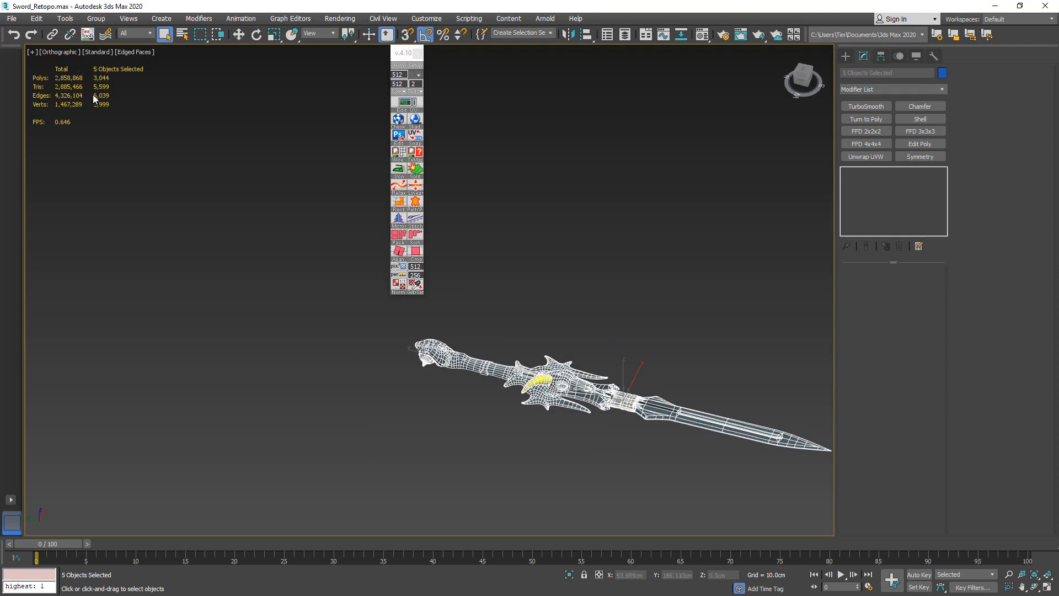
{"action": "scroll", "coordinate": [590, 388], "scroll_direction": "up", "scroll_amount": 5}
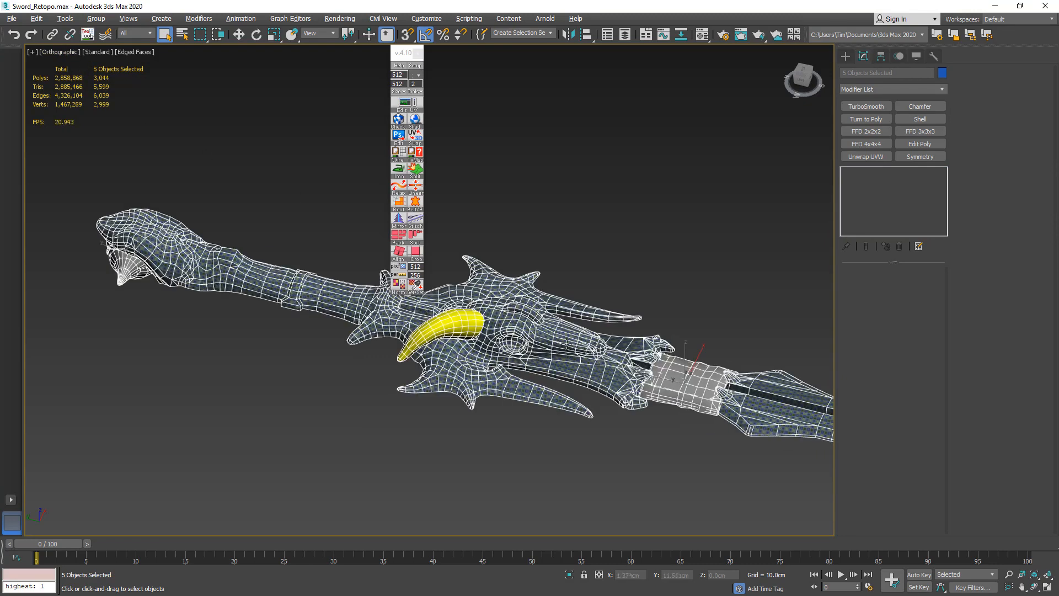
{"action": "left_click", "coordinate": [566, 343], "text": "alt"}
{"action": "middle_click_drag", "start_coordinate": [605, 368], "coordinate": [628, 365], "text": "alt"}
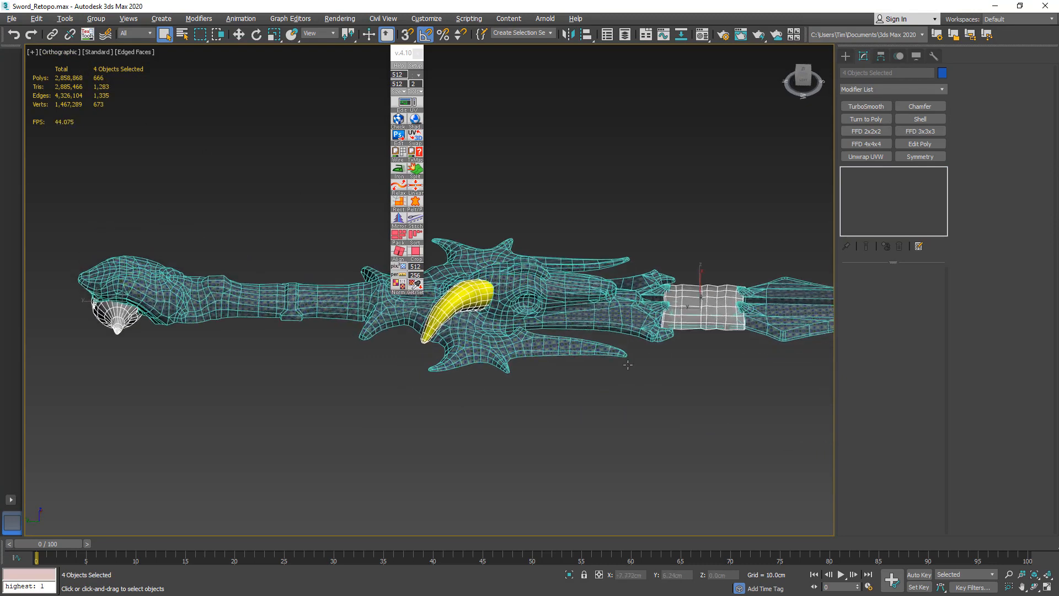
{"action": "key", "text": "F3"}
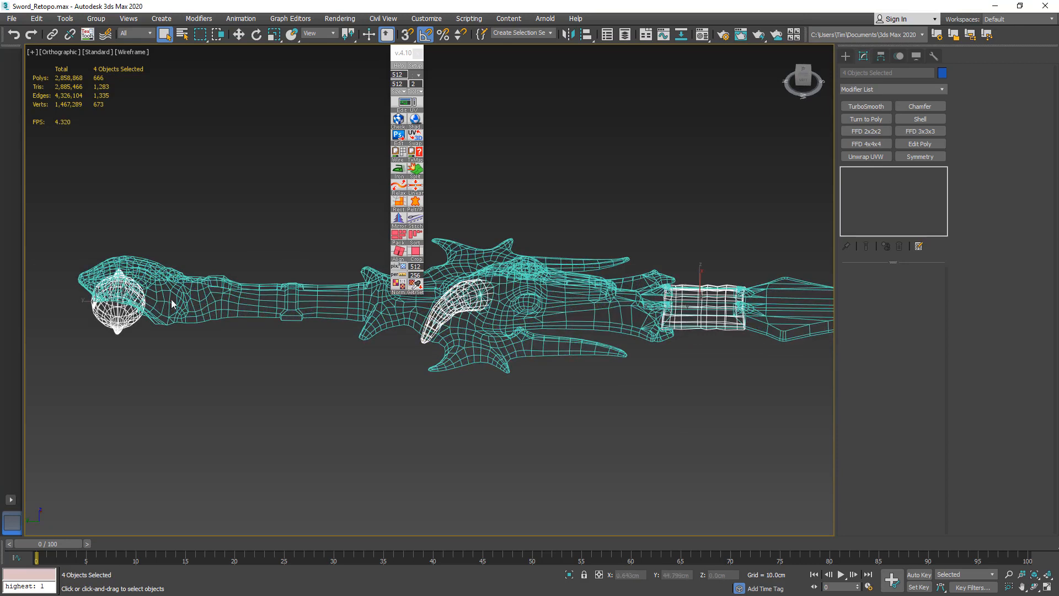
{"action": "key", "text": "F3"}
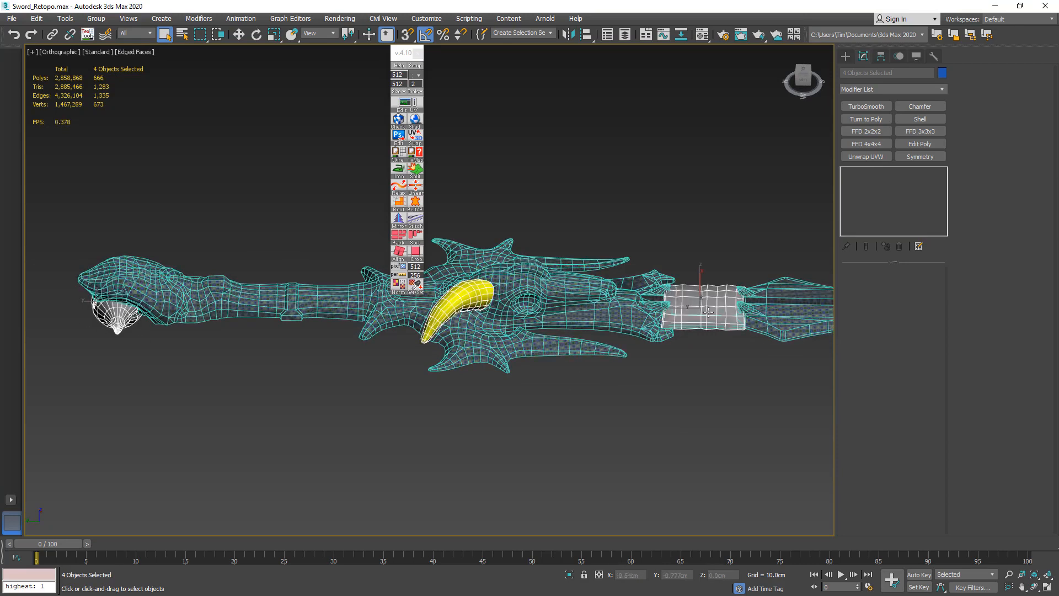
Select the ribbed collar piece around the blade, isolate it and frame it in the viewport.
{"action": "scroll", "coordinate": [104, 310], "scroll_direction": "up", "scroll_amount": 6}
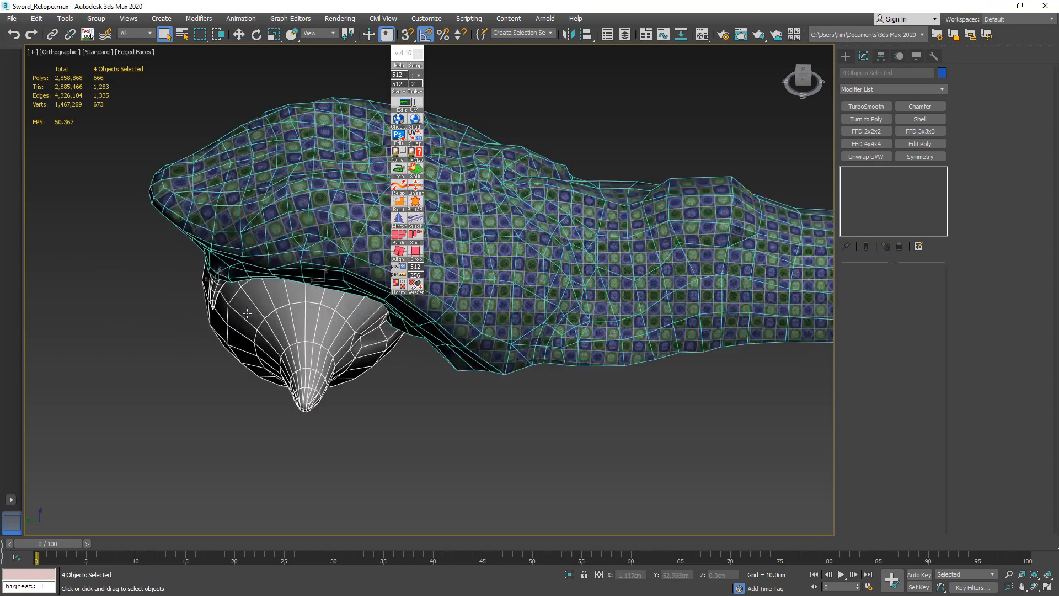
{"action": "scroll", "coordinate": [302, 328], "scroll_direction": "down", "scroll_amount": 7}
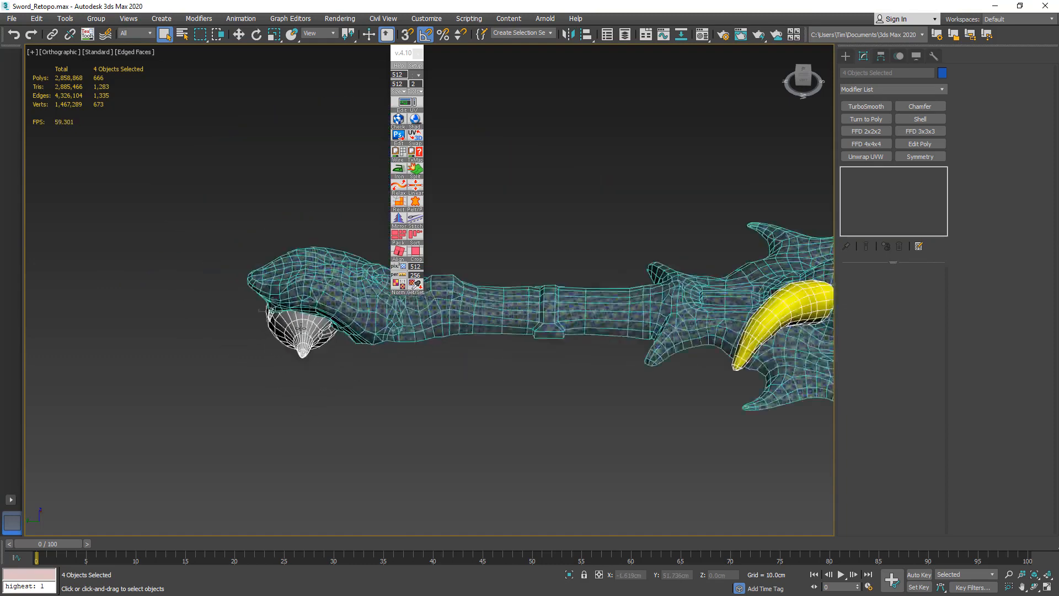
{"action": "middle_click_drag", "start_coordinate": [479, 350], "coordinate": [277, 366]}
{"action": "scroll", "coordinate": [465, 333], "scroll_direction": "up", "scroll_amount": 6}
{"action": "left_click", "coordinate": [642, 383]}
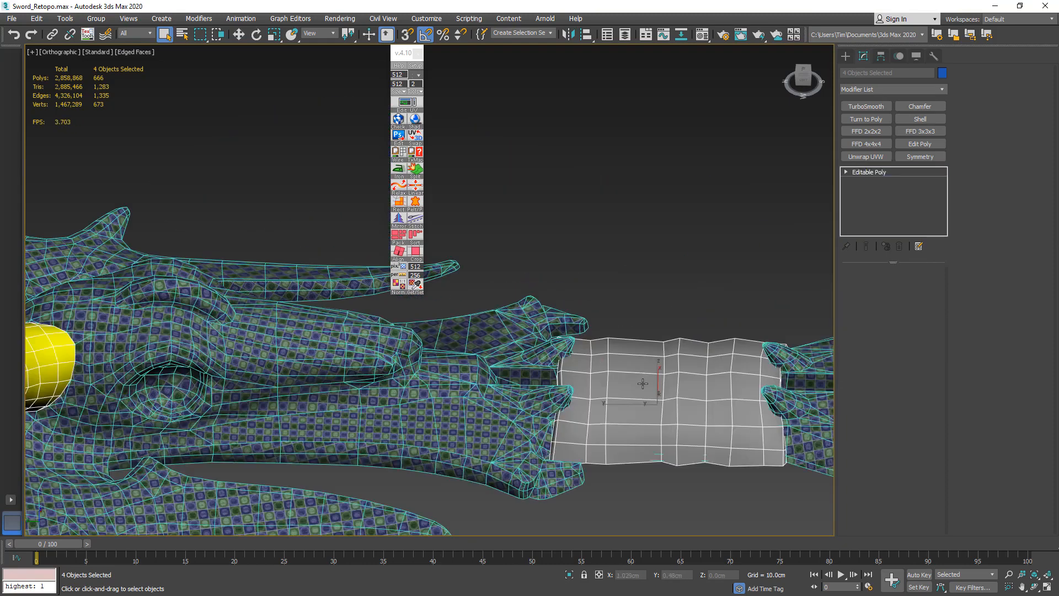
{"action": "scroll", "coordinate": [533, 340], "scroll_direction": "down", "scroll_amount": 5}
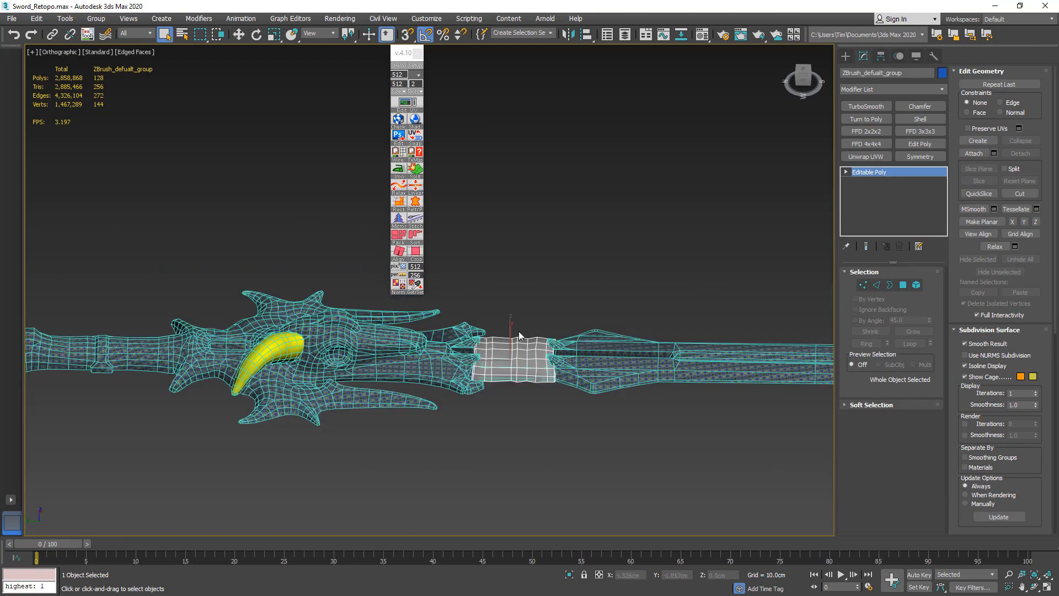
{"action": "key", "text": "z"}
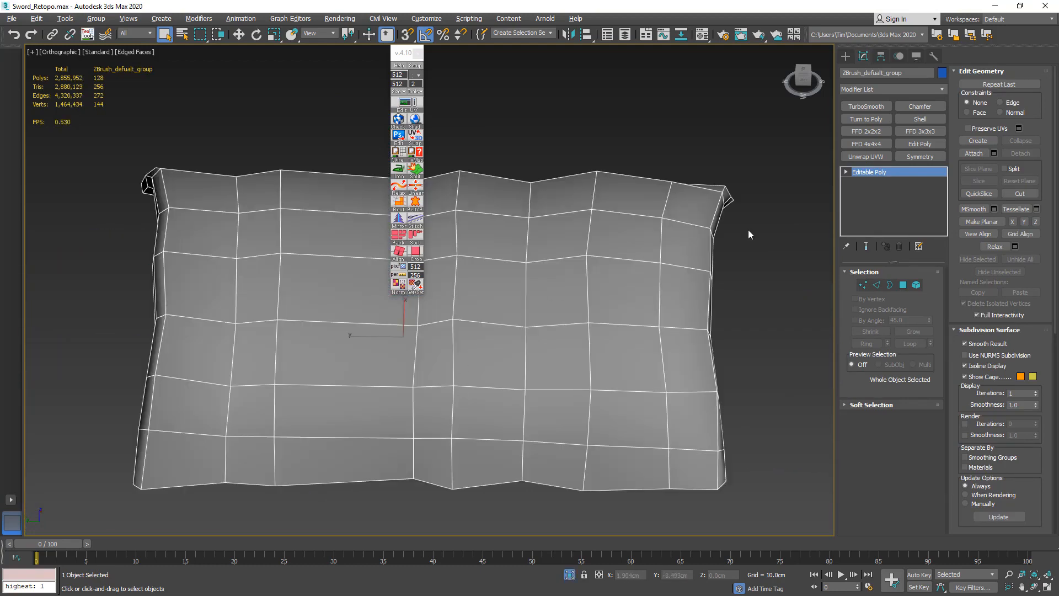
Apply Unwrap UVW to the isolated collar and select its polygons except those on the thin rims.
{"action": "left_click", "coordinate": [866, 157]}
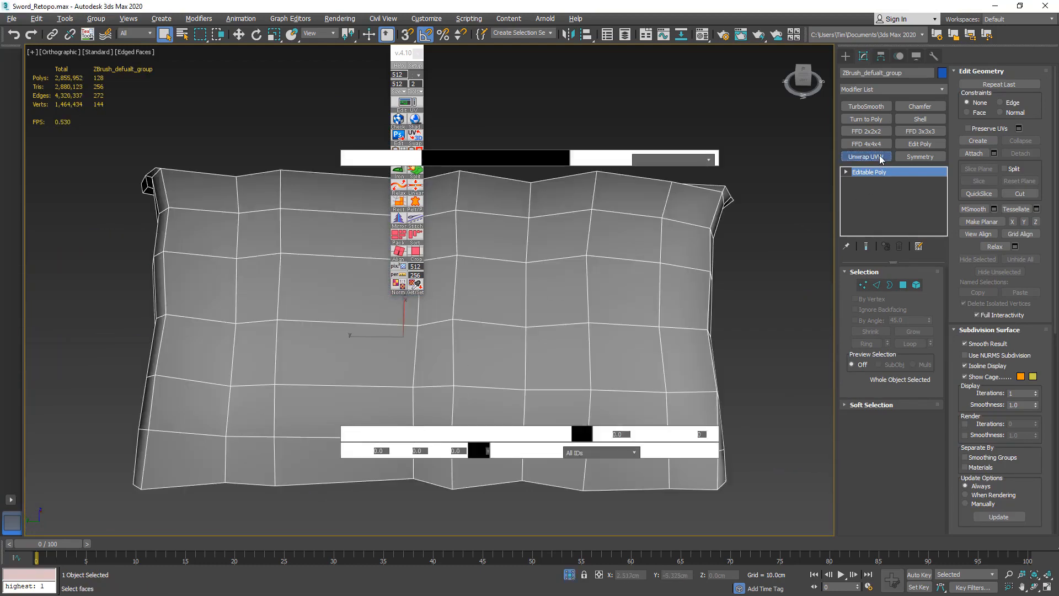
{"action": "scroll", "coordinate": [489, 366], "scroll_direction": "down", "scroll_amount": 5}
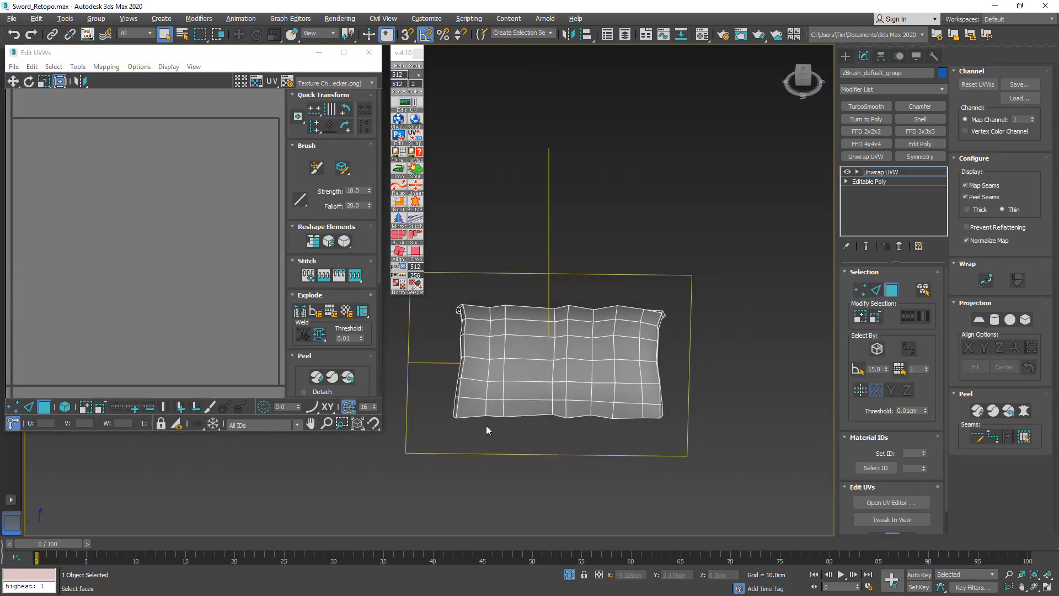
{"action": "left_click_drag", "start_coordinate": [472, 423], "coordinate": [646, 268]}
{"action": "mouse_move", "coordinate": [579, 390]}
{"action": "middle_mouse_down", "text": "alt"}
{"action": "mouse_move", "coordinate": [582, 404]}
{"action": "mouse_move", "coordinate": [602, 214]}
{"action": "mouse_move", "coordinate": [663, 287]}
{"action": "mouse_move", "coordinate": [669, 324]}
{"action": "middle_mouse_up", "text": "alt"}
{"action": "scroll", "coordinate": [595, 380], "scroll_direction": "up", "scroll_amount": 5}
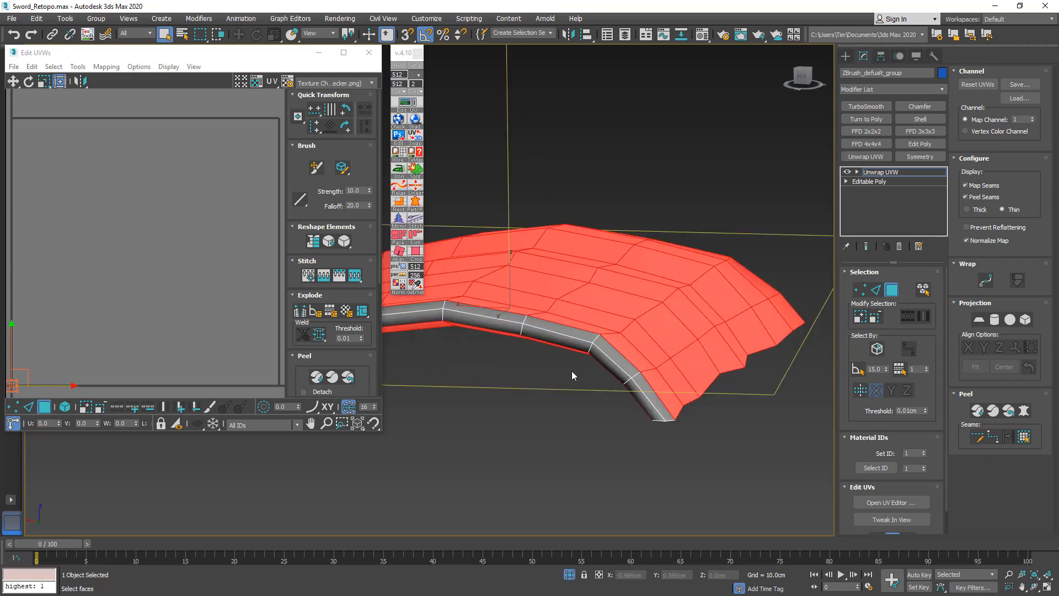
Project the selected collar polygons into the UV tile with Quick Planar Map.
{"action": "middle_click_drag", "start_coordinate": [571, 370], "coordinate": [738, 410]}
{"action": "middle_click_drag", "start_coordinate": [659, 351], "coordinate": [663, 432], "text": "alt"}
{"action": "scroll", "coordinate": [462, 406], "scroll_direction": "down", "scroll_amount": 2}
{"action": "scroll", "coordinate": [464, 405], "scroll_direction": "down", "scroll_amount": 4}
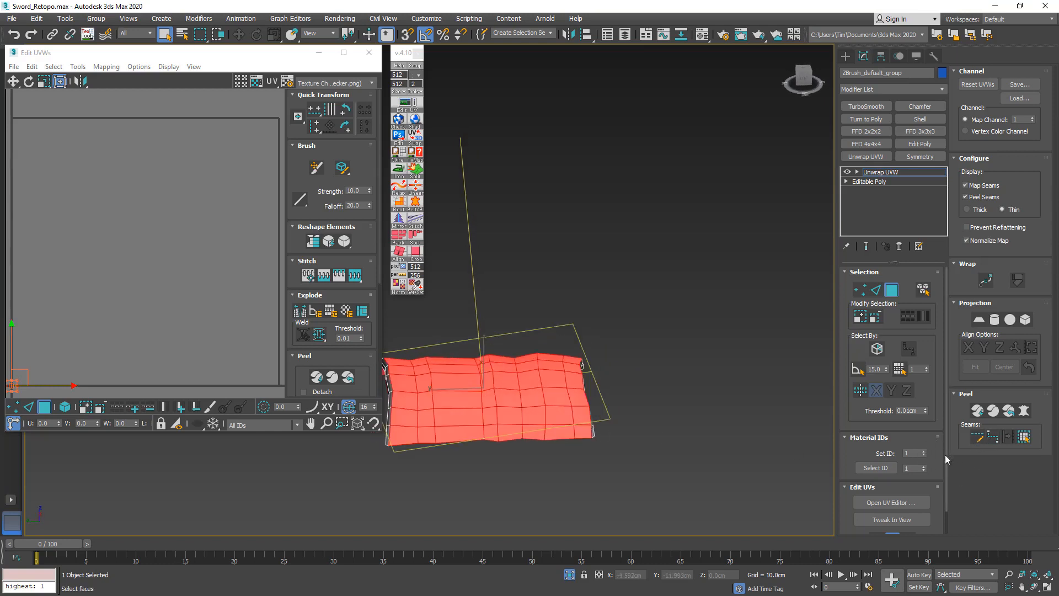
{"action": "left_click_drag", "start_coordinate": [945, 455], "coordinate": [948, 511]}
{"action": "left_click", "coordinate": [877, 515]}
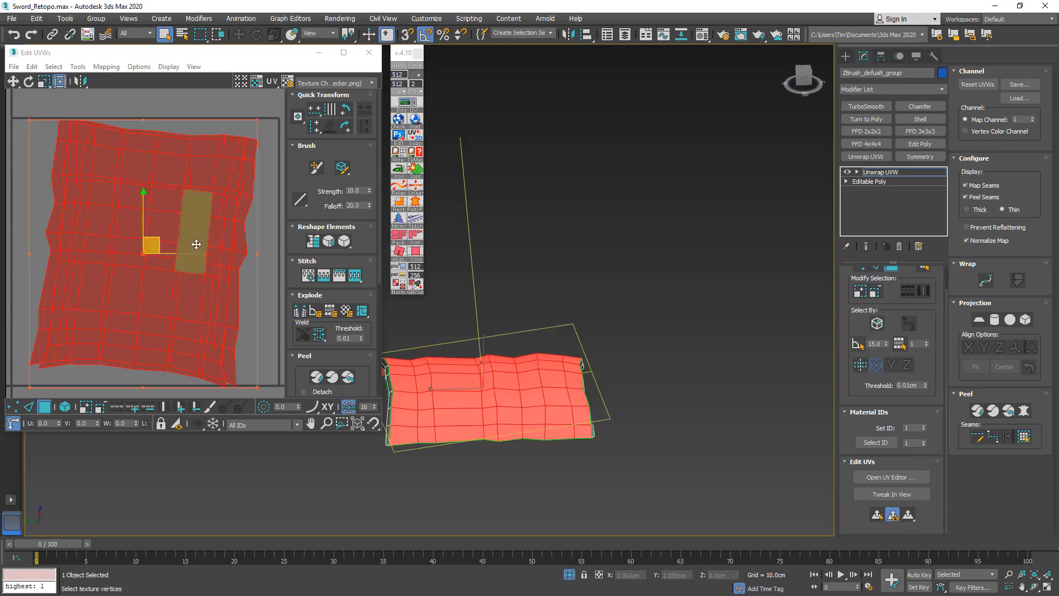
Invert the polygon selection to the collar's thin rims, project them with Quick Planar Map and move them beside the main collar shell.
{"action": "scroll", "coordinate": [182, 265], "scroll_direction": "down", "scroll_amount": 3}
{"action": "middle_click_drag", "start_coordinate": [180, 261], "coordinate": [223, 103]}
{"action": "left_click", "coordinate": [222, 104]}
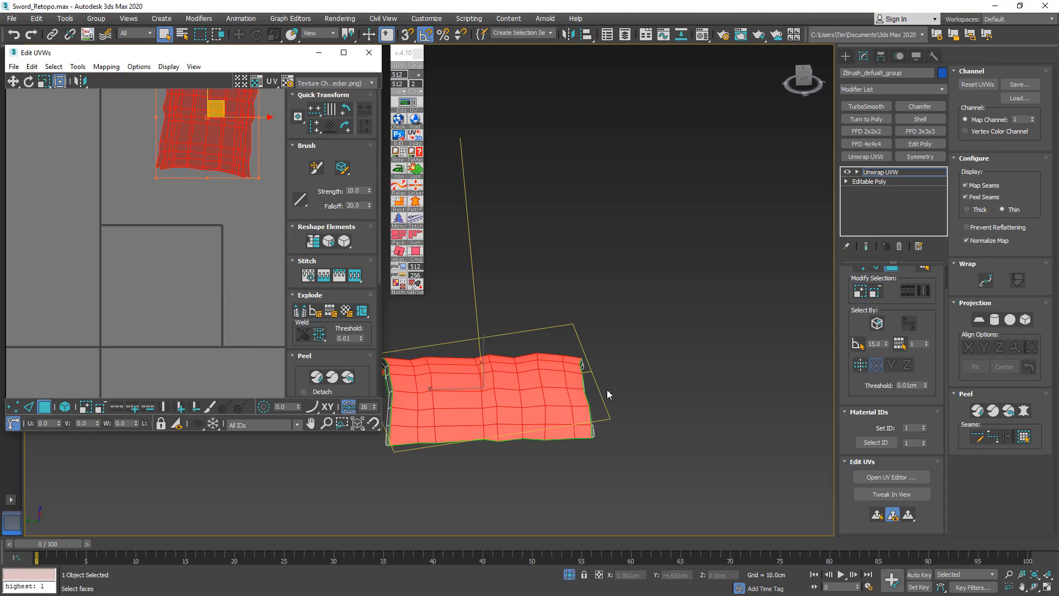
{"action": "middle_click_drag", "start_coordinate": [607, 389], "coordinate": [631, 381], "text": "alt"}
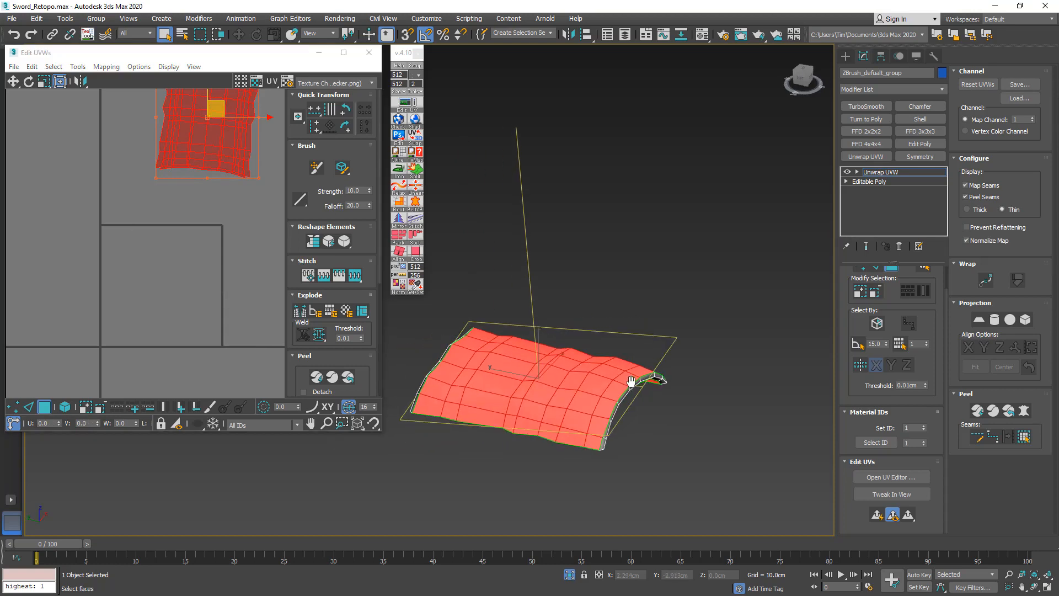
{"action": "key", "text": "ctrl+d"}
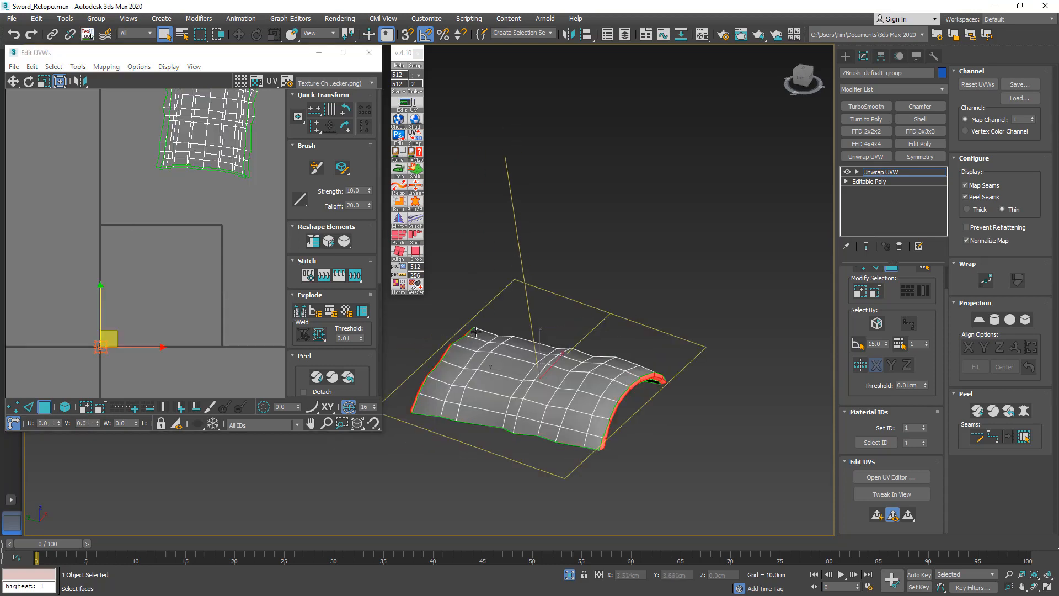
{"action": "left_click", "coordinate": [881, 515]}
{"action": "middle_click_drag", "start_coordinate": [193, 245], "coordinate": [176, 289]}
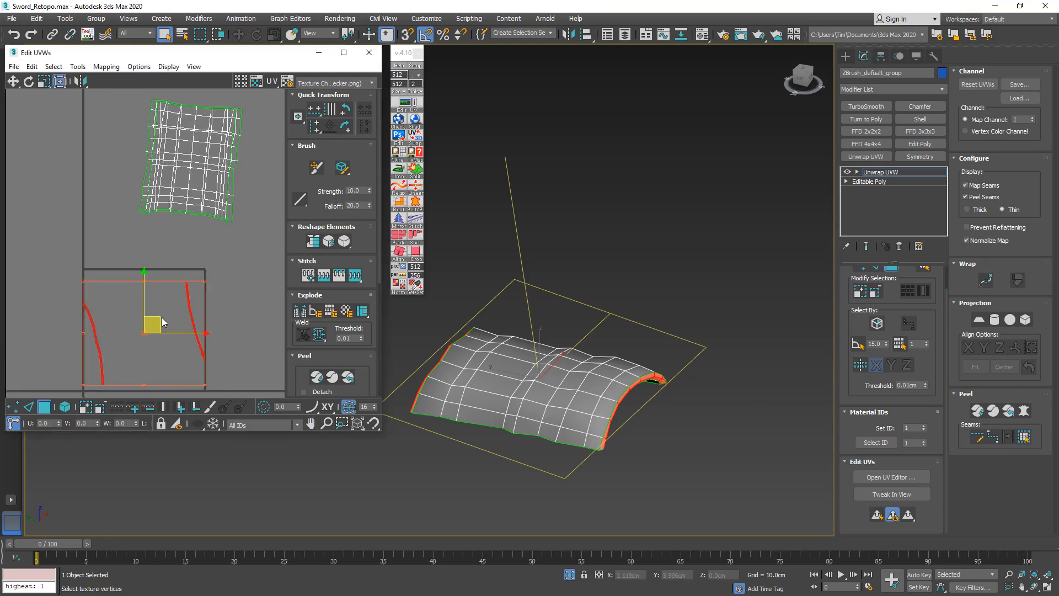
{"action": "left_click_drag", "start_coordinate": [158, 319], "coordinate": [89, 137]}
{"action": "scroll", "coordinate": [87, 146], "scroll_direction": "down", "scroll_amount": 5}
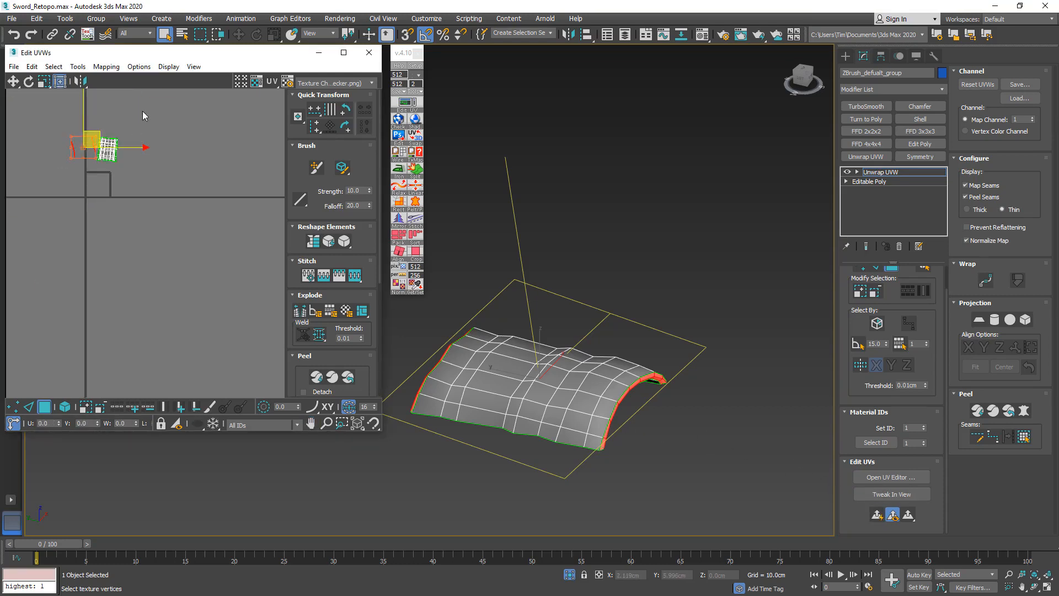
Move all the collar's UV shells together well outside the UV tile and clear the selection.
{"action": "left_click_drag", "start_coordinate": [144, 114], "coordinate": [34, 194]}
{"action": "left_click_drag", "start_coordinate": [102, 148], "coordinate": [217, 110]}
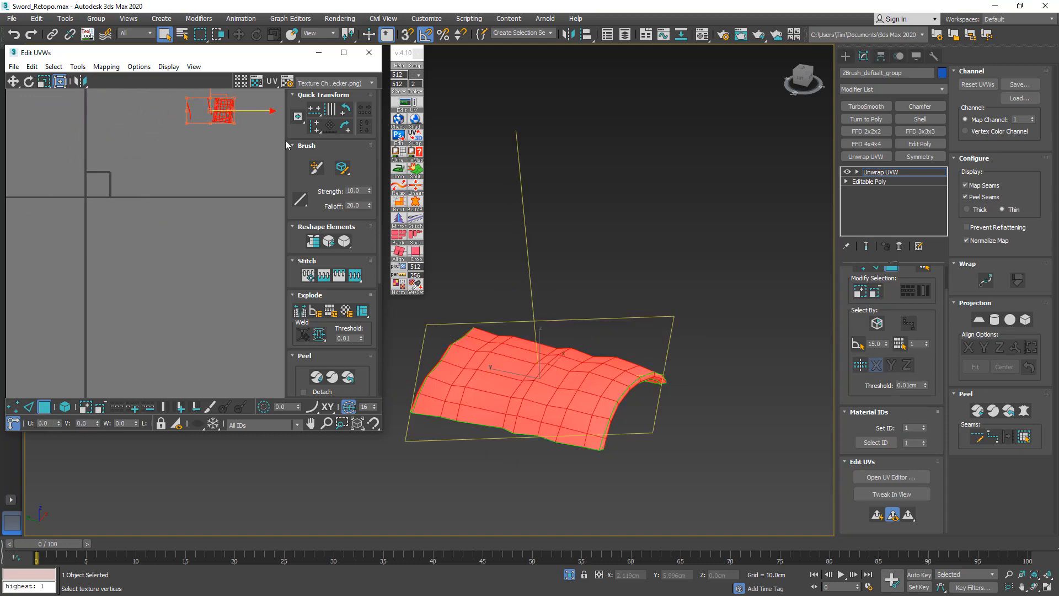
{"action": "left_click", "coordinate": [179, 242]}
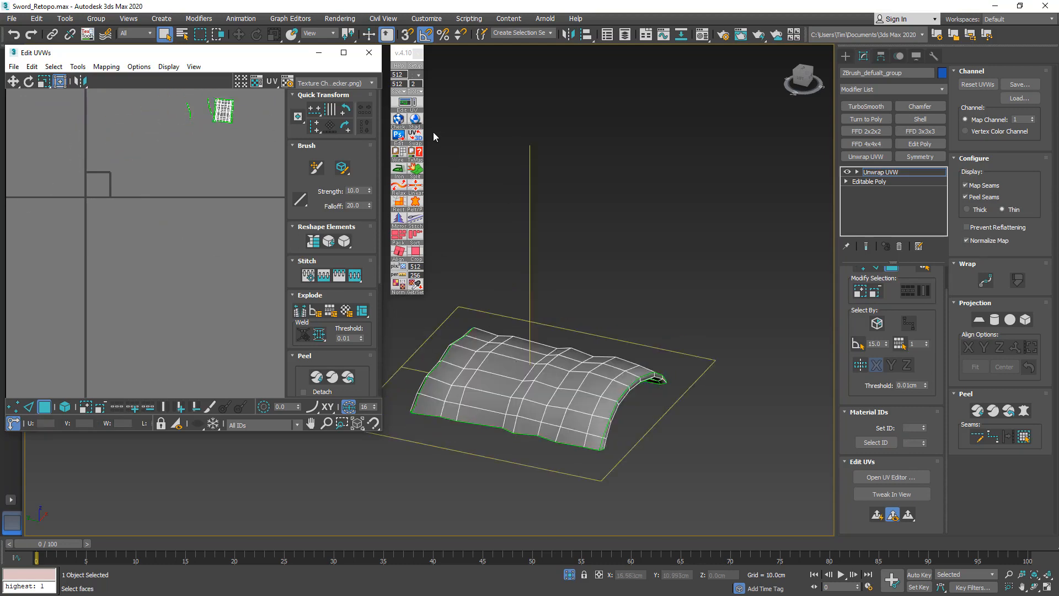
Apply the checker texture to the collar and inspect its pattern across the ribbed surface.
{"action": "left_click", "coordinate": [398, 120]}
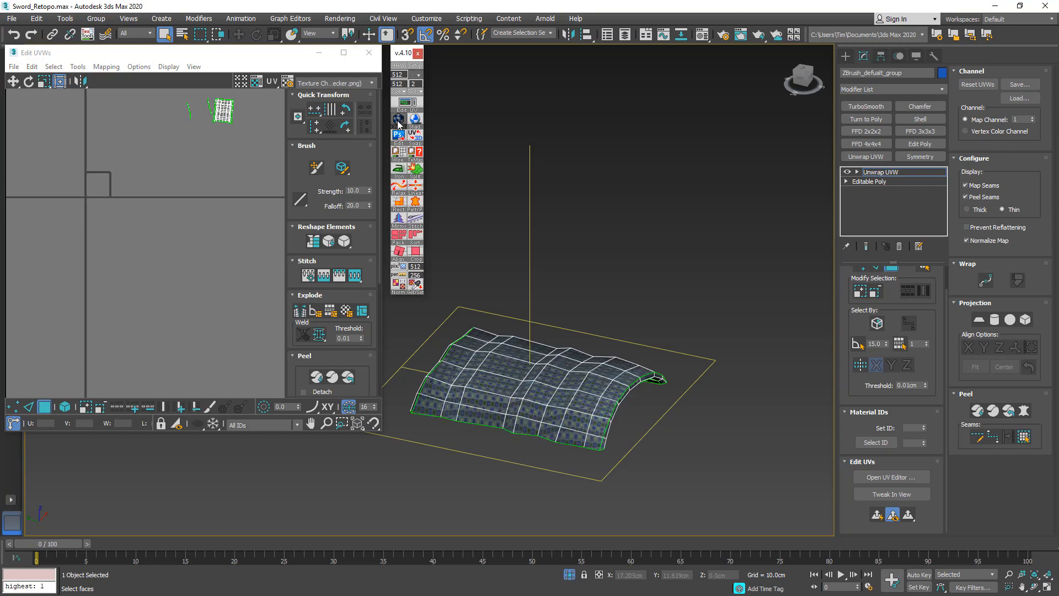
{"action": "middle_click_drag", "start_coordinate": [667, 383], "coordinate": [612, 435], "text": "alt"}
{"action": "scroll", "coordinate": [597, 422], "scroll_direction": "up", "scroll_amount": 4}
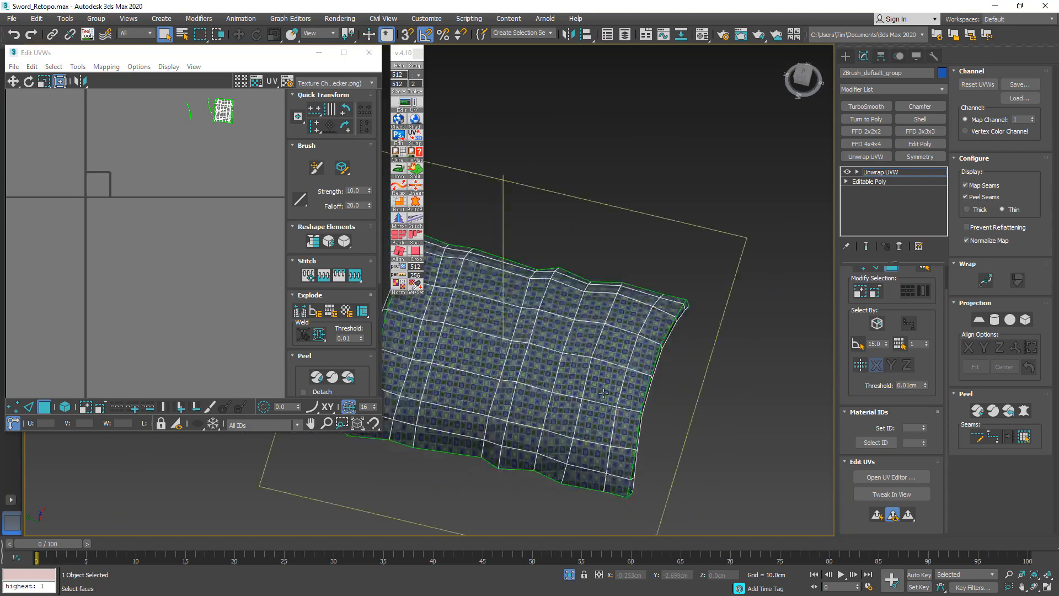
{"action": "scroll", "coordinate": [603, 393], "scroll_direction": "down", "scroll_amount": 5}
Collapse the collar's Unwrap UVW modifier into the Editable Poly and leave isolation to show the whole sword.
{"action": "right_click", "coordinate": [877, 172]}
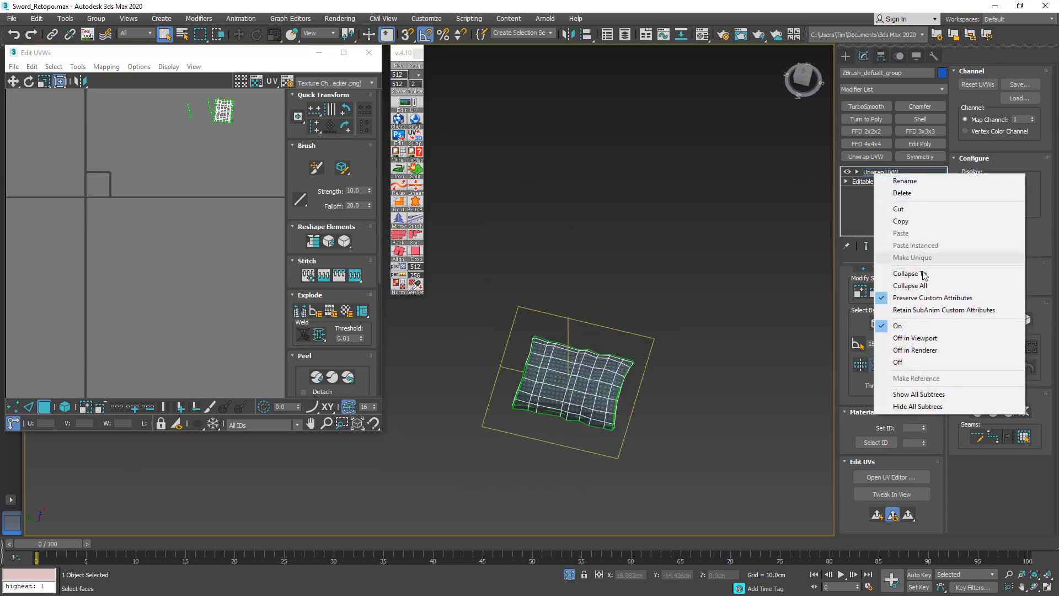
{"action": "left_click", "coordinate": [904, 274]}
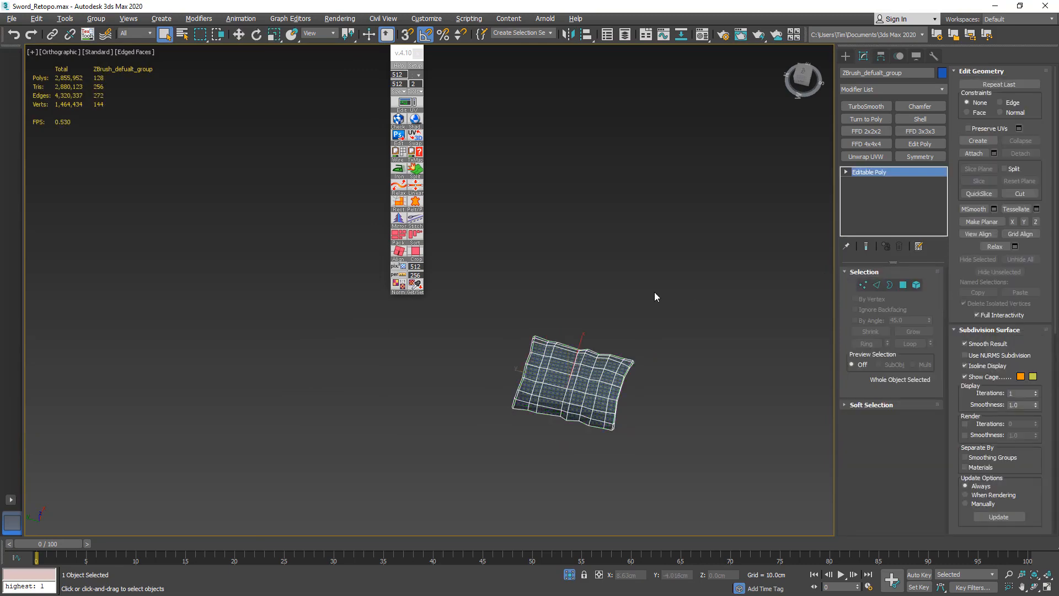
{"action": "key", "text": "alt+q"}
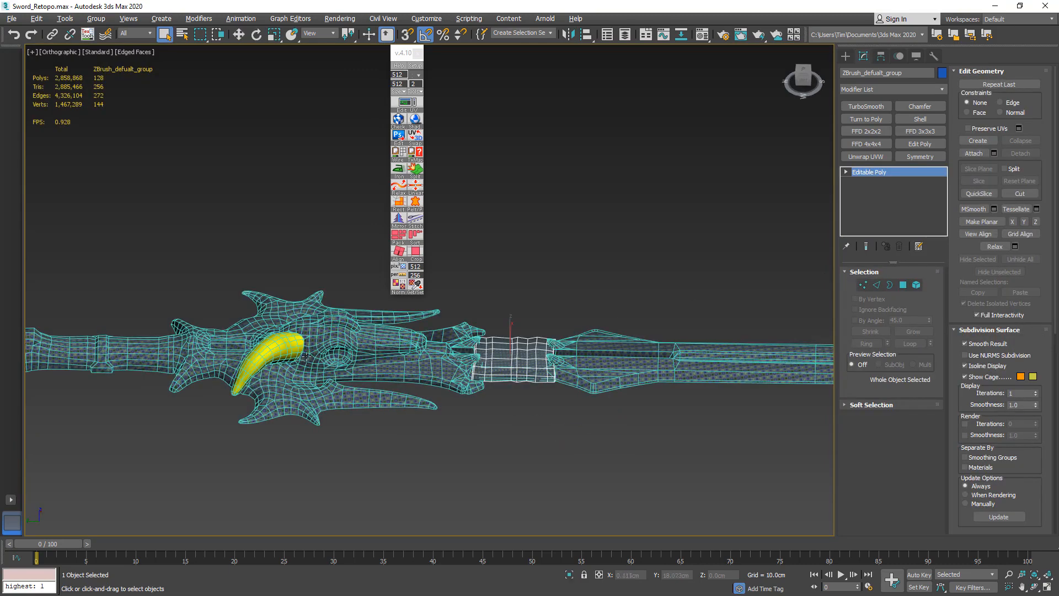
Select the yellow curved horn on the dragon head, isolate it and frame it from the side.
{"action": "left_click", "coordinate": [274, 343]}
{"action": "middle_click_drag", "start_coordinate": [274, 343], "coordinate": [542, 354]}
{"action": "middle_click_drag", "start_coordinate": [543, 354], "coordinate": [568, 386], "text": "alt"}
{"action": "key", "text": "alt+q"}
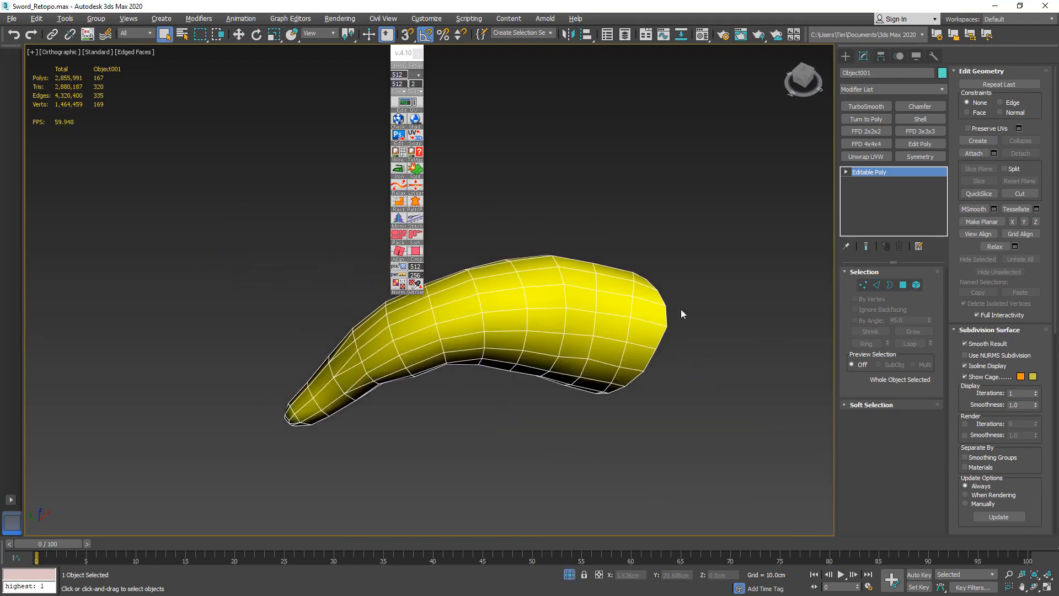
Apply Unwrap UVW and the checker texture to the horn, and project all its polygons with Quick Planar Map.
{"action": "left_click", "coordinate": [869, 156]}
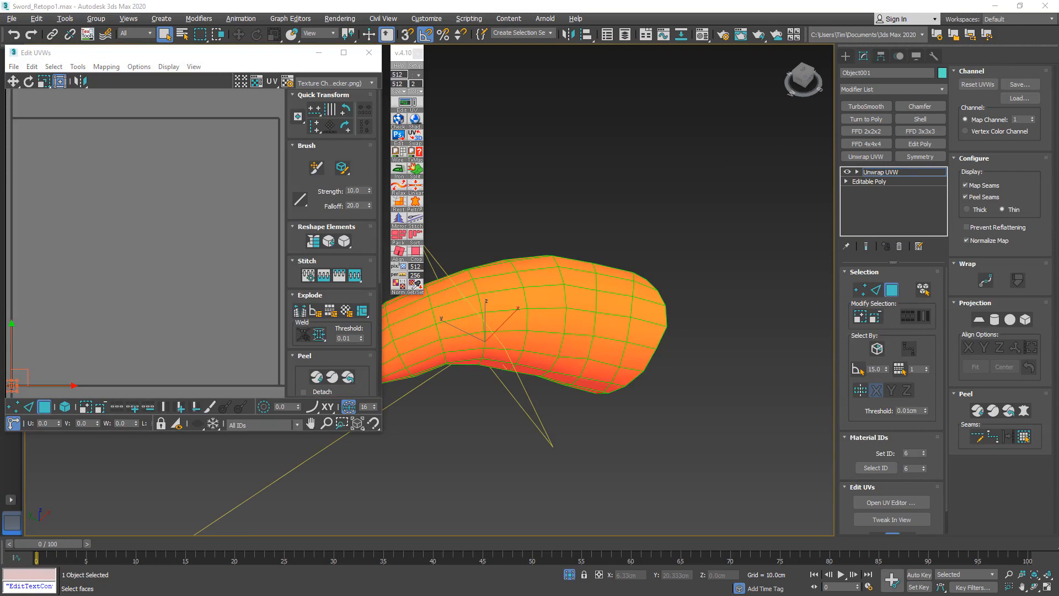
{"action": "left_click", "coordinate": [396, 122]}
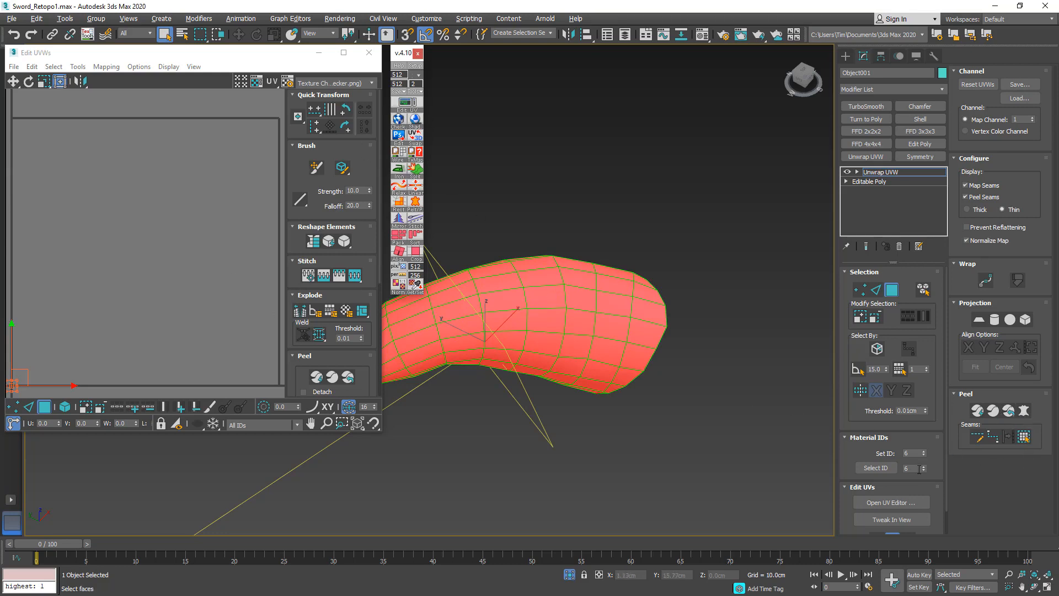
{"action": "scroll", "coordinate": [945, 479], "scroll_direction": "down", "scroll_amount": 2}
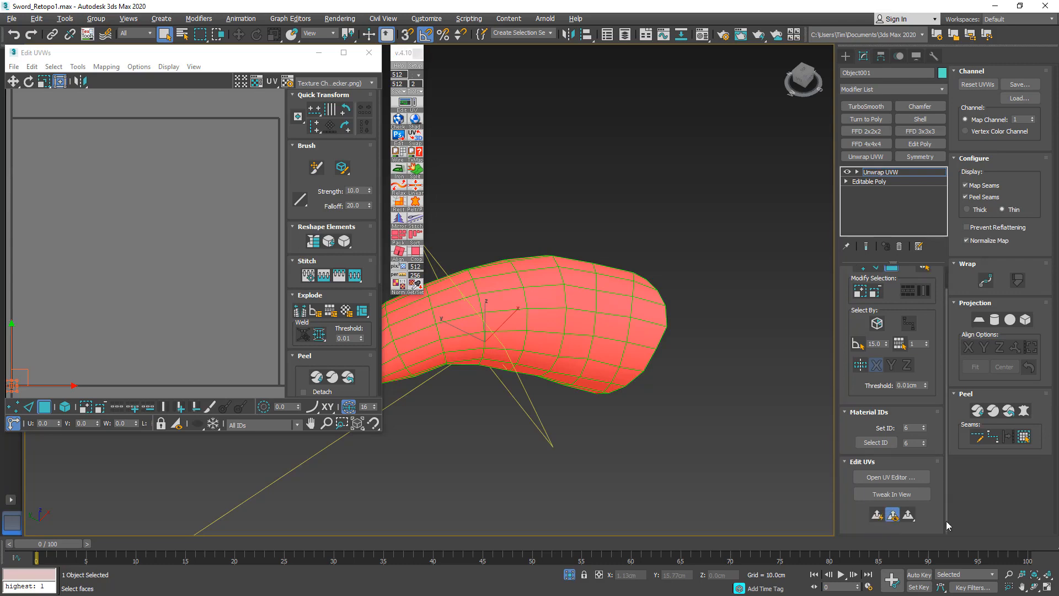
{"action": "left_click", "coordinate": [877, 516]}
{"action": "middle_click_drag", "start_coordinate": [471, 317], "coordinate": [580, 319]}
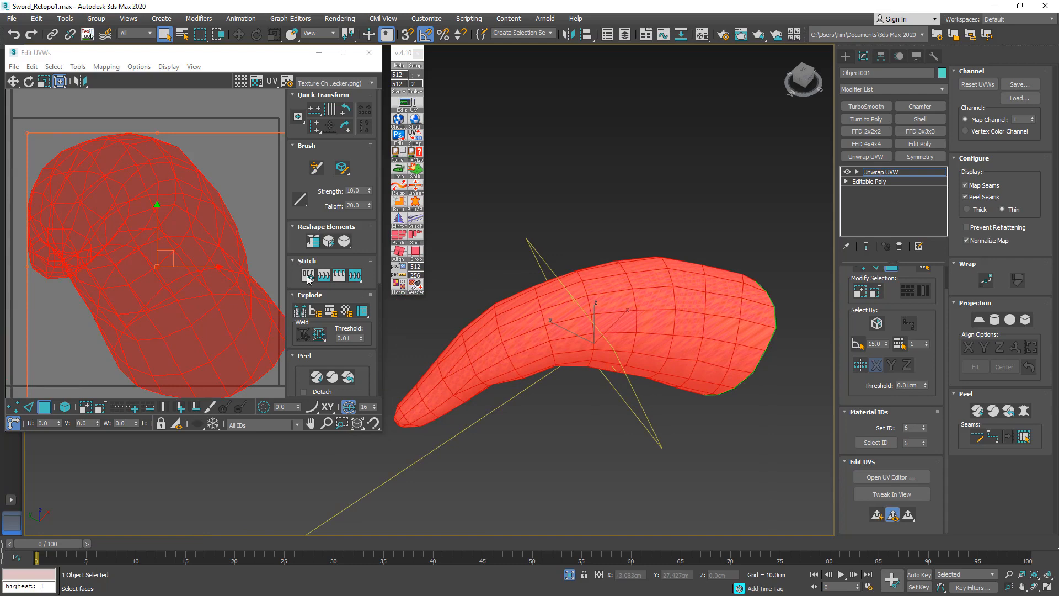
{"action": "scroll", "coordinate": [144, 230], "scroll_direction": "down", "scroll_amount": 3}
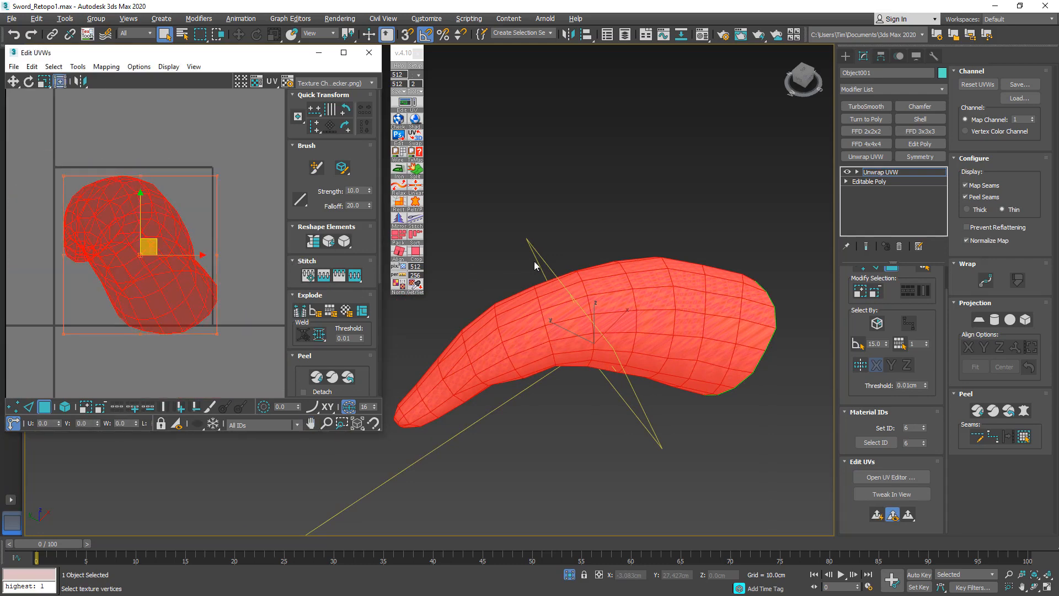
Select the small end polygons at the very tip of the horn.
{"action": "middle_click_drag", "start_coordinate": [606, 293], "coordinate": [617, 266], "text": "alt"}
{"action": "middle_click_drag", "start_coordinate": [440, 394], "coordinate": [574, 308]}
{"action": "scroll", "coordinate": [528, 347], "scroll_direction": "up", "scroll_amount": 5}
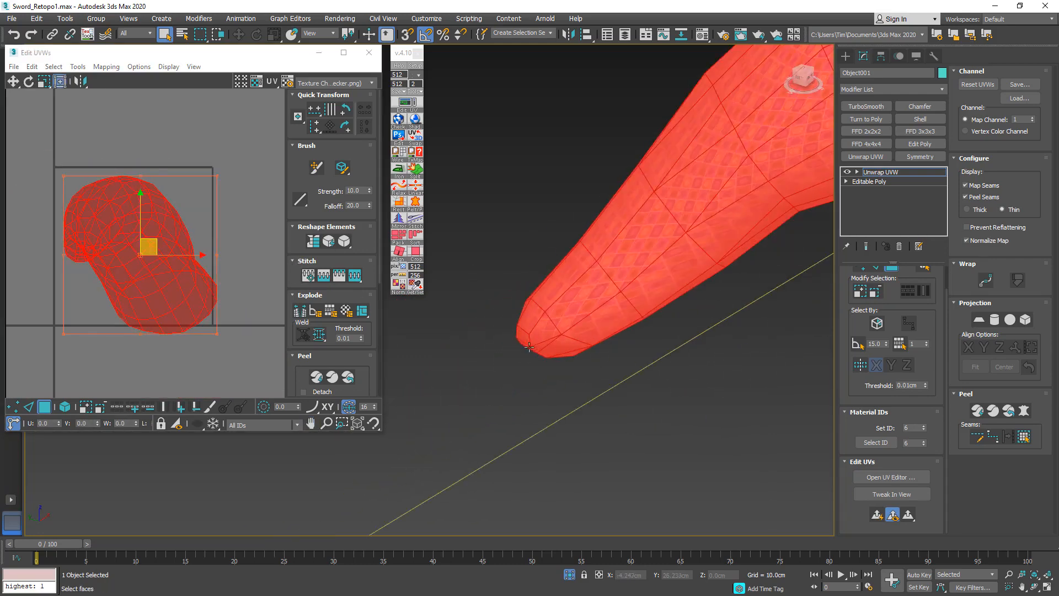
{"action": "left_click", "coordinate": [521, 337]}
{"action": "middle_click_drag", "start_coordinate": [521, 337], "coordinate": [529, 289], "text": "alt"}
{"action": "left_click", "coordinate": [523, 346], "text": "ctrl"}
{"action": "left_click", "coordinate": [527, 360], "text": "ctrl"}
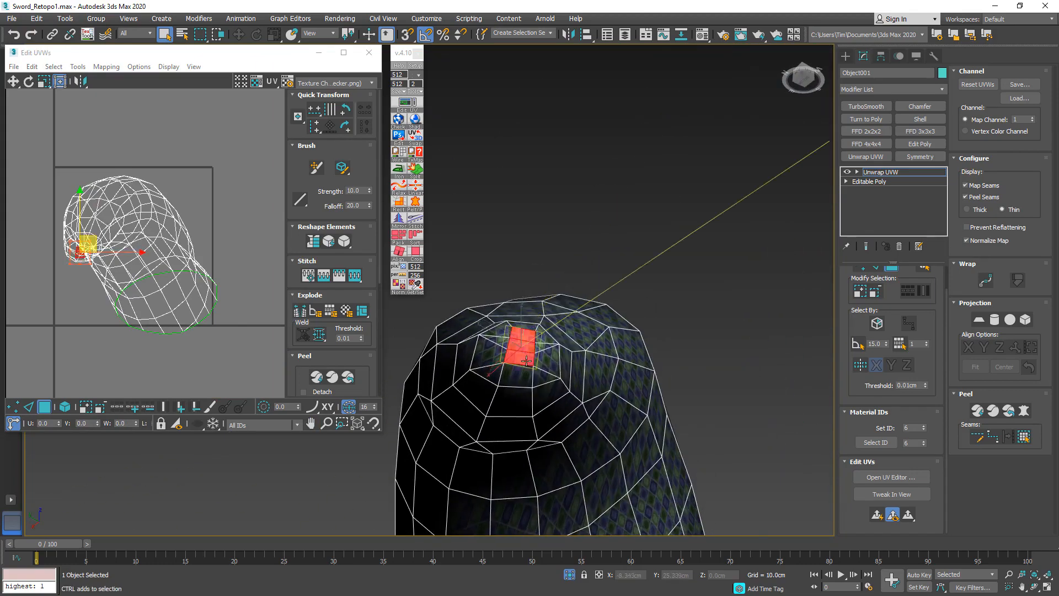
{"action": "left_click", "coordinate": [524, 375], "text": "ctrl"}
{"action": "middle_click_drag", "start_coordinate": [550, 357], "coordinate": [518, 339], "text": "alt"}
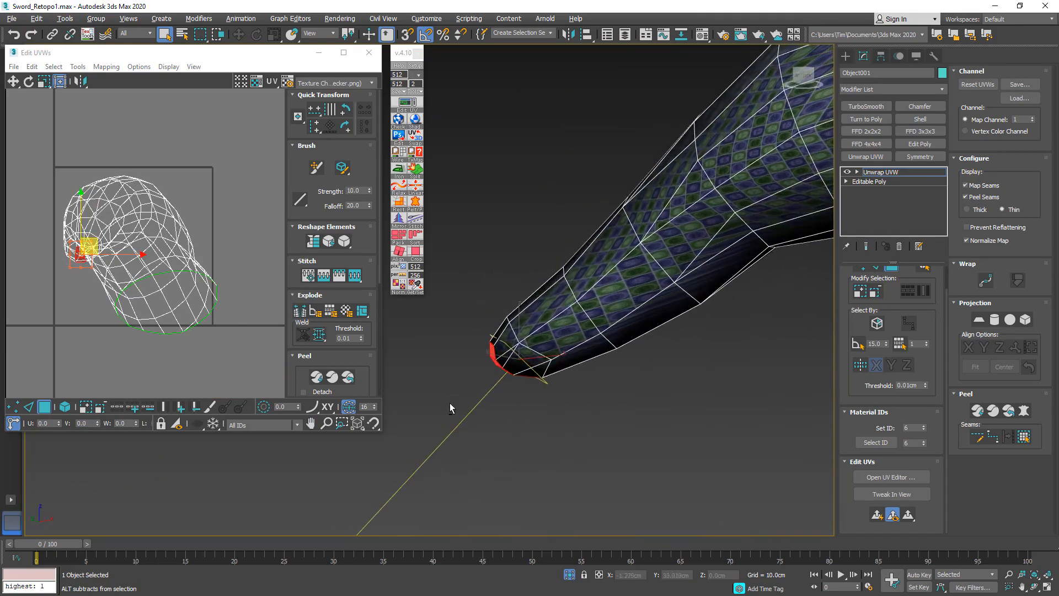
Extend the selection to the ring around the horn's tip, planar-map it and move its shell above the UV tile.
{"action": "left_click_drag", "start_coordinate": [515, 347], "coordinate": [515, 348], "text": "ctrl"}
{"action": "middle_click_drag", "start_coordinate": [515, 348], "coordinate": [483, 353], "text": "alt"}
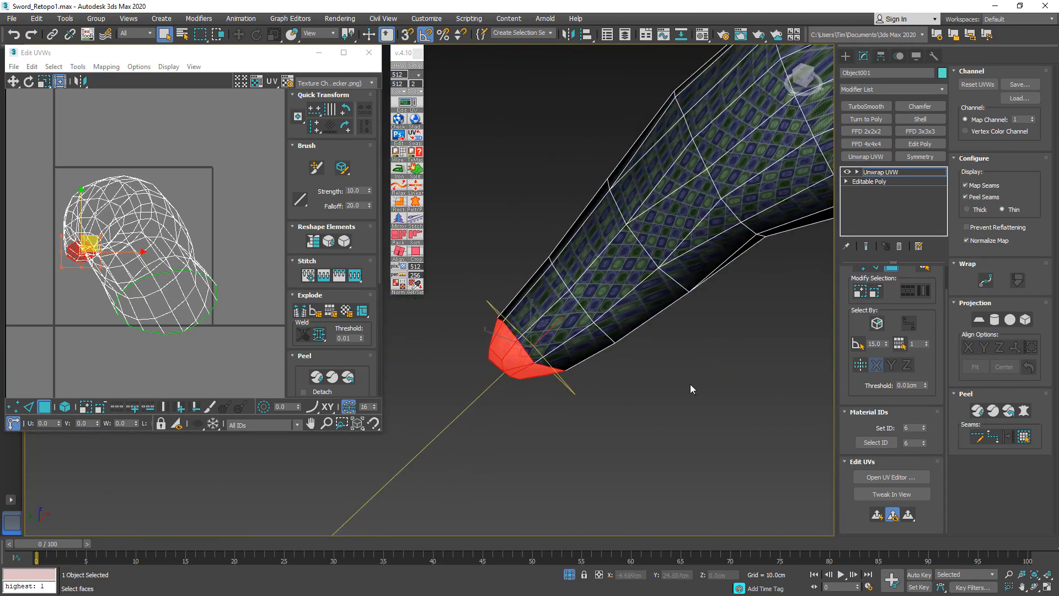
{"action": "left_click", "coordinate": [877, 514]}
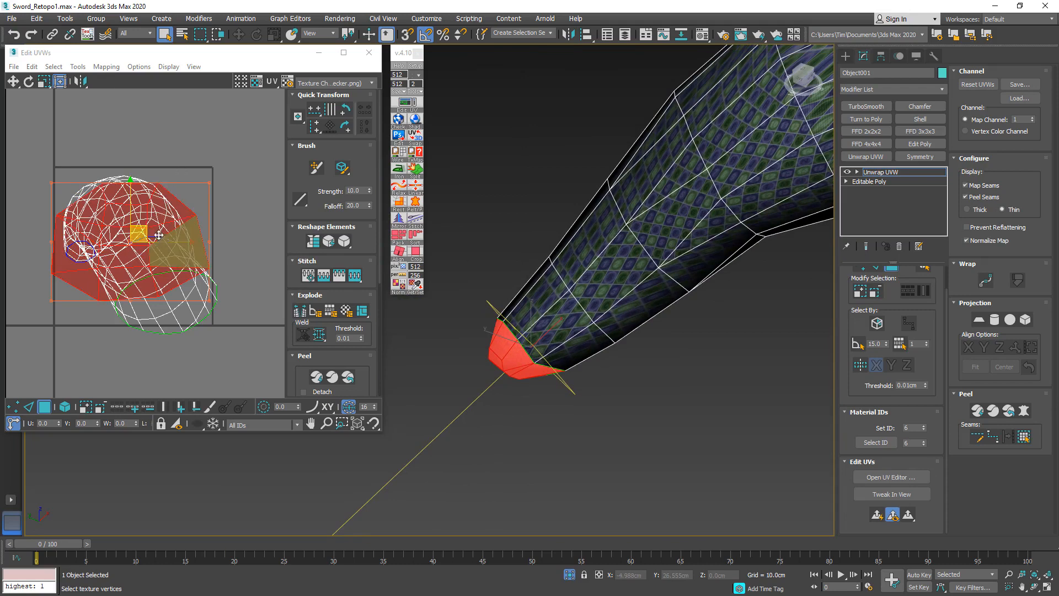
{"action": "left_click_drag", "start_coordinate": [159, 235], "coordinate": [211, 80]}
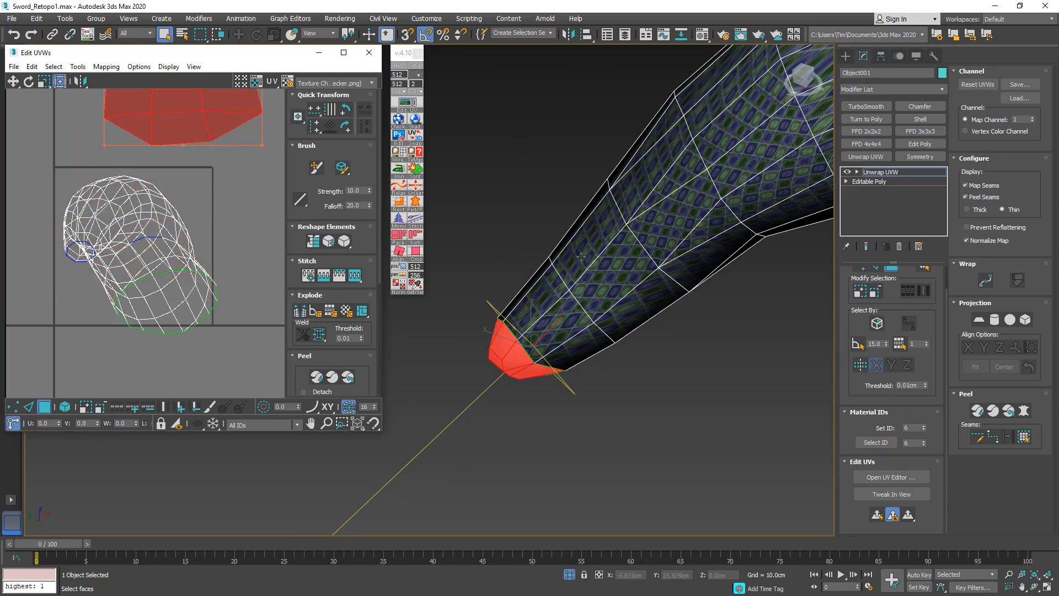
Leave isolation and examine how the horn sits against the dragon body to find its least visible side.
{"action": "middle_click_drag", "start_coordinate": [580, 256], "coordinate": [735, 332]}
{"action": "scroll", "coordinate": [533, 334], "scroll_direction": "down", "scroll_amount": 5}
{"action": "middle_click_drag", "start_coordinate": [710, 377], "coordinate": [762, 385], "text": "alt"}
{"action": "key", "text": "alt+q"}
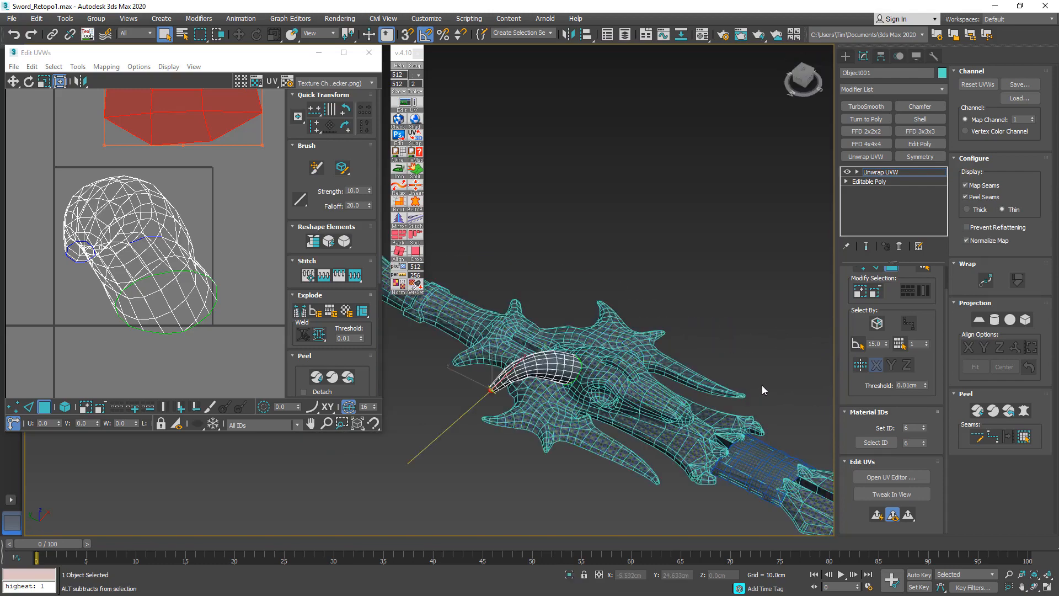
{"action": "middle_click_drag", "start_coordinate": [631, 326], "coordinate": [610, 351], "text": "alt"}
{"action": "middle_click_drag", "start_coordinate": [465, 386], "coordinate": [508, 316]}
{"action": "scroll", "coordinate": [624, 313], "scroll_direction": "up", "scroll_amount": 5}
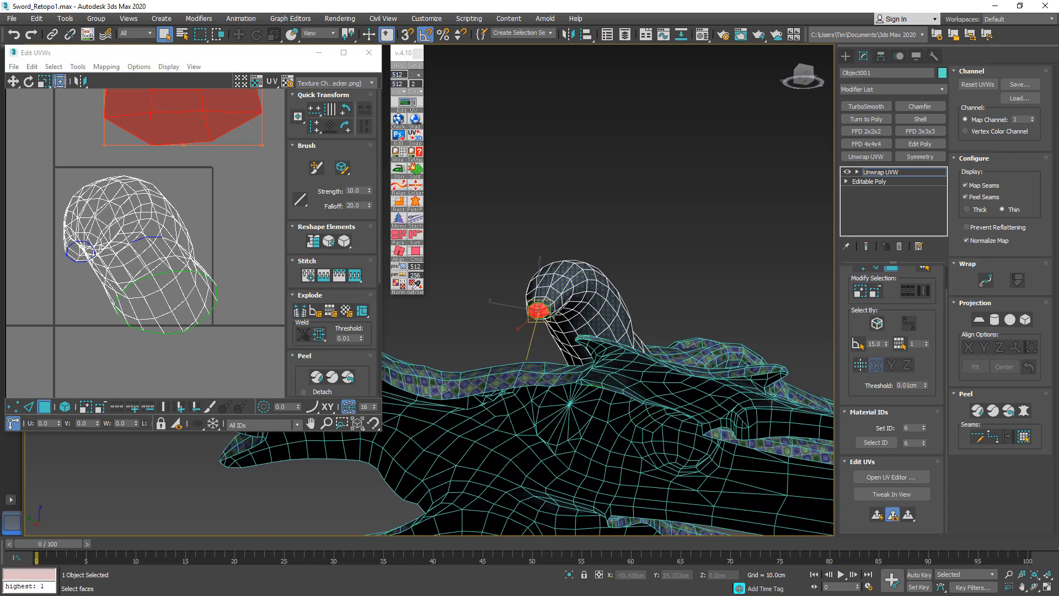
{"action": "middle_click_drag", "start_coordinate": [579, 329], "coordinate": [584, 324], "text": "alt"}
{"action": "scroll", "coordinate": [585, 322], "scroll_direction": "up", "scroll_amount": 3}
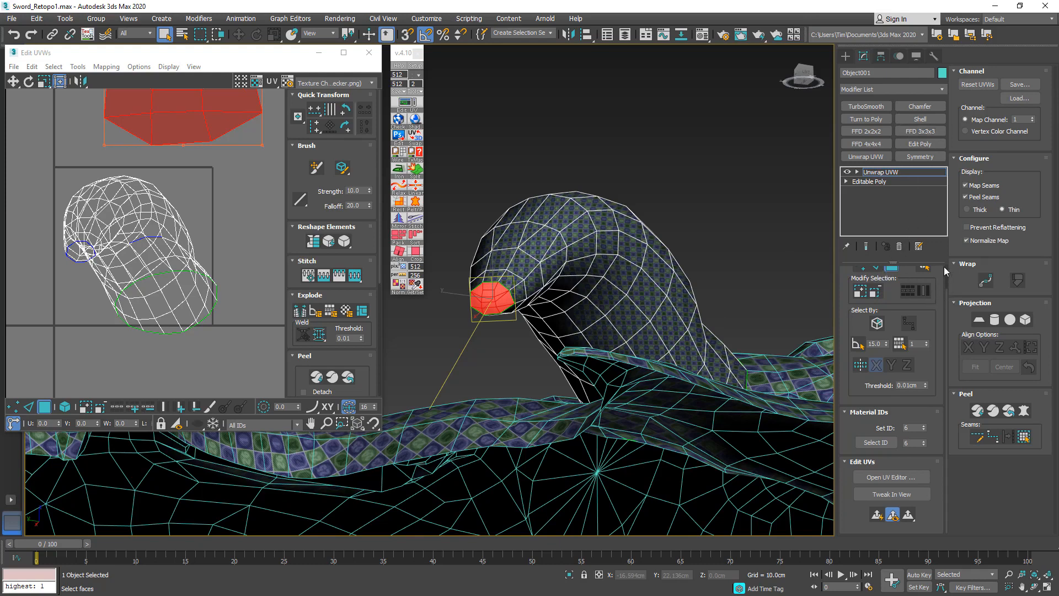
{"action": "scroll", "coordinate": [946, 293], "scroll_direction": "up", "scroll_amount": 2}
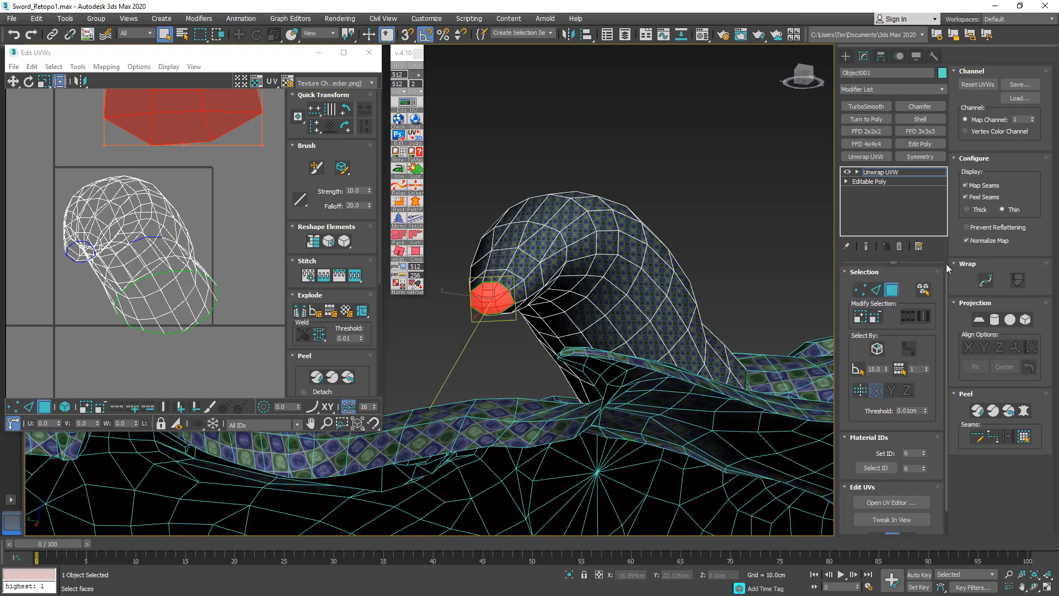
Switch to edge selection and select a lengthwise line of edges on the horn's inner curve, starting at the tip.
{"action": "left_click", "coordinate": [878, 292]}
{"action": "left_click", "coordinate": [559, 307]}
{"action": "middle_click_drag", "start_coordinate": [558, 307], "coordinate": [548, 287], "text": "alt"}
{"action": "left_click", "coordinate": [546, 263]}
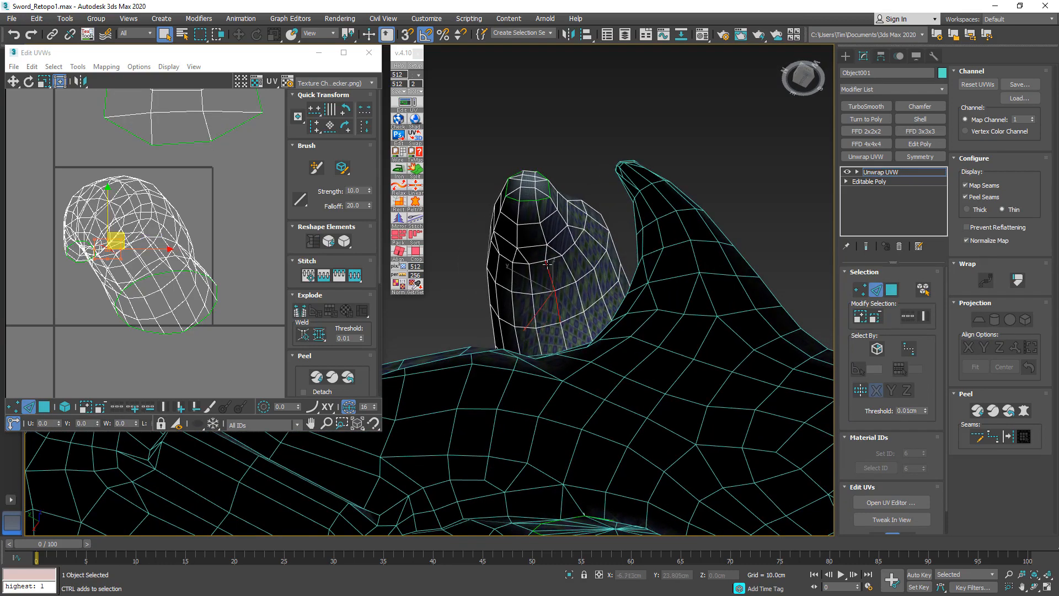
{"action": "left_click", "coordinate": [541, 240]}
{"action": "left_click", "coordinate": [540, 229]}
{"action": "left_click", "coordinate": [535, 210]}
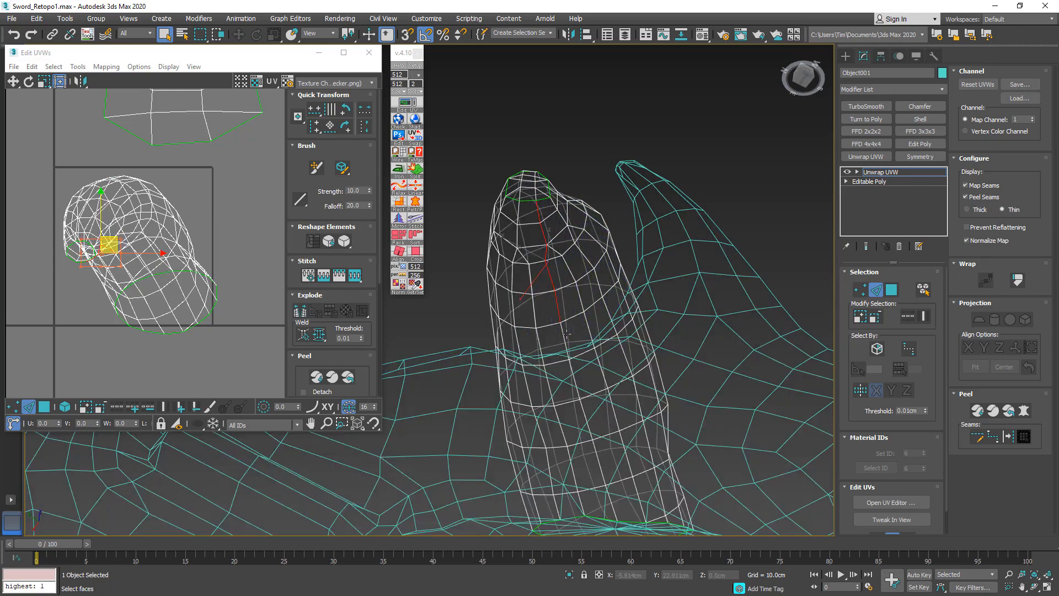
Extend the lengthwise edge selection along the horn's inner curve down to its base and break the UVs along it.
{"action": "scroll", "coordinate": [561, 331], "scroll_direction": "up", "scroll_amount": 8}
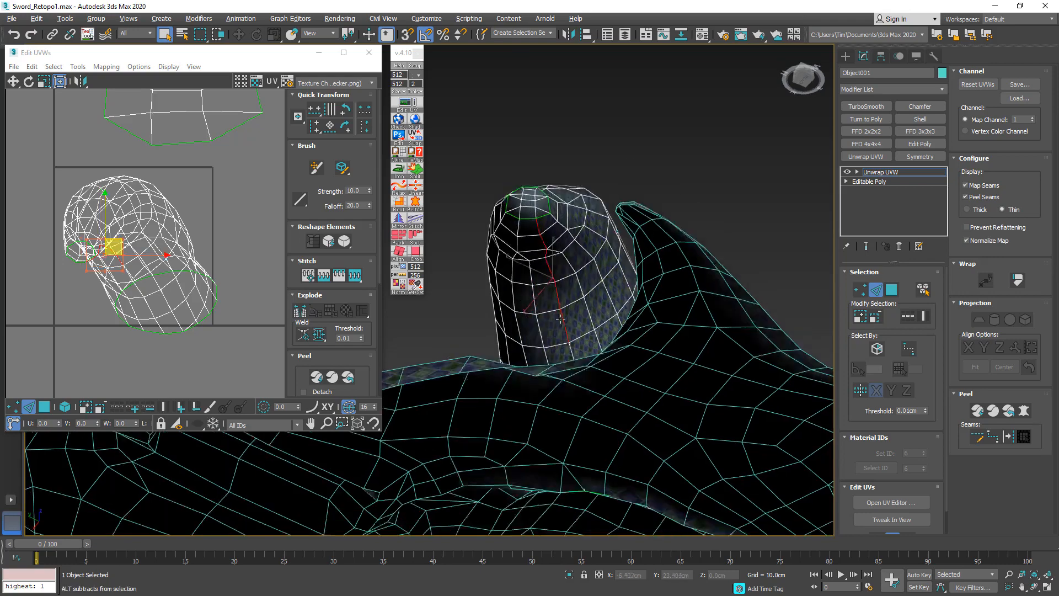
{"action": "left_click", "coordinate": [565, 341], "text": "ctrl"}
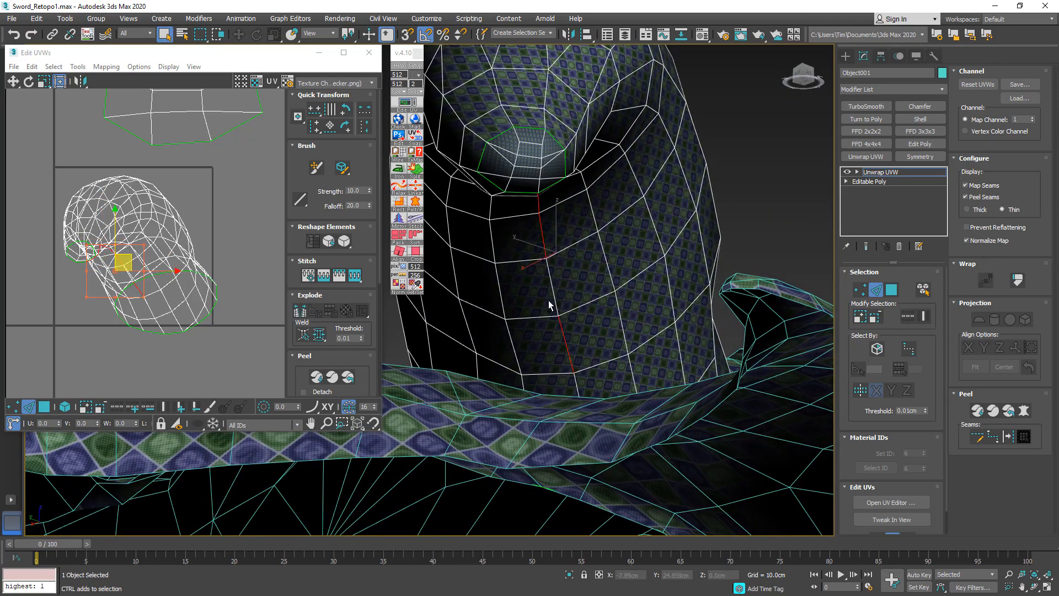
{"action": "left_click", "coordinate": [550, 294], "text": "ctrl"}
{"action": "middle_click_drag", "start_coordinate": [549, 300], "coordinate": [541, 311]}
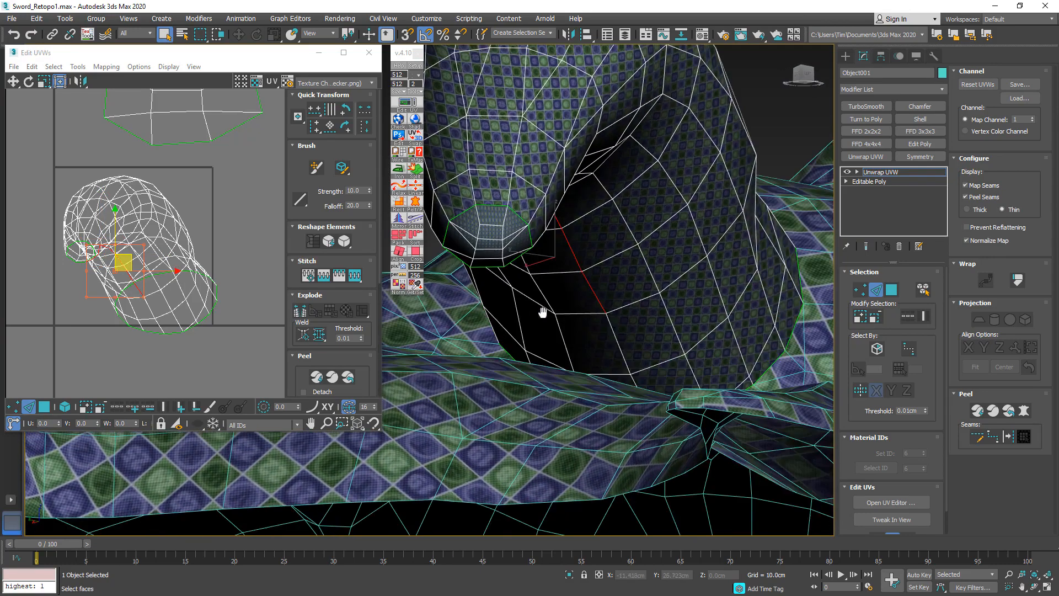
{"action": "left_click", "coordinate": [619, 331], "text": "ctrl"}
{"action": "middle_click_drag", "start_coordinate": [621, 332], "coordinate": [645, 330], "text": "alt"}
{"action": "scroll", "coordinate": [635, 343], "scroll_direction": "down", "scroll_amount": 2}
{"action": "left_click", "coordinate": [664, 304], "text": "ctrl"}
{"action": "scroll", "coordinate": [645, 328], "scroll_direction": "down", "scroll_amount": 4}
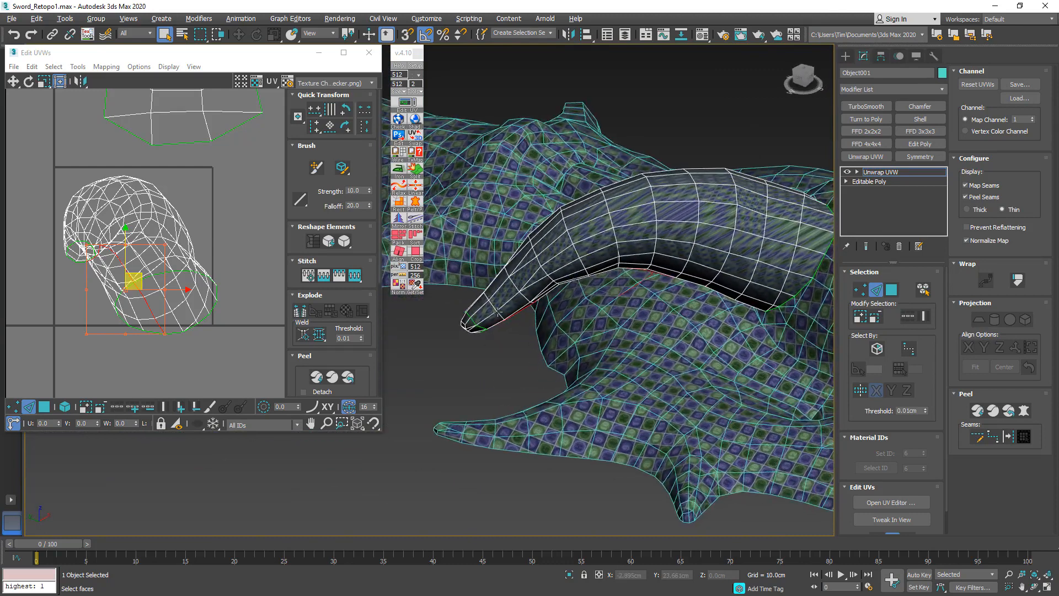
{"action": "right_click", "coordinate": [136, 281]}
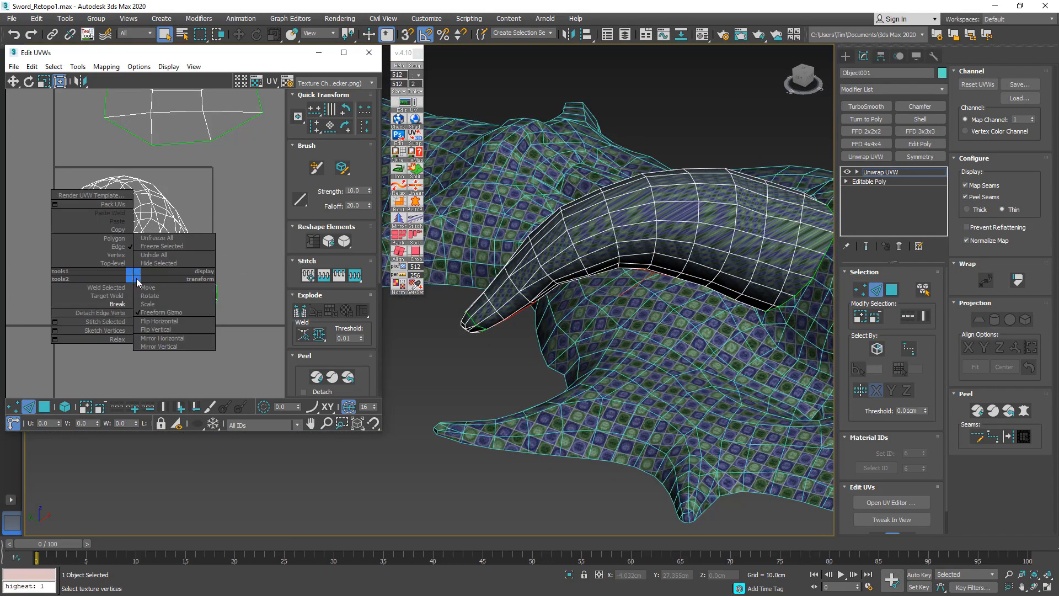
{"action": "left_click", "coordinate": [116, 304]}
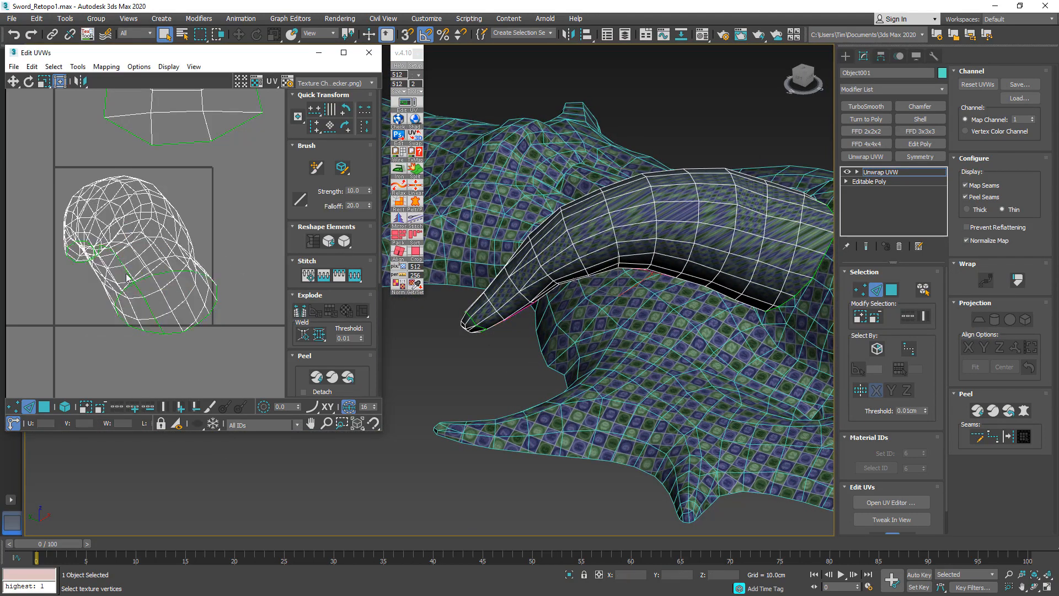
Quick-peel all of the horn's UV polygons and rescale the tip and body shells to an even scale.
{"action": "scroll", "coordinate": [157, 273], "scroll_direction": "down", "scroll_amount": 2}
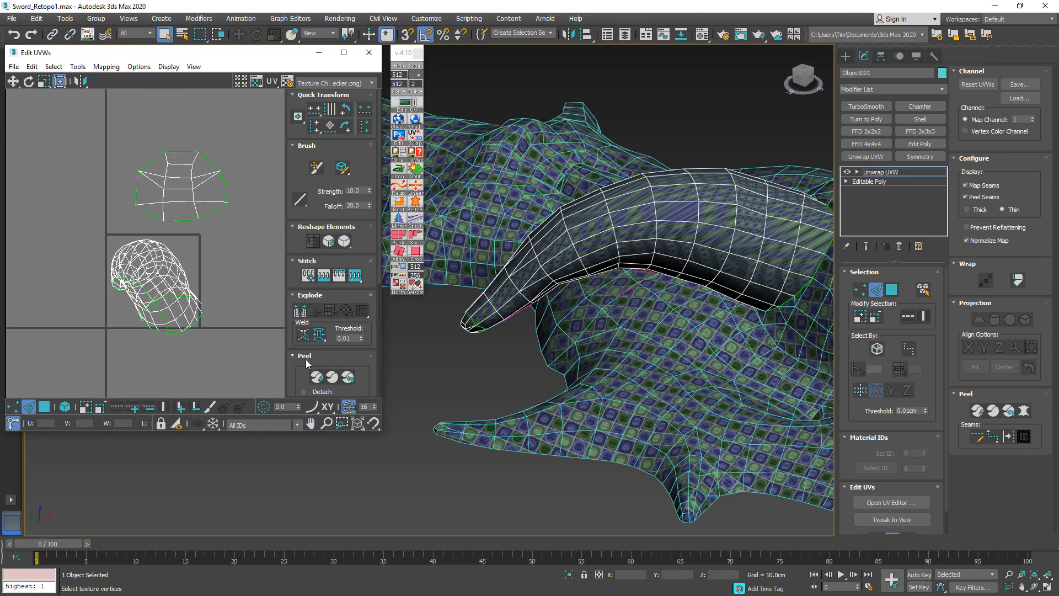
{"action": "left_click", "coordinate": [44, 406]}
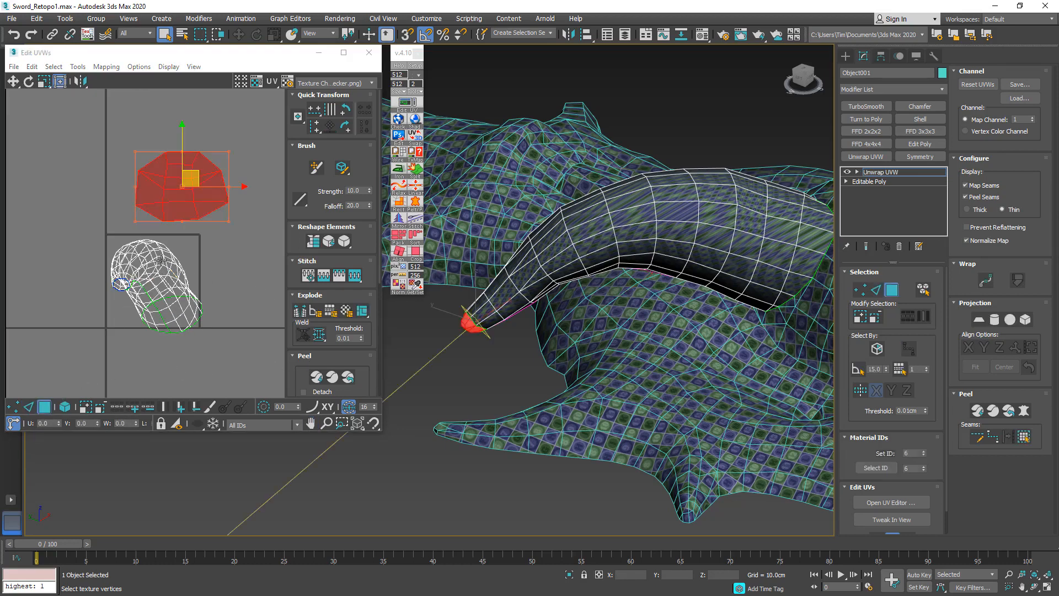
{"action": "left_click_drag", "start_coordinate": [244, 132], "coordinate": [75, 368]}
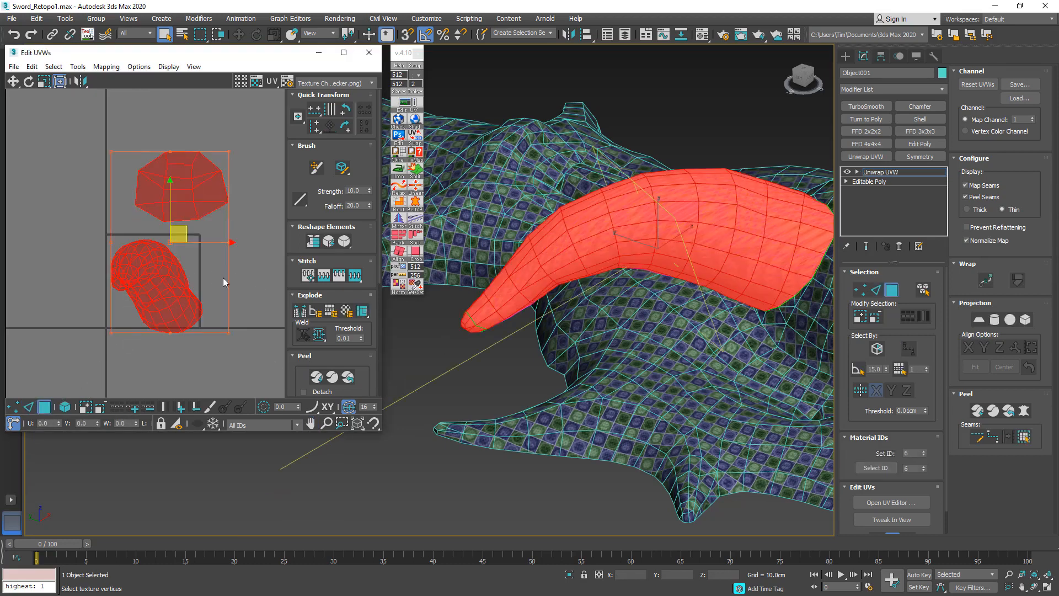
{"action": "left_click", "coordinate": [317, 376]}
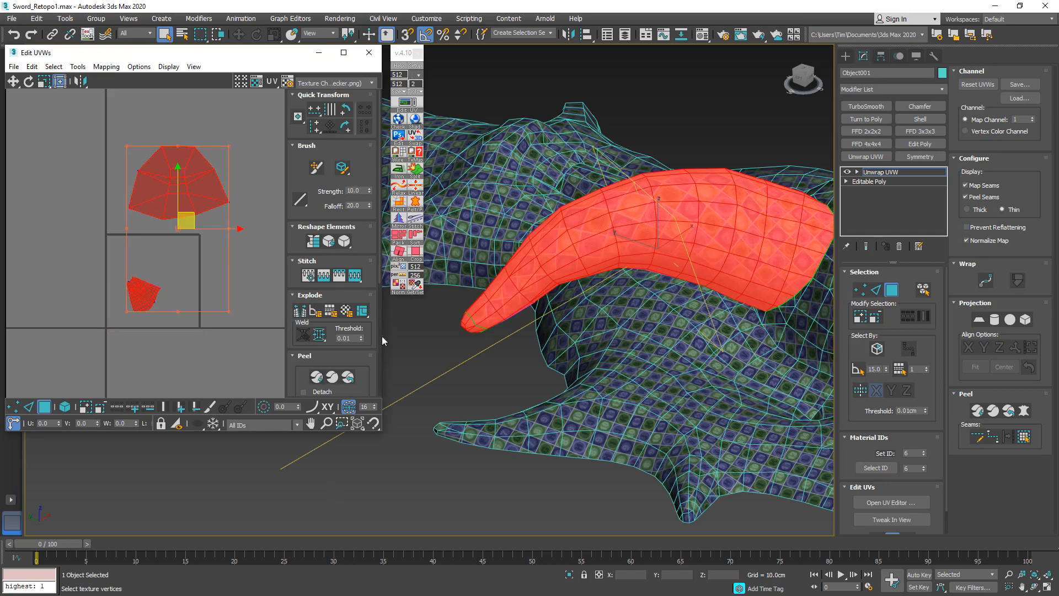
{"action": "left_click_drag", "start_coordinate": [378, 271], "coordinate": [373, 379]}
{"action": "left_click", "coordinate": [320, 319]}
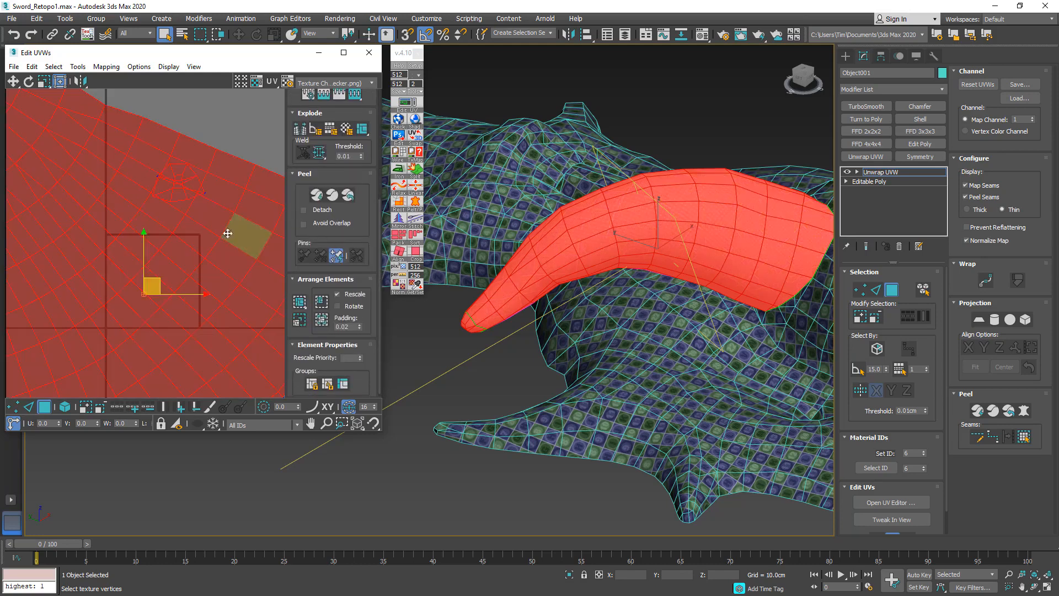
Move the oversized horn shells outside the UV tile and scale them down together until their checker size matches the dragon body.
{"action": "left_click_drag", "start_coordinate": [191, 238], "coordinate": [215, 93]}
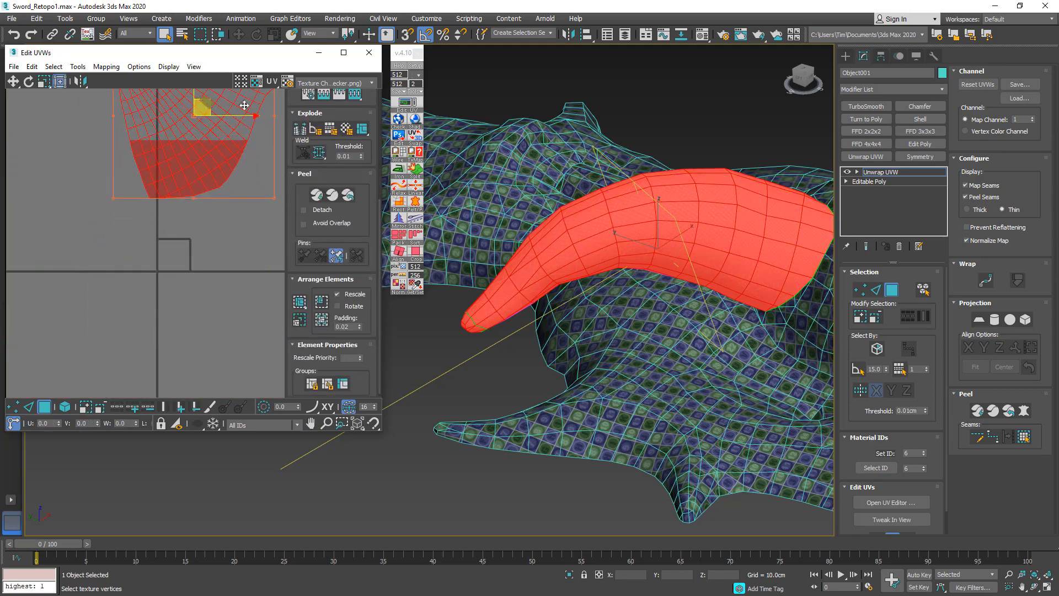
{"action": "middle_click_drag", "start_coordinate": [660, 296], "coordinate": [590, 290], "text": "alt"}
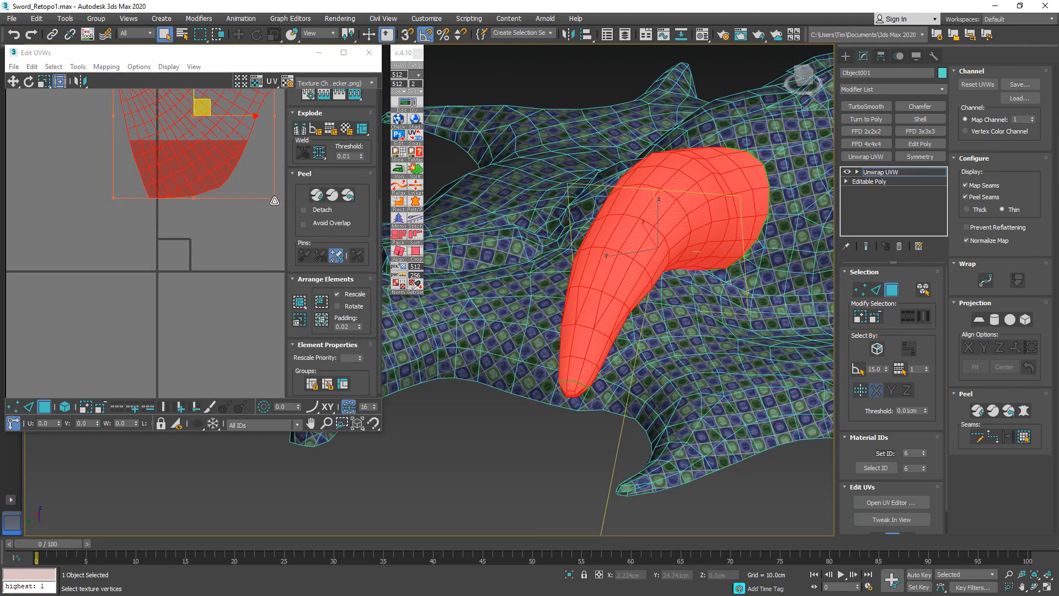
{"action": "middle_click_drag", "start_coordinate": [194, 250], "coordinate": [170, 393]}
{"action": "scroll", "coordinate": [96, 334], "scroll_direction": "down", "scroll_amount": 12}
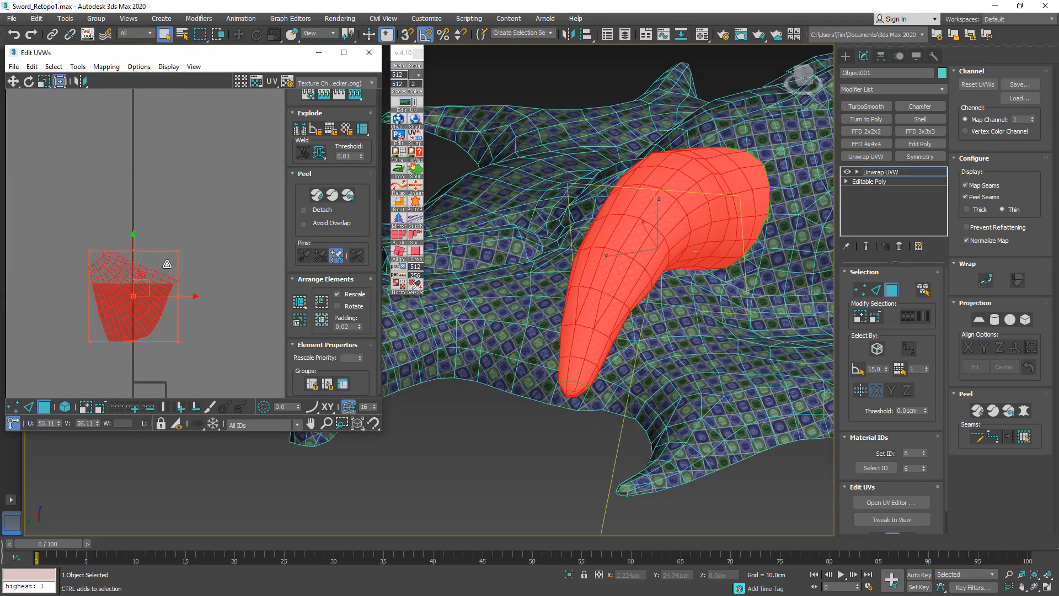
{"action": "middle_click_drag", "start_coordinate": [517, 309], "coordinate": [507, 279], "text": "alt"}
{"action": "middle_click_drag", "start_coordinate": [118, 300], "coordinate": [158, 272]}
{"action": "scroll", "coordinate": [148, 280], "scroll_direction": "up", "scroll_amount": 5}
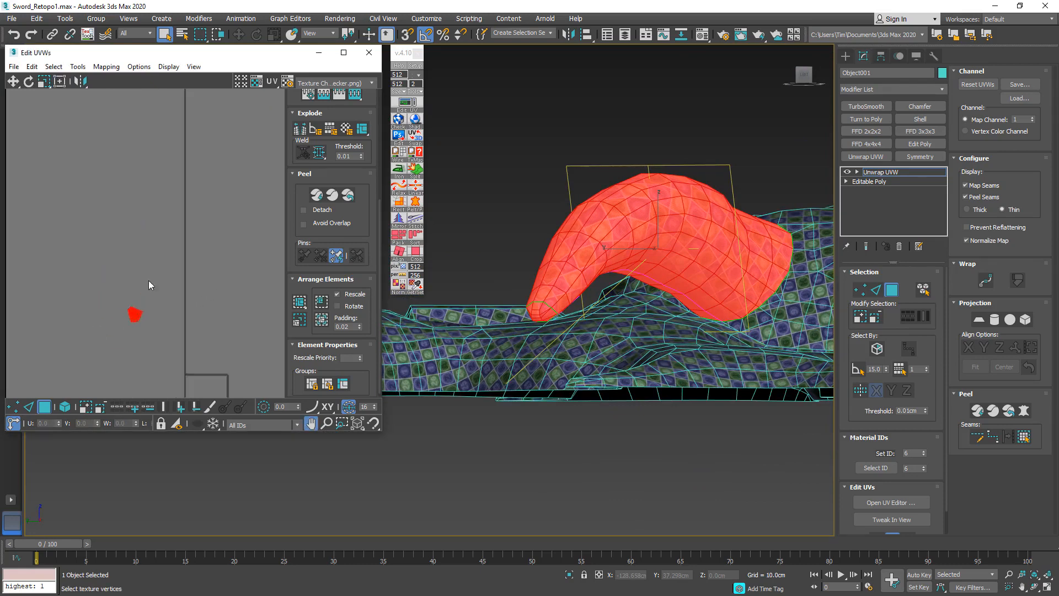
{"action": "left_click_drag", "start_coordinate": [130, 350], "coordinate": [182, 298]}
{"action": "scroll", "coordinate": [554, 288], "scroll_direction": "up", "scroll_amount": 4}
{"action": "scroll", "coordinate": [553, 288], "scroll_direction": "up", "scroll_amount": 3}
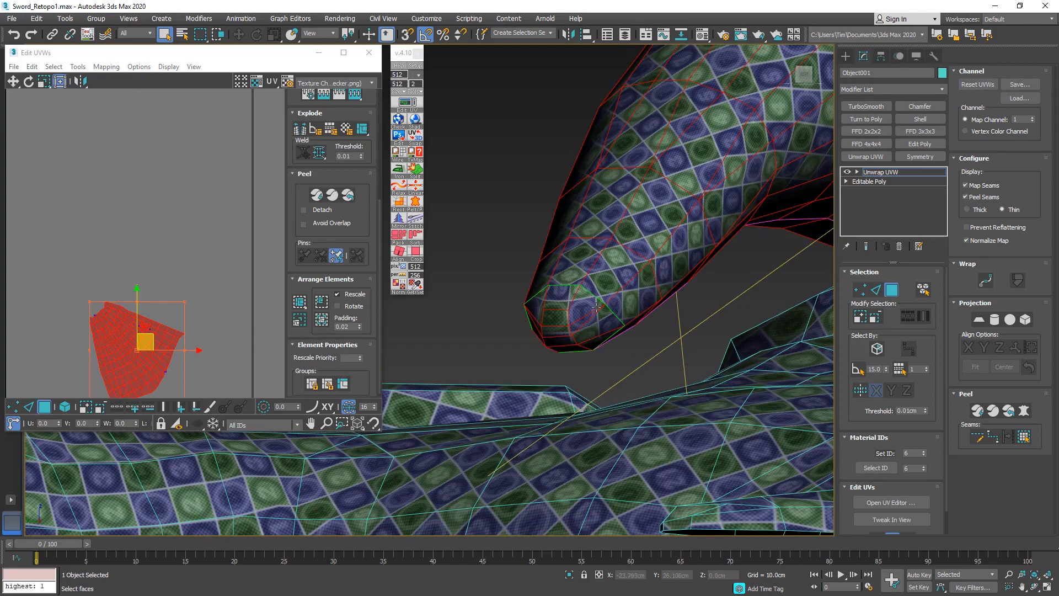
{"action": "scroll", "coordinate": [661, 300], "scroll_direction": "down", "scroll_amount": 5}
{"action": "middle_click_drag", "start_coordinate": [661, 301], "coordinate": [763, 302], "text": "alt"}
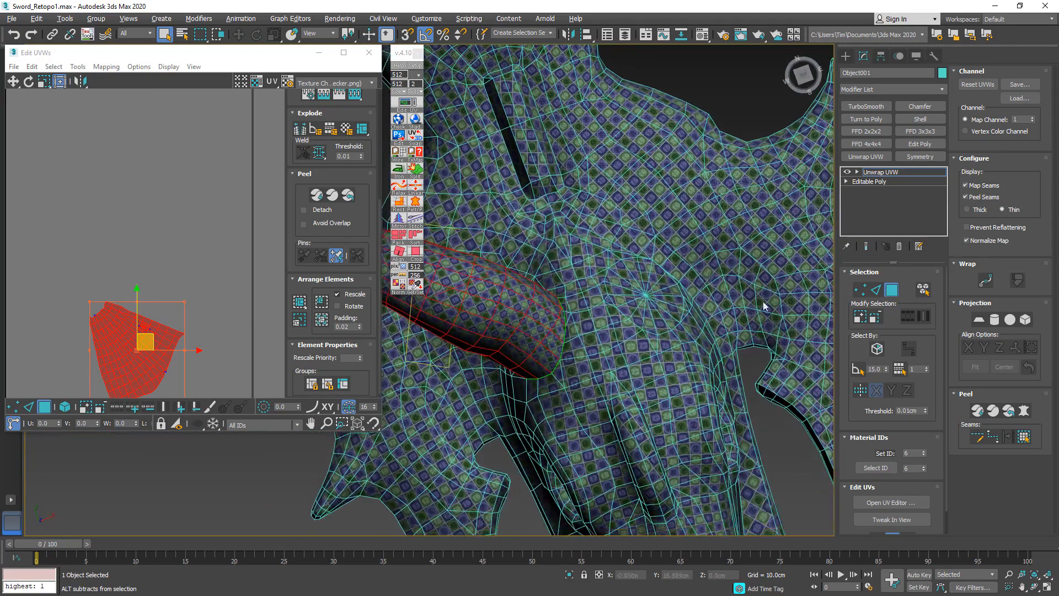
Collapse the horn's Unwrap UVW modifier into the editable poly and save the scene incrementally as Sword_Retopo2.max.
{"action": "right_click", "coordinate": [888, 178]}
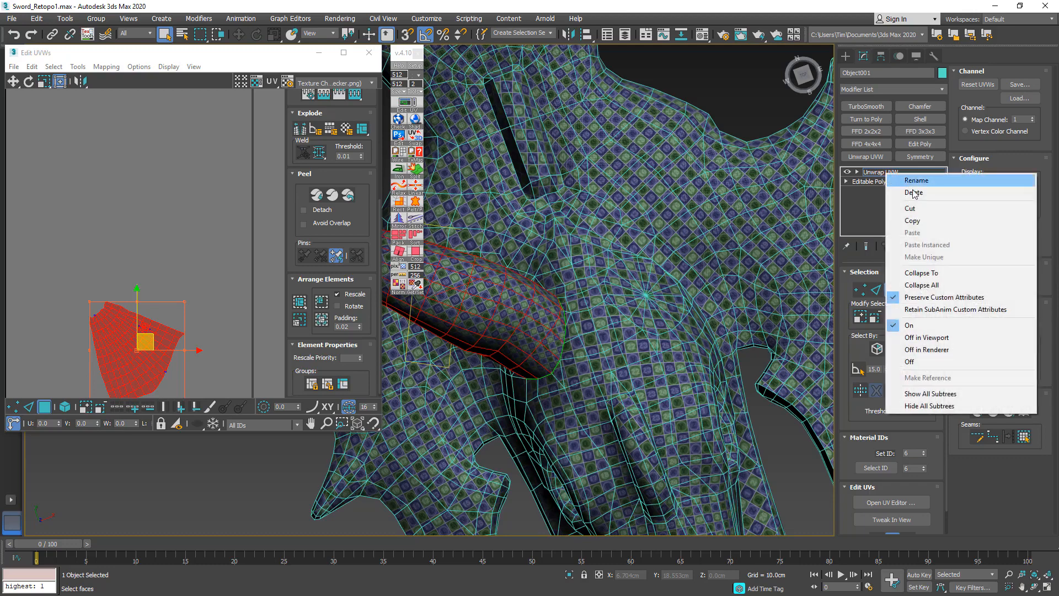
{"action": "left_click", "coordinate": [926, 272]}
{"action": "key", "text": "ctrl+s"}
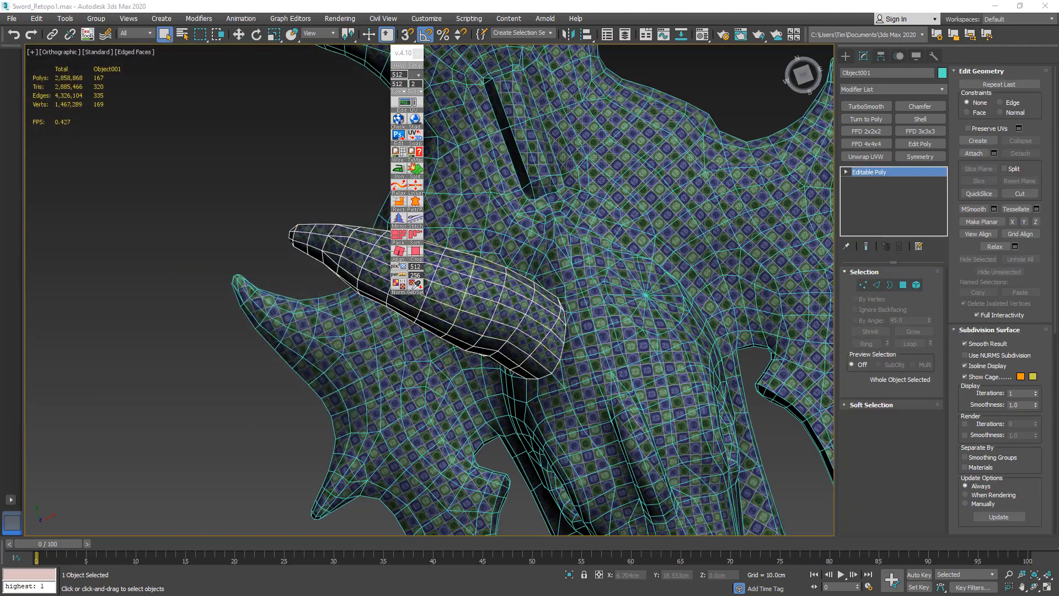
Select the rounded two-pointed piece and the small spike beneath the dragon-head pommel and isolate them.
{"action": "middle_click_drag", "start_coordinate": [601, 256], "coordinate": [579, 335]}
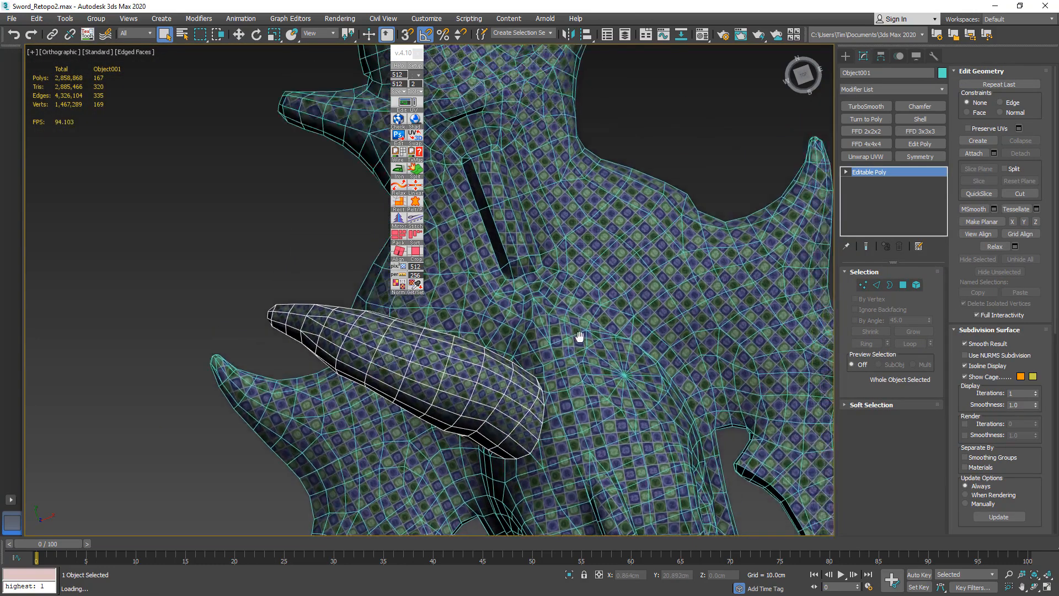
{"action": "scroll", "coordinate": [578, 337], "scroll_direction": "down", "scroll_amount": 7}
{"action": "middle_click_drag", "start_coordinate": [485, 422], "coordinate": [542, 401], "text": "alt"}
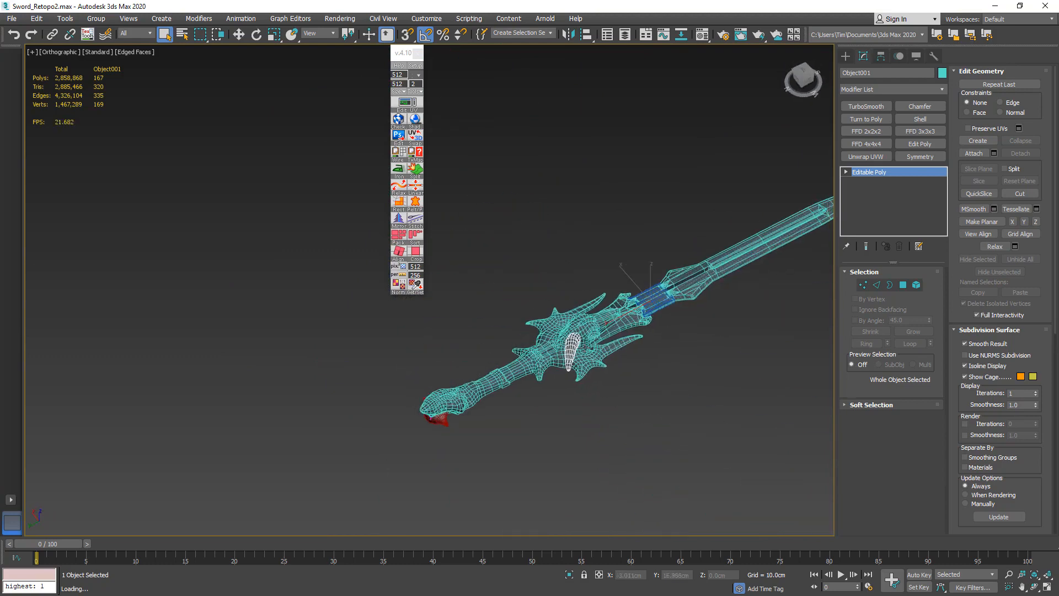
{"action": "scroll", "coordinate": [436, 402], "scroll_direction": "up", "scroll_amount": 6}
{"action": "left_click", "coordinate": [444, 400]}
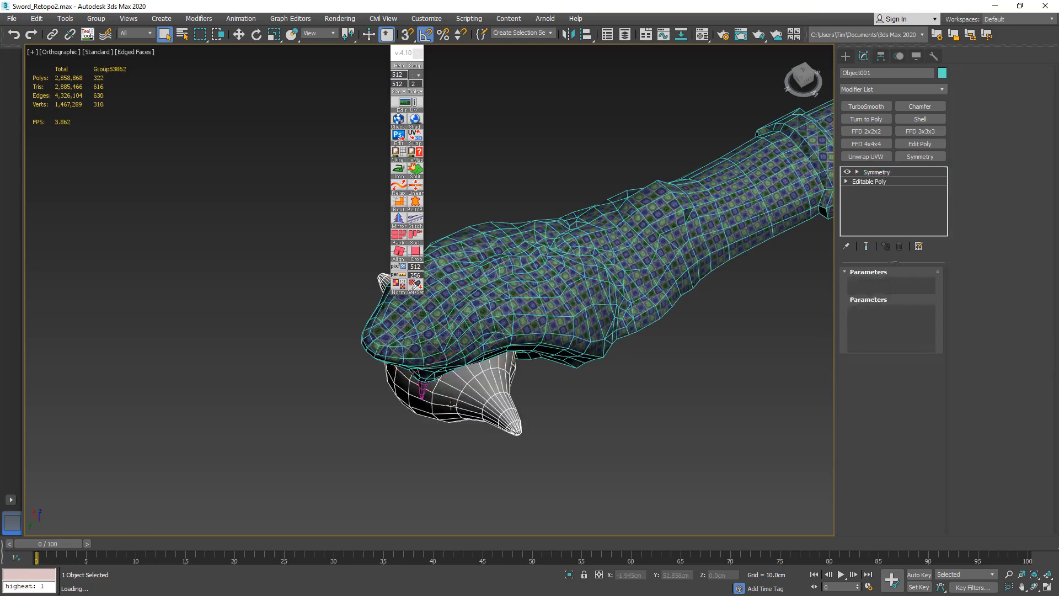
{"action": "left_click", "coordinate": [424, 392], "text": "ctrl"}
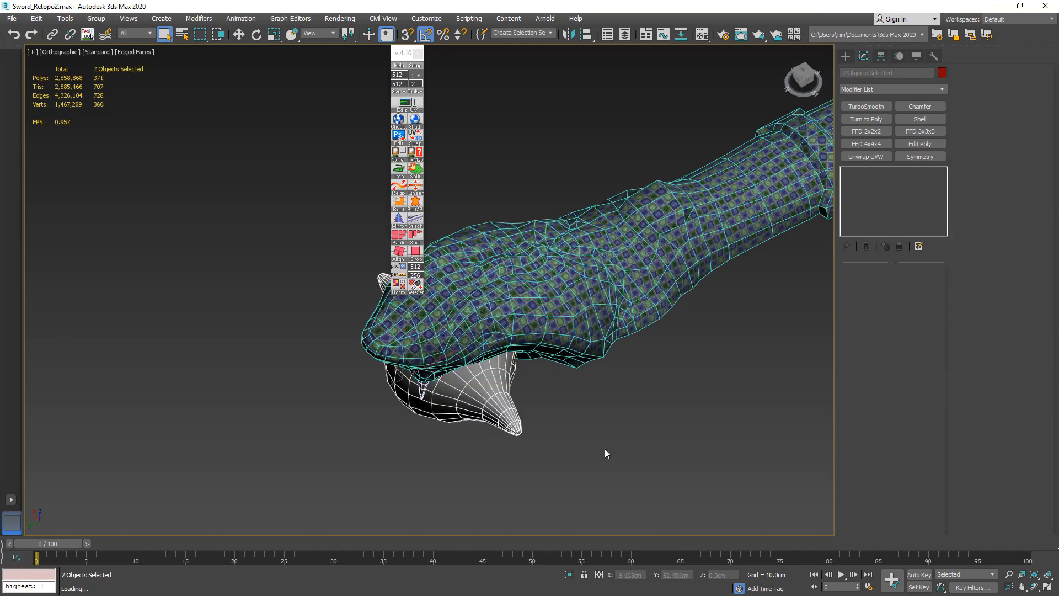
{"action": "key", "text": "alt+q"}
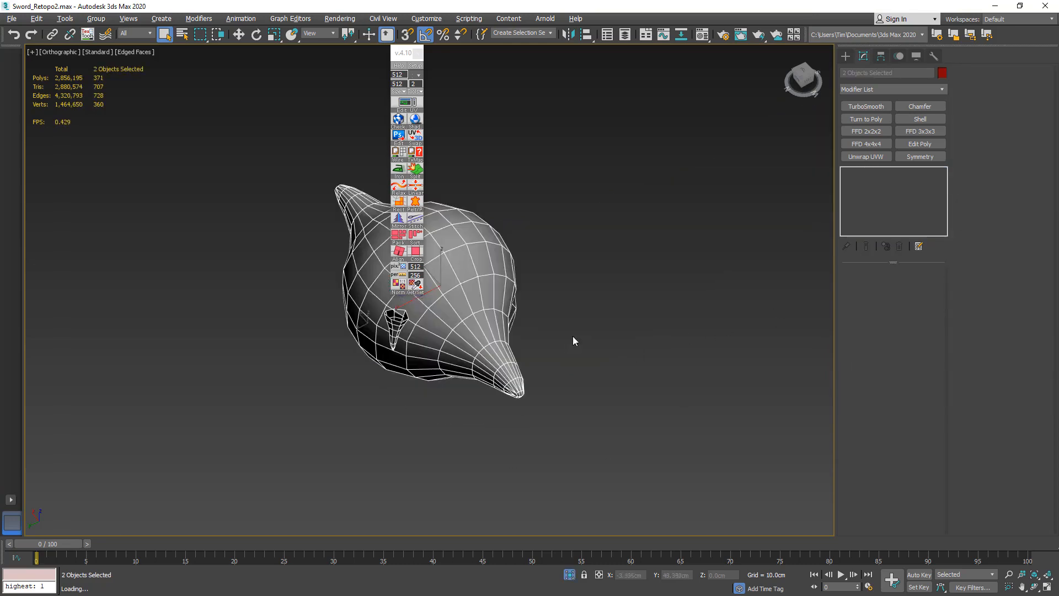
Collapse the Symmetry modifier on the two-pointed piece and apply one Unwrap UVW to it and the small spike together.
{"action": "middle_click_drag", "start_coordinate": [572, 336], "coordinate": [706, 355]}
{"action": "left_click", "coordinate": [633, 327]}
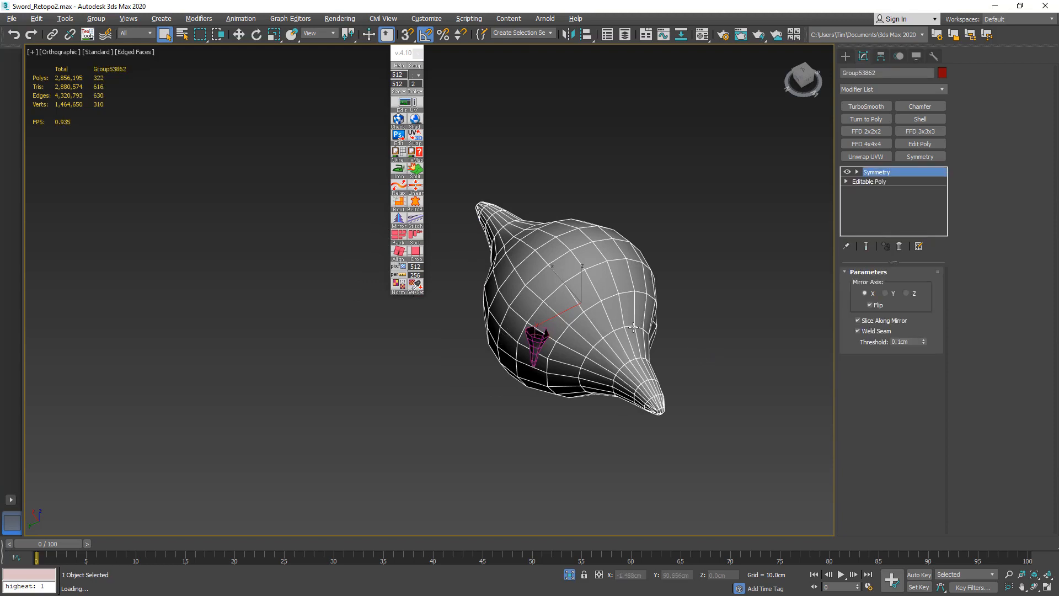
{"action": "right_click", "coordinate": [884, 178]}
{"action": "left_click", "coordinate": [924, 274]}
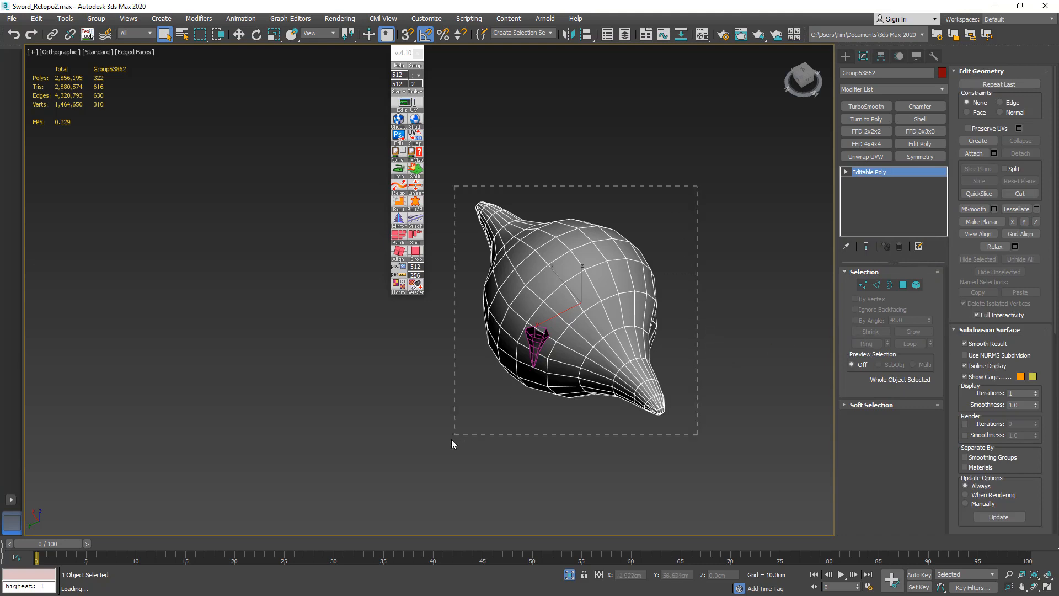
{"action": "left_click_drag", "start_coordinate": [451, 440], "coordinate": [499, 434]}
{"action": "left_click", "coordinate": [885, 158]}
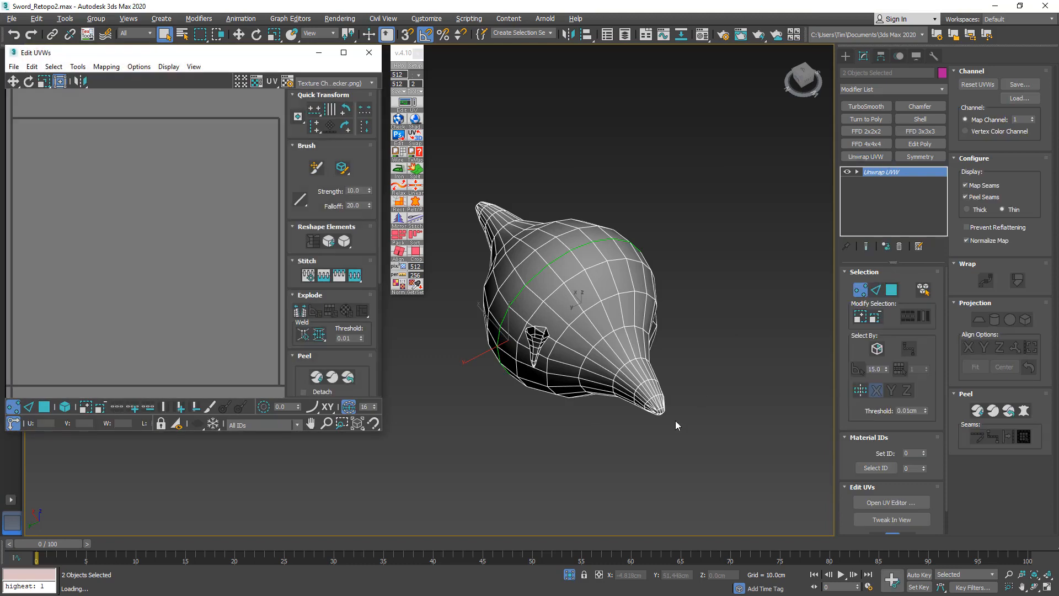
Select all polygons of both isolated pieces and apply a quick planar map to them.
{"action": "middle_click_drag", "start_coordinate": [675, 420], "coordinate": [725, 375], "text": "alt"}
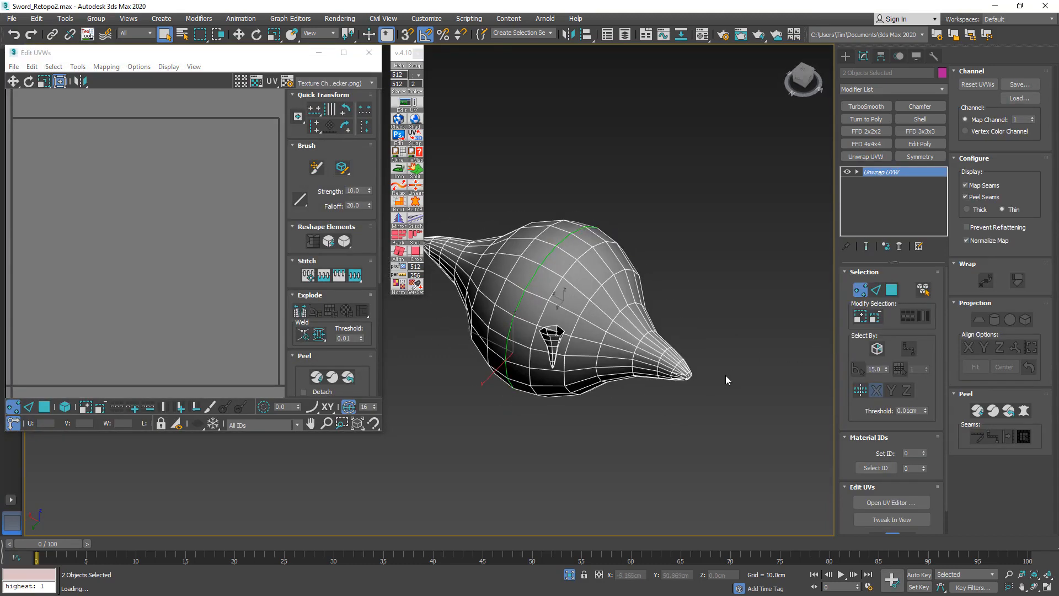
{"action": "left_click", "coordinate": [891, 290]}
{"action": "middle_click_drag", "start_coordinate": [630, 327], "coordinate": [635, 335]}
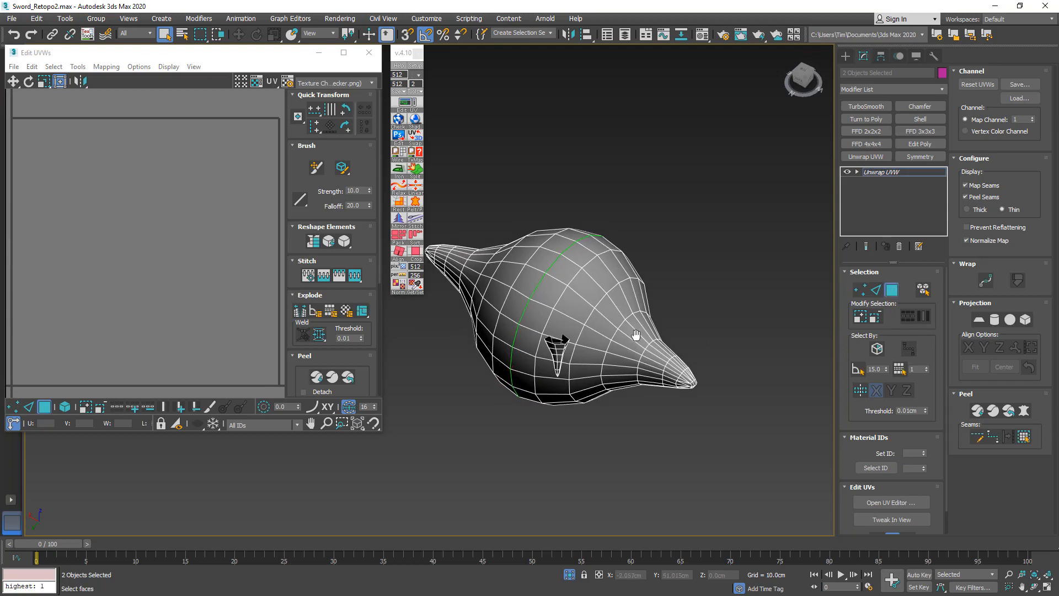
{"action": "left_click_drag", "start_coordinate": [514, 396], "coordinate": [474, 434]}
{"action": "middle_click_drag", "start_coordinate": [517, 409], "coordinate": [560, 413]}
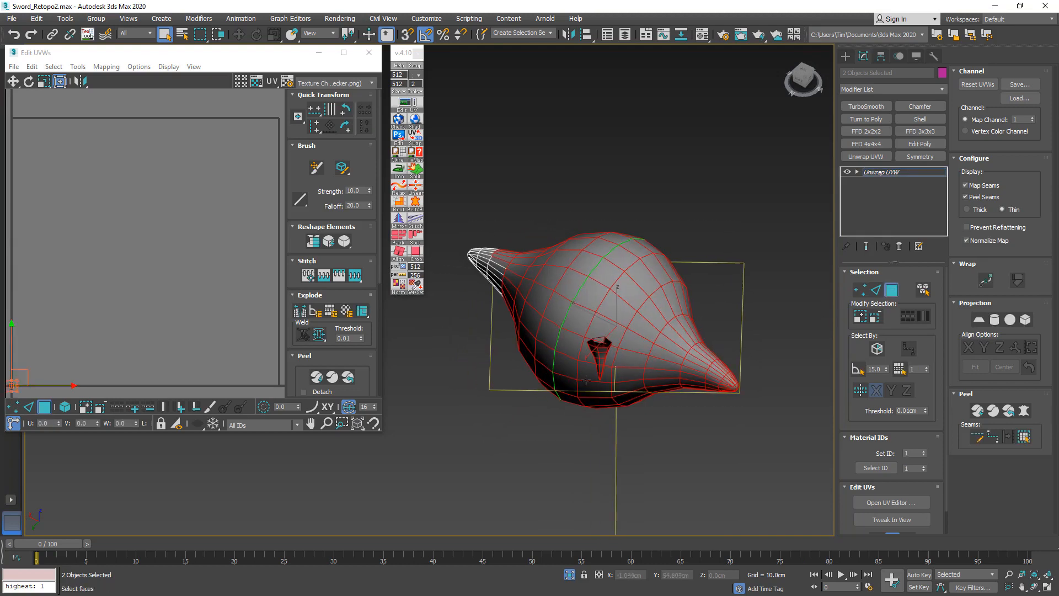
{"action": "left_click_drag", "start_coordinate": [463, 437], "coordinate": [455, 450]}
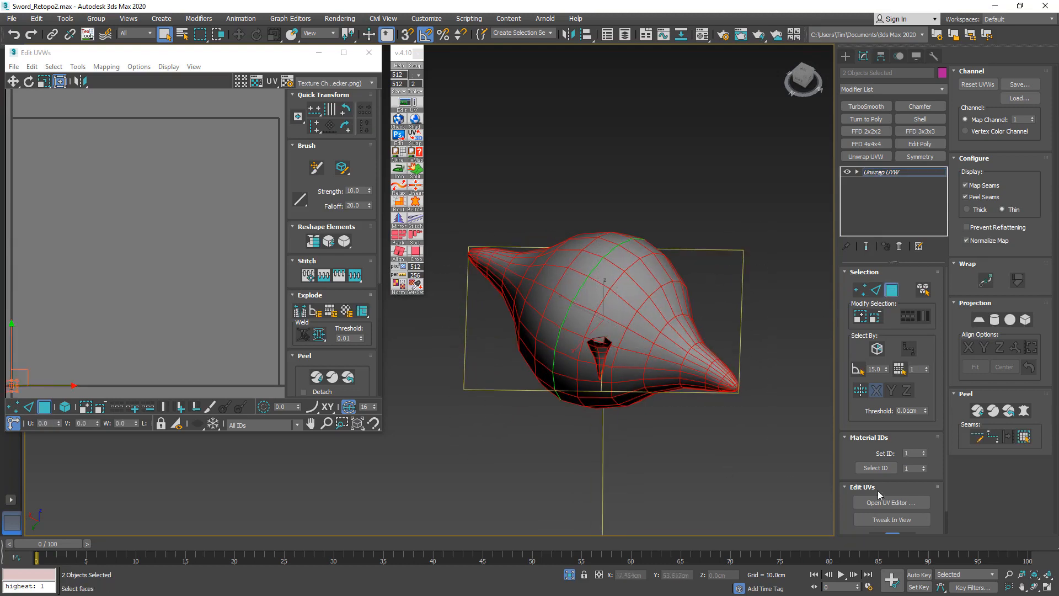
{"action": "scroll", "coordinate": [937, 504], "scroll_direction": "down", "scroll_amount": 1}
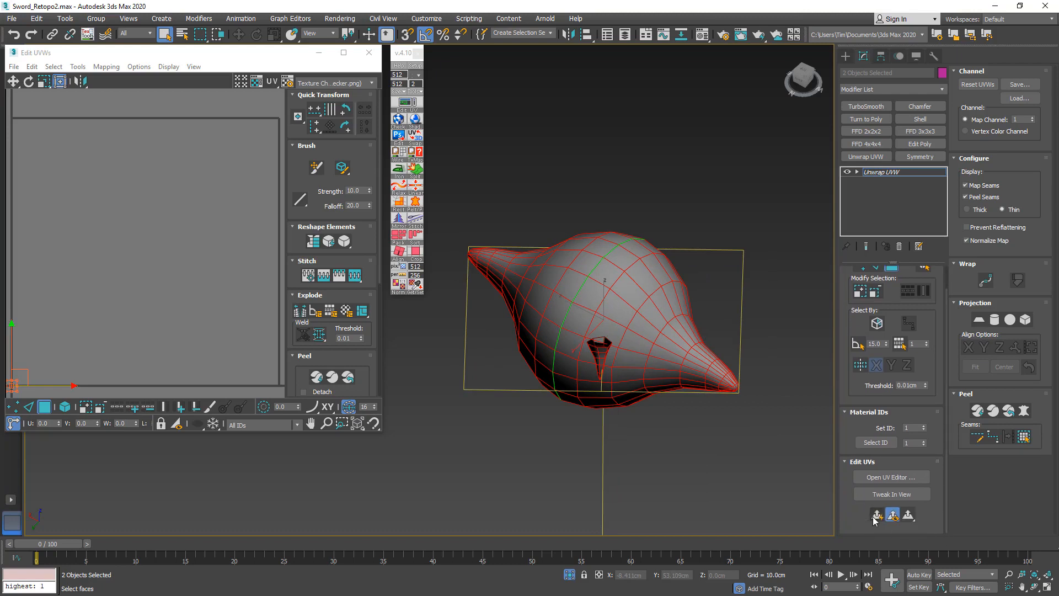
{"action": "left_click", "coordinate": [875, 515]}
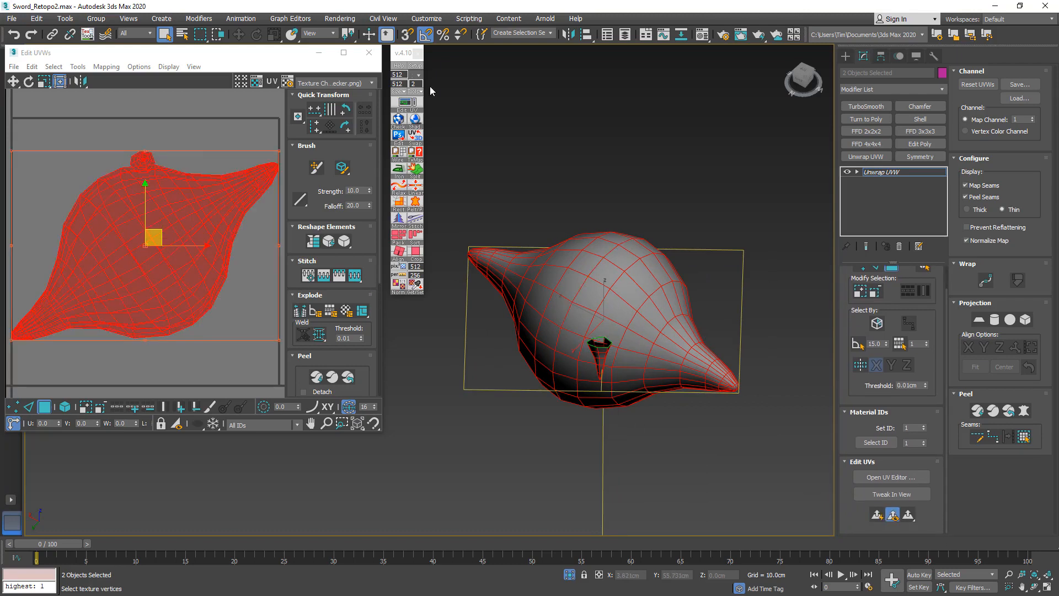
Apply the checker texture to both isolated pieces and view its distribution from the other side.
{"action": "left_click", "coordinate": [395, 128]}
{"action": "left_click", "coordinate": [395, 129]}
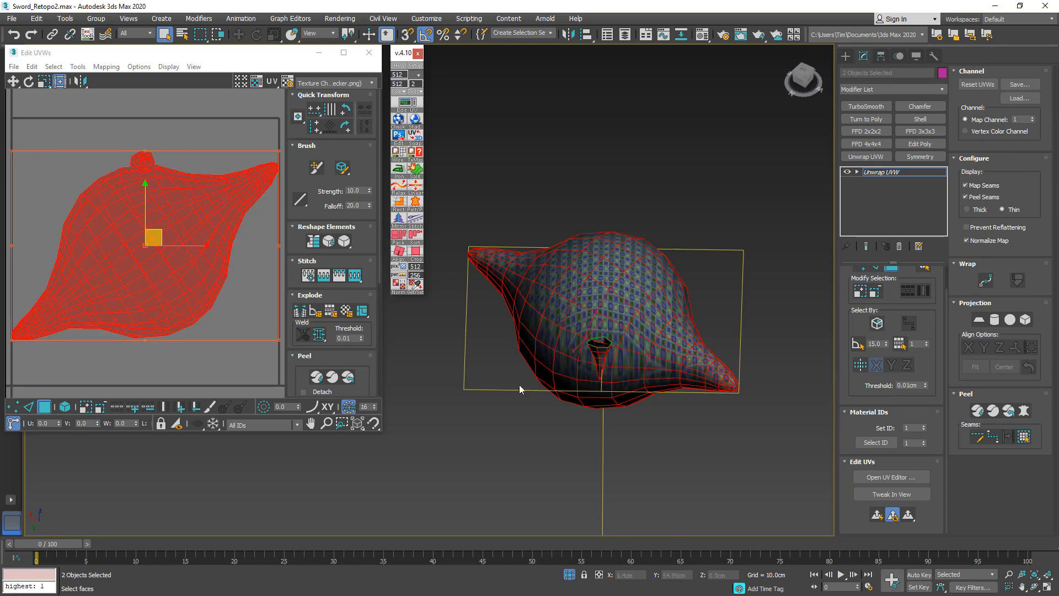
{"action": "middle_click_drag", "start_coordinate": [625, 329], "coordinate": [805, 149], "text": "alt"}
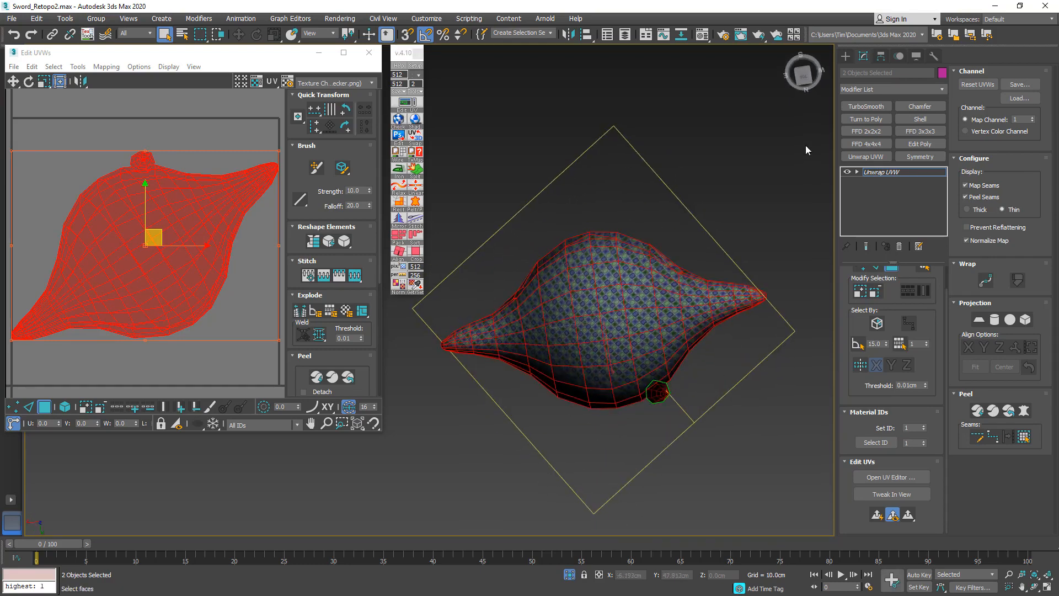
Separate the tapered bands at both ends of the two-pointed piece with a quick planar map and move their shells outside the UV tile.
{"action": "left_click", "coordinate": [804, 80]}
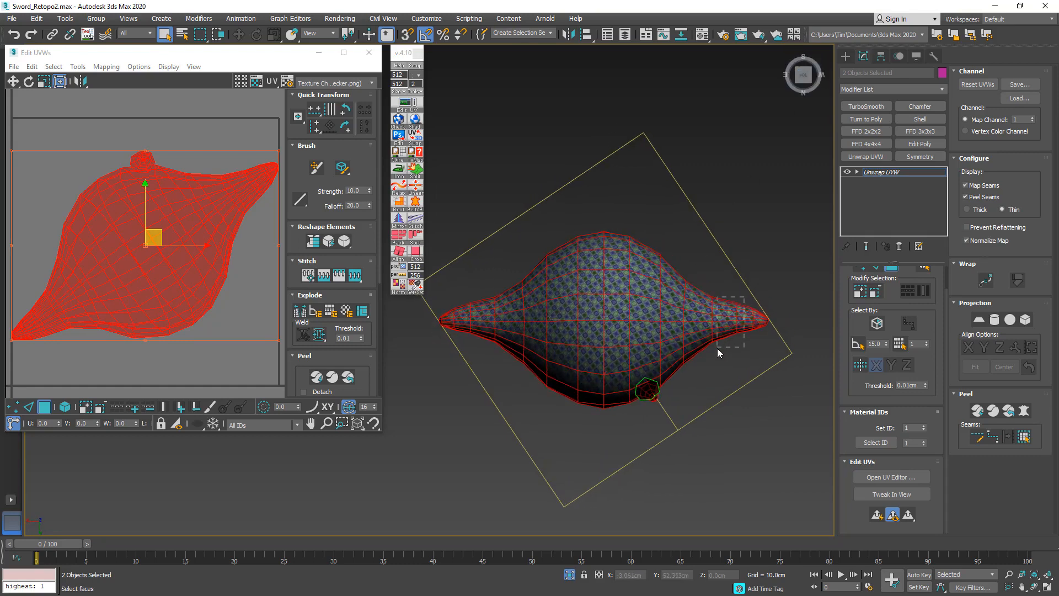
{"action": "left_click_drag", "start_coordinate": [700, 356], "coordinate": [697, 356]}
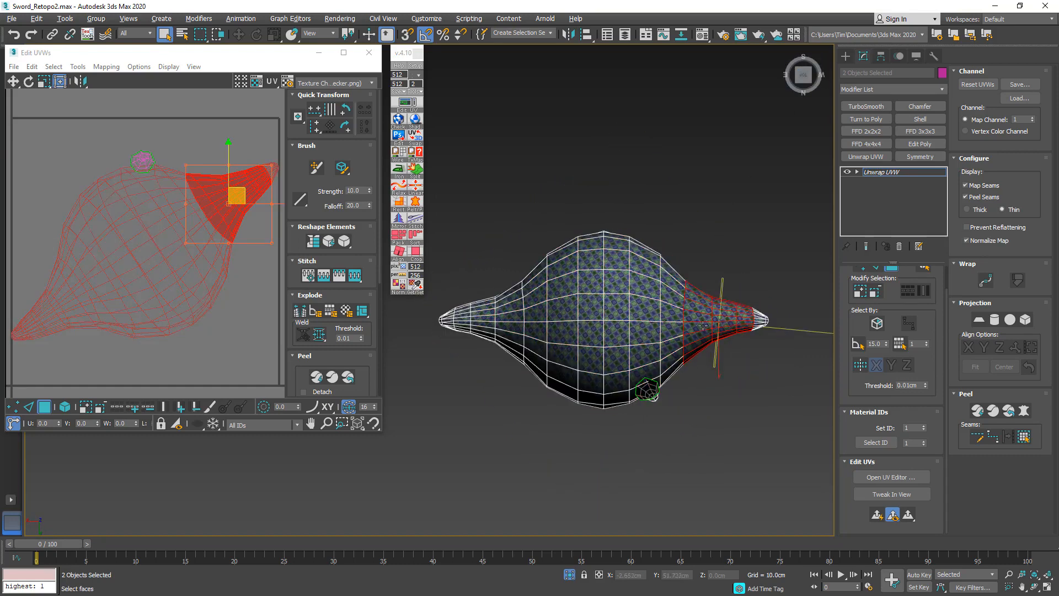
{"action": "middle_click_drag", "start_coordinate": [702, 326], "coordinate": [702, 300], "text": "alt"}
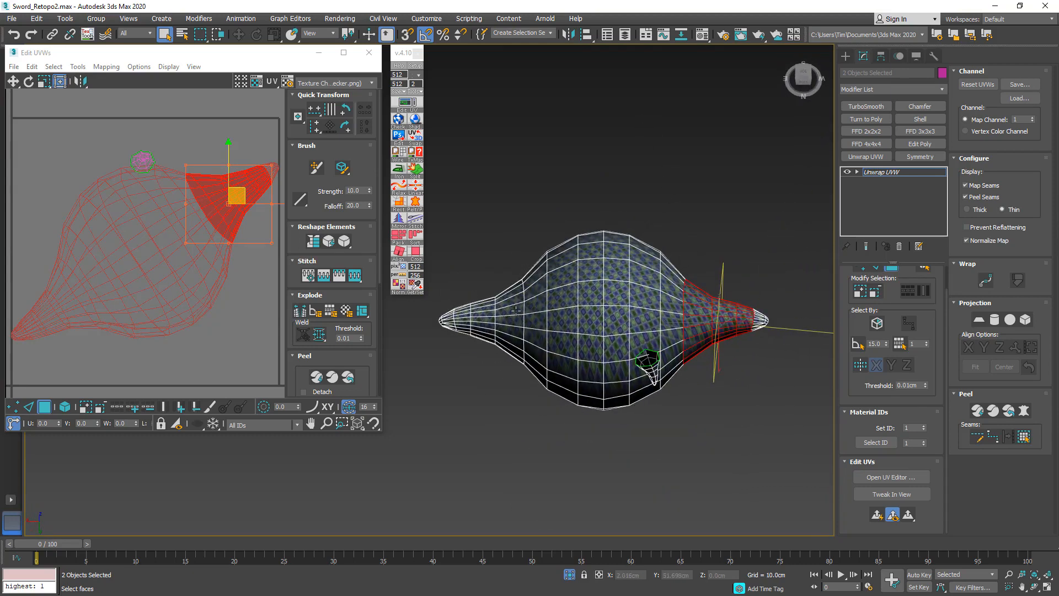
{"action": "left_click", "coordinate": [803, 73]}
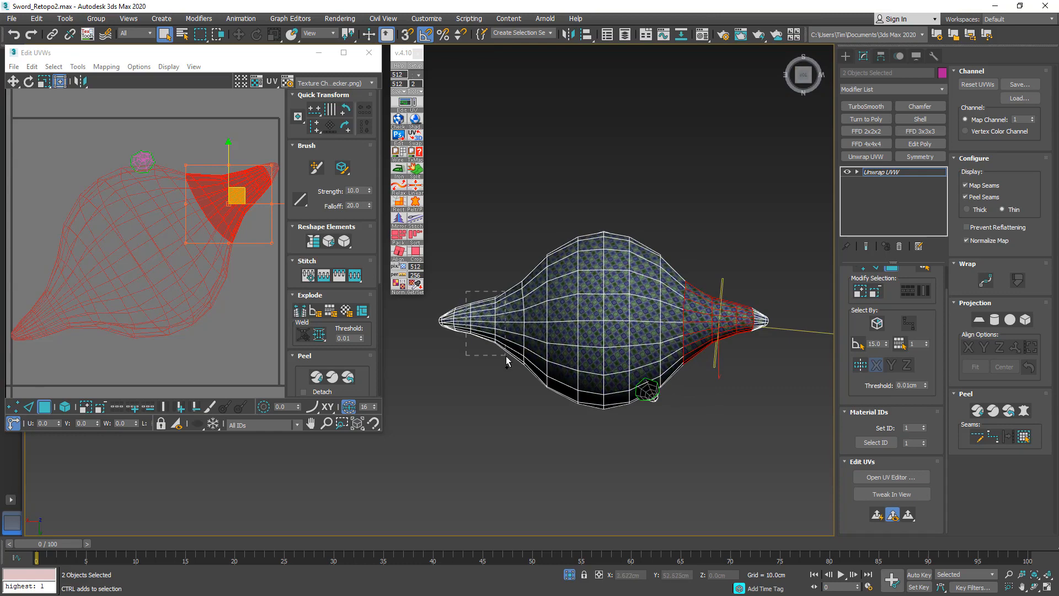
{"action": "left_click_drag", "start_coordinate": [505, 356], "coordinate": [512, 363], "text": "ctrl"}
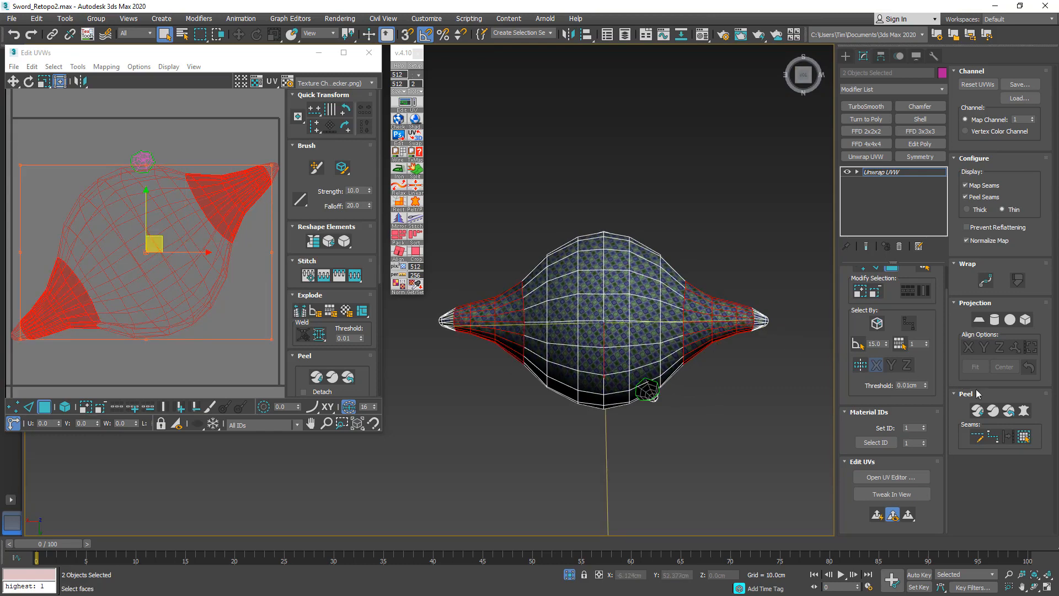
{"action": "left_click", "coordinate": [874, 515]}
{"action": "scroll", "coordinate": [193, 271], "scroll_direction": "down", "scroll_amount": 3}
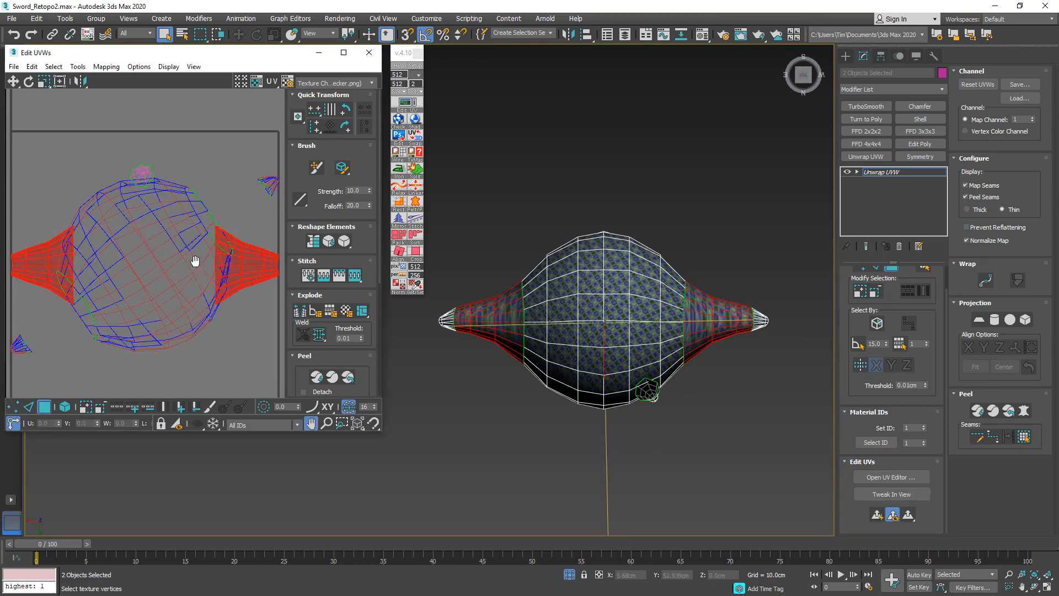
{"action": "left_click_drag", "start_coordinate": [193, 271], "coordinate": [130, 145]}
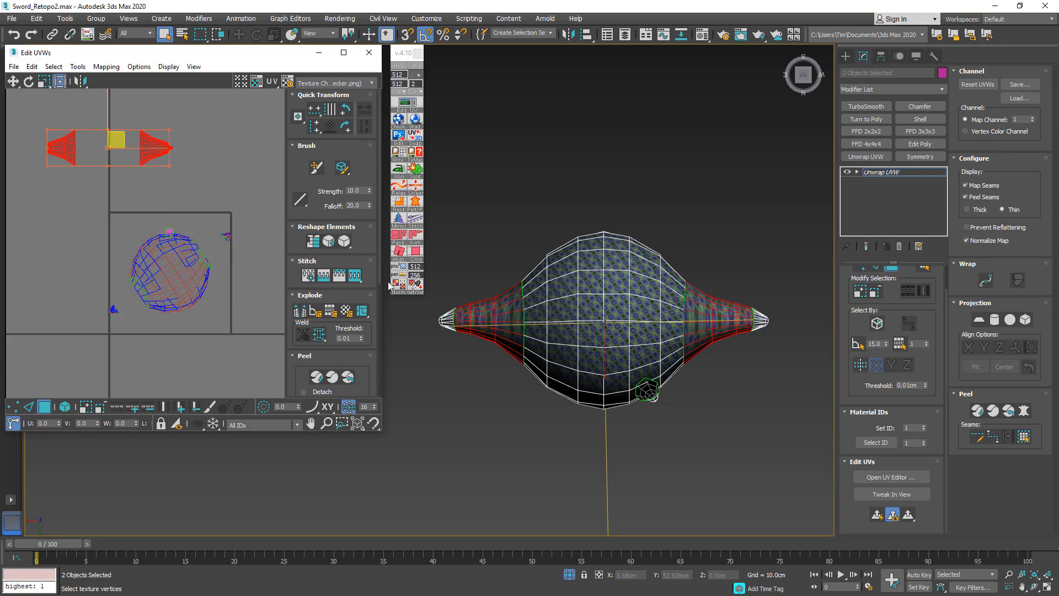
Planar map the two outermost tips of the piece as their own shells and move them beside the band shells.
{"action": "left_click", "coordinate": [759, 322]}
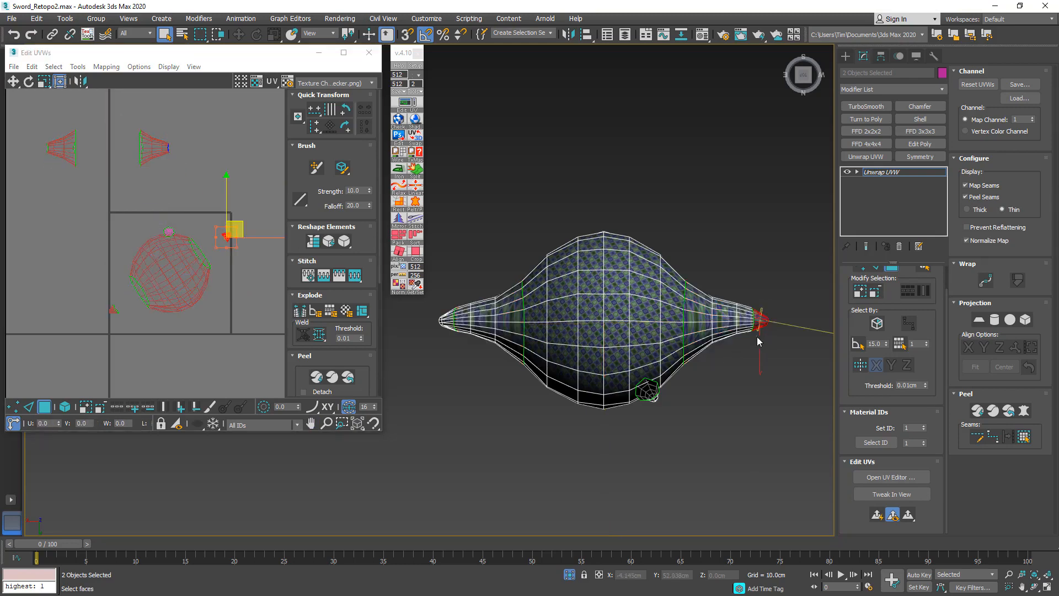
{"action": "left_click_drag", "start_coordinate": [447, 345], "coordinate": [449, 345], "text": "ctrl"}
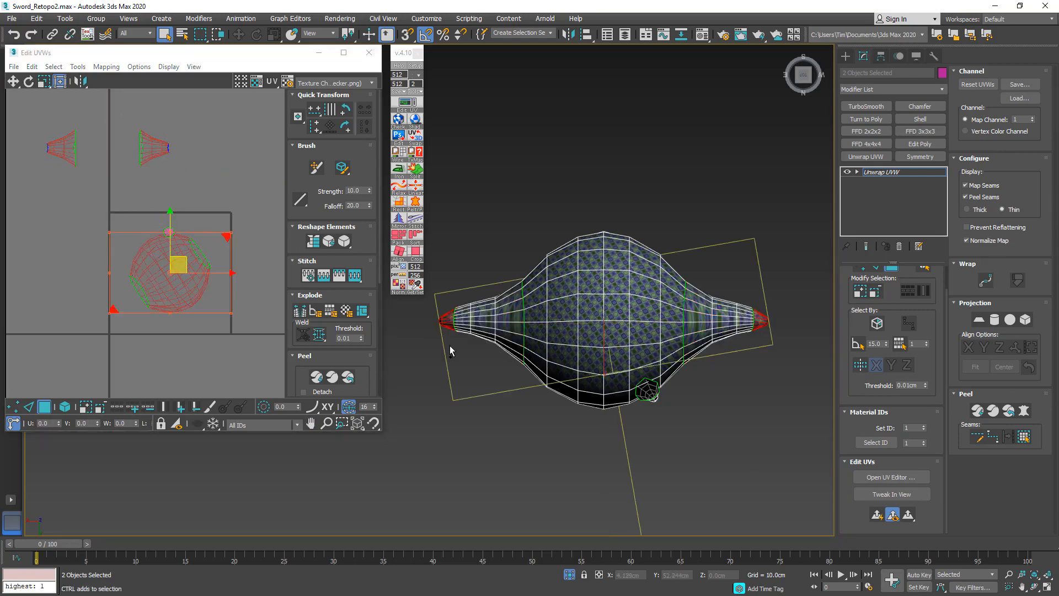
{"action": "left_click", "coordinate": [877, 519]}
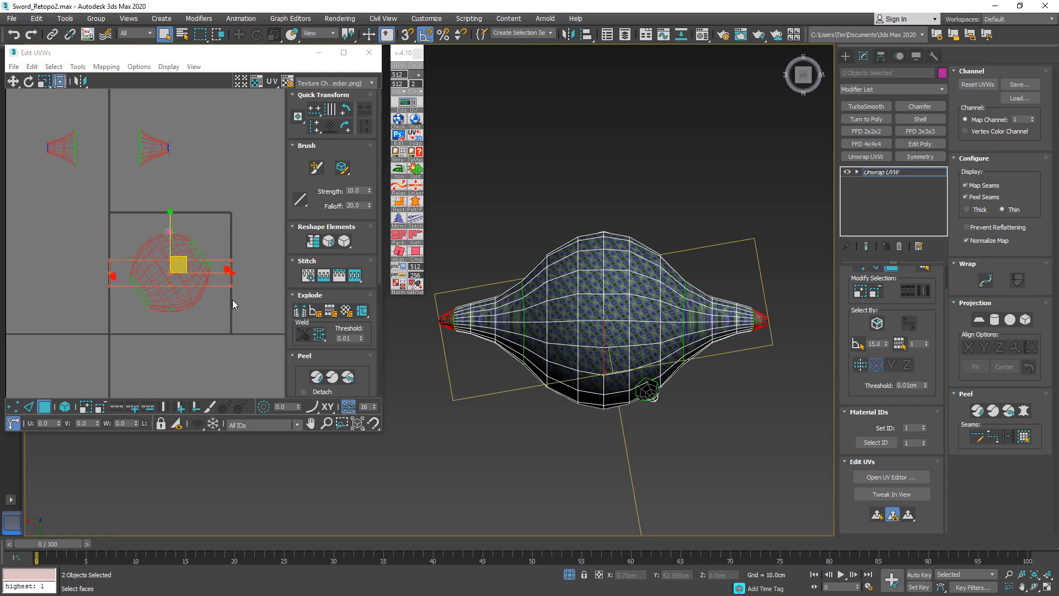
{"action": "left_click_drag", "start_coordinate": [185, 260], "coordinate": [263, 135]}
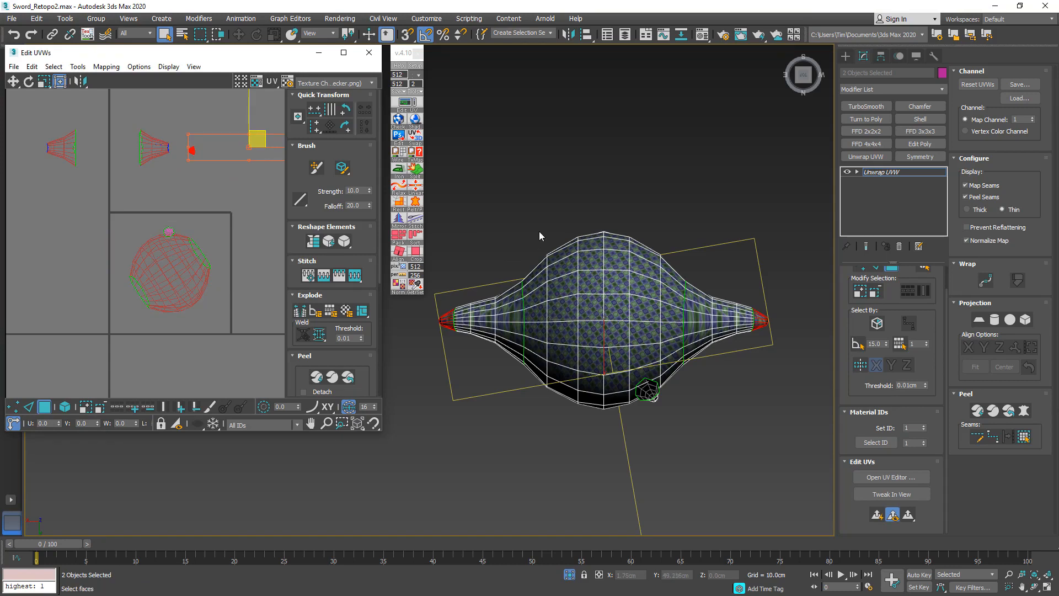
Planar map the upper half of the rounded middle section together with the spike and move the result off the UV tile.
{"action": "left_click_drag", "start_coordinate": [538, 231], "coordinate": [669, 430]}
{"action": "middle_click_drag", "start_coordinate": [669, 430], "coordinate": [650, 339], "text": "alt"}
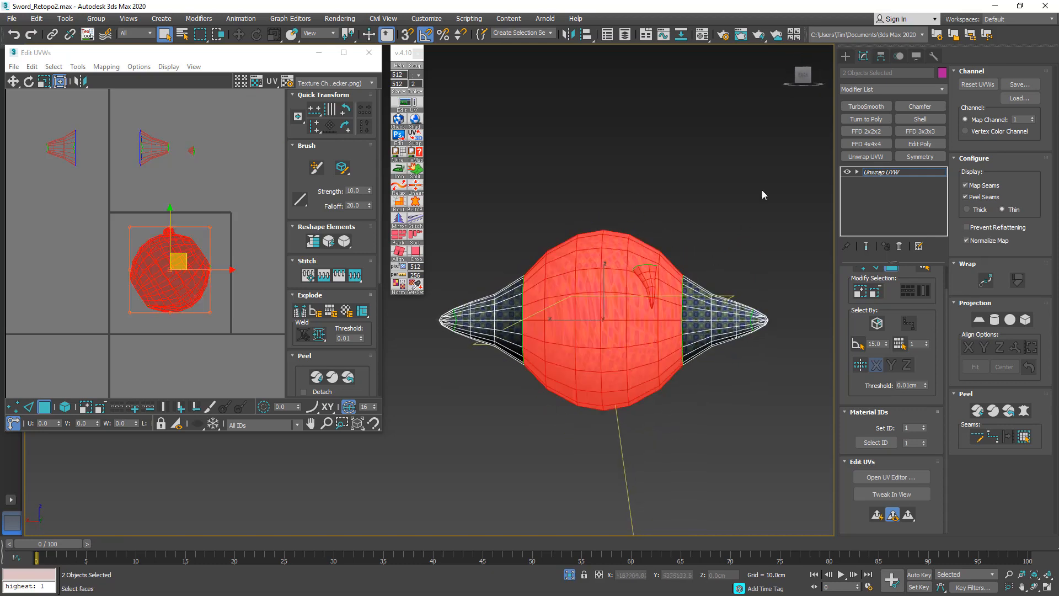
{"action": "left_click", "coordinate": [803, 75]}
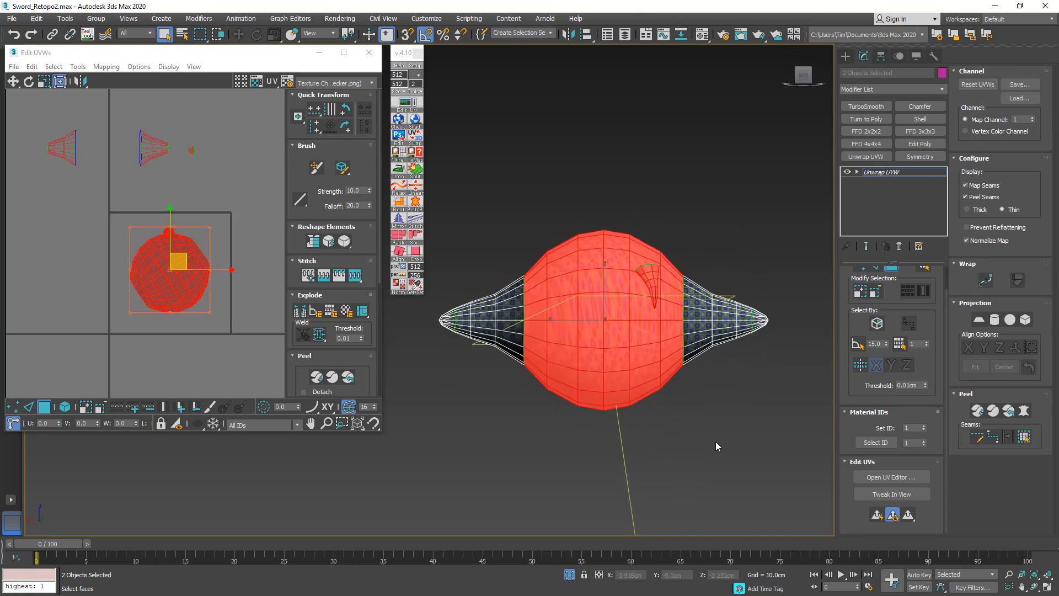
{"action": "left_click_drag", "start_coordinate": [725, 444], "coordinate": [620, 377], "text": "alt"}
{"action": "left_click_drag", "start_coordinate": [507, 331], "coordinate": [508, 331], "text": "alt"}
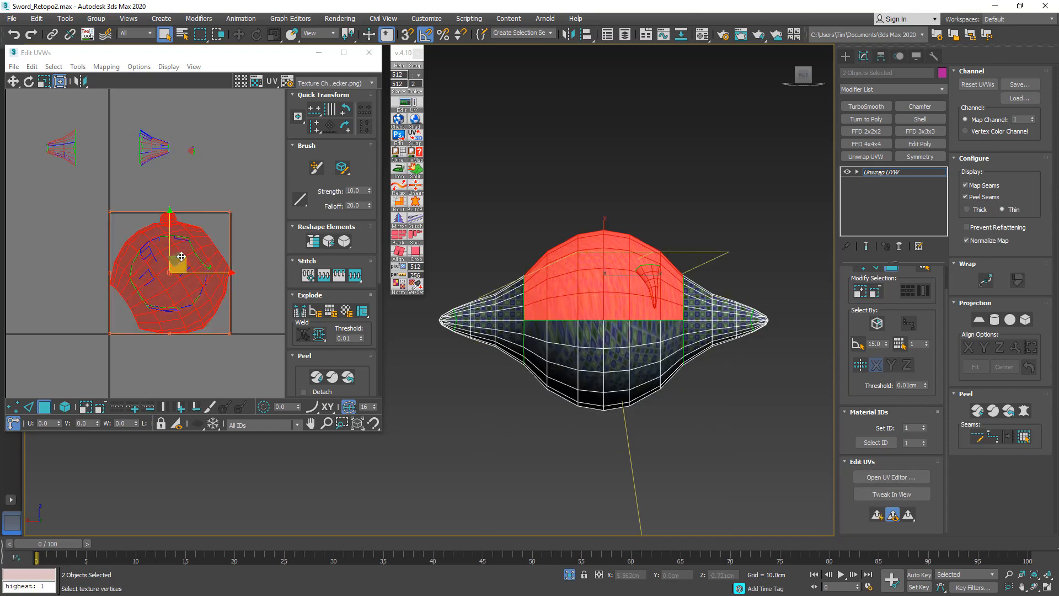
{"action": "left_click_drag", "start_coordinate": [192, 257], "coordinate": [290, 106]}
Select the remaining lower half of the rounded middle section and move its shell up outside the UV tile.
{"action": "left_click_drag", "start_coordinate": [139, 306], "coordinate": [133, 313]}
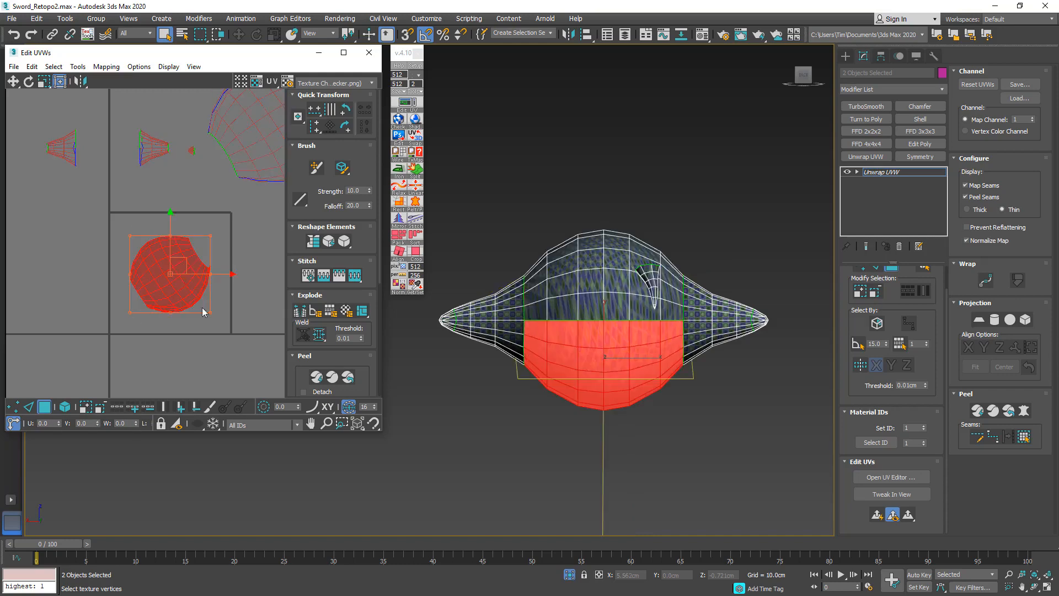
{"action": "mouse_move", "coordinate": [625, 368]}
{"action": "middle_mouse_down", "text": "alt"}
{"action": "mouse_move", "coordinate": [721, 371]}
{"action": "mouse_move", "coordinate": [600, 374]}
{"action": "mouse_move", "coordinate": [612, 374]}
{"action": "middle_mouse_up", "text": "alt"}
{"action": "middle_click_drag", "start_coordinate": [133, 207], "coordinate": [127, 230]}
{"action": "scroll", "coordinate": [128, 230], "scroll_direction": "down", "scroll_amount": 2}
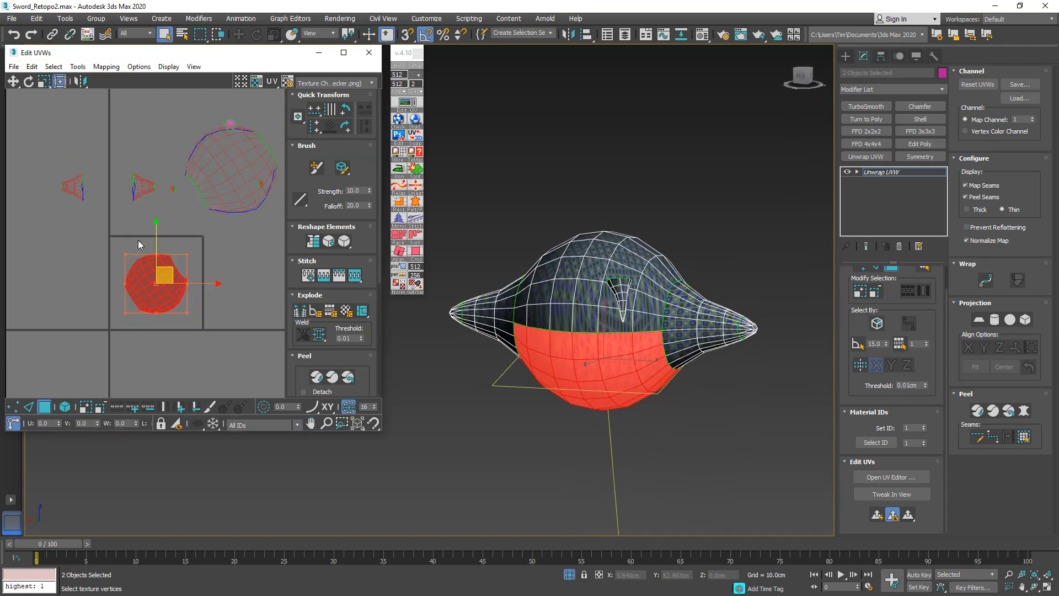
{"action": "left_click_drag", "start_coordinate": [165, 265], "coordinate": [139, 149]}
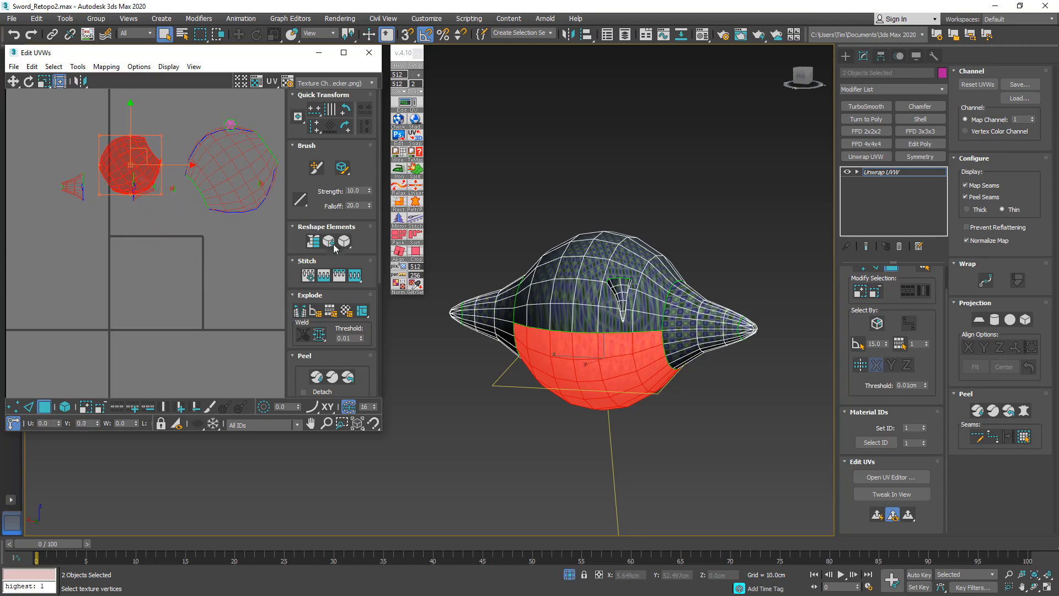
Examine the checker pattern across all shells and locate the small spike's faces in the UV layout.
{"action": "middle_click_drag", "start_coordinate": [613, 309], "coordinate": [637, 311], "text": "alt"}
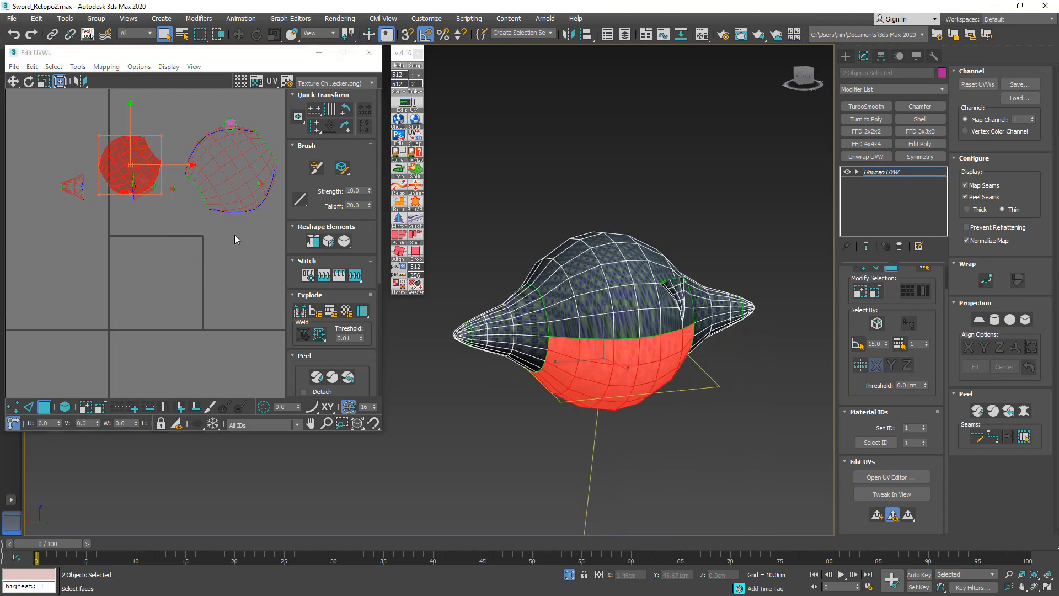
{"action": "scroll", "coordinate": [85, 218], "scroll_direction": "down", "scroll_amount": 2}
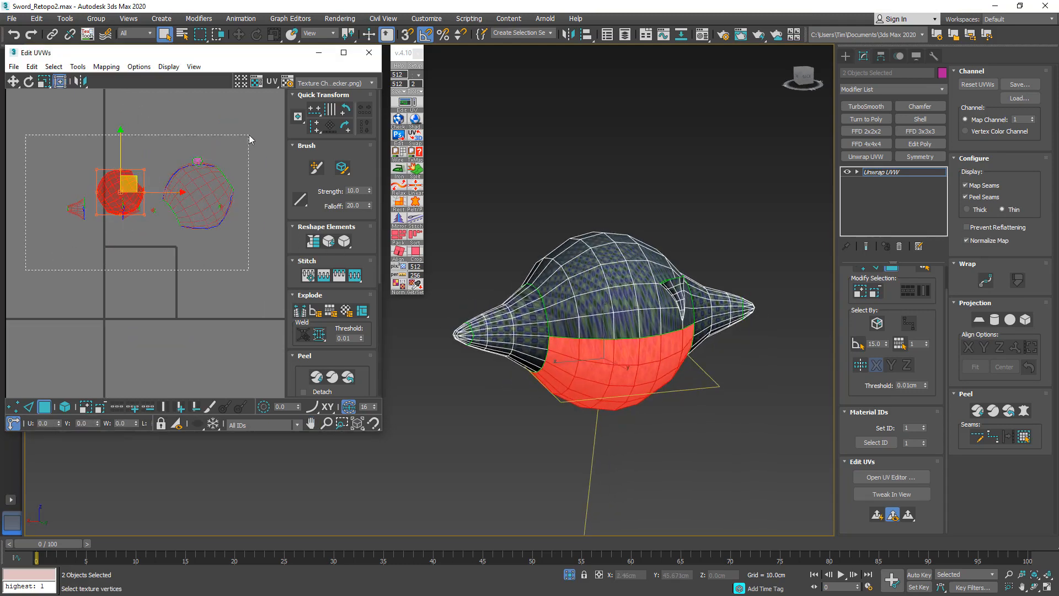
{"action": "key", "text": "ctrl+a"}
{"action": "scroll", "coordinate": [642, 306], "scroll_direction": "up", "scroll_amount": 5}
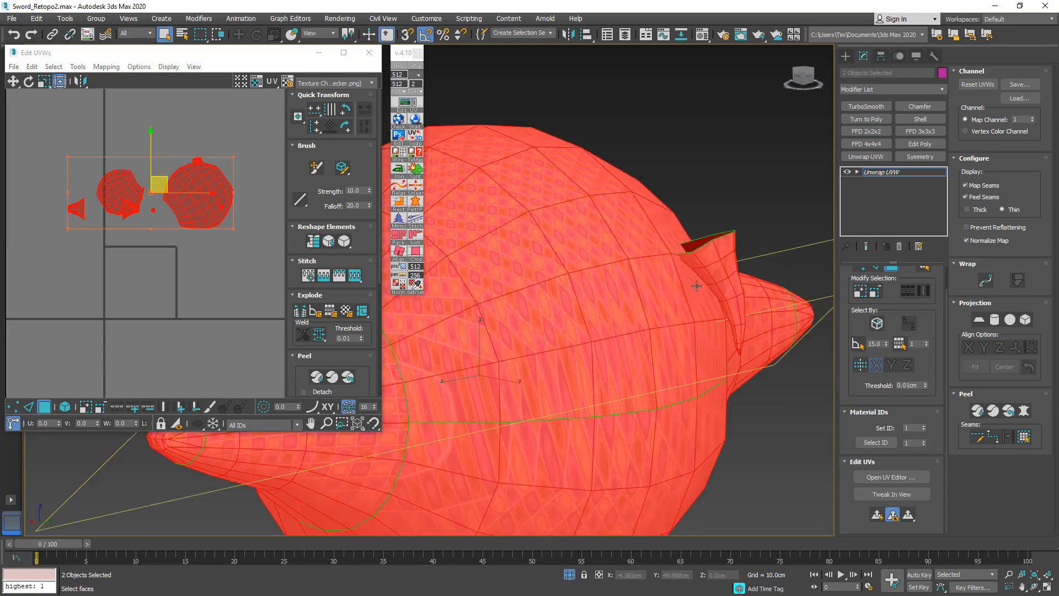
{"action": "left_click", "coordinate": [727, 266]}
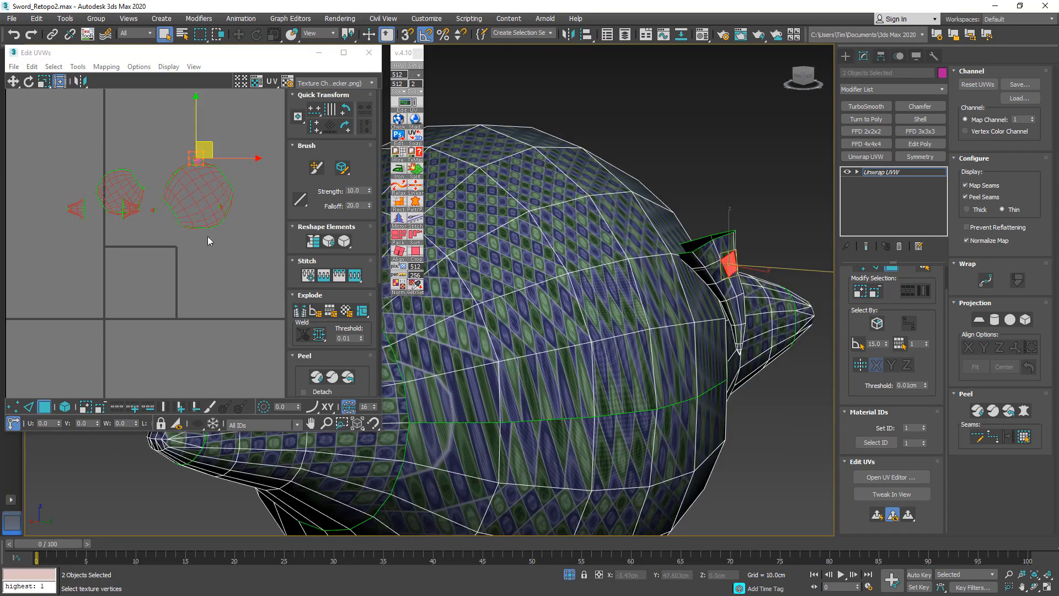
{"action": "scroll", "coordinate": [138, 164], "scroll_direction": "up", "scroll_amount": 4}
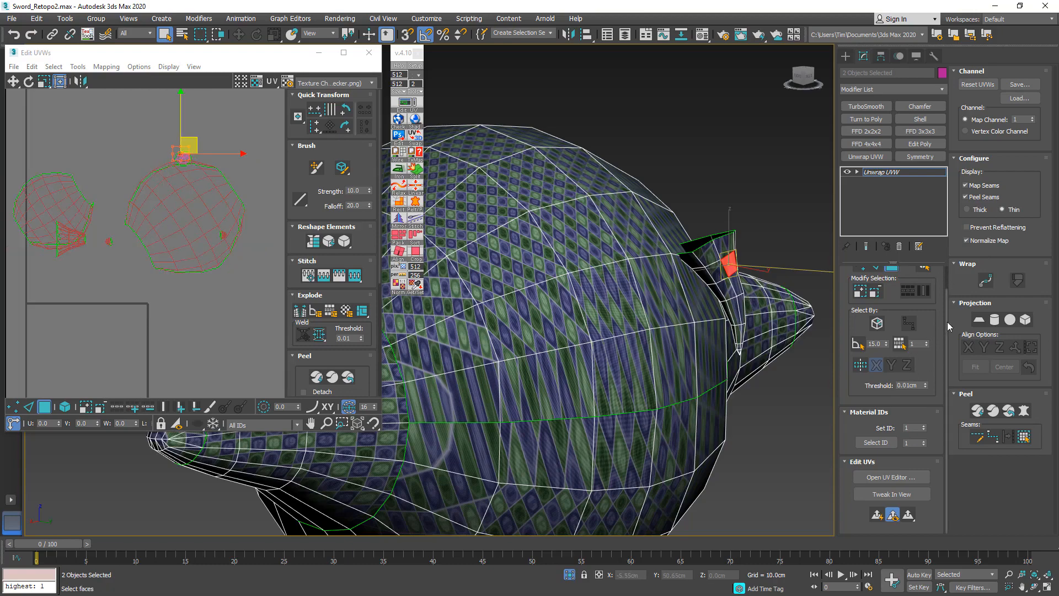
{"action": "scroll", "coordinate": [948, 316], "scroll_direction": "up", "scroll_amount": 1}
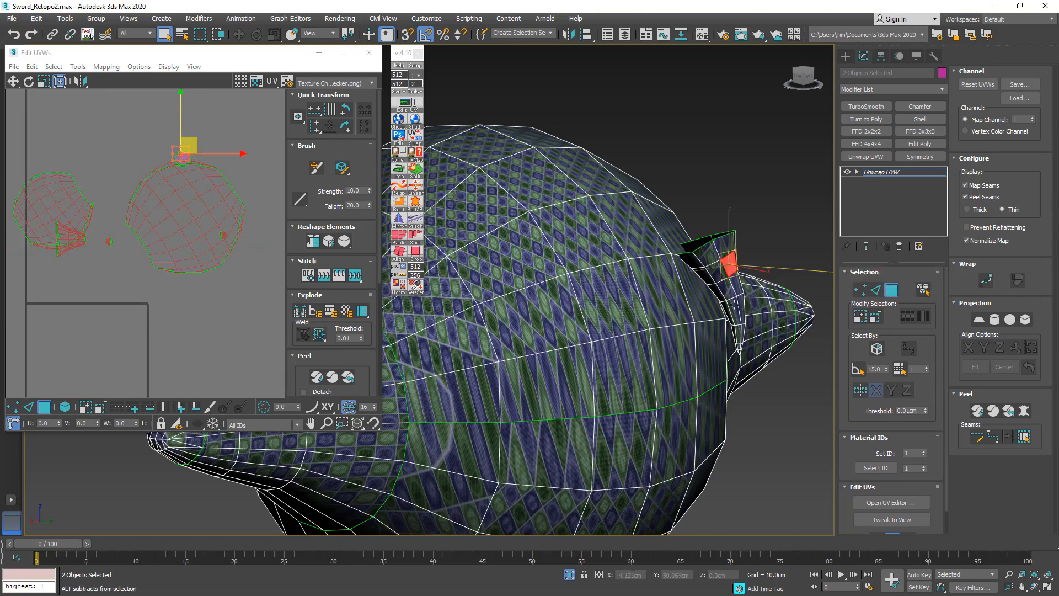
Collapse the shared Unwrap UVW on both pieces and apply a separate Unwrap UVW to the small spike alone.
{"action": "middle_click_drag", "start_coordinate": [754, 311], "coordinate": [493, 277], "text": "alt"}
{"action": "right_click", "coordinate": [886, 172]}
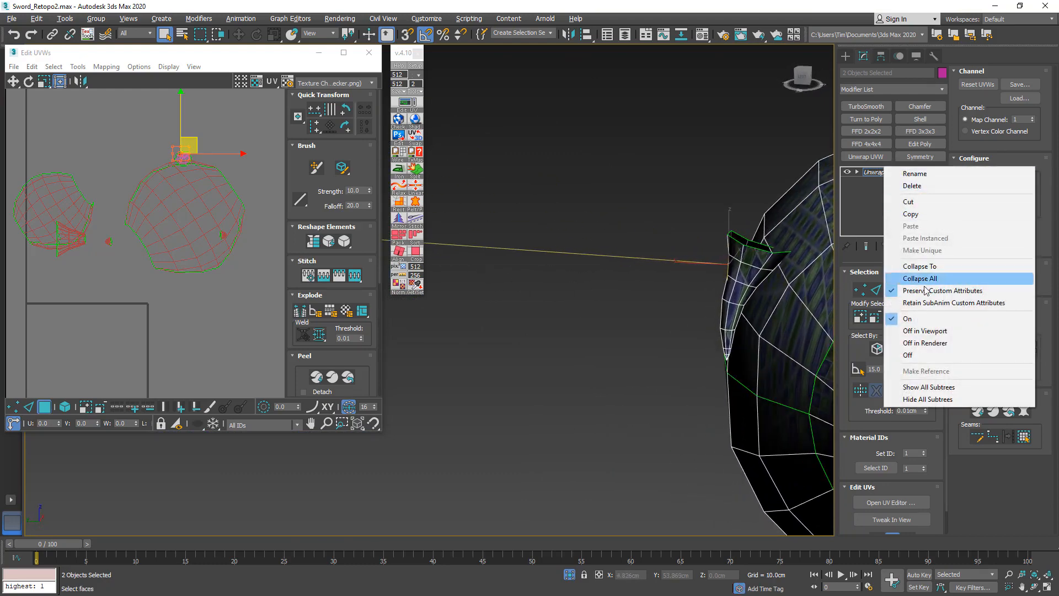
{"action": "left_click", "coordinate": [916, 265]}
{"action": "left_click", "coordinate": [752, 272]}
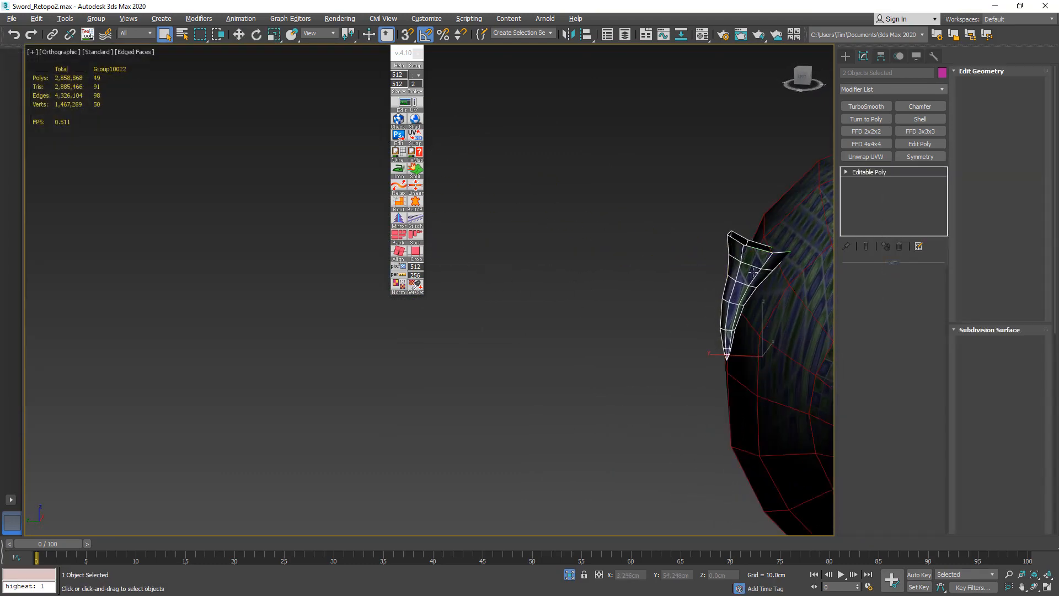
{"action": "left_click", "coordinate": [855, 159]}
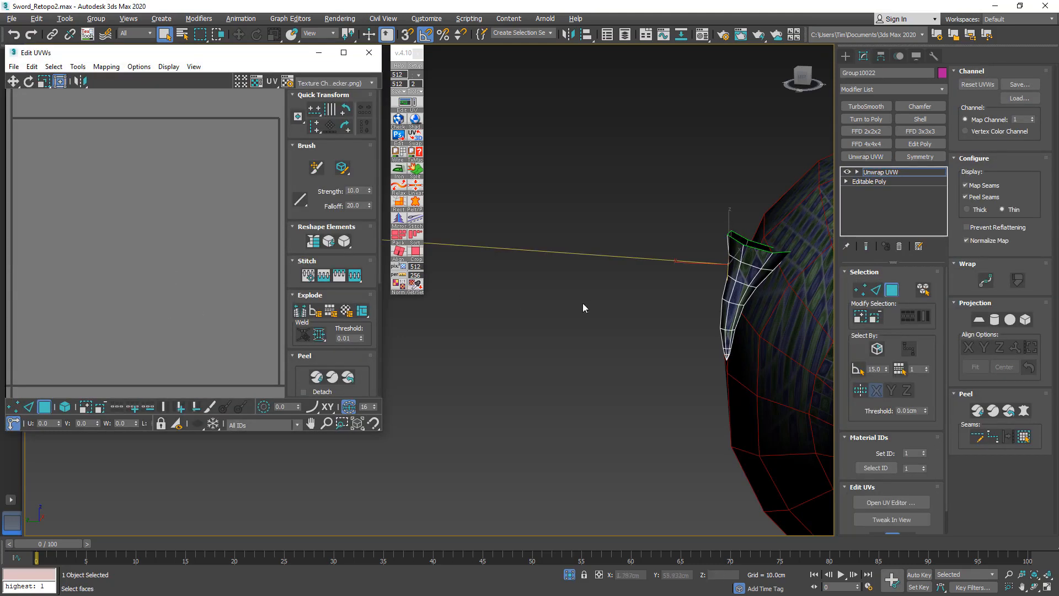
Select all polygons of the spike, apply a quick planar map, and move the shell above the UV tile.
{"action": "left_click_drag", "start_coordinate": [674, 421], "coordinate": [804, 180]}
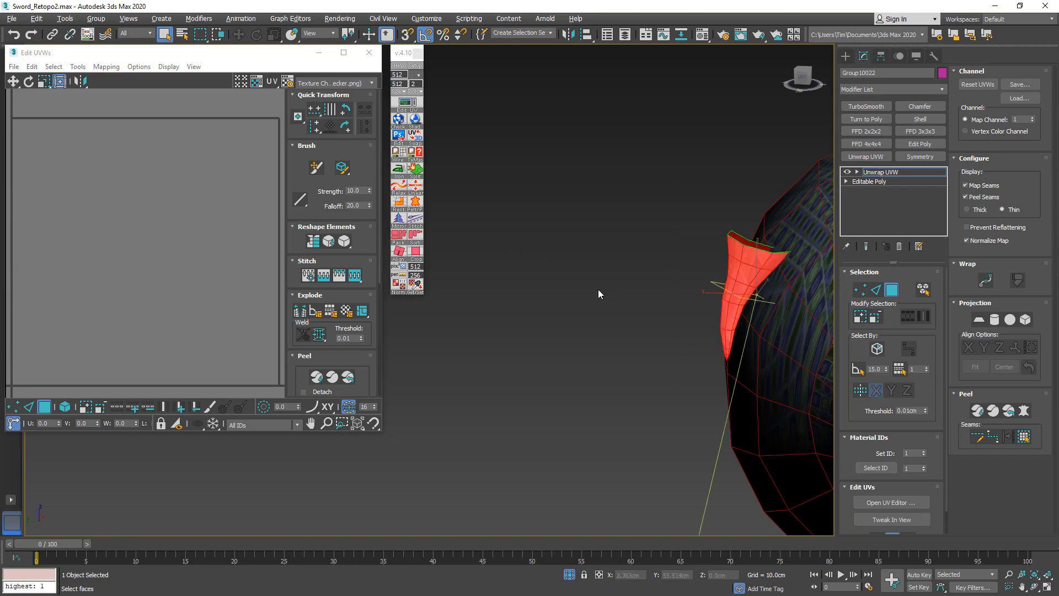
{"action": "middle_click_drag", "start_coordinate": [598, 292], "coordinate": [776, 314], "text": "alt"}
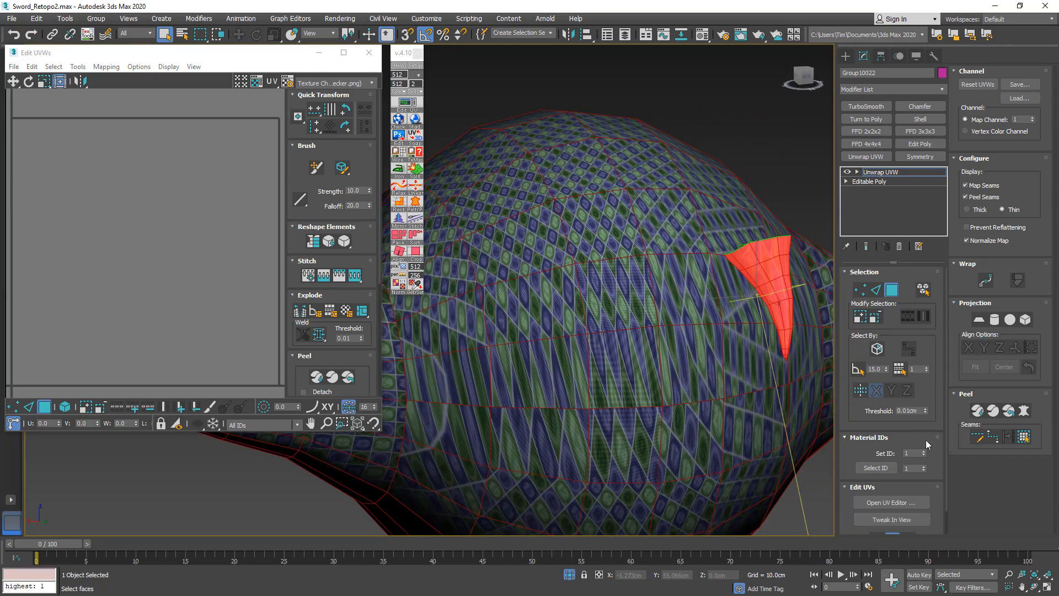
{"action": "scroll", "coordinate": [946, 471], "scroll_direction": "down", "scroll_amount": 2}
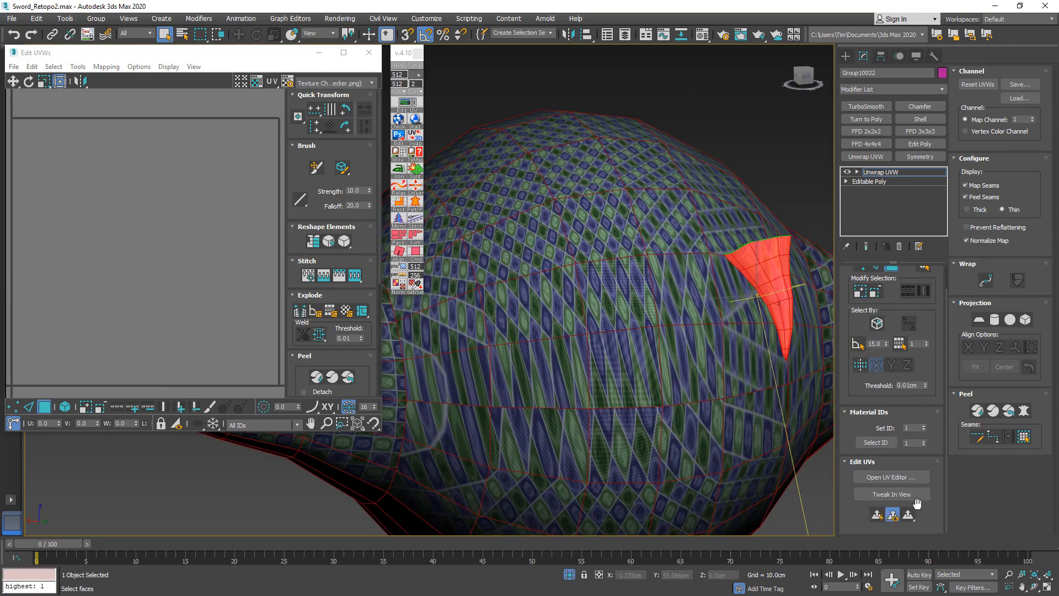
{"action": "left_click", "coordinate": [877, 514]}
{"action": "scroll", "coordinate": [201, 236], "scroll_direction": "down", "scroll_amount": 3}
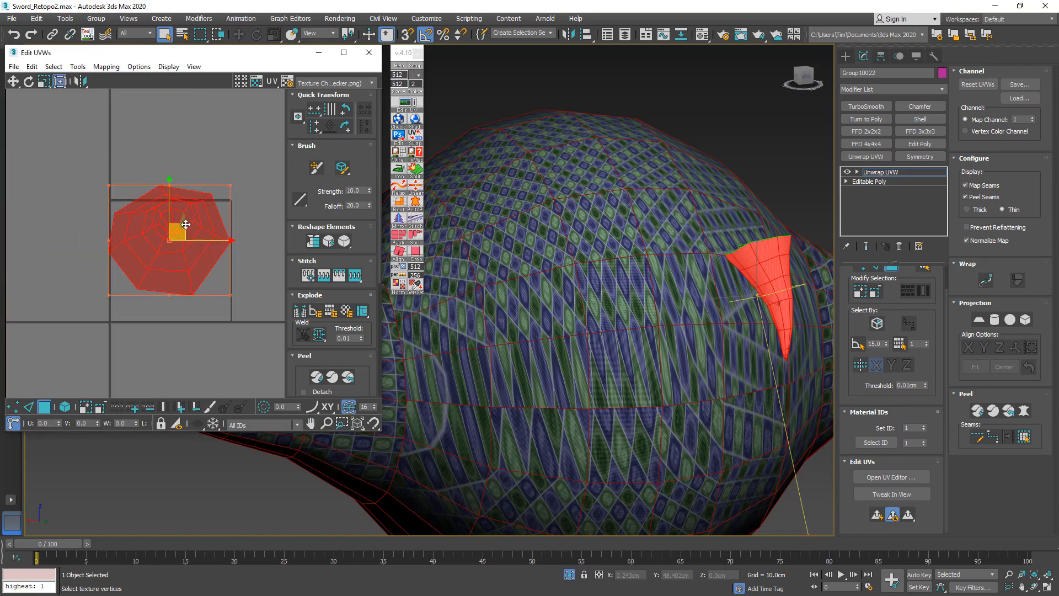
{"action": "left_click_drag", "start_coordinate": [185, 224], "coordinate": [201, 128]}
Separate the spike's pointed tip faces with a quick planar map and move their shell outside the UV tile.
{"action": "middle_click_drag", "start_coordinate": [716, 295], "coordinate": [742, 273], "text": "alt"}
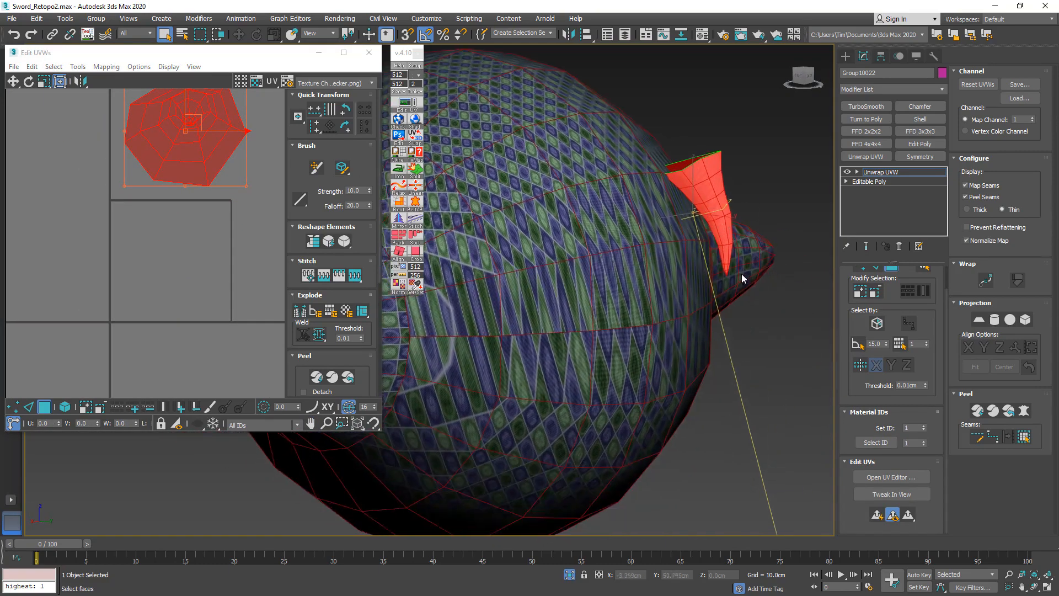
{"action": "scroll", "coordinate": [741, 274], "scroll_direction": "up", "scroll_amount": 3}
{"action": "scroll", "coordinate": [670, 279], "scroll_direction": "up", "scroll_amount": 2}
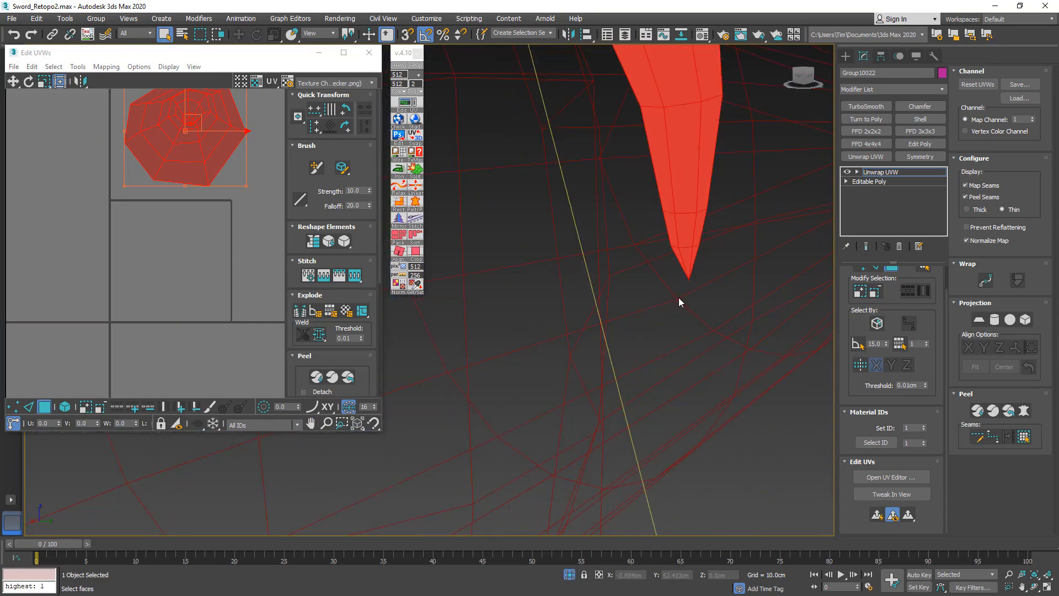
{"action": "left_click_drag", "start_coordinate": [678, 298], "coordinate": [709, 263]}
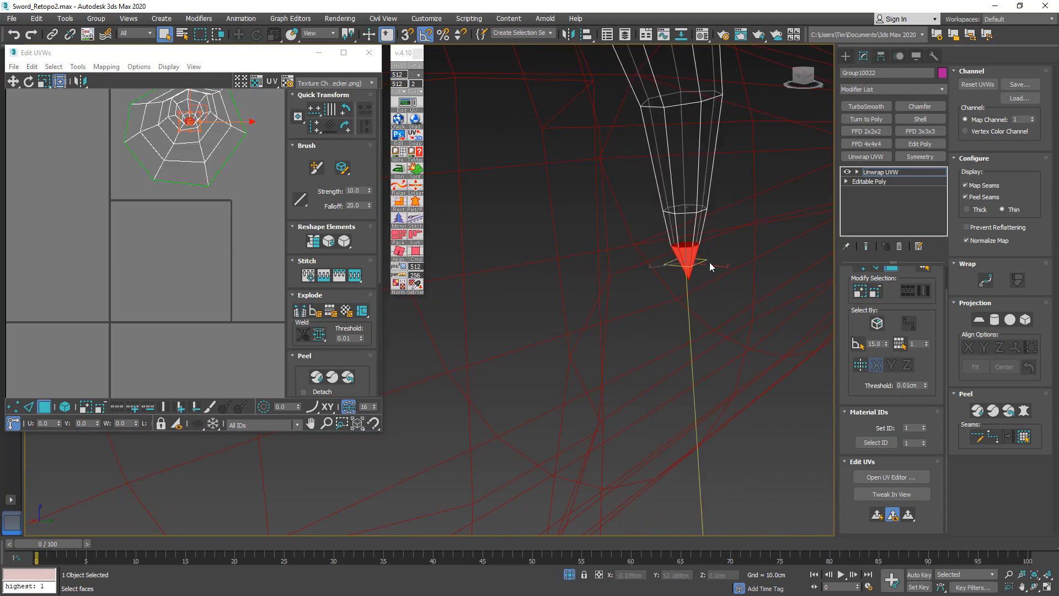
{"action": "left_click", "coordinate": [877, 515]}
{"action": "scroll", "coordinate": [150, 232], "scroll_direction": "down", "scroll_amount": 2}
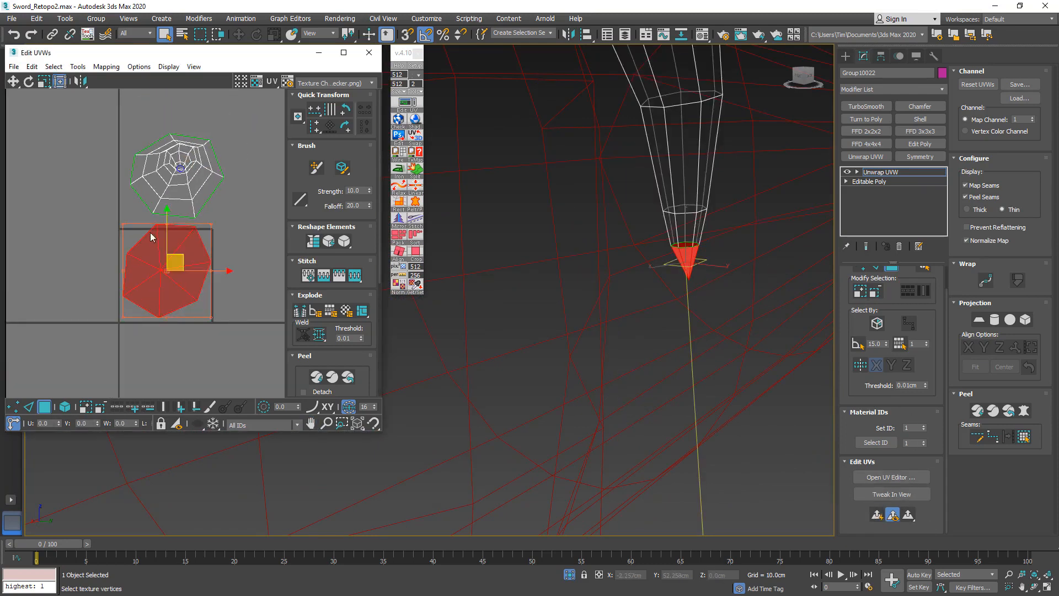
{"action": "left_click_drag", "start_coordinate": [150, 233], "coordinate": [12, 107]}
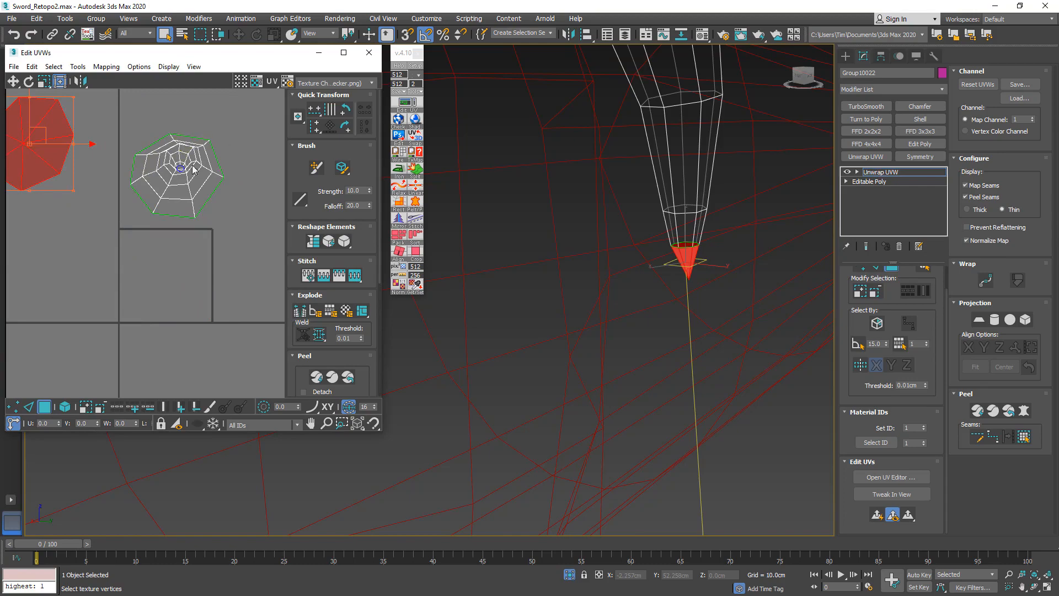
Isolate the spike and break its body's UV shell along one lengthwise edge line from the open base to the tip seam.
{"action": "left_click", "coordinate": [192, 164]}
{"action": "scroll", "coordinate": [596, 345], "scroll_direction": "down", "scroll_amount": 5}
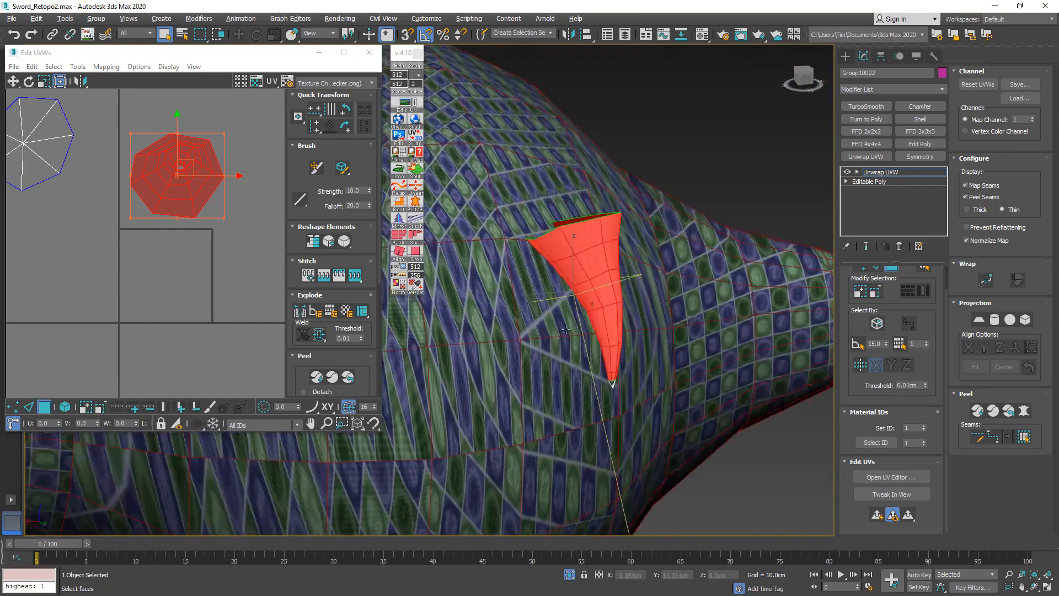
{"action": "middle_click_drag", "start_coordinate": [566, 329], "coordinate": [790, 302], "text": "alt"}
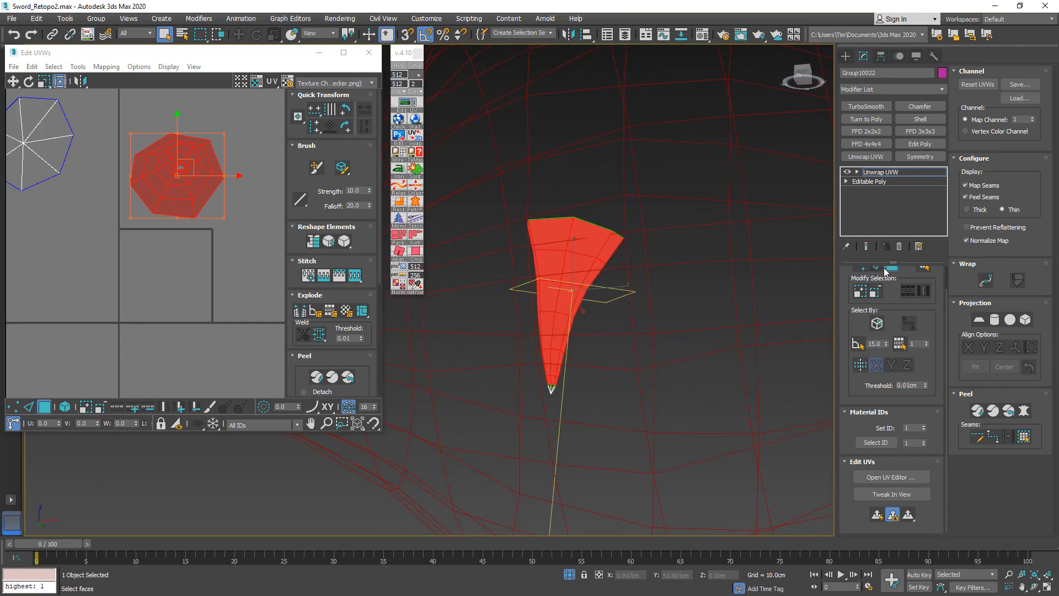
{"action": "left_click_drag", "start_coordinate": [947, 301], "coordinate": [939, 276]}
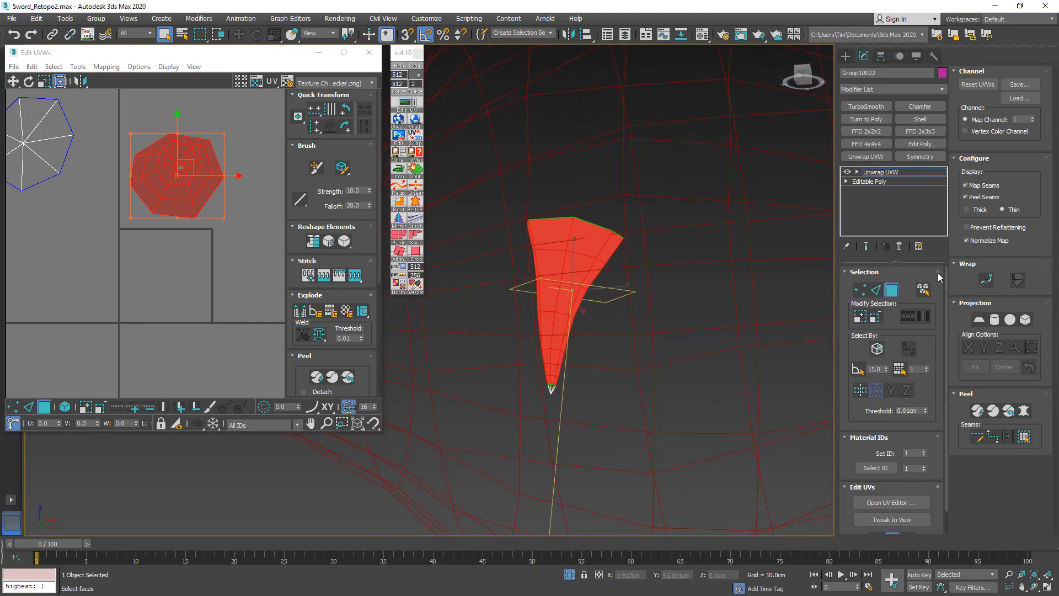
{"action": "left_click", "coordinate": [877, 290]}
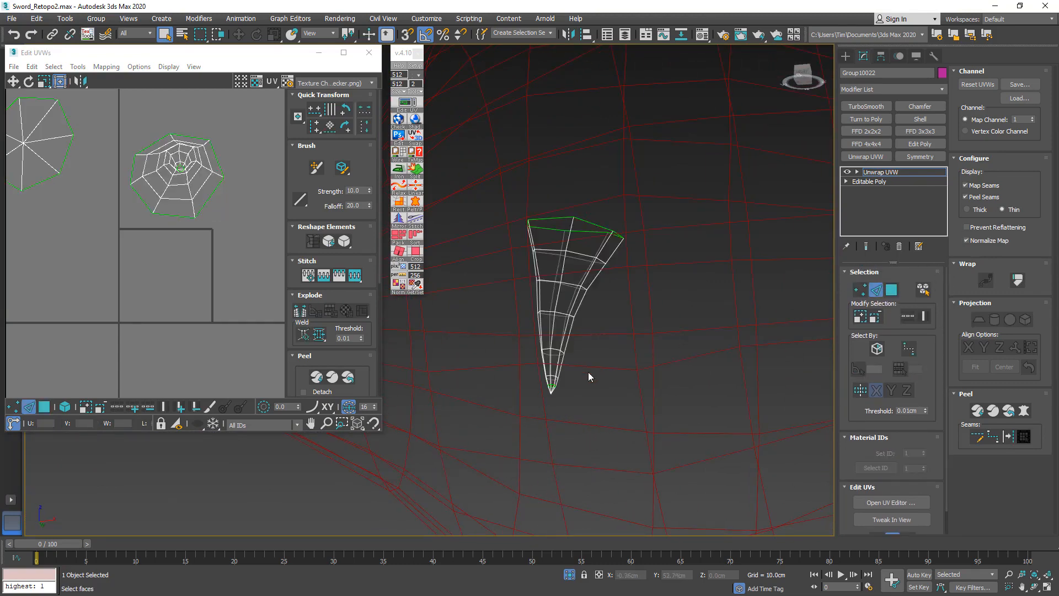
{"action": "left_click", "coordinate": [551, 379]}
{"action": "scroll", "coordinate": [550, 380], "scroll_direction": "up", "scroll_amount": 4}
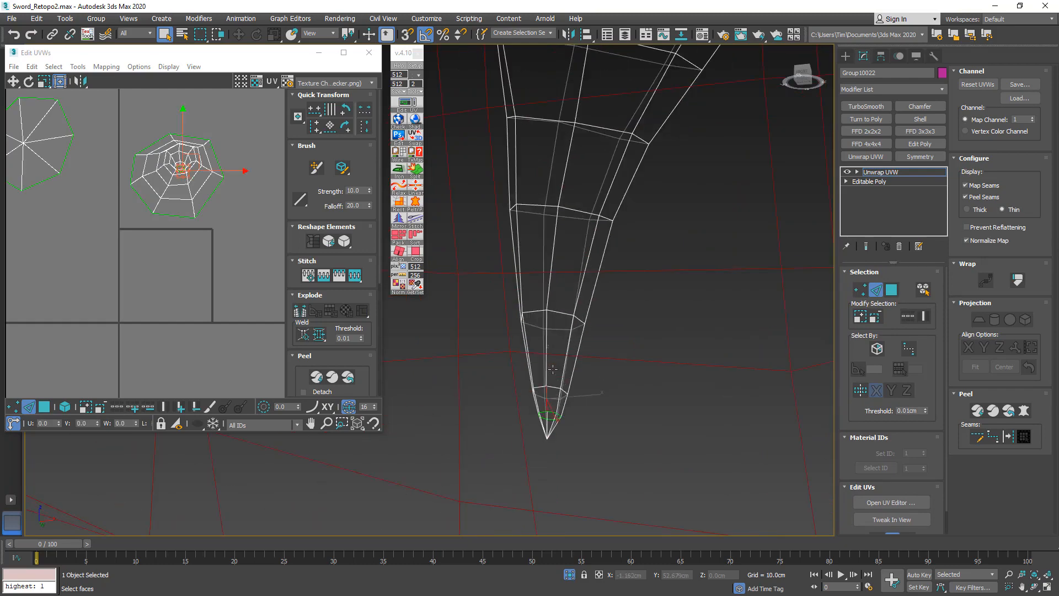
{"action": "left_click", "coordinate": [548, 355]}
{"action": "left_click", "coordinate": [551, 263], "text": "ctrl"}
{"action": "left_click", "coordinate": [565, 177], "text": "ctrl"}
{"action": "middle_click_drag", "start_coordinate": [565, 177], "coordinate": [550, 335]}
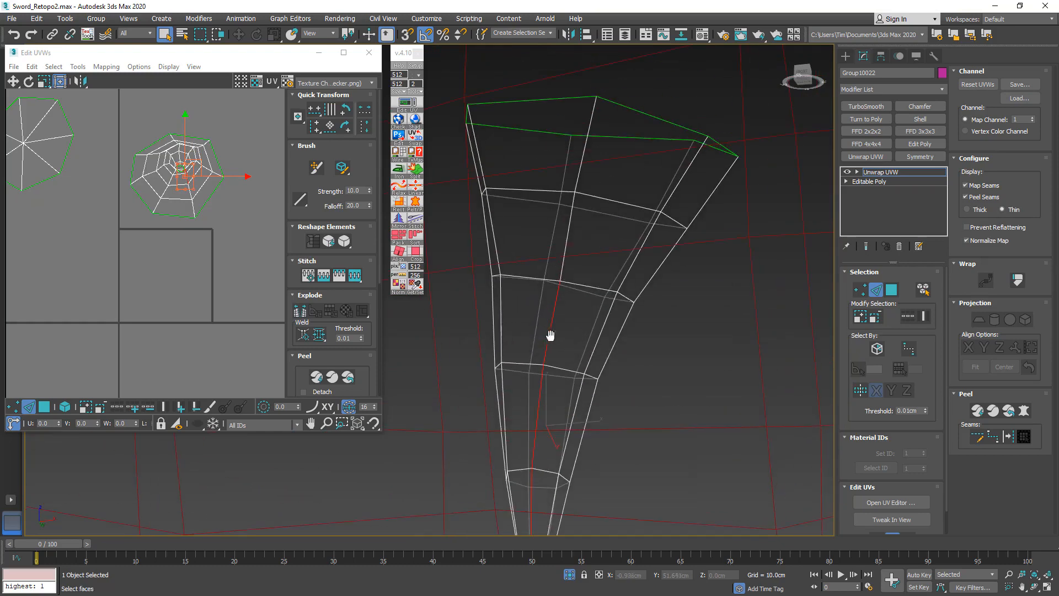
{"action": "left_click", "coordinate": [567, 250], "text": "ctrl"}
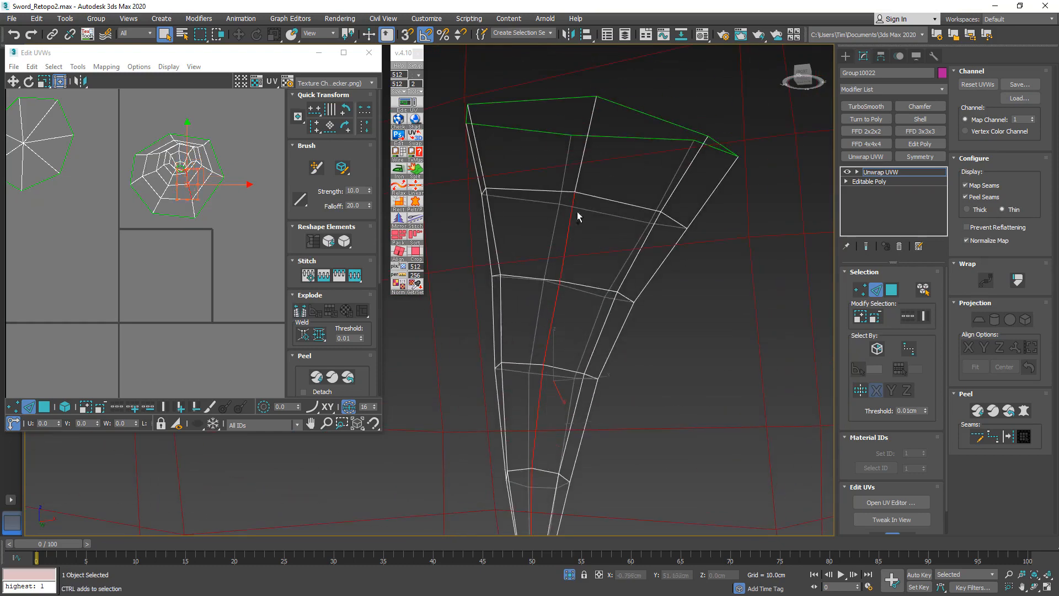
{"action": "left_click", "coordinate": [582, 159], "text": "ctrl"}
{"action": "key", "text": "alt+q"}
{"action": "middle_click_drag", "start_coordinate": [574, 197], "coordinate": [620, 244], "text": "alt"}
{"action": "key", "text": "alt+q"}
{"action": "scroll", "coordinate": [612, 244], "scroll_direction": "up", "scroll_amount": 5}
{"action": "middle_click_drag", "start_coordinate": [581, 279], "coordinate": [567, 216], "text": "alt"}
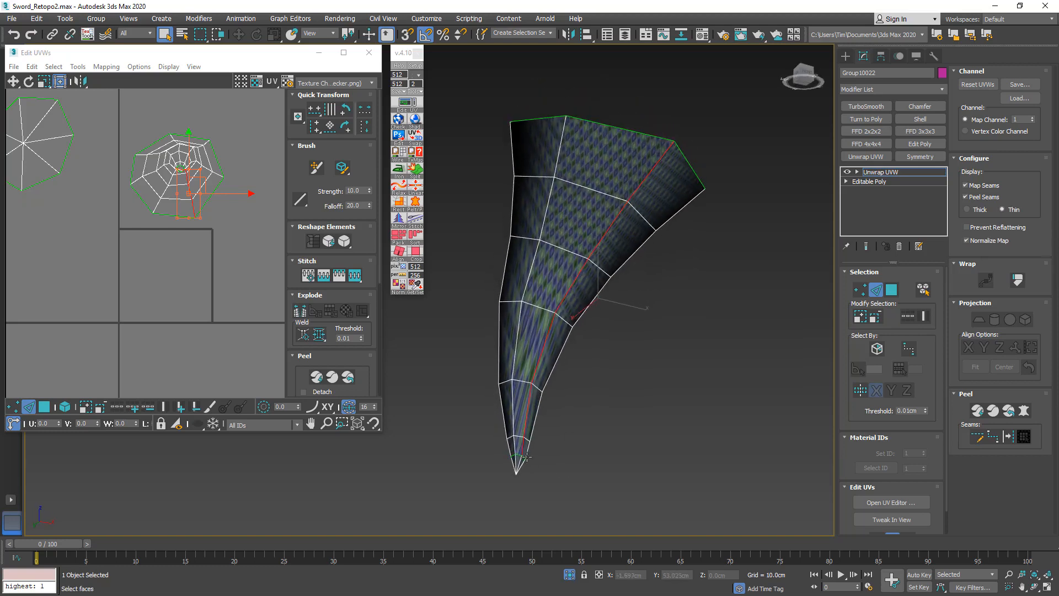
{"action": "middle_click_drag", "start_coordinate": [193, 171], "coordinate": [187, 259]}
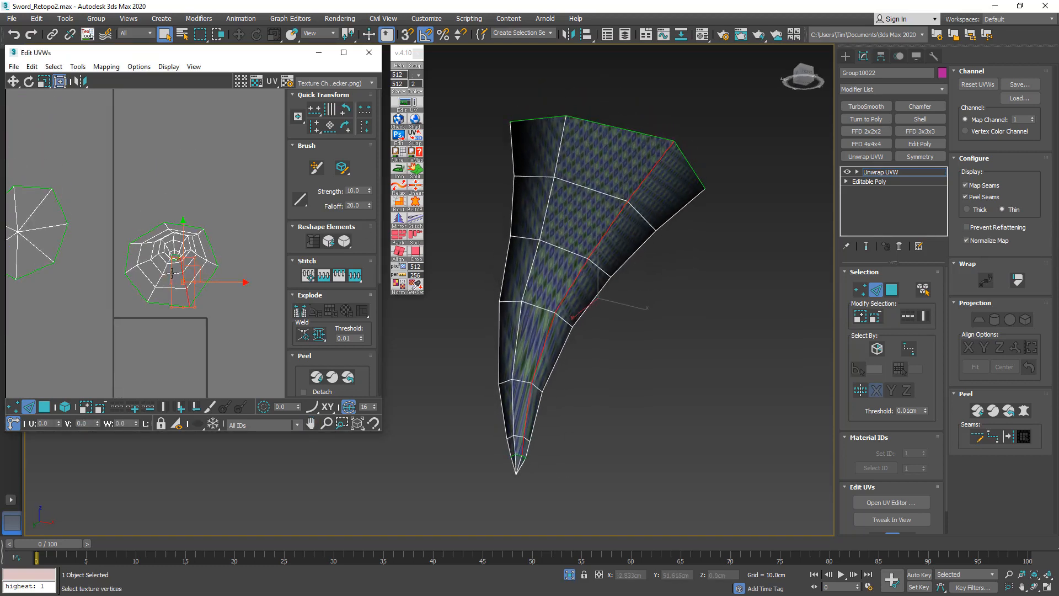
{"action": "right_click", "coordinate": [180, 267]}
{"action": "left_click", "coordinate": [176, 296]}
{"action": "scroll", "coordinate": [158, 278], "scroll_direction": "down", "scroll_amount": 3}
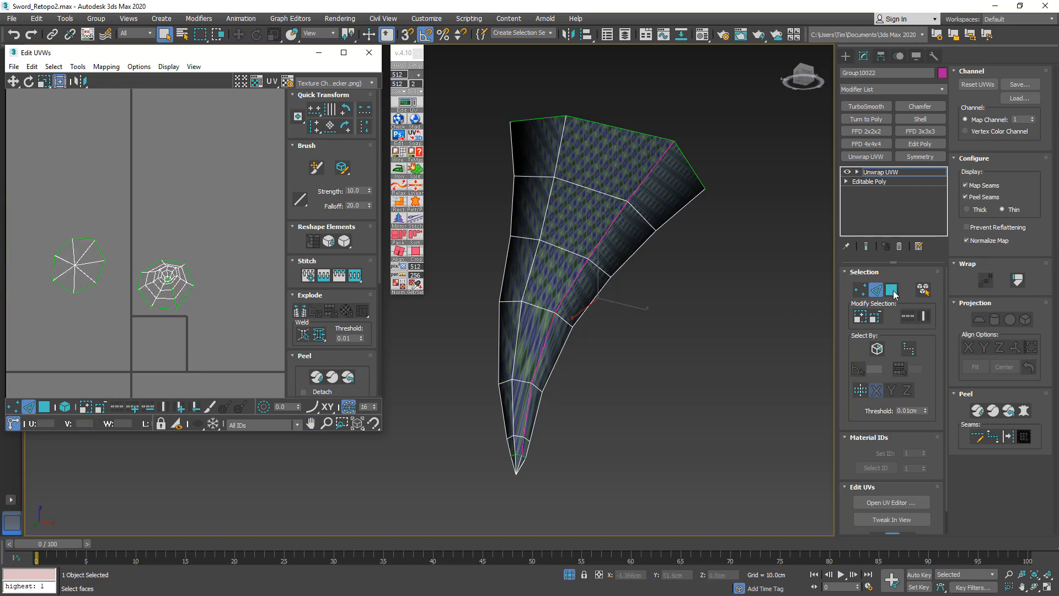
Quick peel all the spike's faces and rescale its two shells to a matching relative size.
{"action": "left_click", "coordinate": [891, 290]}
{"action": "left_click_drag", "start_coordinate": [48, 347], "coordinate": [48, 347]}
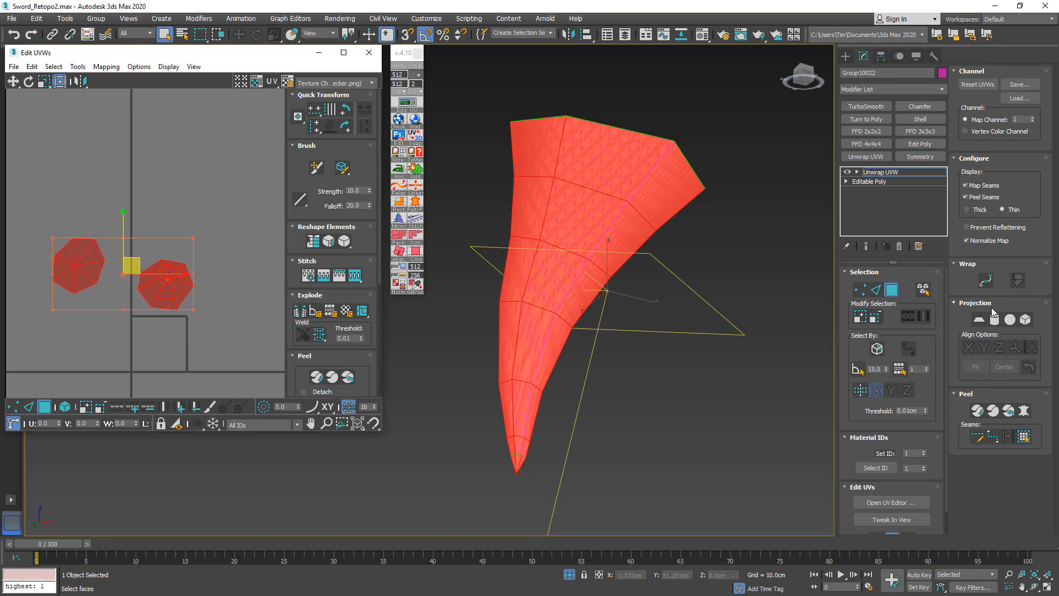
{"action": "left_click", "coordinate": [976, 410]}
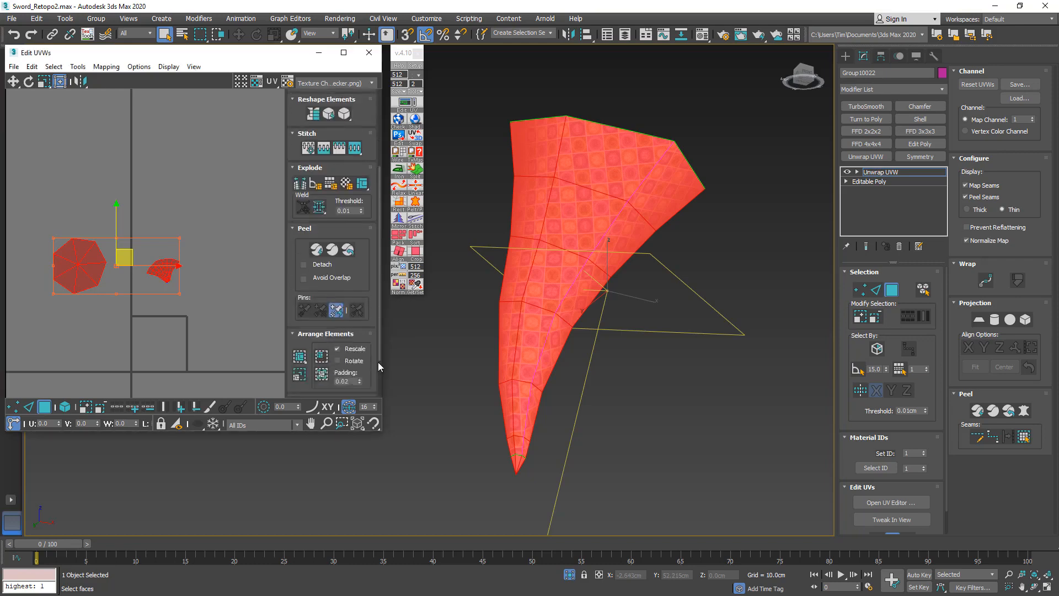
{"action": "scroll", "coordinate": [298, 312], "scroll_direction": "down", "scroll_amount": 4}
{"action": "left_click", "coordinate": [300, 329]}
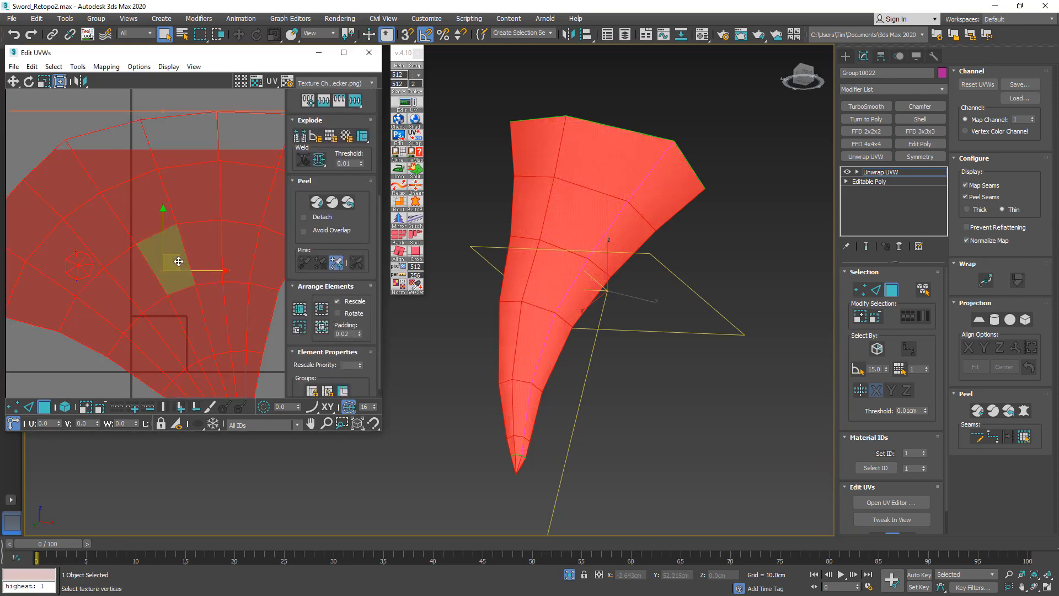
Move the spike's oversized shells upward and scale them down together to a small cluster outside the UV tile.
{"action": "left_click_drag", "start_coordinate": [177, 258], "coordinate": [159, 106]}
{"action": "mouse_move", "coordinate": [668, 331]}
{"action": "middle_mouse_down", "text": "alt"}
{"action": "mouse_move", "coordinate": [584, 360]}
{"action": "mouse_move", "coordinate": [581, 329]}
{"action": "middle_mouse_up", "text": "alt"}
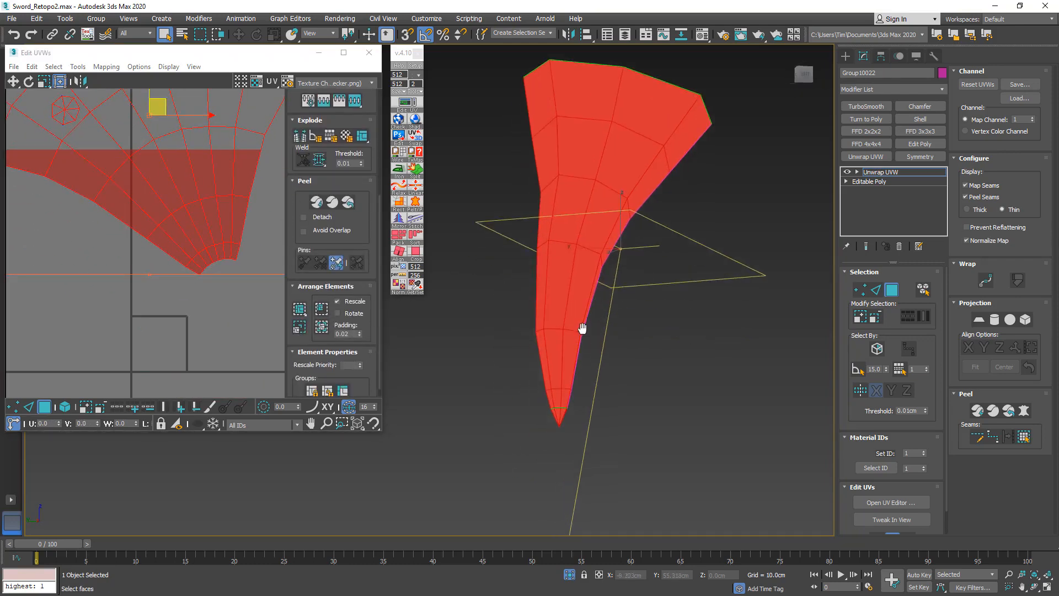
{"action": "scroll", "coordinate": [574, 338], "scroll_direction": "up", "scroll_amount": 4}
{"action": "key", "text": "F3"}
{"action": "middle_click_drag", "start_coordinate": [551, 394], "coordinate": [552, 386]}
{"action": "key", "text": "F3"}
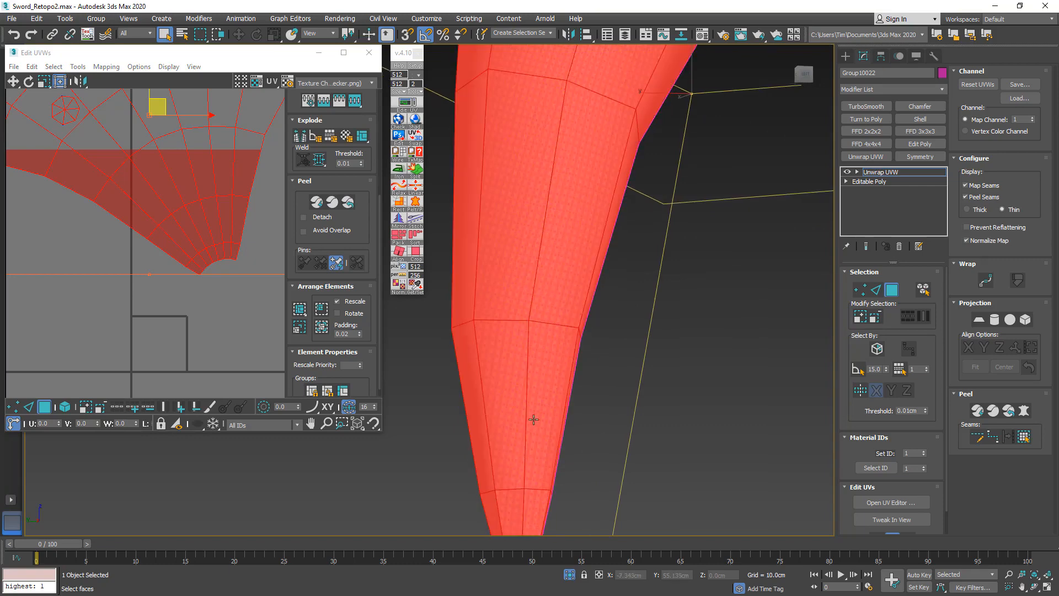
{"action": "scroll", "coordinate": [217, 237], "scroll_direction": "down", "scroll_amount": 2}
{"action": "middle_click_drag", "start_coordinate": [216, 237], "coordinate": [193, 276]}
{"action": "scroll", "coordinate": [206, 223], "scroll_direction": "down", "scroll_amount": 1}
{"action": "middle_click_drag", "start_coordinate": [208, 220], "coordinate": [135, 246]}
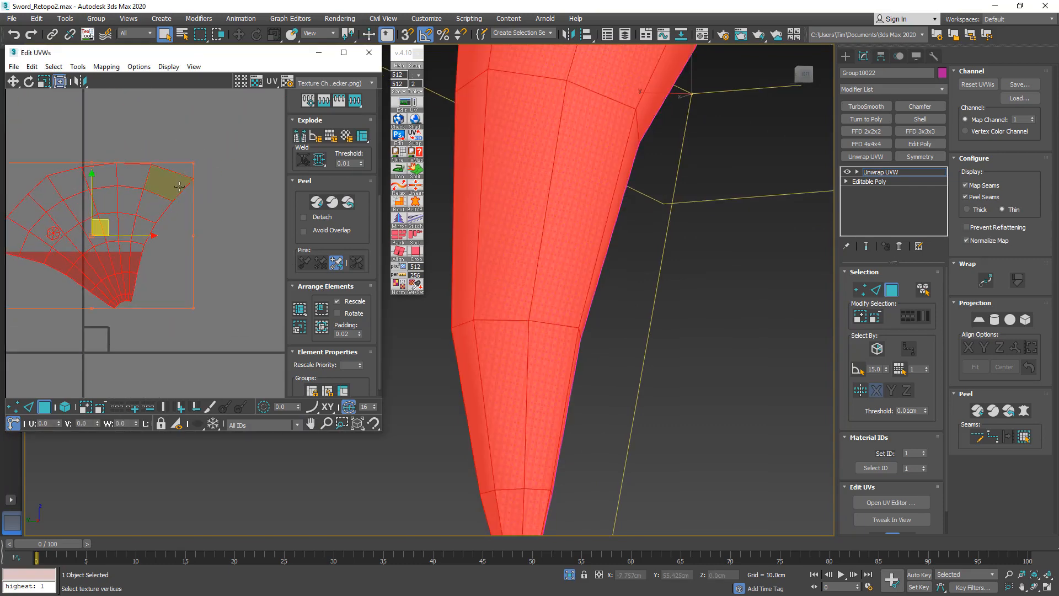
{"action": "left_click_drag", "start_coordinate": [197, 163], "coordinate": [43, 270]}
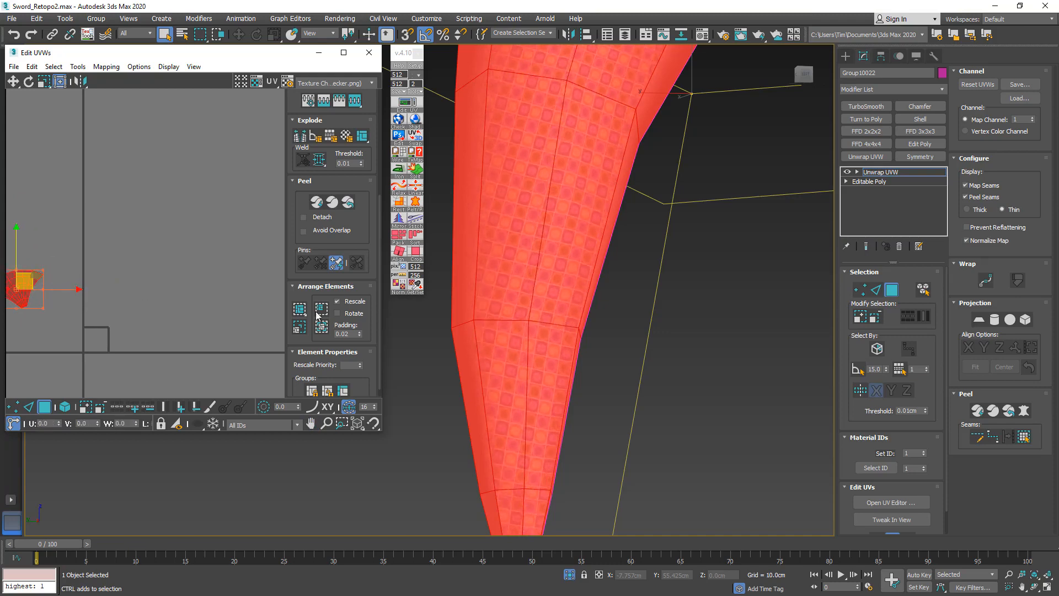
Check the checker pattern around the spike, collapse its Unwrap UVW into the Editable Poly, and exit isolation.
{"action": "middle_click_drag", "start_coordinate": [522, 340], "coordinate": [556, 231]}
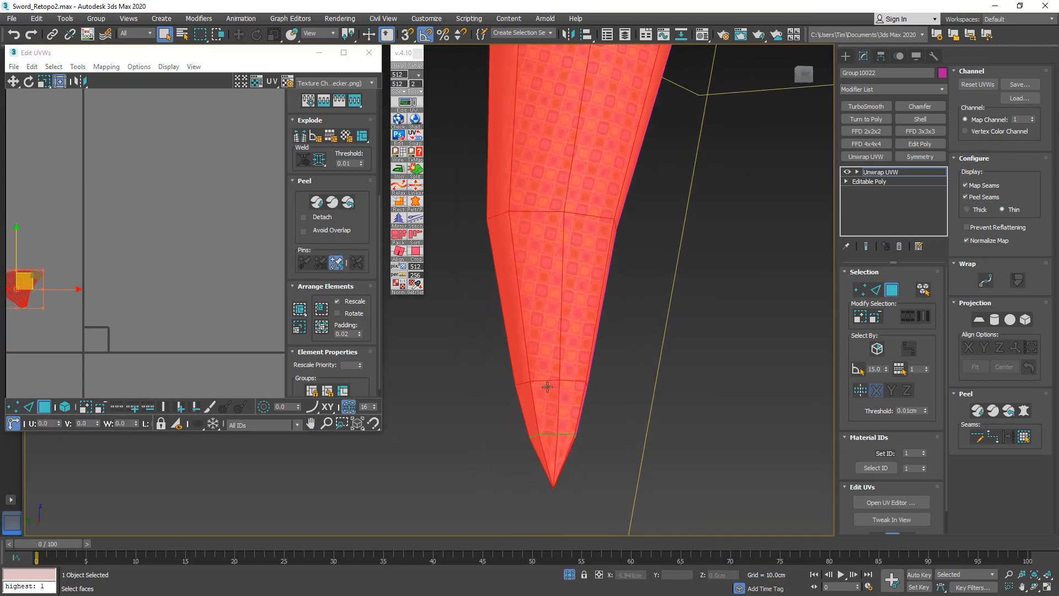
{"action": "middle_click_drag", "start_coordinate": [547, 387], "coordinate": [554, 366], "text": "alt"}
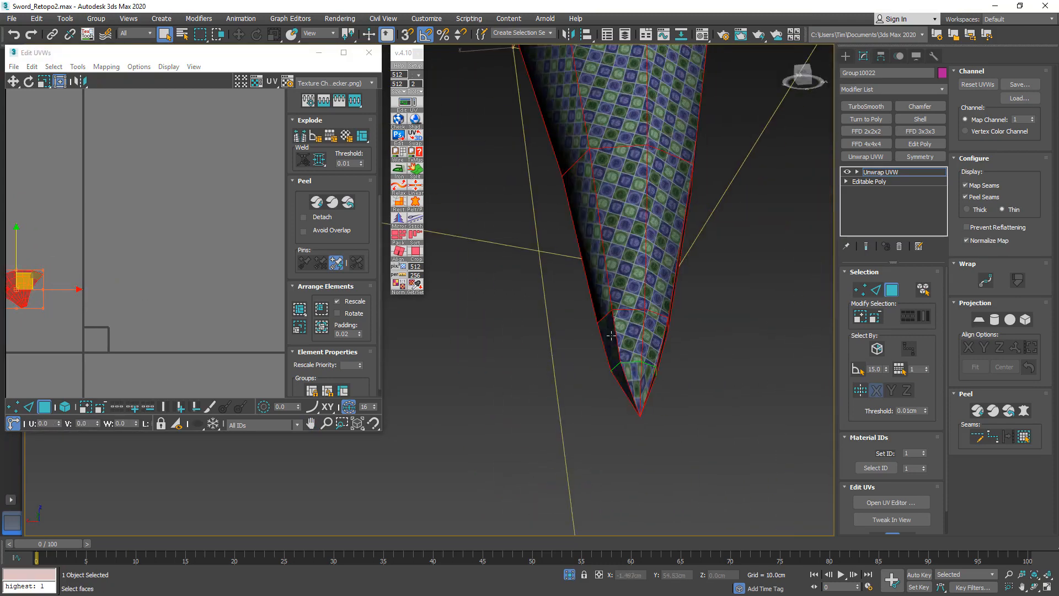
{"action": "scroll", "coordinate": [610, 335], "scroll_direction": "down", "scroll_amount": 4}
{"action": "middle_click_drag", "start_coordinate": [611, 335], "coordinate": [624, 306], "text": "alt"}
{"action": "scroll", "coordinate": [624, 305], "scroll_direction": "down", "scroll_amount": 5}
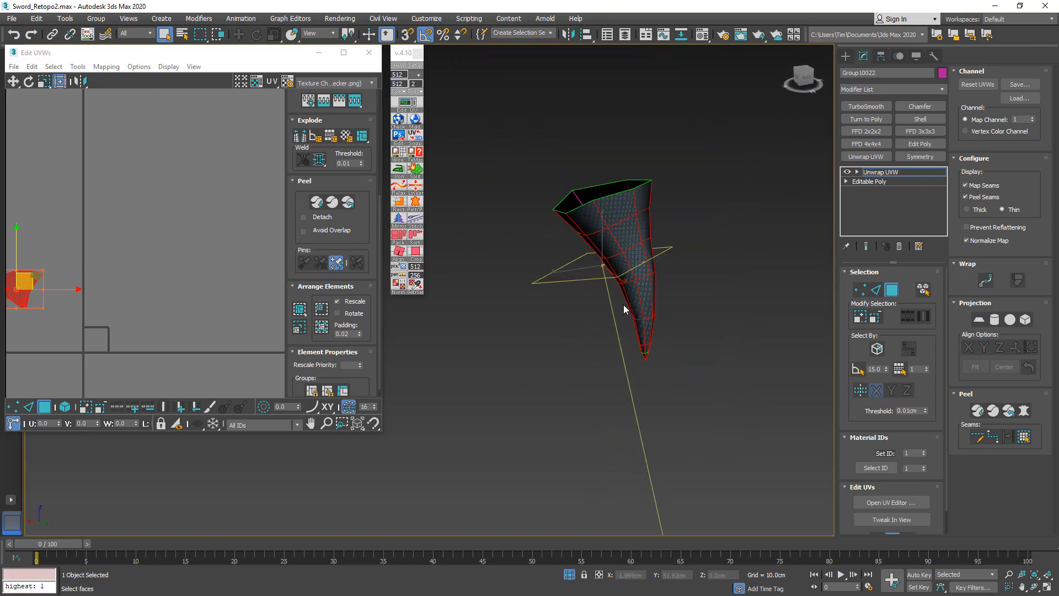
{"action": "right_click", "coordinate": [895, 172]}
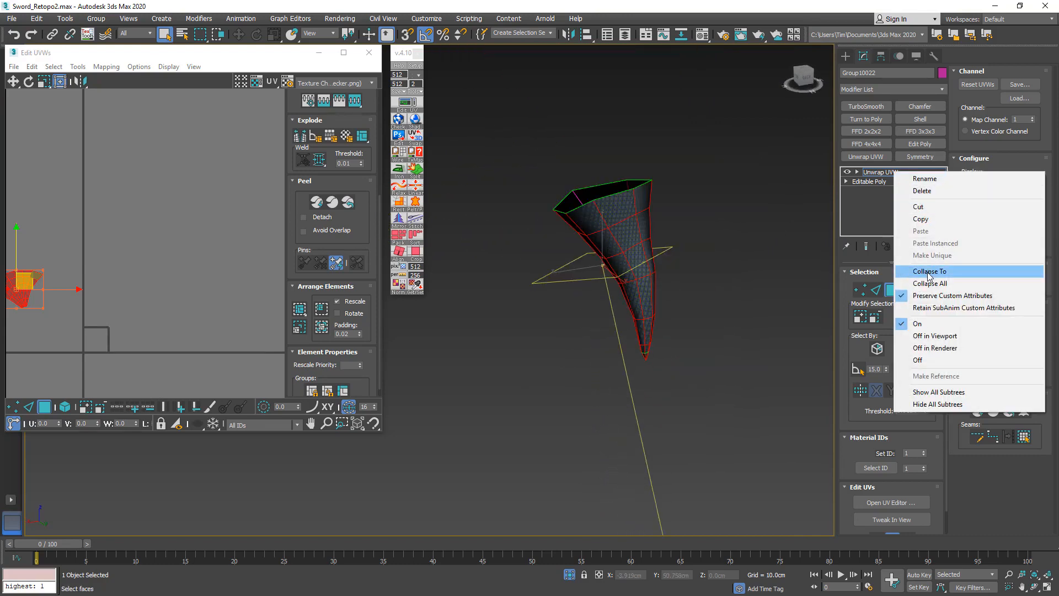
{"action": "left_click", "coordinate": [929, 272]}
{"action": "key", "text": "alt+q"}
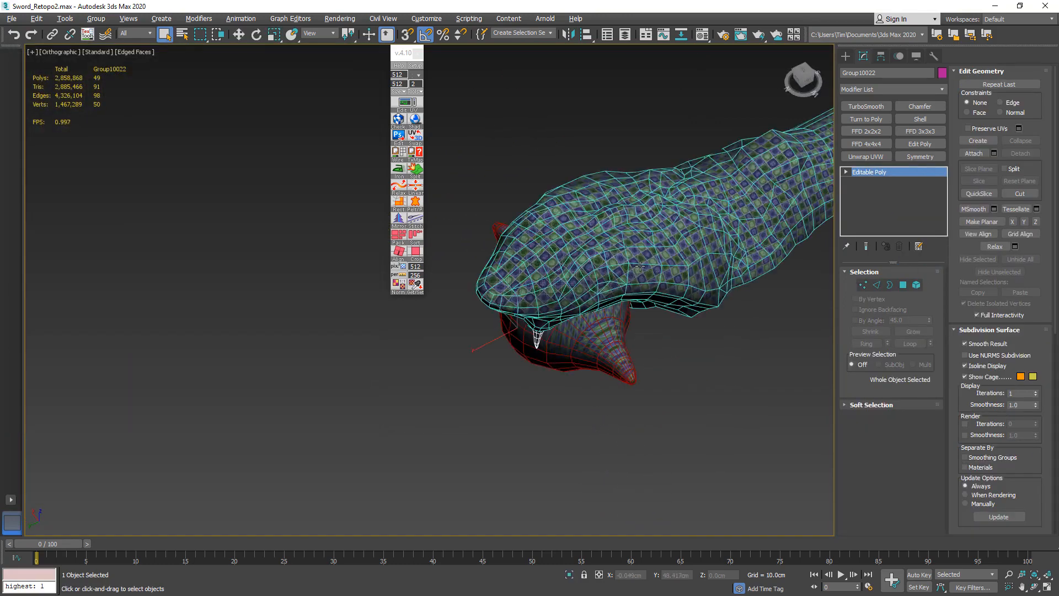
Isolate the two-pointed pommel piece and apply an Unwrap UVW modifier to it.
{"action": "left_click", "coordinate": [583, 348]}
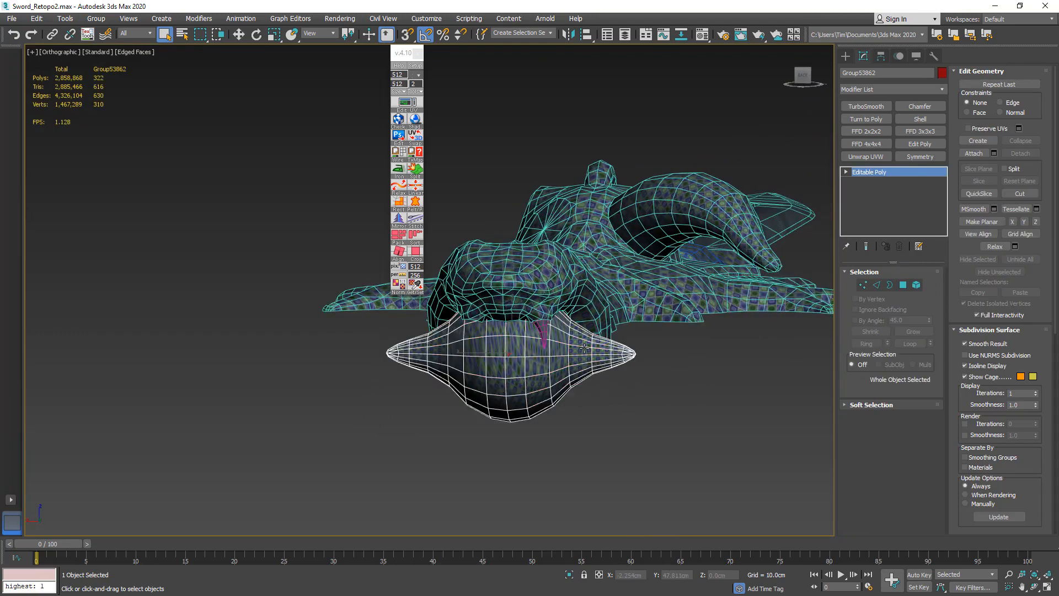
{"action": "key", "text": "alt+q"}
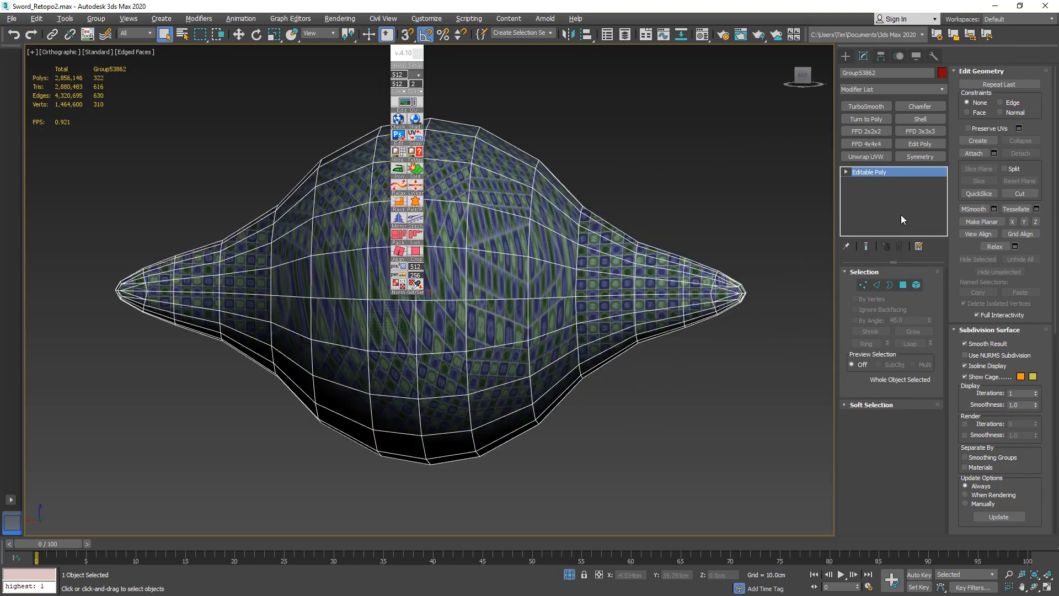
{"action": "left_click", "coordinate": [867, 156]}
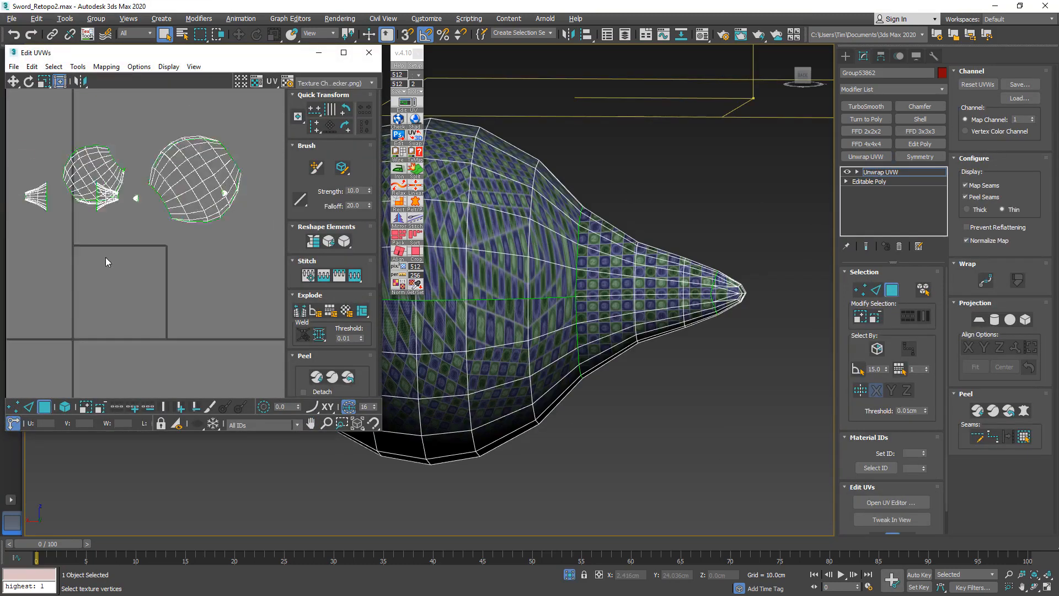
Quick peel all the pommel piece's UV shells and rescale them to a matching relative size.
{"action": "key", "text": "ctrl+a"}
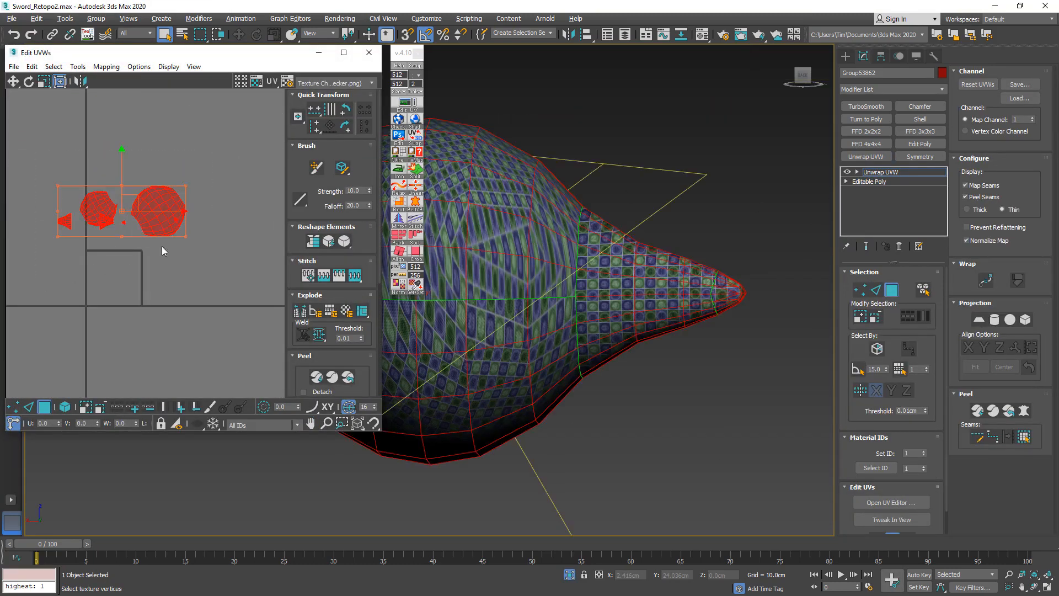
{"action": "left_click", "coordinate": [315, 377]}
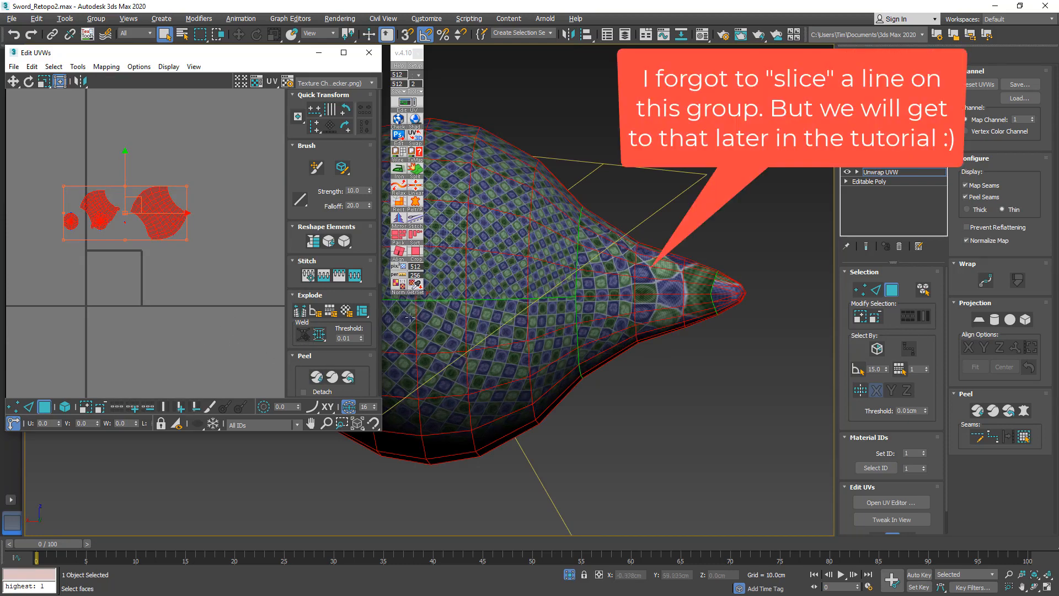
{"action": "scroll", "coordinate": [310, 347], "scroll_direction": "down", "scroll_amount": 5}
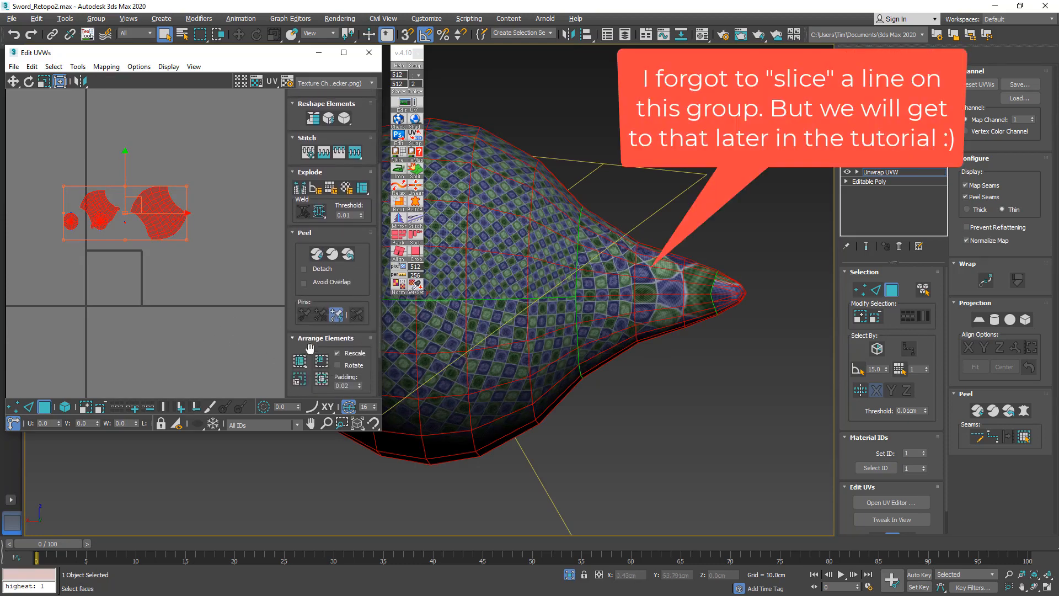
{"action": "left_click", "coordinate": [297, 384]}
{"action": "middle_click_drag", "start_coordinate": [598, 350], "coordinate": [601, 326]}
{"action": "scroll", "coordinate": [658, 342], "scroll_direction": "down", "scroll_amount": 5}
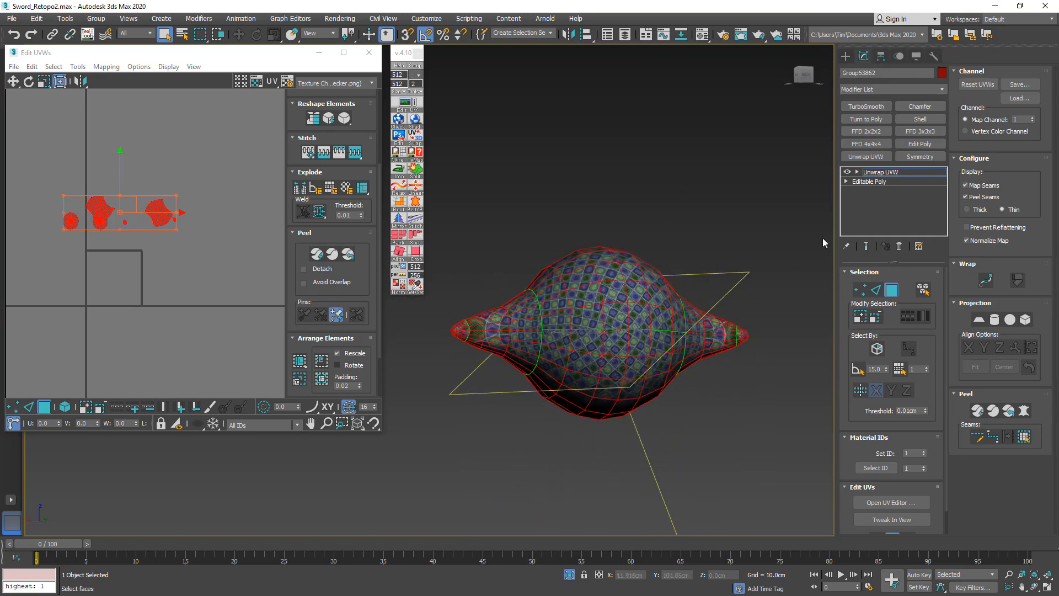
Collapse the pommel piece's Unwrap UVW into the Editable Poly and exit isolation.
{"action": "right_click", "coordinate": [870, 178]}
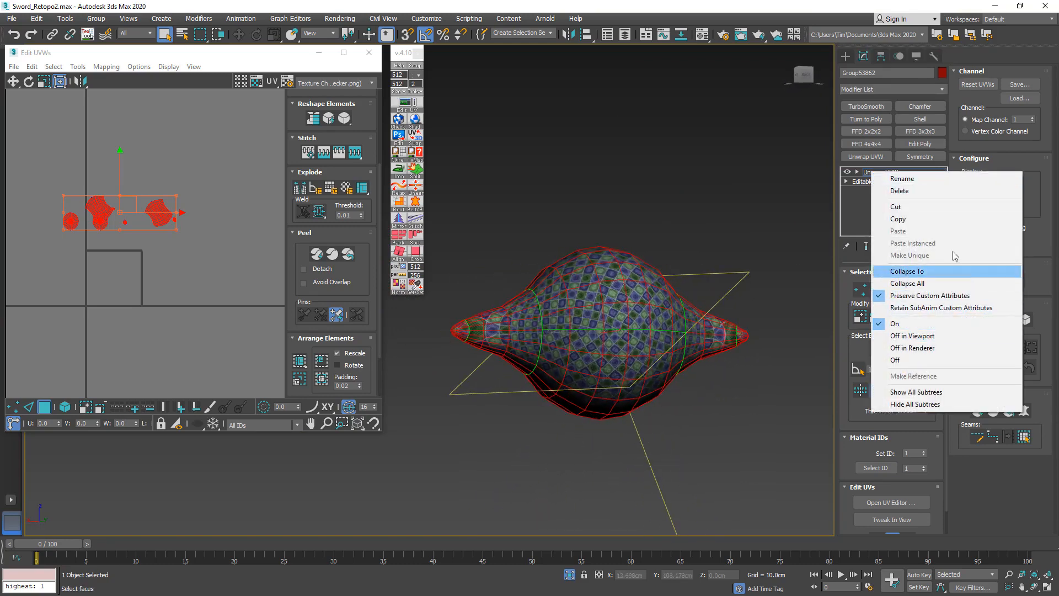
{"action": "left_click", "coordinate": [917, 271]}
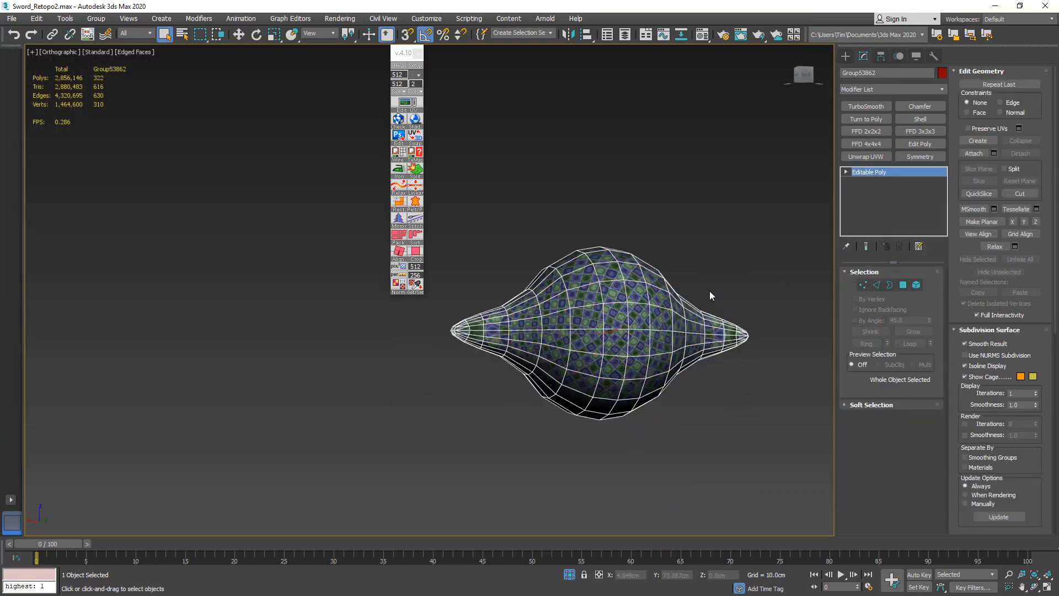
{"action": "key", "text": "alt+q"}
Close the floating UV tools panel and select all the sword's parts together.
{"action": "middle_click_drag", "start_coordinate": [674, 285], "coordinate": [166, 413]}
{"action": "scroll", "coordinate": [646, 329], "scroll_direction": "down", "scroll_amount": 2}
{"action": "scroll", "coordinate": [551, 360], "scroll_direction": "down", "scroll_amount": 3}
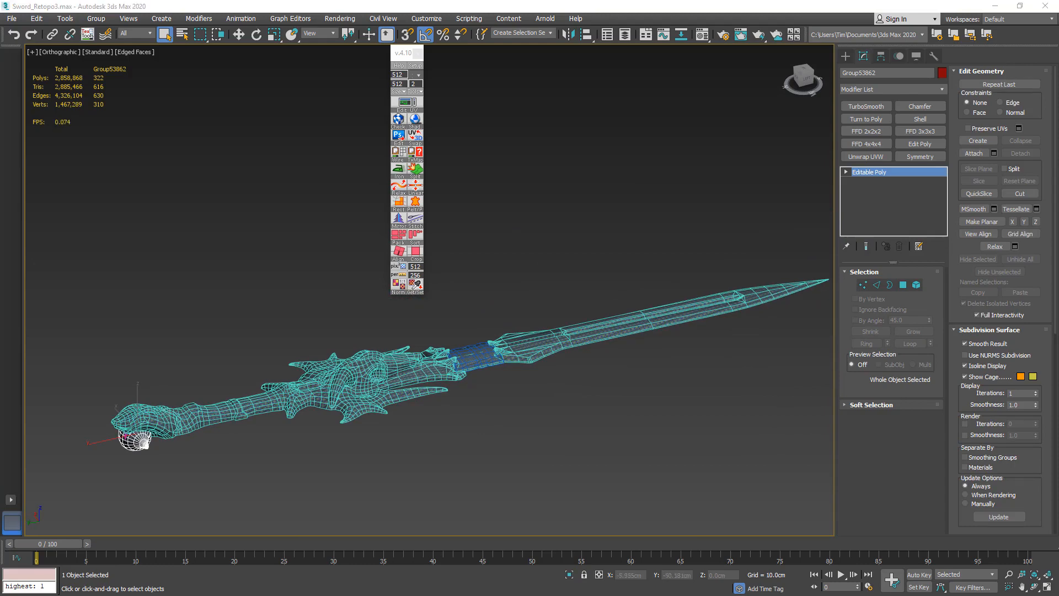
{"action": "middle_click_drag", "start_coordinate": [676, 358], "coordinate": [600, 347], "text": "alt"}
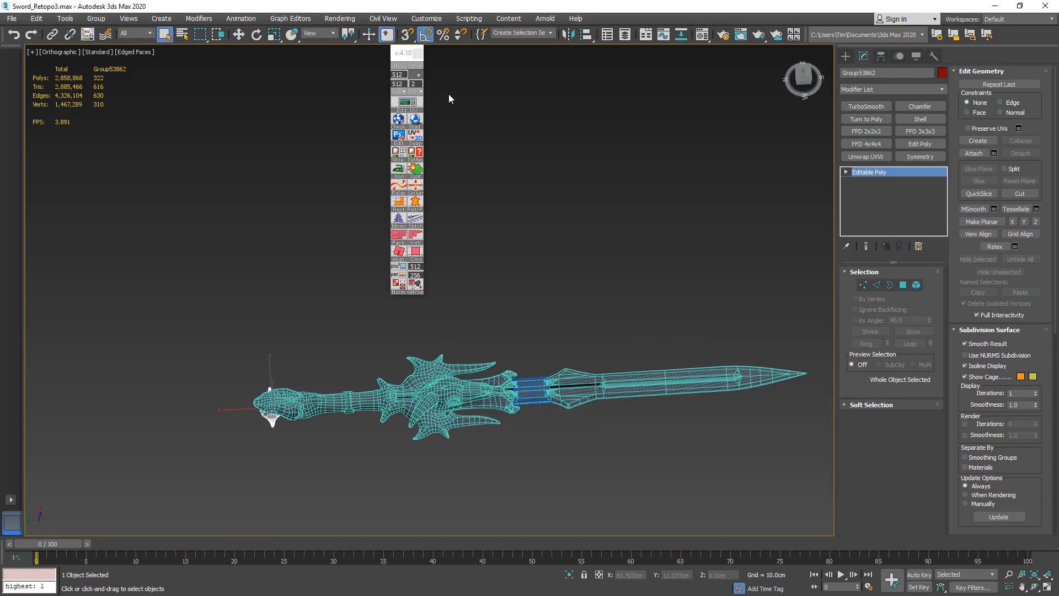
{"action": "left_click", "coordinate": [419, 56]}
{"action": "middle_click_drag", "start_coordinate": [570, 261], "coordinate": [450, 252]}
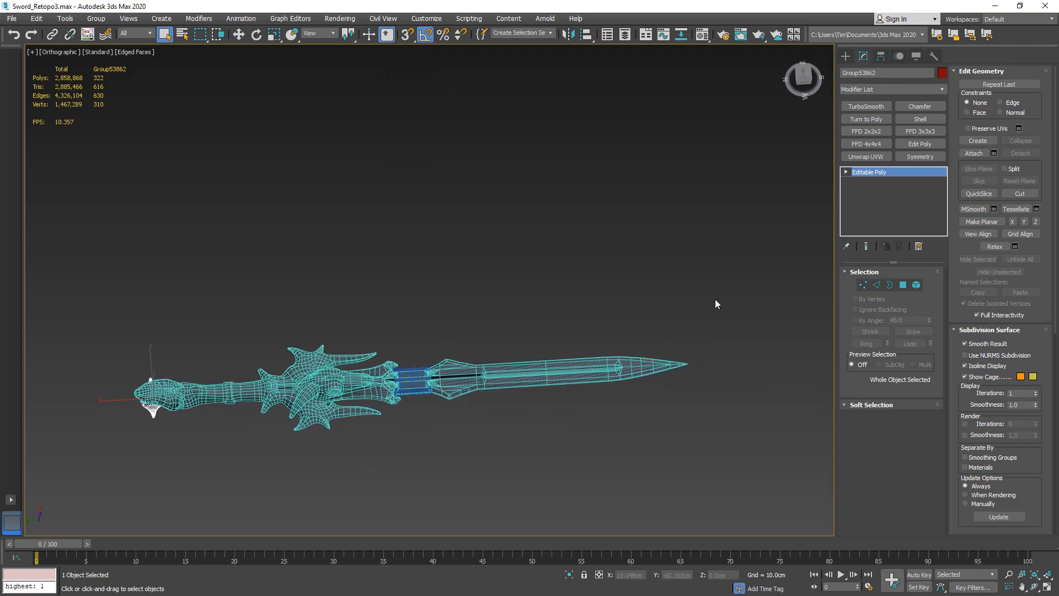
{"action": "left_click_drag", "start_coordinate": [120, 471], "coordinate": [117, 471]}
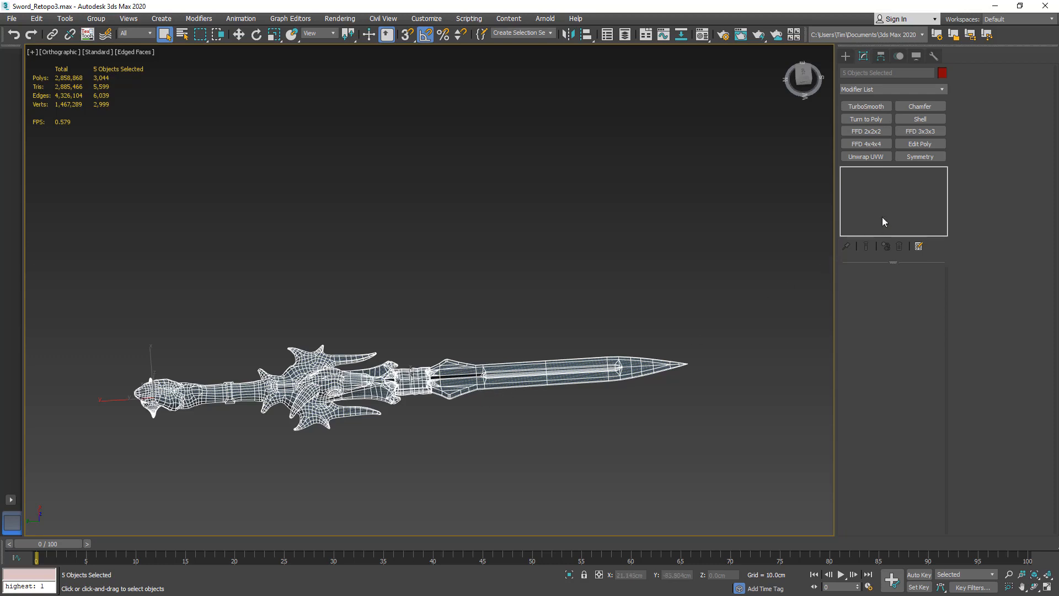
Apply one shared Unwrap UVW modifier to the five sword parts and select all their faces in polygon mode.
{"action": "left_click", "coordinate": [871, 157]}
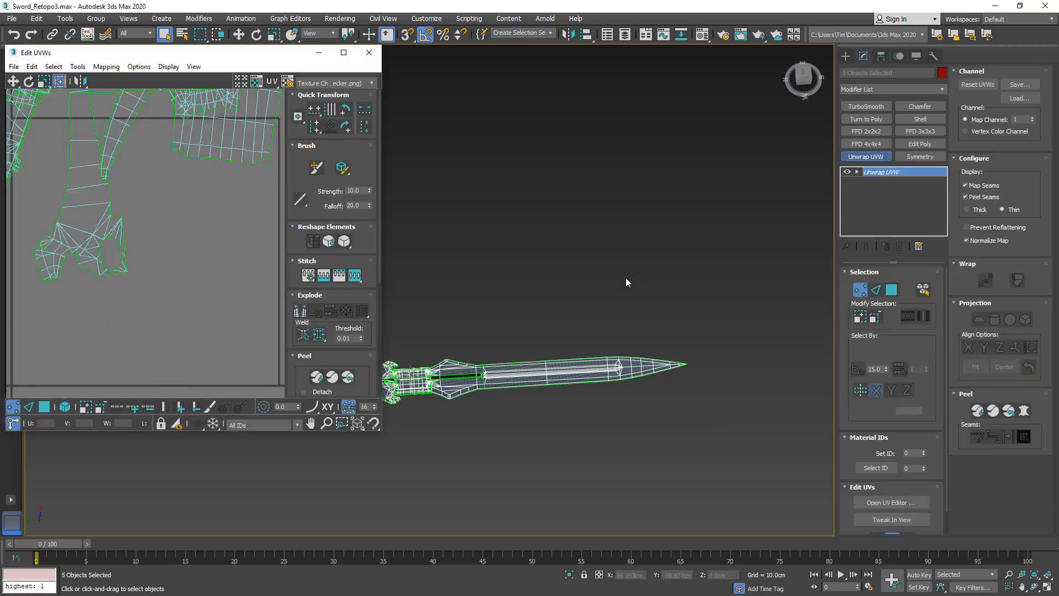
{"action": "middle_click_drag", "start_coordinate": [457, 330], "coordinate": [653, 332]}
{"action": "scroll", "coordinate": [653, 333], "scroll_direction": "down", "scroll_amount": 2}
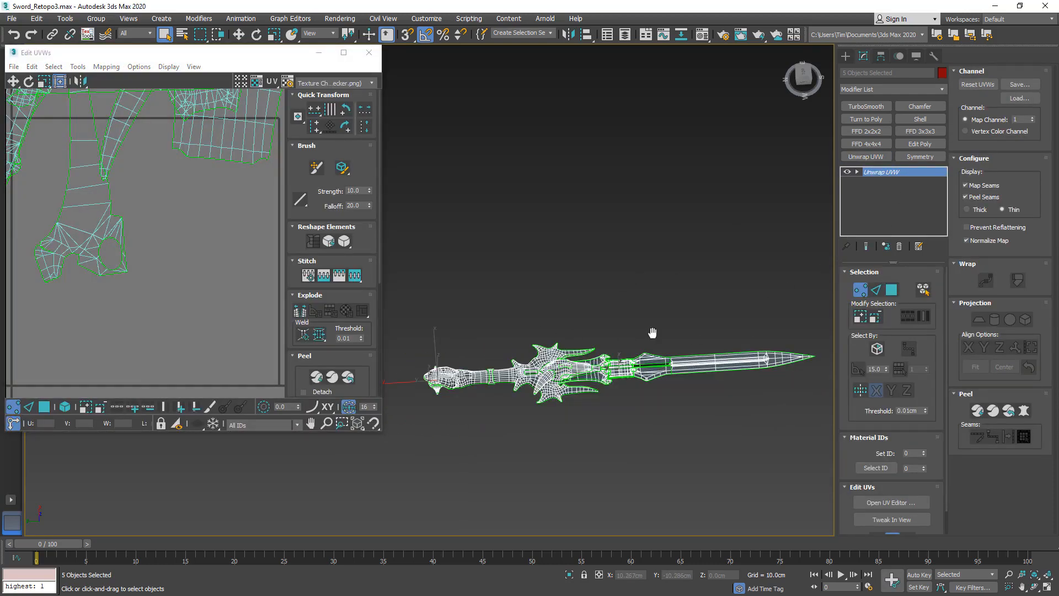
{"action": "left_click", "coordinate": [892, 293]}
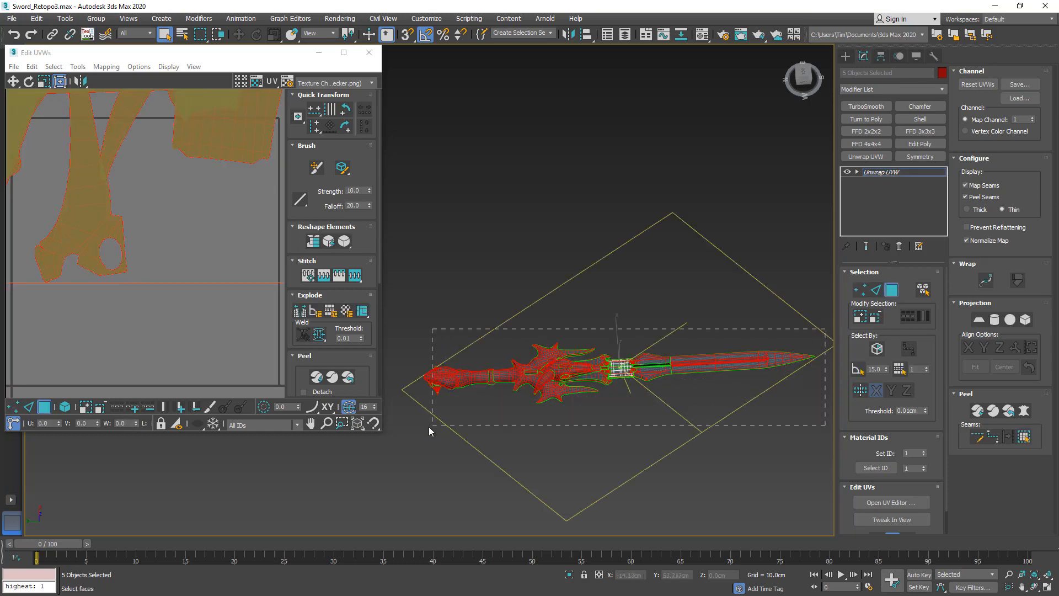
{"action": "left_click_drag", "start_coordinate": [428, 427], "coordinate": [412, 429]}
Quick peel all the combined UV shells and arrange them in the UV tile with Pack Custom.
{"action": "middle_click_drag", "start_coordinate": [143, 219], "coordinate": [134, 318]}
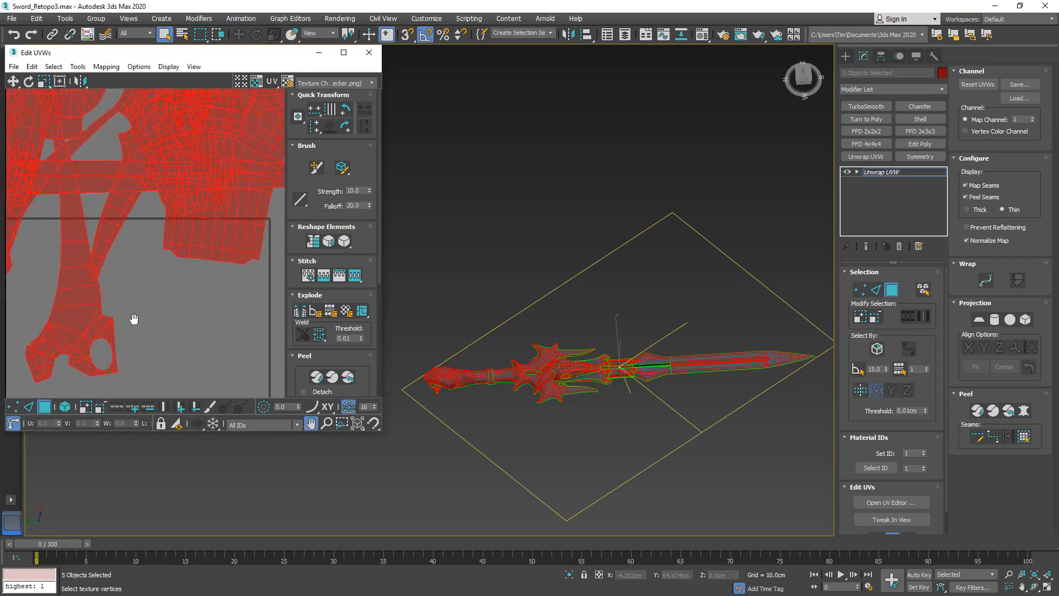
{"action": "scroll", "coordinate": [114, 269], "scroll_direction": "down", "scroll_amount": 8}
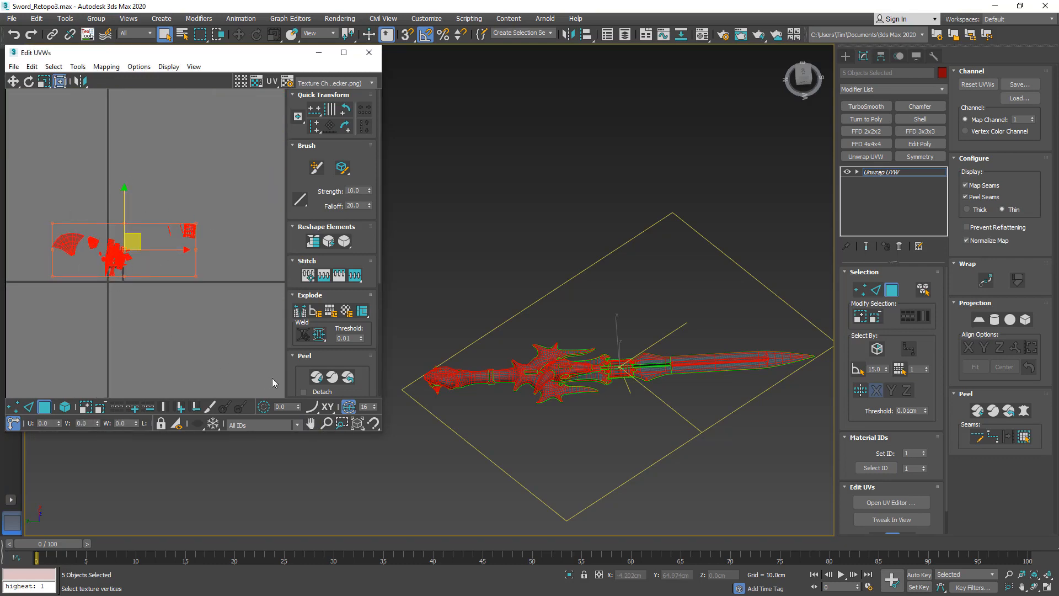
{"action": "left_click", "coordinate": [316, 378]}
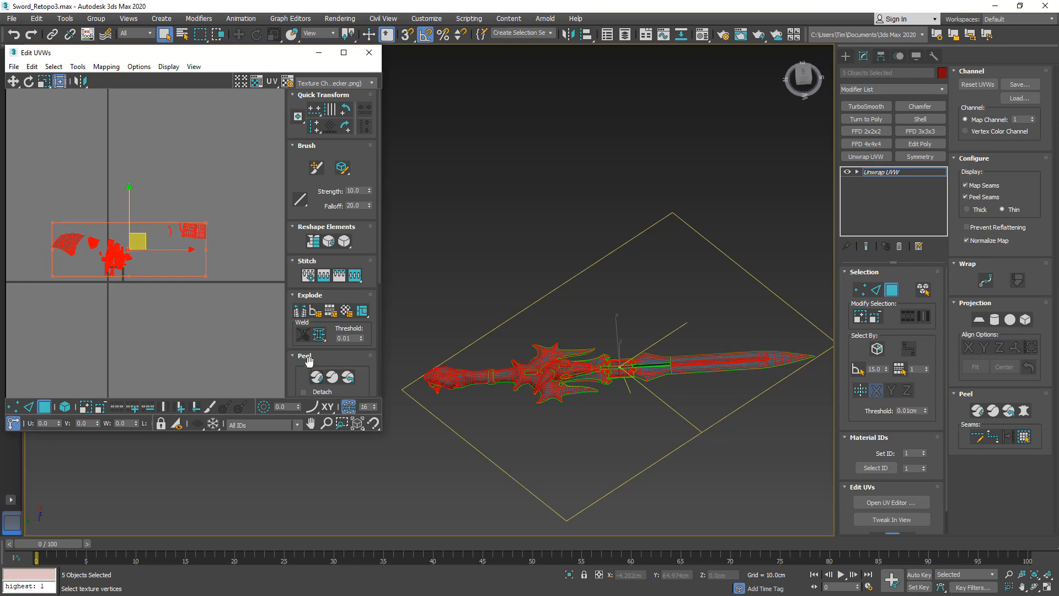
{"action": "left_click_drag", "start_coordinate": [379, 279], "coordinate": [375, 370]}
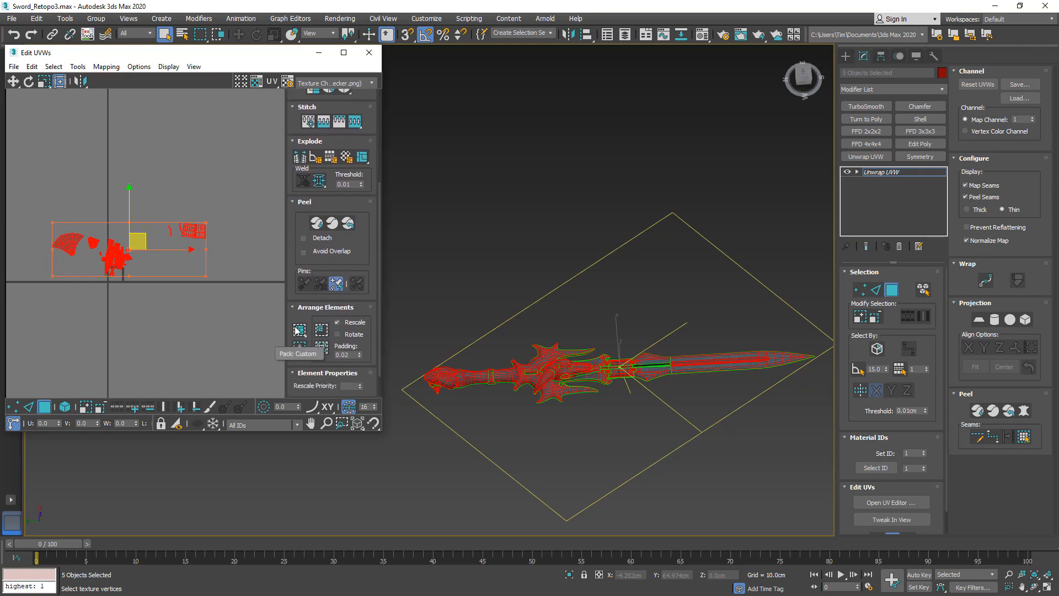
{"action": "left_click", "coordinate": [298, 330]}
Examine the checker pattern along the guard and blade, and check the packed UV layout for overlapping shells.
{"action": "middle_click", "coordinate": [571, 364]}
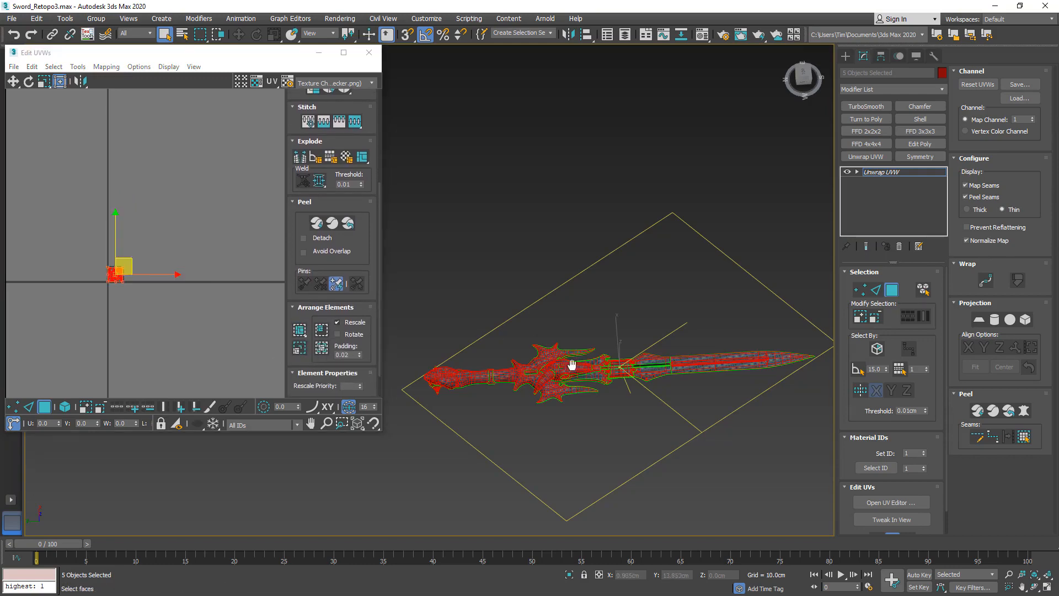
{"action": "scroll", "coordinate": [572, 365], "scroll_direction": "up", "scroll_amount": 10}
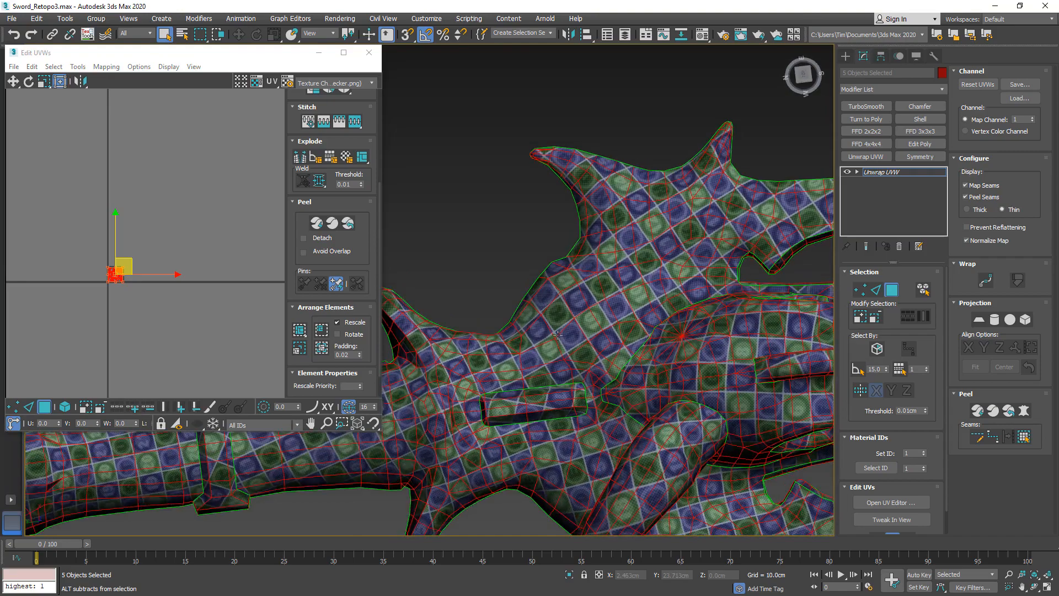
{"action": "scroll", "coordinate": [557, 334], "scroll_direction": "down", "scroll_amount": 5}
{"action": "middle_click_drag", "start_coordinate": [557, 334], "coordinate": [839, 351], "text": "alt"}
{"action": "middle_click_drag", "start_coordinate": [666, 332], "coordinate": [383, 233]}
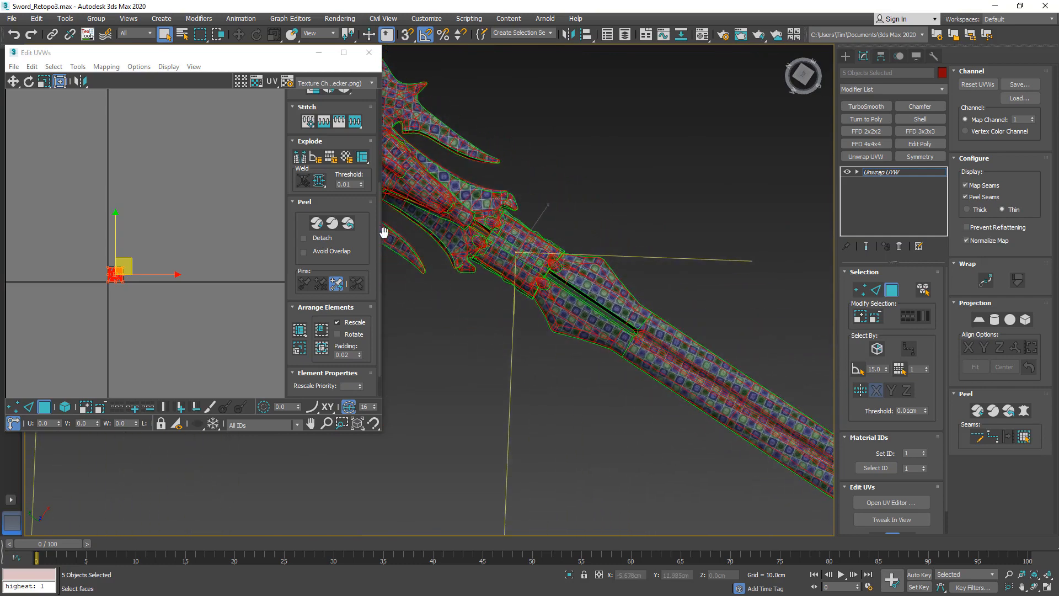
{"action": "scroll", "coordinate": [110, 278], "scroll_direction": "up", "scroll_amount": 10}
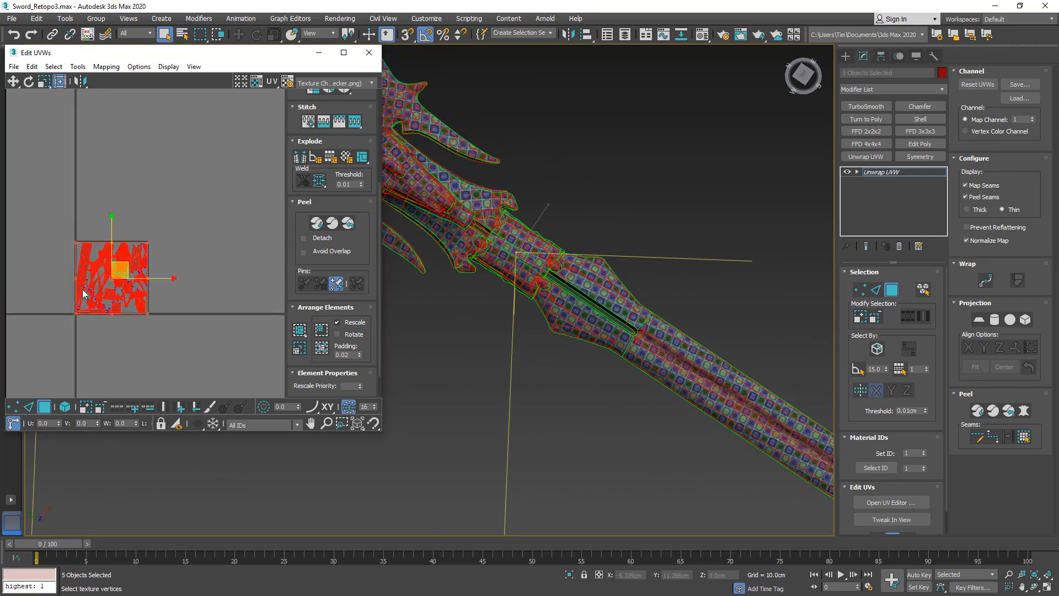
{"action": "scroll", "coordinate": [101, 300], "scroll_direction": "up", "scroll_amount": 4}
{"action": "scroll", "coordinate": [127, 298], "scroll_direction": "down", "scroll_amount": 2}
{"action": "scroll", "coordinate": [148, 297], "scroll_direction": "up", "scroll_amount": 1}
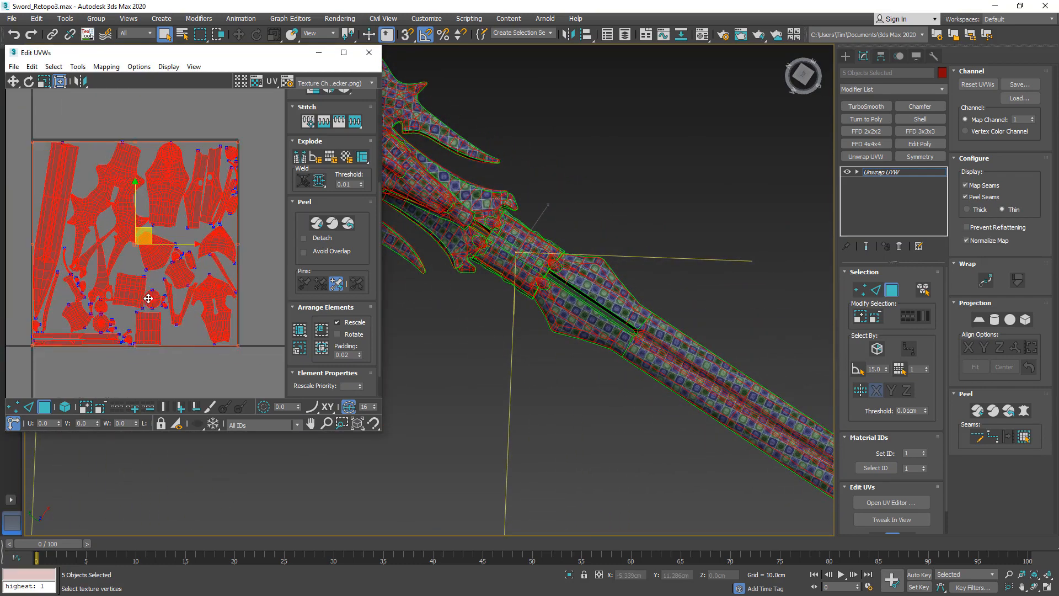
{"action": "middle_click_drag", "start_coordinate": [157, 298], "coordinate": [168, 297]}
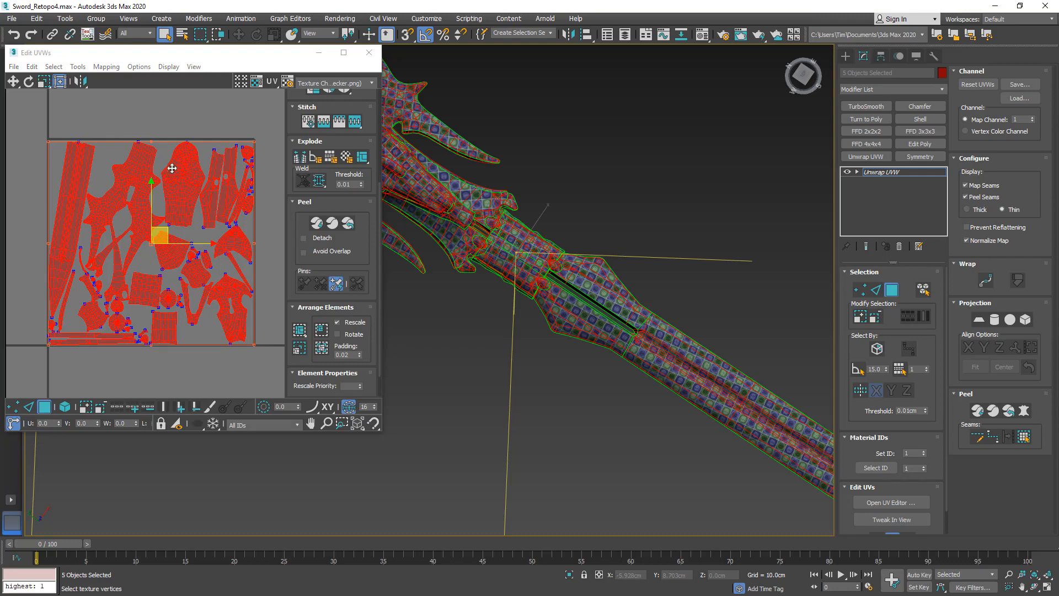
{"action": "scroll", "coordinate": [113, 261], "scroll_direction": "up", "scroll_amount": 3}
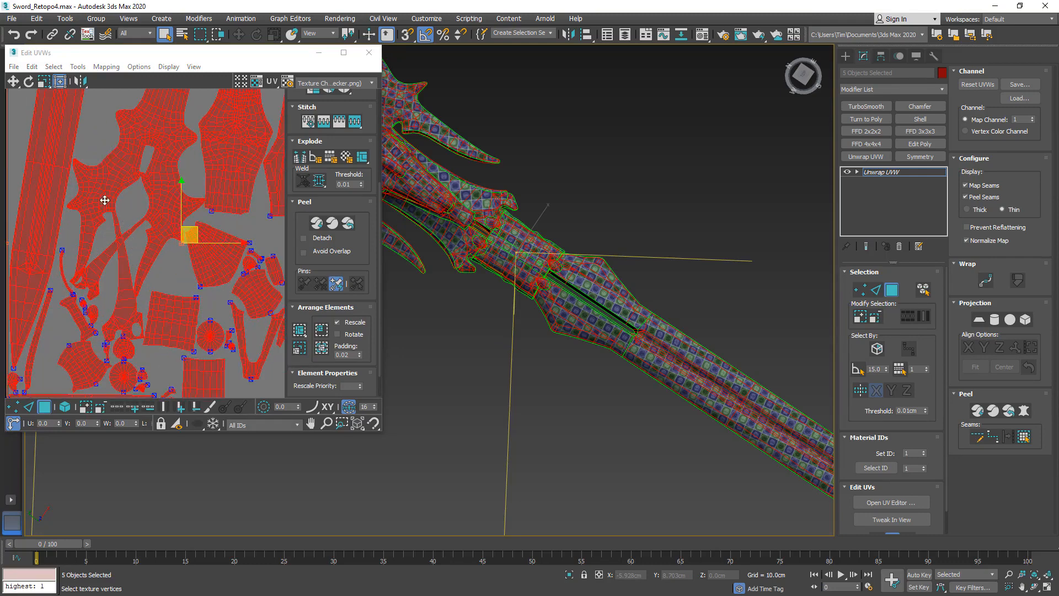
{"action": "scroll", "coordinate": [107, 203], "scroll_direction": "down", "scroll_amount": 3}
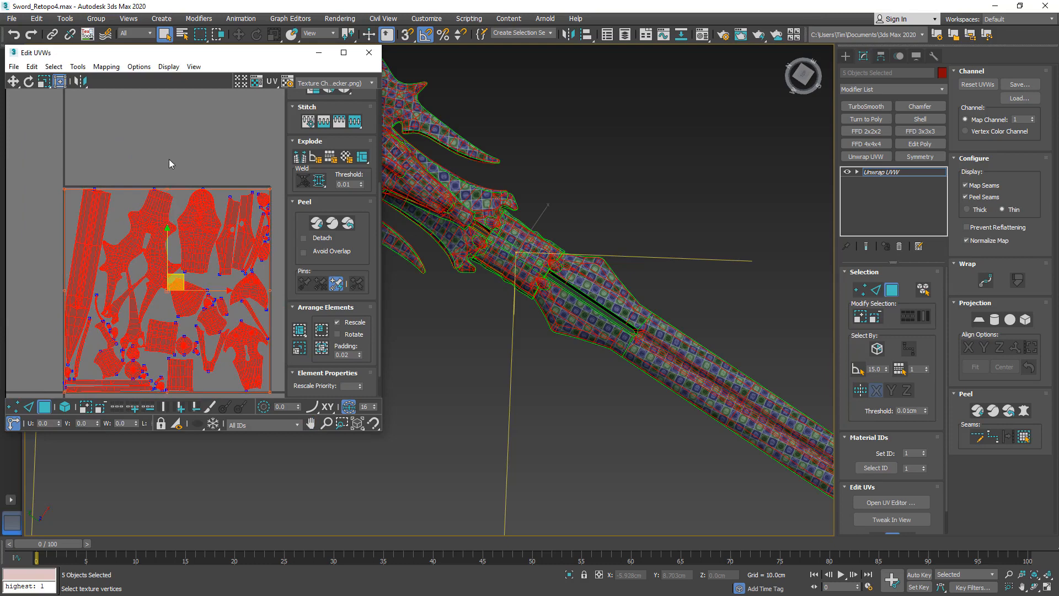
Select the large spiked guard shell as a whole UV element and move it above the UV tile.
{"action": "left_click", "coordinate": [162, 202]}
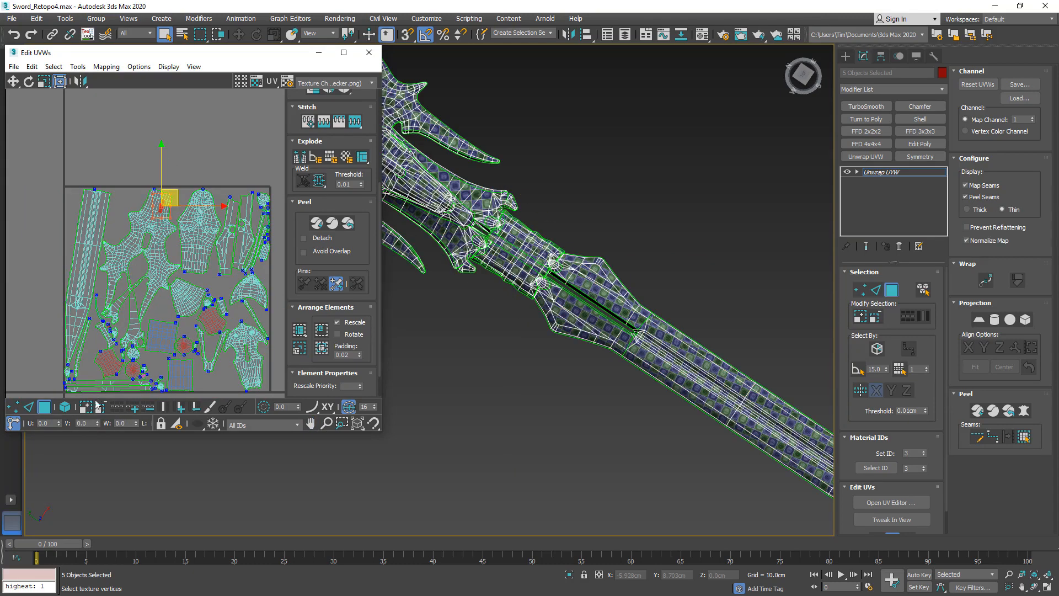
{"action": "left_click", "coordinate": [66, 407]}
{"action": "left_click", "coordinate": [156, 239]}
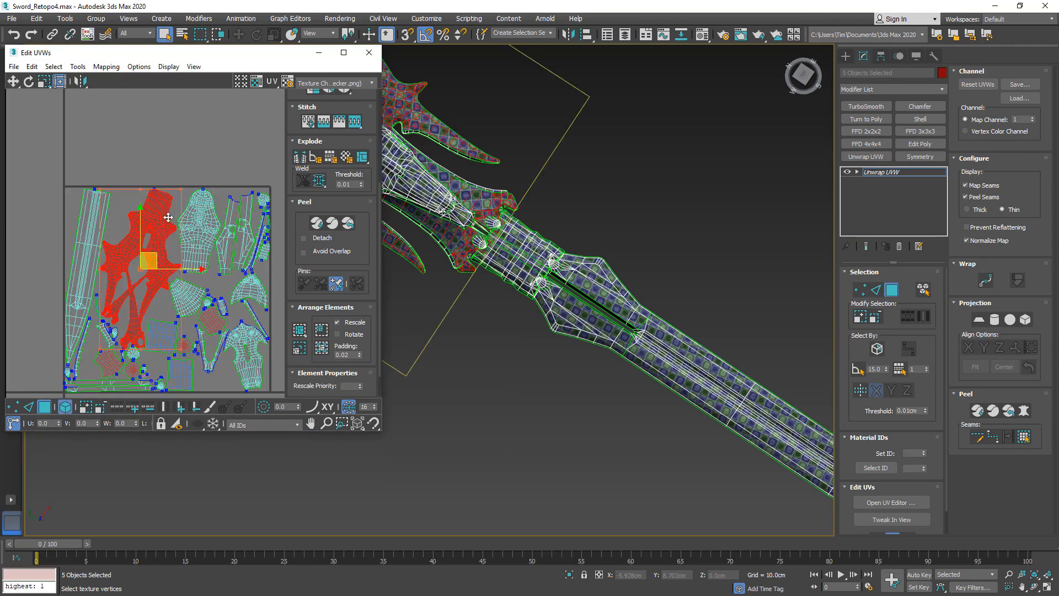
{"action": "left_click_drag", "start_coordinate": [157, 254], "coordinate": [190, 71]}
With element selection off, deselect the guard shell's faces on one side horn and the grip-side spiked section.
{"action": "middle_click_drag", "start_coordinate": [189, 137], "coordinate": [174, 238]}
{"action": "scroll", "coordinate": [174, 237], "scroll_direction": "up", "scroll_amount": 3}
{"action": "scroll", "coordinate": [605, 271], "scroll_direction": "up", "scroll_amount": 6}
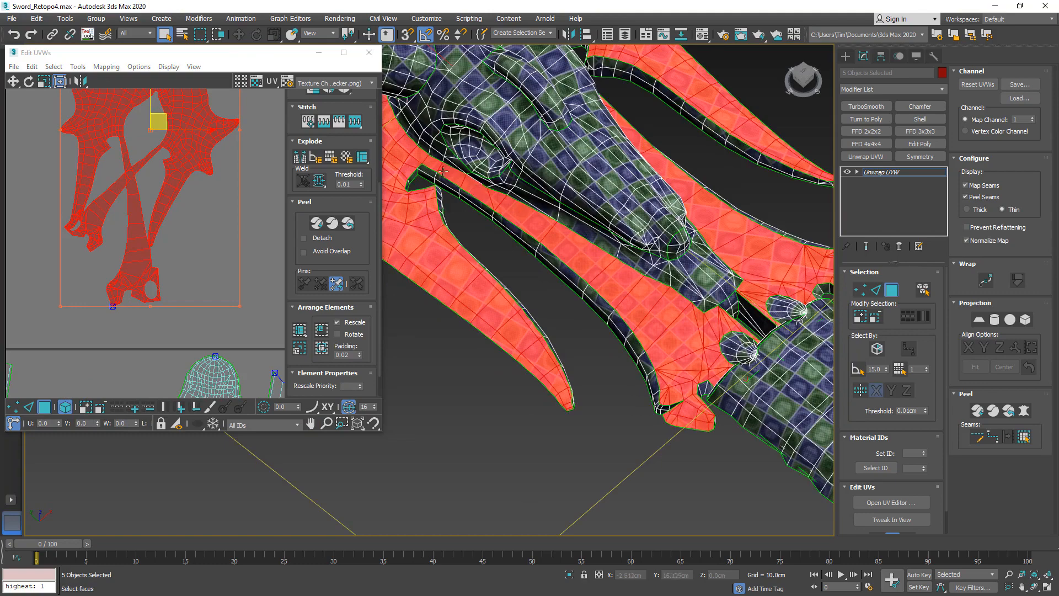
{"action": "middle_click_drag", "start_coordinate": [657, 349], "coordinate": [646, 316], "text": "alt"}
{"action": "middle_click_drag", "start_coordinate": [581, 208], "coordinate": [560, 253]}
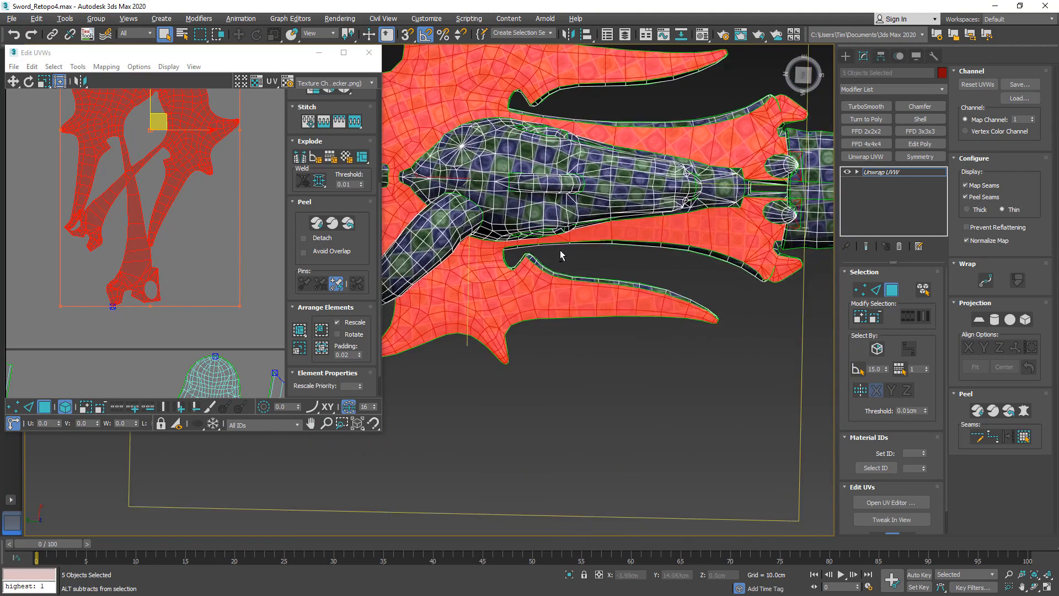
{"action": "middle_click_drag", "start_coordinate": [253, 201], "coordinate": [260, 227]}
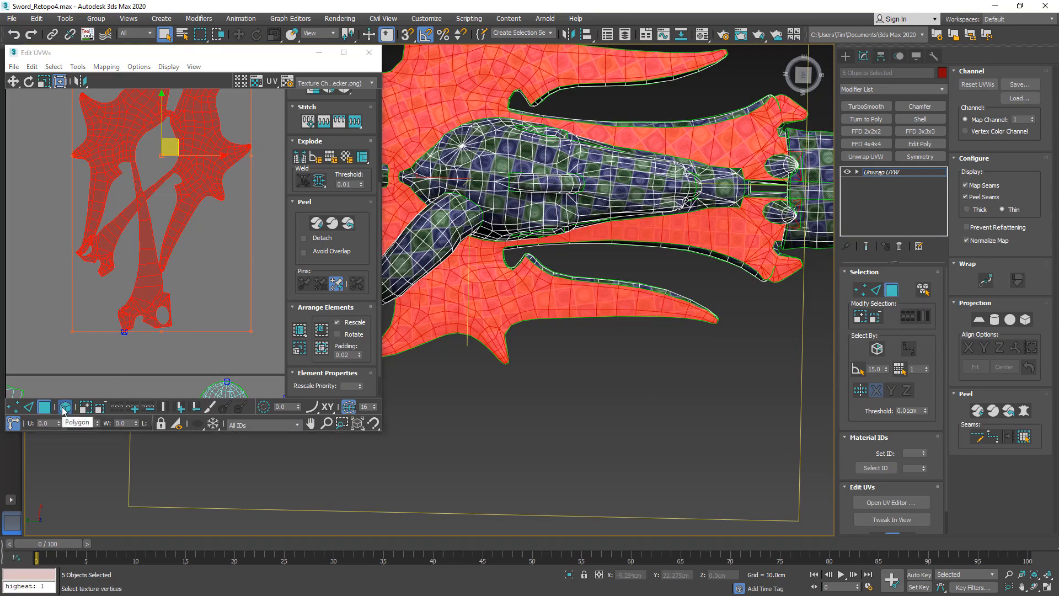
{"action": "middle_click_drag", "start_coordinate": [592, 318], "coordinate": [601, 334]}
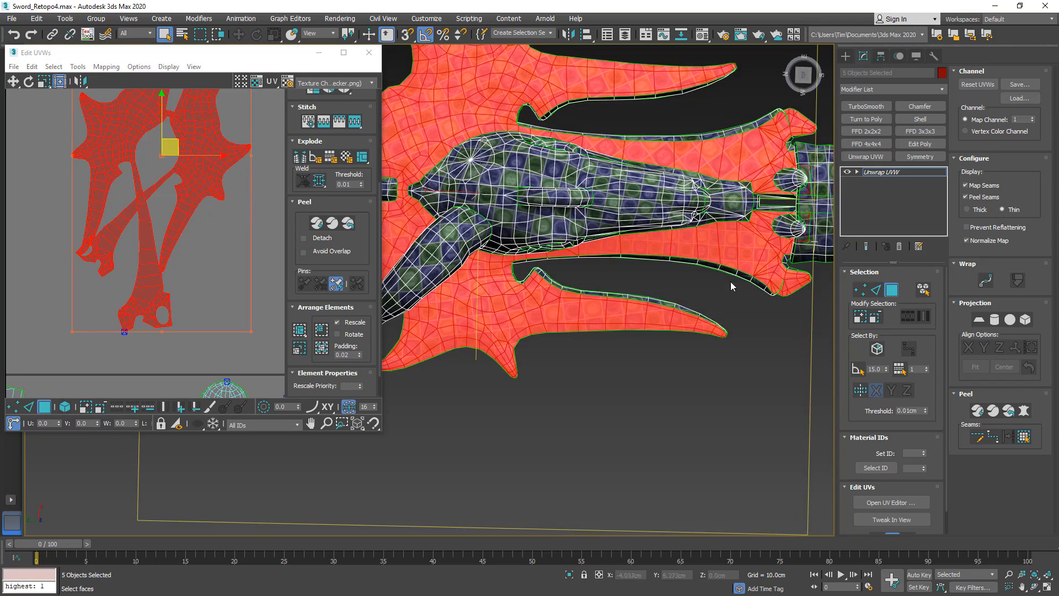
{"action": "middle_click_drag", "start_coordinate": [730, 281], "coordinate": [687, 321]}
{"action": "left_click_drag", "start_coordinate": [557, 422], "coordinate": [517, 437], "text": "alt"}
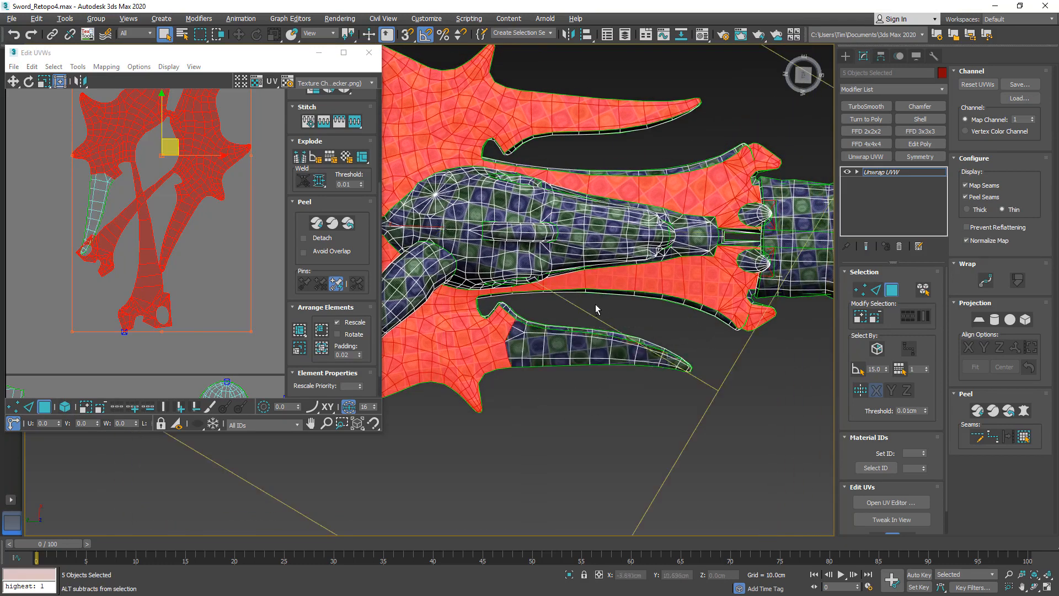
{"action": "left_click_drag", "start_coordinate": [411, 432], "coordinate": [412, 430], "text": "alt"}
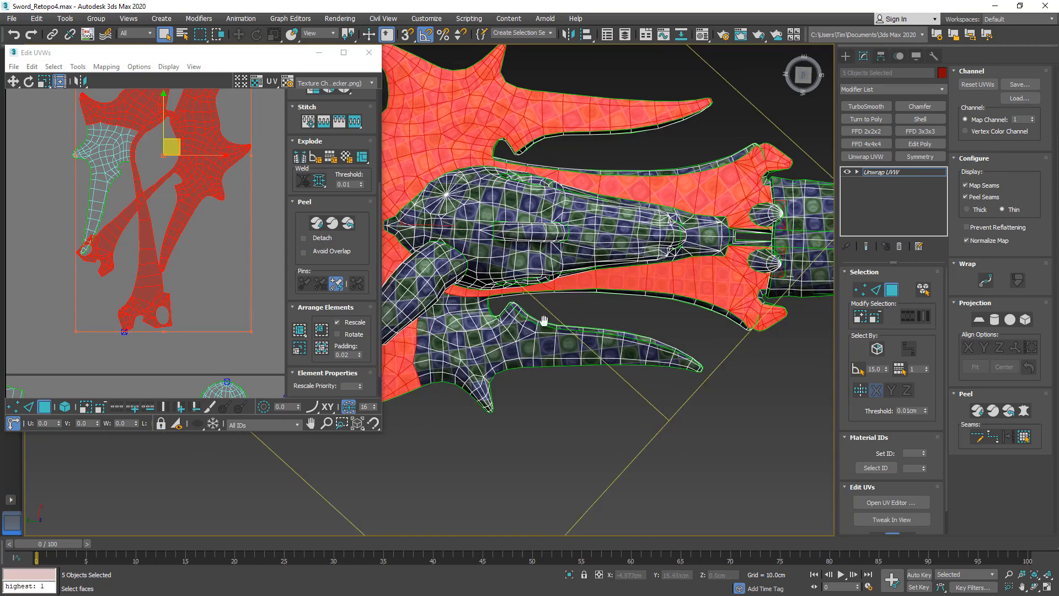
{"action": "key", "text": "z"}
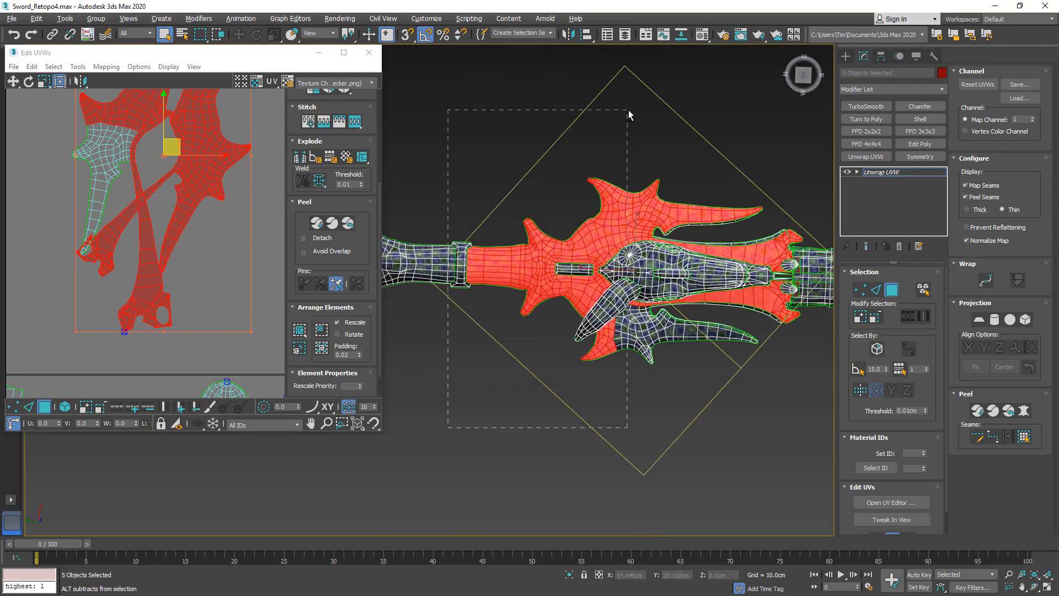
{"action": "left_click_drag", "start_coordinate": [626, 108], "coordinate": [623, 93], "text": "alt"}
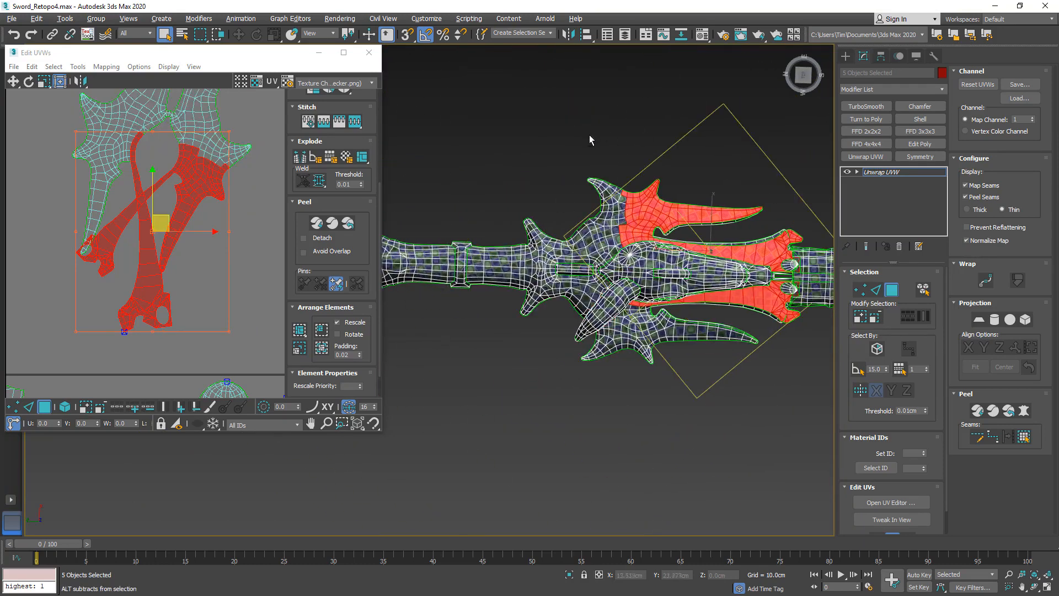
Deselect the opposite side horn and the faces at the prong roots, leaving only the two long inner prongs selected.
{"action": "left_click_drag", "start_coordinate": [759, 225], "coordinate": [762, 226], "text": "alt"}
{"action": "key", "text": "z"}
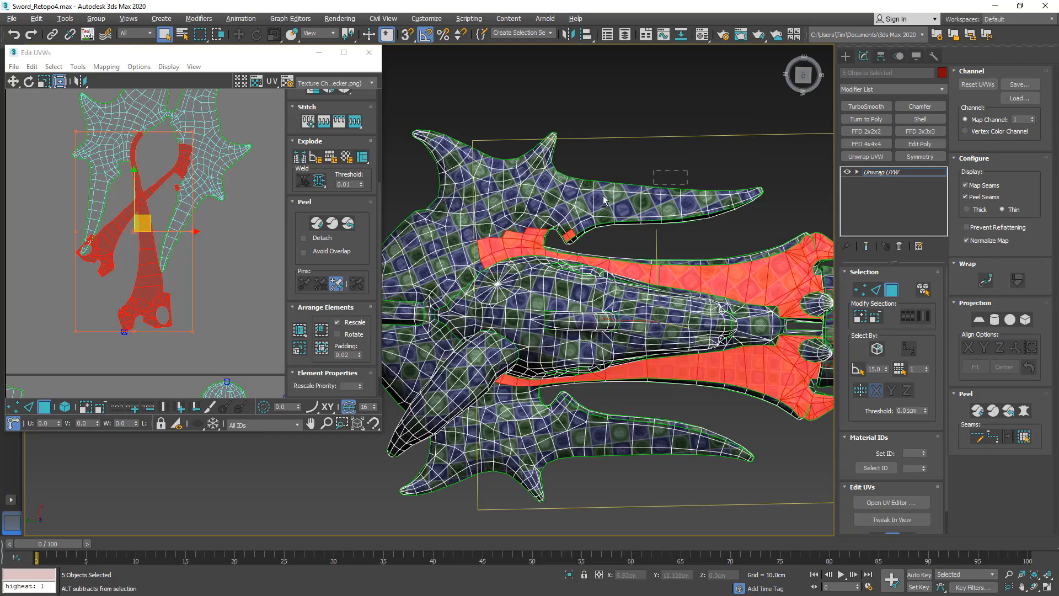
{"action": "left_click_drag", "start_coordinate": [446, 243], "coordinate": [483, 225], "text": "alt"}
{"action": "key", "text": "F3"}
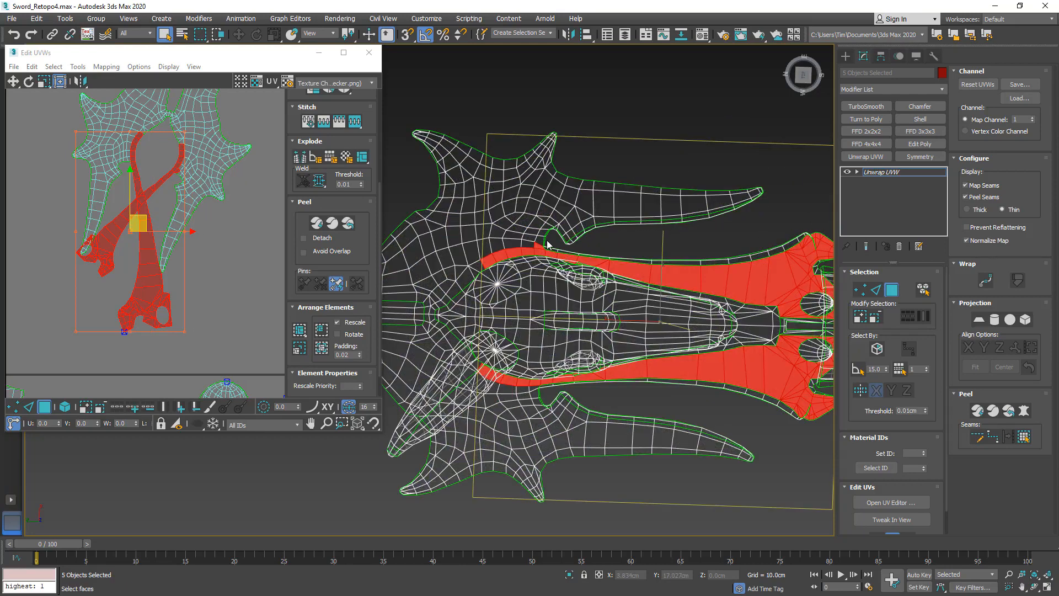
{"action": "key", "text": "F3"}
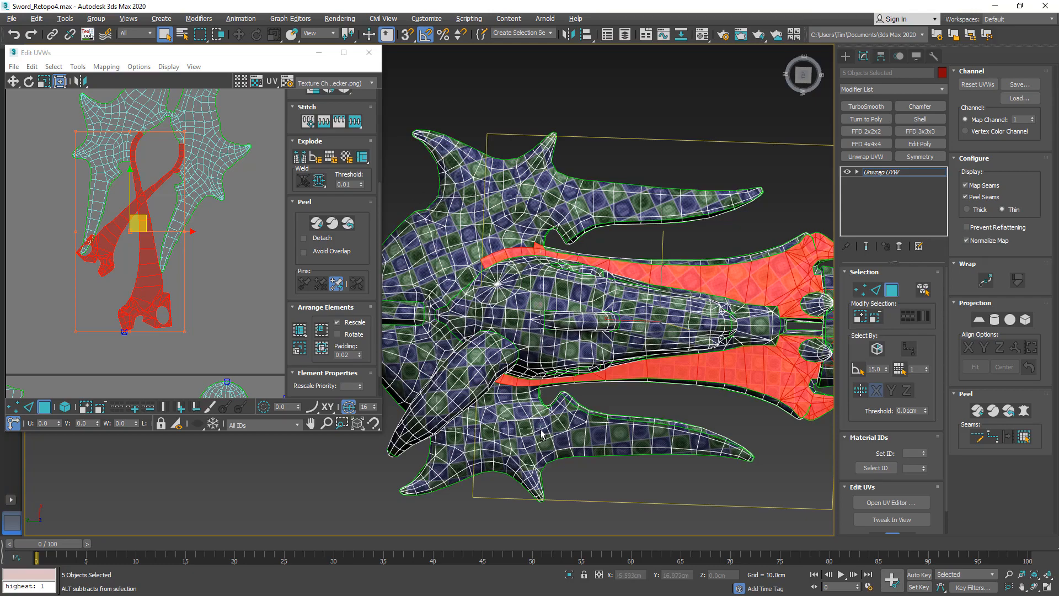
{"action": "left_click_drag", "start_coordinate": [536, 430], "coordinate": [537, 431], "text": "alt"}
Examine the two selected prongs beside the dragon's head and their crossing pieces in the UV layout.
{"action": "middle_click_drag", "start_coordinate": [554, 395], "coordinate": [536, 292], "text": "alt"}
{"action": "scroll", "coordinate": [537, 291], "scroll_direction": "up", "scroll_amount": 5}
{"action": "key", "text": "F3"}
{"action": "key", "text": "F3"}
{"action": "middle_click_drag", "start_coordinate": [577, 240], "coordinate": [567, 274]}
{"action": "scroll", "coordinate": [567, 274], "scroll_direction": "down", "scroll_amount": 5}
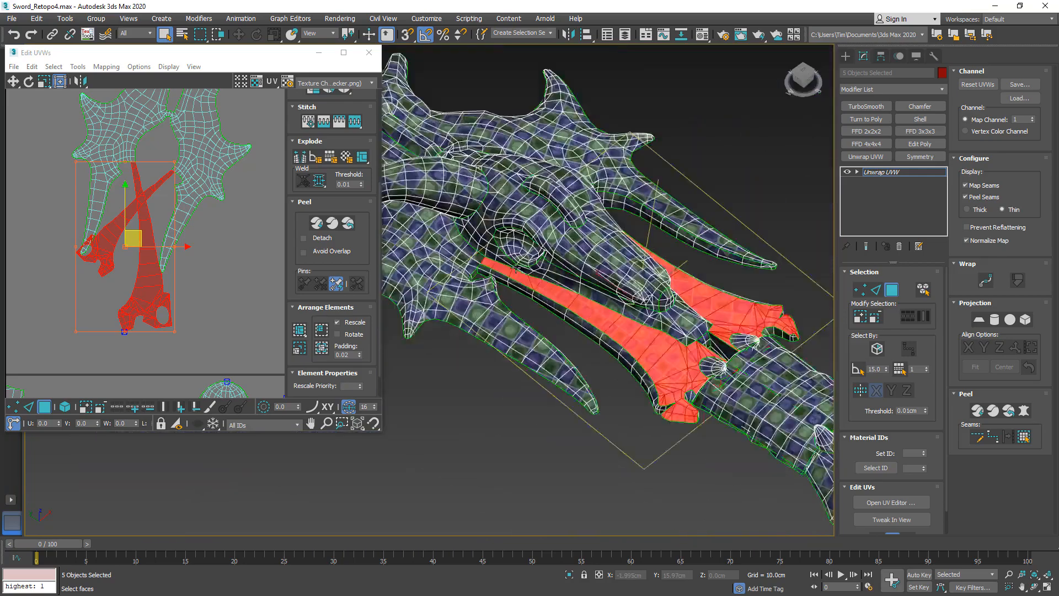
{"action": "mouse_move", "coordinate": [656, 331]}
{"action": "middle_mouse_down", "text": "alt"}
{"action": "mouse_move", "coordinate": [540, 333]}
{"action": "mouse_move", "coordinate": [370, 254]}
{"action": "mouse_move", "coordinate": [607, 314]}
{"action": "mouse_move", "coordinate": [717, 329]}
{"action": "middle_mouse_up", "text": "alt"}
{"action": "scroll", "coordinate": [584, 304], "scroll_direction": "up", "scroll_amount": 5}
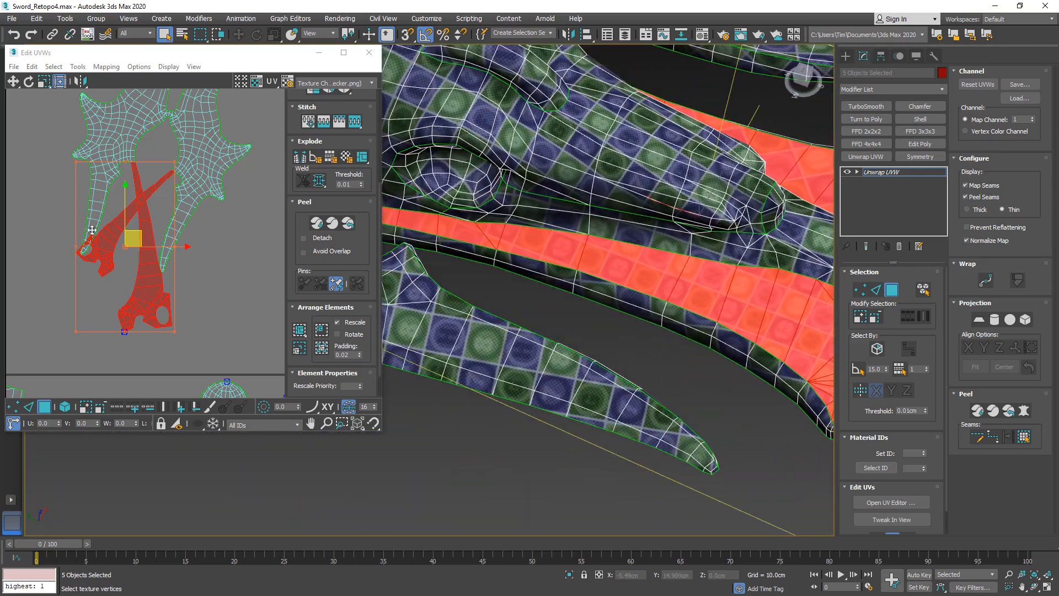
{"action": "middle_click_drag", "start_coordinate": [133, 210], "coordinate": [125, 256]}
Switch the UV editor to the Move transform, region-select the guard shell and extend the selection to all UV shells.
{"action": "right_click", "coordinate": [132, 256]}
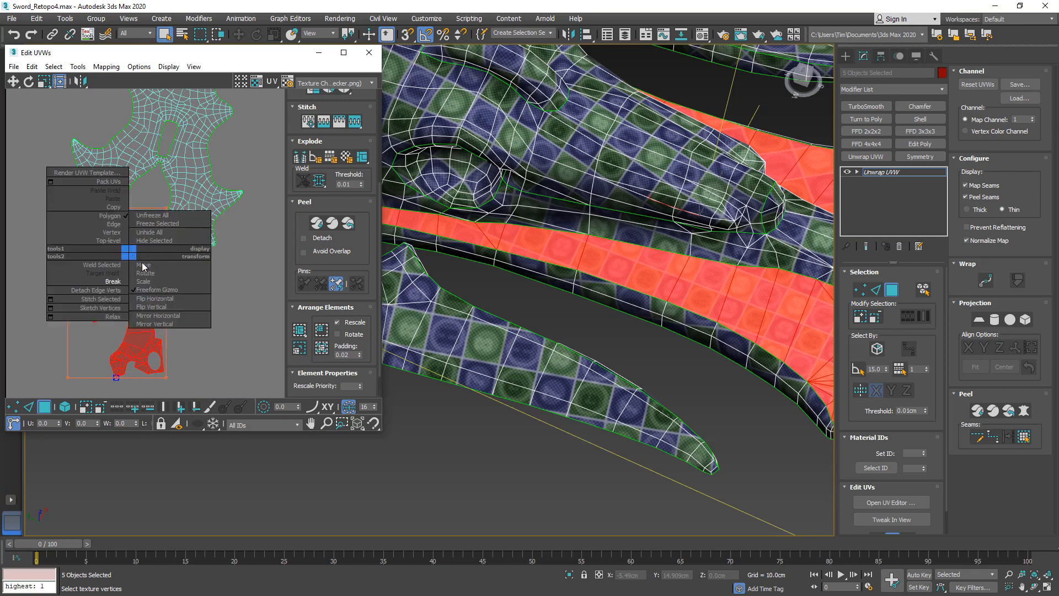
{"action": "left_click", "coordinate": [142, 266]}
{"action": "scroll", "coordinate": [114, 282], "scroll_direction": "down", "scroll_amount": 3}
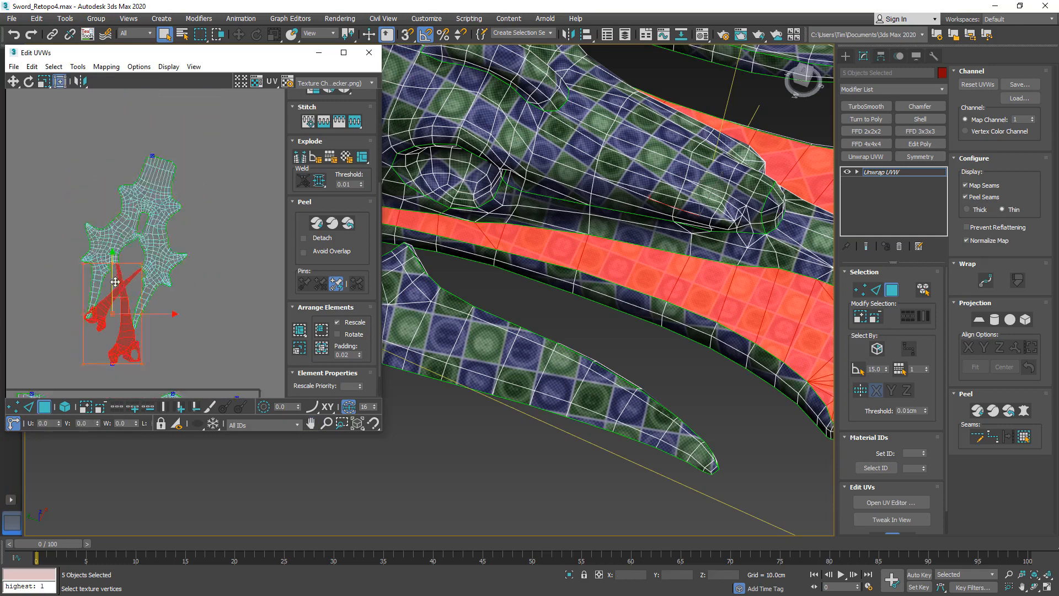
{"action": "scroll", "coordinate": [115, 281], "scroll_direction": "down", "scroll_amount": 2}
{"action": "left_click_drag", "start_coordinate": [200, 155], "coordinate": [95, 328]}
{"action": "scroll", "coordinate": [95, 328], "scroll_direction": "down", "scroll_amount": 3}
{"action": "middle_click_drag", "start_coordinate": [95, 327], "coordinate": [119, 184]}
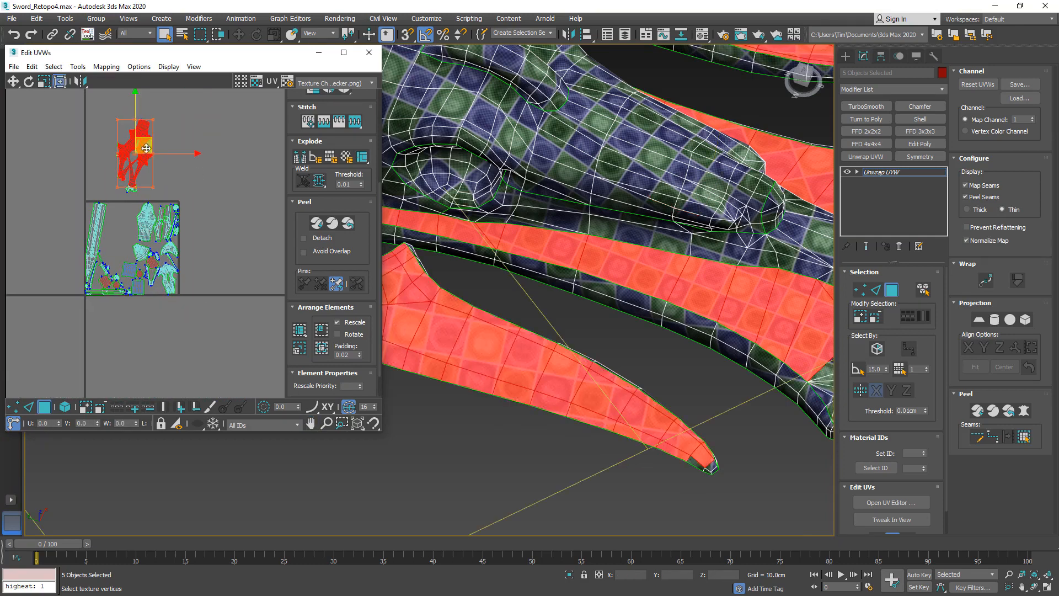
{"action": "key", "text": "ctrl+a"}
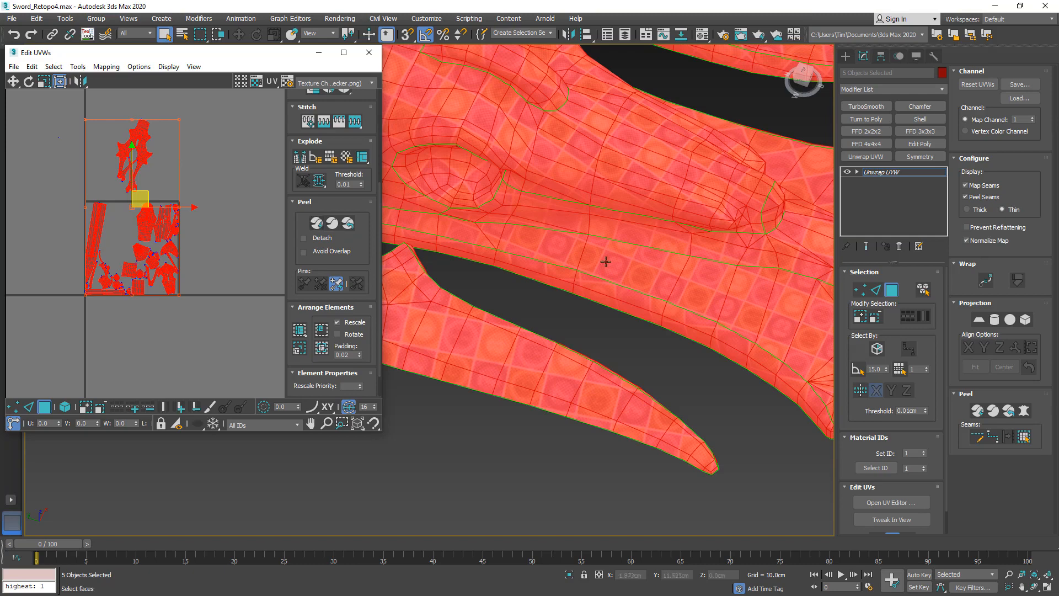
{"action": "middle_click_drag", "start_coordinate": [605, 263], "coordinate": [546, 270]}
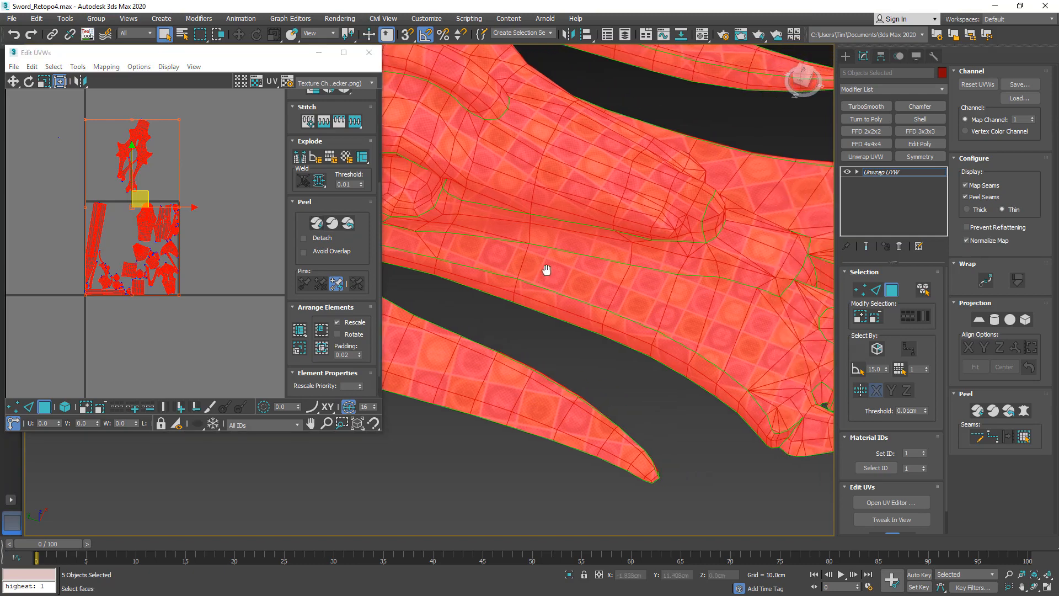
Pack all selected UV shells into the tile with Rescale on and 0.02 padding, and turn off face-selection shading in the viewport.
{"action": "left_click", "coordinate": [300, 331]}
{"action": "mouse_move", "coordinate": [602, 265]}
{"action": "middle_mouse_down", "text": "alt"}
{"action": "mouse_move", "coordinate": [537, 266]}
{"action": "mouse_move", "coordinate": [488, 348]}
{"action": "mouse_move", "coordinate": [536, 386]}
{"action": "mouse_move", "coordinate": [612, 380]}
{"action": "middle_mouse_up", "text": "alt"}
{"action": "scroll", "coordinate": [487, 346], "scroll_direction": "down", "scroll_amount": 5}
{"action": "key", "text": "F2"}
{"action": "key", "text": "F2"}
{"action": "key", "text": "F2"}
Examine the checker pattern on the sword model along the blade for even scale and distortion.
{"action": "mouse_move", "coordinate": [511, 385]}
{"action": "middle_mouse_down"}
{"action": "mouse_move", "coordinate": [650, 315]}
{"action": "mouse_move", "coordinate": [650, 362]}
{"action": "mouse_move", "coordinate": [677, 337]}
{"action": "mouse_move", "coordinate": [313, 359]}
{"action": "middle_mouse_up"}
{"action": "middle_click_drag", "start_coordinate": [589, 406], "coordinate": [319, 386]}
{"action": "mouse_move", "coordinate": [625, 423]}
{"action": "middle_mouse_down"}
{"action": "mouse_move", "coordinate": [507, 408]}
{"action": "mouse_move", "coordinate": [556, 352]}
{"action": "mouse_move", "coordinate": [509, 292]}
{"action": "middle_mouse_up"}
{"action": "scroll", "coordinate": [556, 352], "scroll_direction": "up", "scroll_amount": 5}
{"action": "middle_click_drag", "start_coordinate": [404, 472], "coordinate": [681, 409]}
{"action": "scroll", "coordinate": [680, 409], "scroll_direction": "down", "scroll_amount": 5}
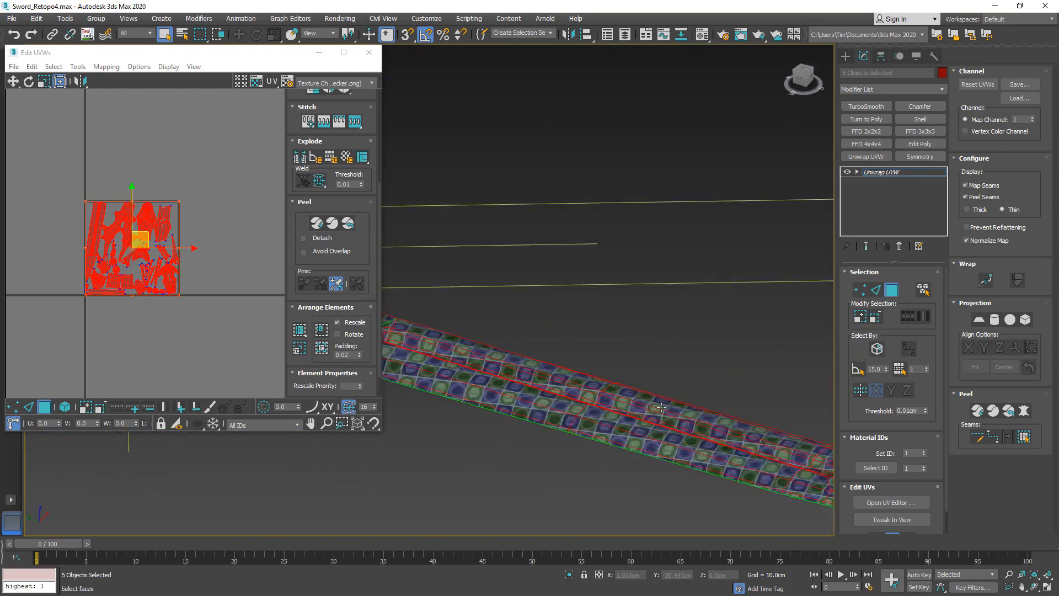
{"action": "middle_click_drag", "start_coordinate": [468, 365], "coordinate": [586, 426], "text": "alt"}
{"action": "scroll", "coordinate": [660, 419], "scroll_direction": "down", "scroll_amount": 3}
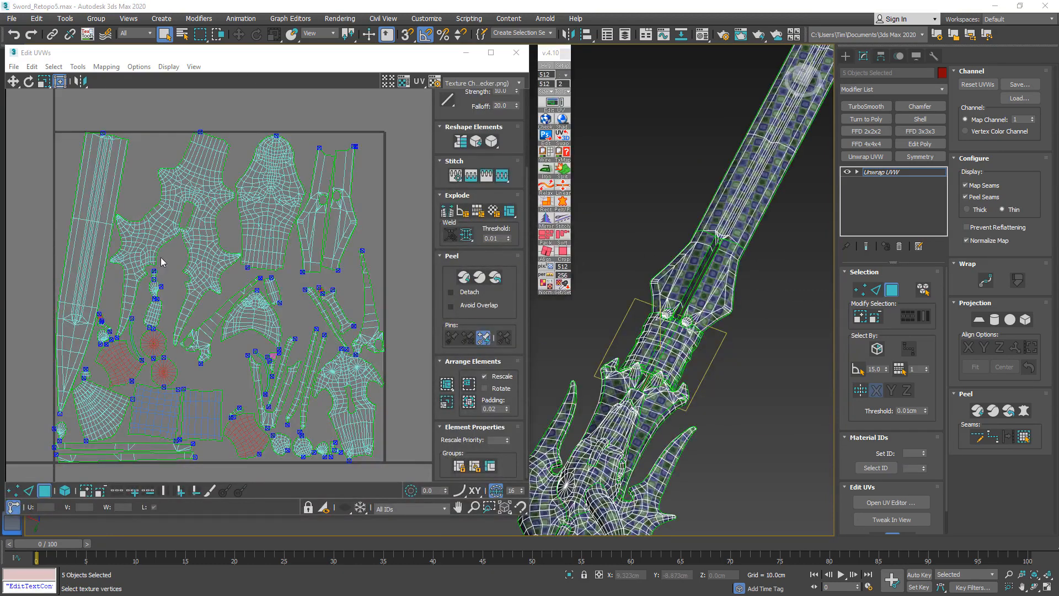
In UV edge selection, pick a lengthwise edge of the long blade shell and align the shell upright to it.
{"action": "left_click", "coordinate": [29, 489]}
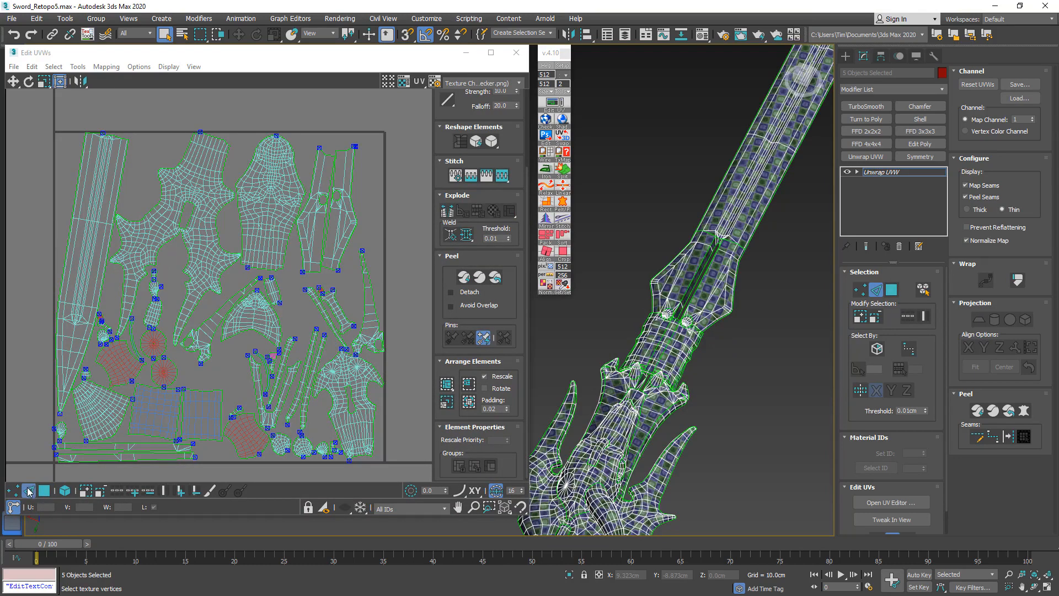
{"action": "middle_click_drag", "start_coordinate": [150, 270], "coordinate": [219, 279]}
{"action": "scroll", "coordinate": [219, 278], "scroll_direction": "up", "scroll_amount": 6}
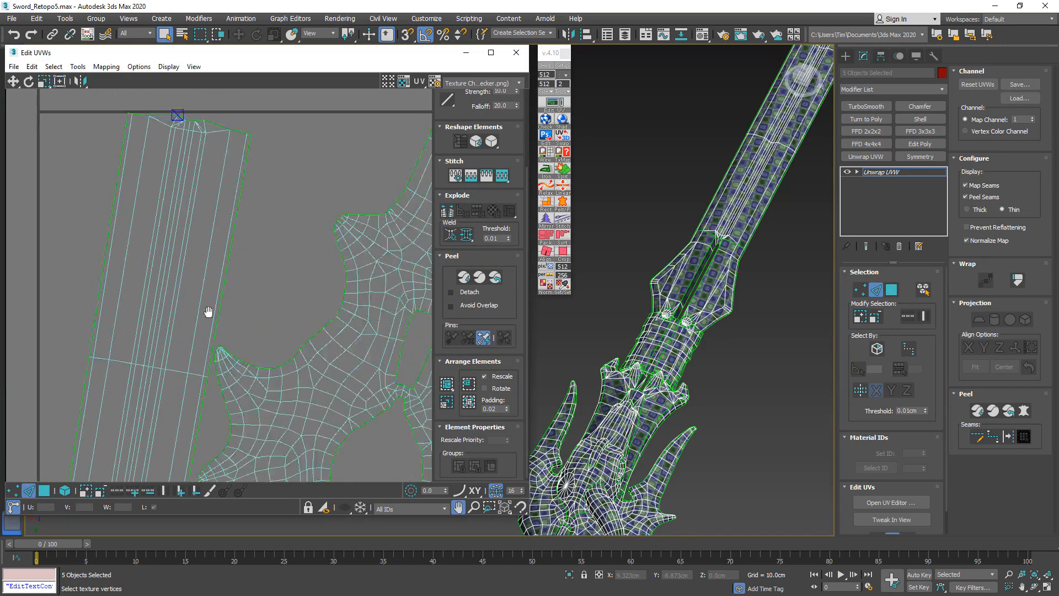
{"action": "left_click", "coordinate": [194, 187]}
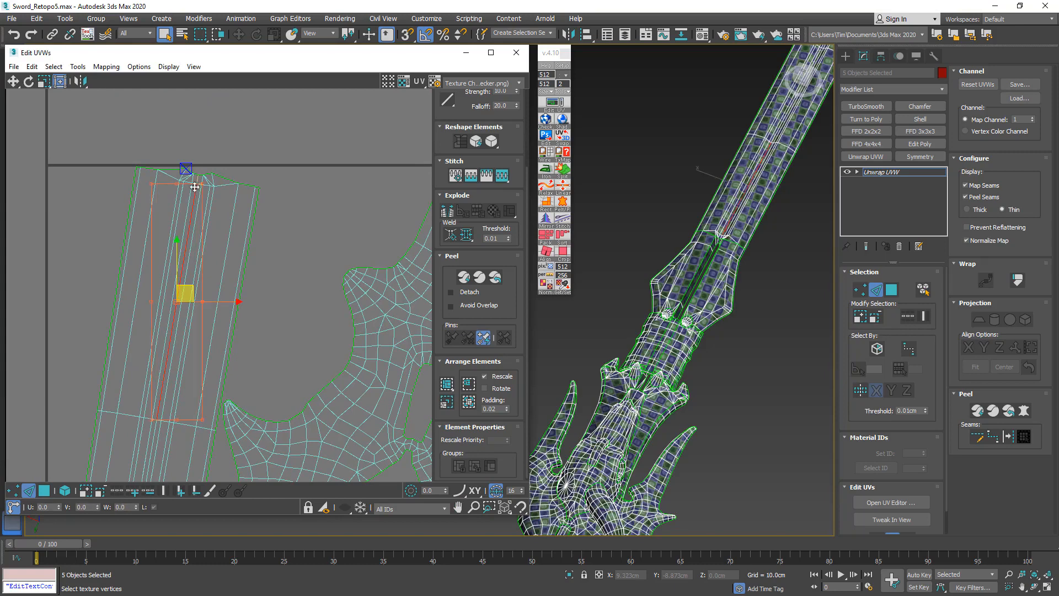
{"action": "left_click", "coordinate": [546, 253]}
{"action": "middle_click_drag", "start_coordinate": [336, 323], "coordinate": [328, 238]}
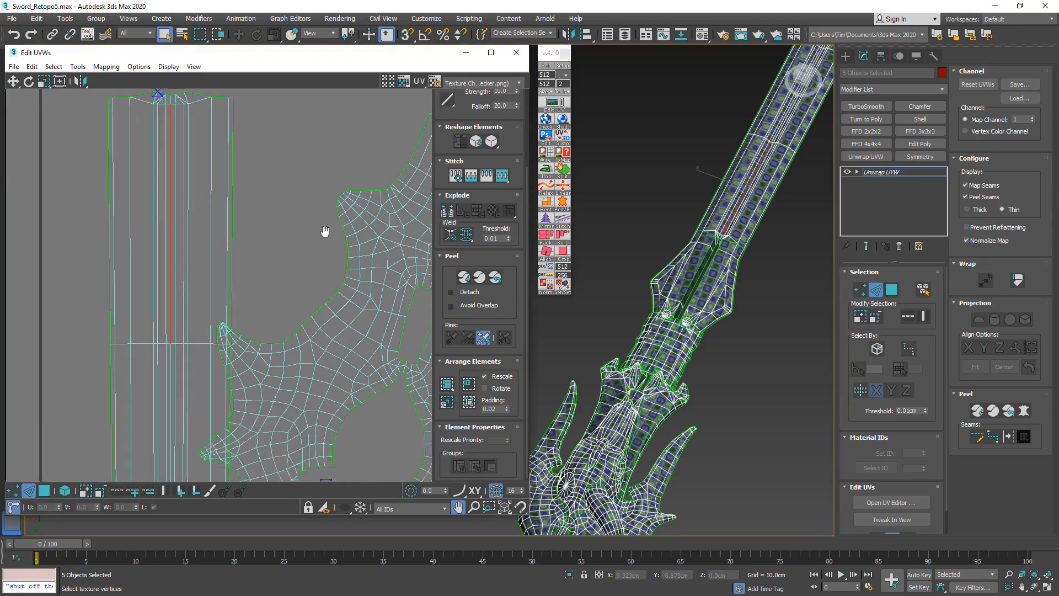
Align the large spiked guard shell and the dome-topped shell beside it upright, each to one of its central edges.
{"action": "scroll", "coordinate": [328, 237], "scroll_direction": "down", "scroll_amount": 3}
{"action": "middle_click_drag", "start_coordinate": [307, 359], "coordinate": [247, 350]}
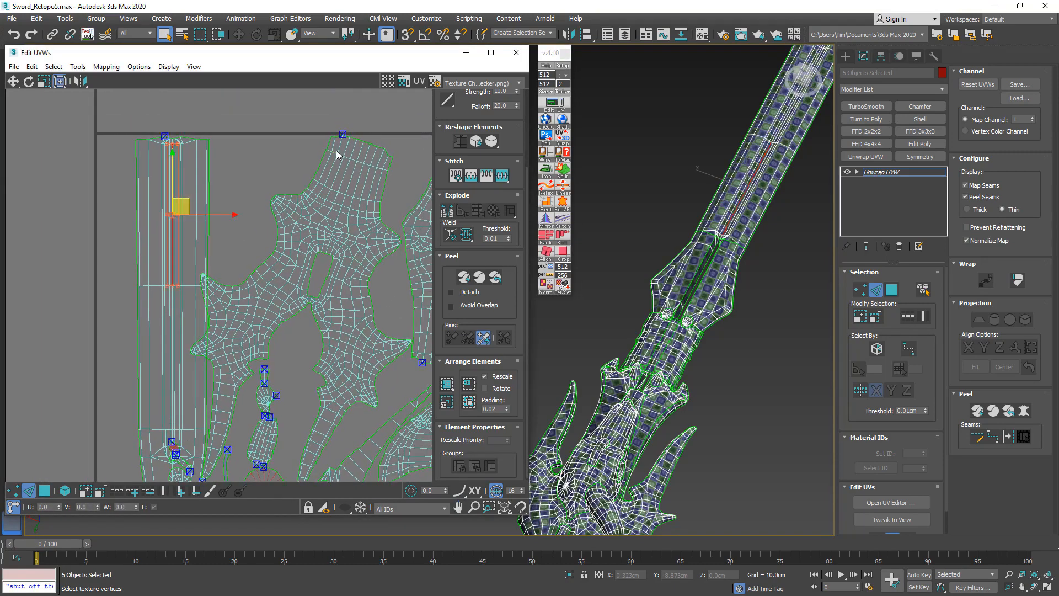
{"action": "left_click", "coordinate": [351, 177]}
{"action": "left_click", "coordinate": [546, 252]}
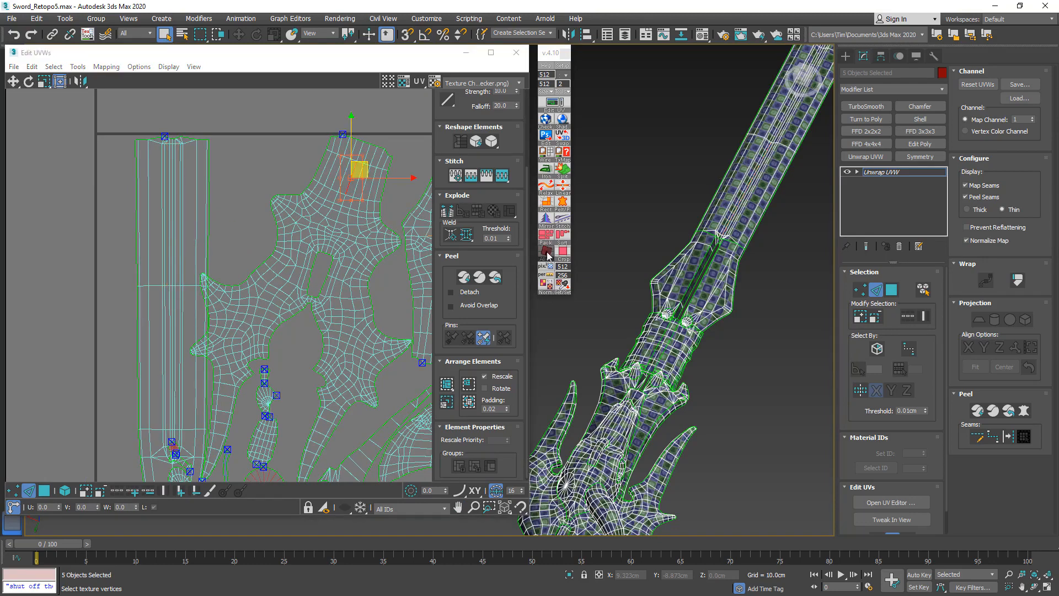
{"action": "middle_click_drag", "start_coordinate": [331, 175], "coordinate": [222, 184]}
{"action": "scroll", "coordinate": [358, 202], "scroll_direction": "up", "scroll_amount": 6}
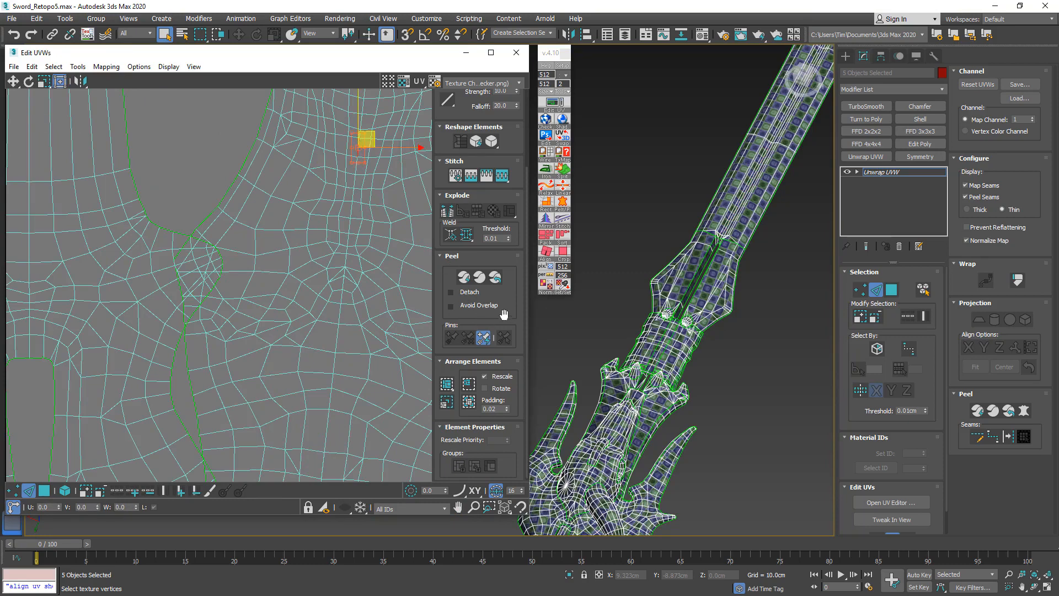
{"action": "left_click", "coordinate": [546, 251]}
{"action": "scroll", "coordinate": [253, 201], "scroll_direction": "down", "scroll_amount": 6}
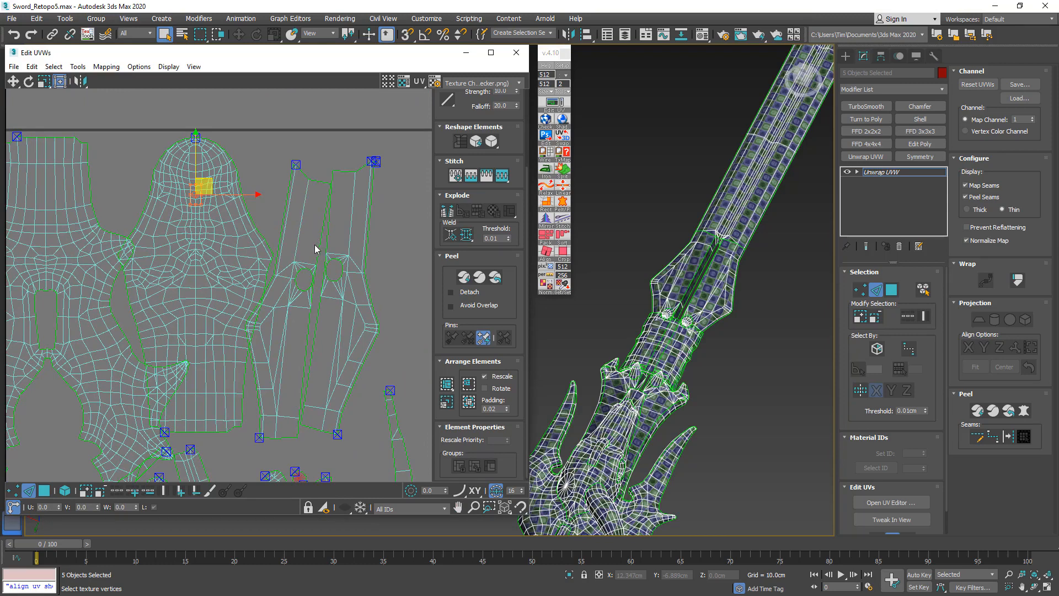
Align both narrow angular shells beside the dome-topped shell upright, each to one of its long inner edges.
{"action": "left_click", "coordinate": [318, 250]}
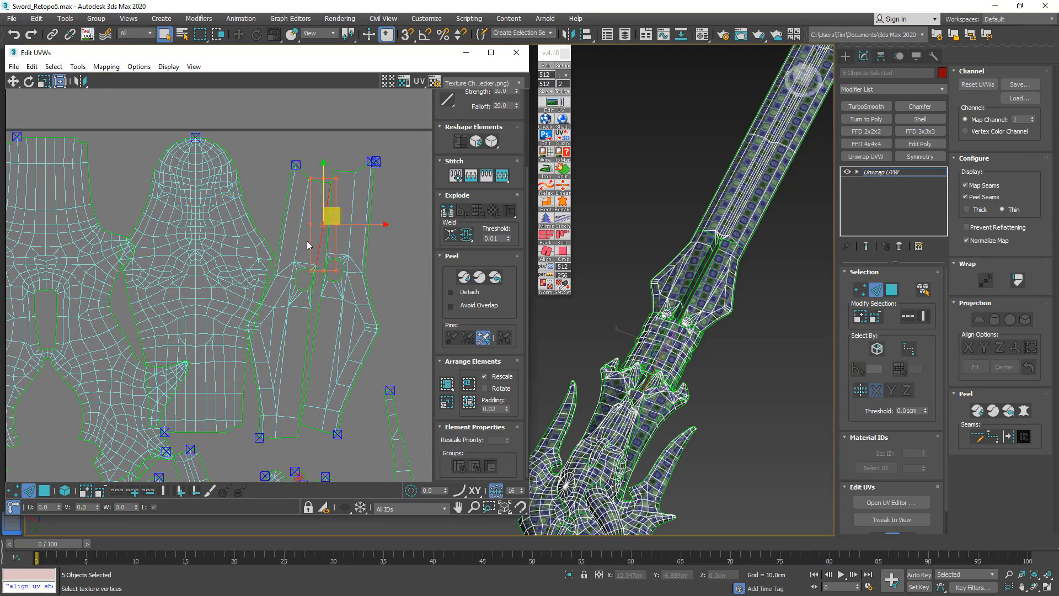
{"action": "left_click_drag", "start_coordinate": [322, 224], "coordinate": [300, 221]}
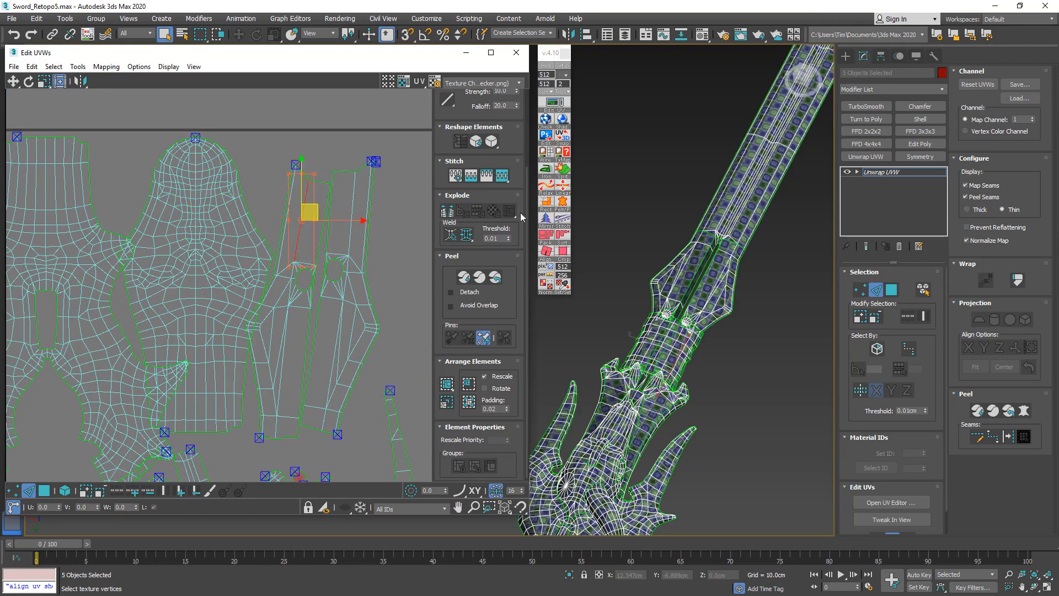
{"action": "left_click", "coordinate": [470, 238]}
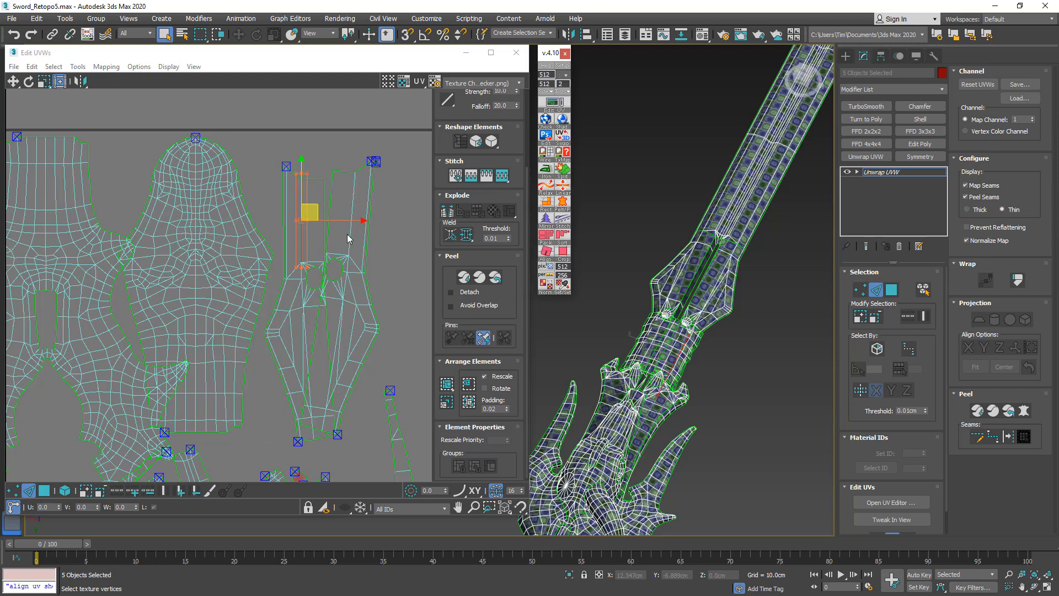
{"action": "left_click", "coordinate": [350, 236]}
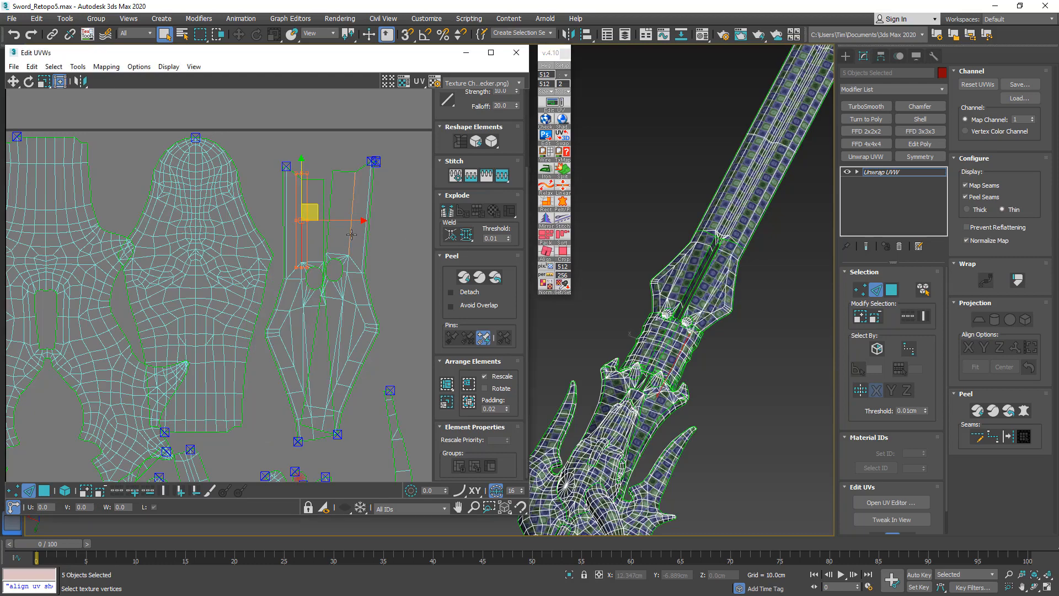
{"action": "left_click", "coordinate": [540, 253]}
{"action": "scroll", "coordinate": [283, 244], "scroll_direction": "down", "scroll_amount": 6}
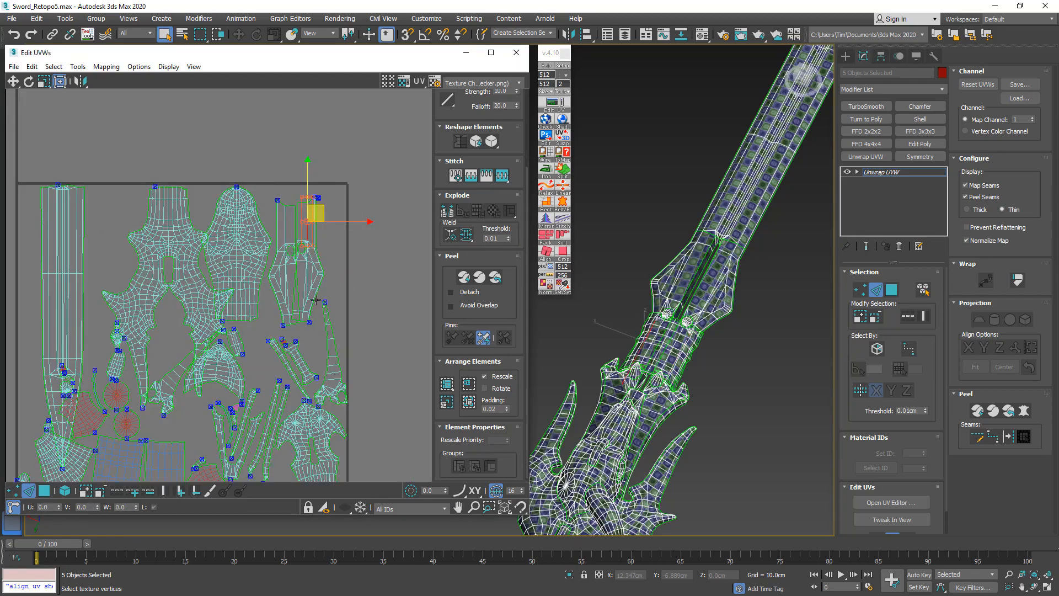
Align the long thin strip and the short flared strip below the angular shells upright to their lengthwise edges.
{"action": "scroll", "coordinate": [310, 267], "scroll_direction": "up", "scroll_amount": 6}
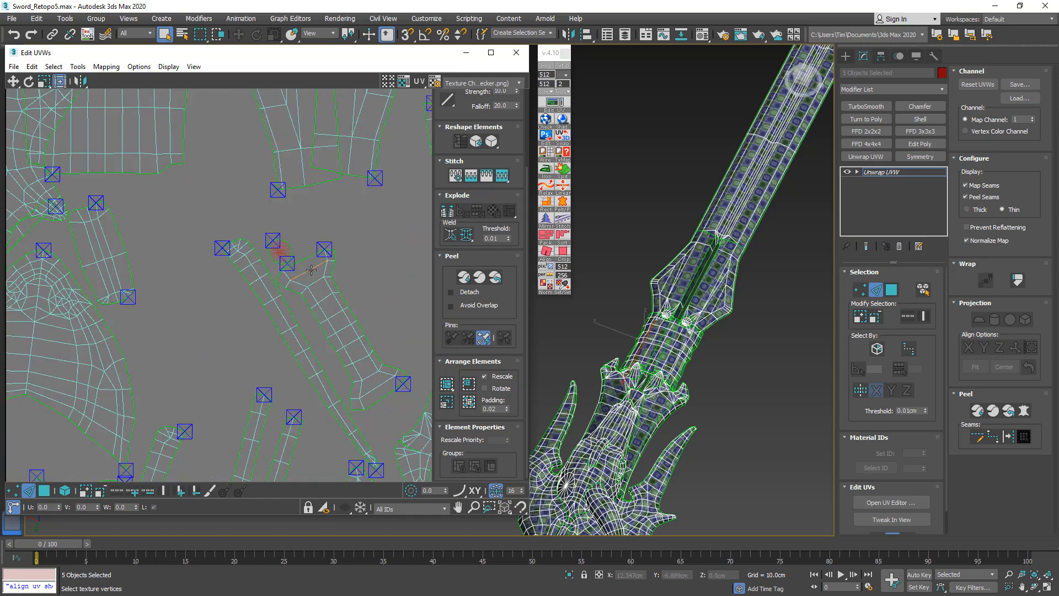
{"action": "left_click", "coordinate": [276, 324]}
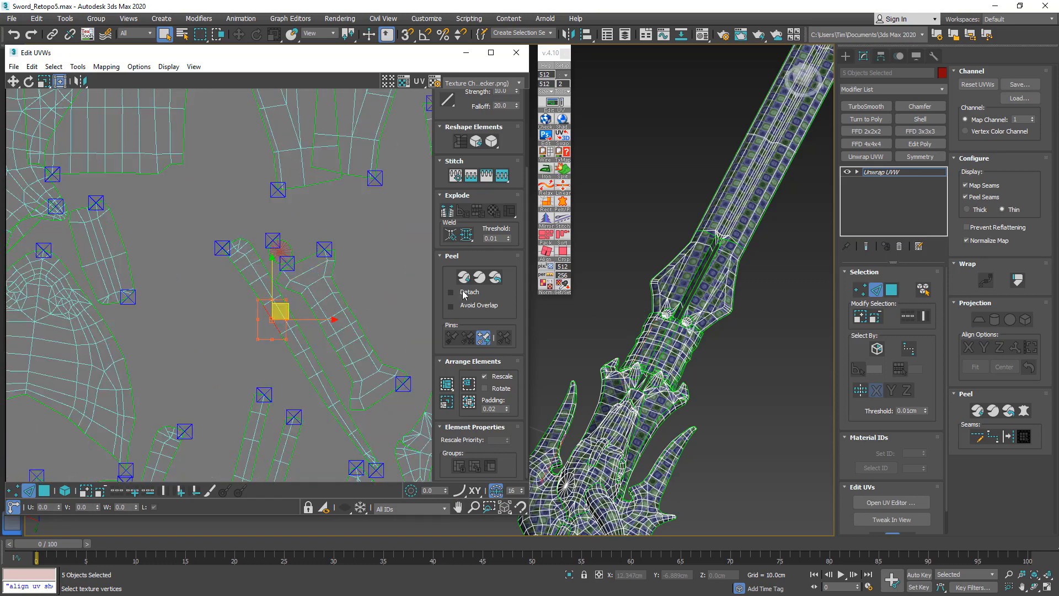
{"action": "left_click", "coordinate": [542, 262]}
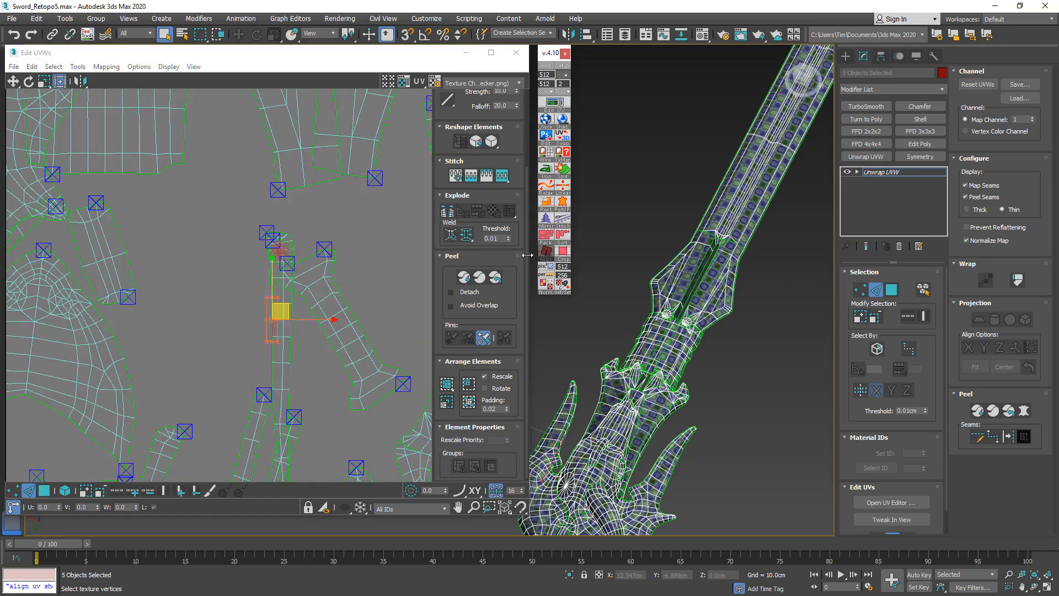
{"action": "left_click", "coordinate": [336, 332]}
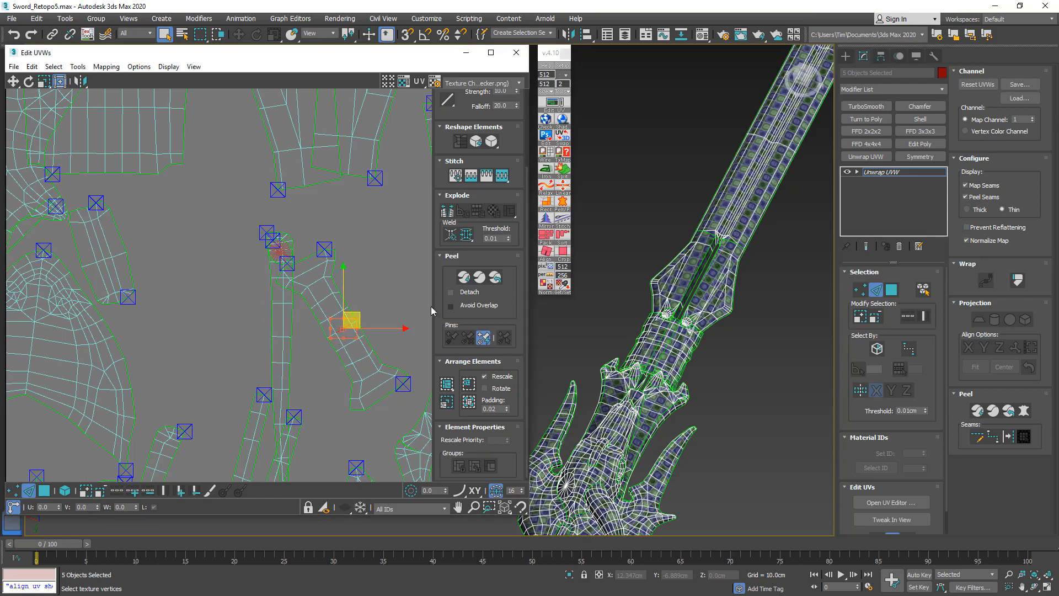
{"action": "left_click", "coordinate": [543, 261]}
{"action": "scroll", "coordinate": [284, 301], "scroll_direction": "down", "scroll_amount": 5}
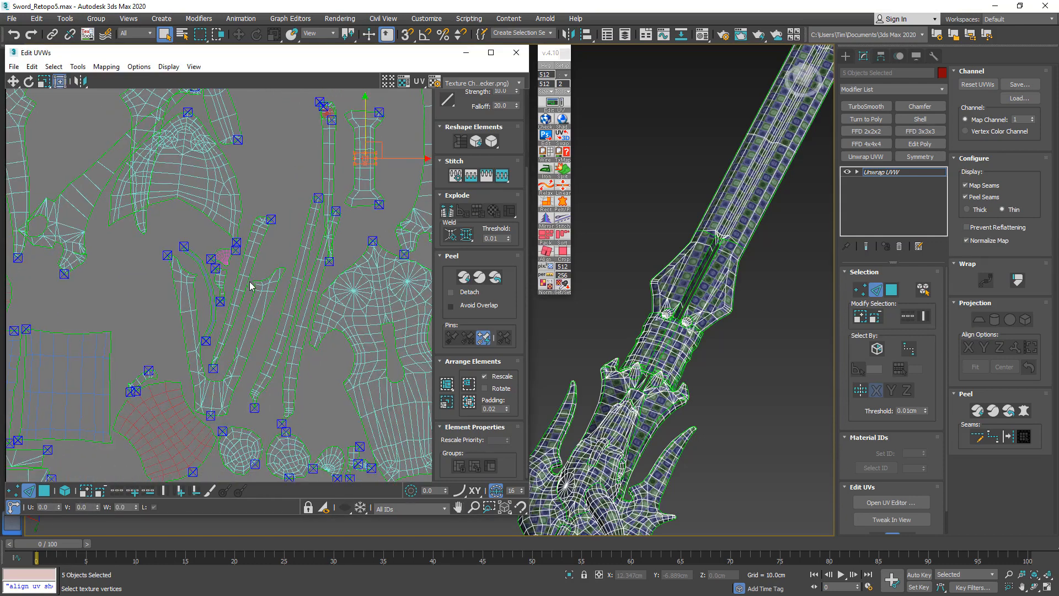
Straighten the three long slanted strips beside the V-shaped shell, aligning each upright to one of its own edges.
{"action": "left_click", "coordinate": [246, 271]}
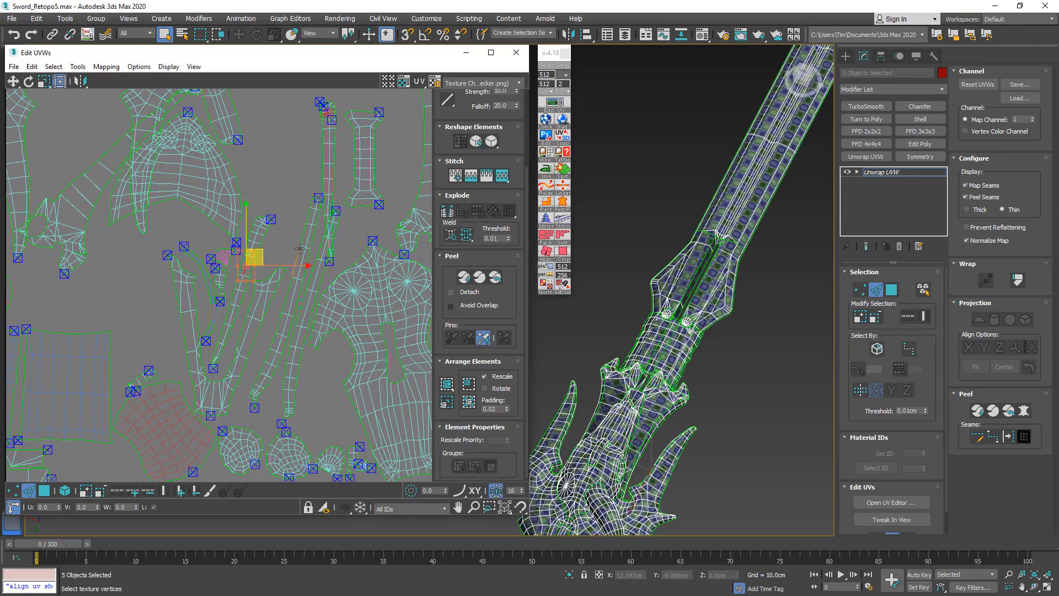
{"action": "left_click", "coordinate": [544, 250]}
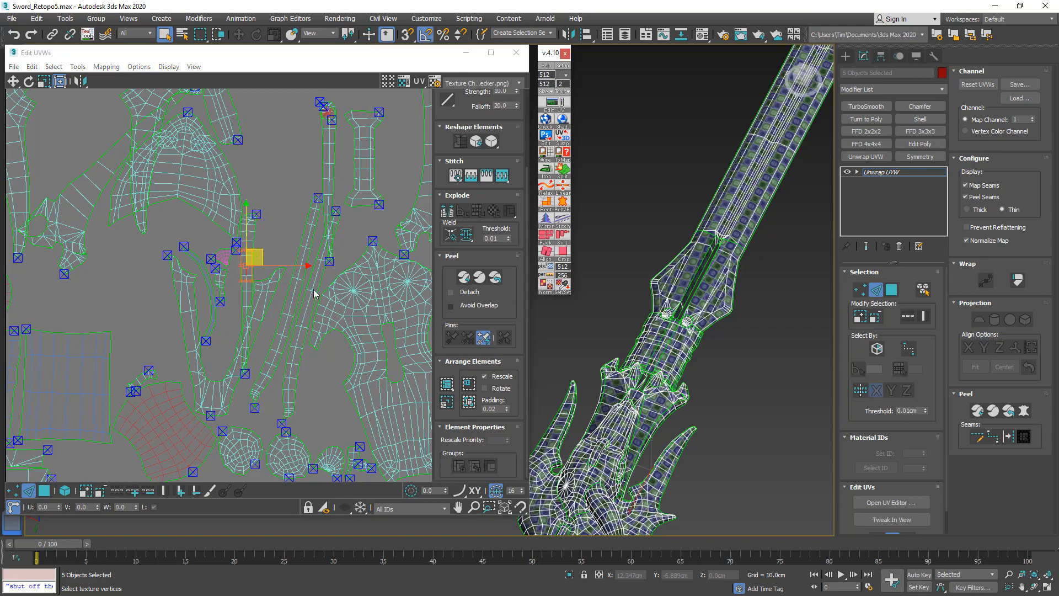
{"action": "key", "text": "a"}
{"action": "left_click", "coordinate": [304, 259]}
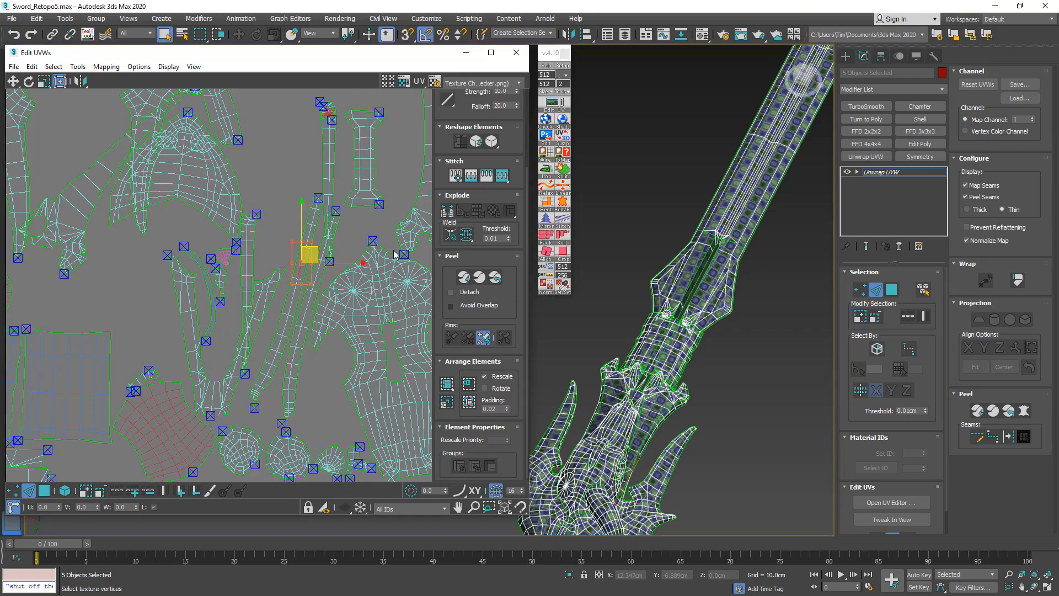
{"action": "left_click", "coordinate": [545, 250]}
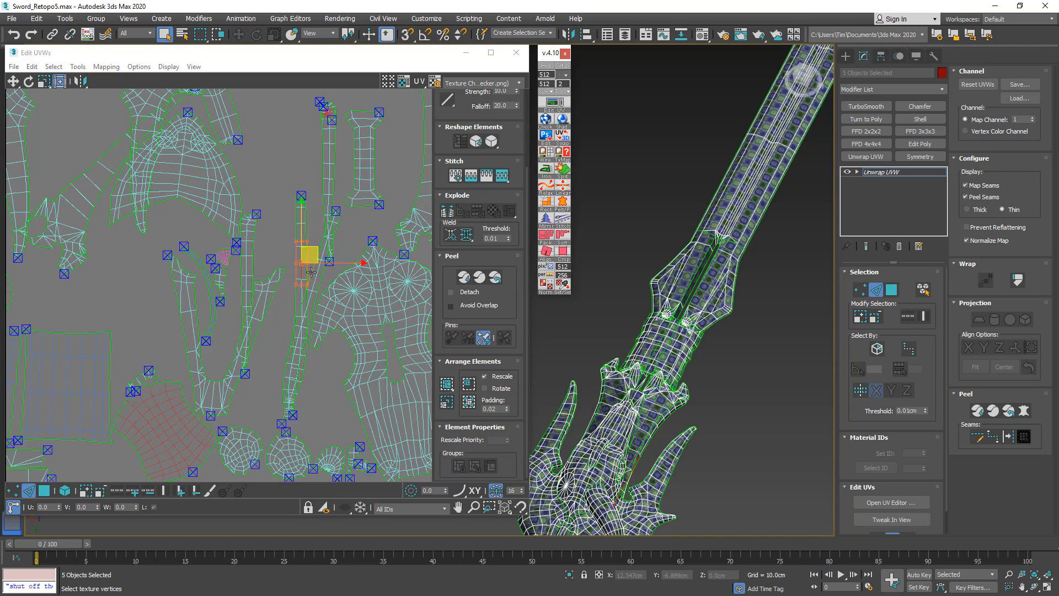
{"action": "left_click_drag", "start_coordinate": [317, 272], "coordinate": [332, 284]}
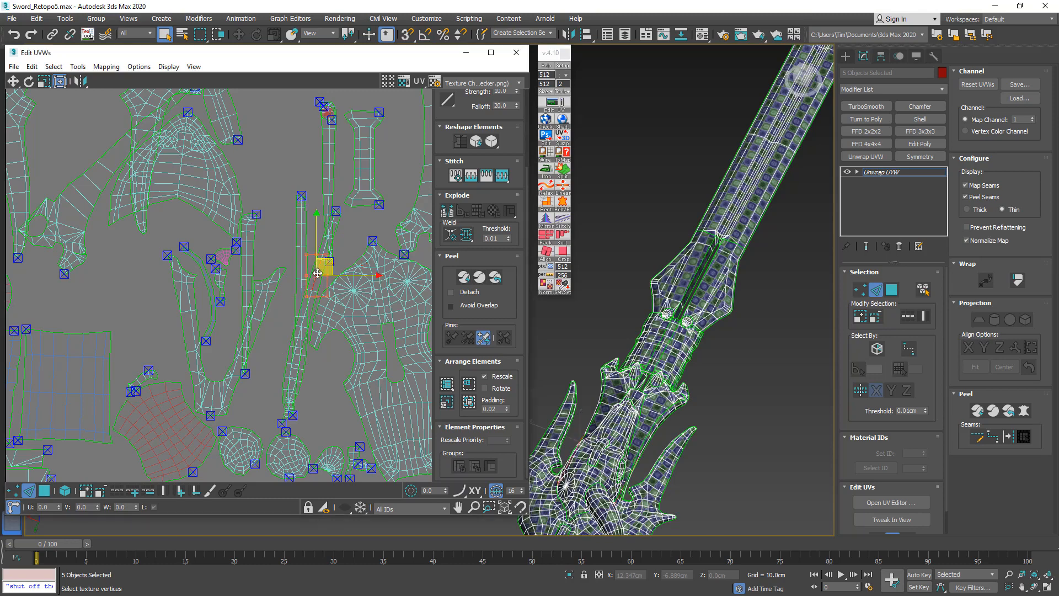
{"action": "left_click", "coordinate": [545, 251]}
Align the split shell with two fan-shaped vertex centres upright to its central edge.
{"action": "middle_click_drag", "start_coordinate": [335, 322], "coordinate": [208, 288]}
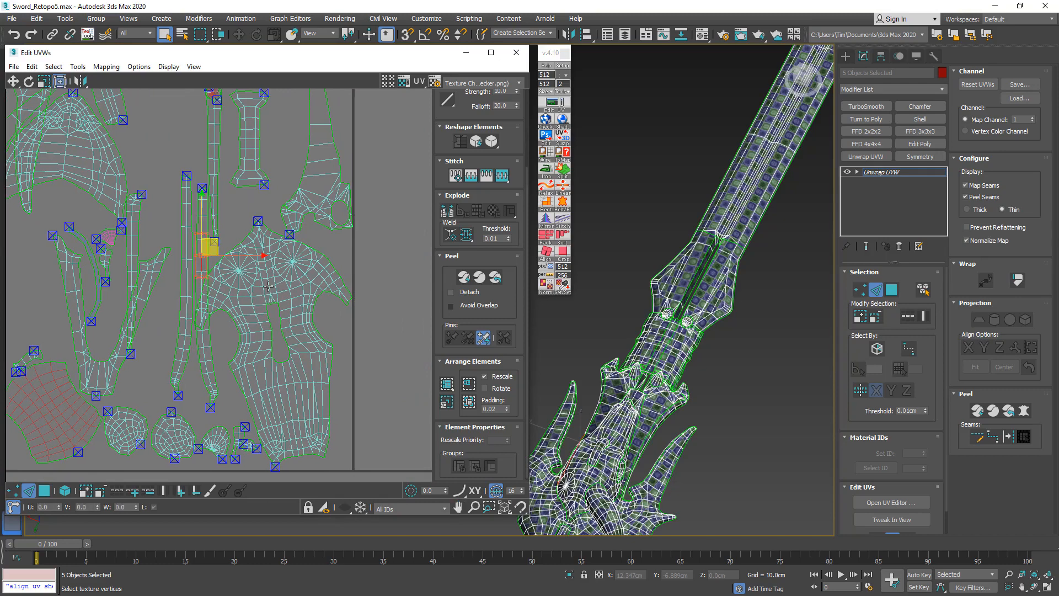
{"action": "scroll", "coordinate": [254, 284], "scroll_direction": "up", "scroll_amount": 5}
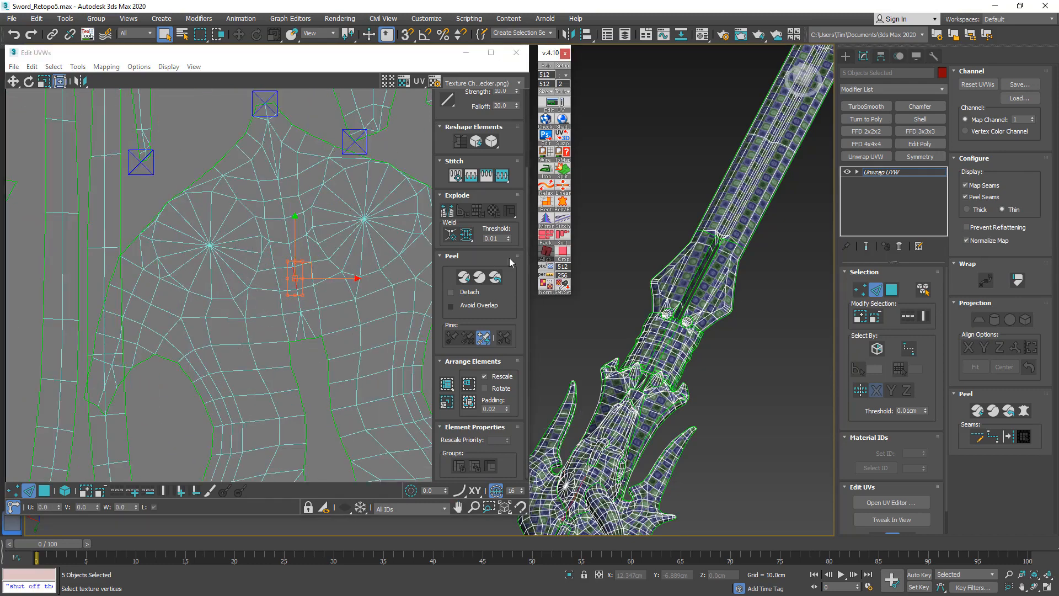
{"action": "scroll", "coordinate": [272, 267], "scroll_direction": "down", "scroll_amount": 6}
{"action": "middle_click_drag", "start_coordinate": [279, 266], "coordinate": [368, 235]}
Select an edge of the curved red-gridded shell beside the round shells and align the shell straight to it.
{"action": "scroll", "coordinate": [202, 299], "scroll_direction": "up", "scroll_amount": 4}
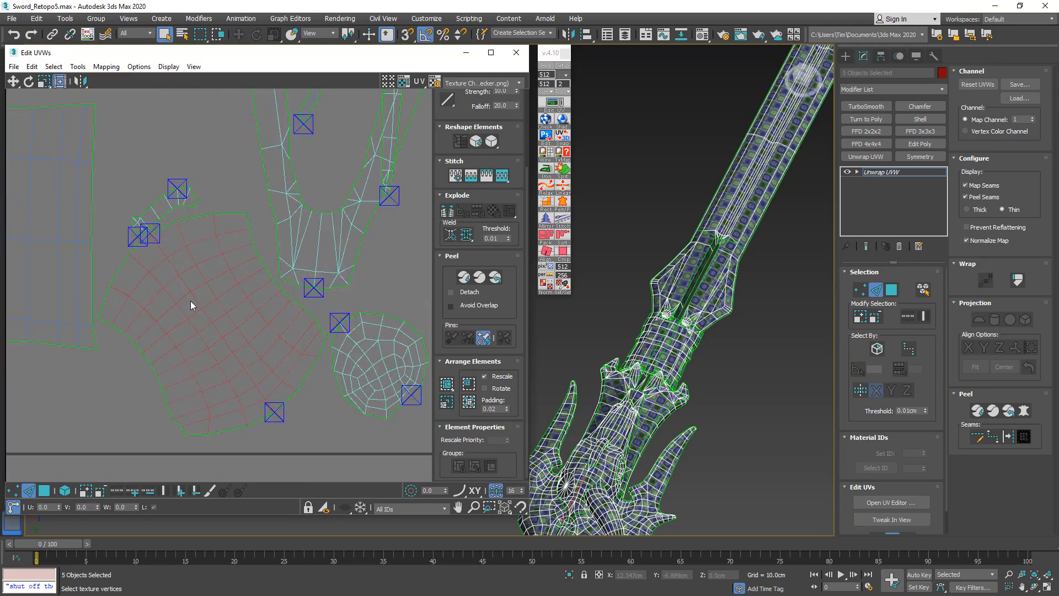
{"action": "left_click", "coordinate": [194, 300]}
{"action": "middle_click_drag", "start_coordinate": [202, 273], "coordinate": [210, 294]}
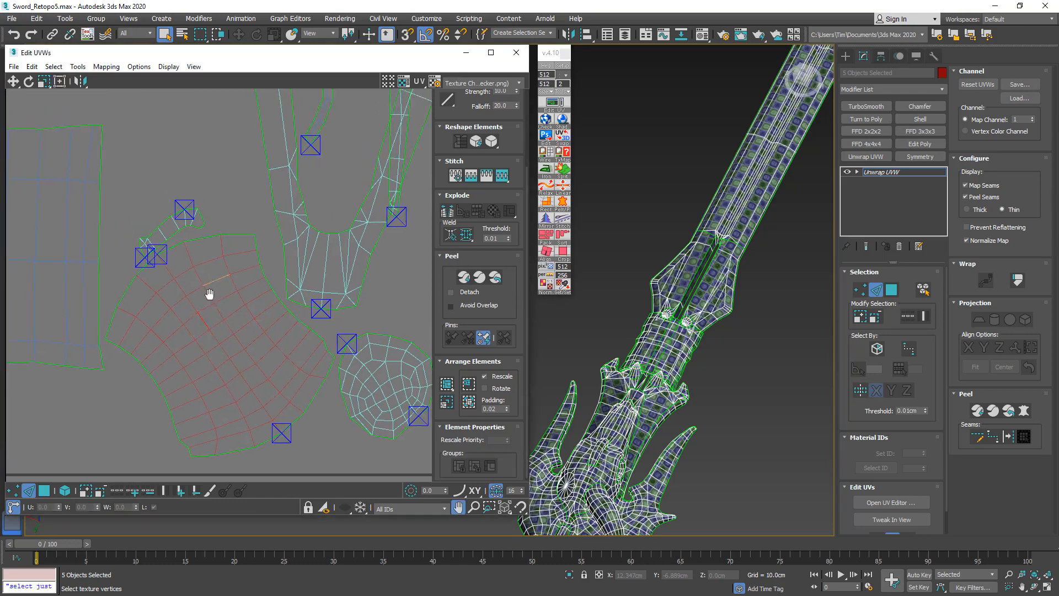
{"action": "scroll", "coordinate": [209, 294], "scroll_direction": "down", "scroll_amount": 5}
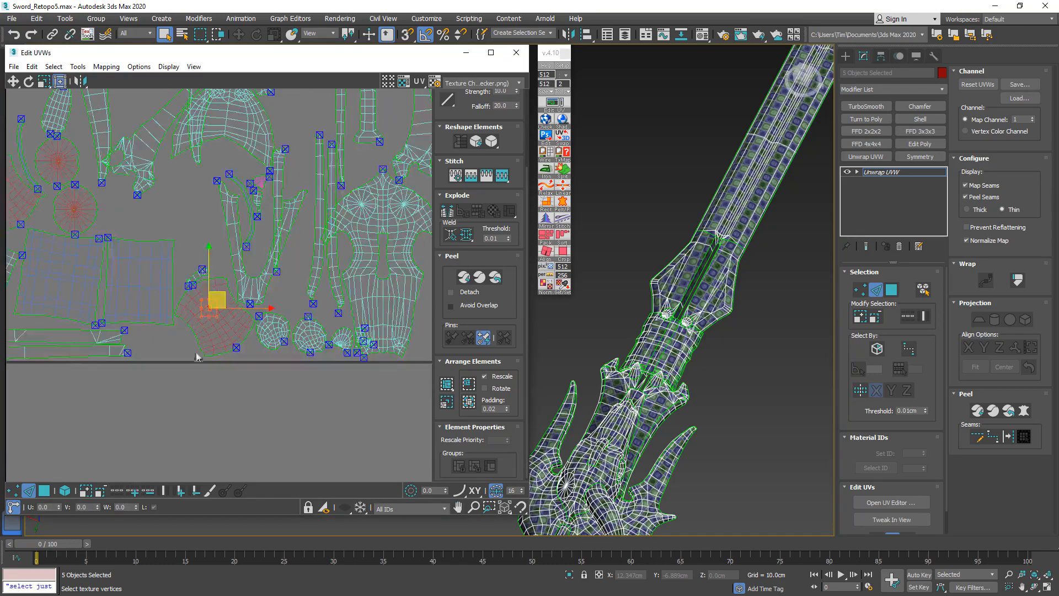
{"action": "left_click", "coordinate": [209, 309]}
{"action": "left_click", "coordinate": [546, 252]}
{"action": "middle_click_drag", "start_coordinate": [157, 234], "coordinate": [168, 261]}
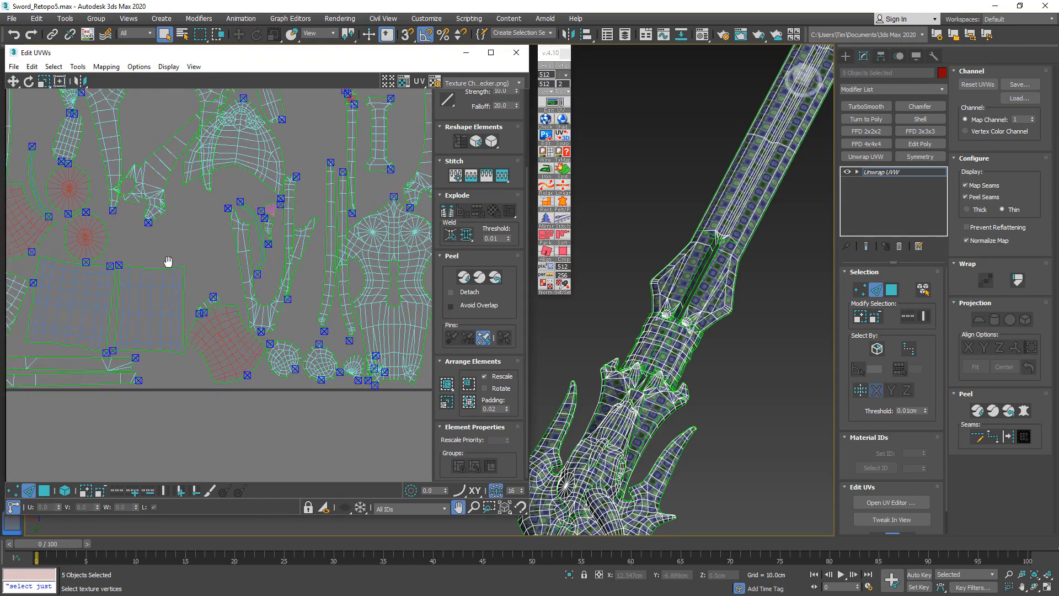
Collapse the Unwrap UVW modifier to bake the straightened UV layout into the five selected objects.
{"action": "scroll", "coordinate": [168, 262], "scroll_direction": "down", "scroll_amount": 4}
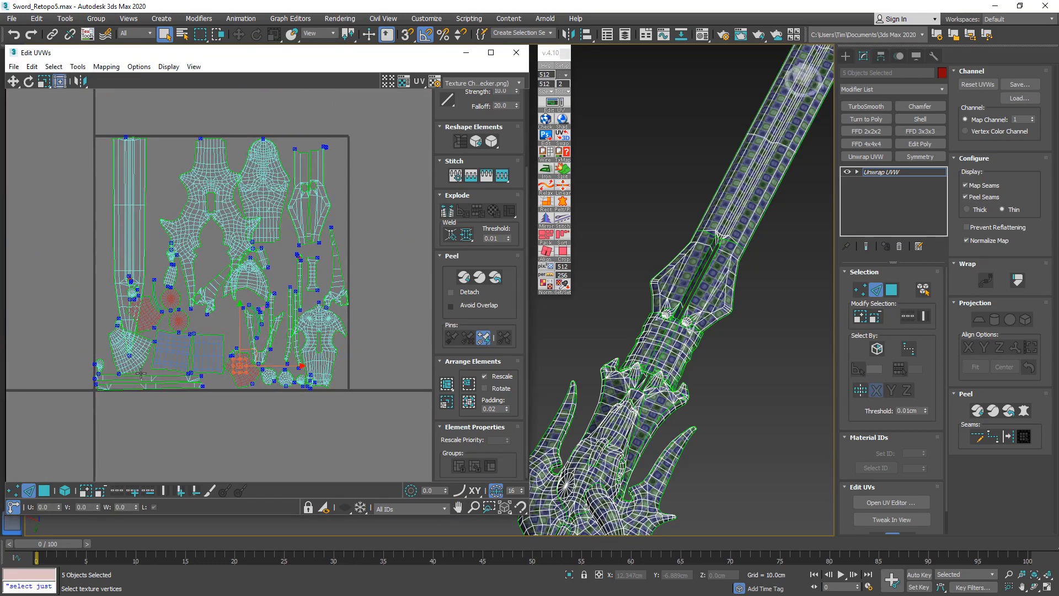
{"action": "right_click", "coordinate": [874, 173]}
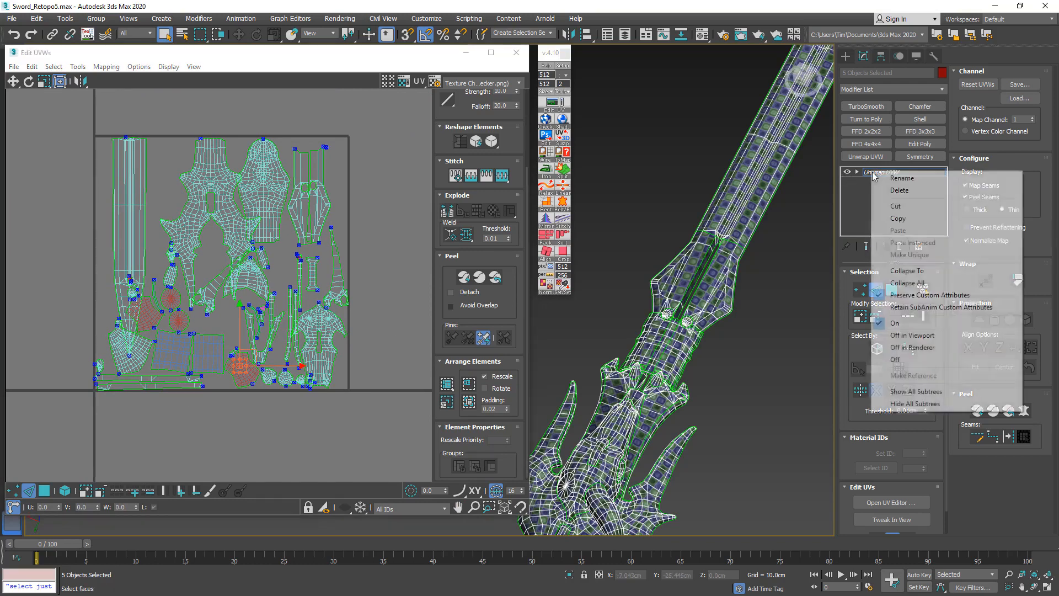
{"action": "left_click", "coordinate": [904, 271]}
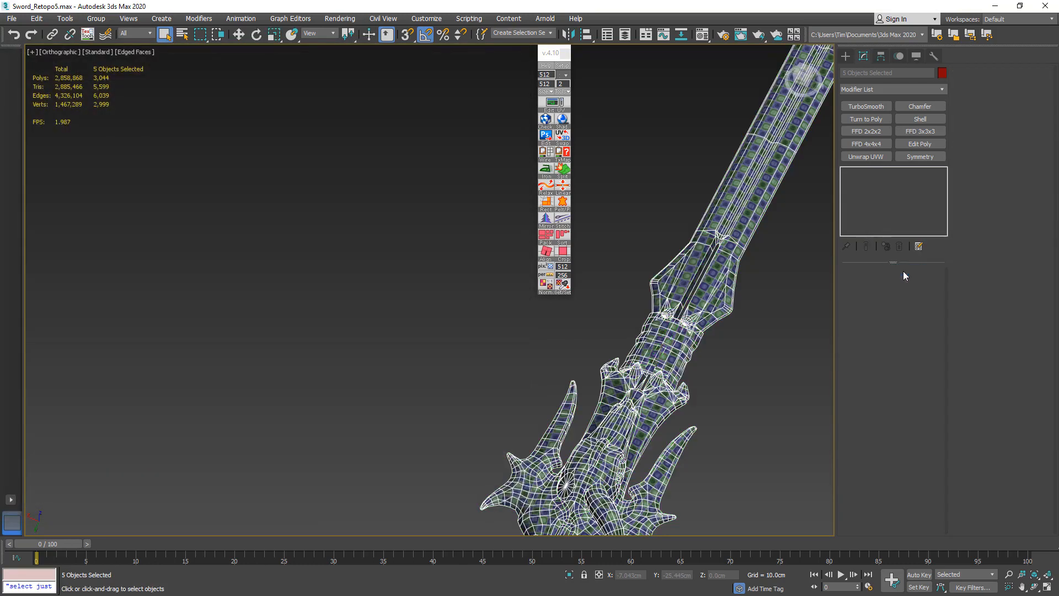
Collapse the five selected sword parts into a single mesh object and convert it to an Editable Poly.
{"action": "middle_click_drag", "start_coordinate": [725, 266], "coordinate": [600, 326], "text": "alt"}
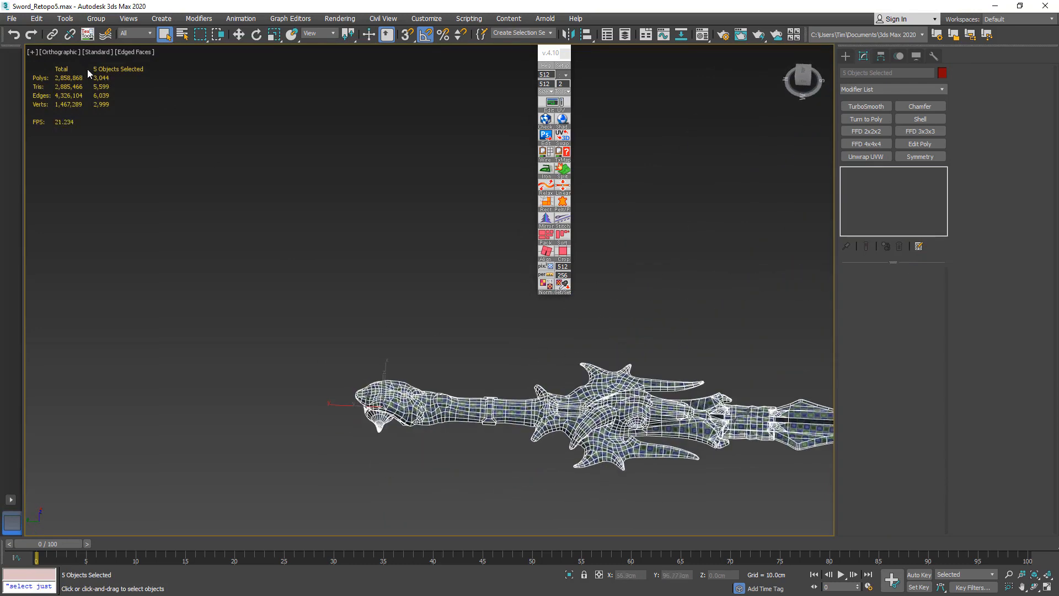
{"action": "left_click", "coordinate": [933, 56]}
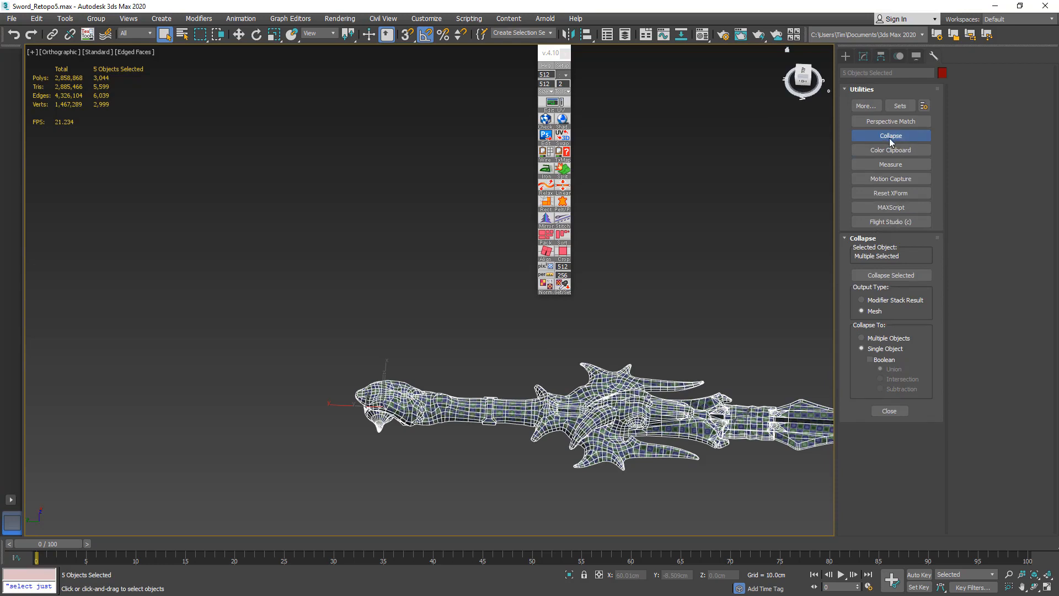
{"action": "left_click", "coordinate": [890, 274]}
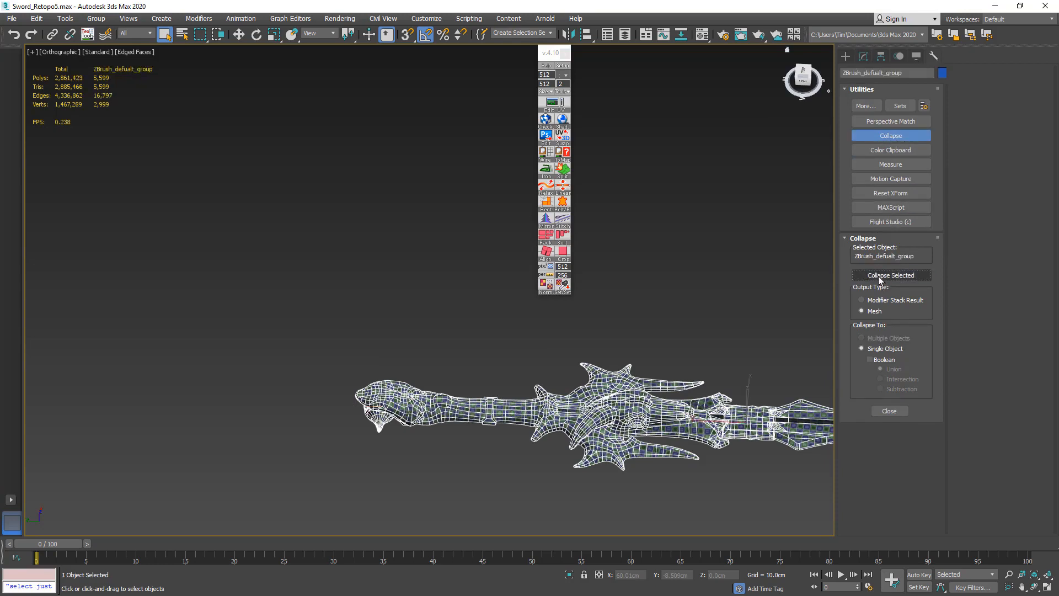
{"action": "left_click", "coordinate": [863, 55]}
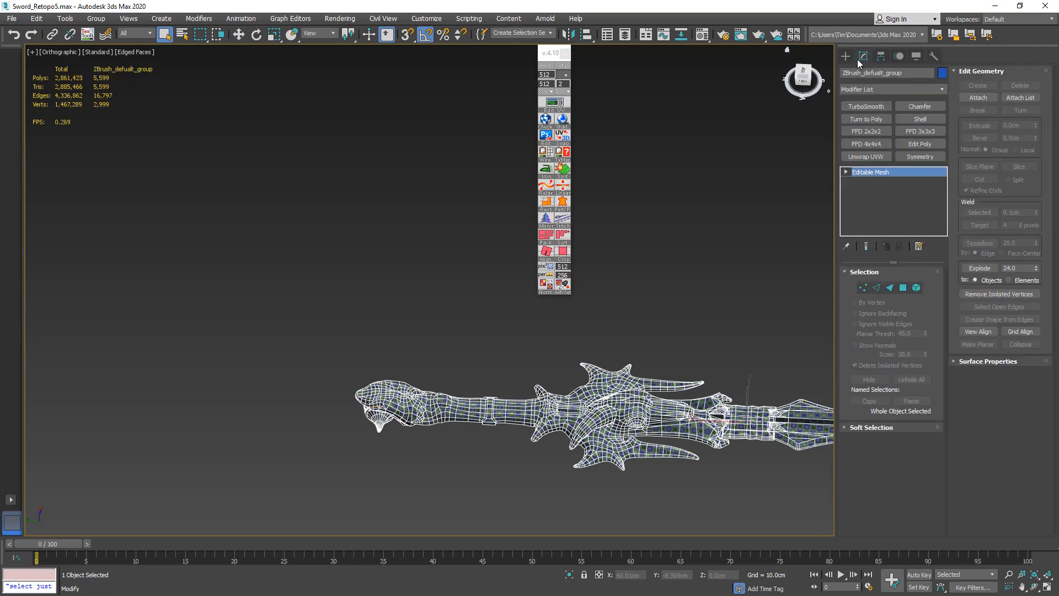
{"action": "right_click", "coordinate": [891, 175]}
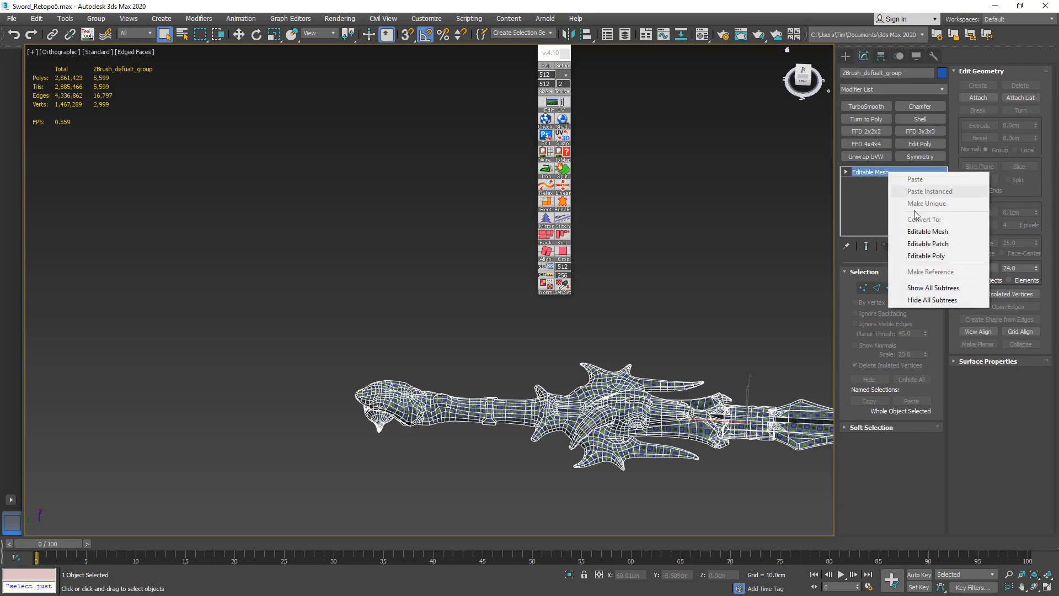
{"action": "left_click", "coordinate": [926, 256]}
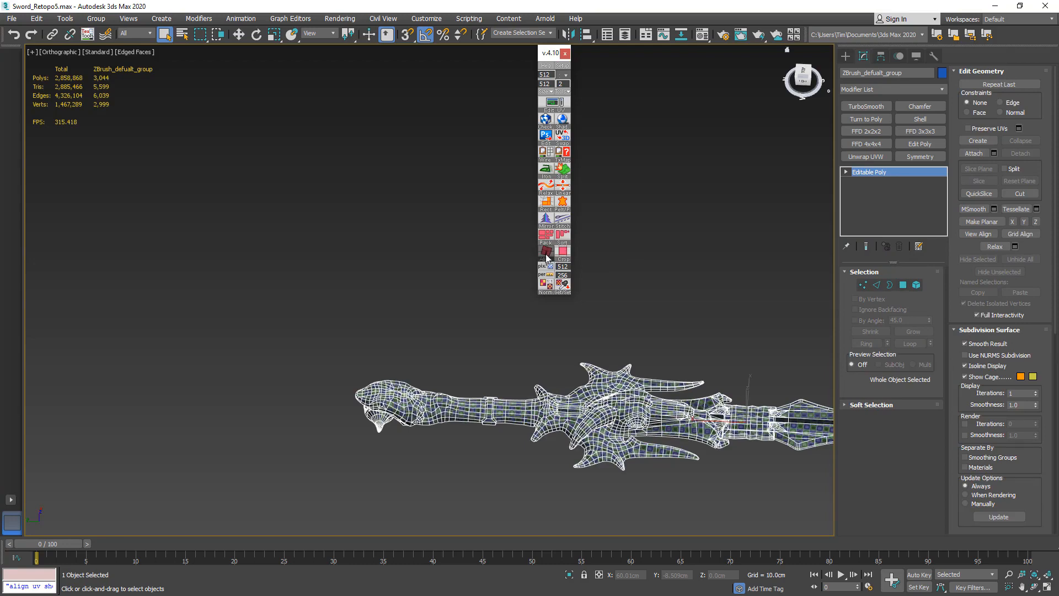
Apply an Unwrap UVW modifier to the combined sword and pick a vertical inner edge on the smaller rectangular grid shell.
{"action": "left_click", "coordinate": [864, 156]}
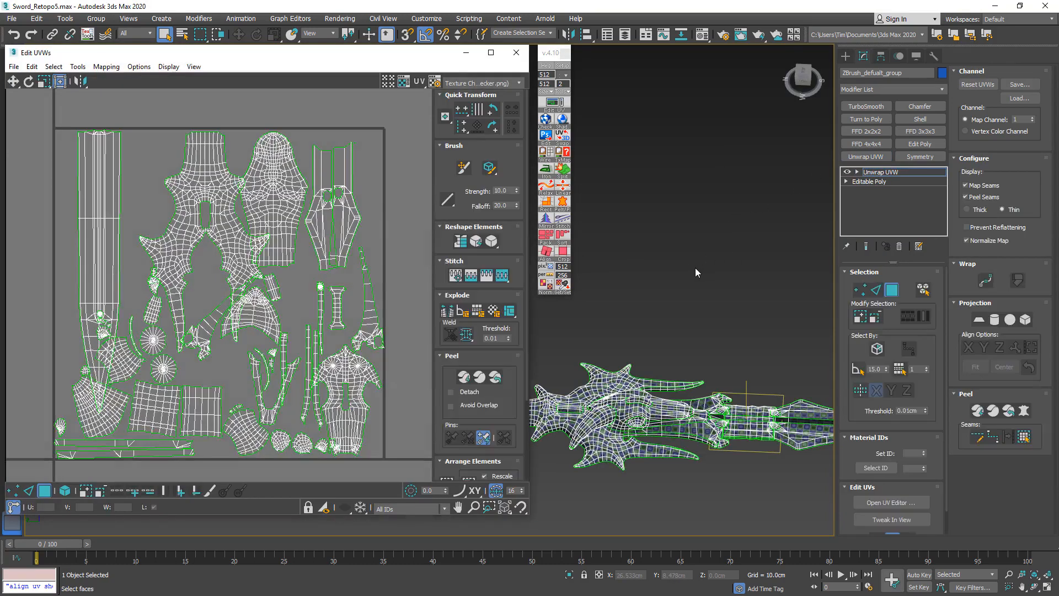
{"action": "scroll", "coordinate": [190, 408], "scroll_direction": "up", "scroll_amount": 5}
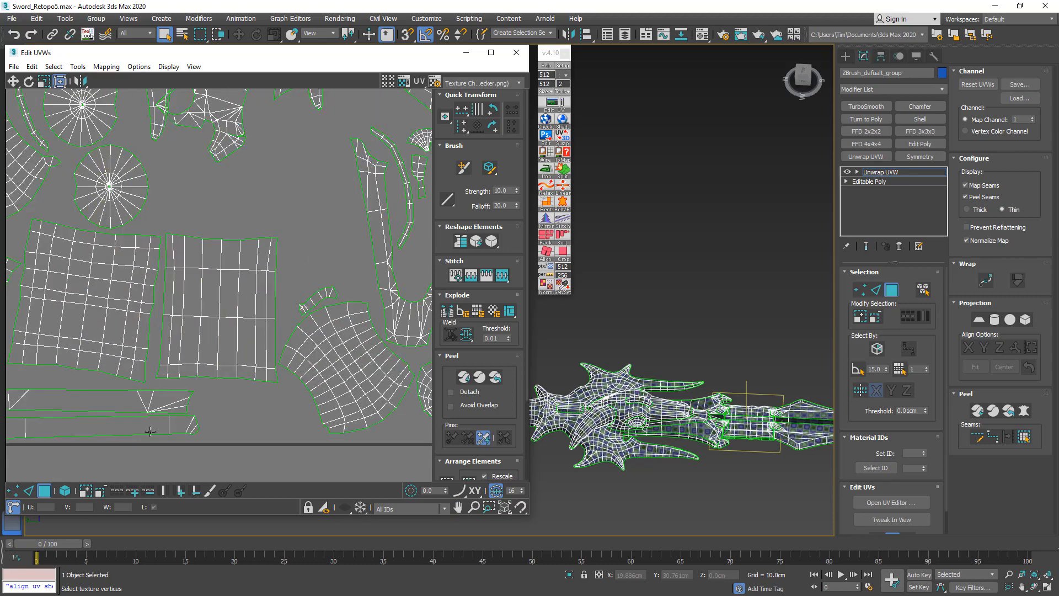
{"action": "key", "text": "2"}
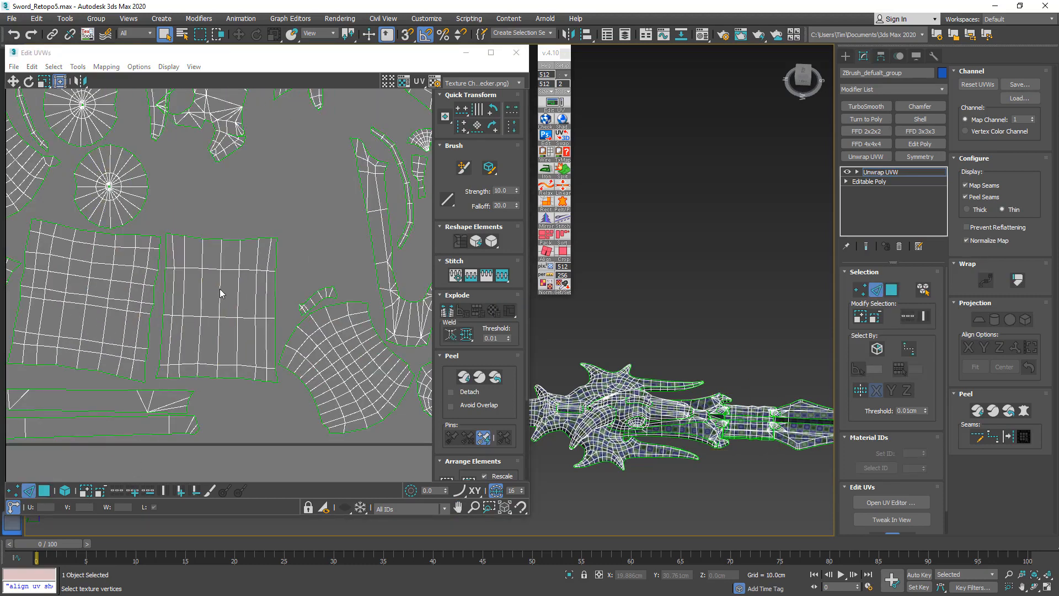
{"action": "left_click", "coordinate": [220, 293]}
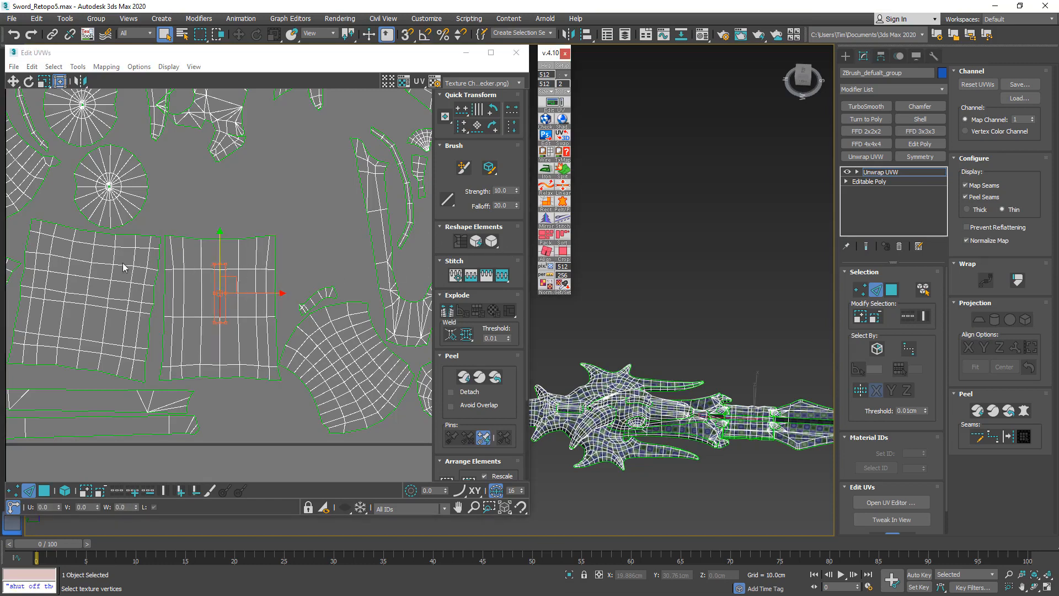
Straighten the larger rectangular grid shell by aligning it to an inner vertical edge, and save the scene as Sword_Retopo6.max.
{"action": "middle_click_drag", "start_coordinate": [123, 267], "coordinate": [183, 298]}
{"action": "left_click", "coordinate": [182, 298]}
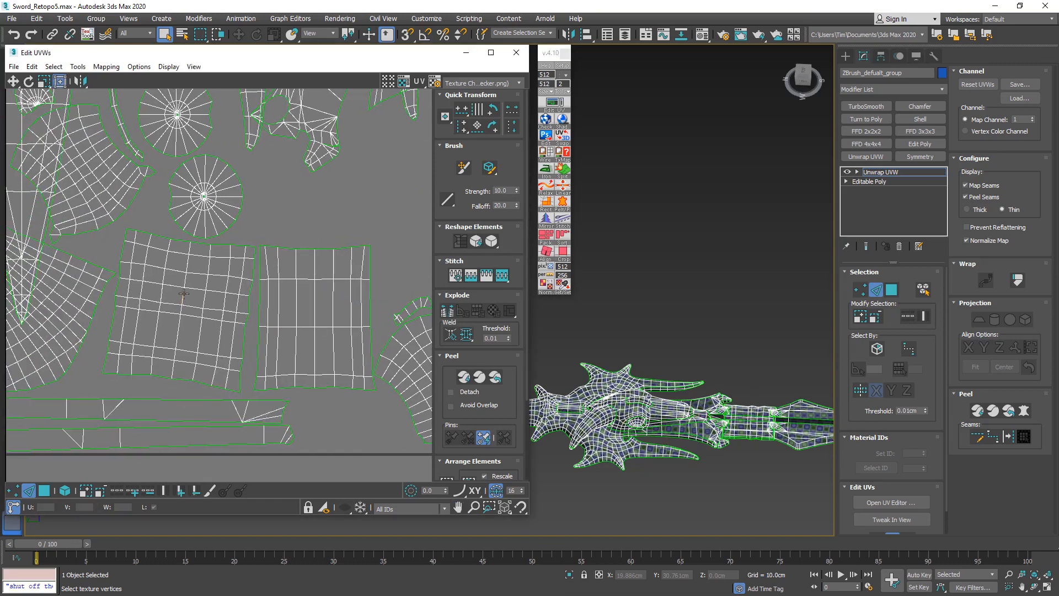
{"action": "left_click", "coordinate": [546, 251]}
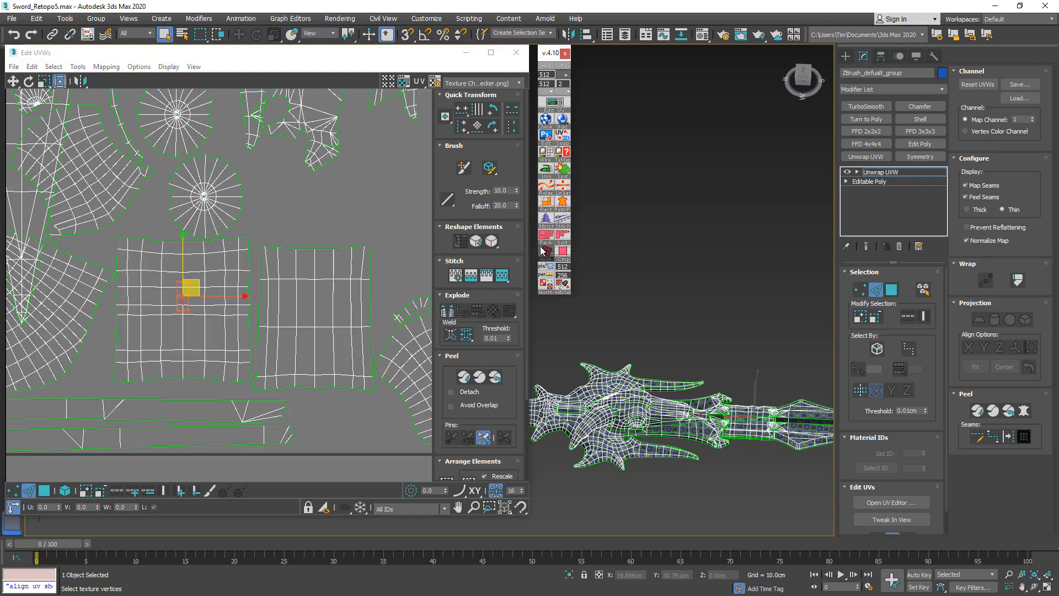
{"action": "key", "text": "ctrl+s"}
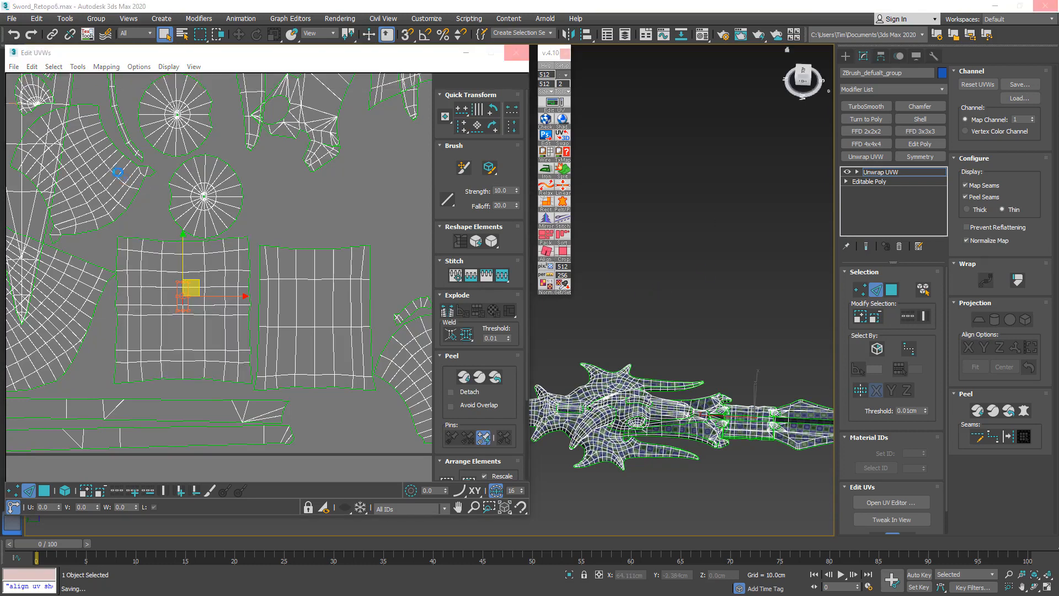
Rotate the tilted grid shell beside the circular discs upright by aligning it to one of its inner edges.
{"action": "scroll", "coordinate": [160, 198], "scroll_direction": "up", "scroll_amount": 5}
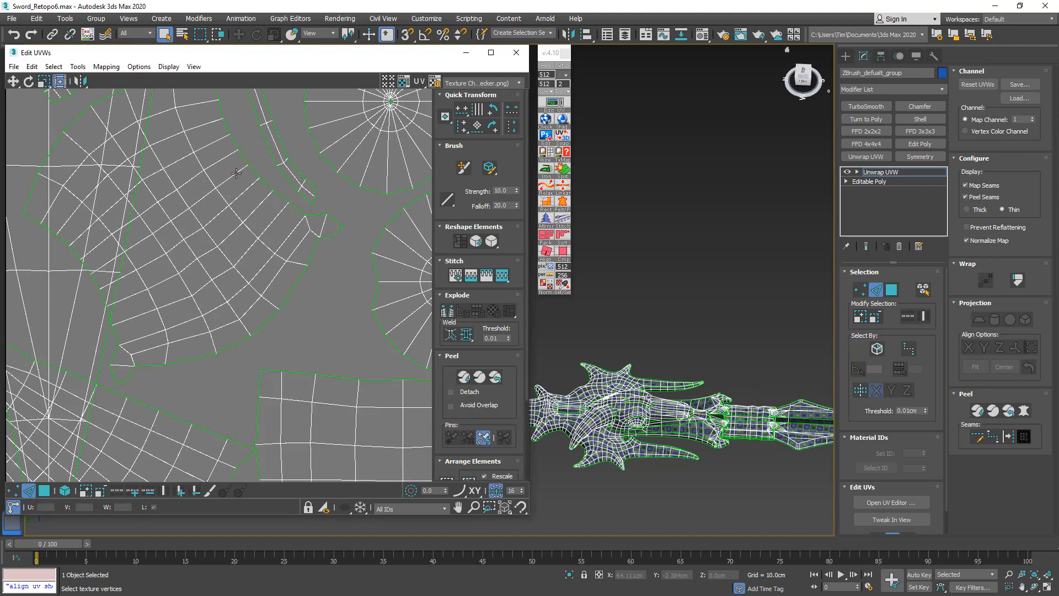
{"action": "left_click", "coordinate": [233, 176]}
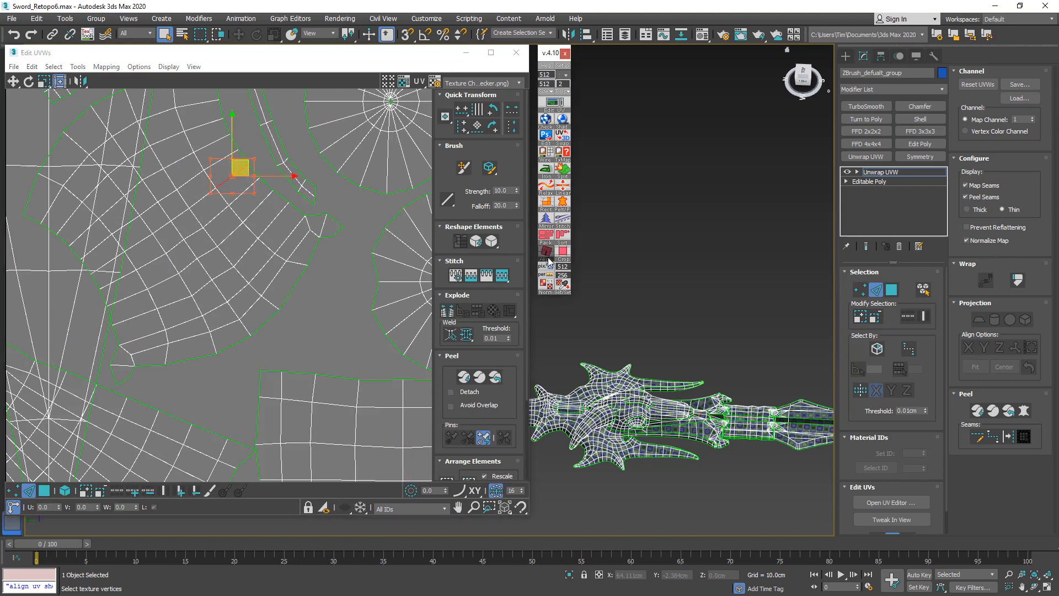
{"action": "scroll", "coordinate": [259, 275], "scroll_direction": "down", "scroll_amount": 5}
Align the large fan-shaped grid shell that overlaps the blade tip to a short edge at its narrow end.
{"action": "middle_click_drag", "start_coordinate": [161, 278], "coordinate": [206, 254]}
{"action": "scroll", "coordinate": [208, 304], "scroll_direction": "down", "scroll_amount": 3}
{"action": "scroll", "coordinate": [200, 353], "scroll_direction": "up", "scroll_amount": 3}
{"action": "scroll", "coordinate": [207, 253], "scroll_direction": "up", "scroll_amount": 1}
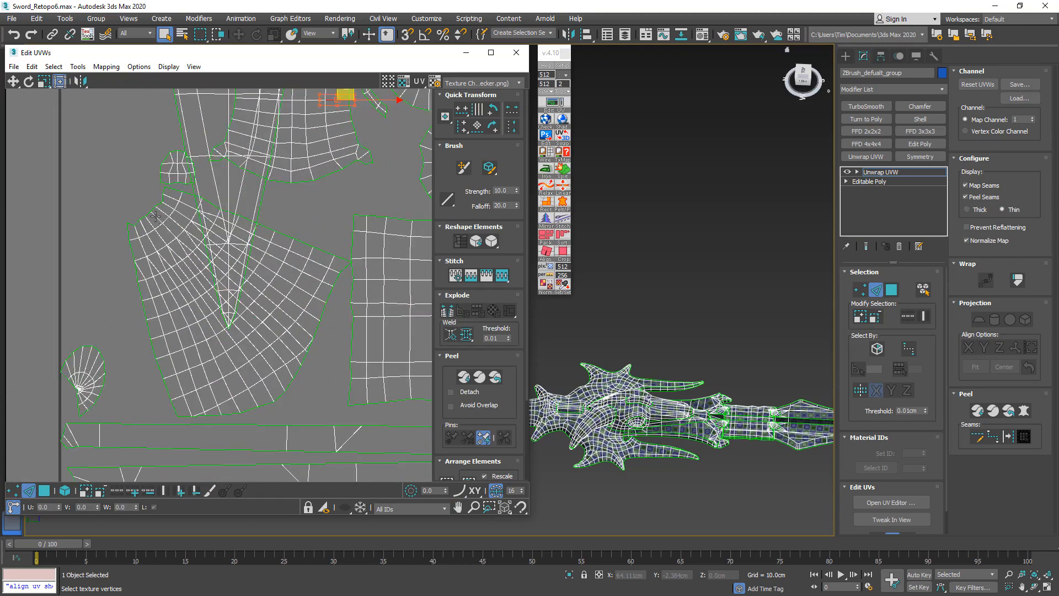
{"action": "left_click", "coordinate": [157, 218]}
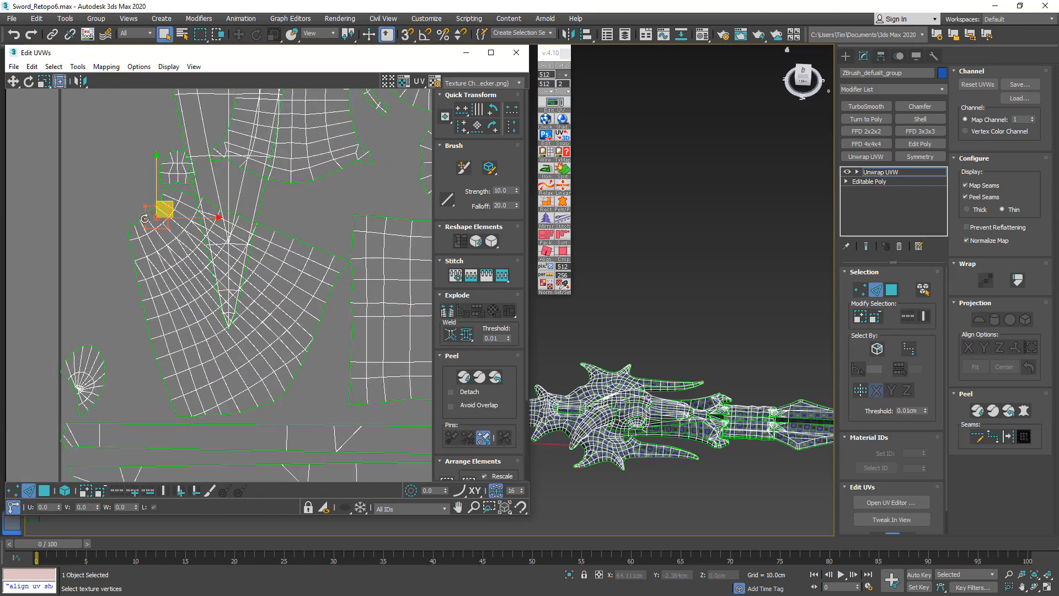
{"action": "left_click", "coordinate": [545, 253]}
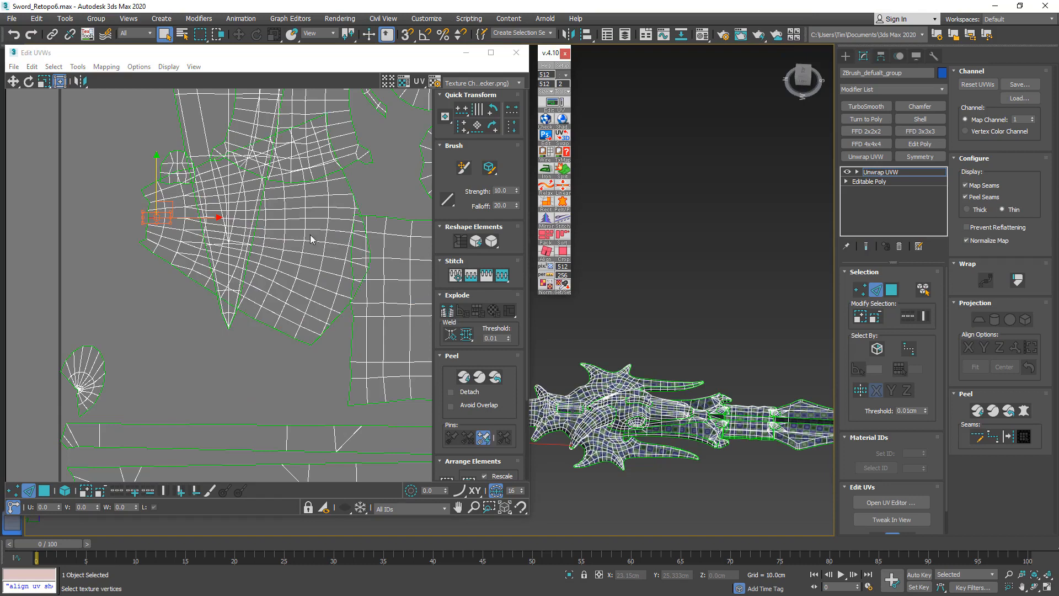
Straighten the long thin strip shells along the lower border of the UV tile by aligning them to their long edges.
{"action": "scroll", "coordinate": [244, 243], "scroll_direction": "down", "scroll_amount": 2}
{"action": "middle_click_drag", "start_coordinate": [253, 304], "coordinate": [274, 287]}
{"action": "left_click", "coordinate": [307, 381]}
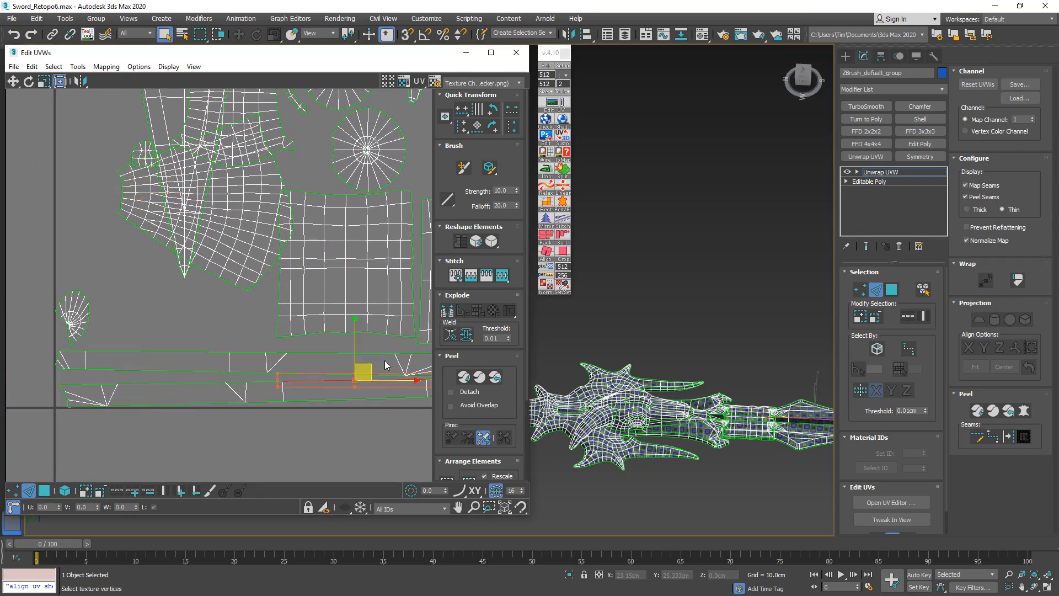
{"action": "left_click", "coordinate": [556, 253]}
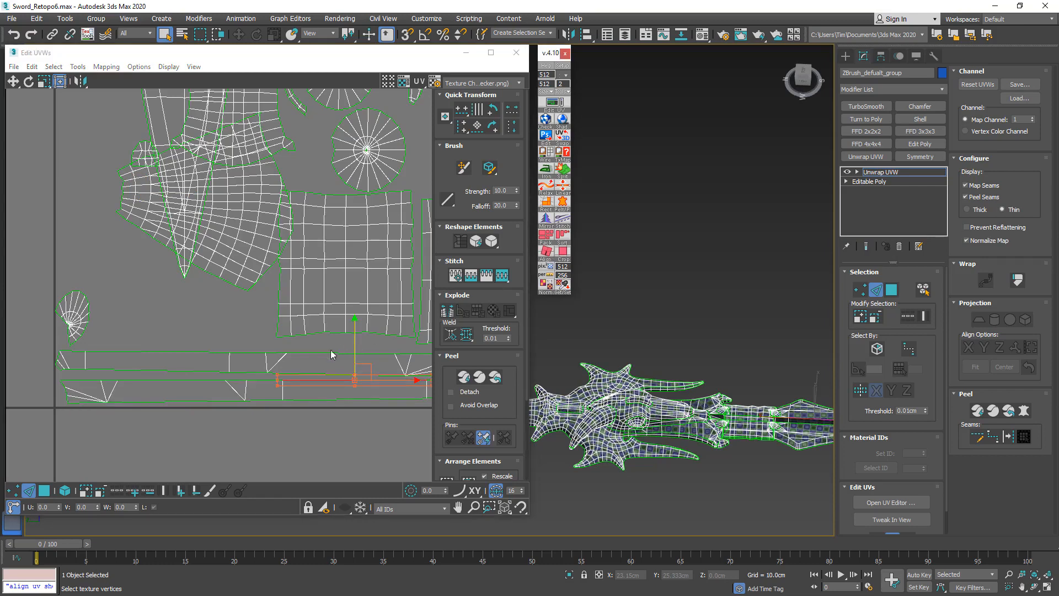
{"action": "left_click_drag", "start_coordinate": [362, 371], "coordinate": [343, 366]}
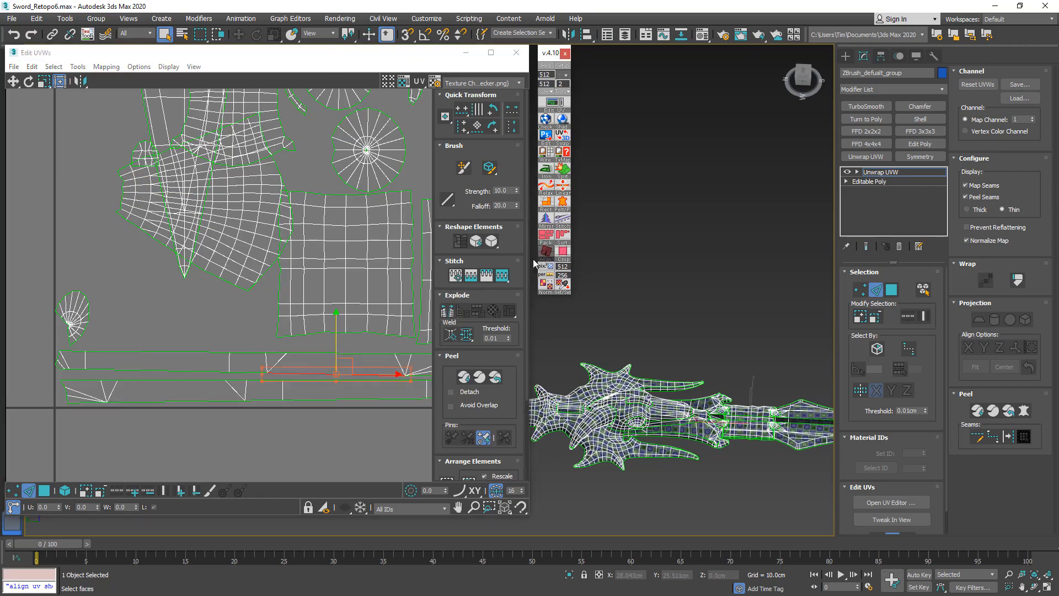
Rotate the tilted, rounded grid shell beside the two rectangular shells upright by aligning it to an inner edge.
{"action": "middle_click_drag", "start_coordinate": [329, 311], "coordinate": [143, 301]}
{"action": "scroll", "coordinate": [300, 299], "scroll_direction": "down", "scroll_amount": 2}
{"action": "scroll", "coordinate": [142, 301], "scroll_direction": "down", "scroll_amount": 3}
{"action": "scroll", "coordinate": [225, 318], "scroll_direction": "up", "scroll_amount": 3}
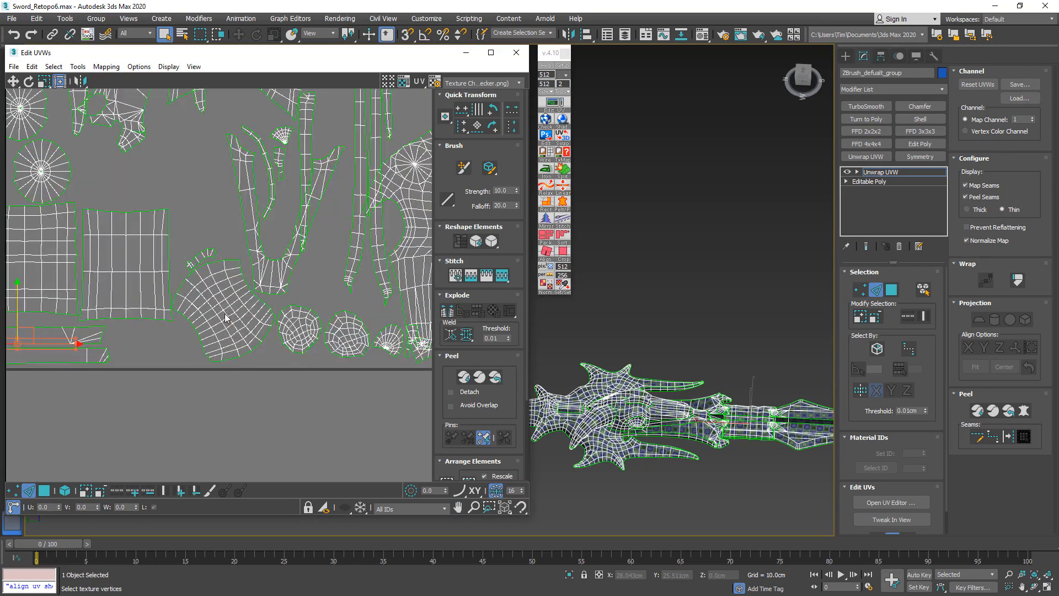
{"action": "left_click", "coordinate": [221, 306]}
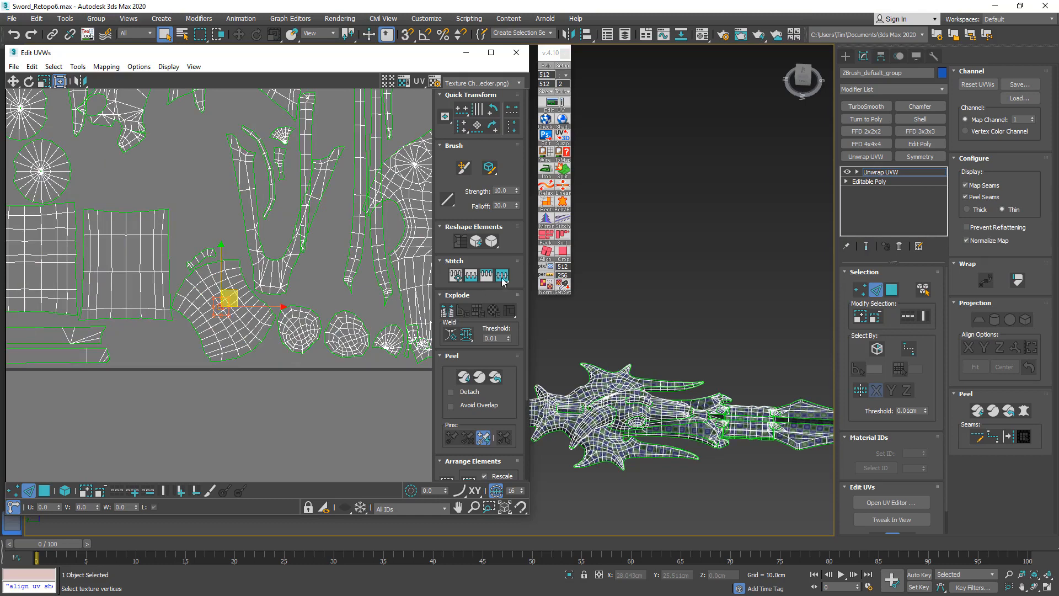
{"action": "left_click", "coordinate": [546, 251]}
Select a face on the diagonal spiked strip shell and one on the model's guard to examine how the shells map to the sword.
{"action": "middle_click_drag", "start_coordinate": [401, 305], "coordinate": [250, 438]}
{"action": "scroll", "coordinate": [251, 439], "scroll_direction": "down", "scroll_amount": 5}
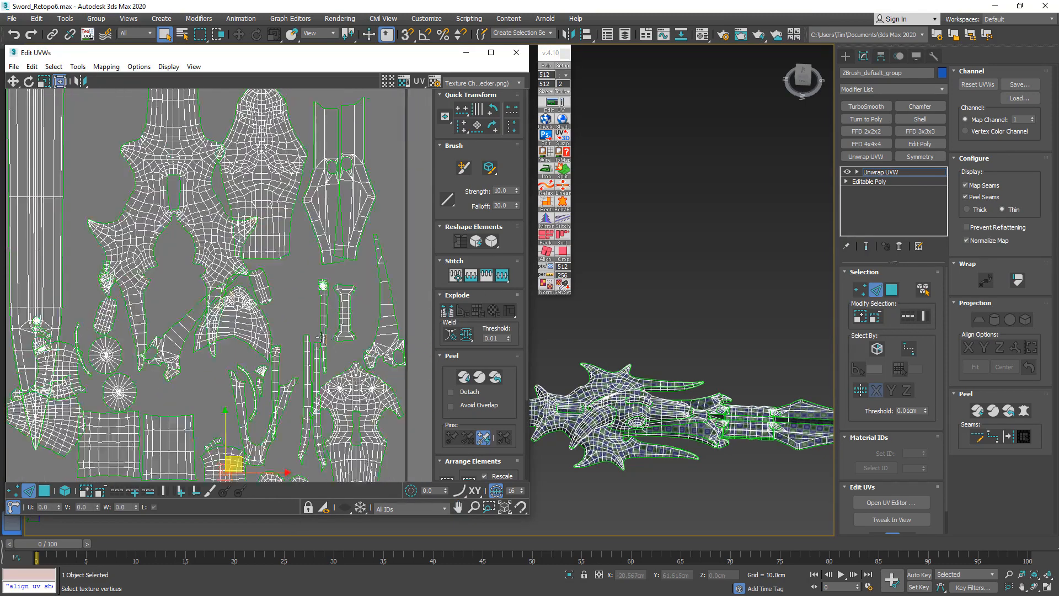
{"action": "scroll", "coordinate": [279, 293], "scroll_direction": "up", "scroll_amount": 4}
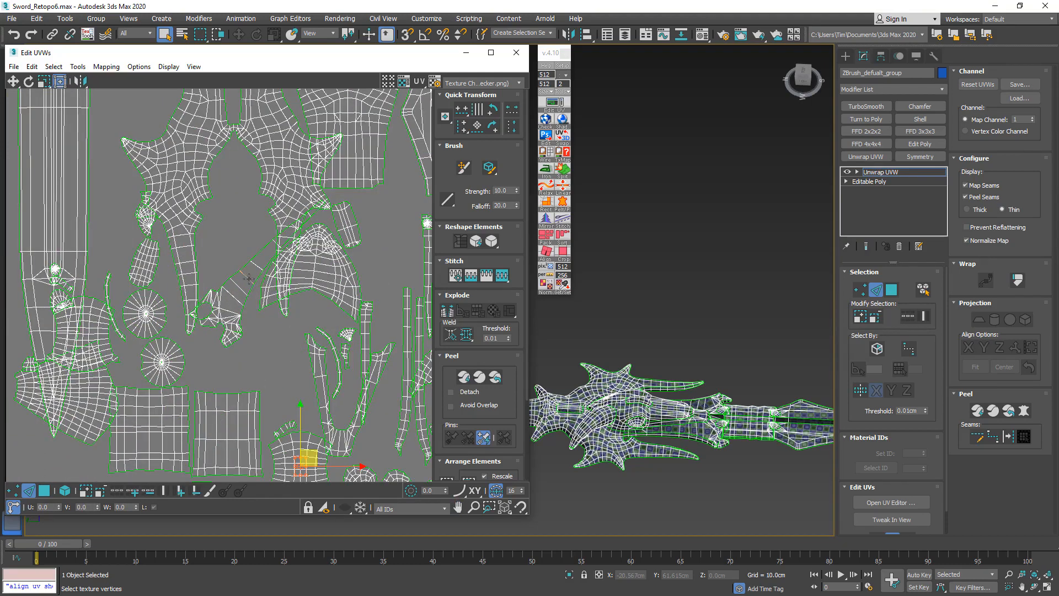
{"action": "key", "text": "3"}
{"action": "left_click", "coordinate": [246, 282]}
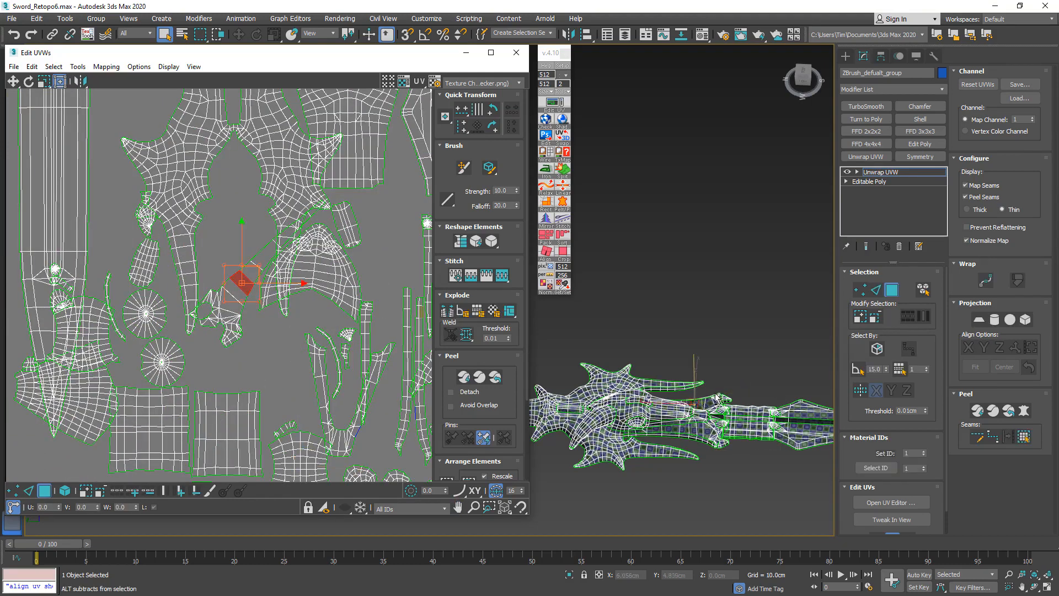
{"action": "scroll", "coordinate": [696, 406], "scroll_direction": "up", "scroll_amount": 6}
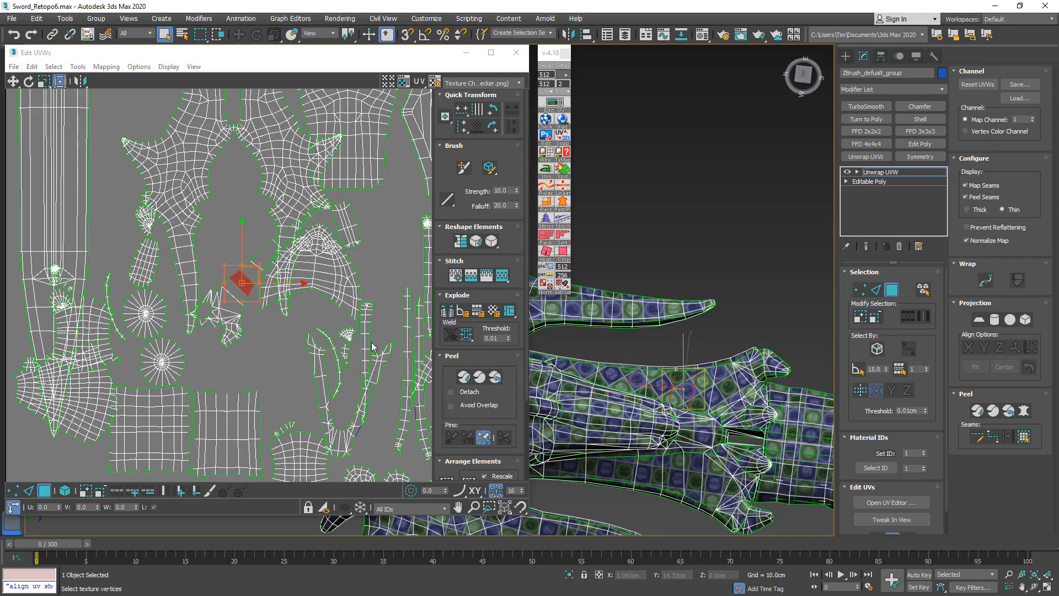
{"action": "left_click", "coordinate": [695, 473]}
{"action": "middle_click_drag", "start_coordinate": [201, 237], "coordinate": [138, 269]}
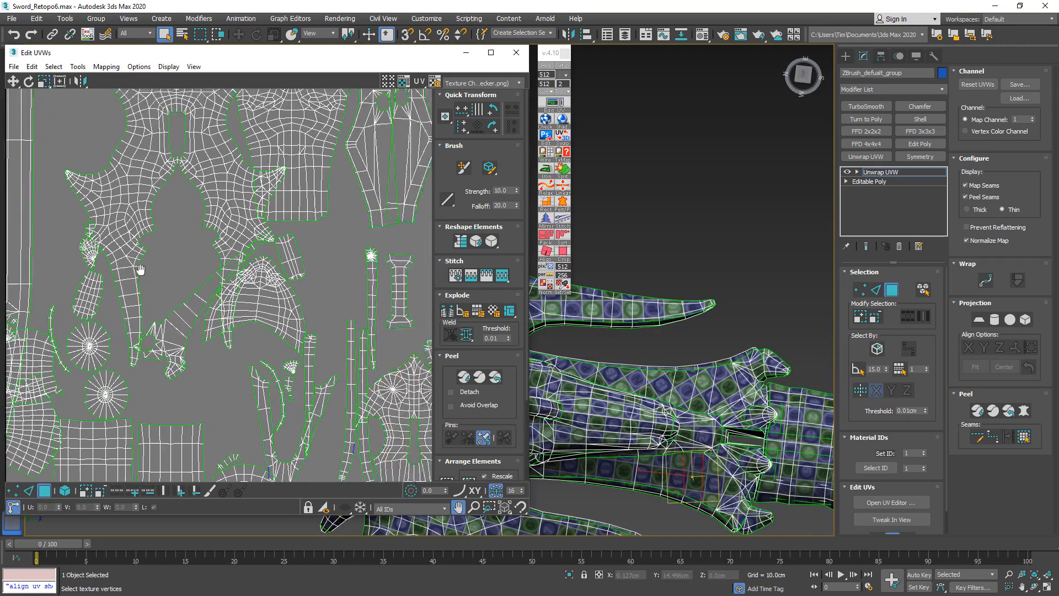
{"action": "scroll", "coordinate": [139, 270], "scroll_direction": "down", "scroll_amount": 3}
{"action": "scroll", "coordinate": [298, 237], "scroll_direction": "up", "scroll_amount": 5}
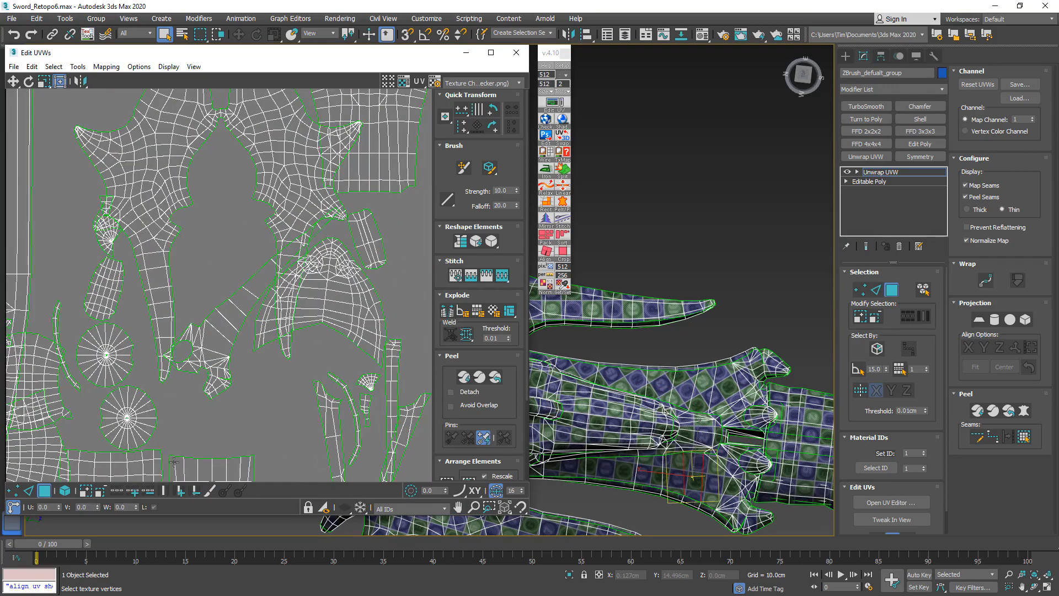
Align the diagonal spiked strip shell horizontally using one of its long edges, and save the scene as Sword_Retopo7.max.
{"action": "left_click", "coordinate": [28, 490]}
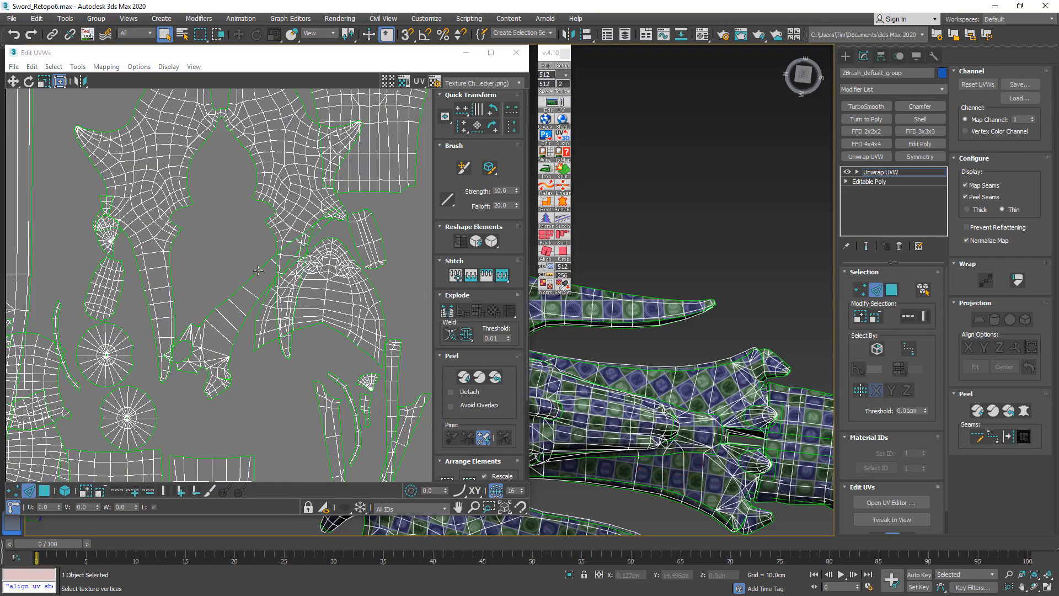
{"action": "left_click", "coordinate": [258, 270]}
{"action": "left_click", "coordinate": [546, 251]}
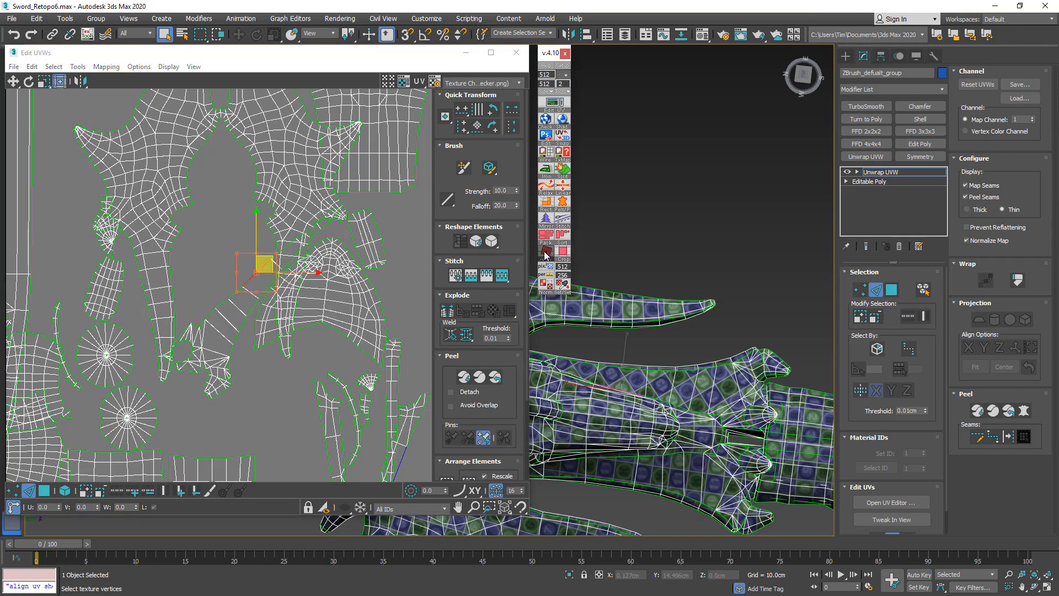
{"action": "scroll", "coordinate": [274, 279], "scroll_direction": "down", "scroll_amount": 6}
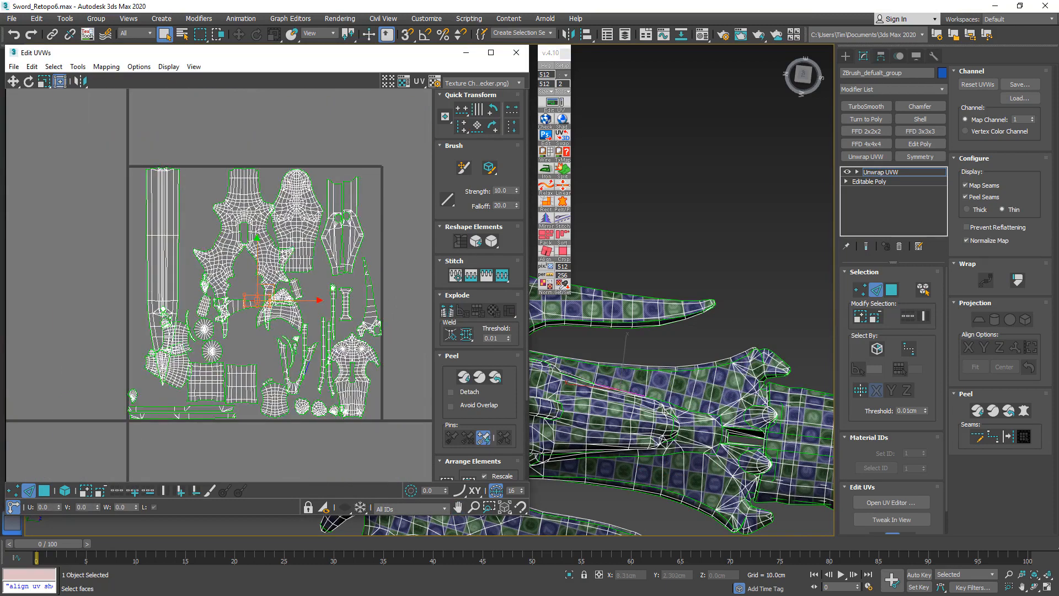
{"action": "key", "text": "ctrl+s"}
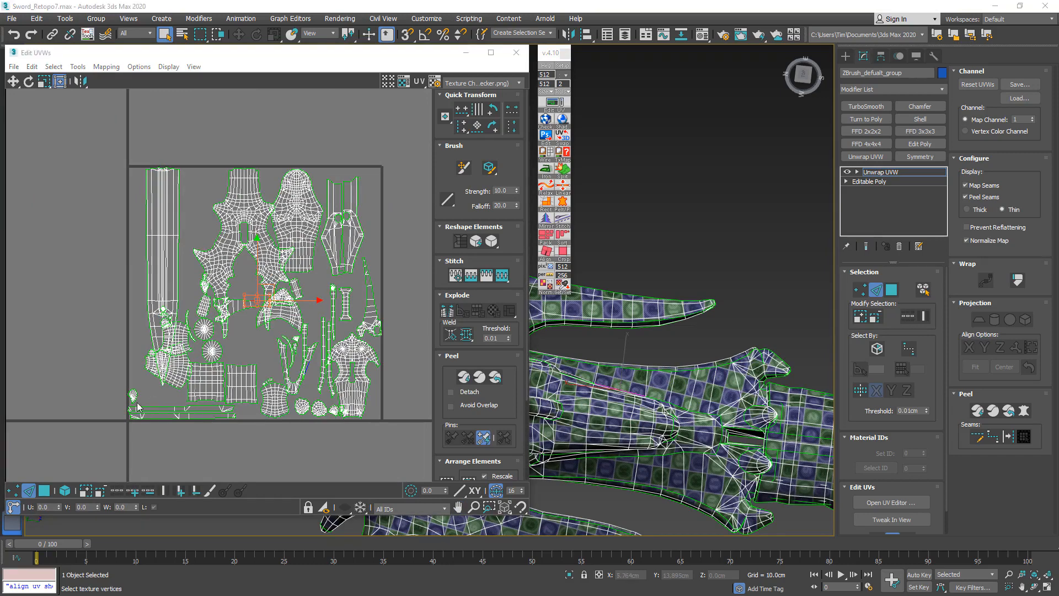
Straighten all vertical and horizontal edge loops of the right one of the two rectangular shells by aligning them in place.
{"action": "scroll", "coordinate": [256, 382], "scroll_direction": "up", "scroll_amount": 5}
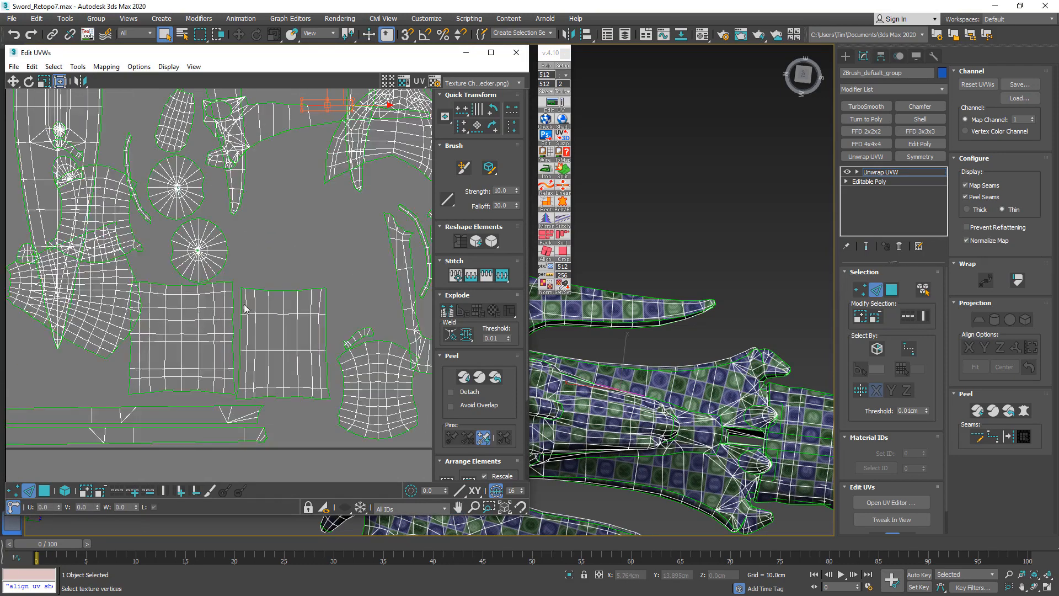
{"action": "scroll", "coordinate": [551, 387], "scroll_direction": "up", "scroll_amount": 4}
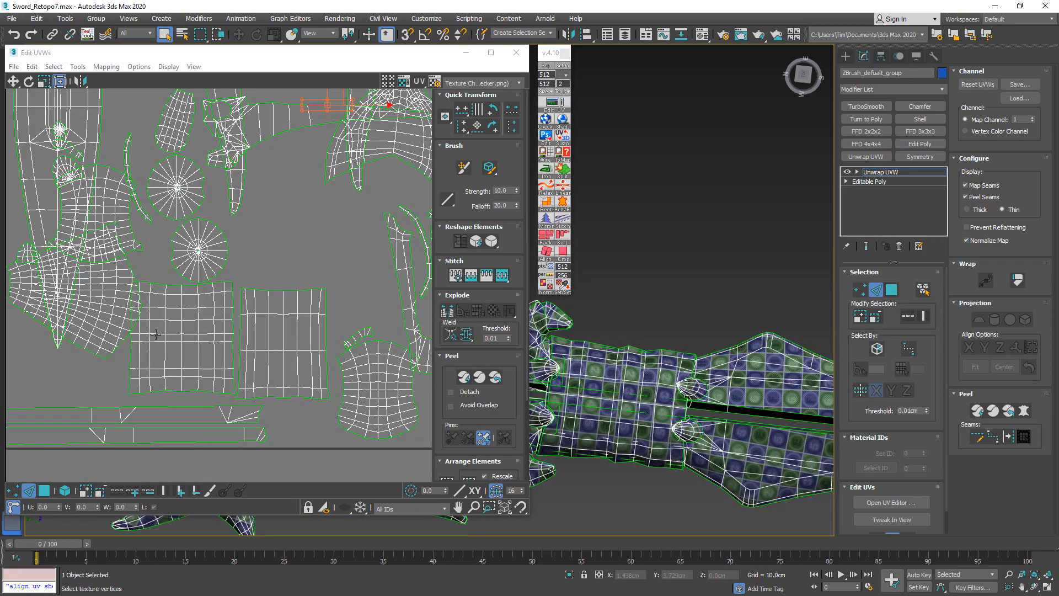
{"action": "double_click", "coordinate": [297, 326]}
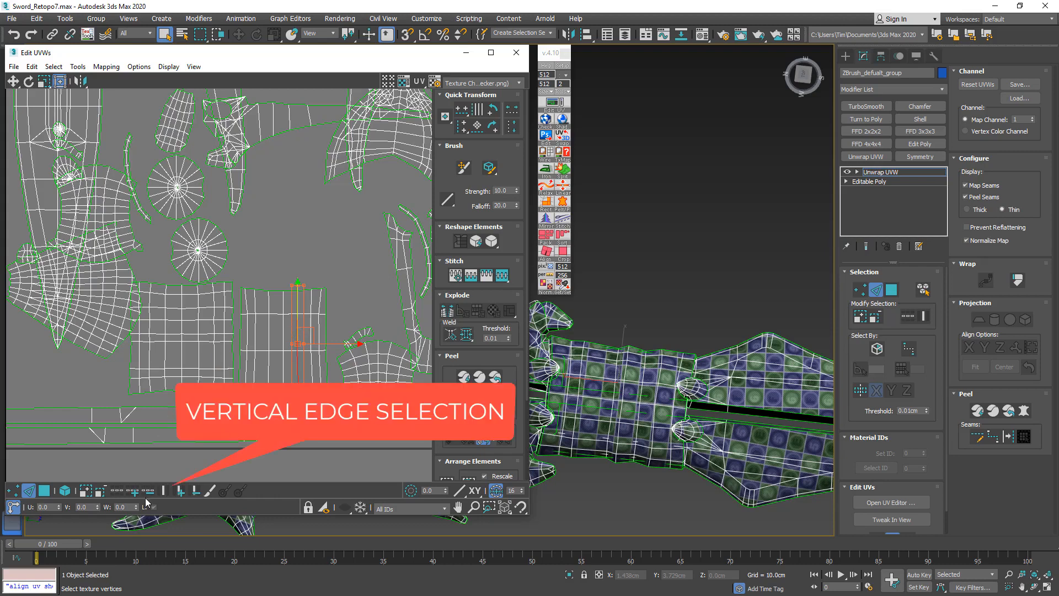
{"action": "left_click", "coordinate": [164, 490]}
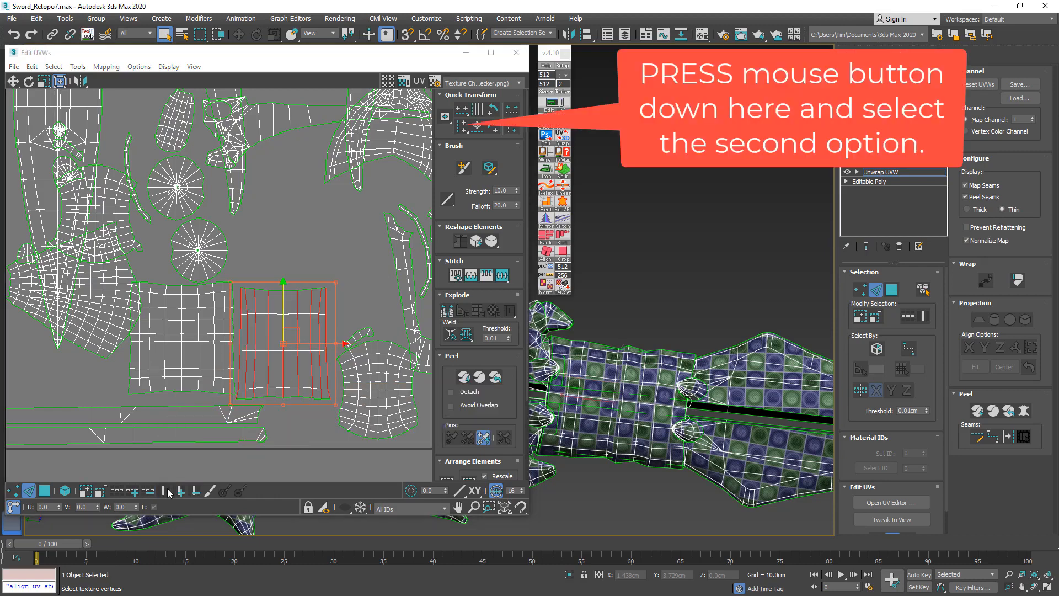
{"action": "left_click_drag", "start_coordinate": [463, 128], "coordinate": [461, 142]}
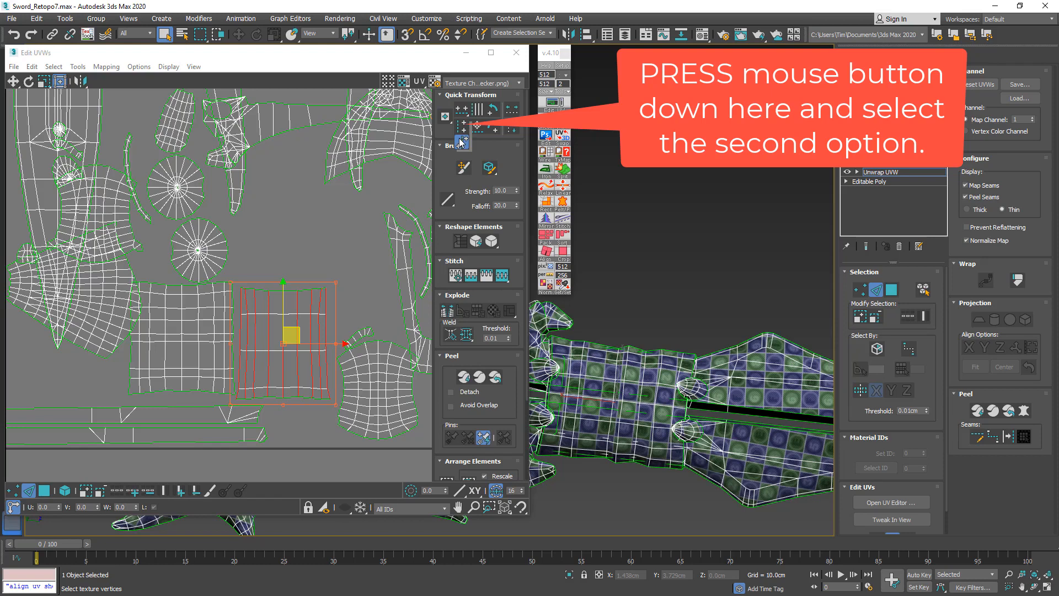
{"action": "left_click_drag", "start_coordinate": [461, 143], "coordinate": [461, 142]}
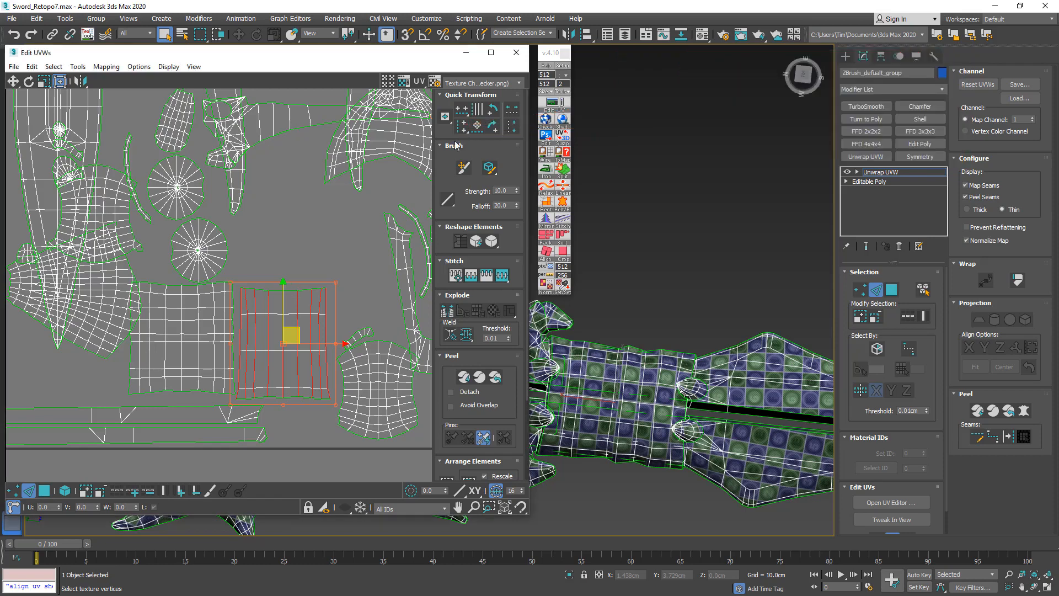
{"action": "left_click", "coordinate": [299, 290]}
{"action": "double_click", "coordinate": [301, 290]}
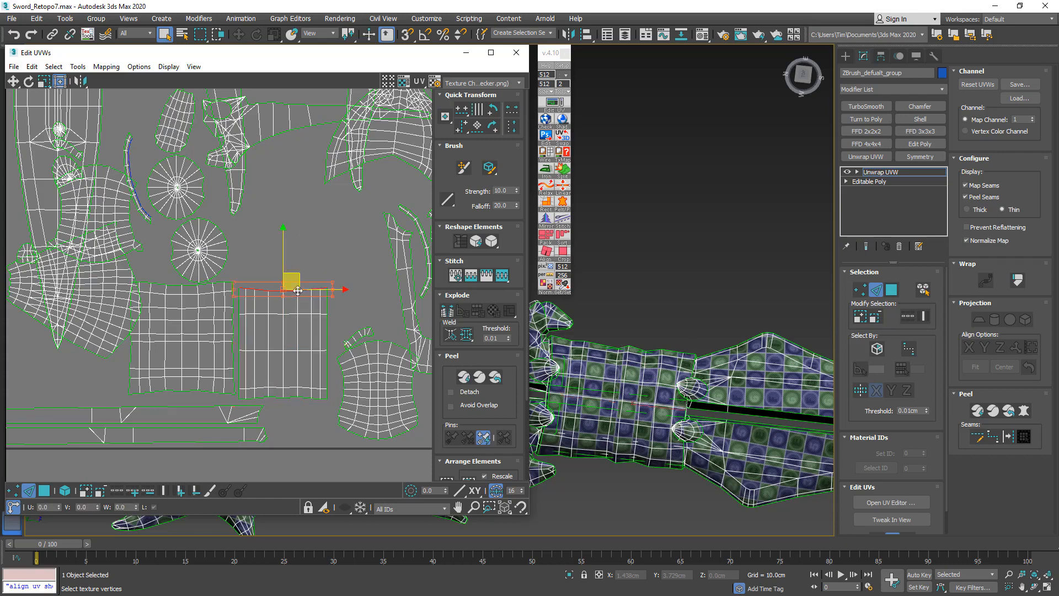
{"action": "left_click", "coordinate": [164, 490]}
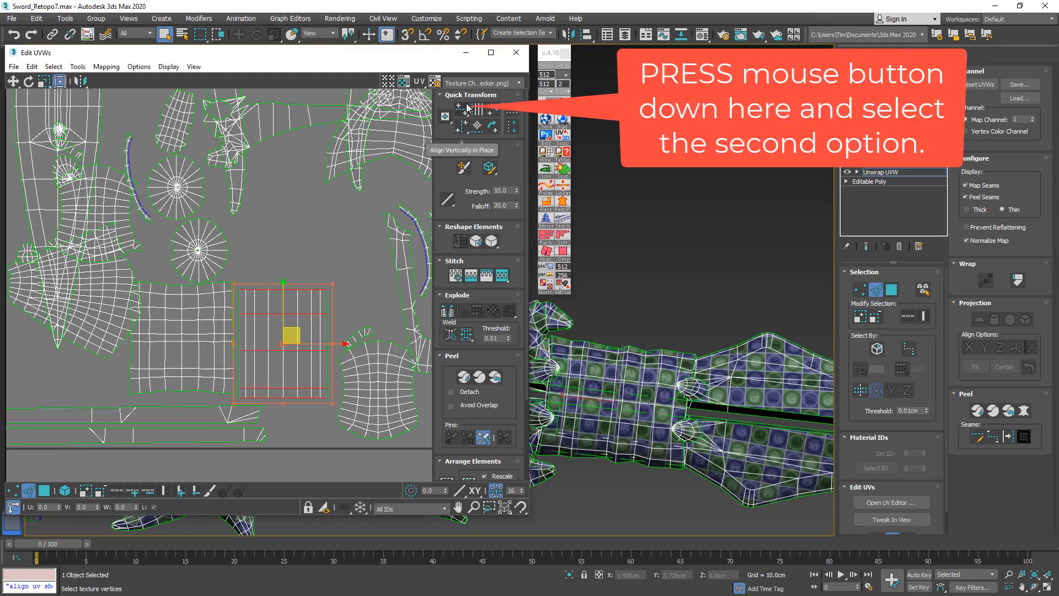
Align the horizontal and vertical edge loops of the left rectangular shell in place to form a straight grid.
{"action": "double_click", "coordinate": [218, 292]}
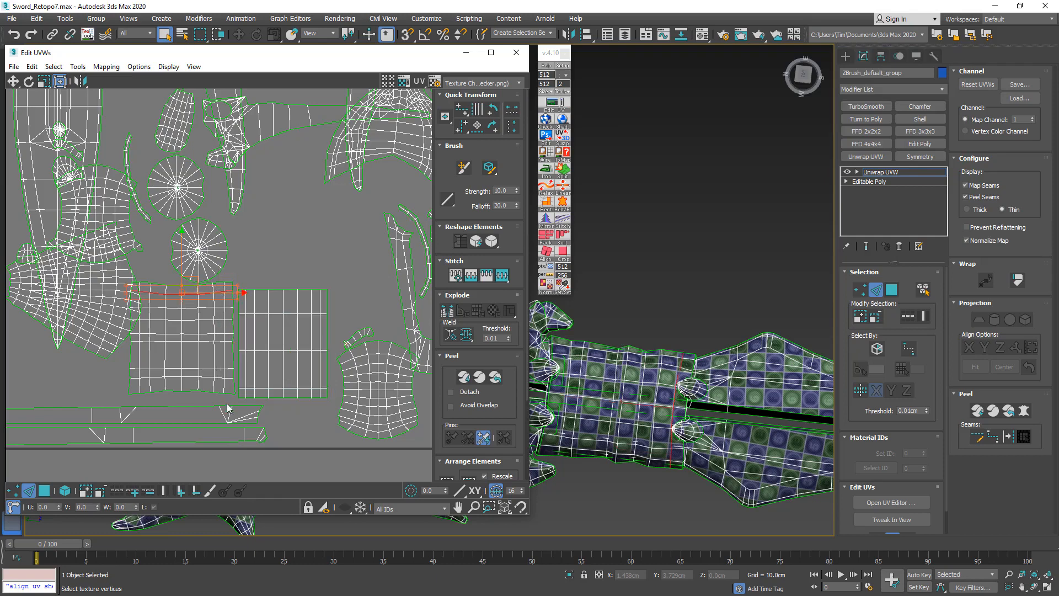
{"action": "left_click", "coordinate": [176, 490]}
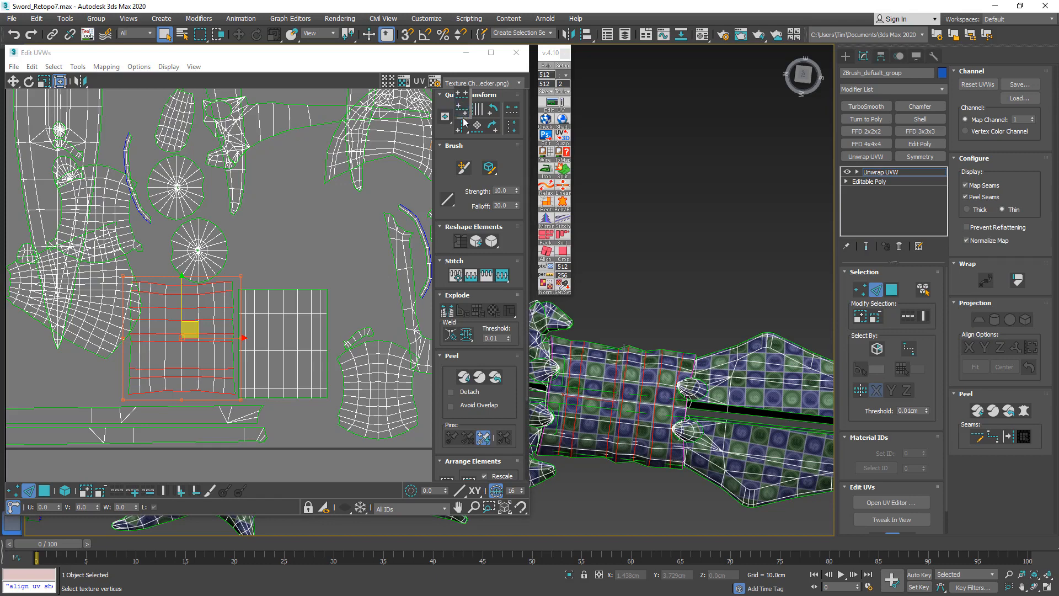
{"action": "left_click", "coordinate": [462, 109]}
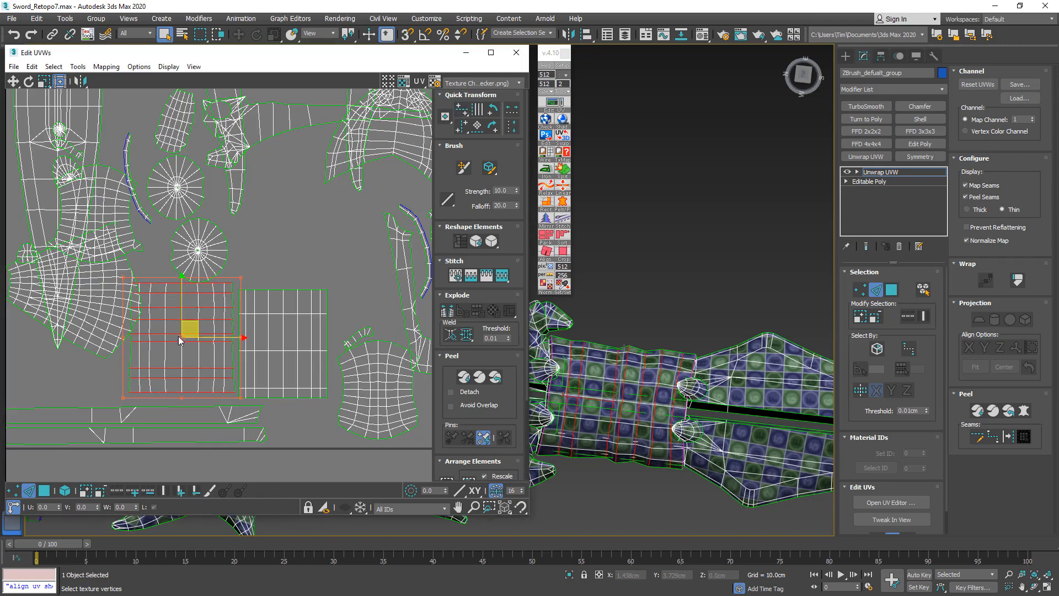
{"action": "double_click", "coordinate": [233, 313]}
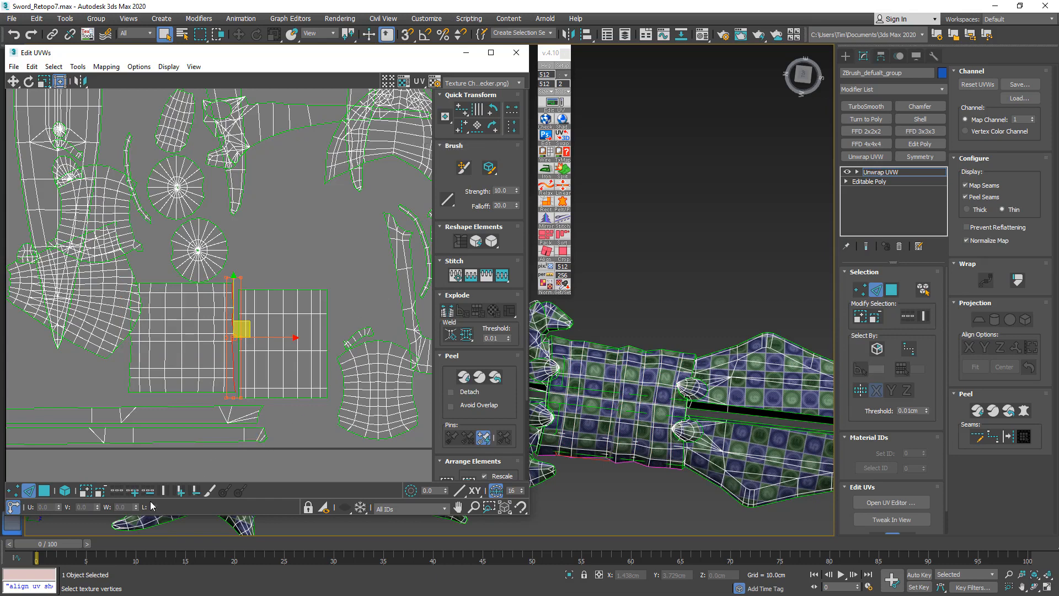
{"action": "left_click", "coordinate": [163, 490]}
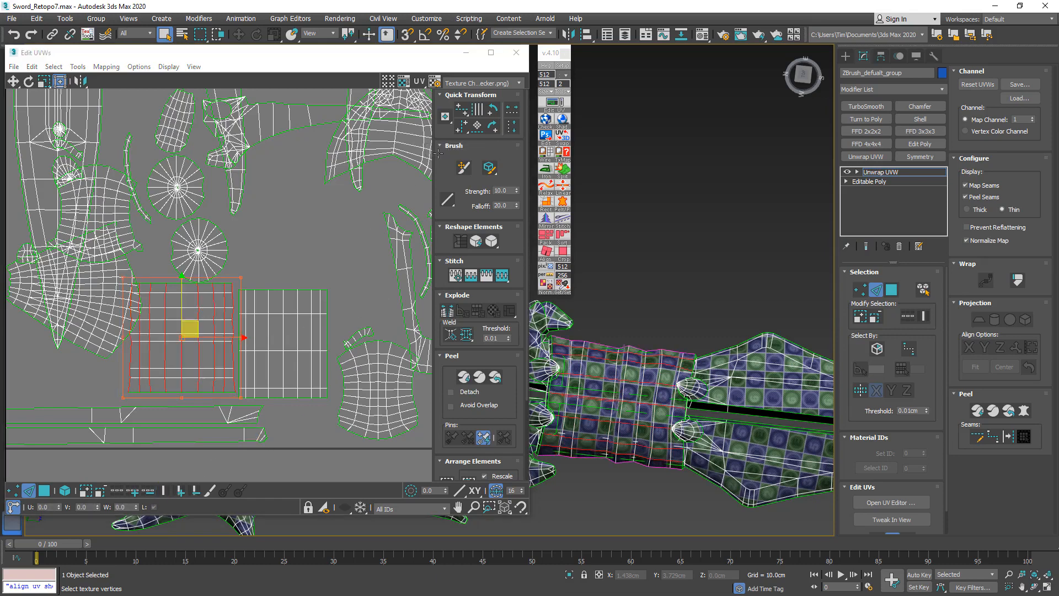
{"action": "left_click", "coordinate": [462, 124]}
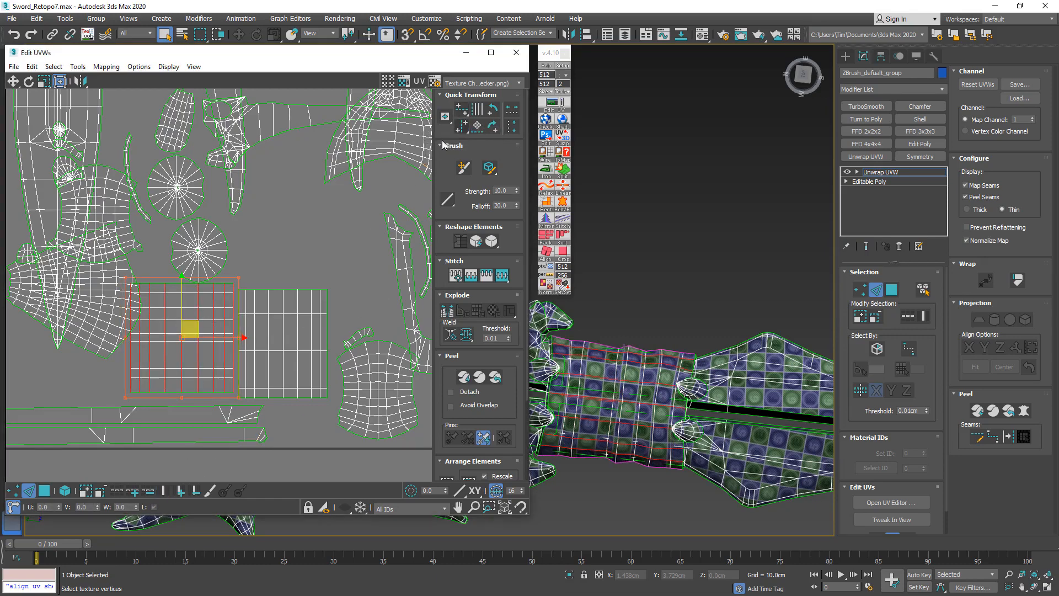
{"action": "left_click", "coordinate": [262, 250]}
Rotate the two-pronged shell beside the small rounded grid shell upright by aligning it to an inner edge at its base.
{"action": "scroll", "coordinate": [263, 250], "scroll_direction": "down", "scroll_amount": 5}
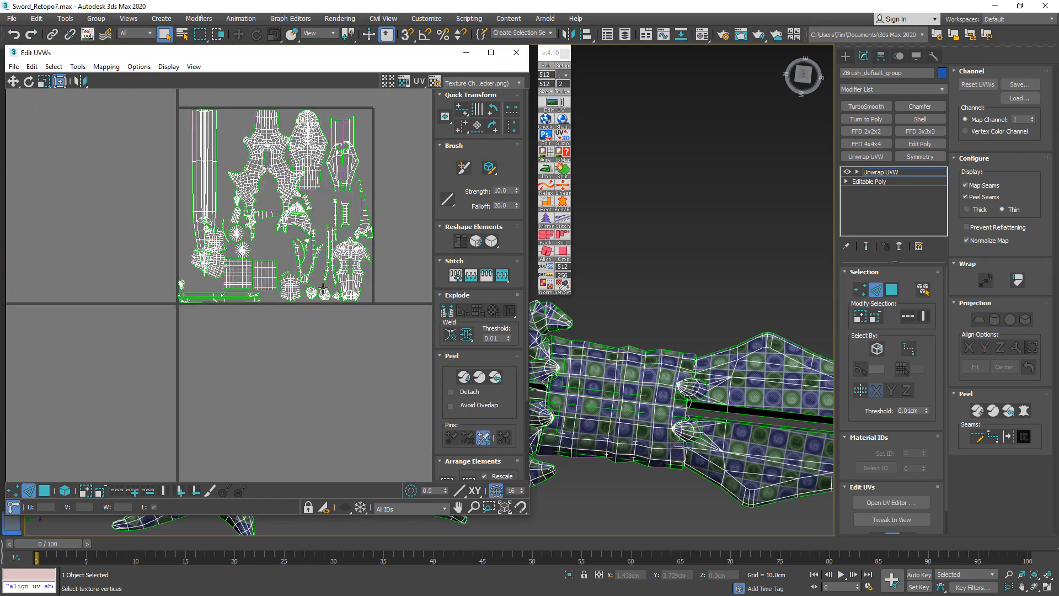
{"action": "scroll", "coordinate": [323, 288], "scroll_direction": "up", "scroll_amount": 5}
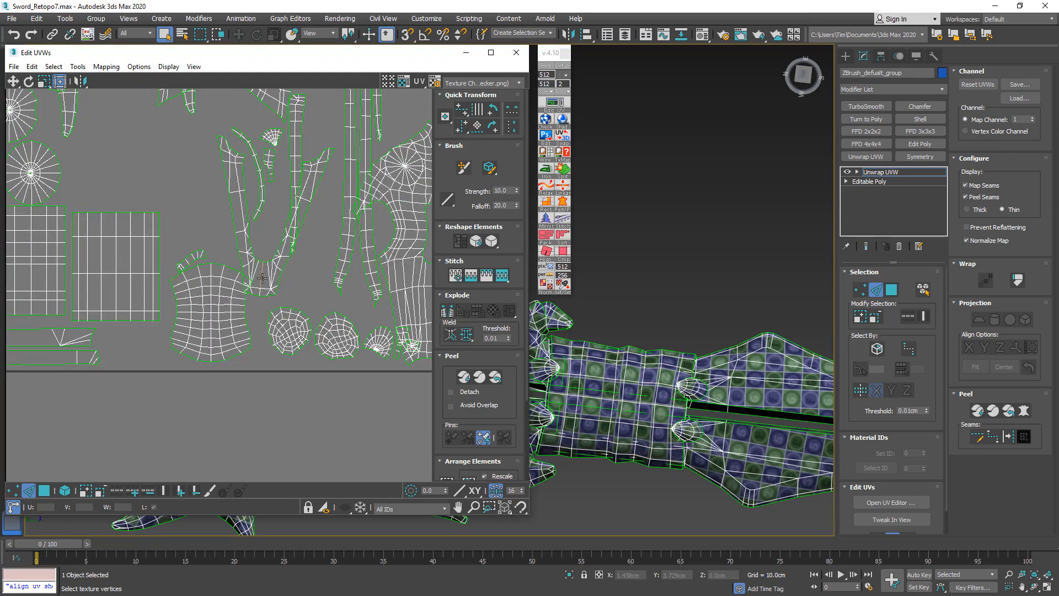
{"action": "left_click", "coordinate": [262, 277]}
{"action": "left_click", "coordinate": [546, 252]}
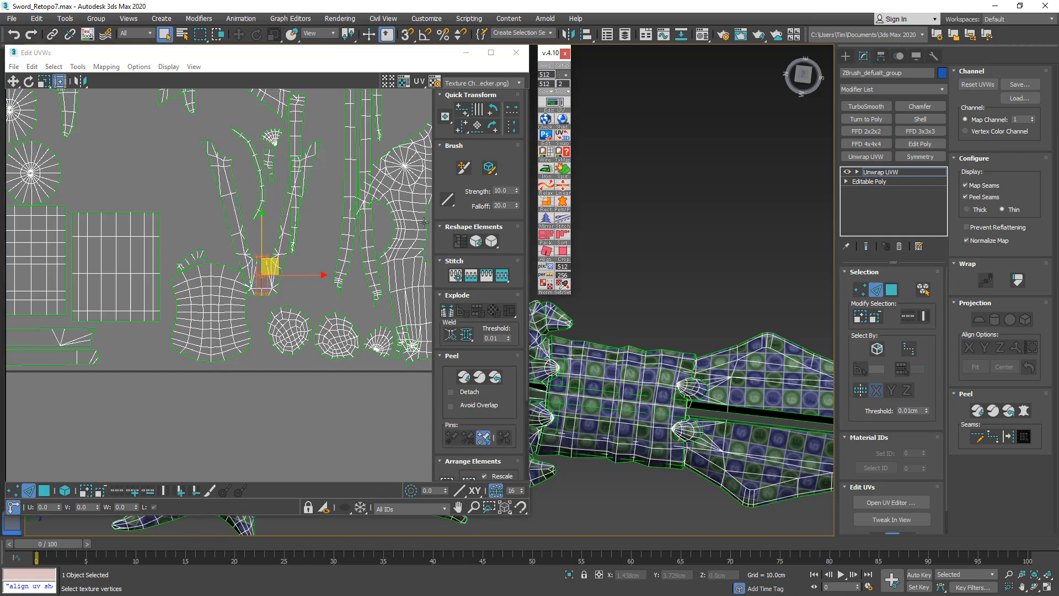
Align the arch-shaped shell upright using its central vertical edge, and save the scene as Sword_Retopo8.max.
{"action": "middle_click_drag", "start_coordinate": [350, 199], "coordinate": [321, 357]}
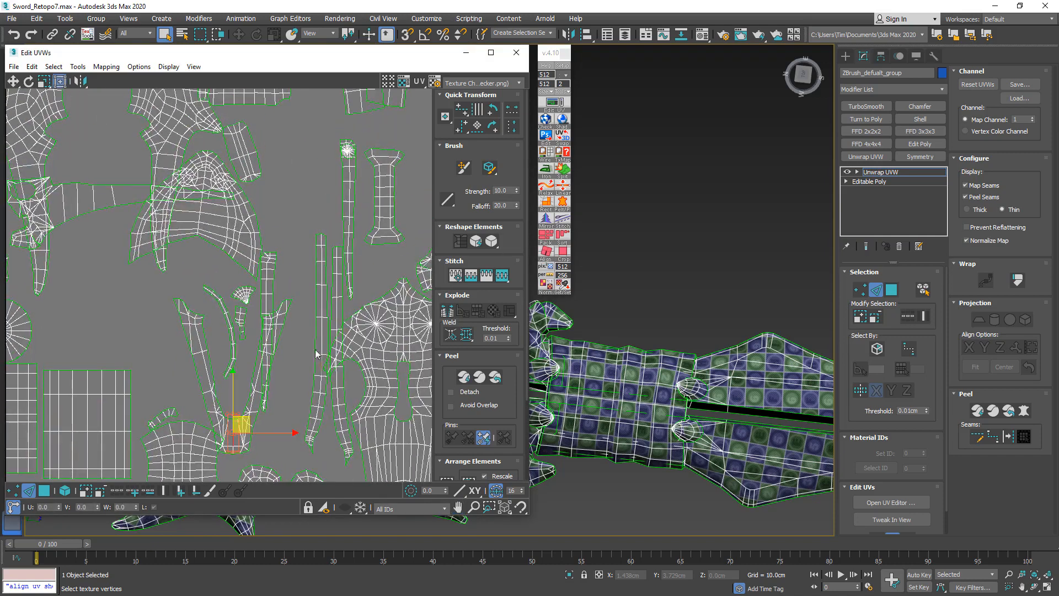
{"action": "left_click", "coordinate": [202, 205]}
{"action": "left_click", "coordinate": [546, 252]}
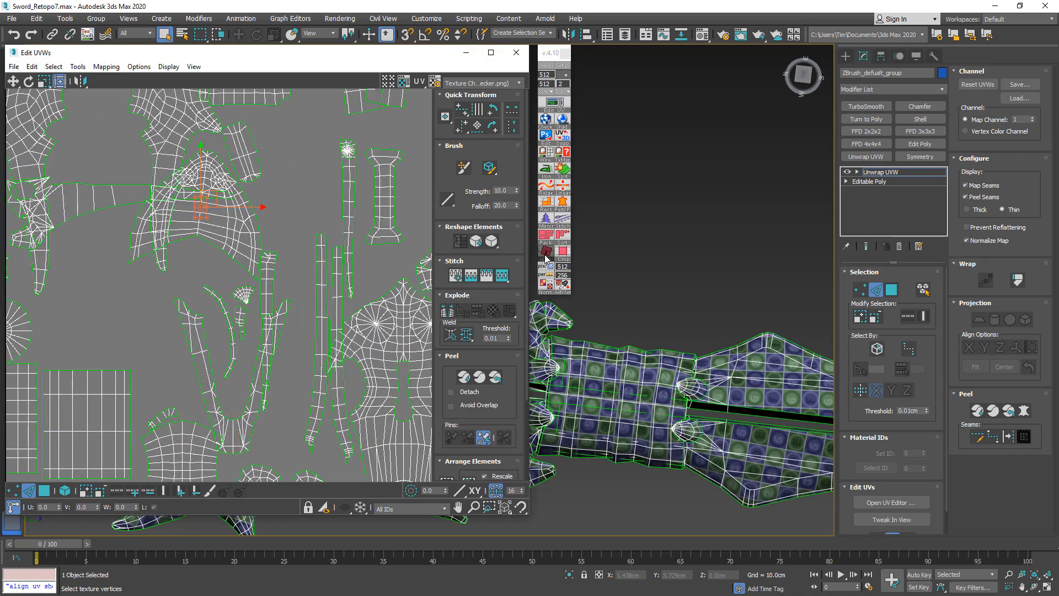
{"action": "scroll", "coordinate": [272, 329], "scroll_direction": "down", "scroll_amount": 5}
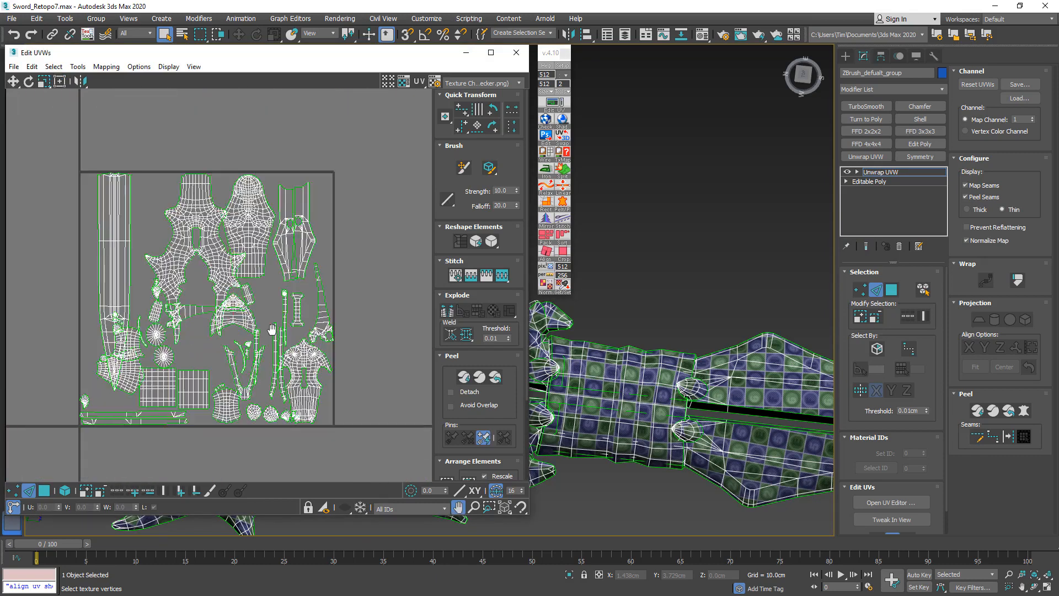
{"action": "middle_click_drag", "start_coordinate": [242, 307], "coordinate": [250, 299]}
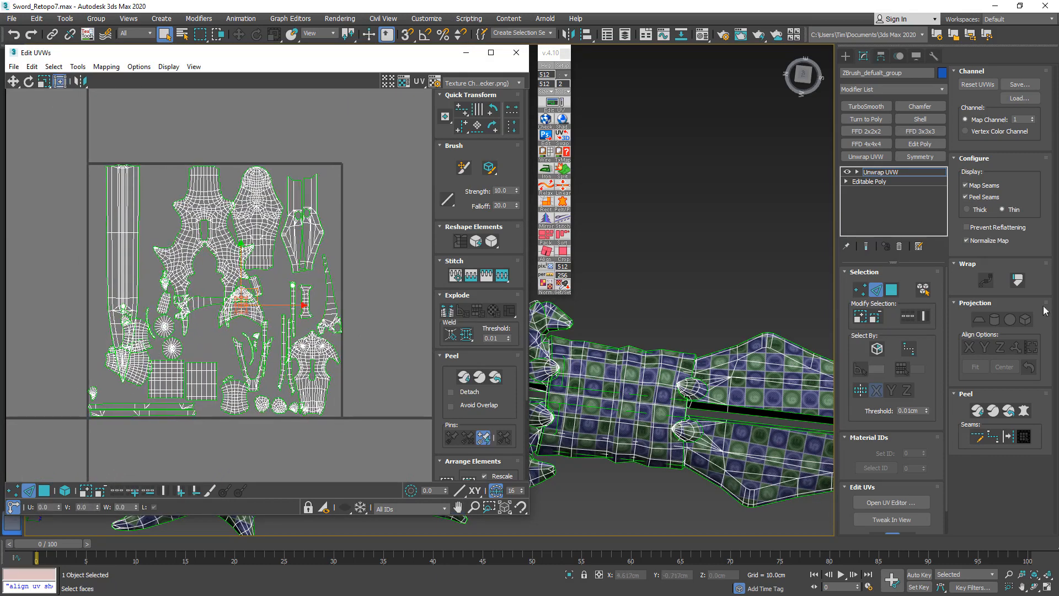
{"action": "key", "text": "ctrl+s"}
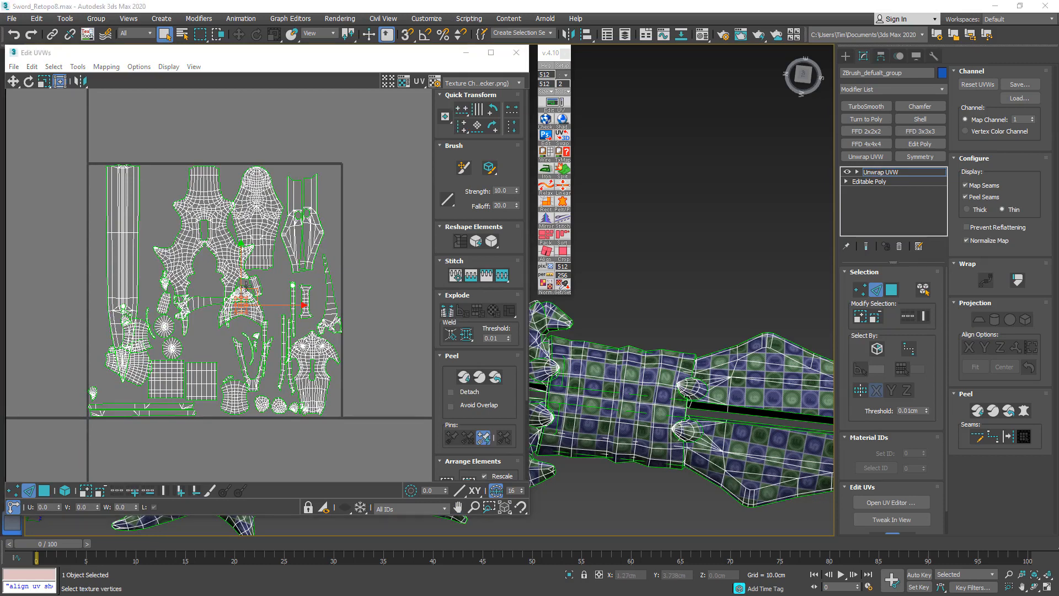
Rotate the small tilted strip shell above the arch-shaped shell upright by aligning it to one of its long edges.
{"action": "scroll", "coordinate": [245, 286], "scroll_direction": "up", "scroll_amount": 7}
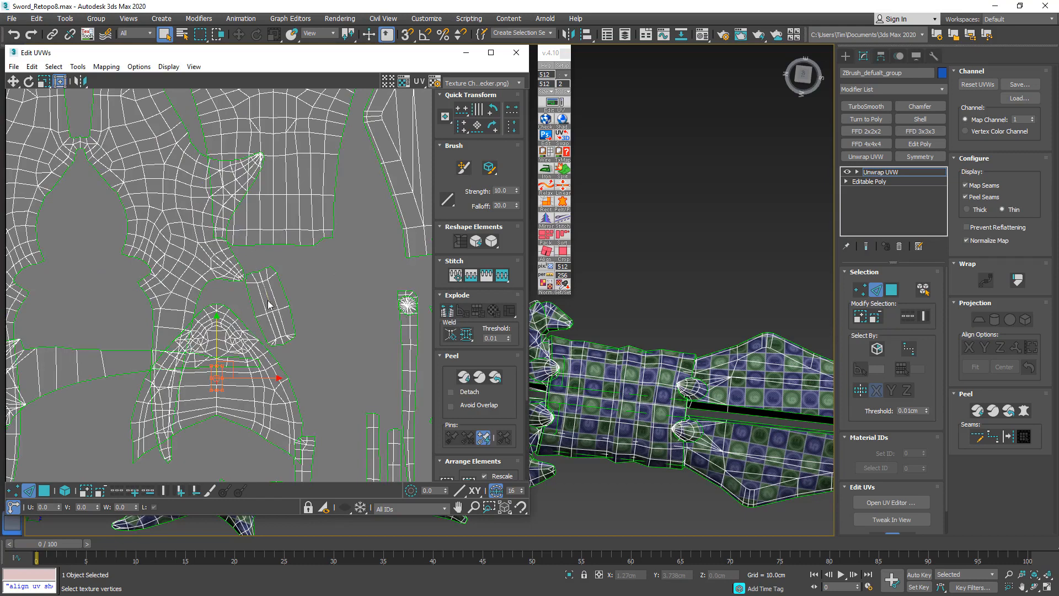
{"action": "left_click", "coordinate": [268, 298]}
{"action": "left_click", "coordinate": [546, 252]}
{"action": "scroll", "coordinate": [317, 308], "scroll_direction": "down", "scroll_amount": 7}
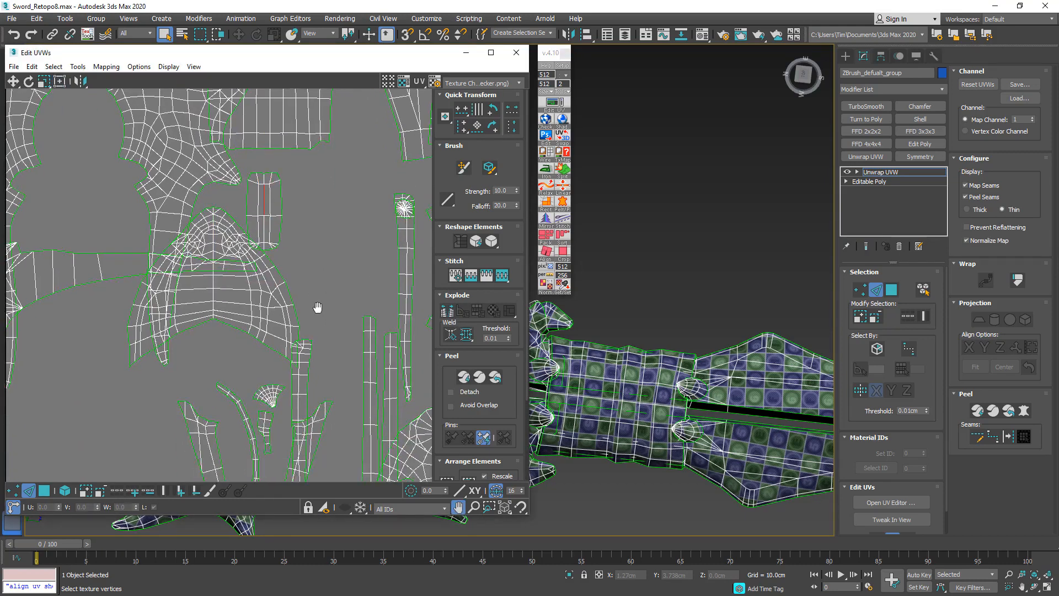
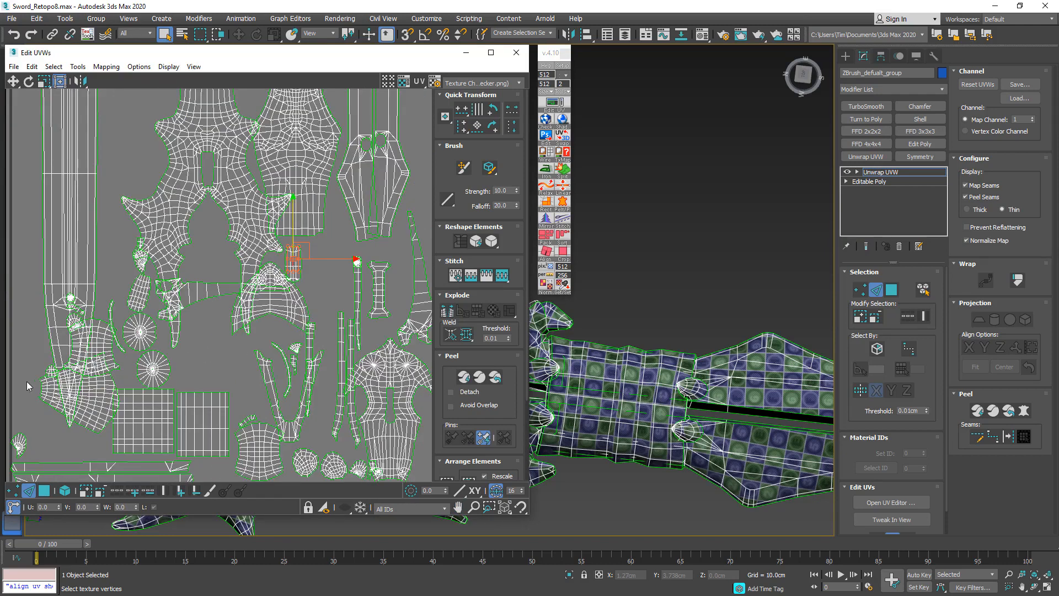
Select the two thin curved strip shells as whole polygon elements and examine where they sit on the sword's guard.
{"action": "left_click", "coordinate": [44, 490]}
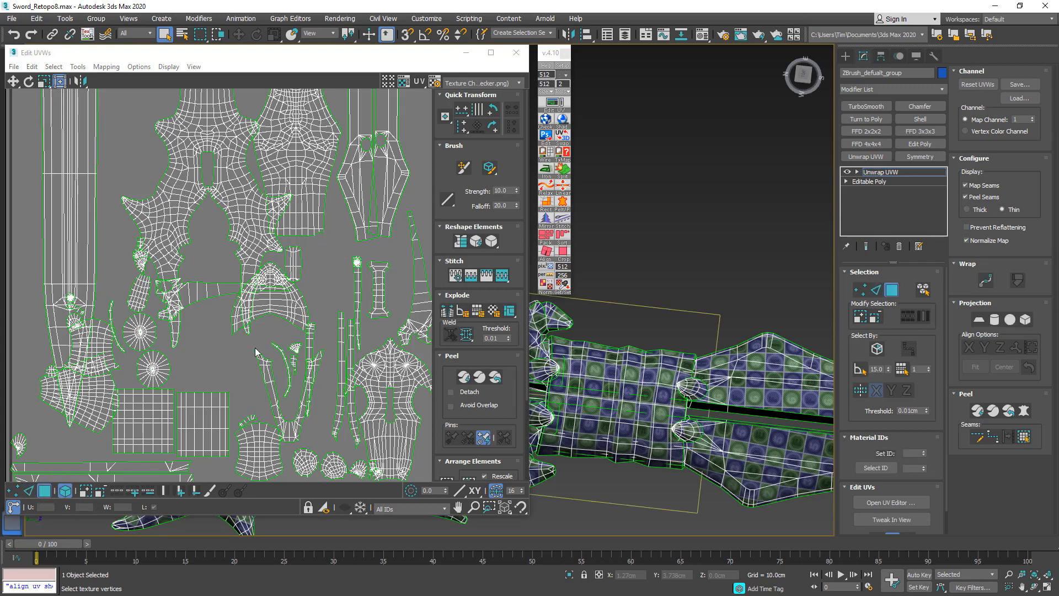
{"action": "left_click", "coordinate": [289, 361]}
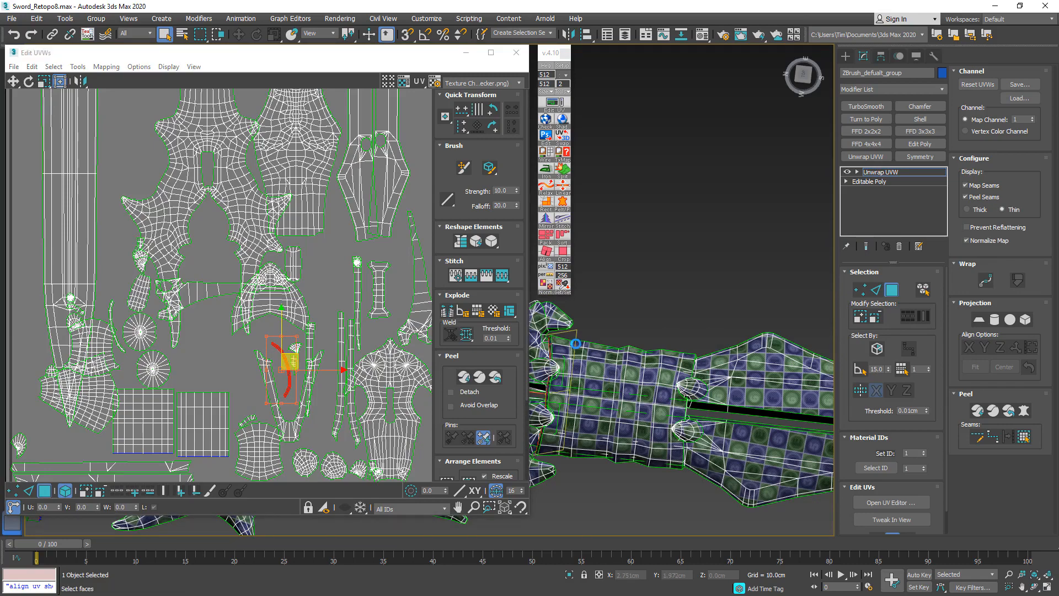
{"action": "middle_click_drag", "start_coordinate": [575, 343], "coordinate": [675, 342], "text": "alt"}
{"action": "scroll", "coordinate": [675, 342], "scroll_direction": "up", "scroll_amount": 3}
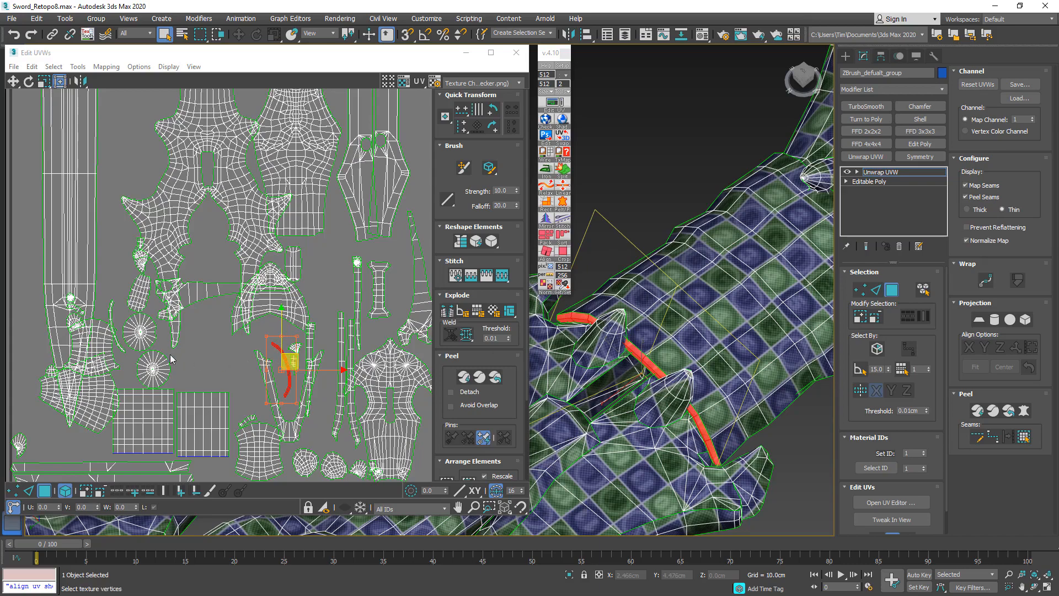
{"action": "left_click", "coordinate": [113, 307], "text": "ctrl"}
{"action": "scroll", "coordinate": [690, 330], "scroll_direction": "down", "scroll_amount": 4}
{"action": "middle_click_drag", "start_coordinate": [689, 331], "coordinate": [651, 331], "text": "alt"}
{"action": "scroll", "coordinate": [307, 294], "scroll_direction": "down", "scroll_amount": 3}
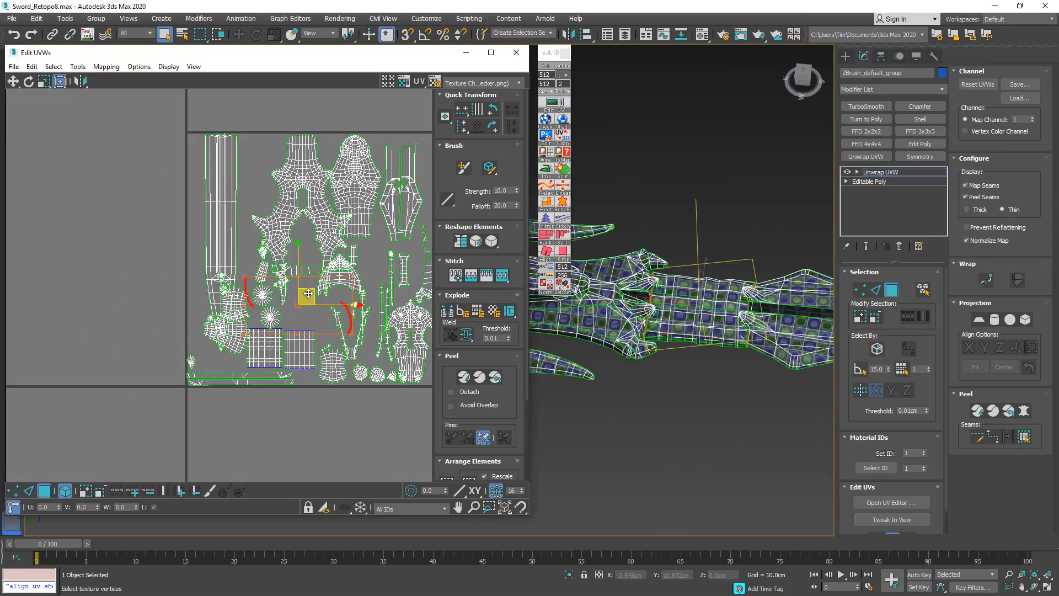
Move the two selected curved strips out of the UV tile into the empty area and straighten them.
{"action": "left_click_drag", "start_coordinate": [308, 293], "coordinate": [110, 249]}
{"action": "middle_click_drag", "start_coordinate": [91, 248], "coordinate": [200, 273]}
{"action": "scroll", "coordinate": [199, 273], "scroll_direction": "up", "scroll_amount": 3}
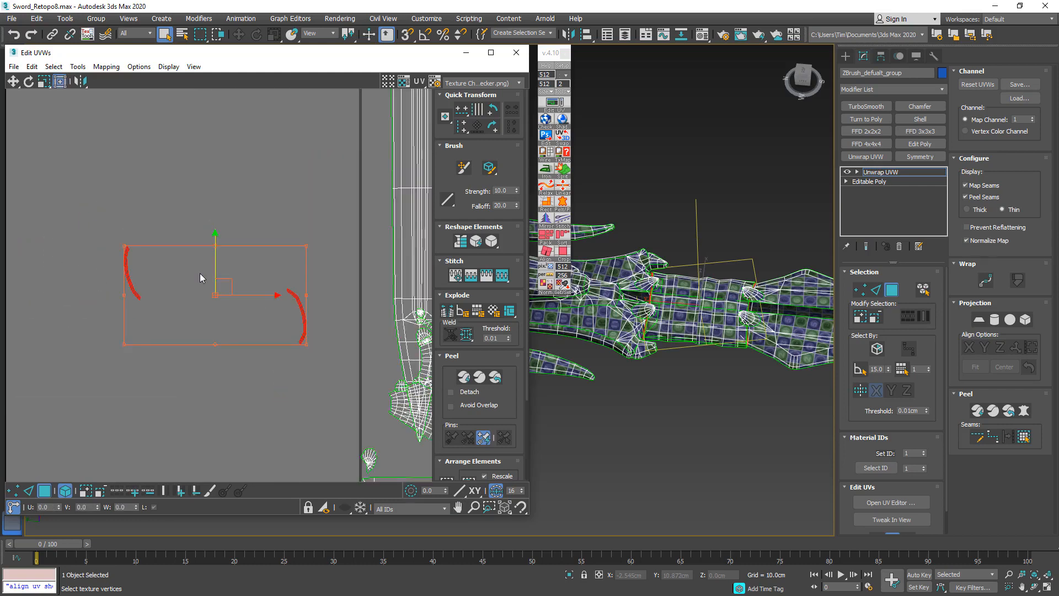
{"action": "left_click", "coordinate": [461, 242]}
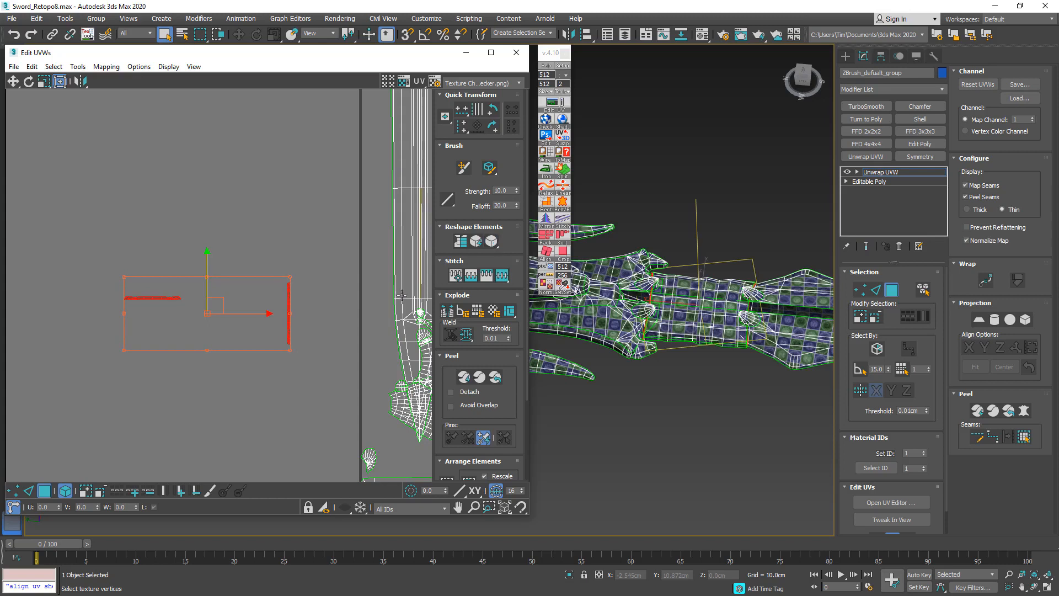
Rotate the horizontal straightened strip 90 degrees so it stands upright, and move it next to the other vertical strip.
{"action": "left_click", "coordinate": [316, 309]}
{"action": "scroll", "coordinate": [286, 314], "scroll_direction": "up", "scroll_amount": 3}
{"action": "middle_click_drag", "start_coordinate": [170, 306], "coordinate": [339, 314]}
{"action": "scroll", "coordinate": [340, 315], "scroll_direction": "down", "scroll_amount": 1}
{"action": "left_click_drag", "start_coordinate": [295, 257], "coordinate": [223, 306]}
{"action": "left_click", "coordinate": [493, 126]}
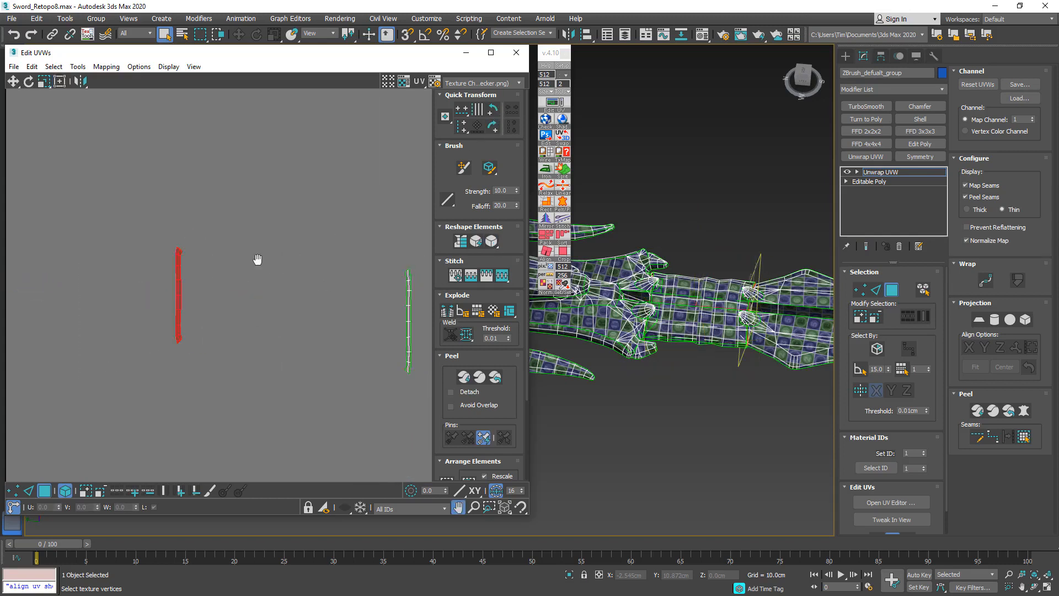
{"action": "left_click_drag", "start_coordinate": [257, 260], "coordinate": [300, 303]}
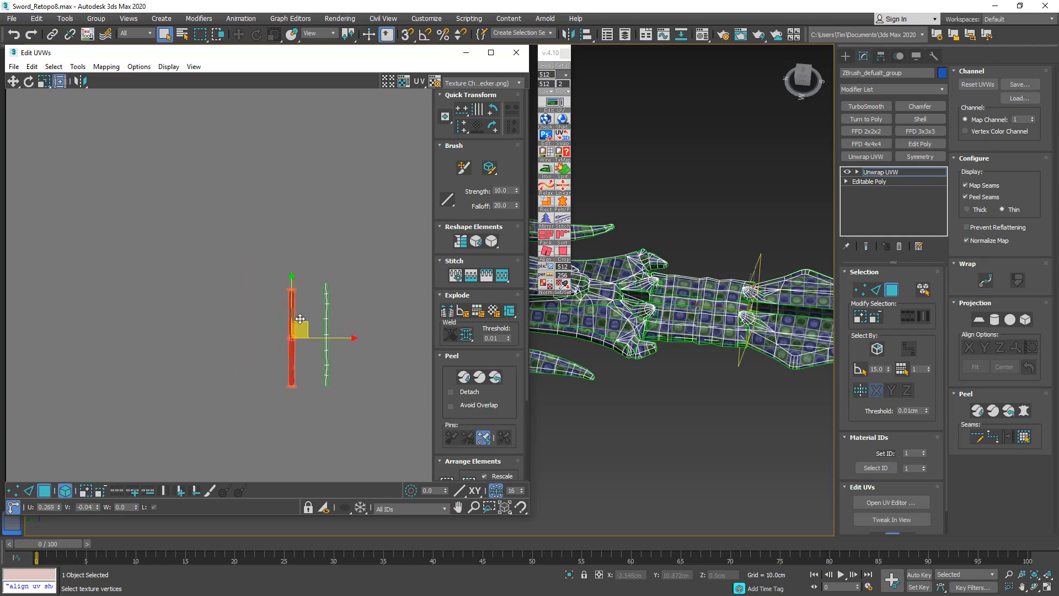
Straighten the right-hand upright strip by selecting the edge loops of its long sides and aligning them vertically.
{"action": "scroll", "coordinate": [347, 340], "scroll_direction": "up", "scroll_amount": 4}
{"action": "left_click", "coordinate": [348, 334]}
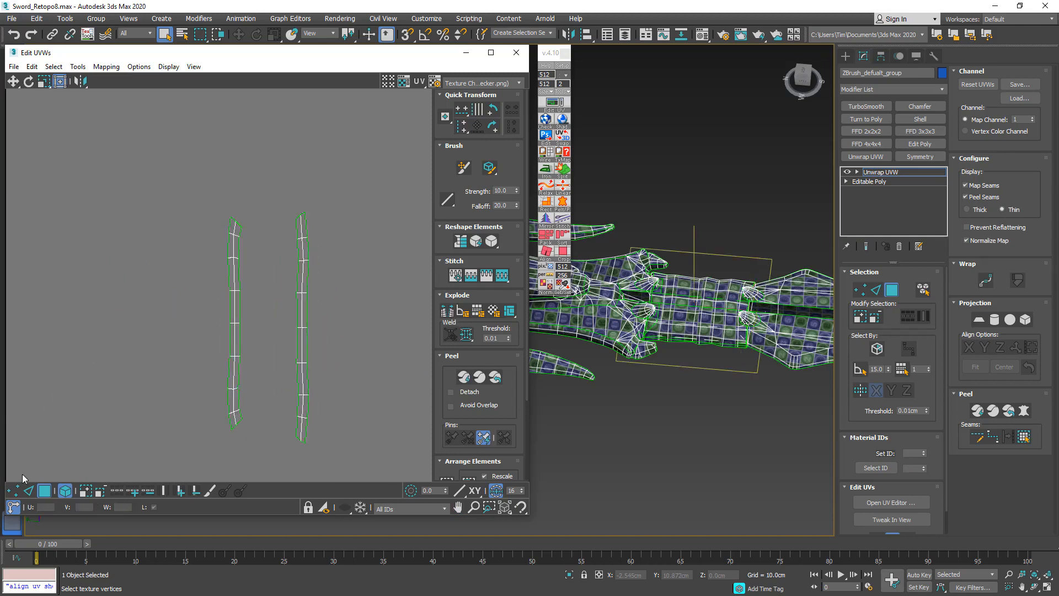
{"action": "left_click", "coordinate": [29, 490]}
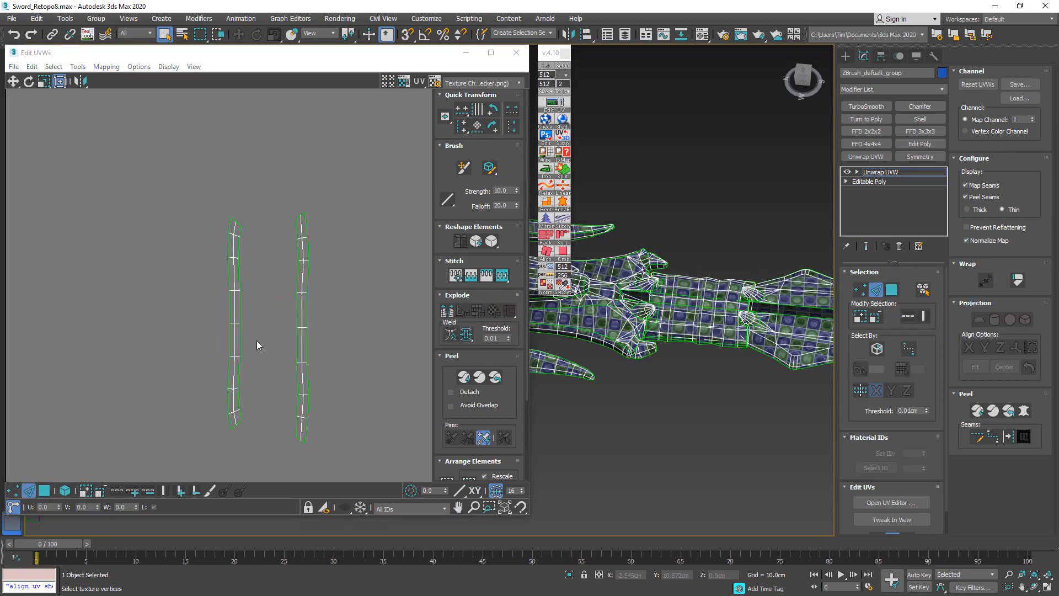
{"action": "double_click", "coordinate": [307, 309]}
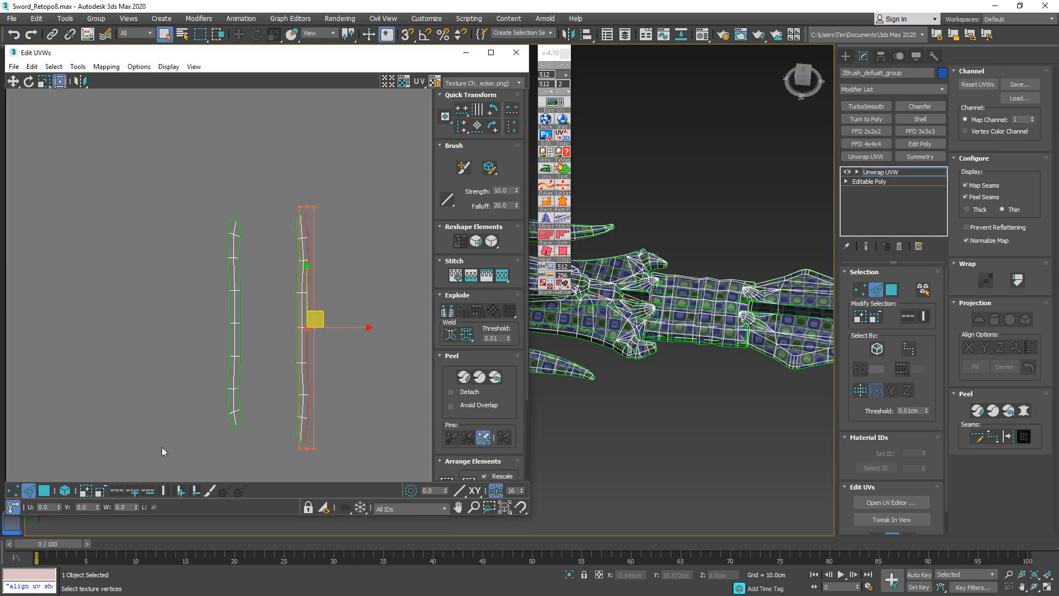
{"action": "left_click", "coordinate": [161, 492]}
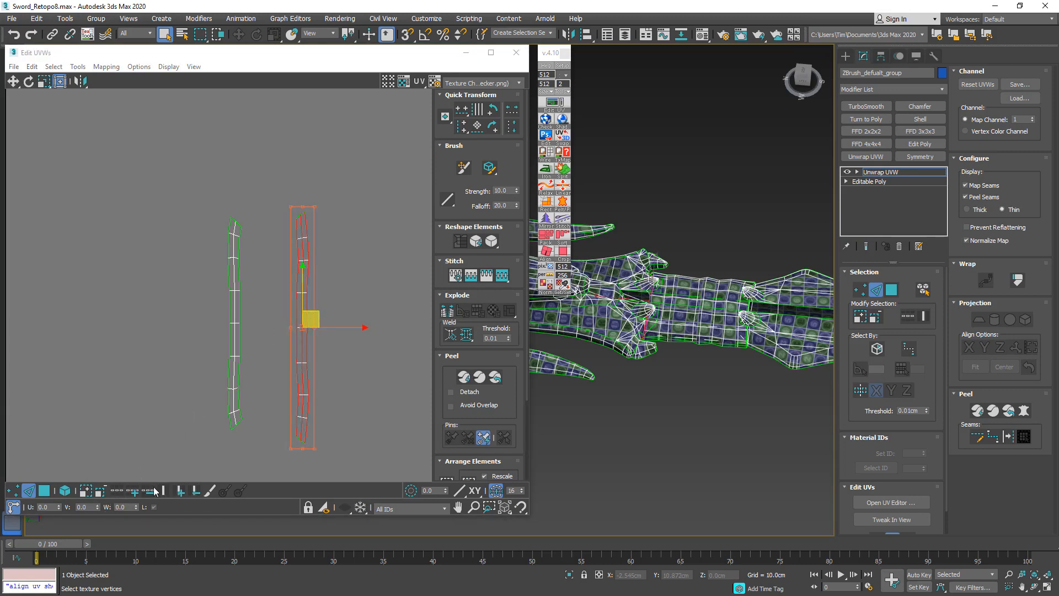
{"action": "left_click", "coordinate": [462, 126]}
{"action": "left_click", "coordinate": [463, 144]}
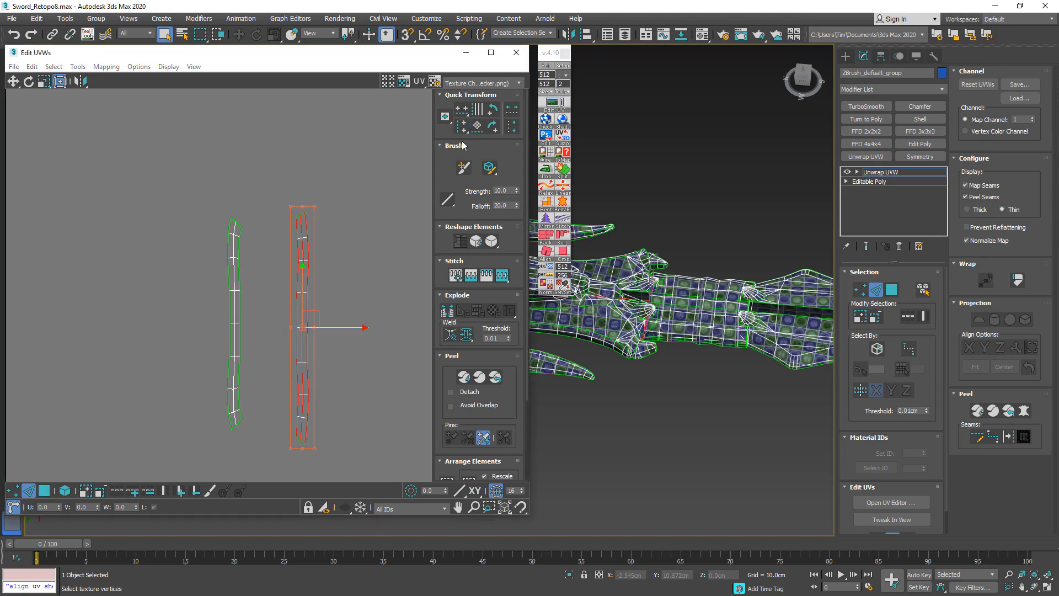
Select the long outer edge loop of the left-hand strip and align it vertically.
{"action": "left_click", "coordinate": [251, 283]}
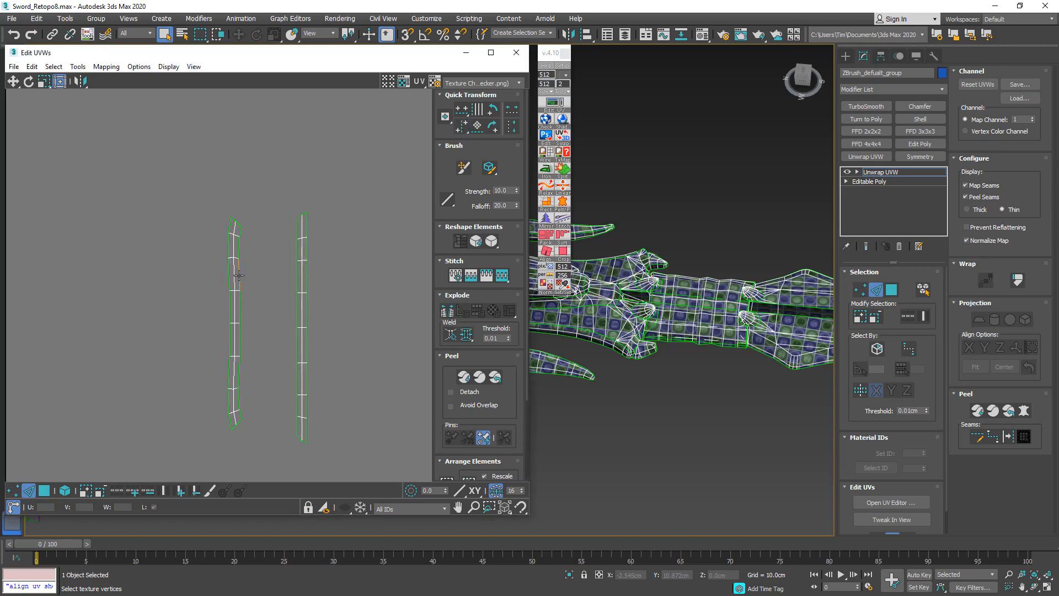
{"action": "double_click", "coordinate": [239, 275]}
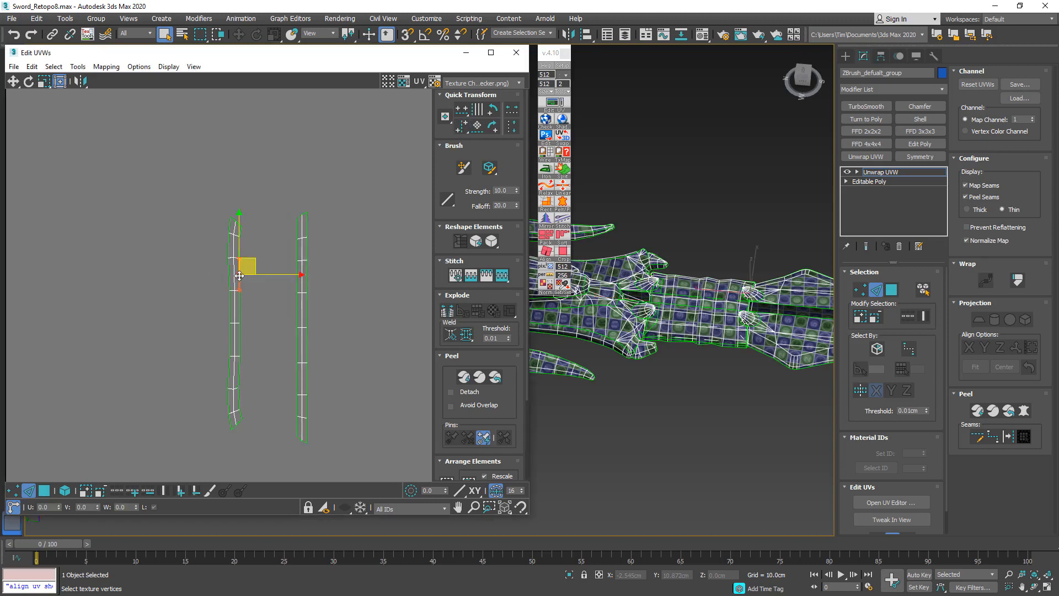
{"action": "left_click", "coordinate": [164, 493]}
{"action": "left_click", "coordinate": [465, 127]}
Return to the shells in the UV tile and save the scene incrementally as Sword_Retopo9.max.
{"action": "scroll", "coordinate": [354, 199], "scroll_direction": "down", "scroll_amount": 3}
{"action": "middle_click_drag", "start_coordinate": [352, 196], "coordinate": [137, 243]}
{"action": "scroll", "coordinate": [290, 208], "scroll_direction": "down", "scroll_amount": 2}
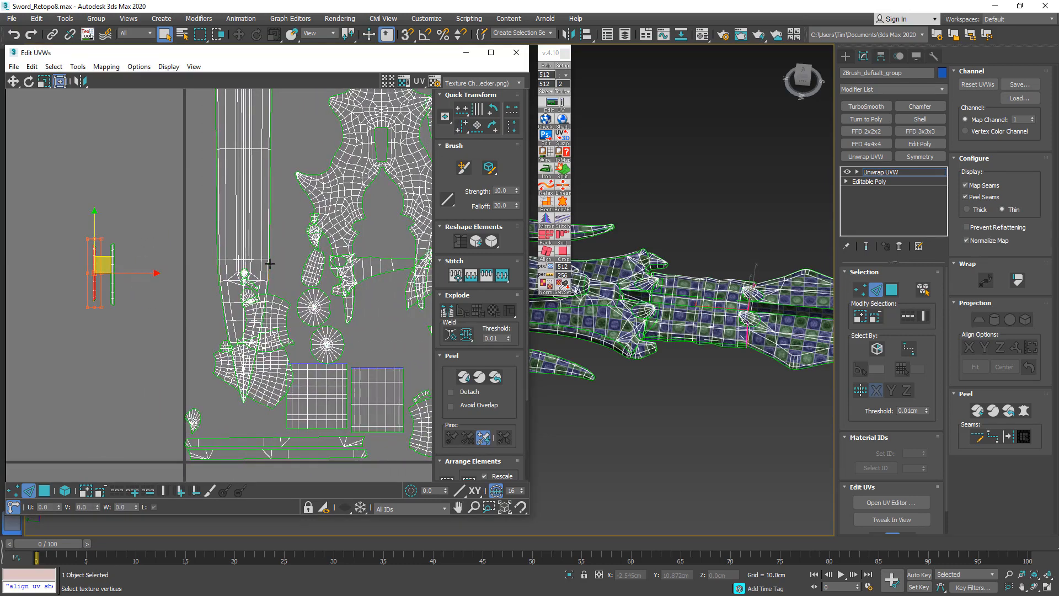
{"action": "middle_click_drag", "start_coordinate": [292, 280], "coordinate": [52, 279]}
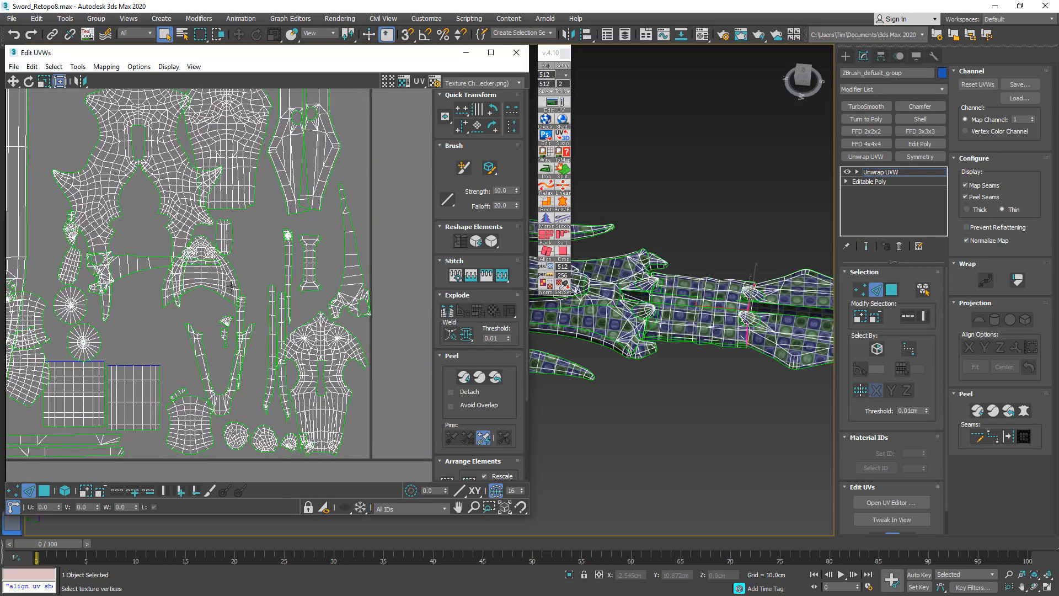
{"action": "key", "text": "ctrl+s"}
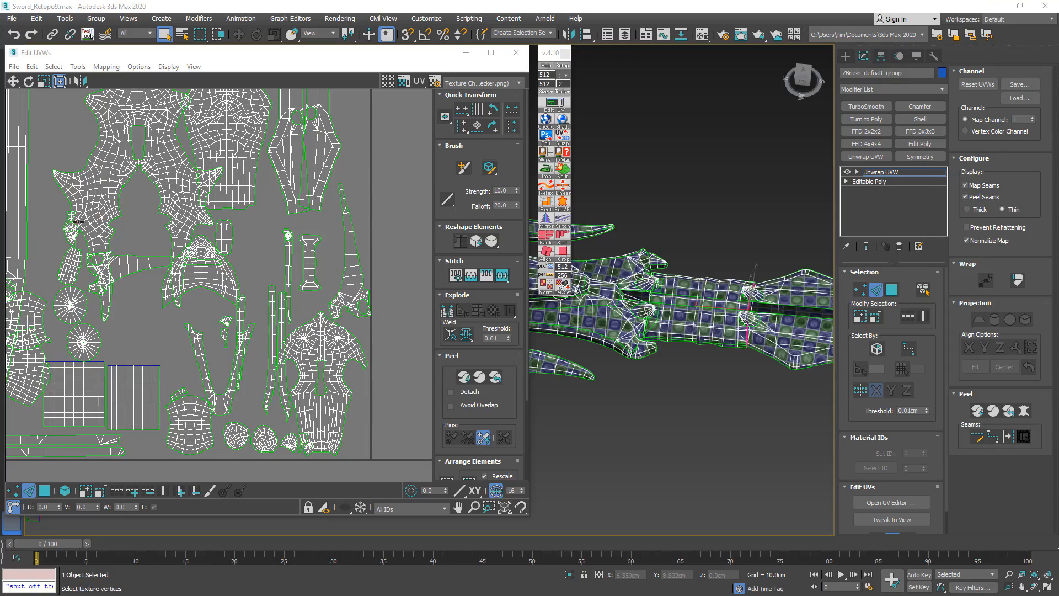
Rotate the small tilted grid shell above the round fan shells upright by aligning it to one of its inner edges.
{"action": "scroll", "coordinate": [61, 320], "scroll_direction": "up", "scroll_amount": 10}
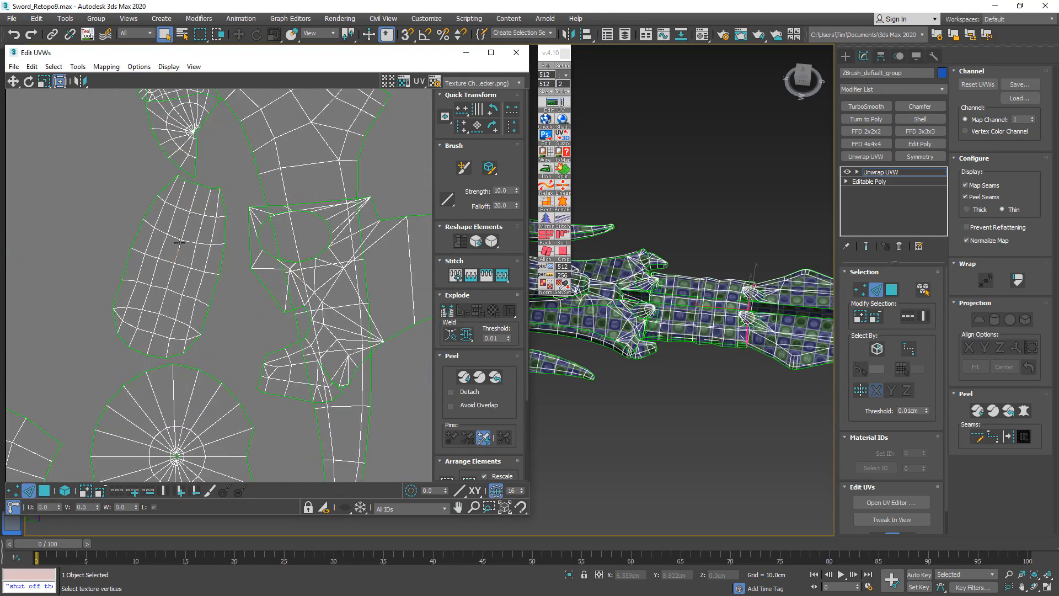
{"action": "left_click", "coordinate": [179, 244]}
{"action": "scroll", "coordinate": [228, 251], "scroll_direction": "down", "scroll_amount": 4}
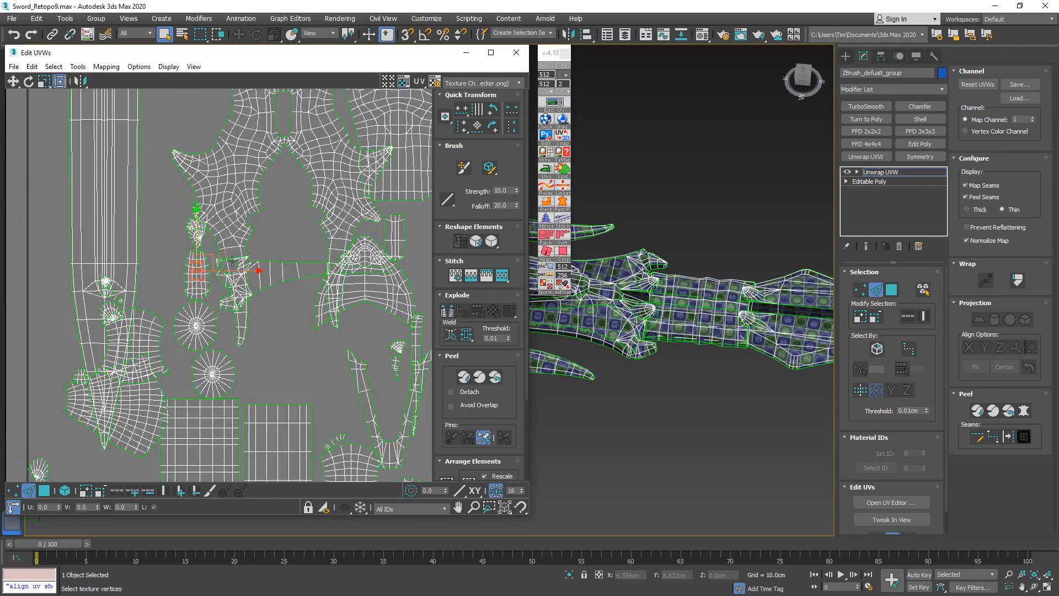
Select all lengthwise edges along the shaft of the spool-shaped shell and align each line vertically.
{"action": "middle_click_drag", "start_coordinate": [278, 352], "coordinate": [51, 349]}
{"action": "scroll", "coordinate": [293, 256], "scroll_direction": "up", "scroll_amount": 5}
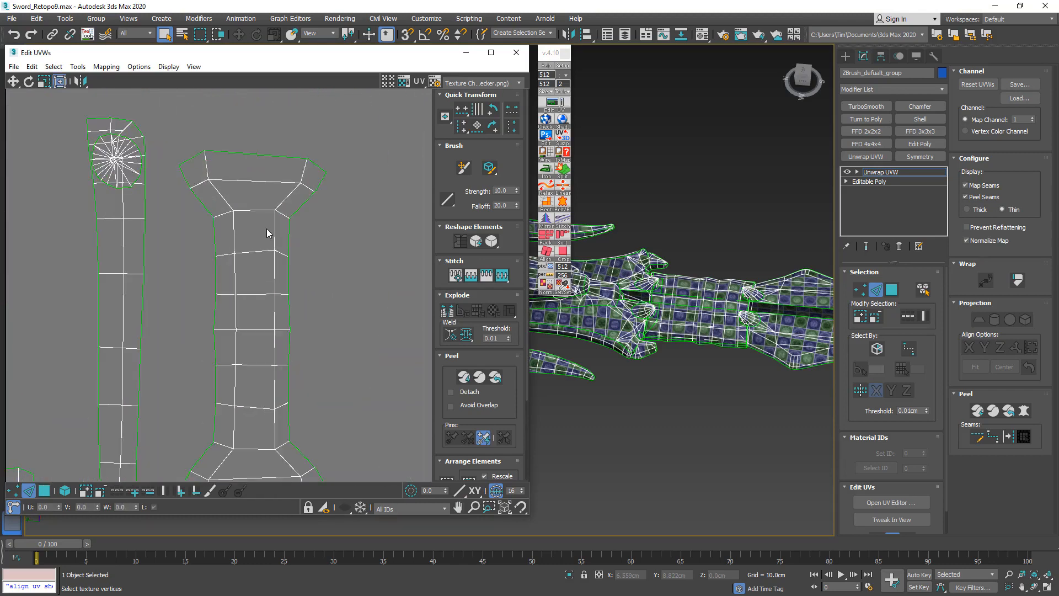
{"action": "left_click_drag", "start_coordinate": [202, 230], "coordinate": [300, 233]}
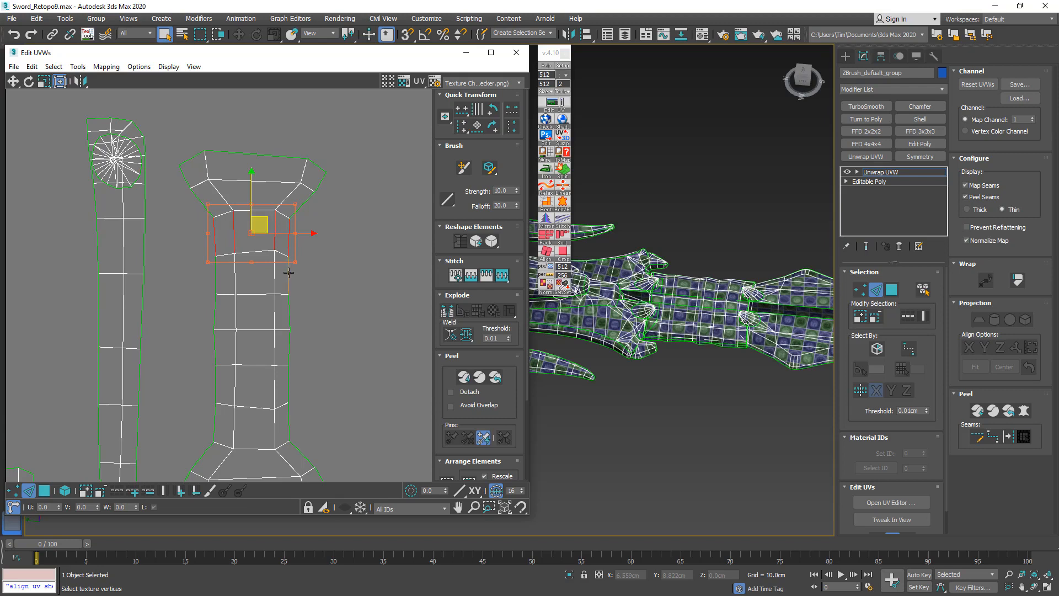
{"action": "left_click_drag", "start_coordinate": [302, 274], "coordinate": [205, 276], "text": "ctrl"}
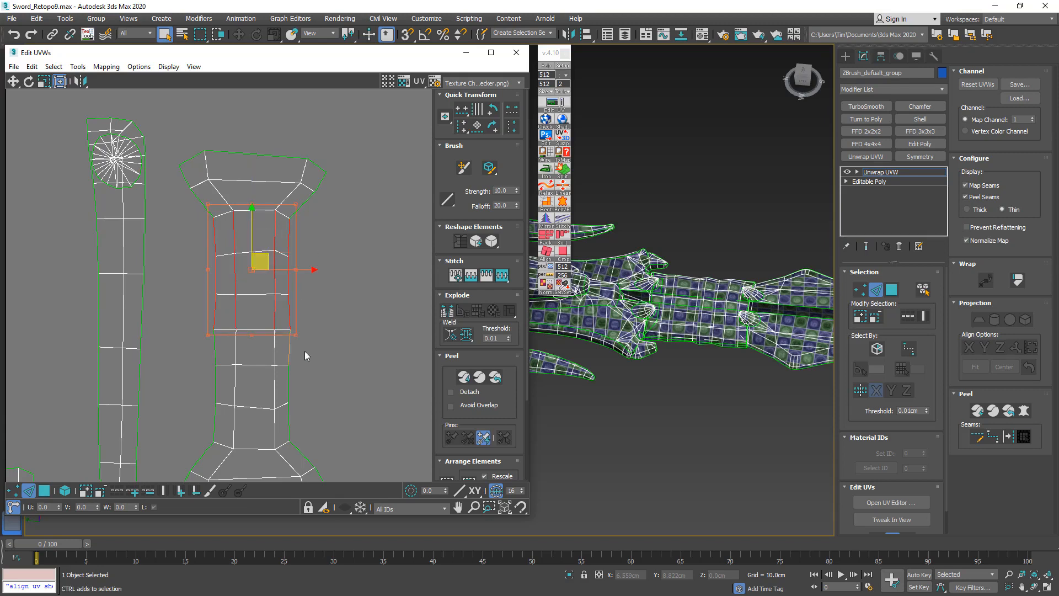
{"action": "left_click_drag", "start_coordinate": [304, 351], "coordinate": [248, 369], "text": "ctrl"}
{"action": "left_click_drag", "start_coordinate": [302, 408], "coordinate": [199, 425], "text": "ctrl"}
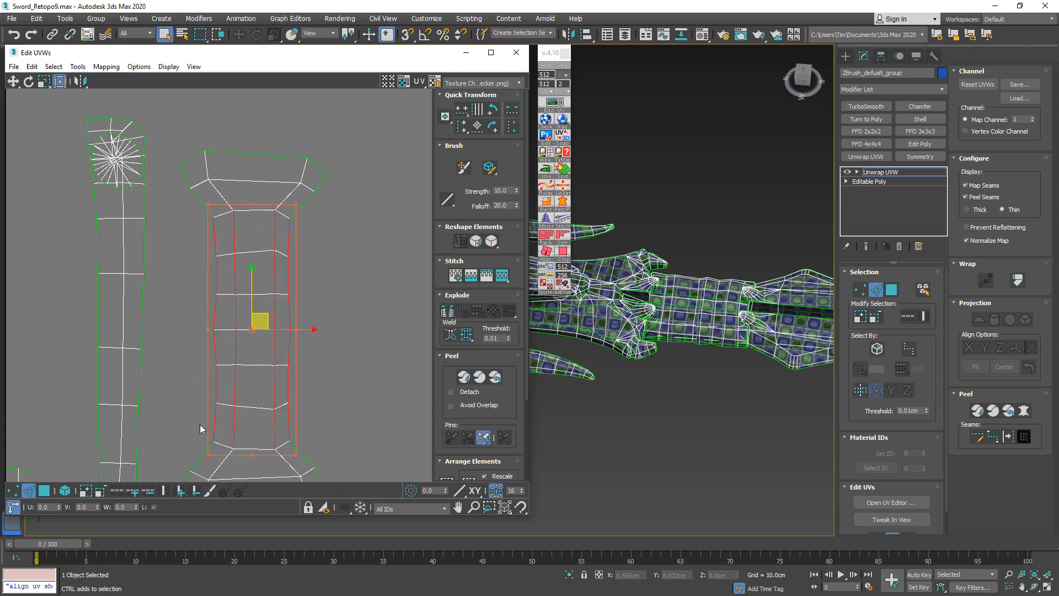
{"action": "left_click_drag", "start_coordinate": [465, 128], "coordinate": [467, 146]}
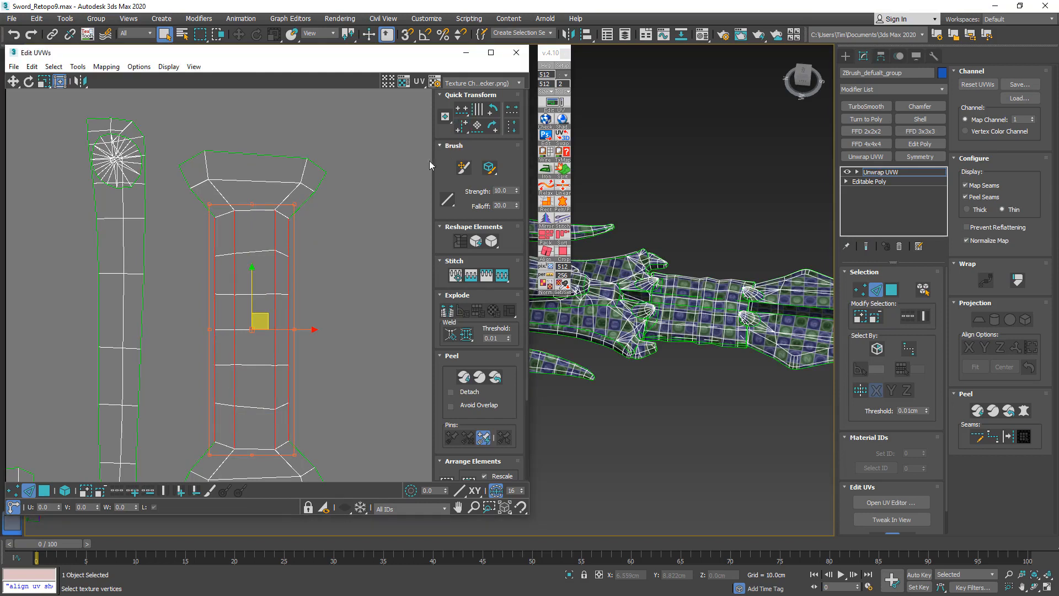
Level the three horizontal edge rows at the upper flared end of the spool-shaped shell.
{"action": "left_click", "coordinate": [268, 155]}
{"action": "left_click", "coordinate": [462, 110]}
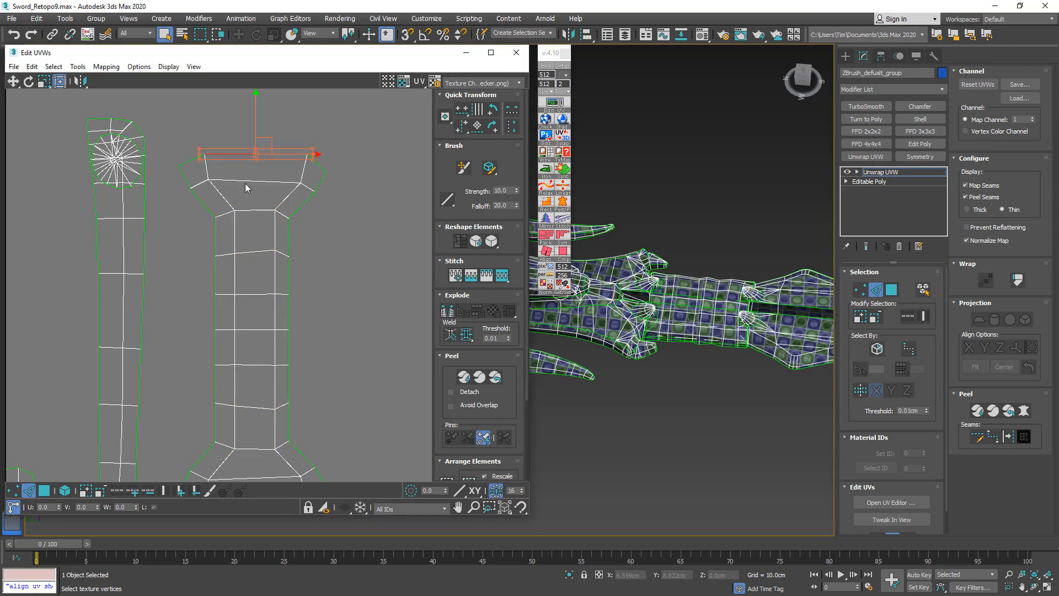
{"action": "left_click", "coordinate": [249, 180]}
{"action": "left_click", "coordinate": [462, 109]}
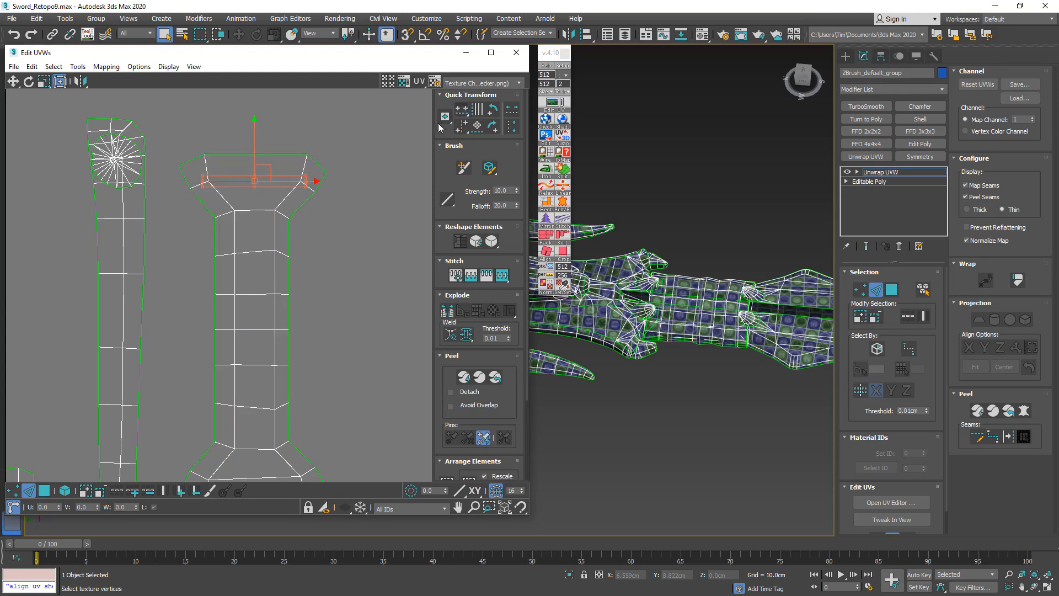
{"action": "left_click", "coordinate": [259, 211]}
{"action": "left_click", "coordinate": [462, 110]}
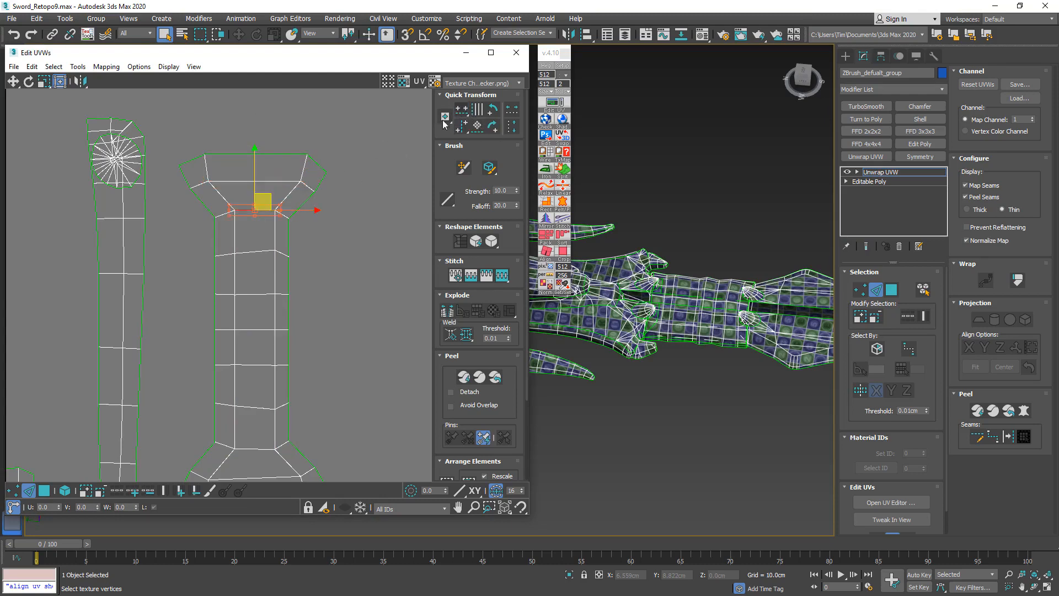
Level the two horizontal edge rows at the lower flared end of the spool-shaped shell.
{"action": "middle_click_drag", "start_coordinate": [333, 193], "coordinate": [356, 167]}
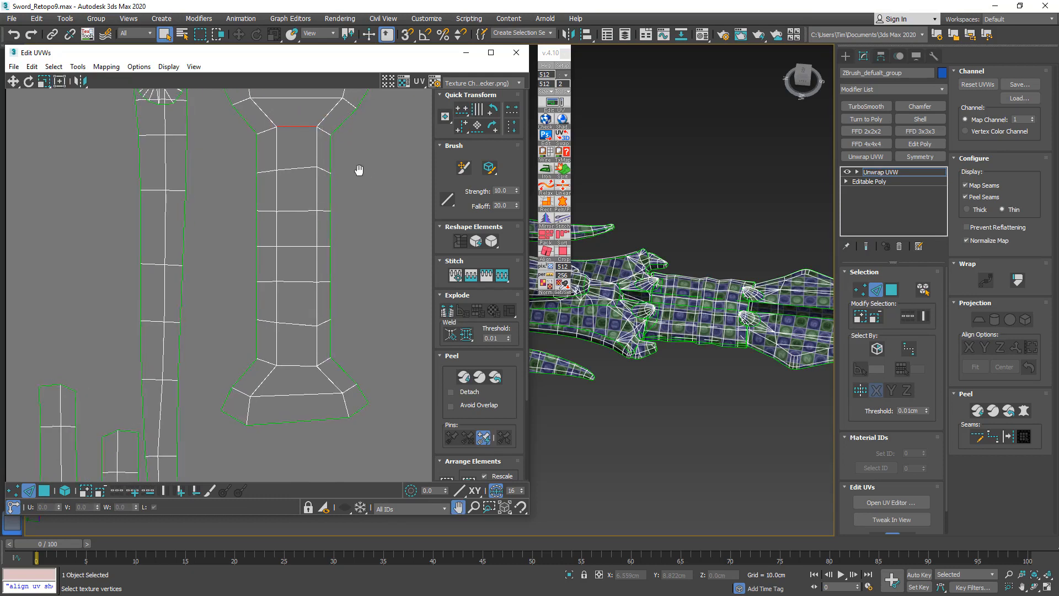
{"action": "left_click", "coordinate": [282, 389]}
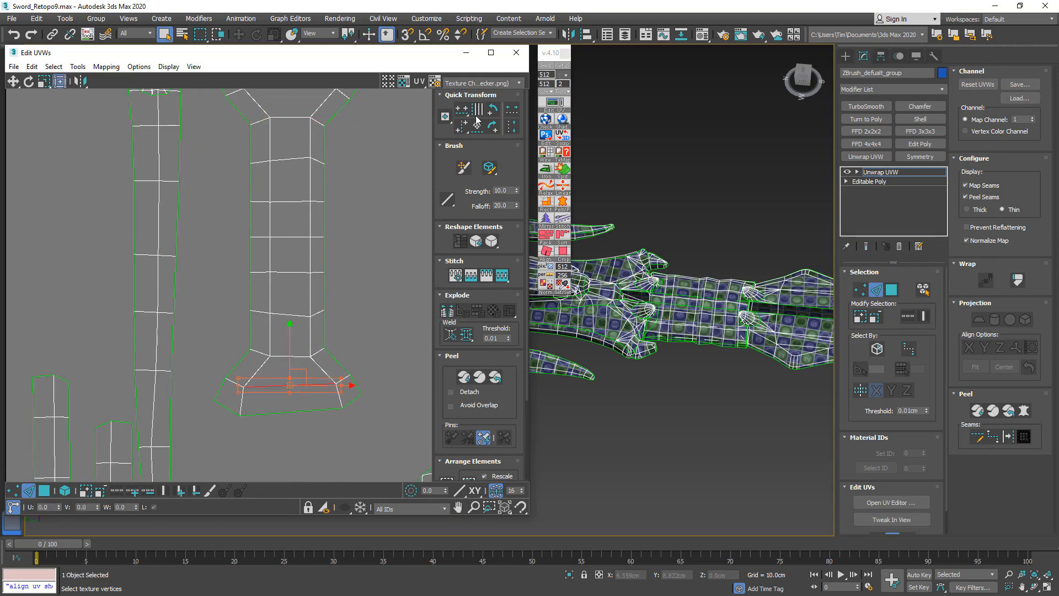
{"action": "left_click", "coordinate": [462, 110]}
{"action": "left_click", "coordinate": [294, 412]}
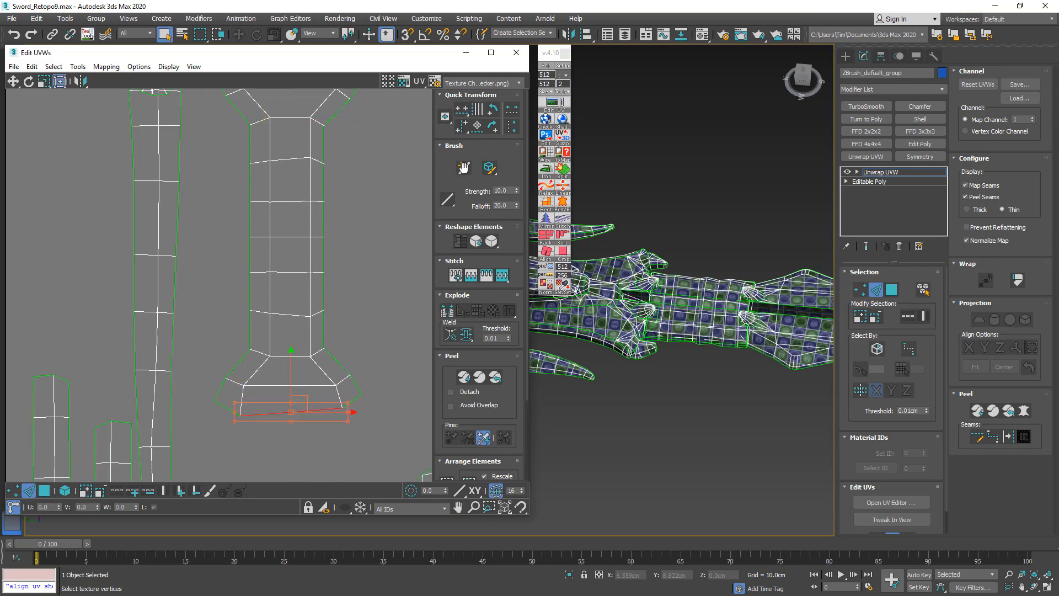
{"action": "left_click", "coordinate": [462, 111]}
Select the spool-shaped shell's right outer edge loop, check it on the model, and move it slightly outward.
{"action": "left_click", "coordinate": [324, 217]}
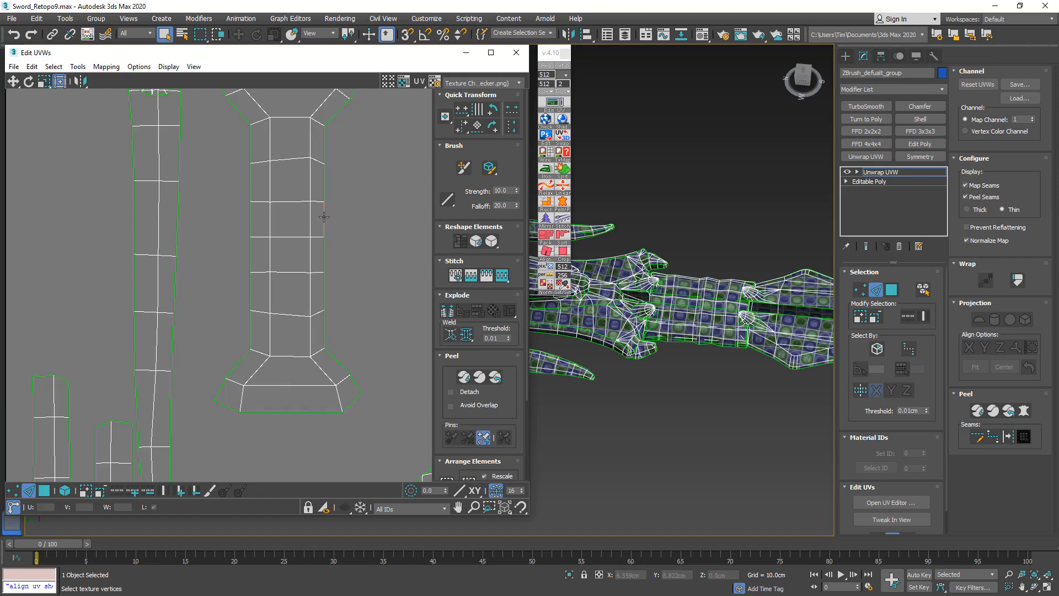
{"action": "double_click", "coordinate": [324, 217]}
{"action": "middle_click_drag", "start_coordinate": [576, 281], "coordinate": [690, 288]}
{"action": "scroll", "coordinate": [687, 287], "scroll_direction": "down", "scroll_amount": 3}
{"action": "scroll", "coordinate": [688, 287], "scroll_direction": "up", "scroll_amount": 10}
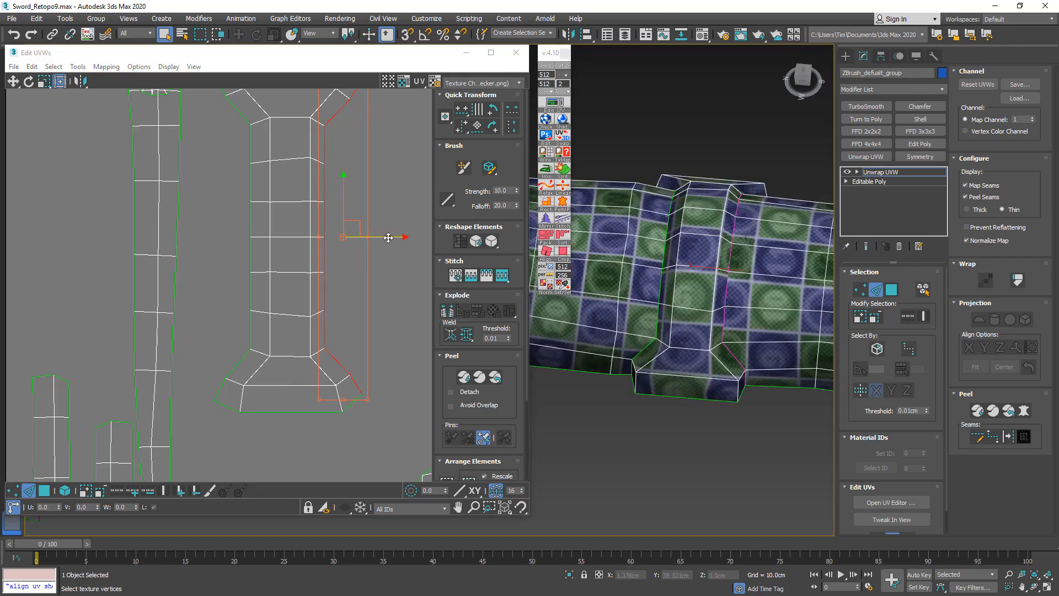
{"action": "left_click_drag", "start_coordinate": [389, 238], "coordinate": [392, 237]}
{"action": "middle_click_drag", "start_coordinate": [359, 235], "coordinate": [356, 268]}
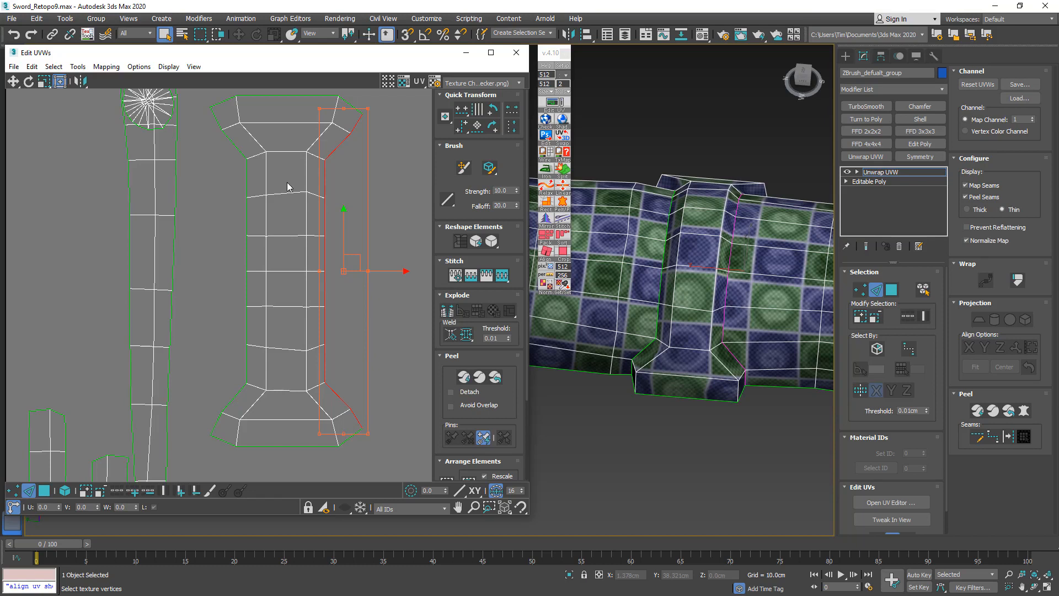
Level the two slanted crosswise edges near the lower and upper ends of the spool-shaped shell's shaft.
{"action": "left_click", "coordinate": [283, 349]}
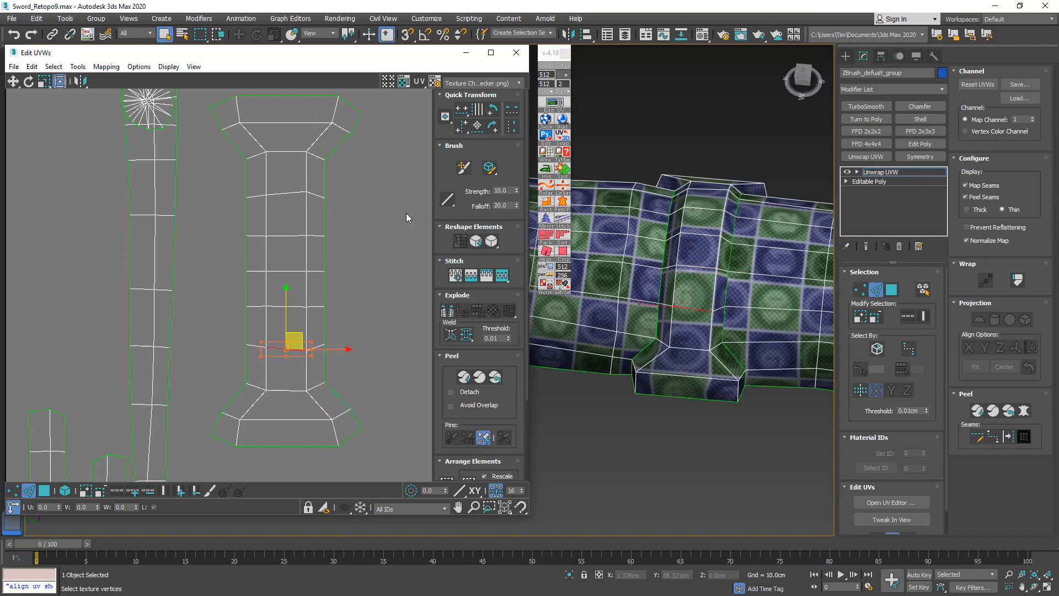
{"action": "left_click", "coordinate": [461, 112]}
{"action": "left_click", "coordinate": [283, 188]}
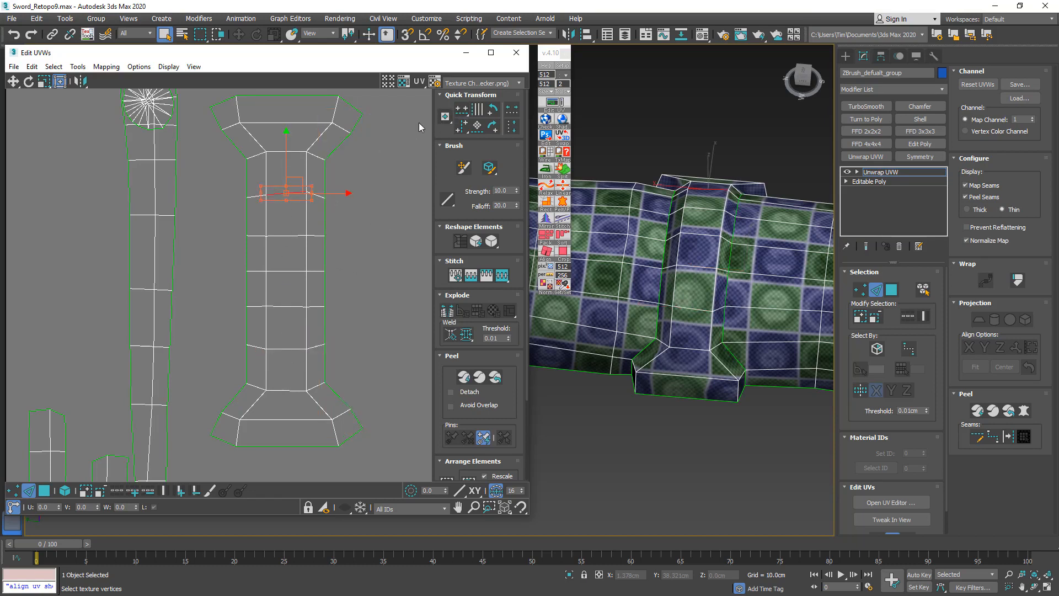
{"action": "left_click", "coordinate": [462, 113]}
Straighten the long outer edges on both sides of the blade shell vertically, checking the selection on the sword model.
{"action": "middle_click_drag", "start_coordinate": [348, 220], "coordinate": [340, 258]}
{"action": "scroll", "coordinate": [341, 258], "scroll_direction": "down", "scroll_amount": 6}
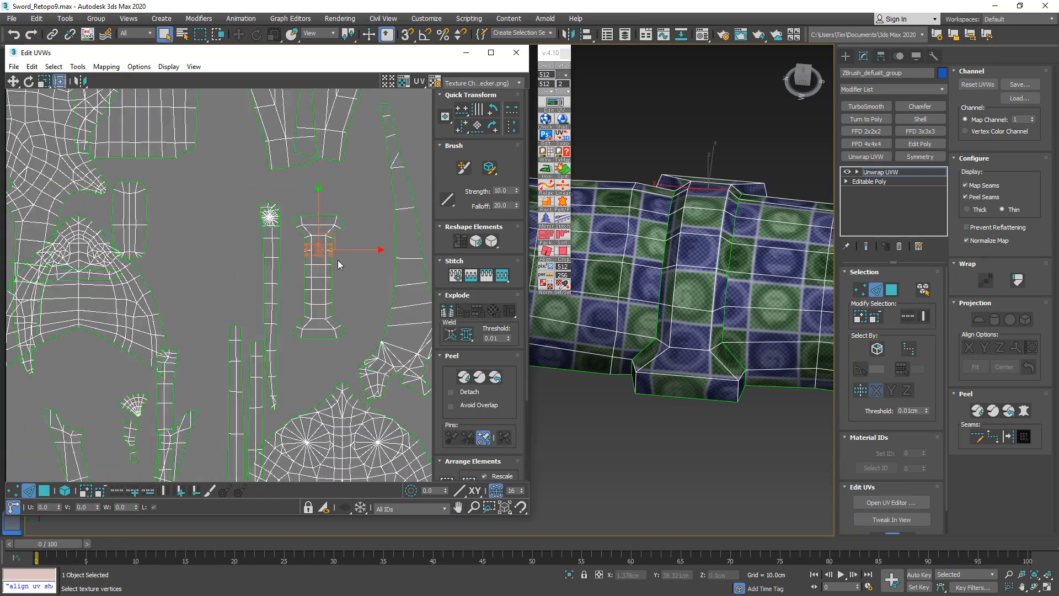
{"action": "middle_click_drag", "start_coordinate": [163, 340], "coordinate": [311, 357]}
{"action": "scroll", "coordinate": [229, 266], "scroll_direction": "up", "scroll_amount": 8}
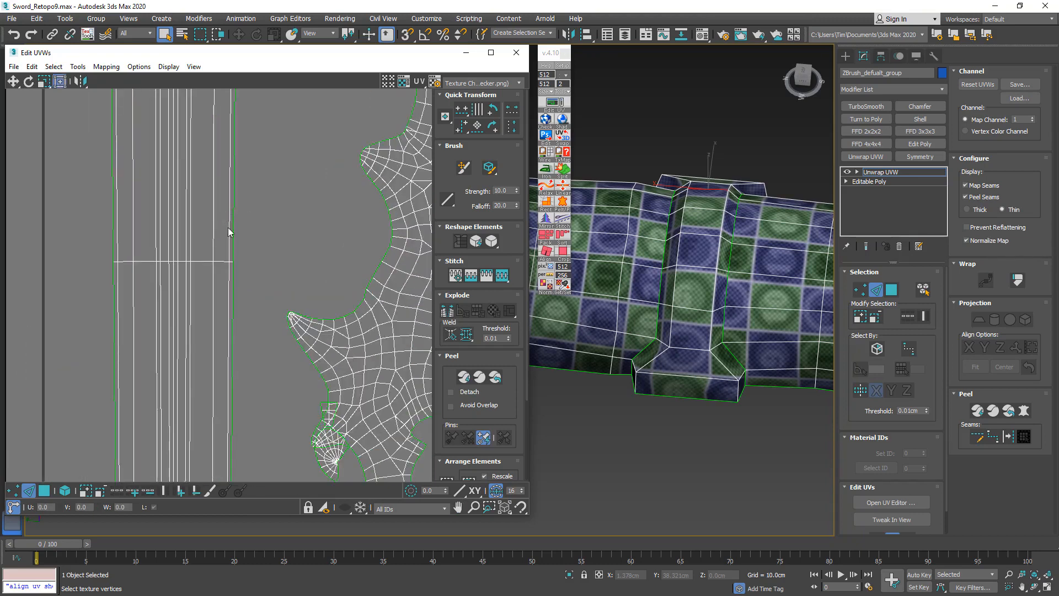
{"action": "left_click_drag", "start_coordinate": [228, 230], "coordinate": [239, 239]}
{"action": "left_click_drag", "start_coordinate": [247, 326], "coordinate": [224, 312], "text": "ctrl"}
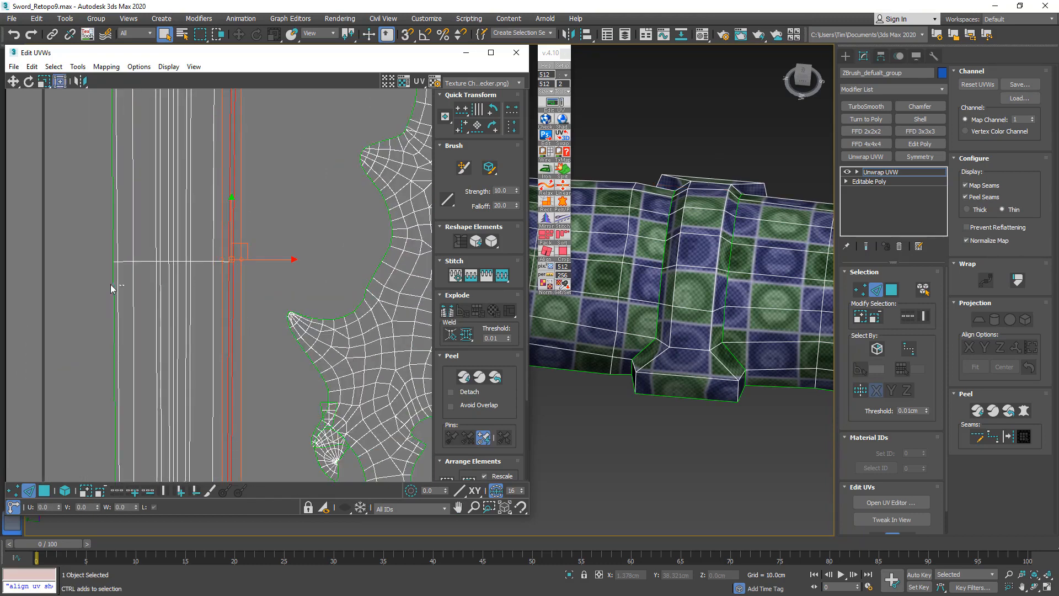
{"action": "left_click_drag", "start_coordinate": [111, 285], "coordinate": [110, 287], "text": "ctrl"}
{"action": "left_click_drag", "start_coordinate": [123, 220], "coordinate": [111, 227], "text": "ctrl"}
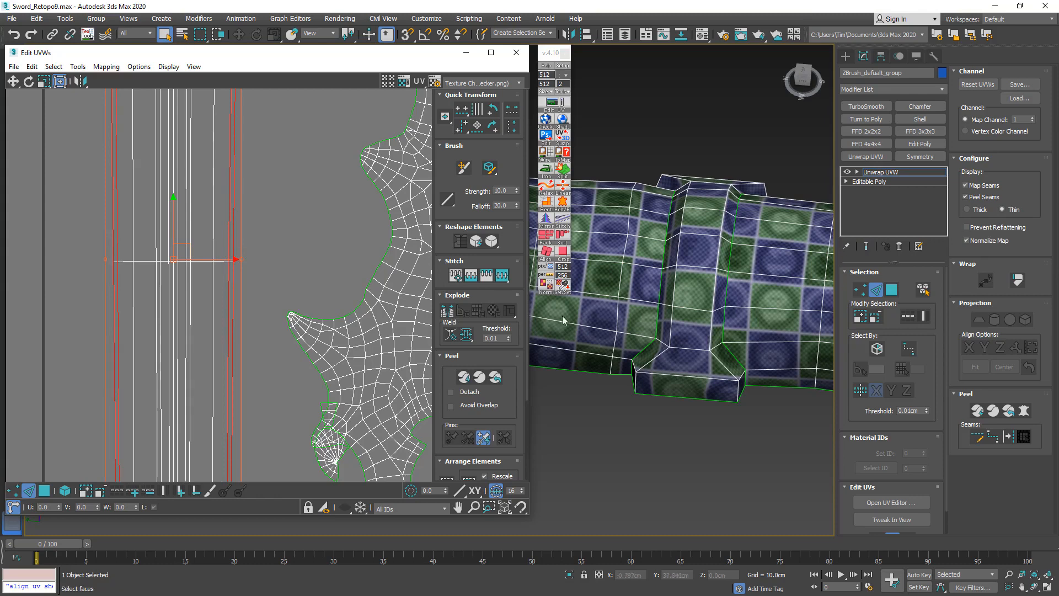
{"action": "scroll", "coordinate": [667, 347], "scroll_direction": "down", "scroll_amount": 7}
{"action": "middle_click_drag", "start_coordinate": [627, 297], "coordinate": [422, 350], "text": "alt"}
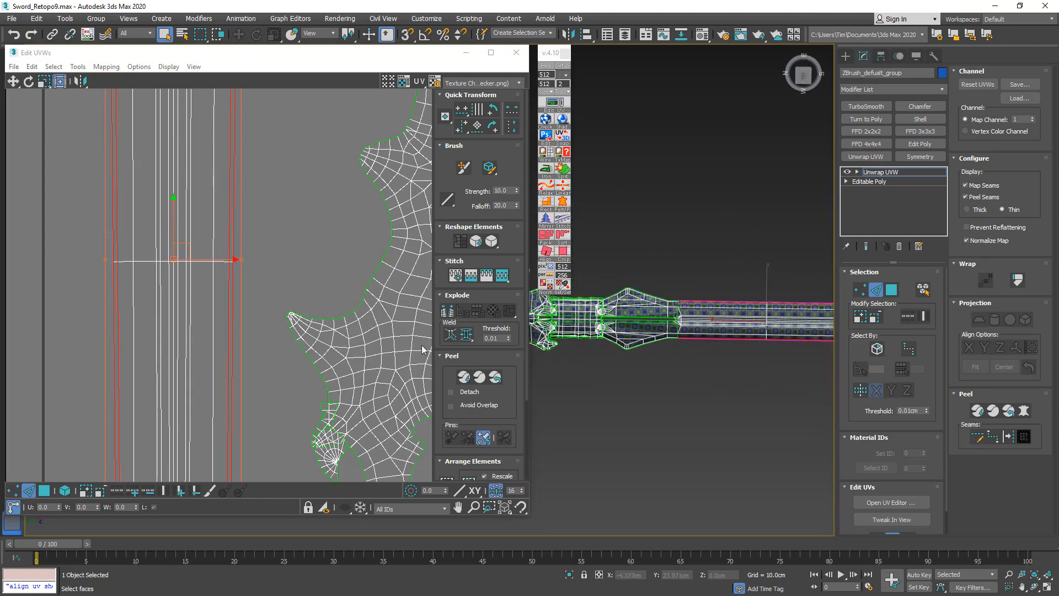
{"action": "middle_click_drag", "start_coordinate": [728, 309], "coordinate": [584, 307]}
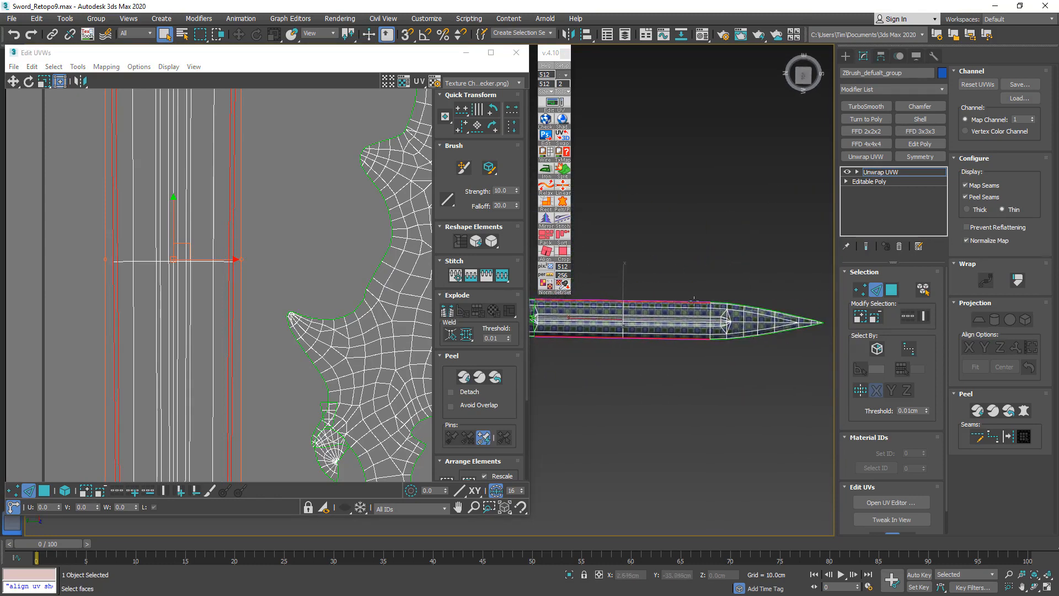
{"action": "middle_click_drag", "start_coordinate": [199, 349], "coordinate": [259, 184]}
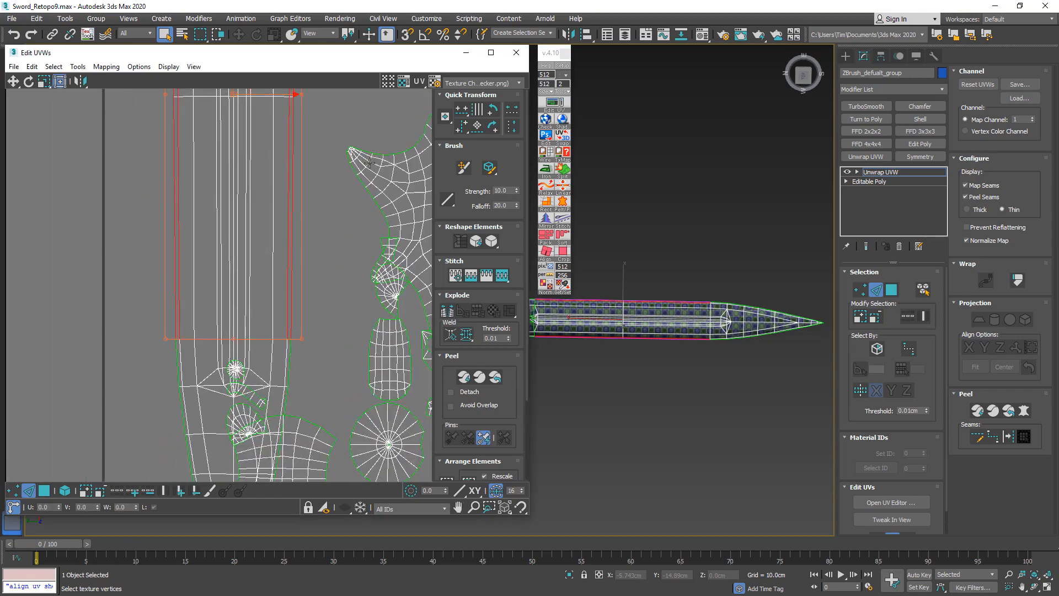
{"action": "left_click", "coordinate": [462, 129]}
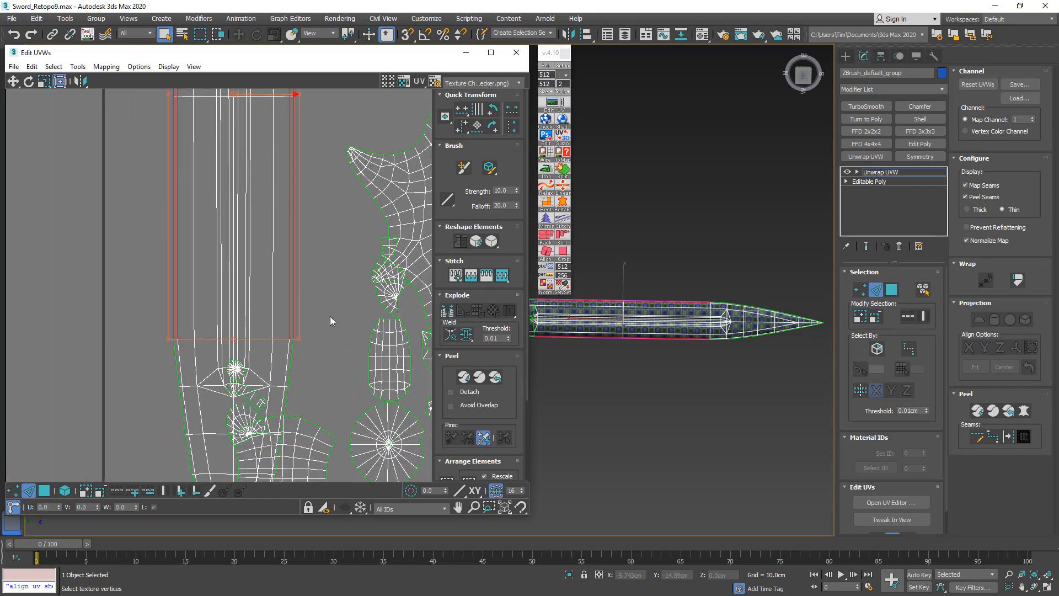
Scale the outer vertices of the crosswise row just below the blade shell's straight section outward to about 102%.
{"action": "middle_click_drag", "start_coordinate": [289, 379], "coordinate": [324, 279]}
{"action": "scroll", "coordinate": [329, 283], "scroll_direction": "up", "scroll_amount": 1}
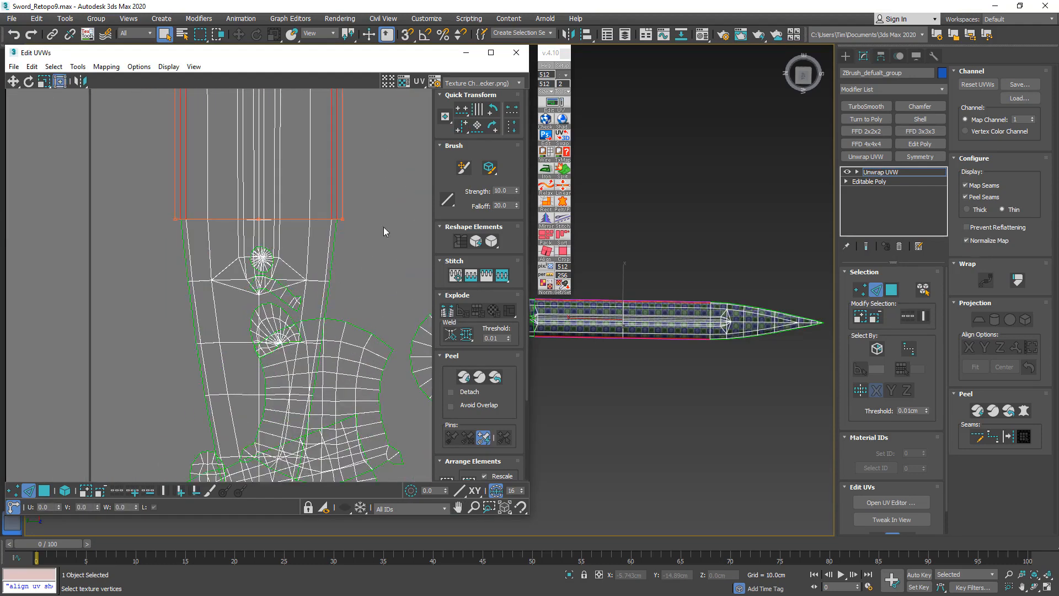
{"action": "left_click", "coordinate": [13, 490]}
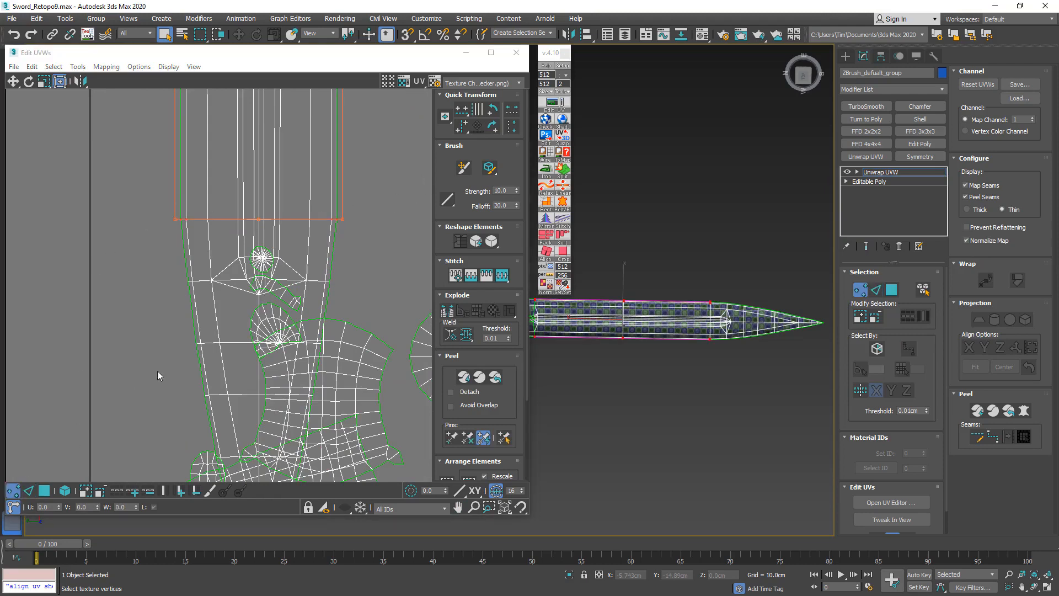
{"action": "left_click", "coordinate": [306, 280]}
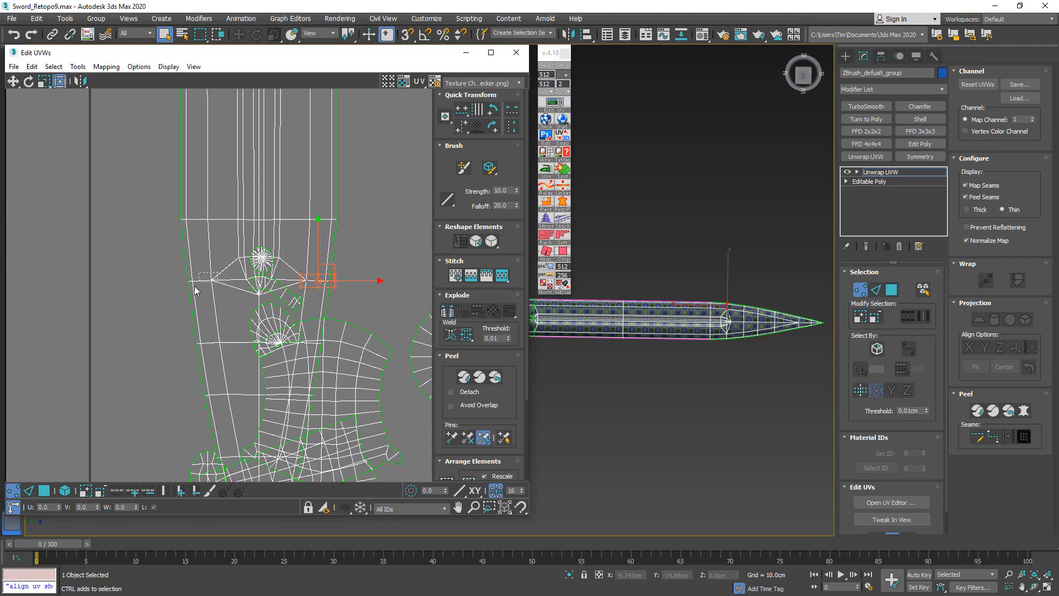
{"action": "left_click_drag", "start_coordinate": [194, 285], "coordinate": [183, 292], "text": "ctrl"}
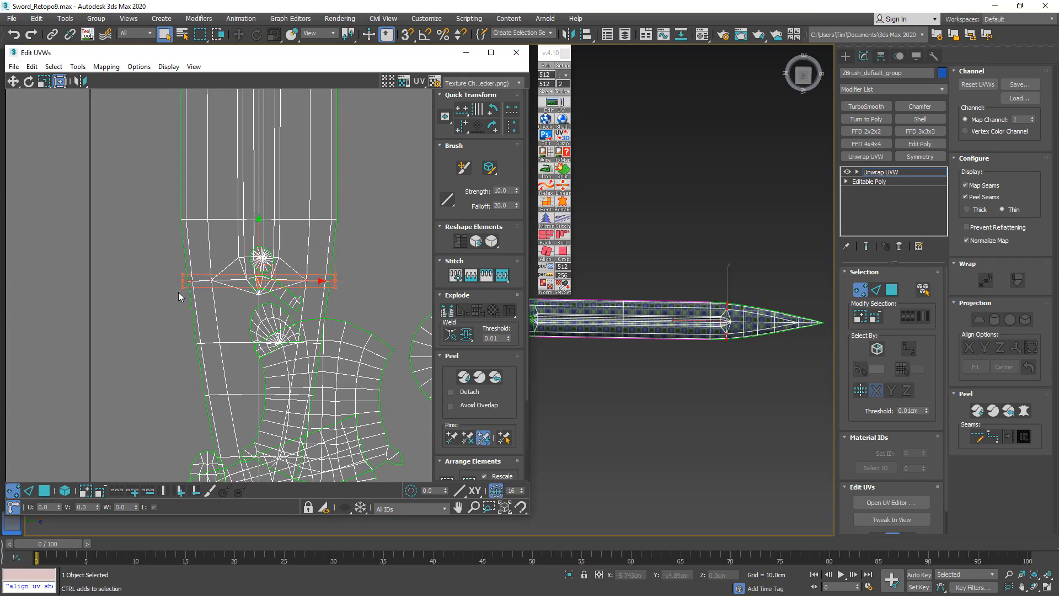
{"action": "left_click", "coordinate": [58, 81]}
{"action": "scroll", "coordinate": [318, 290], "scroll_direction": "up", "scroll_amount": 3}
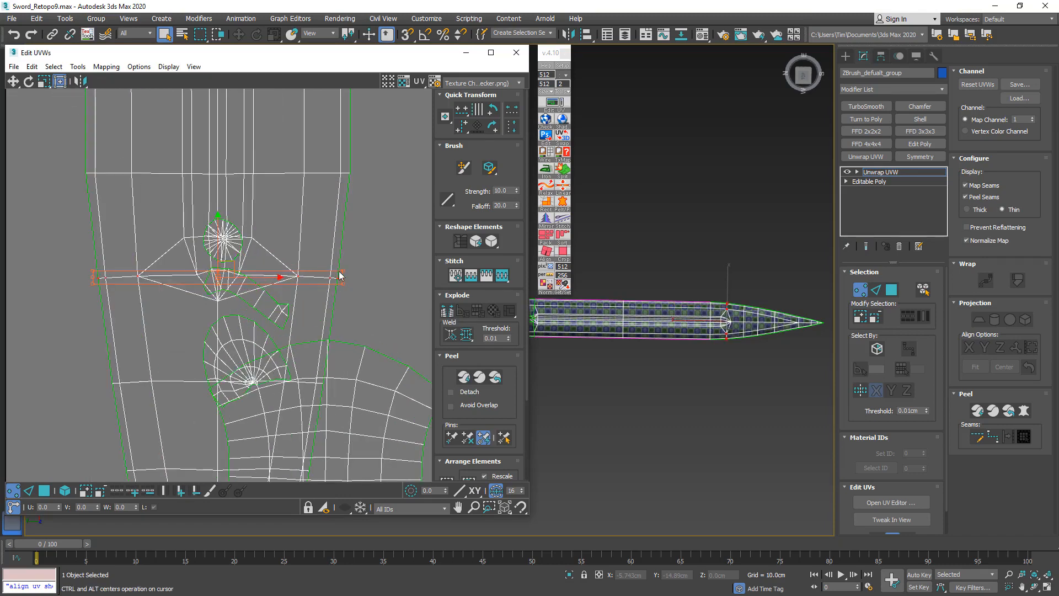
{"action": "left_click_drag", "start_coordinate": [344, 273], "coordinate": [348, 269]}
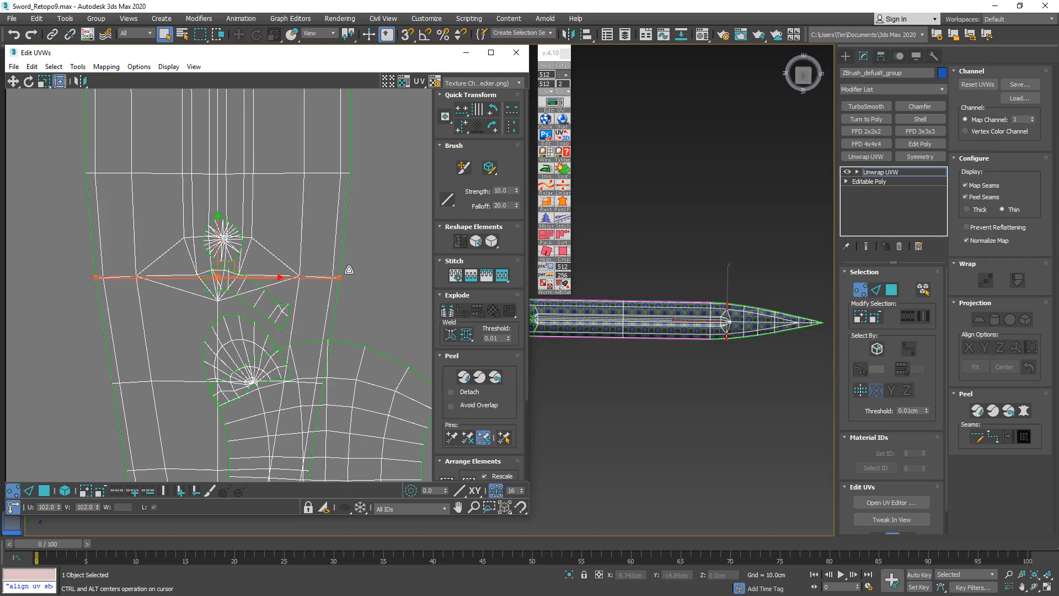
{"action": "left_click", "coordinate": [375, 253]}
{"action": "scroll", "coordinate": [369, 254], "scroll_direction": "down", "scroll_amount": 3}
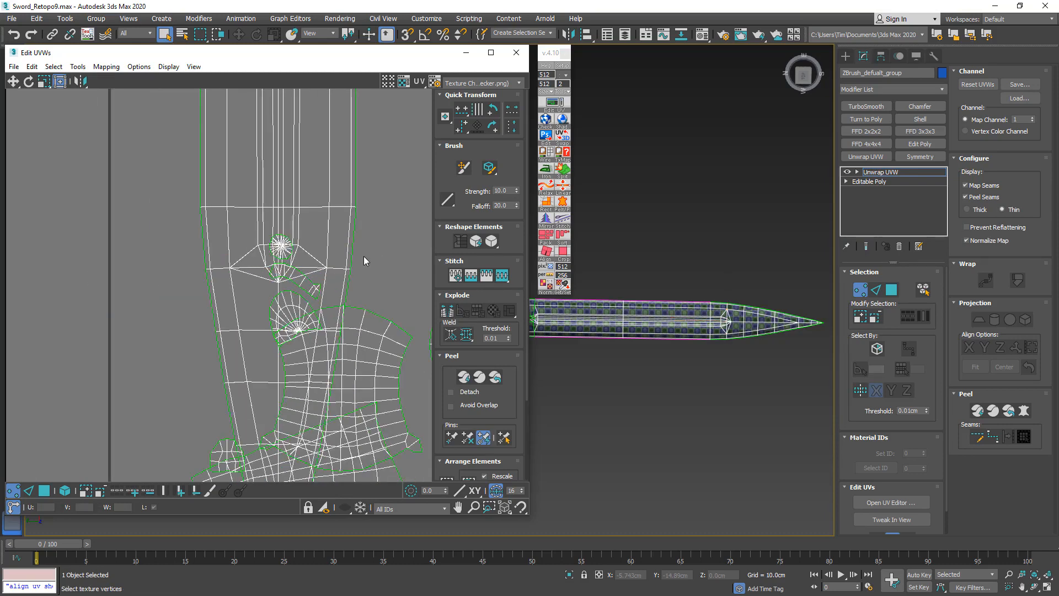
Align the small strip shell and the fan-shaped shell overlapping the blade's tapered end, each to one of its own edges.
{"action": "left_click", "coordinate": [28, 490]}
{"action": "scroll", "coordinate": [300, 243], "scroll_direction": "up", "scroll_amount": 4}
{"action": "left_click", "coordinate": [294, 256]}
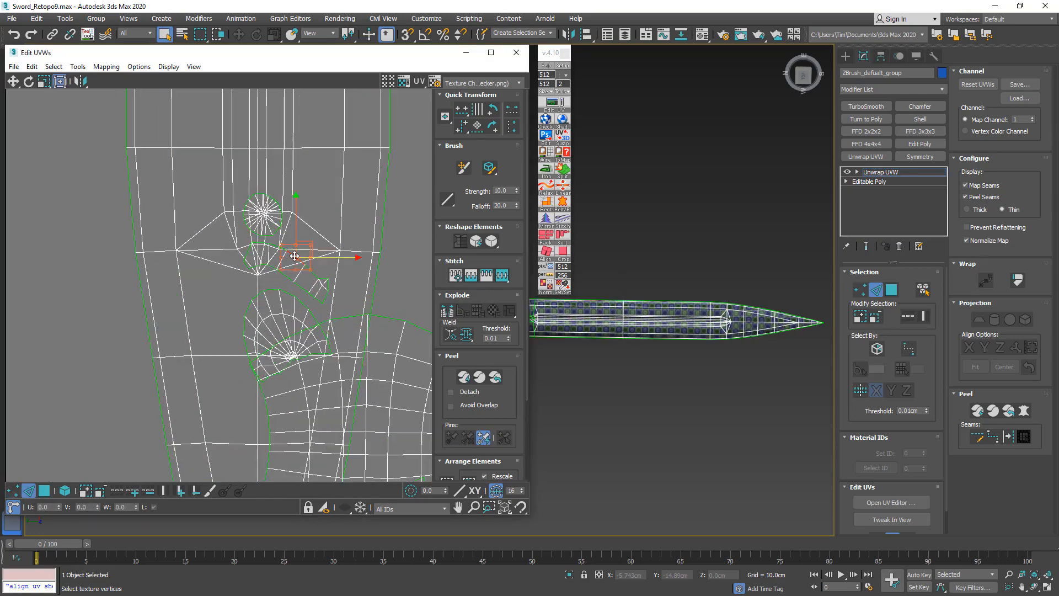
{"action": "scroll", "coordinate": [244, 207], "scroll_direction": "down", "scroll_amount": 2}
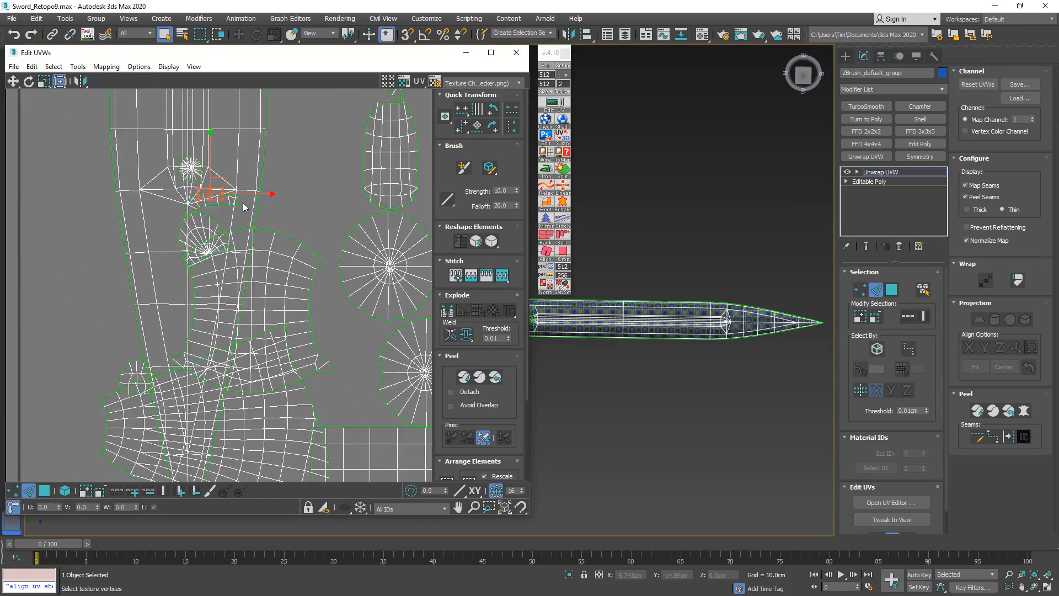
{"action": "scroll", "coordinate": [244, 207], "scroll_direction": "up", "scroll_amount": 3}
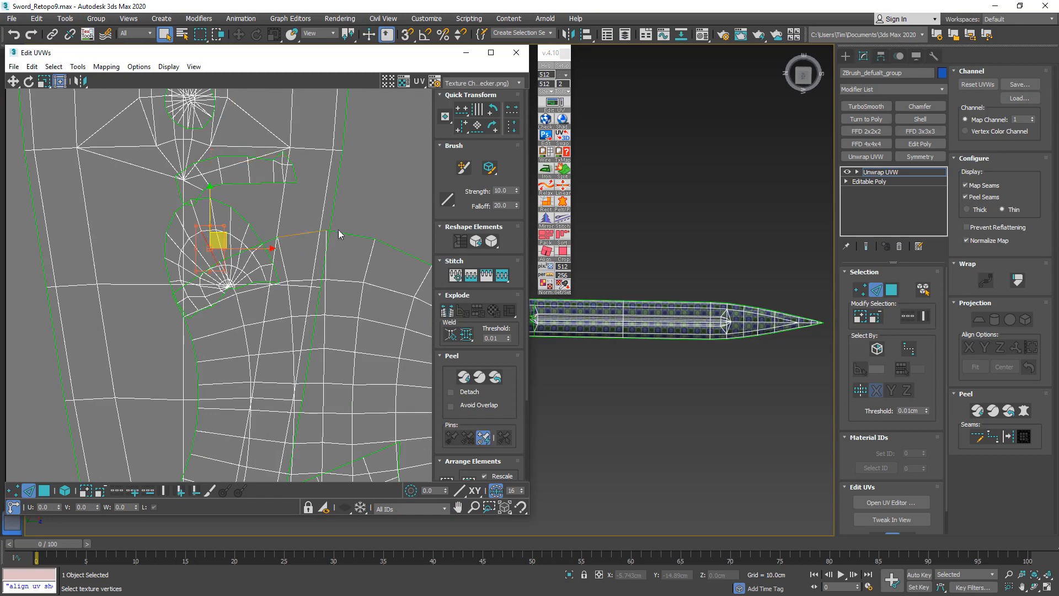
{"action": "left_click", "coordinate": [546, 252]}
Rotate the separate fan-shaped shell near the lower-left corner of the UV tile so its middle edge stands vertical.
{"action": "middle_click_drag", "start_coordinate": [338, 268], "coordinate": [289, 223]}
{"action": "scroll", "coordinate": [276, 216], "scroll_direction": "down", "scroll_amount": 2}
{"action": "scroll", "coordinate": [246, 212], "scroll_direction": "down", "scroll_amount": 1}
{"action": "middle_click_drag", "start_coordinate": [243, 353], "coordinate": [273, 254]}
{"action": "middle_click_drag", "start_coordinate": [299, 293], "coordinate": [250, 273]}
{"action": "scroll", "coordinate": [190, 180], "scroll_direction": "down", "scroll_amount": 1}
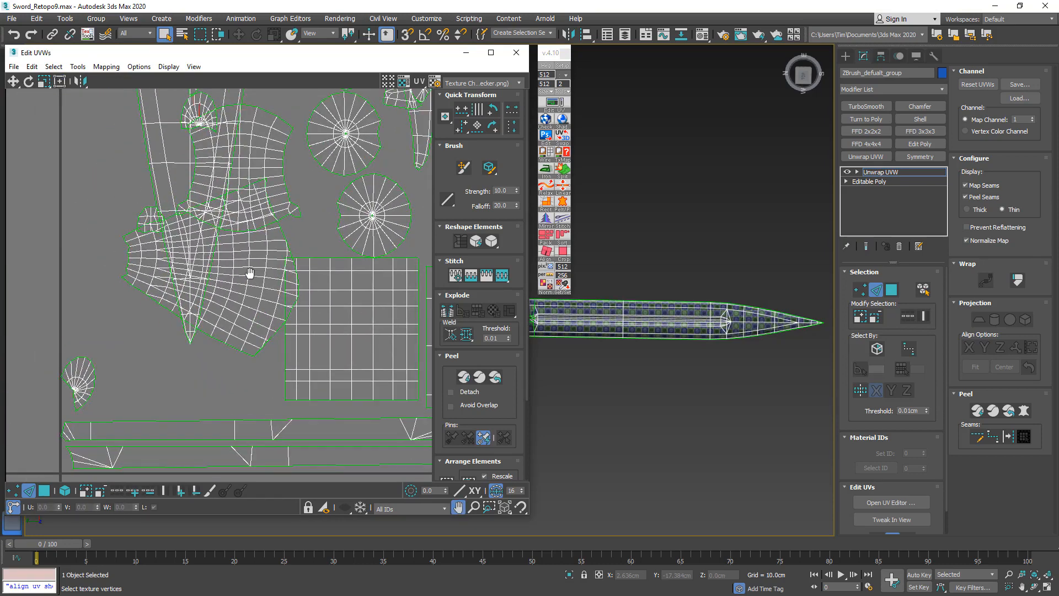
{"action": "scroll", "coordinate": [249, 273], "scroll_direction": "down", "scroll_amount": 2}
{"action": "scroll", "coordinate": [152, 332], "scroll_direction": "up", "scroll_amount": 5}
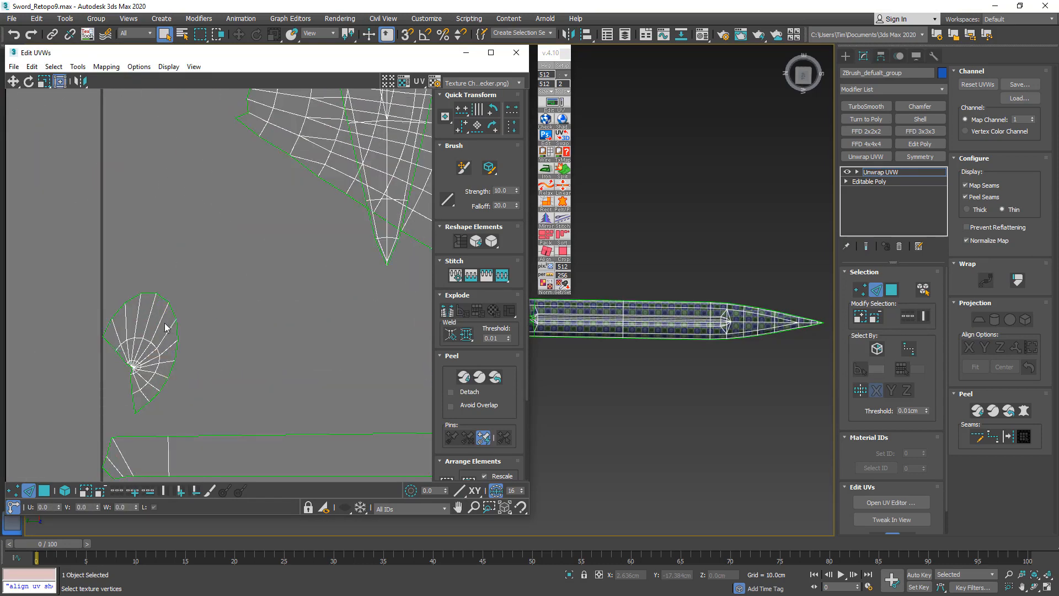
{"action": "left_click", "coordinate": [160, 318]}
{"action": "scroll", "coordinate": [316, 303], "scroll_direction": "down", "scroll_amount": 1}
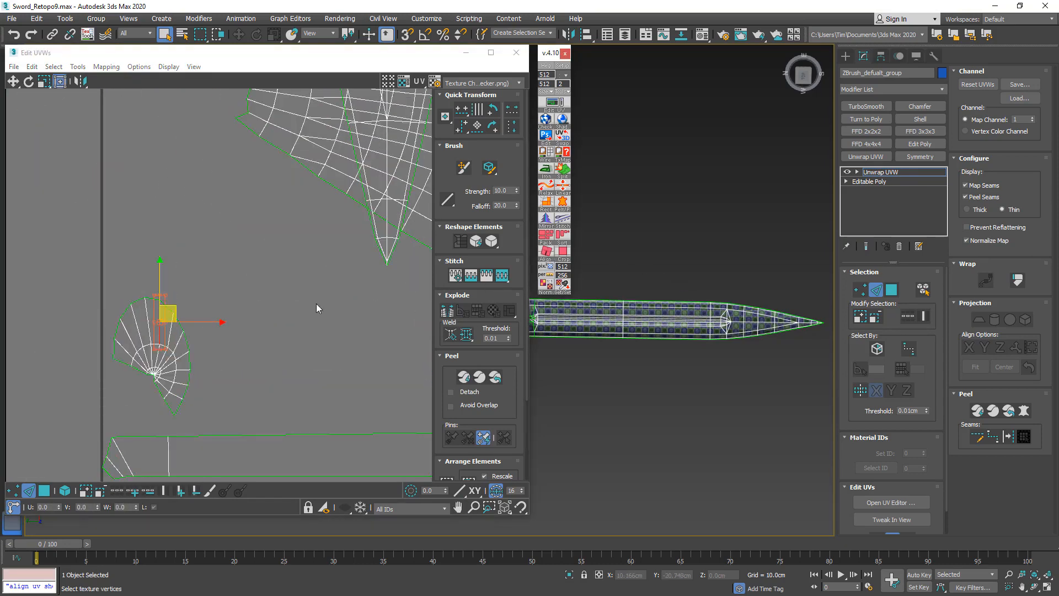
Align the small fan-shaped shell between the long strips and the narrow tapered shell below it, each to a selected edge.
{"action": "scroll", "coordinate": [198, 284], "scroll_direction": "down", "scroll_amount": 2}
{"action": "scroll", "coordinate": [198, 284], "scroll_direction": "down", "scroll_amount": 3}
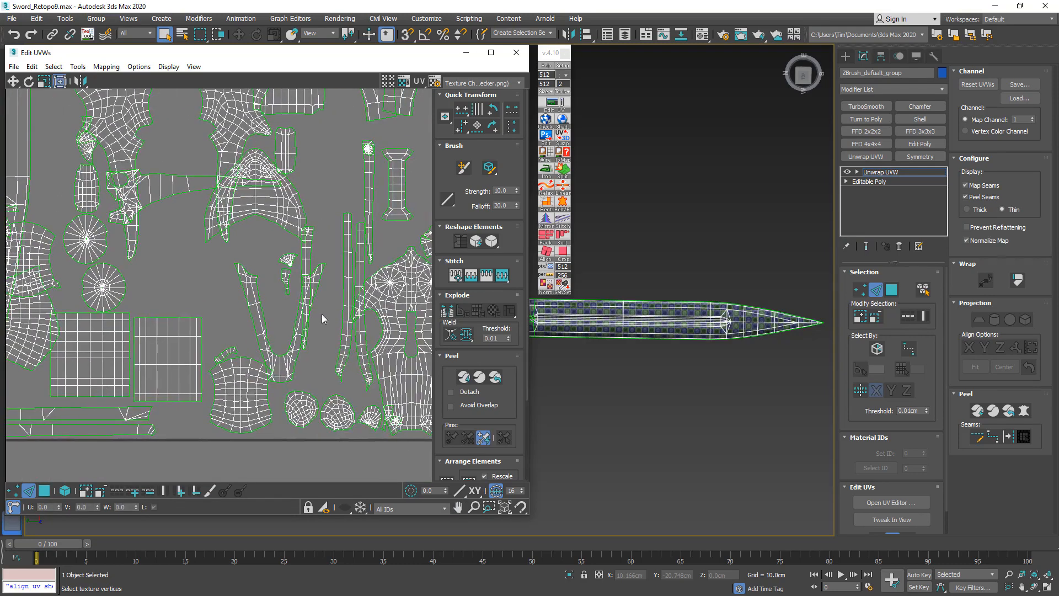
{"action": "scroll", "coordinate": [292, 262], "scroll_direction": "up", "scroll_amount": 4}
{"action": "scroll", "coordinate": [292, 262], "scroll_direction": "up", "scroll_amount": 4}
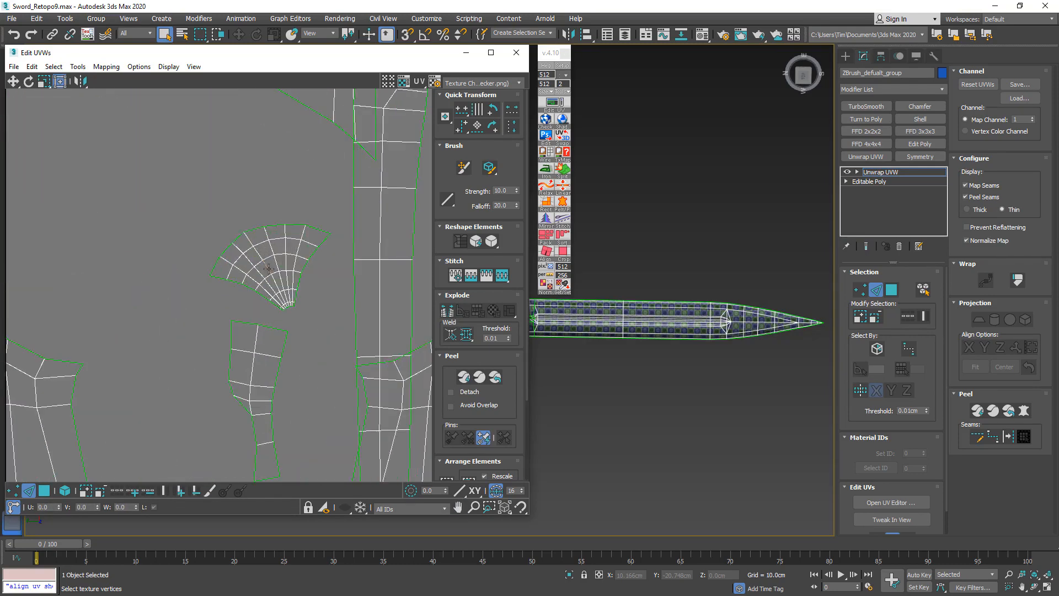
{"action": "left_click", "coordinate": [268, 268]}
{"action": "left_click", "coordinate": [546, 252]}
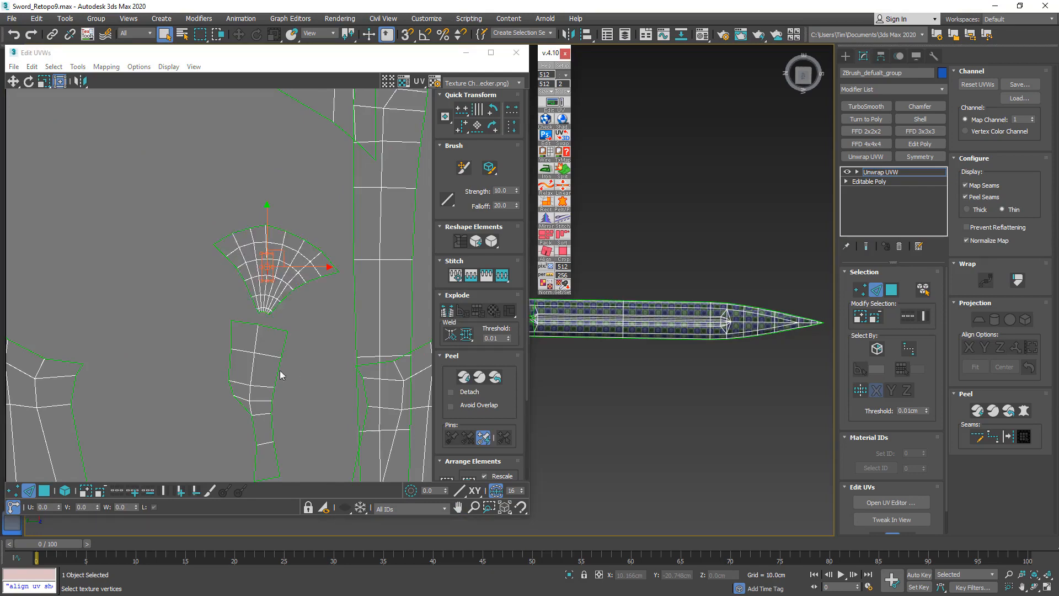
{"action": "scroll", "coordinate": [269, 259], "scroll_direction": "down", "scroll_amount": 3}
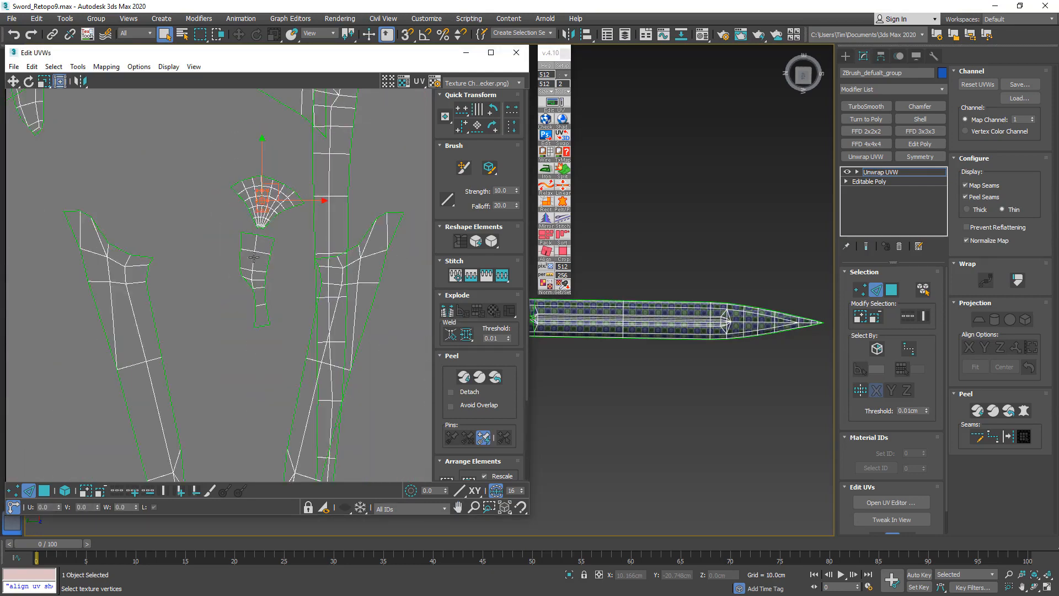
{"action": "left_click", "coordinate": [270, 259]}
{"action": "left_click", "coordinate": [547, 252]}
Rotate the small curved strip shell above the rounded grid-like shell so its selected edge lies horizontal.
{"action": "scroll", "coordinate": [307, 255], "scroll_direction": "down", "scroll_amount": 2}
{"action": "scroll", "coordinate": [307, 263], "scroll_direction": "down", "scroll_amount": 2}
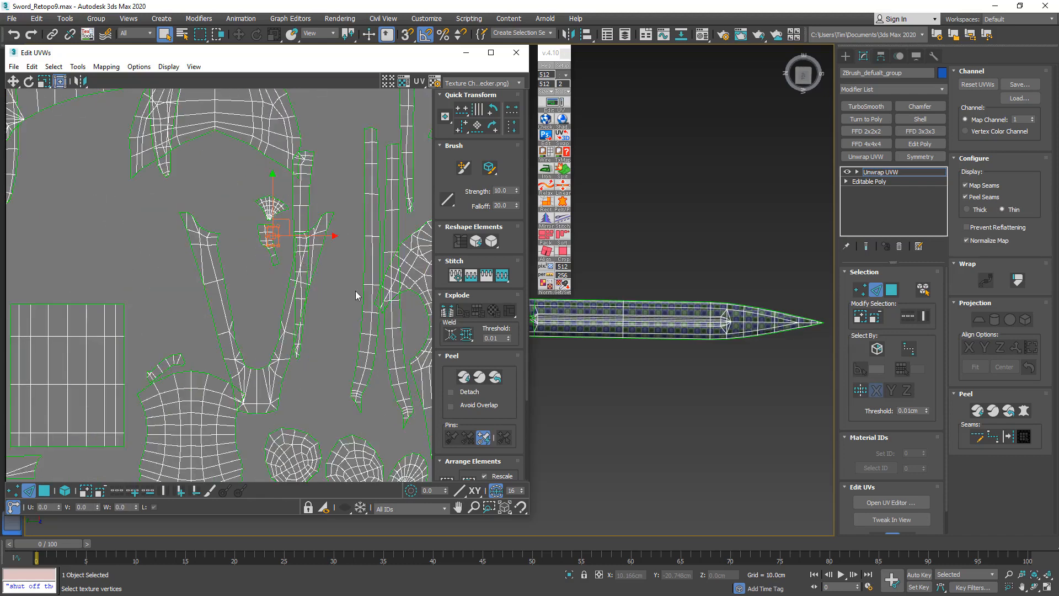
{"action": "middle_click_drag", "start_coordinate": [358, 296], "coordinate": [313, 257]}
{"action": "scroll", "coordinate": [167, 301], "scroll_direction": "down", "scroll_amount": 4}
{"action": "scroll", "coordinate": [216, 290], "scroll_direction": "up", "scroll_amount": 5}
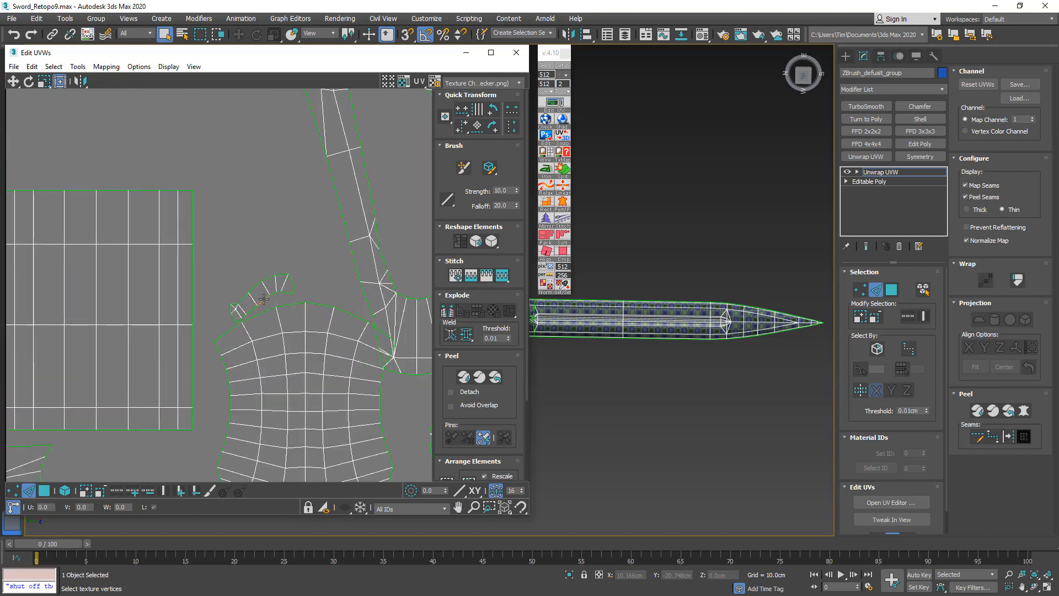
{"action": "left_click", "coordinate": [263, 300]}
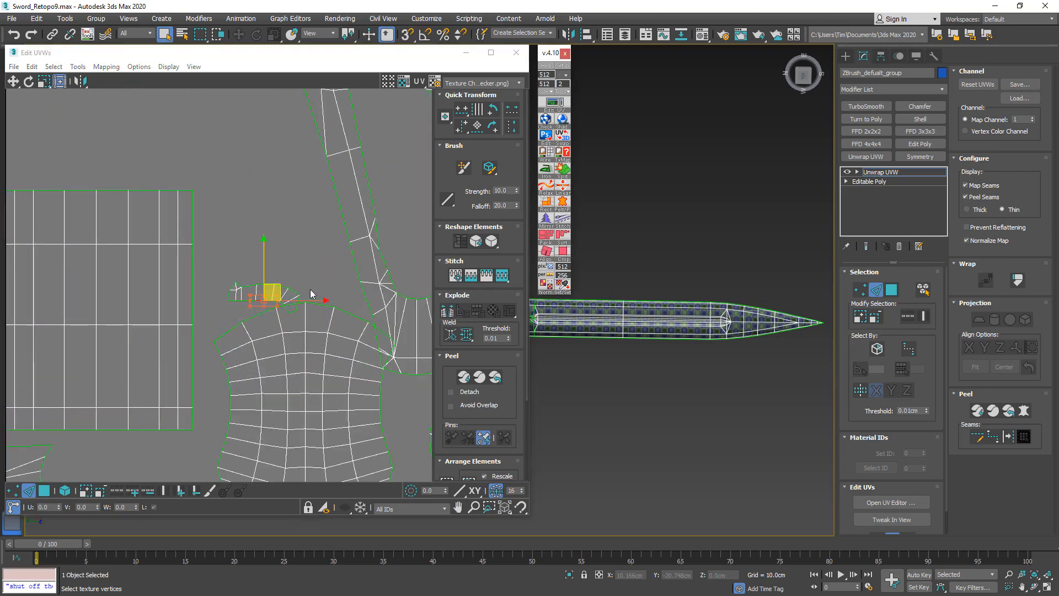
Select the whole large spiked guard shell as a polygon element and move it to empty space outside the UV tile.
{"action": "scroll", "coordinate": [292, 203], "scroll_direction": "down", "scroll_amount": 6}
{"action": "middle_click_drag", "start_coordinate": [253, 288], "coordinate": [243, 436]}
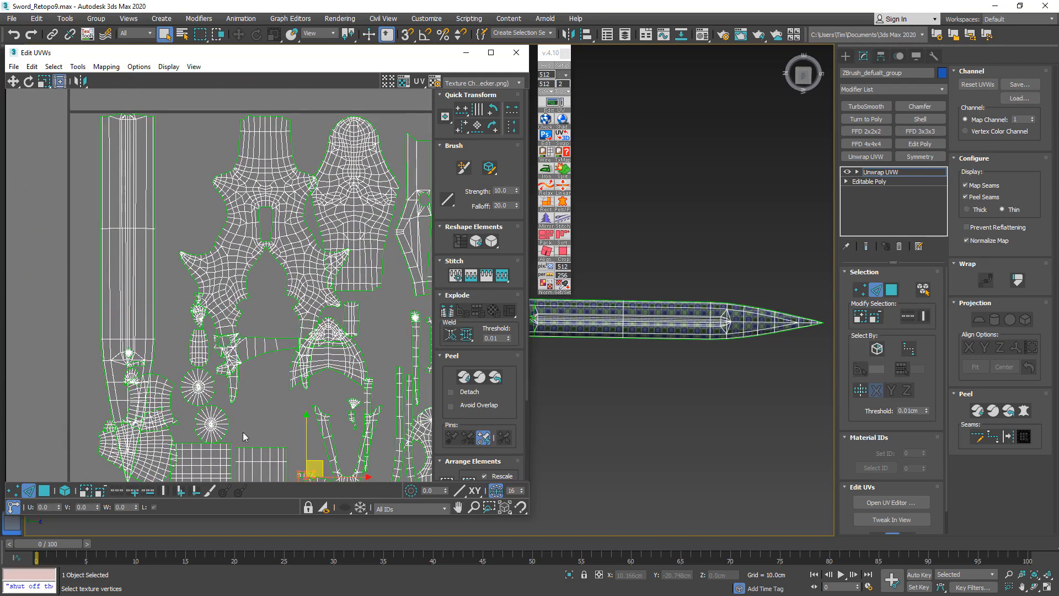
{"action": "left_click", "coordinate": [44, 490]}
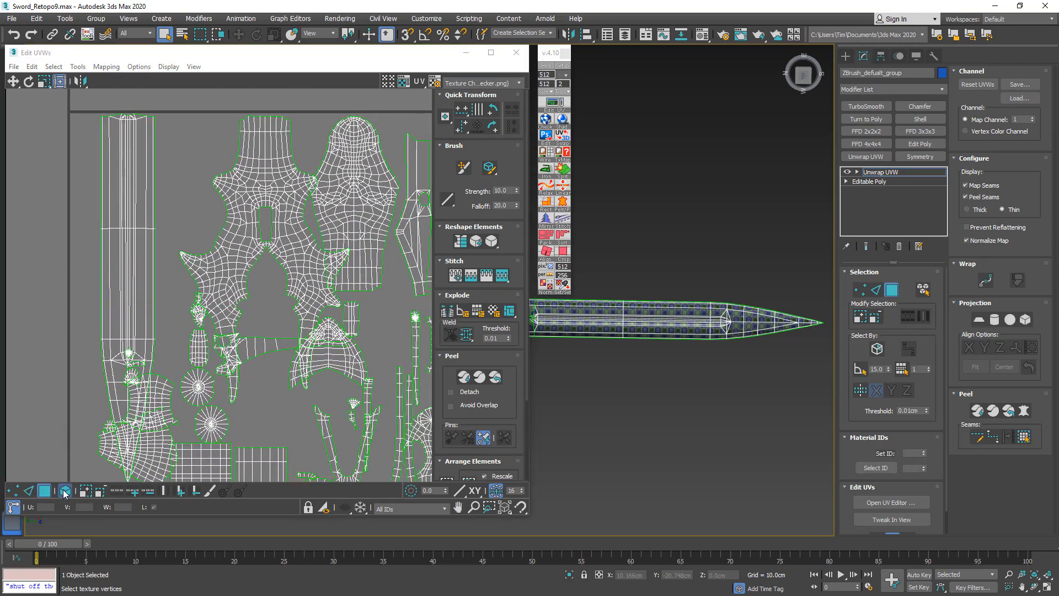
{"action": "left_click", "coordinate": [65, 490]}
{"action": "left_click", "coordinate": [246, 245]}
{"action": "scroll", "coordinate": [248, 238], "scroll_direction": "down", "scroll_amount": 5}
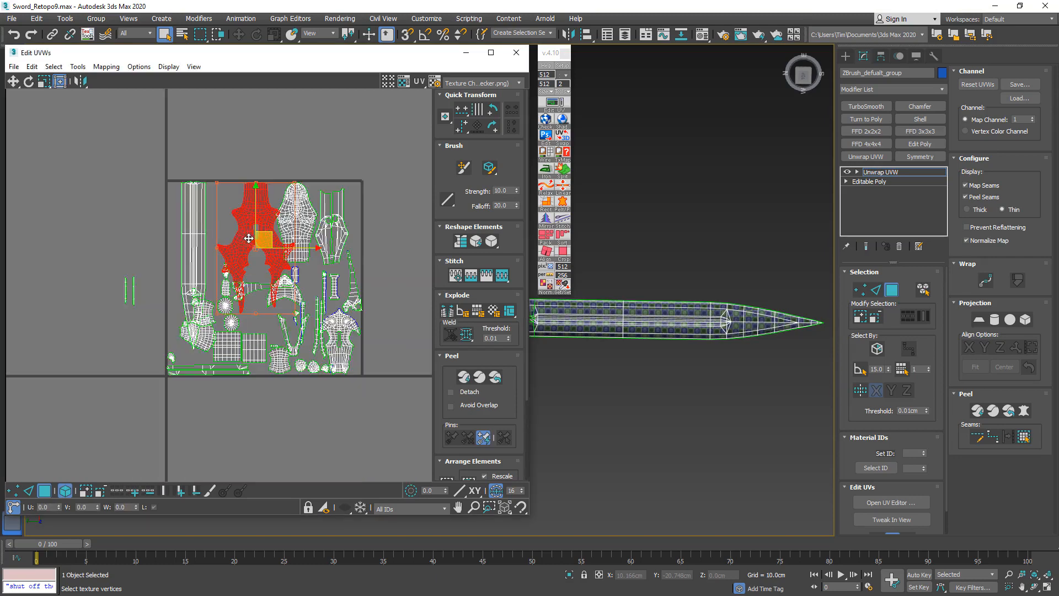
{"action": "left_click_drag", "start_coordinate": [267, 230], "coordinate": [86, 169]}
Re-flatten the large spiked guard shell with Quick Peel and examine the corresponding faces on the sword model.
{"action": "scroll", "coordinate": [196, 195], "scroll_direction": "up", "scroll_amount": 5}
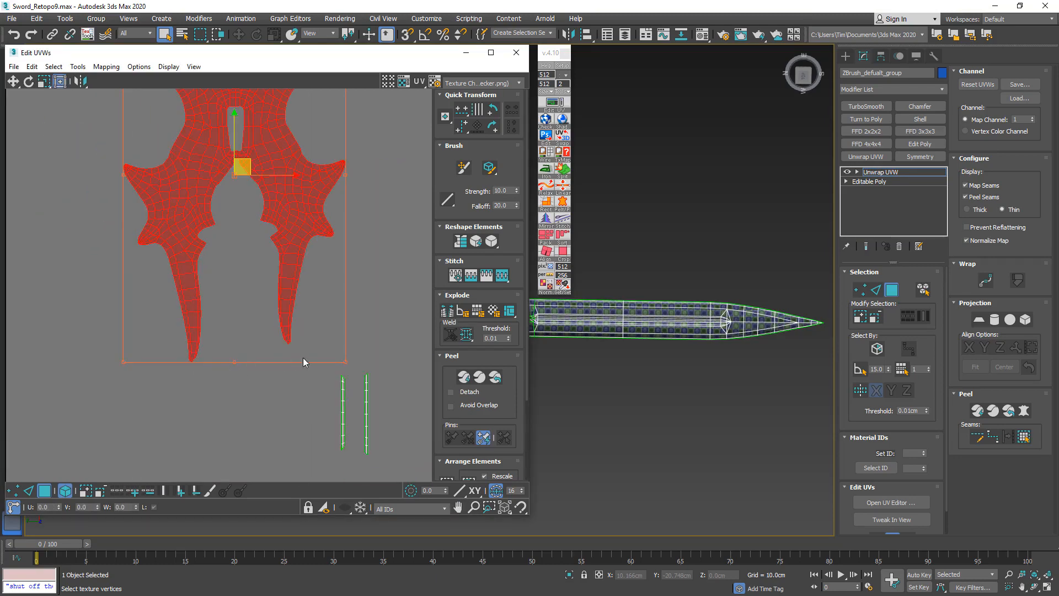
{"action": "left_click", "coordinate": [465, 378]}
{"action": "middle_click_drag", "start_coordinate": [328, 225], "coordinate": [307, 272]}
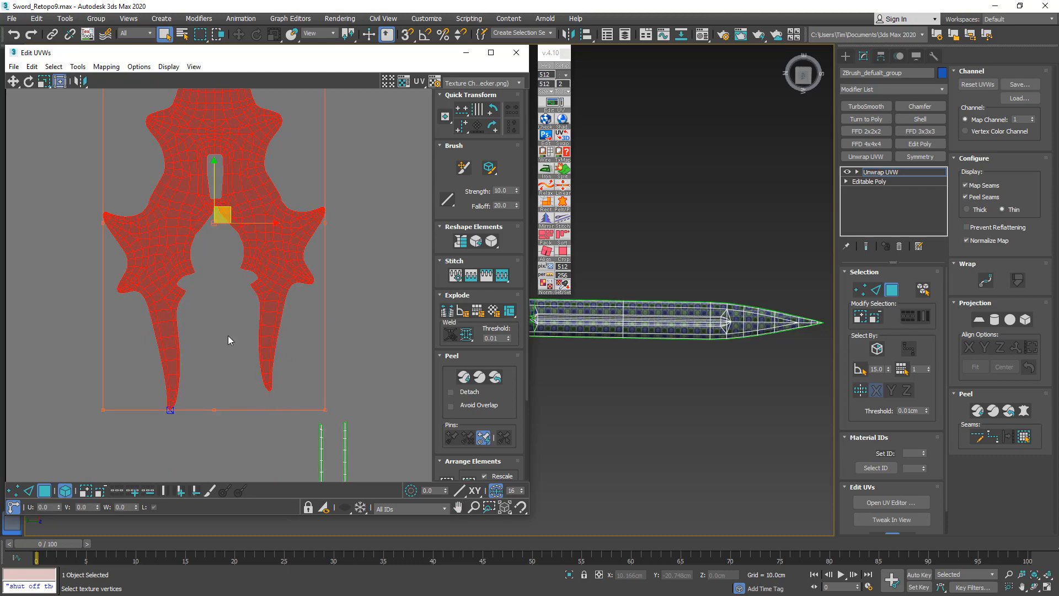
{"action": "middle_click_drag", "start_coordinate": [628, 376], "coordinate": [762, 386]}
{"action": "middle_click_drag", "start_coordinate": [590, 370], "coordinate": [767, 377]}
{"action": "middle_click_drag", "start_coordinate": [631, 360], "coordinate": [694, 359]}
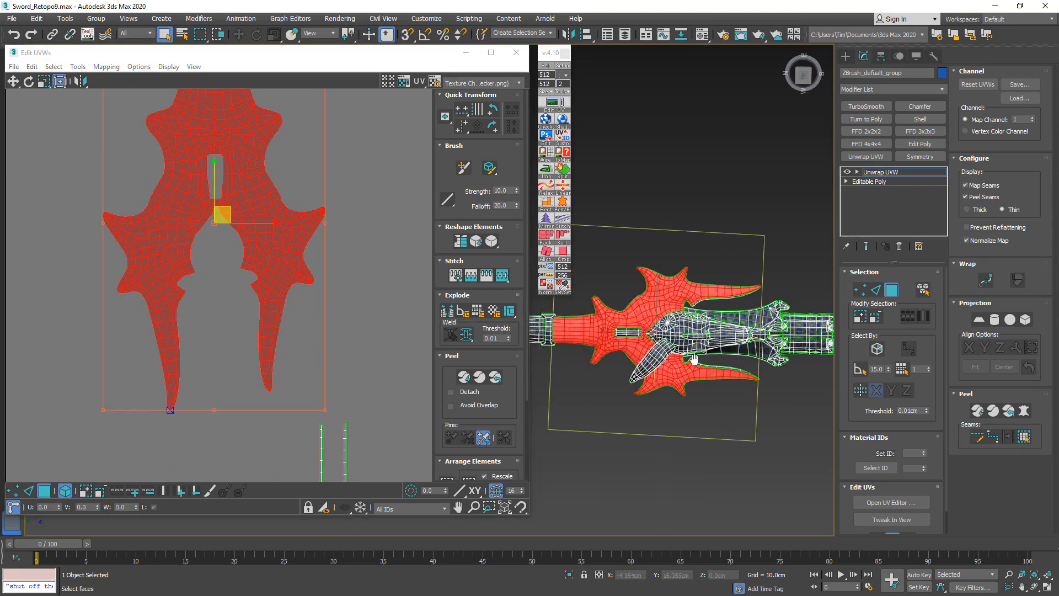
{"action": "scroll", "coordinate": [604, 341], "scroll_direction": "up", "scroll_amount": 3}
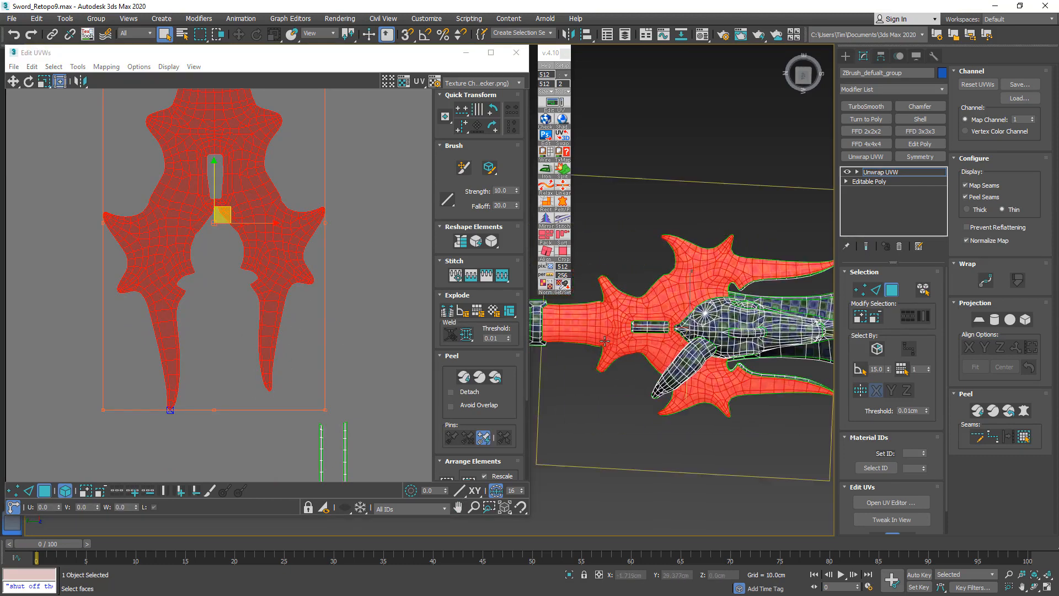
Collapse the Unwrap UVW modifier into the sword's Editable Poly and save the scene incrementally as Sword_Retopo10.max.
{"action": "left_click", "coordinate": [804, 76]}
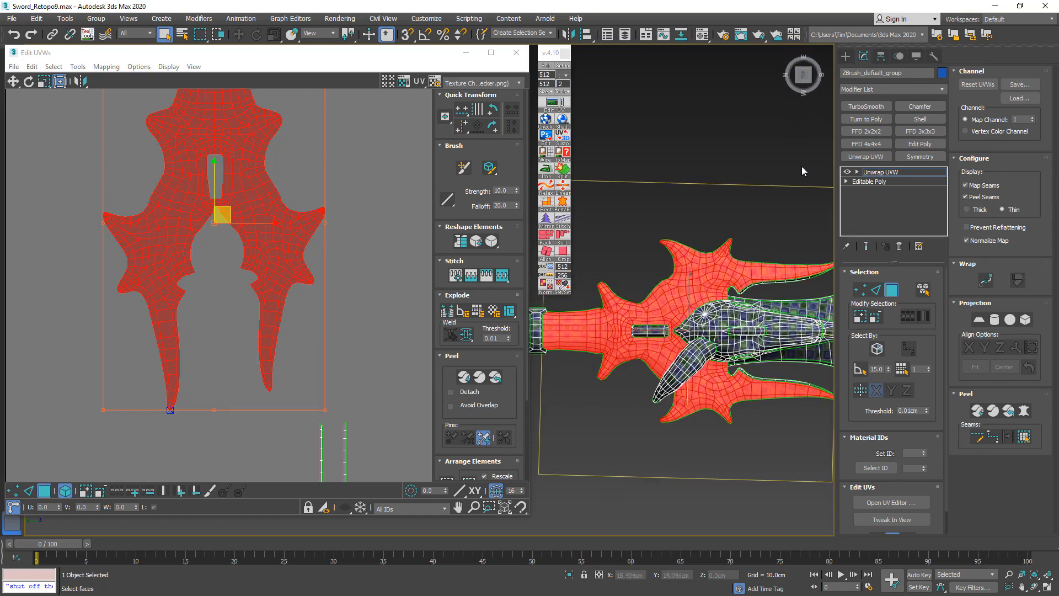
{"action": "right_click", "coordinate": [872, 173]}
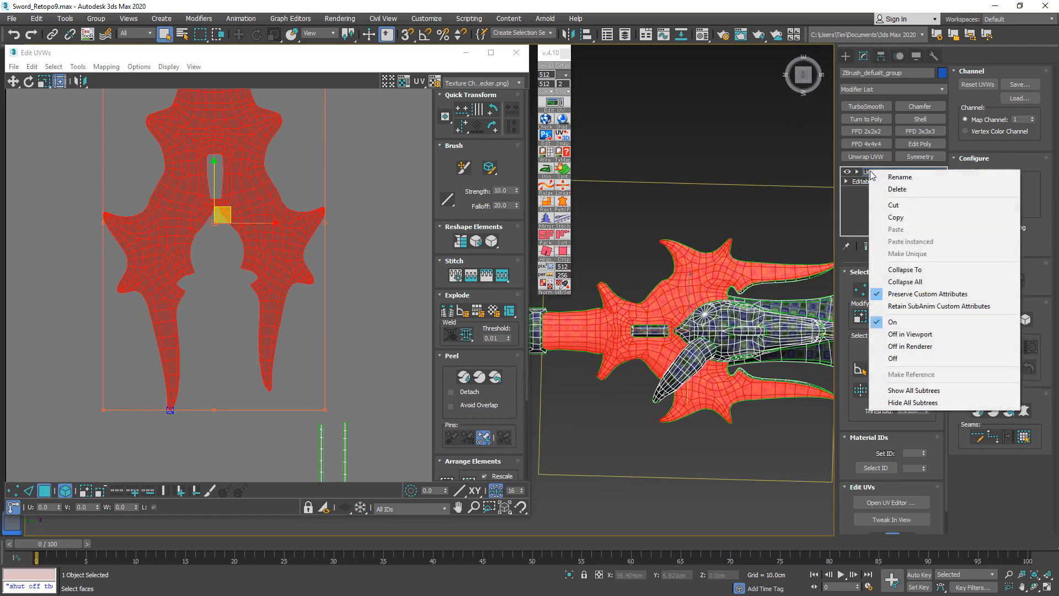
{"action": "left_click", "coordinate": [917, 269]}
{"action": "key", "text": "ctrl+alt+s"}
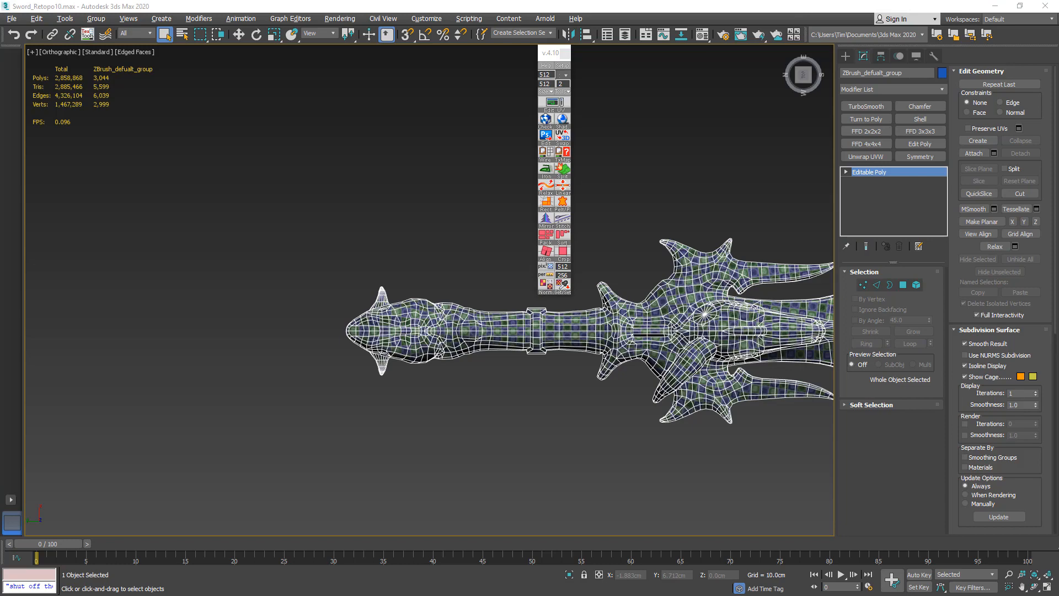
{"action": "left_click", "coordinate": [564, 54]}
Reduce the selected spiked guard polygons to the upper half above the centre line and delete them.
{"action": "left_click", "coordinate": [903, 285]}
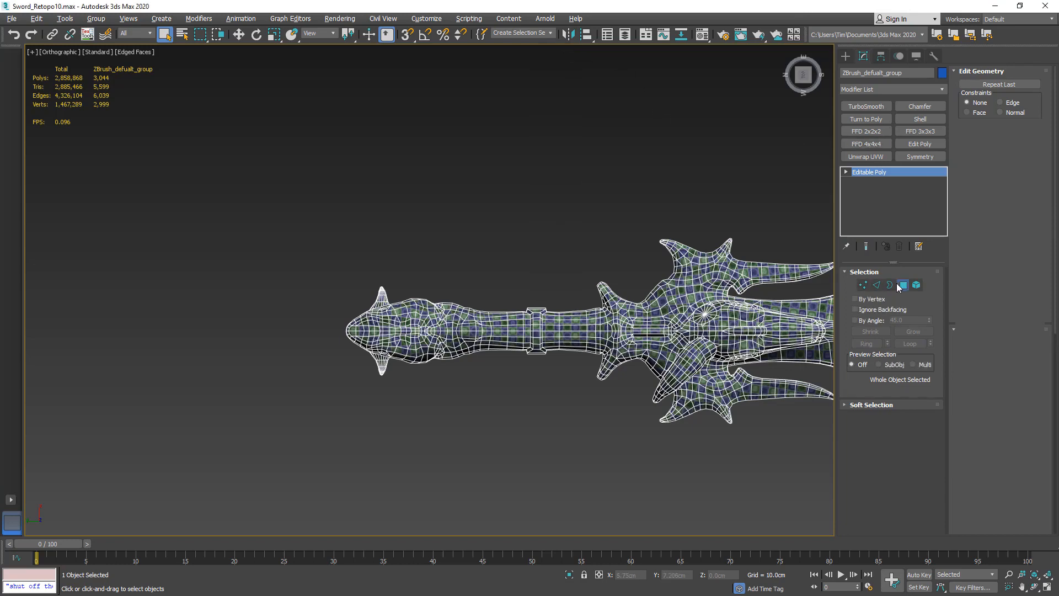
{"action": "middle_click_drag", "start_coordinate": [650, 296], "coordinate": [495, 285]}
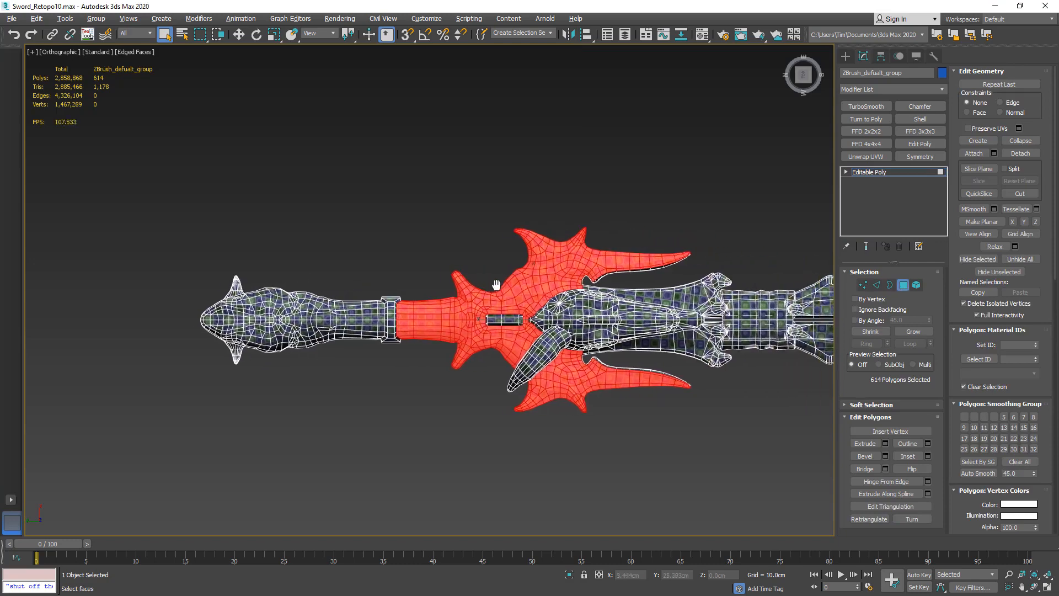
{"action": "scroll", "coordinate": [495, 285], "scroll_direction": "up", "scroll_amount": 2}
{"action": "scroll", "coordinate": [495, 286], "scroll_direction": "down", "scroll_amount": 1}
{"action": "scroll", "coordinate": [656, 378], "scroll_direction": "up", "scroll_amount": 1}
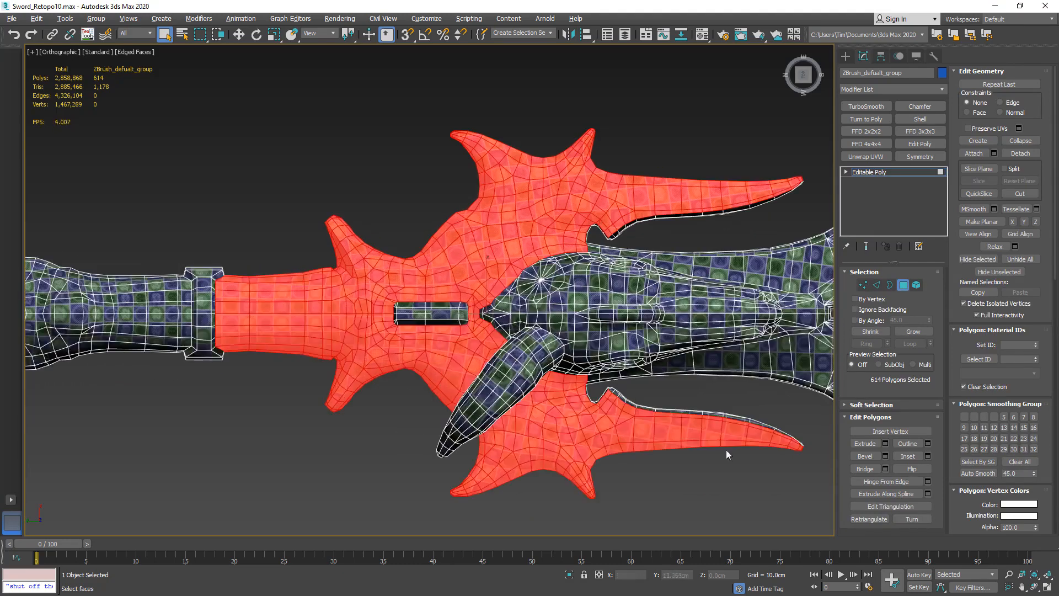
{"action": "left_click_drag", "start_coordinate": [770, 493], "coordinate": [184, 323]}
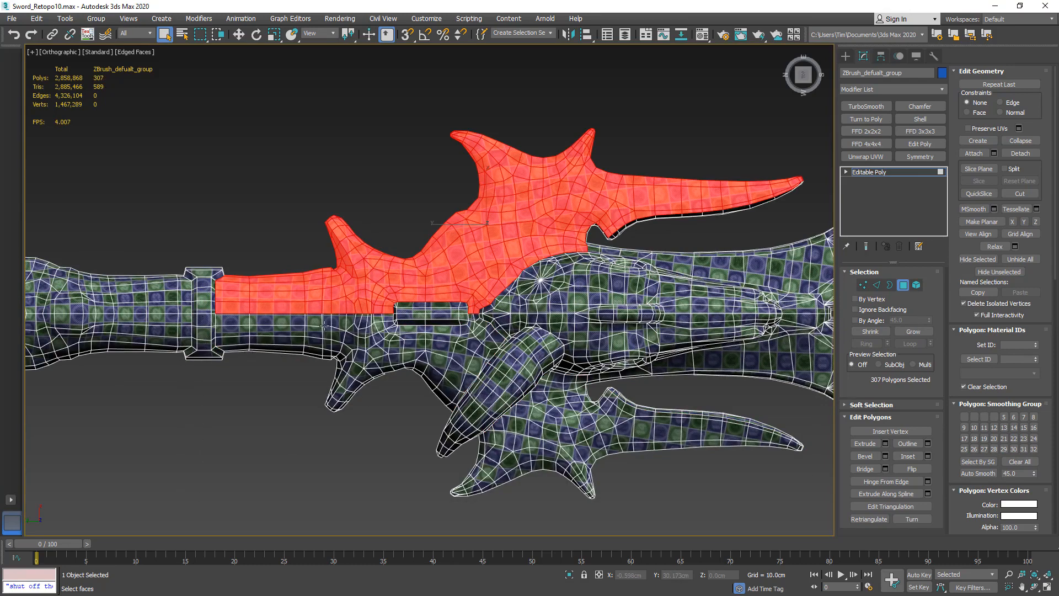
{"action": "key", "text": "F3"}
{"action": "key", "text": "F3"}
{"action": "key", "text": "Delete"}
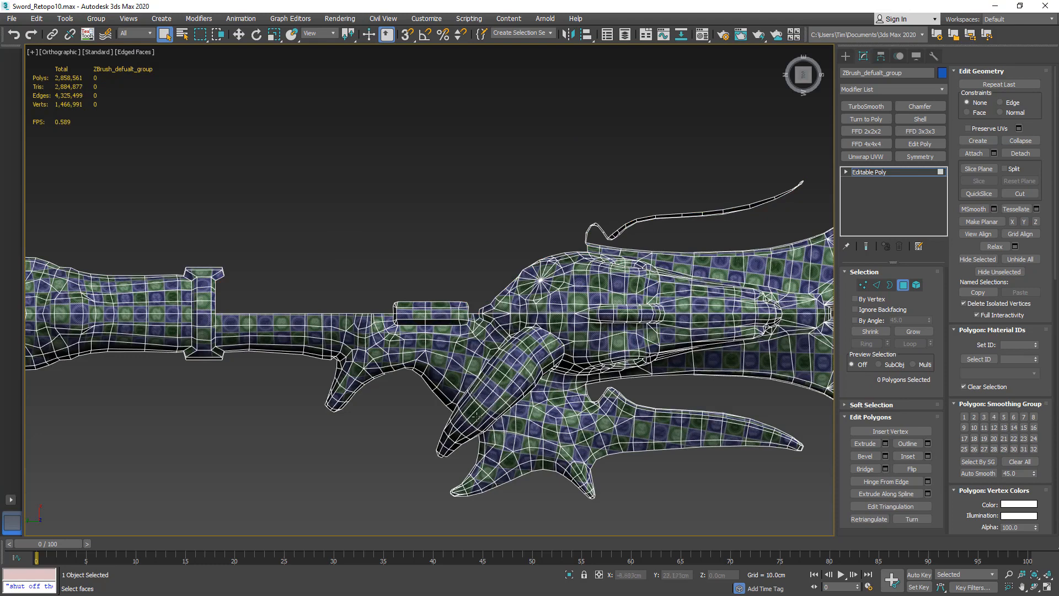
Reapply Unwrap UVW, select the remaining half guard shell outside the UV tile and collapse the modifier to keep the face selection.
{"action": "left_click", "coordinate": [869, 172]}
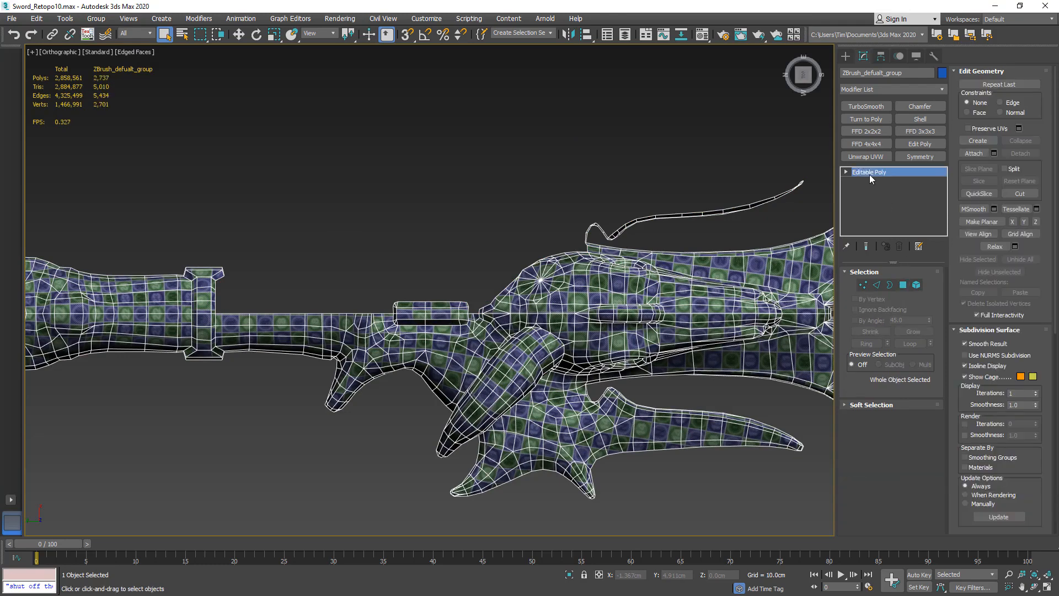
{"action": "left_click", "coordinate": [858, 156]}
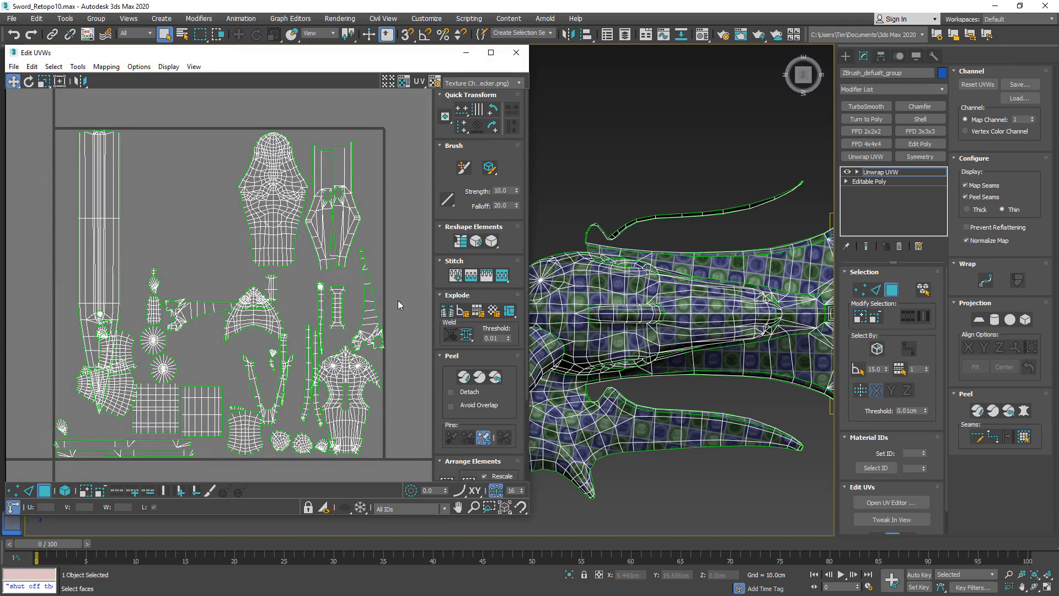
{"action": "scroll", "coordinate": [152, 239], "scroll_direction": "down", "scroll_amount": 3}
{"action": "middle_click_drag", "start_coordinate": [151, 239], "coordinate": [237, 262]}
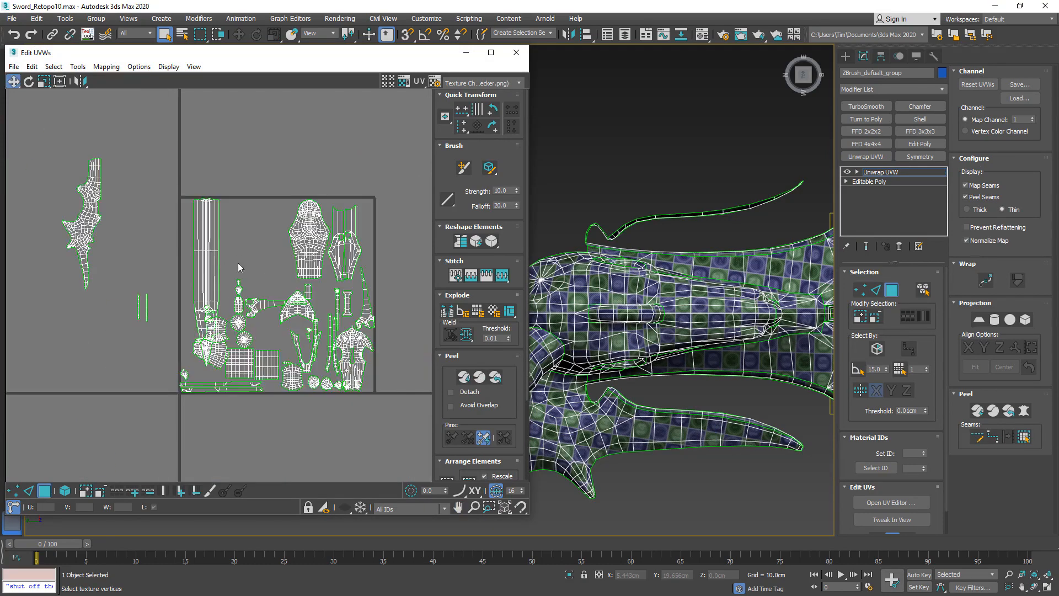
{"action": "middle_click_drag", "start_coordinate": [140, 244], "coordinate": [243, 245]}
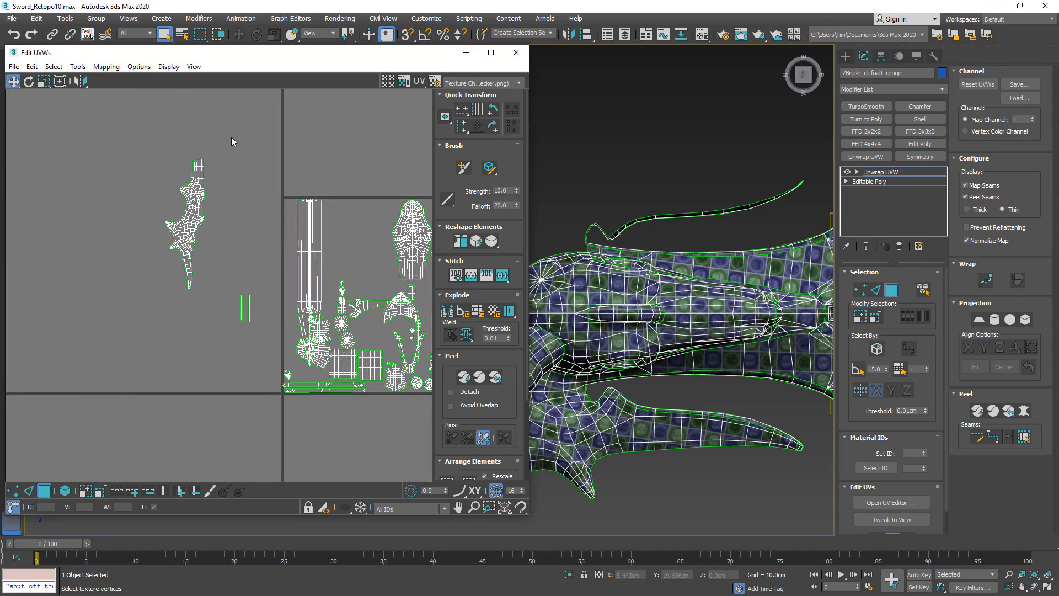
{"action": "left_click_drag", "start_coordinate": [224, 133], "coordinate": [148, 307]}
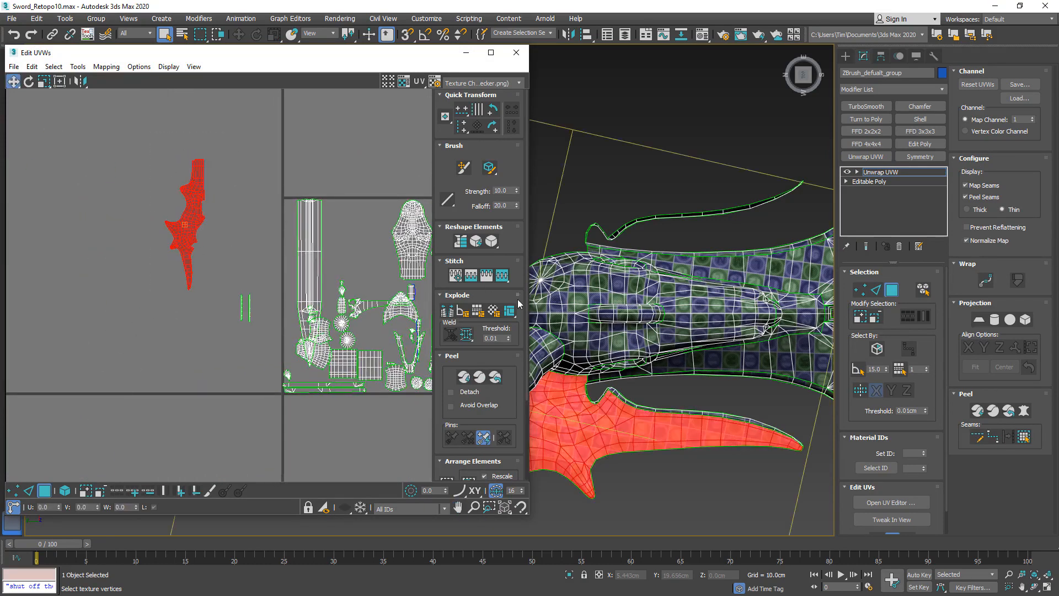
{"action": "right_click", "coordinate": [889, 180]}
{"action": "left_click", "coordinate": [938, 276]}
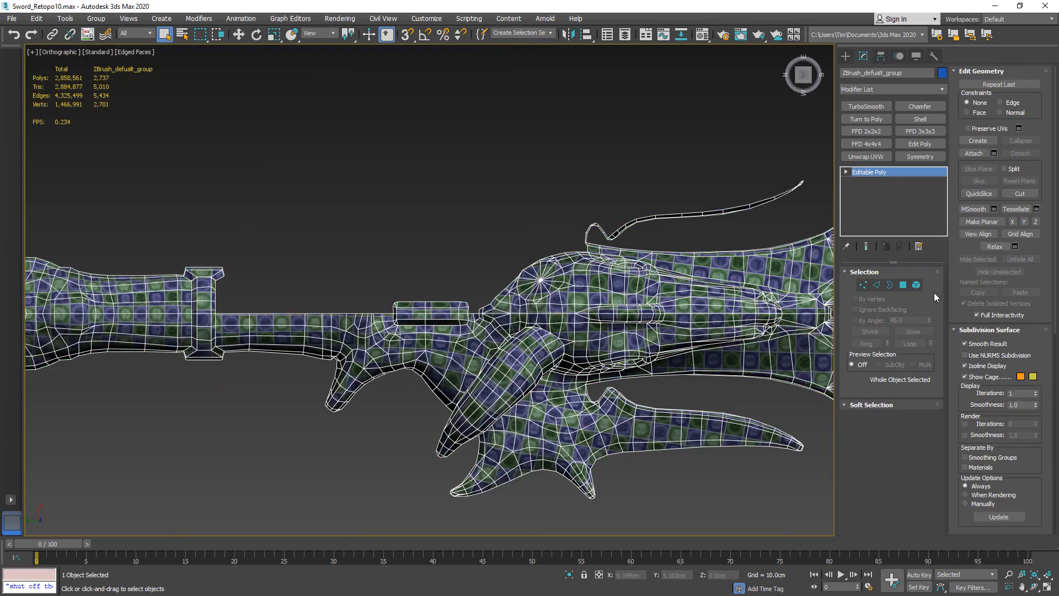
Detach the selected lower guard polygons as a clone named Object001.
{"action": "left_click", "coordinate": [901, 287]}
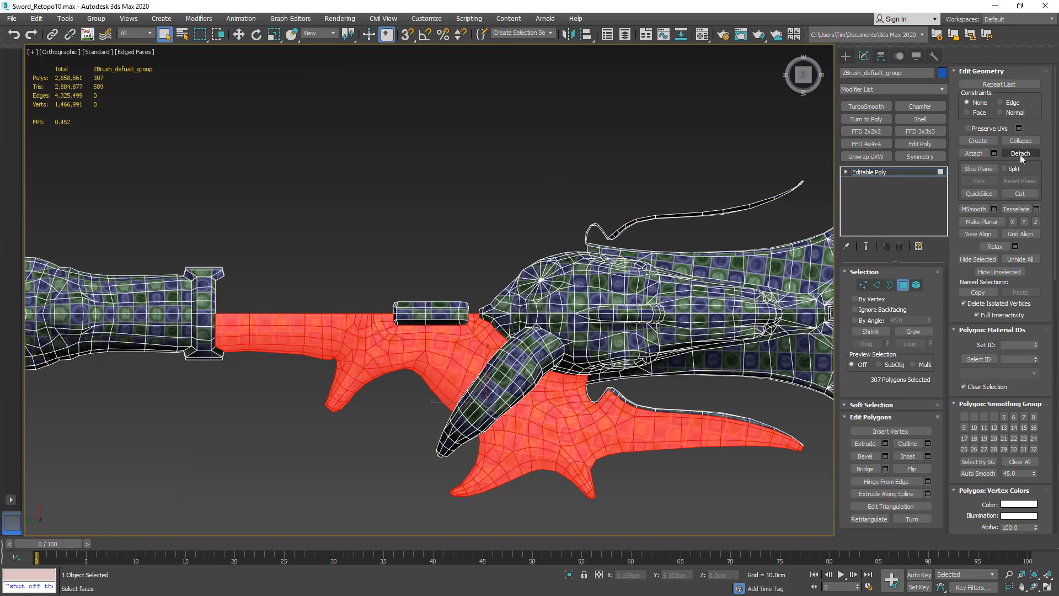
{"action": "left_click", "coordinate": [1020, 153]}
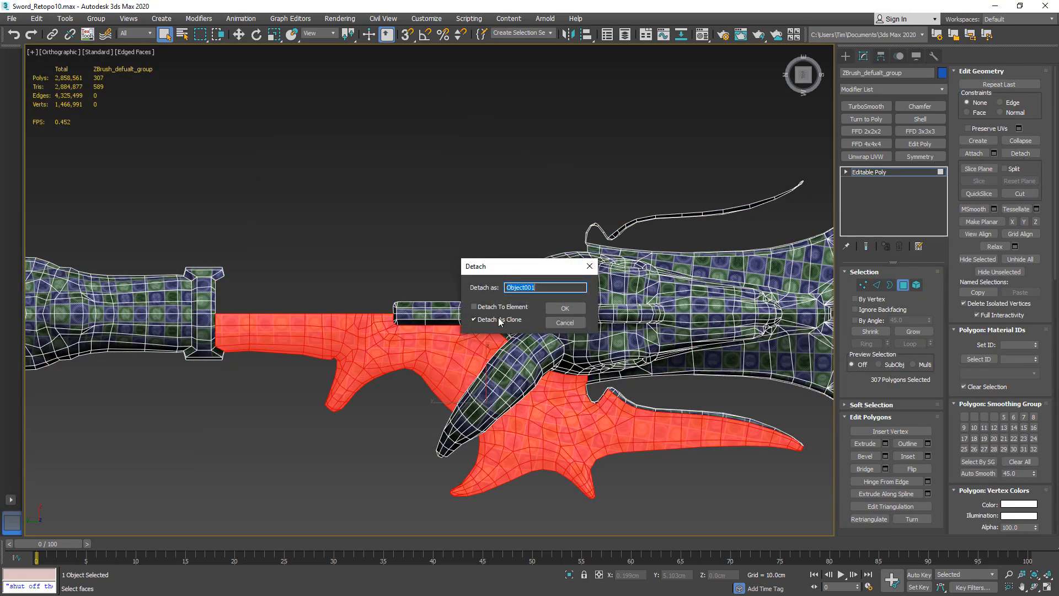
{"action": "left_click", "coordinate": [561, 309]}
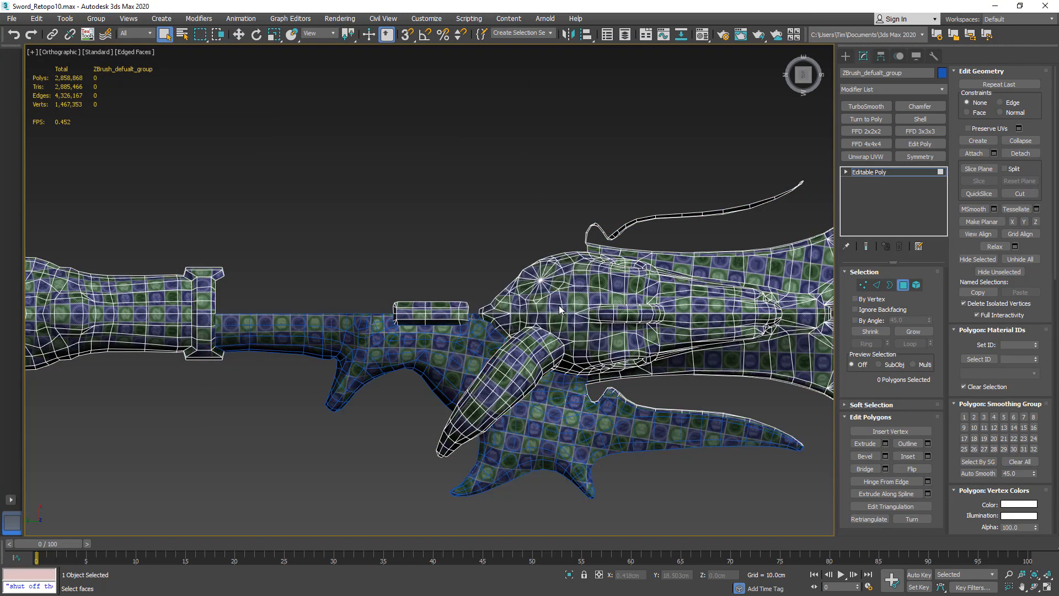
Mirror the detached guard half across the X axis without cloning to fill the deleted upper side.
{"action": "left_click", "coordinate": [903, 285]}
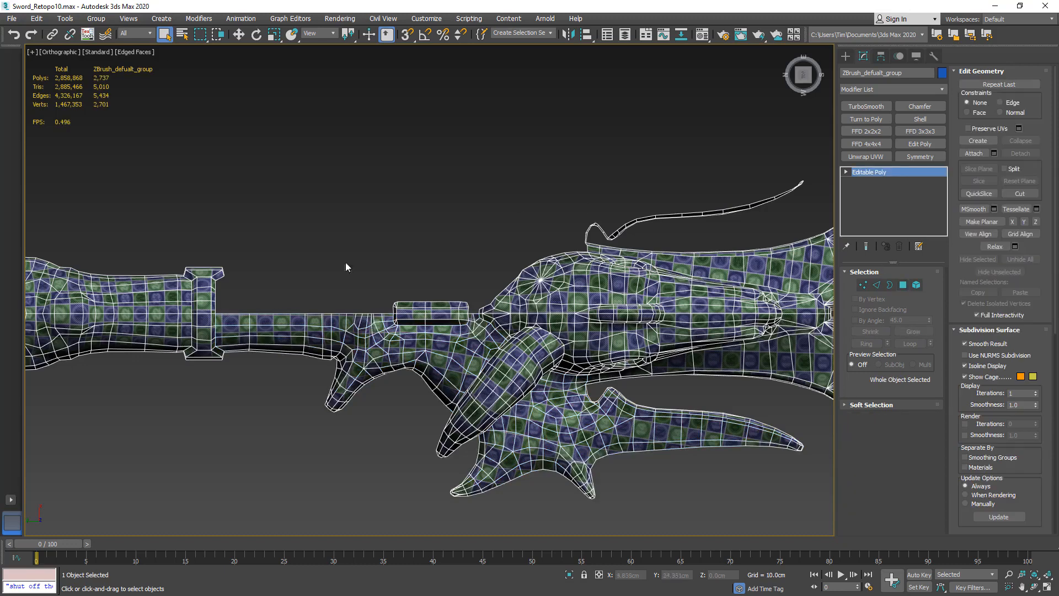
{"action": "left_click", "coordinate": [381, 351]}
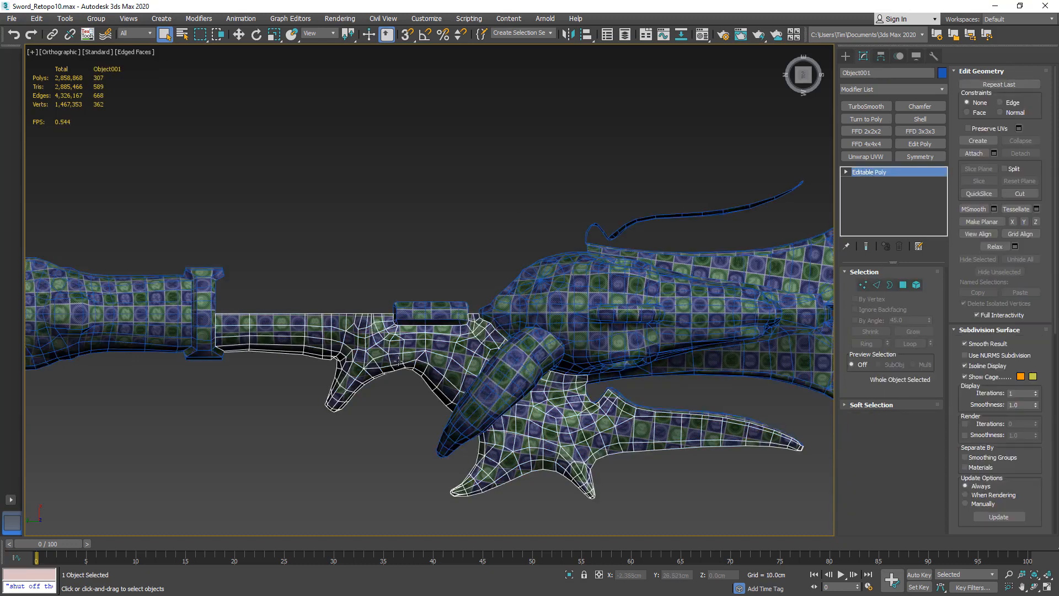
{"action": "left_click", "coordinate": [568, 34]}
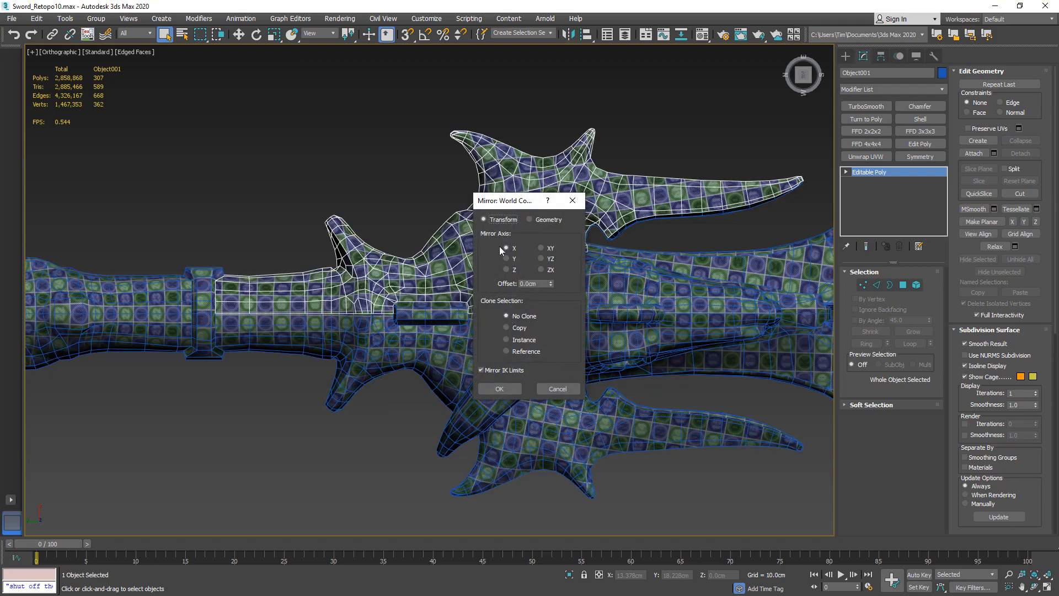
{"action": "left_click", "coordinate": [511, 392]}
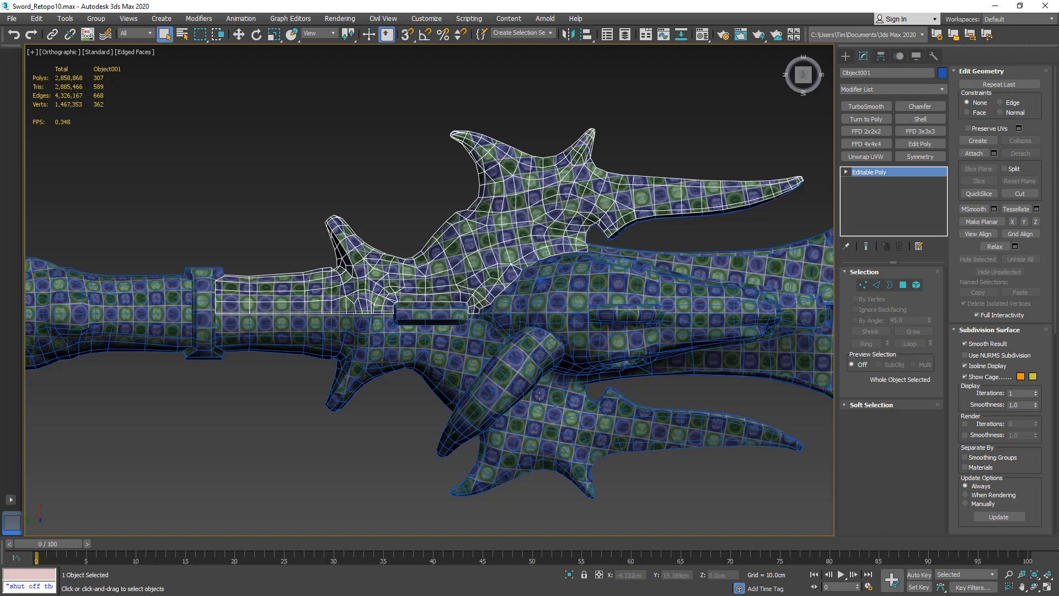
Attach the mirrored guard half to the main sword mesh.
{"action": "left_click", "coordinate": [462, 344]}
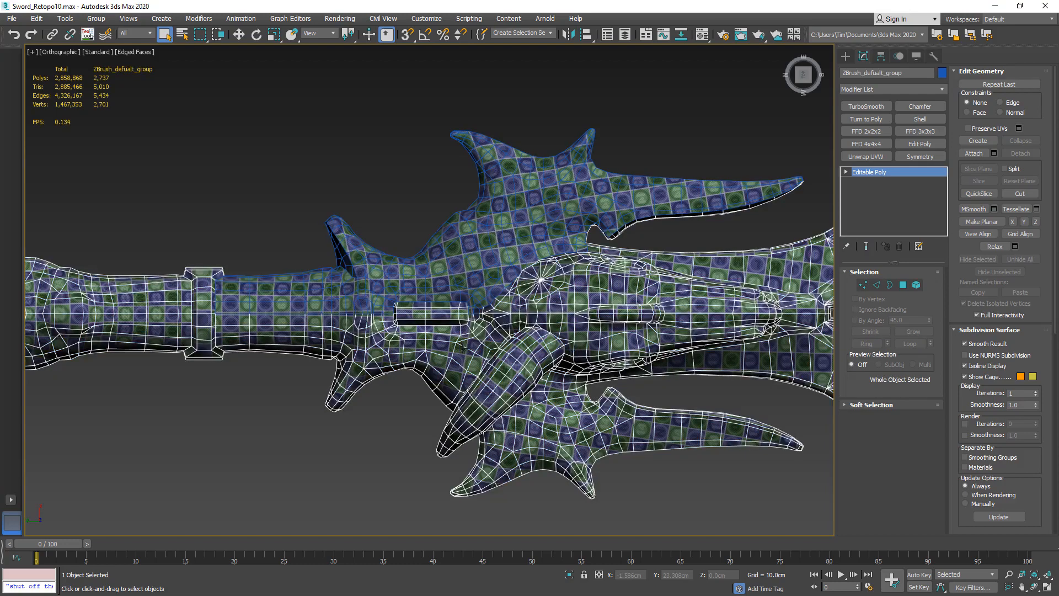
{"action": "left_click", "coordinate": [974, 154]}
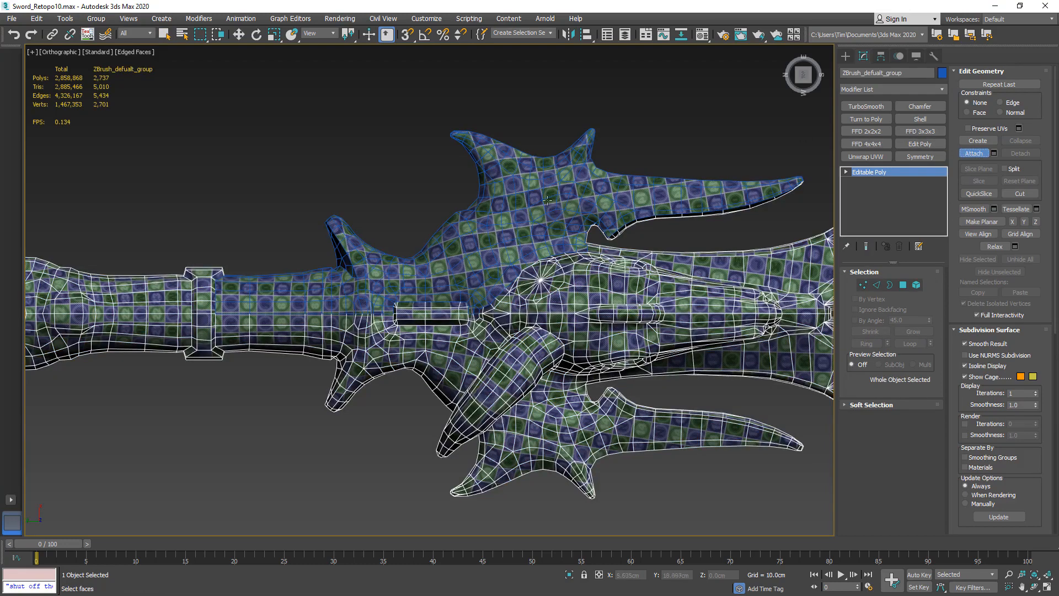
{"action": "left_click", "coordinate": [468, 256]}
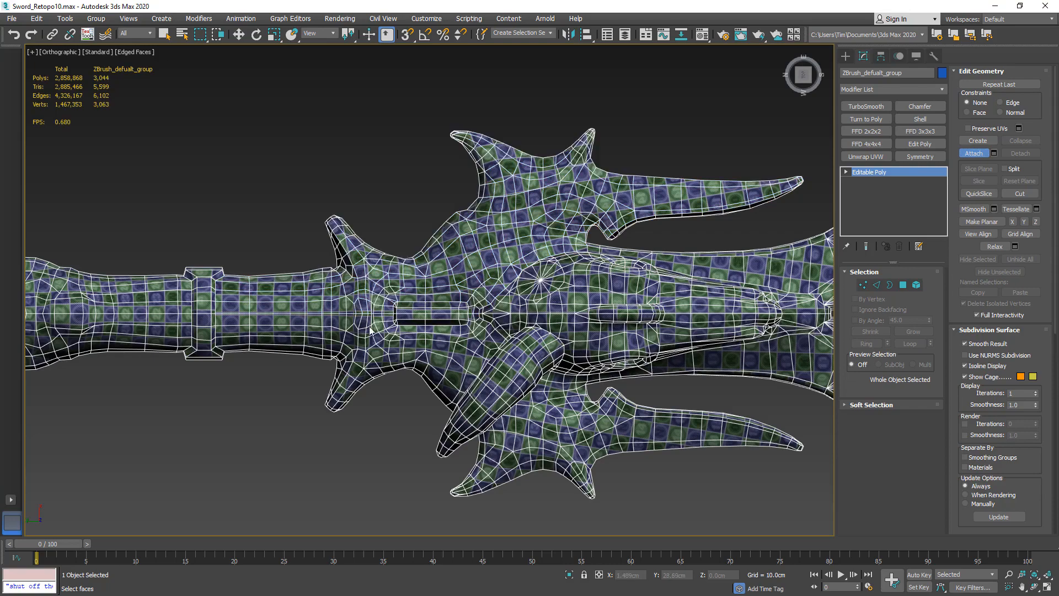
{"action": "left_click", "coordinate": [974, 153]}
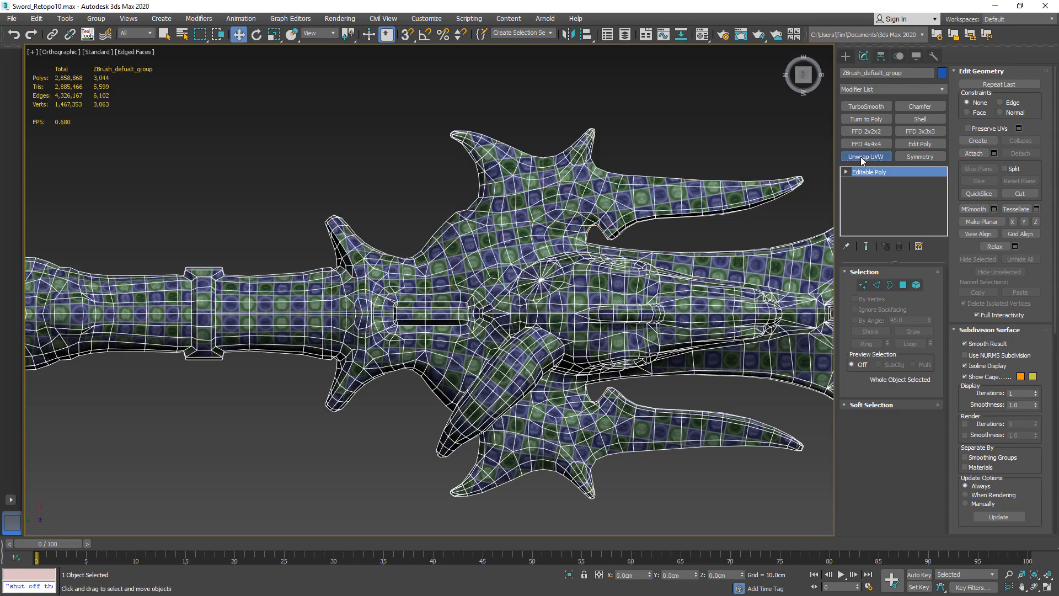
Reapply Unwrap UVW and move the selected duplicate guard half shell sideways off the original half.
{"action": "left_click", "coordinate": [862, 157]}
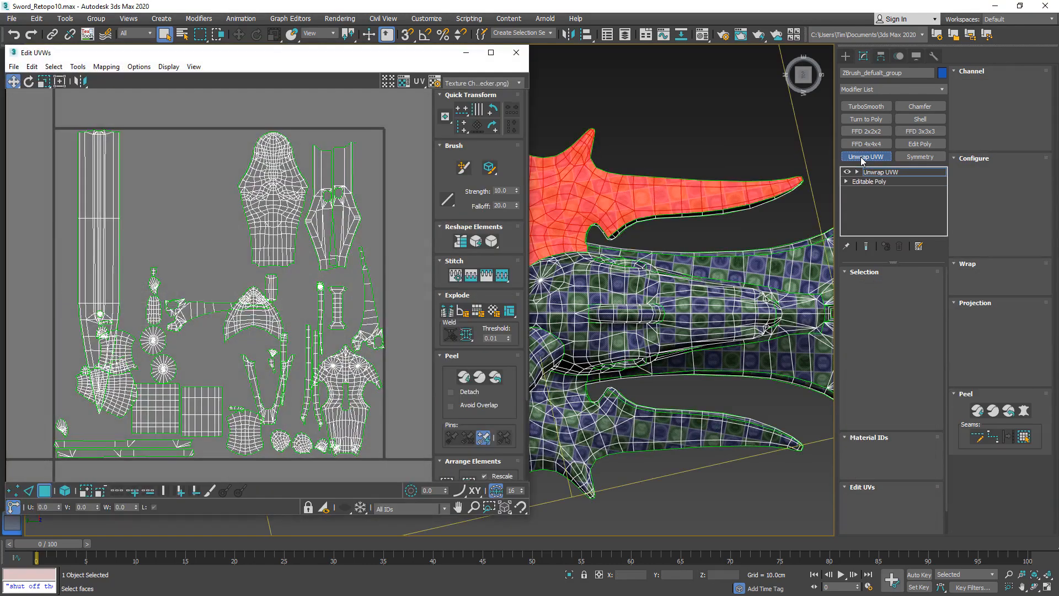
{"action": "scroll", "coordinate": [174, 174], "scroll_direction": "down", "scroll_amount": 1}
{"action": "middle_click_drag", "start_coordinate": [175, 173], "coordinate": [339, 190]}
{"action": "middle_click_drag", "start_coordinate": [176, 203], "coordinate": [325, 247]}
{"action": "left_click_drag", "start_coordinate": [284, 226], "coordinate": [323, 227]}
Mirror the duplicate guard half shell horizontally and place it beside the original half with a narrow gap between their inner edges.
{"action": "right_click", "coordinate": [322, 227]}
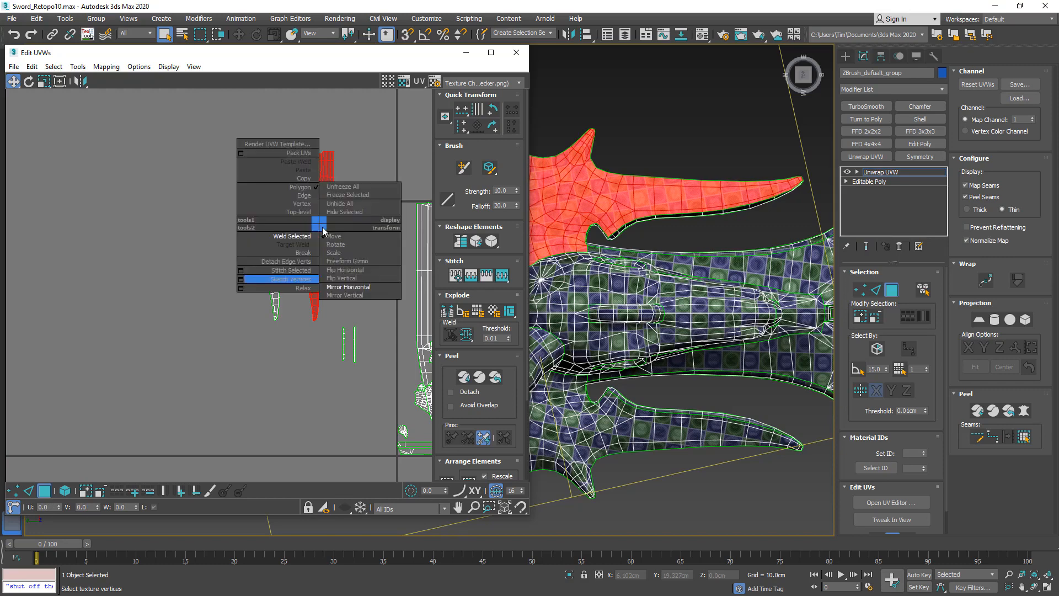
{"action": "left_click", "coordinate": [333, 285]}
{"action": "scroll", "coordinate": [275, 196], "scroll_direction": "up", "scroll_amount": 3}
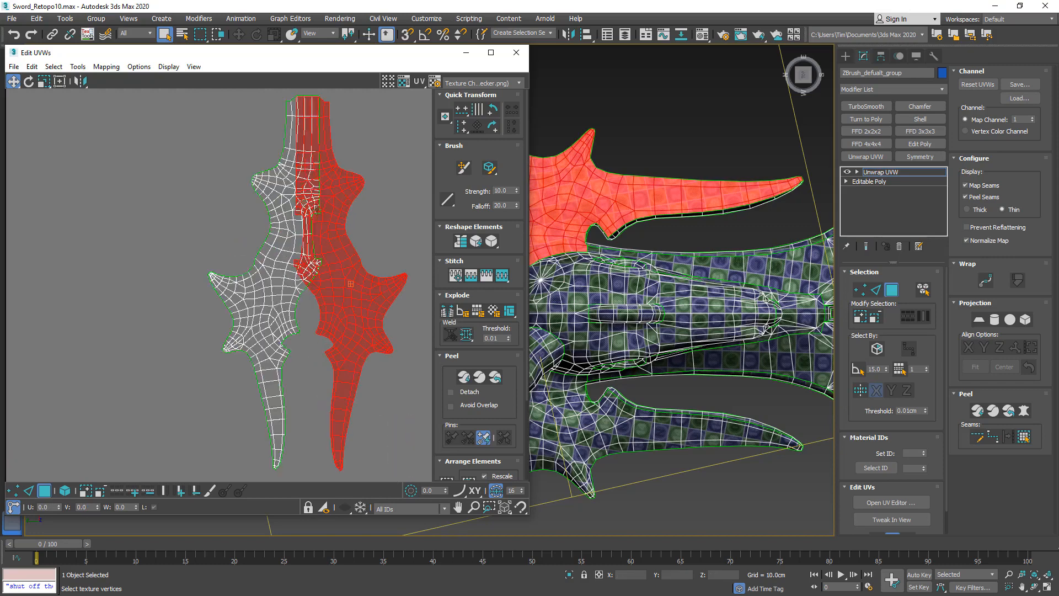
{"action": "left_click_drag", "start_coordinate": [322, 214], "coordinate": [358, 209]}
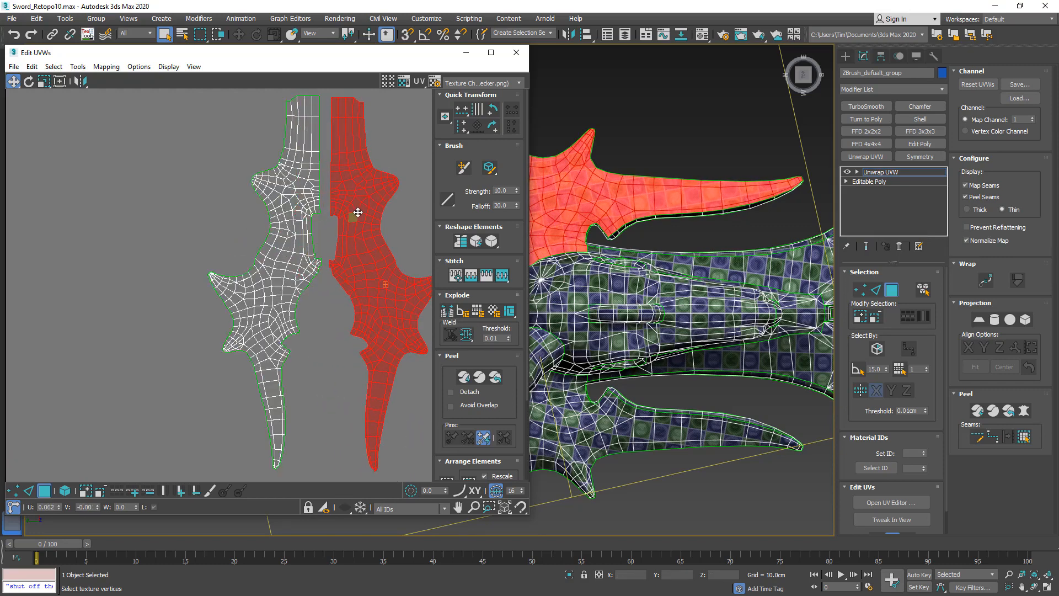
Select the inner centre-line edges above and below the slot on the original guard half shell and align them vertically.
{"action": "scroll", "coordinate": [317, 198], "scroll_direction": "up", "scroll_amount": 4}
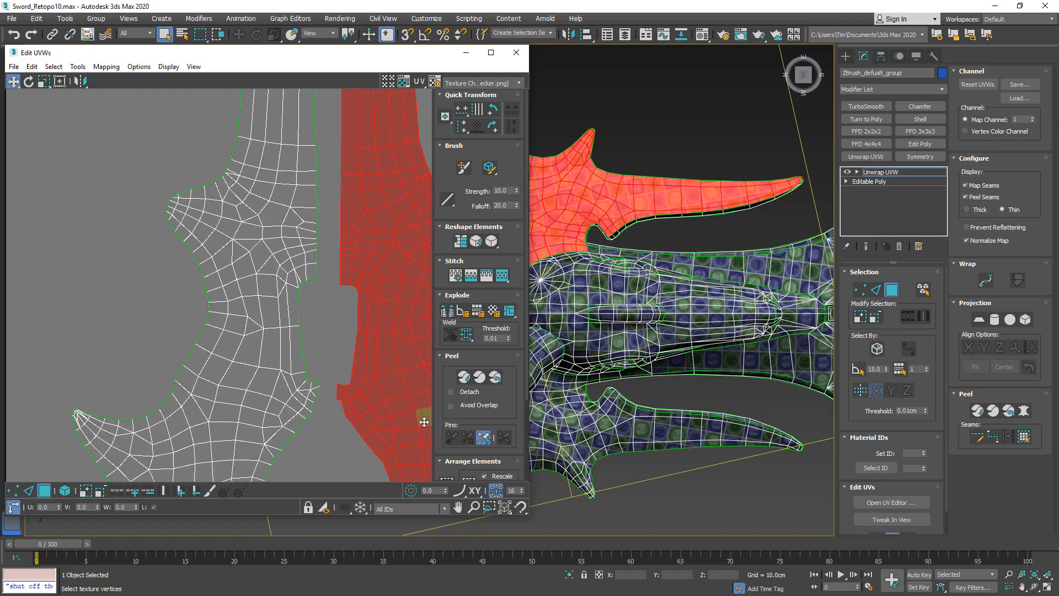
{"action": "left_click", "coordinate": [30, 490]}
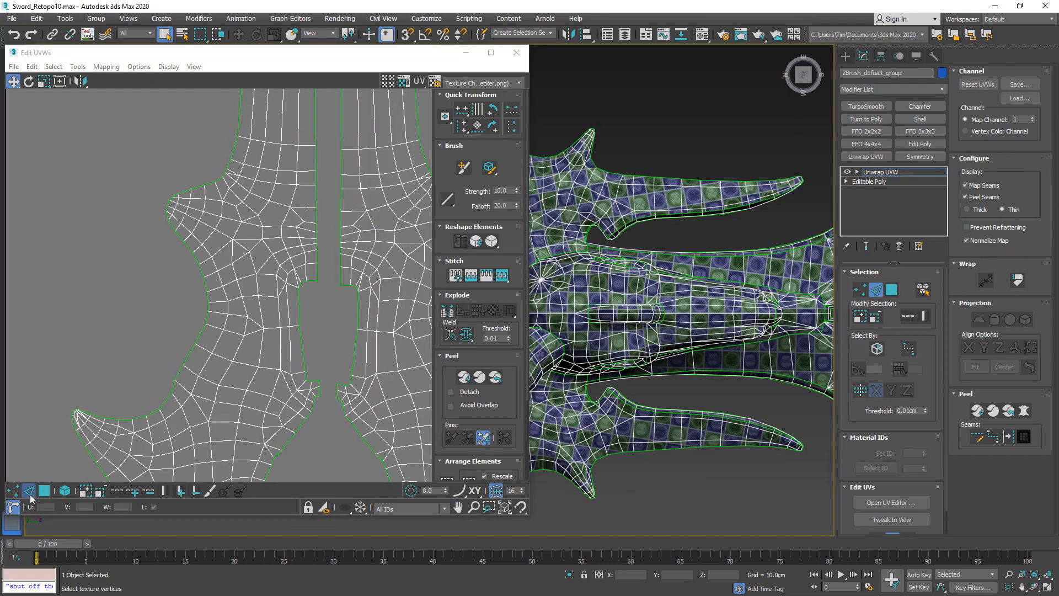
{"action": "left_click", "coordinate": [30, 494]}
{"action": "left_click", "coordinate": [28, 490]}
{"action": "double_click", "coordinate": [316, 215]}
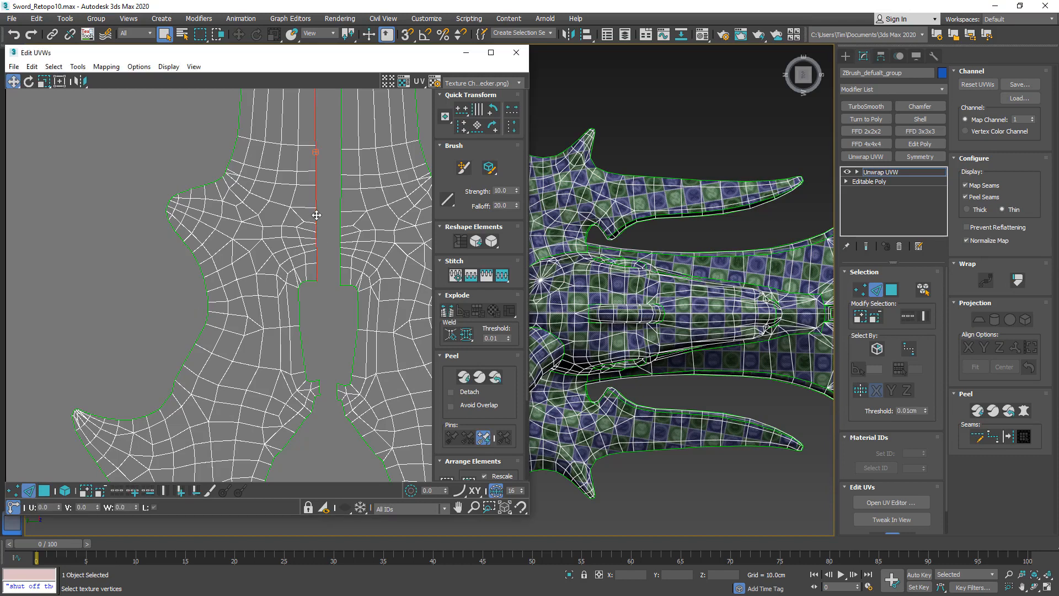
{"action": "mouse_move", "coordinate": [316, 215]}
{"action": "middle_mouse_down"}
{"action": "mouse_move", "coordinate": [317, 397]}
{"action": "mouse_move", "coordinate": [312, 198]}
{"action": "middle_mouse_up"}
{"action": "scroll", "coordinate": [313, 360], "scroll_direction": "up", "scroll_amount": 4}
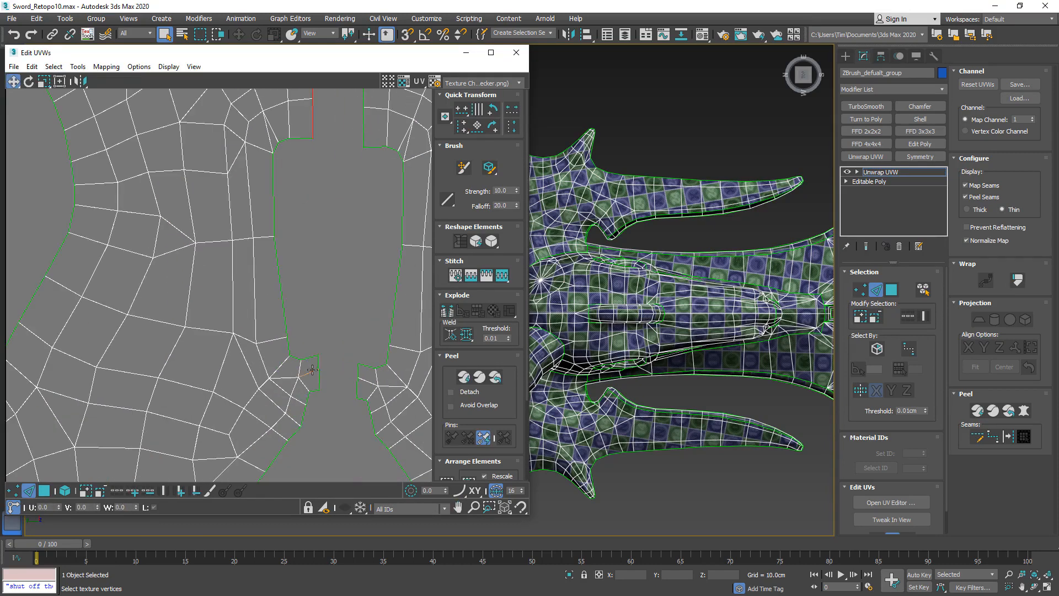
{"action": "scroll", "coordinate": [323, 325], "scroll_direction": "down", "scroll_amount": 3}
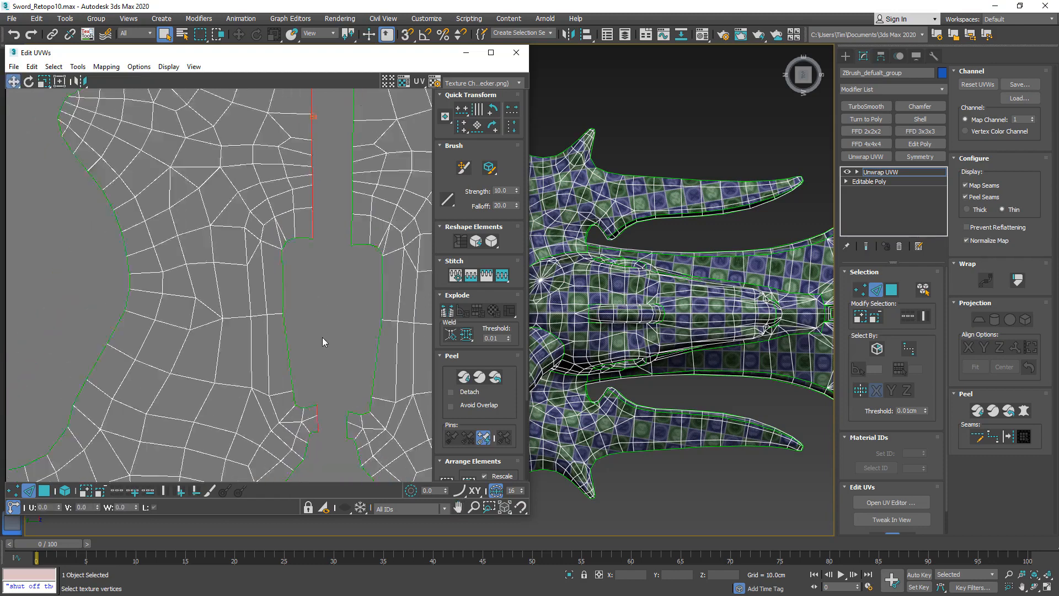
{"action": "left_click", "coordinate": [463, 128]}
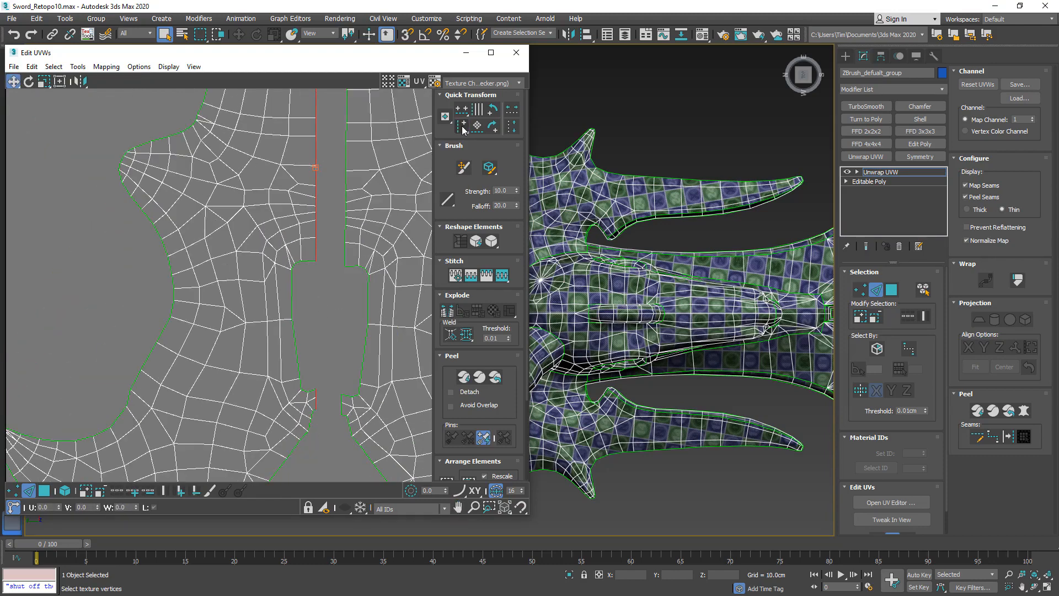
Select the inner centre-line edges above and below the slot on the mirrored guard half shell and align them vertically.
{"action": "double_click", "coordinate": [346, 250]}
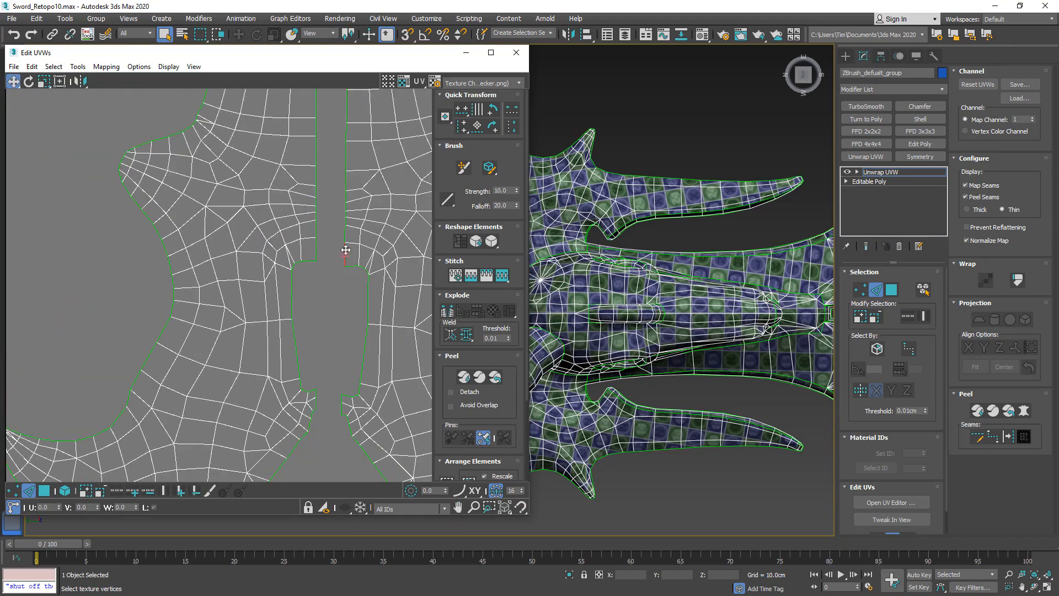
{"action": "left_click", "coordinate": [342, 397], "text": "ctrl"}
{"action": "left_click", "coordinate": [463, 128]}
{"action": "scroll", "coordinate": [320, 297], "scroll_direction": "down", "scroll_amount": 5}
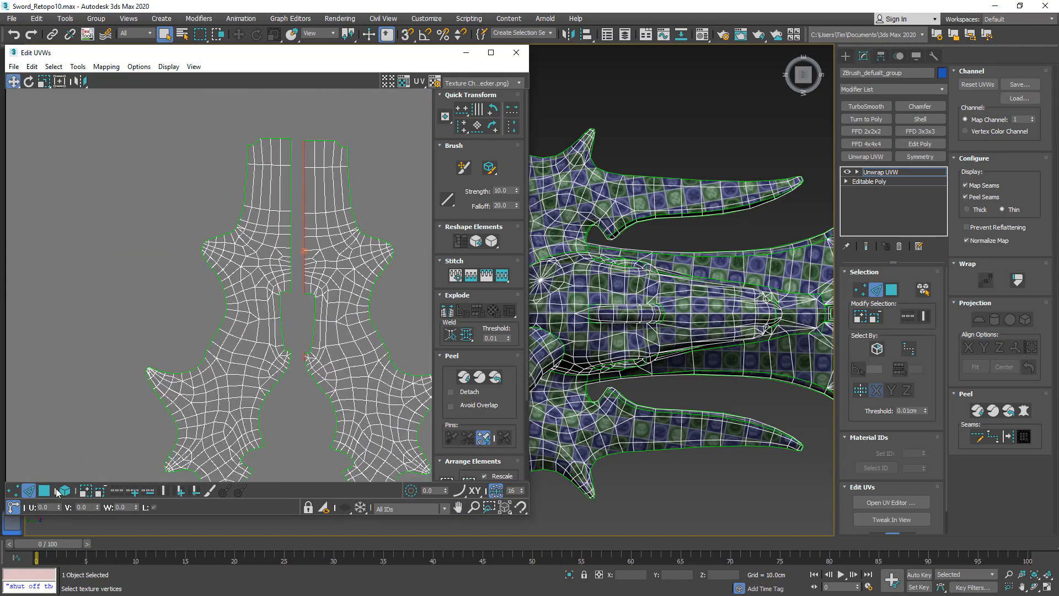
Select the whole mirrored guard half shell and snap its inner edge onto the original half's centre line, closing the gap.
{"action": "left_click", "coordinate": [14, 491]}
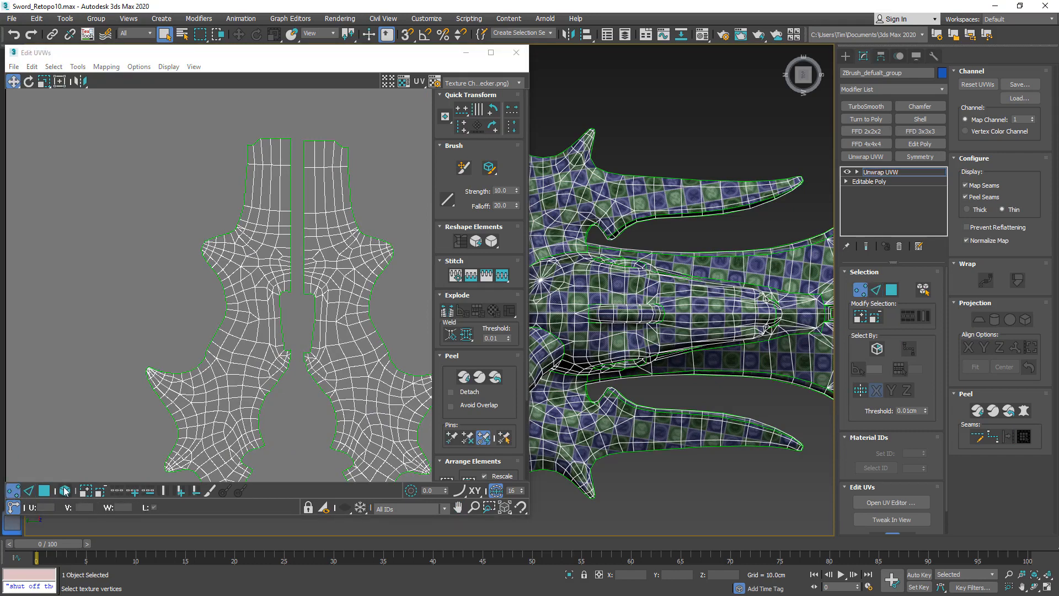
{"action": "left_click", "coordinate": [65, 490]}
{"action": "left_click", "coordinate": [350, 166]}
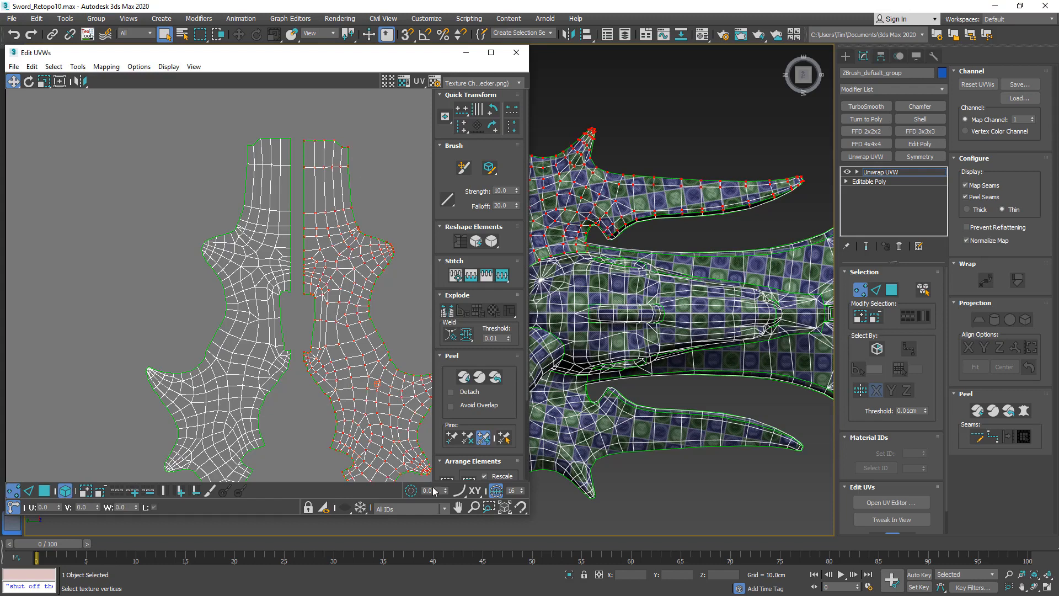
{"action": "left_click", "coordinate": [518, 508]}
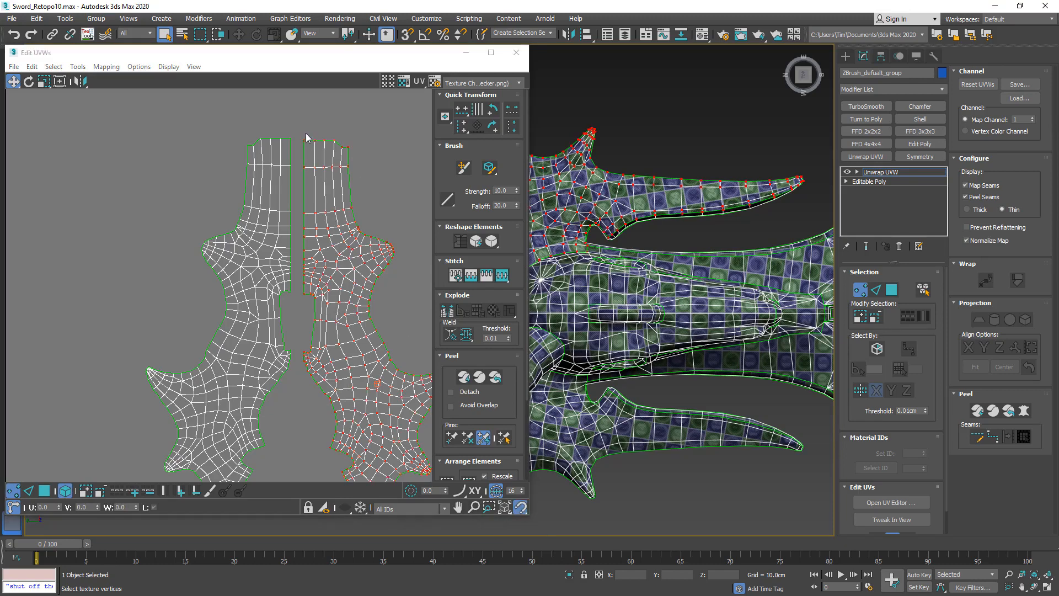
{"action": "scroll", "coordinate": [304, 135], "scroll_direction": "up", "scroll_amount": 5}
{"action": "left_click_drag", "start_coordinate": [304, 165], "coordinate": [239, 159]}
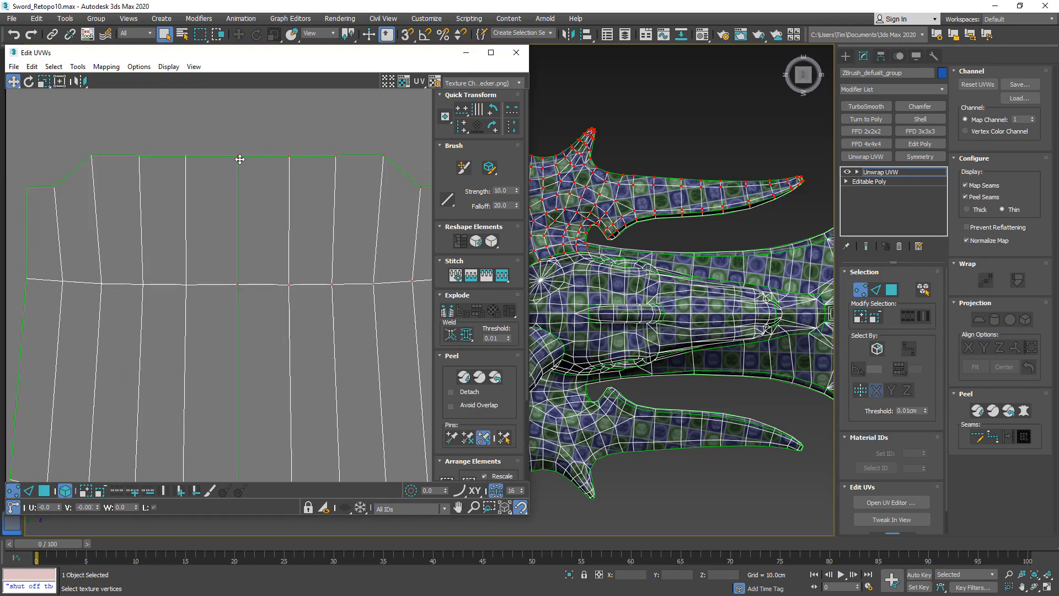
{"action": "scroll", "coordinate": [240, 171], "scroll_direction": "down", "scroll_amount": 6}
{"action": "middle_click_drag", "start_coordinate": [239, 274], "coordinate": [243, 184]}
{"action": "scroll", "coordinate": [246, 284], "scroll_direction": "up", "scroll_amount": 4}
{"action": "scroll", "coordinate": [246, 283], "scroll_direction": "down", "scroll_amount": 3}
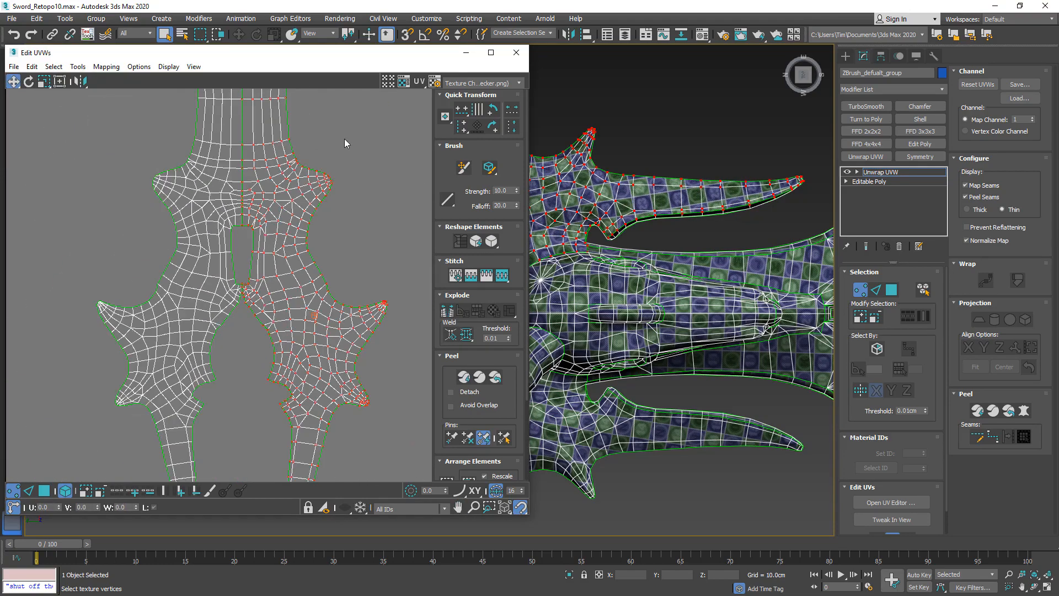
Try to weld all selected UV vertices of the two guard half shells with Weld Selected.
{"action": "left_click_drag", "start_coordinate": [349, 136], "coordinate": [130, 285]}
{"action": "middle_click_drag", "start_coordinate": [222, 184], "coordinate": [229, 261]}
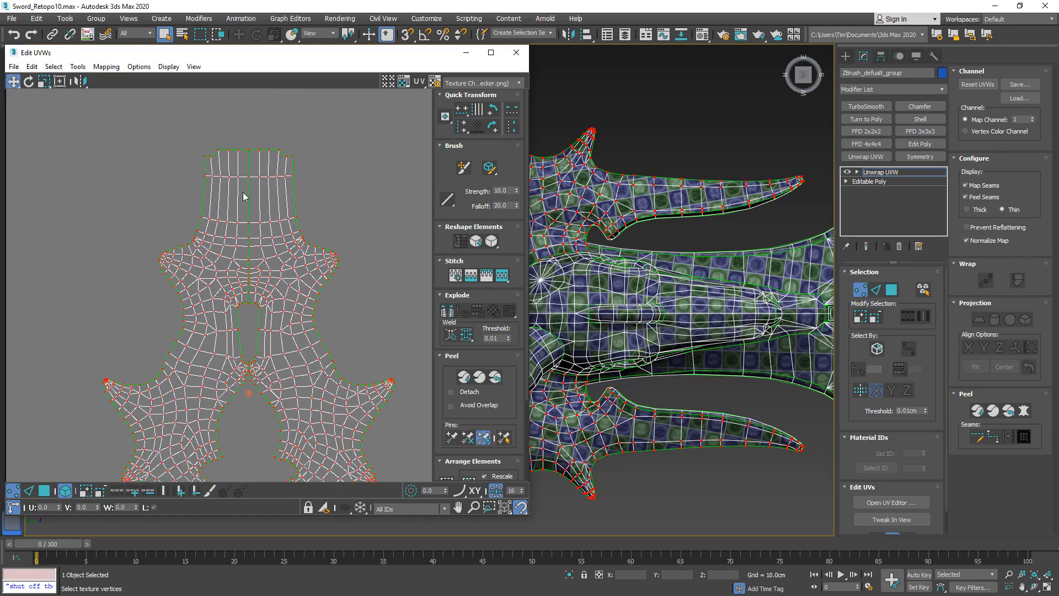
{"action": "right_click", "coordinate": [282, 183]}
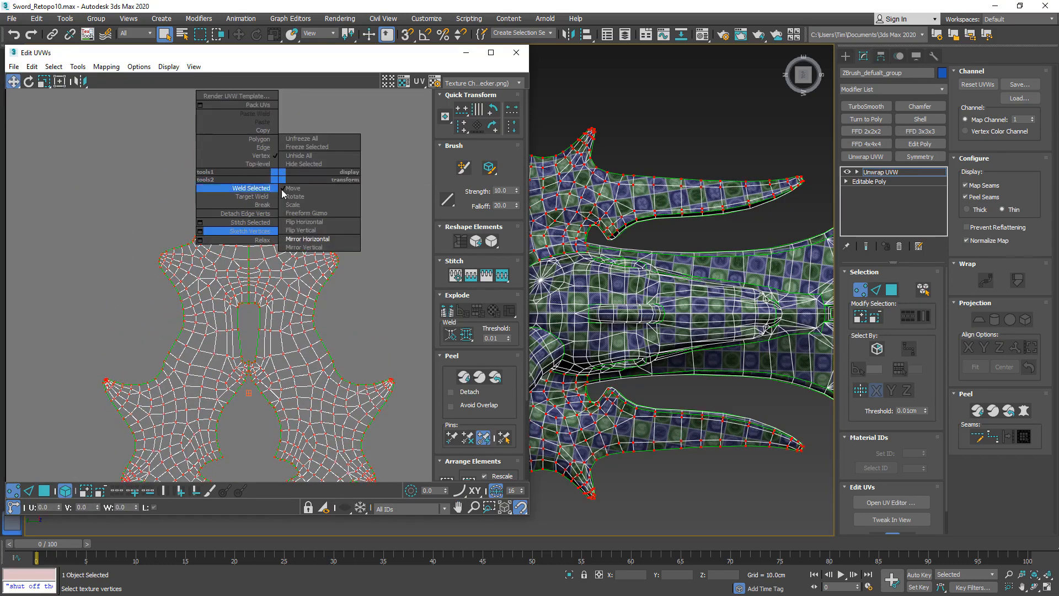
{"action": "right_click", "coordinate": [362, 405]}
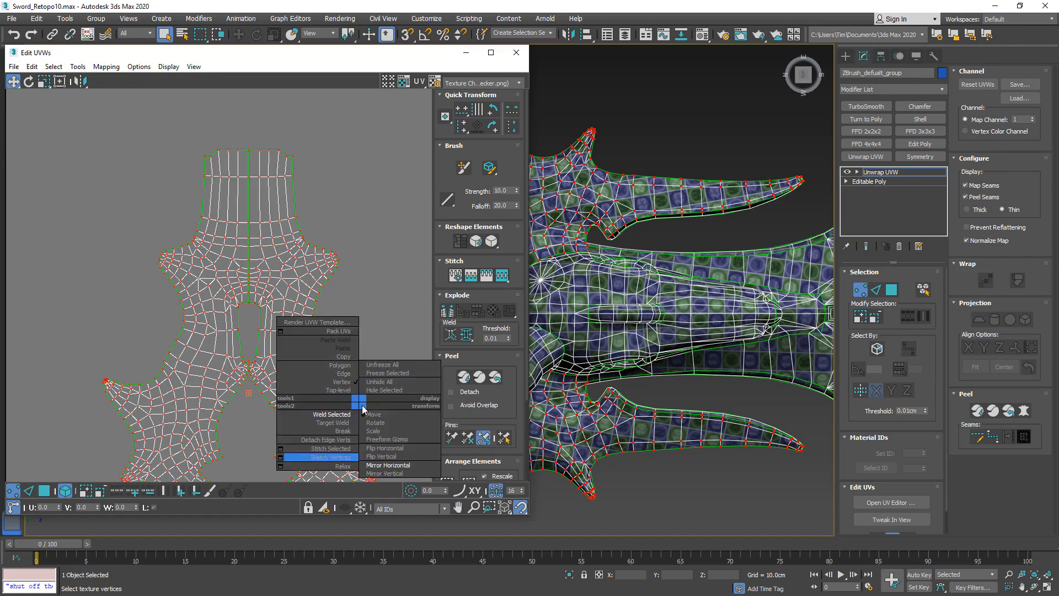
{"action": "left_click", "coordinate": [324, 415]}
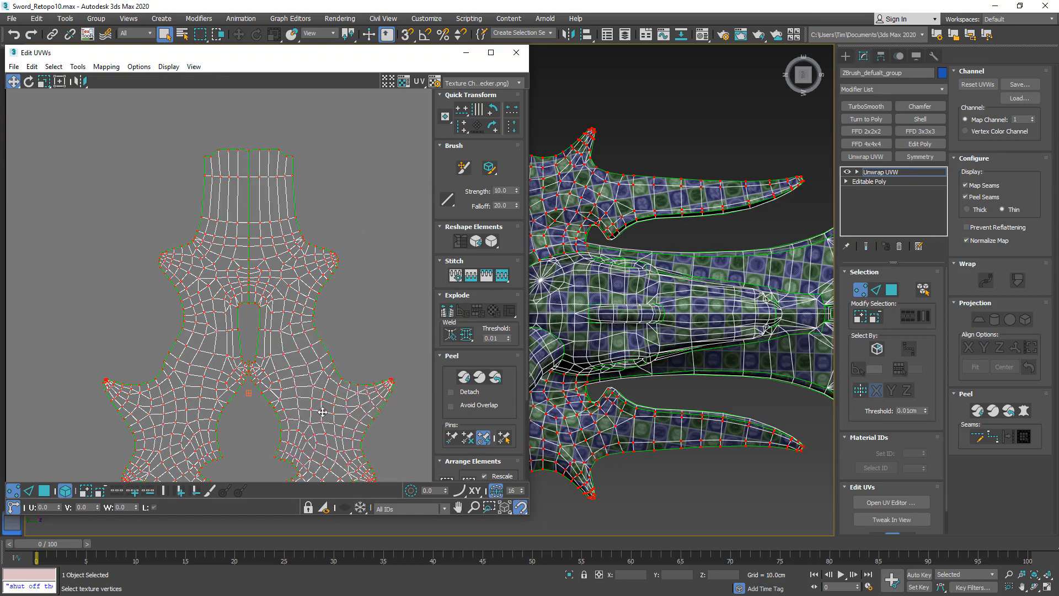
{"action": "left_click", "coordinate": [370, 240]}
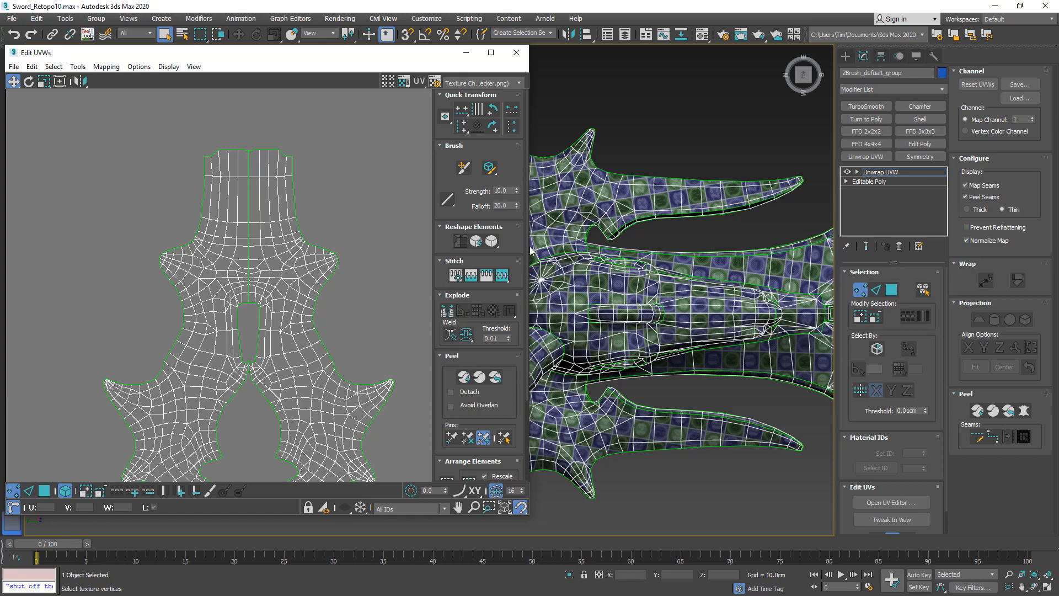
Collapse the modifier stack to Editable Poly and weld the sword guard's selected mesh vertices.
{"action": "right_click", "coordinate": [890, 171]}
{"action": "left_click", "coordinate": [925, 268]}
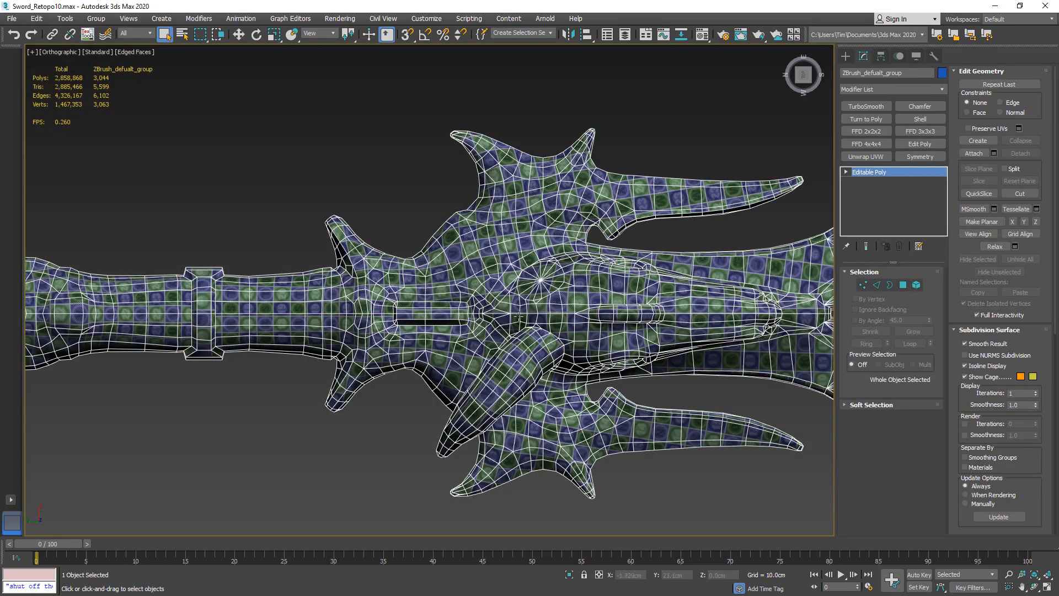
{"action": "left_click", "coordinate": [863, 284]}
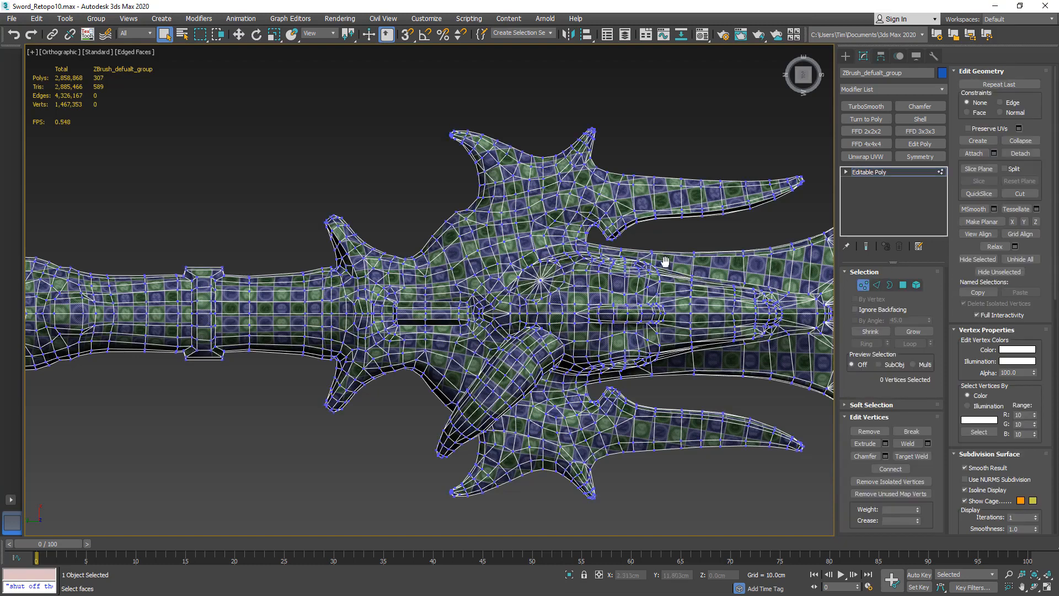
{"action": "middle_click_drag", "start_coordinate": [665, 263], "coordinate": [579, 252]}
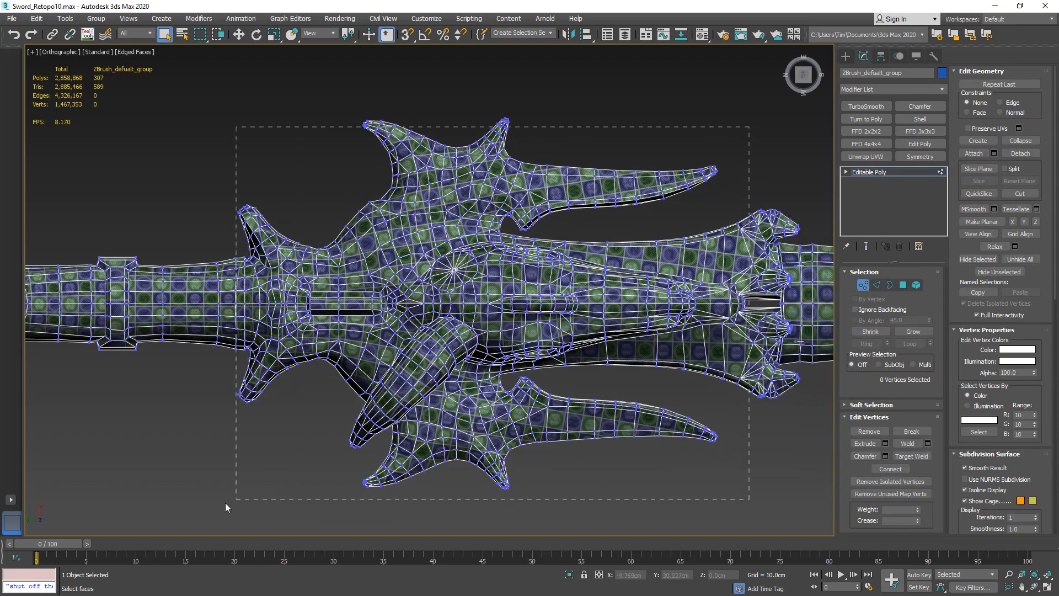
{"action": "left_click", "coordinate": [928, 443]}
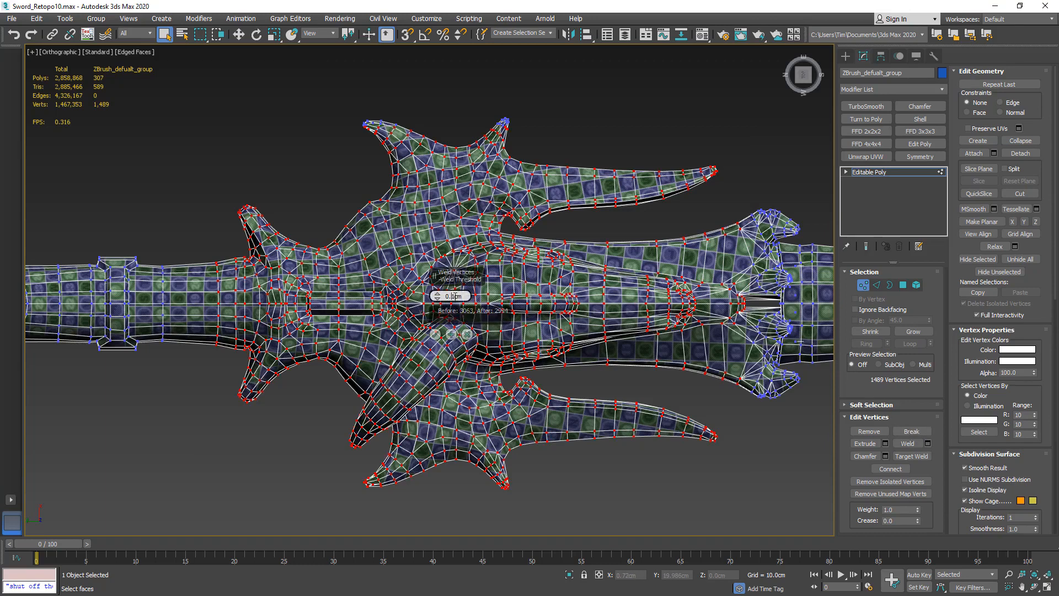
{"action": "left_click", "coordinate": [436, 334]}
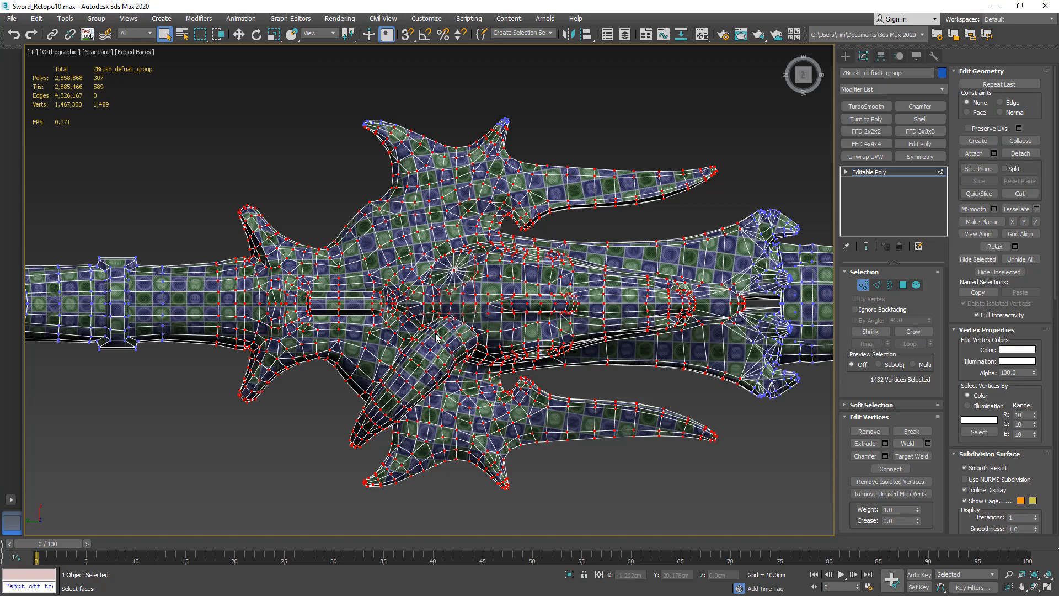
{"action": "left_click", "coordinate": [863, 285]}
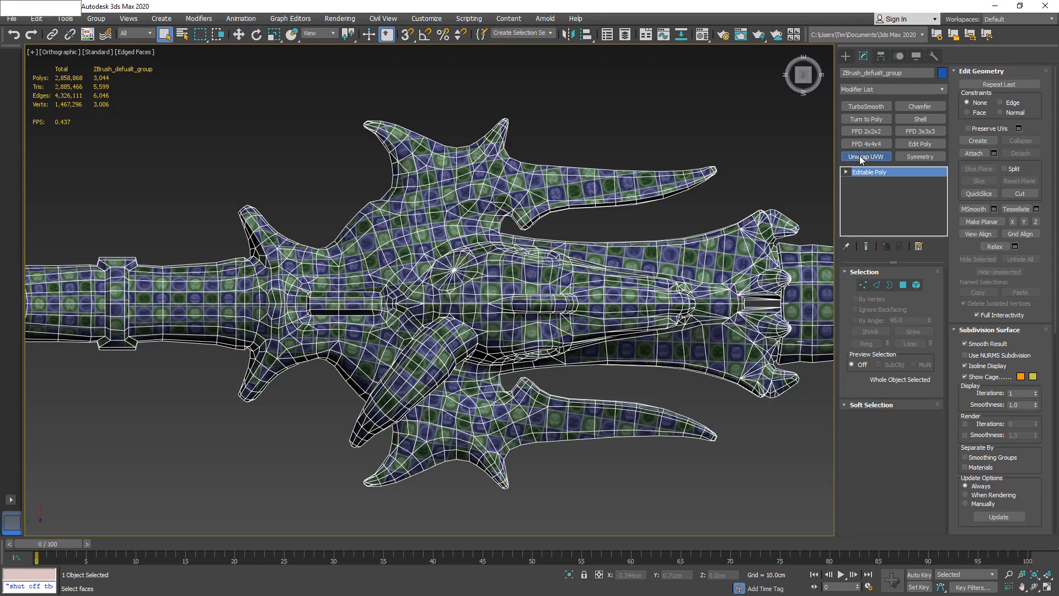
Reapply Unwrap UVW and weld the UV vertices of the two guard halves around their shared centre line.
{"action": "left_click", "coordinate": [861, 158]}
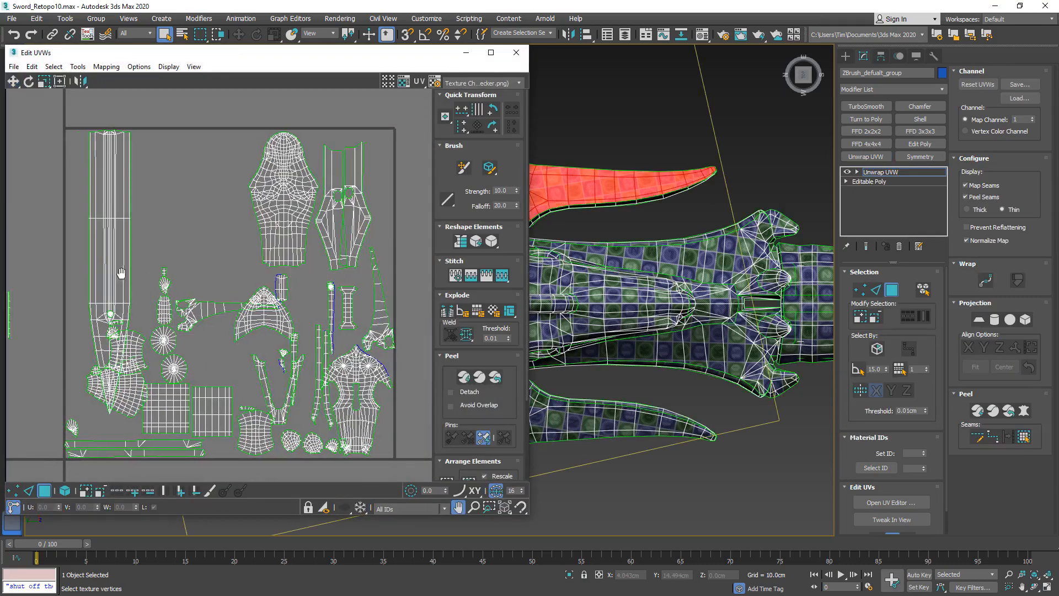
{"action": "middle_click_drag", "start_coordinate": [121, 273], "coordinate": [413, 306]}
{"action": "middle_click_drag", "start_coordinate": [269, 222], "coordinate": [314, 280]}
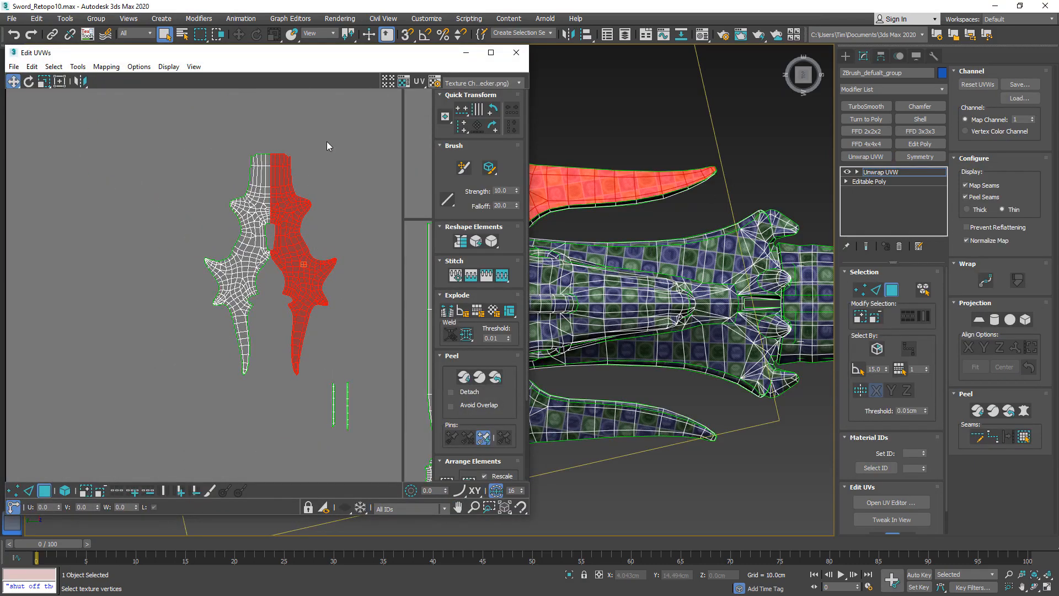
{"action": "left_click", "coordinate": [14, 492]}
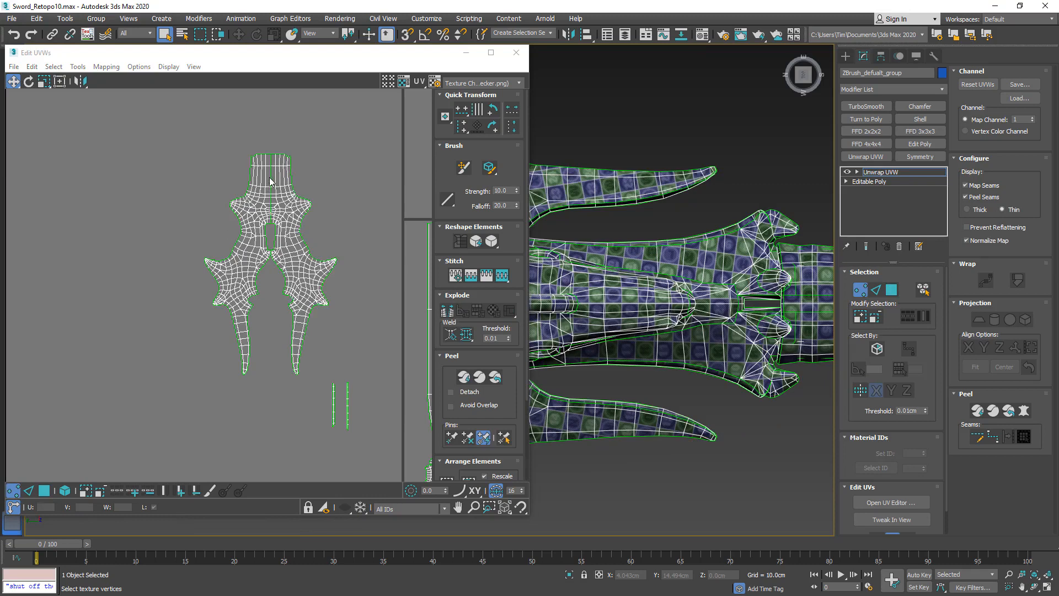
{"action": "scroll", "coordinate": [270, 180], "scroll_direction": "up", "scroll_amount": 4}
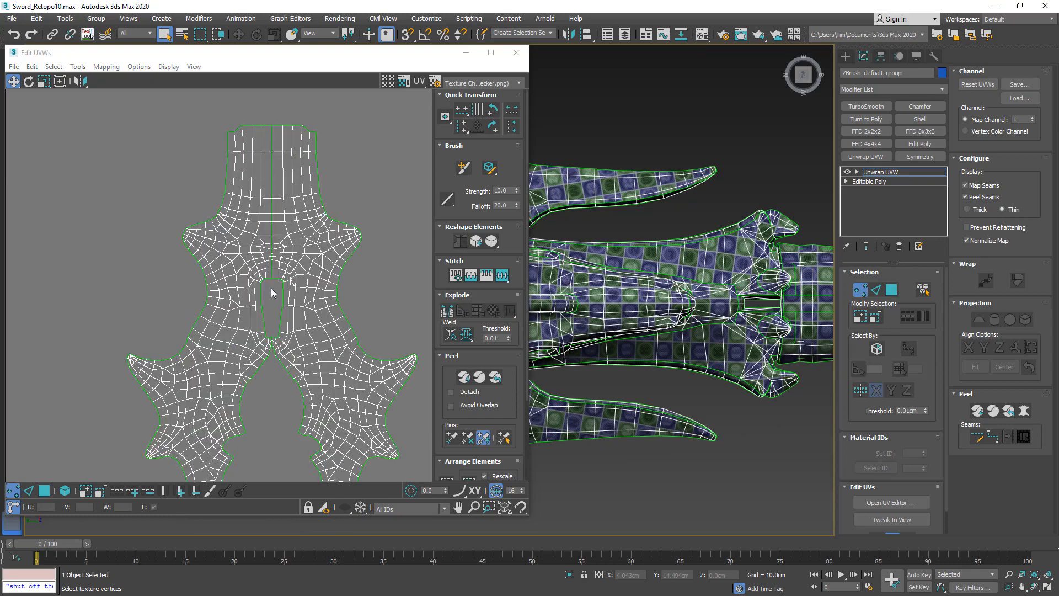
{"action": "scroll", "coordinate": [271, 293], "scroll_direction": "down", "scroll_amount": 2}
{"action": "left_click_drag", "start_coordinate": [365, 420], "coordinate": [164, 142]}
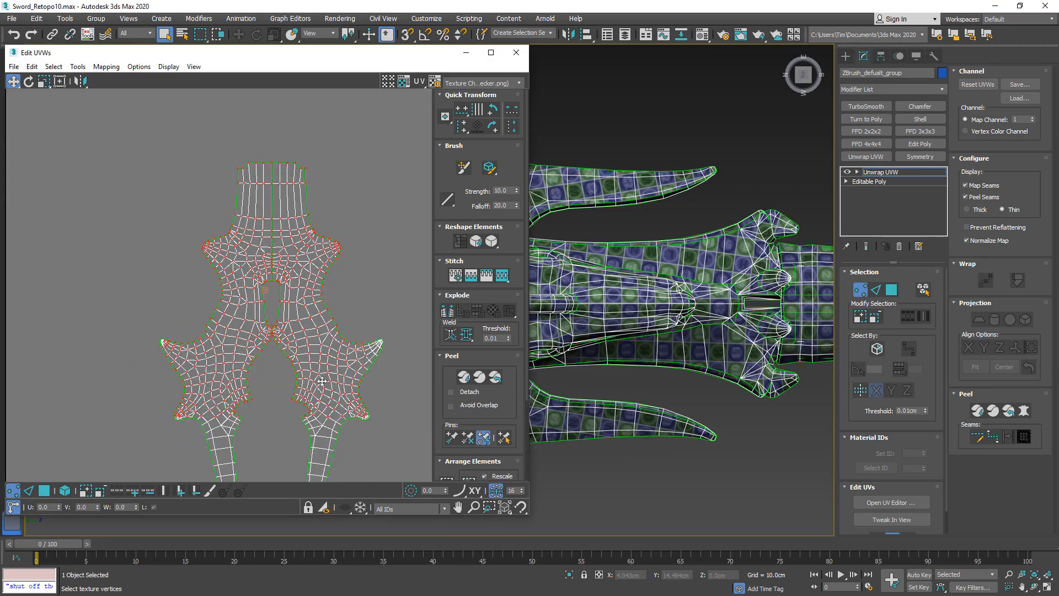
{"action": "right_click", "coordinate": [317, 243]}
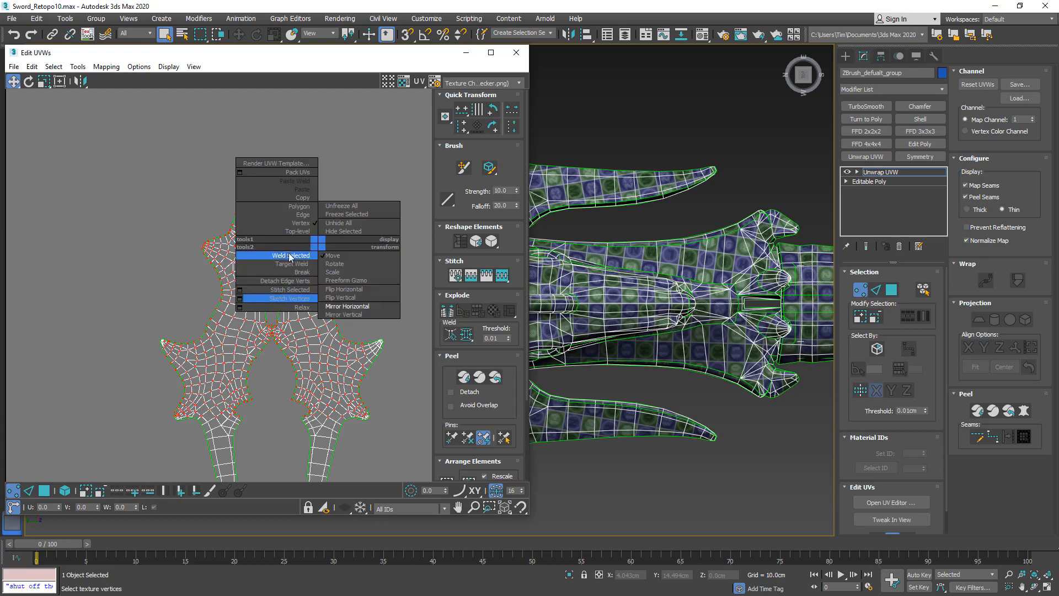
{"action": "left_click", "coordinate": [289, 256]}
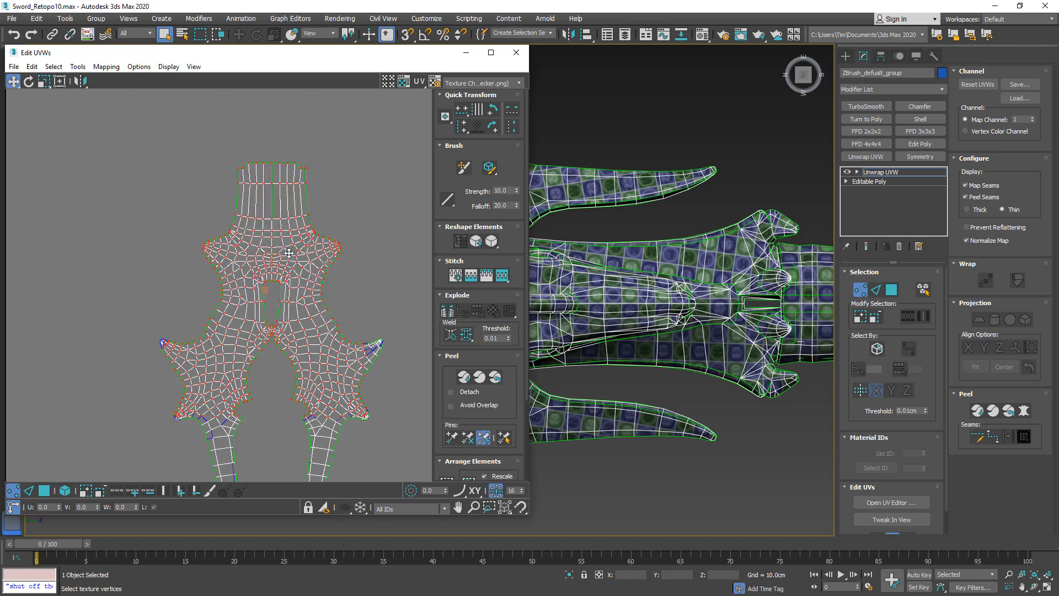
{"action": "left_click", "coordinate": [343, 191]}
Test the open centre seam near the guard shell's upper end by pulling its vertices aside, and undo the test move.
{"action": "scroll", "coordinate": [253, 181], "scroll_direction": "up", "scroll_amount": 2}
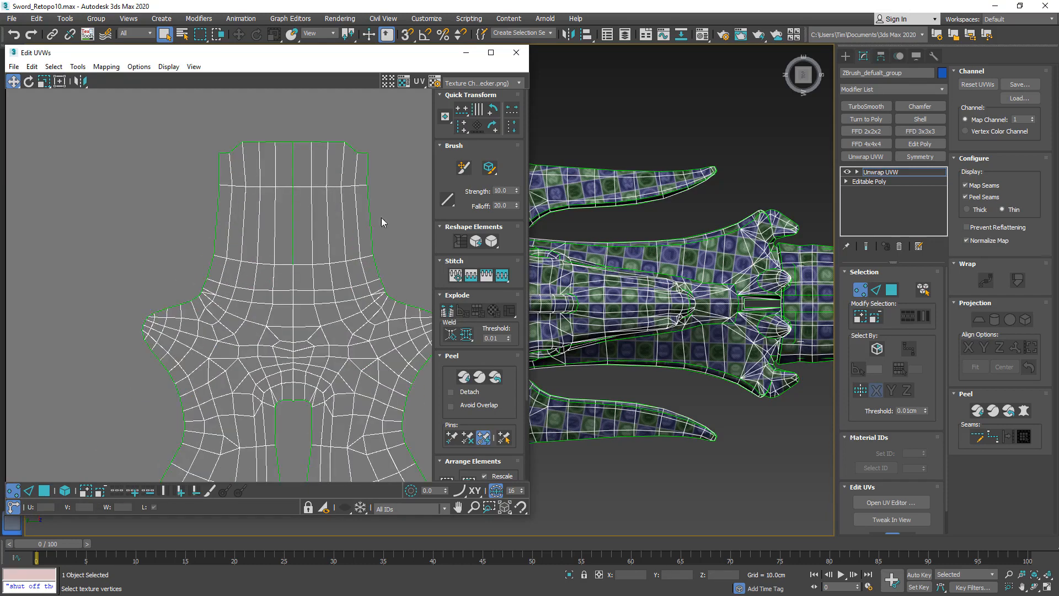
{"action": "middle_click_drag", "start_coordinate": [574, 330], "coordinate": [764, 323]}
{"action": "middle_click_drag", "start_coordinate": [568, 299], "coordinate": [701, 306]}
{"action": "mouse_move", "coordinate": [606, 296]}
{"action": "middle_mouse_down"}
{"action": "mouse_move", "coordinate": [717, 300]}
{"action": "mouse_move", "coordinate": [536, 302]}
{"action": "middle_mouse_up"}
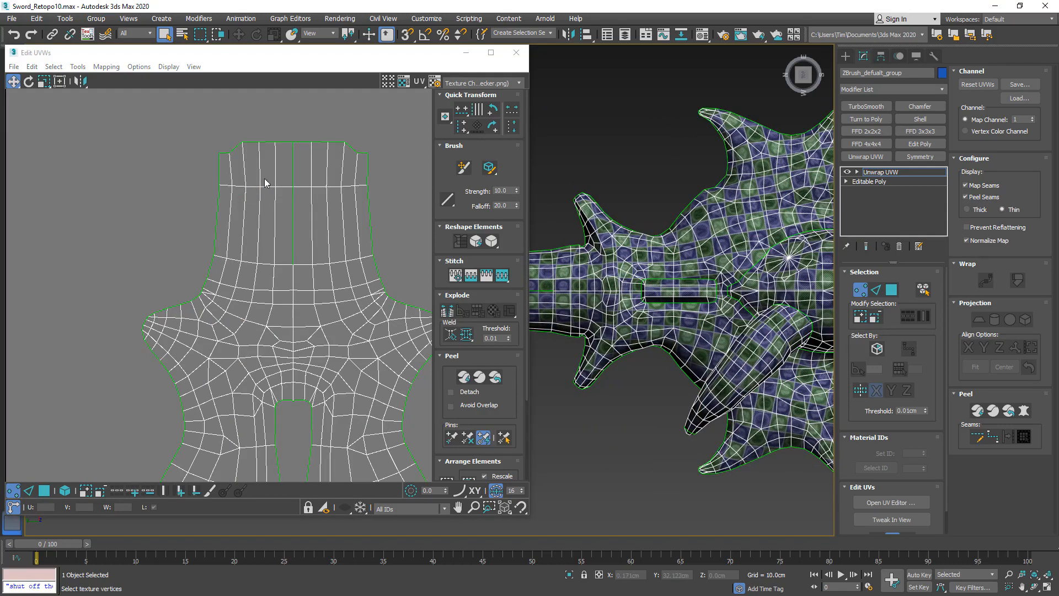
{"action": "middle_click_drag", "start_coordinate": [606, 289], "coordinate": [732, 288]}
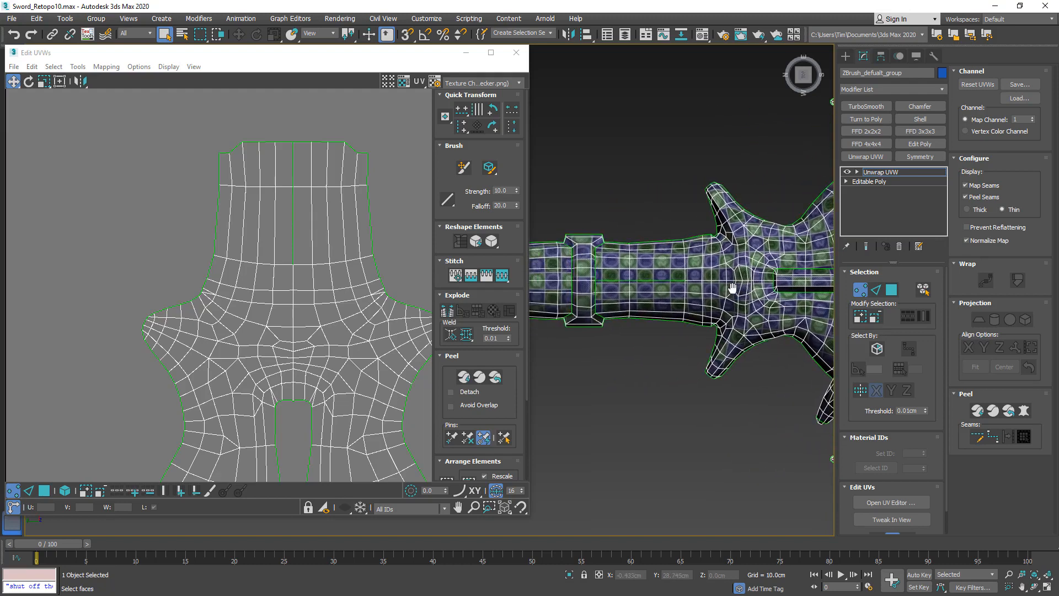
{"action": "mouse_move", "coordinate": [294, 142]}
{"action": "left_mouse_down"}
{"action": "mouse_move", "coordinate": [300, 155]}
{"action": "mouse_move", "coordinate": [285, 147]}
{"action": "left_mouse_up"}
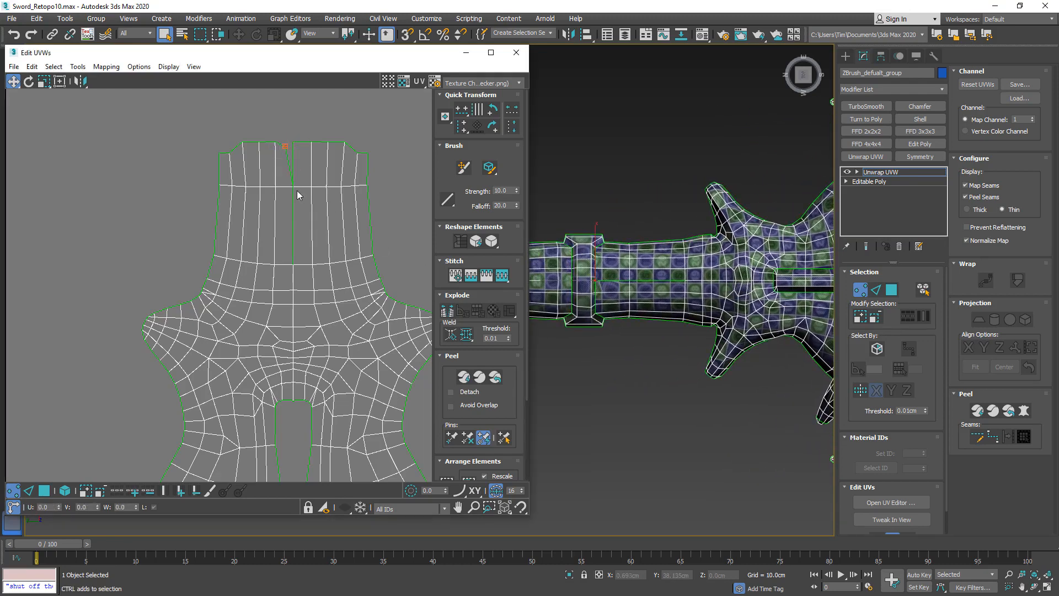
{"action": "left_click_drag", "start_coordinate": [293, 187], "coordinate": [305, 195]}
{"action": "key", "text": "ctrl+z"}
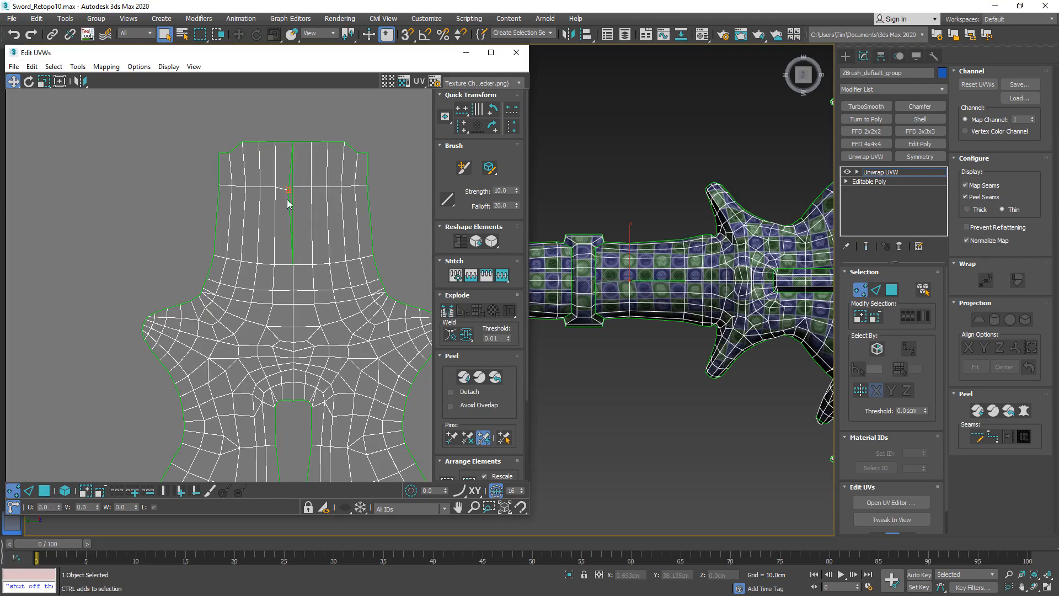
Try to weld the split vertices along the open centre seam at the guard shell's upper end.
{"action": "middle_click_drag", "start_coordinate": [616, 290], "coordinate": [588, 254], "text": "alt"}
{"action": "scroll", "coordinate": [623, 289], "scroll_direction": "up", "scroll_amount": 5}
{"action": "scroll", "coordinate": [284, 219], "scroll_direction": "up", "scroll_amount": 3}
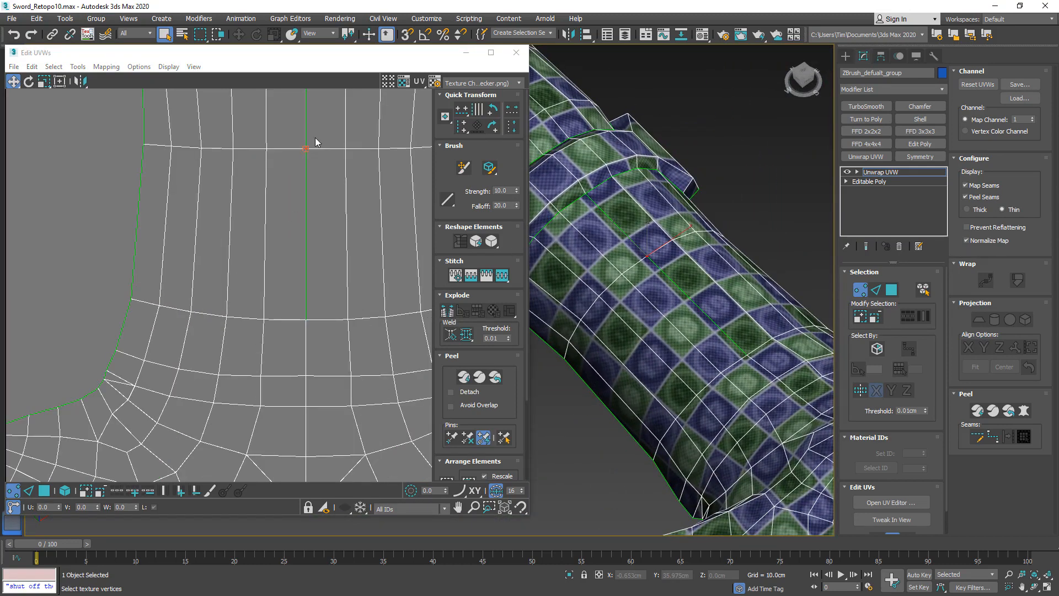
{"action": "right_click", "coordinate": [301, 145]}
{"action": "left_click", "coordinate": [304, 163]}
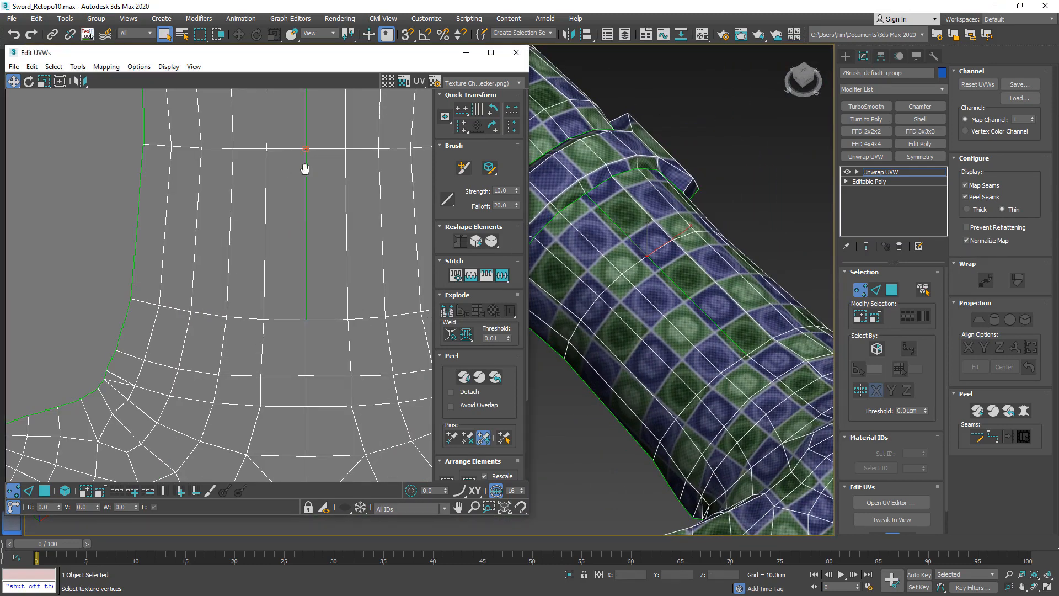
{"action": "middle_click_drag", "start_coordinate": [305, 168], "coordinate": [303, 304]}
{"action": "right_click", "coordinate": [306, 200]}
{"action": "left_click", "coordinate": [287, 204]}
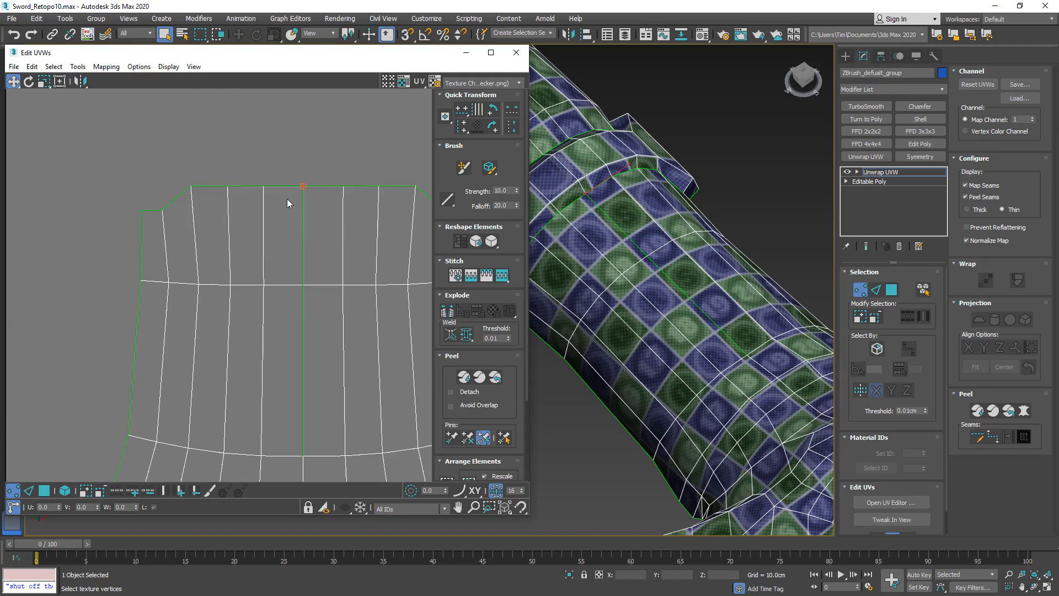
{"action": "left_click", "coordinate": [342, 152]}
Select the split vertex at the upper end of the guard's centre seam and collapse the Unwrap UVW modifier into Editable Poly.
{"action": "mouse_move", "coordinate": [304, 187]}
{"action": "left_mouse_down"}
{"action": "mouse_move", "coordinate": [335, 188]}
{"action": "mouse_move", "coordinate": [315, 206]}
{"action": "mouse_move", "coordinate": [298, 190]}
{"action": "left_mouse_up"}
{"action": "scroll", "coordinate": [302, 194], "scroll_direction": "up", "scroll_amount": 5}
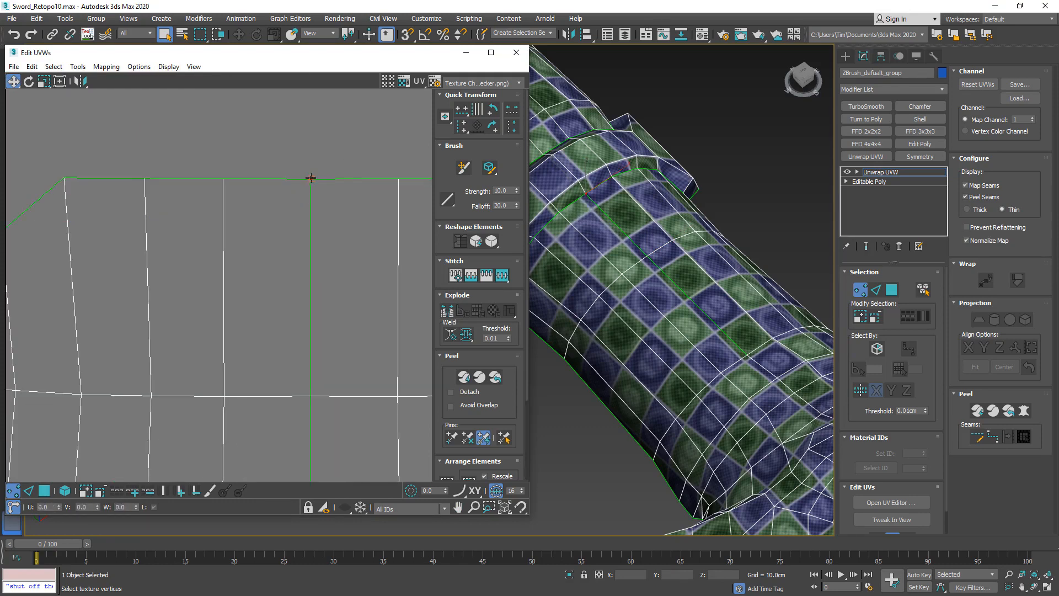
{"action": "left_click_drag", "start_coordinate": [281, 185], "coordinate": [311, 178]}
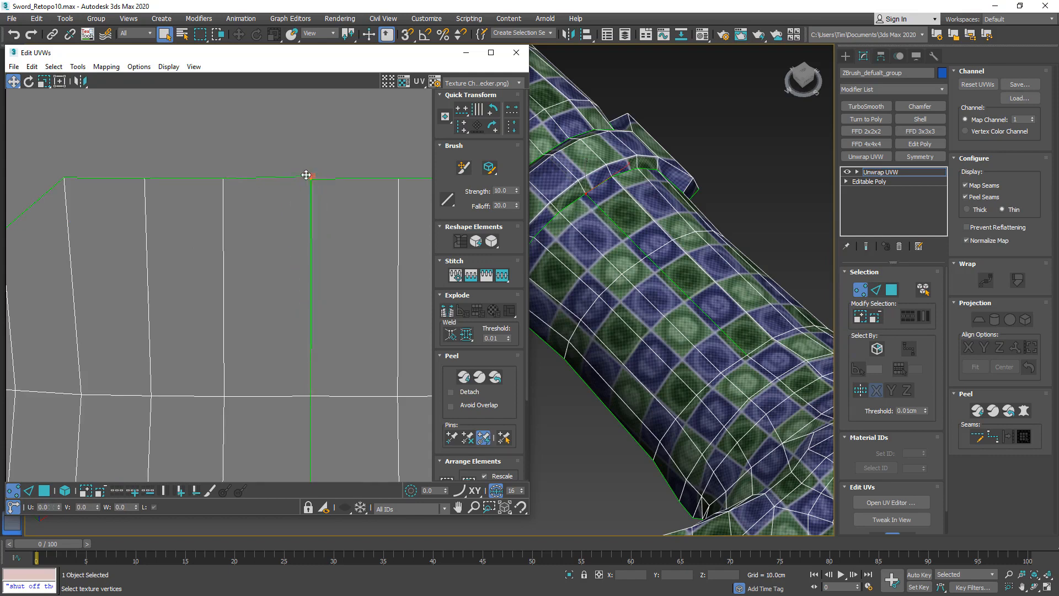
{"action": "middle_click_drag", "start_coordinate": [621, 219], "coordinate": [628, 221]}
{"action": "scroll", "coordinate": [654, 224], "scroll_direction": "up", "scroll_amount": 4}
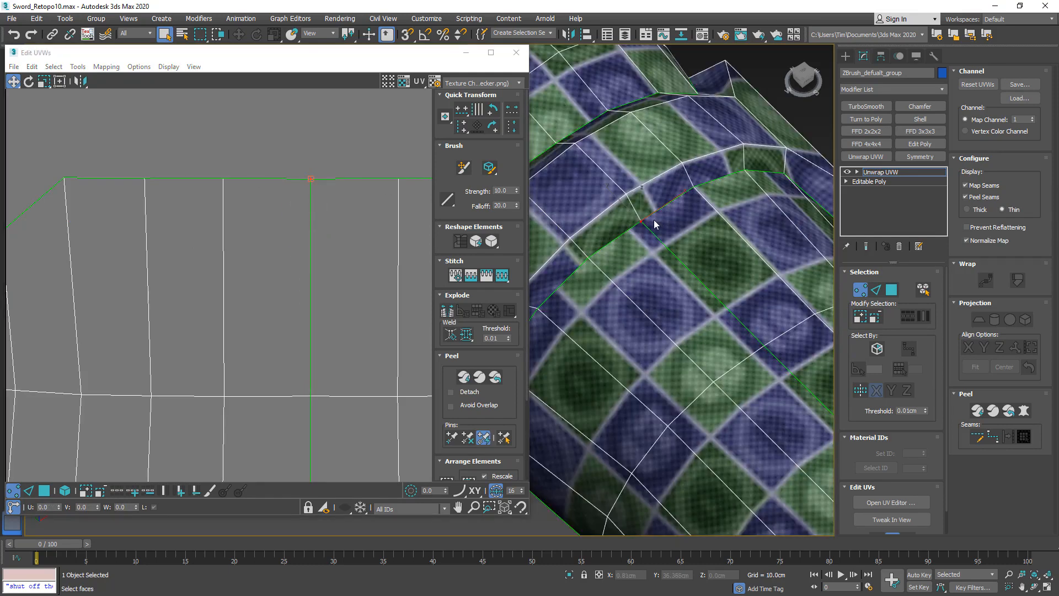
{"action": "right_click", "coordinate": [878, 172]}
{"action": "left_click", "coordinate": [888, 279]}
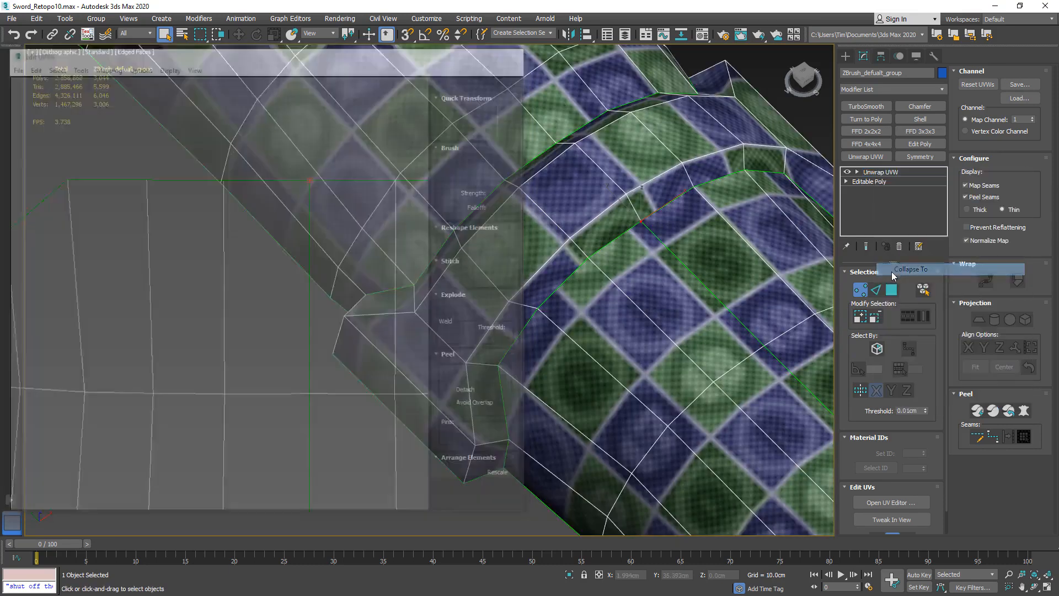
Weld the duplicate mesh vertices still left along the guard's centre line.
{"action": "left_click", "coordinate": [861, 286]}
{"action": "key", "text": "F3"}
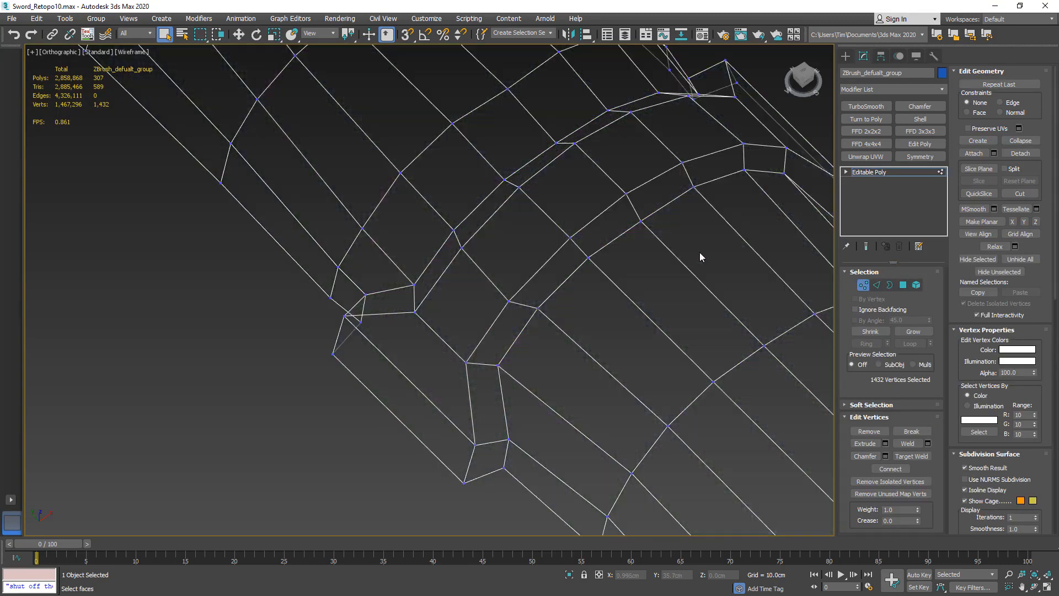
{"action": "middle_click_drag", "start_coordinate": [701, 283], "coordinate": [523, 276]}
{"action": "left_click", "coordinate": [907, 444]}
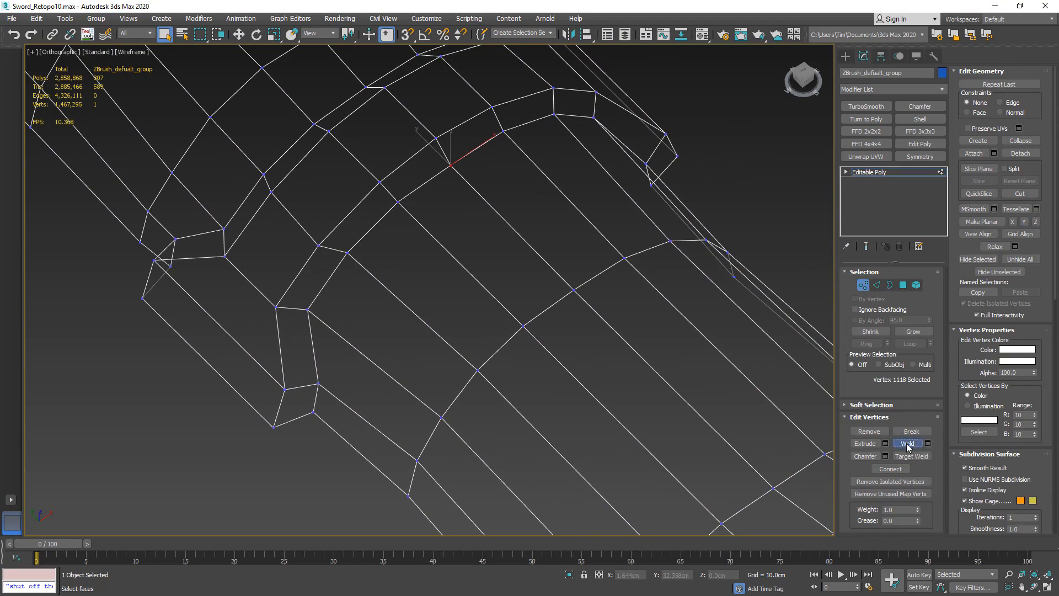
{"action": "left_click", "coordinate": [573, 290], "text": "ctrl"}
{"action": "left_click", "coordinate": [909, 445]}
{"action": "scroll", "coordinate": [702, 395], "scroll_direction": "down", "scroll_amount": 2}
{"action": "middle_click_drag", "start_coordinate": [702, 394], "coordinate": [568, 295]}
{"action": "key", "text": "F3"}
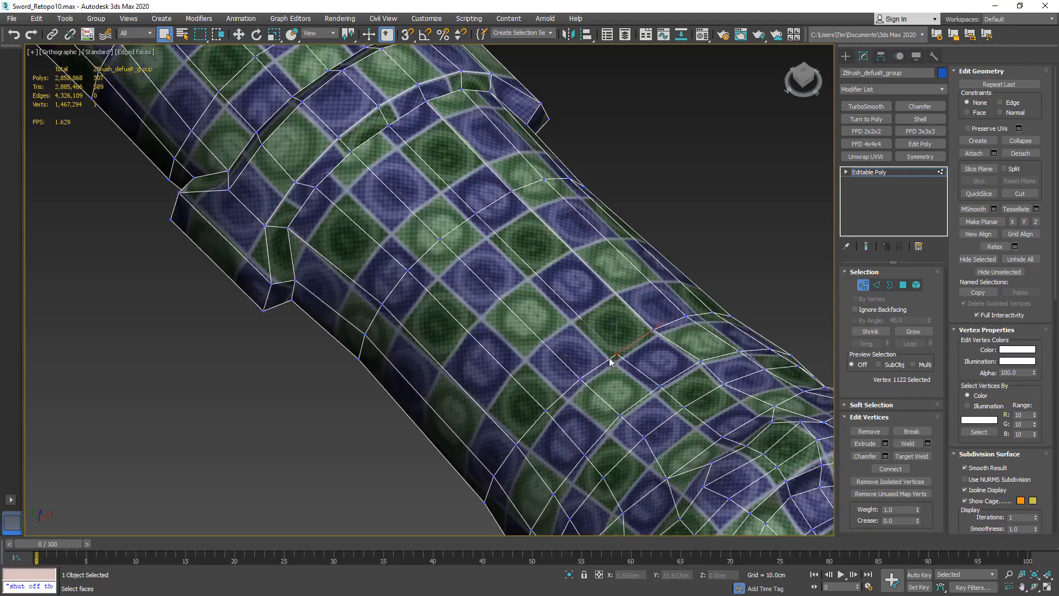
Reapply the Unwrap UVW modifier to the welded sword mesh.
{"action": "scroll", "coordinate": [611, 362], "scroll_direction": "down", "scroll_amount": 5}
{"action": "key", "text": "1"}
{"action": "middle_click_drag", "start_coordinate": [611, 362], "coordinate": [648, 355], "text": "alt"}
{"action": "middle_click_drag", "start_coordinate": [539, 350], "coordinate": [639, 91]}
{"action": "left_click", "coordinate": [864, 159]}
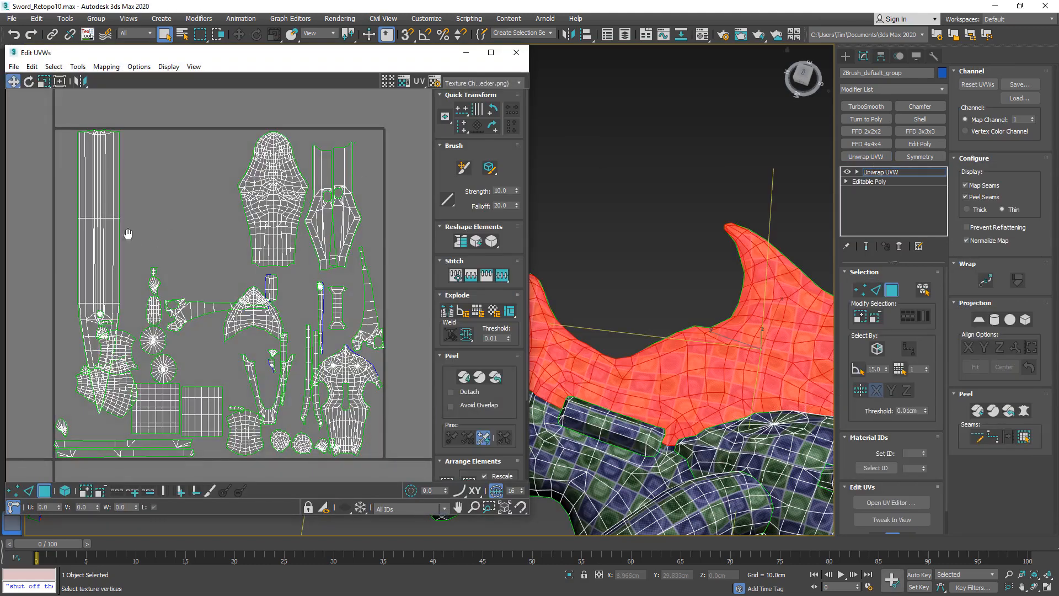
Weld the centre seam at the upper end of the guard's UV shell.
{"action": "middle_click_drag", "start_coordinate": [127, 234], "coordinate": [406, 238]}
{"action": "middle_click_drag", "start_coordinate": [190, 187], "coordinate": [247, 303]}
{"action": "scroll", "coordinate": [247, 197], "scroll_direction": "up", "scroll_amount": 5}
{"action": "left_click", "coordinate": [331, 187]}
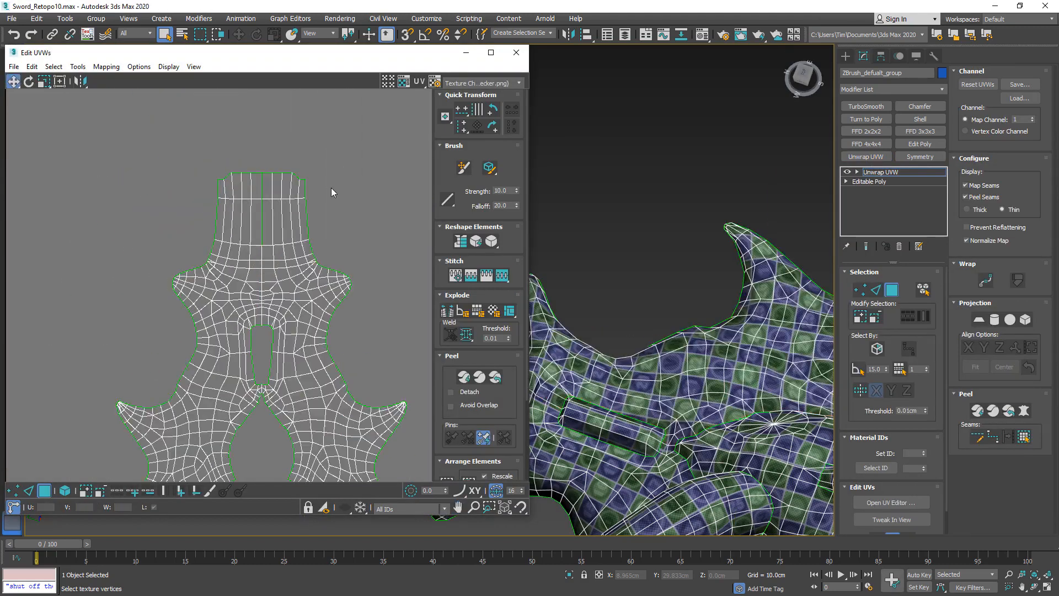
{"action": "left_click_drag", "start_coordinate": [332, 148], "coordinate": [237, 240]}
{"action": "right_click", "coordinate": [267, 217]}
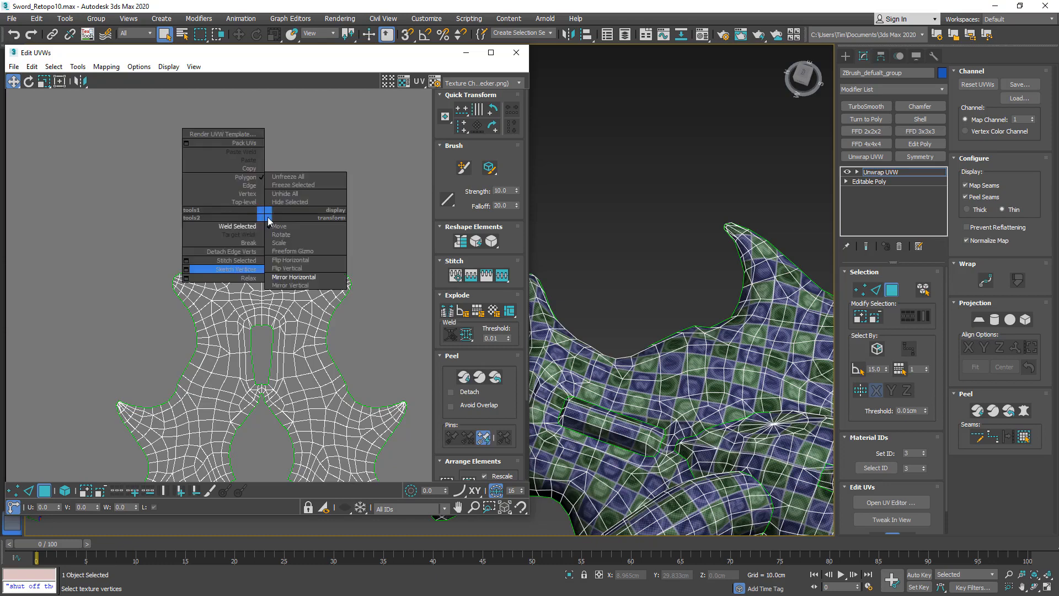
{"action": "left_click", "coordinate": [251, 226]}
{"action": "left_click", "coordinate": [349, 177]}
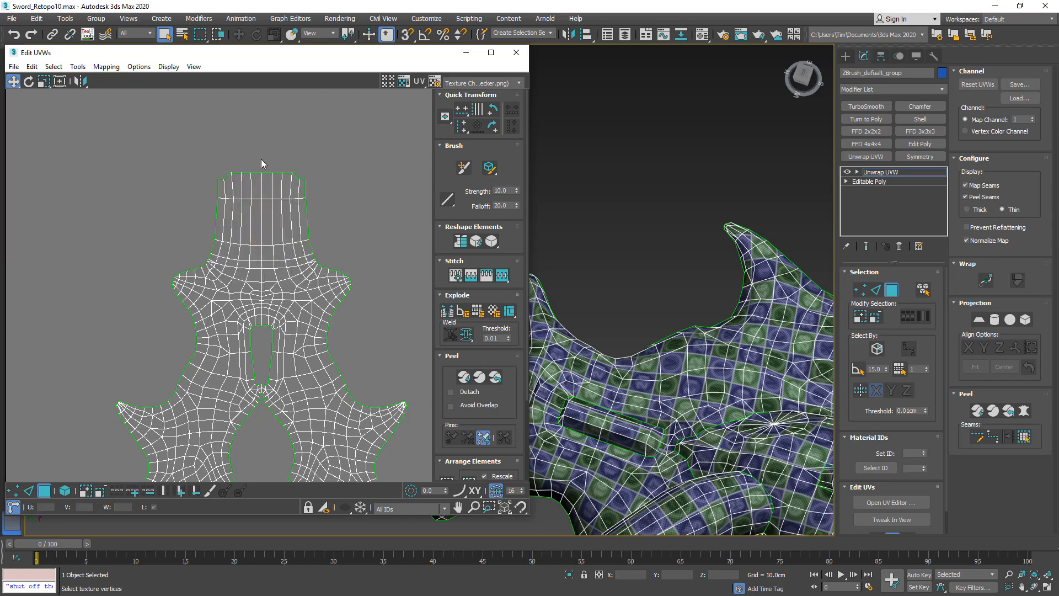
Rescale and pack all UV shells into the UV tile with 0.02 padding, and save the scene as Sword_Retopo11.max.
{"action": "scroll", "coordinate": [249, 282], "scroll_direction": "down", "scroll_amount": 8}
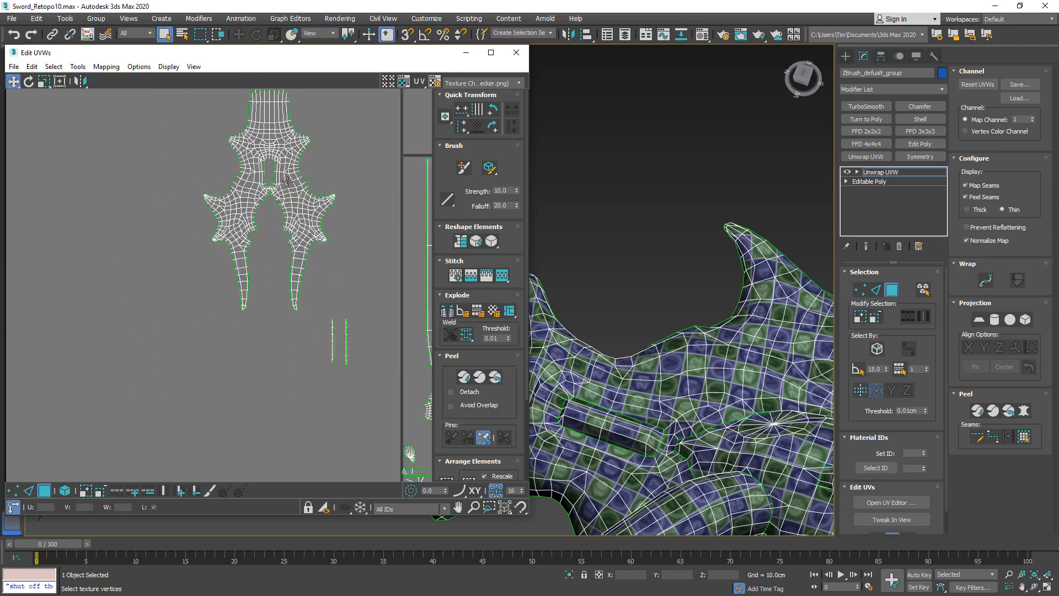
{"action": "middle_click_drag", "start_coordinate": [299, 199], "coordinate": [119, 234]}
{"action": "left_click_drag", "start_coordinate": [26, 131], "coordinate": [409, 438]}
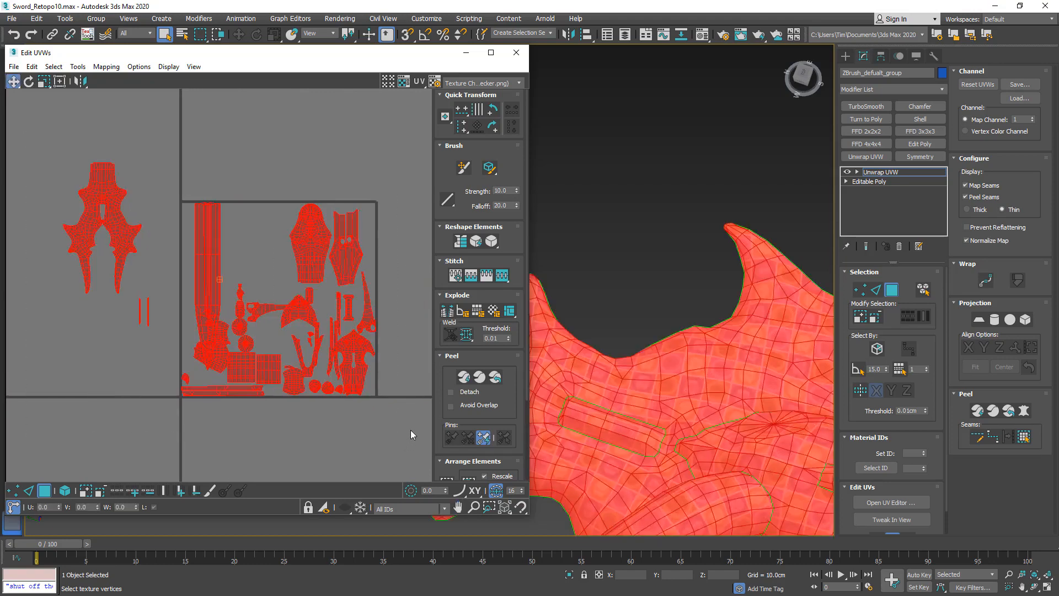
{"action": "left_click_drag", "start_coordinate": [527, 358], "coordinate": [527, 408]}
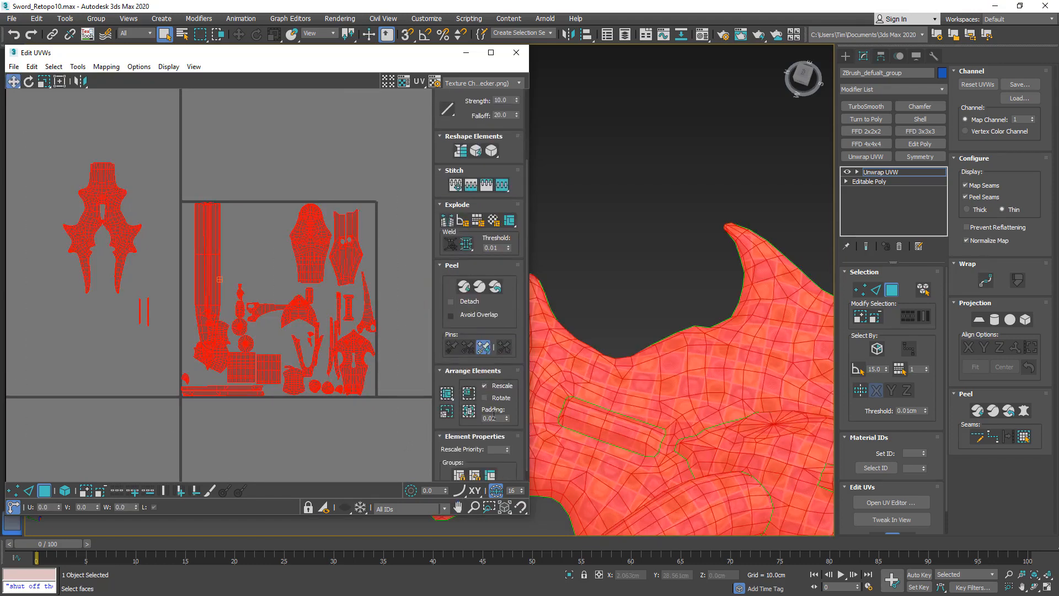
{"action": "left_click", "coordinate": [450, 415]}
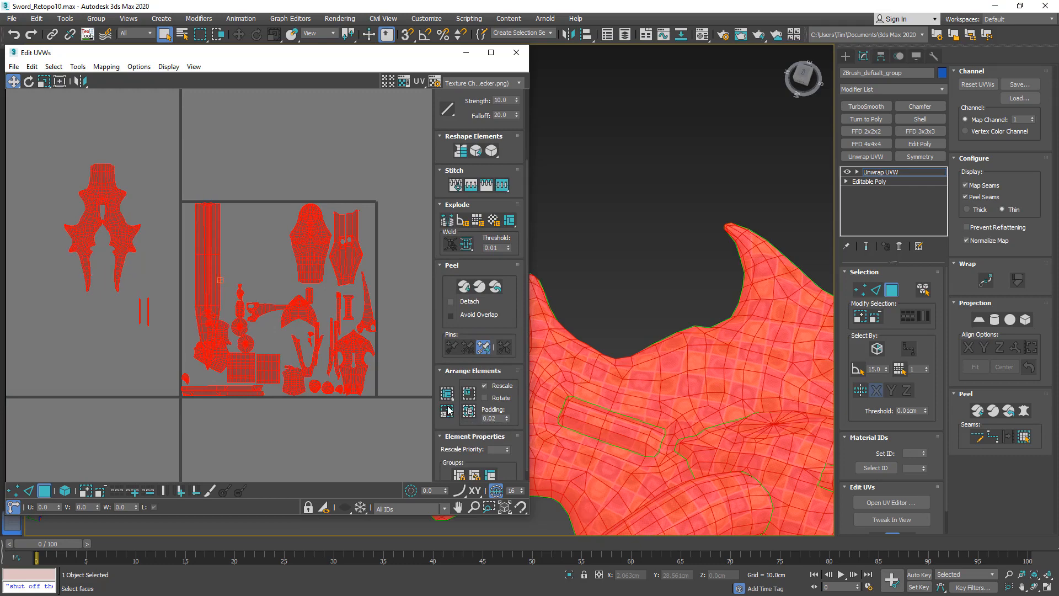
{"action": "left_click", "coordinate": [449, 397]}
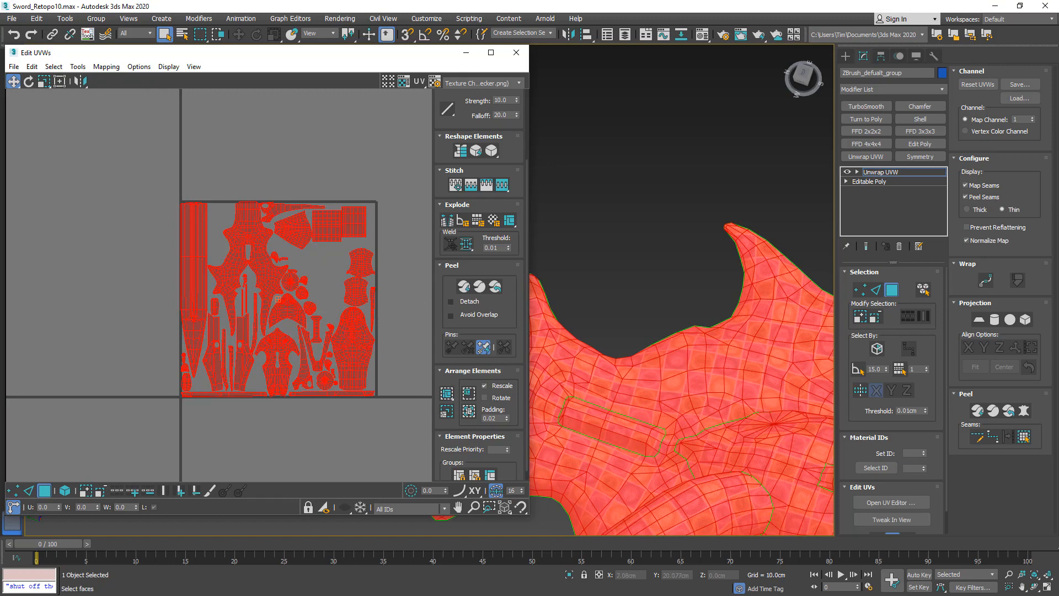
{"action": "key", "text": "ctrl+s"}
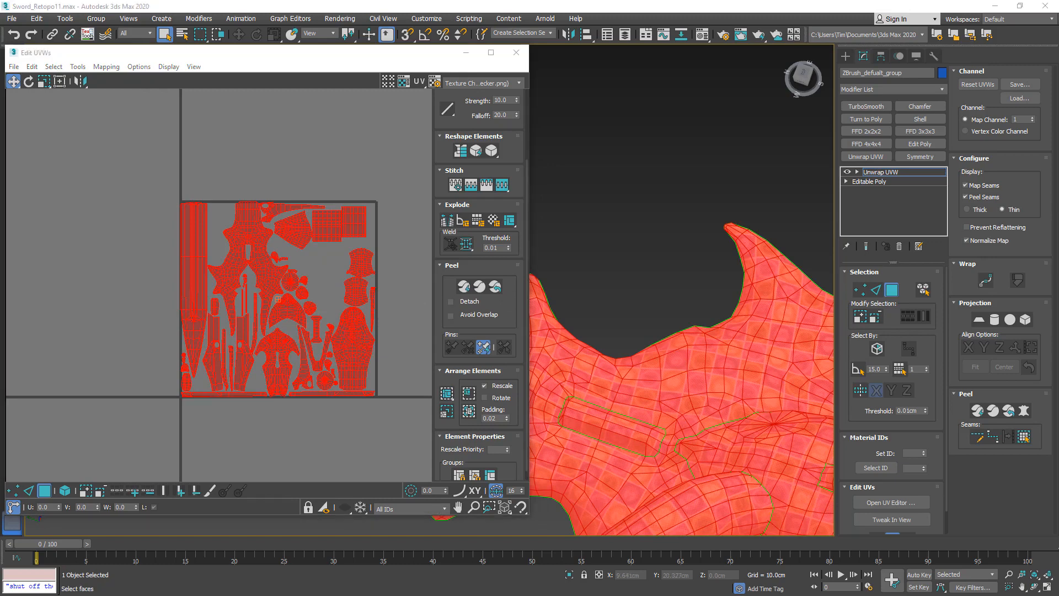
Move the lower of the two small curved panel shells into the empty space beside it and rotate it 90 degrees.
{"action": "left_click", "coordinate": [318, 263]}
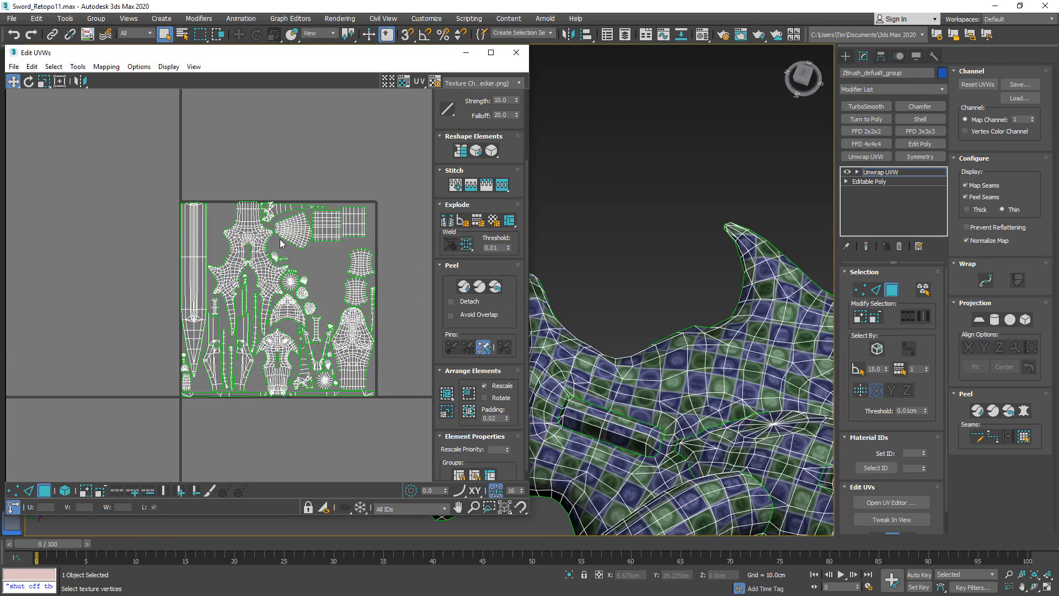
{"action": "scroll", "coordinate": [185, 265], "scroll_direction": "up", "scroll_amount": 5}
{"action": "middle_click_drag", "start_coordinate": [294, 321], "coordinate": [124, 211]}
{"action": "scroll", "coordinate": [124, 213], "scroll_direction": "down", "scroll_amount": 2}
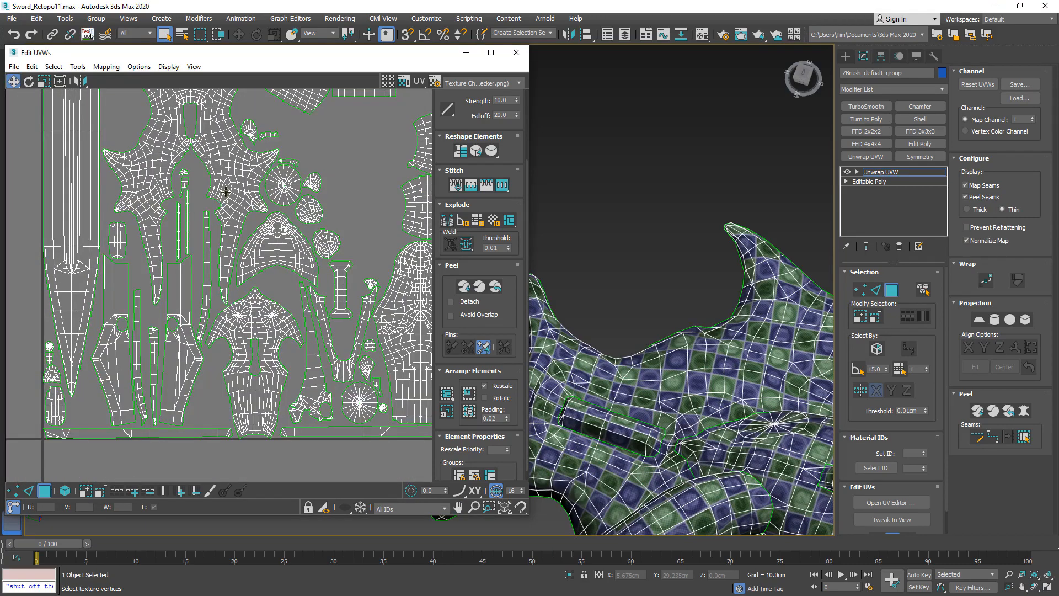
{"action": "middle_click_drag", "start_coordinate": [226, 192], "coordinate": [135, 266]}
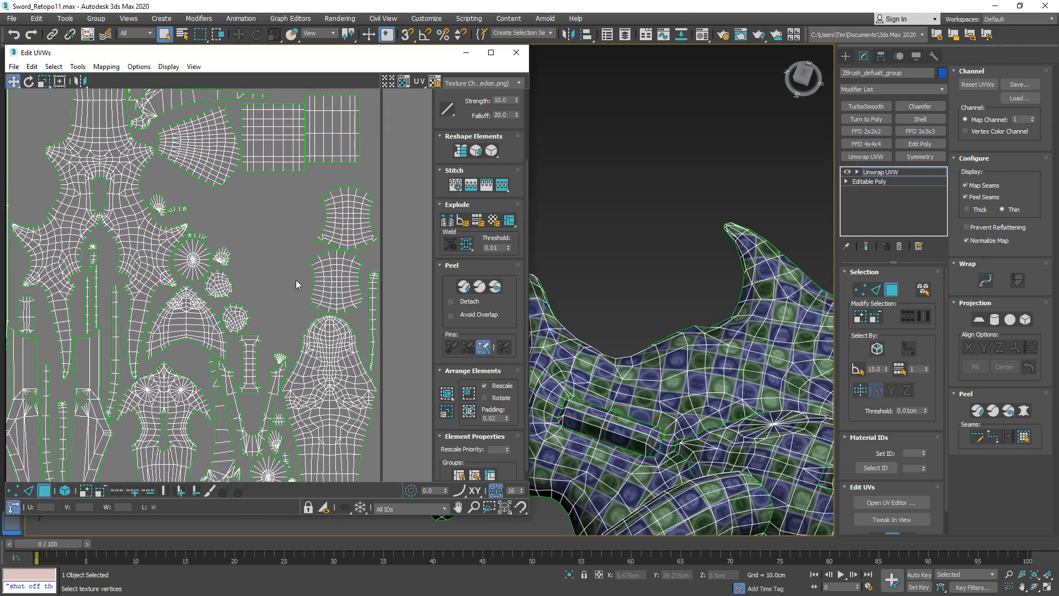
{"action": "left_click", "coordinate": [327, 267]}
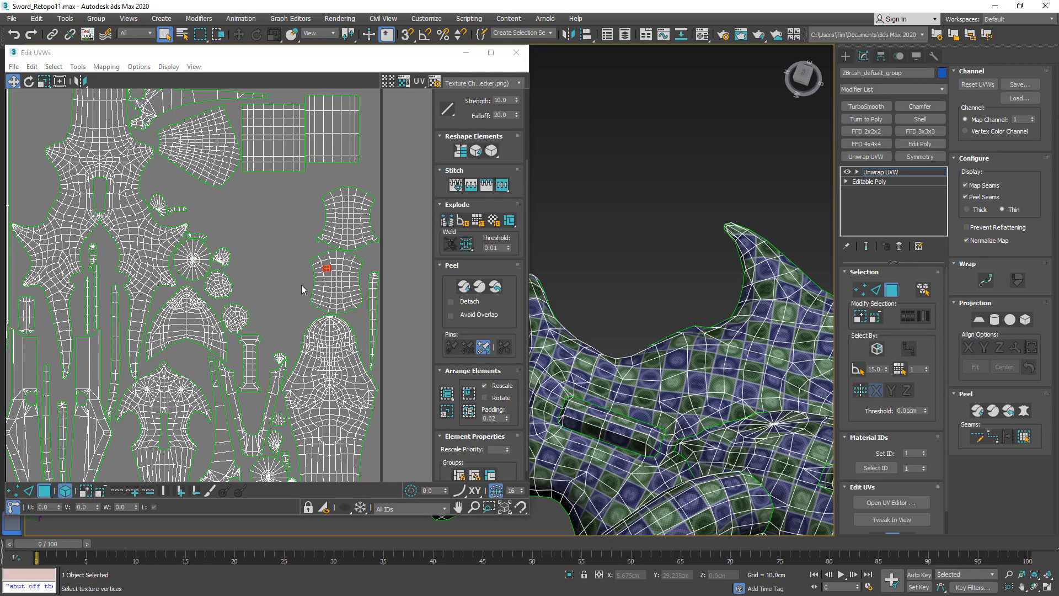
{"action": "left_click_drag", "start_coordinate": [337, 268], "coordinate": [255, 204]}
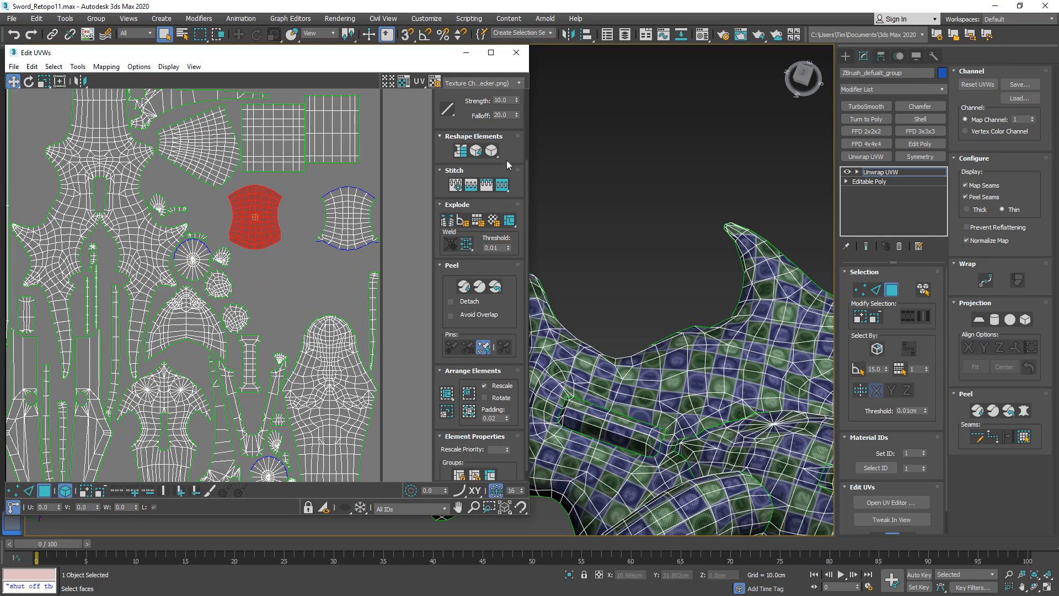
{"action": "left_click_drag", "start_coordinate": [525, 165], "coordinate": [526, 91]}
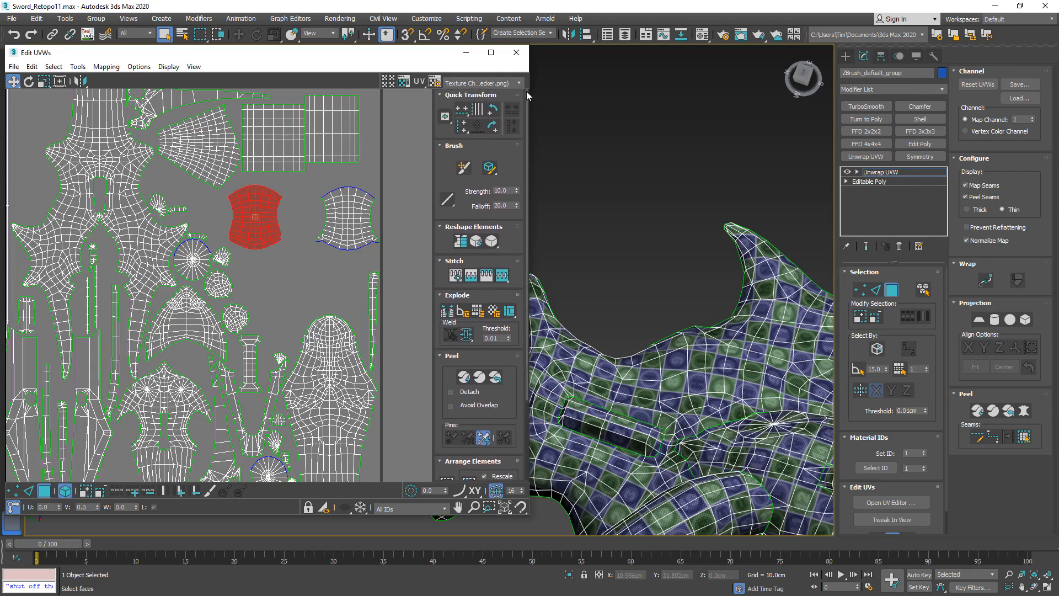
{"action": "left_click", "coordinate": [495, 128]}
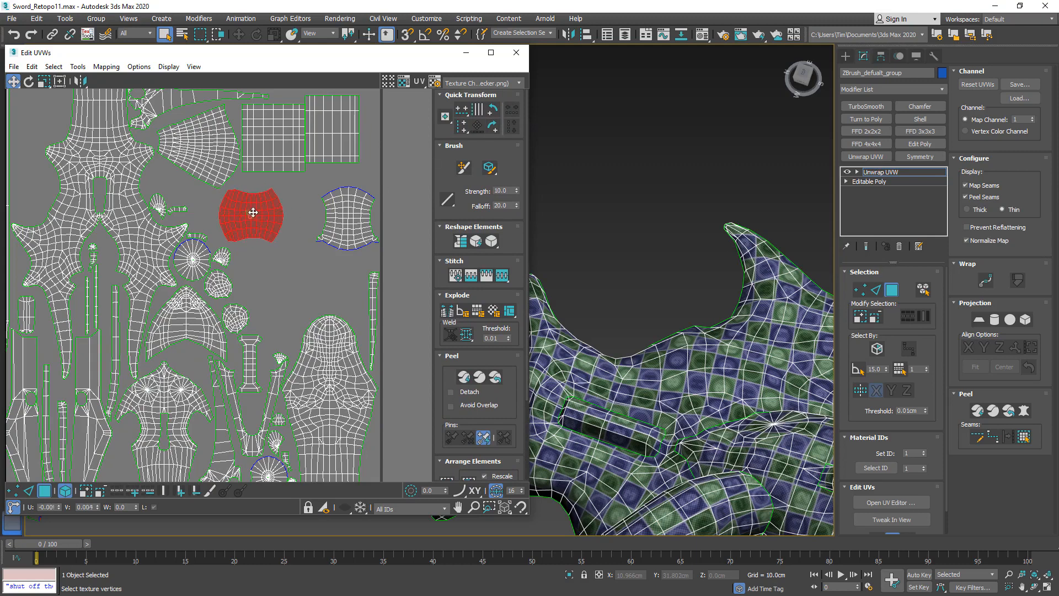
Place the other curved panel shell beside the rotated one and move the two long strips from the tile's lower edge above them.
{"action": "left_click", "coordinate": [348, 209]}
{"action": "left_click_drag", "start_coordinate": [348, 209], "coordinate": [322, 202]}
{"action": "middle_click_drag", "start_coordinate": [341, 309], "coordinate": [355, 247]}
{"action": "scroll", "coordinate": [354, 247], "scroll_direction": "down", "scroll_amount": 4}
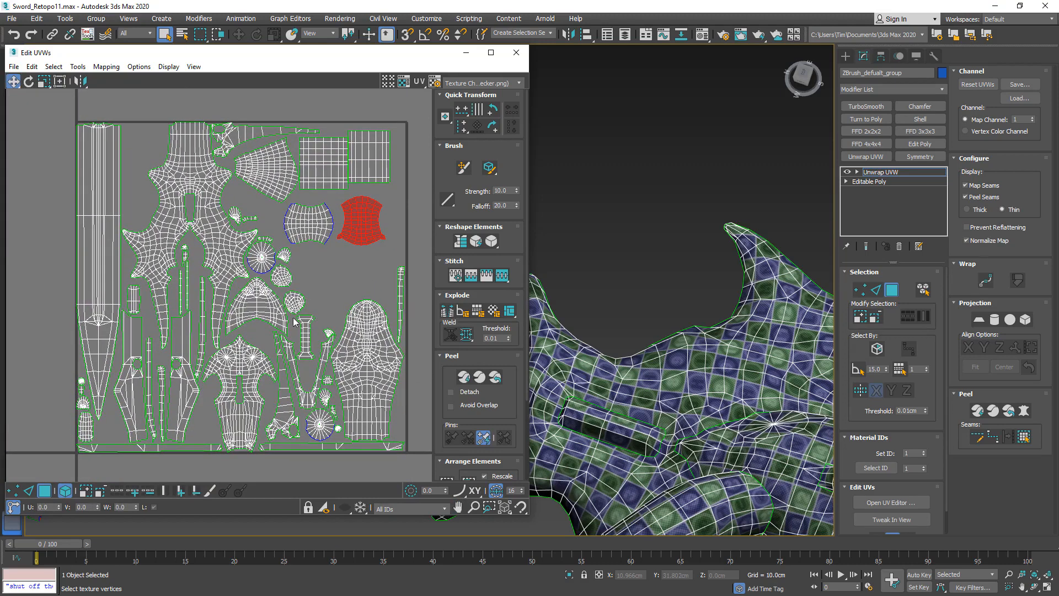
{"action": "left_click_drag", "start_coordinate": [175, 447], "coordinate": [364, 266]}
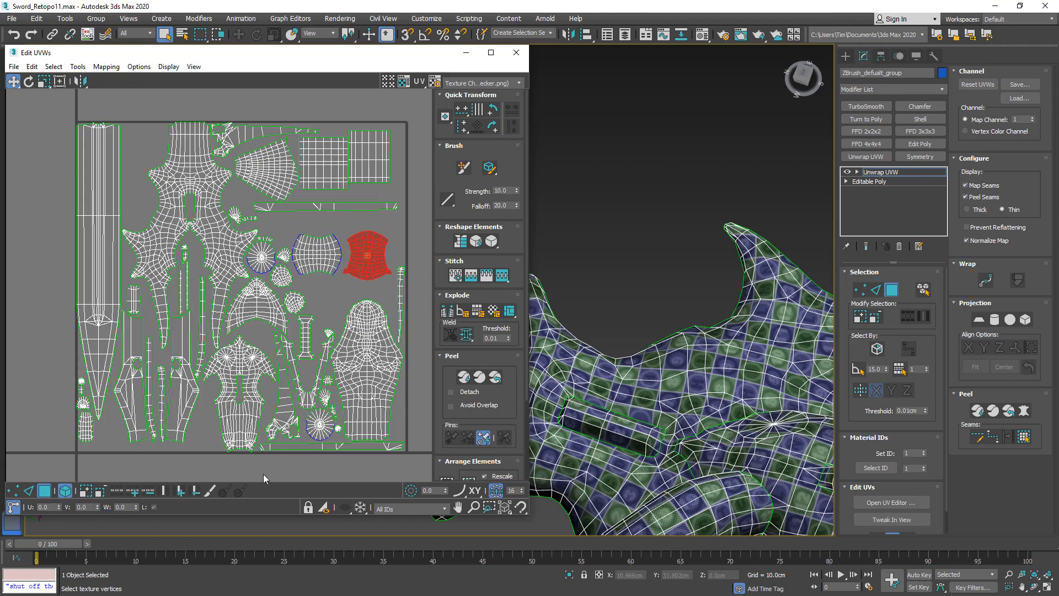
{"action": "left_click_drag", "start_coordinate": [293, 447], "coordinate": [292, 220]}
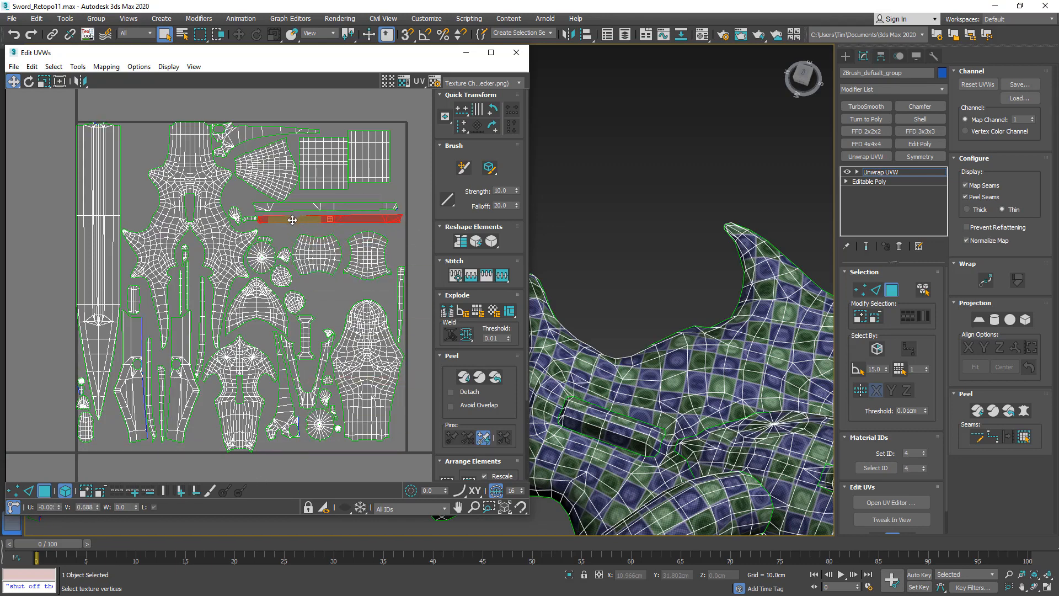
Move the small fan shell, the tiny strip next to it and the guard's slot shell into the gap between the blade and guard shells.
{"action": "scroll", "coordinate": [276, 219], "scroll_direction": "up", "scroll_amount": 3}
{"action": "left_click", "coordinate": [243, 208]}
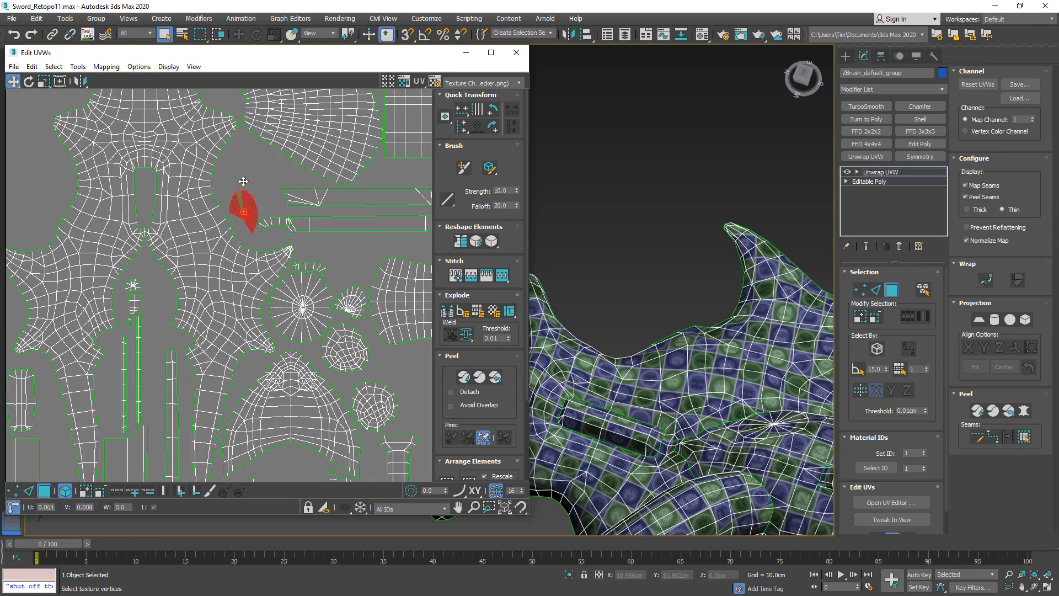
{"action": "scroll", "coordinate": [372, 268], "scroll_direction": "up", "scroll_amount": 2}
{"action": "left_click_drag", "start_coordinate": [373, 269], "coordinate": [163, 142]}
{"action": "scroll", "coordinate": [221, 219], "scroll_direction": "down", "scroll_amount": 3}
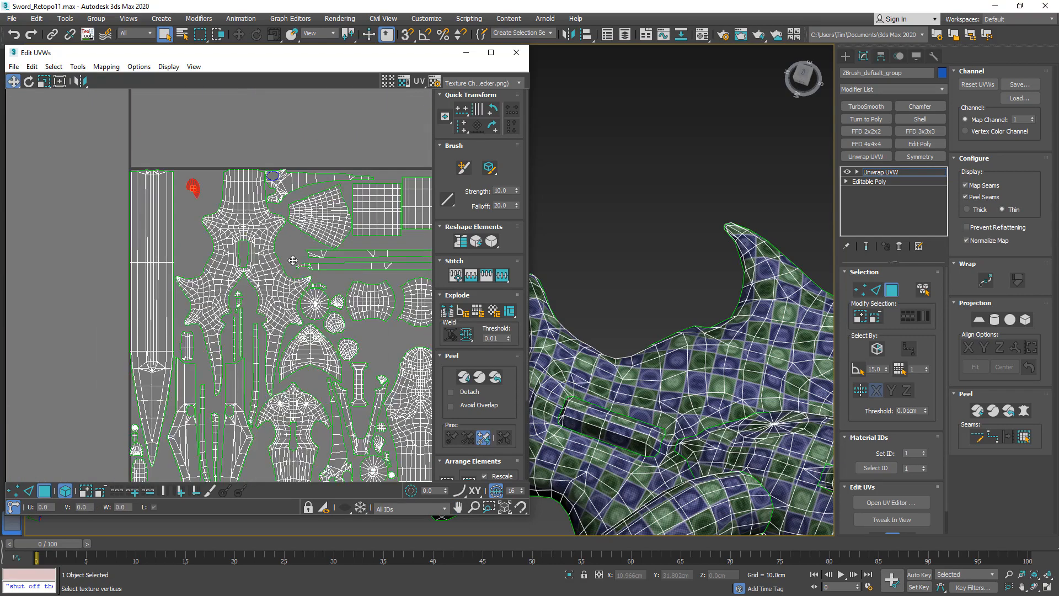
{"action": "left_click", "coordinate": [242, 242]}
{"action": "left_click_drag", "start_coordinate": [189, 338], "coordinate": [186, 226]}
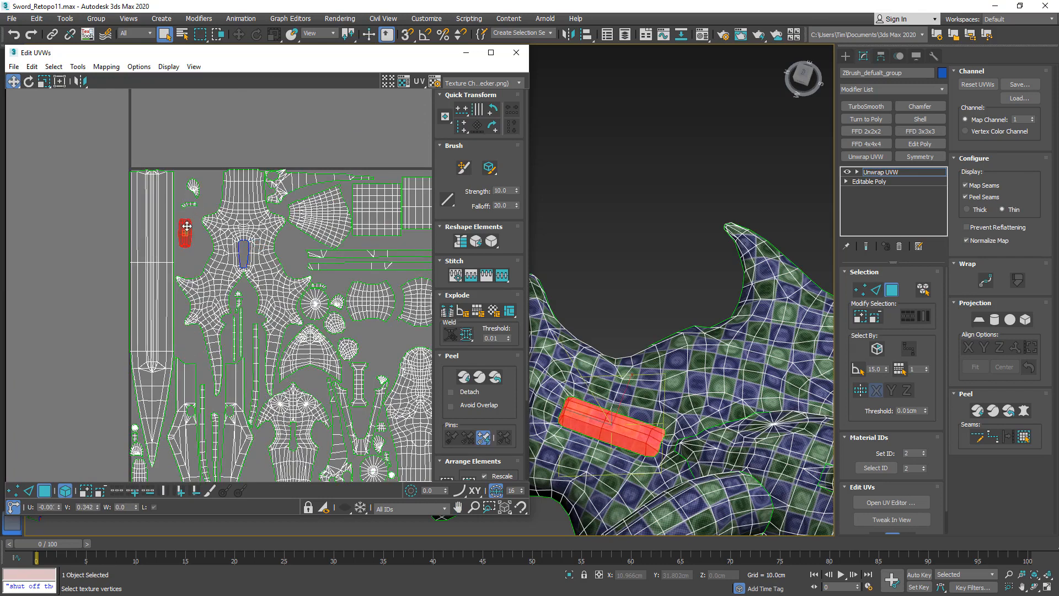
Move the two thin strips from between the guard's prongs into the gap beside the blade, placing the slot shell above them.
{"action": "scroll", "coordinate": [230, 355], "scroll_direction": "up", "scroll_amount": 4}
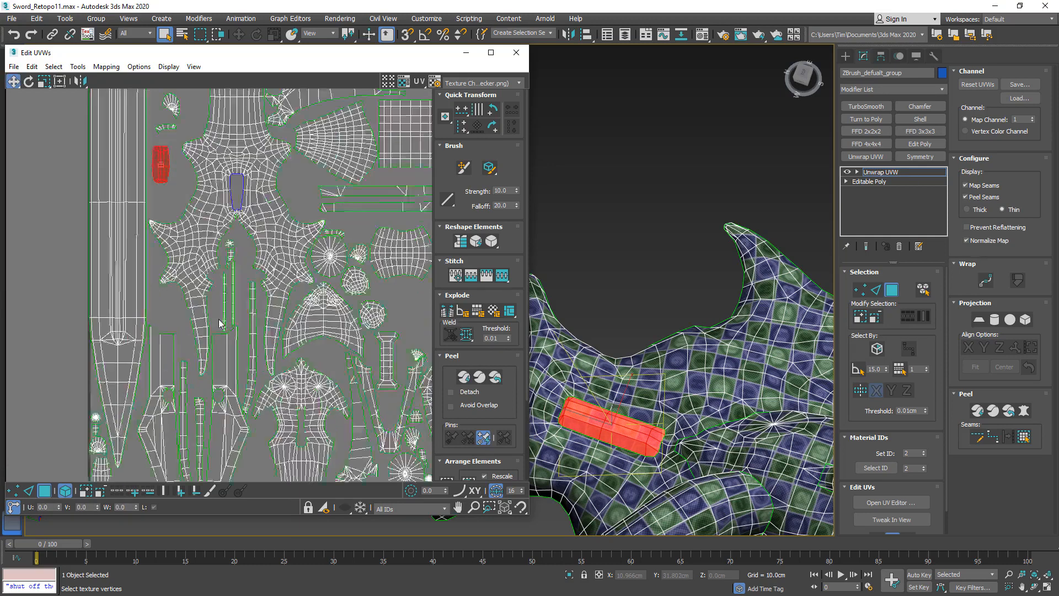
{"action": "left_click", "coordinate": [227, 295]}
{"action": "middle_click_drag", "start_coordinate": [226, 294], "coordinate": [241, 372]}
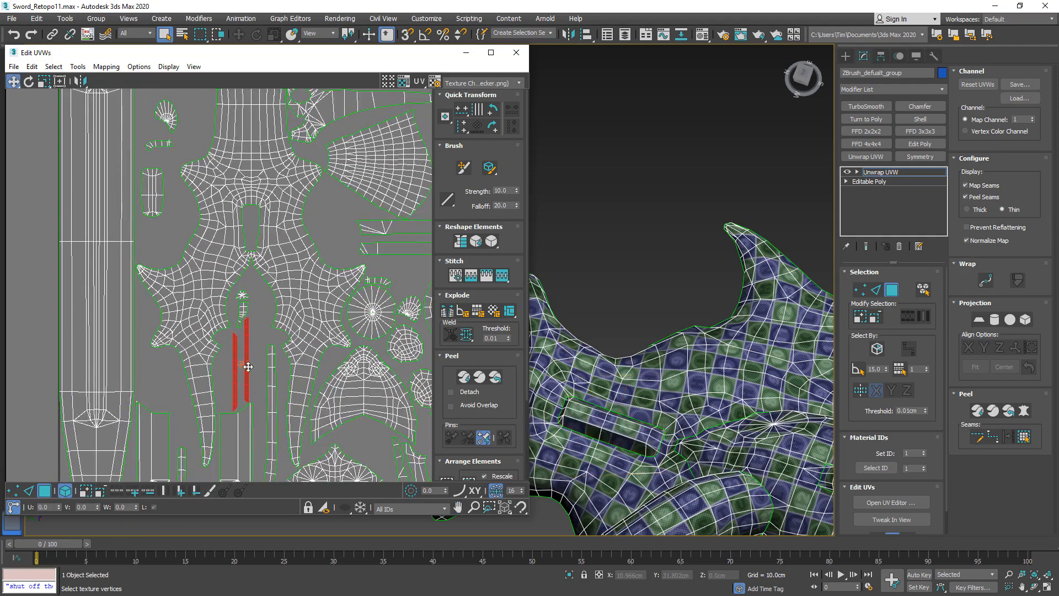
{"action": "left_click_drag", "start_coordinate": [248, 367], "coordinate": [185, 193]}
{"action": "middle_click_drag", "start_coordinate": [184, 196], "coordinate": [190, 350]}
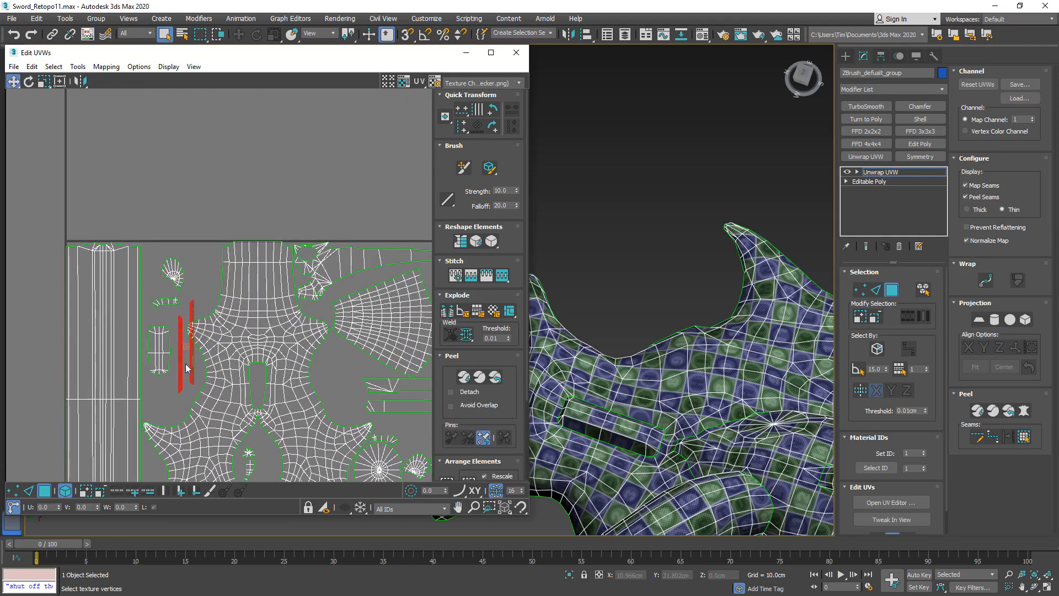
{"action": "left_click_drag", "start_coordinate": [159, 347], "coordinate": [201, 273]}
{"action": "left_click_drag", "start_coordinate": [179, 346], "coordinate": [165, 378]}
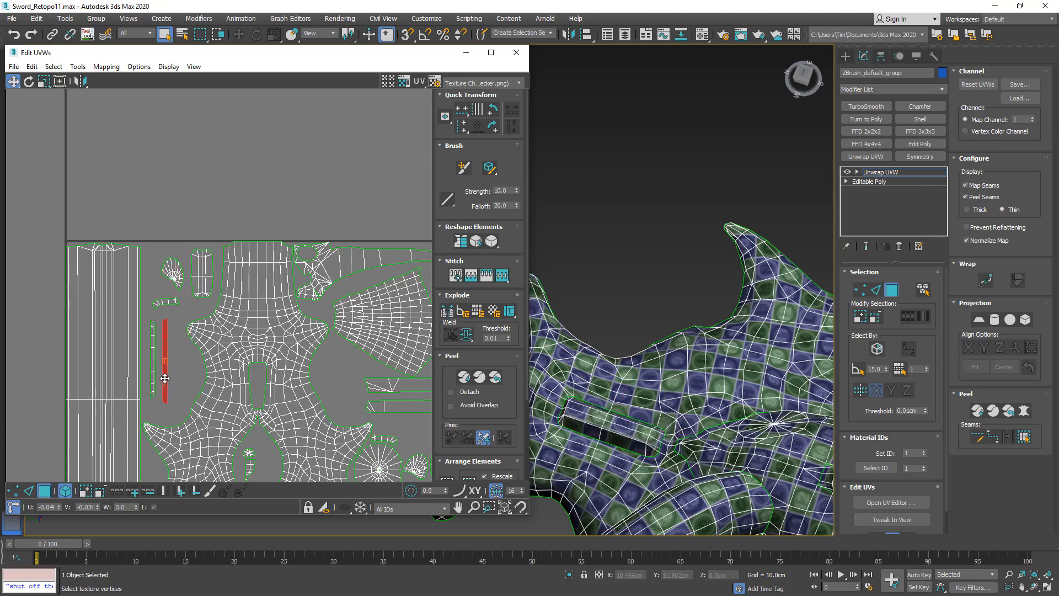
{"action": "middle_click_drag", "start_coordinate": [192, 417], "coordinate": [221, 190]}
{"action": "scroll", "coordinate": [223, 193], "scroll_direction": "down", "scroll_amount": 2}
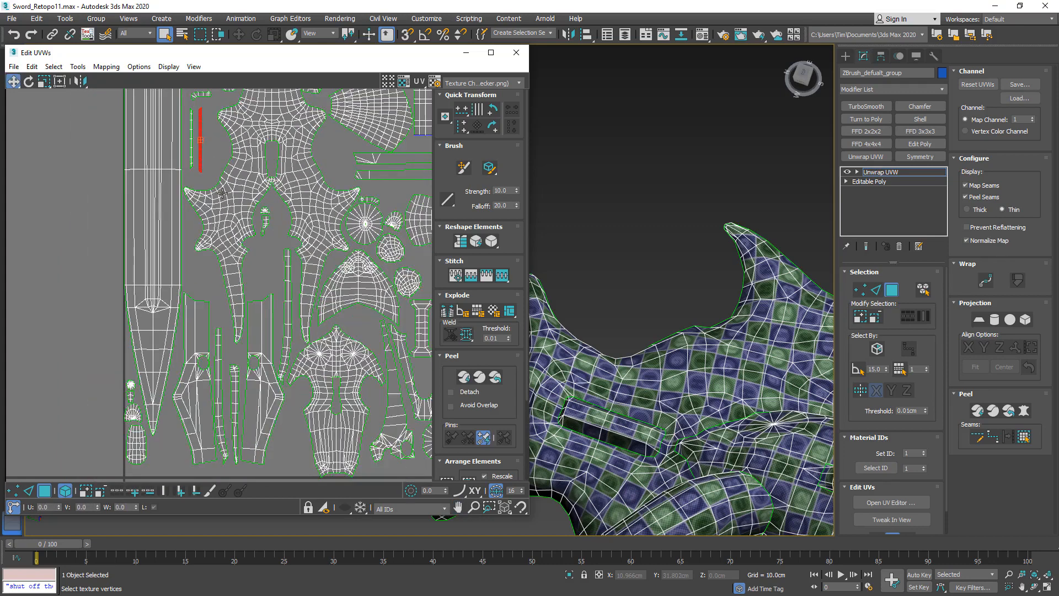
Move the ribbed capsule shell from beside the blade tip between the guard's prongs, and the remaining small shells there to the guard's opposite side.
{"action": "middle_click_drag", "start_coordinate": [168, 431], "coordinate": [182, 455]}
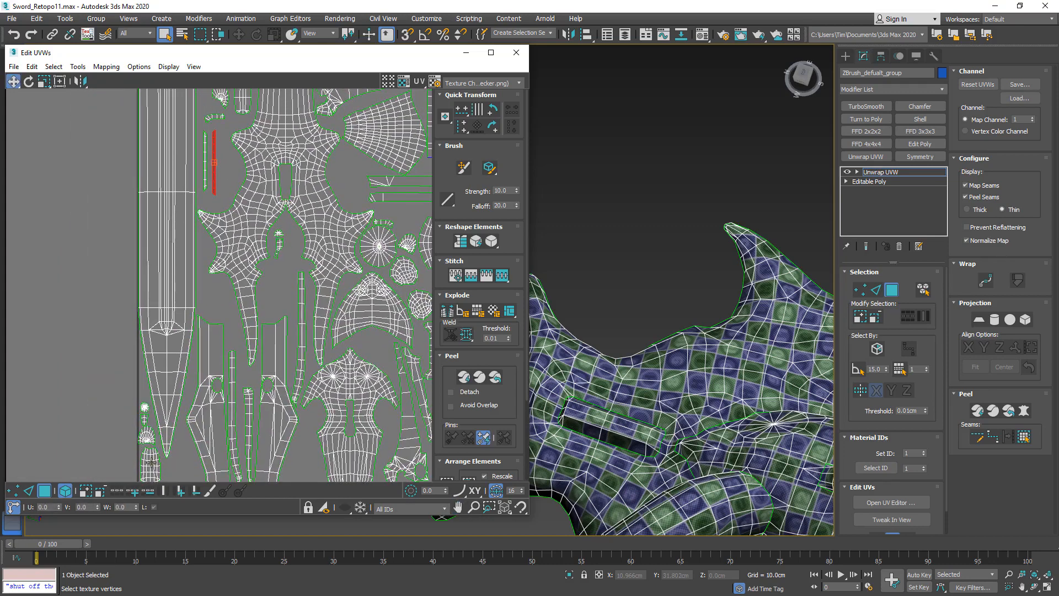
{"action": "left_click_drag", "start_coordinate": [151, 463], "coordinate": [280, 281]}
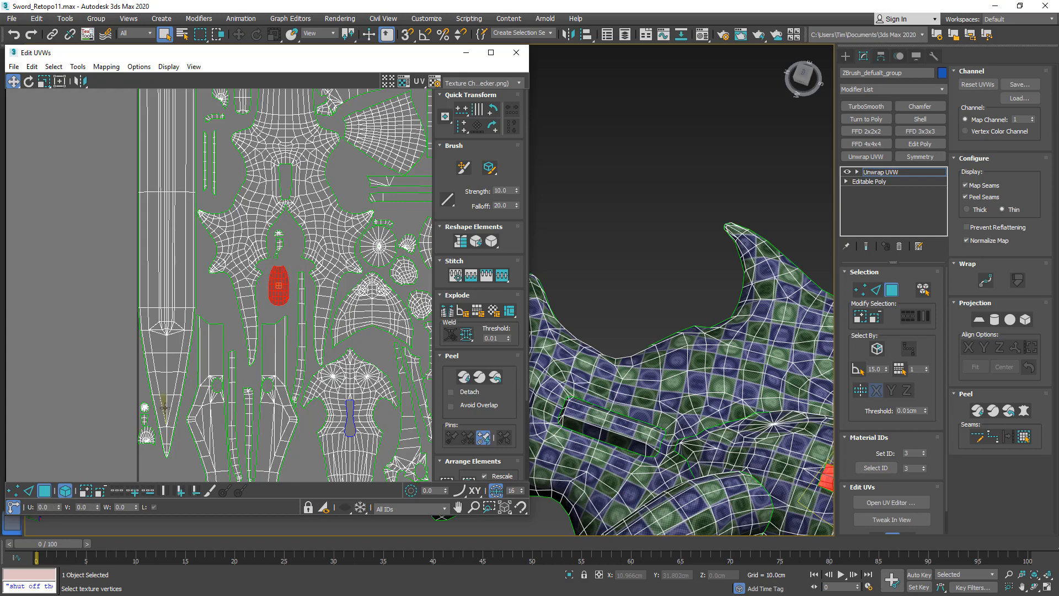
{"action": "left_click_drag", "start_coordinate": [130, 394], "coordinate": [149, 446]}
{"action": "scroll", "coordinate": [147, 407], "scroll_direction": "down", "scroll_amount": 2}
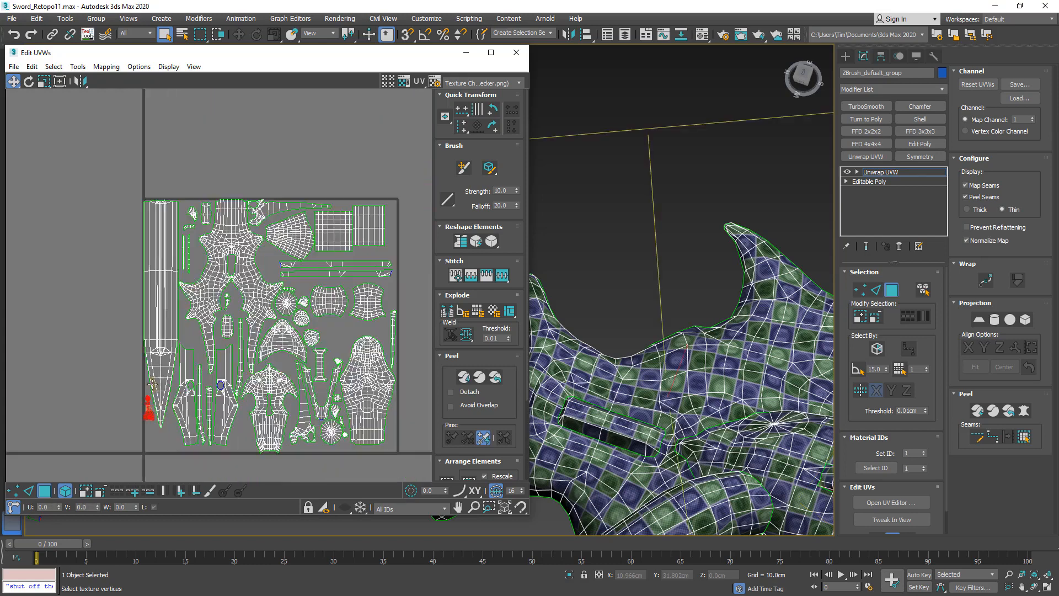
{"action": "middle_click_drag", "start_coordinate": [146, 405], "coordinate": [103, 392]}
{"action": "scroll", "coordinate": [103, 392], "scroll_direction": "up", "scroll_amount": 1}
{"action": "left_click_drag", "start_coordinate": [102, 410], "coordinate": [265, 215]}
Arrange the tiny trapezoid shell and the small fan shell side by side beneath the small disc, in the recess beside the guard.
{"action": "scroll", "coordinate": [255, 216], "scroll_direction": "up", "scroll_amount": 3}
{"action": "left_click", "coordinate": [270, 249]}
{"action": "left_click_drag", "start_coordinate": [259, 178], "coordinate": [253, 187]}
{"action": "scroll", "coordinate": [253, 187], "scroll_direction": "down", "scroll_amount": 3}
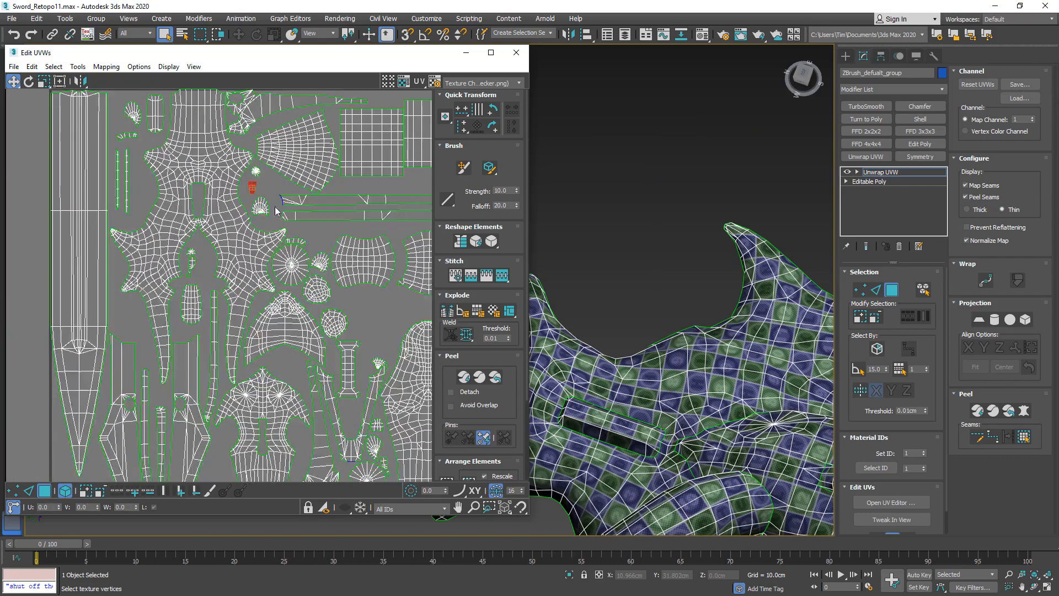
{"action": "middle_click_drag", "start_coordinate": [326, 223], "coordinate": [255, 256]}
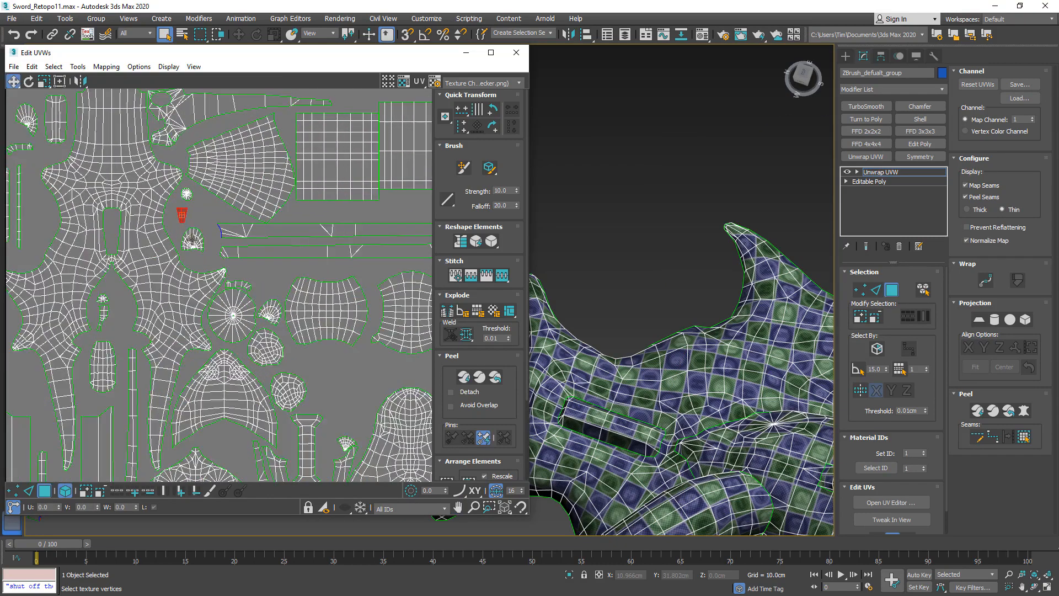
{"action": "left_click_drag", "start_coordinate": [184, 220], "coordinate": [201, 209]}
{"action": "scroll", "coordinate": [201, 214], "scroll_direction": "up", "scroll_amount": 5}
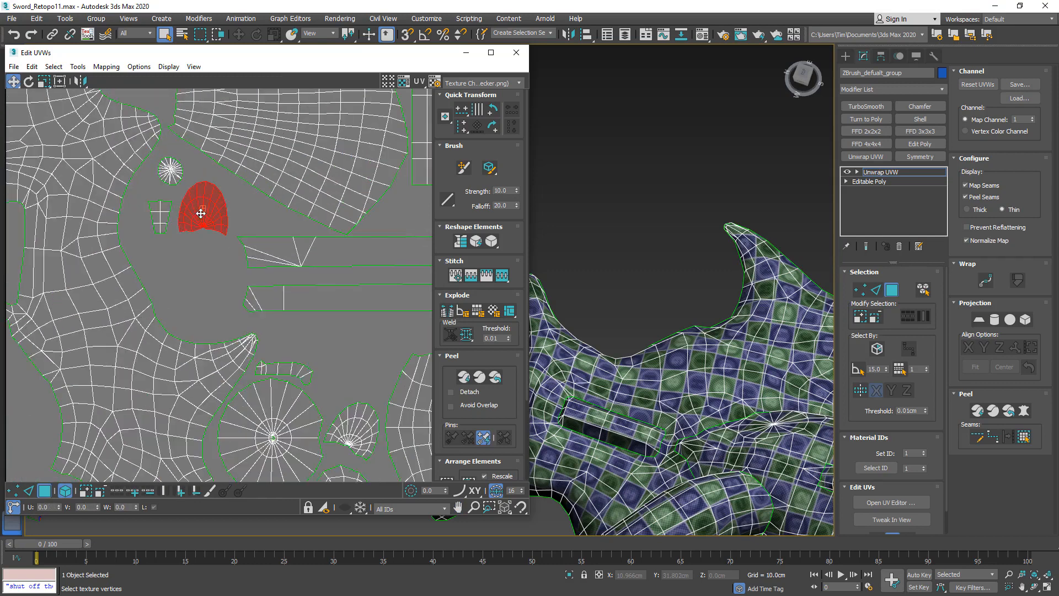
Shift the two long horizontal strips closer to the guard, stacked directly below the small fan shell.
{"action": "left_click", "coordinate": [276, 251]}
{"action": "left_click_drag", "start_coordinate": [276, 251], "coordinate": [174, 260]}
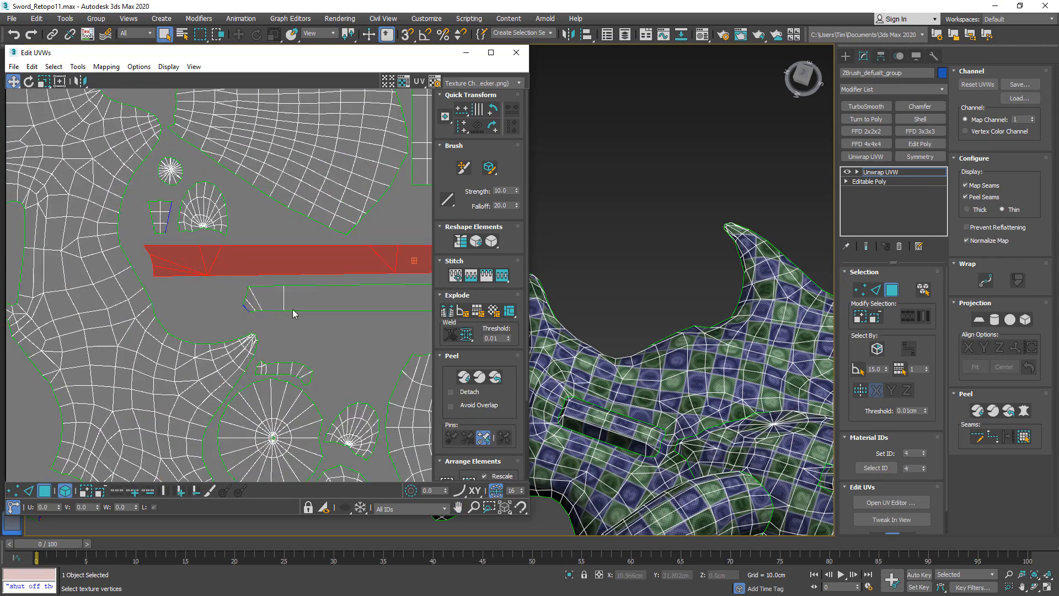
{"action": "left_click_drag", "start_coordinate": [293, 311], "coordinate": [209, 302]}
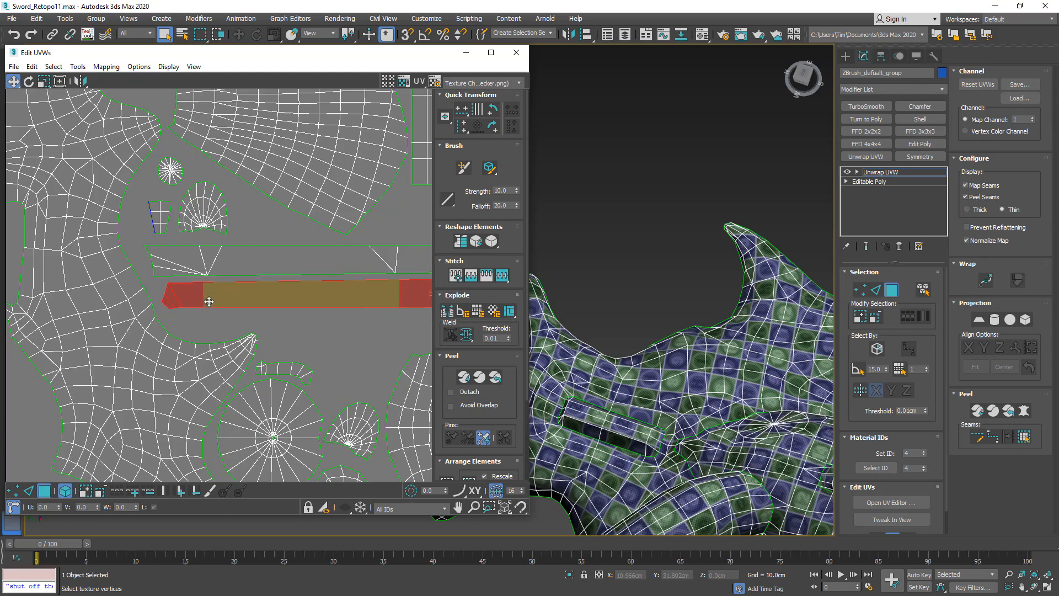
{"action": "scroll", "coordinate": [209, 302], "scroll_direction": "down", "scroll_amount": 6}
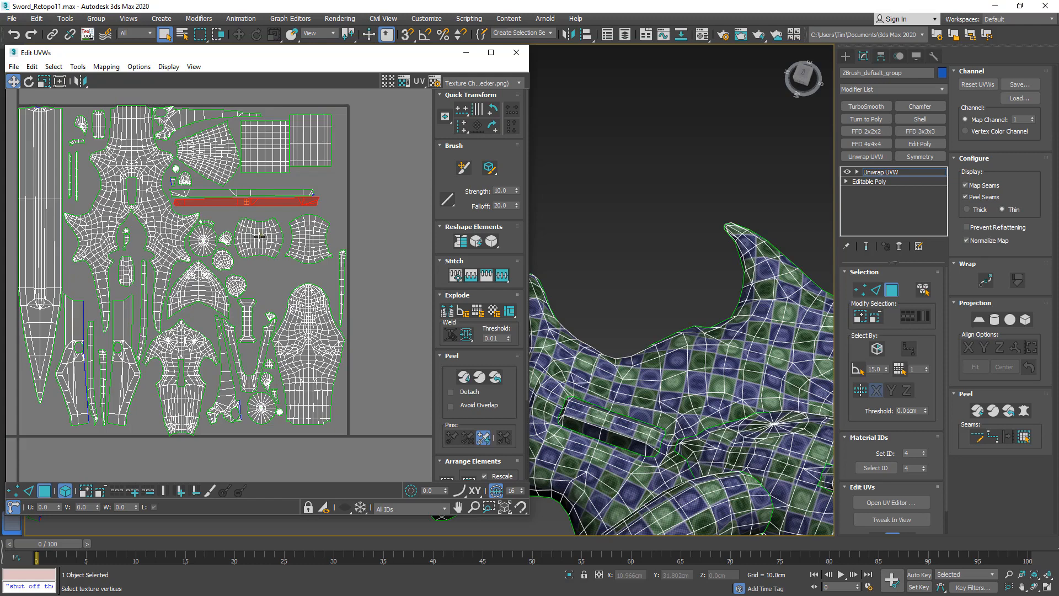
Move the curved panel shell nearest the guard outside the tile and put the V-shaped shell in its place, lowering the spool-shaped shell beneath it.
{"action": "left_click_drag", "start_coordinate": [259, 236], "coordinate": [411, 166]}
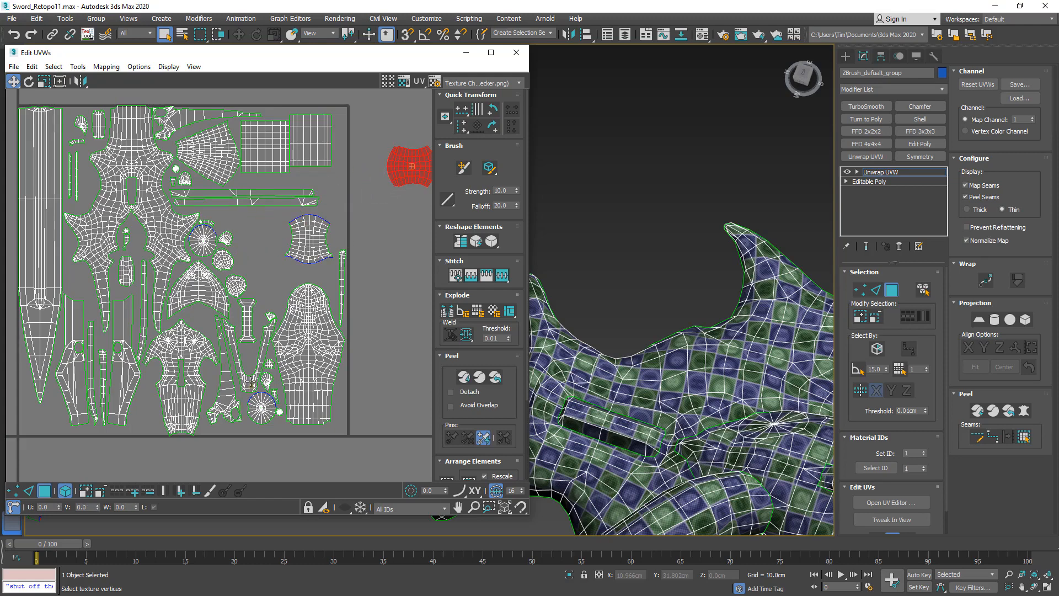
{"action": "left_click_drag", "start_coordinate": [251, 380], "coordinate": [260, 274]}
{"action": "left_click_drag", "start_coordinate": [247, 319], "coordinate": [234, 374]}
{"action": "scroll", "coordinate": [257, 239], "scroll_direction": "up", "scroll_amount": 6}
{"action": "scroll", "coordinate": [252, 223], "scroll_direction": "down", "scroll_amount": 5}
{"action": "scroll", "coordinate": [236, 289], "scroll_direction": "up", "scroll_amount": 2}
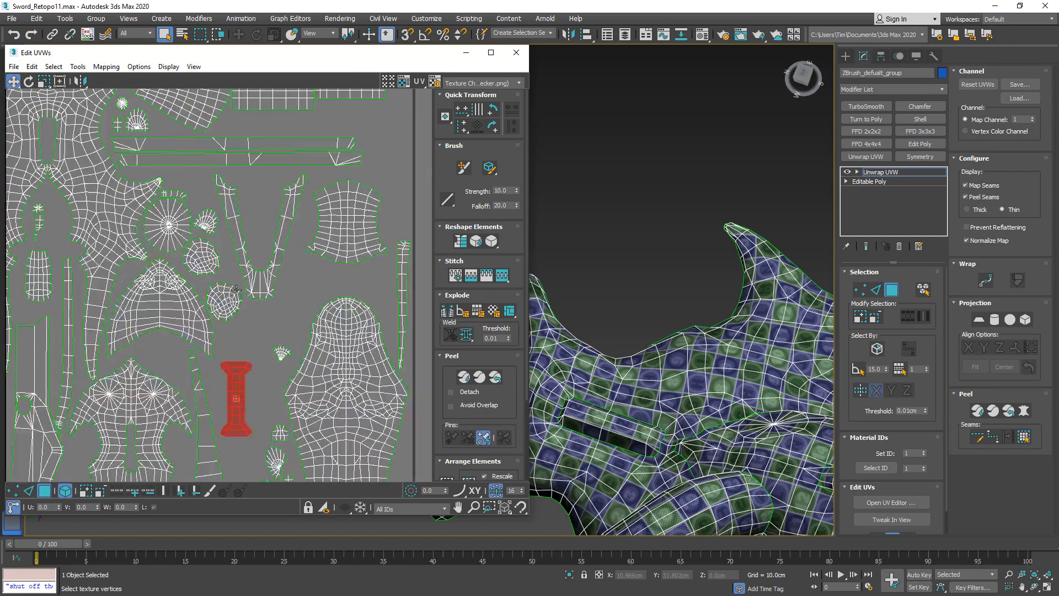
Nest the lower round shell and the small tilted fan shell between the arms of the V-shaped shell.
{"action": "left_click_drag", "start_coordinate": [227, 304], "coordinate": [260, 238]}
{"action": "scroll", "coordinate": [261, 231], "scroll_direction": "up", "scroll_amount": 2}
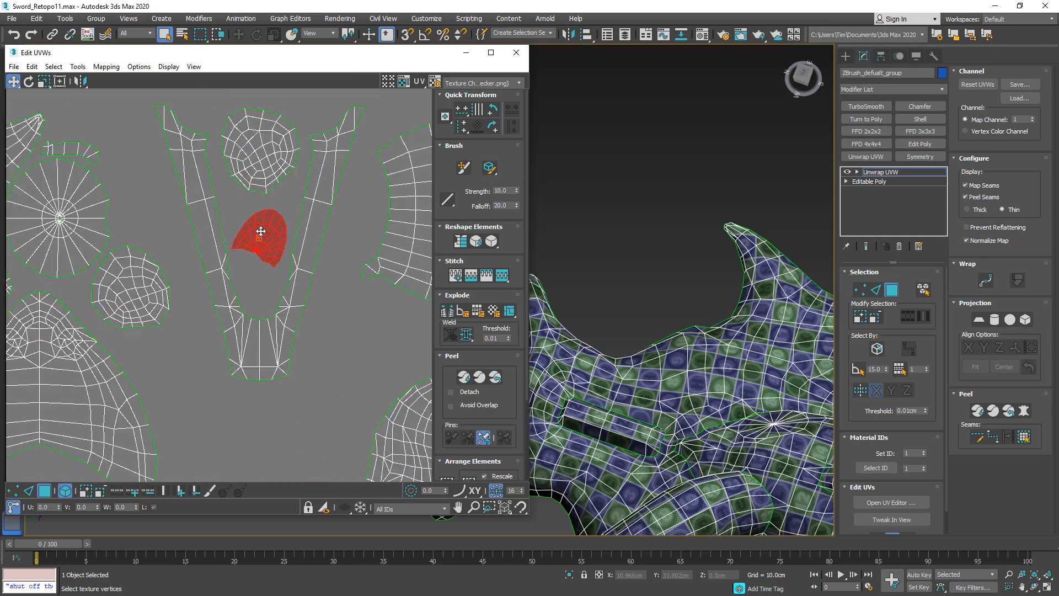
Straighten the tilted fan shell by aligning it to one of its central radial edges with the TexTools align function.
{"action": "key", "text": "2"}
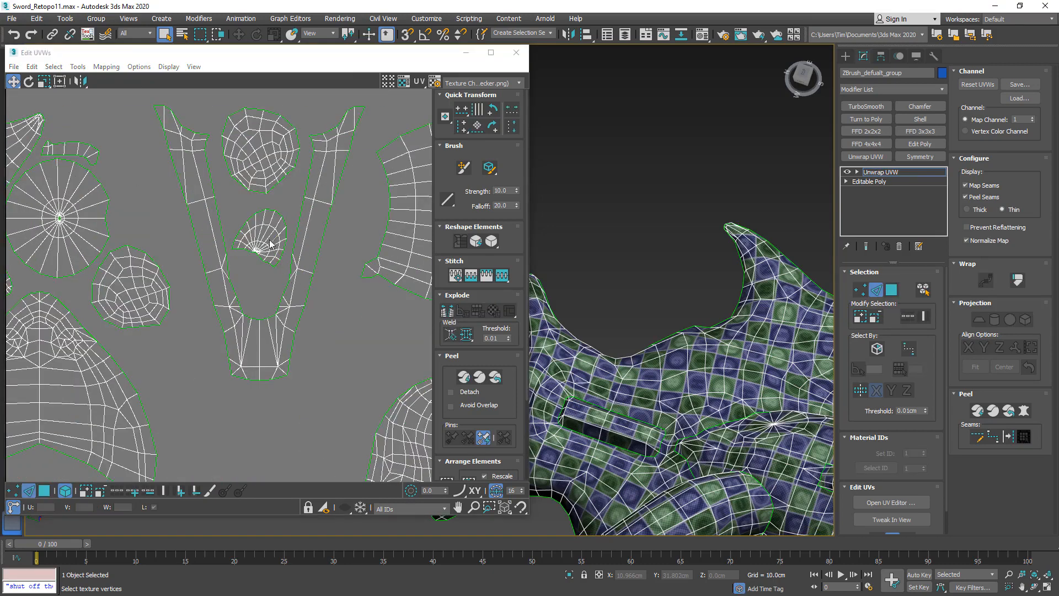
{"action": "left_click", "coordinate": [267, 231]}
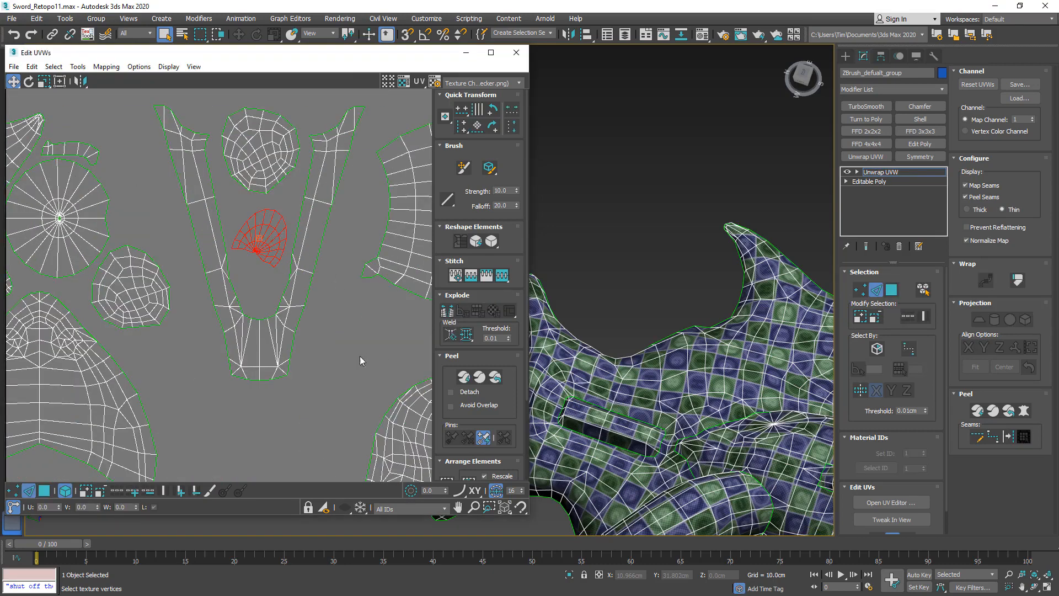
{"action": "left_click", "coordinate": [65, 491]}
{"action": "left_click", "coordinate": [291, 240]}
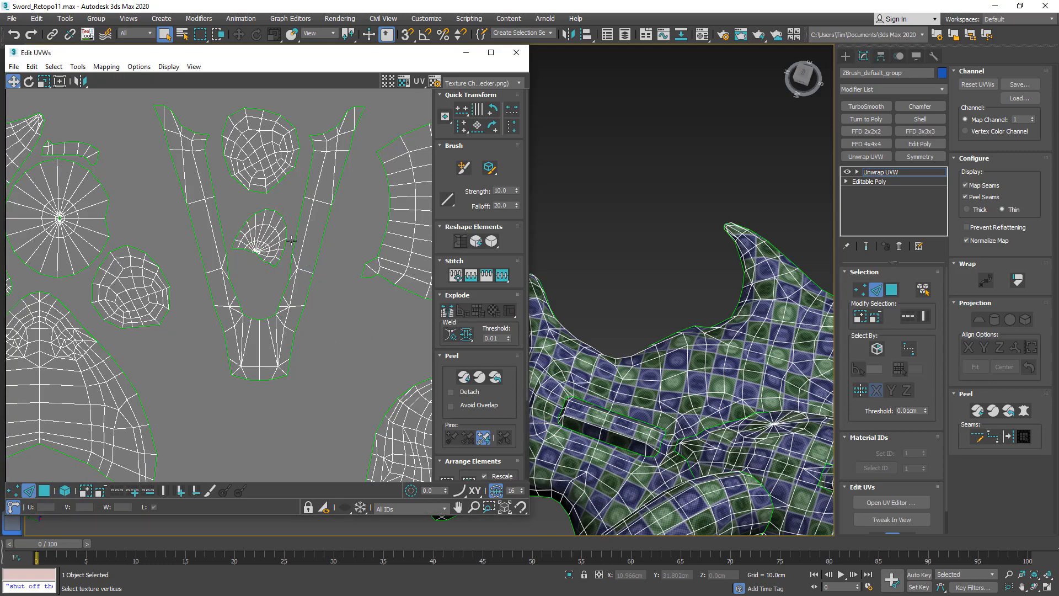
{"action": "left_click", "coordinate": [268, 237]}
{"action": "left_click", "coordinate": [87, 35]}
{"action": "left_click_drag", "start_coordinate": [399, 53], "coordinate": [548, 53]}
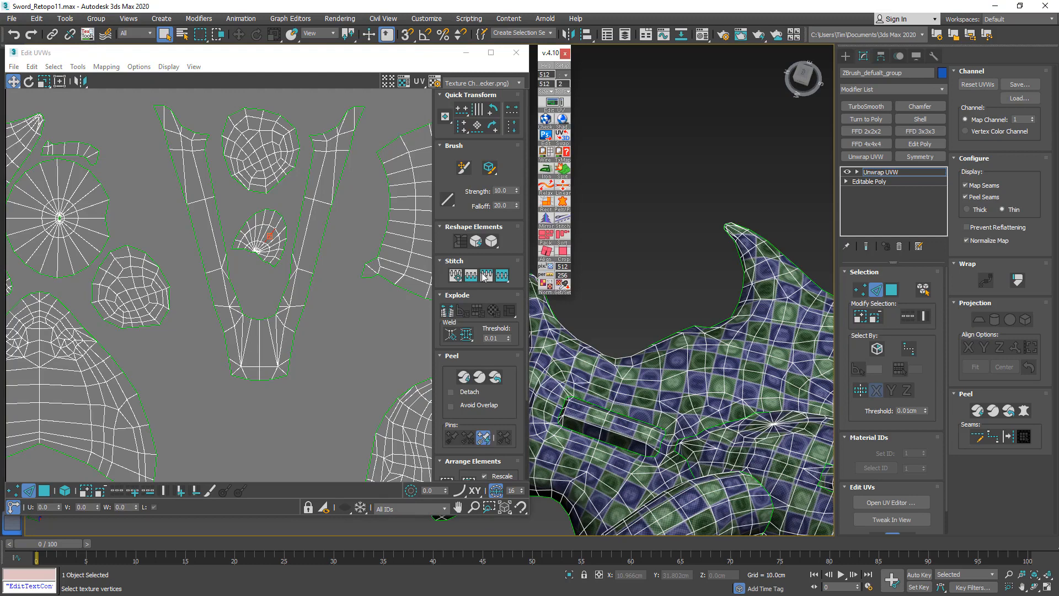
{"action": "left_click", "coordinate": [551, 252]}
{"action": "scroll", "coordinate": [270, 249], "scroll_direction": "up", "scroll_amount": 4}
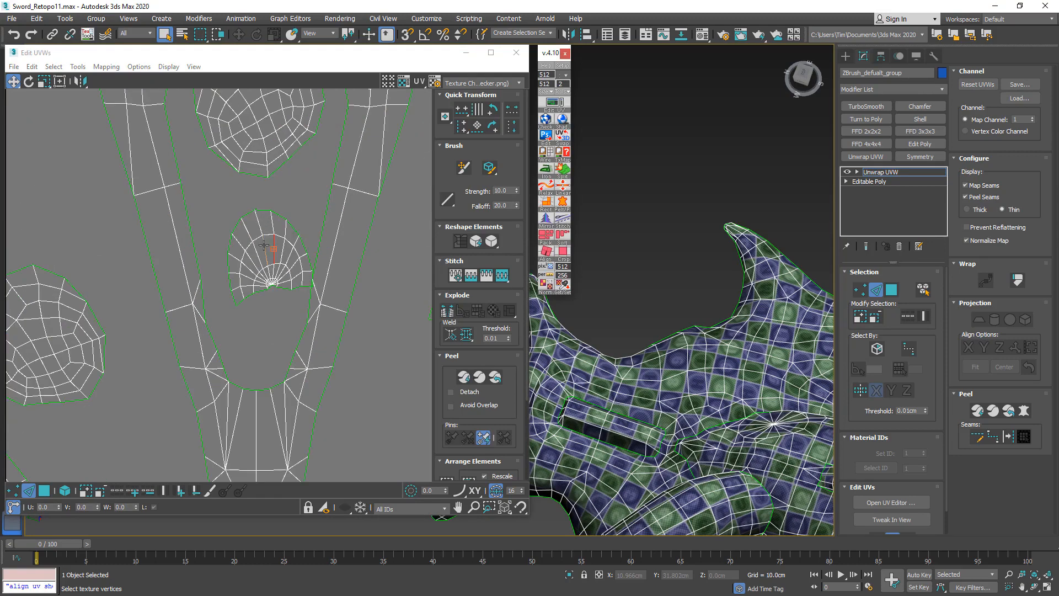
{"action": "left_click", "coordinate": [546, 252]}
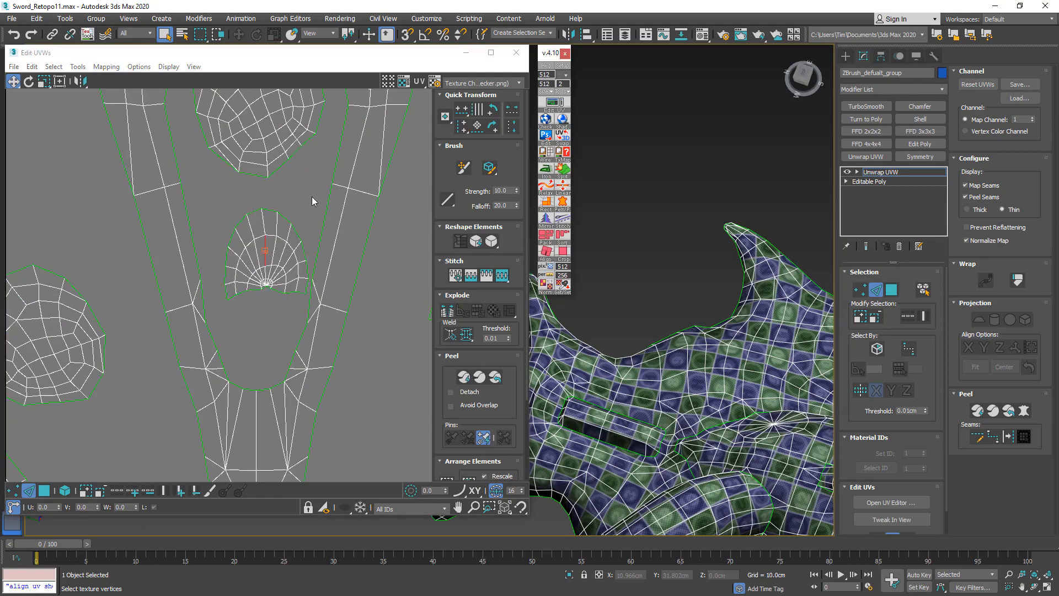
Select the straightened fan shell's faces and centre it between the arms of the V-shaped shell.
{"action": "scroll", "coordinate": [233, 216], "scroll_direction": "down", "scroll_amount": 2}
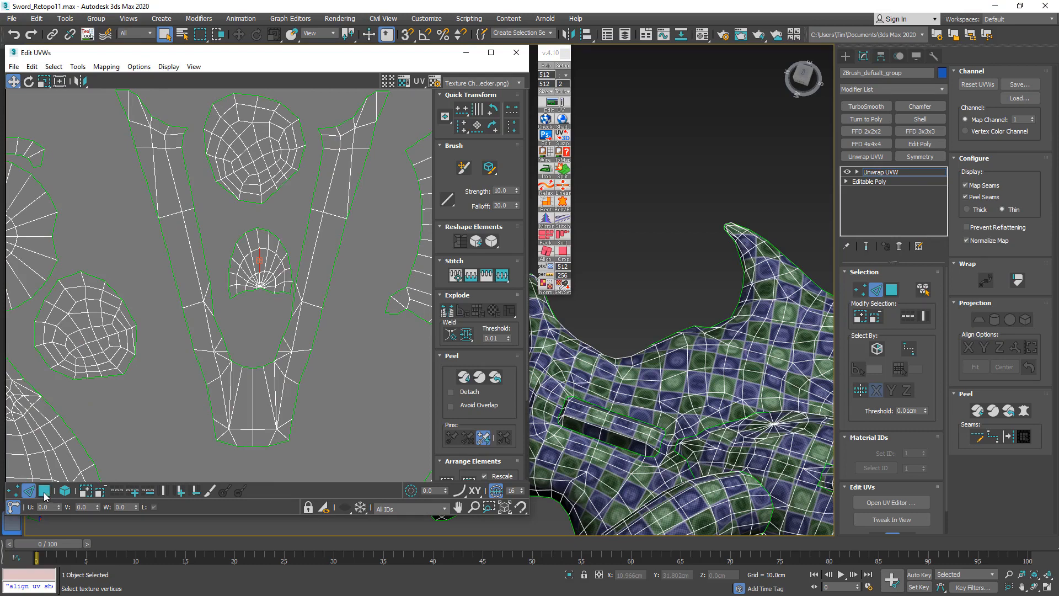
{"action": "left_click", "coordinate": [44, 491]}
{"action": "left_click", "coordinate": [251, 260]}
{"action": "scroll", "coordinate": [259, 250], "scroll_direction": "down", "scroll_amount": 5}
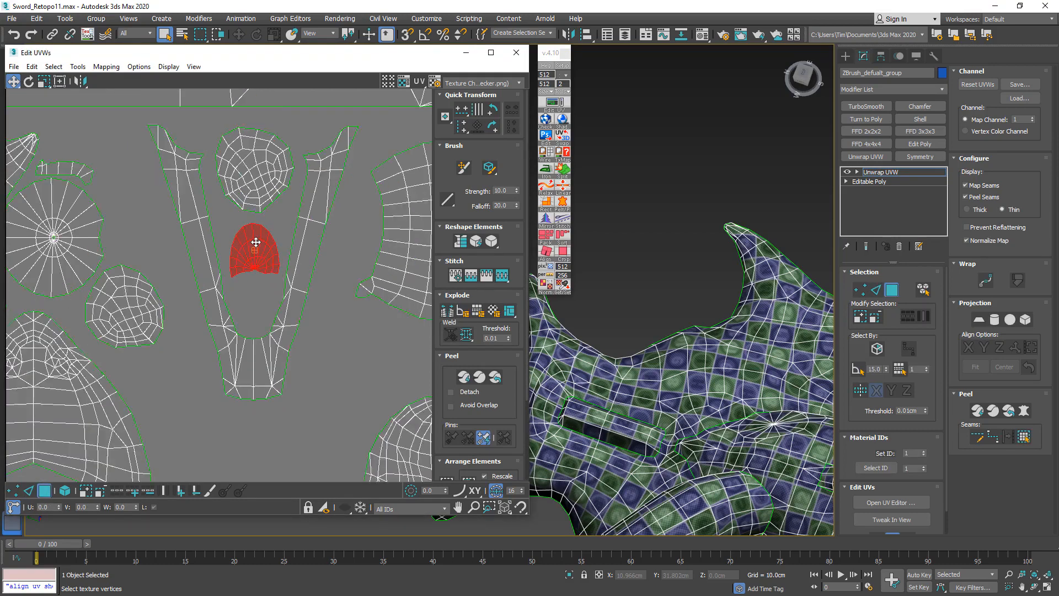
{"action": "scroll", "coordinate": [324, 225], "scroll_direction": "up", "scroll_amount": 1}
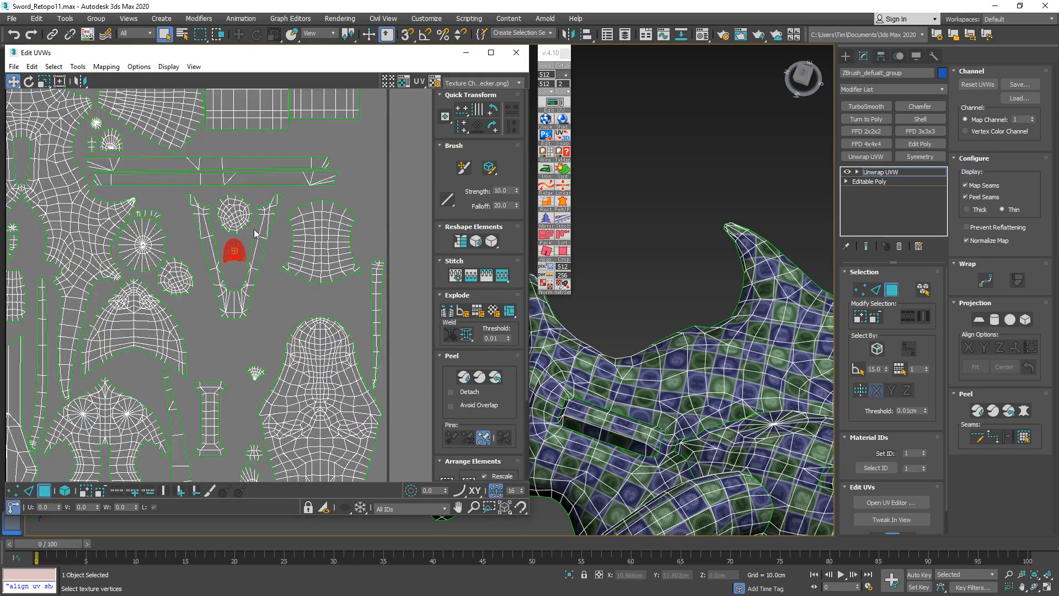
Turn on element selection and move the round shell above the arch shell into the gap between the blade and the guard's prong.
{"action": "middle_click_drag", "start_coordinate": [182, 271], "coordinate": [313, 297]}
{"action": "left_click", "coordinate": [316, 303]}
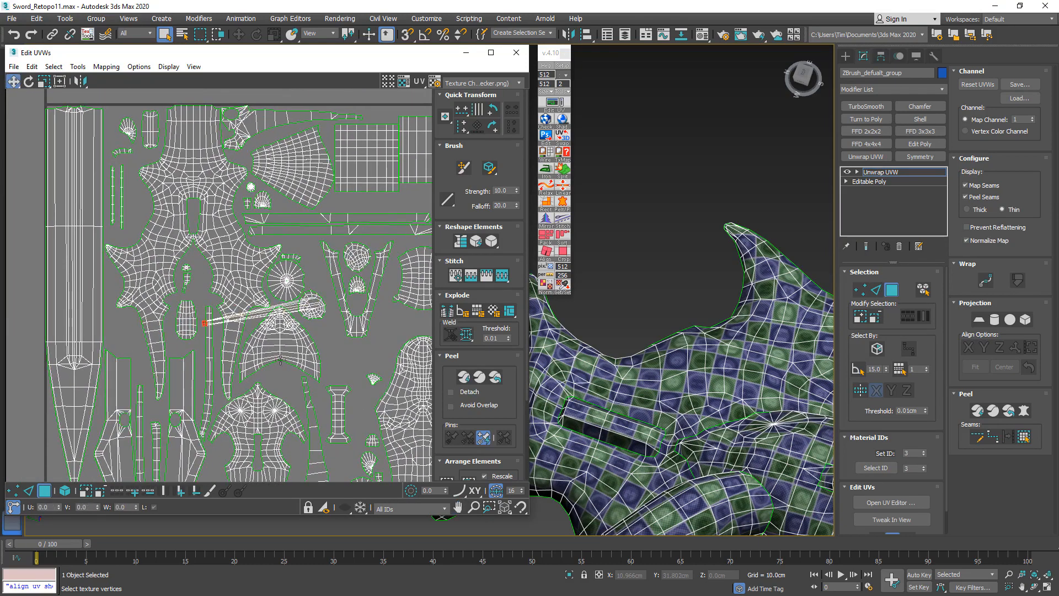
{"action": "left_click", "coordinate": [66, 490]}
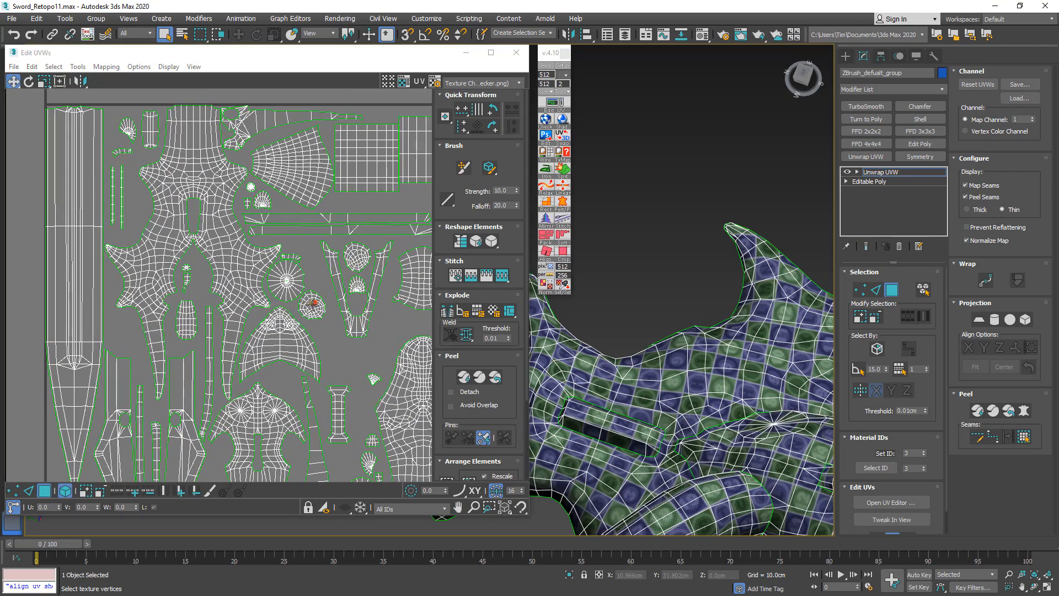
{"action": "left_click", "coordinate": [312, 303]}
{"action": "left_click_drag", "start_coordinate": [312, 302], "coordinate": [124, 328]}
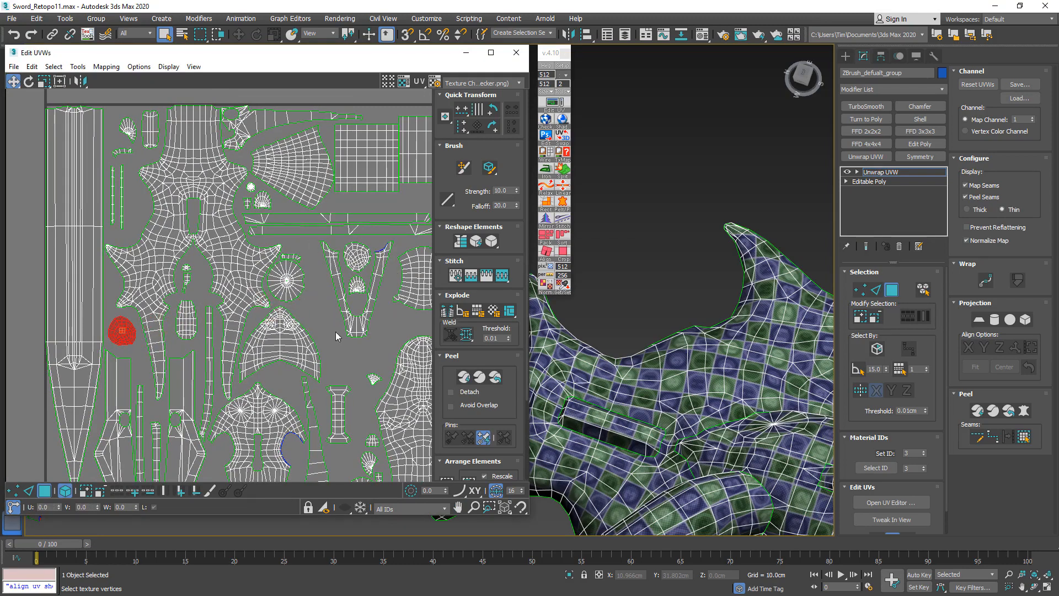
Move the V-shaped shell together with its two nested shells closer to the large disc, just under the long strips.
{"action": "left_click", "coordinate": [364, 263]}
{"action": "left_click_drag", "start_coordinate": [357, 254], "coordinate": [338, 252]}
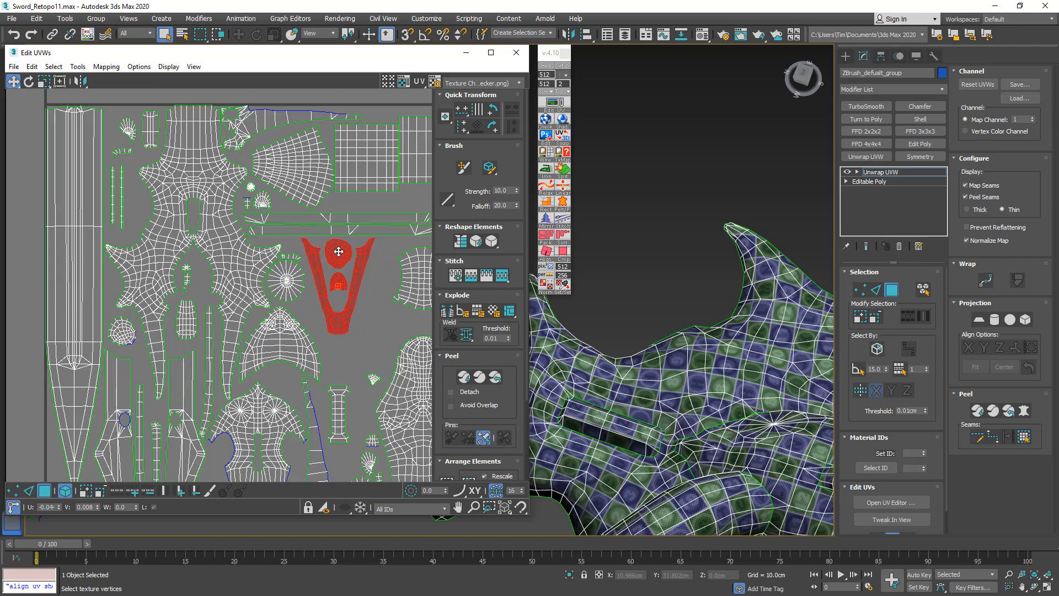
{"action": "scroll", "coordinate": [342, 217], "scroll_direction": "up", "scroll_amount": 3}
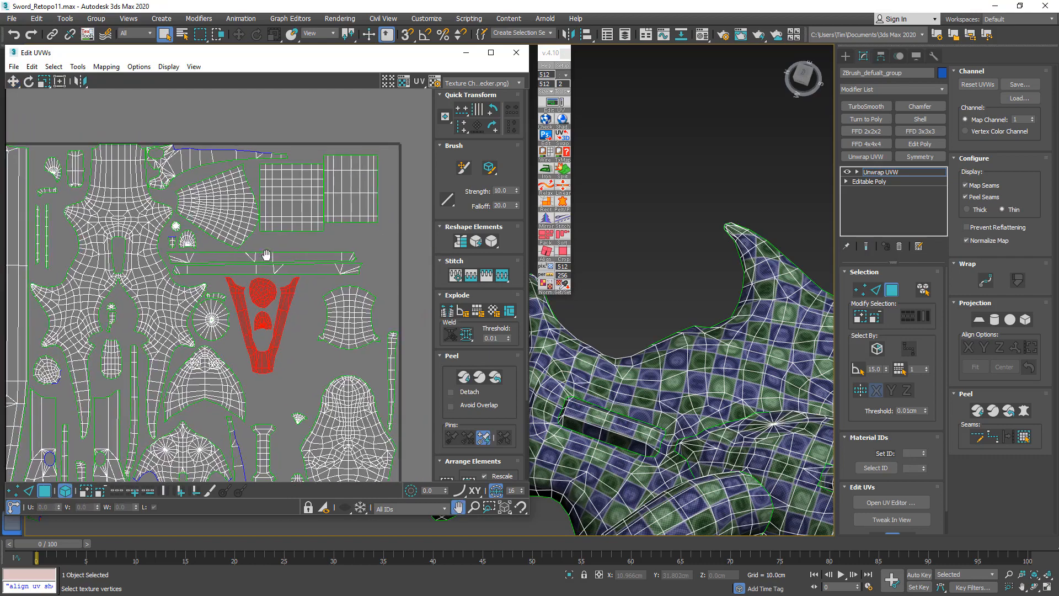
Line up the outer rectangular grid shell with its neighbour and move the remaining curved panel shell closer to the V-shaped shell.
{"action": "scroll", "coordinate": [260, 185], "scroll_direction": "down", "scroll_amount": 2}
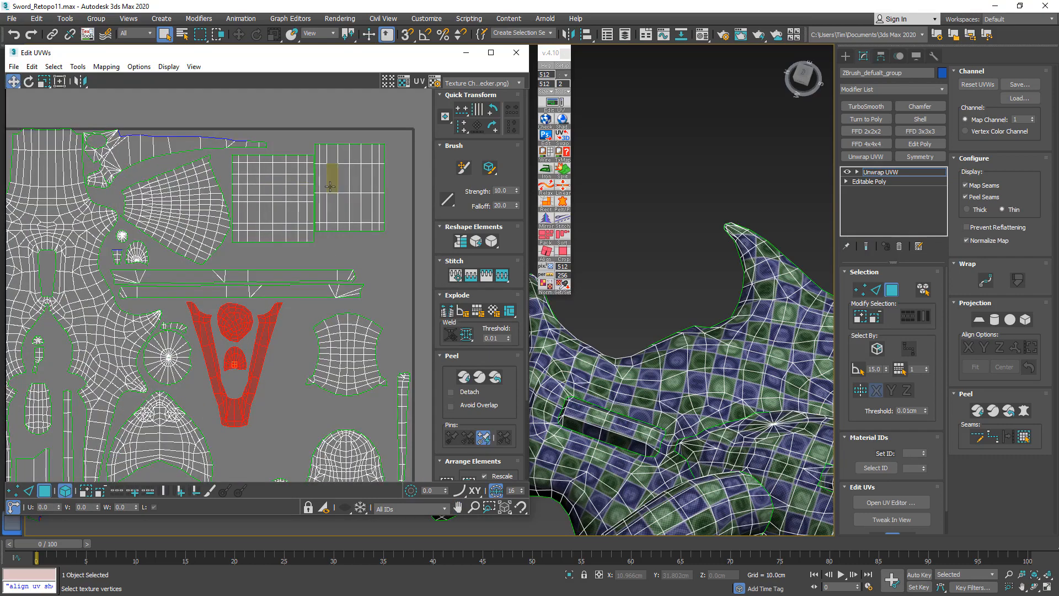
{"action": "left_click_drag", "start_coordinate": [352, 202], "coordinate": [353, 209]}
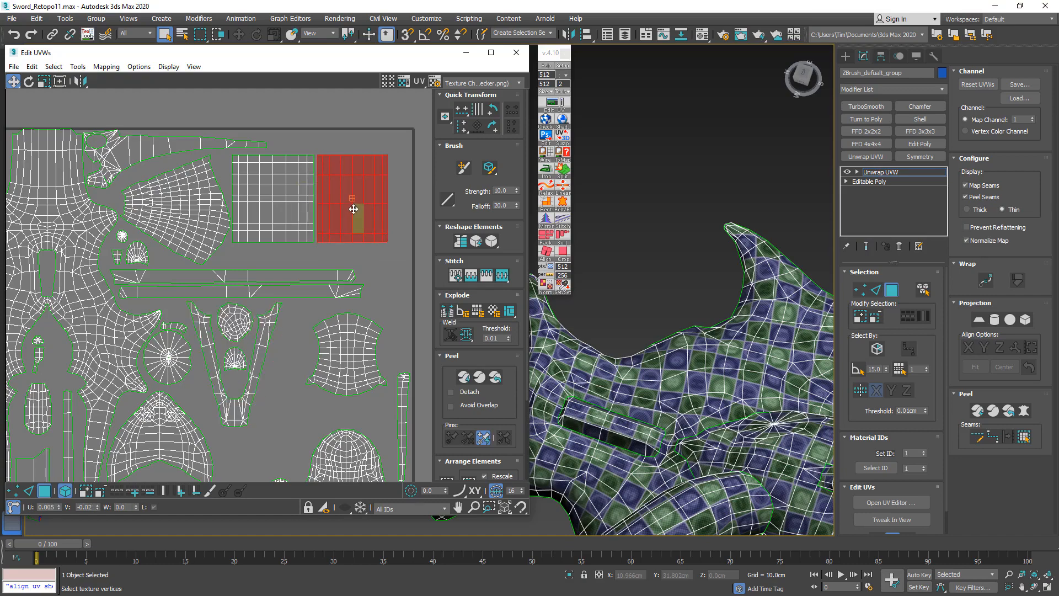
{"action": "middle_click_drag", "start_coordinate": [356, 360], "coordinate": [370, 227]}
{"action": "left_click_drag", "start_coordinate": [372, 230], "coordinate": [342, 217]}
{"action": "scroll", "coordinate": [350, 266], "scroll_direction": "down", "scroll_amount": 4}
{"action": "middle_click_drag", "start_coordinate": [349, 266], "coordinate": [329, 219]}
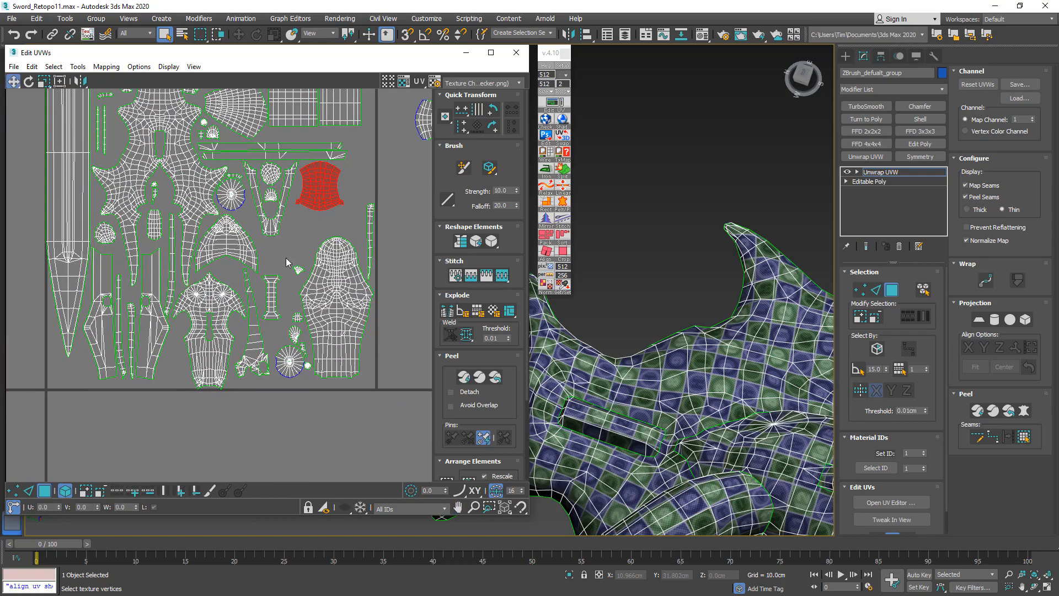
Move the arch shell below the tile and raise the large winged shell into the space under the disc and V-shaped shell.
{"action": "middle_click_drag", "start_coordinate": [221, 280], "coordinate": [301, 334]}
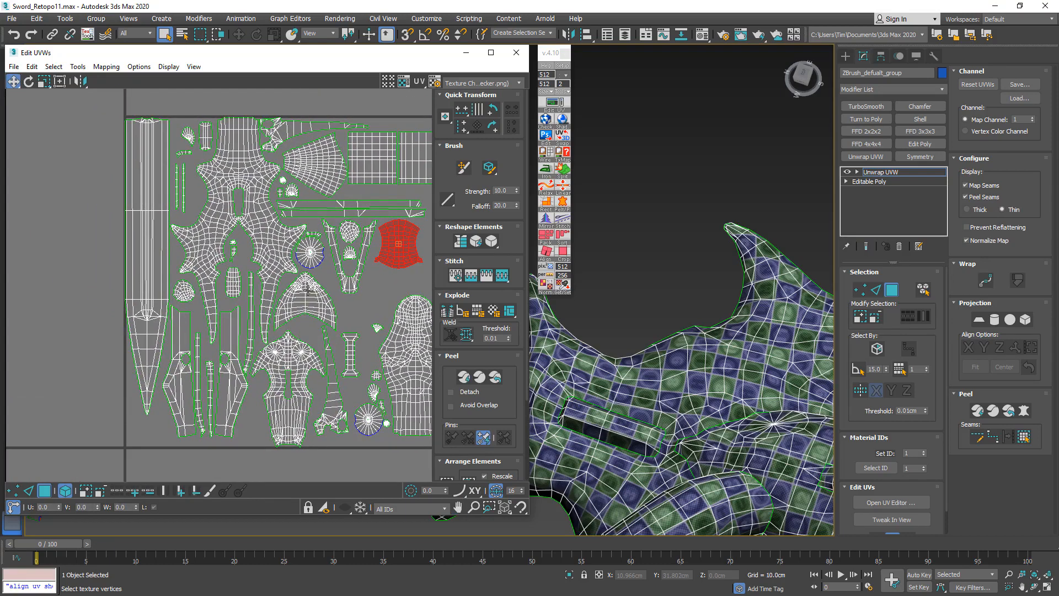
{"action": "middle_click_drag", "start_coordinate": [307, 289], "coordinate": [238, 341]}
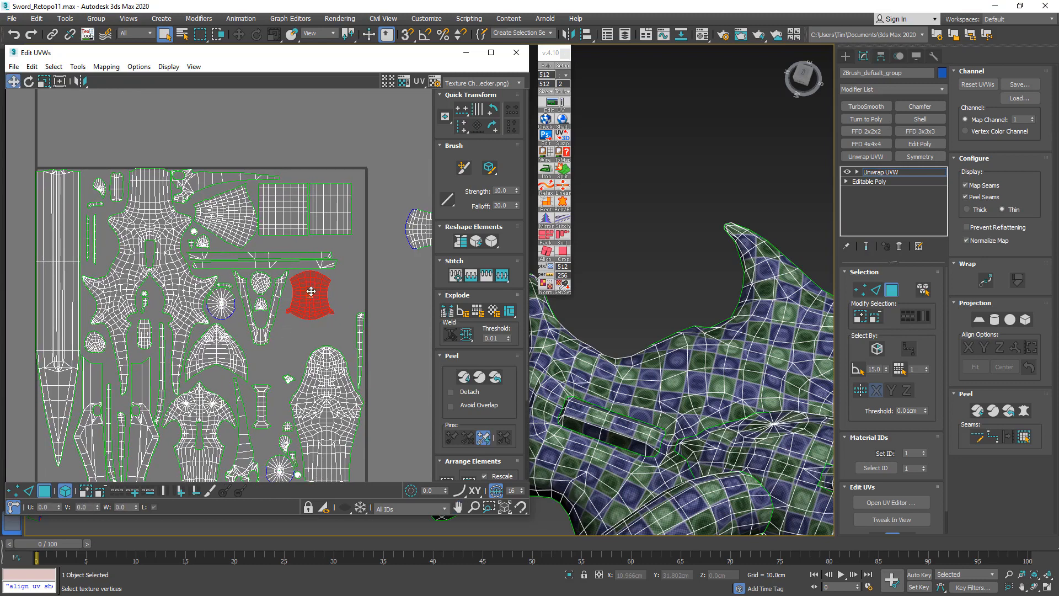
{"action": "middle_click_drag", "start_coordinate": [335, 399], "coordinate": [245, 377]}
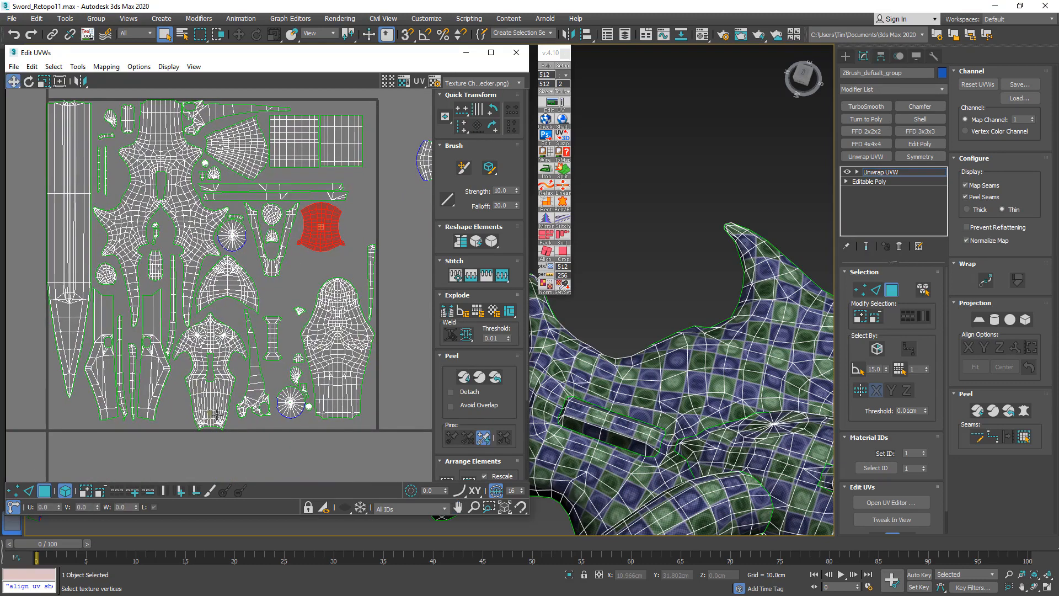
{"action": "left_click", "coordinate": [215, 346]}
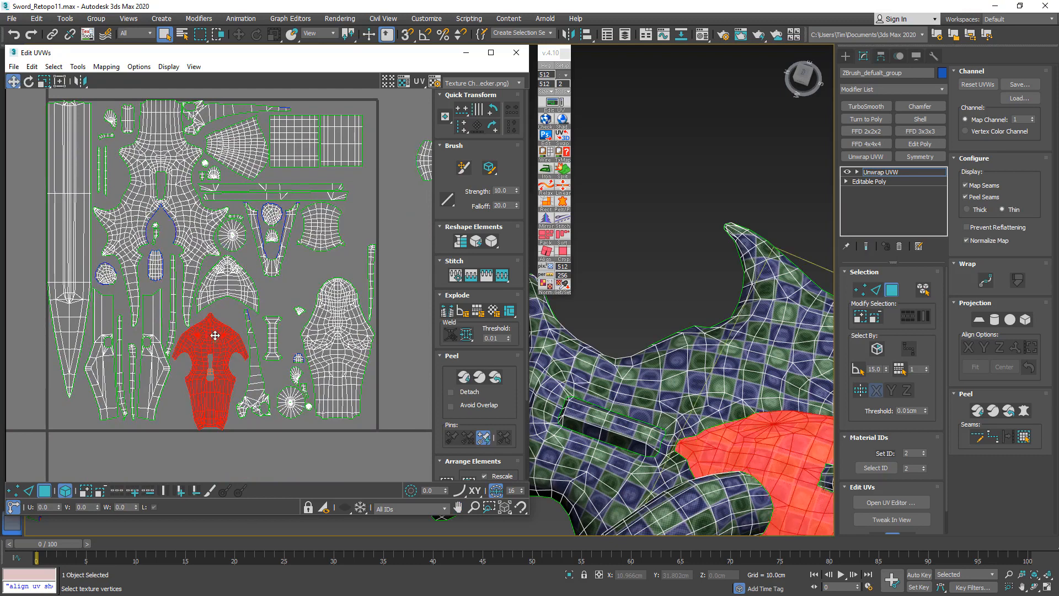
{"action": "left_click_drag", "start_coordinate": [230, 282], "coordinate": [160, 446]}
{"action": "left_click_drag", "start_coordinate": [216, 334], "coordinate": [243, 275]}
Move the tapered strip and the spiky shells at its base into the space on the winged shell's guard side.
{"action": "left_click_drag", "start_coordinate": [261, 389], "coordinate": [212, 380]}
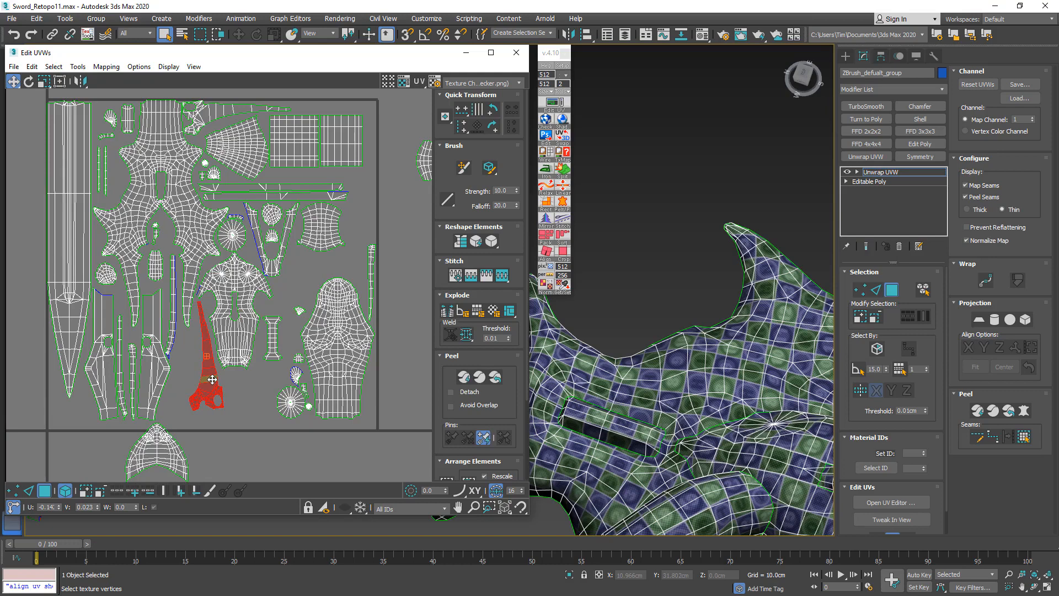
{"action": "scroll", "coordinate": [308, 305], "scroll_direction": "up", "scroll_amount": 5}
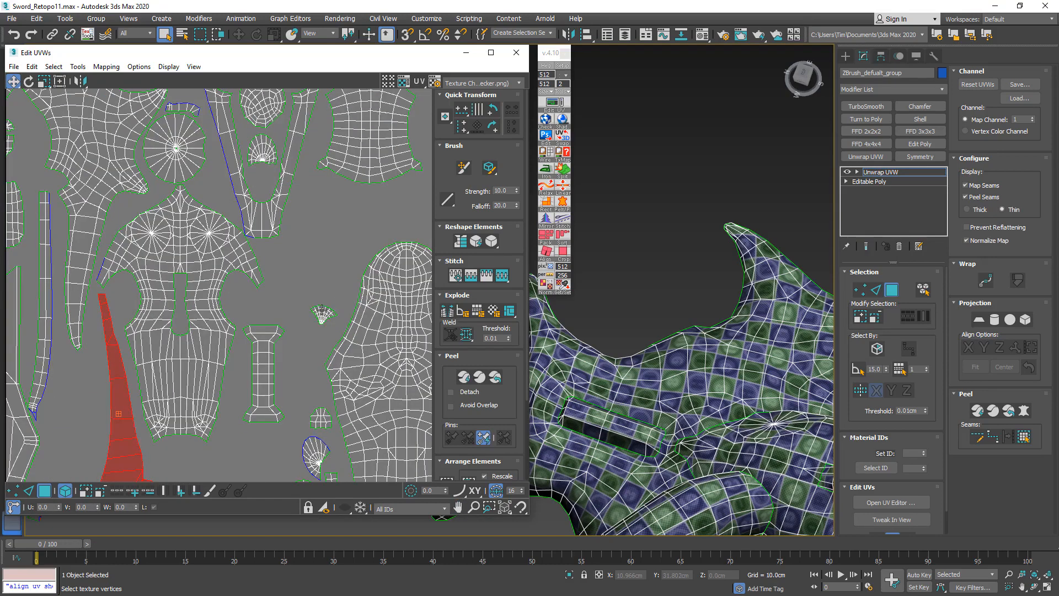
Nest the small fan shell beside the winged shell's waist and move the lower disc, fan and small grid shells beneath the winged shell.
{"action": "left_click_drag", "start_coordinate": [310, 312], "coordinate": [244, 301]}
{"action": "scroll", "coordinate": [320, 313], "scroll_direction": "down", "scroll_amount": 5}
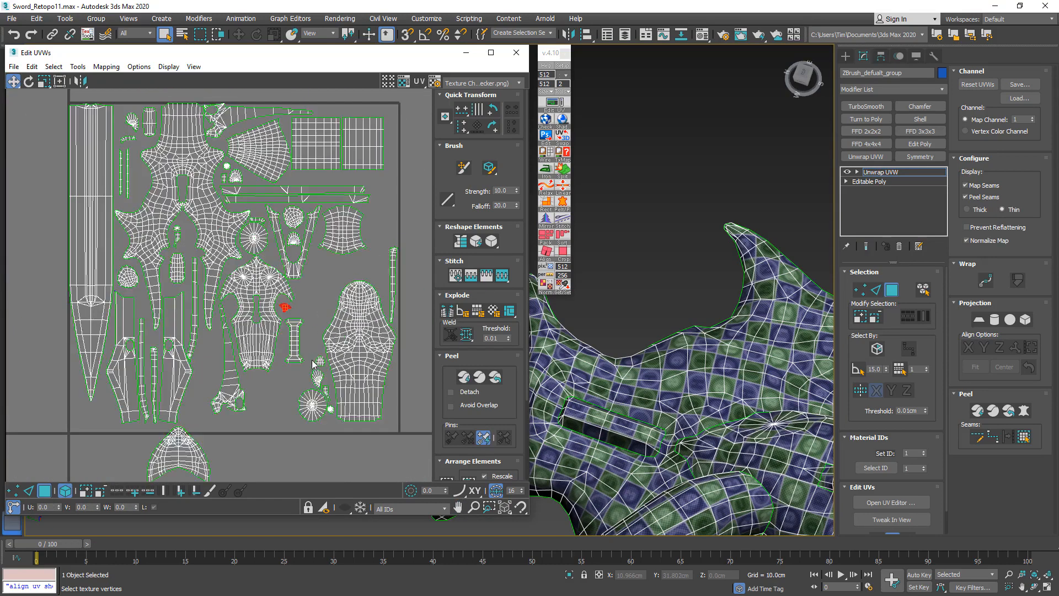
{"action": "left_click_drag", "start_coordinate": [313, 356], "coordinate": [320, 408]}
{"action": "left_click_drag", "start_coordinate": [314, 406], "coordinate": [276, 413]}
{"action": "scroll", "coordinate": [274, 413], "scroll_direction": "up", "scroll_amount": 4}
{"action": "left_click", "coordinate": [301, 407]}
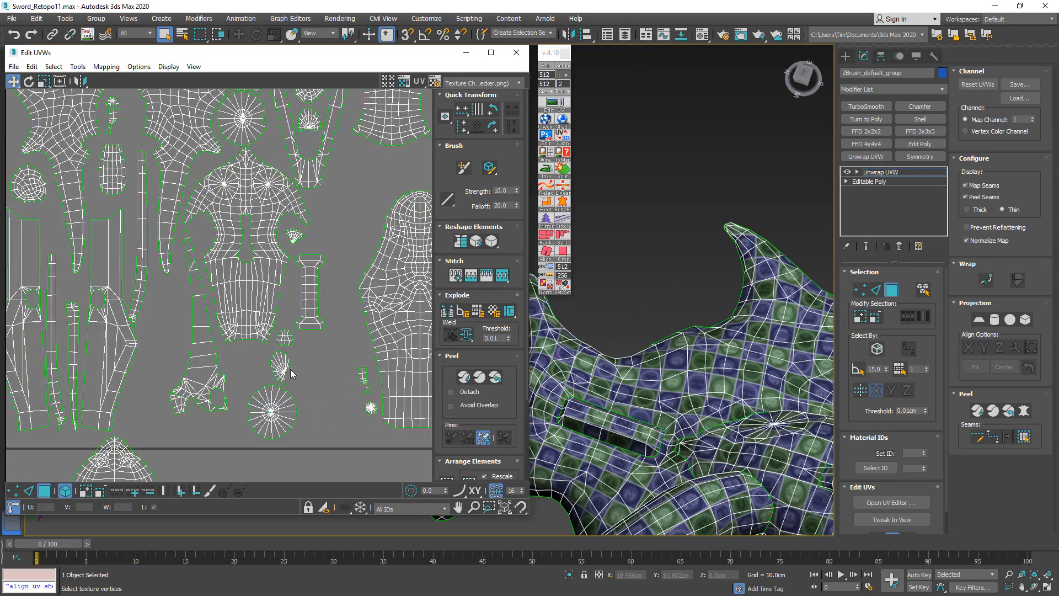
Fit the lower disc between the spiky shells and the loose fan shell, directly under the winged shell.
{"action": "left_click_drag", "start_coordinate": [279, 364], "coordinate": [311, 363]}
{"action": "left_click_drag", "start_coordinate": [266, 408], "coordinate": [246, 370]}
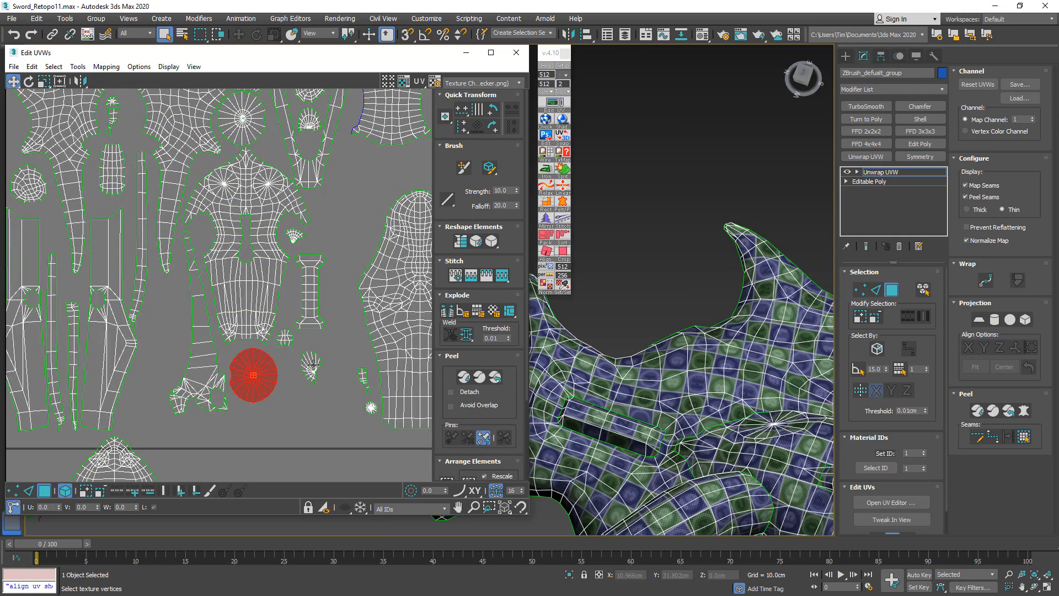
{"action": "left_click_drag", "start_coordinate": [313, 364], "coordinate": [291, 366]}
Move the tiny strip next to the tapered strip and the tiny disc into the gap between the large disc and the V-shaped shell.
{"action": "left_click_drag", "start_coordinate": [362, 377], "coordinate": [162, 303]}
{"action": "left_click", "coordinate": [367, 403]}
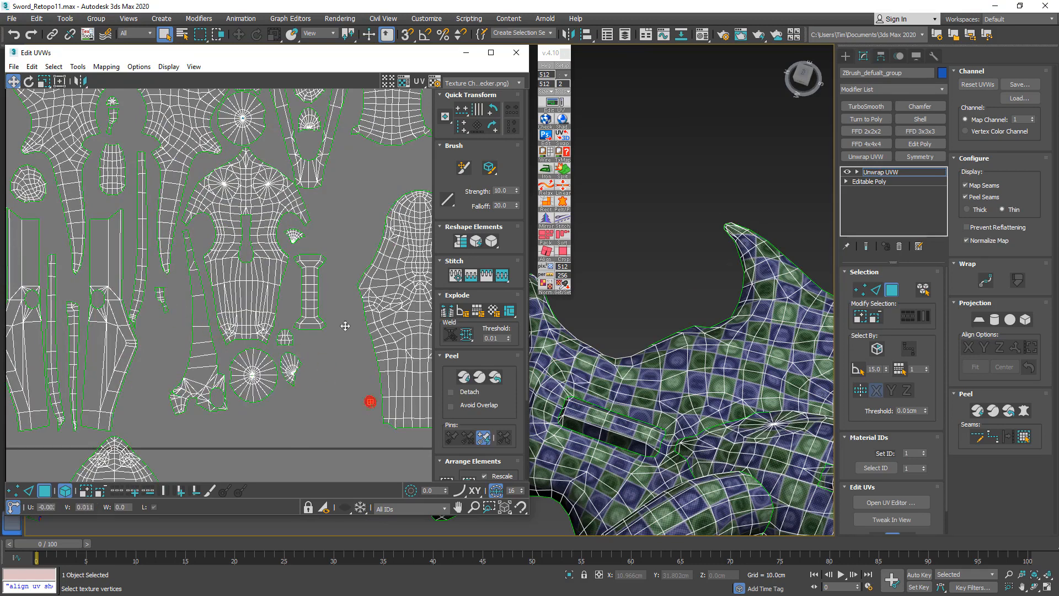
{"action": "left_click", "coordinate": [299, 231]}
{"action": "middle_click_drag", "start_coordinate": [342, 222], "coordinate": [242, 266]}
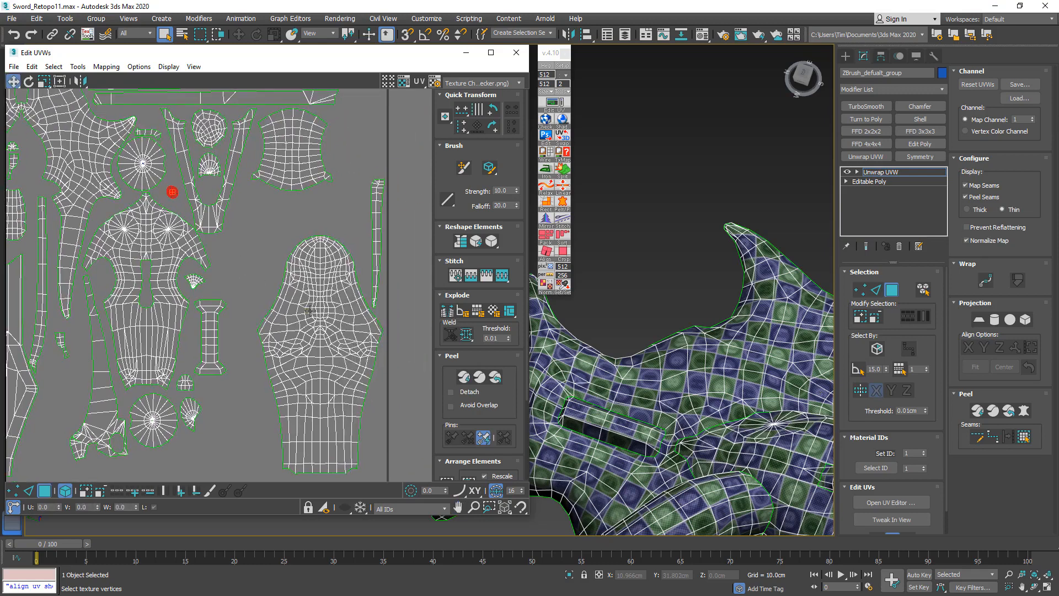
Move the large hooded shell and the column shell closer to the winged shell, and the small grid shell beside the tapered strip.
{"action": "left_click_drag", "start_coordinate": [284, 279], "coordinate": [274, 265]}
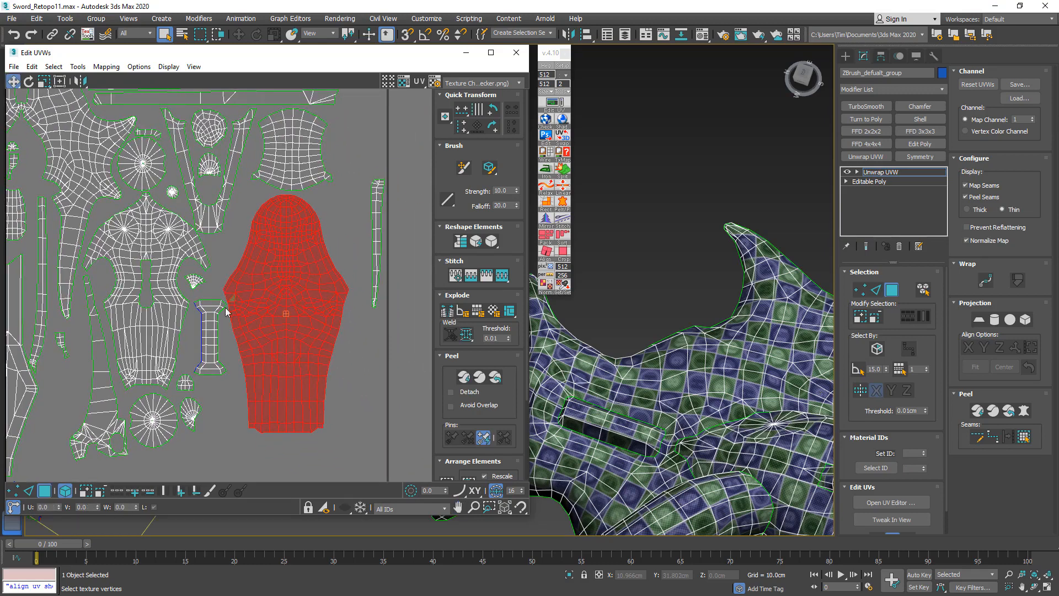
{"action": "left_click_drag", "start_coordinate": [215, 333], "coordinate": [79, 342]}
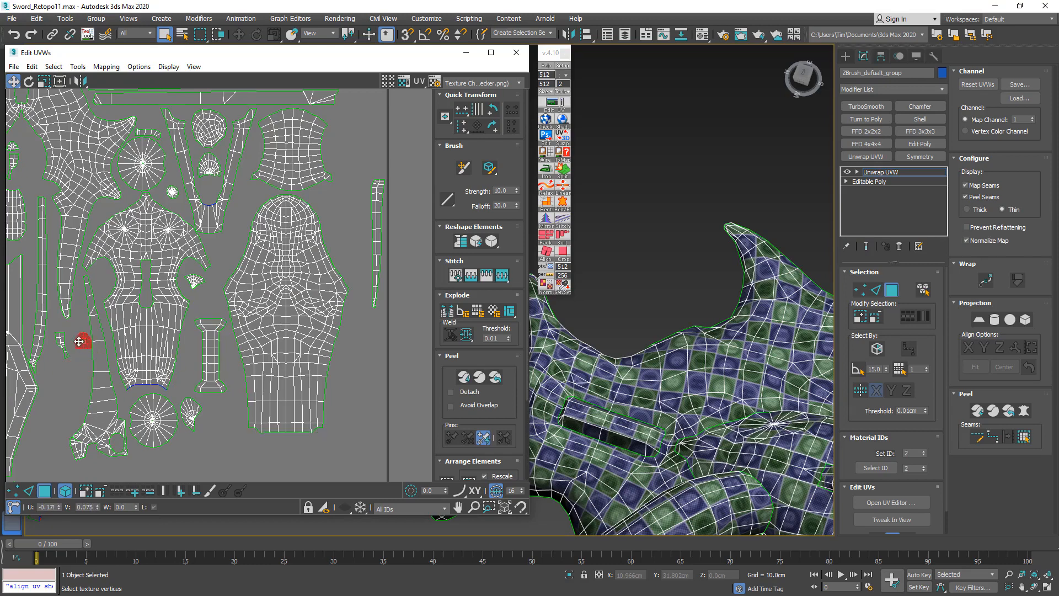
{"action": "left_click_drag", "start_coordinate": [209, 332], "coordinate": [204, 336]}
{"action": "left_click_drag", "start_coordinate": [259, 282], "coordinate": [257, 278]}
Shift the outermost thin strip and nudge the V-shaped shell with its two nested shells up toward the long strips.
{"action": "left_click_drag", "start_coordinate": [377, 222], "coordinate": [360, 273]}
{"action": "middle_click_drag", "start_coordinate": [175, 171], "coordinate": [236, 258]}
{"action": "scroll", "coordinate": [236, 258], "scroll_direction": "up", "scroll_amount": 2}
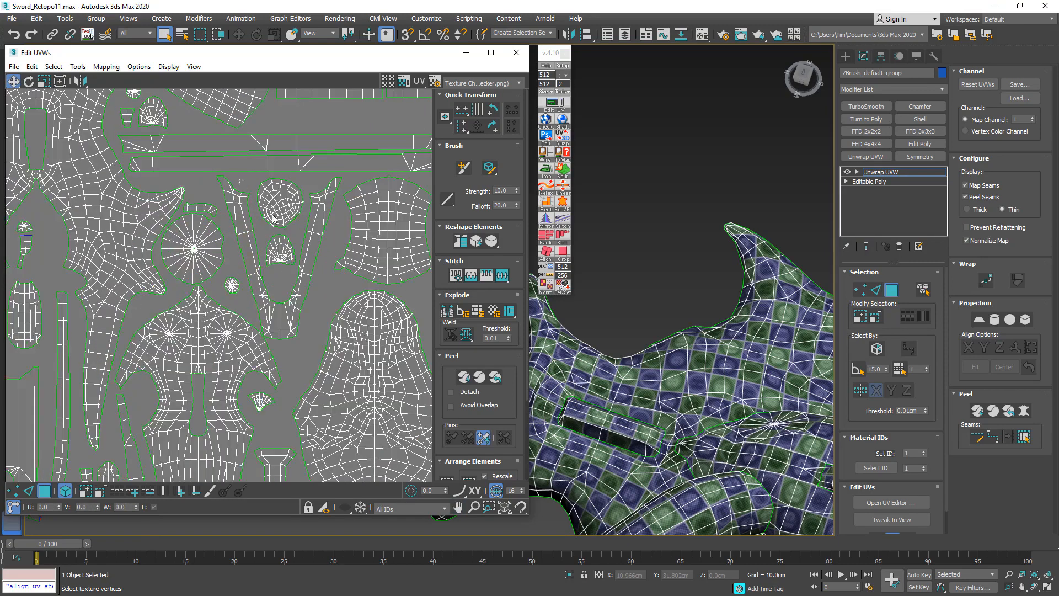
{"action": "left_click_drag", "start_coordinate": [315, 271], "coordinate": [310, 249]}
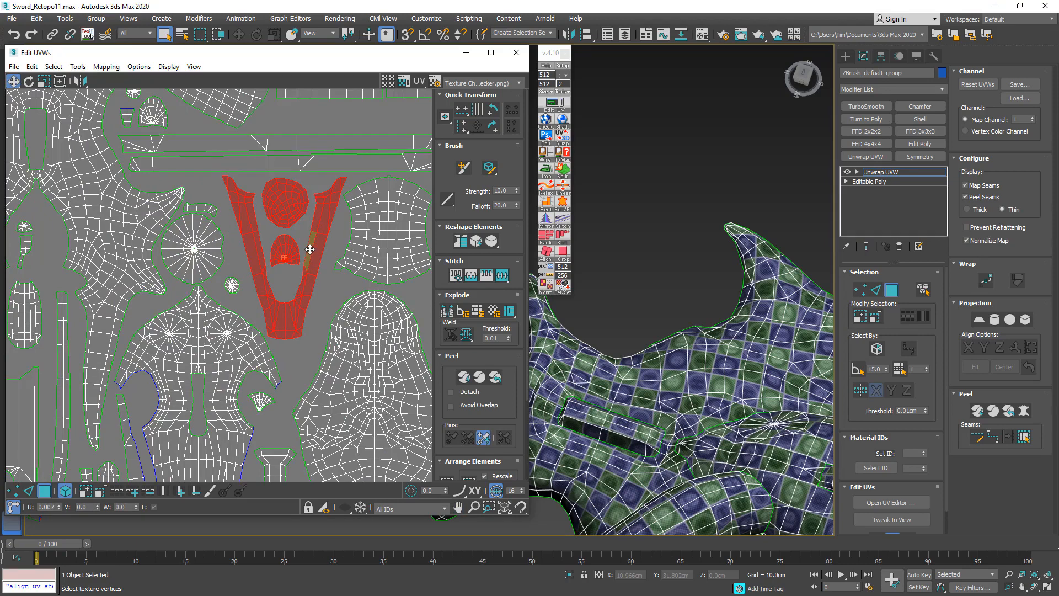
{"action": "scroll", "coordinate": [310, 250], "scroll_direction": "down", "scroll_amount": 5}
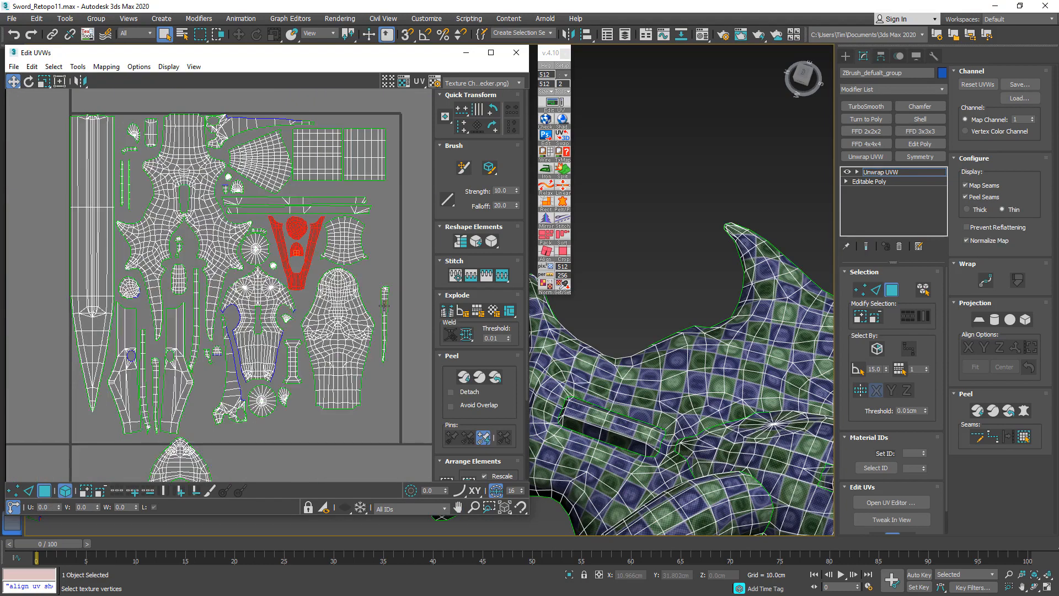
Rotate the outer thin strip 90 degrees and place it horizontally between the rectangular grid shells and the long strips.
{"action": "left_click", "coordinate": [384, 305]}
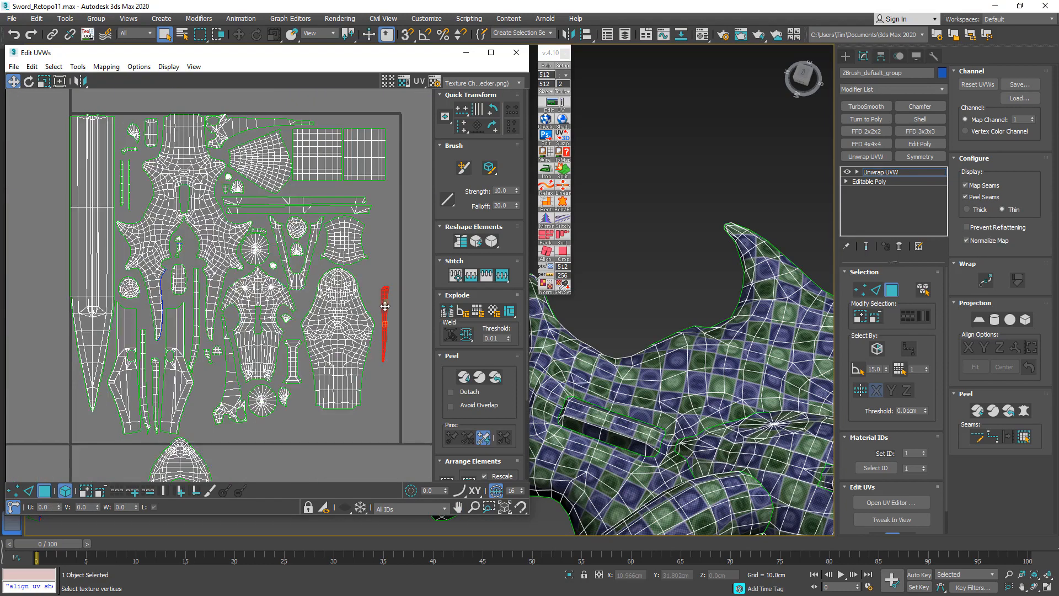
{"action": "left_click", "coordinate": [493, 130]}
{"action": "left_click_drag", "start_coordinate": [401, 288], "coordinate": [356, 190]}
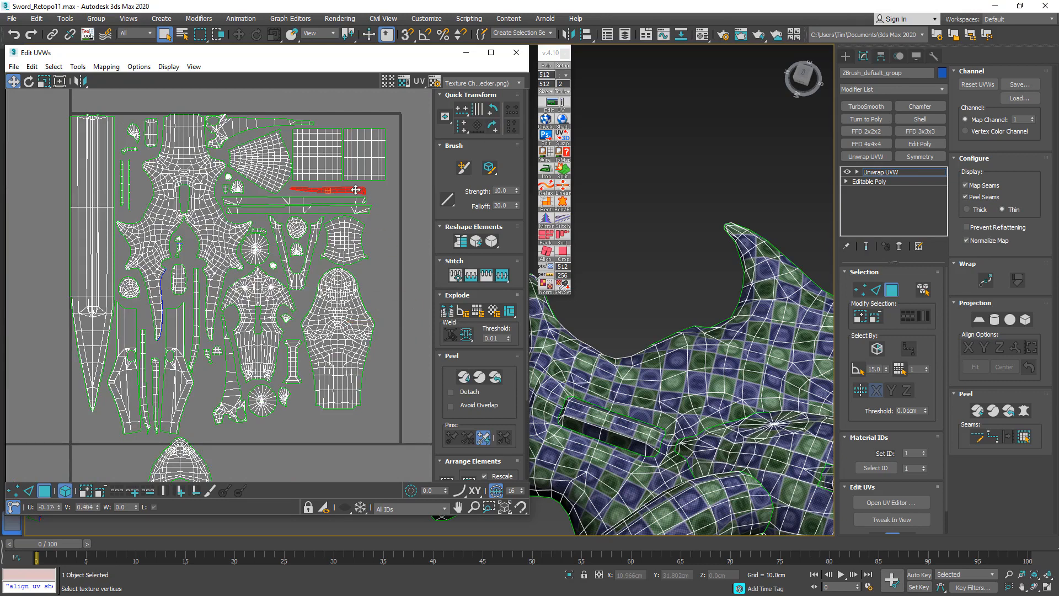
Bring the curved panel lying outside the tile next to the large hooded shell and move the arch shell directly below that shell.
{"action": "scroll", "coordinate": [354, 189], "scroll_direction": "down", "scroll_amount": 2}
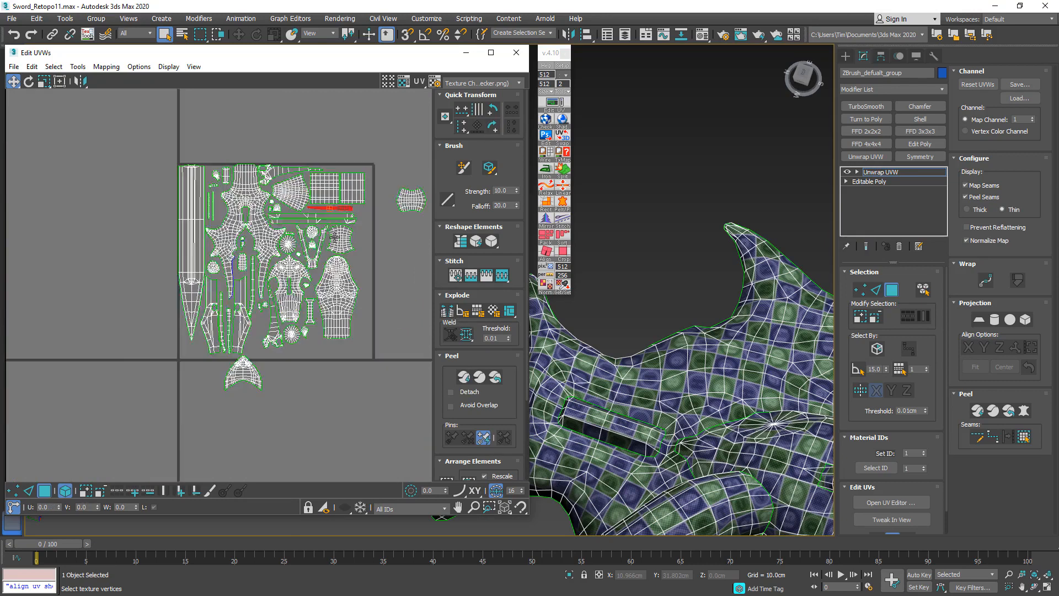
{"action": "scroll", "coordinate": [319, 219], "scroll_direction": "up", "scroll_amount": 4}
{"action": "scroll", "coordinate": [382, 222], "scroll_direction": "down", "scroll_amount": 3}
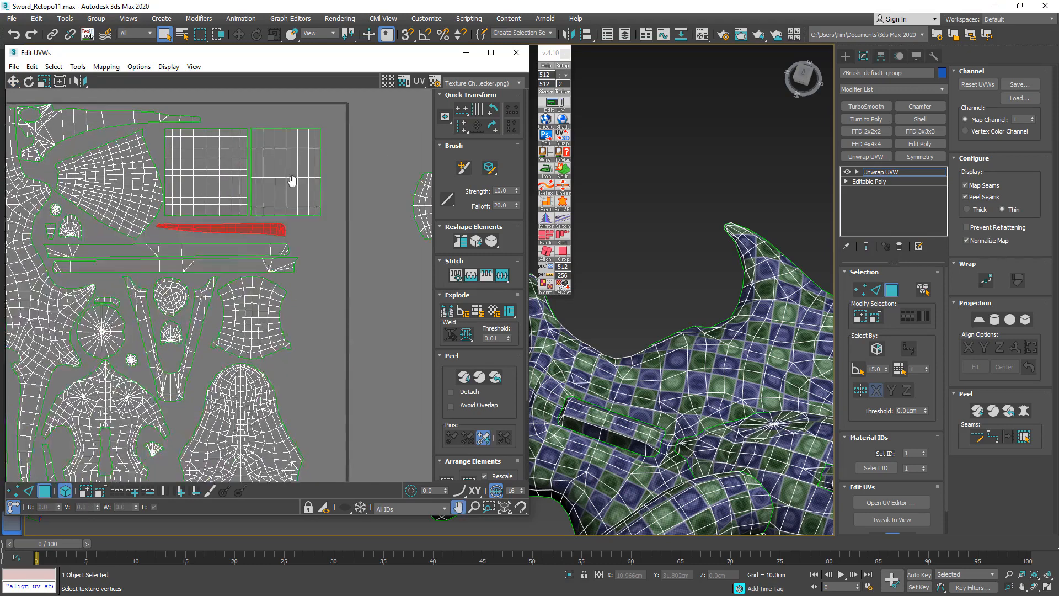
{"action": "left_click", "coordinate": [390, 225]}
{"action": "left_click_drag", "start_coordinate": [389, 225], "coordinate": [319, 340]}
{"action": "middle_click_drag", "start_coordinate": [320, 339], "coordinate": [354, 201]}
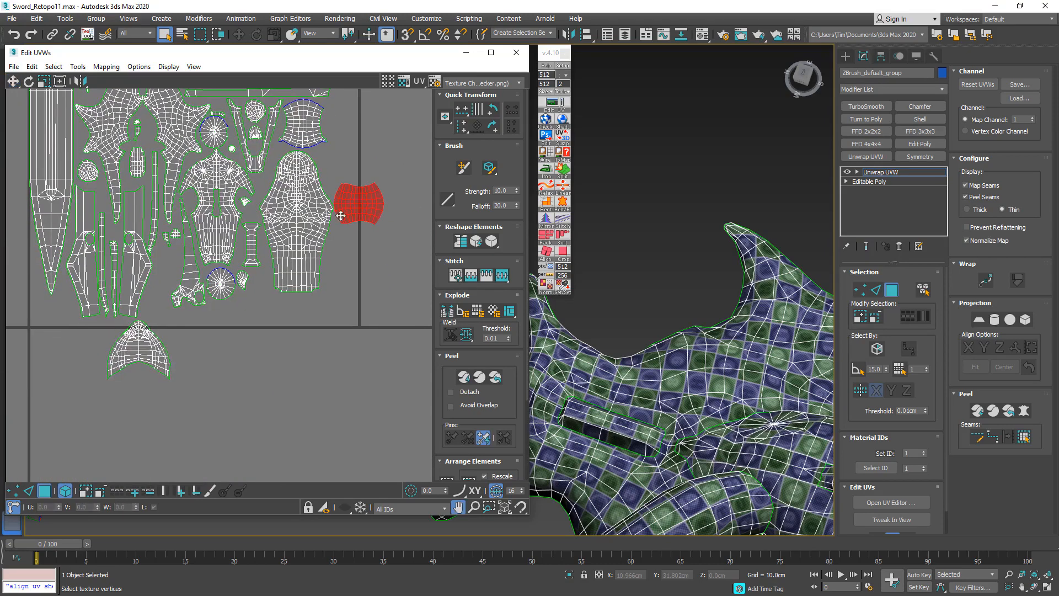
{"action": "left_click_drag", "start_coordinate": [251, 356], "coordinate": [282, 331]}
{"action": "middle_click_drag", "start_coordinate": [250, 325], "coordinate": [276, 400]}
{"action": "scroll", "coordinate": [242, 320], "scroll_direction": "up", "scroll_amount": 2}
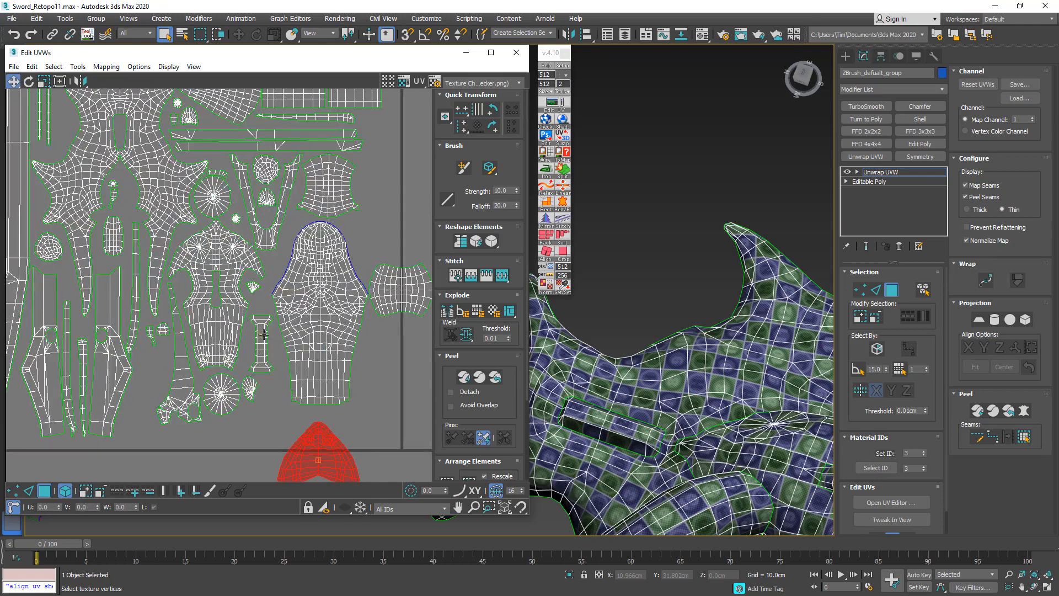
Move the column shell into the gap beside the tapered strip's base and adjust the tiny strip above it.
{"action": "left_click", "coordinate": [263, 335]}
{"action": "left_click_drag", "start_coordinate": [263, 334], "coordinate": [149, 354]}
{"action": "scroll", "coordinate": [148, 367], "scroll_direction": "up", "scroll_amount": 3}
{"action": "scroll", "coordinate": [171, 320], "scroll_direction": "up", "scroll_amount": 1}
{"action": "left_click", "coordinate": [152, 307]}
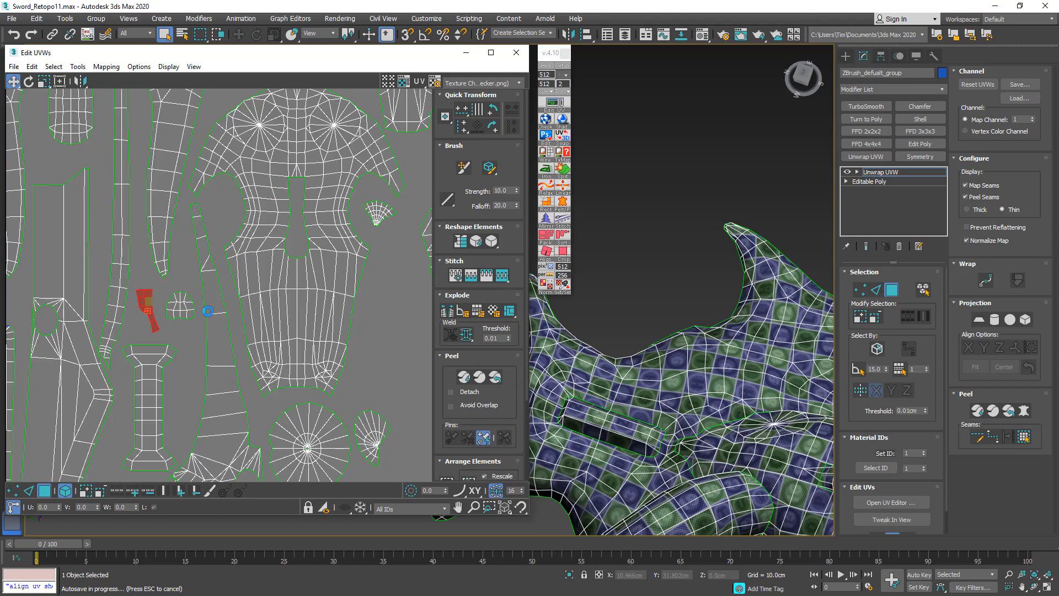
Nudge the two rectangular grid shells together slightly away from the fan-shaped grid shell.
{"action": "scroll", "coordinate": [207, 311], "scroll_direction": "down", "scroll_amount": 2}
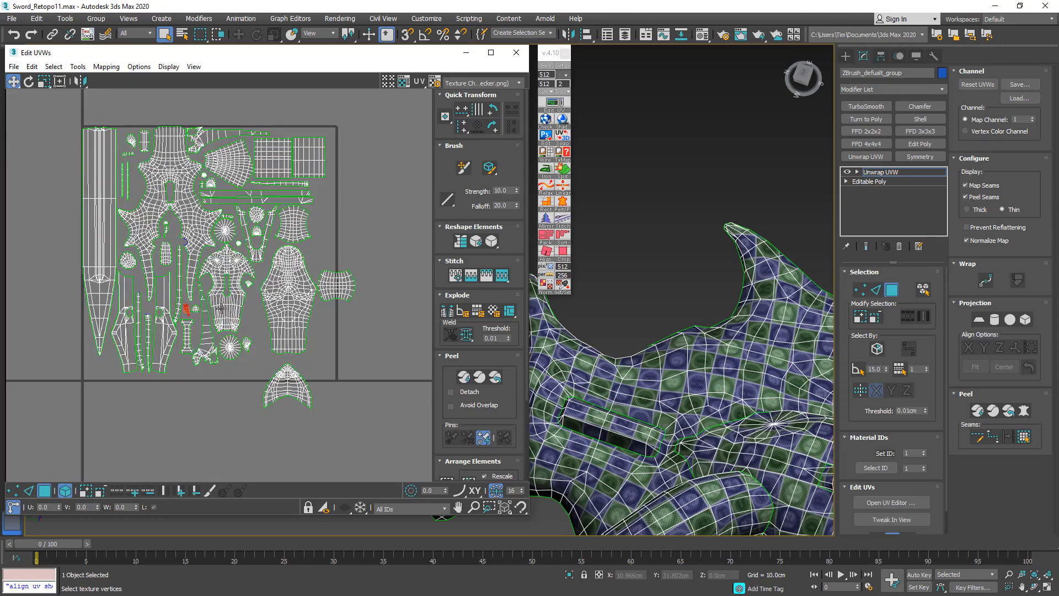
{"action": "scroll", "coordinate": [312, 289], "scroll_direction": "down", "scroll_amount": 2}
{"action": "middle_click_drag", "start_coordinate": [316, 284], "coordinate": [373, 332]}
{"action": "scroll", "coordinate": [308, 172], "scroll_direction": "up", "scroll_amount": 2}
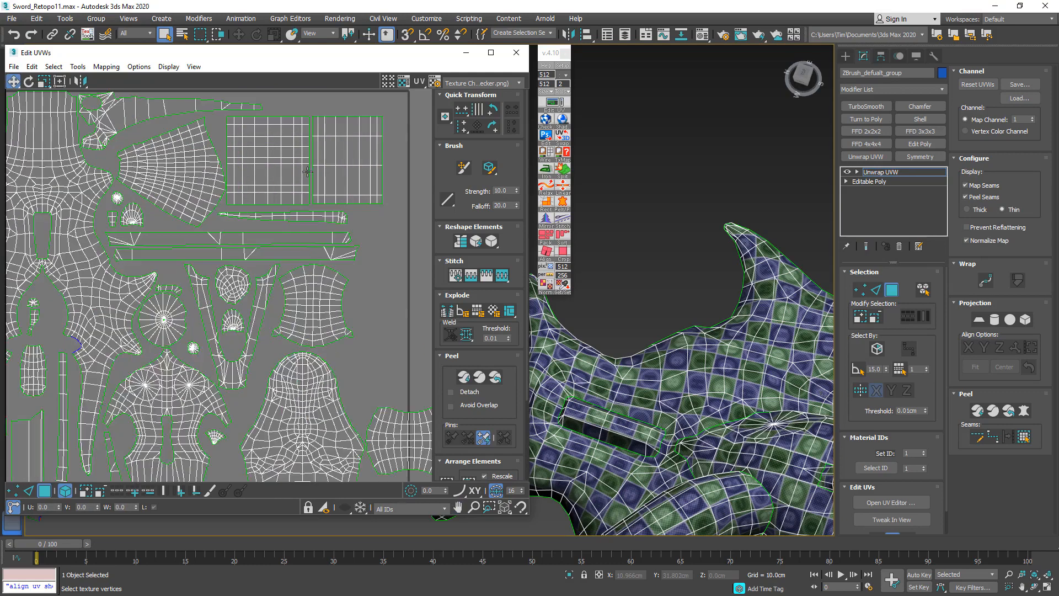
{"action": "left_click", "coordinate": [293, 167]}
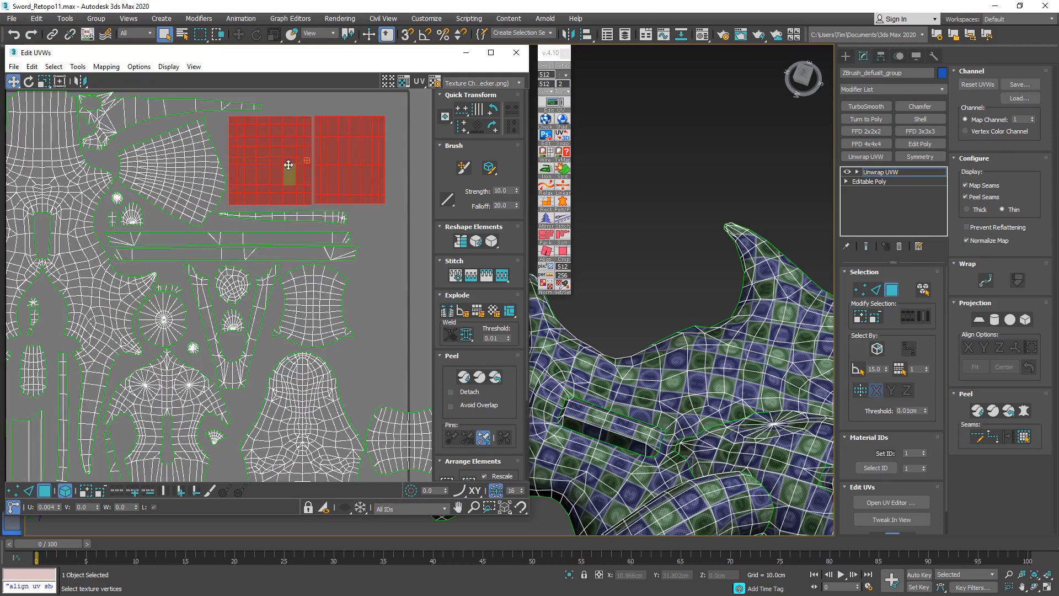
{"action": "scroll", "coordinate": [288, 165], "scroll_direction": "down", "scroll_amount": 3}
{"action": "left_click", "coordinate": [368, 224]}
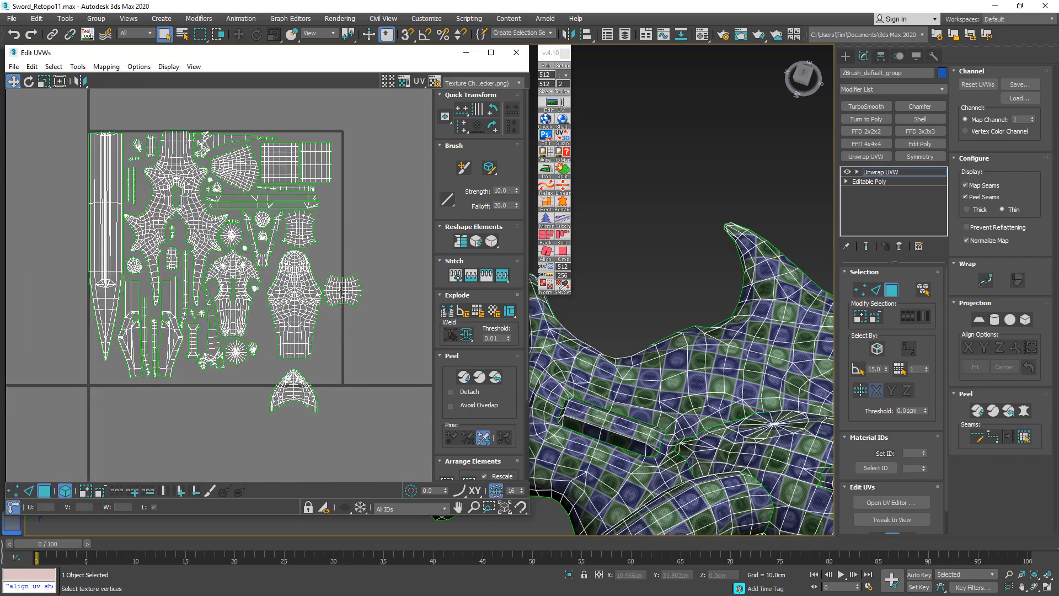
Rotate the curved panel from outside the tile 90 degrees and fit it between the lower disc and the large hooded shell.
{"action": "left_click_drag", "start_coordinate": [342, 289], "coordinate": [260, 331]}
{"action": "scroll", "coordinate": [262, 327], "scroll_direction": "up", "scroll_amount": 3}
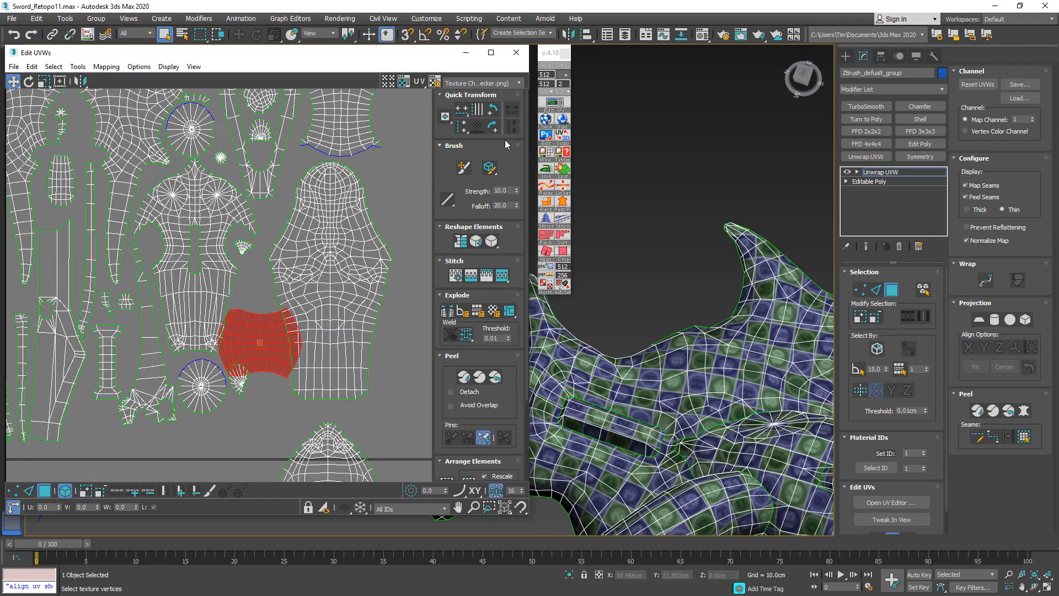
{"action": "left_click", "coordinate": [493, 130]}
{"action": "middle_click_drag", "start_coordinate": [250, 358], "coordinate": [290, 253]}
{"action": "scroll", "coordinate": [291, 251], "scroll_direction": "up", "scroll_amount": 3}
{"action": "left_click_drag", "start_coordinate": [303, 233], "coordinate": [295, 298]}
Move the overlapped fan shell into the gap above the curved panel and nudge the lower disc toward the spiky shells.
{"action": "left_click", "coordinate": [291, 230]}
{"action": "left_click", "coordinate": [272, 285]}
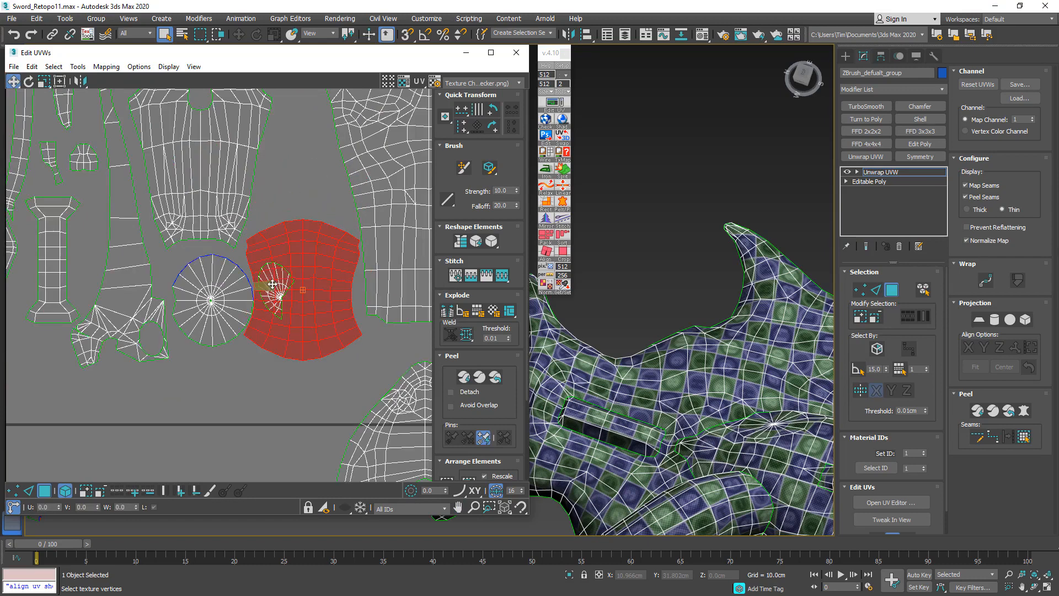
{"action": "left_click", "coordinate": [276, 289]}
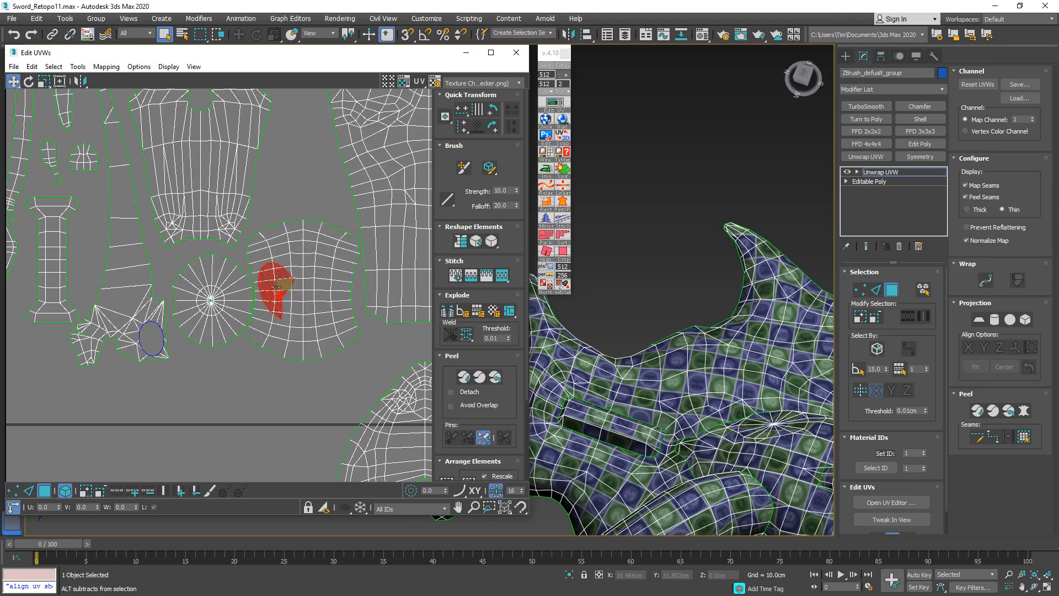
{"action": "left_click_drag", "start_coordinate": [276, 290], "coordinate": [288, 148]}
{"action": "scroll", "coordinate": [179, 281], "scroll_direction": "up", "scroll_amount": 2}
{"action": "middle_click_drag", "start_coordinate": [179, 281], "coordinate": [289, 244]}
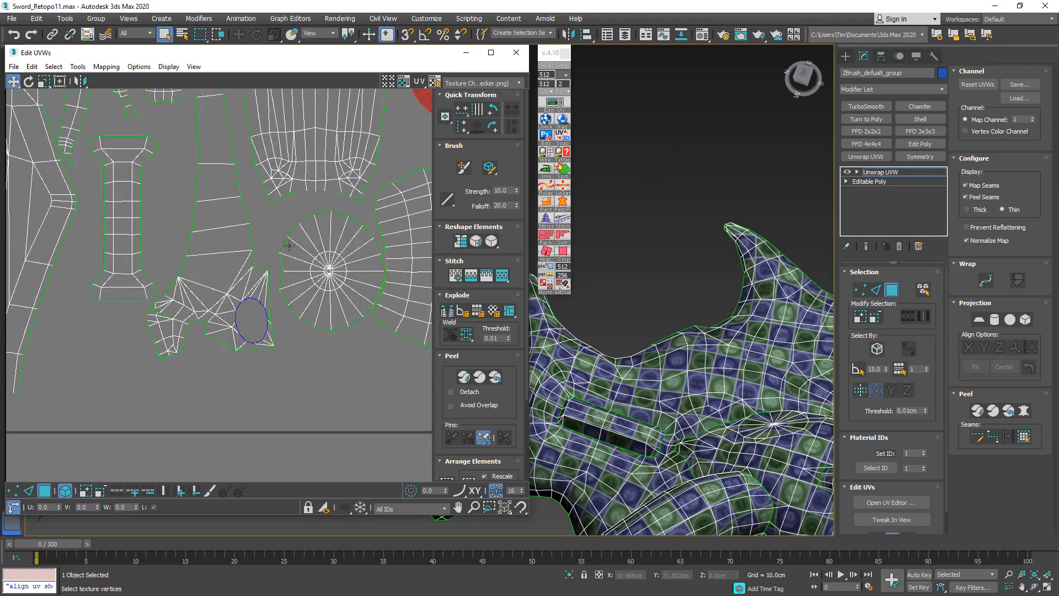
{"action": "left_click_drag", "start_coordinate": [322, 259], "coordinate": [318, 251]}
Move the upper curved panel out of the tile and place the arch shell in its spot above the large hooded shell.
{"action": "scroll", "coordinate": [317, 251], "scroll_direction": "down", "scroll_amount": 4}
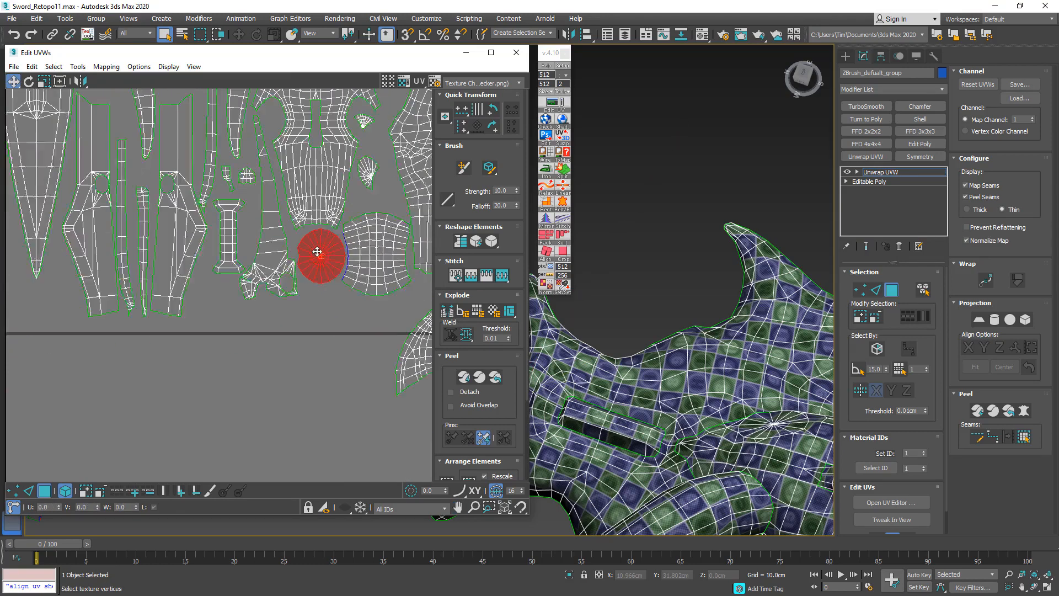
{"action": "middle_click_drag", "start_coordinate": [317, 251], "coordinate": [123, 303]}
{"action": "left_click", "coordinate": [265, 391]}
{"action": "scroll", "coordinate": [264, 390], "scroll_direction": "down", "scroll_amount": 3}
{"action": "middle_click_drag", "start_coordinate": [264, 389], "coordinate": [271, 409]}
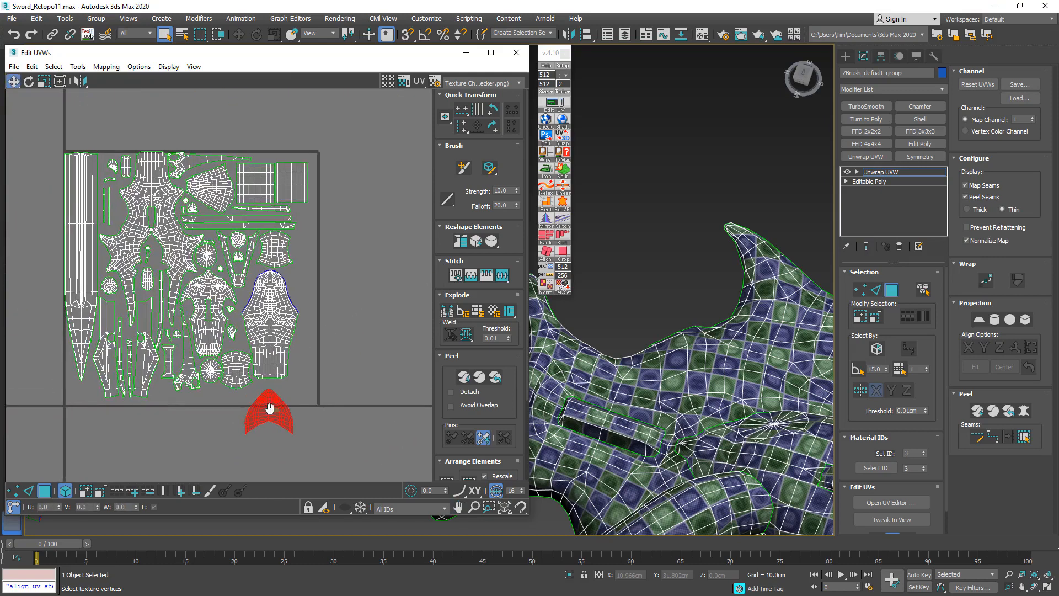
{"action": "left_click_drag", "start_coordinate": [270, 409], "coordinate": [297, 268]}
{"action": "scroll", "coordinate": [293, 266], "scroll_direction": "up", "scroll_amount": 4}
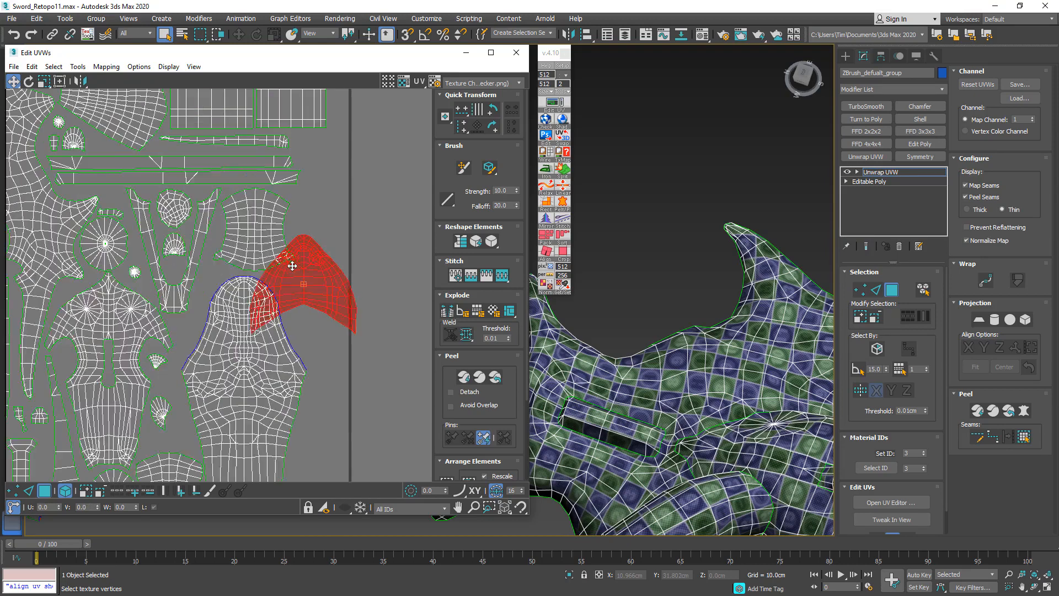
{"action": "left_click", "coordinate": [261, 228]}
{"action": "left_click_drag", "start_coordinate": [258, 219], "coordinate": [425, 185]}
{"action": "left_click_drag", "start_coordinate": [295, 290], "coordinate": [248, 245]}
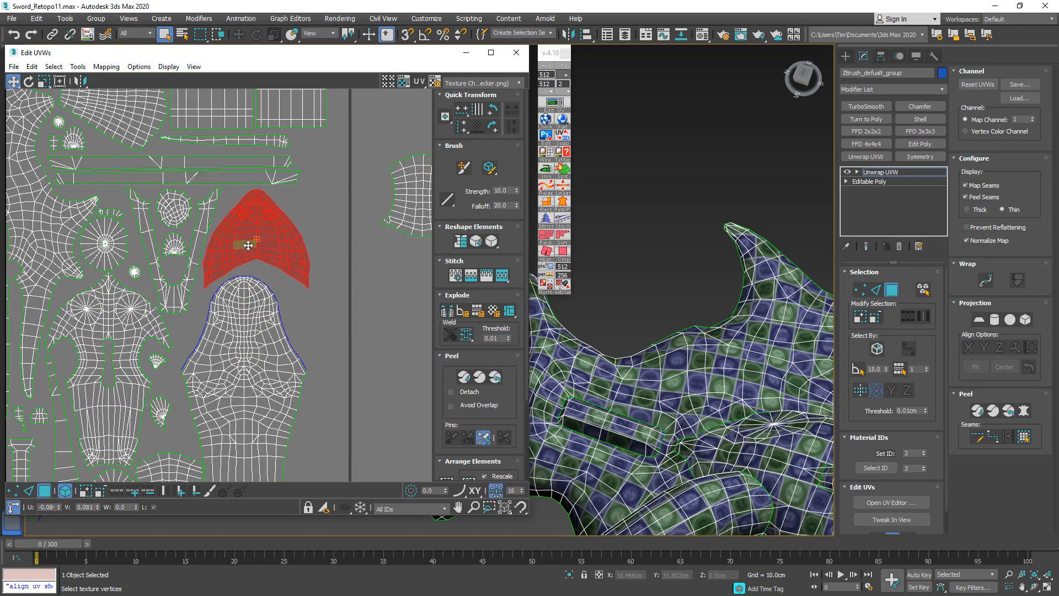
{"action": "scroll", "coordinate": [248, 246], "scroll_direction": "down", "scroll_amount": 2}
{"action": "scroll", "coordinate": [248, 246], "scroll_direction": "down", "scroll_amount": 3}
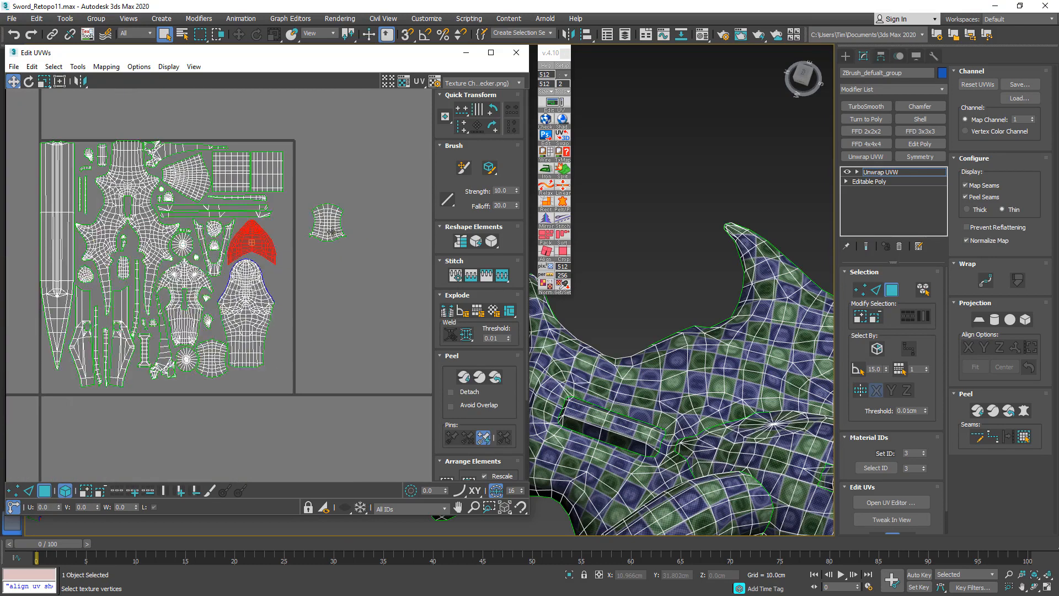
Move the remaining curved panel from outside the tile into the upper gap between the long blade shell and the guard shell.
{"action": "left_click_drag", "start_coordinate": [331, 234], "coordinate": [122, 283]}
{"action": "scroll", "coordinate": [122, 283], "scroll_direction": "up", "scroll_amount": 2}
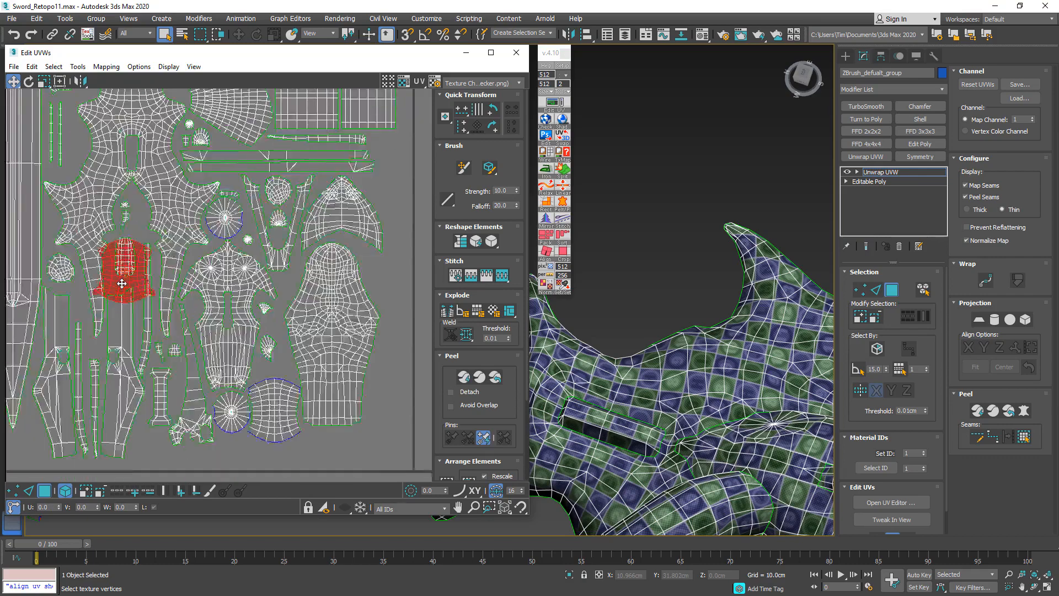
{"action": "scroll", "coordinate": [122, 283], "scroll_direction": "up", "scroll_amount": 3}
{"action": "middle_click_drag", "start_coordinate": [123, 283], "coordinate": [189, 231]}
{"action": "scroll", "coordinate": [187, 272], "scroll_direction": "down", "scroll_amount": 2}
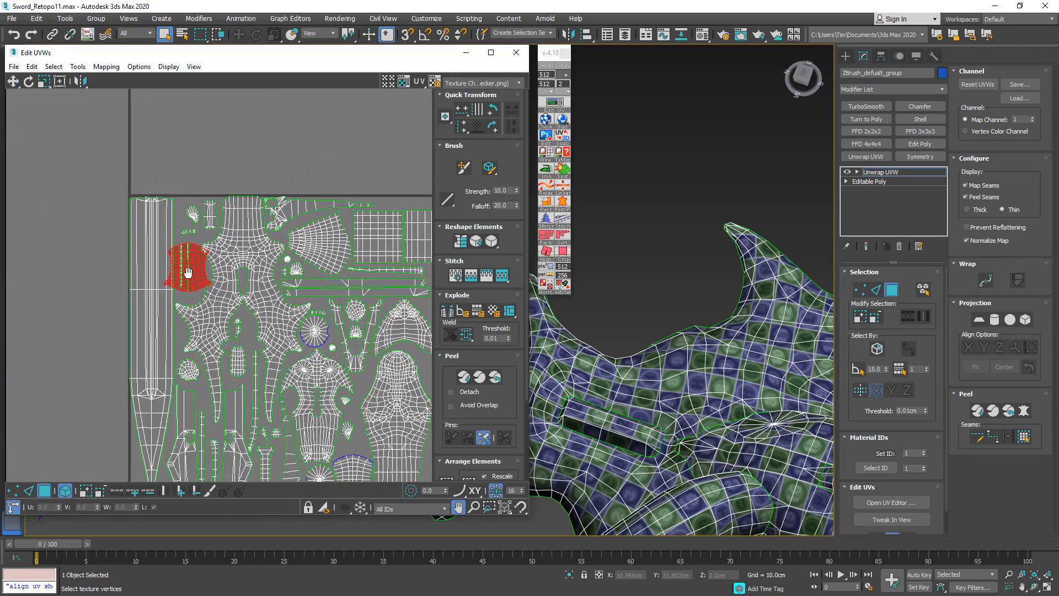
{"action": "scroll", "coordinate": [187, 272], "scroll_direction": "up", "scroll_amount": 3}
{"action": "left_click_drag", "start_coordinate": [188, 265], "coordinate": [203, 166]}
Examine the placed curved panel's fit in the layout and which part of the sword model it covers.
{"action": "scroll", "coordinate": [203, 166], "scroll_direction": "down", "scroll_amount": 3}
{"action": "mouse_move", "coordinate": [203, 166]}
{"action": "middle_mouse_down"}
{"action": "mouse_move", "coordinate": [115, 174]}
{"action": "mouse_move", "coordinate": [131, 135]}
{"action": "mouse_move", "coordinate": [193, 162]}
{"action": "mouse_move", "coordinate": [152, 180]}
{"action": "mouse_move", "coordinate": [125, 175]}
{"action": "mouse_move", "coordinate": [197, 177]}
{"action": "mouse_move", "coordinate": [204, 167]}
{"action": "middle_mouse_up"}
{"action": "scroll", "coordinate": [206, 158], "scroll_direction": "up", "scroll_amount": 5}
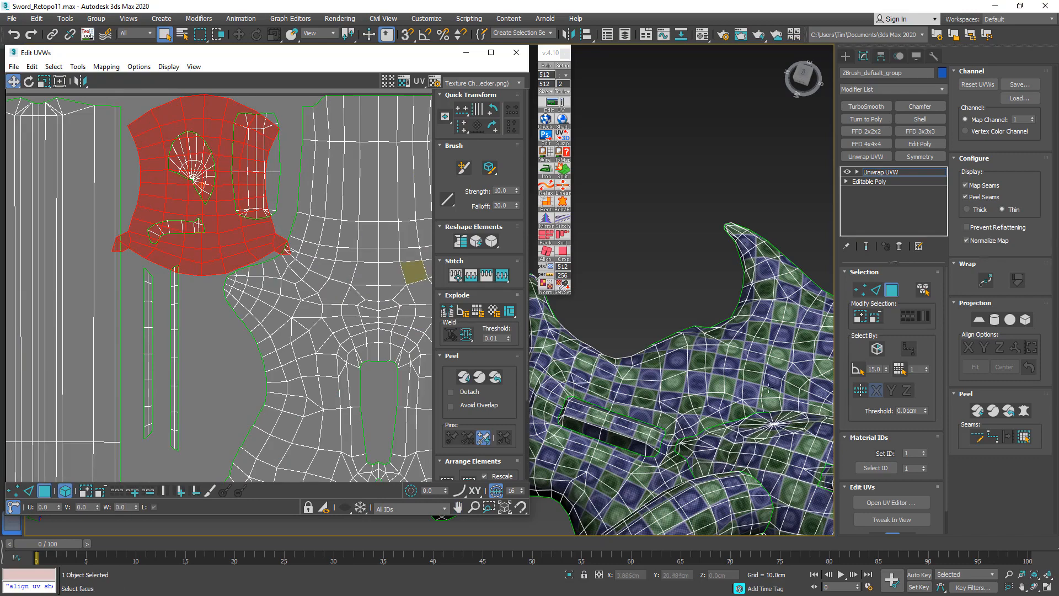
{"action": "scroll", "coordinate": [768, 389], "scroll_direction": "down", "scroll_amount": 10}
{"action": "middle_click_drag", "start_coordinate": [768, 388], "coordinate": [740, 399], "text": "alt"}
{"action": "scroll", "coordinate": [653, 314], "scroll_direction": "up", "scroll_amount": 5}
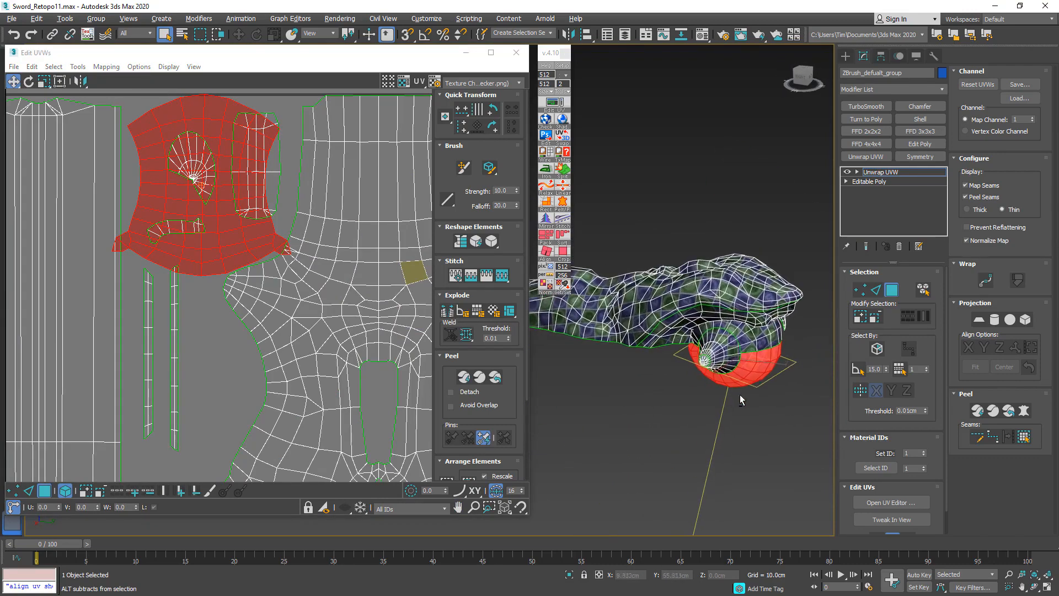
{"action": "middle_click_drag", "start_coordinate": [149, 205], "coordinate": [177, 272]}
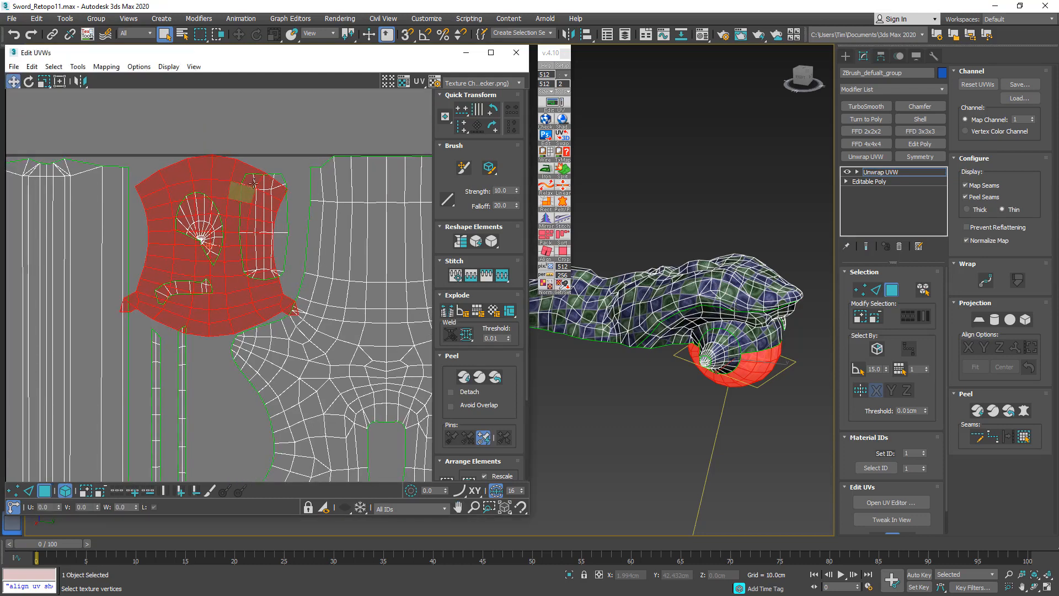
Select only the three small shells overlapping the upper curved panel and park them outside the tile above its edge.
{"action": "left_click_drag", "start_coordinate": [290, 151], "coordinate": [171, 306]}
{"action": "left_click", "coordinate": [167, 182], "text": "alt"}
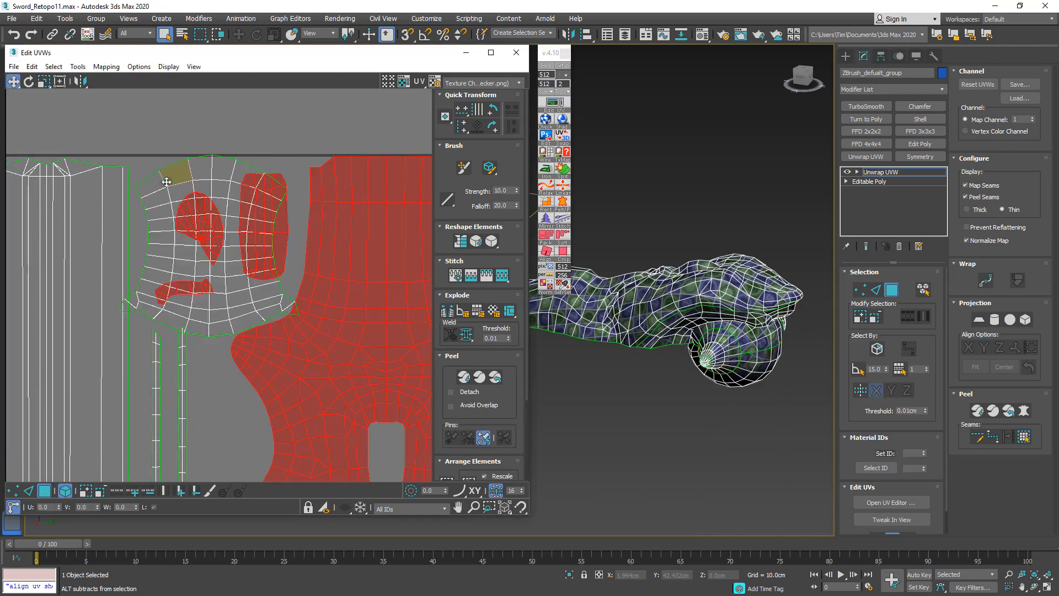
{"action": "scroll", "coordinate": [167, 182], "scroll_direction": "down", "scroll_amount": 5}
{"action": "left_click", "coordinate": [244, 187], "text": "alt"}
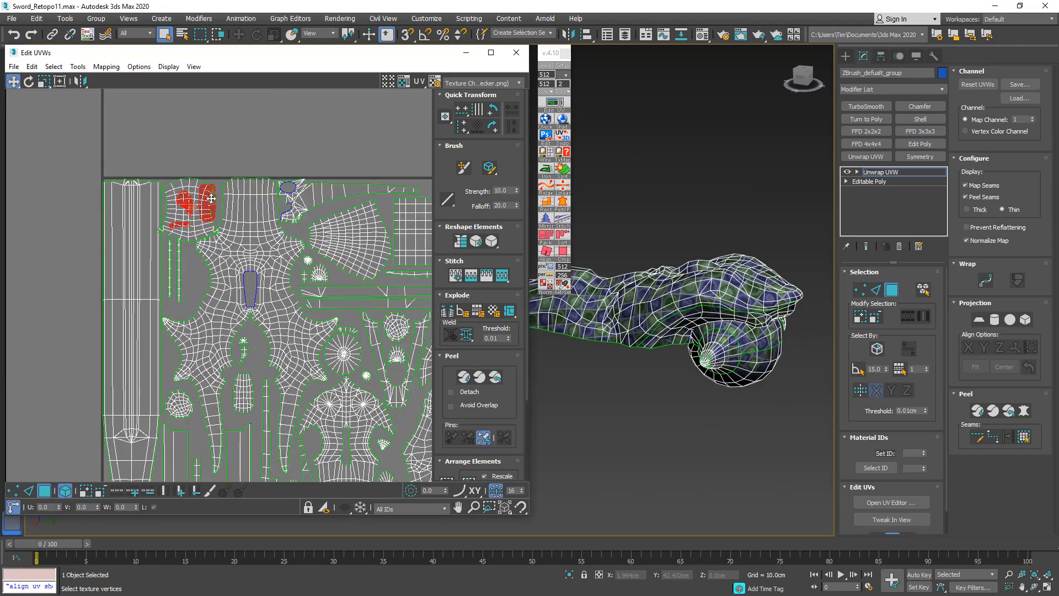
{"action": "scroll", "coordinate": [211, 199], "scroll_direction": "up", "scroll_amount": 4}
Flip the curved panel vertically and fit it into the gap between the blade and guard shells with a slight shift and rotation.
{"action": "left_click", "coordinate": [208, 221]}
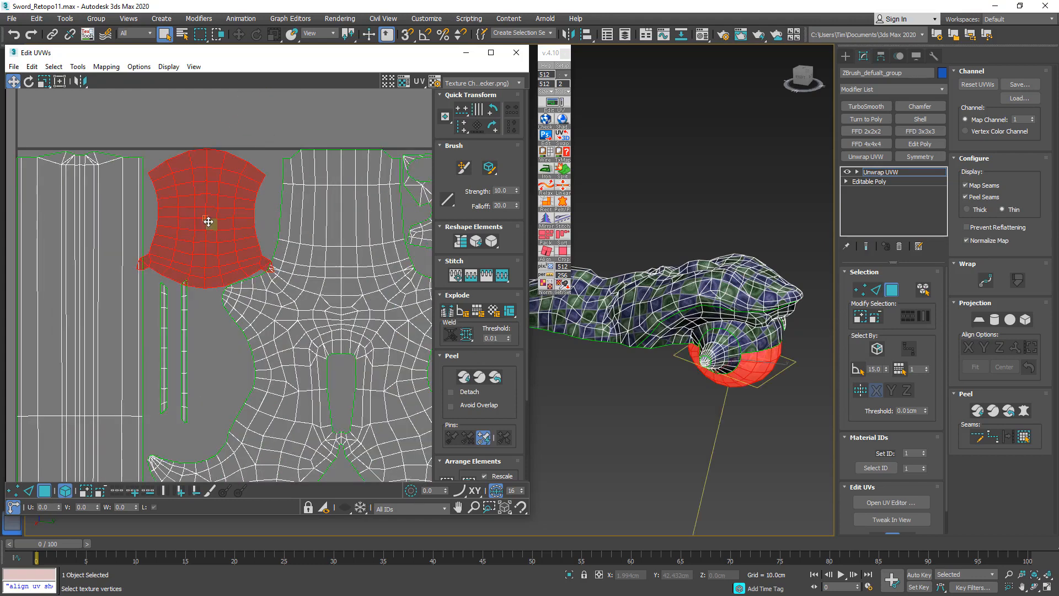
{"action": "right_click", "coordinate": [208, 221]}
{"action": "left_click", "coordinate": [215, 277]}
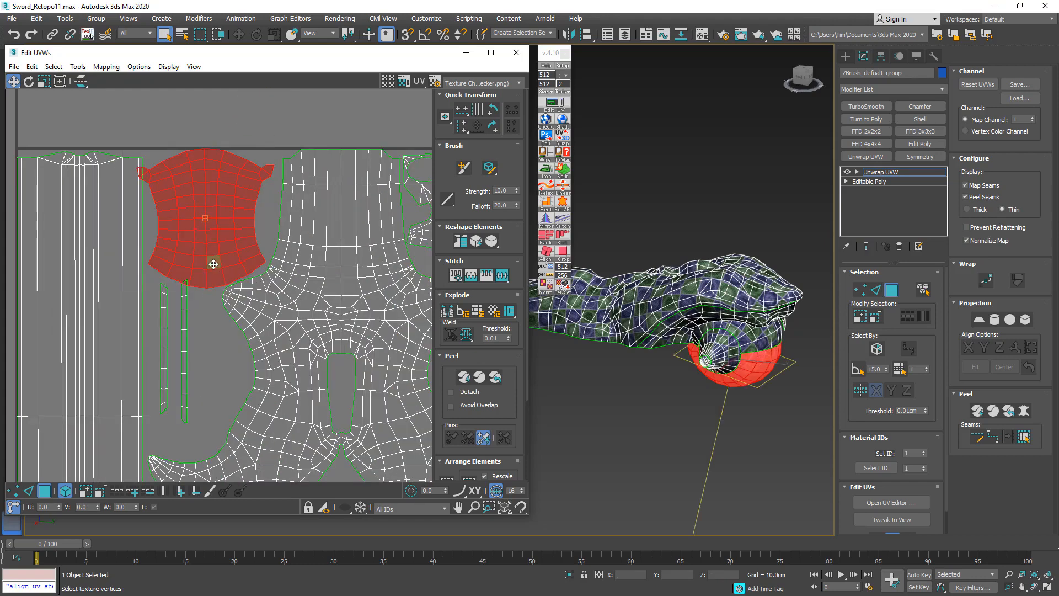
{"action": "left_click_drag", "start_coordinate": [202, 247], "coordinate": [203, 244]}
{"action": "left_click_drag", "start_coordinate": [206, 246], "coordinate": [210, 247]}
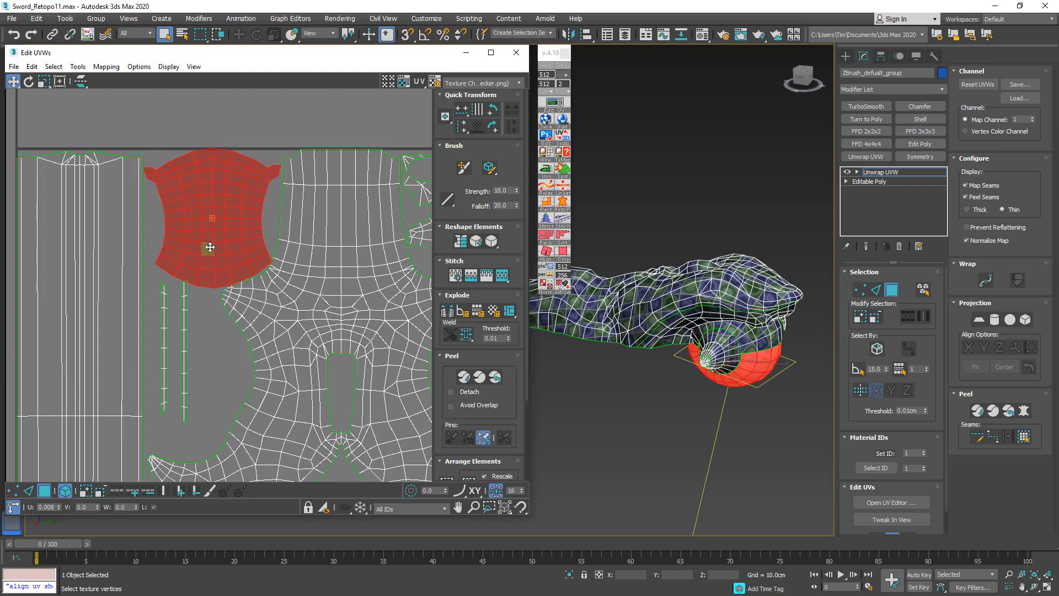
{"action": "left_click", "coordinate": [29, 82]}
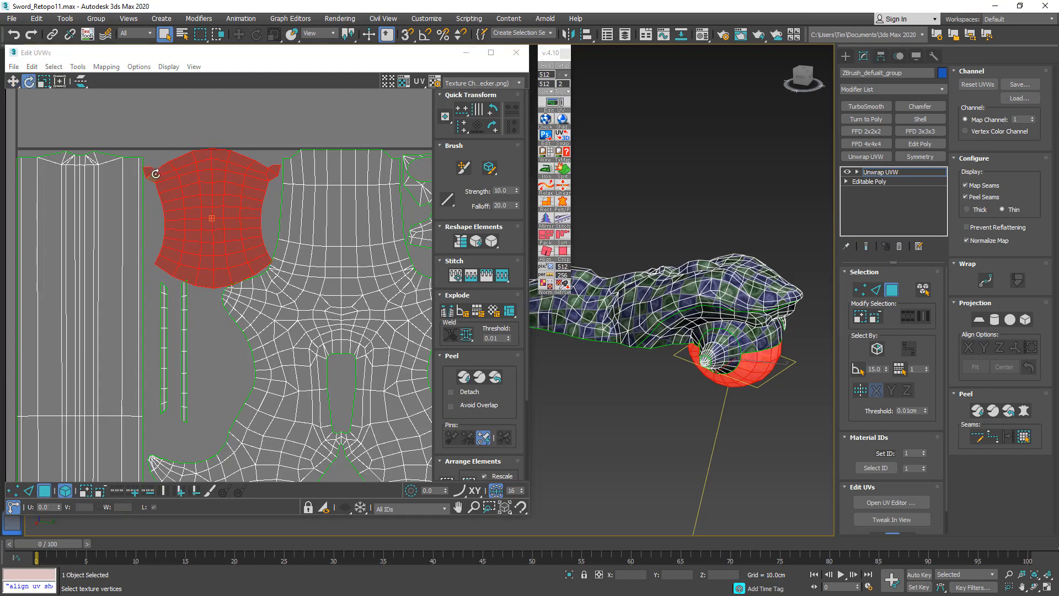
{"action": "left_click_drag", "start_coordinate": [159, 182], "coordinate": [160, 180]}
{"action": "left_click", "coordinate": [14, 82]}
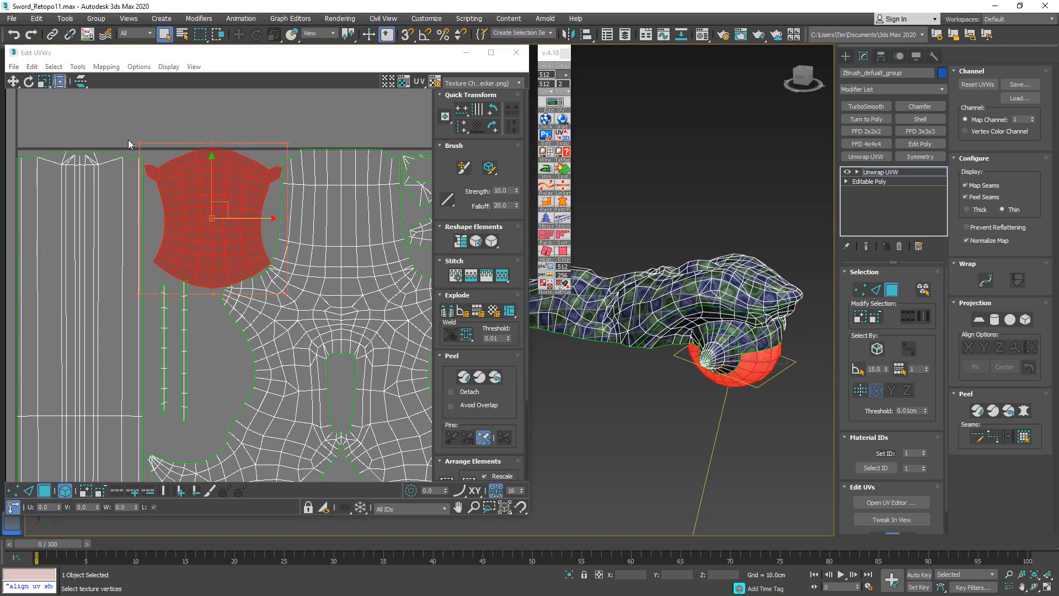
Nudge the two narrow strips below the curved panel to even out their spacing.
{"action": "scroll", "coordinate": [136, 151], "scroll_direction": "up", "scroll_amount": 2}
{"action": "middle_click_drag", "start_coordinate": [254, 200], "coordinate": [196, 140]}
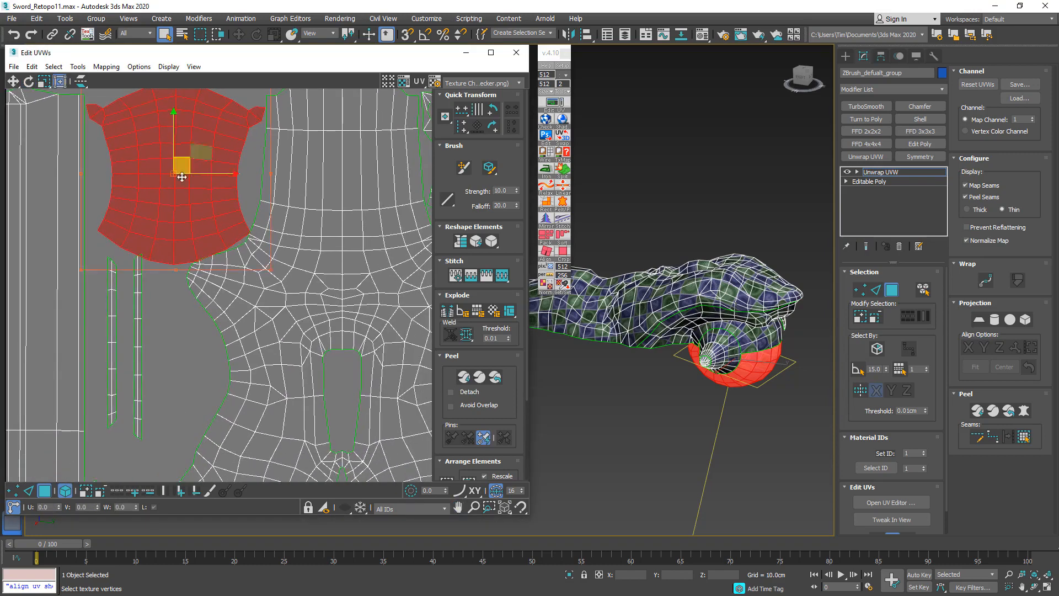
{"action": "key", "text": "q"}
{"action": "middle_click_drag", "start_coordinate": [114, 336], "coordinate": [160, 236]}
{"action": "left_click_drag", "start_coordinate": [146, 309], "coordinate": [144, 310]}
{"action": "left_click_drag", "start_coordinate": [182, 272], "coordinate": [184, 303]}
{"action": "scroll", "coordinate": [185, 304], "scroll_direction": "down", "scroll_amount": 4}
Shift the large spiky guard shell slightly downward, away from the tile's upper edge.
{"action": "middle_click_drag", "start_coordinate": [210, 292], "coordinate": [201, 229]}
{"action": "left_click", "coordinate": [209, 263]}
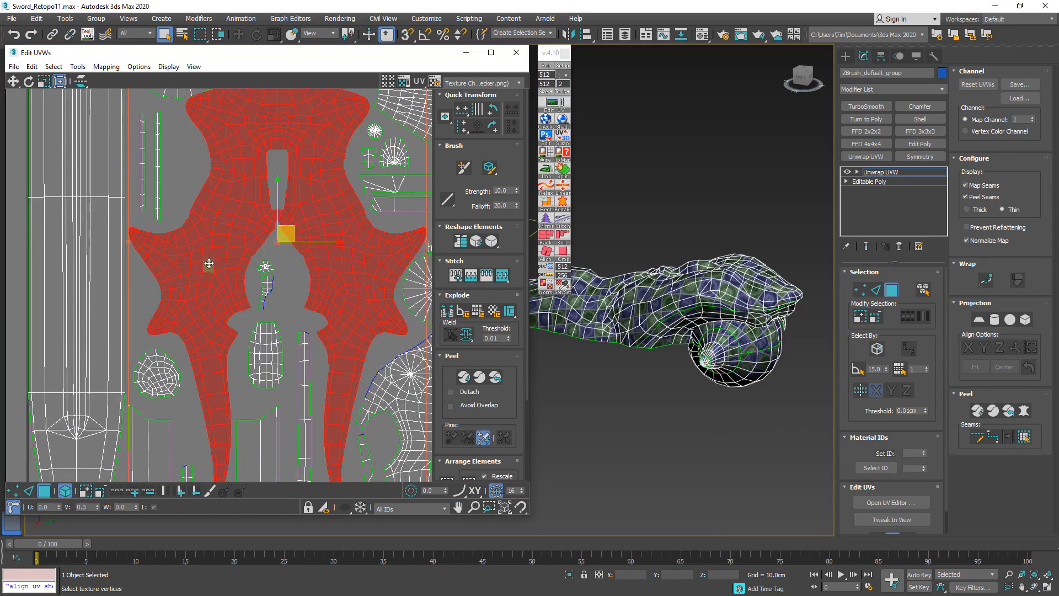
{"action": "middle_click_drag", "start_coordinate": [223, 340], "coordinate": [194, 434]}
{"action": "left_click_drag", "start_coordinate": [249, 296], "coordinate": [249, 301]}
{"action": "middle_click_drag", "start_coordinate": [231, 417], "coordinate": [225, 489]}
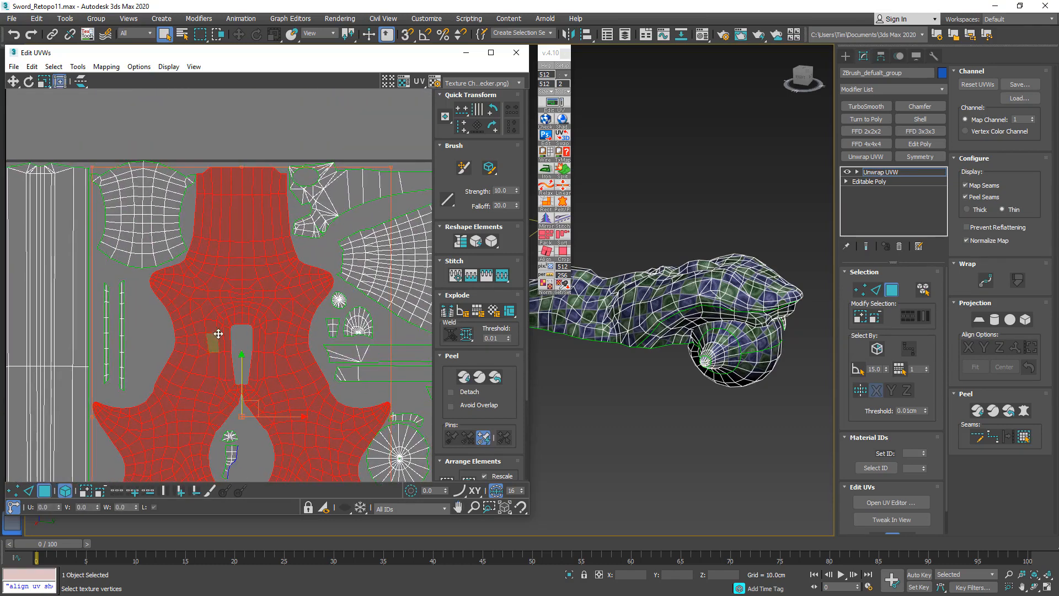
{"action": "middle_click_drag", "start_coordinate": [241, 367], "coordinate": [187, 196]}
{"action": "scroll", "coordinate": [185, 204], "scroll_direction": "down", "scroll_amount": 3}
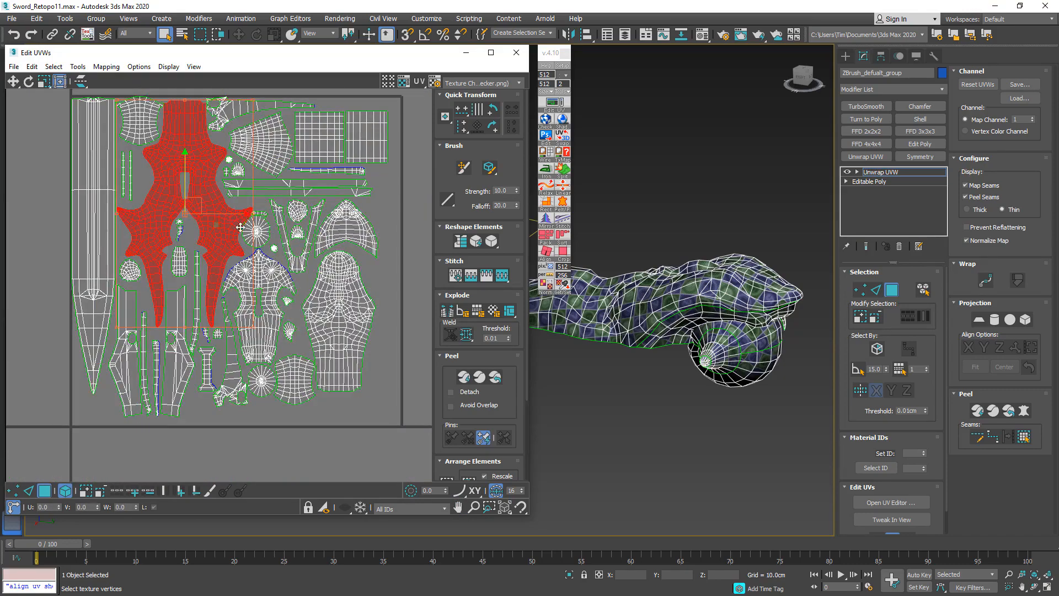
Center the radial disc in its gap beside the guard shell and move the small strip above it to beneath the long horizontal strips.
{"action": "scroll", "coordinate": [257, 225], "scroll_direction": "up", "scroll_amount": 3}
{"action": "left_click", "coordinate": [292, 257]}
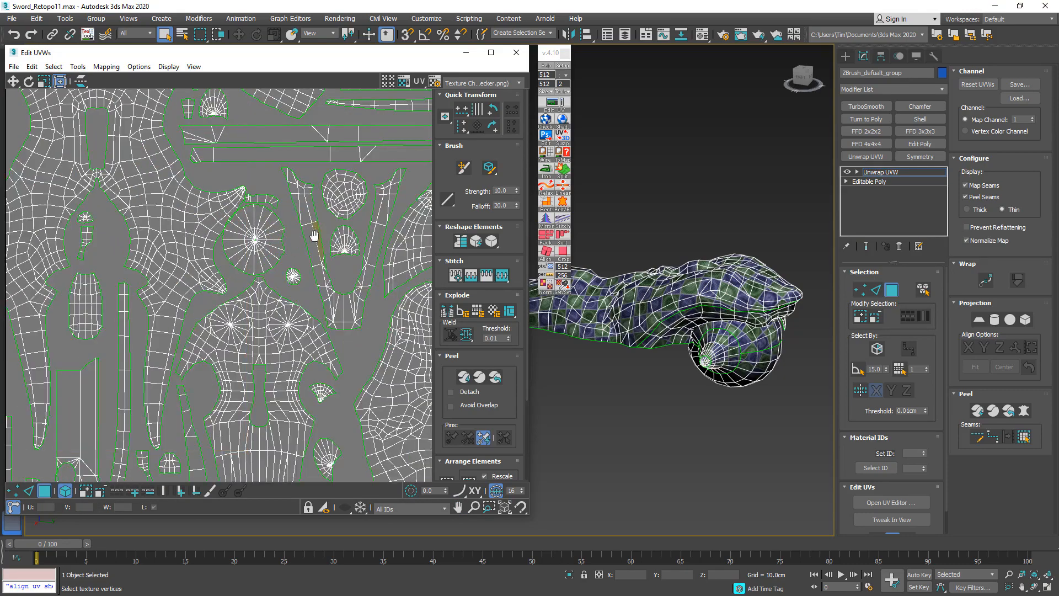
{"action": "middle_click_drag", "start_coordinate": [314, 234], "coordinate": [297, 290]}
{"action": "left_click_drag", "start_coordinate": [241, 294], "coordinate": [251, 293]}
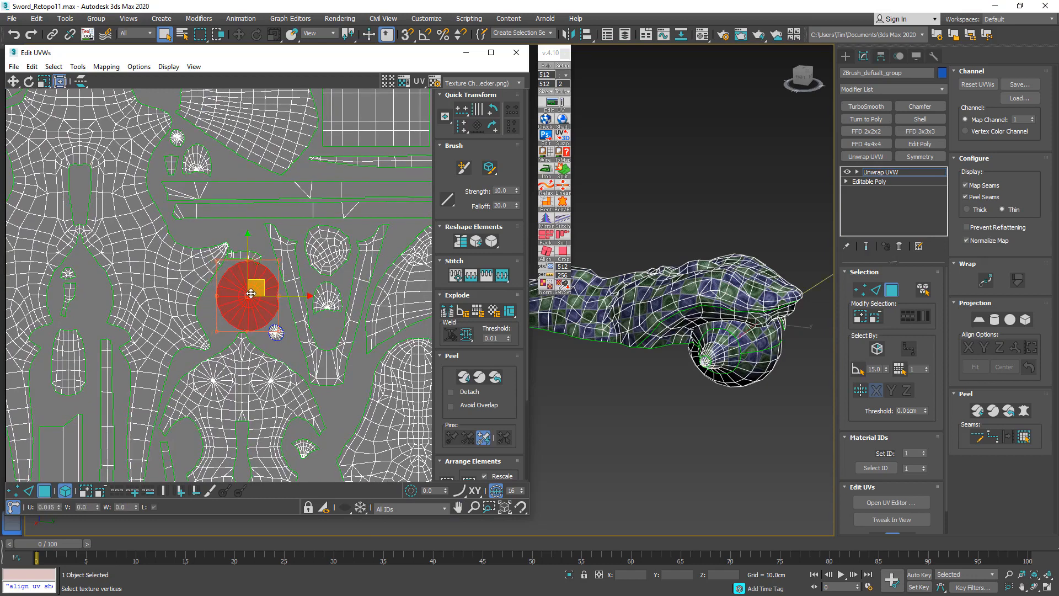
{"action": "left_click", "coordinate": [238, 231]}
{"action": "left_click_drag", "start_coordinate": [245, 229], "coordinate": [195, 228]}
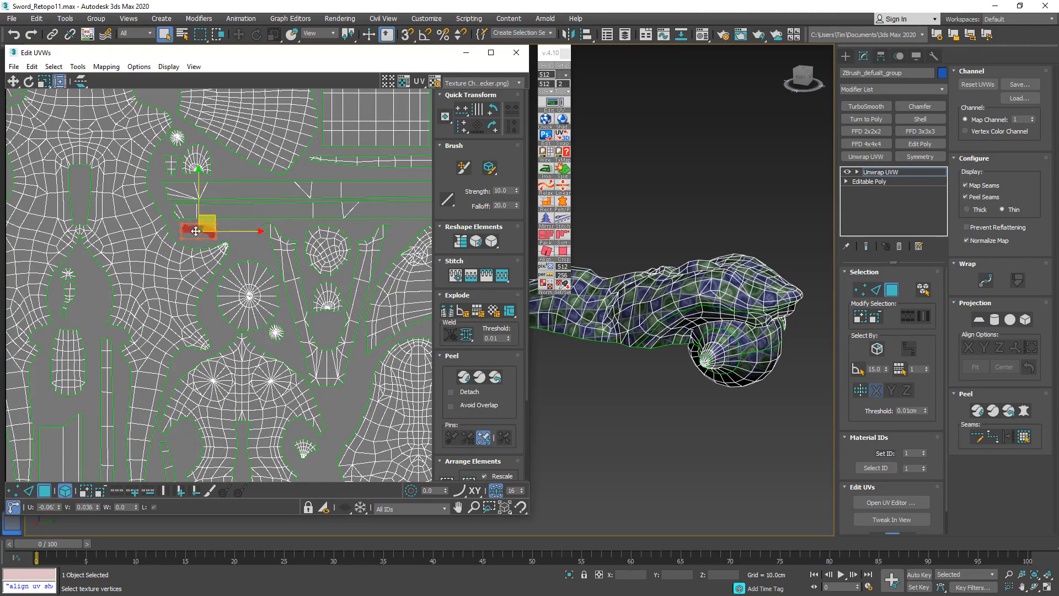
{"action": "left_click_drag", "start_coordinate": [247, 290], "coordinate": [247, 286]}
{"action": "scroll", "coordinate": [283, 344], "scroll_direction": "down", "scroll_amount": 2}
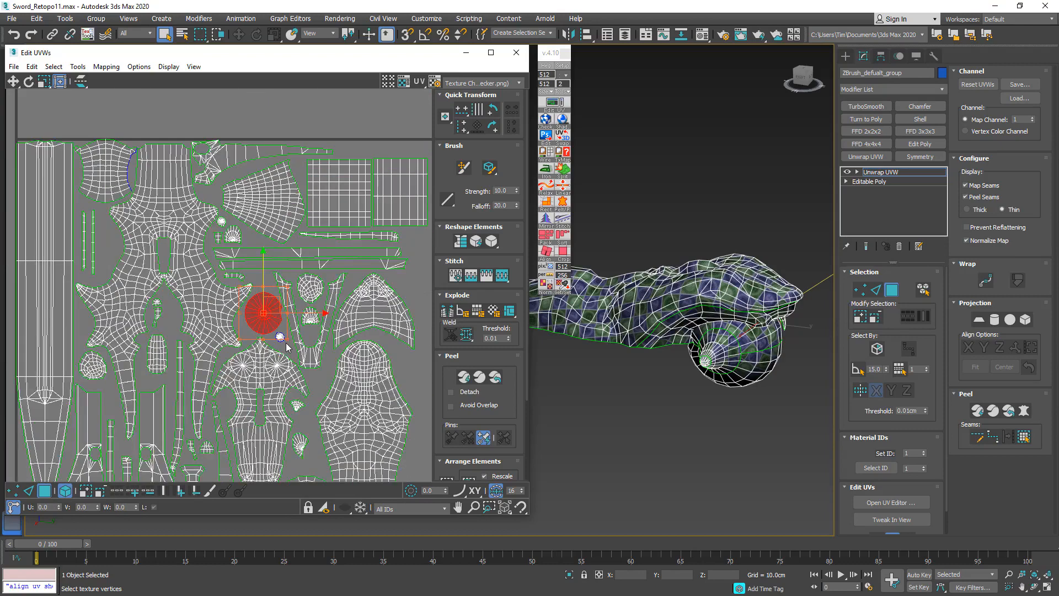
Nudge the long tapered shell along the tile's upper edge slightly away from the guard shell.
{"action": "scroll", "coordinate": [183, 160], "scroll_direction": "up", "scroll_amount": 2}
{"action": "left_click", "coordinate": [267, 153]}
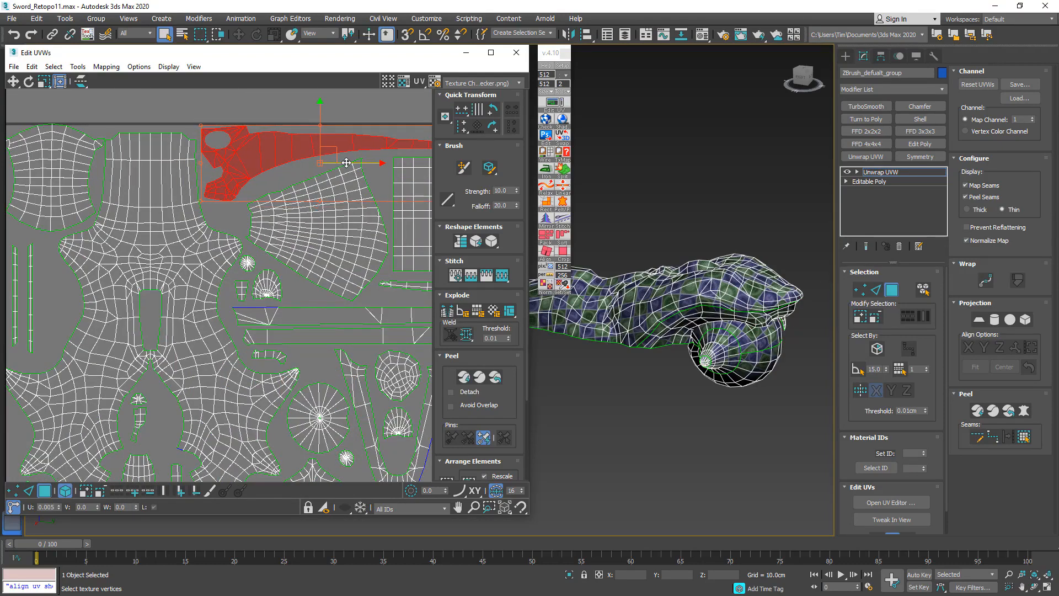
{"action": "middle_click_drag", "start_coordinate": [149, 205], "coordinate": [309, 236]}
{"action": "scroll", "coordinate": [214, 154], "scroll_direction": "up", "scroll_amount": 3}
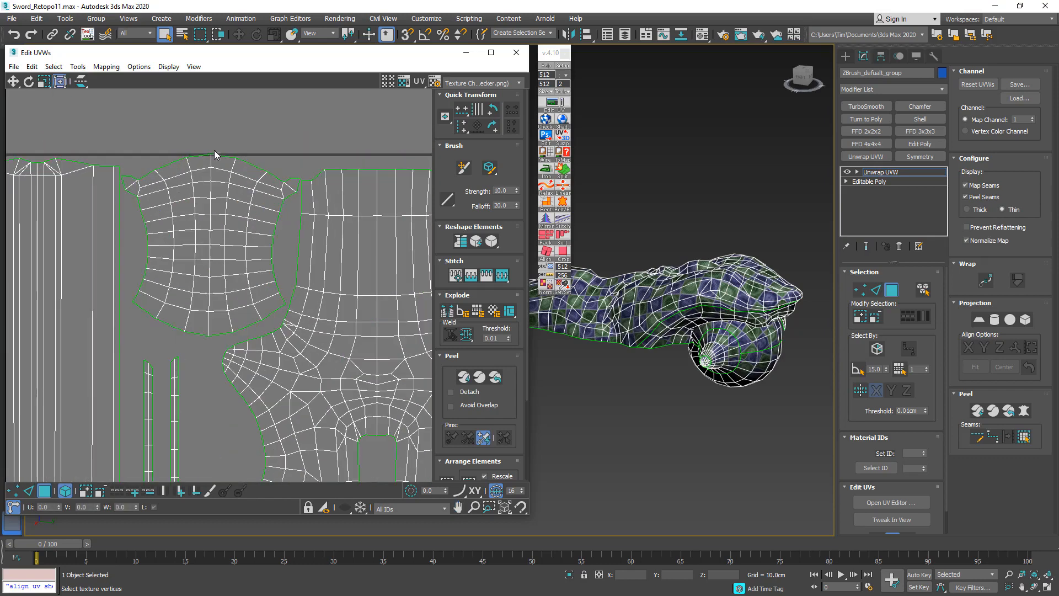
Examine the flipped curved panel's clearance and the spacing between the shells across the rest of the tile.
{"action": "left_click", "coordinate": [211, 189]}
{"action": "middle_click_drag", "start_coordinate": [158, 201], "coordinate": [203, 211]}
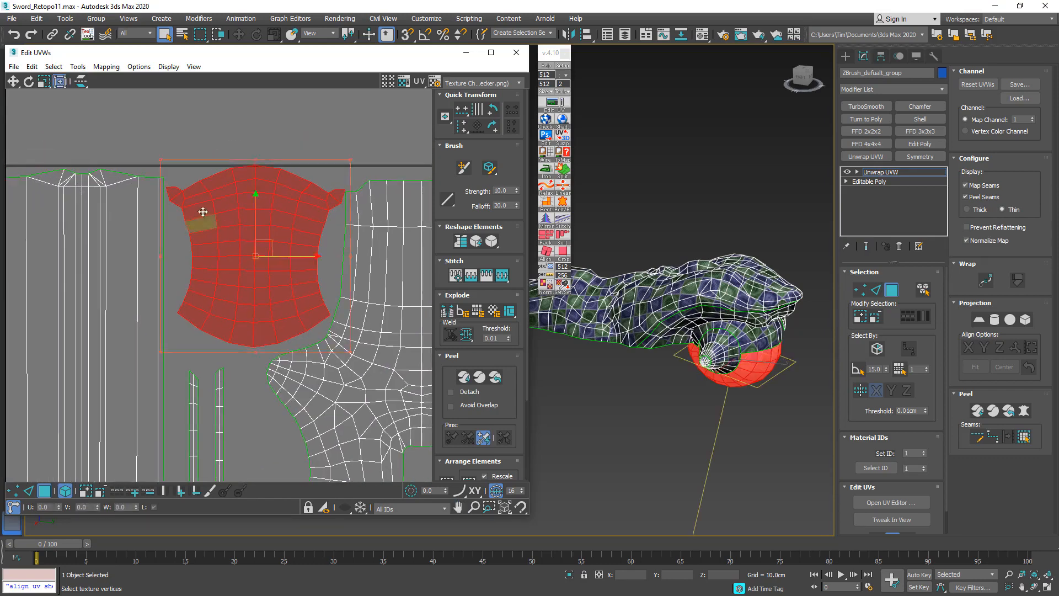
{"action": "scroll", "coordinate": [201, 212], "scroll_direction": "up", "scroll_amount": 1}
{"action": "middle_click_drag", "start_coordinate": [233, 357], "coordinate": [136, 411]}
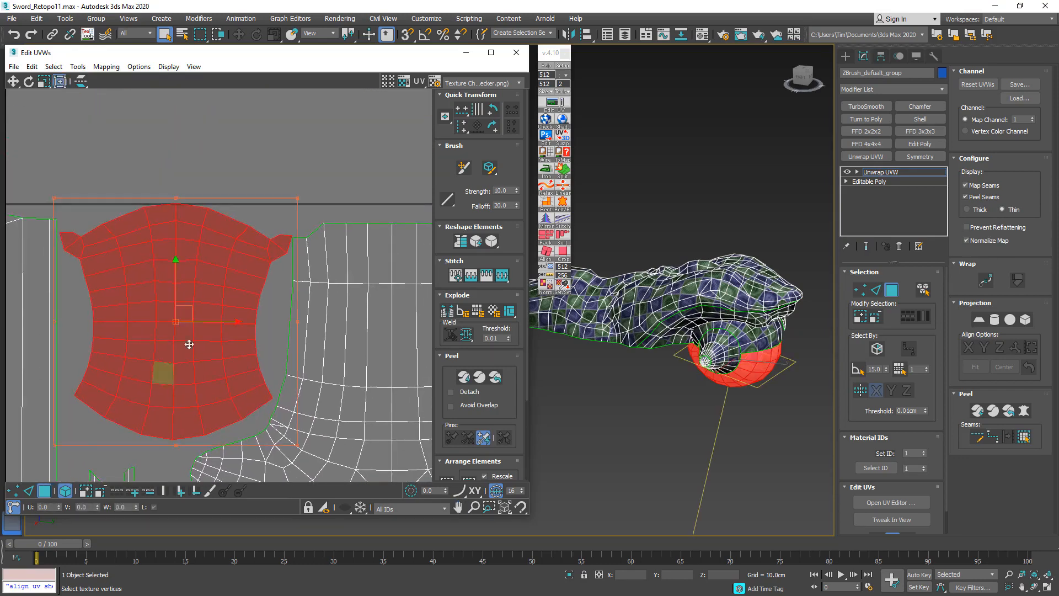
{"action": "scroll", "coordinate": [278, 244], "scroll_direction": "up", "scroll_amount": 3}
{"action": "scroll", "coordinate": [278, 245], "scroll_direction": "down", "scroll_amount": 4}
{"action": "middle_click_drag", "start_coordinate": [309, 289], "coordinate": [103, 221]}
{"action": "scroll", "coordinate": [103, 220], "scroll_direction": "down", "scroll_amount": 1}
{"action": "middle_click_drag", "start_coordinate": [204, 369], "coordinate": [59, 181]}
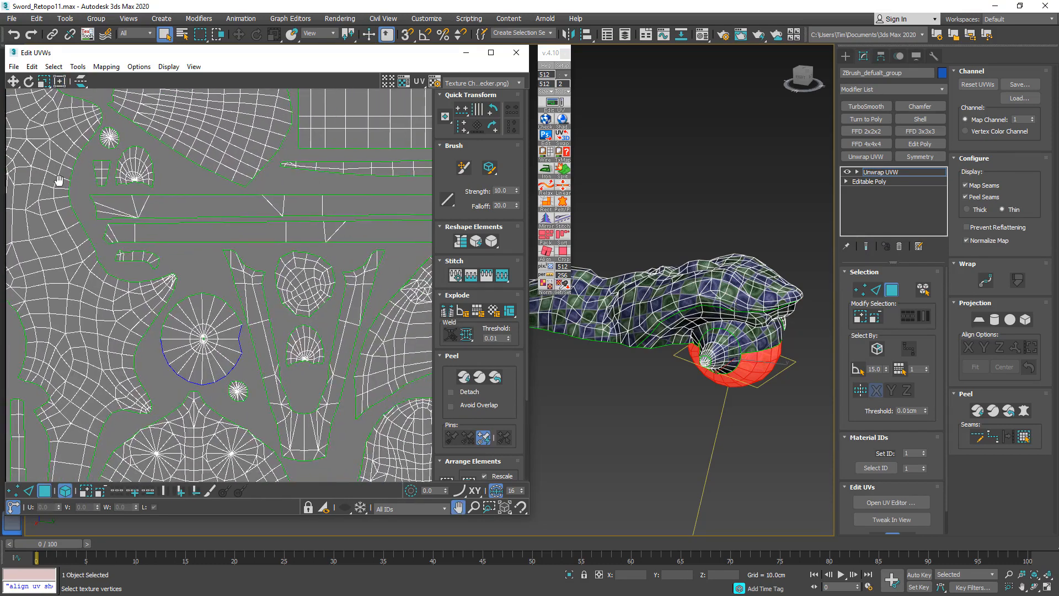
{"action": "scroll", "coordinate": [315, 367], "scroll_direction": "down", "scroll_amount": 1}
{"action": "middle_click_drag", "start_coordinate": [315, 366], "coordinate": [183, 239]}
{"action": "scroll", "coordinate": [182, 239], "scroll_direction": "down", "scroll_amount": 1}
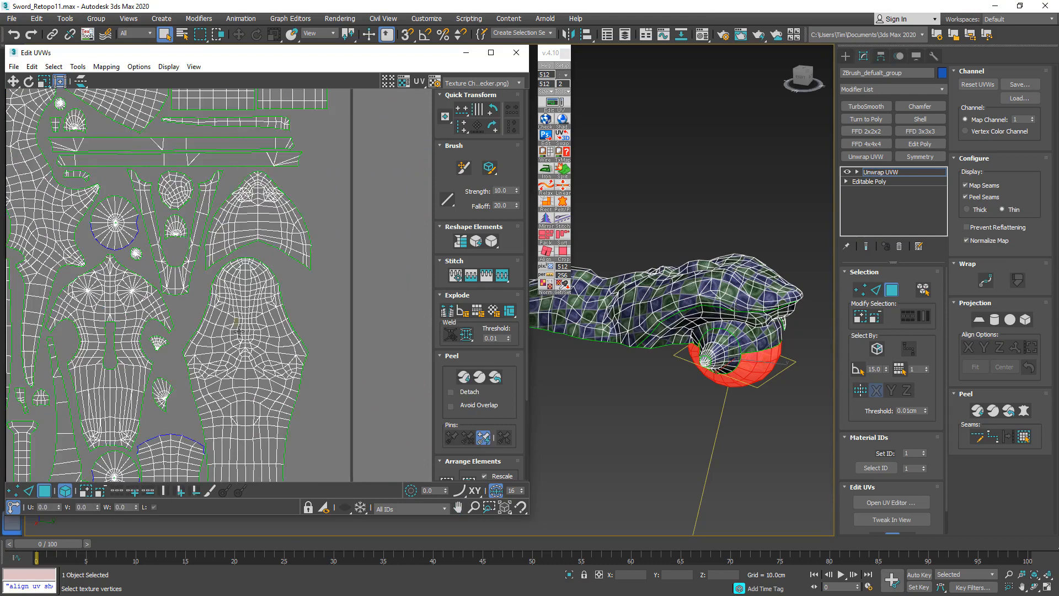
{"action": "scroll", "coordinate": [239, 331], "scroll_direction": "down", "scroll_amount": 1}
{"action": "middle_click_drag", "start_coordinate": [140, 468], "coordinate": [231, 358]}
{"action": "scroll", "coordinate": [245, 310], "scroll_direction": "up", "scroll_amount": 1}
{"action": "scroll", "coordinate": [246, 310], "scroll_direction": "down", "scroll_amount": 5}
{"action": "scroll", "coordinate": [266, 200], "scroll_direction": "up", "scroll_amount": 3}
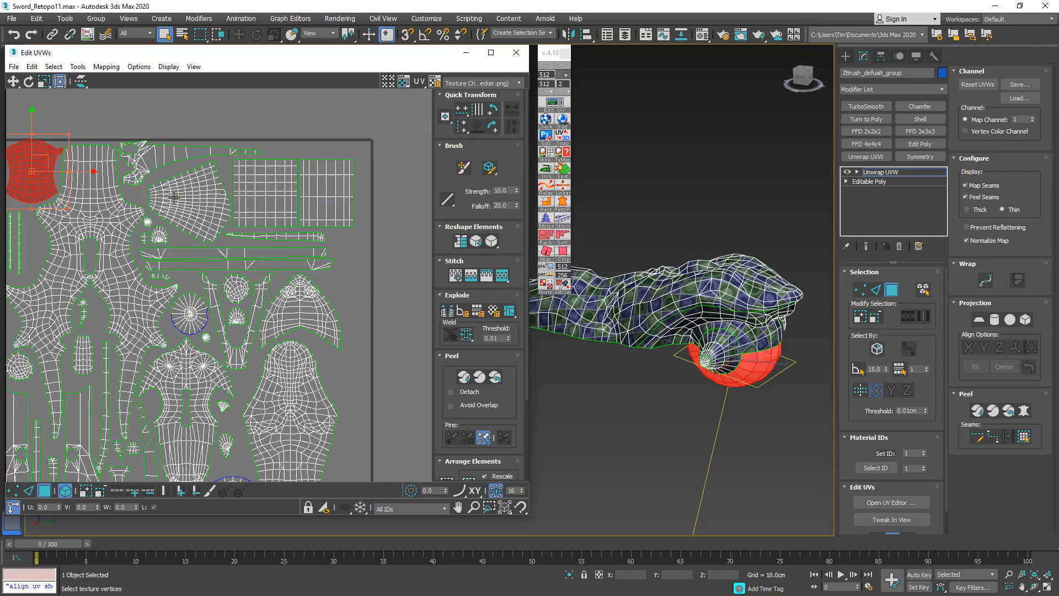
Move the large fan-shaped shell closer to the guard shell, beneath the long tapered shell.
{"action": "middle_click_drag", "start_coordinate": [173, 196], "coordinate": [278, 244]}
{"action": "scroll", "coordinate": [278, 244], "scroll_direction": "up", "scroll_amount": 3}
{"action": "left_click", "coordinate": [278, 243]}
{"action": "scroll", "coordinate": [278, 244], "scroll_direction": "up", "scroll_amount": 2}
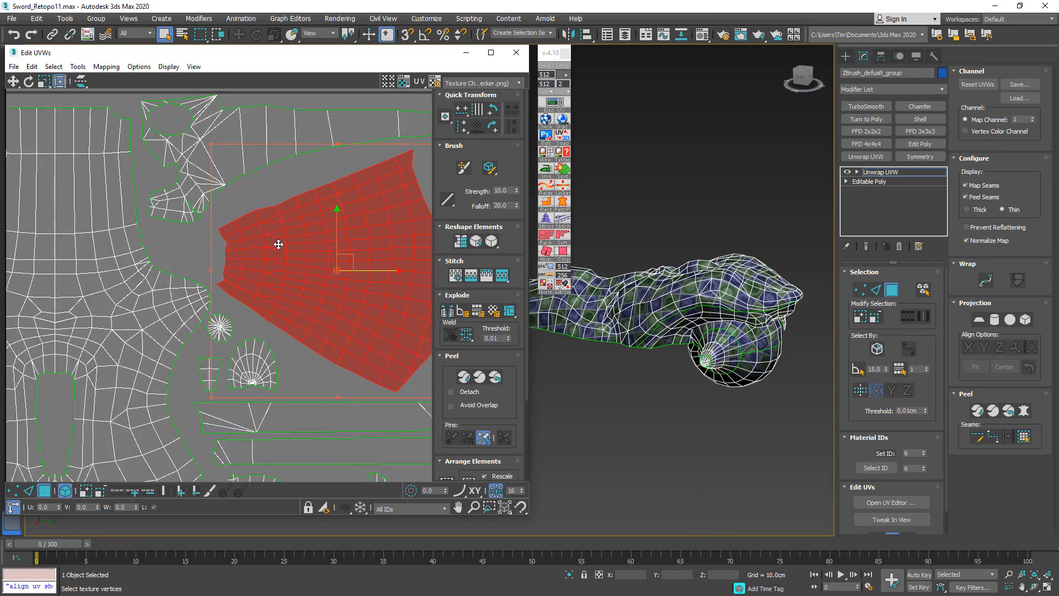
{"action": "left_click_drag", "start_coordinate": [278, 243], "coordinate": [271, 228]}
{"action": "left_click_drag", "start_coordinate": [362, 238], "coordinate": [335, 250]}
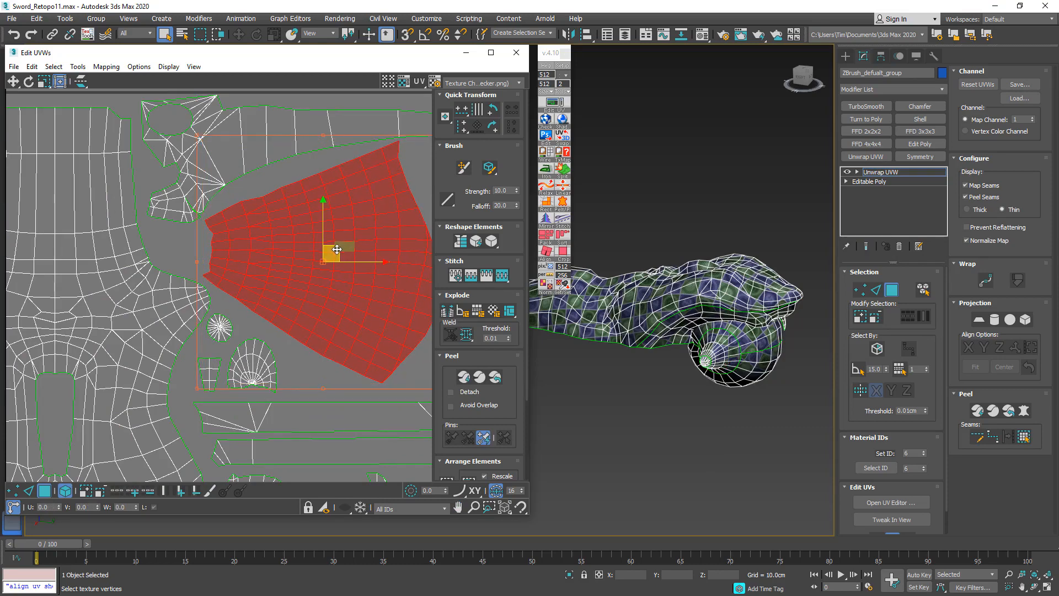
{"action": "middle_click_drag", "start_coordinate": [336, 249], "coordinate": [236, 296]}
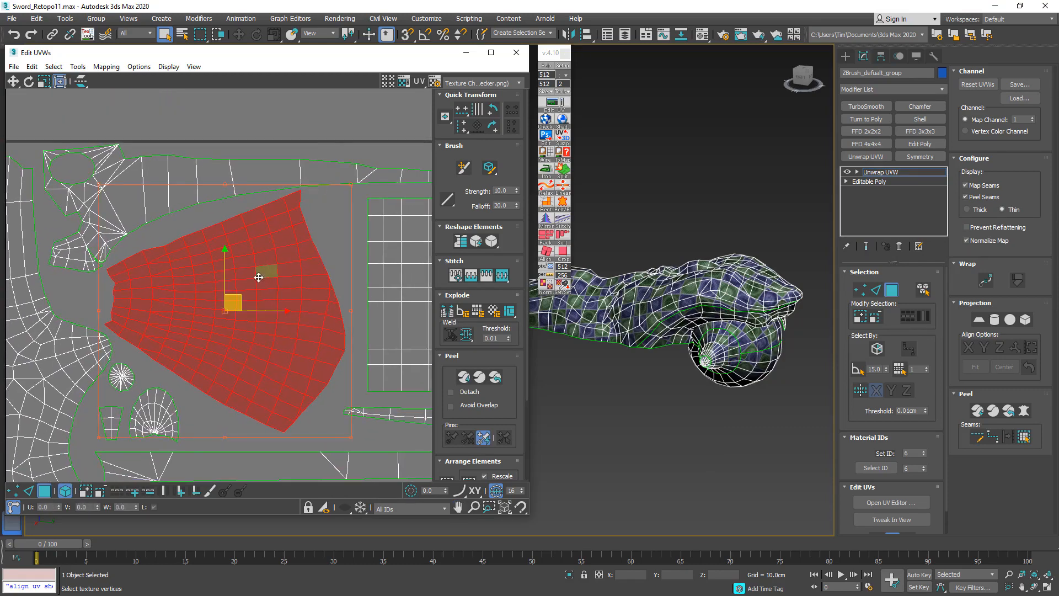
{"action": "middle_click_drag", "start_coordinate": [297, 265], "coordinate": [200, 246]}
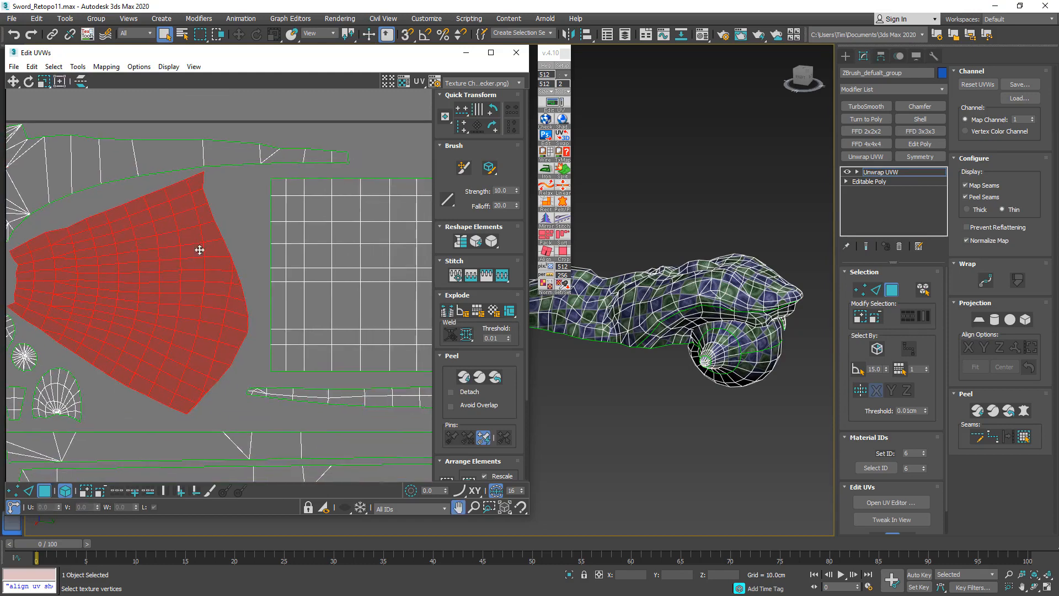
Shift the two rectangular grid shells toward the fan-shaped shell to close the gaps between them.
{"action": "left_click", "coordinate": [321, 274]}
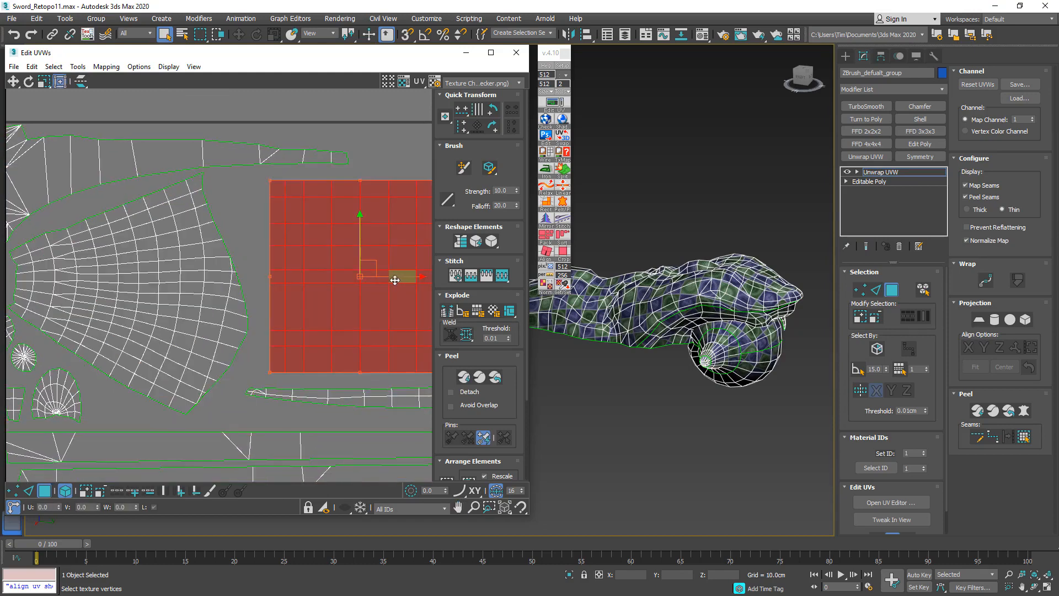
{"action": "left_click_drag", "start_coordinate": [408, 275], "coordinate": [397, 275]}
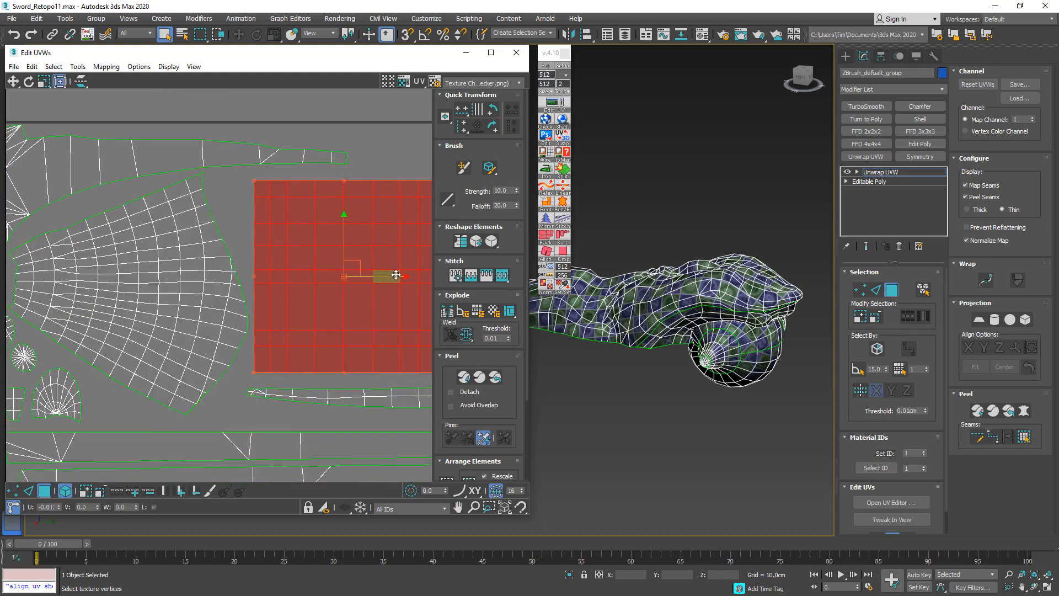
{"action": "middle_click_drag", "start_coordinate": [357, 272], "coordinate": [162, 279]}
{"action": "left_click", "coordinate": [351, 266]}
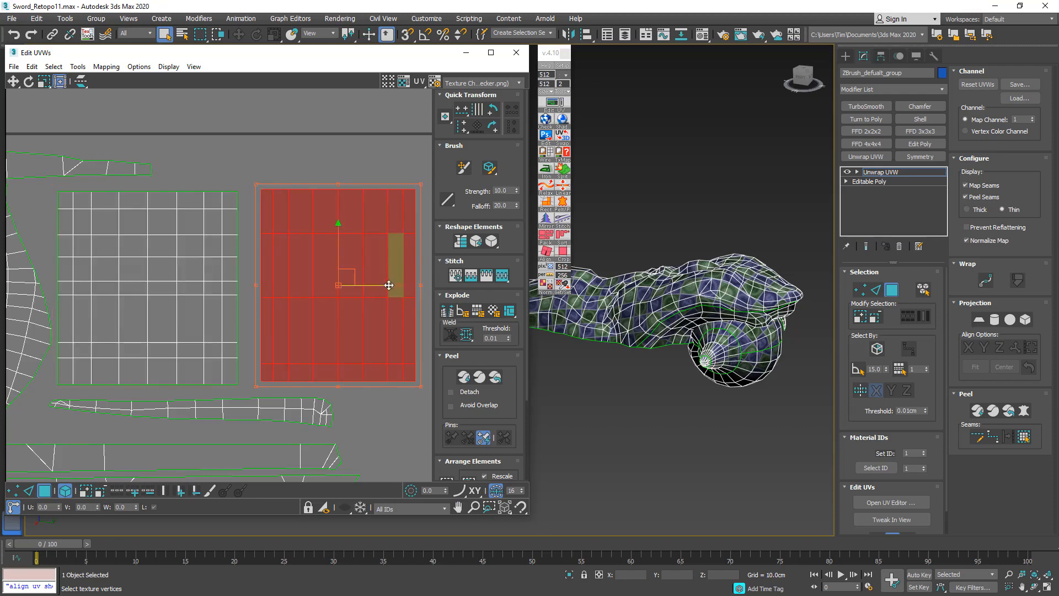
{"action": "left_click_drag", "start_coordinate": [388, 285], "coordinate": [366, 284]}
{"action": "scroll", "coordinate": [369, 284], "scroll_direction": "down", "scroll_amount": 5}
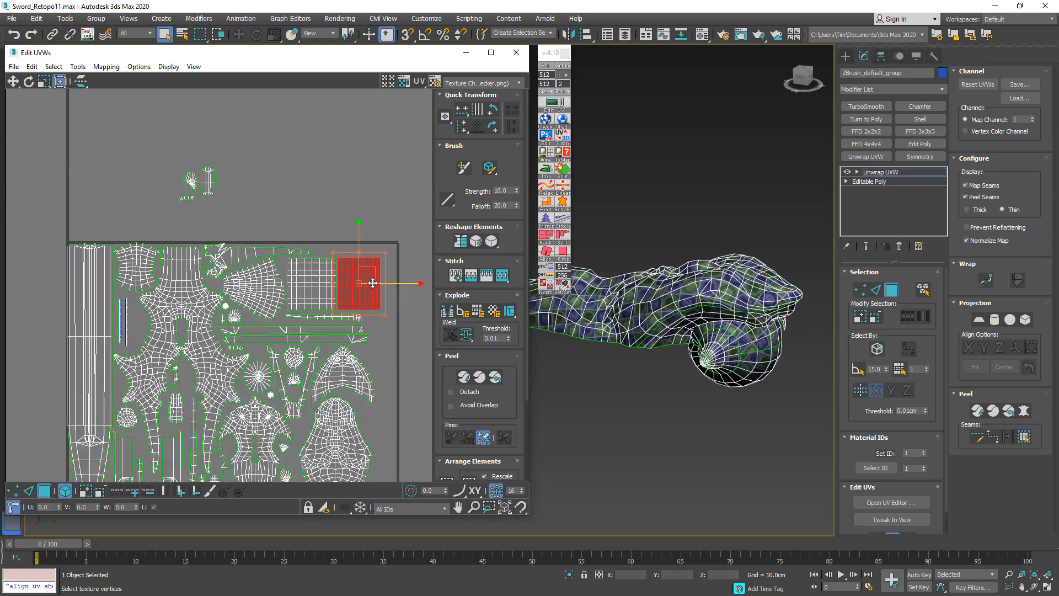
Move the parked small shells back into the tile, placing the capsule beside the narrow strips and the small fan in the guard shell's opening.
{"action": "middle_click_drag", "start_coordinate": [247, 236], "coordinate": [335, 112]}
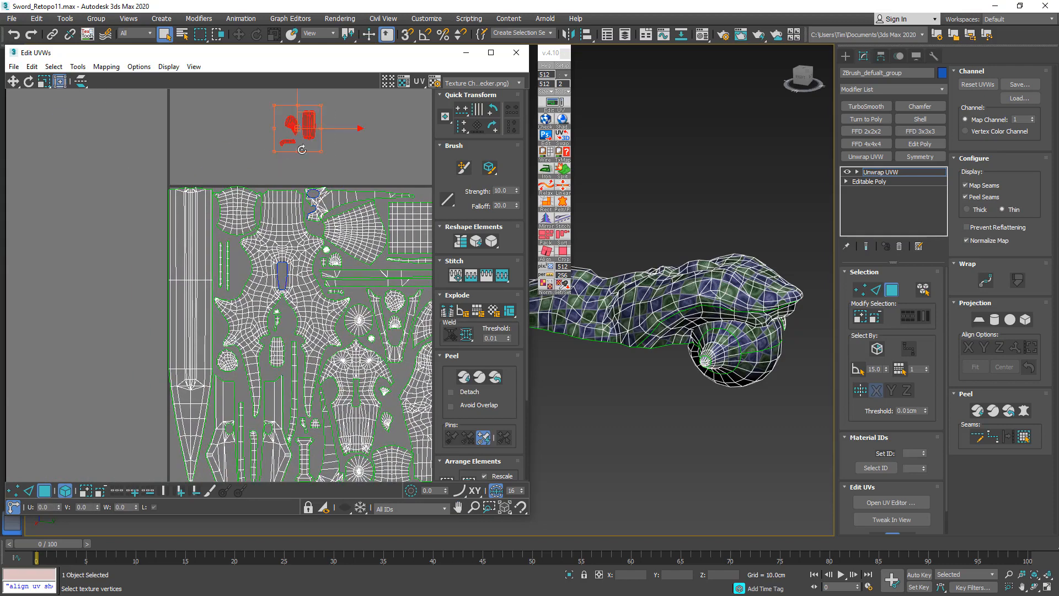
{"action": "left_click_drag", "start_coordinate": [307, 114], "coordinate": [322, 377]}
{"action": "scroll", "coordinate": [240, 259], "scroll_direction": "up", "scroll_amount": 4}
{"action": "scroll", "coordinate": [215, 282], "scroll_direction": "down", "scroll_amount": 5}
{"action": "scroll", "coordinate": [331, 365], "scroll_direction": "up", "scroll_amount": 4}
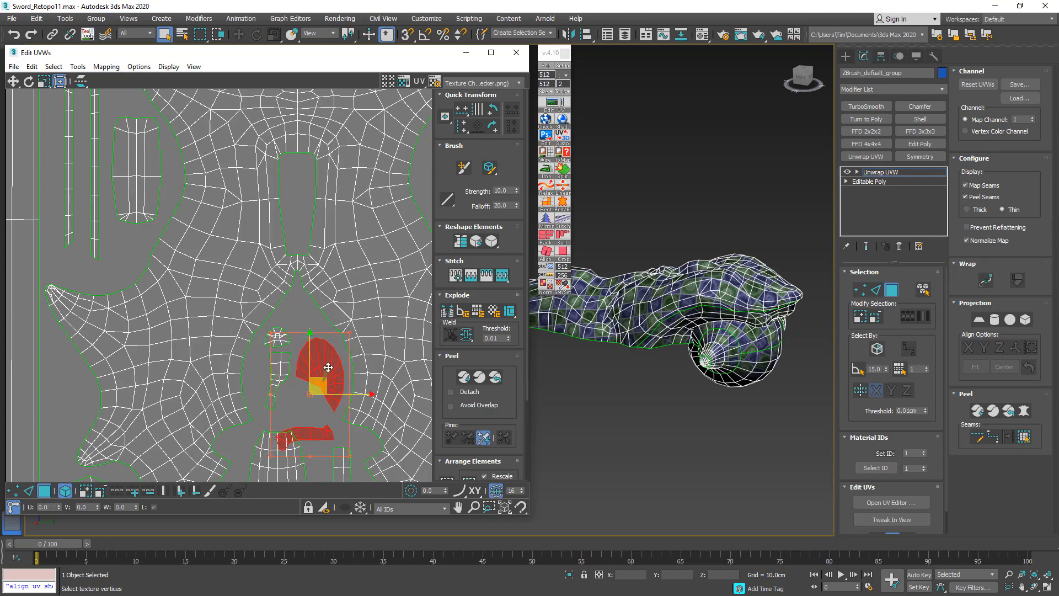
Move the small curved strip between the blade and the guard shell's side spikes and rotate it 90 degrees.
{"action": "scroll", "coordinate": [329, 367], "scroll_direction": "down", "scroll_amount": 5}
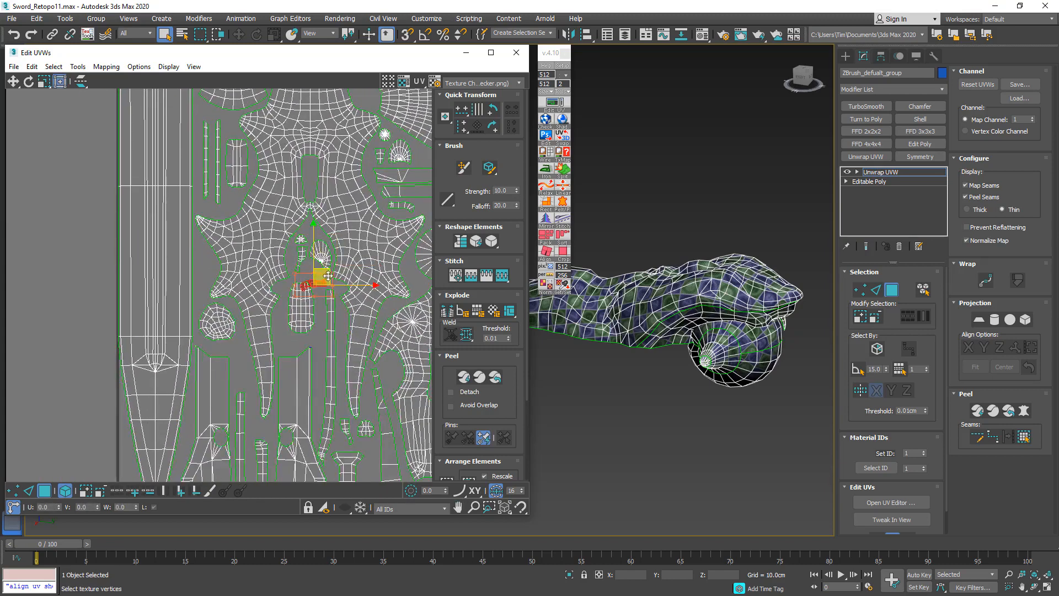
{"action": "left_click_drag", "start_coordinate": [327, 273], "coordinate": [230, 250]}
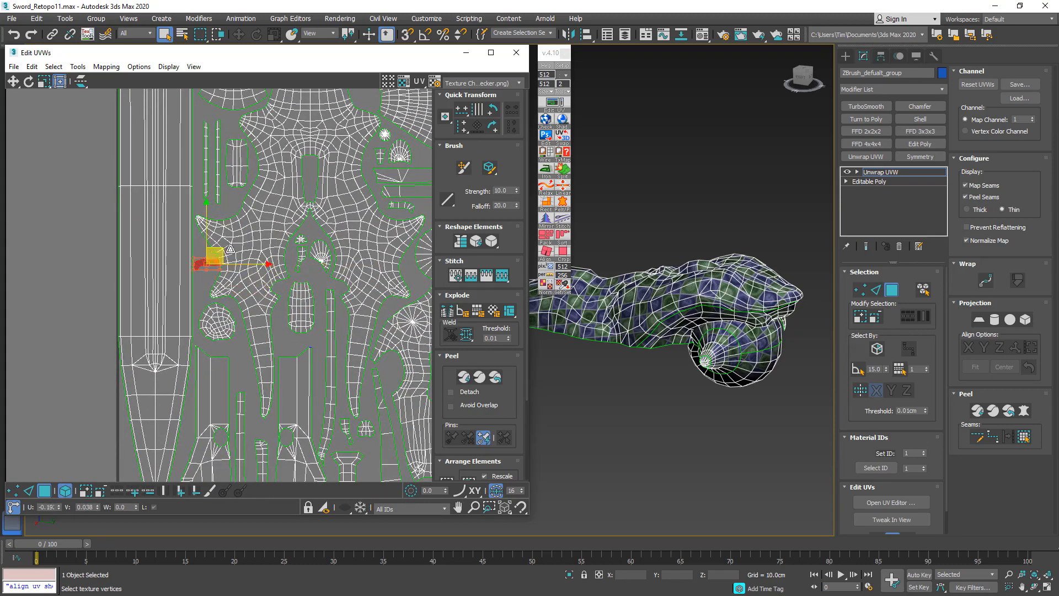
{"action": "left_click", "coordinate": [494, 127]}
{"action": "scroll", "coordinate": [261, 220], "scroll_direction": "up", "scroll_amount": 3}
{"action": "scroll", "coordinate": [250, 229], "scroll_direction": "down", "scroll_amount": 8}
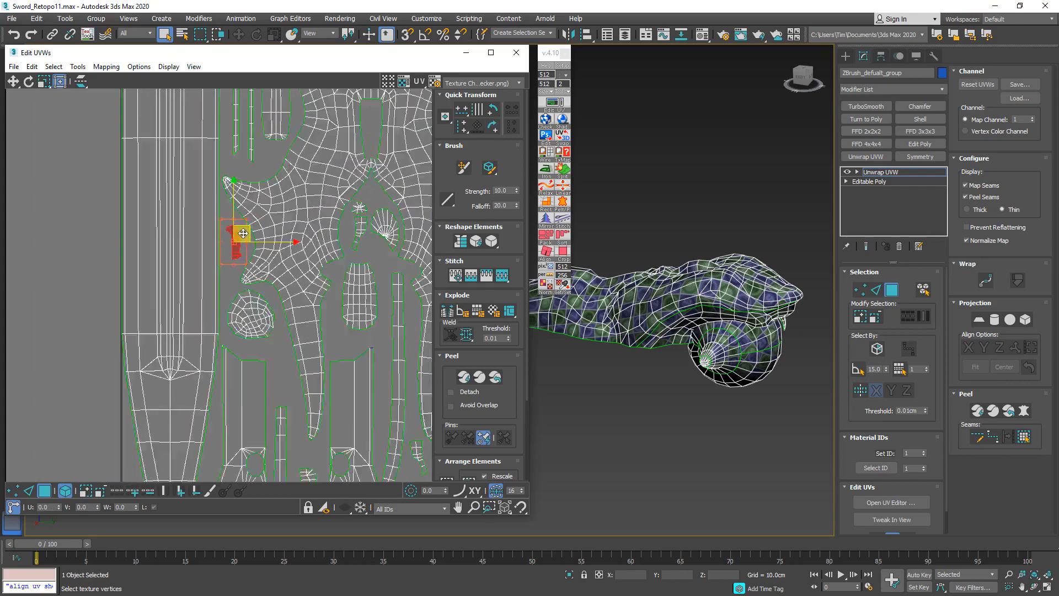
Move the two mirrored angular shells beside the blade tip up together by about 0.022 in V, towards the guard shell.
{"action": "middle_click_drag", "start_coordinate": [232, 328], "coordinate": [191, 237]}
{"action": "scroll", "coordinate": [206, 320], "scroll_direction": "up", "scroll_amount": 4}
{"action": "scroll", "coordinate": [182, 343], "scroll_direction": "down", "scroll_amount": 1}
{"action": "left_click", "coordinate": [179, 269]}
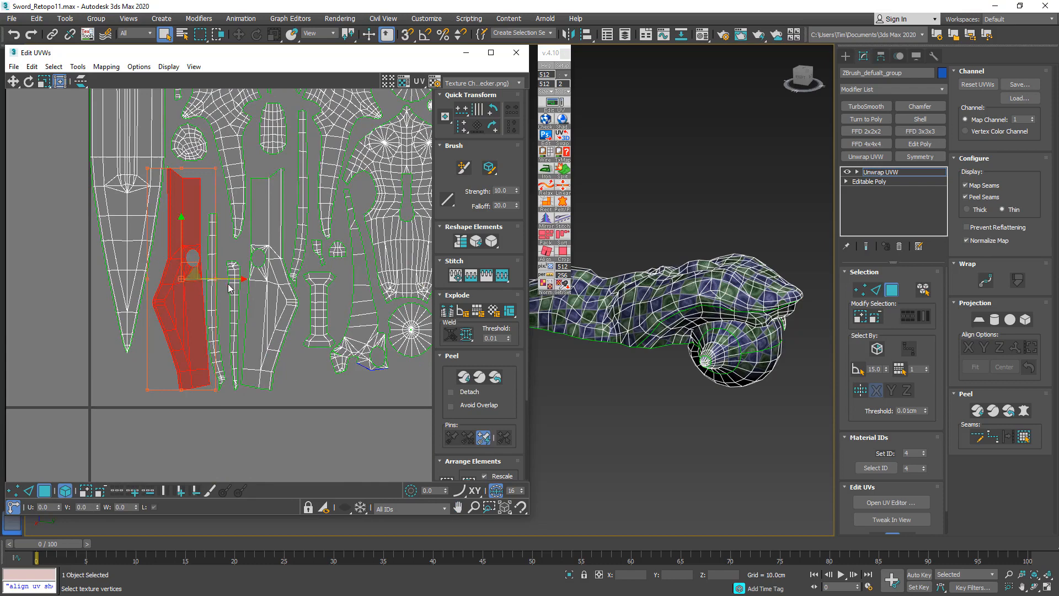
{"action": "left_click", "coordinate": [266, 273], "text": "ctrl"}
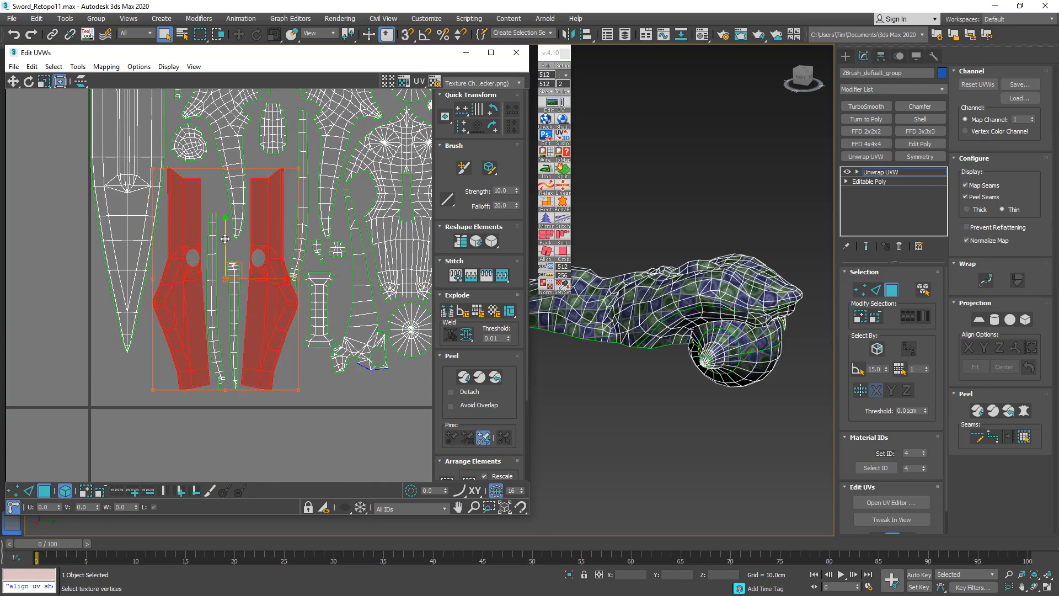
{"action": "left_click_drag", "start_coordinate": [225, 239], "coordinate": [224, 227]}
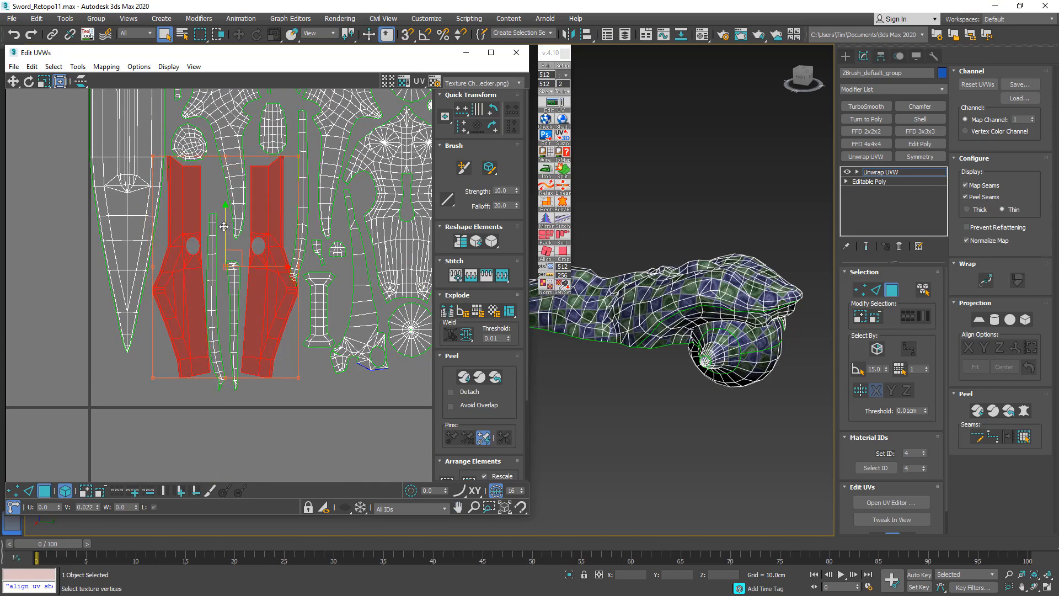
Rotate the long curved strip between the capsule shell and the guard shell's neighbouring spike to fit the gap.
{"action": "scroll", "coordinate": [259, 265], "scroll_direction": "up", "scroll_amount": 5}
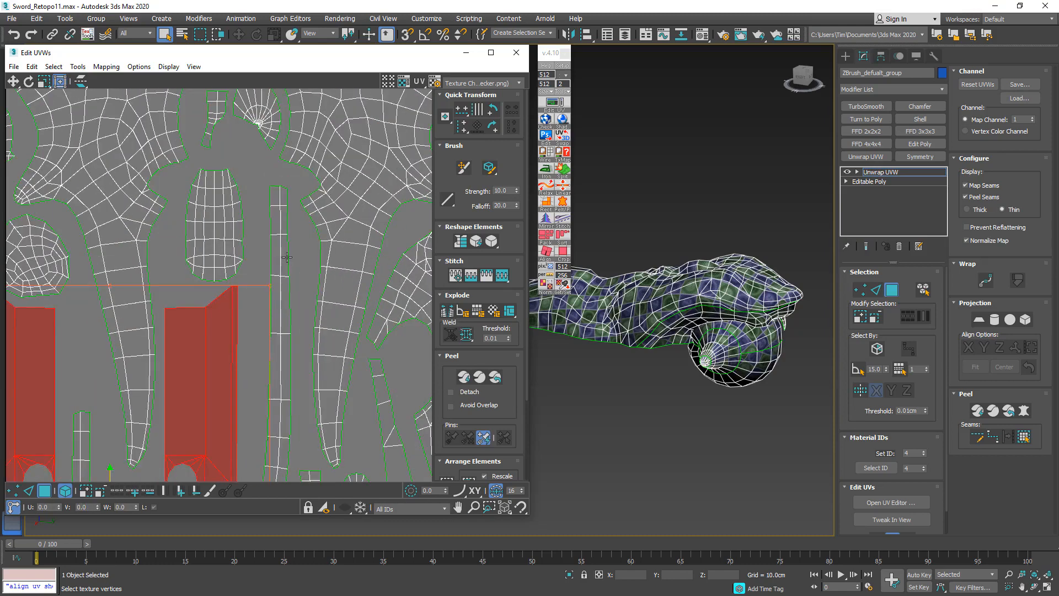
{"action": "left_click", "coordinate": [280, 241]}
{"action": "middle_click_drag", "start_coordinate": [280, 241], "coordinate": [282, 300]}
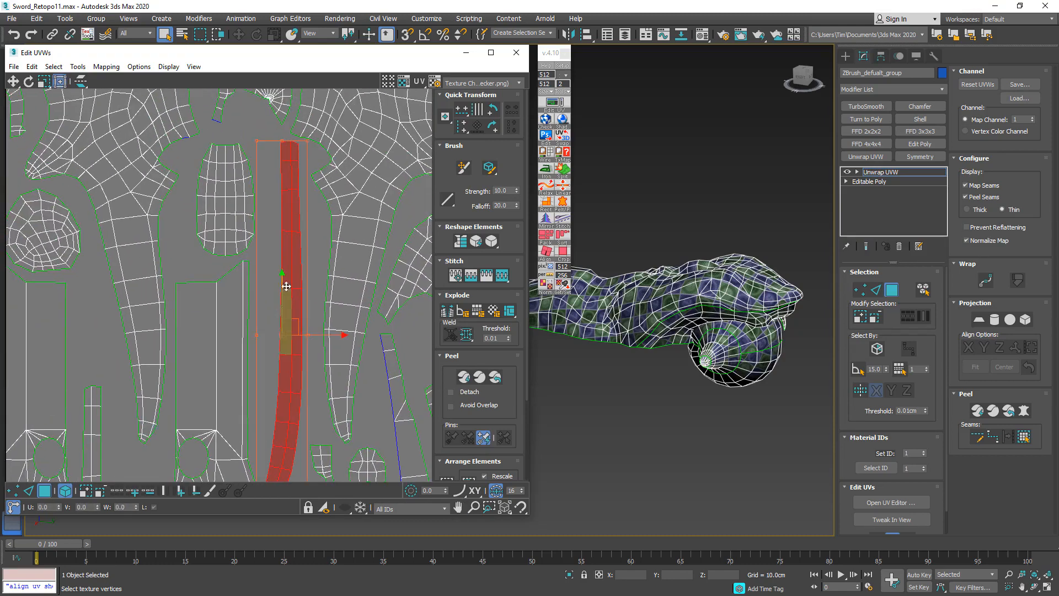
{"action": "left_click", "coordinate": [29, 82]}
{"action": "scroll", "coordinate": [158, 166], "scroll_direction": "down", "scroll_amount": 4}
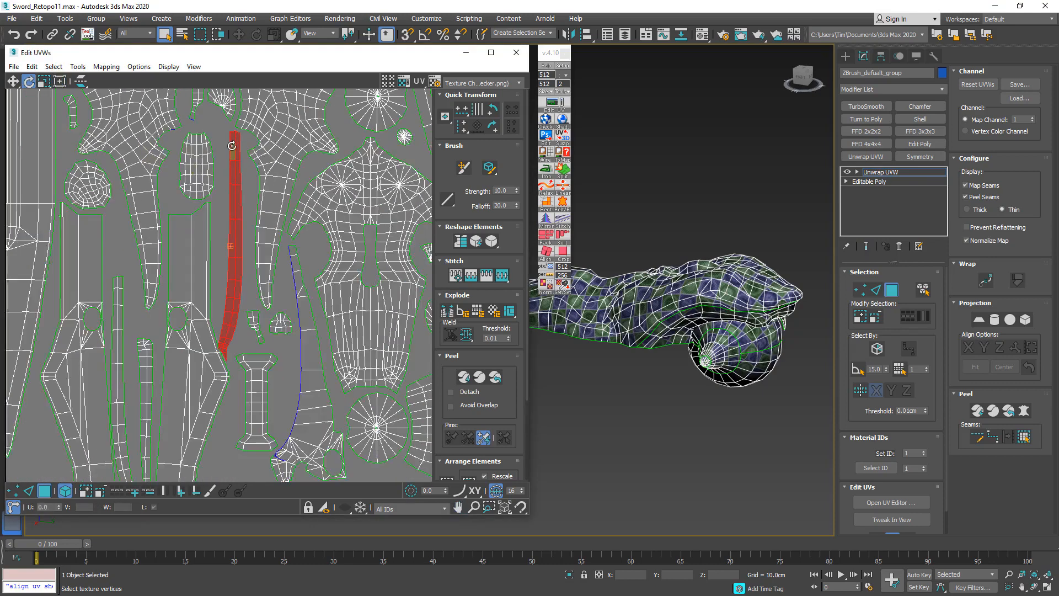
Rotate the long curved strip island slightly towards vertical and move the spool-shaped island lower in the layout.
{"action": "left_click_drag", "start_coordinate": [232, 146], "coordinate": [226, 137]}
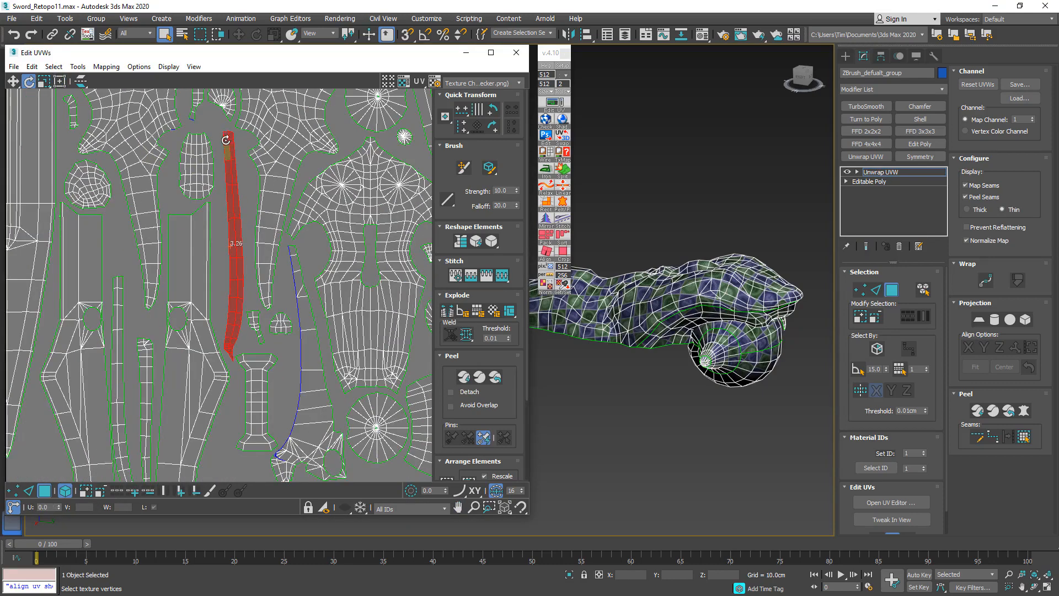
{"action": "middle_click_drag", "start_coordinate": [239, 256], "coordinate": [237, 130]}
{"action": "left_click", "coordinate": [258, 266]}
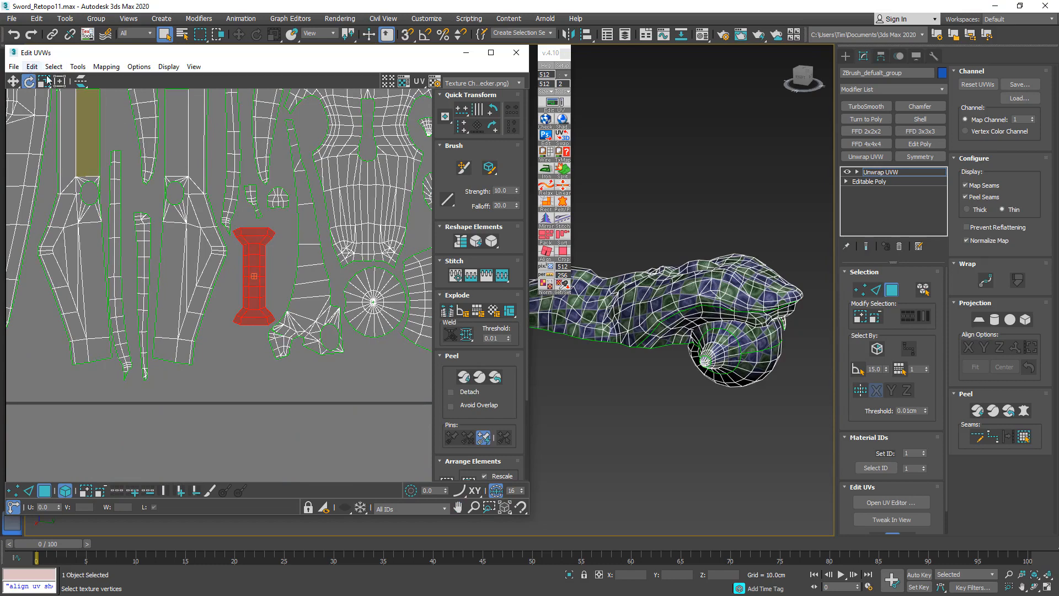
{"action": "left_click", "coordinate": [60, 81]}
{"action": "left_click_drag", "start_coordinate": [269, 265], "coordinate": [261, 300]}
{"action": "scroll", "coordinate": [214, 263], "scroll_direction": "down", "scroll_amount": 2}
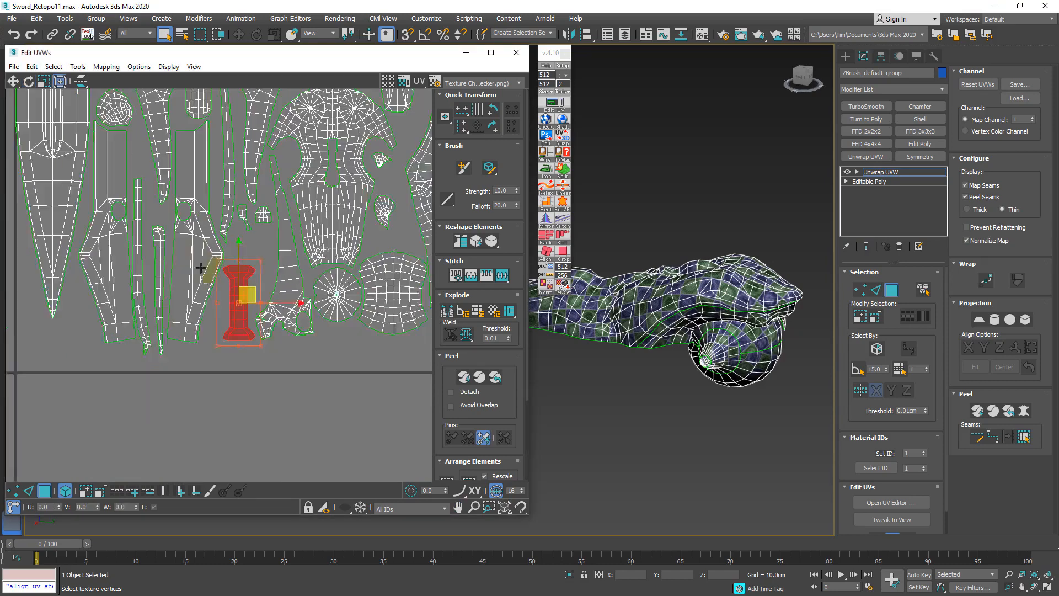
Move the two narrow strip islands between the leg-shaped islands slightly upward.
{"action": "middle_click_drag", "start_coordinate": [177, 243], "coordinate": [279, 248]}
{"action": "left_click_drag", "start_coordinate": [242, 200], "coordinate": [244, 183]}
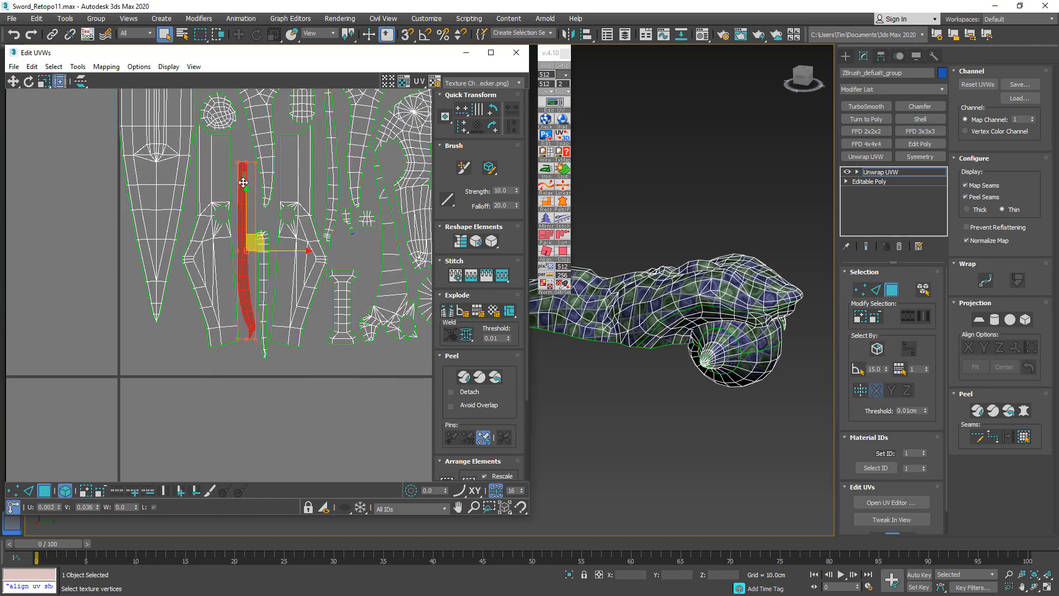
{"action": "left_click", "coordinate": [271, 226]}
{"action": "left_click_drag", "start_coordinate": [261, 238], "coordinate": [261, 226]}
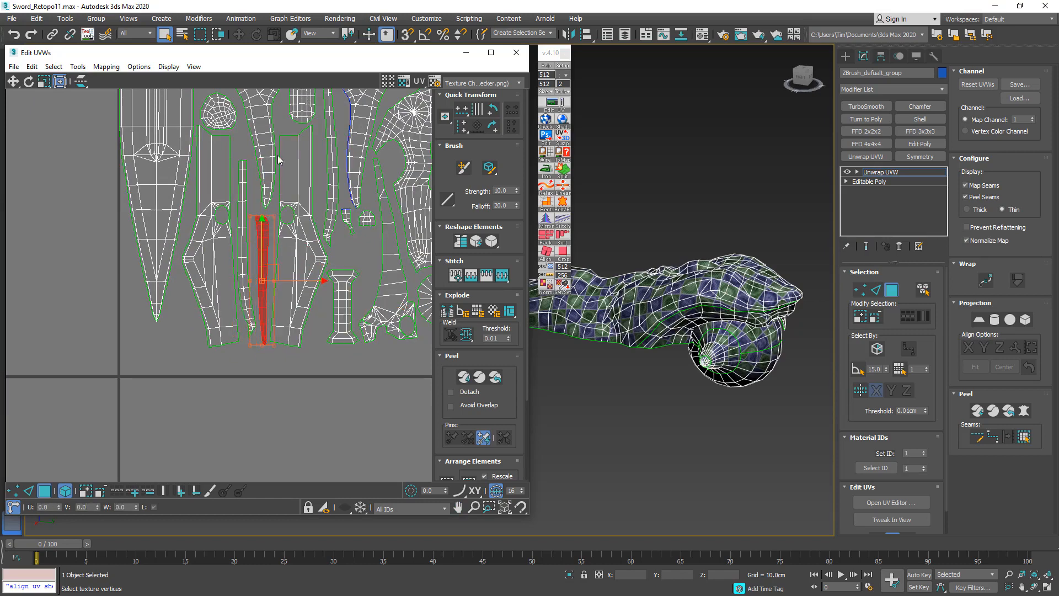
Select all UV islands and scale them up uniformly by about 104.7 % towards the tile's lower-right corner.
{"action": "middle_click_drag", "start_coordinate": [279, 159], "coordinate": [156, 267]}
{"action": "scroll", "coordinate": [168, 268], "scroll_direction": "down", "scroll_amount": 3}
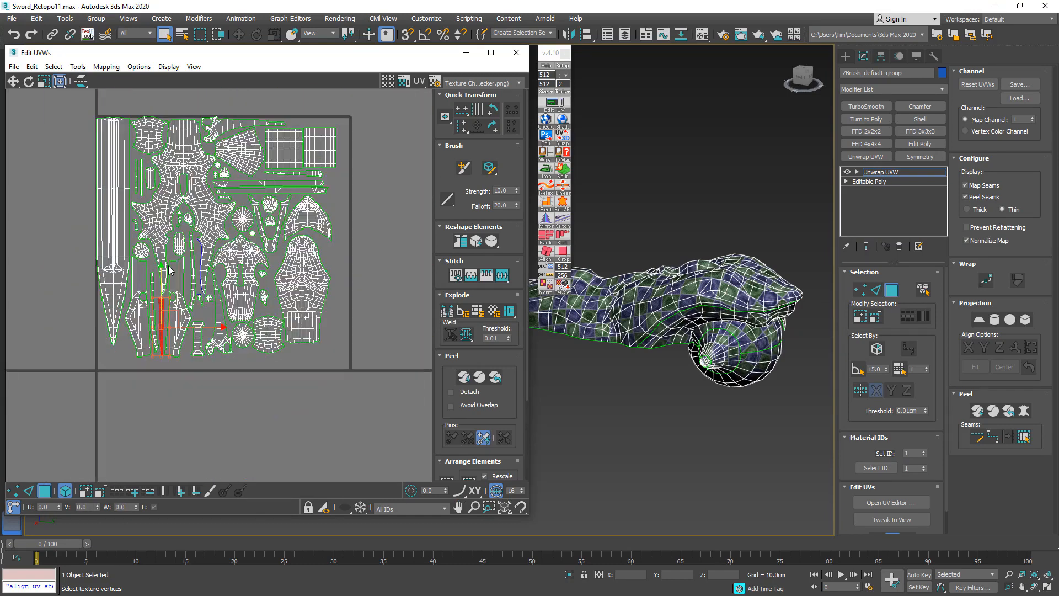
{"action": "left_click_drag", "start_coordinate": [349, 373], "coordinate": [355, 376]}
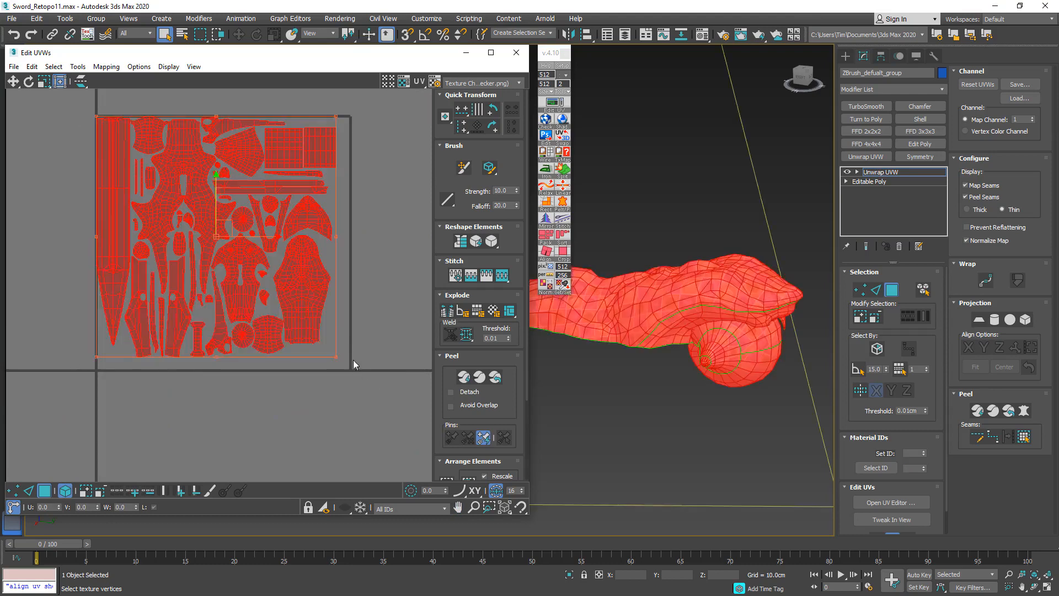
{"action": "scroll", "coordinate": [359, 373], "scroll_direction": "up", "scroll_amount": 2}
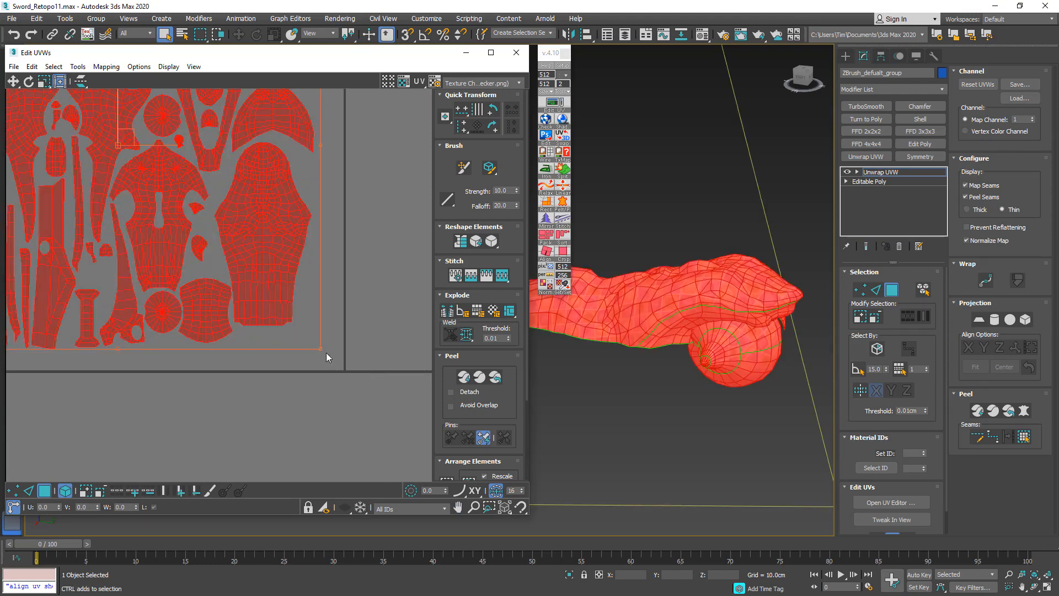
{"action": "left_click_drag", "start_coordinate": [322, 349], "coordinate": [343, 361]}
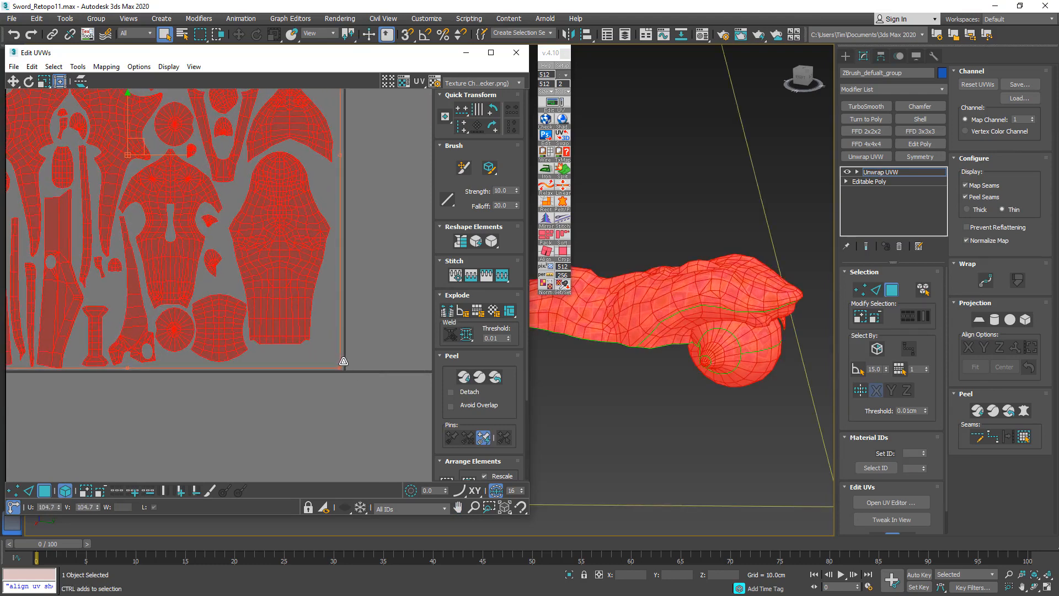
Fine-tune the scale of the complete UV layout so its bounding box reaches the tile's border.
{"action": "middle_click_drag", "start_coordinate": [185, 338], "coordinate": [215, 464]}
{"action": "middle_click_drag", "start_coordinate": [319, 415], "coordinate": [280, 227]}
{"action": "scroll", "coordinate": [335, 324], "scroll_direction": "up", "scroll_amount": 4}
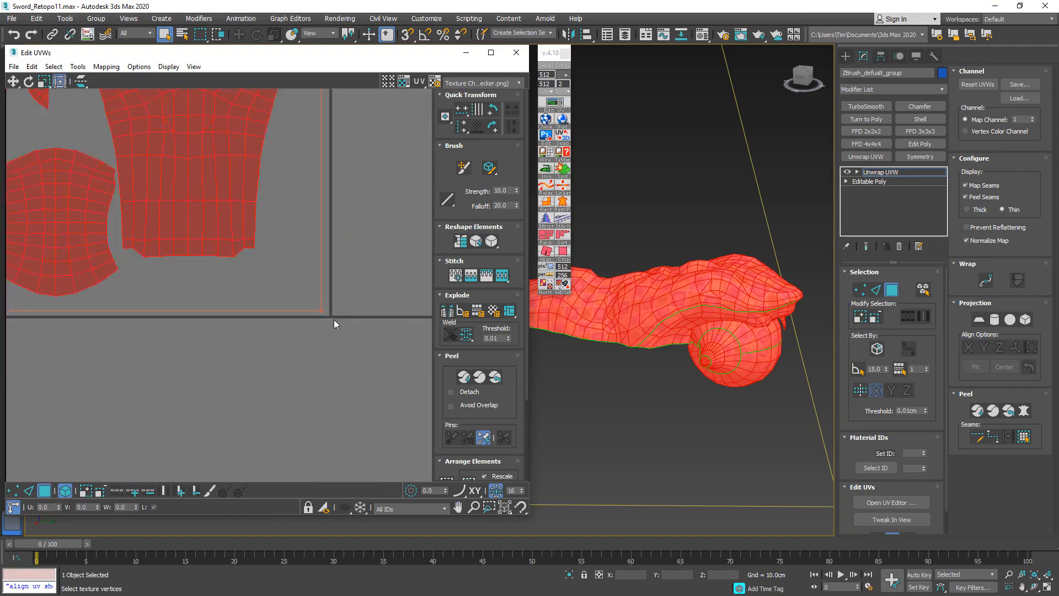
{"action": "left_click_drag", "start_coordinate": [328, 319], "coordinate": [336, 327]}
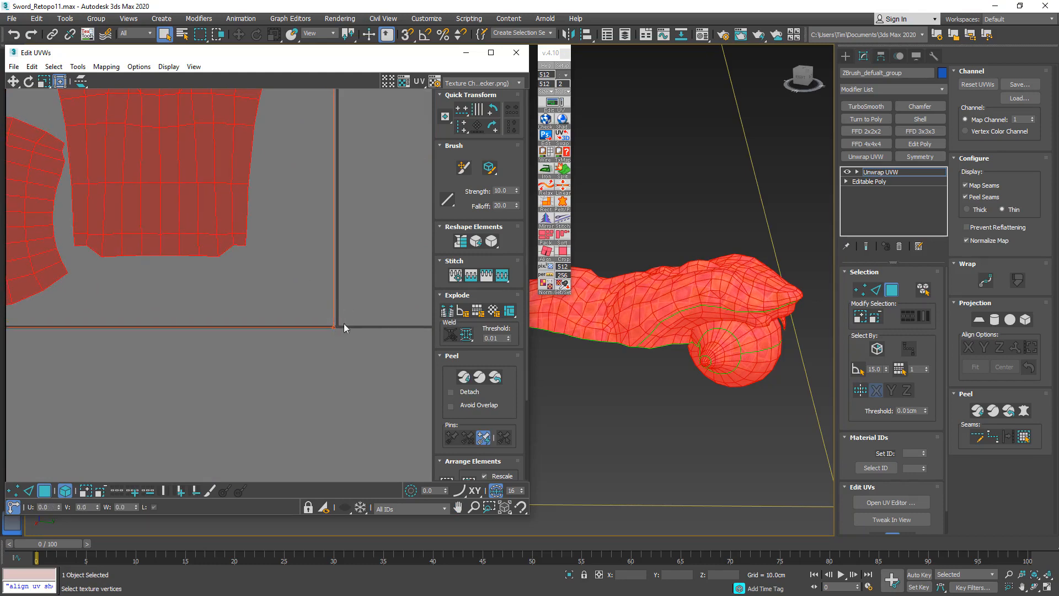
{"action": "scroll", "coordinate": [320, 286], "scroll_direction": "down", "scroll_amount": 4}
{"action": "scroll", "coordinate": [331, 295], "scroll_direction": "up", "scroll_amount": 4}
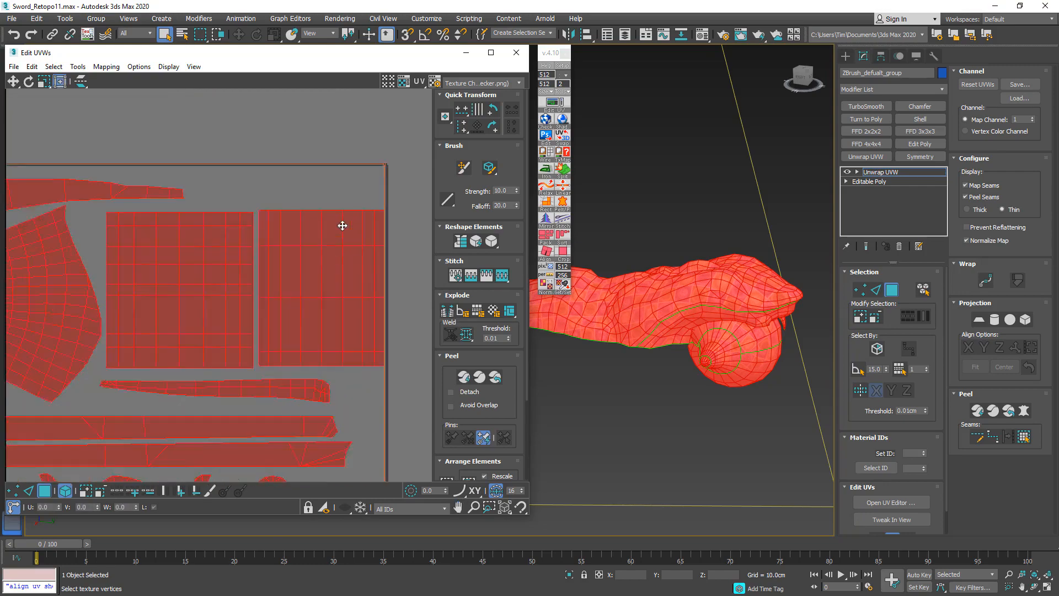
Select the square grid island nearest the tile's right edge and nudge it slightly inward.
{"action": "scroll", "coordinate": [342, 226], "scroll_direction": "up", "scroll_amount": 1}
{"action": "left_click", "coordinate": [425, 228]}
{"action": "left_click", "coordinate": [295, 265]}
{"action": "scroll", "coordinate": [281, 263], "scroll_direction": "down", "scroll_amount": 3}
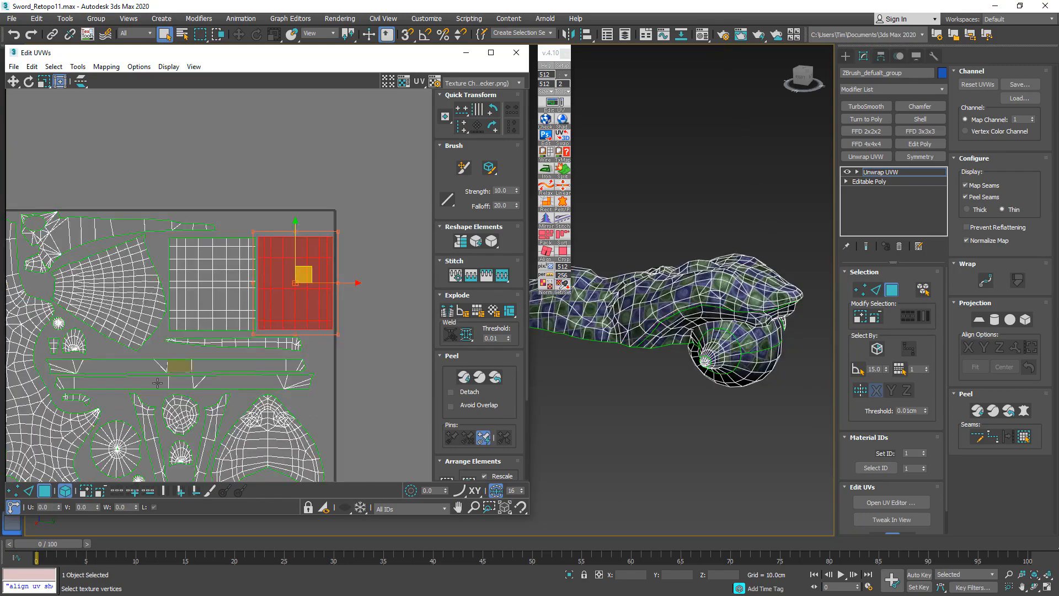
Move the tiny stray island off the leg-shaped island's thin edge into the empty space beside the round island.
{"action": "middle_click_drag", "start_coordinate": [157, 383], "coordinate": [364, 129]}
{"action": "middle_click_drag", "start_coordinate": [132, 342], "coordinate": [292, 193]}
{"action": "scroll", "coordinate": [291, 209], "scroll_direction": "up", "scroll_amount": 3}
{"action": "middle_click_drag", "start_coordinate": [289, 245], "coordinate": [251, 390]}
{"action": "scroll", "coordinate": [255, 172], "scroll_direction": "up", "scroll_amount": 2}
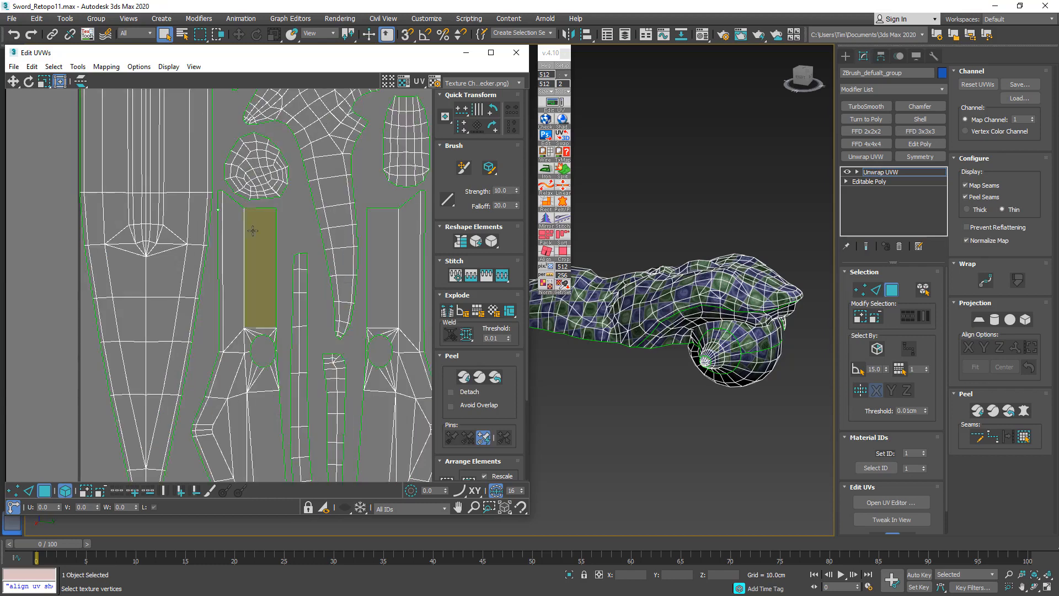
{"action": "left_click", "coordinate": [253, 231]}
{"action": "scroll", "coordinate": [218, 215], "scroll_direction": "up", "scroll_amount": 3}
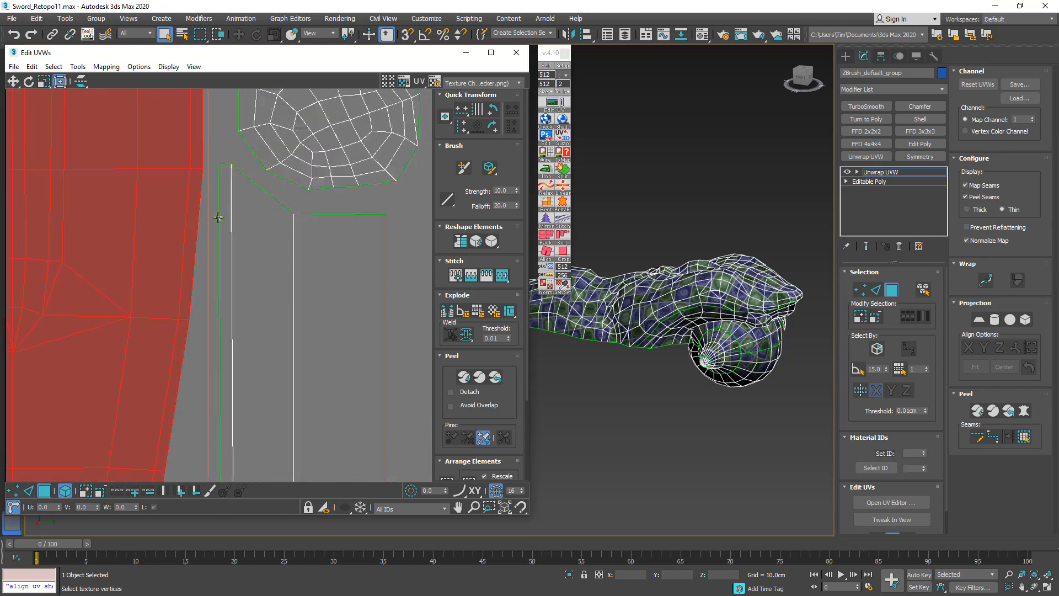
{"action": "scroll", "coordinate": [218, 217], "scroll_direction": "up", "scroll_amount": 5}
{"action": "left_click", "coordinate": [221, 218]}
{"action": "scroll", "coordinate": [219, 218], "scroll_direction": "down", "scroll_amount": 2}
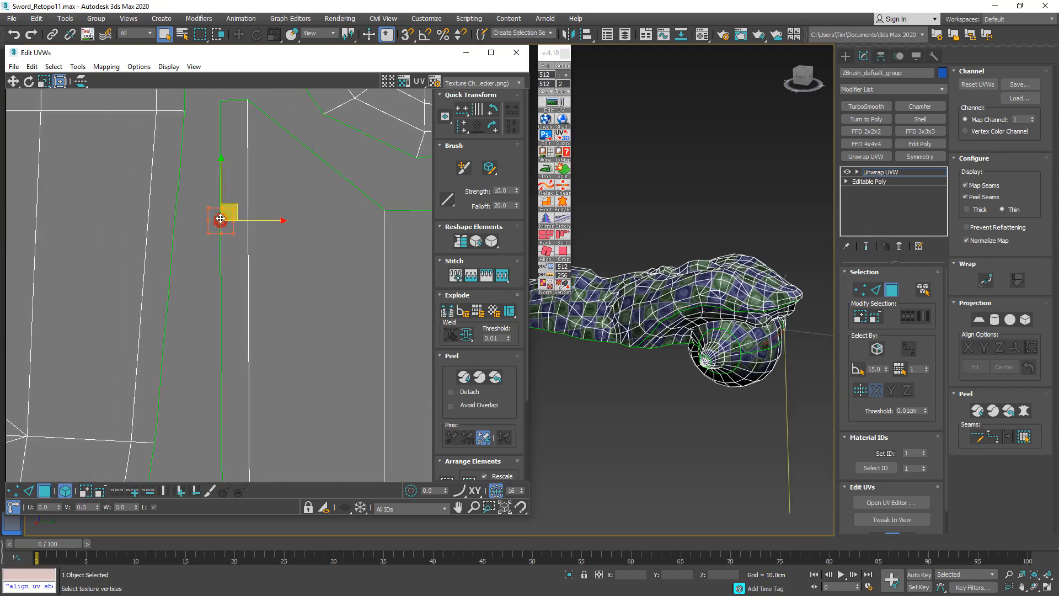
{"action": "left_click_drag", "start_coordinate": [231, 207], "coordinate": [215, 252]}
{"action": "scroll", "coordinate": [216, 260], "scroll_direction": "down", "scroll_amount": 2}
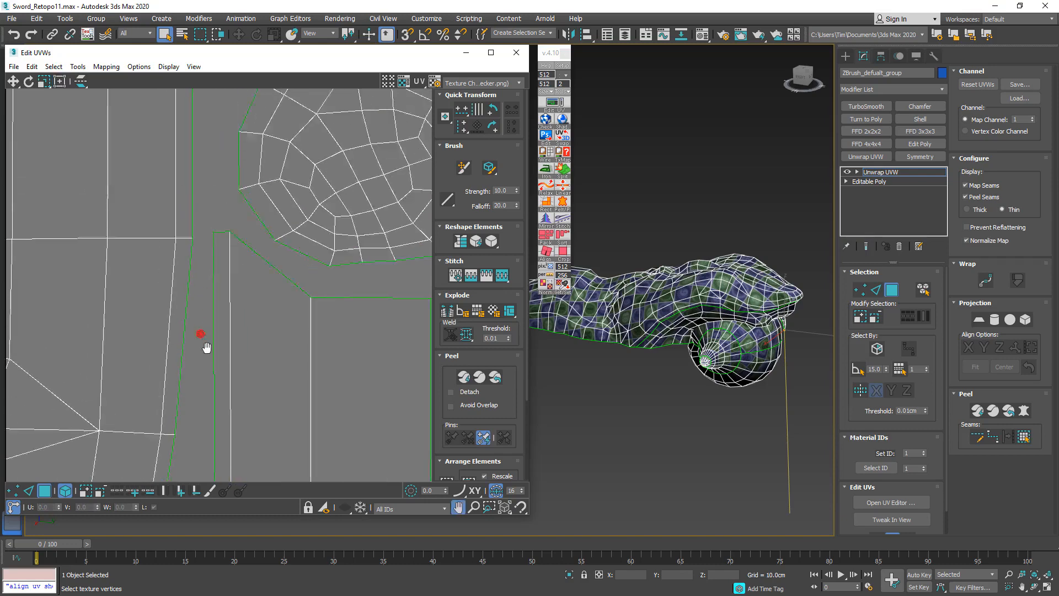
{"action": "middle_click_drag", "start_coordinate": [213, 323], "coordinate": [213, 382]}
{"action": "left_click_drag", "start_coordinate": [212, 381], "coordinate": [231, 204]}
{"action": "scroll", "coordinate": [236, 114], "scroll_direction": "down", "scroll_amount": 3}
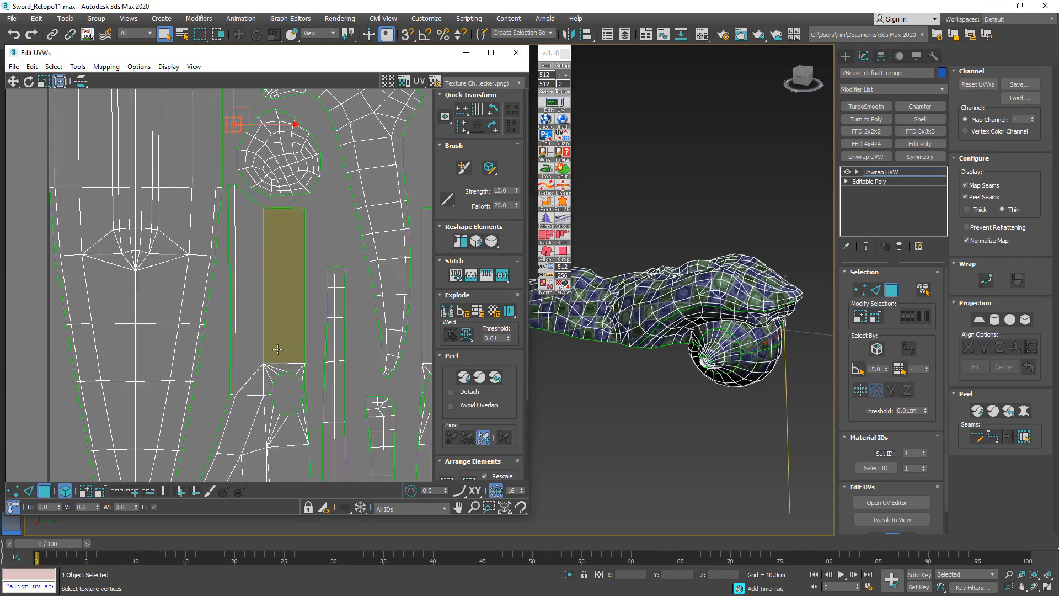
Nudge the round mesh island up and to the right, and shift the leg-shaped island below it slightly upward.
{"action": "middle_click_drag", "start_coordinate": [276, 350], "coordinate": [231, 151]}
{"action": "middle_click_drag", "start_coordinate": [278, 420], "coordinate": [274, 269]}
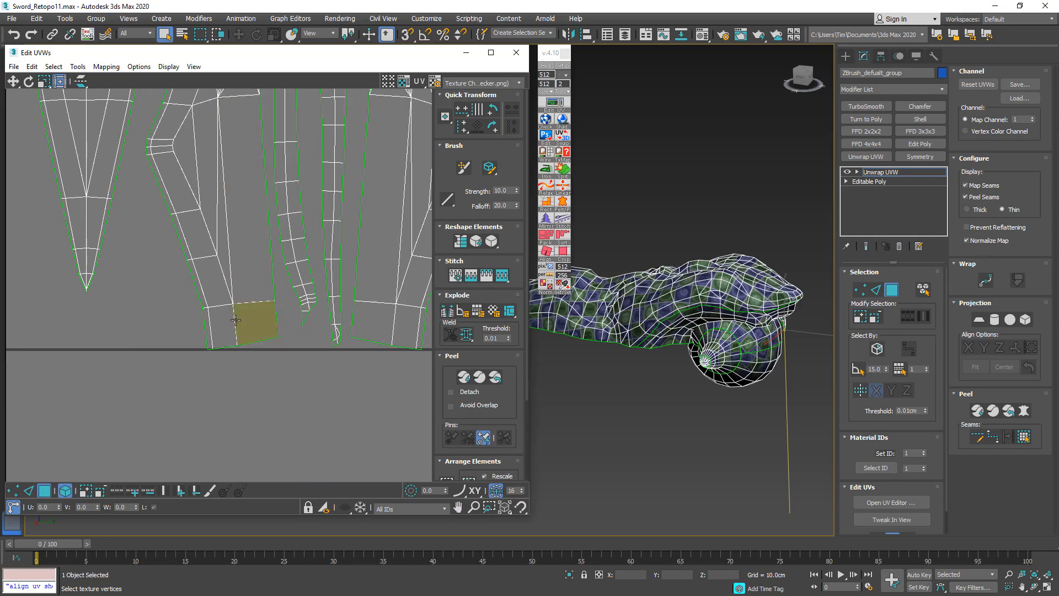
{"action": "left_click", "coordinate": [235, 319]}
{"action": "middle_click_drag", "start_coordinate": [231, 312], "coordinate": [132, 534]}
{"action": "middle_click_drag", "start_coordinate": [133, 229], "coordinate": [183, 425]}
{"action": "left_click", "coordinate": [185, 182]}
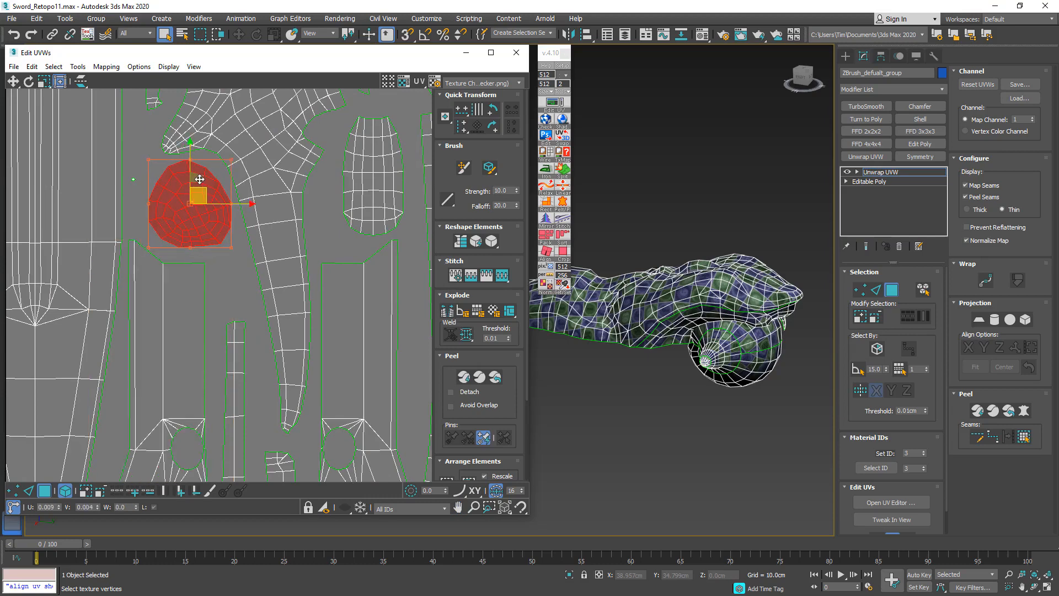
{"action": "left_click", "coordinate": [152, 293]}
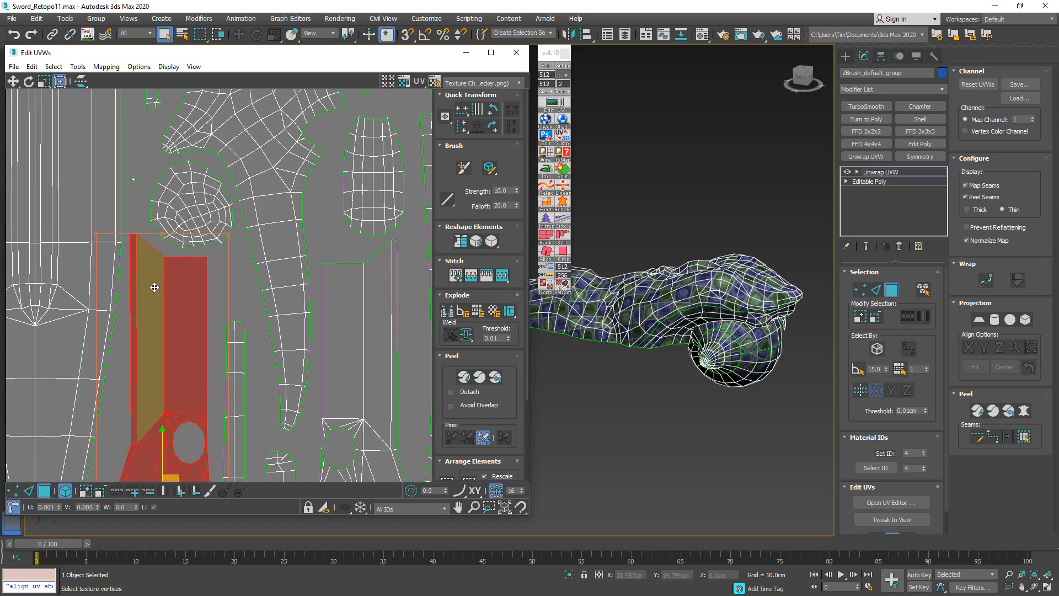
{"action": "middle_click_drag", "start_coordinate": [196, 395], "coordinate": [172, 112]}
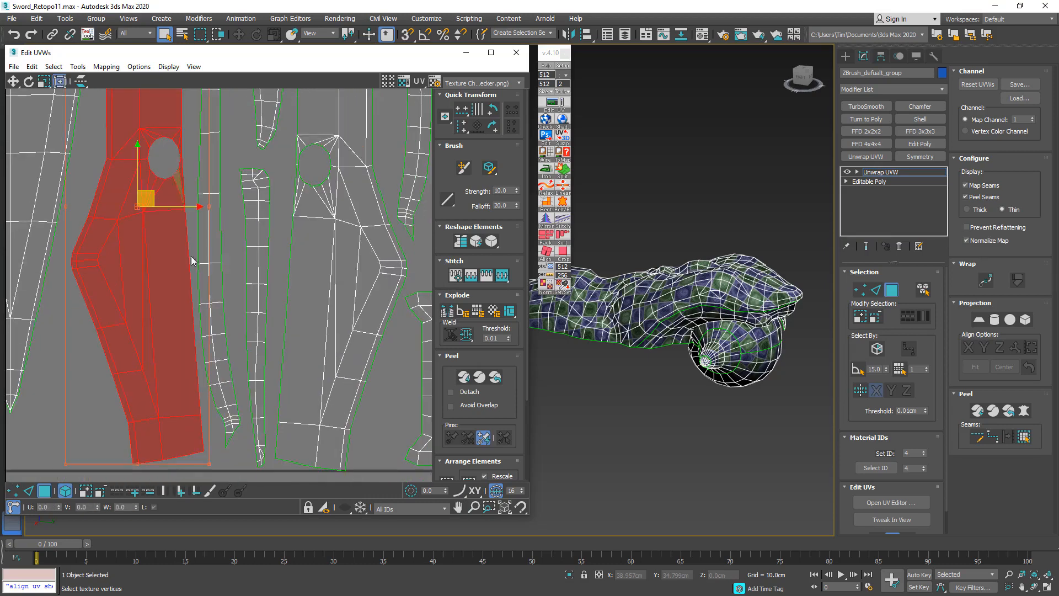
Move the capsule-shaped island up and nudge the second leg-shaped island upward beneath it.
{"action": "middle_click_drag", "start_coordinate": [261, 218], "coordinate": [167, 433]}
{"action": "left_click", "coordinate": [275, 254]}
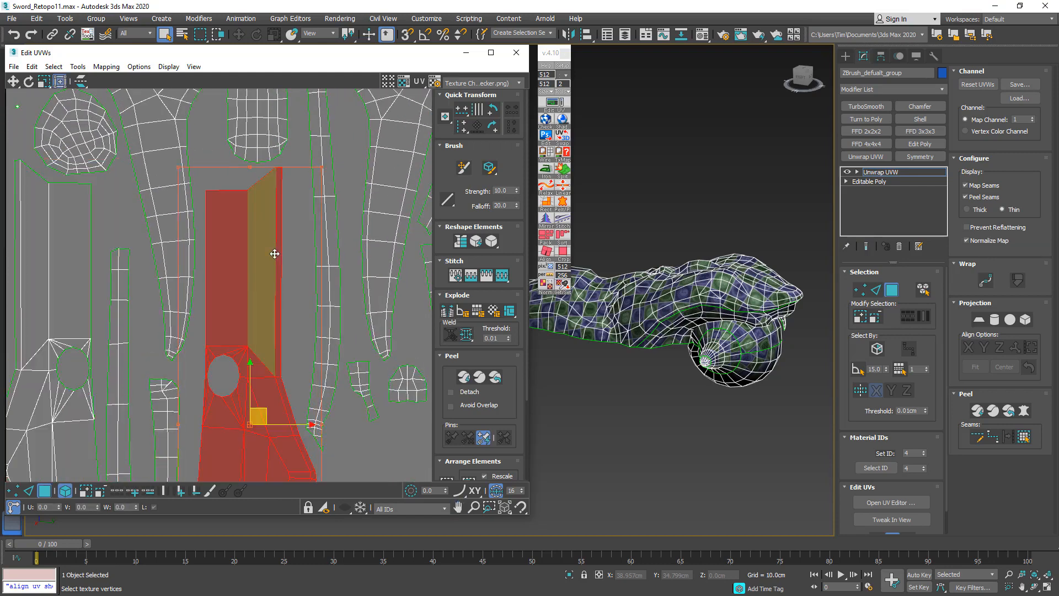
{"action": "middle_click_drag", "start_coordinate": [268, 296], "coordinate": [262, 219]}
{"action": "scroll", "coordinate": [263, 227], "scroll_direction": "down", "scroll_amount": 2}
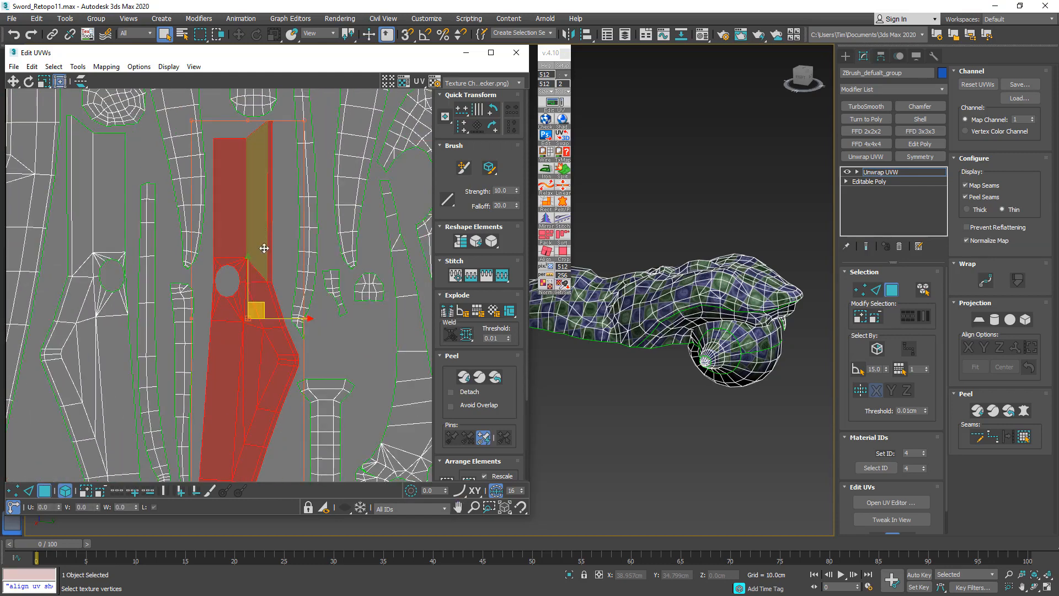
{"action": "middle_click_drag", "start_coordinate": [260, 194], "coordinate": [262, 411]}
{"action": "left_click", "coordinate": [261, 243]}
{"action": "middle_click_drag", "start_coordinate": [258, 346], "coordinate": [272, 168]}
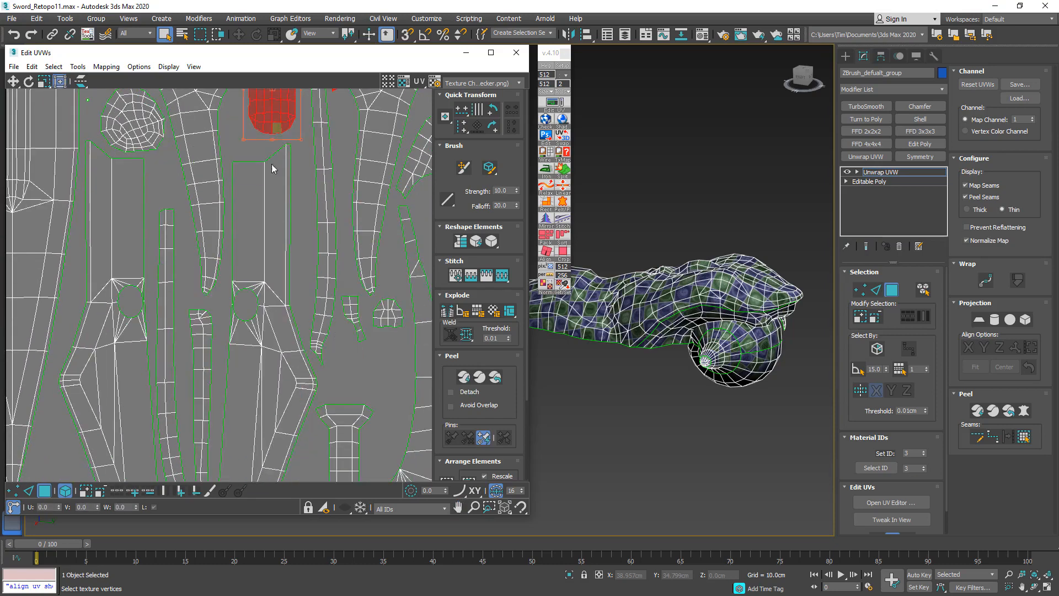
{"action": "left_click", "coordinate": [268, 228]}
{"action": "middle_click_drag", "start_coordinate": [274, 300], "coordinate": [269, 205]}
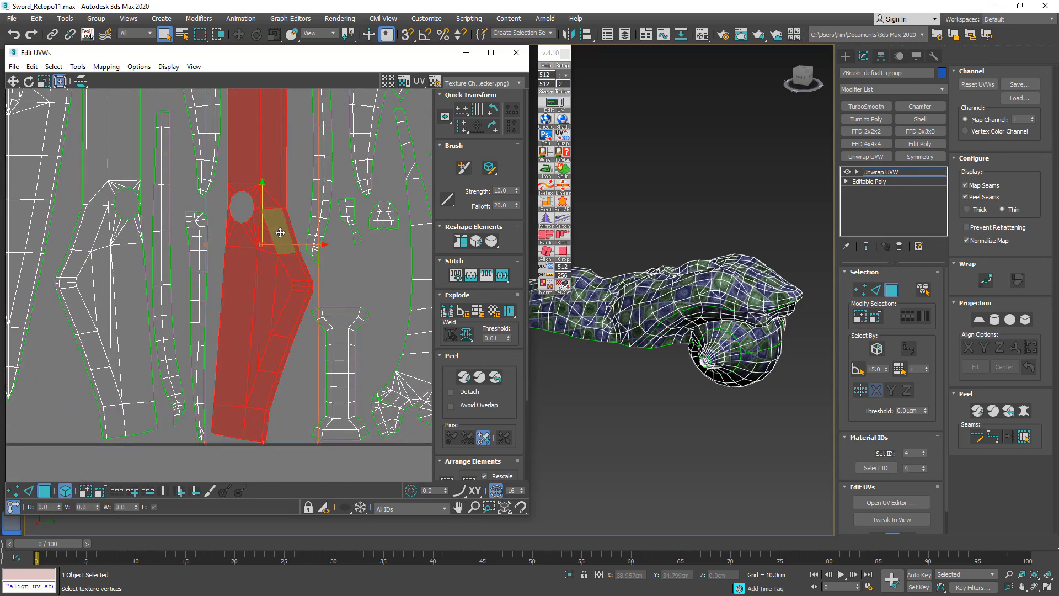
{"action": "left_click", "coordinate": [355, 269]}
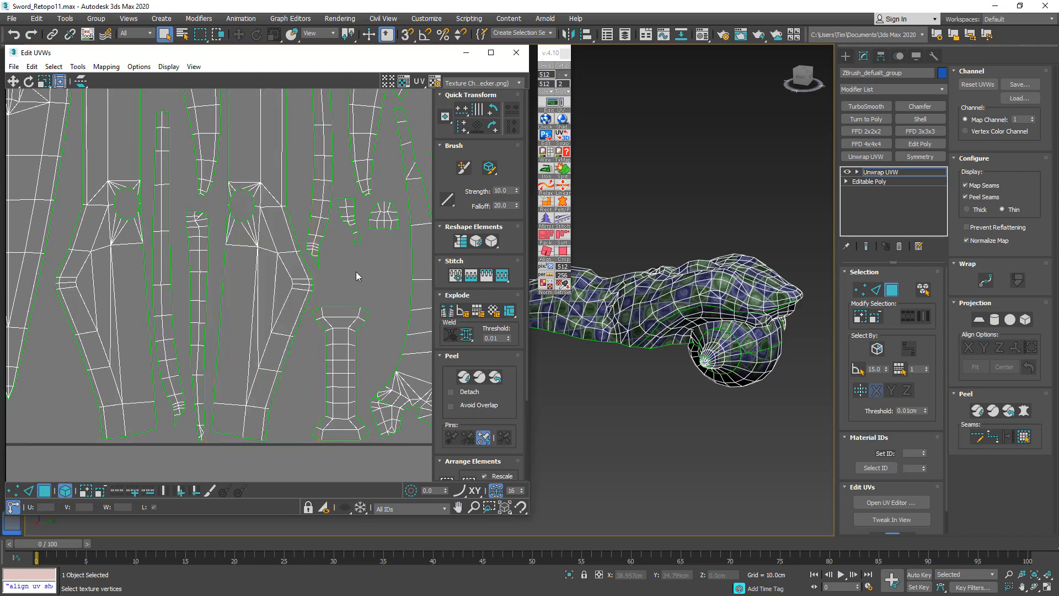
Move the spool-shaped island up into the empty space below the small strip pieces.
{"action": "middle_click_drag", "start_coordinate": [363, 348], "coordinate": [328, 304]}
{"action": "left_click", "coordinate": [310, 276]}
{"action": "left_click_drag", "start_coordinate": [309, 276], "coordinate": [335, 257]}
{"action": "middle_click_drag", "start_coordinate": [312, 191], "coordinate": [307, 213]}
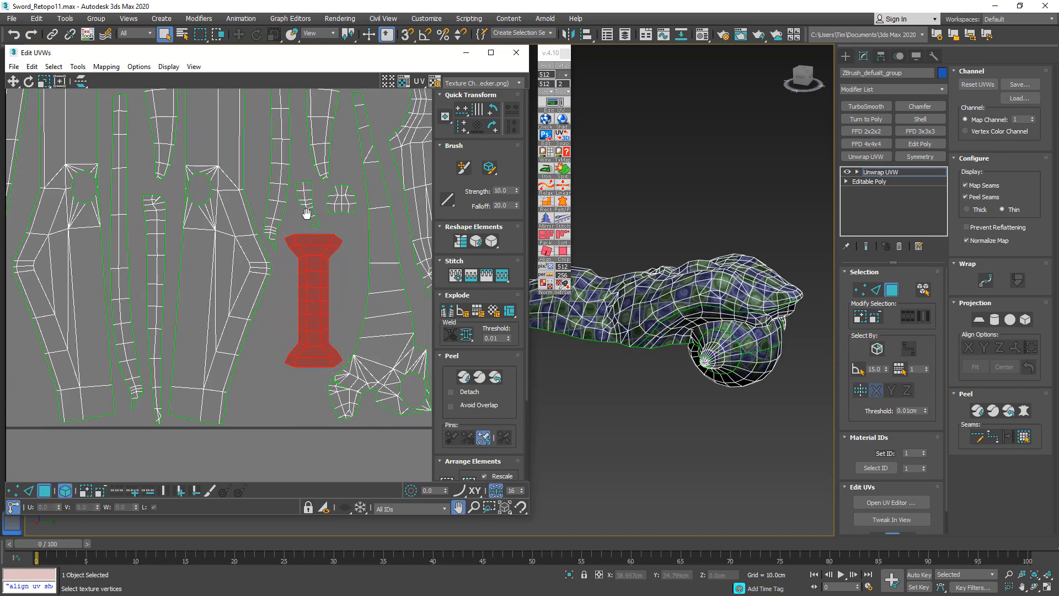
{"action": "scroll", "coordinate": [307, 215], "scroll_direction": "down", "scroll_amount": 3}
{"action": "left_click", "coordinate": [330, 390]}
{"action": "middle_click_drag", "start_coordinate": [342, 357], "coordinate": [165, 474]}
{"action": "scroll", "coordinate": [220, 347], "scroll_direction": "down", "scroll_amount": 4}
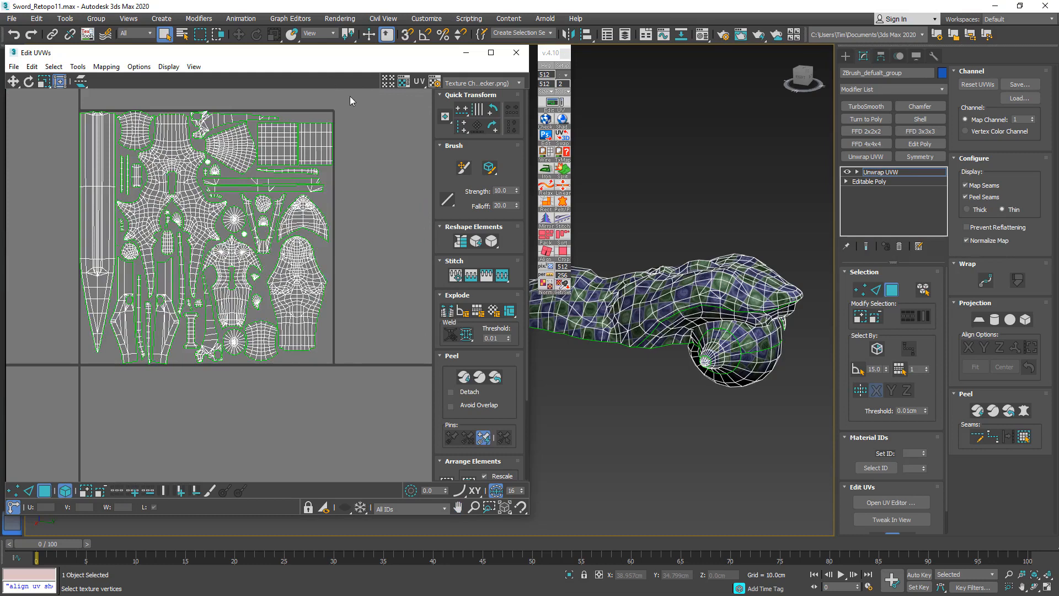
Select all UV islands and inspect the layout's spacing along the tile's upper border.
{"action": "key", "text": "ctrl+a"}
{"action": "scroll", "coordinate": [191, 114], "scroll_direction": "up", "scroll_amount": 6}
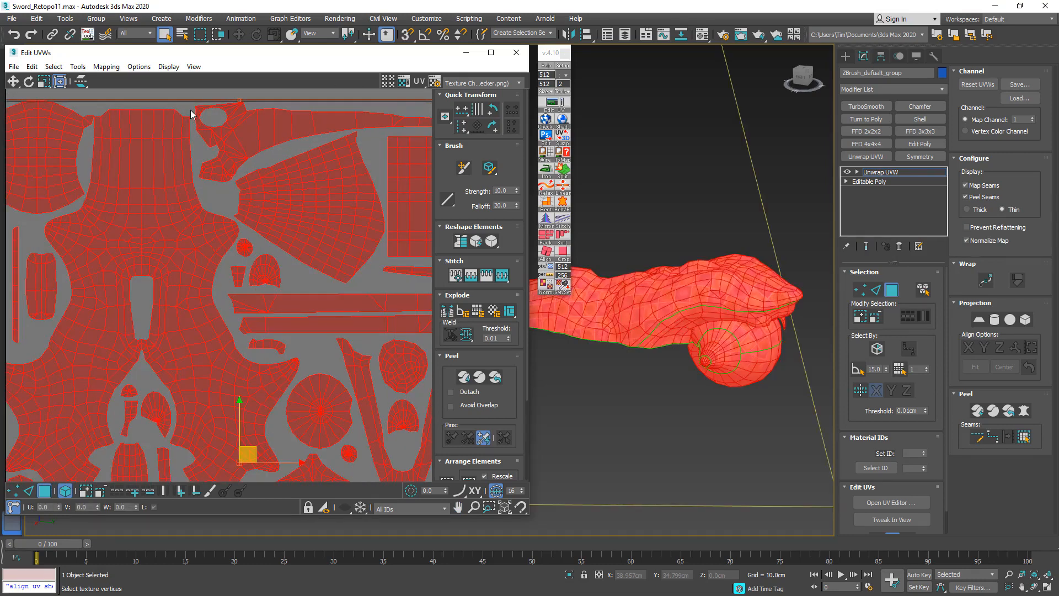
{"action": "scroll", "coordinate": [215, 96], "scroll_direction": "up", "scroll_amount": 3}
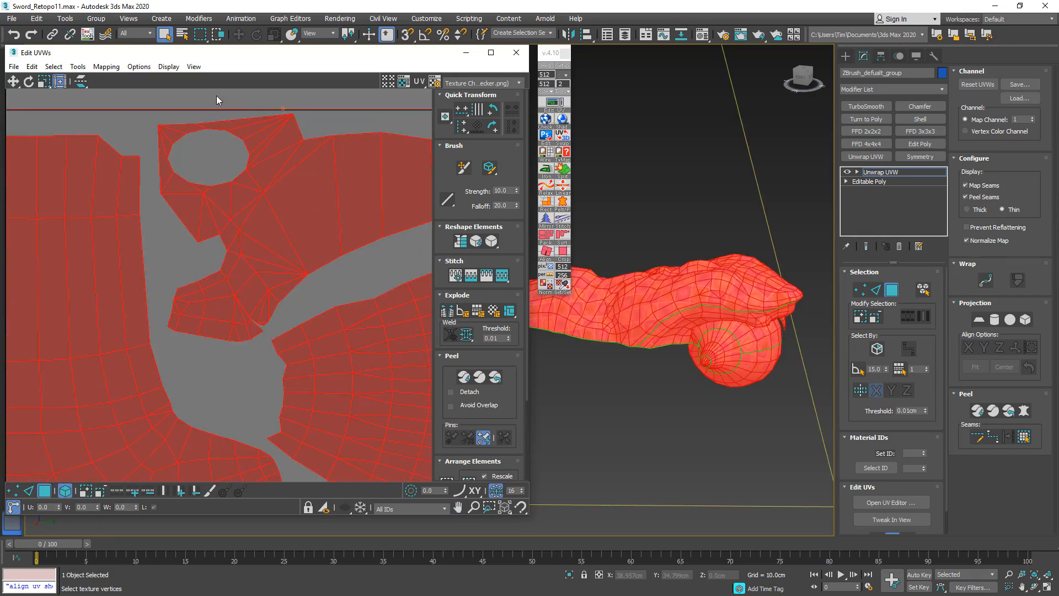
{"action": "scroll", "coordinate": [216, 96], "scroll_direction": "down", "scroll_amount": 4}
{"action": "middle_click_drag", "start_coordinate": [206, 118], "coordinate": [290, 171]}
{"action": "scroll", "coordinate": [256, 176], "scroll_direction": "up", "scroll_amount": 2}
{"action": "scroll", "coordinate": [272, 140], "scroll_direction": "up", "scroll_amount": 1}
Scale the shield-shaped island's width to about 97.66 % and move it slightly down from the tile's top edge.
{"action": "left_click", "coordinate": [272, 140]}
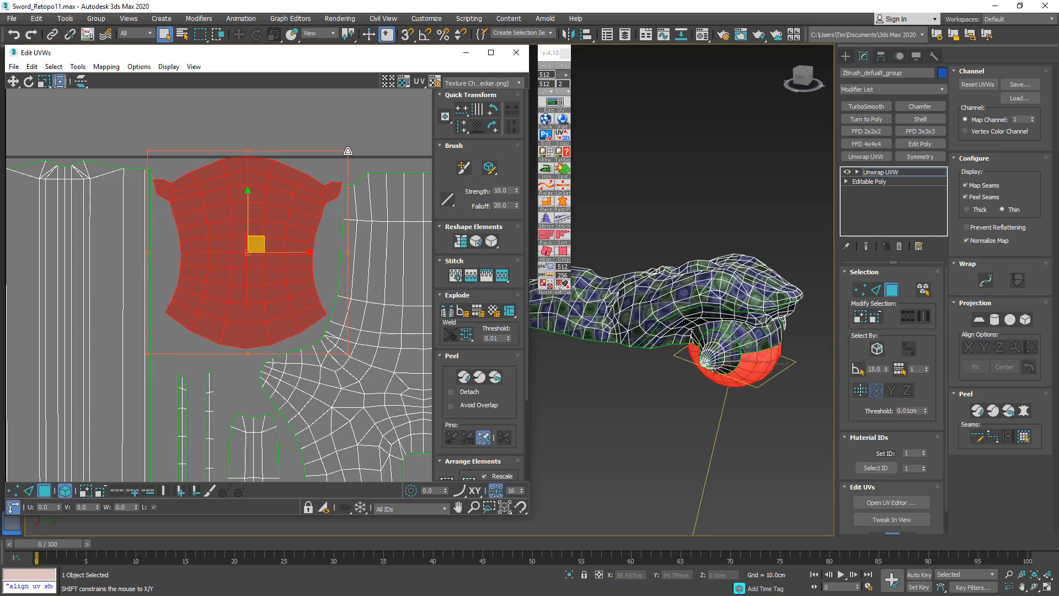
{"action": "left_click_drag", "start_coordinate": [348, 150], "coordinate": [343, 151]}
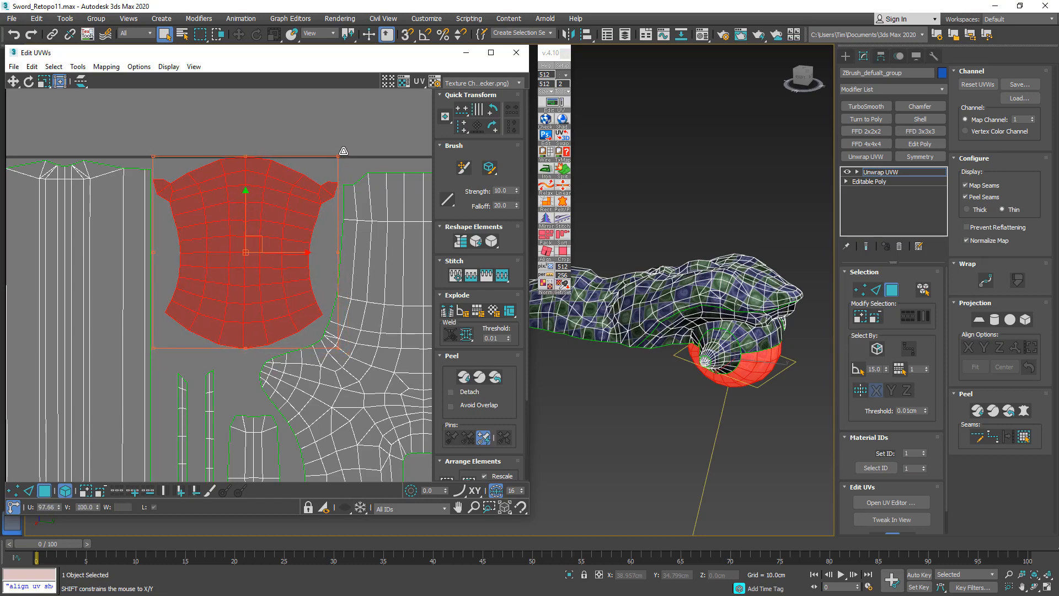
{"action": "left_click_drag", "start_coordinate": [261, 239], "coordinate": [261, 243]}
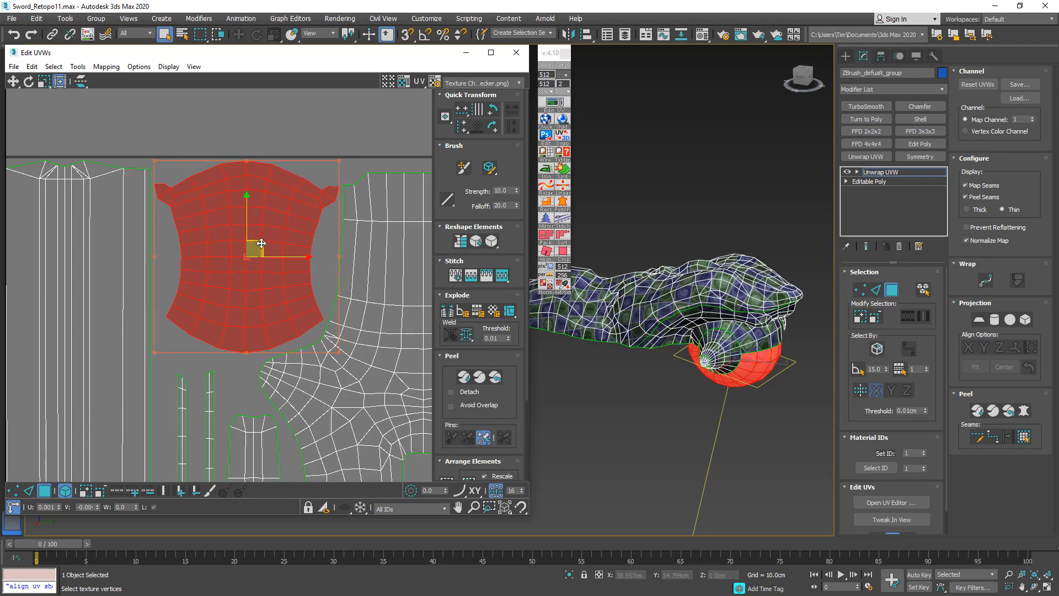
{"action": "left_click", "coordinate": [306, 111]}
{"action": "scroll", "coordinate": [218, 171], "scroll_direction": "up", "scroll_amount": 4}
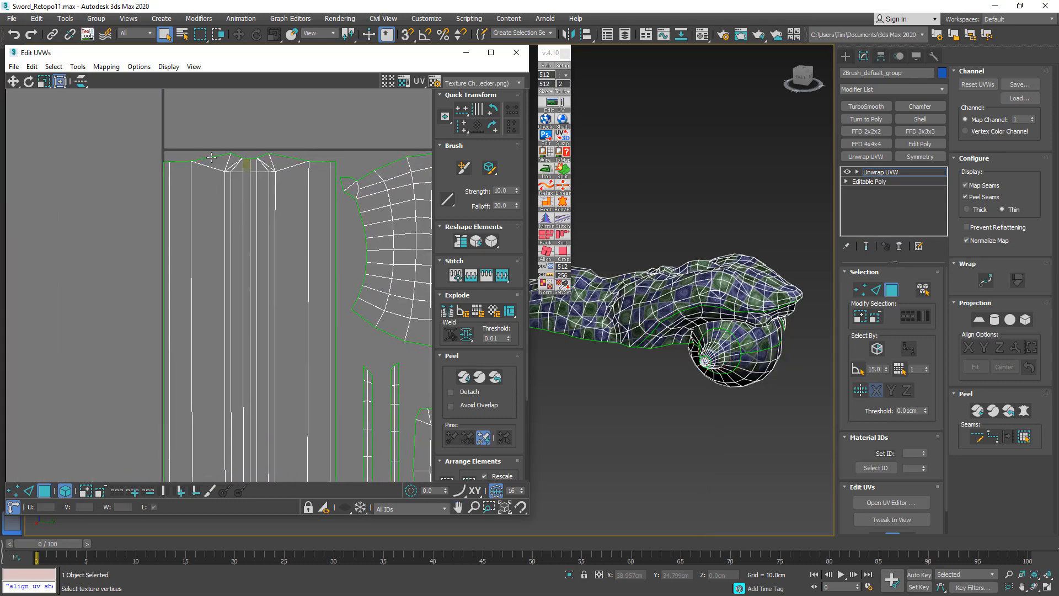
Select the long sword-blade island and nudge it slightly right, away from the UV tile's left border.
{"action": "scroll", "coordinate": [130, 160], "scroll_direction": "down", "scroll_amount": 4}
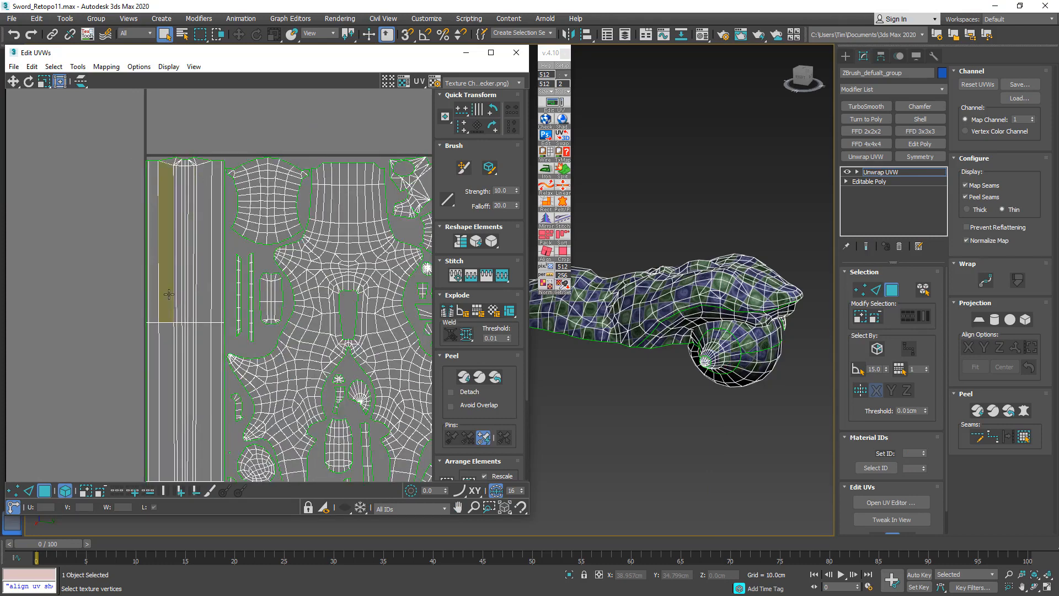
{"action": "scroll", "coordinate": [240, 149], "scroll_direction": "up", "scroll_amount": 8}
{"action": "scroll", "coordinate": [240, 149], "scroll_direction": "down", "scroll_amount": 6}
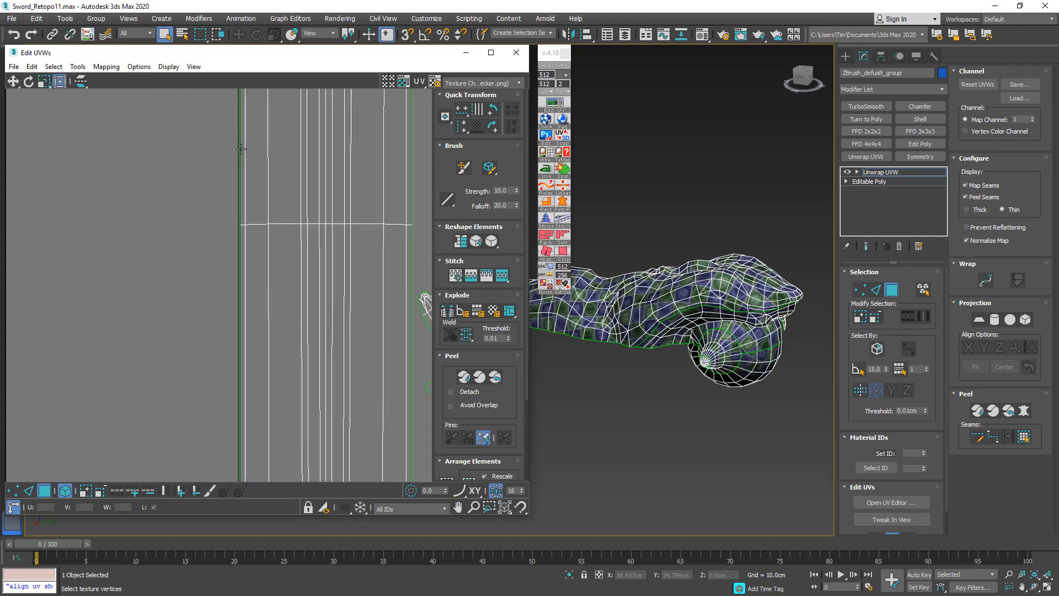
{"action": "left_click_drag", "start_coordinate": [246, 216], "coordinate": [248, 219]}
{"action": "scroll", "coordinate": [291, 233], "scroll_direction": "up", "scroll_amount": 3}
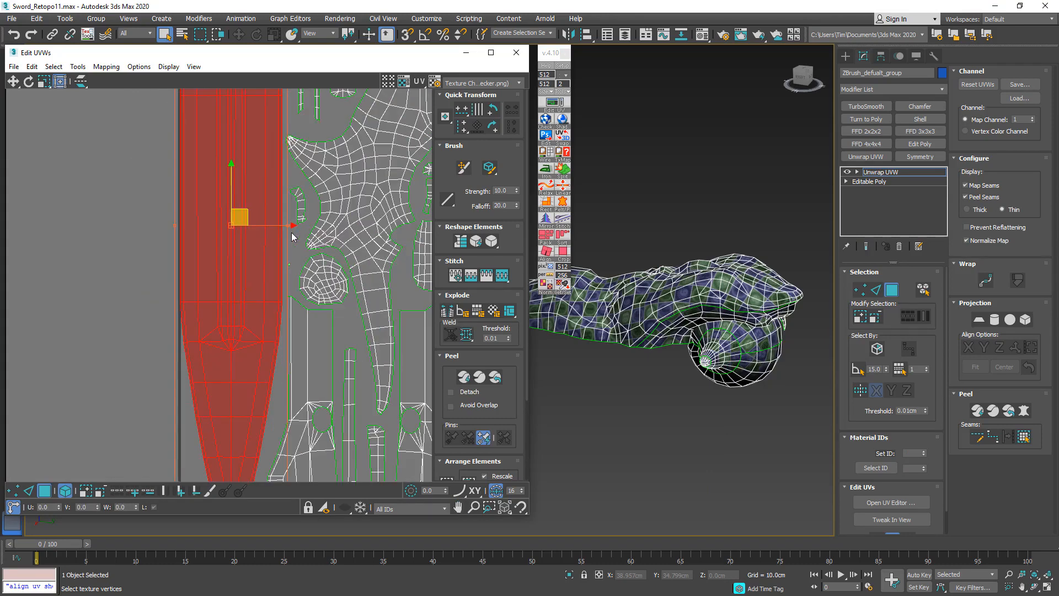
{"action": "scroll", "coordinate": [270, 226], "scroll_direction": "up", "scroll_amount": 3}
{"action": "scroll", "coordinate": [249, 227], "scroll_direction": "down", "scroll_amount": 2}
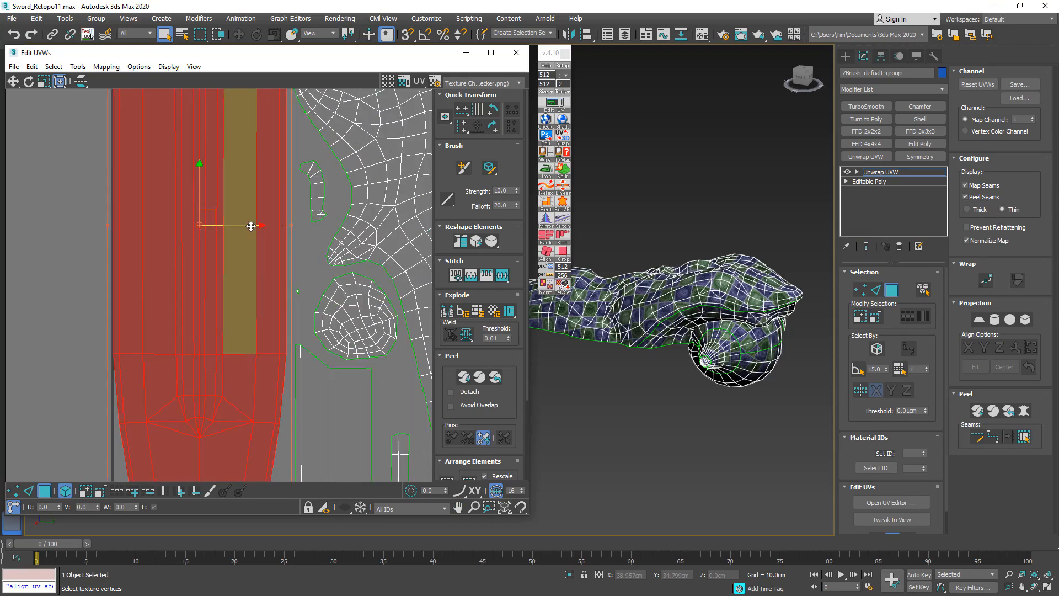
{"action": "left_click_drag", "start_coordinate": [252, 226], "coordinate": [254, 226]}
{"action": "scroll", "coordinate": [254, 226], "scroll_direction": "down", "scroll_amount": 2}
Scale the shield-shaped island beside the blade to 98.58 % of its width.
{"action": "middle_click_drag", "start_coordinate": [225, 148], "coordinate": [210, 402]}
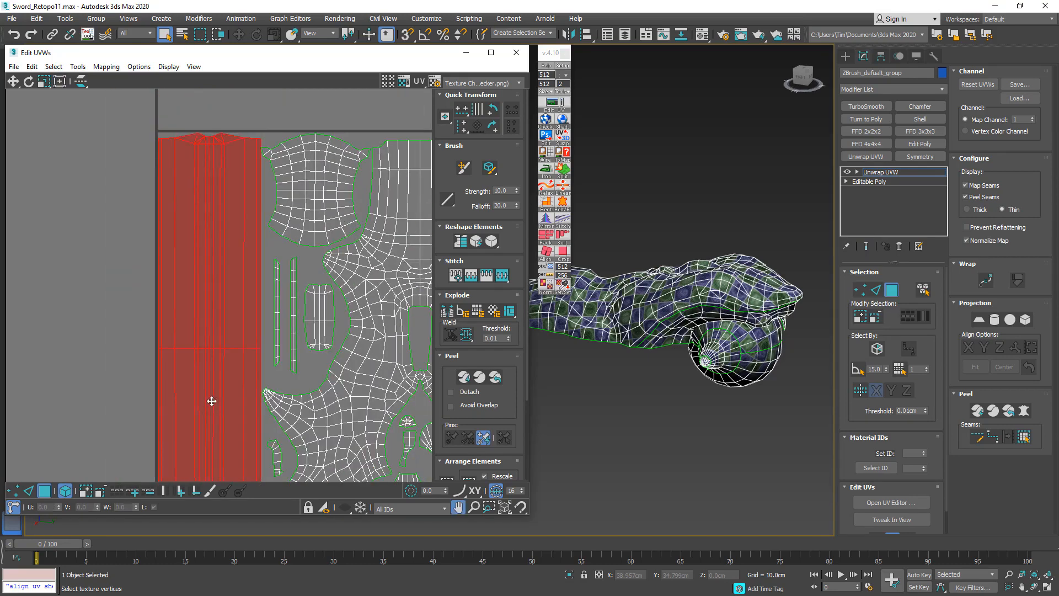
{"action": "scroll", "coordinate": [356, 158], "scroll_direction": "up", "scroll_amount": 2}
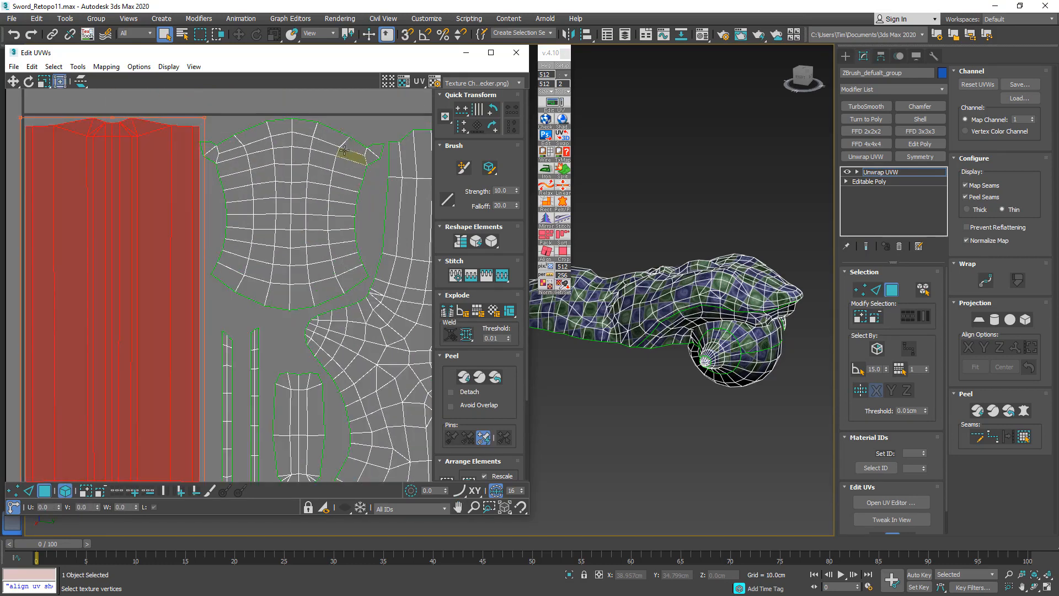
{"action": "left_click", "coordinate": [281, 160]}
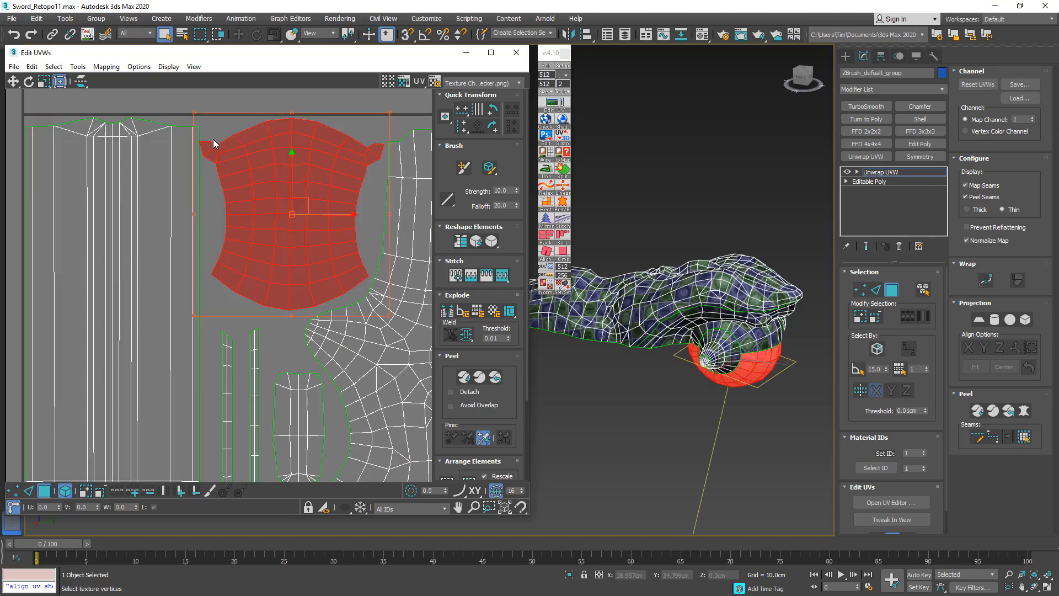
{"action": "scroll", "coordinate": [215, 145], "scroll_direction": "up", "scroll_amount": 2}
{"action": "left_click_drag", "start_coordinate": [184, 98], "coordinate": [189, 100]}
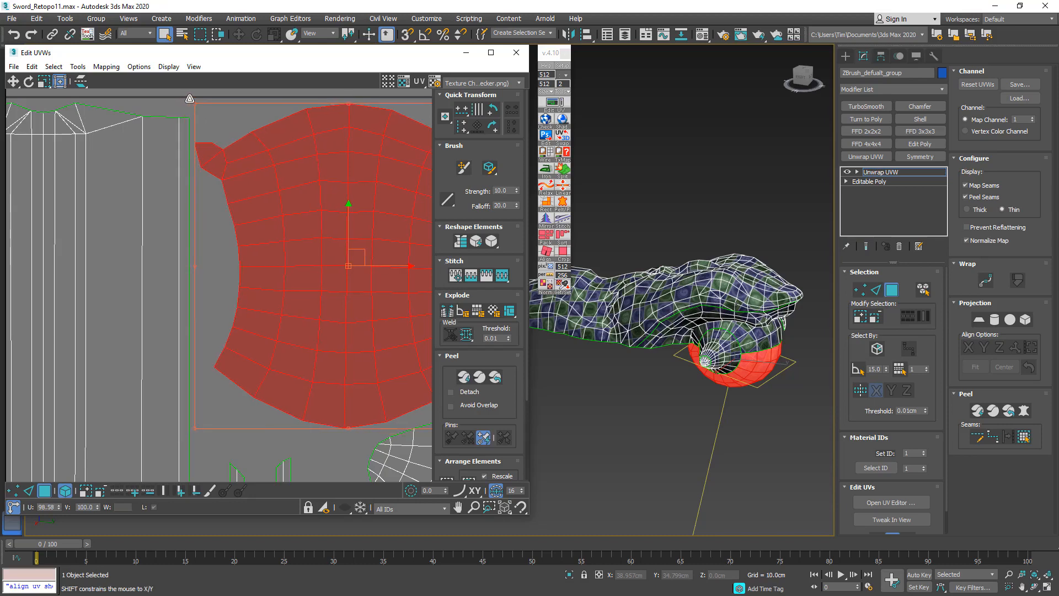
Move the large hooded body island in the tile's lower-right area about 0.016 right toward the tile border.
{"action": "scroll", "coordinate": [189, 100], "scroll_direction": "down", "scroll_amount": 2}
{"action": "middle_click_drag", "start_coordinate": [248, 172], "coordinate": [2, 189]}
{"action": "middle_click_drag", "start_coordinate": [316, 226], "coordinate": [159, 246]}
{"action": "middle_click_drag", "start_coordinate": [331, 234], "coordinate": [145, 242]}
{"action": "scroll", "coordinate": [307, 238], "scroll_direction": "down", "scroll_amount": 2}
{"action": "middle_click_drag", "start_coordinate": [363, 290], "coordinate": [280, 127]}
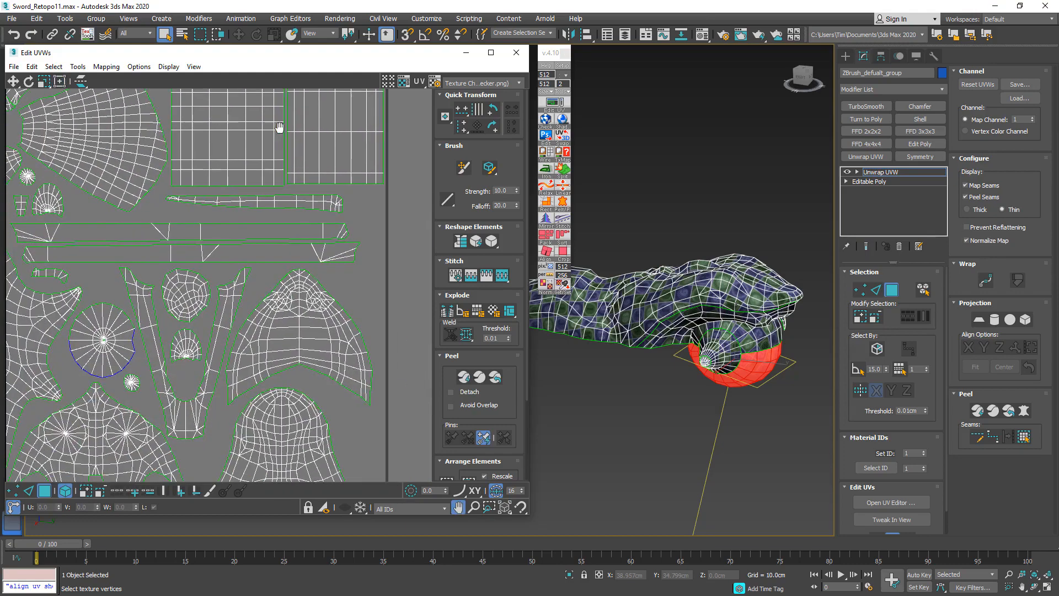
{"action": "middle_click_drag", "start_coordinate": [265, 325], "coordinate": [320, 212]}
{"action": "scroll", "coordinate": [320, 213], "scroll_direction": "down", "scroll_amount": 3}
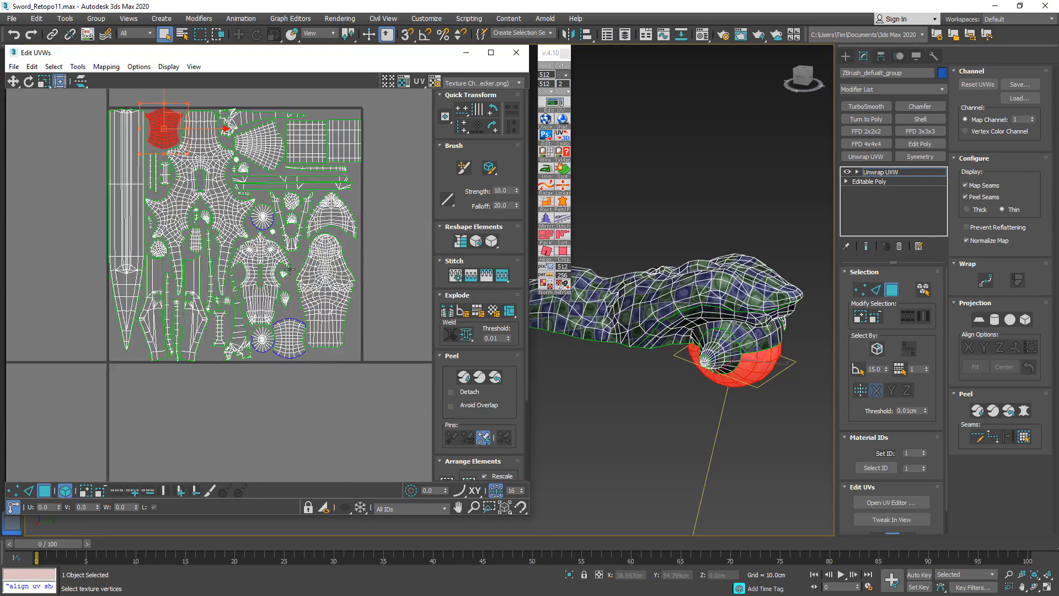
{"action": "scroll", "coordinate": [279, 286], "scroll_direction": "up", "scroll_amount": 2}
{"action": "middle_click_drag", "start_coordinate": [303, 392], "coordinate": [245, 354]}
{"action": "left_click", "coordinate": [335, 248]}
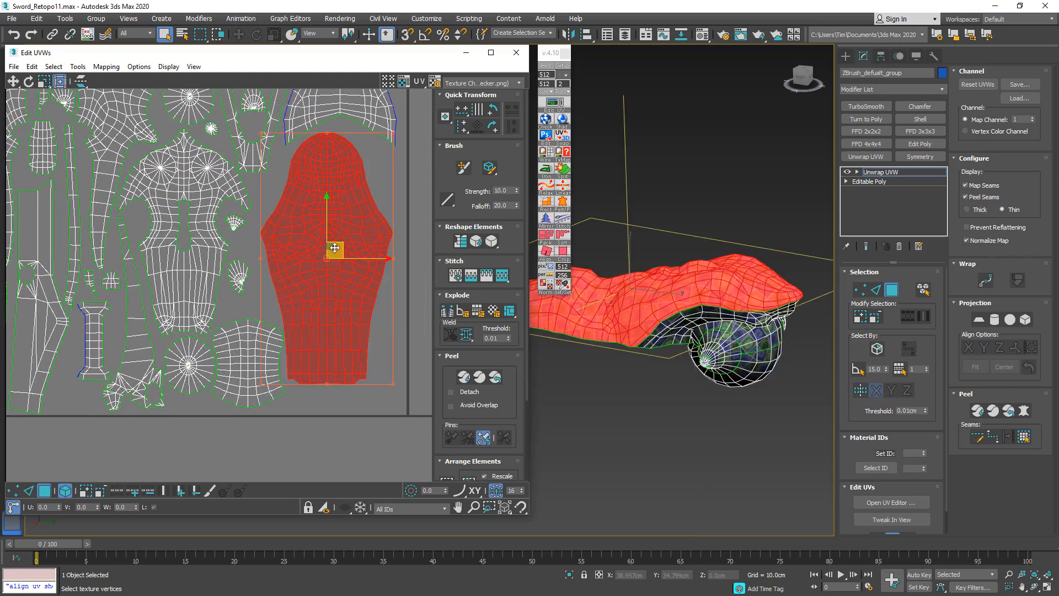
{"action": "left_click_drag", "start_coordinate": [350, 248], "coordinate": [353, 247]}
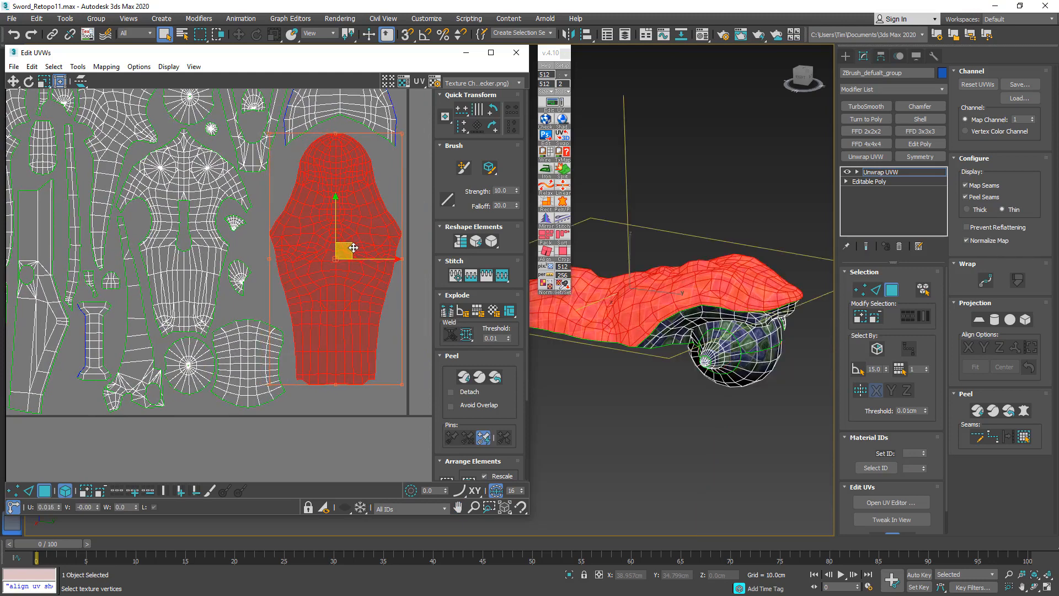
Move the barrel-shaped island about 0.011 right and the round island beside it about 0.003 right, leaving nothing selected.
{"action": "left_click", "coordinate": [243, 346]}
{"action": "left_click_drag", "start_coordinate": [243, 346], "coordinate": [249, 346]}
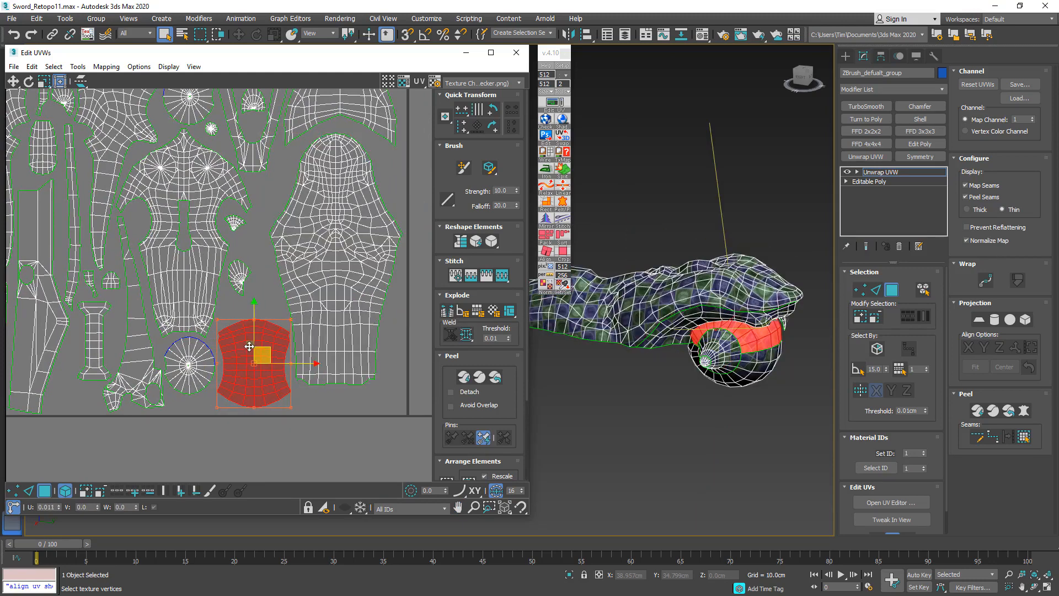
{"action": "left_click", "coordinate": [187, 364]}
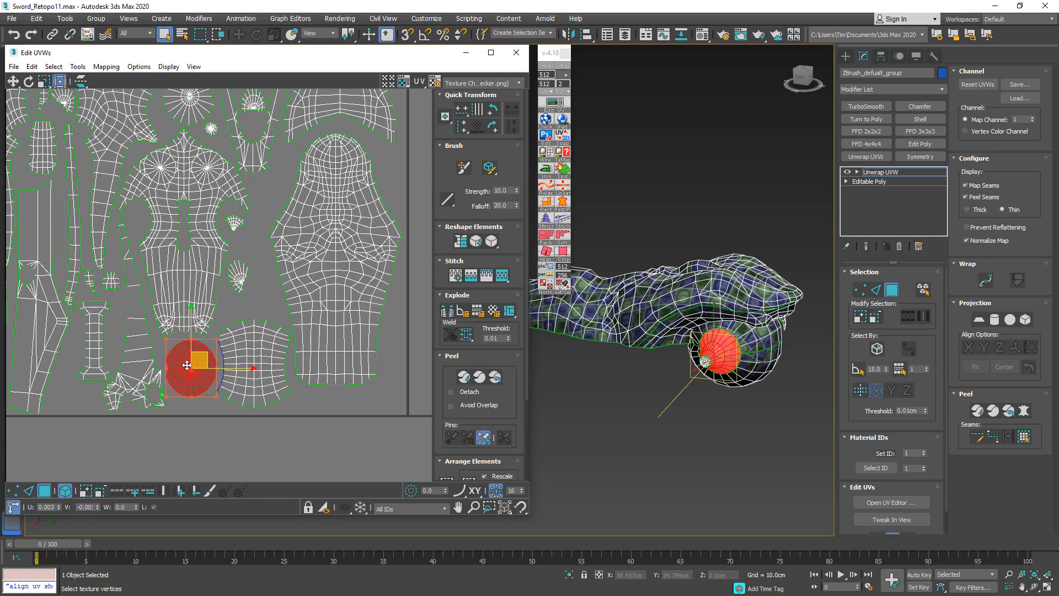
{"action": "left_click", "coordinate": [242, 268]}
Collapse the Unwrap UVW modifier into the sword mesh once the full island layout has been reviewed.
{"action": "mouse_move", "coordinate": [116, 244]}
{"action": "middle_mouse_down"}
{"action": "mouse_move", "coordinate": [297, 265]}
{"action": "mouse_move", "coordinate": [316, 248]}
{"action": "mouse_move", "coordinate": [118, 223]}
{"action": "middle_mouse_up"}
{"action": "middle_click_drag", "start_coordinate": [100, 263], "coordinate": [142, 338]}
{"action": "scroll", "coordinate": [162, 330], "scroll_direction": "down", "scroll_amount": 3}
{"action": "left_click", "coordinate": [359, 267]}
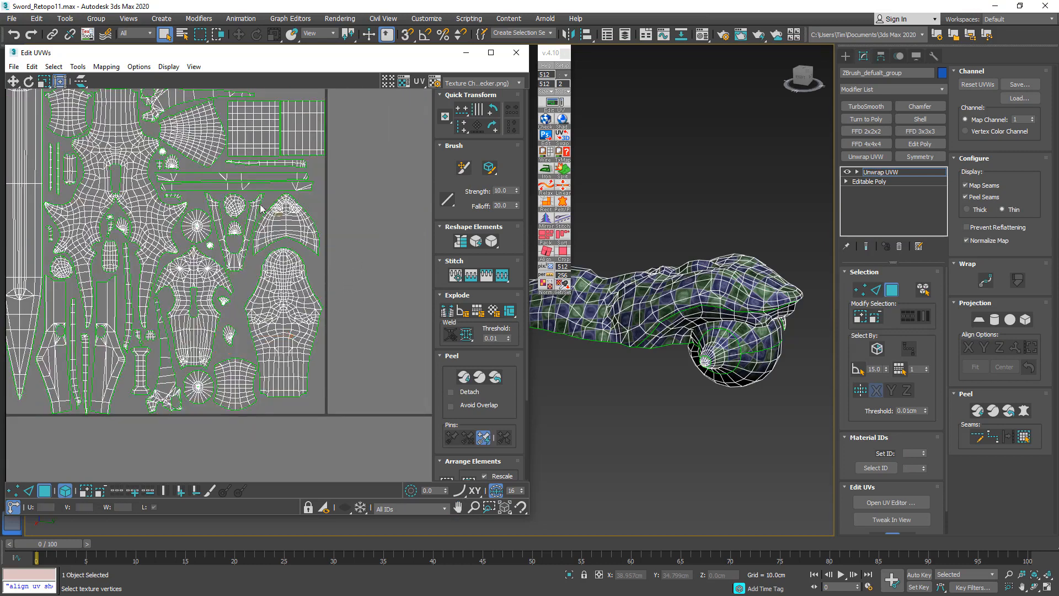
{"action": "middle_click_drag", "start_coordinate": [183, 175], "coordinate": [247, 207]}
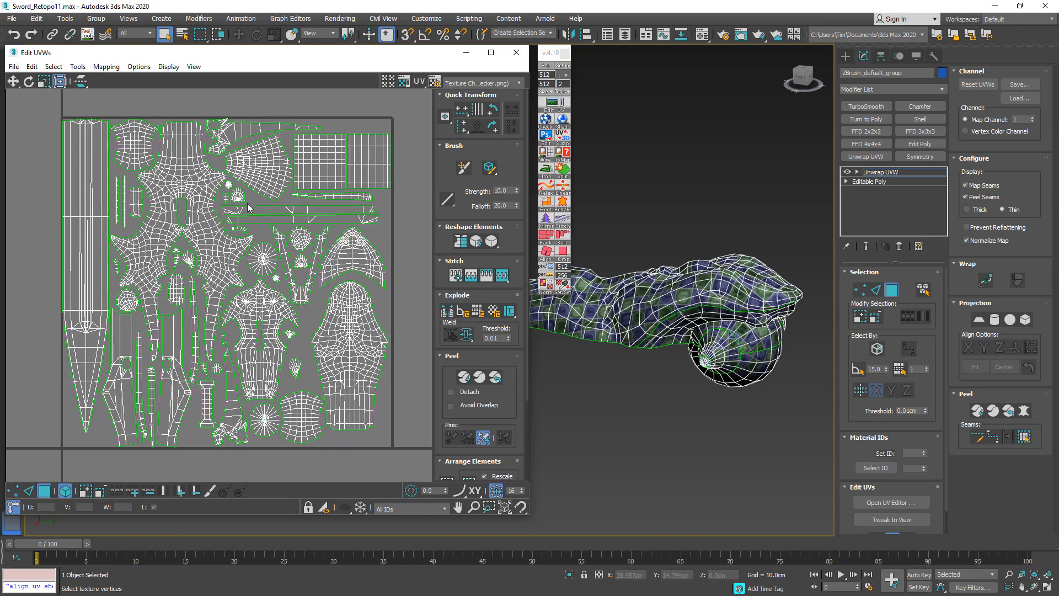
{"action": "right_click", "coordinate": [897, 172]}
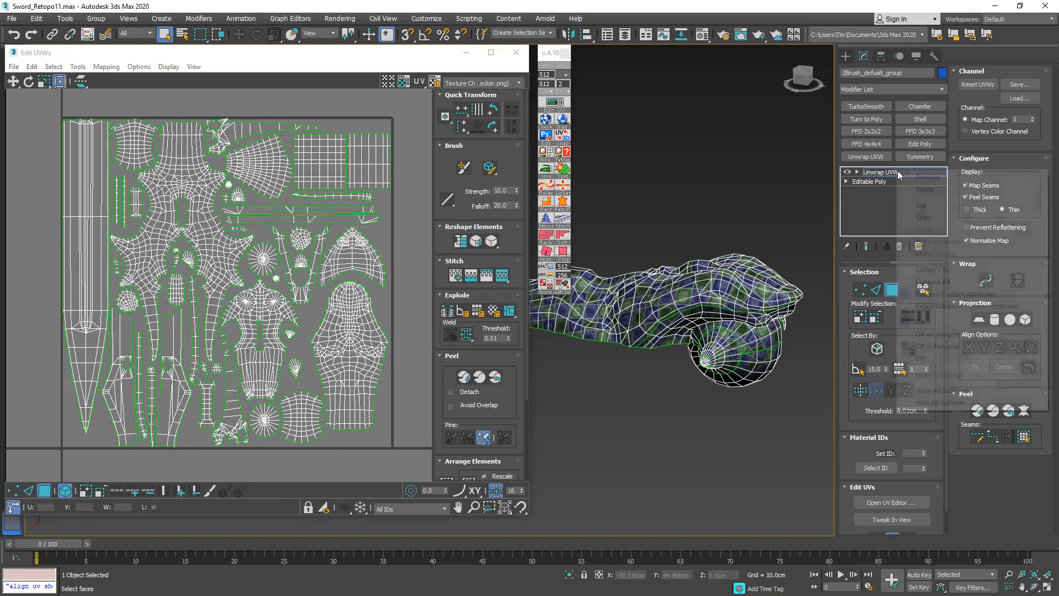
{"action": "left_click", "coordinate": [941, 271]}
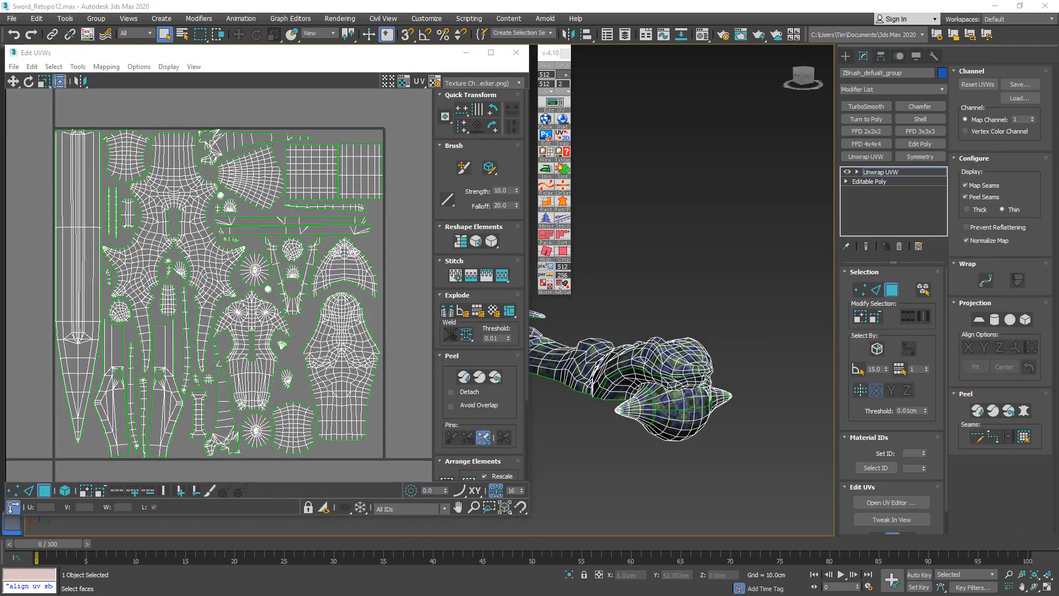
Select the tip face of the small spike on the model and move its UV piece right, outside the tile.
{"action": "middle_click_drag", "start_coordinate": [684, 395], "coordinate": [690, 334]}
{"action": "scroll", "coordinate": [709, 345], "scroll_direction": "up", "scroll_amount": 10}
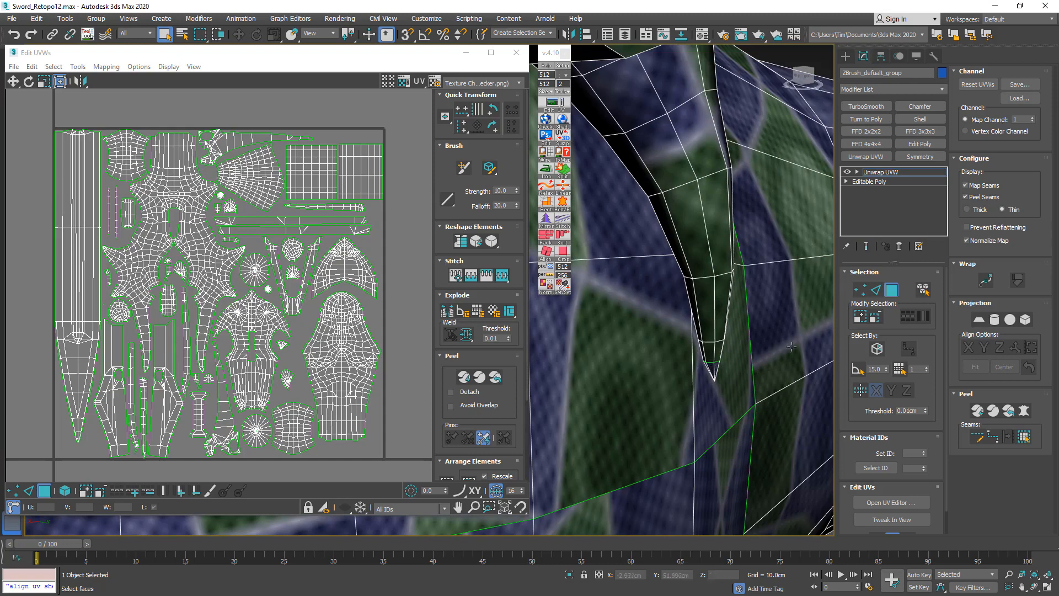
{"action": "left_click", "coordinate": [713, 367]}
{"action": "scroll", "coordinate": [127, 253], "scroll_direction": "up", "scroll_amount": 5}
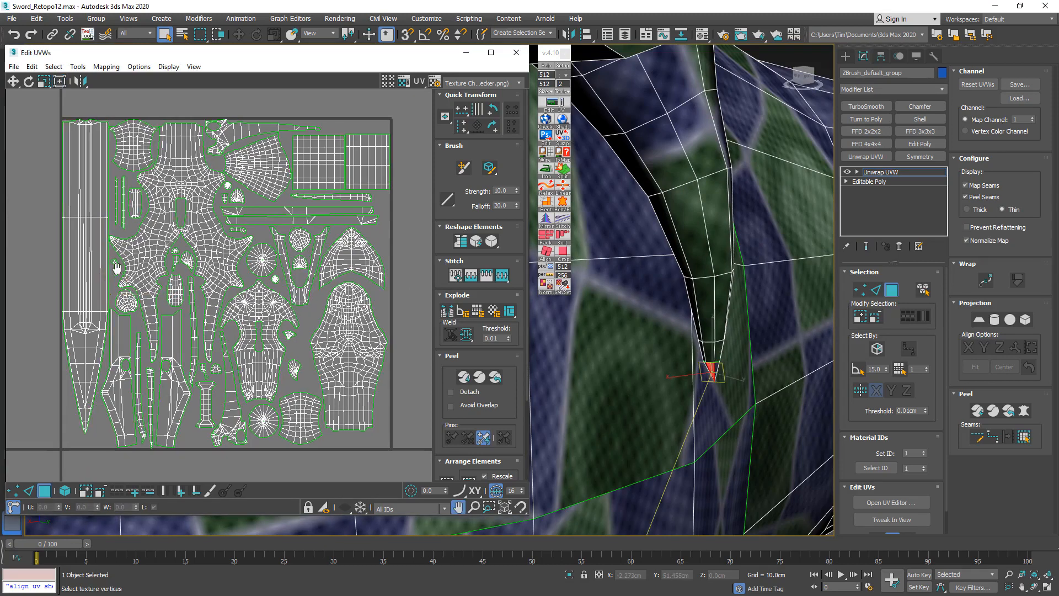
{"action": "scroll", "coordinate": [163, 229], "scroll_direction": "down", "scroll_amount": 8}
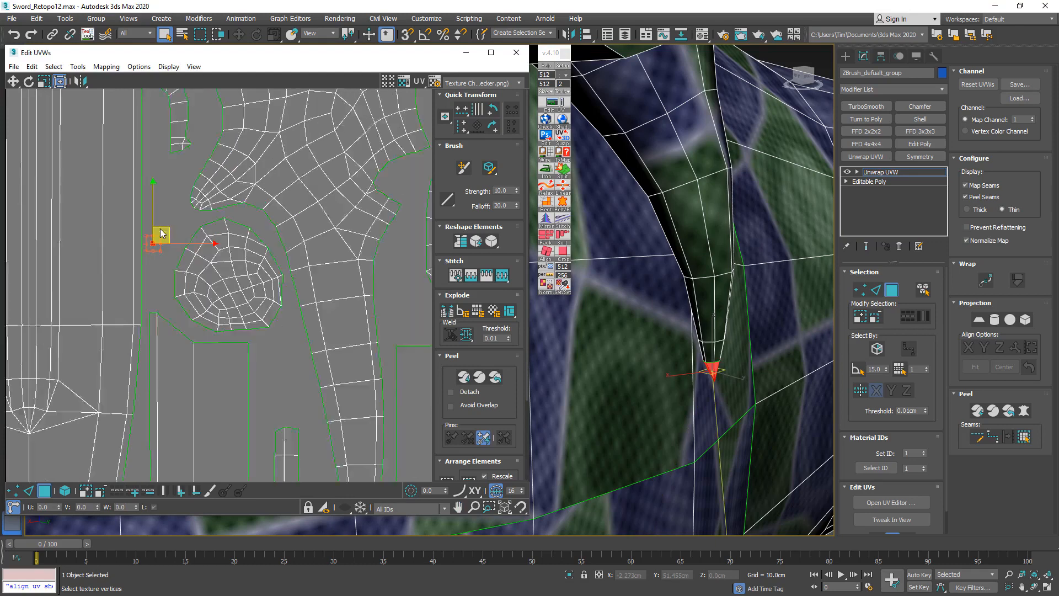
{"action": "left_click_drag", "start_coordinate": [172, 222], "coordinate": [385, 244]}
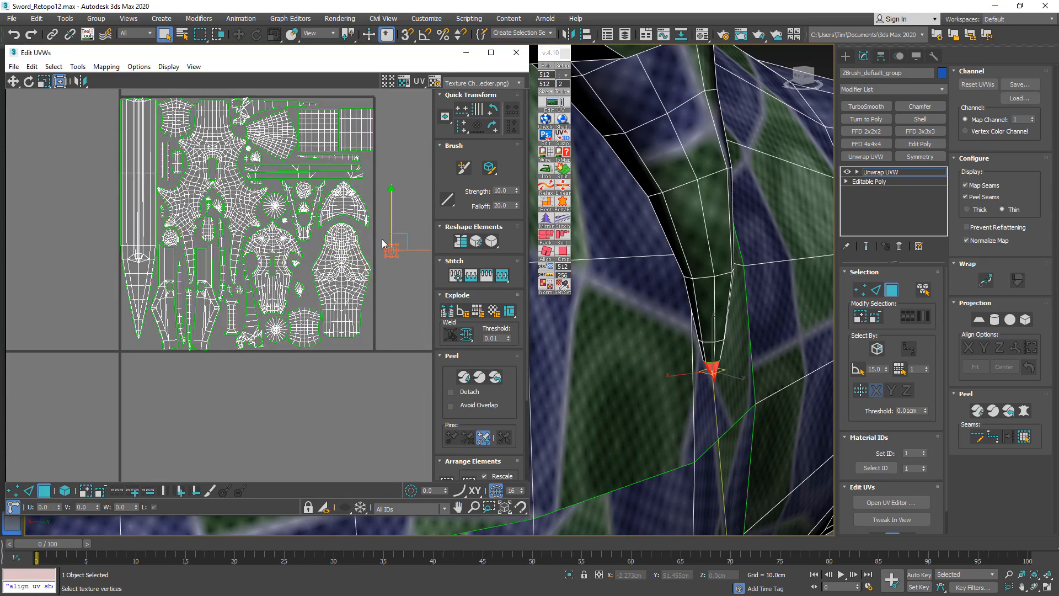
Add the spike's remaining faces and its fan-shaped UV piece to the selection and apply a quick planar map to them.
{"action": "left_click", "coordinate": [698, 240], "text": "ctrl"}
{"action": "scroll", "coordinate": [278, 255], "scroll_direction": "up", "scroll_amount": 8}
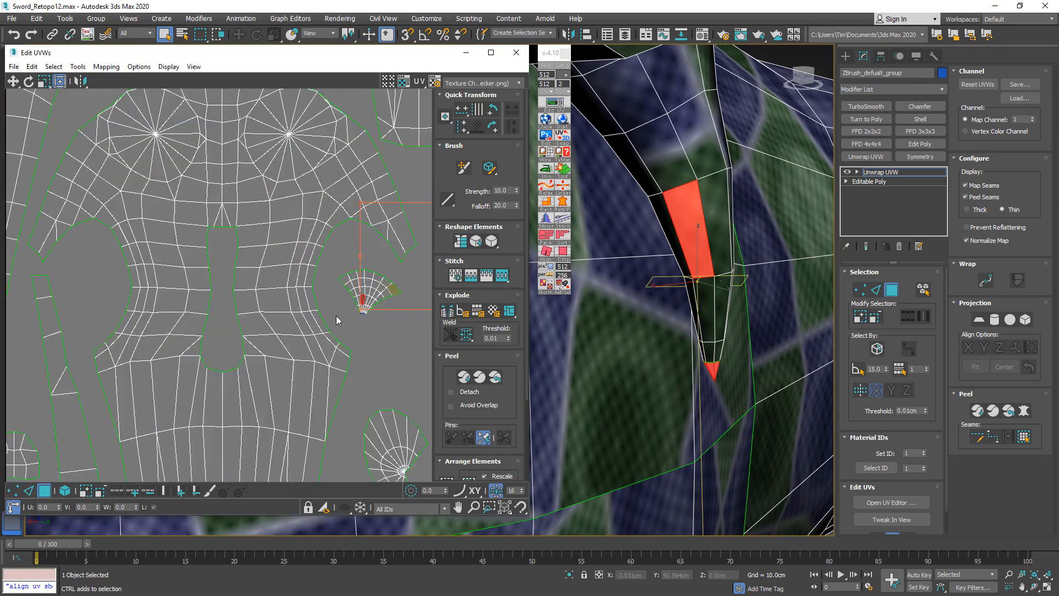
{"action": "left_click_drag", "start_coordinate": [336, 315], "coordinate": [408, 267]}
{"action": "scroll", "coordinate": [699, 364], "scroll_direction": "down", "scroll_amount": 5}
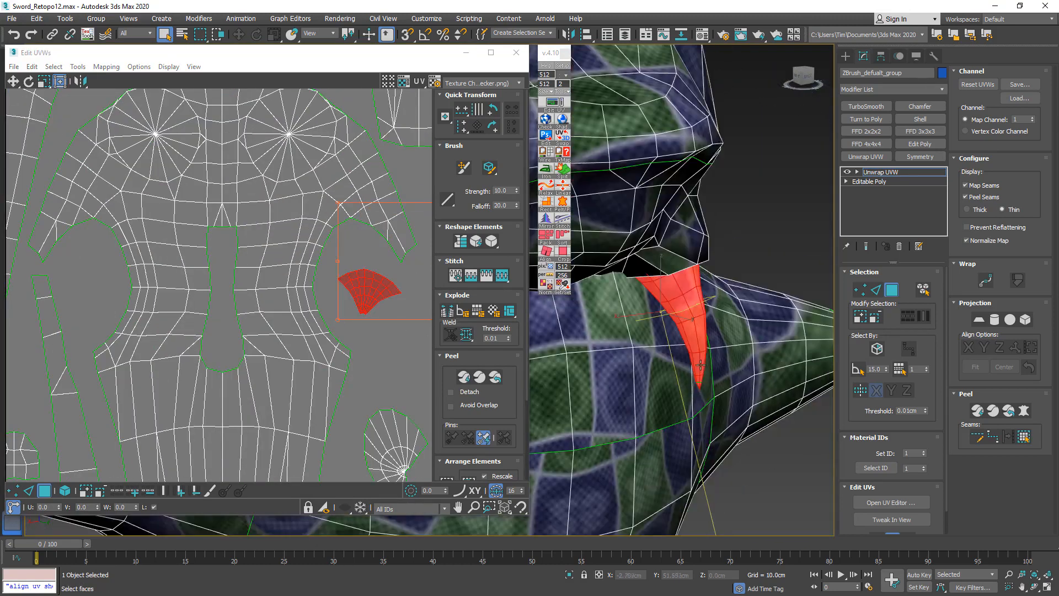
{"action": "scroll", "coordinate": [699, 364], "scroll_direction": "up", "scroll_amount": 6}
{"action": "scroll", "coordinate": [265, 291], "scroll_direction": "down", "scroll_amount": 3}
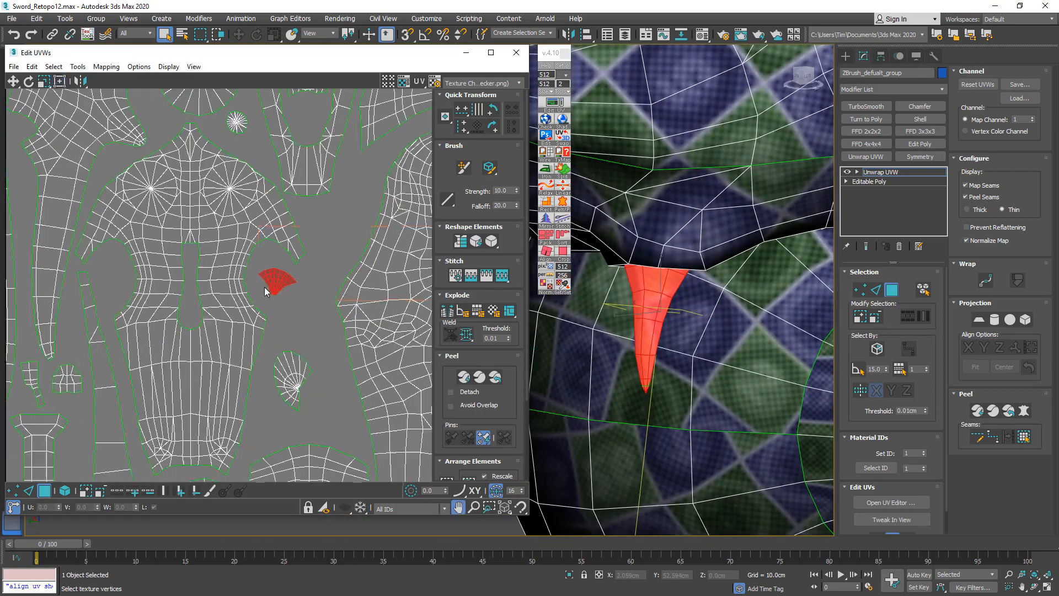
{"action": "middle_click_drag", "start_coordinate": [264, 287], "coordinate": [264, 286]}
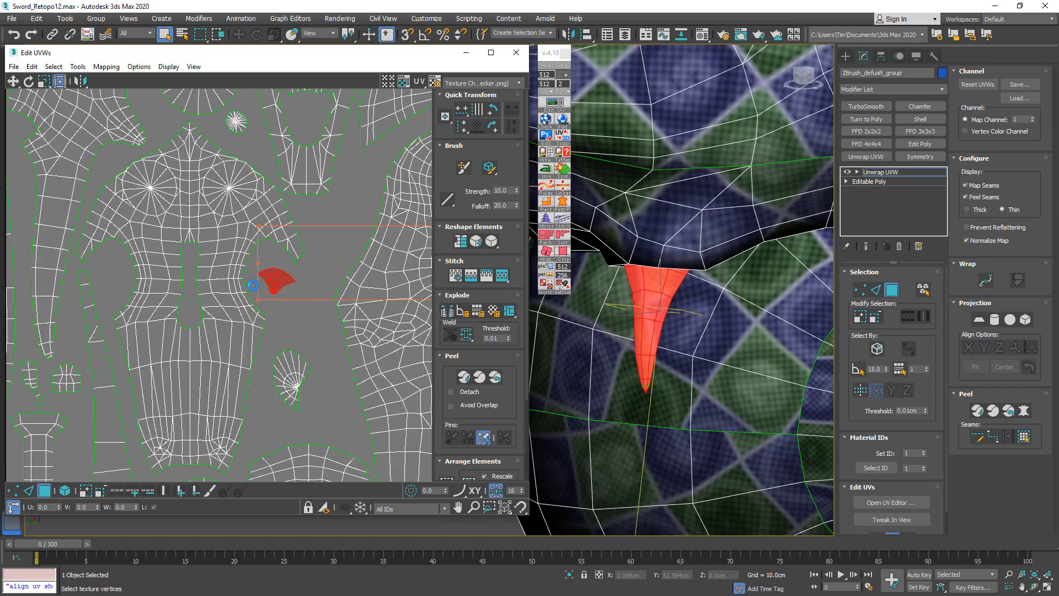
{"action": "left_click_drag", "start_coordinate": [525, 378], "coordinate": [527, 468]}
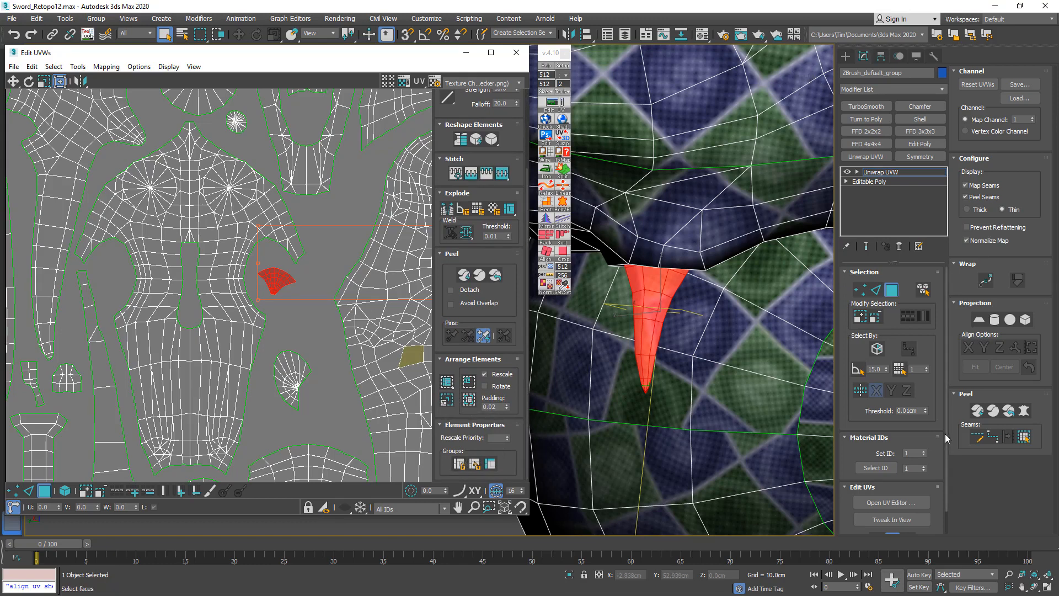
{"action": "scroll", "coordinate": [945, 434], "scroll_direction": "down", "scroll_amount": 1}
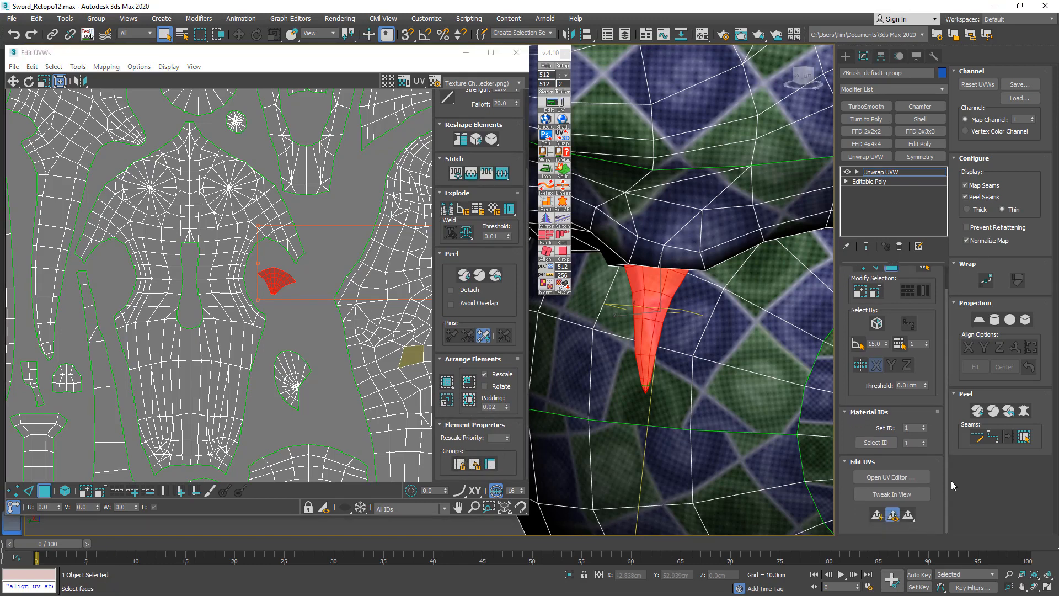
{"action": "left_click", "coordinate": [877, 514]}
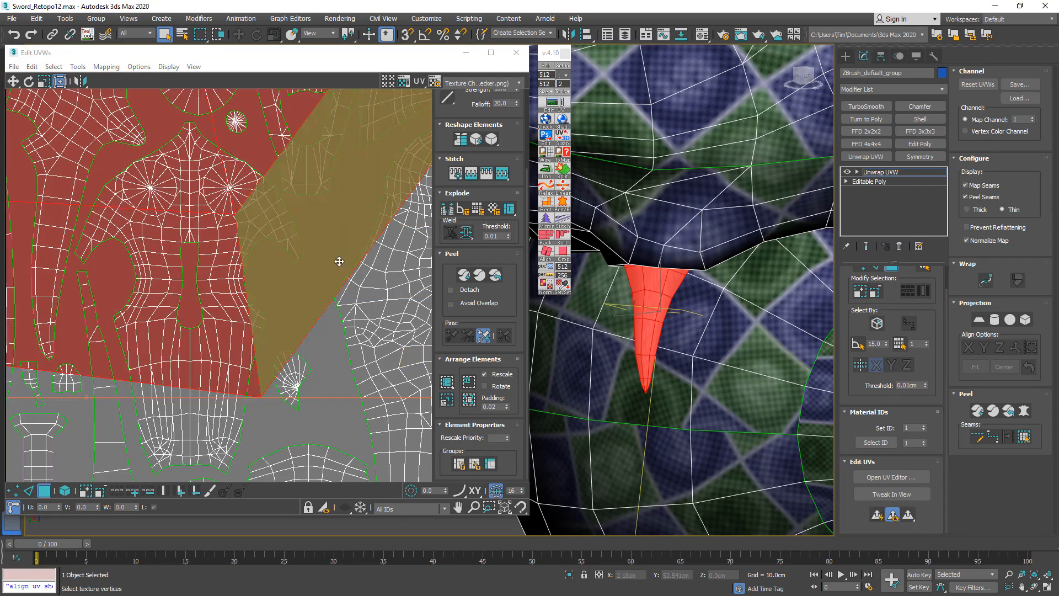
Scale down the remapped spike island and place it beside the torso-shaped island, above the small fan-shaped piece.
{"action": "scroll", "coordinate": [288, 257], "scroll_direction": "down", "scroll_amount": 6}
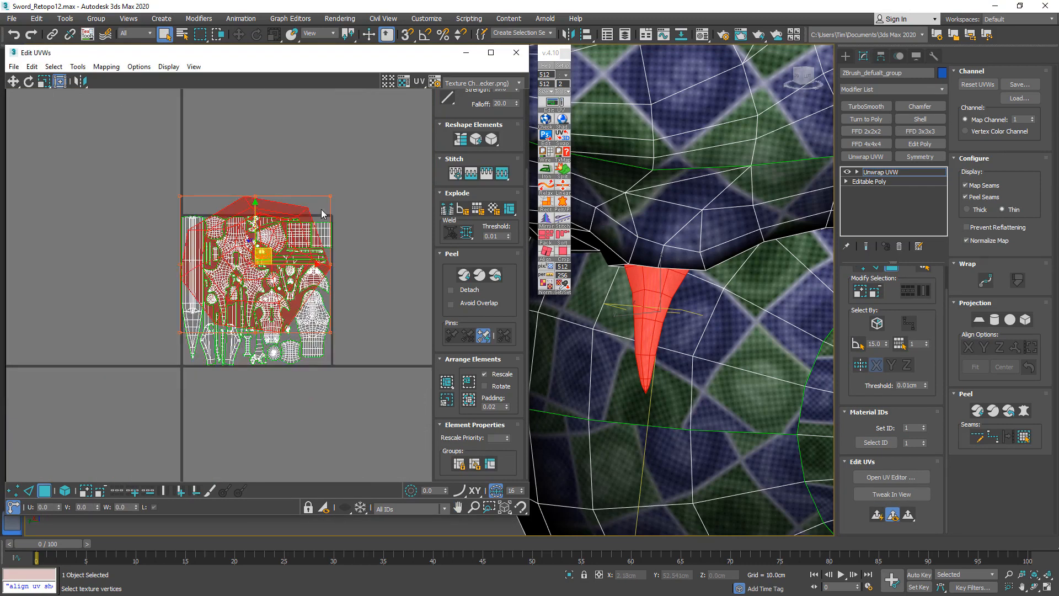
{"action": "left_click_drag", "start_coordinate": [329, 197], "coordinate": [301, 344]}
{"action": "scroll", "coordinate": [281, 305], "scroll_direction": "up", "scroll_amount": 6}
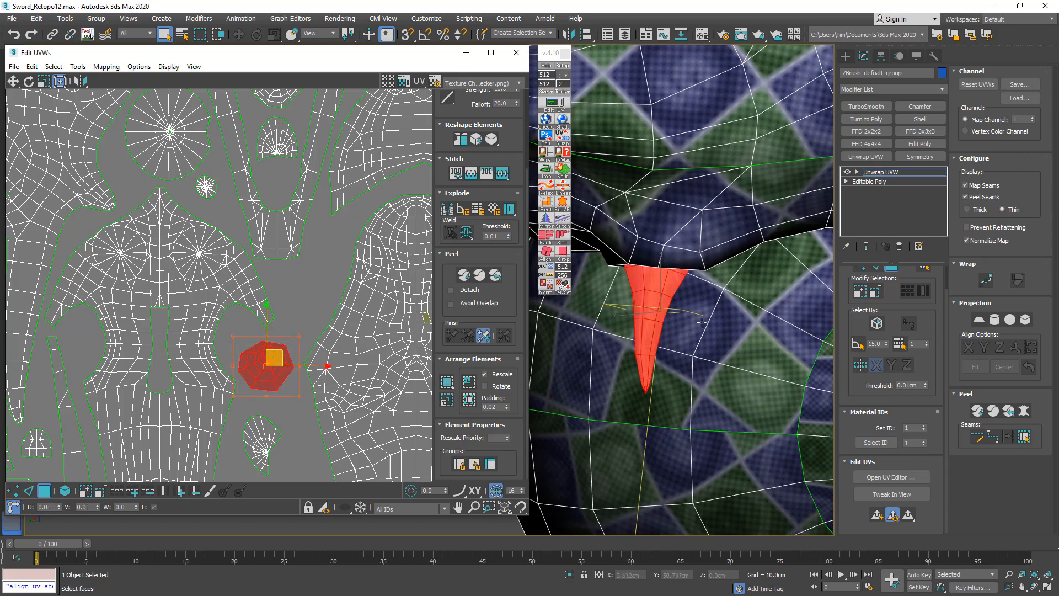
Select the chain of edges along the small spike's underside, running from its tip toward its base.
{"action": "middle_click_drag", "start_coordinate": [705, 324], "coordinate": [833, 320], "text": "alt"}
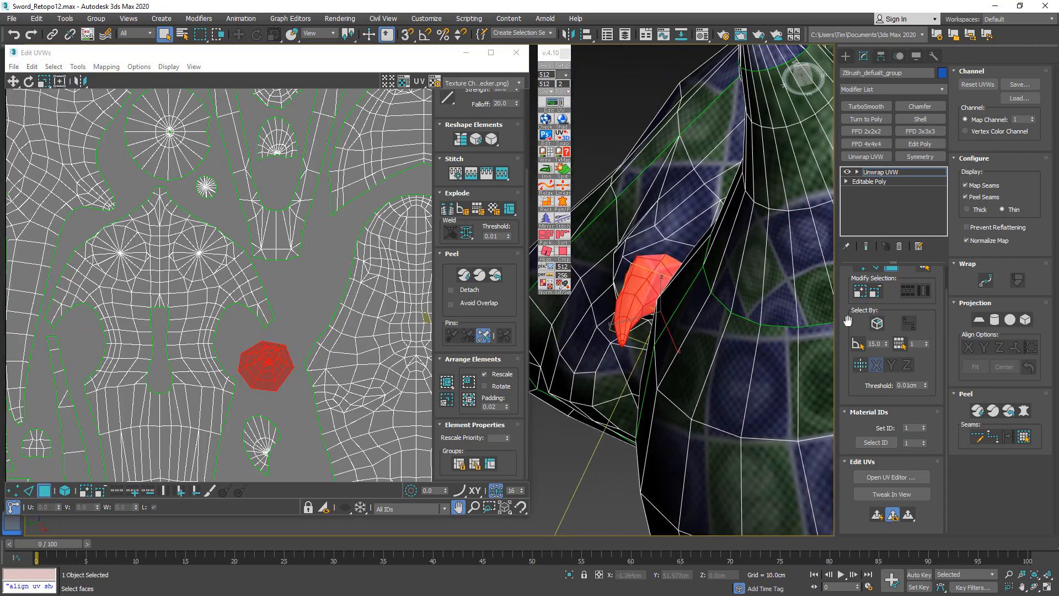
{"action": "scroll", "coordinate": [675, 327], "scroll_direction": "up", "scroll_amount": 5}
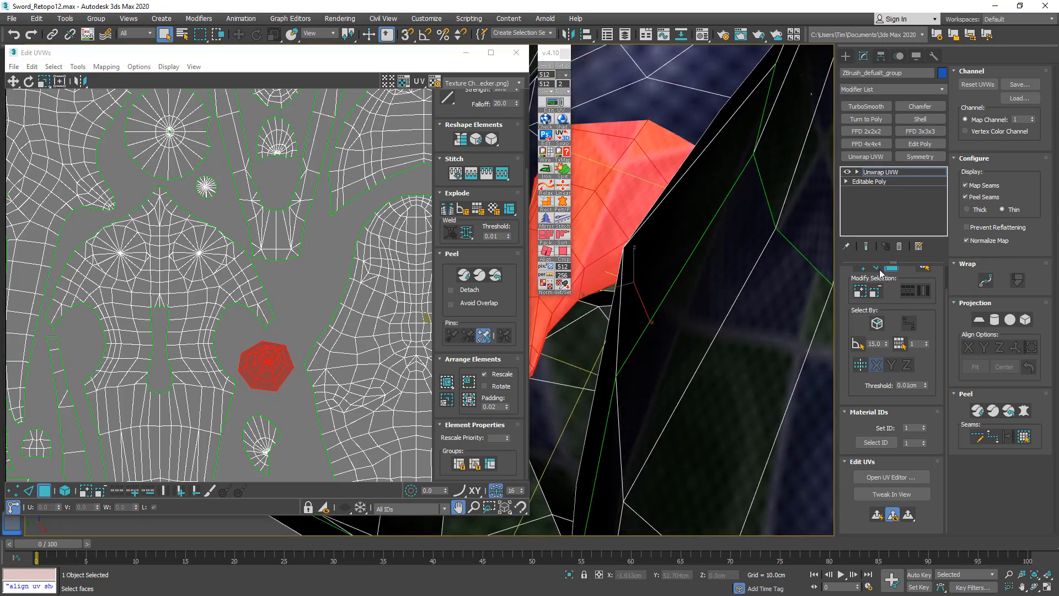
{"action": "scroll", "coordinate": [945, 300], "scroll_direction": "up", "scroll_amount": 2}
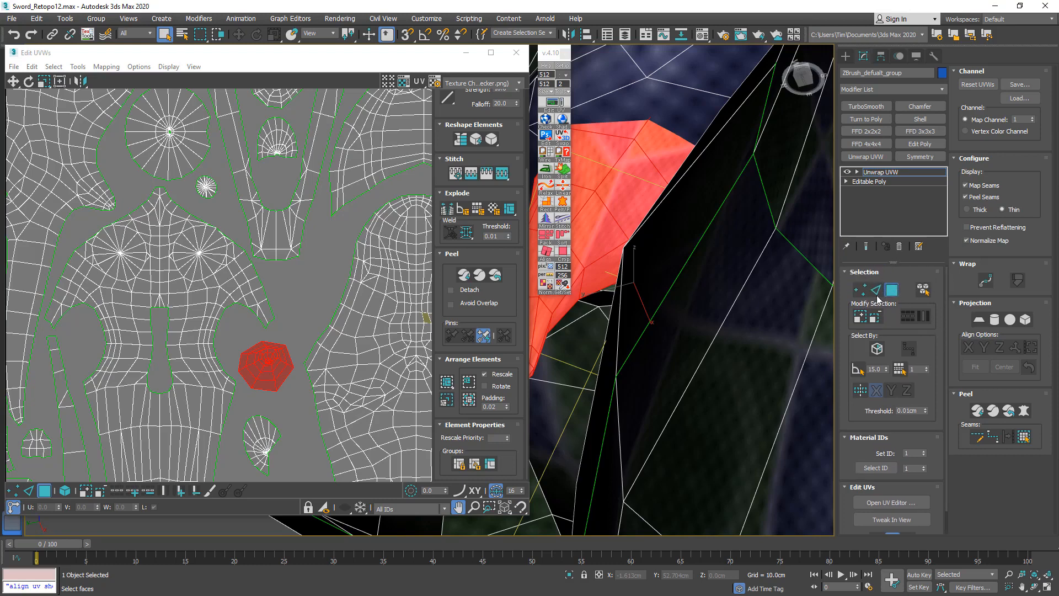
{"action": "left_click", "coordinate": [875, 291]}
{"action": "middle_click_drag", "start_coordinate": [686, 284], "coordinate": [811, 269]}
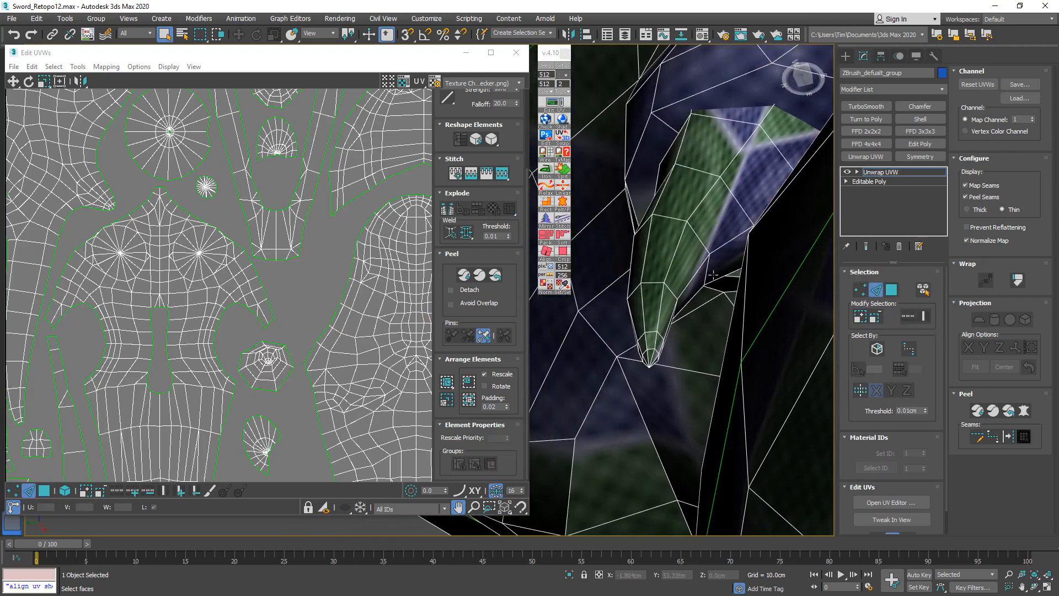
{"action": "middle_click_drag", "start_coordinate": [696, 271], "coordinate": [674, 309], "text": "alt"}
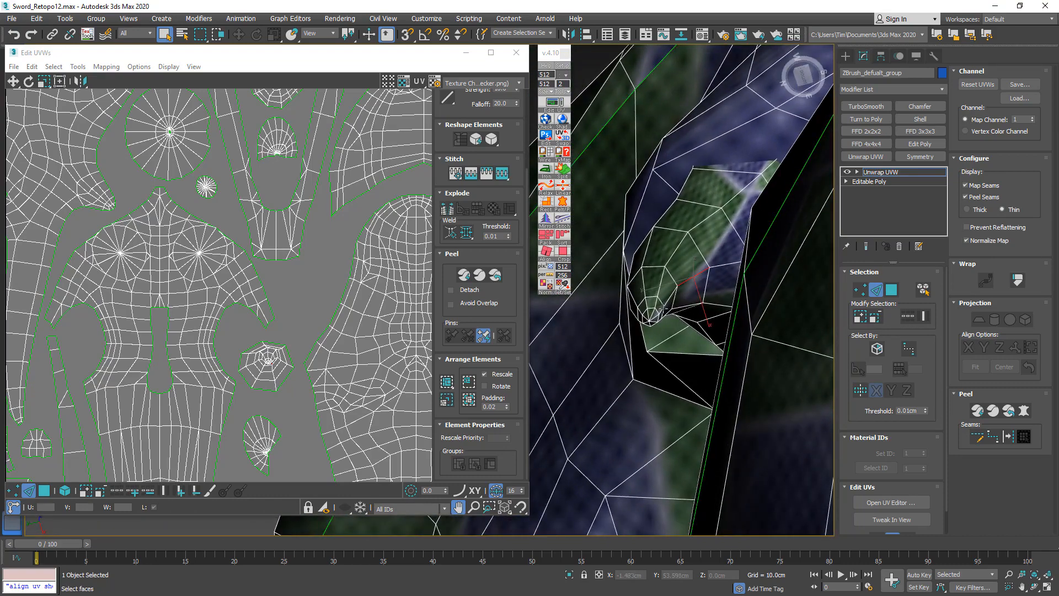
{"action": "scroll", "coordinate": [662, 308], "scroll_direction": "up", "scroll_amount": 4}
{"action": "left_click", "coordinate": [641, 330], "text": "ctrl"}
{"action": "left_click", "coordinate": [657, 313], "text": "ctrl"}
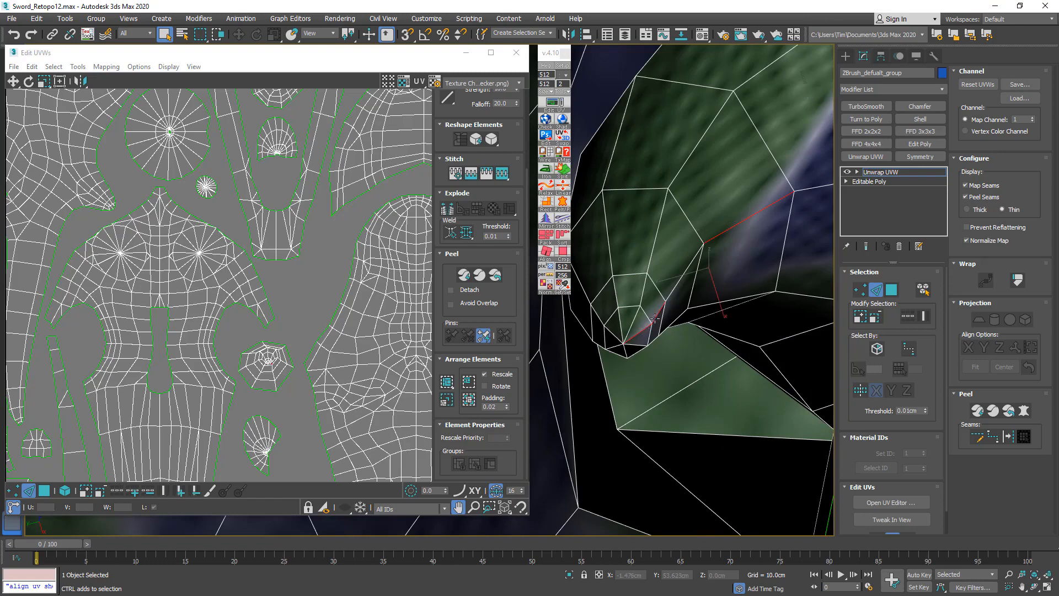
{"action": "left_click", "coordinate": [677, 283], "text": "ctrl"}
{"action": "middle_click_drag", "start_coordinate": [677, 282], "coordinate": [747, 194], "text": "alt"}
{"action": "left_click", "coordinate": [696, 246], "text": "ctrl"}
Extend the edge selection on the small spike's underside up to the seam at its base.
{"action": "scroll", "coordinate": [703, 258], "scroll_direction": "down", "scroll_amount": 4}
{"action": "key", "text": "F3"}
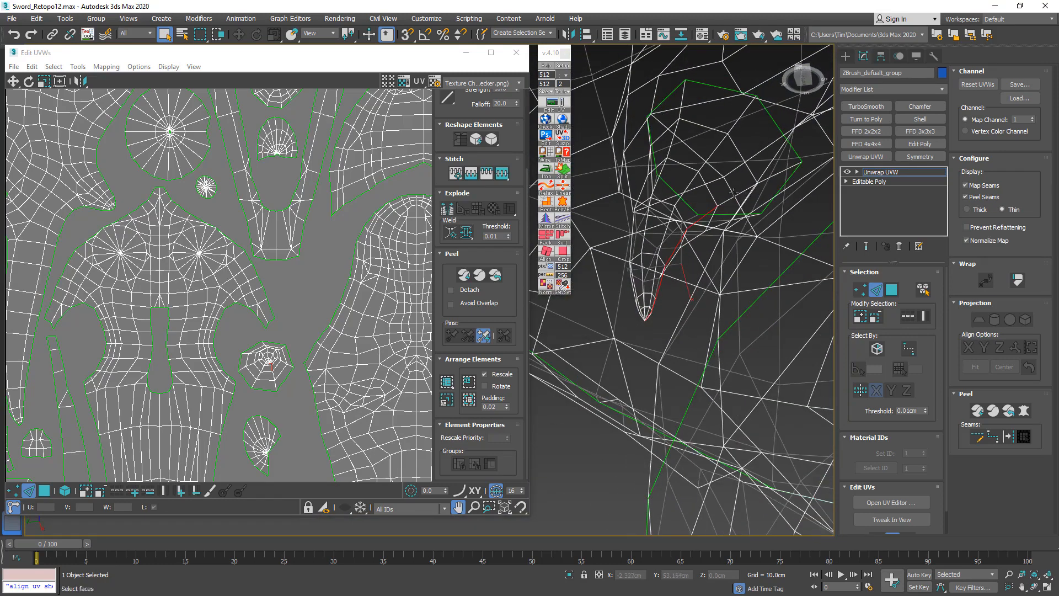
{"action": "left_click", "coordinate": [734, 194], "text": "ctrl"}
{"action": "left_click", "coordinate": [766, 179], "text": "ctrl"}
{"action": "key", "text": "ctrl+z"}
{"action": "scroll", "coordinate": [778, 179], "scroll_direction": "up", "scroll_amount": 5}
{"action": "left_click", "coordinate": [763, 167], "text": "ctrl"}
{"action": "scroll", "coordinate": [761, 164], "scroll_direction": "down", "scroll_amount": 5}
{"action": "key", "text": "F3"}
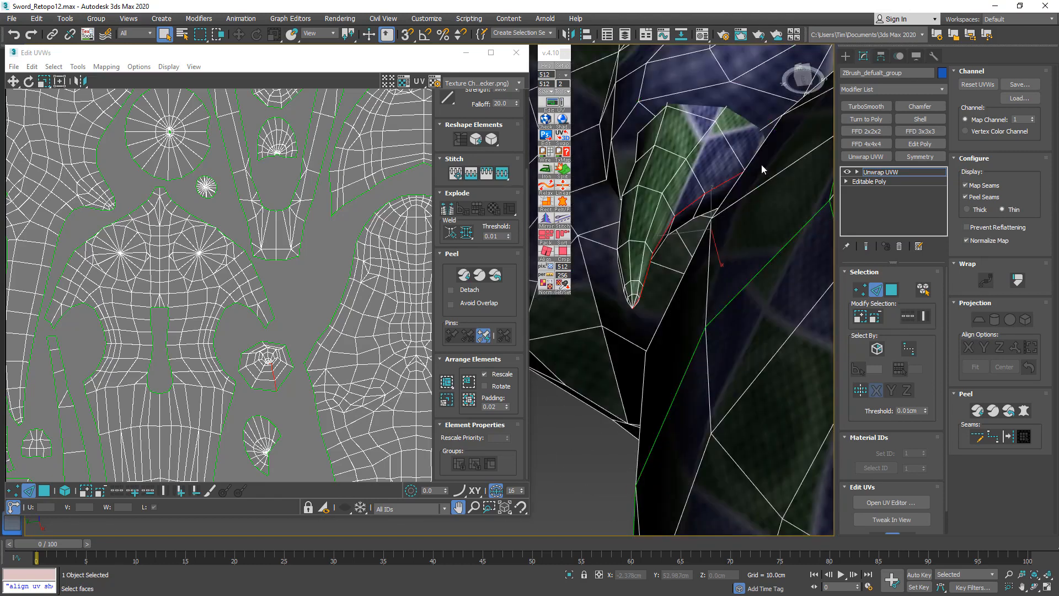
{"action": "middle_click_drag", "start_coordinate": [761, 169], "coordinate": [757, 152], "text": "alt"}
{"action": "key", "text": "F3"}
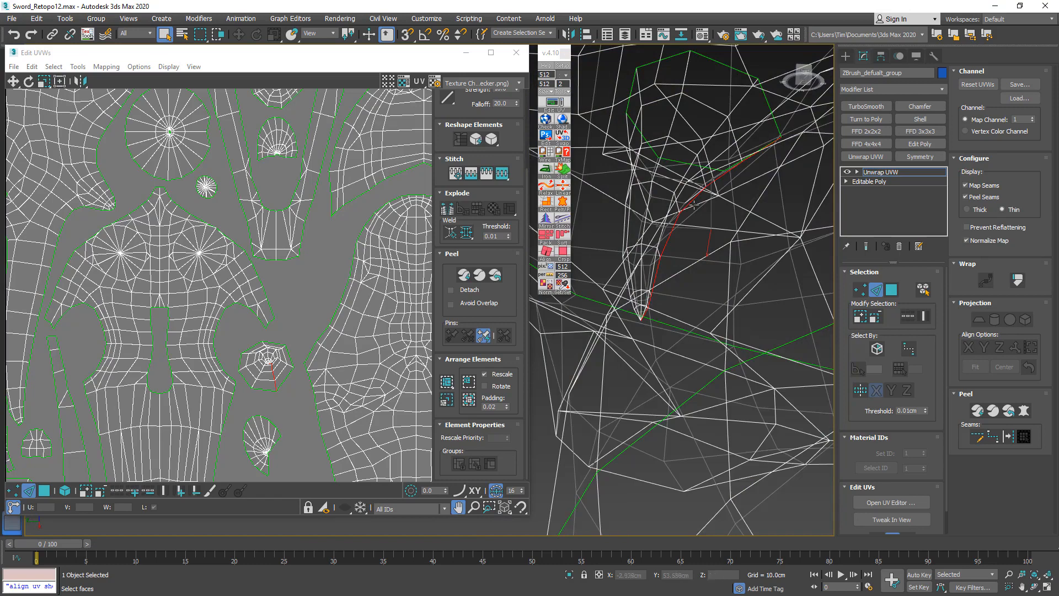
{"action": "key", "text": "F3"}
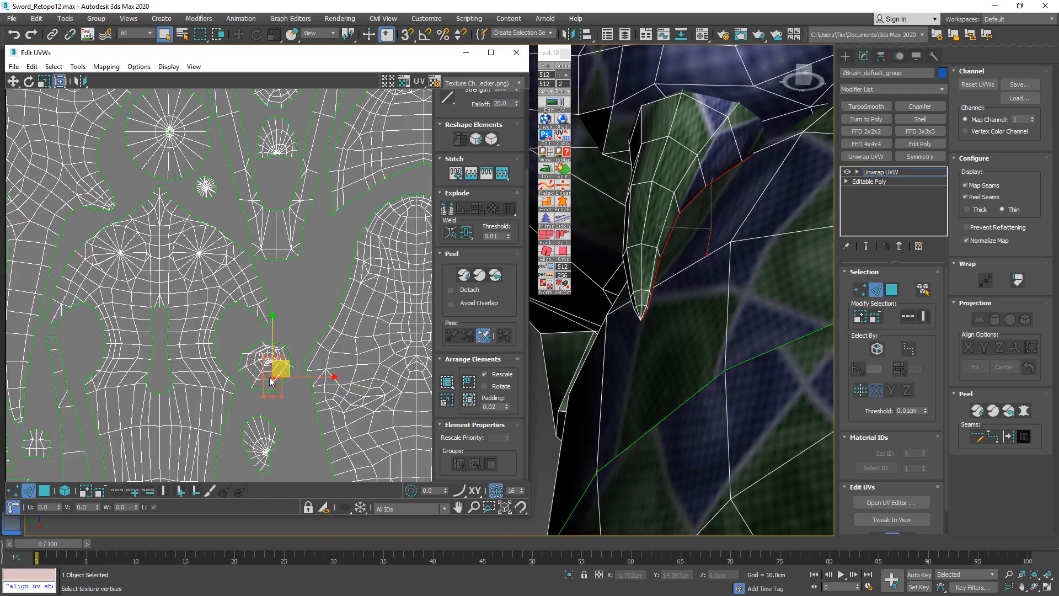
Break the spike's UVs along the selected edges.
{"action": "right_click", "coordinate": [266, 382]}
{"action": "left_click", "coordinate": [248, 404]}
{"action": "middle_click_drag", "start_coordinate": [256, 369], "coordinate": [277, 290]}
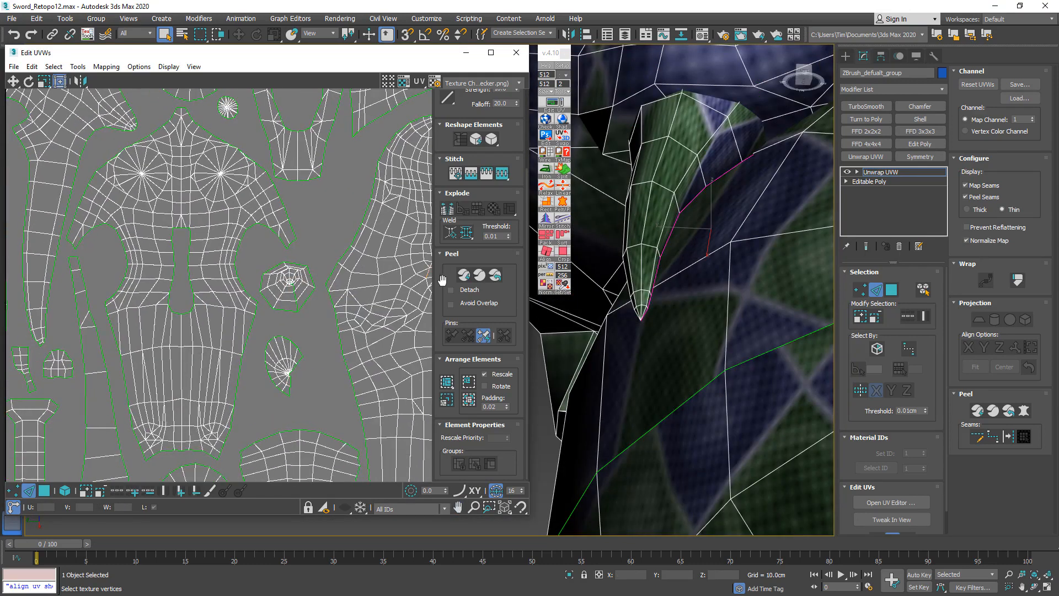
Quick-peel the spike's UV island, then enlarge and place it beside the torso-shaped island, above the small fan-shaped piece.
{"action": "left_click", "coordinate": [44, 491]}
{"action": "left_click", "coordinate": [278, 284]}
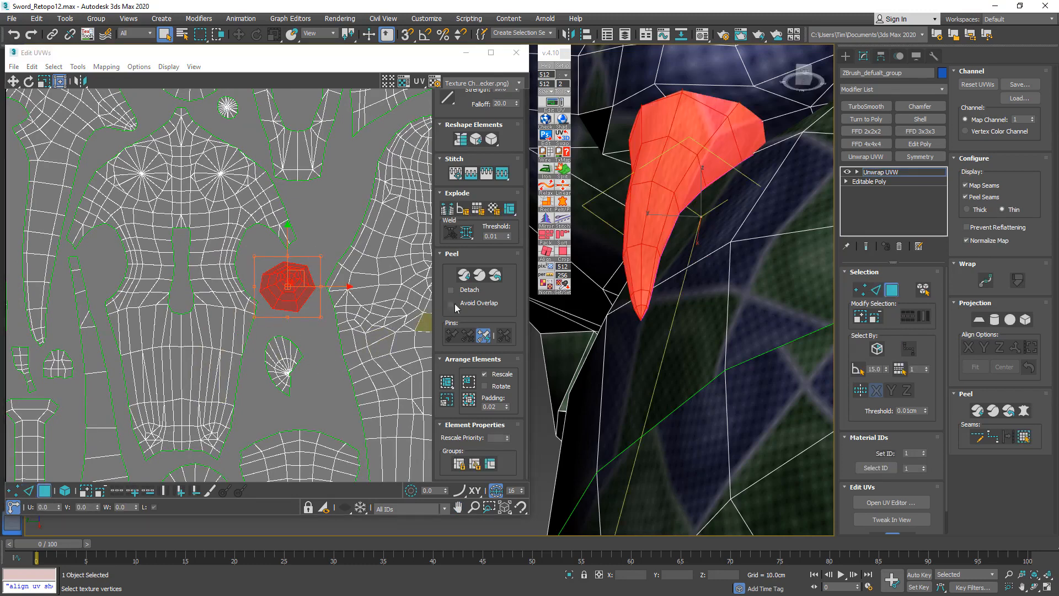
{"action": "left_click", "coordinate": [464, 275]}
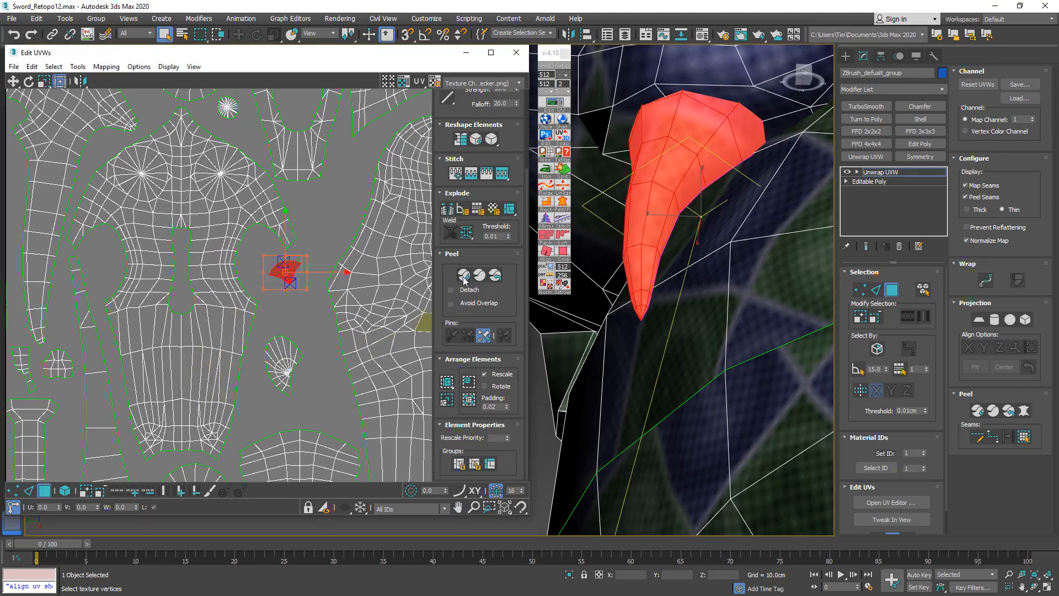
{"action": "middle_click_drag", "start_coordinate": [297, 276], "coordinate": [302, 301]}
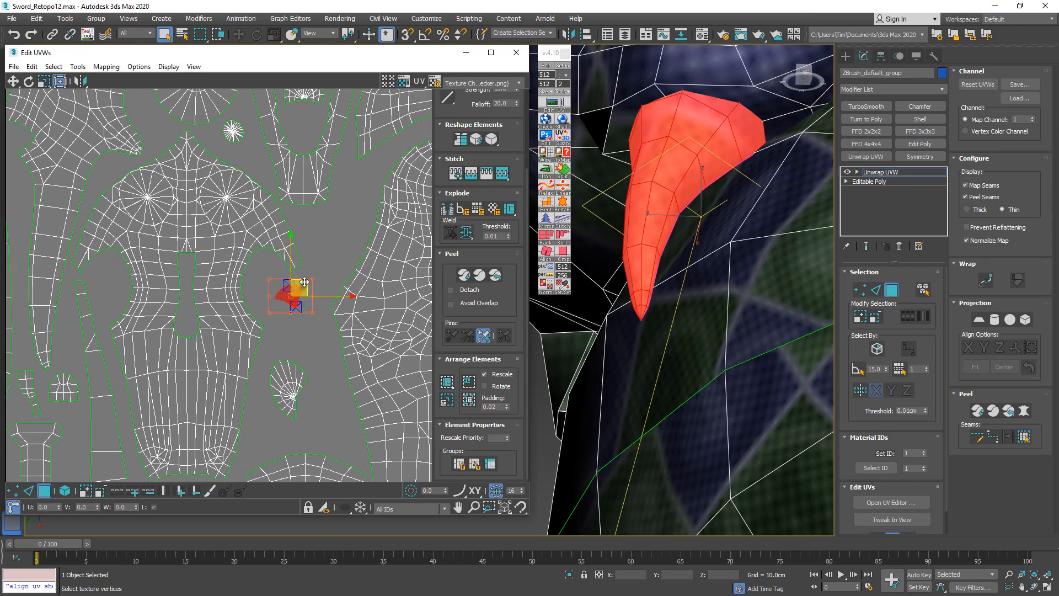
{"action": "mouse_move", "coordinate": [305, 282]}
{"action": "left_mouse_down"}
{"action": "mouse_move", "coordinate": [303, 316]}
{"action": "mouse_move", "coordinate": [323, 279]}
{"action": "mouse_move", "coordinate": [306, 291]}
{"action": "left_mouse_up"}
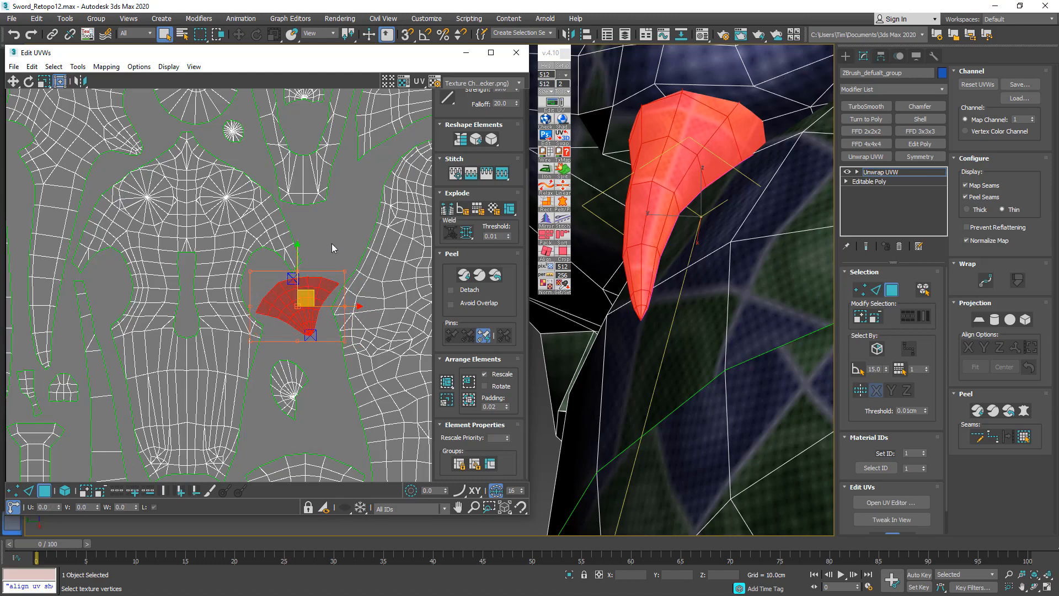
{"action": "left_click", "coordinate": [335, 237]}
Collapse the Unwrap UVW modifier into the sword mesh and save the scene as Sword_Retopo13.max.
{"action": "scroll", "coordinate": [654, 292], "scroll_direction": "down", "scroll_amount": 6}
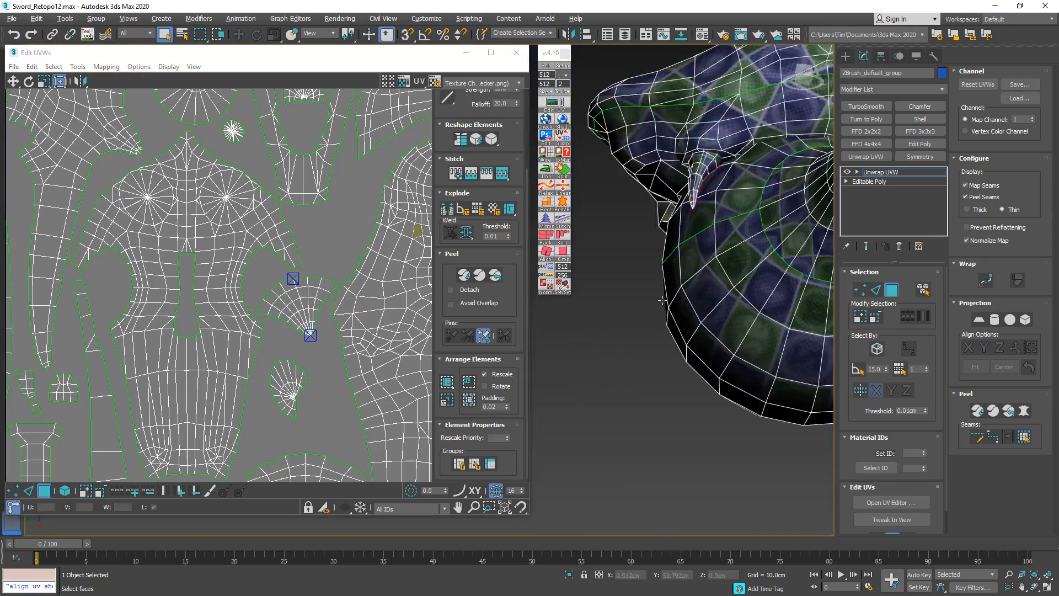
{"action": "middle_click_drag", "start_coordinate": [663, 300], "coordinate": [637, 360], "text": "alt"}
{"action": "scroll", "coordinate": [685, 317], "scroll_direction": "up", "scroll_amount": 5}
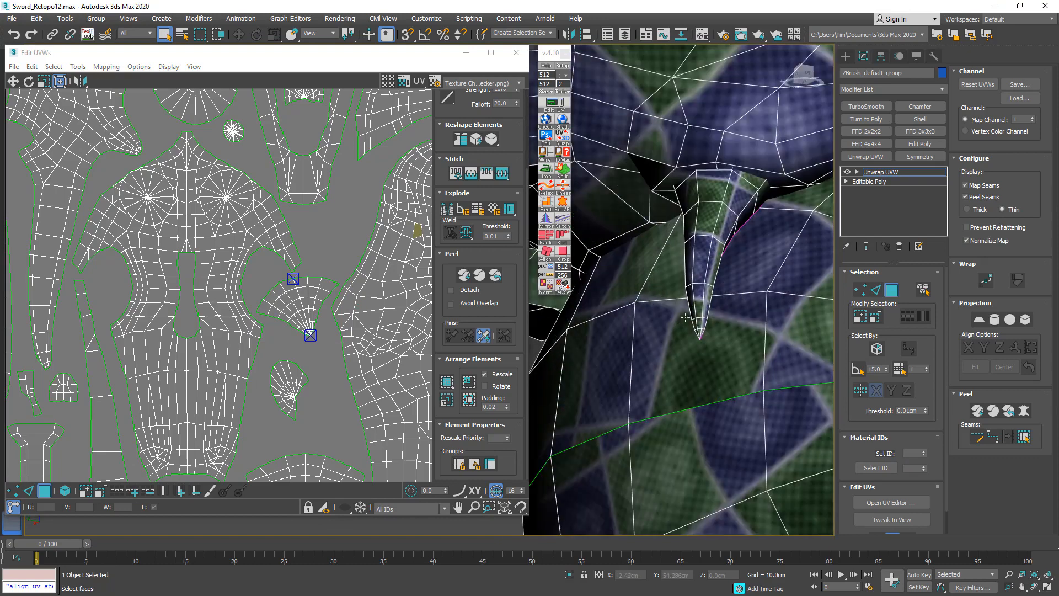
{"action": "right_click", "coordinate": [884, 171]}
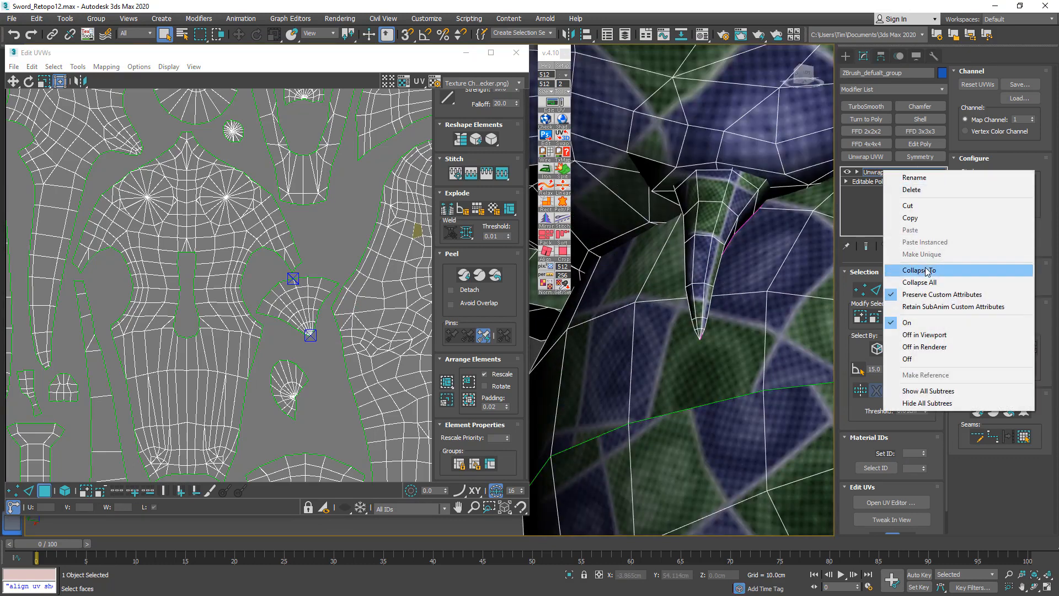
{"action": "left_click", "coordinate": [927, 272]}
{"action": "middle_click_drag", "start_coordinate": [673, 198], "coordinate": [564, 251]}
{"action": "middle_click_drag", "start_coordinate": [675, 222], "coordinate": [753, 287], "text": "alt"}
{"action": "scroll", "coordinate": [649, 246], "scroll_direction": "down", "scroll_amount": 6}
{"action": "middle_click_drag", "start_coordinate": [753, 287], "coordinate": [215, 327]}
{"action": "middle_click_drag", "start_coordinate": [467, 375], "coordinate": [429, 370]}
{"action": "scroll", "coordinate": [466, 379], "scroll_direction": "down", "scroll_amount": 4}
{"action": "key", "text": "ctrl+s"}
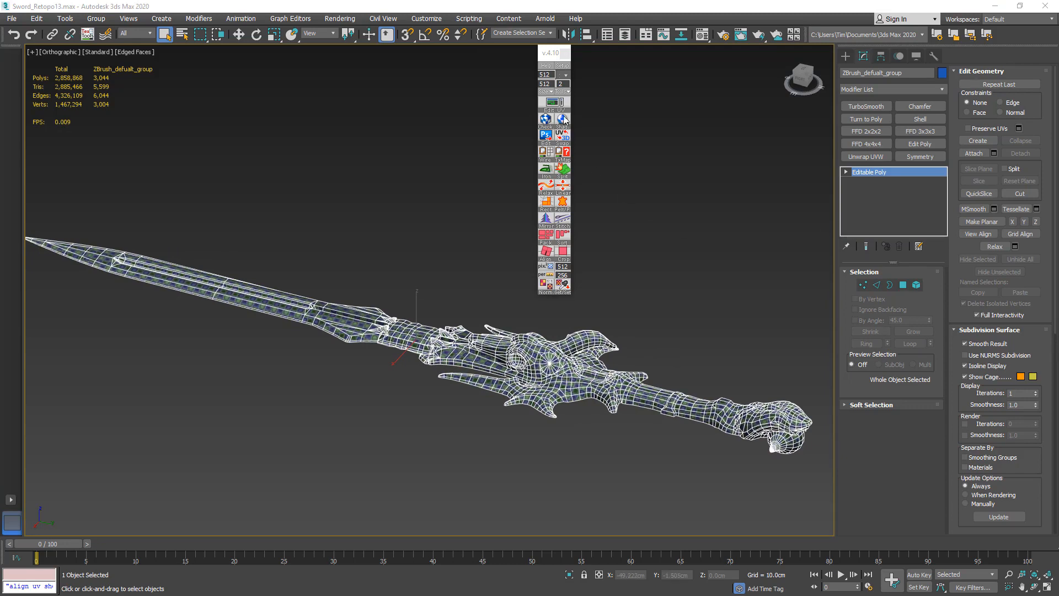
Close the floating UV tools window and hide the polygon statistics in the viewport.
{"action": "left_click", "coordinate": [565, 53]}
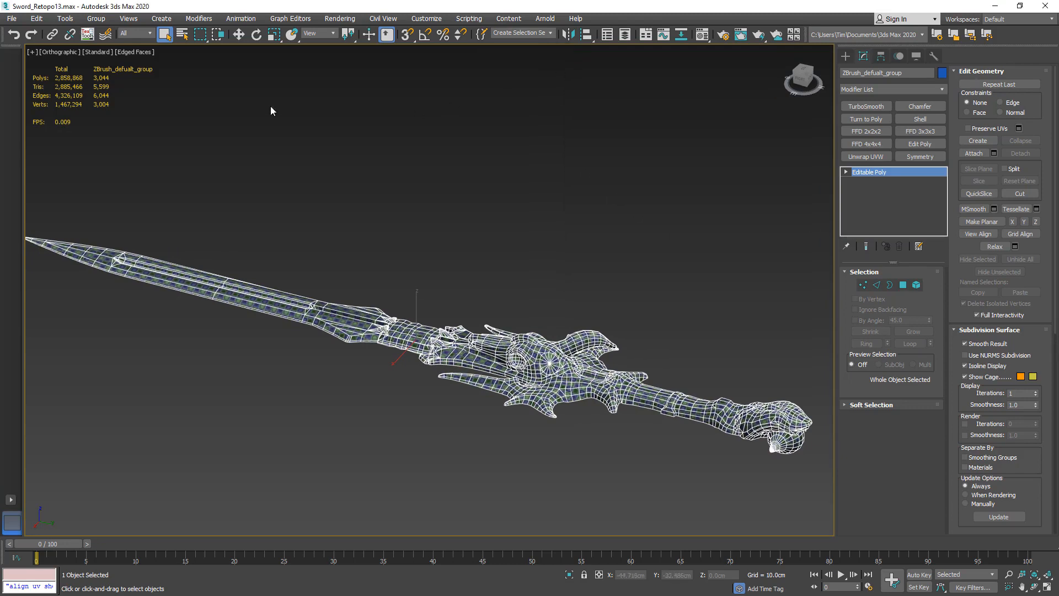
{"action": "key", "text": "7"}
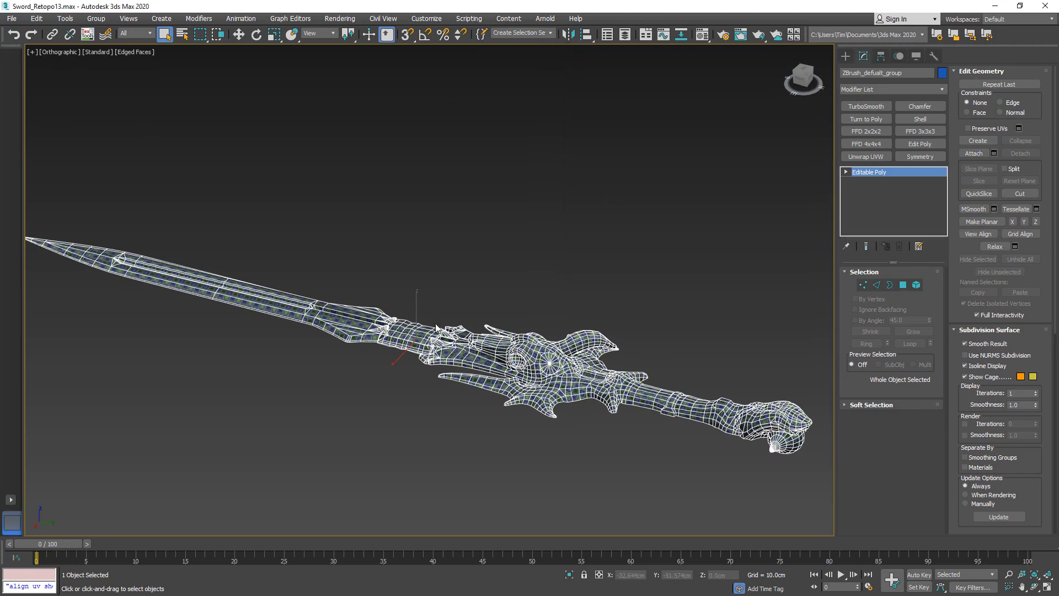
Select the leather wrap element between the blade and guard and detach it as a separate object named leather_low.
{"action": "left_click", "coordinate": [916, 285]}
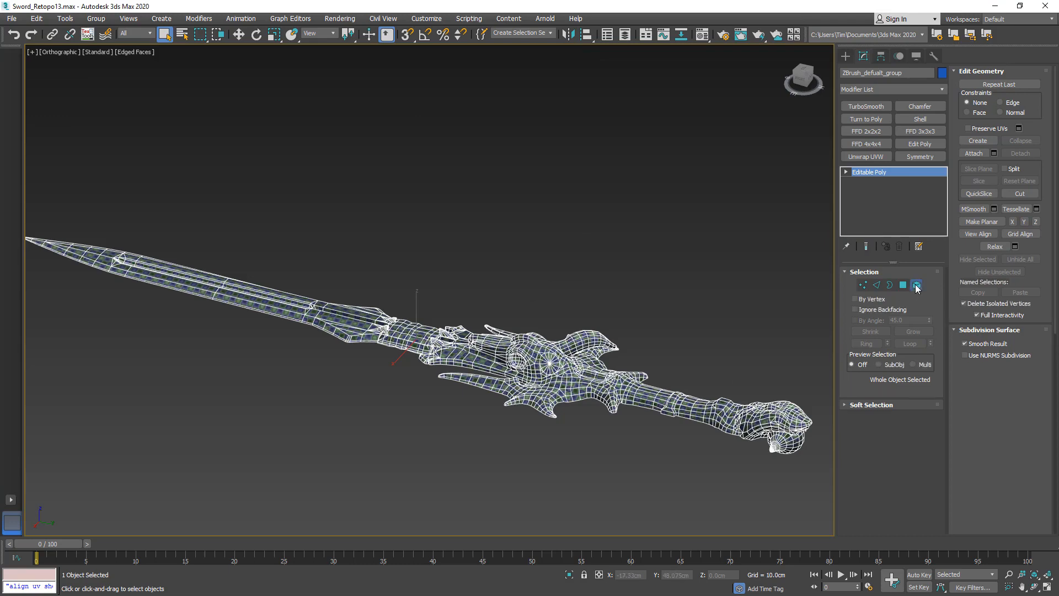
{"action": "left_click", "coordinate": [412, 332]}
{"action": "middle_click_drag", "start_coordinate": [404, 325], "coordinate": [380, 371], "text": "alt"}
{"action": "scroll", "coordinate": [402, 347], "scroll_direction": "up", "scroll_amount": 8}
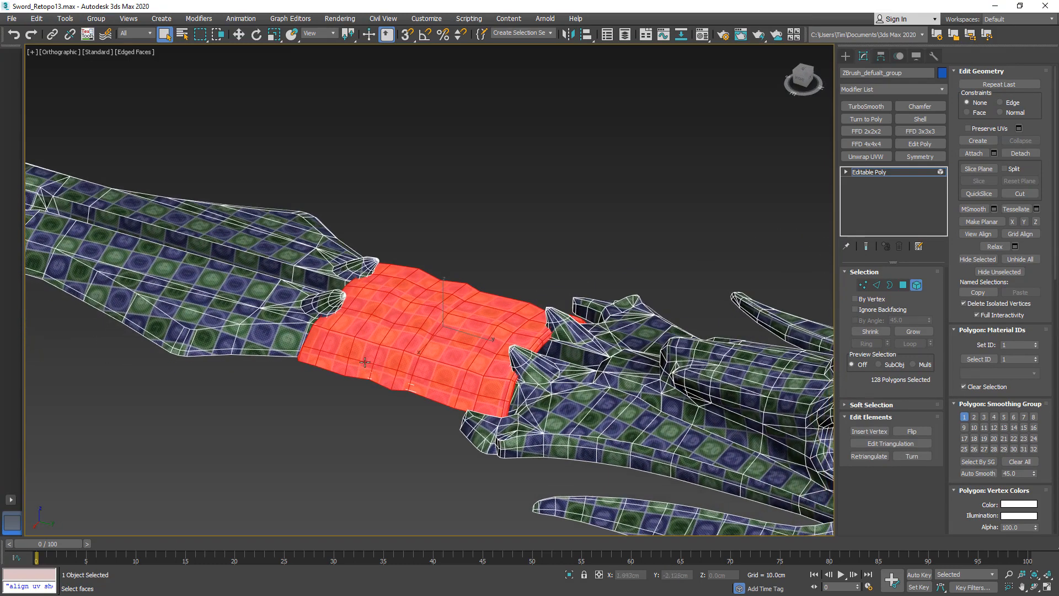
{"action": "left_click", "coordinate": [1019, 154]}
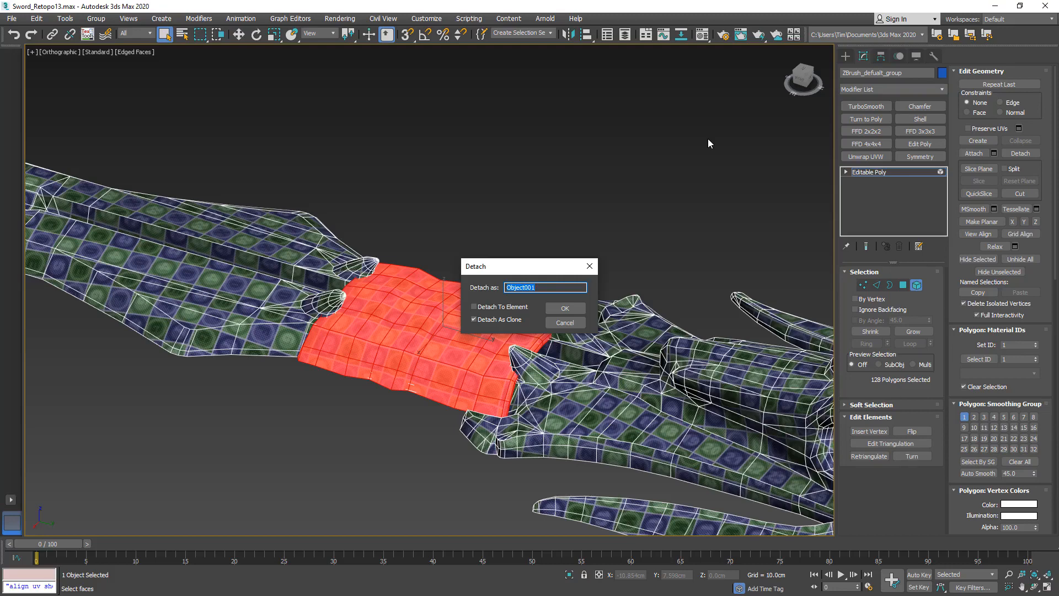
{"action": "key", "text": "BackSpace"}
{"action": "left_click", "coordinate": [564, 312]}
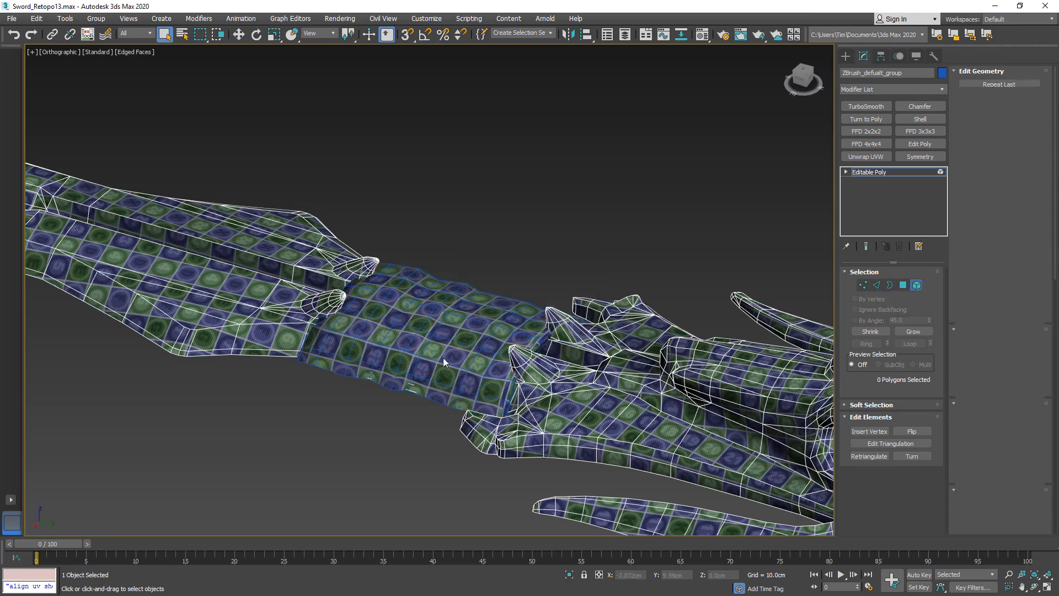
Select the leather_low object and mirror it across the Z axis as a copy.
{"action": "left_click", "coordinate": [869, 171]}
{"action": "left_click", "coordinate": [473, 352]}
{"action": "middle_click_drag", "start_coordinate": [454, 341], "coordinate": [486, 310], "text": "alt"}
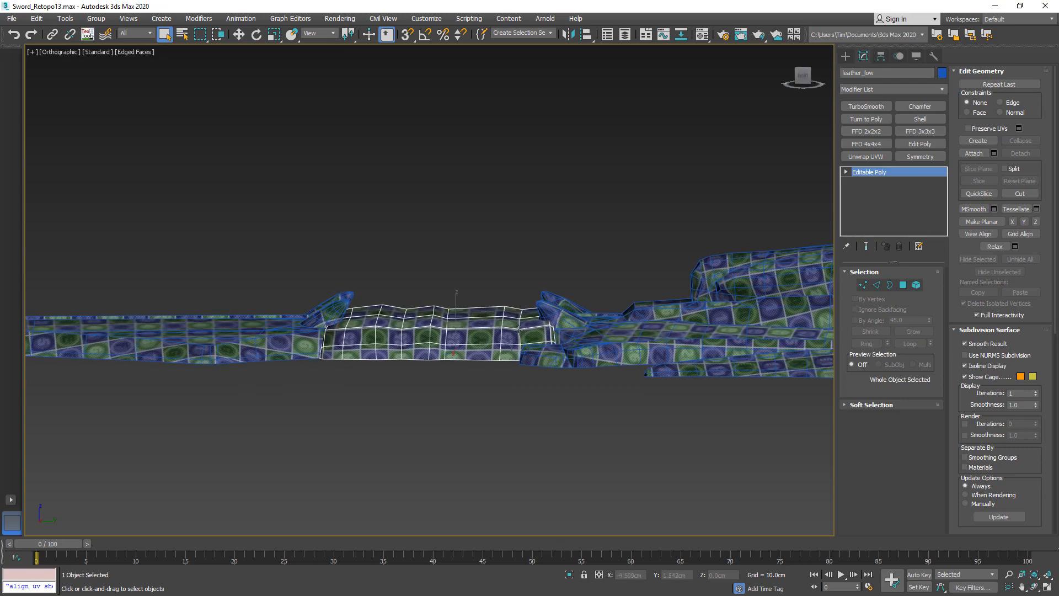
{"action": "left_click", "coordinate": [239, 34]}
{"action": "left_click", "coordinate": [570, 35]}
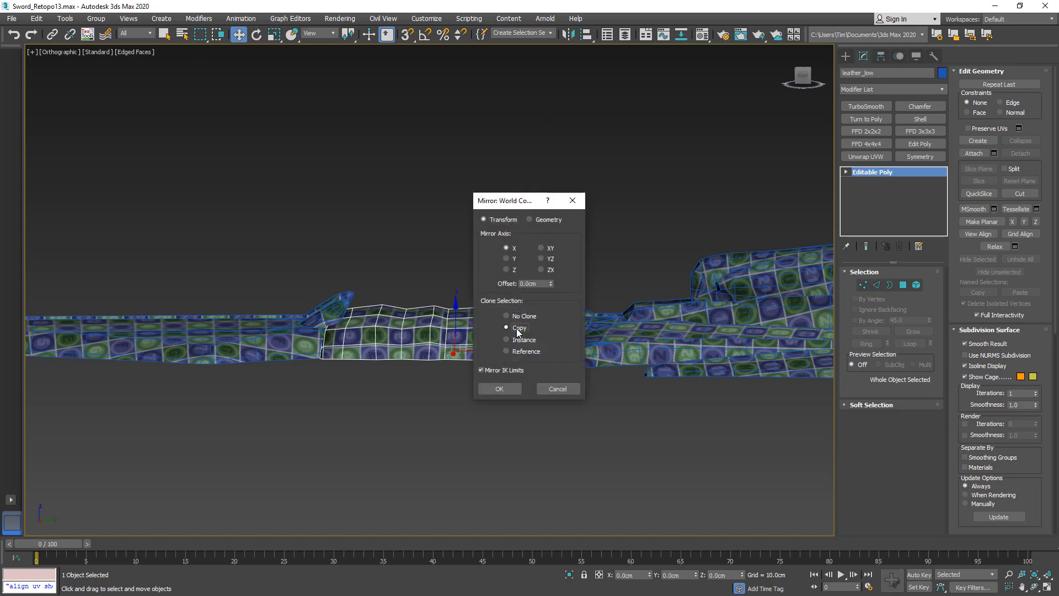
{"action": "left_click", "coordinate": [521, 330]}
{"action": "left_click", "coordinate": [513, 272]}
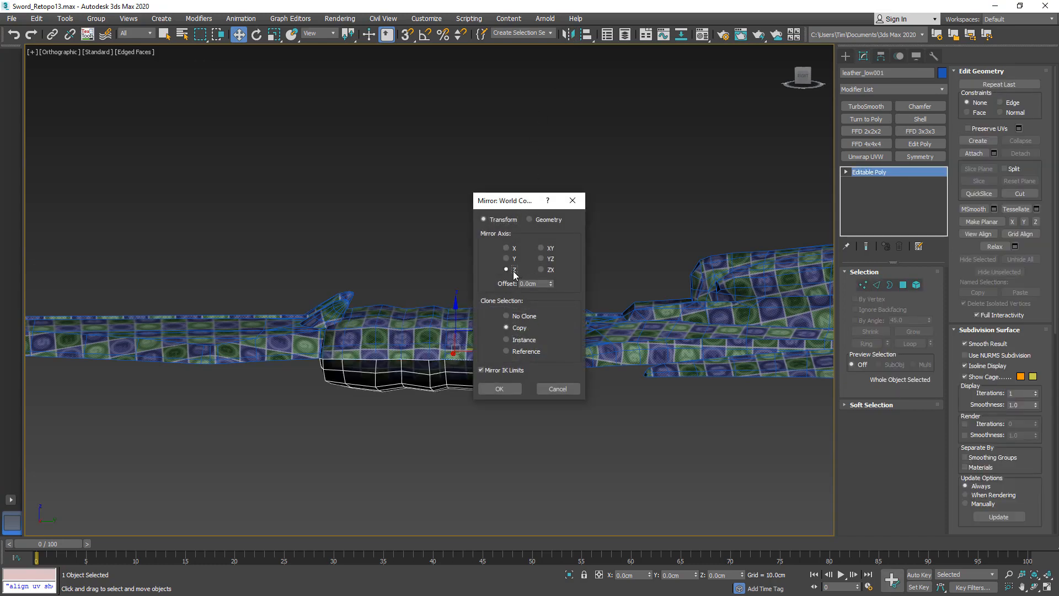
{"action": "left_click", "coordinate": [503, 389]}
Attach the mirrored copy to the original leather_low object.
{"action": "middle_click_drag", "start_coordinate": [499, 372], "coordinate": [422, 348], "text": "alt"}
{"action": "left_click", "coordinate": [403, 348]}
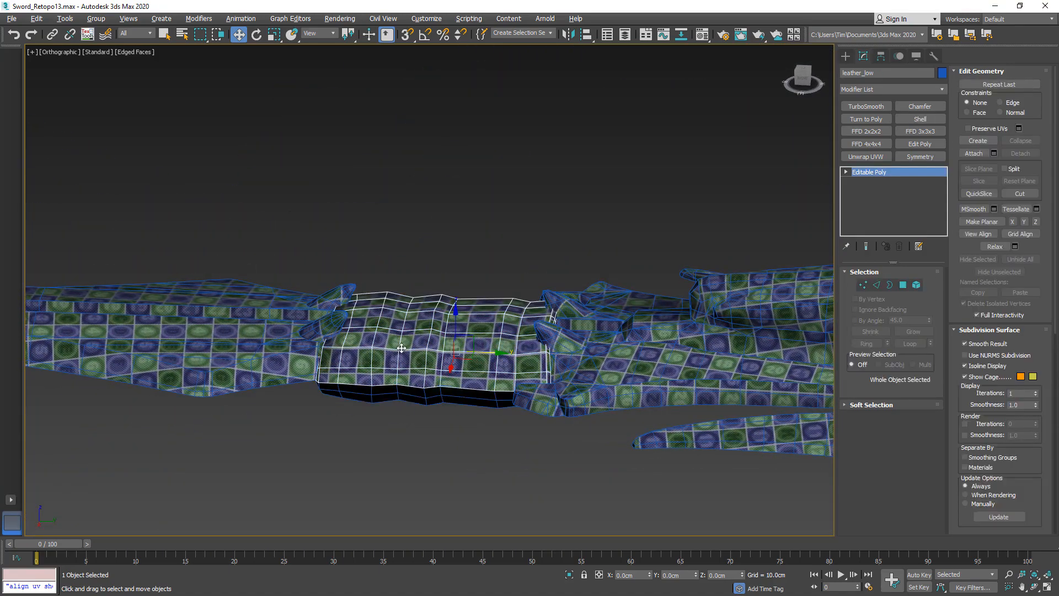
{"action": "left_click", "coordinate": [973, 153]}
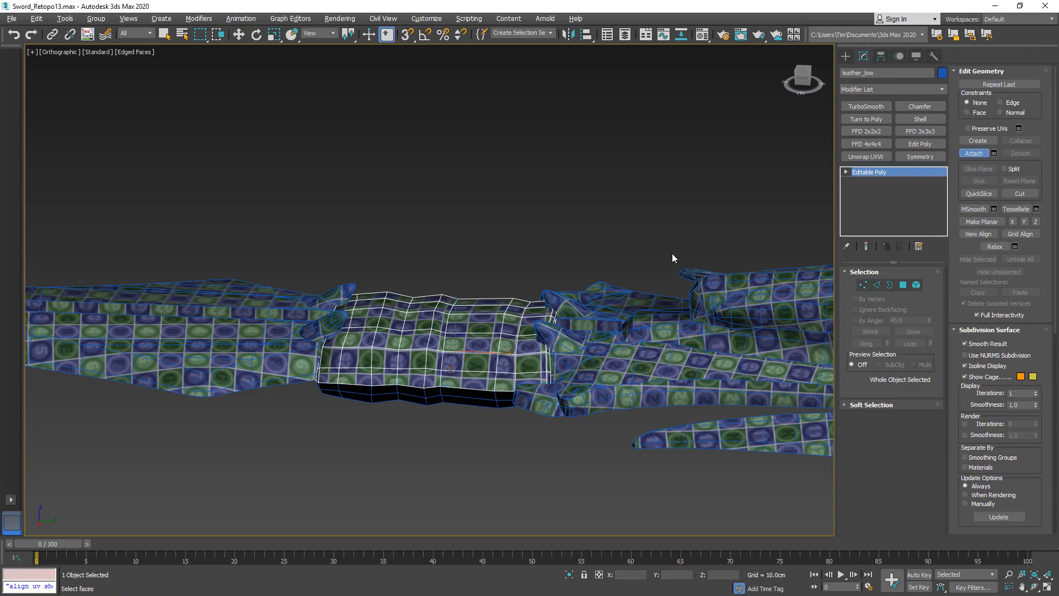
{"action": "middle_click_drag", "start_coordinate": [672, 253], "coordinate": [449, 334], "text": "alt"}
{"action": "left_click", "coordinate": [972, 157]}
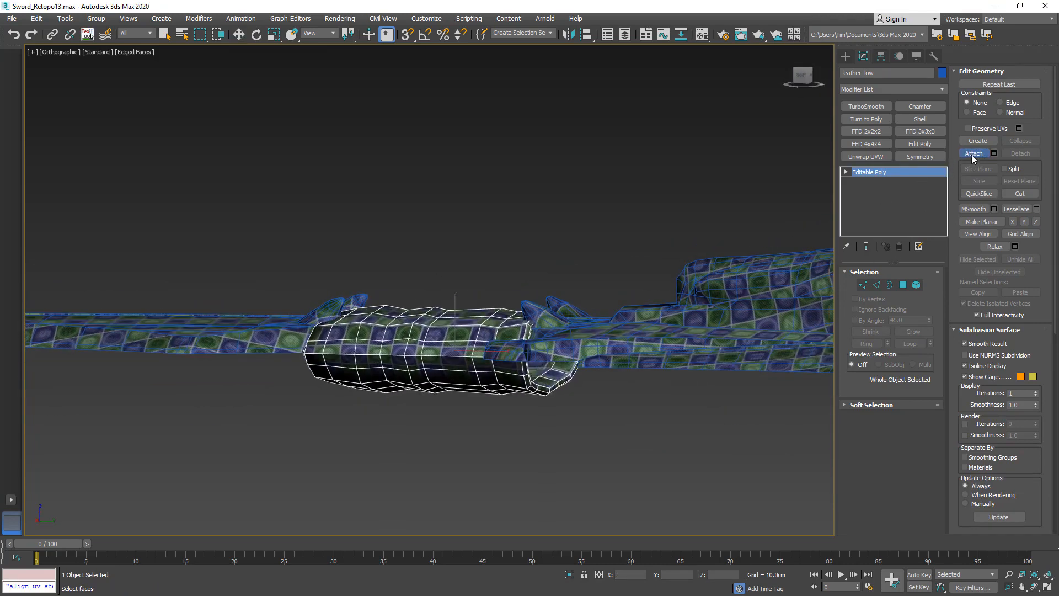
Offset the mirrored leather half's UVs by 1 in V with Unwrap UVW and collapse the modifier into the mesh.
{"action": "left_click", "coordinate": [916, 285]}
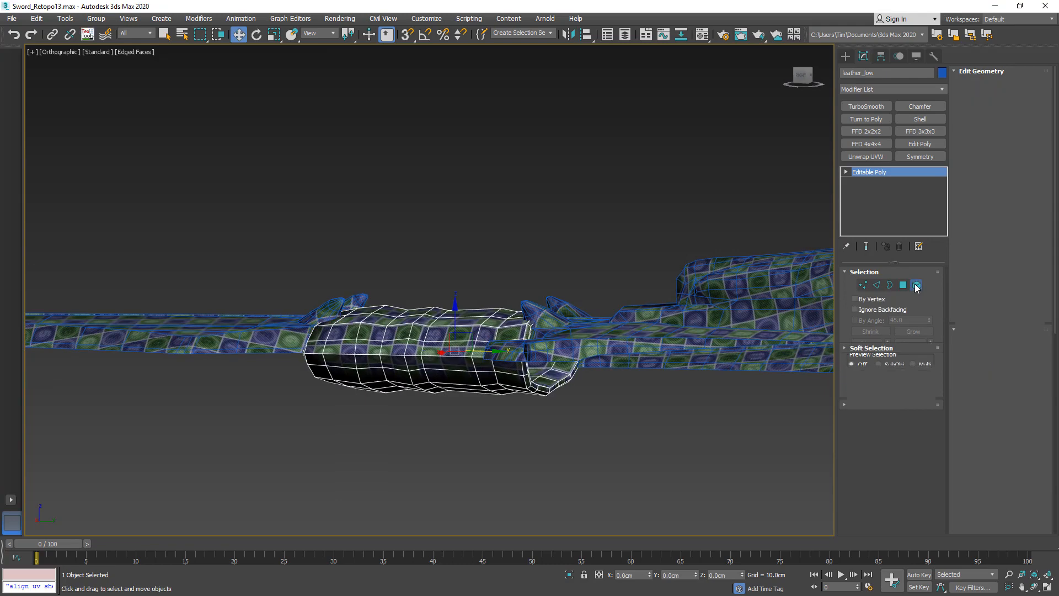
{"action": "left_click", "coordinate": [481, 383]}
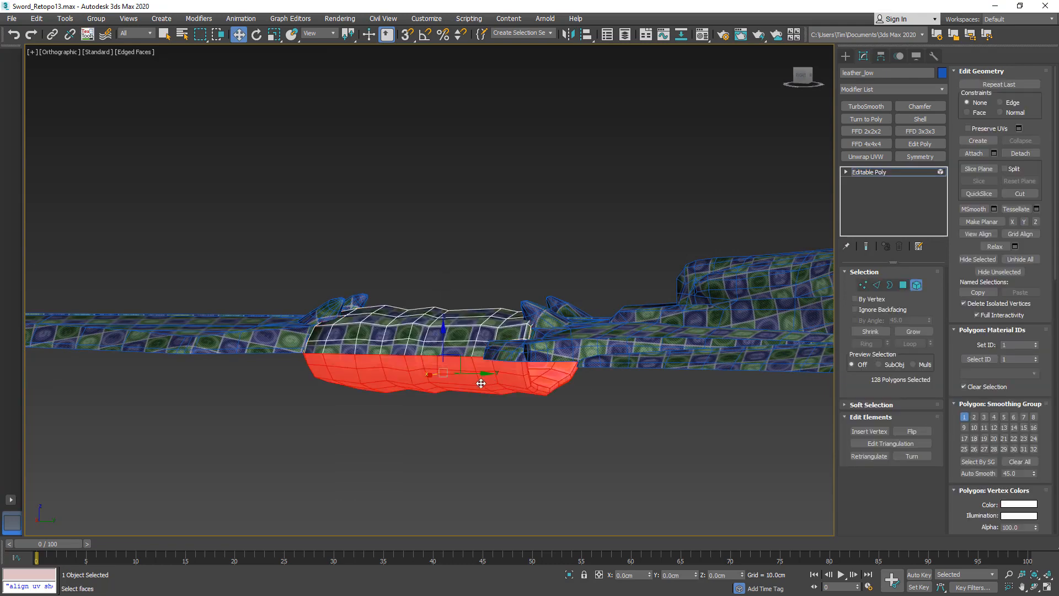
{"action": "left_click", "coordinate": [877, 157]}
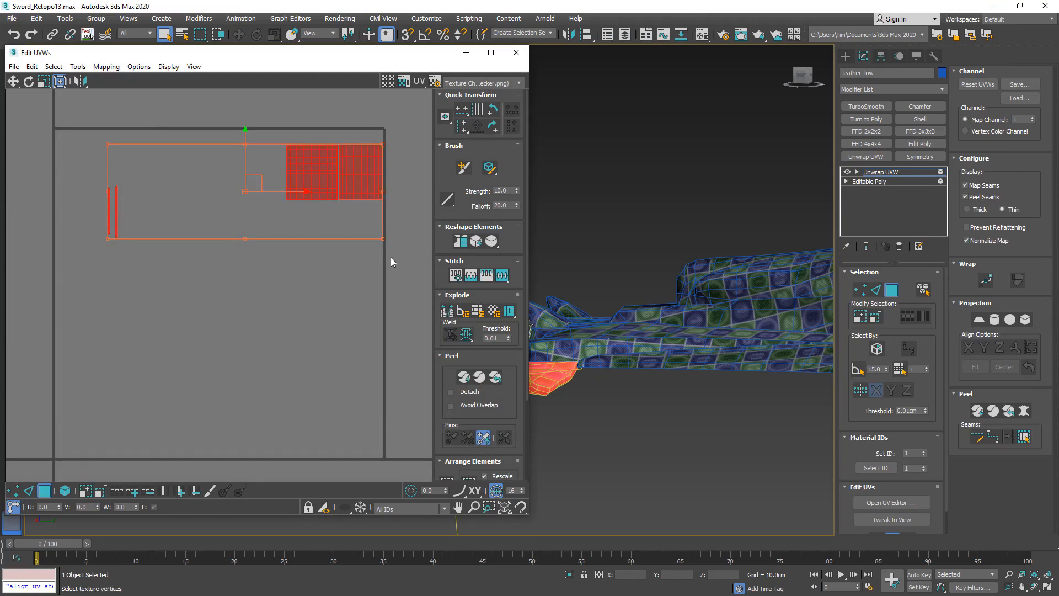
{"action": "left_click", "coordinate": [89, 506]}
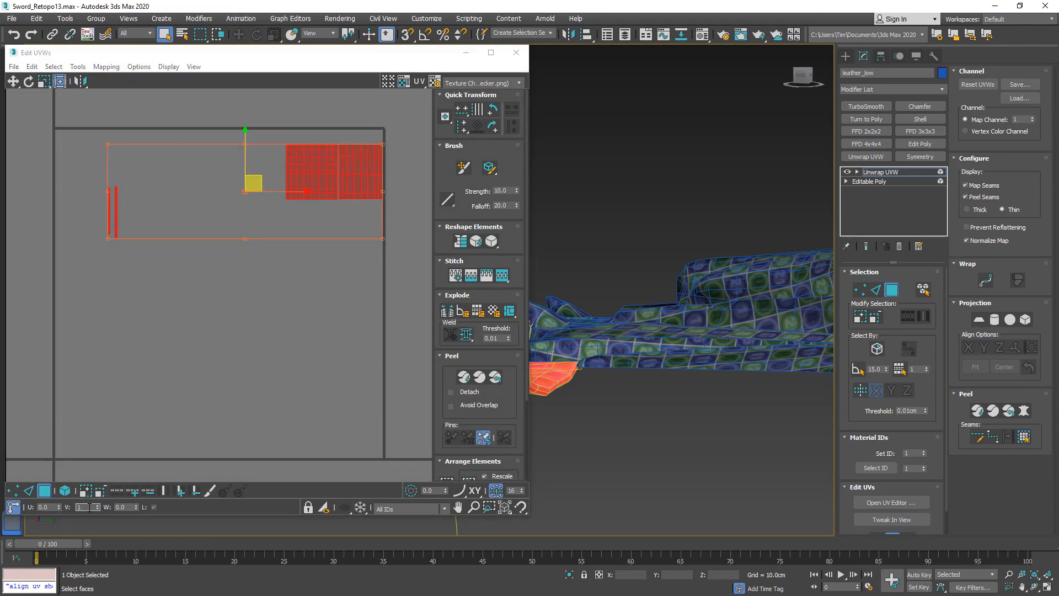
{"action": "type", "text": "1"}
{"action": "key", "text": "Return"}
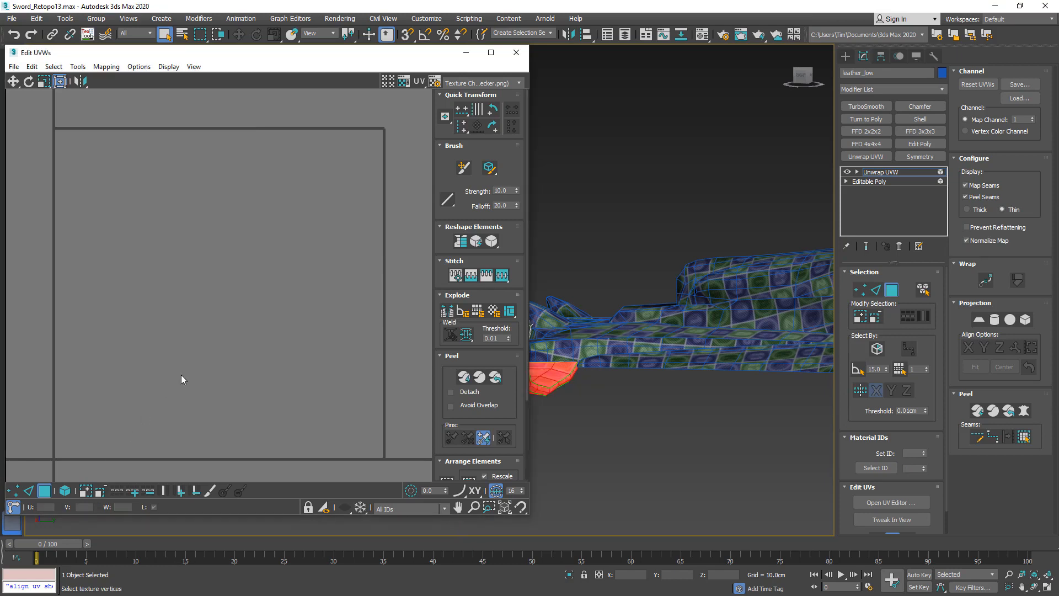
{"action": "scroll", "coordinate": [182, 379], "scroll_direction": "down", "scroll_amount": 5}
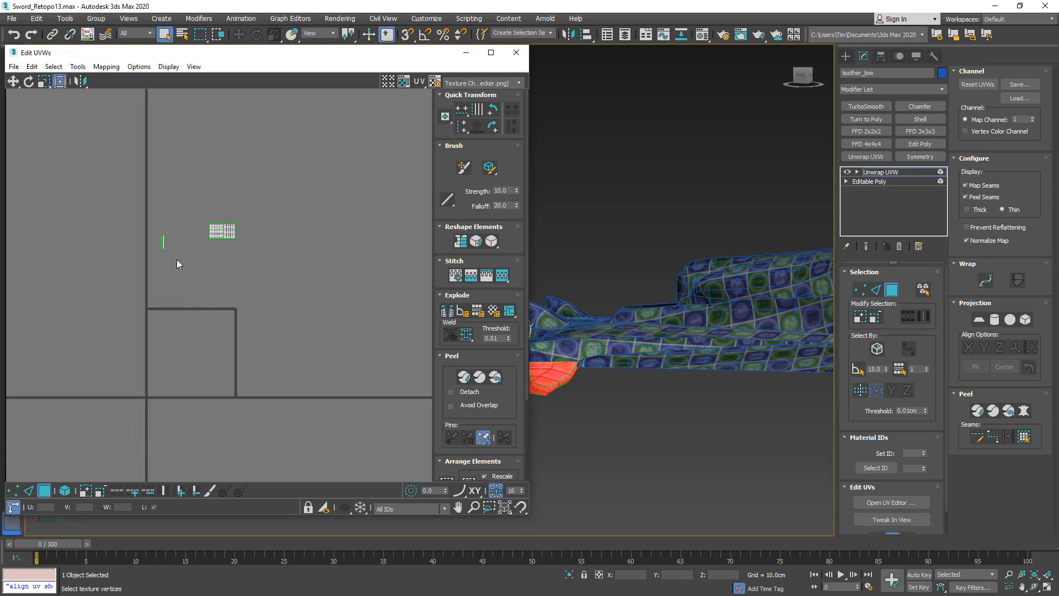
{"action": "right_click", "coordinate": [892, 175]}
{"action": "left_click", "coordinate": [926, 281]}
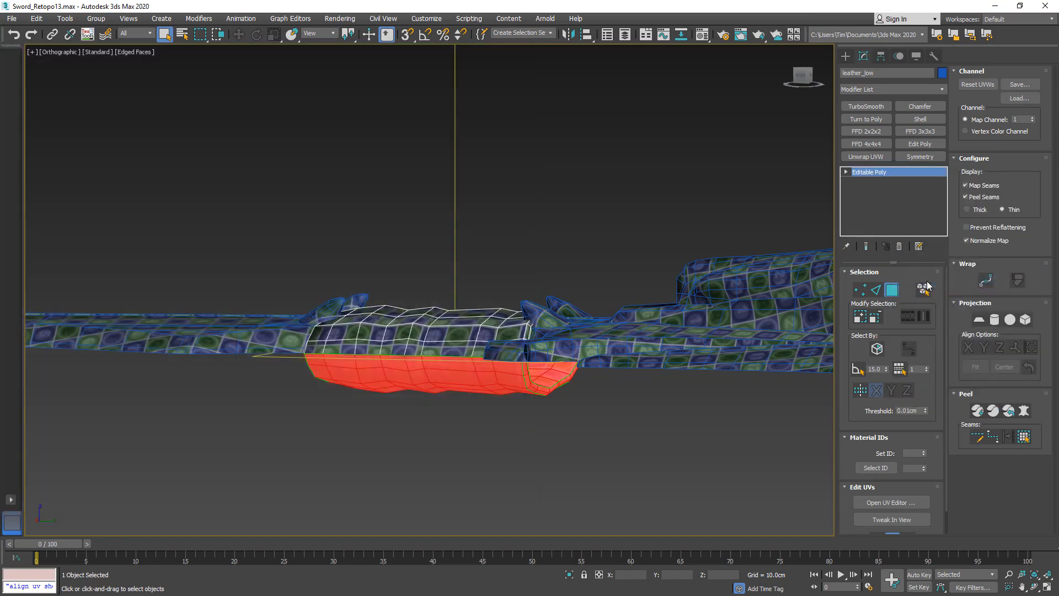
Weld all vertices of the leather wrap with a threshold of 0.01 cm and leave vertex editing.
{"action": "left_click", "coordinate": [862, 285]}
{"action": "left_click_drag", "start_coordinate": [260, 443], "coordinate": [262, 441]}
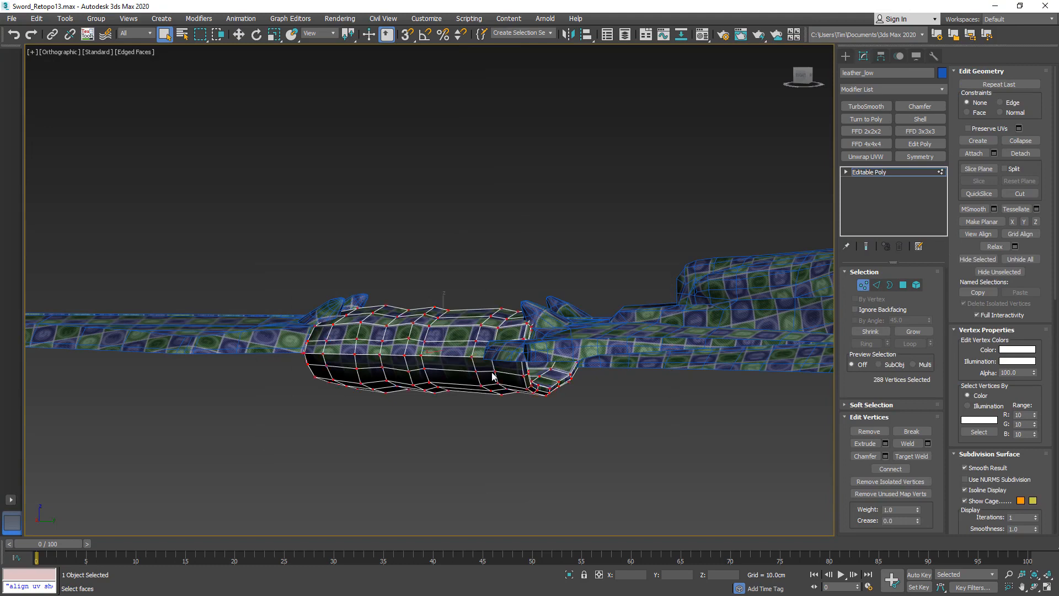
{"action": "left_click", "coordinate": [927, 442]}
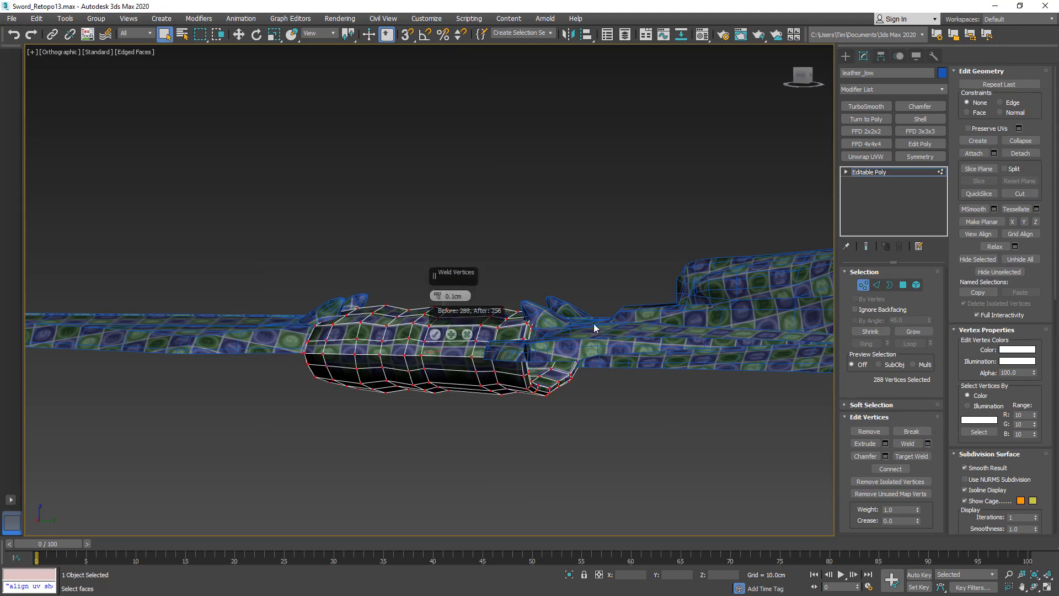
{"action": "type", "text": "0"}
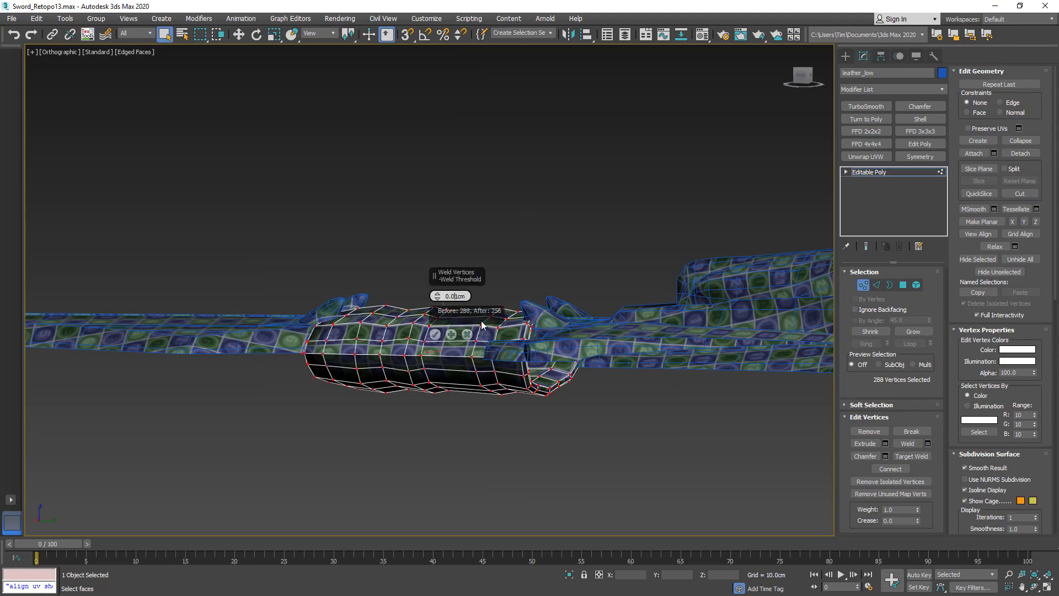
{"action": "key", "text": "Return"}
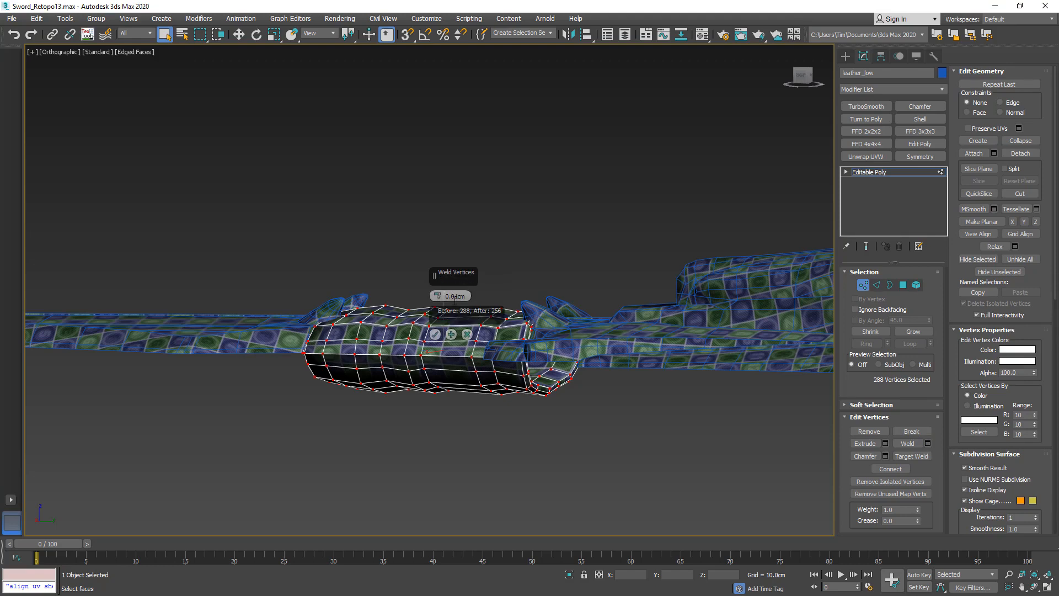
{"action": "left_click", "coordinate": [436, 333]}
{"action": "left_click", "coordinate": [862, 285]}
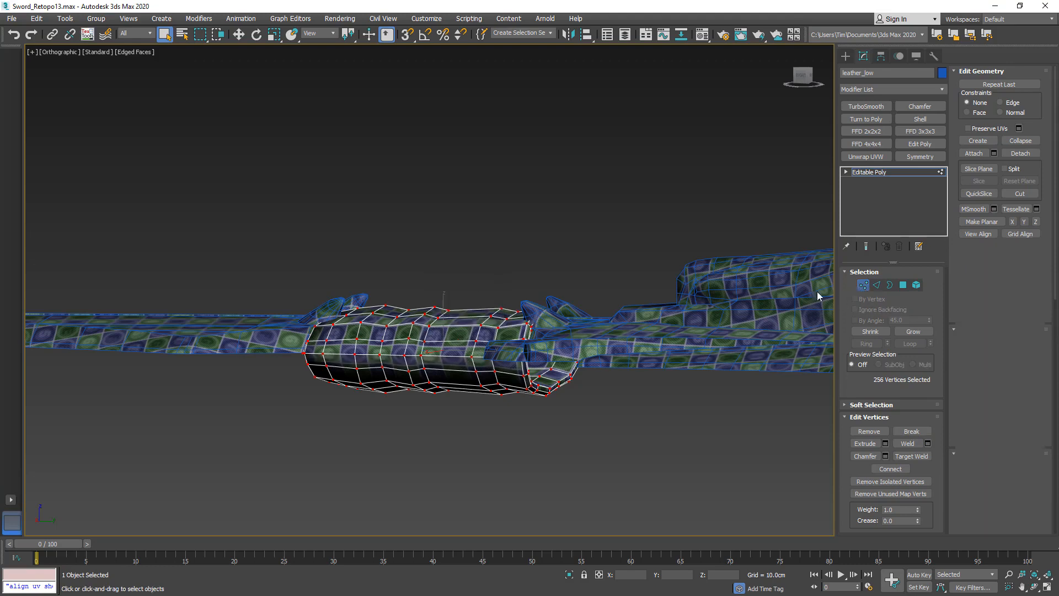
Select the main sword element, covering blade, guard and grip, and detach it as a separate object named sword_low.
{"action": "mouse_move", "coordinate": [591, 376]}
{"action": "middle_mouse_down", "text": "alt"}
{"action": "mouse_move", "coordinate": [569, 330]}
{"action": "mouse_move", "coordinate": [571, 352]}
{"action": "mouse_move", "coordinate": [619, 331]}
{"action": "middle_mouse_up", "text": "alt"}
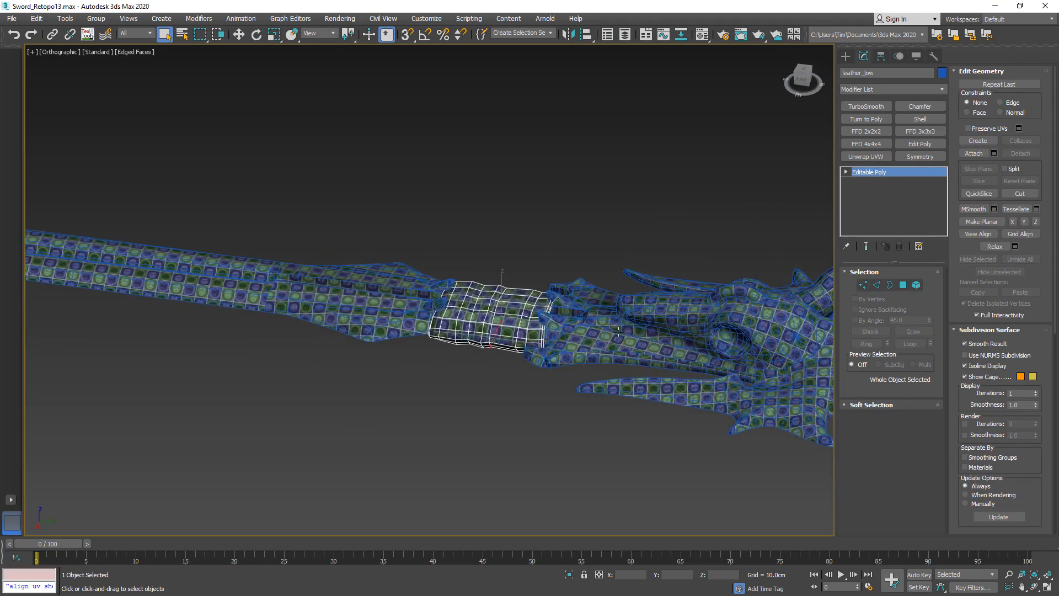
{"action": "left_click", "coordinate": [620, 331]}
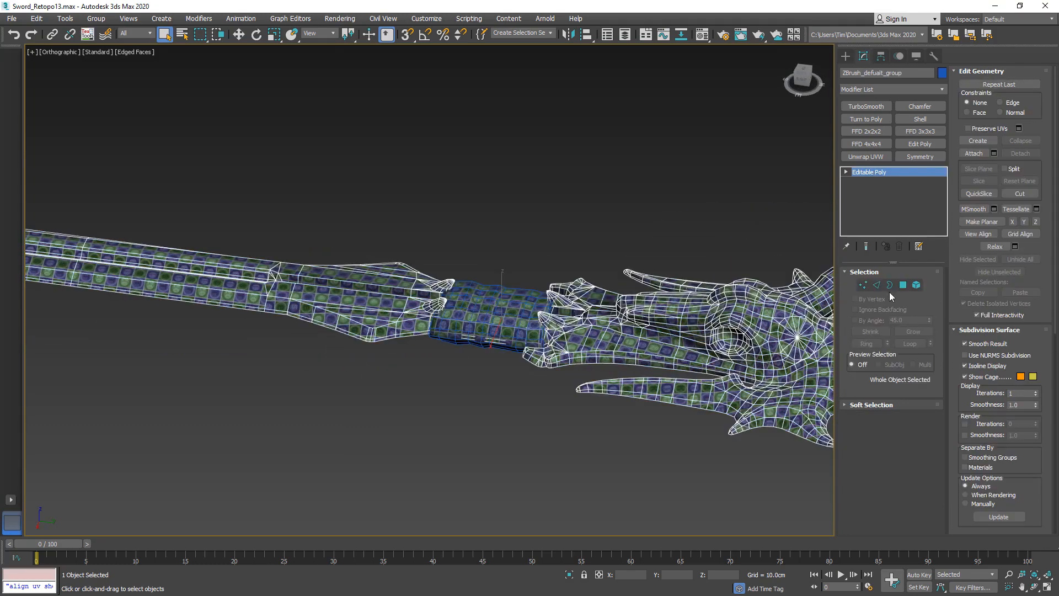
{"action": "left_click", "coordinate": [915, 285]}
{"action": "left_click", "coordinate": [651, 336]}
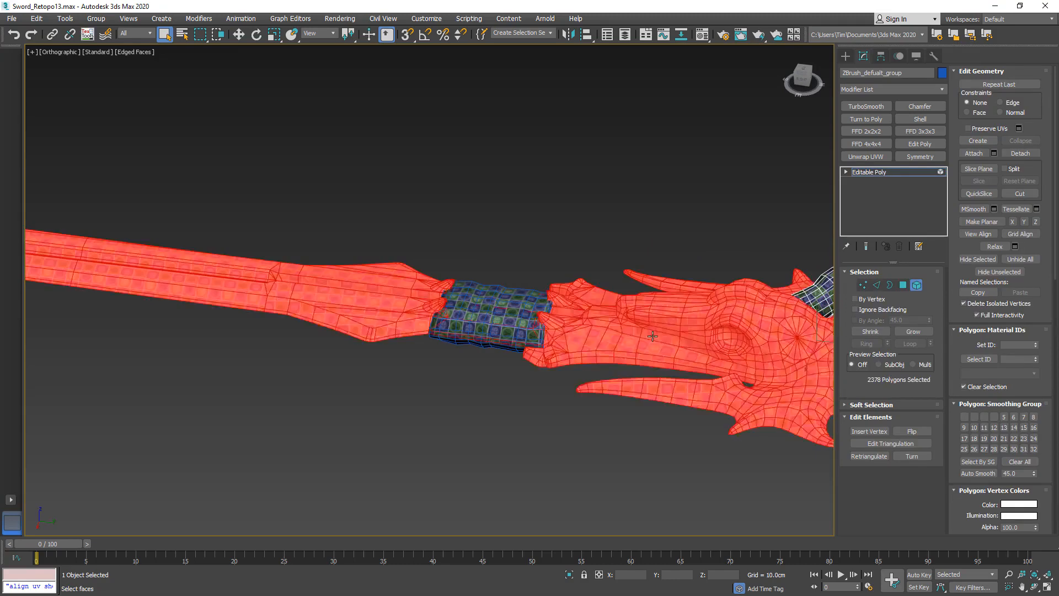
{"action": "scroll", "coordinate": [648, 336], "scroll_direction": "down", "scroll_amount": 3}
{"action": "scroll", "coordinate": [647, 336], "scroll_direction": "down", "scroll_amount": 4}
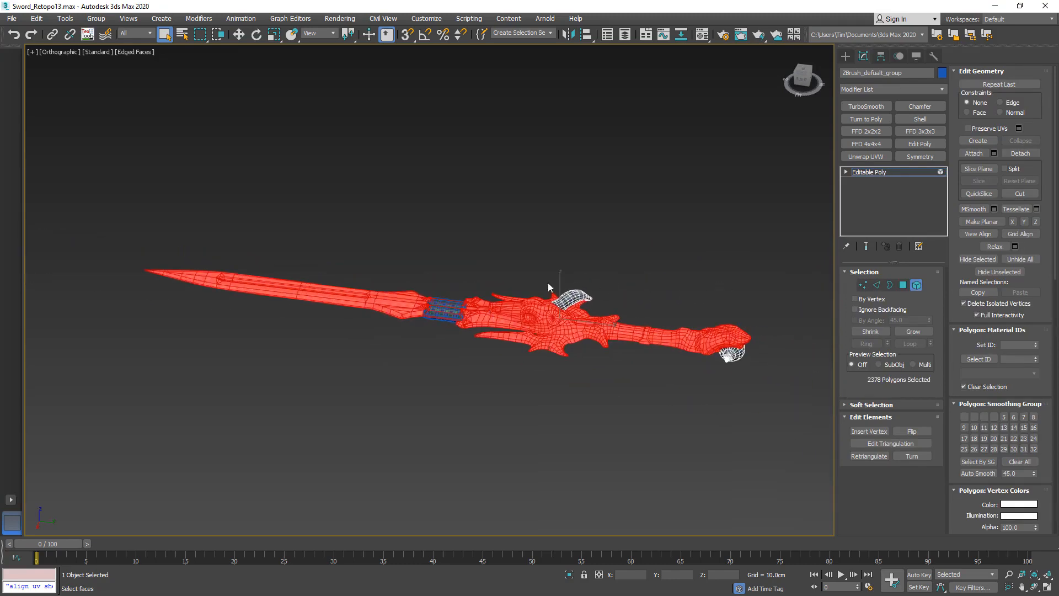
{"action": "left_click", "coordinate": [1019, 152]}
{"action": "type", "text": "sword"}
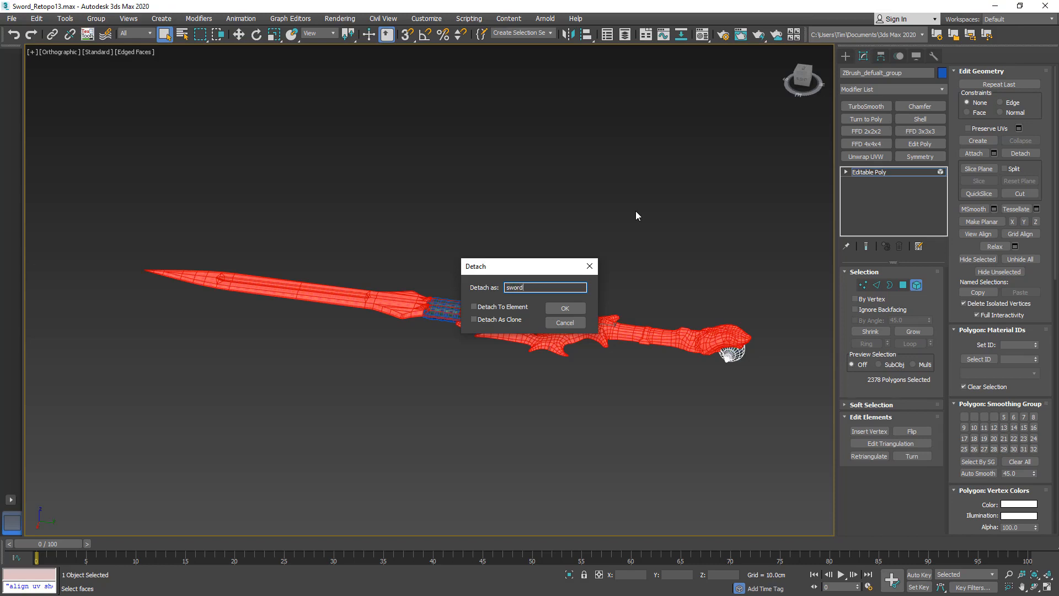
{"action": "type", "text": "_low"}
{"action": "left_click", "coordinate": [566, 307]}
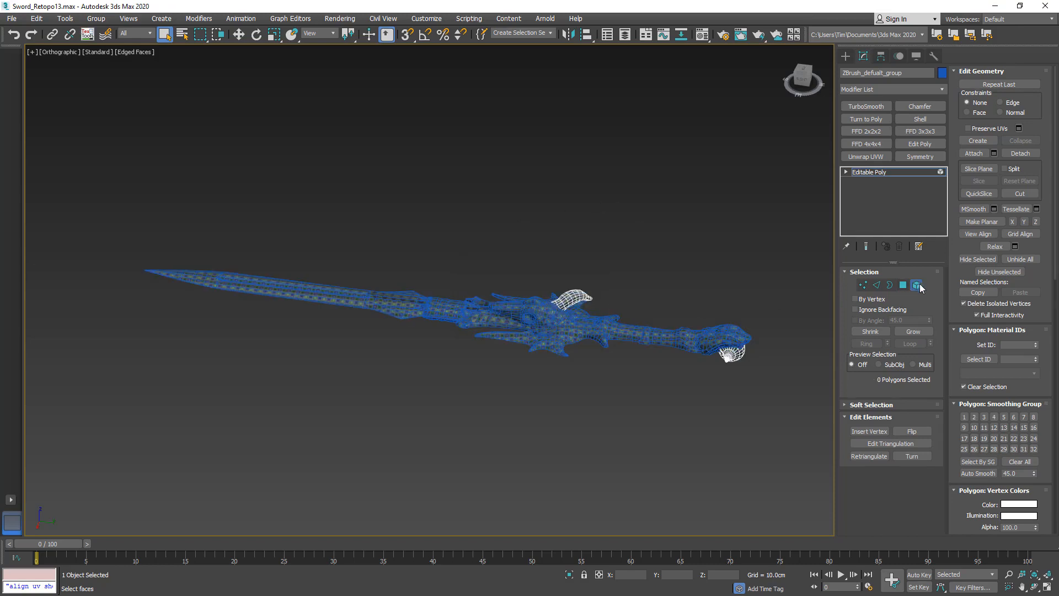
Select the sword_low object and mirror it across the Z axis as a copy.
{"action": "key", "text": "5"}
{"action": "middle_click_drag", "start_coordinate": [428, 346], "coordinate": [507, 346], "text": "alt"}
{"action": "scroll", "coordinate": [467, 332], "scroll_direction": "up", "scroll_amount": 5}
{"action": "key", "text": "5"}
{"action": "left_click", "coordinate": [466, 332]}
{"action": "left_click", "coordinate": [239, 34]}
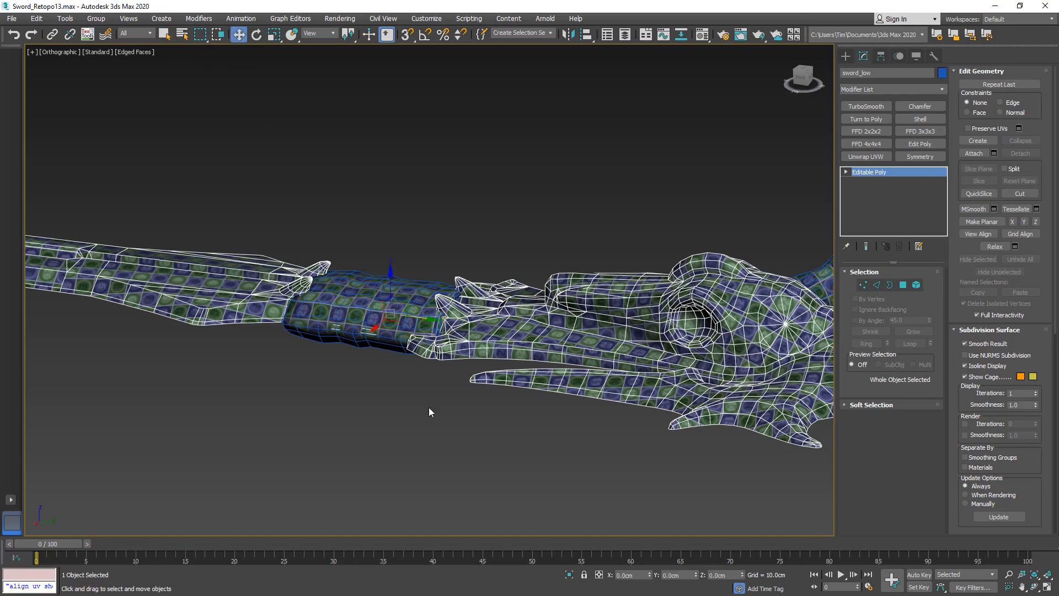
{"action": "left_click", "coordinate": [568, 36]}
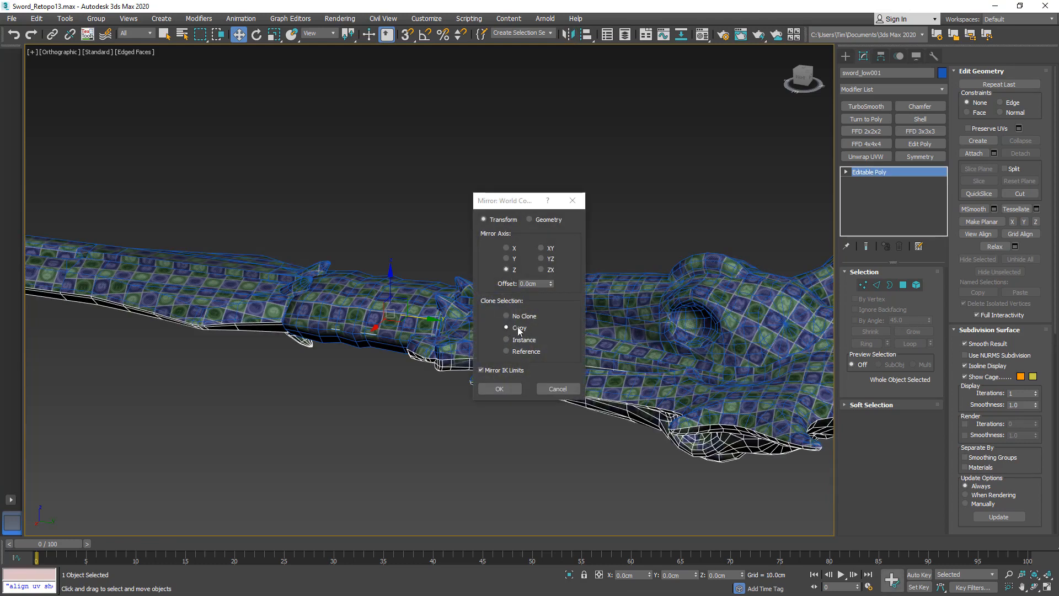
{"action": "left_click", "coordinate": [506, 392]}
Offset all UVs of the mirrored sword copy by 1 in V with Unwrap UVW and collapse the modifier.
{"action": "middle_click_drag", "start_coordinate": [506, 391], "coordinate": [760, 199], "text": "alt"}
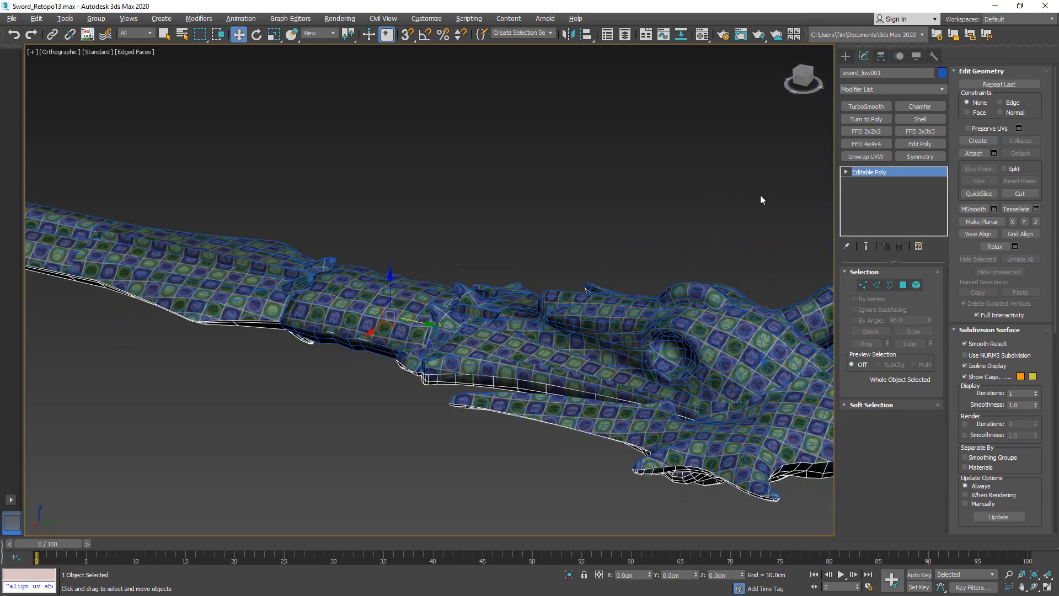
{"action": "left_click", "coordinate": [880, 157]}
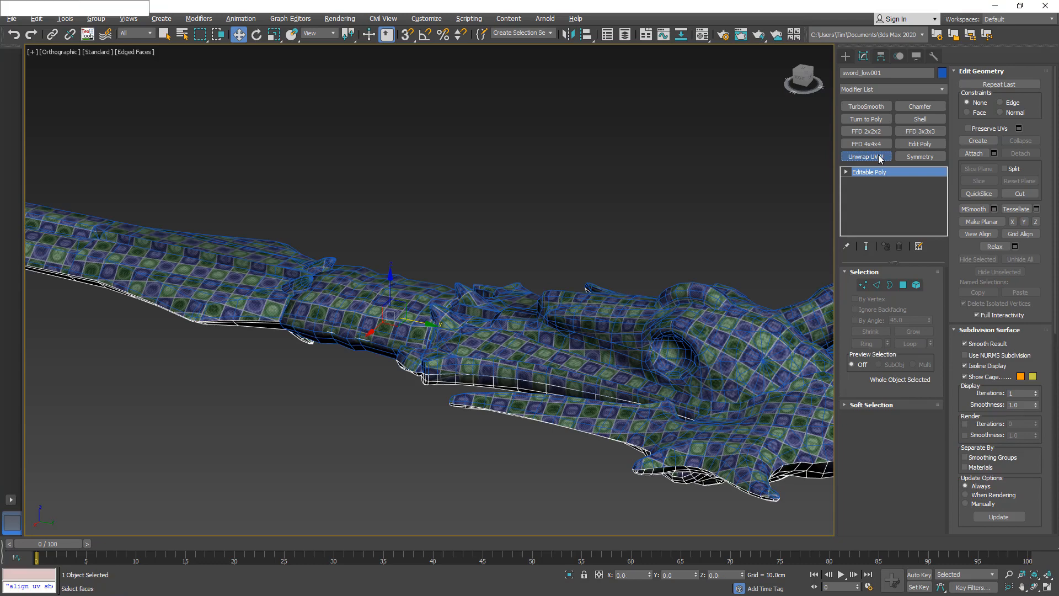
{"action": "key", "text": "ctrl+a"}
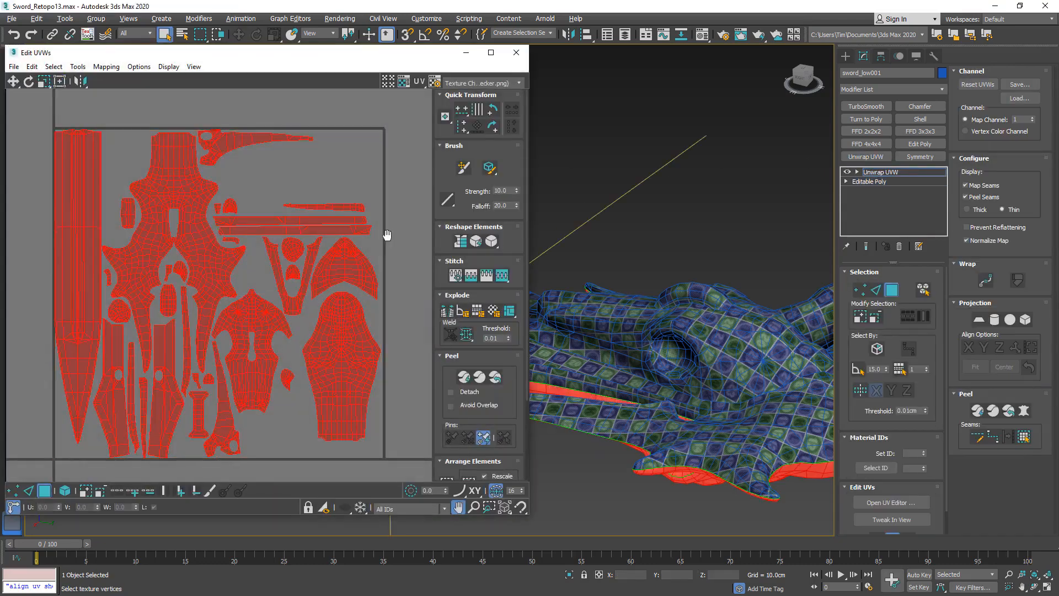
{"action": "scroll", "coordinate": [381, 239], "scroll_direction": "down", "scroll_amount": 4}
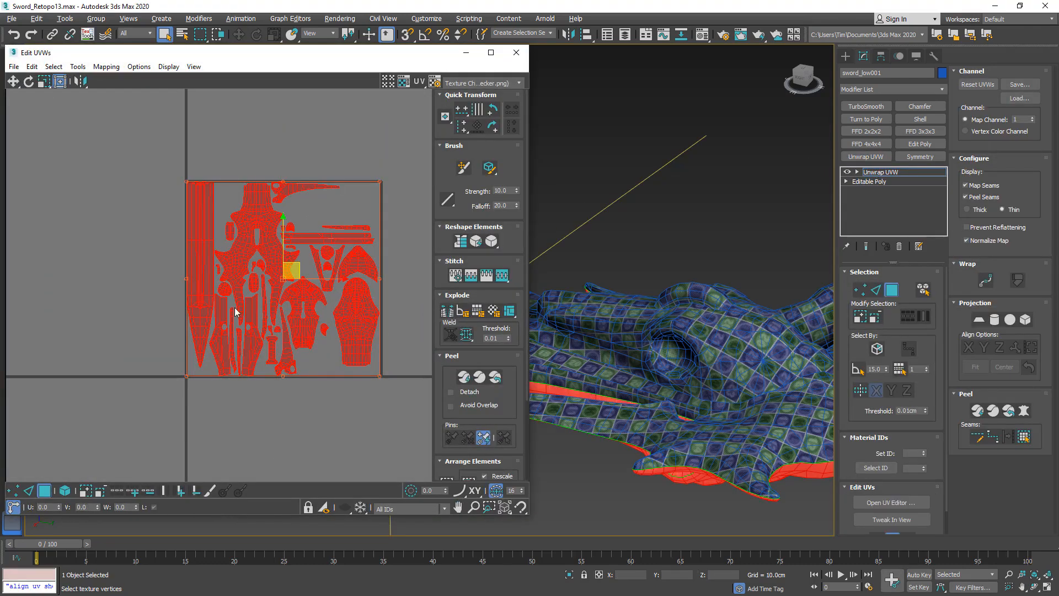
{"action": "scroll", "coordinate": [235, 312], "scroll_direction": "down", "scroll_amount": 2}
{"action": "left_click", "coordinate": [82, 506]}
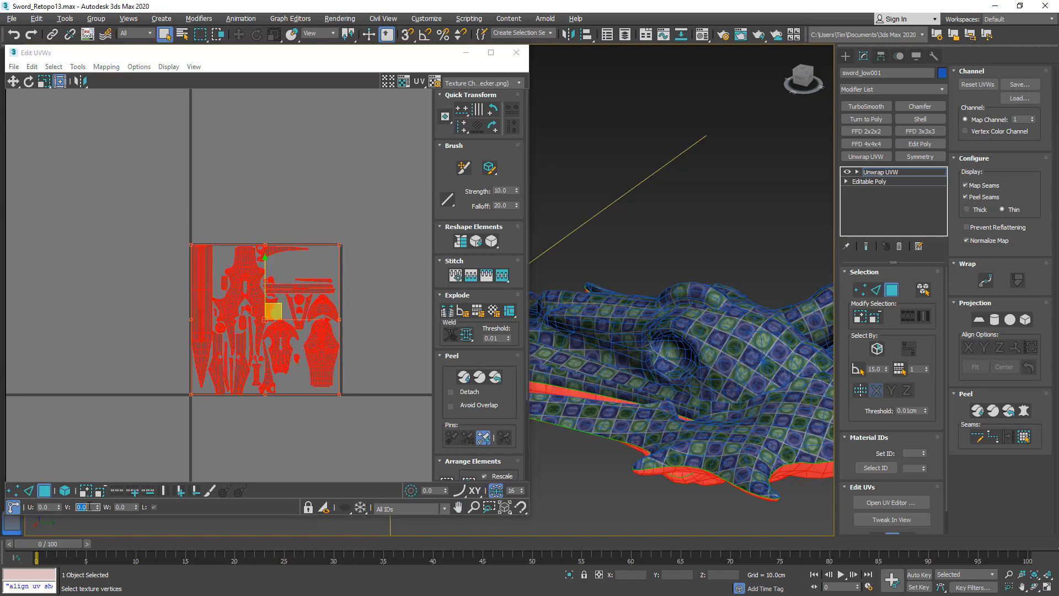
{"action": "type", "text": "1"}
{"action": "key", "text": "Return"}
{"action": "left_click", "coordinate": [201, 377]}
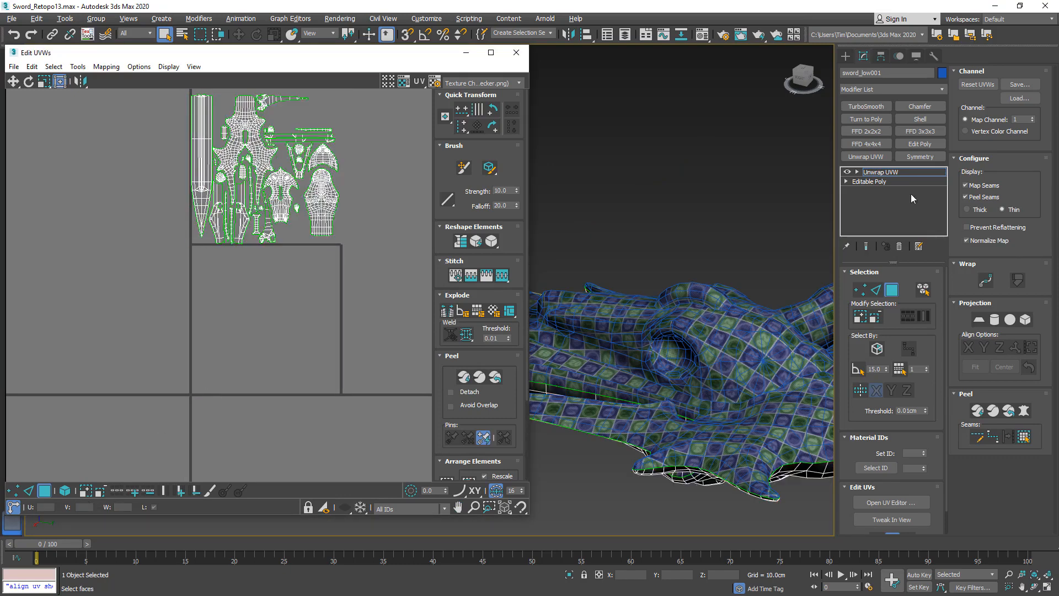
{"action": "right_click", "coordinate": [905, 176]}
{"action": "left_click", "coordinate": [932, 270]}
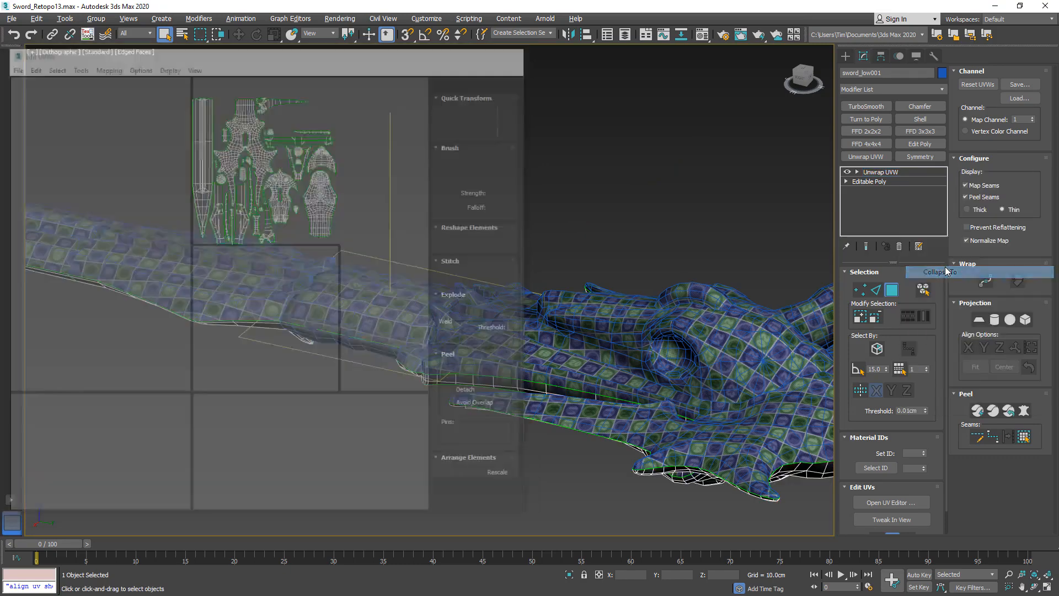
Attach the mirrored sword copy to the original sword_low object.
{"action": "left_click", "coordinate": [508, 346]}
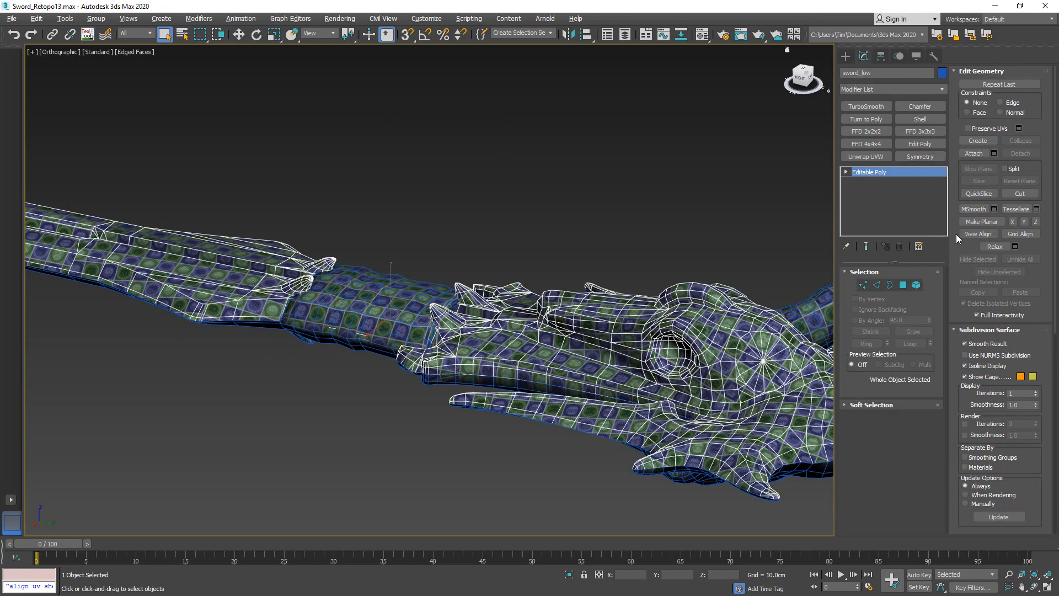
{"action": "left_click", "coordinate": [970, 153]}
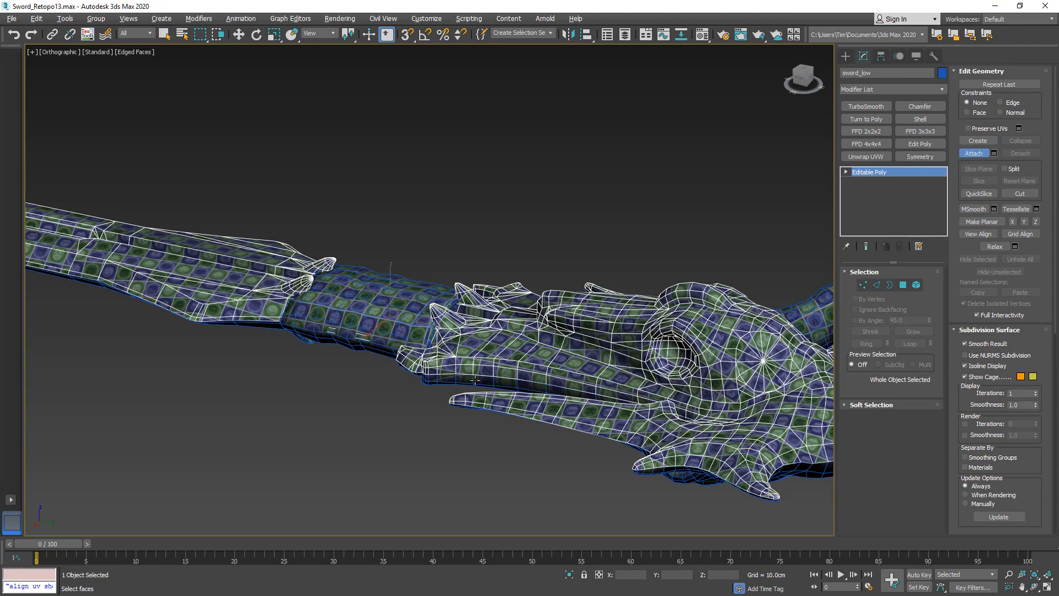
{"action": "left_click", "coordinate": [475, 380]}
{"action": "left_click", "coordinate": [969, 154]}
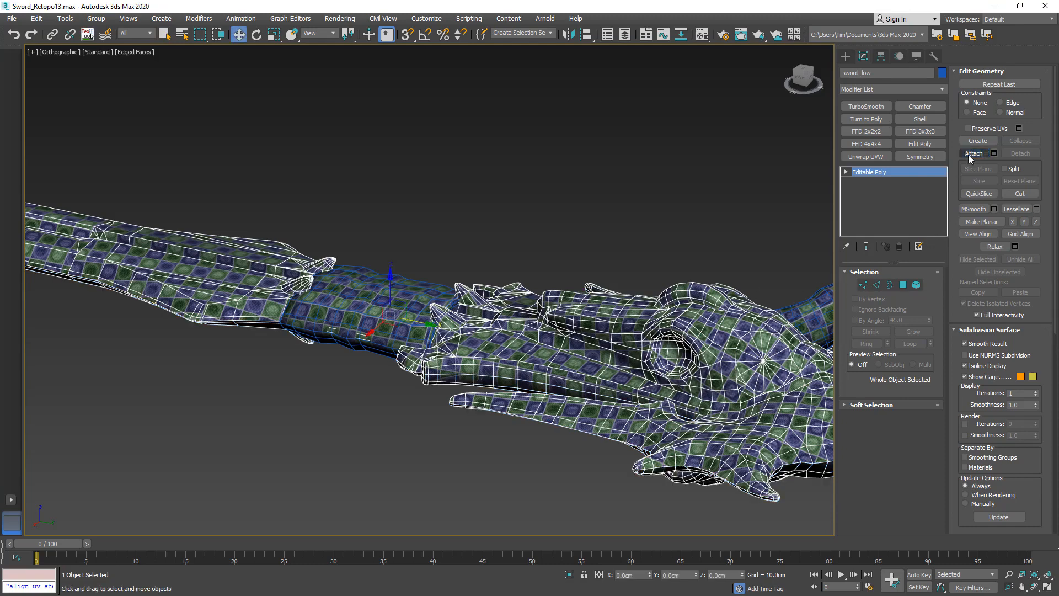
Weld all vertices of the sword_low object with a threshold of 0.01 cm to close the mirror seam.
{"action": "scroll", "coordinate": [563, 238], "scroll_direction": "down", "scroll_amount": 6}
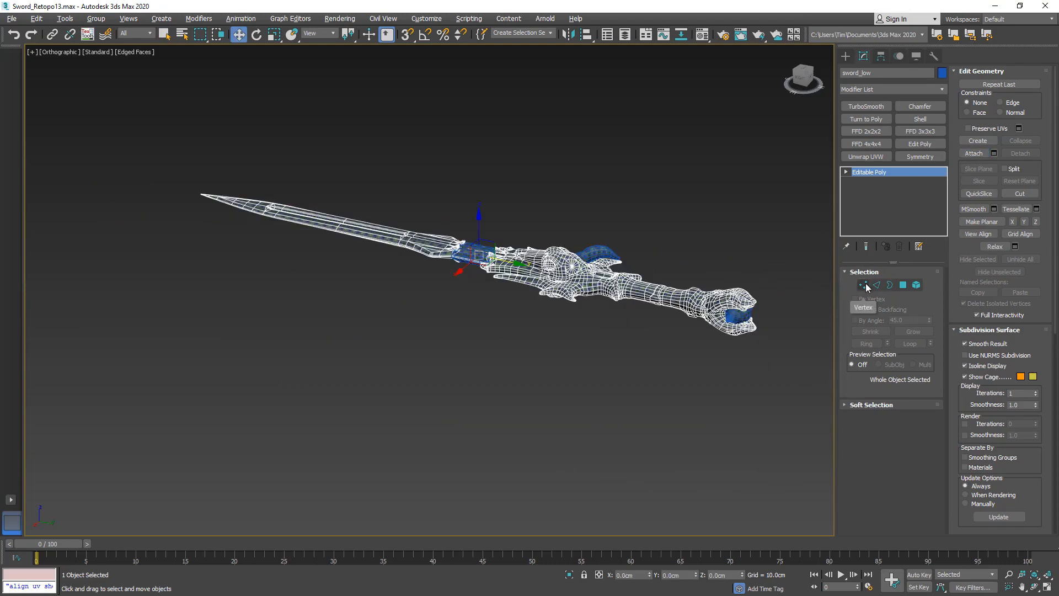
{"action": "left_click", "coordinate": [863, 285]}
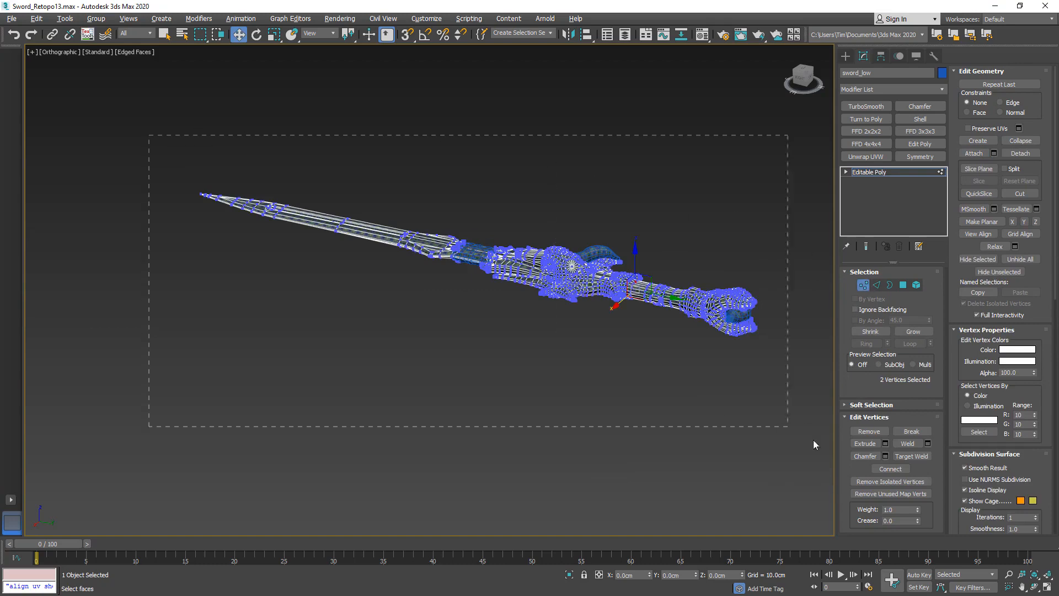
{"action": "key", "text": "ctrl+a"}
{"action": "scroll", "coordinate": [643, 302], "scroll_direction": "up", "scroll_amount": 8}
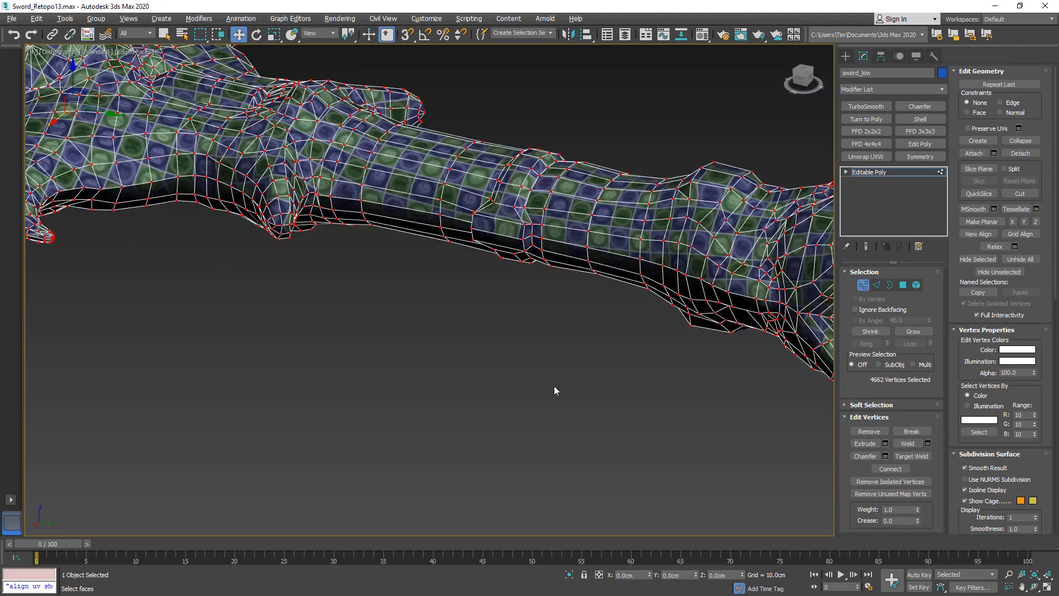
{"action": "scroll", "coordinate": [554, 390], "scroll_direction": "down", "scroll_amount": 2}
{"action": "left_click", "coordinate": [928, 444]}
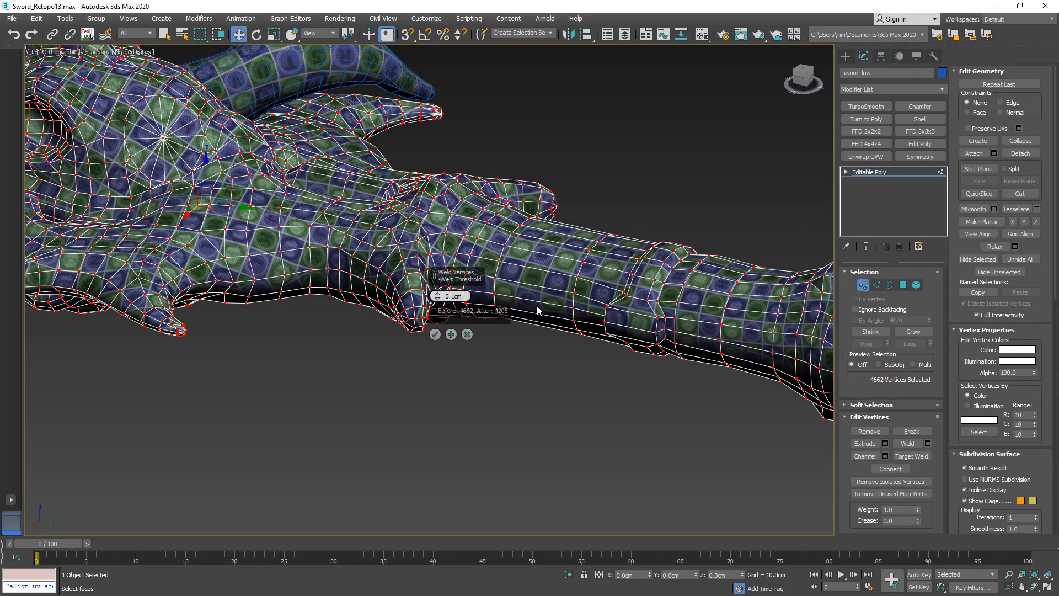
{"action": "type", "text": "0"}
{"action": "key", "text": "Return"}
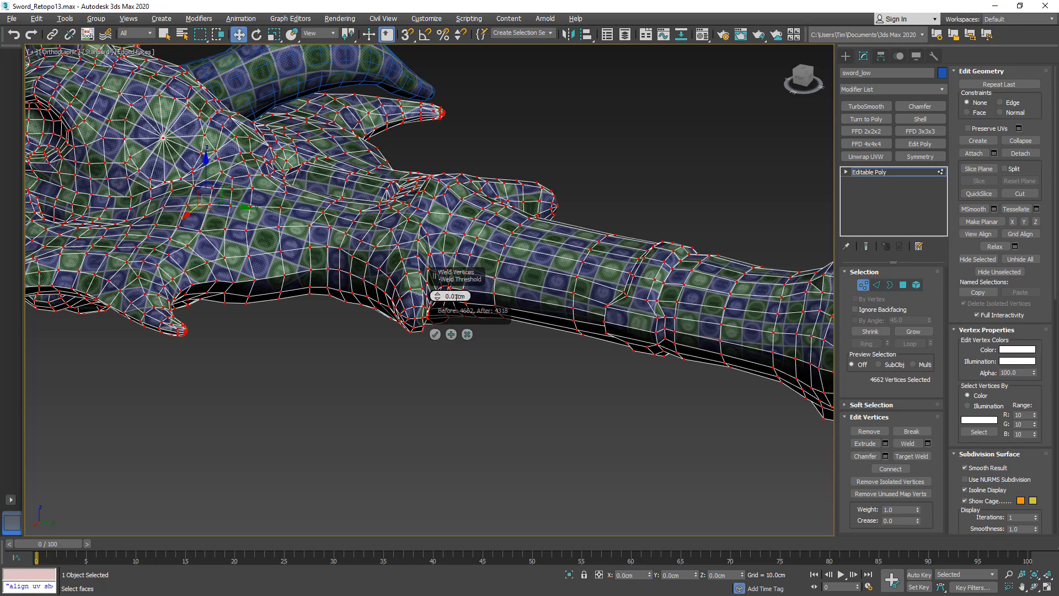
{"action": "left_click", "coordinate": [455, 297]}
{"action": "type", "text": "0"}
{"action": "left_click", "coordinate": [435, 334]}
{"action": "middle_click_drag", "start_coordinate": [290, 234], "coordinate": [560, 310]}
{"action": "scroll", "coordinate": [303, 236], "scroll_direction": "down", "scroll_amount": 5}
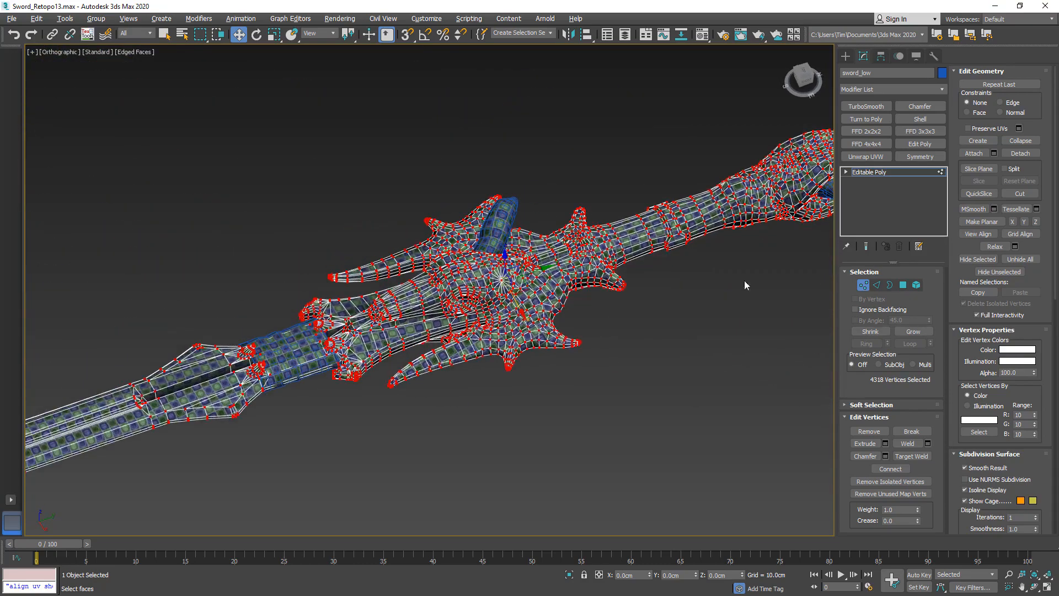
{"action": "left_click", "coordinate": [863, 285]}
Try to mirror the remaining combined horn, tooth and pommel sphere object across the X axis as a copy.
{"action": "middle_click_drag", "start_coordinate": [756, 277], "coordinate": [465, 209], "text": "alt"}
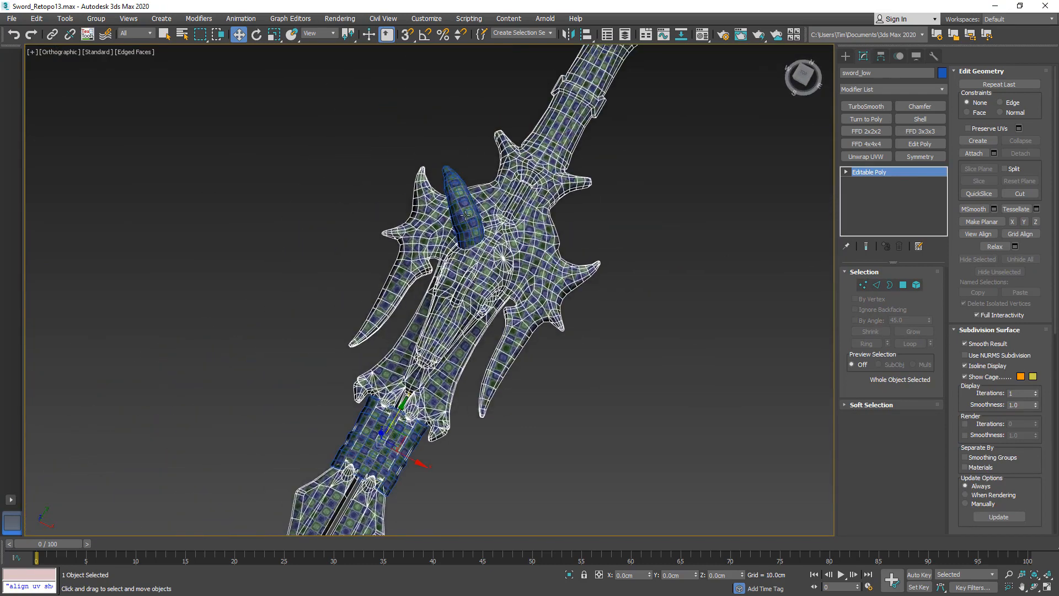
{"action": "left_click", "coordinate": [465, 215]}
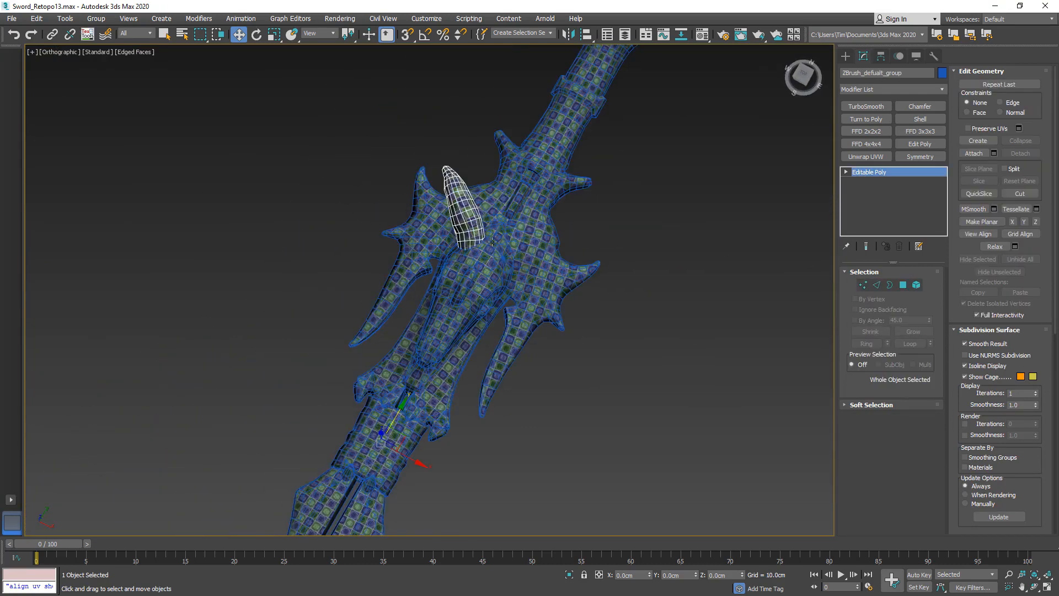
{"action": "left_click", "coordinate": [572, 35]}
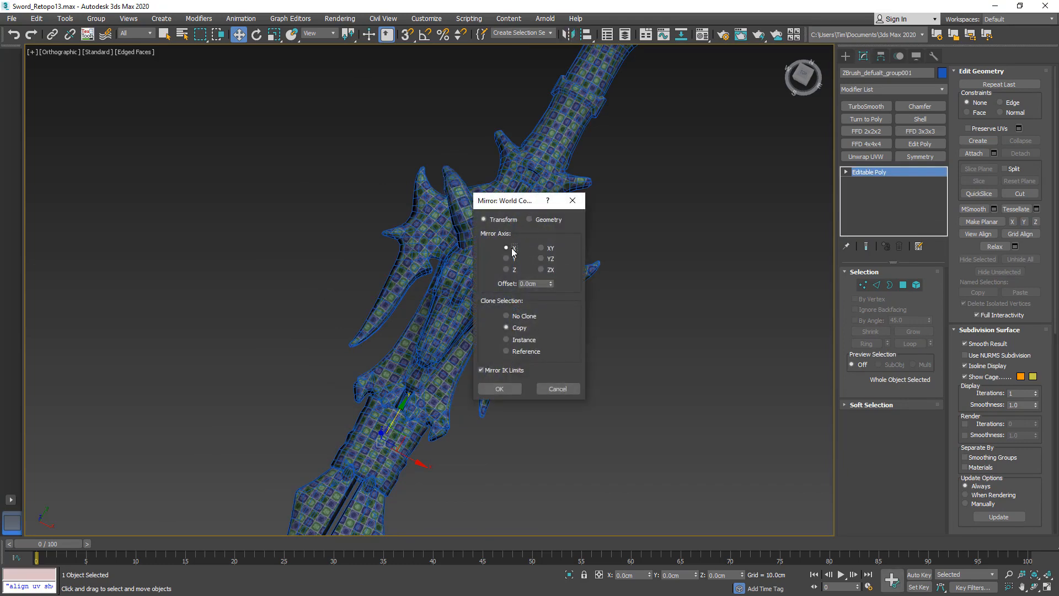
{"action": "left_click", "coordinate": [506, 247]}
{"action": "left_click", "coordinate": [499, 389]}
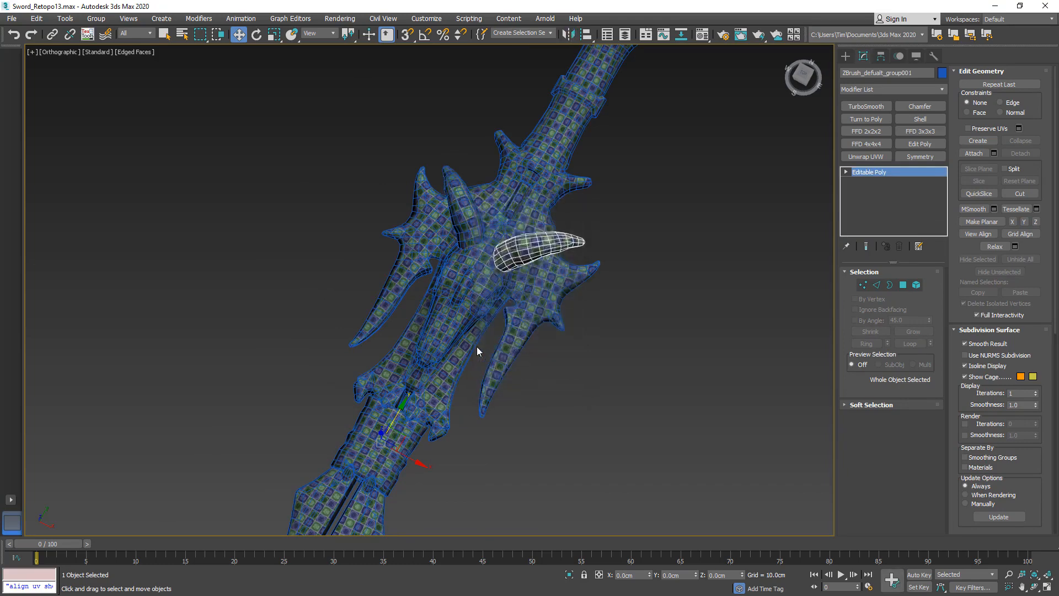
{"action": "middle_click_drag", "start_coordinate": [478, 350], "coordinate": [442, 325], "text": "alt"}
{"action": "middle_click_drag", "start_coordinate": [499, 174], "coordinate": [404, 375]}
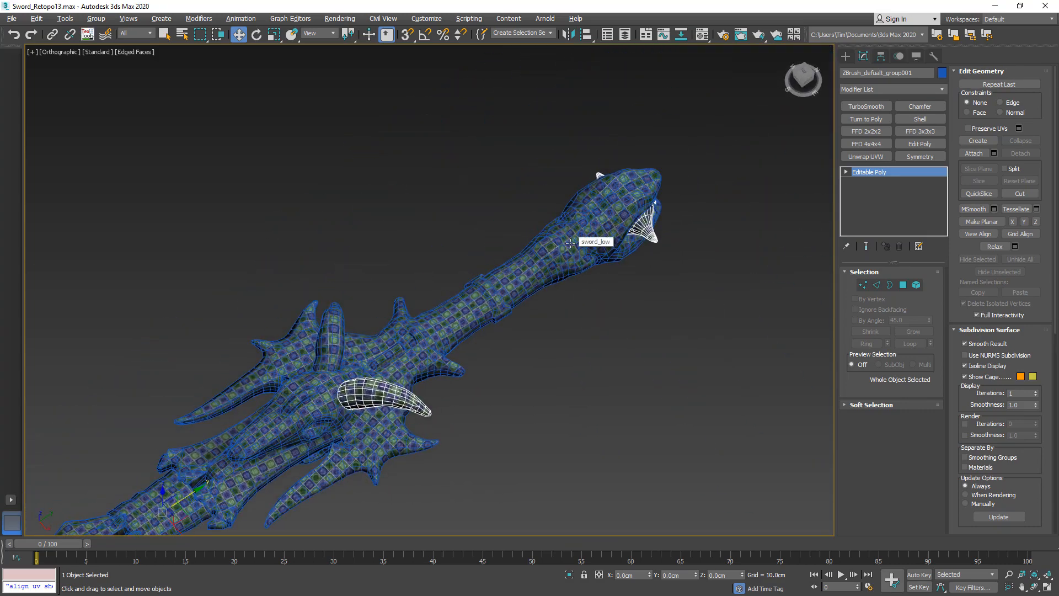
{"action": "key", "text": "ctrl+d"}
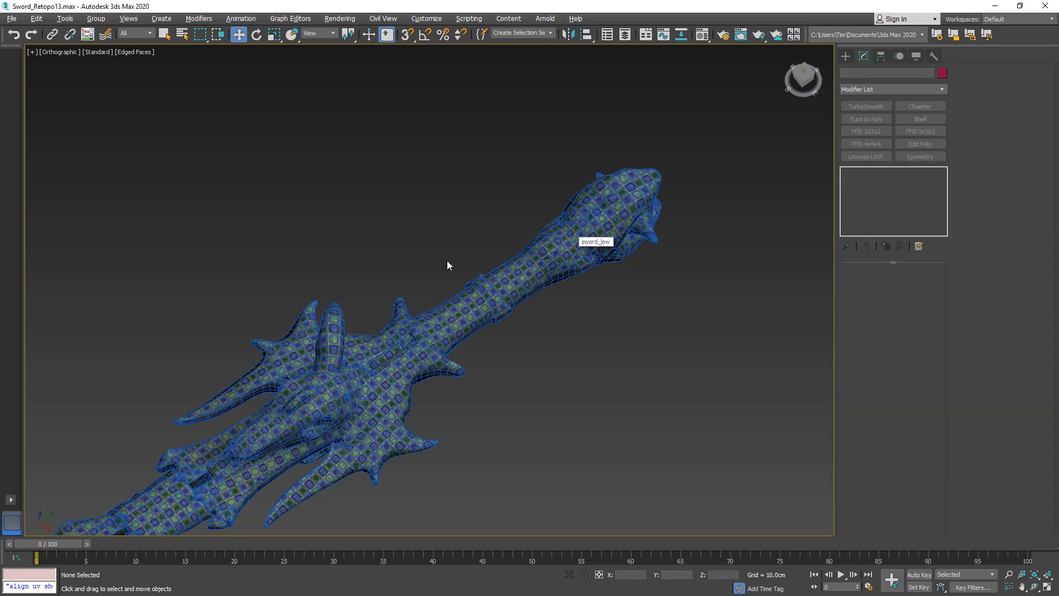
Select the spiked sphere element in the pommel's mouth and detach it as a separate object named sphere_low.
{"action": "middle_click_drag", "start_coordinate": [334, 346], "coordinate": [412, 272]}
{"action": "left_click", "coordinate": [413, 272]}
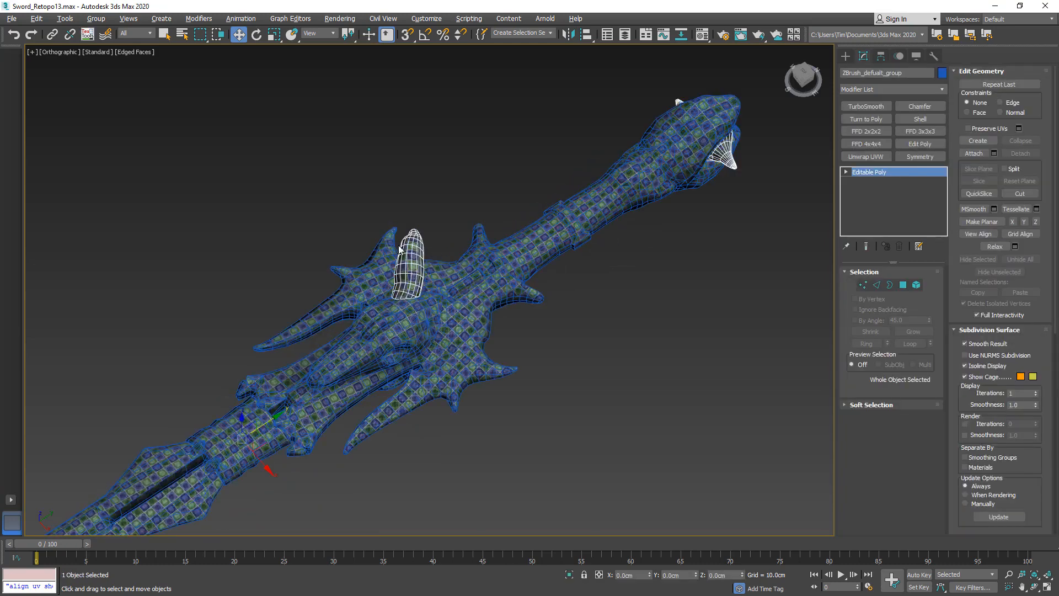
{"action": "left_click", "coordinate": [916, 284]}
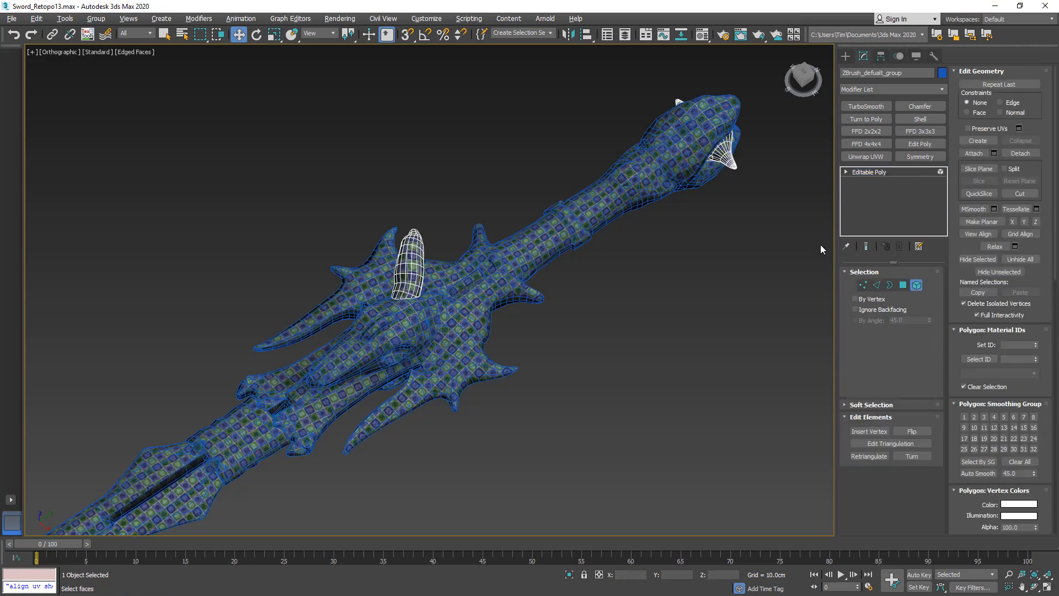
{"action": "middle_click_drag", "start_coordinate": [819, 248], "coordinate": [475, 336], "text": "alt"}
{"action": "left_click", "coordinate": [463, 344]}
{"action": "scroll", "coordinate": [497, 312], "scroll_direction": "up", "scroll_amount": 5}
{"action": "left_click", "coordinate": [1020, 153]}
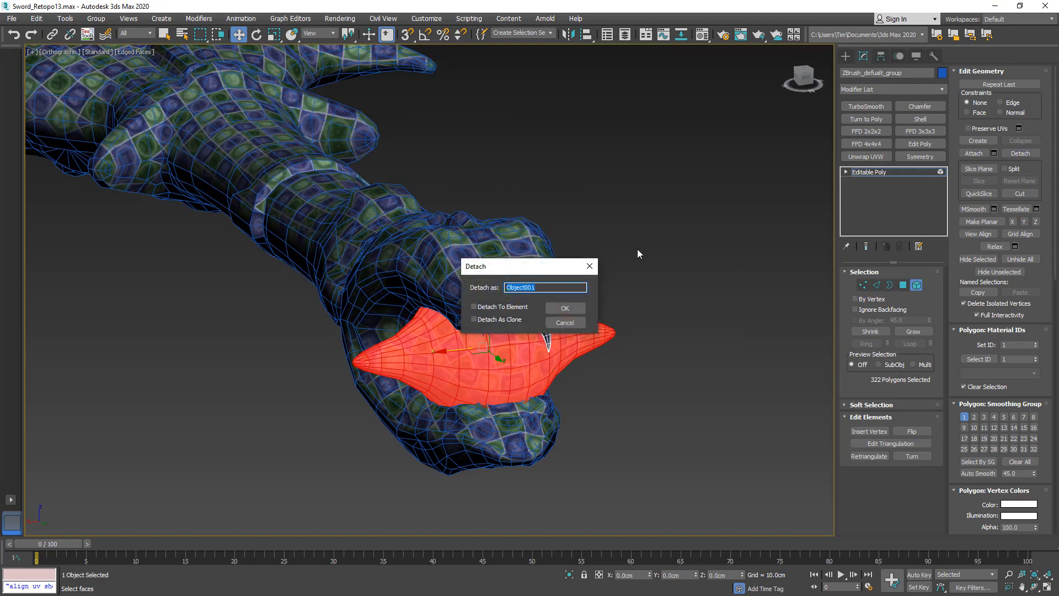
{"action": "type", "text": "sphere_low"}
{"action": "left_click", "coordinate": [565, 308]}
Select the tooth element beside the pommel sphere and detach it as a separate object named tooth_low.
{"action": "left_click", "coordinate": [543, 330]}
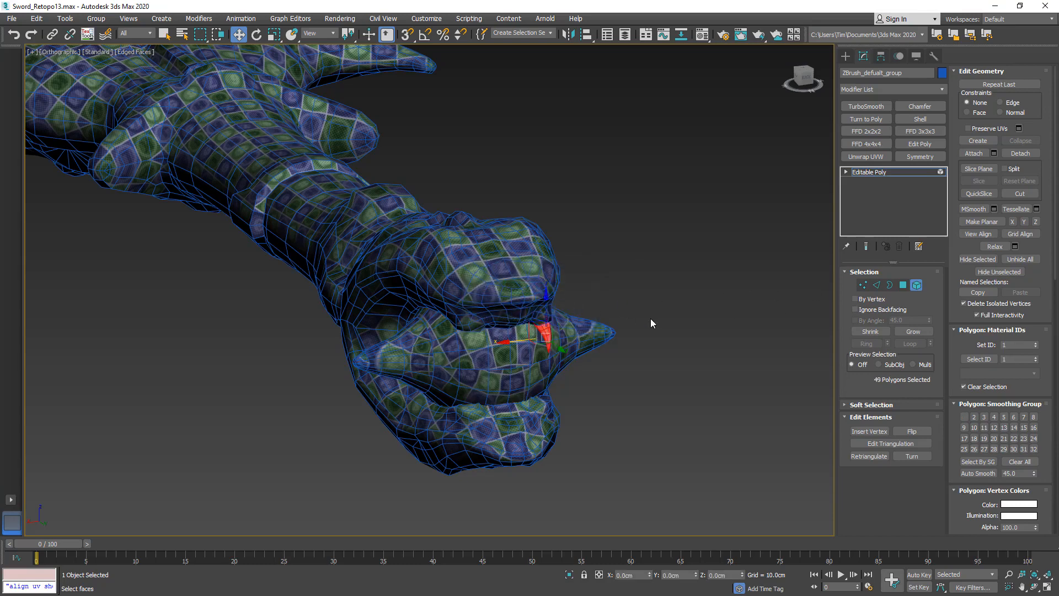
{"action": "key", "text": "ctrl+d"}
{"action": "type", "text": "tooth_low"}
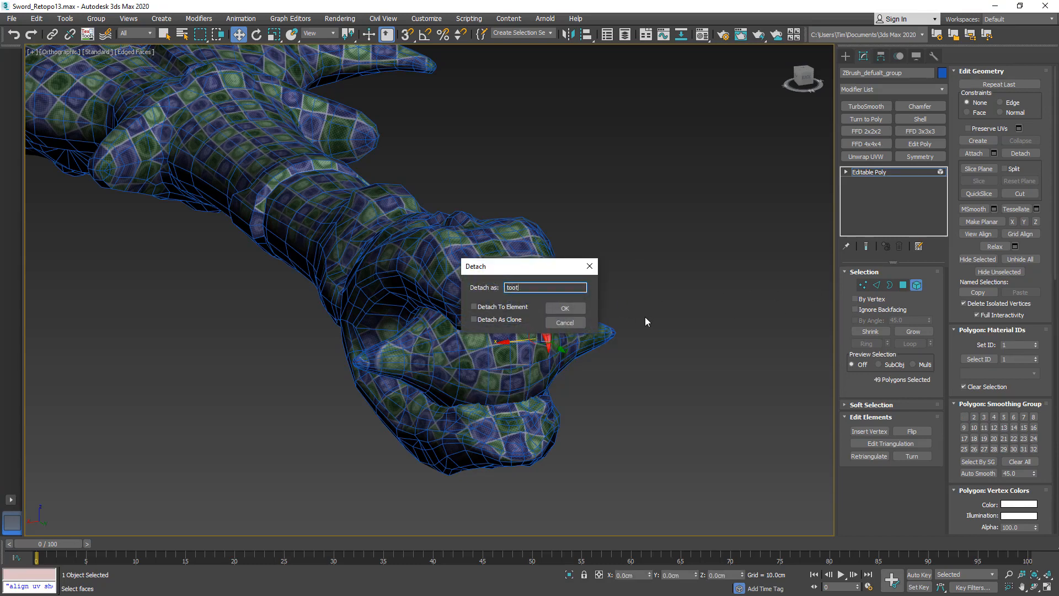
{"action": "left_click", "coordinate": [567, 308]}
Select the remaining horn element on the guard and detach it as a separate object named horn_low.
{"action": "scroll", "coordinate": [654, 323], "scroll_direction": "down", "scroll_amount": 6}
{"action": "middle_click_drag", "start_coordinate": [478, 325], "coordinate": [795, 346]}
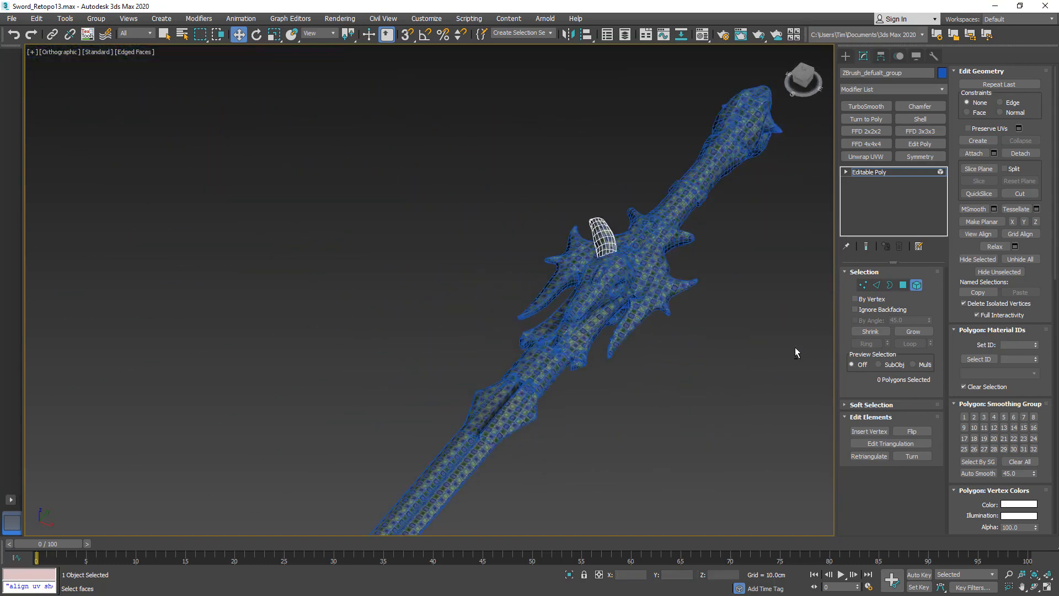
{"action": "scroll", "coordinate": [609, 217], "scroll_direction": "up", "scroll_amount": 5}
{"action": "left_click", "coordinate": [595, 256]}
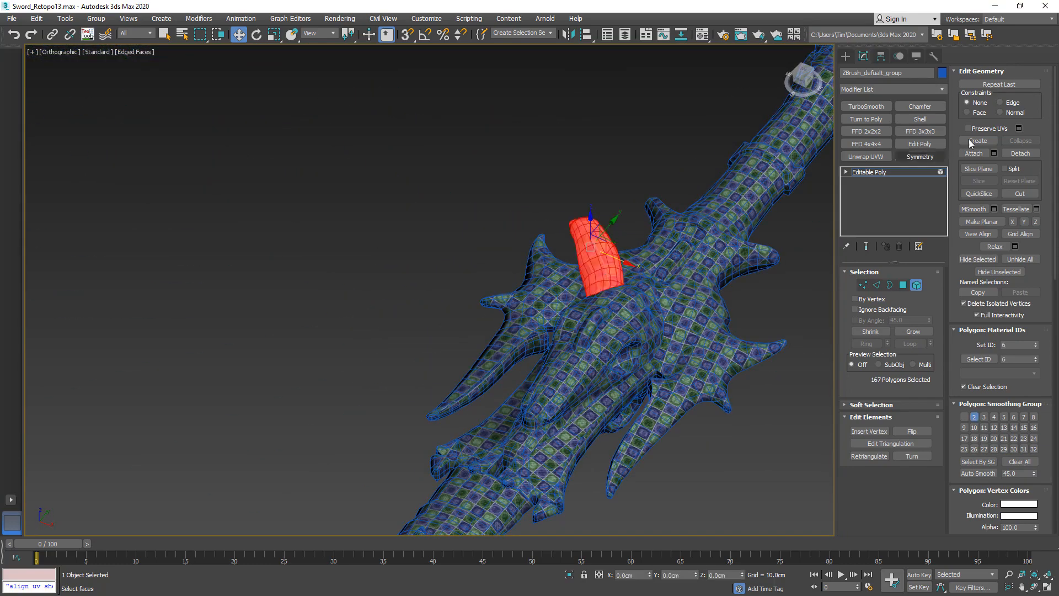
{"action": "left_click", "coordinate": [1019, 153]}
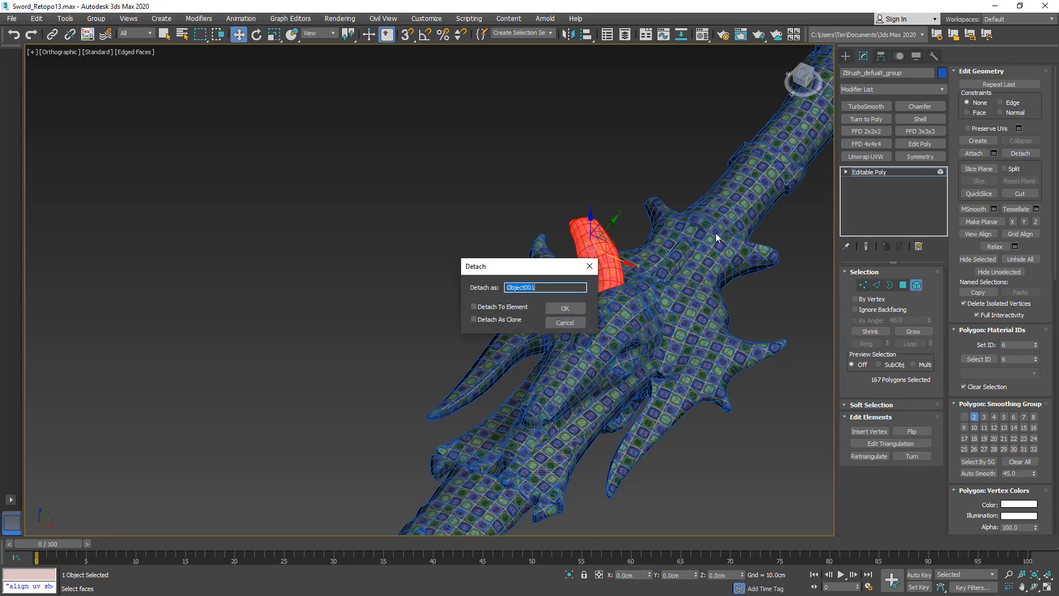
{"action": "type", "text": "horn_low"}
{"action": "left_click", "coordinate": [557, 309]}
{"action": "left_click", "coordinate": [916, 284]}
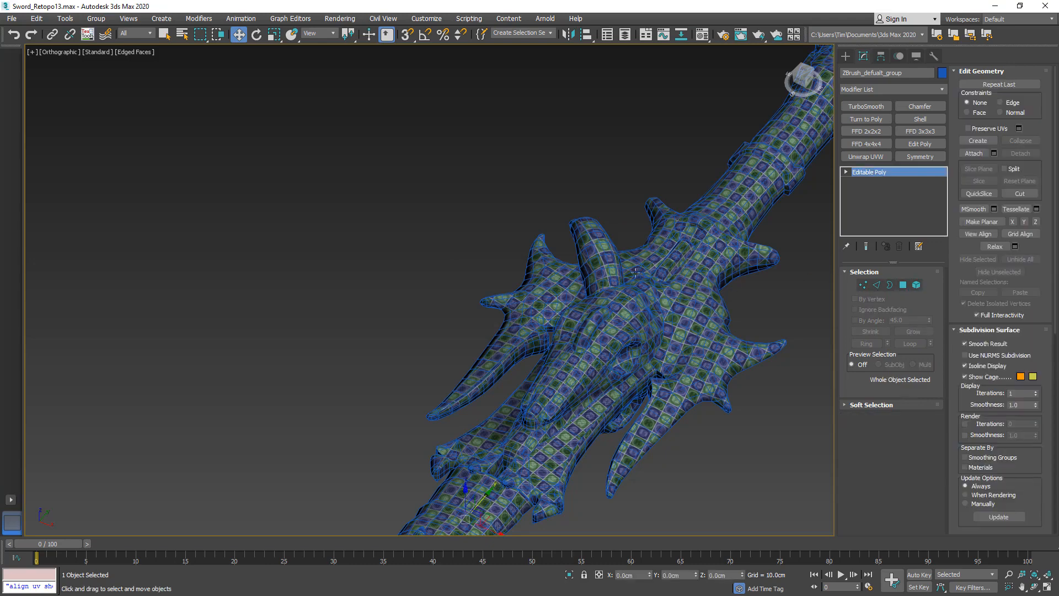
Select the horn_low object and mirror it across the X axis as a copy.
{"action": "left_click", "coordinate": [608, 274]}
{"action": "scroll", "coordinate": [590, 259], "scroll_direction": "down", "scroll_amount": 4}
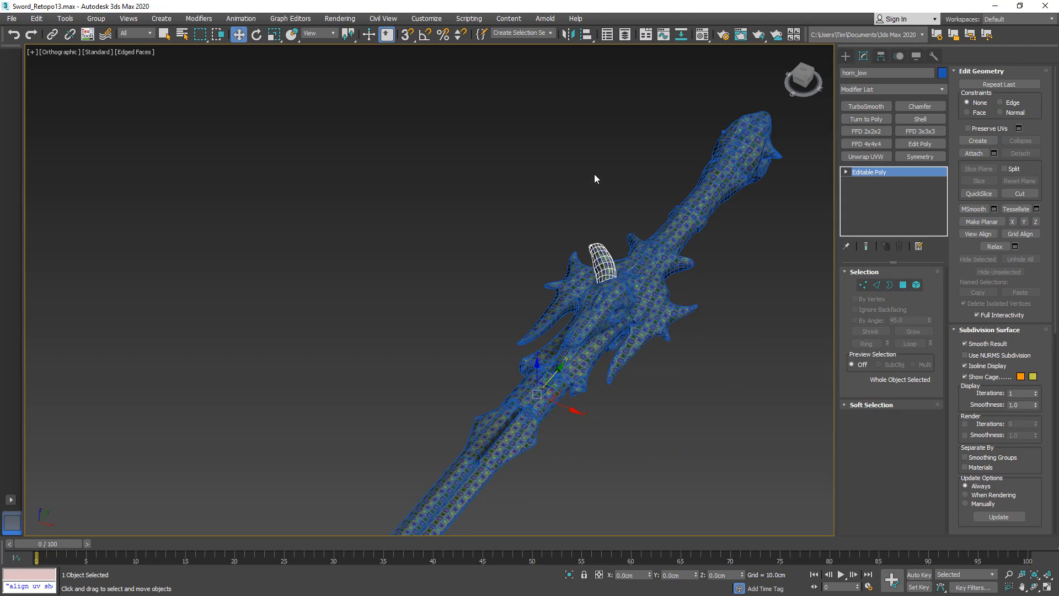
{"action": "left_click", "coordinate": [568, 34]}
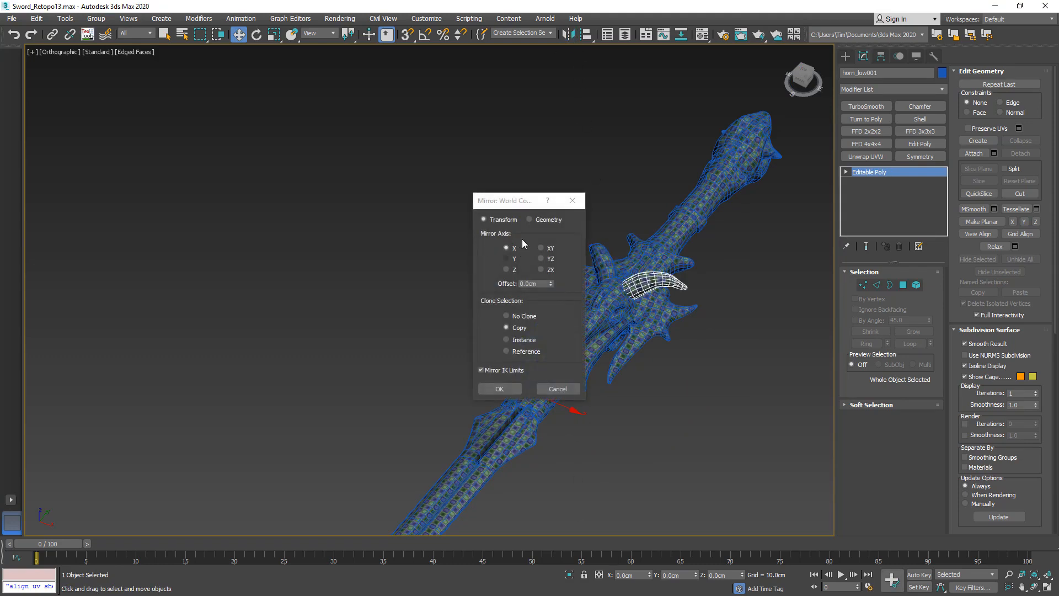
{"action": "left_click", "coordinate": [499, 389]}
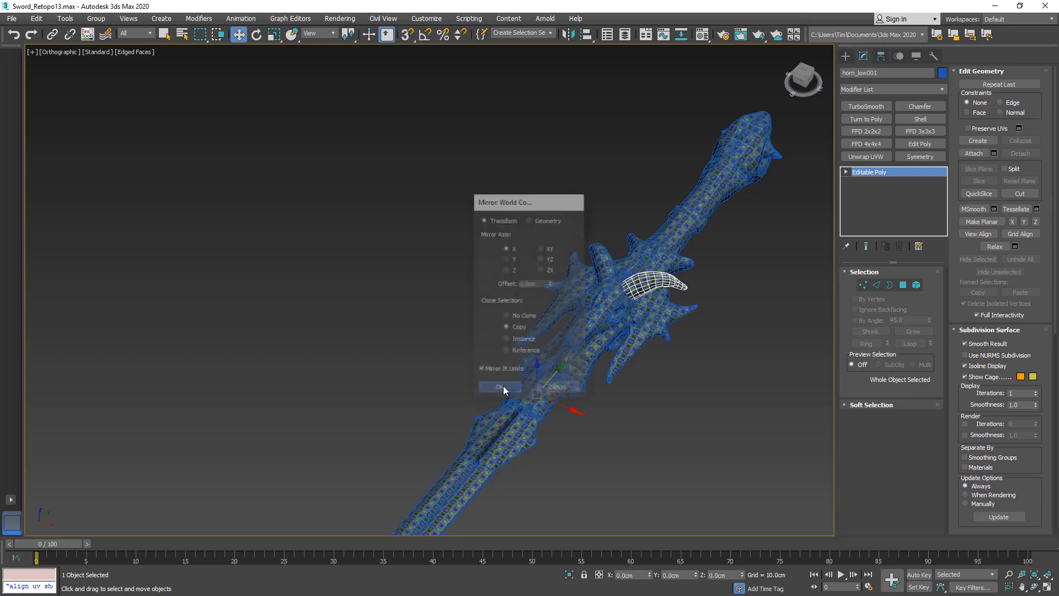
Mirror the new horn copy across the Z axis as another copy on the guard's underside.
{"action": "middle_click_drag", "start_coordinate": [530, 352], "coordinate": [599, 290], "text": "alt"}
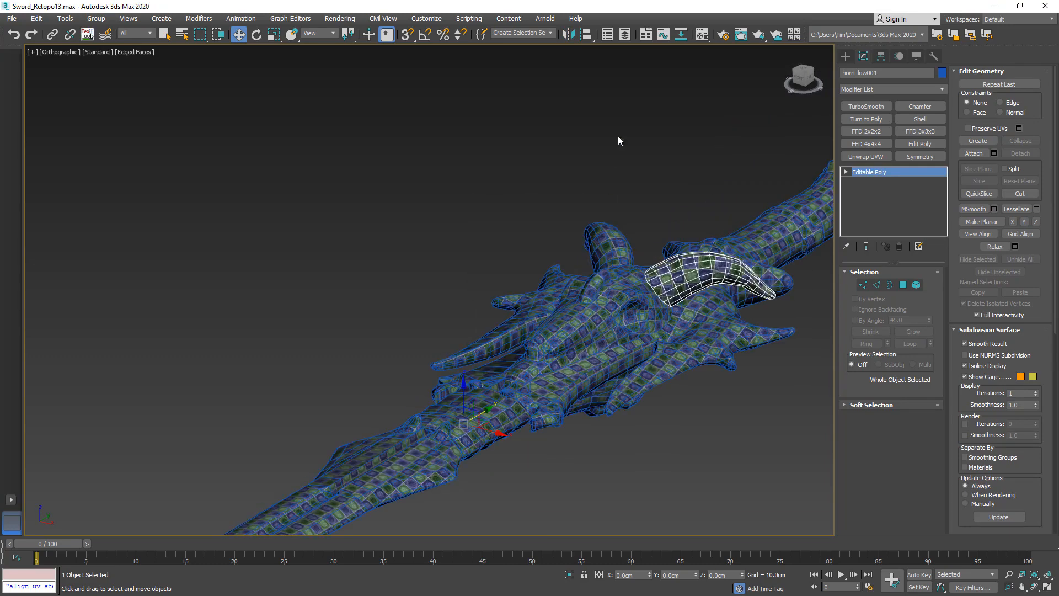
{"action": "left_click", "coordinate": [567, 34]}
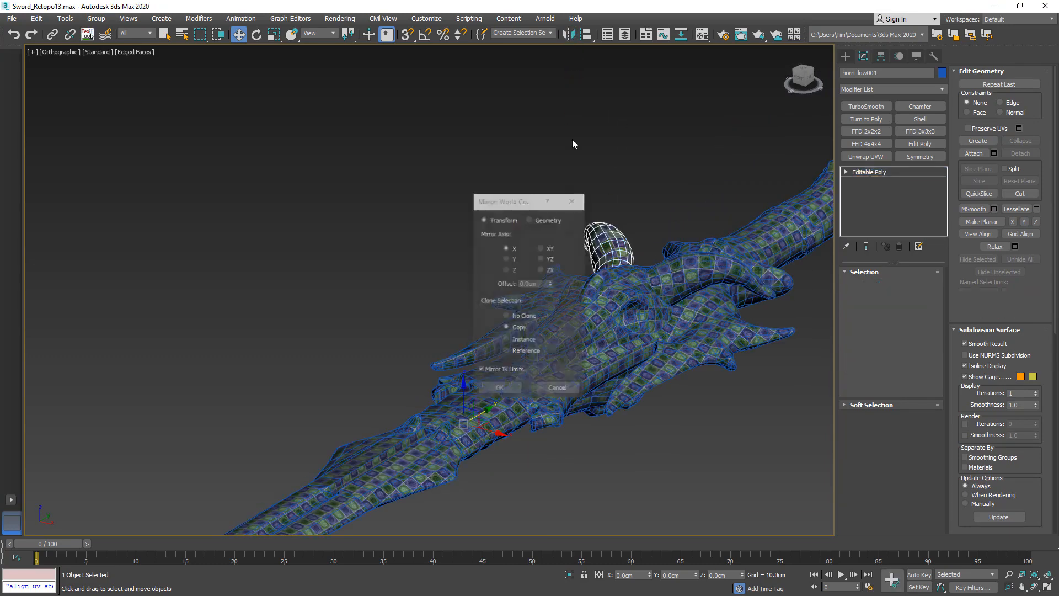
{"action": "left_click", "coordinate": [506, 269]}
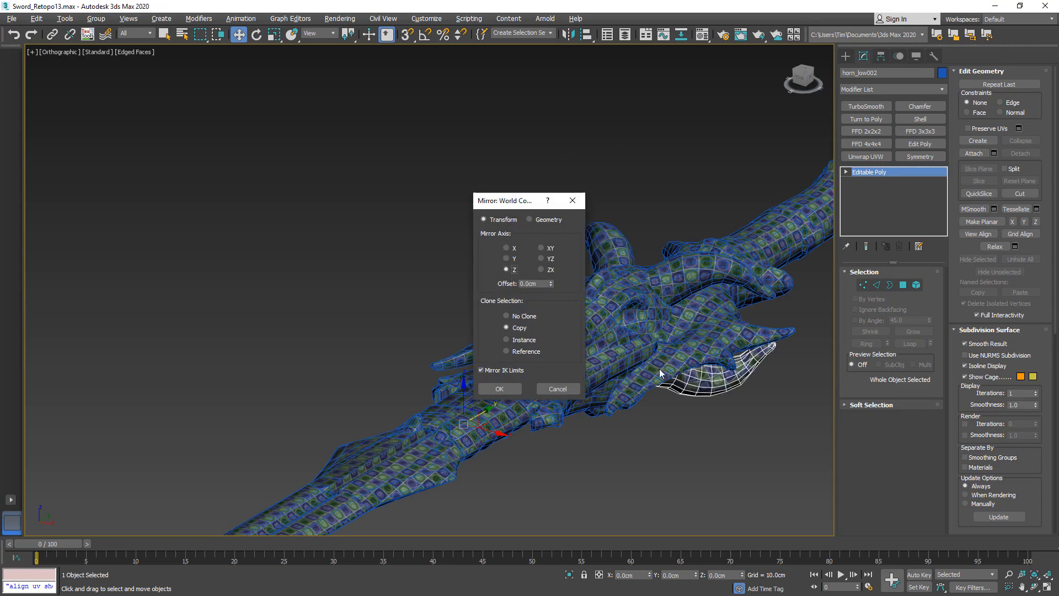
{"action": "left_click", "coordinate": [514, 388]}
Mirror the underside horn across the X axis as a copy to complete the set of four horns.
{"action": "middle_click_drag", "start_coordinate": [569, 330], "coordinate": [612, 185], "text": "alt"}
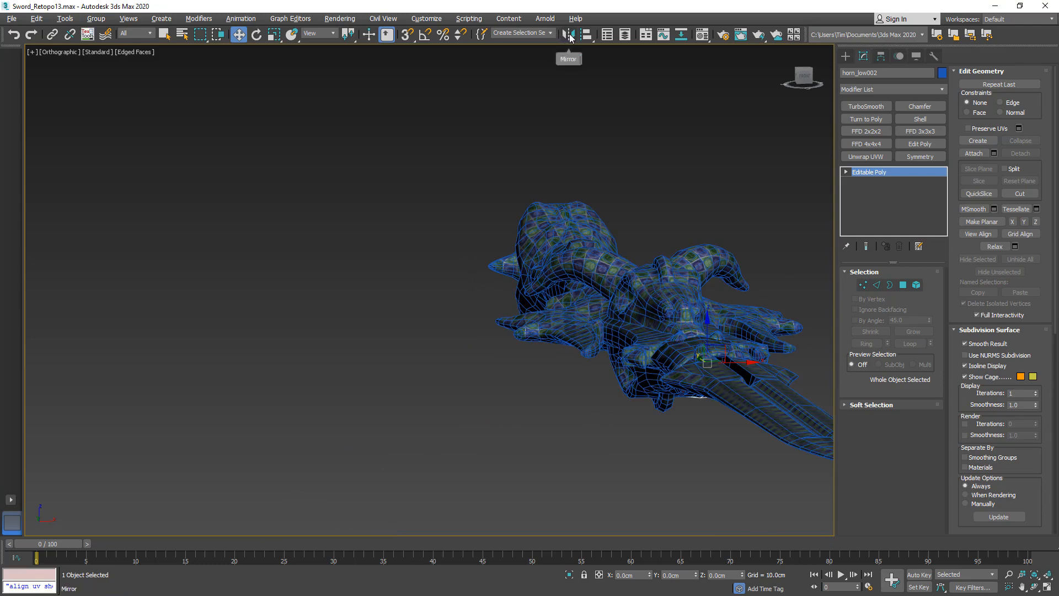
{"action": "left_click", "coordinate": [568, 35]}
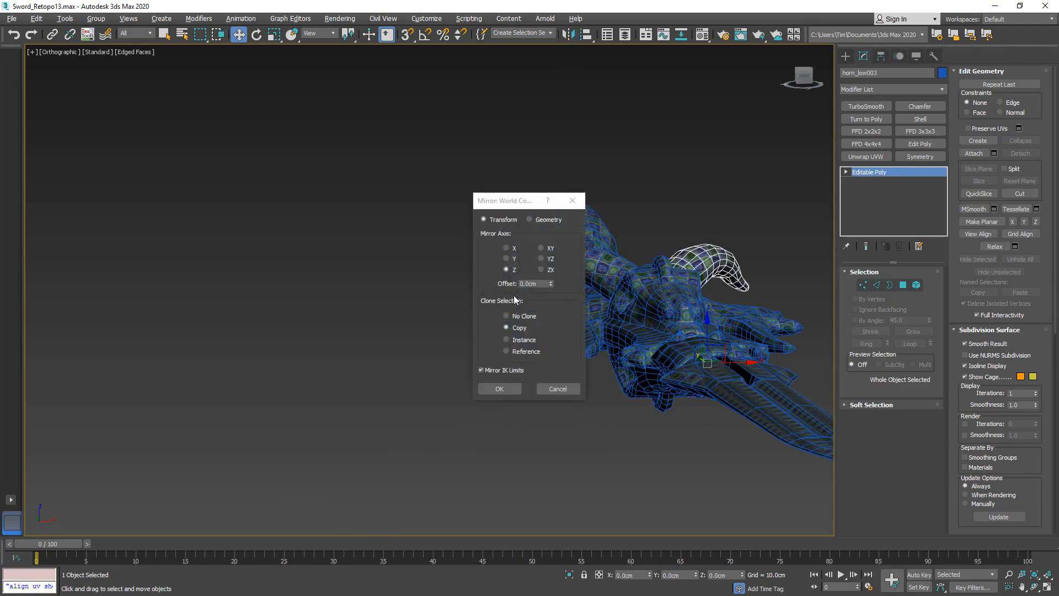
{"action": "left_click", "coordinate": [507, 248]}
{"action": "left_click", "coordinate": [520, 387]}
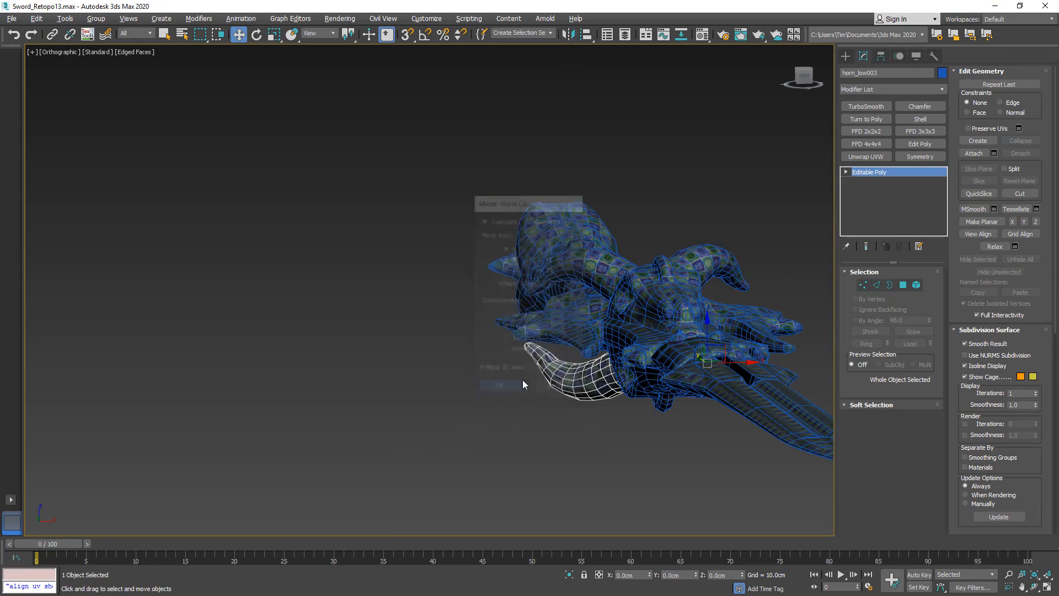
Select the three mirrored horn copies together and apply a shared Unwrap UVW modifier to them.
{"action": "middle_click_drag", "start_coordinate": [523, 384], "coordinate": [635, 303], "text": "alt"}
{"action": "left_click", "coordinate": [663, 383], "text": "ctrl"}
{"action": "left_click", "coordinate": [647, 320], "text": "ctrl"}
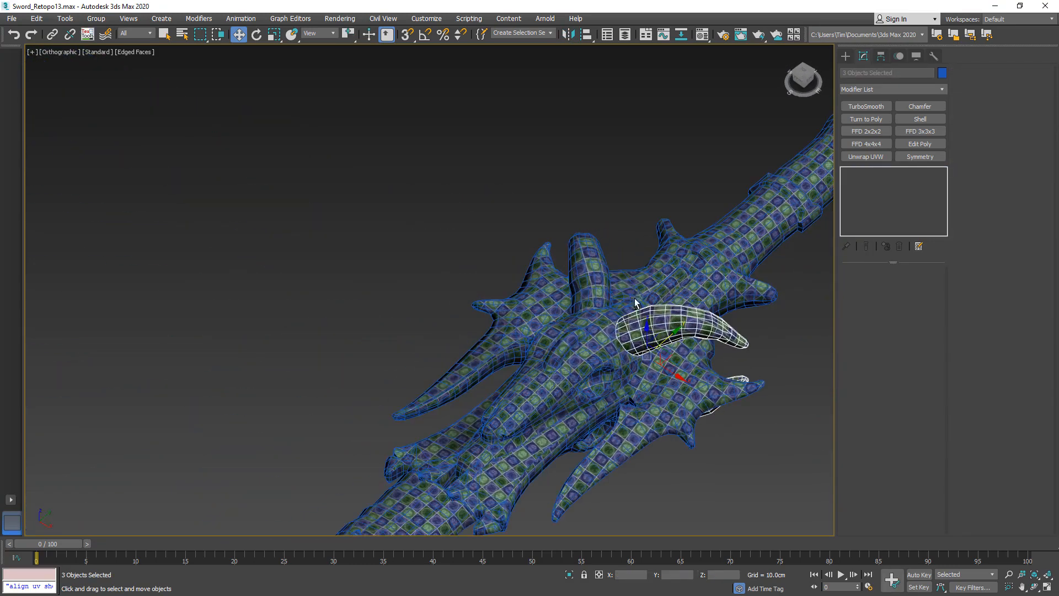
{"action": "left_click", "coordinate": [871, 157]}
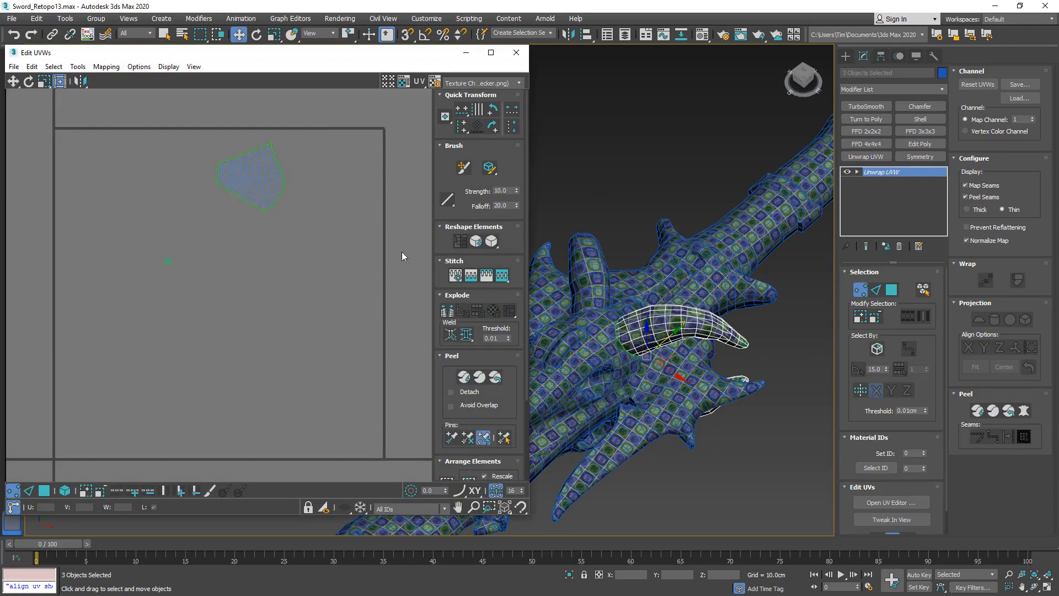
Offset all UVs of the three mirrored horn copies by 1 in V in the UV editor.
{"action": "left_click_drag", "start_coordinate": [314, 126], "coordinate": [99, 332]}
{"action": "middle_click_drag", "start_coordinate": [269, 226], "coordinate": [266, 309]}
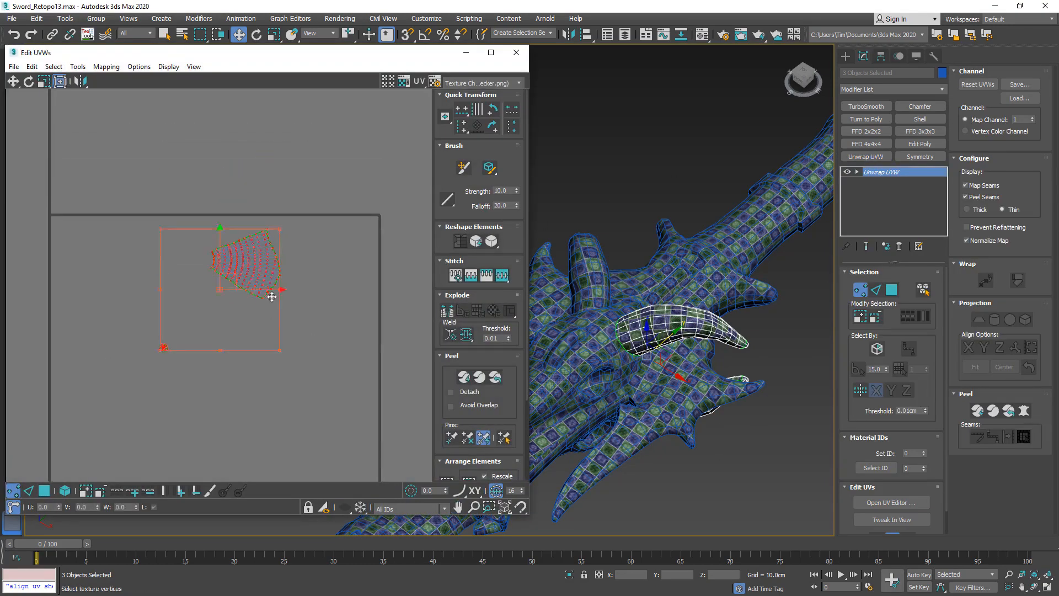
{"action": "scroll", "coordinate": [270, 301], "scroll_direction": "down", "scroll_amount": 4}
{"action": "double_click", "coordinate": [86, 507]}
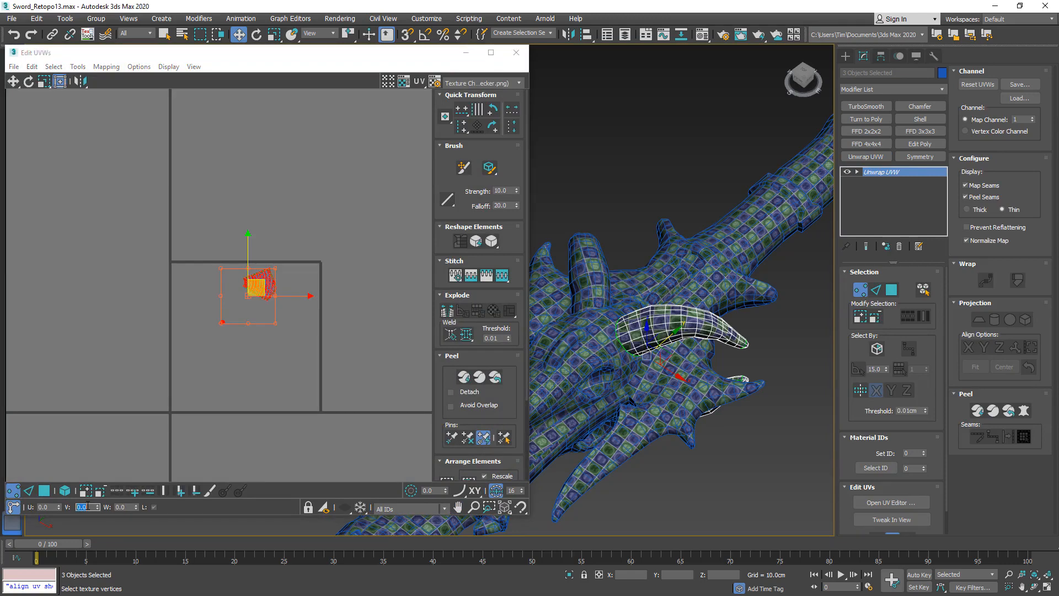
{"action": "type", "text": "1"}
{"action": "key", "text": "Return"}
{"action": "left_click", "coordinate": [211, 312]}
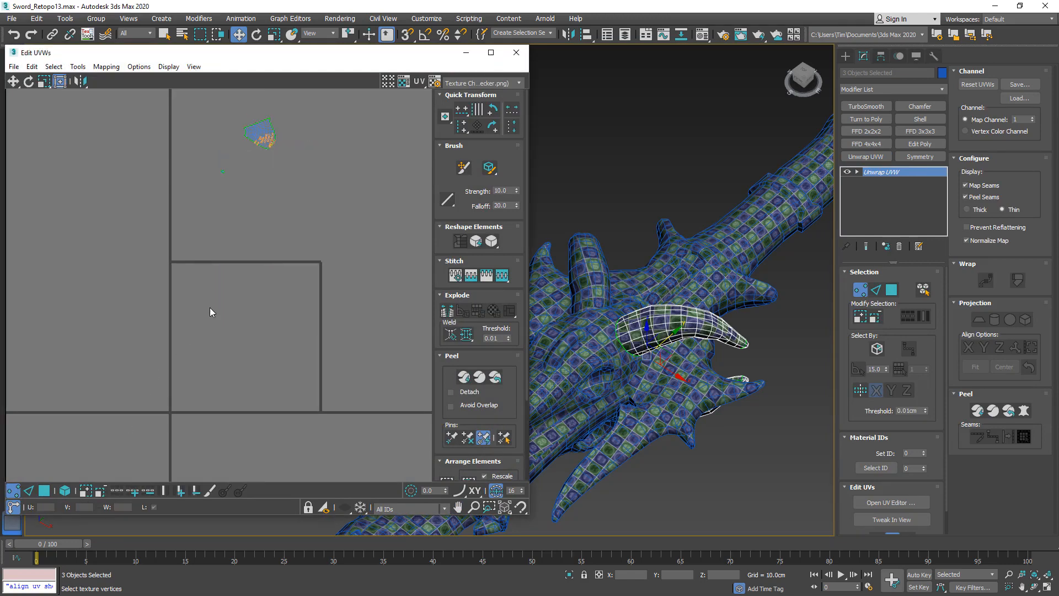
Collapse the shared Unwrap UVW modifier on the three mirrored horn copies.
{"action": "right_click", "coordinate": [896, 171]}
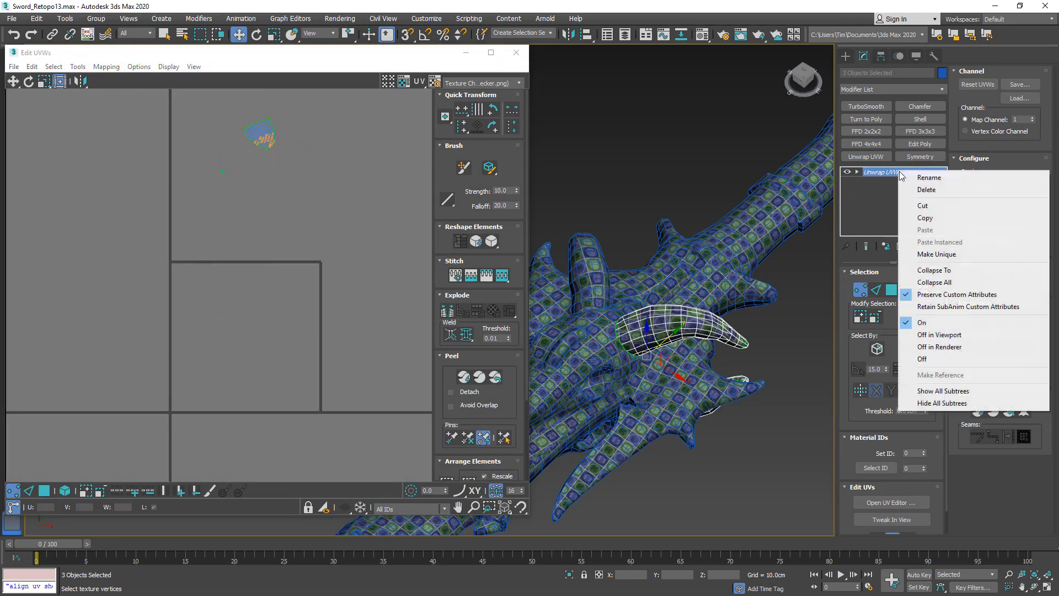
{"action": "left_click", "coordinate": [930, 270]}
Select the upper tooth in the pommel's mouth and mirror it across the X axis as a copy.
{"action": "middle_click_drag", "start_coordinate": [737, 277], "coordinate": [568, 252], "text": "alt"}
{"action": "middle_click_drag", "start_coordinate": [701, 338], "coordinate": [467, 191]}
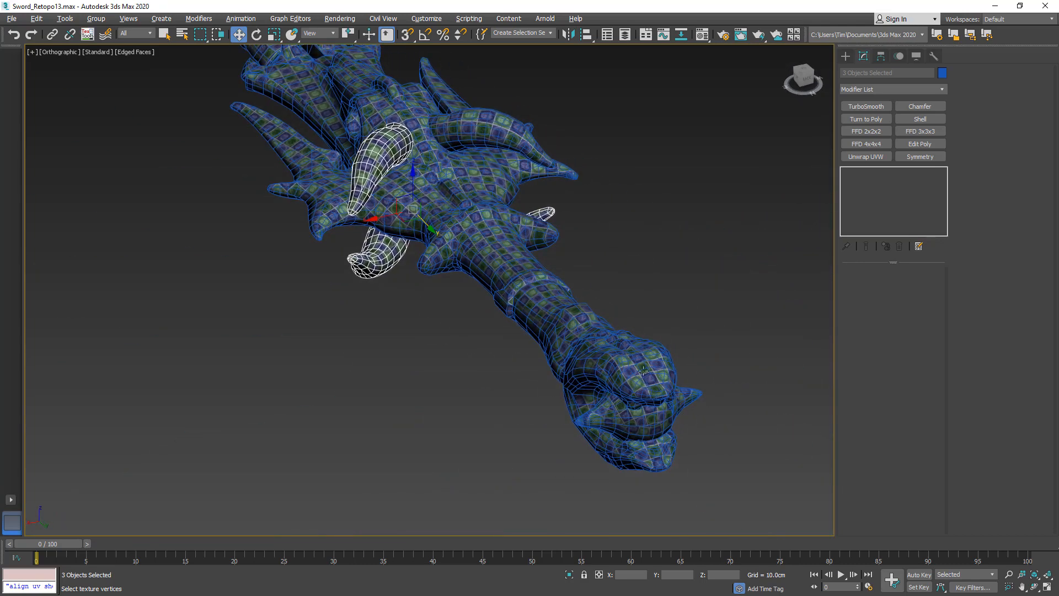
{"action": "middle_click_drag", "start_coordinate": [628, 428], "coordinate": [564, 305], "text": "alt"}
{"action": "scroll", "coordinate": [526, 278], "scroll_direction": "up", "scroll_amount": 5}
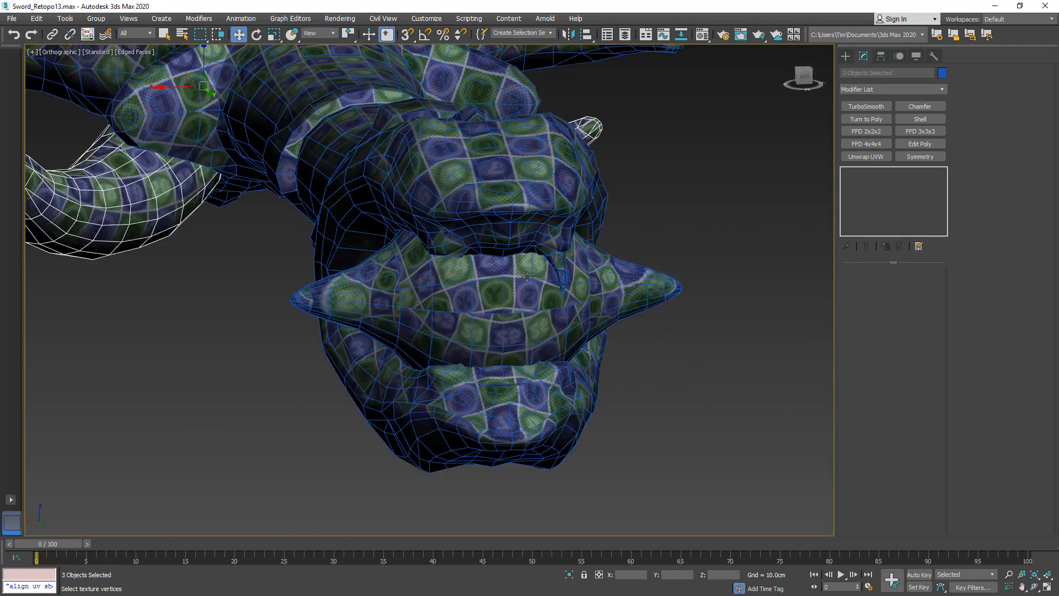
{"action": "left_click", "coordinate": [555, 260]}
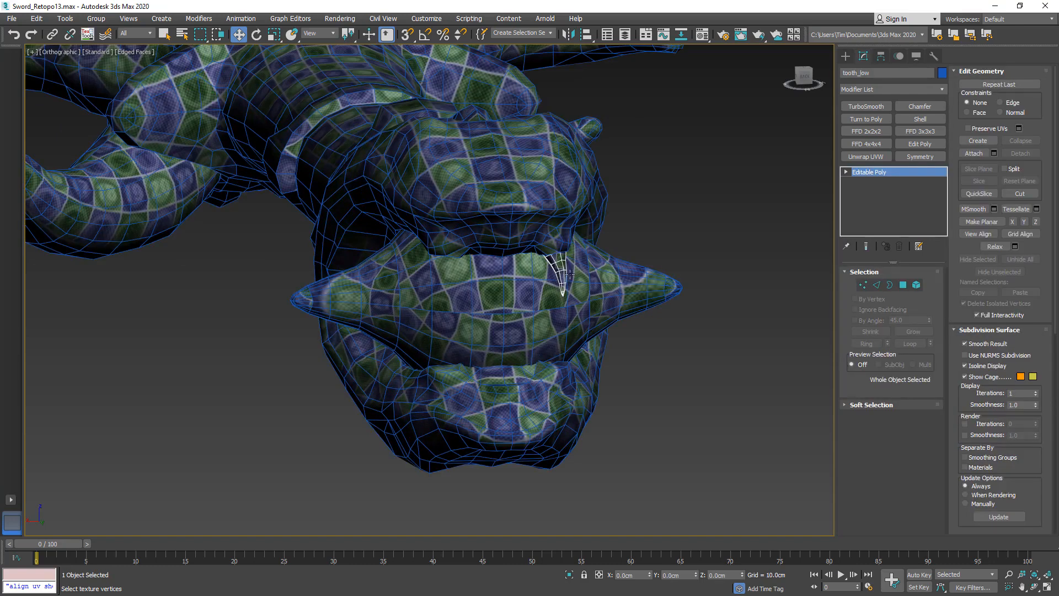
{"action": "scroll", "coordinate": [562, 288], "scroll_direction": "down", "scroll_amount": 4}
{"action": "middle_click_drag", "start_coordinate": [495, 239], "coordinate": [559, 293]}
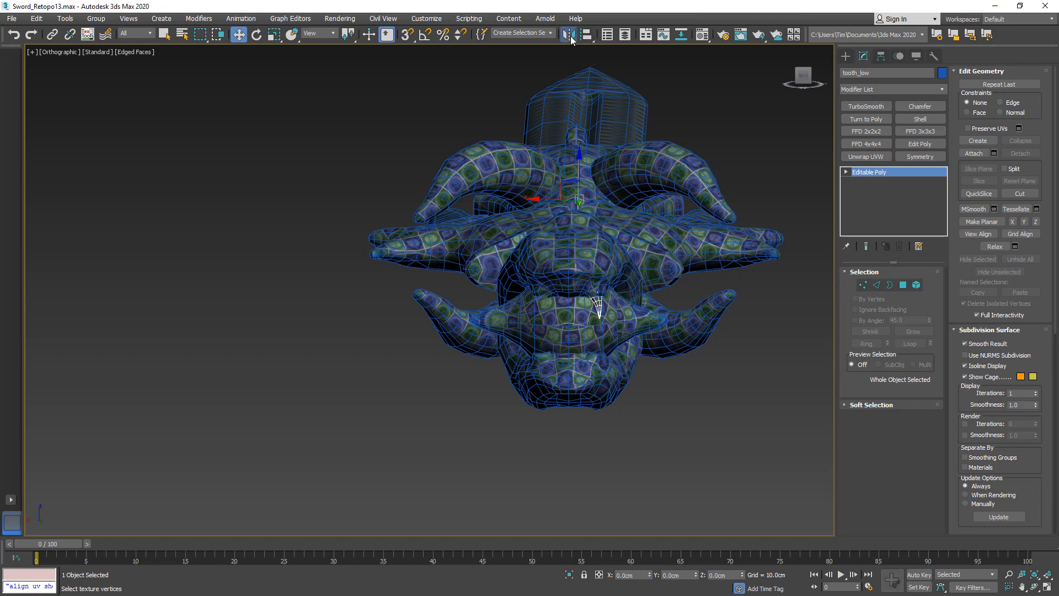
{"action": "left_click", "coordinate": [568, 35]}
{"action": "left_click_drag", "start_coordinate": [520, 204], "coordinate": [307, 182]}
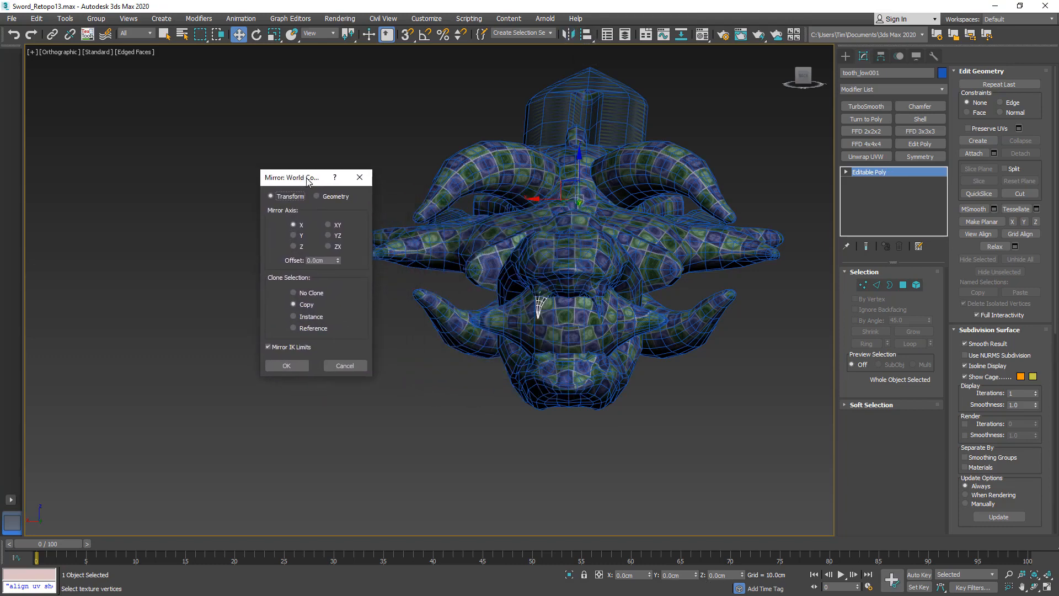
{"action": "left_click", "coordinate": [289, 364]}
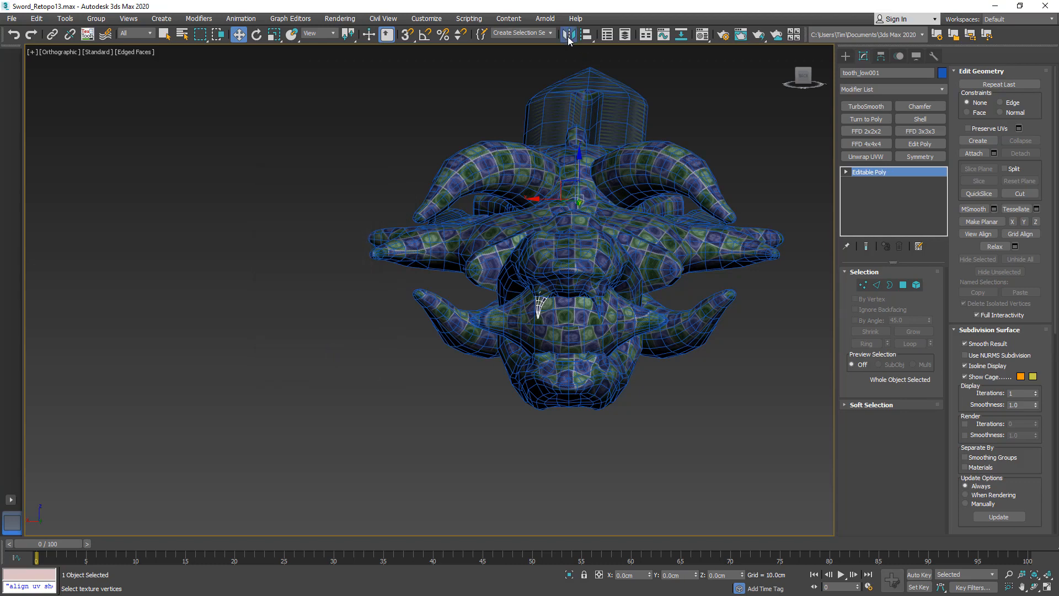
Mirror the new tooth copy across the Z axis as another copy on the lower jaw.
{"action": "left_click", "coordinate": [569, 35]}
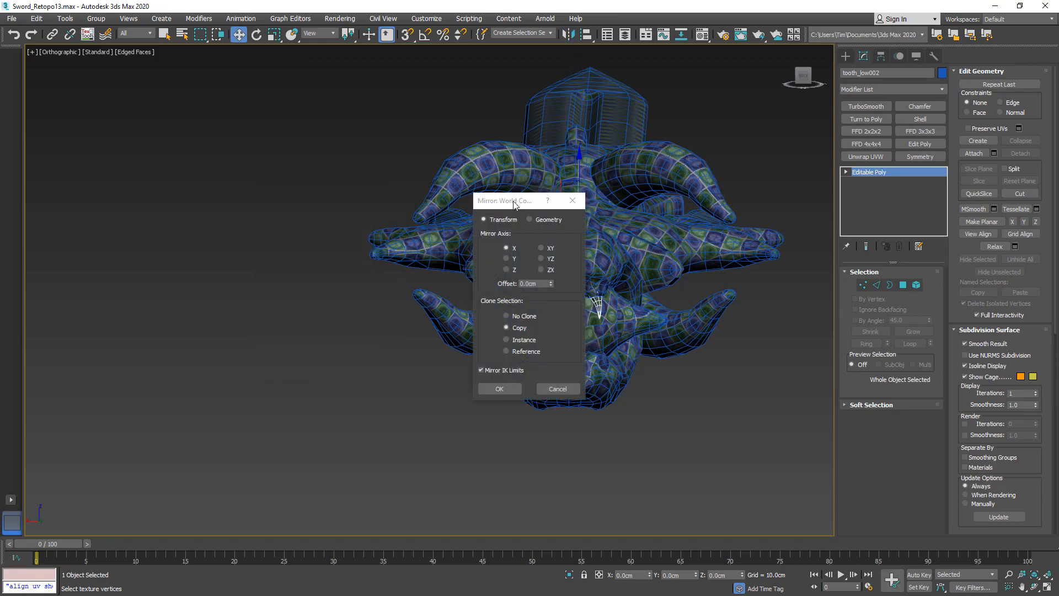
{"action": "left_click_drag", "start_coordinate": [513, 205], "coordinate": [293, 192]}
{"action": "left_click", "coordinate": [294, 257]}
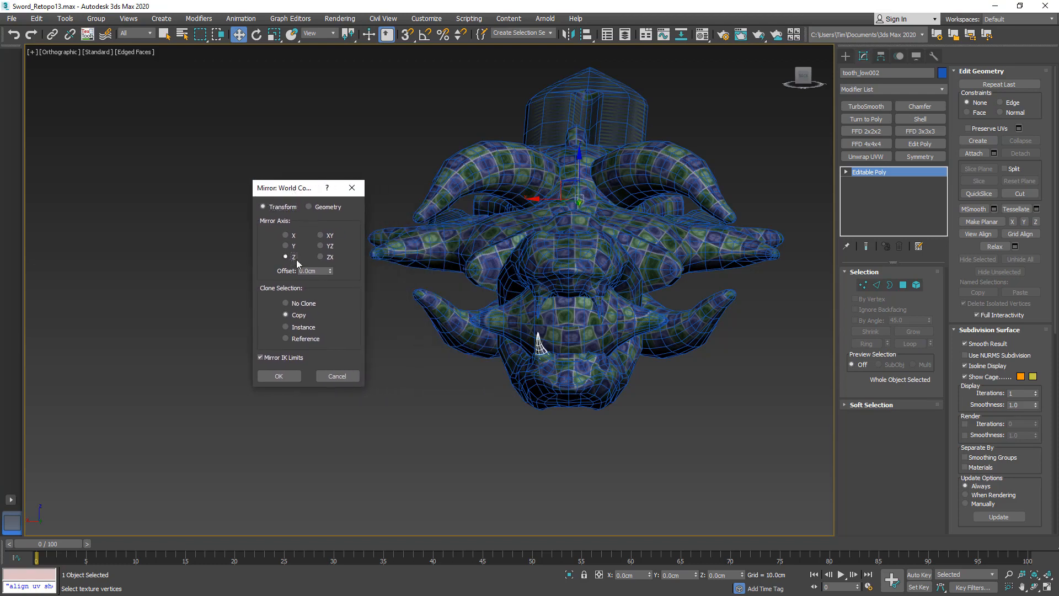
{"action": "left_click", "coordinate": [278, 376]}
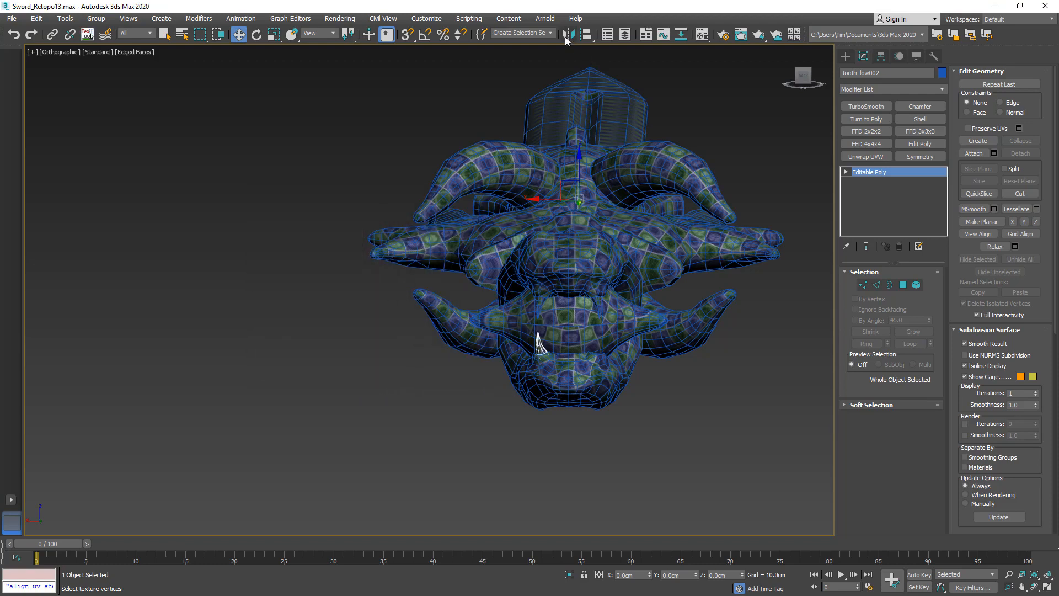
Mirror the lower tooth across the X axis as a copy to complete the set of four teeth.
{"action": "left_click", "coordinate": [567, 34]}
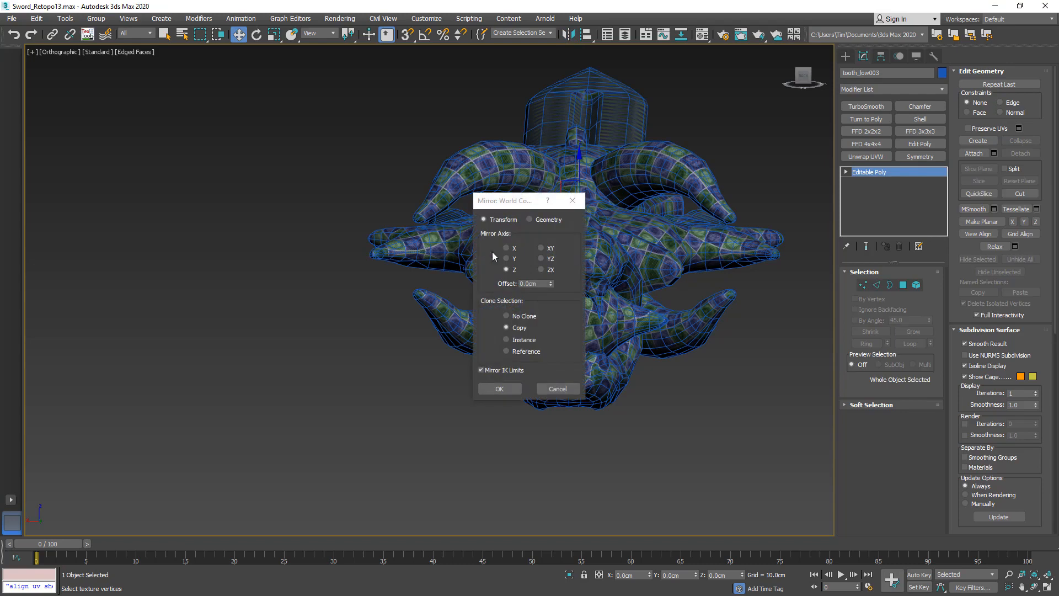
{"action": "left_click", "coordinate": [508, 248]}
{"action": "left_click_drag", "start_coordinate": [530, 205], "coordinate": [352, 207]}
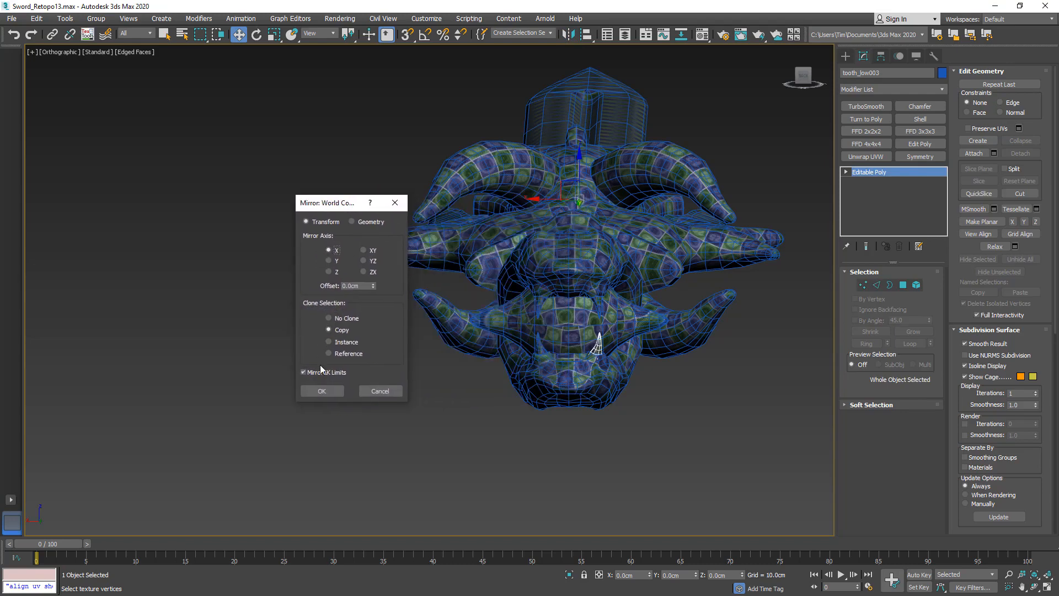
{"action": "left_click", "coordinate": [321, 391]}
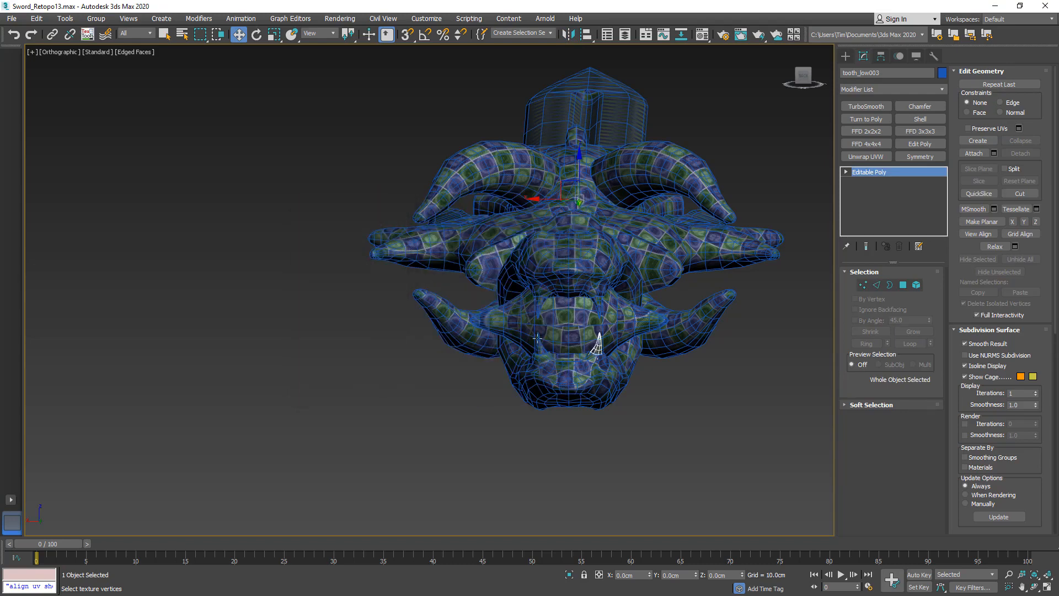
Attach the three mirrored teeth to the original tooth_low object.
{"action": "left_click", "coordinate": [540, 340], "text": "ctrl"}
{"action": "left_click", "coordinate": [538, 303], "text": "ctrl"}
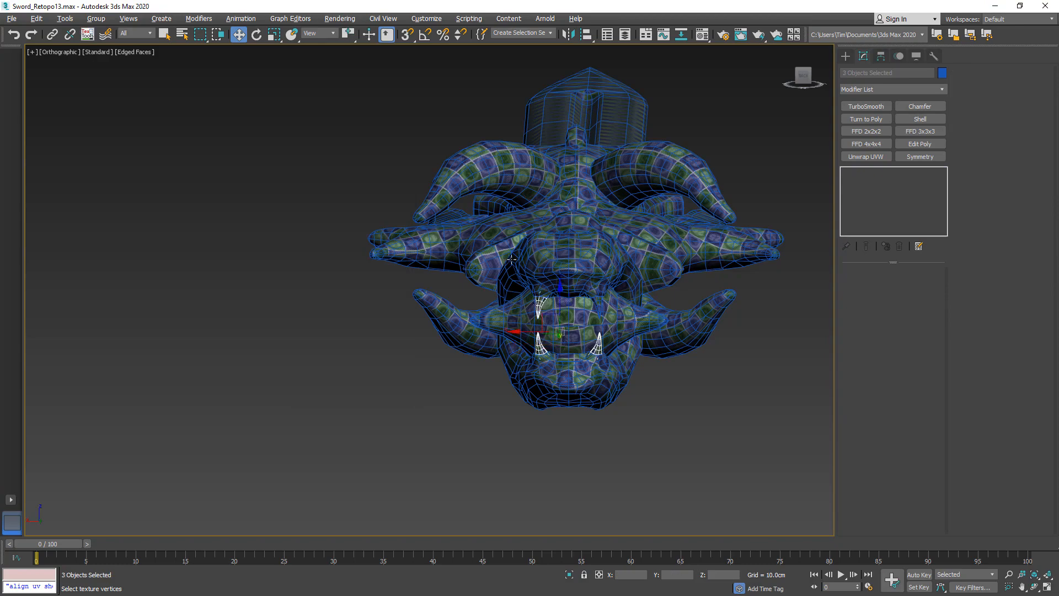
{"action": "middle_click_drag", "start_coordinate": [537, 303], "coordinate": [573, 301], "text": "alt"}
{"action": "scroll", "coordinate": [573, 300], "scroll_direction": "up", "scroll_amount": 5}
{"action": "left_click", "coordinate": [676, 315]}
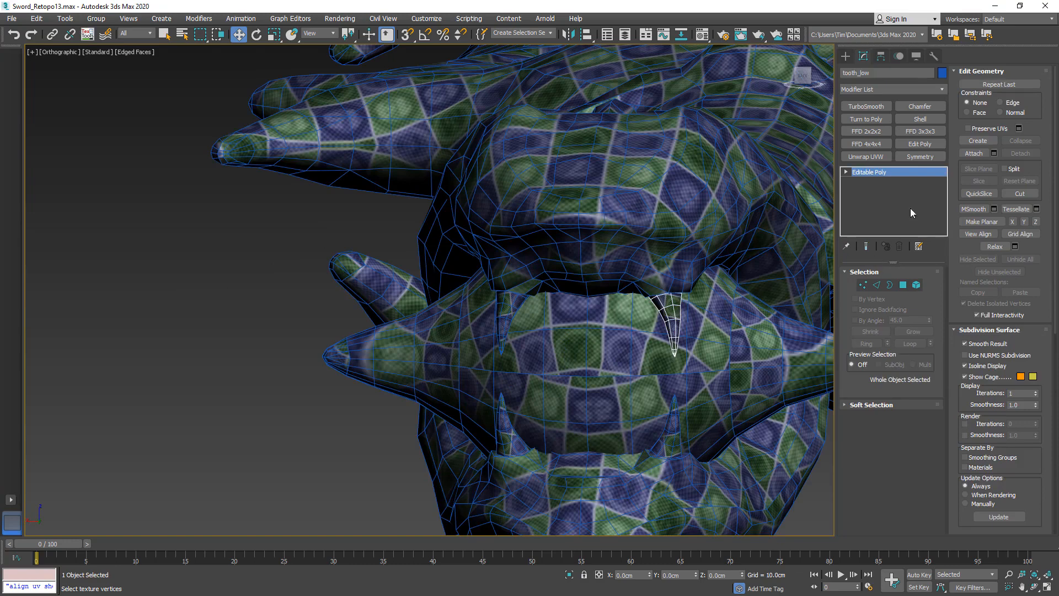
{"action": "left_click", "coordinate": [968, 155]}
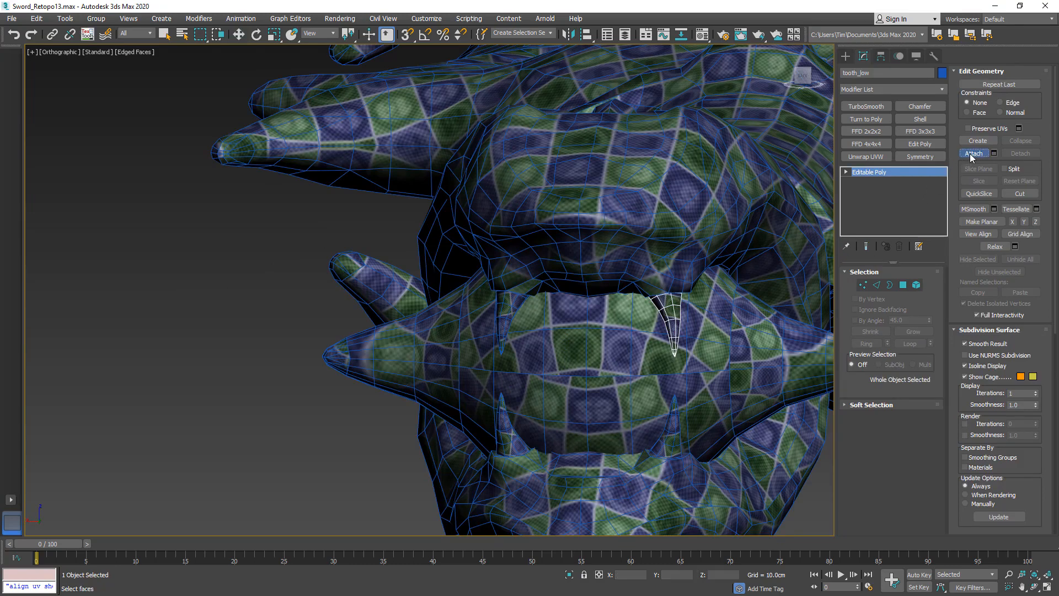
{"action": "left_click", "coordinate": [507, 312]}
{"action": "left_click", "coordinate": [506, 427]}
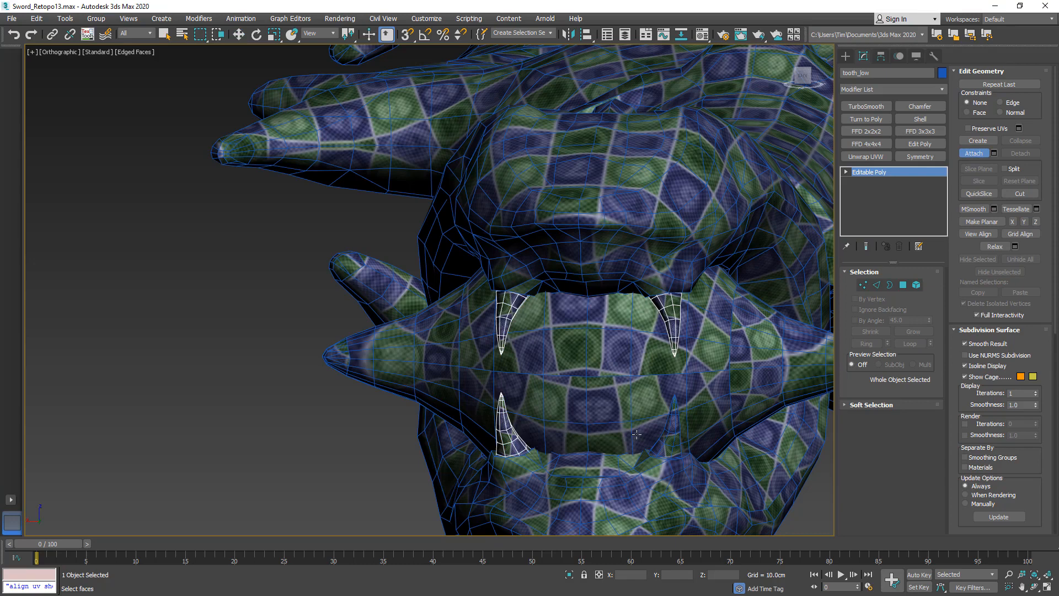
{"action": "left_click", "coordinate": [669, 439]}
{"action": "left_click", "coordinate": [974, 153]}
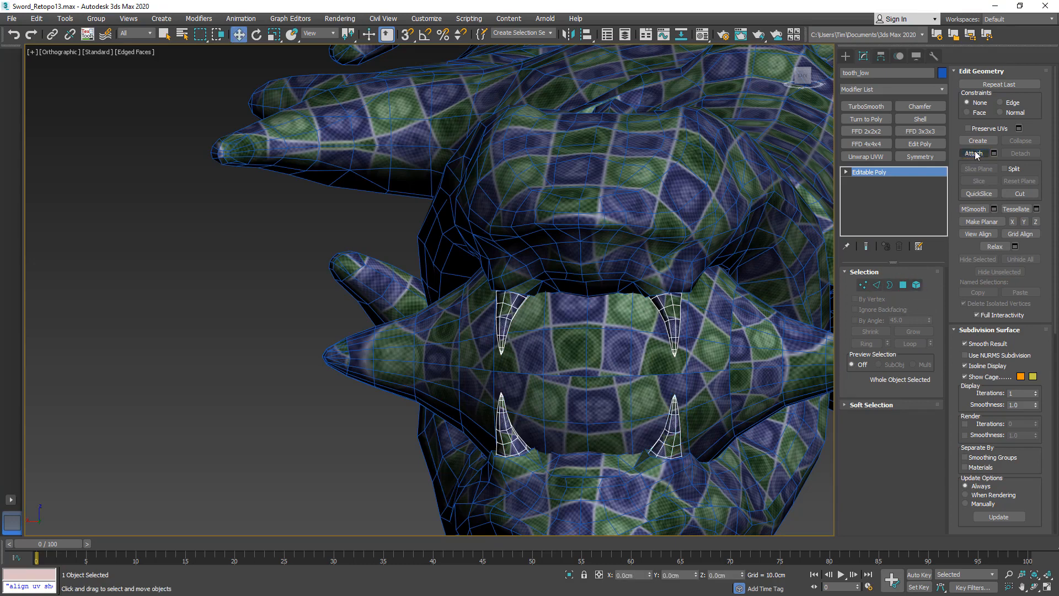
Select the three mirrored tooth elements, leaving out the original tooth, and apply an Unwrap UVW modifier to them.
{"action": "middle_click_drag", "start_coordinate": [757, 309], "coordinate": [713, 273]}
{"action": "left_click", "coordinate": [916, 284]}
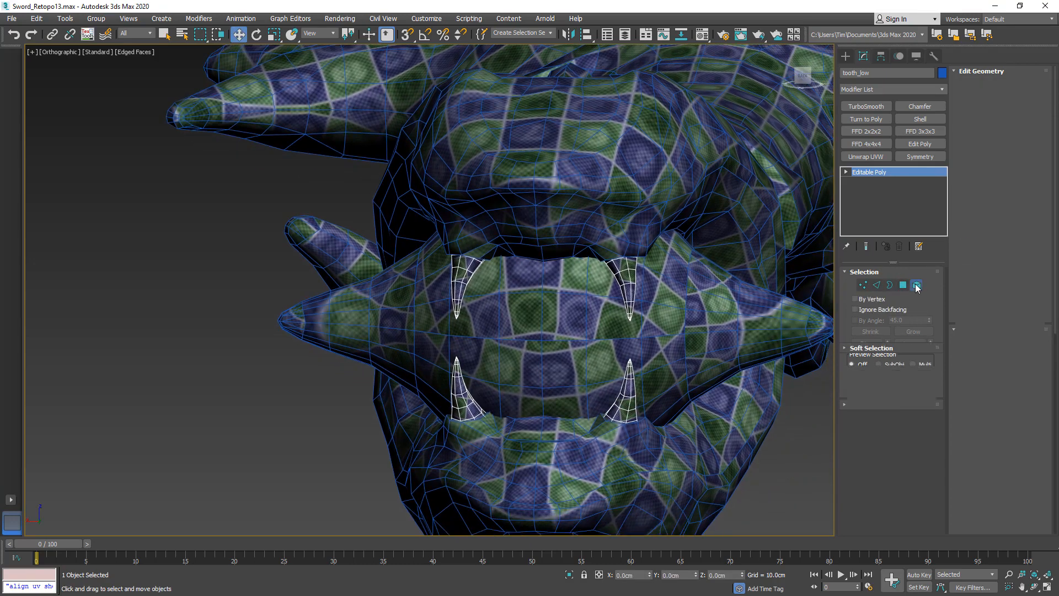
{"action": "key", "text": "ctrl+a"}
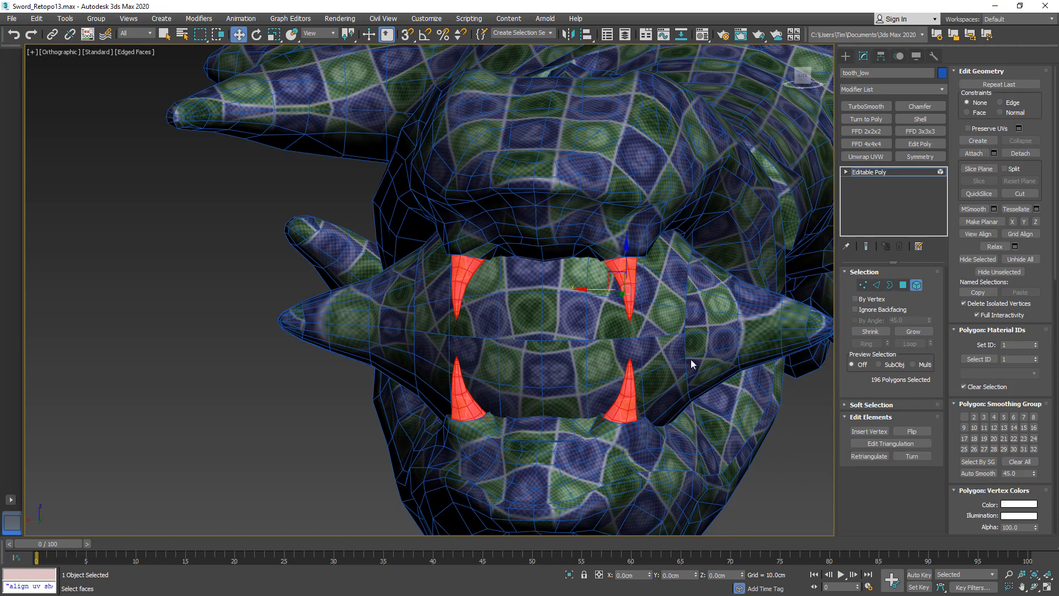
{"action": "left_click", "coordinate": [629, 277], "text": "alt"}
{"action": "scroll", "coordinate": [619, 277], "scroll_direction": "down", "scroll_amount": 5}
{"action": "middle_click_drag", "start_coordinate": [600, 230], "coordinate": [529, 243], "text": "alt"}
{"action": "left_click", "coordinate": [865, 156]}
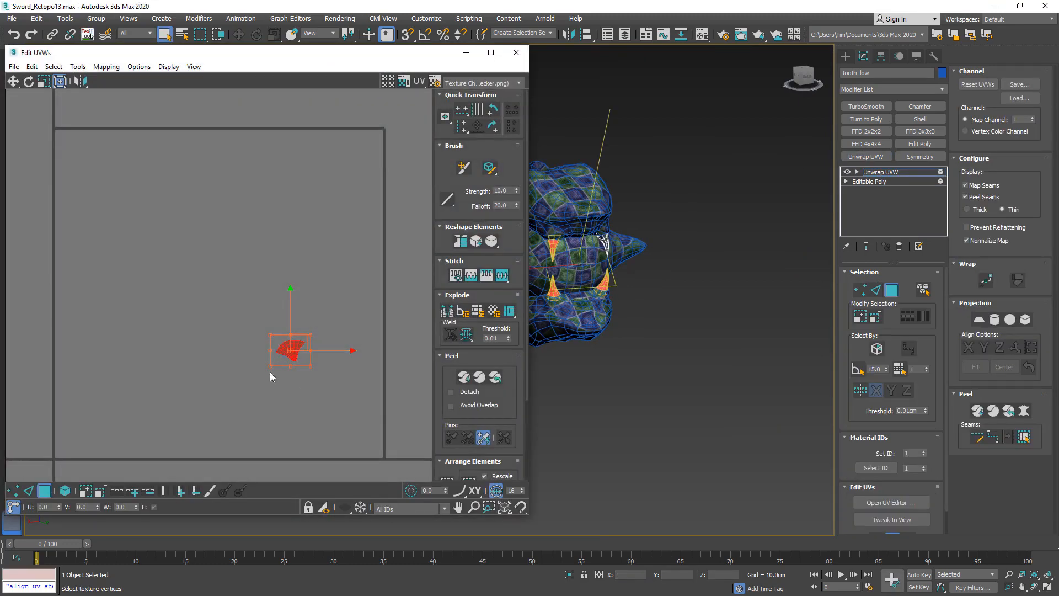
Offset the selected teeth's UVs by 1 in V and collapse the Unwrap UVW modifier.
{"action": "scroll", "coordinate": [279, 419], "scroll_direction": "down", "scroll_amount": 3}
{"action": "left_click", "coordinate": [87, 507]}
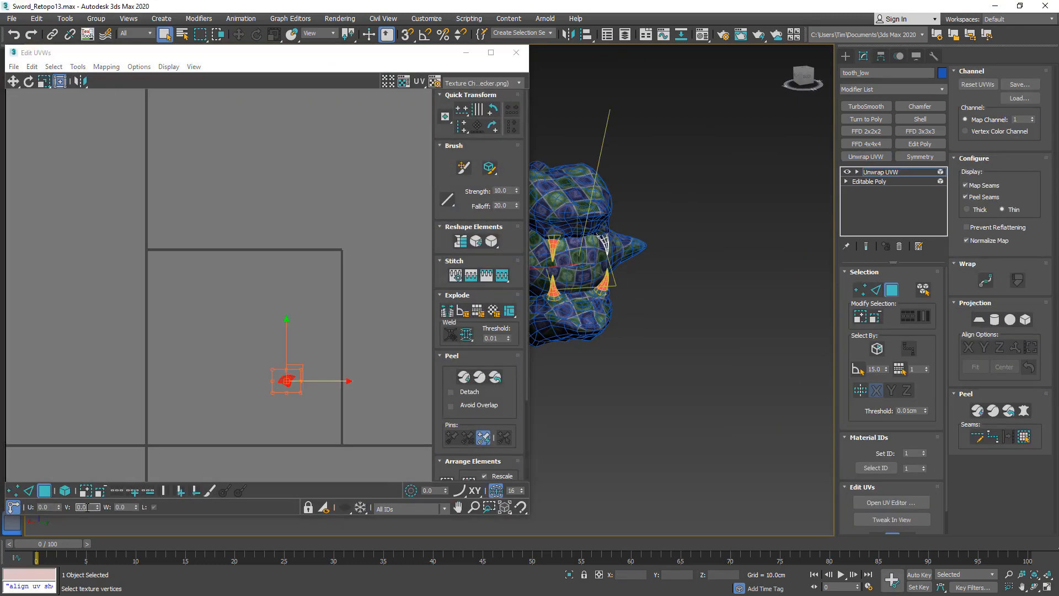
{"action": "type", "text": "1"}
{"action": "key", "text": "Return"}
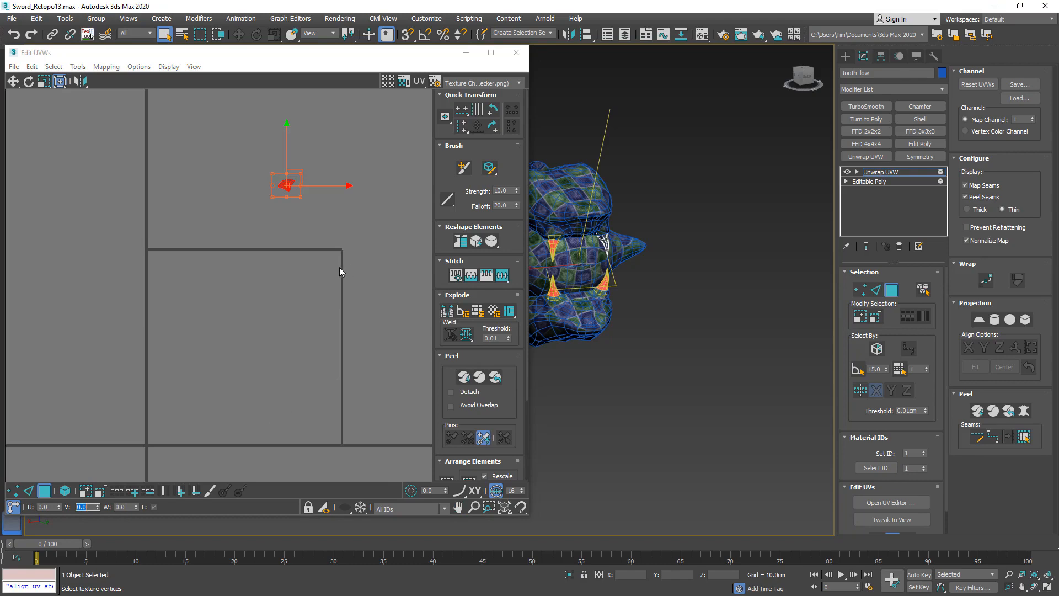
{"action": "left_click", "coordinate": [339, 268]}
{"action": "right_click", "coordinate": [898, 170]}
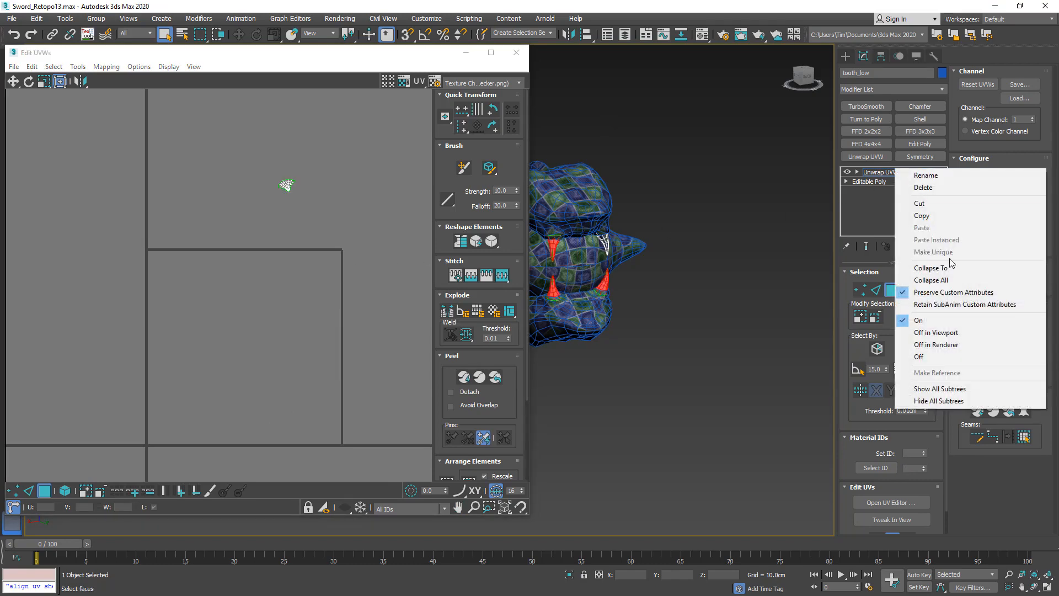
{"action": "left_click", "coordinate": [949, 267]}
Attach the three mirrored horns to the original horn_low object.
{"action": "middle_click_drag", "start_coordinate": [324, 189], "coordinate": [603, 298], "text": "alt"}
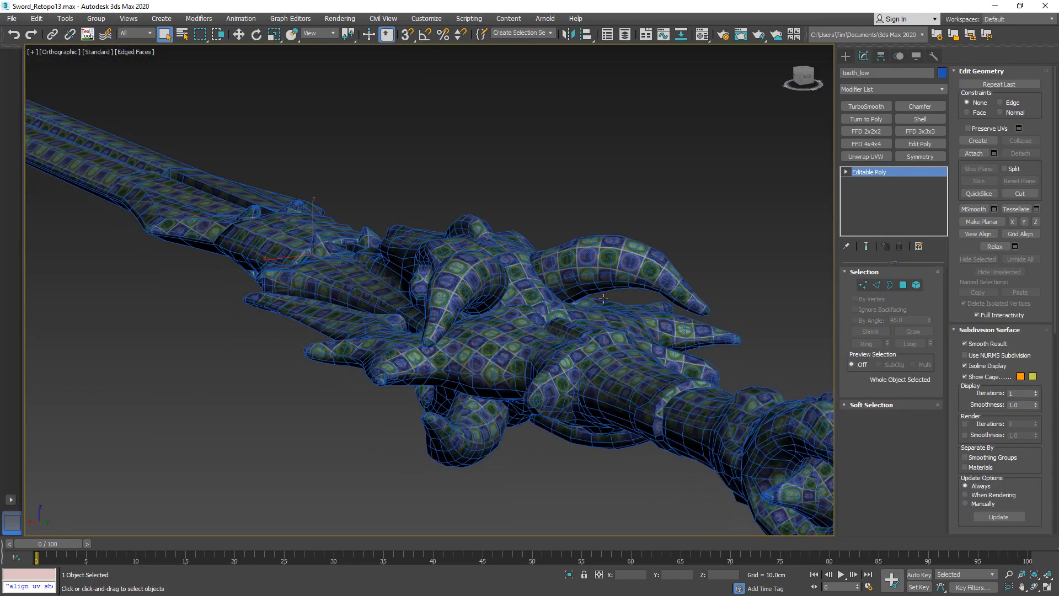
{"action": "left_click", "coordinate": [607, 262]}
{"action": "middle_click_drag", "start_coordinate": [608, 262], "coordinate": [588, 301], "text": "alt"}
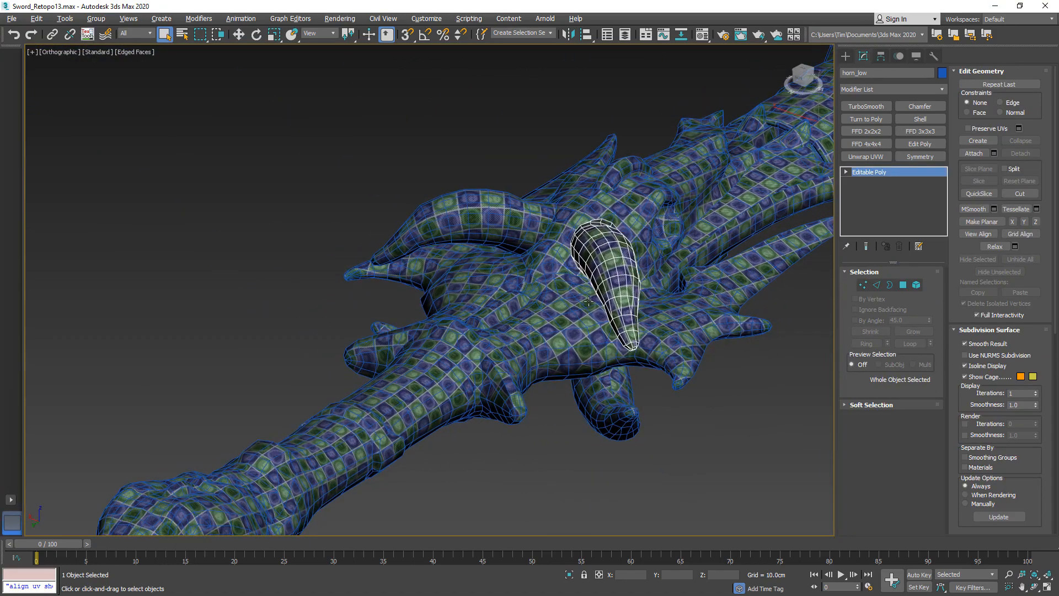
{"action": "left_click", "coordinate": [973, 153]}
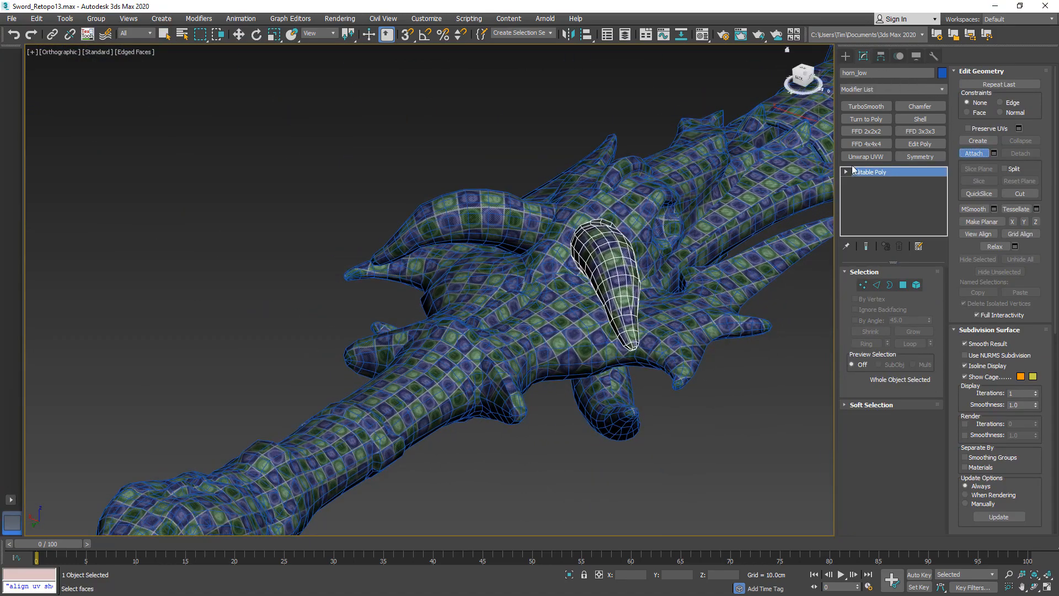
{"action": "left_click", "coordinate": [496, 209]}
{"action": "middle_click_drag", "start_coordinate": [496, 208], "coordinate": [489, 333], "text": "alt"}
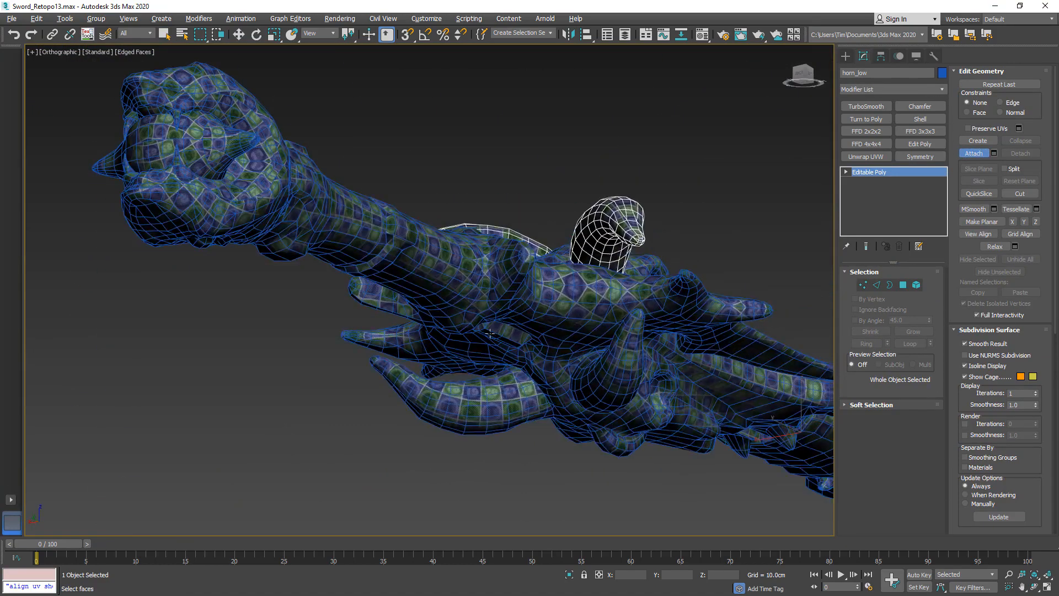
{"action": "left_click", "coordinate": [457, 399]}
{"action": "left_click", "coordinate": [605, 373]}
{"action": "middle_click_drag", "start_coordinate": [606, 373], "coordinate": [946, 213], "text": "alt"}
{"action": "left_click", "coordinate": [965, 152]}
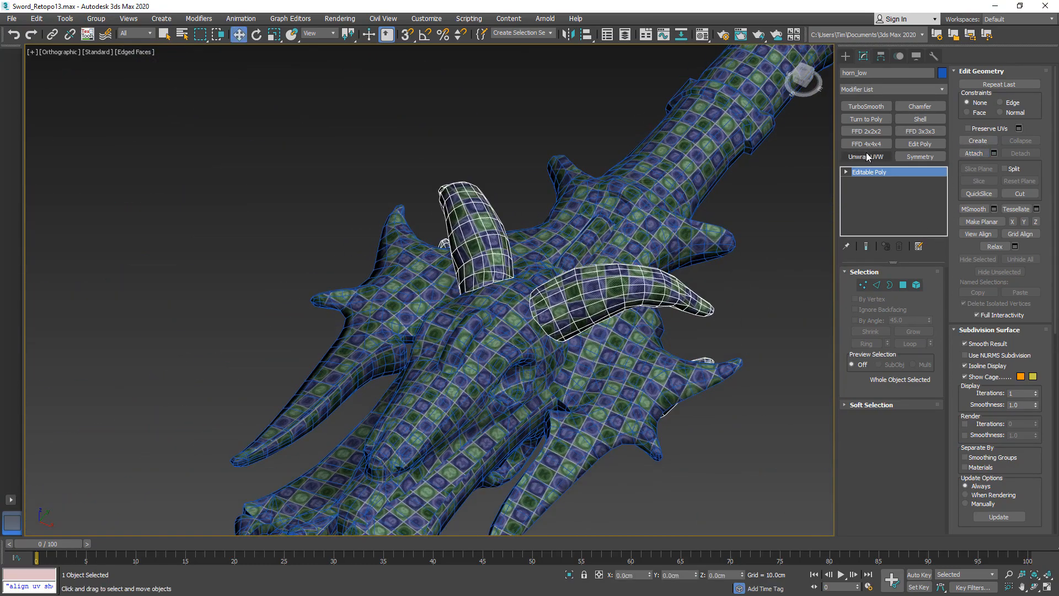
Apply an Unwrap UVW modifier to the combined horns and check the UV placement of the original and mirrored shells.
{"action": "left_click", "coordinate": [865, 154]}
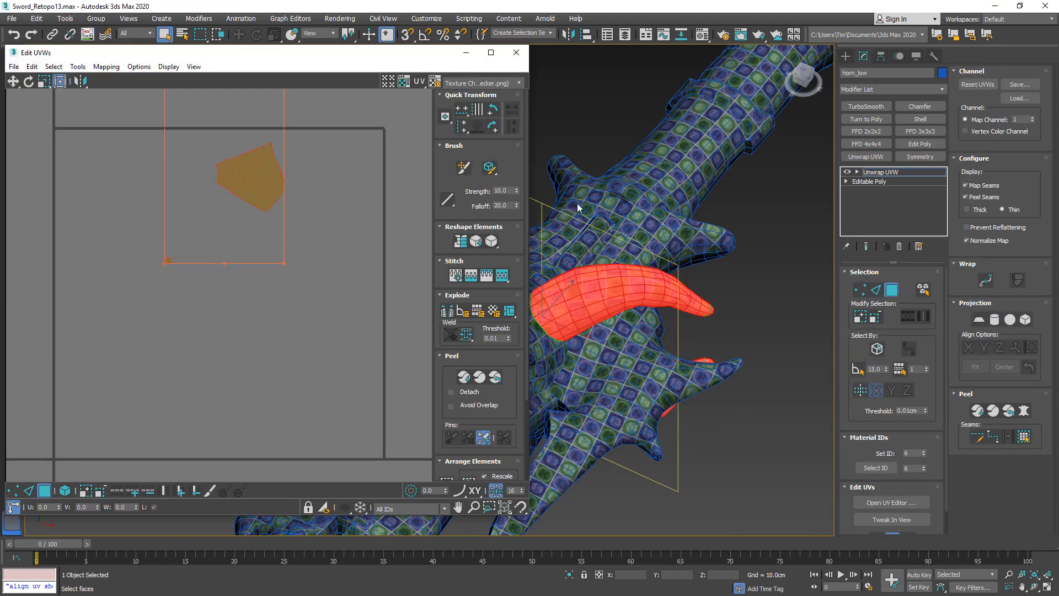
{"action": "middle_click_drag", "start_coordinate": [577, 203], "coordinate": [774, 226]}
{"action": "left_click", "coordinate": [679, 258]}
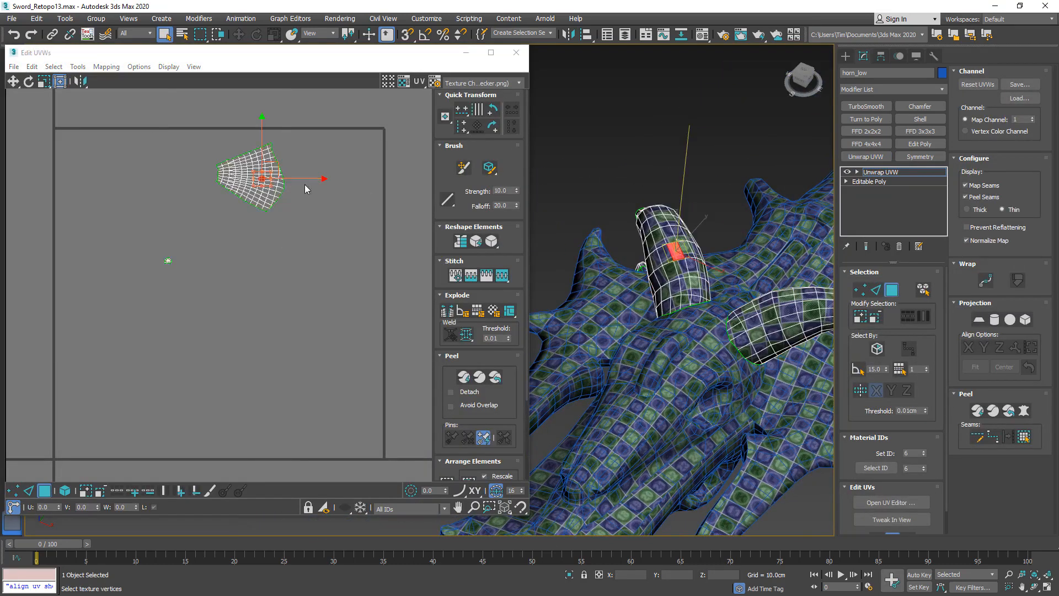
{"action": "middle_click_drag", "start_coordinate": [185, 193], "coordinate": [203, 303]}
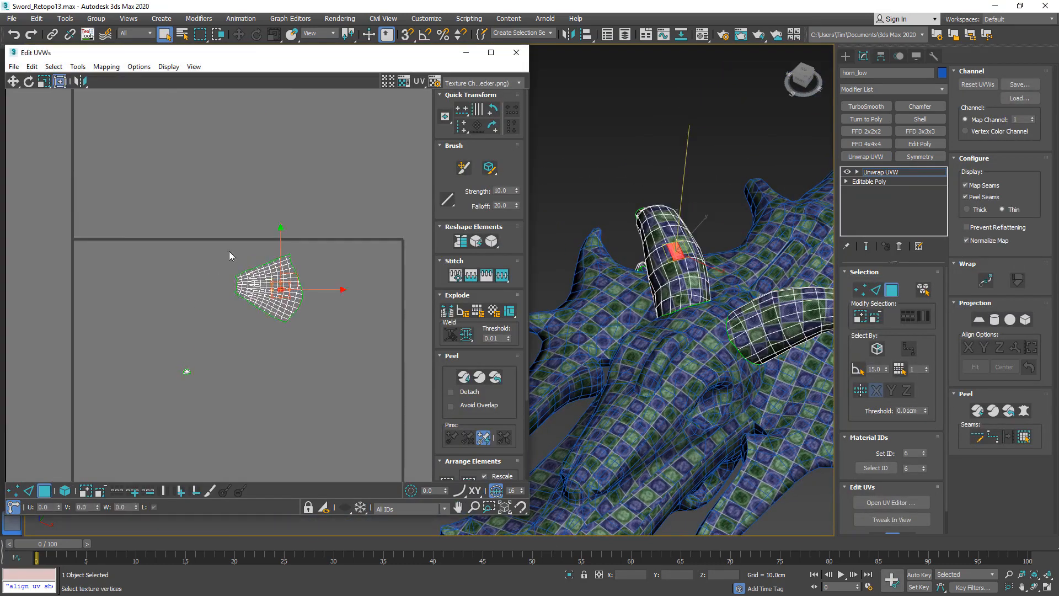
{"action": "scroll", "coordinate": [230, 251], "scroll_direction": "down", "scroll_amount": 2}
{"action": "mouse_move", "coordinate": [236, 256]}
{"action": "middle_mouse_down"}
{"action": "mouse_move", "coordinate": [241, 338]}
{"action": "mouse_move", "coordinate": [234, 235]}
{"action": "middle_mouse_up"}
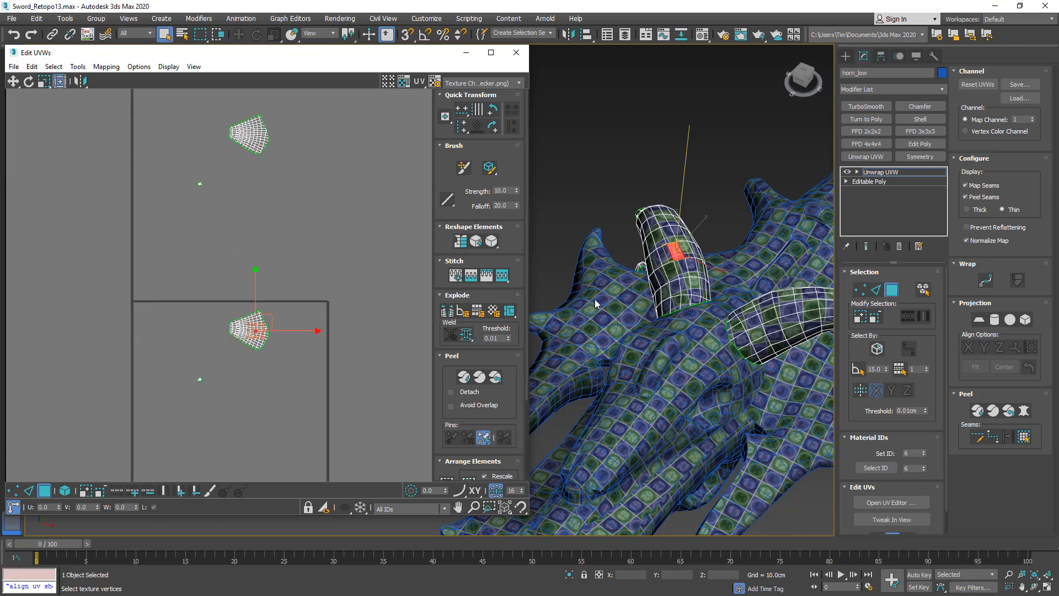
{"action": "middle_click_drag", "start_coordinate": [595, 304], "coordinate": [904, 168], "text": "alt"}
Collapse the Unwrap UVW modifier on the combined horns.
{"action": "right_click", "coordinate": [892, 174]}
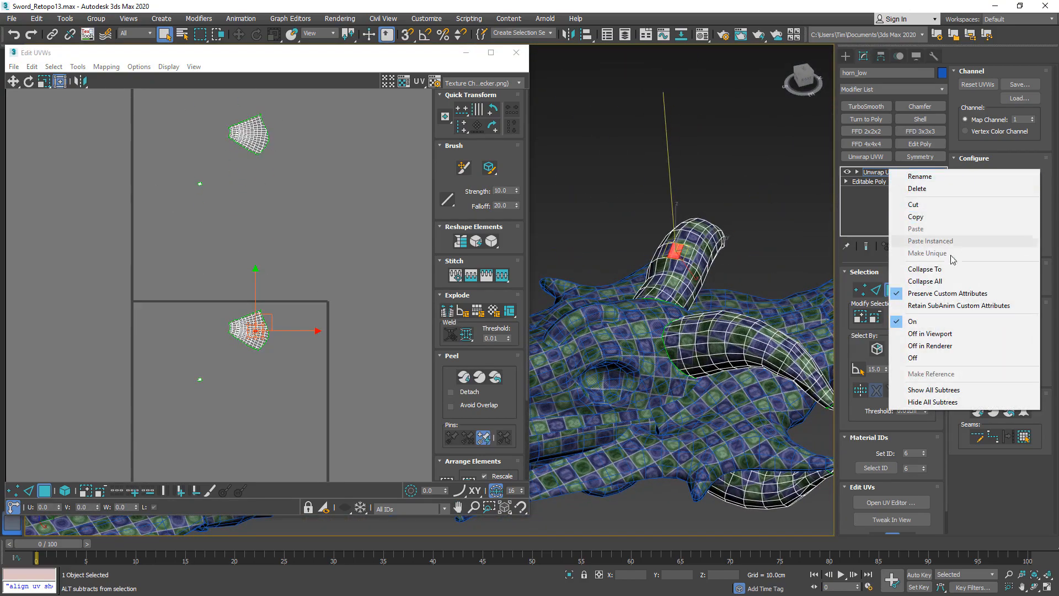
{"action": "left_click", "coordinate": [888, 276]}
{"action": "middle_click_drag", "start_coordinate": [696, 308], "coordinate": [372, 169], "text": "alt"}
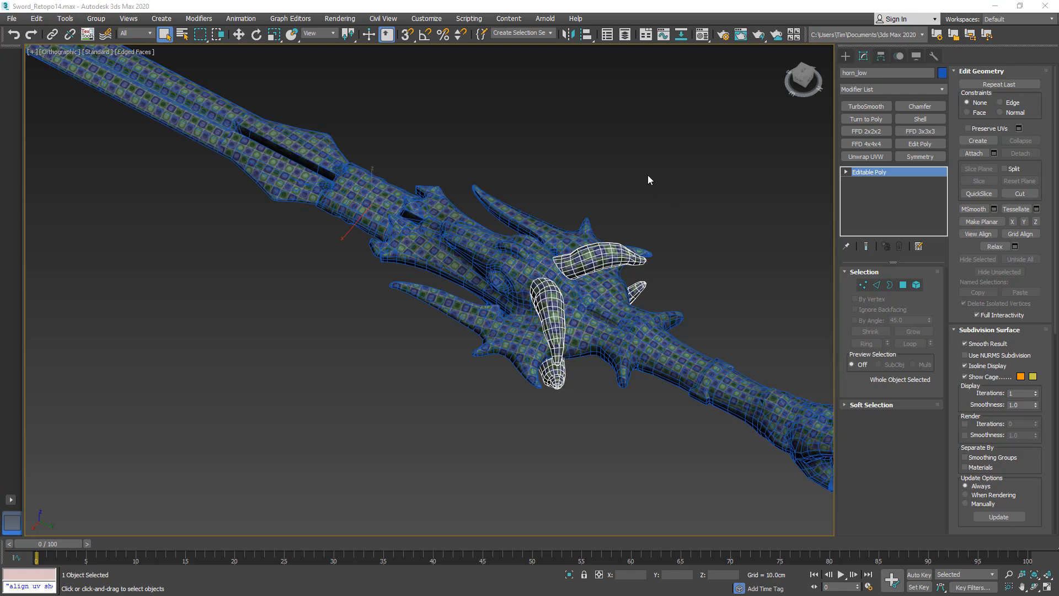
Open the layer explorer and delete the leftover ZBrush_defualt_group object from the Sword_Lowpoly layer.
{"action": "left_click", "coordinate": [627, 37]}
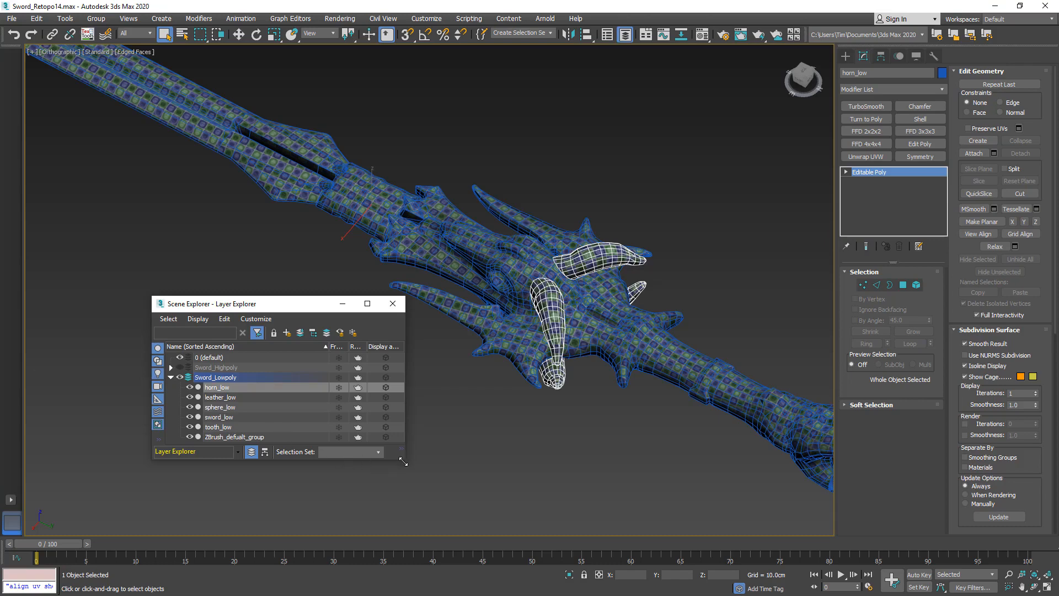
{"action": "left_click_drag", "start_coordinate": [417, 484], "coordinate": [434, 508]}
{"action": "left_click", "coordinate": [241, 437]}
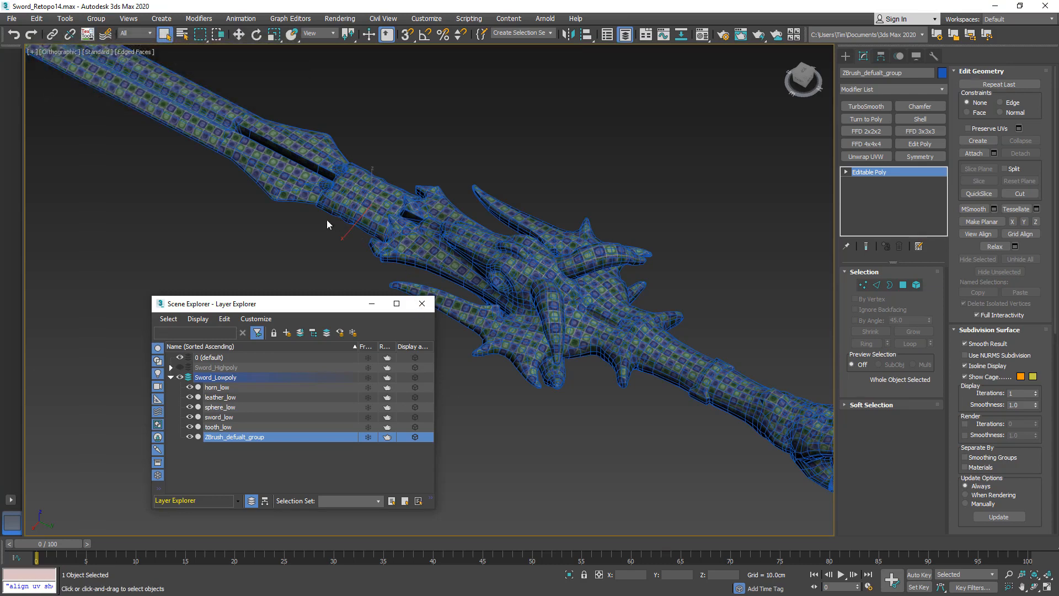
{"action": "middle_click_drag", "start_coordinate": [321, 214], "coordinate": [510, 273]}
{"action": "key", "text": "w"}
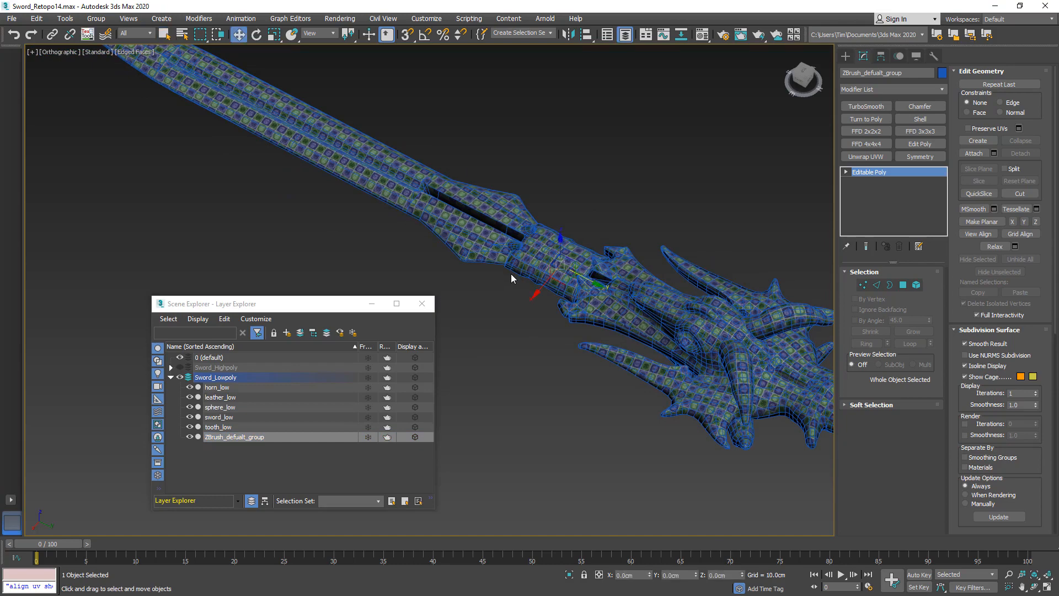
{"action": "mouse_move", "coordinate": [536, 293]}
{"action": "left_mouse_down"}
{"action": "mouse_move", "coordinate": [548, 253]}
{"action": "mouse_move", "coordinate": [528, 278]}
{"action": "left_mouse_up"}
{"action": "left_click", "coordinate": [528, 278]}
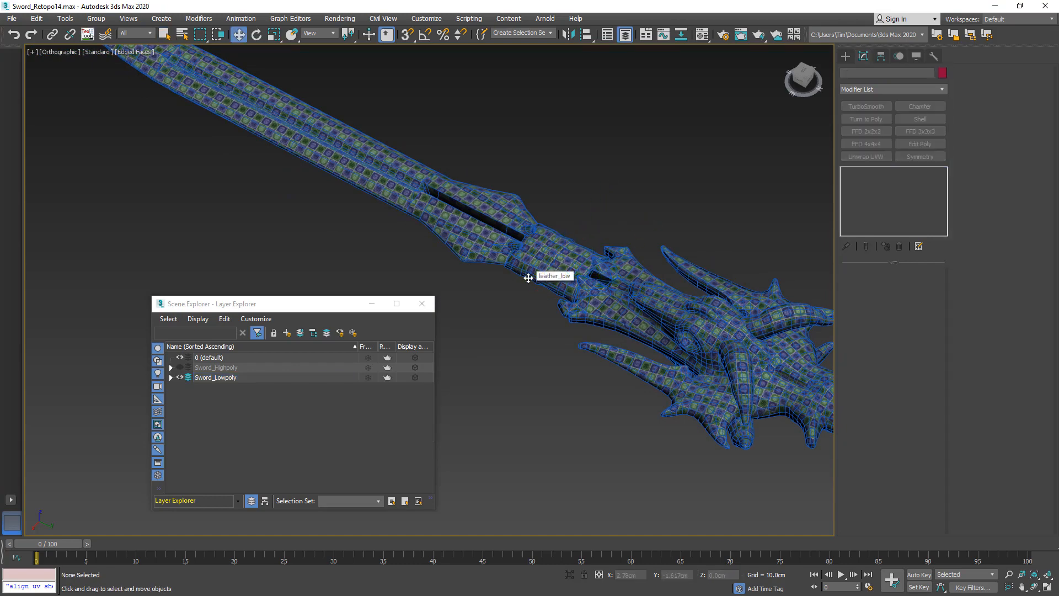
Unhide the Sword_Highpoly layer and expand its list of objects.
{"action": "left_click", "coordinate": [169, 377]}
{"action": "left_click", "coordinate": [171, 377]}
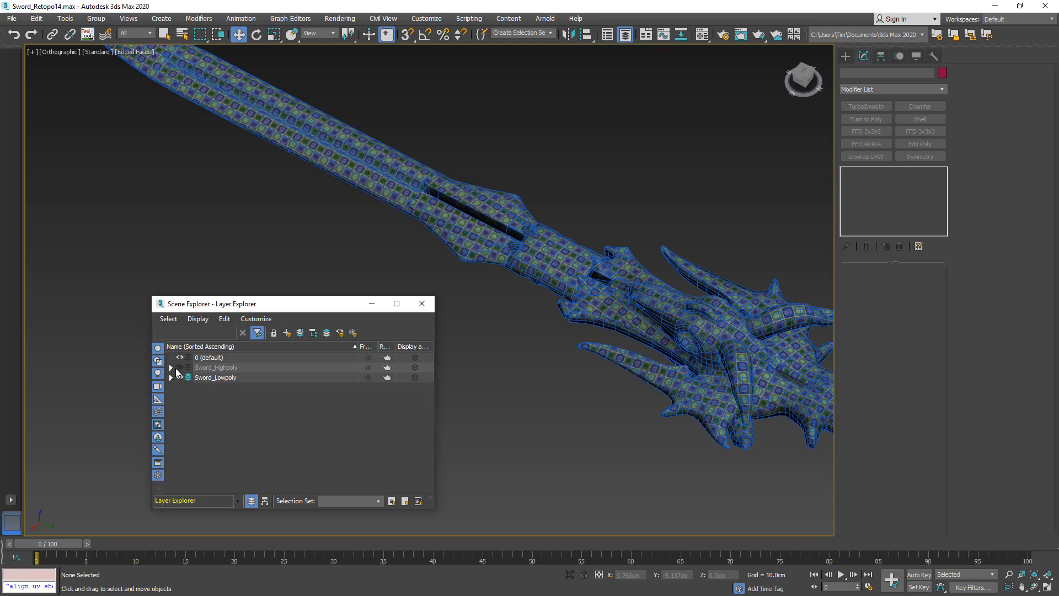
{"action": "left_click", "coordinate": [179, 367]}
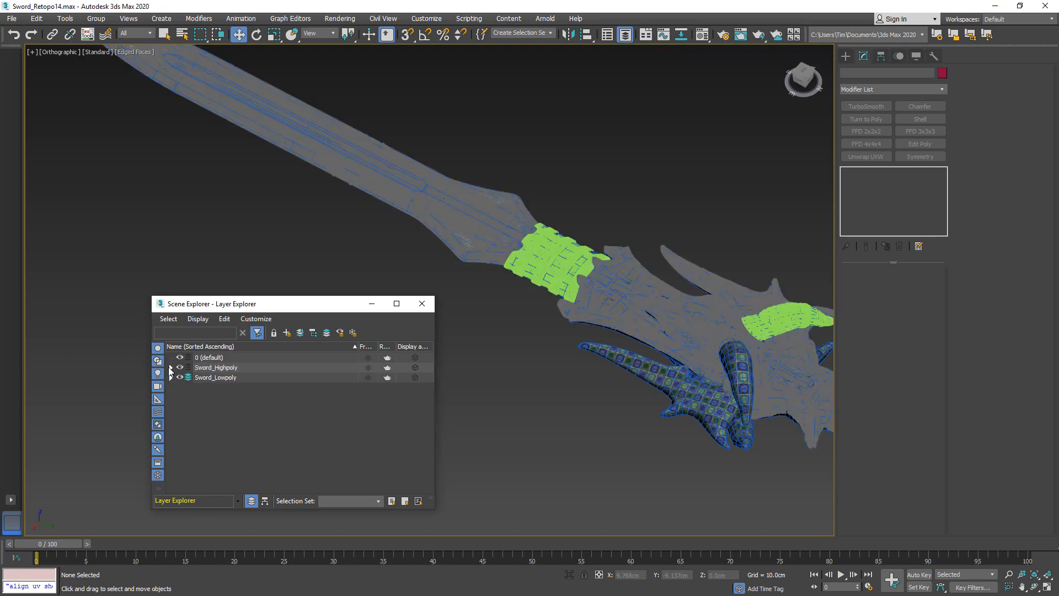
{"action": "left_click", "coordinate": [171, 367]}
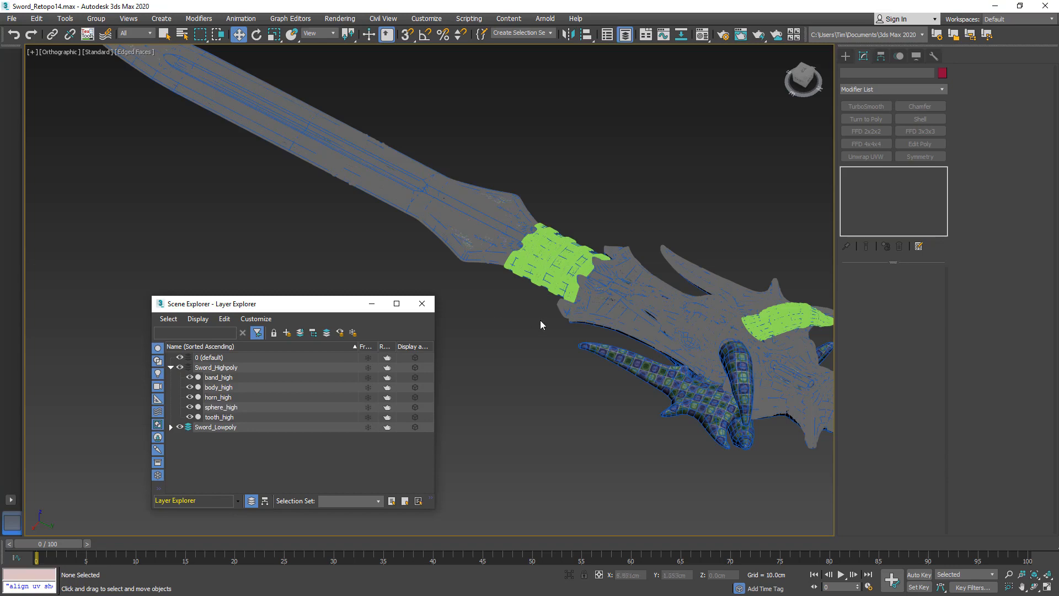
Rename the high-poly band object to leather_high to match its low-poly counterpart.
{"action": "left_click", "coordinate": [545, 261]}
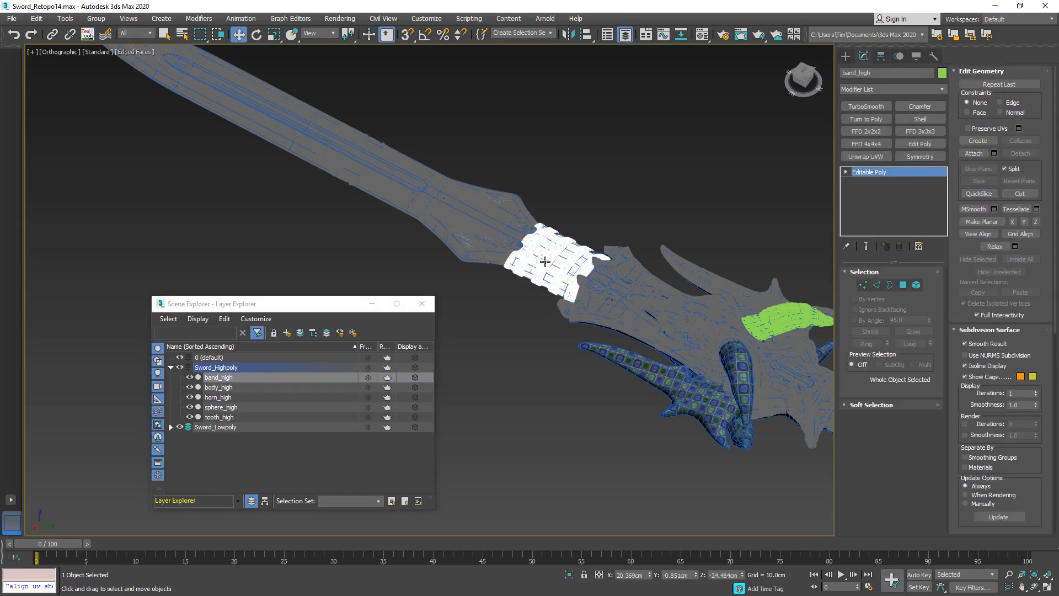
{"action": "scroll", "coordinate": [545, 261], "scroll_direction": "up", "scroll_amount": 8}
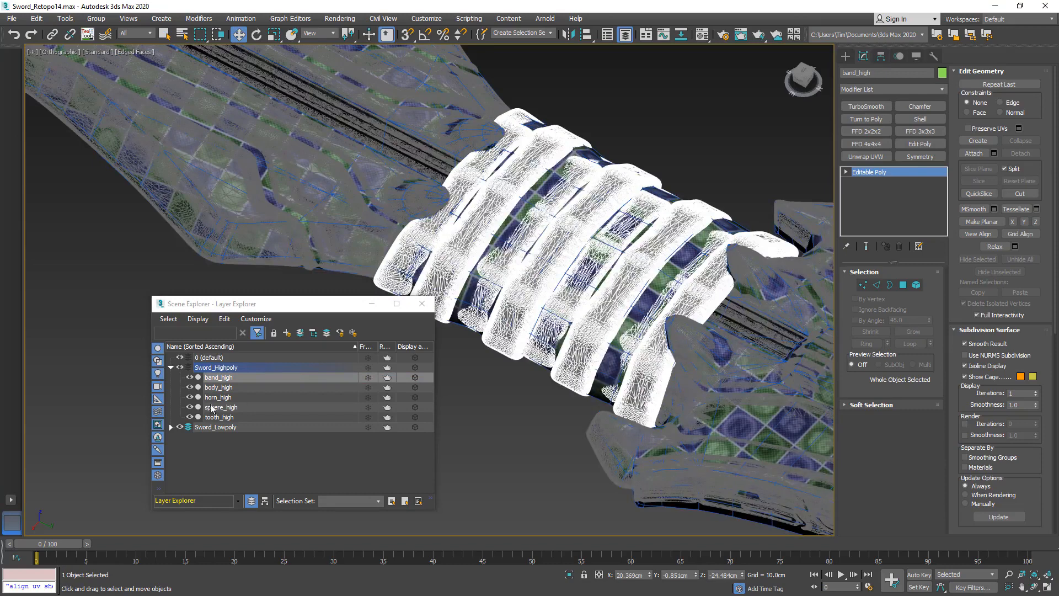
{"action": "left_click", "coordinate": [170, 427]}
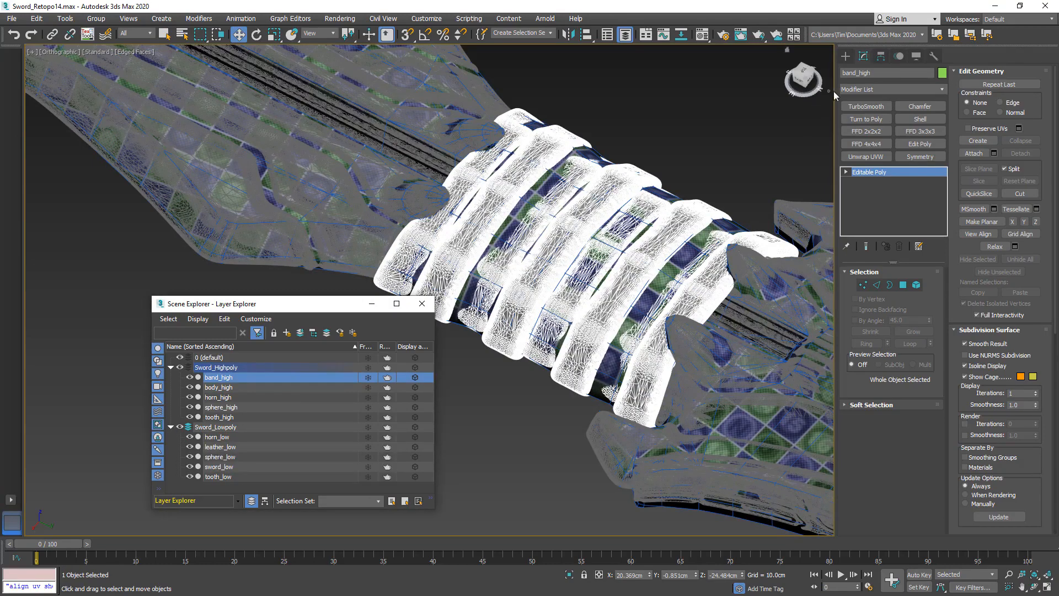
{"action": "left_click", "coordinate": [857, 72]}
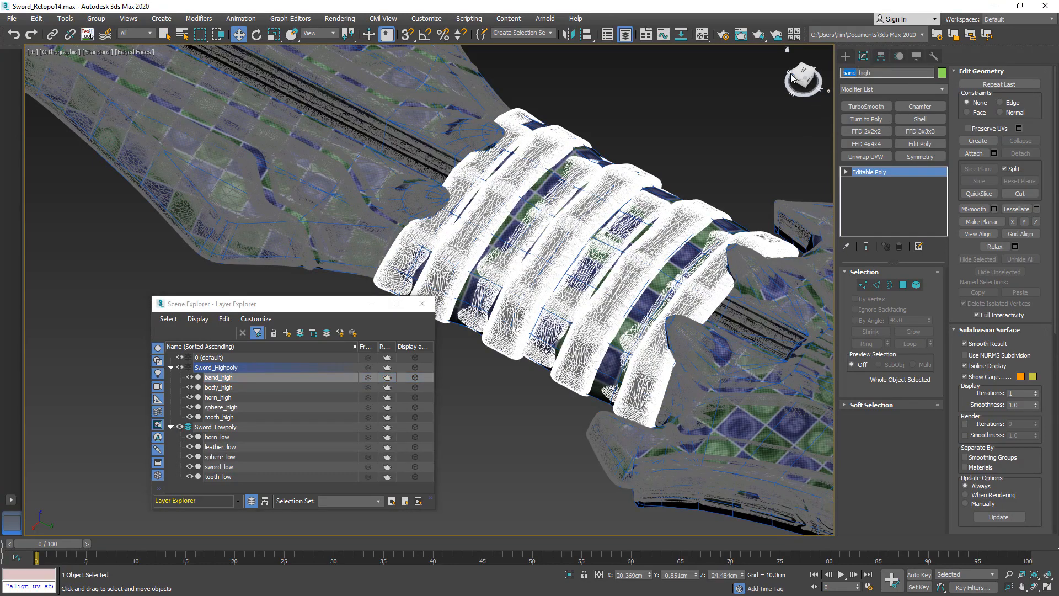
{"action": "type", "text": "leather"}
{"action": "key", "text": "Return"}
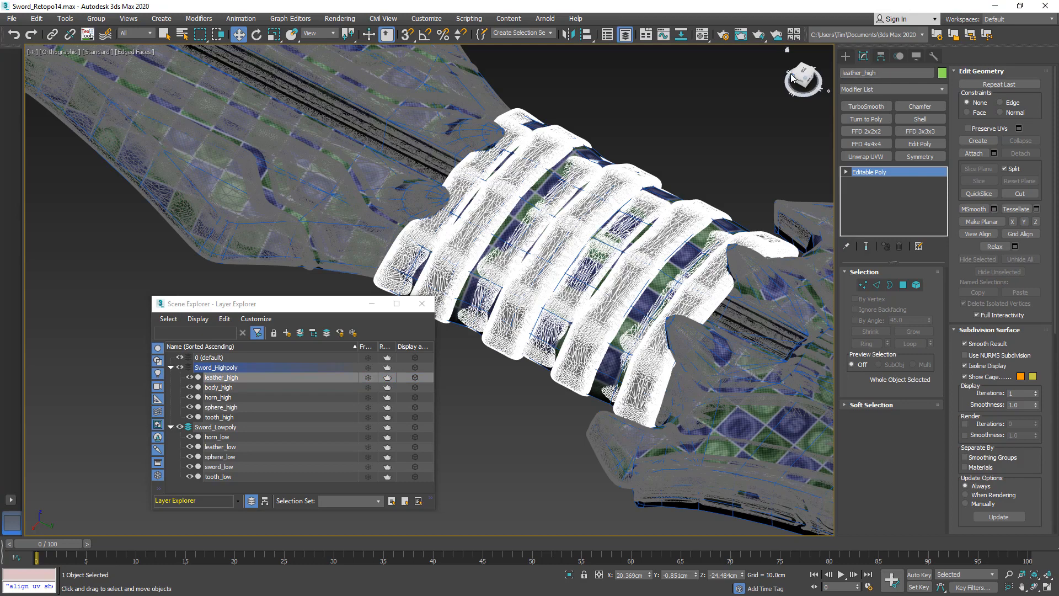
Rename the high-poly body object to sword_high to match its low-poly counterpart.
{"action": "middle_click_drag", "start_coordinate": [449, 207], "coordinate": [497, 194]}
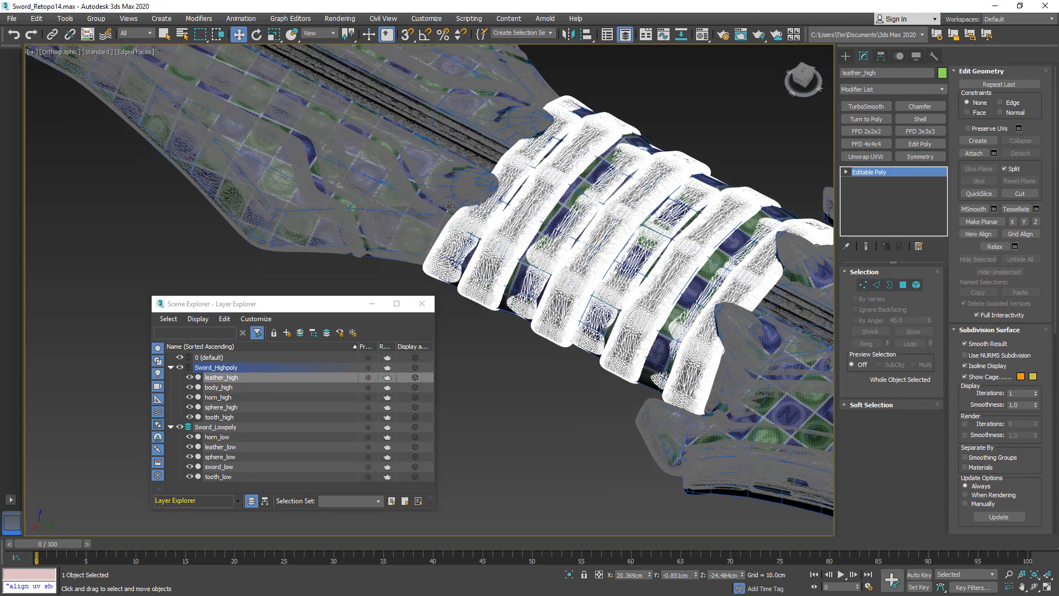
{"action": "left_click", "coordinate": [454, 187]}
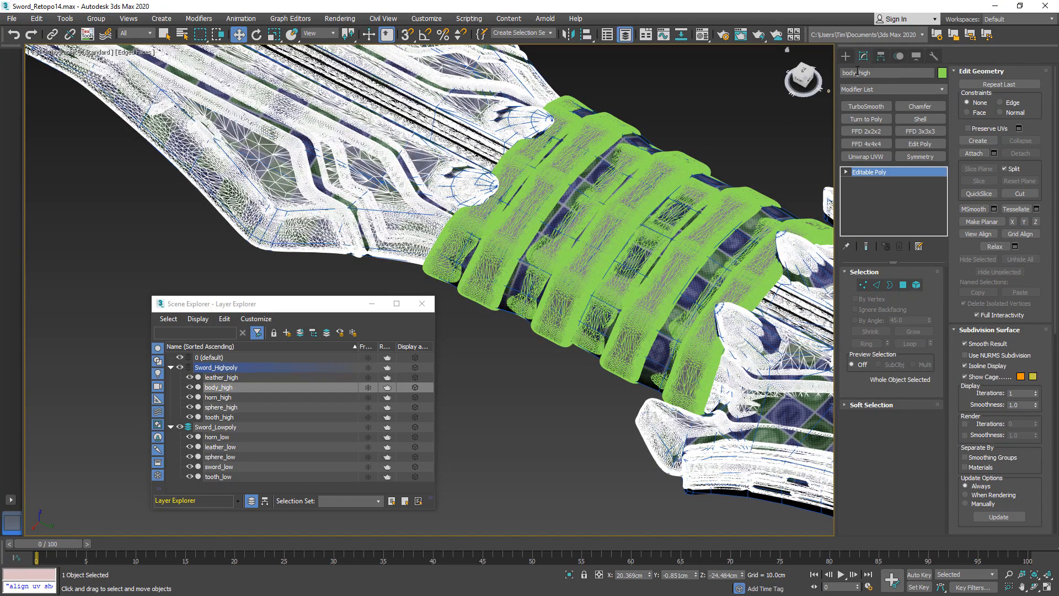
{"action": "left_click_drag", "start_coordinate": [857, 71], "coordinate": [842, 72]}
{"action": "type", "text": "swor"}
{"action": "key", "text": "Return"}
Check the names of the high-poly horn, sphere and tooth objects against the low-poly object names.
{"action": "middle_click_drag", "start_coordinate": [628, 326], "coordinate": [538, 298]}
{"action": "scroll", "coordinate": [540, 290], "scroll_direction": "down", "scroll_amount": 7}
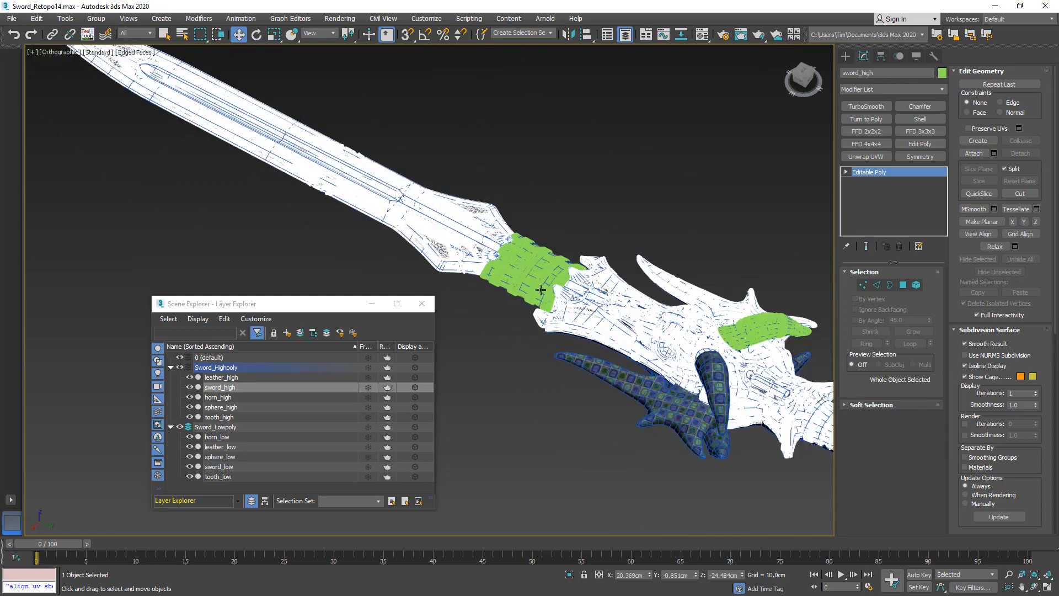
{"action": "middle_click_drag", "start_coordinate": [662, 321], "coordinate": [571, 177], "text": "alt"}
{"action": "scroll", "coordinate": [712, 237], "scroll_direction": "up", "scroll_amount": 6}
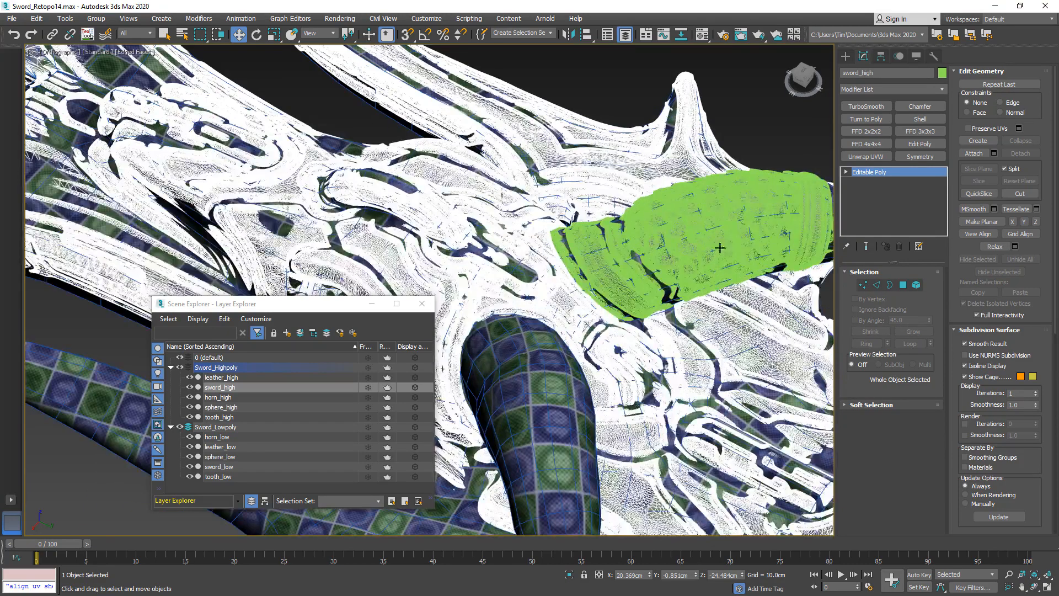
{"action": "left_click", "coordinate": [733, 234]}
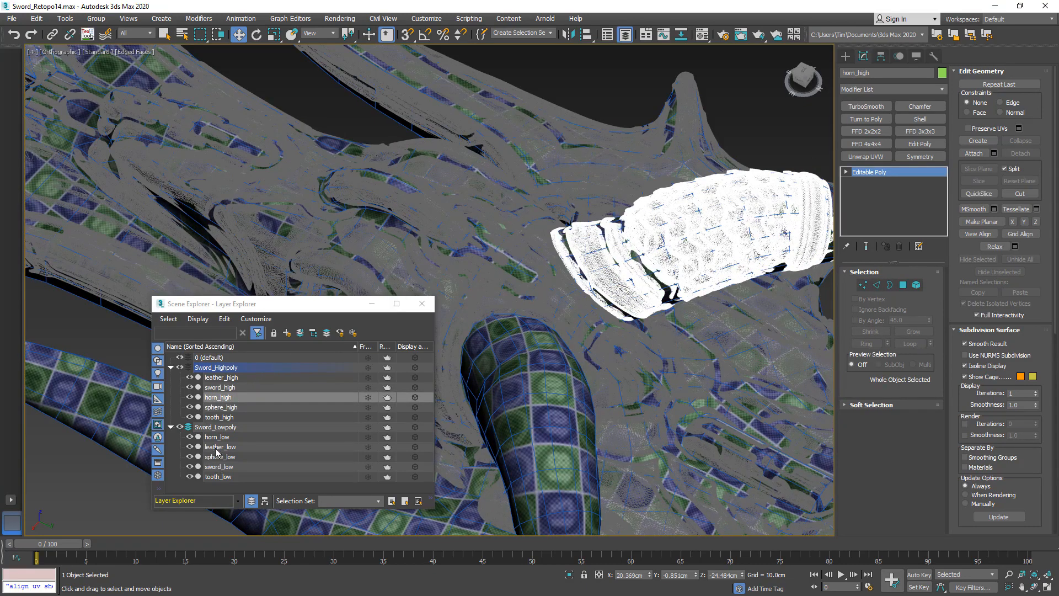
{"action": "scroll", "coordinate": [652, 393], "scroll_direction": "down", "scroll_amount": 8}
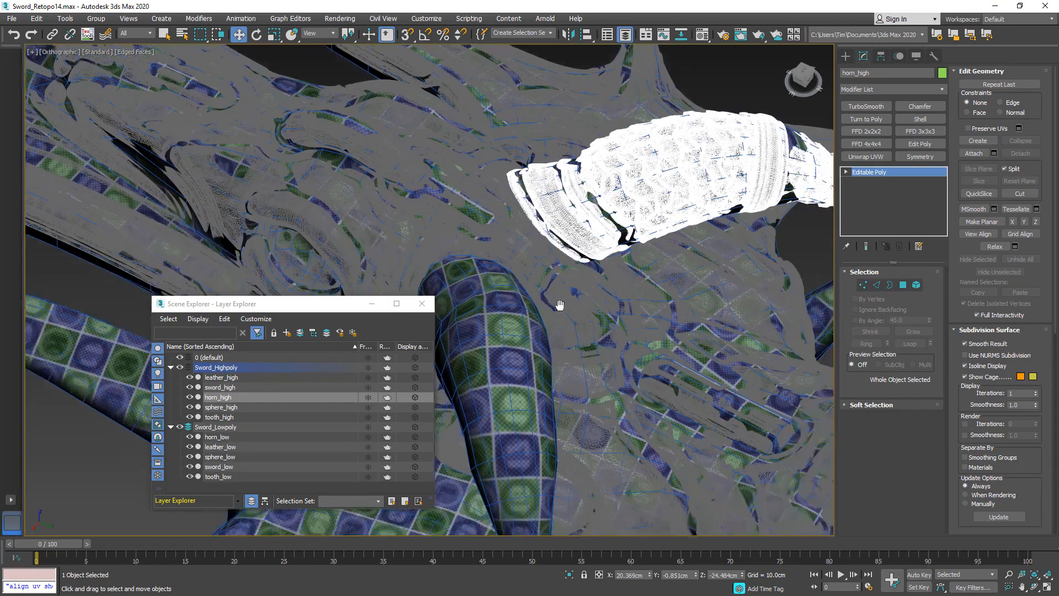
{"action": "scroll", "coordinate": [608, 305], "scroll_direction": "down", "scroll_amount": 2}
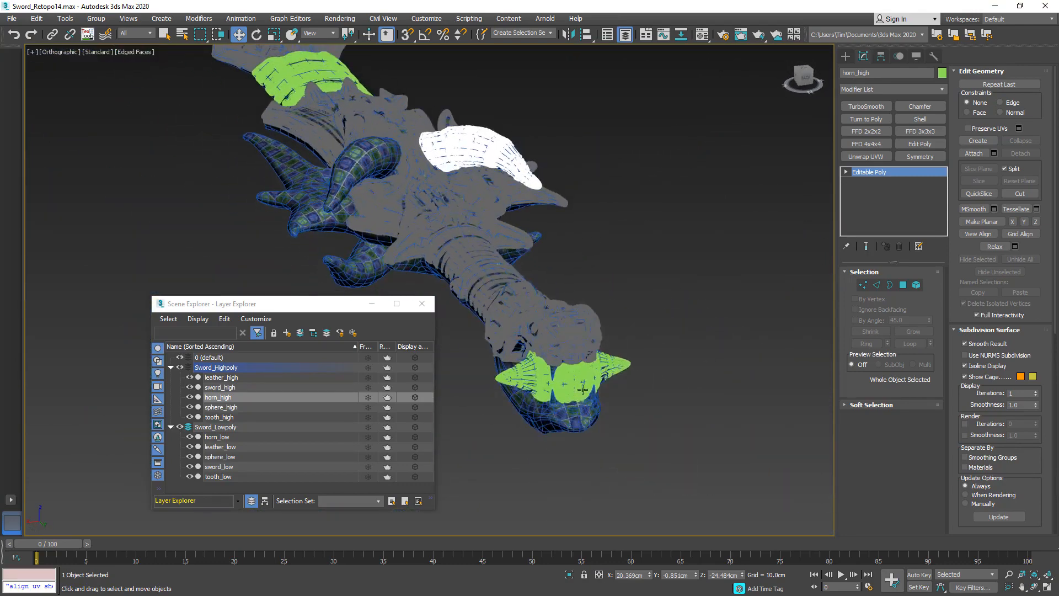
{"action": "scroll", "coordinate": [502, 321], "scroll_direction": "up", "scroll_amount": 8}
{"action": "left_click", "coordinate": [506, 325]}
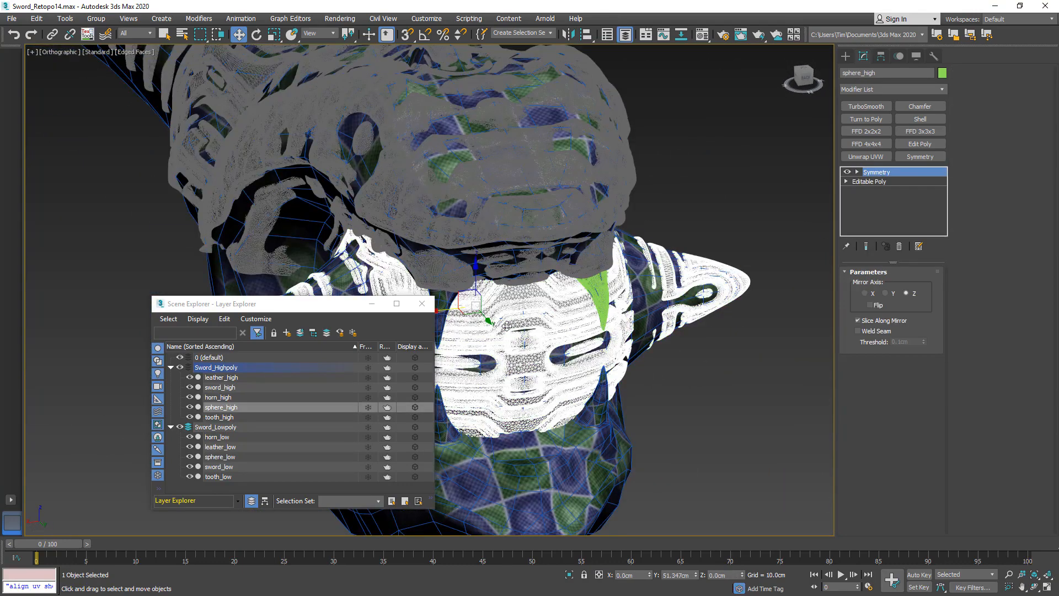
{"action": "left_click", "coordinate": [595, 281]}
{"action": "left_click", "coordinate": [595, 281]}
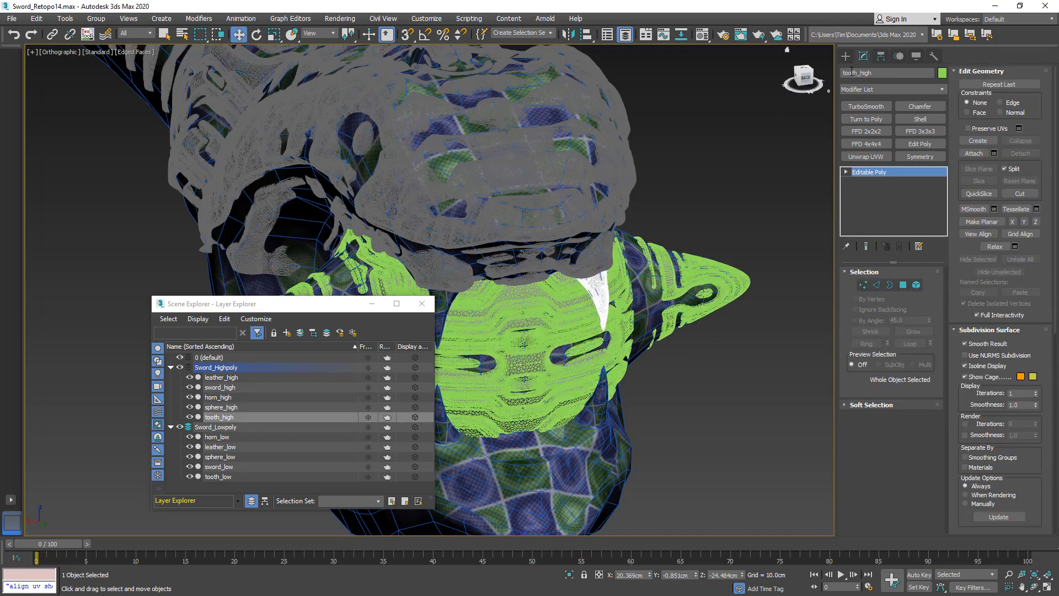
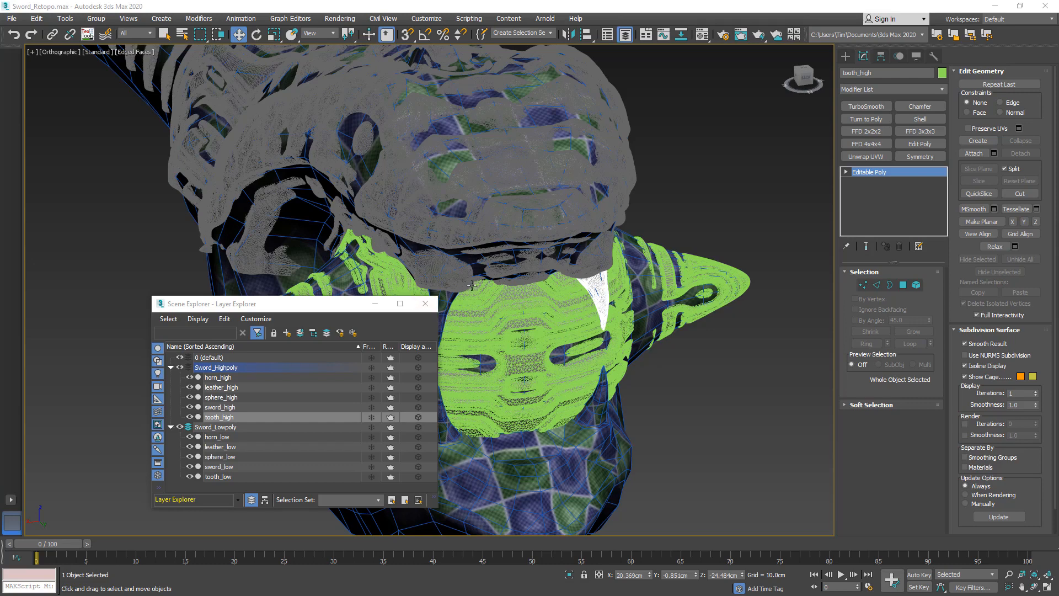
Hide the Sword_Lowpoly layer so only the high-poly sword parts are displayed.
{"action": "scroll", "coordinate": [554, 298], "scroll_direction": "down", "scroll_amount": 6}
{"action": "scroll", "coordinate": [554, 298], "scroll_direction": "down", "scroll_amount": 6}
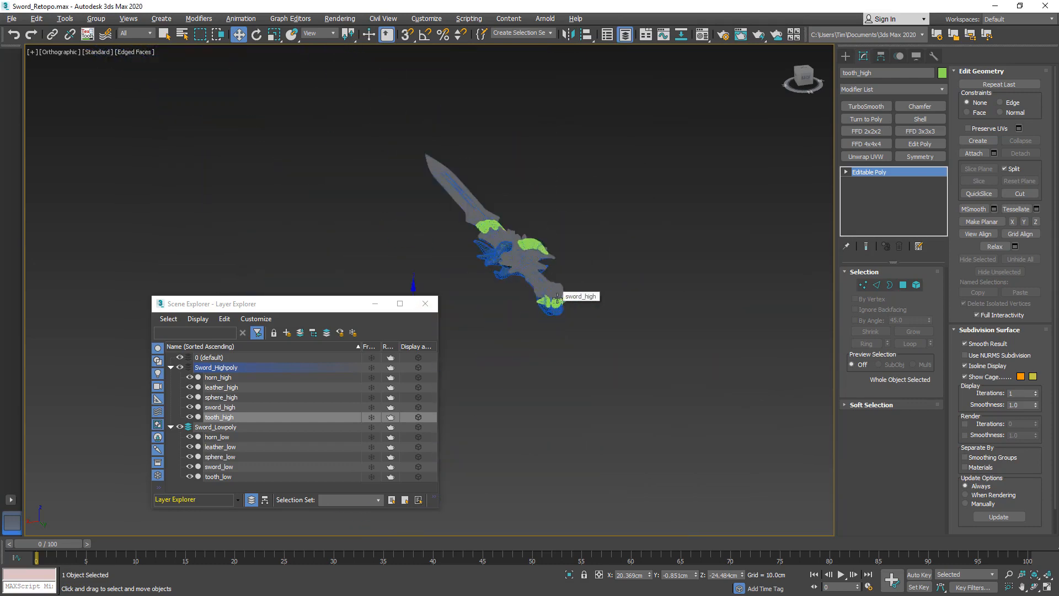
{"action": "middle_click_drag", "start_coordinate": [554, 298], "coordinate": [725, 263], "text": "alt"}
{"action": "scroll", "coordinate": [551, 309], "scroll_direction": "up", "scroll_amount": 2}
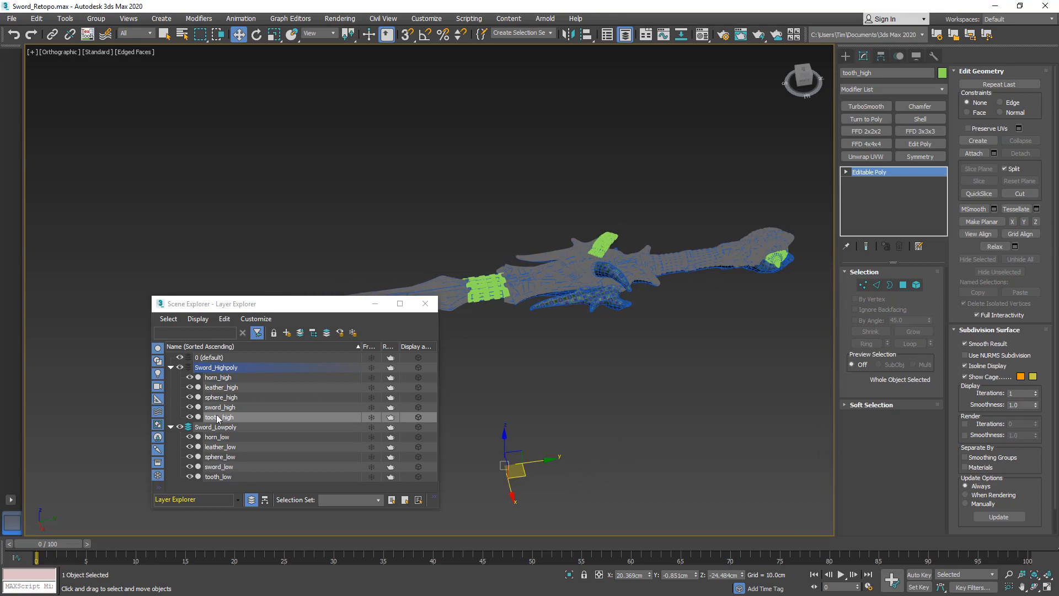
{"action": "left_click", "coordinate": [178, 427]}
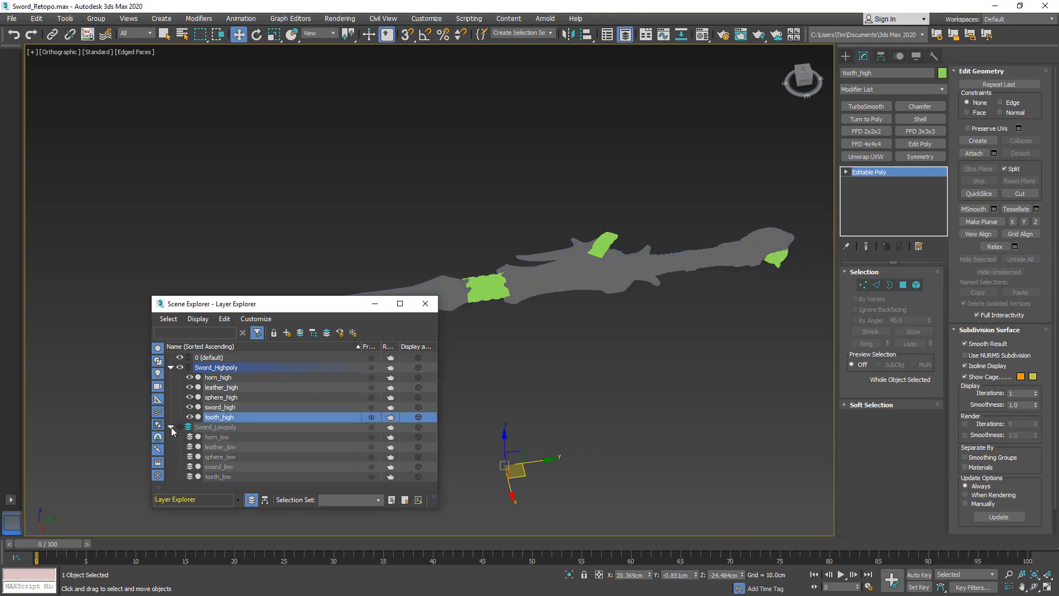
Move only the pivot of sword_high to the world origin at X 0, Y 0, Z 0 and return to its modifier stack.
{"action": "middle_click_drag", "start_coordinate": [513, 247], "coordinate": [548, 243]}
{"action": "scroll", "coordinate": [688, 220], "scroll_direction": "down", "scroll_amount": 3}
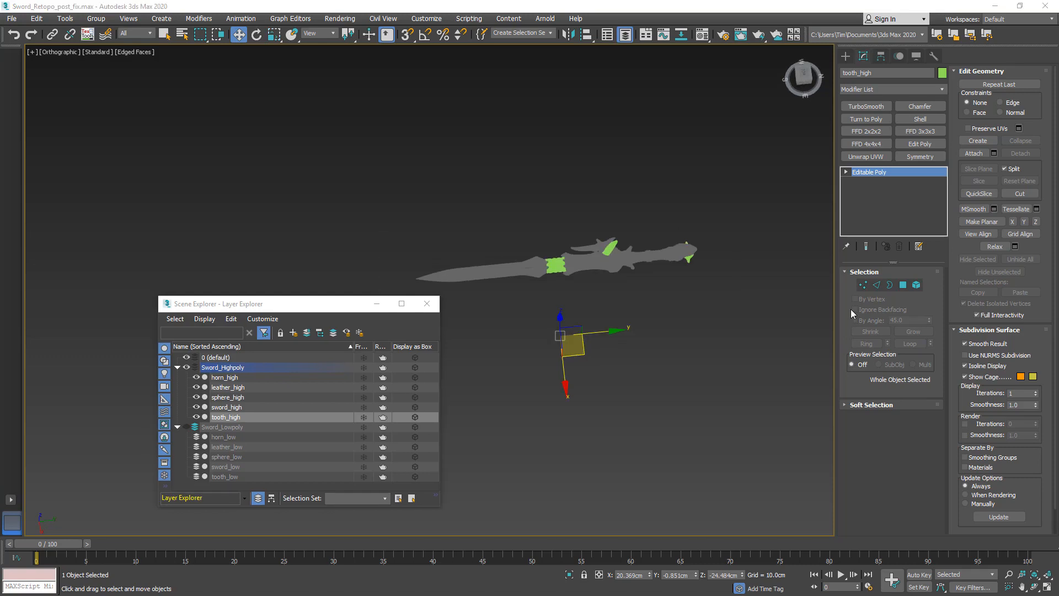
{"action": "mouse_move", "coordinate": [637, 312]}
{"action": "middle_mouse_down", "text": "alt"}
{"action": "mouse_move", "coordinate": [614, 287]}
{"action": "mouse_move", "coordinate": [625, 319]}
{"action": "middle_mouse_up", "text": "alt"}
{"action": "scroll", "coordinate": [626, 318], "scroll_direction": "up", "scroll_amount": 5}
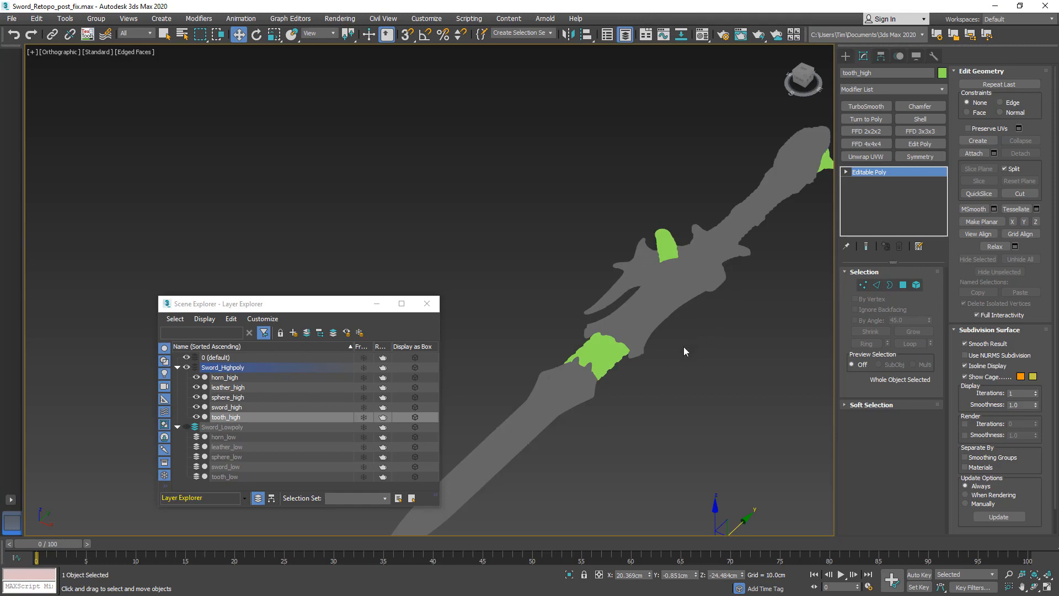
{"action": "middle_click_drag", "start_coordinate": [676, 385], "coordinate": [654, 358]}
{"action": "left_click", "coordinate": [621, 289]}
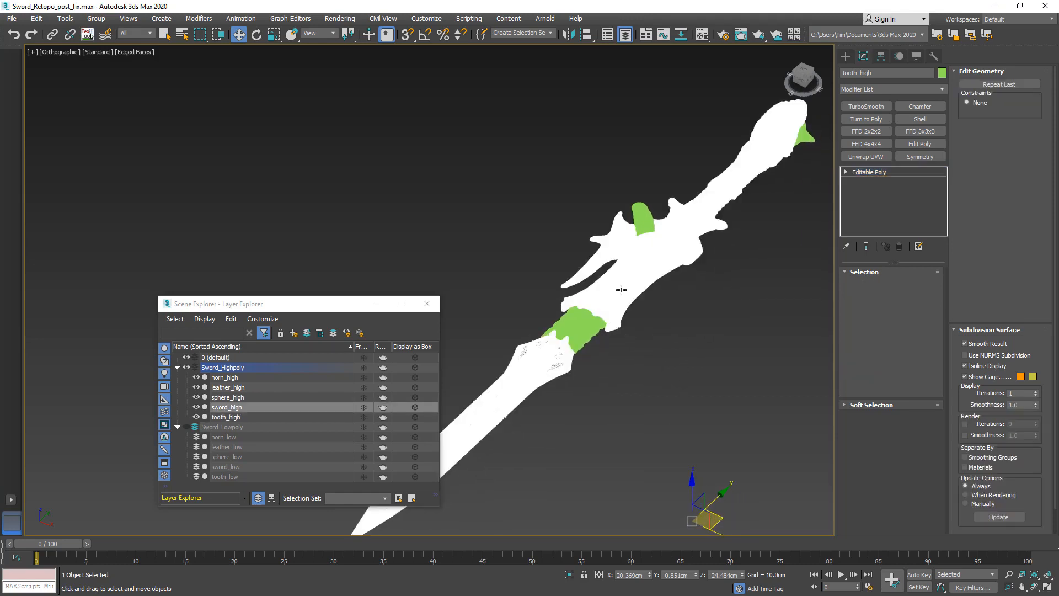
{"action": "left_click", "coordinate": [879, 60]}
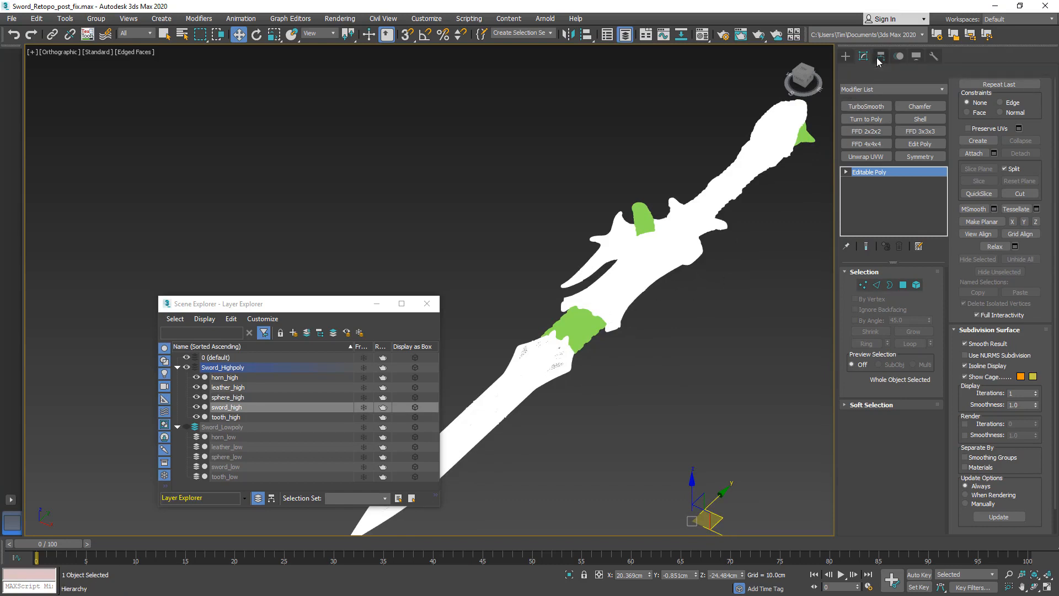
{"action": "left_click", "coordinate": [882, 135]}
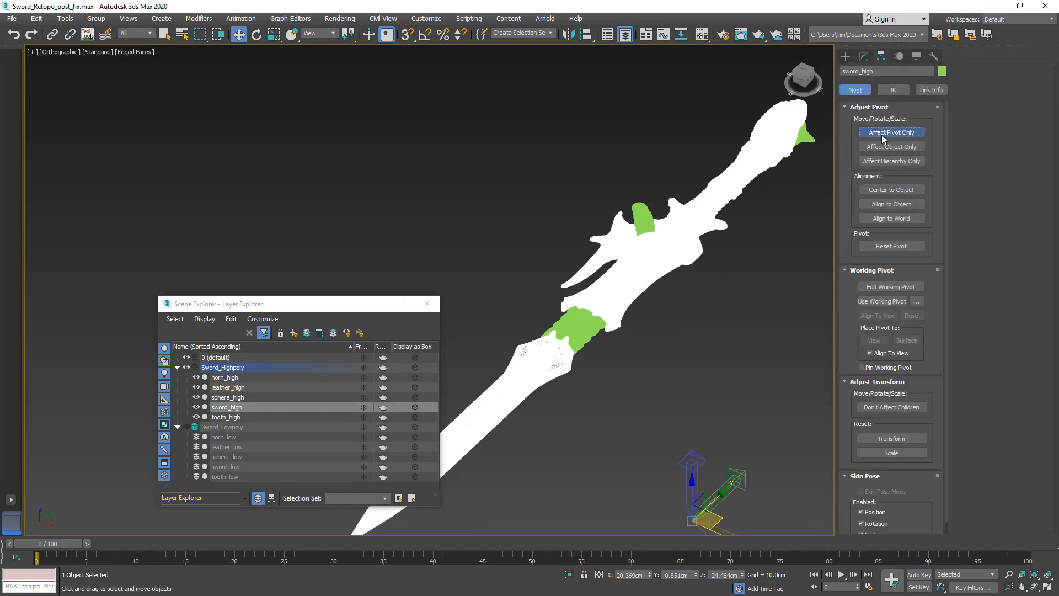
{"action": "mouse_move", "coordinate": [712, 464]}
{"action": "middle_mouse_down", "text": "alt"}
{"action": "mouse_move", "coordinate": [713, 390]}
{"action": "mouse_move", "coordinate": [714, 462]}
{"action": "middle_mouse_up", "text": "alt"}
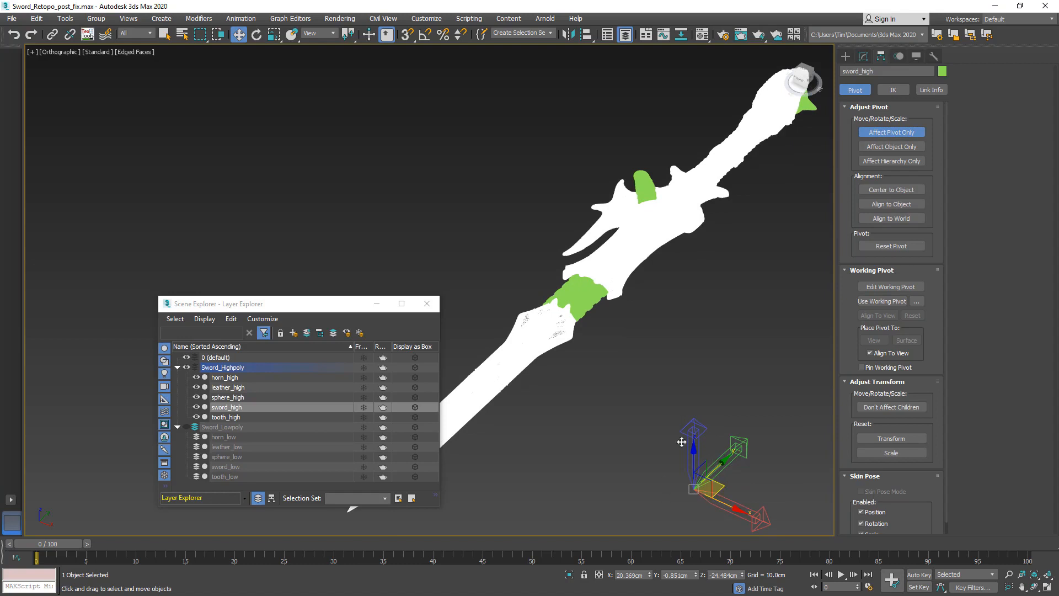
{"action": "right_click", "coordinate": [649, 576]}
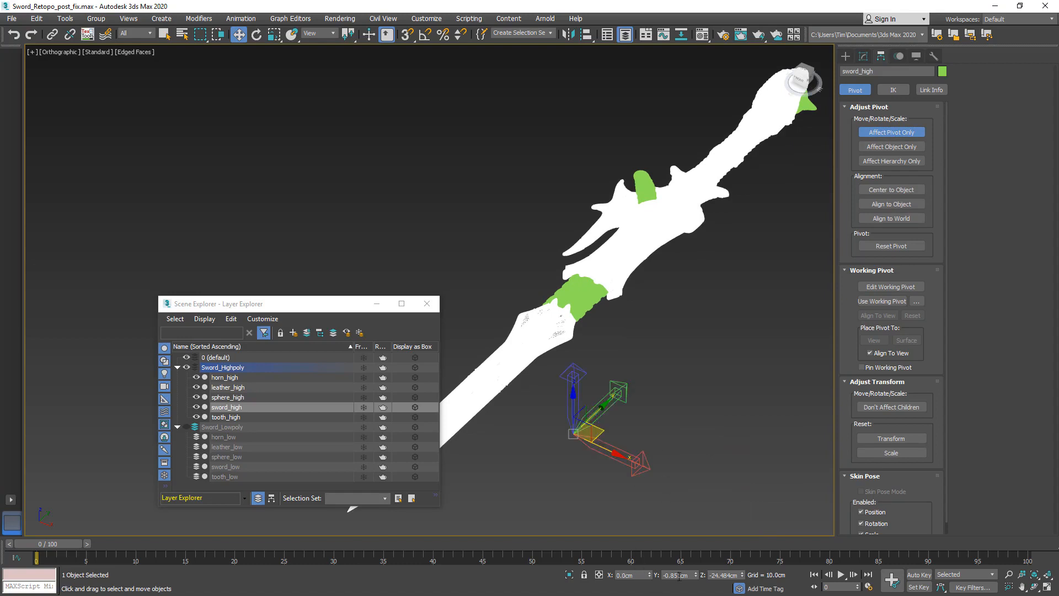
{"action": "right_click", "coordinate": [696, 576]}
{"action": "right_click", "coordinate": [742, 577]}
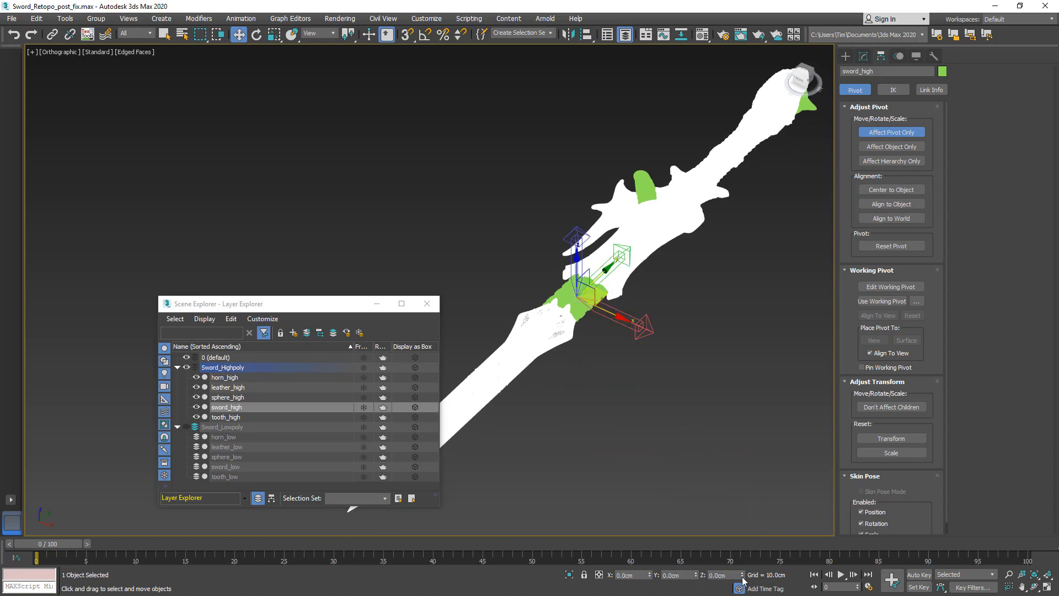
{"action": "middle_click_drag", "start_coordinate": [625, 428], "coordinate": [545, 440], "text": "alt"}
{"action": "left_click", "coordinate": [891, 134]}
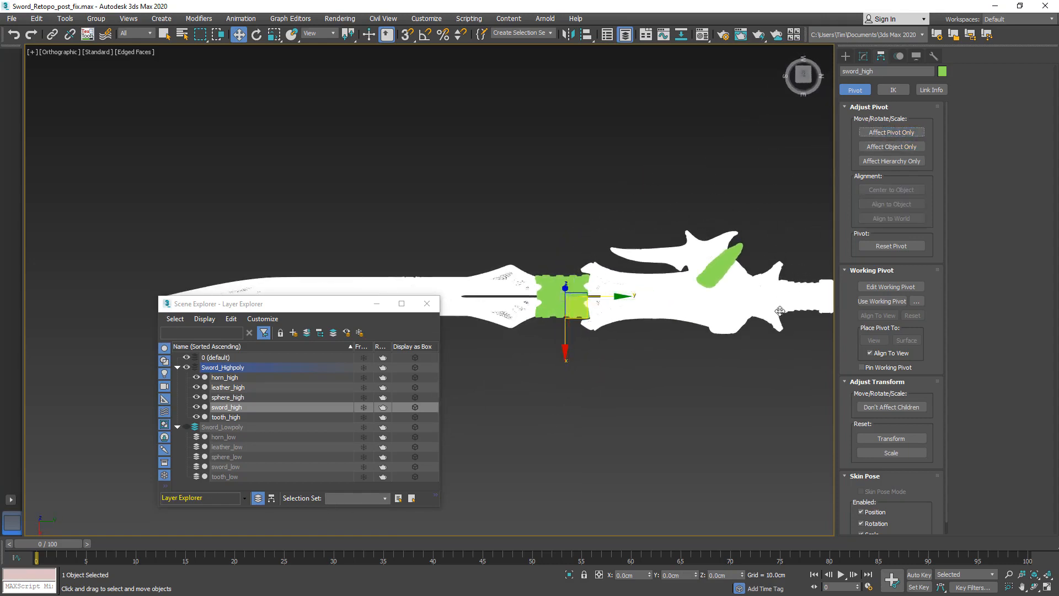
{"action": "middle_click_drag", "start_coordinate": [779, 310], "coordinate": [697, 297]}
{"action": "left_click", "coordinate": [864, 57]}
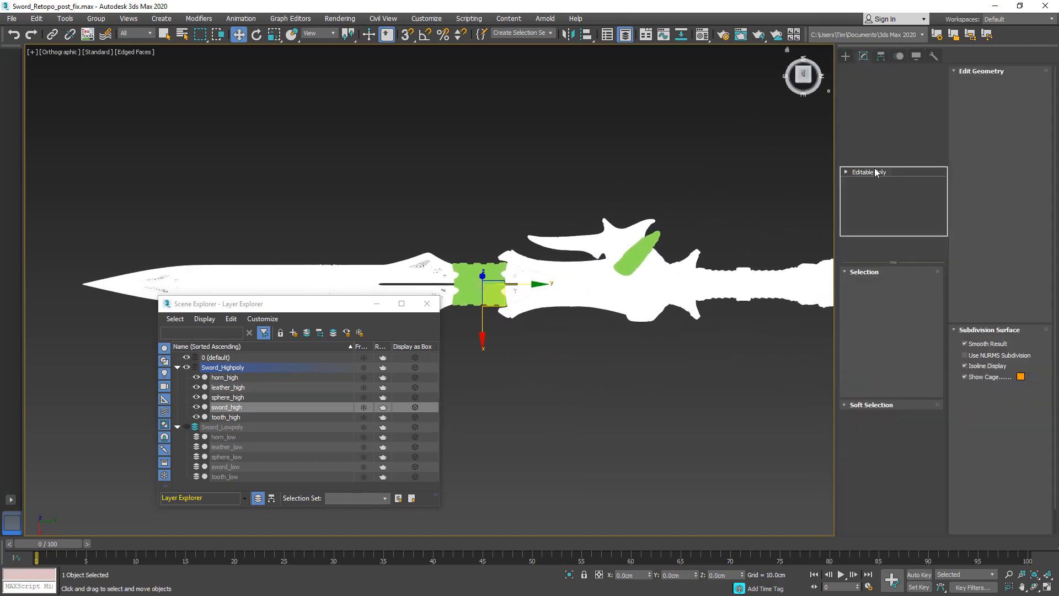
Detach the curved, spiked guard element from sword_high as a separate object and leave element editing.
{"action": "left_click", "coordinate": [916, 285]}
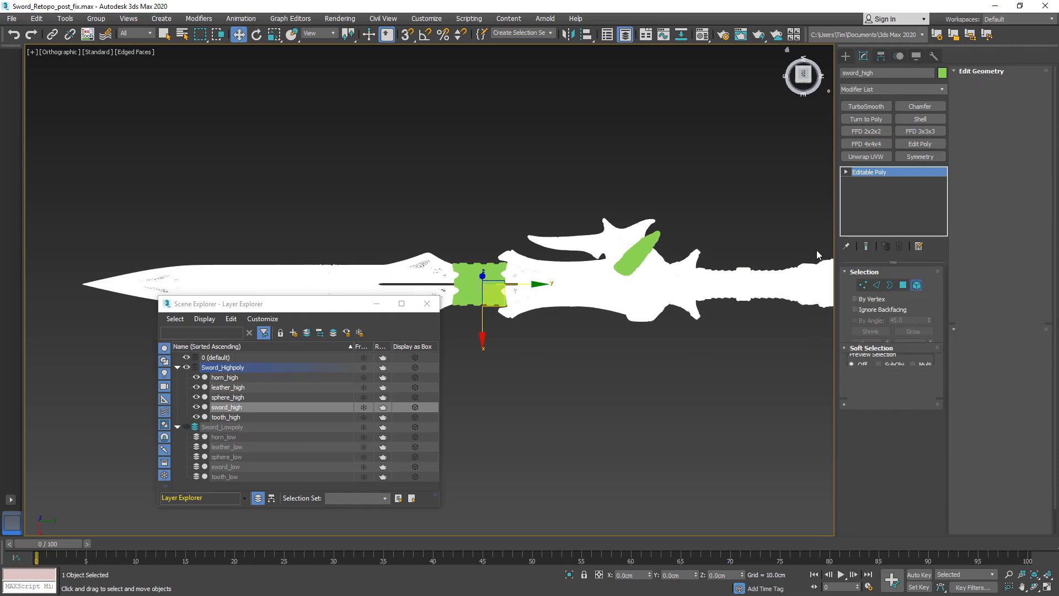
{"action": "left_click", "coordinate": [600, 239]}
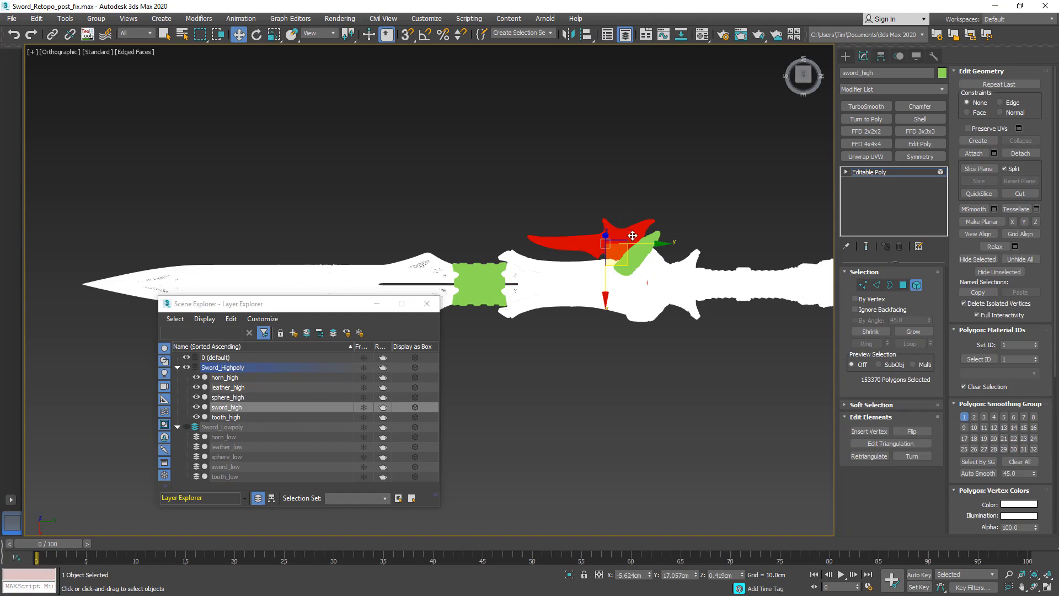
{"action": "left_click", "coordinate": [1019, 153]}
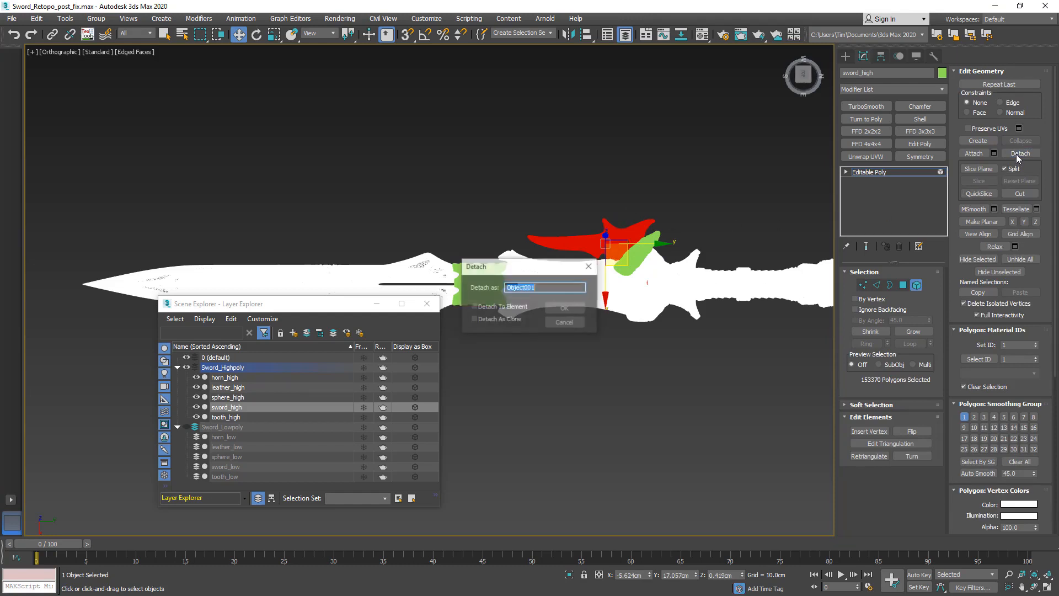
{"action": "left_click", "coordinate": [565, 309]}
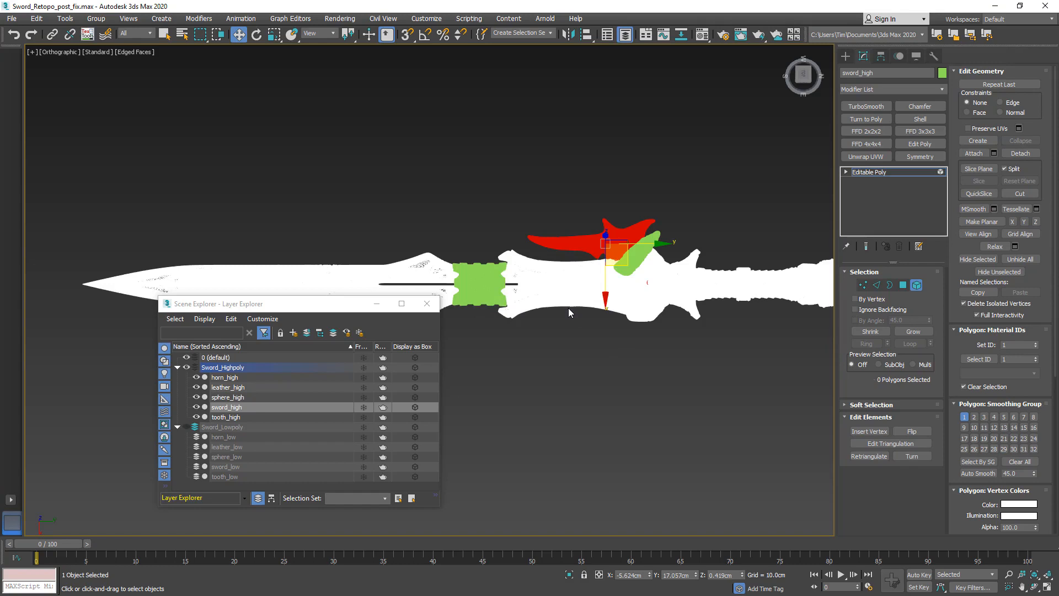
{"action": "left_click", "coordinate": [568, 309]}
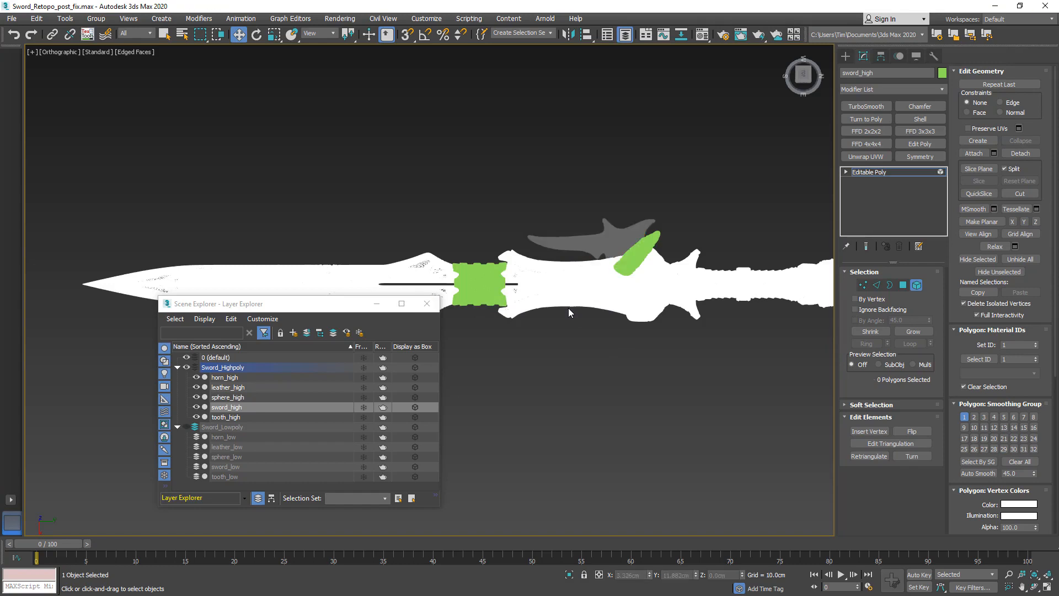
{"action": "left_click", "coordinate": [916, 286]}
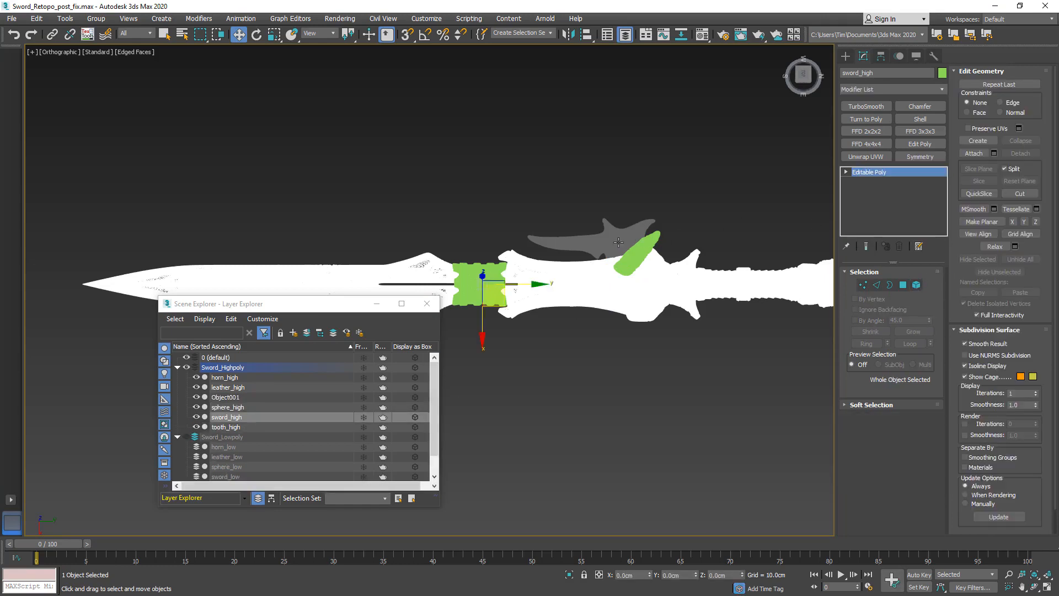
Mirror the detached guard piece across the world X axis as a copy with 0.0 cm offset.
{"action": "left_click", "coordinate": [618, 242]}
{"action": "middle_click_drag", "start_coordinate": [574, 297], "coordinate": [652, 272], "text": "alt"}
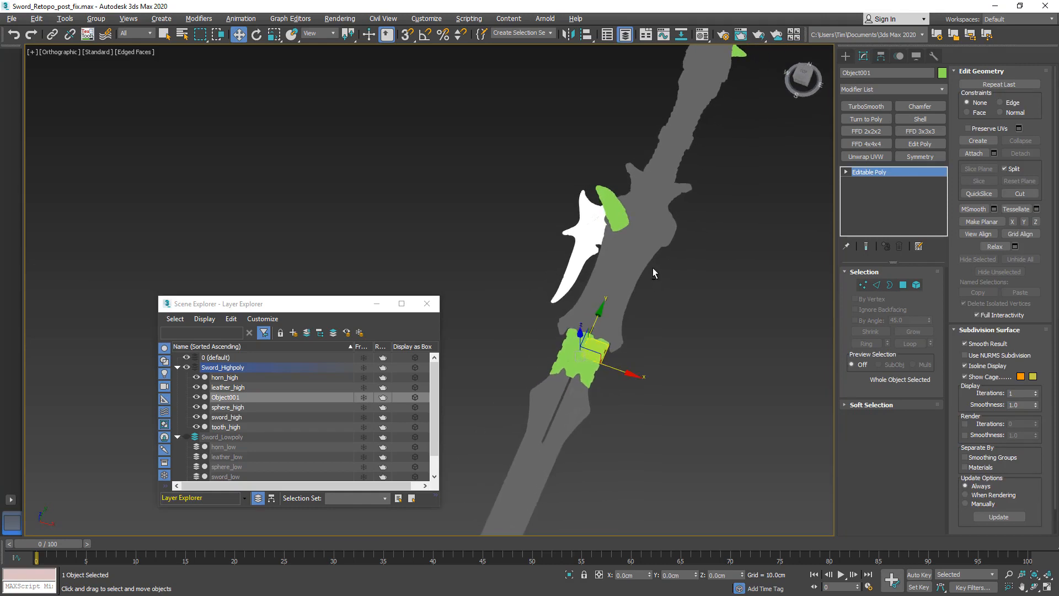
{"action": "left_click", "coordinate": [570, 35]}
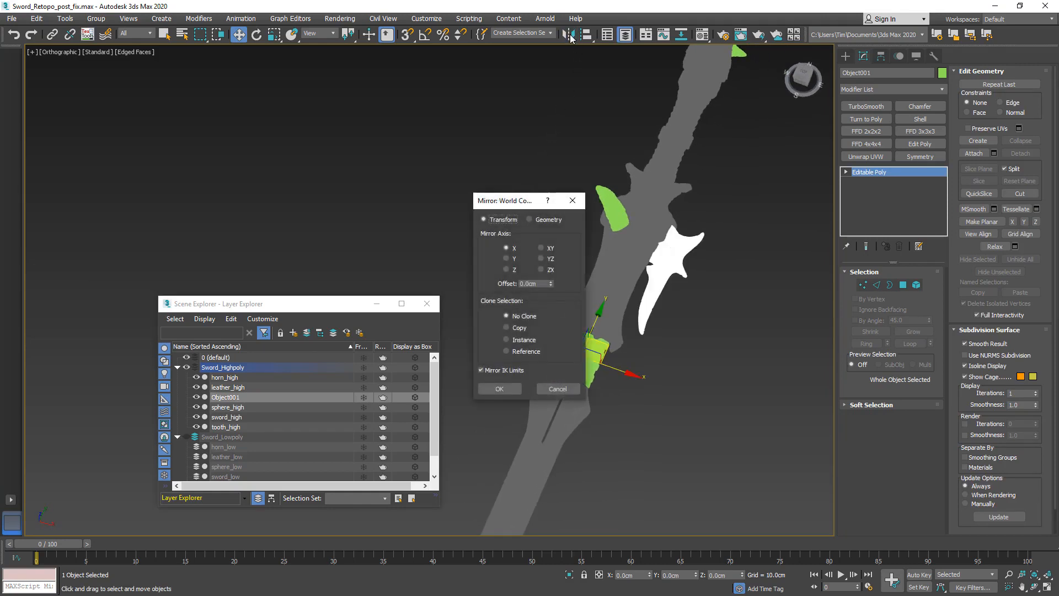
{"action": "left_click", "coordinate": [517, 329]}
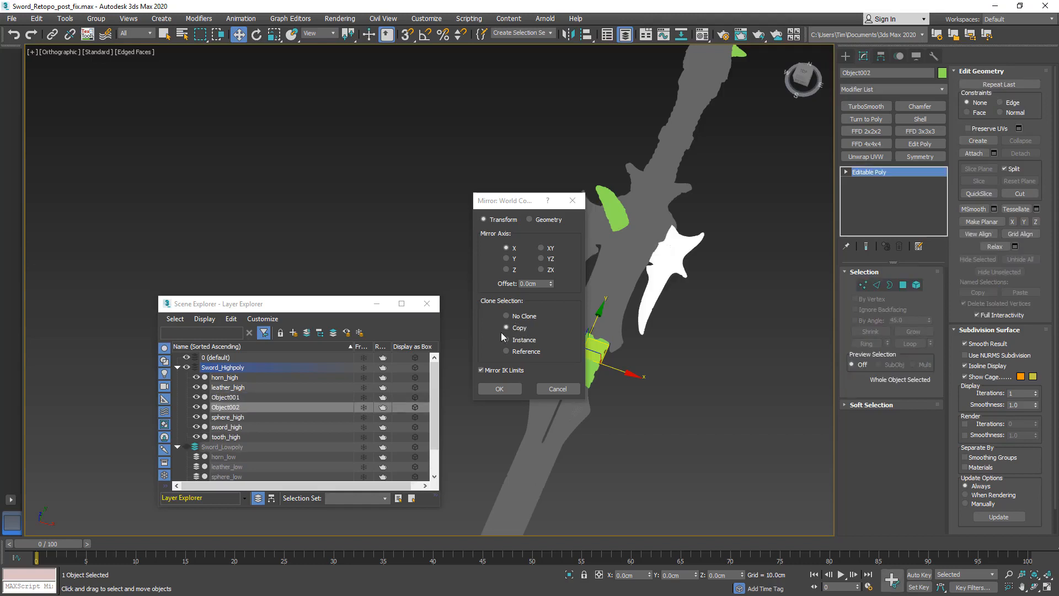
{"action": "left_click", "coordinate": [510, 389]}
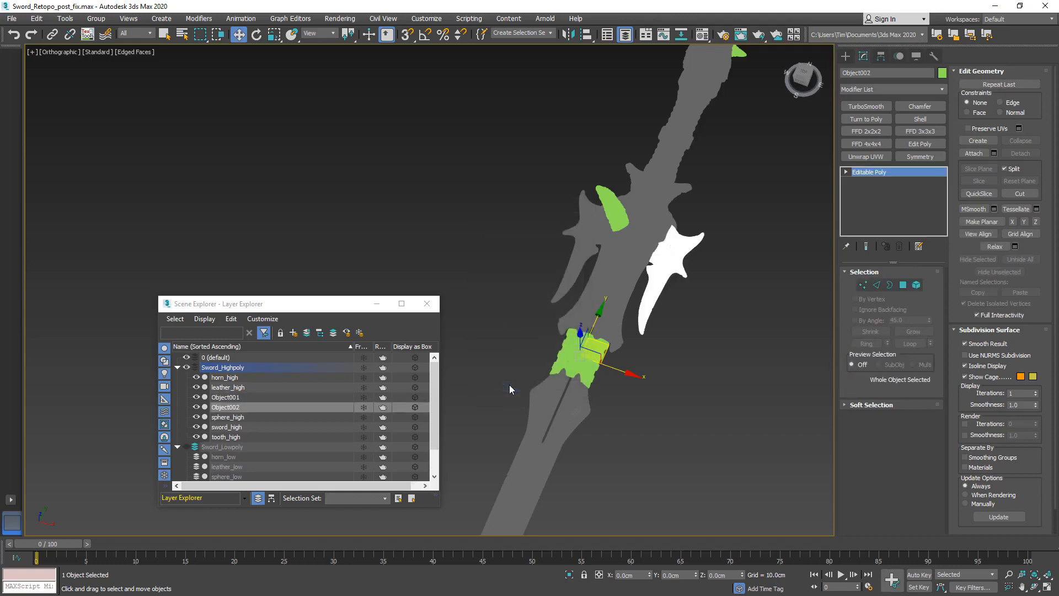
Attach the mirrored guard copy to the original detached guard piece so both form one object.
{"action": "left_click", "coordinate": [580, 237]}
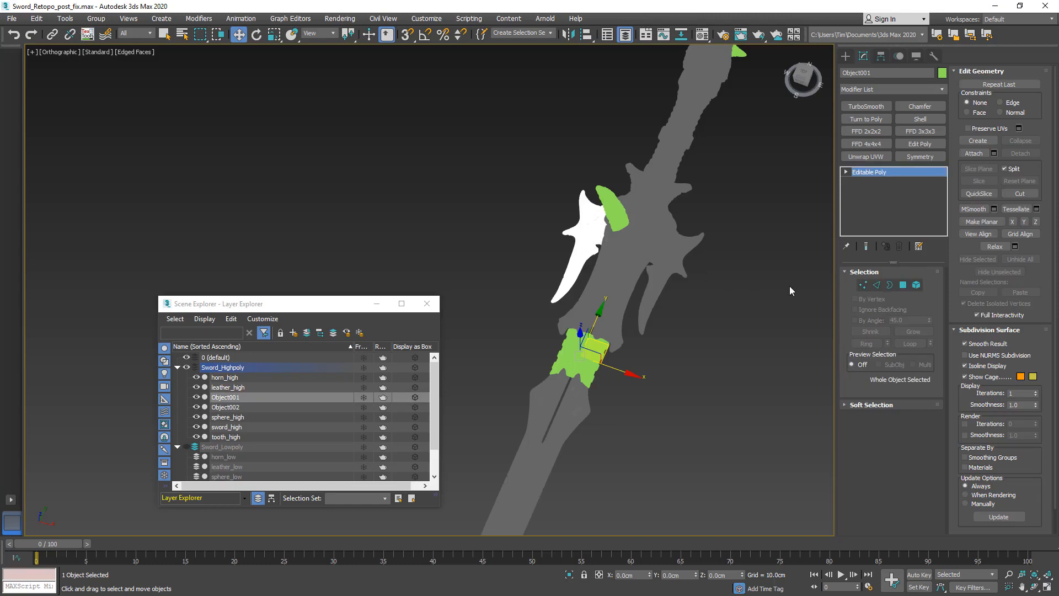
{"action": "left_click", "coordinate": [974, 153]}
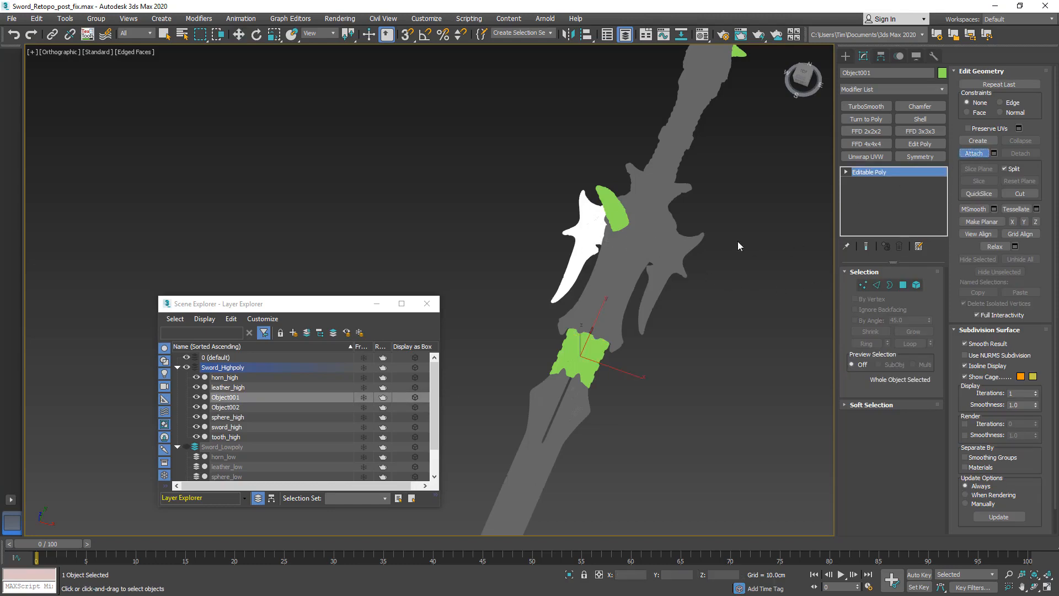
{"action": "left_click", "coordinate": [673, 256]}
{"action": "middle_click_drag", "start_coordinate": [720, 280], "coordinate": [691, 275], "text": "alt"}
{"action": "left_click", "coordinate": [974, 153]}
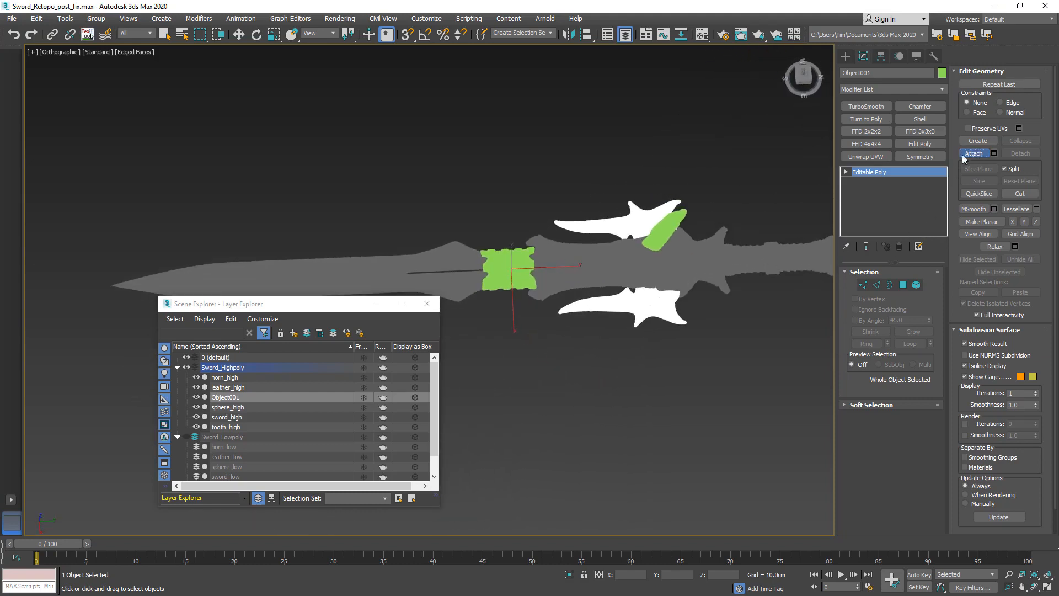
{"action": "key", "text": "w"}
Attach the combined guard pieces back to sword_high and clear the selection.
{"action": "left_click", "coordinate": [602, 258]}
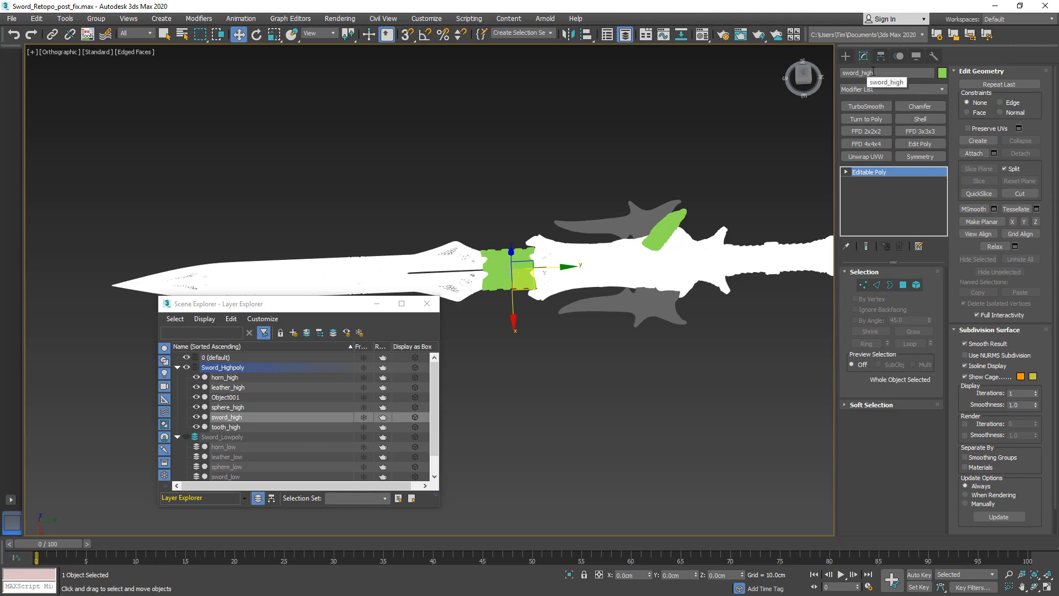
{"action": "left_click", "coordinate": [973, 153]}
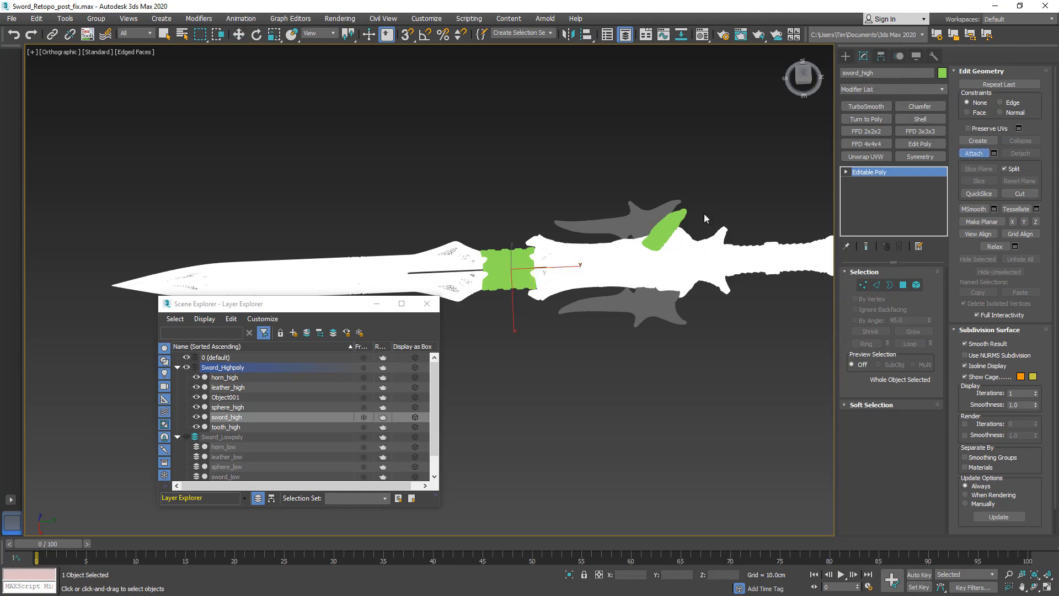
{"action": "left_click", "coordinate": [638, 221]}
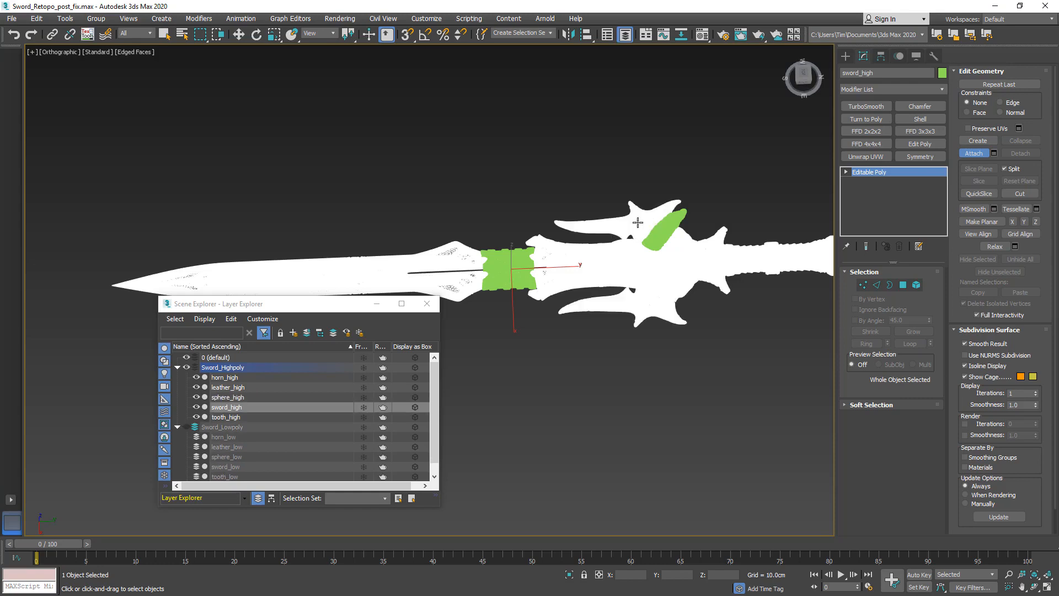
{"action": "left_click", "coordinate": [966, 149]}
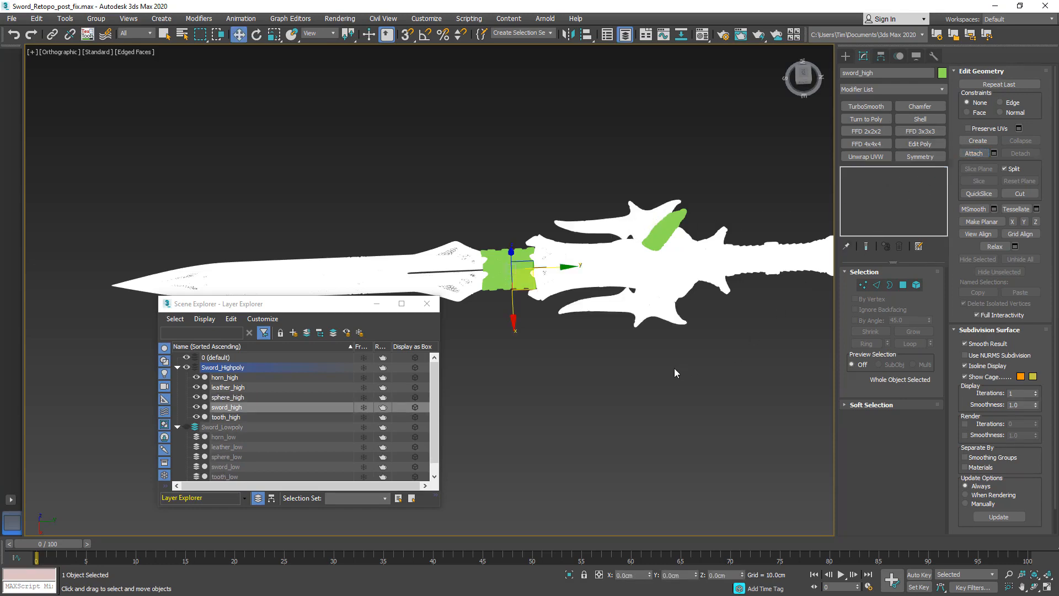
{"action": "left_click", "coordinate": [674, 368]}
Select all five high-poly sword objects and start exporting the selection to the D:\_3D\tutorials\Sword\Substance folder.
{"action": "scroll", "coordinate": [671, 364], "scroll_direction": "up", "scroll_amount": 3}
{"action": "scroll", "coordinate": [672, 364], "scroll_direction": "down", "scroll_amount": 2}
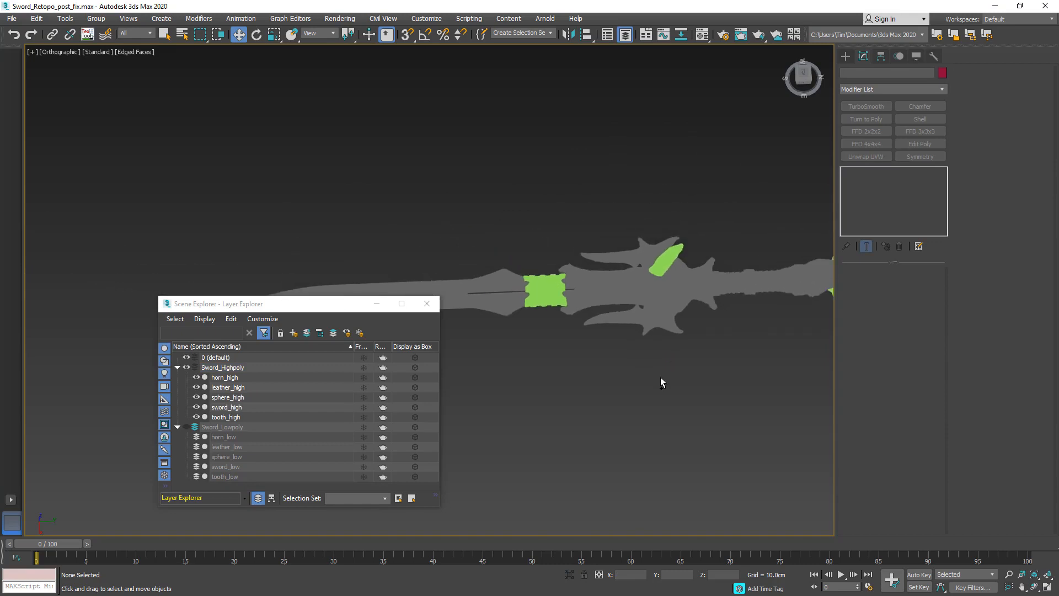
{"action": "middle_click_drag", "start_coordinate": [660, 376], "coordinate": [643, 308], "text": "alt"}
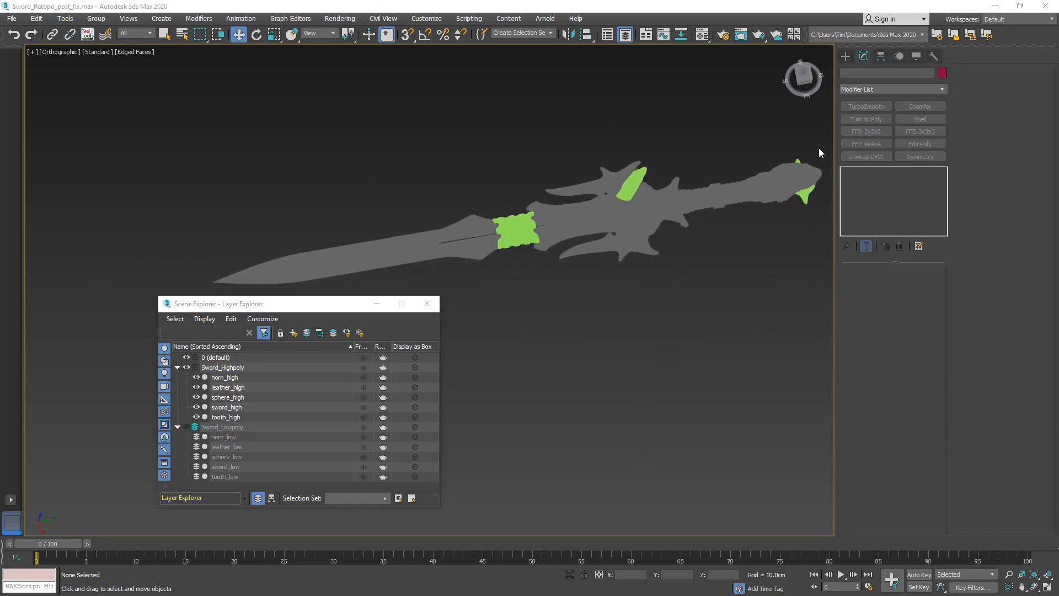
{"action": "left_click_drag", "start_coordinate": [818, 148], "coordinate": [358, 263]}
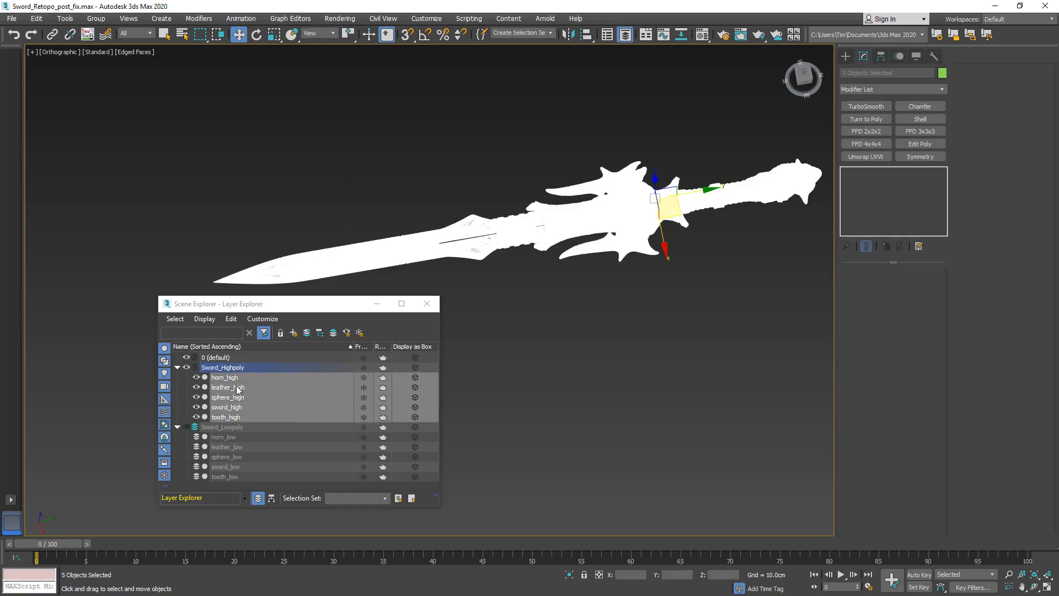
{"action": "left_click", "coordinate": [11, 19]}
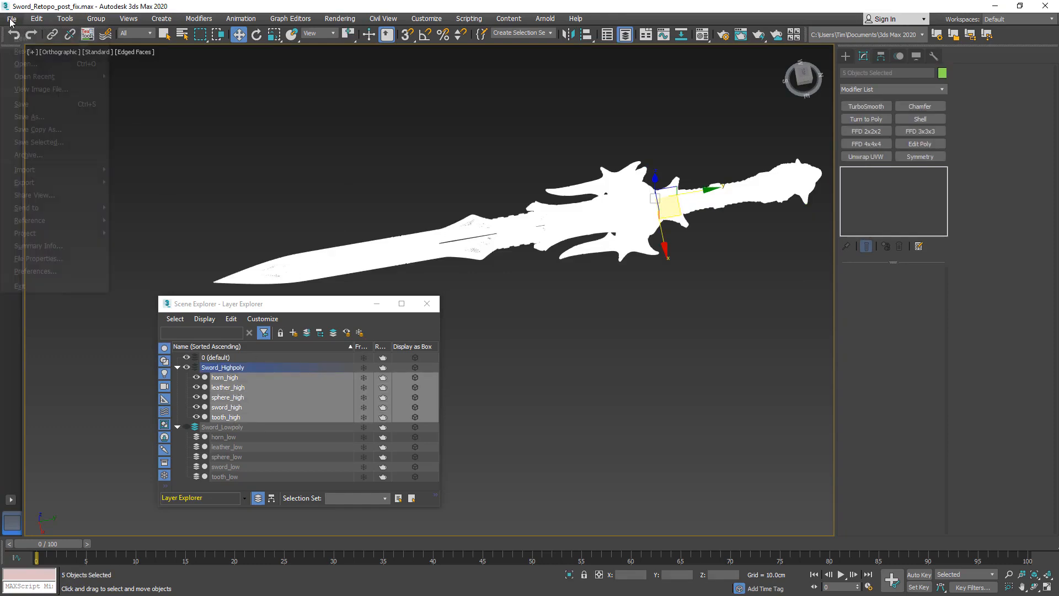
{"action": "mouse_move", "coordinate": [45, 185]}
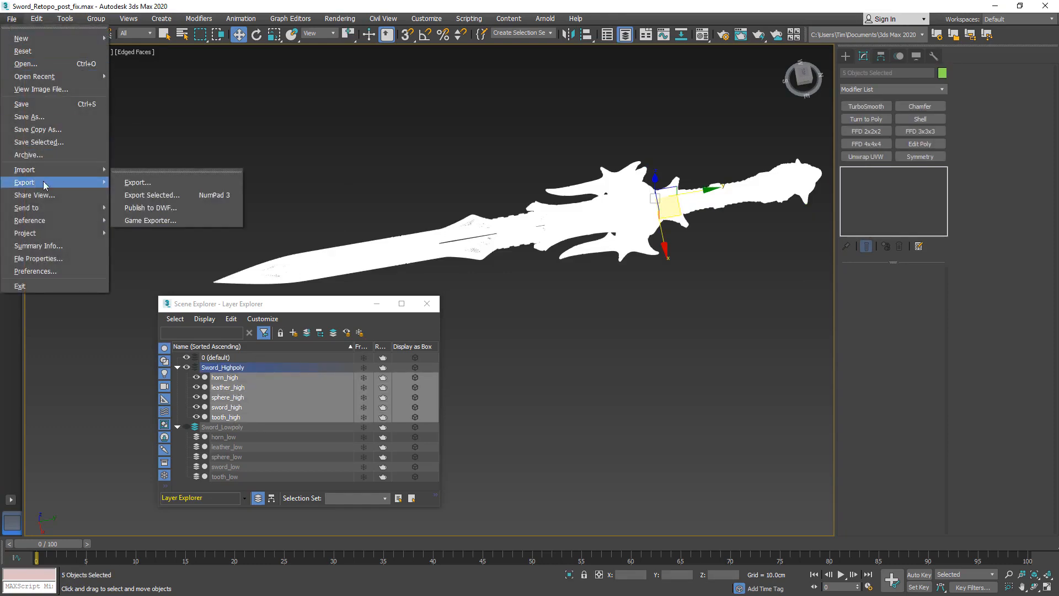
{"action": "left_click", "coordinate": [144, 196]}
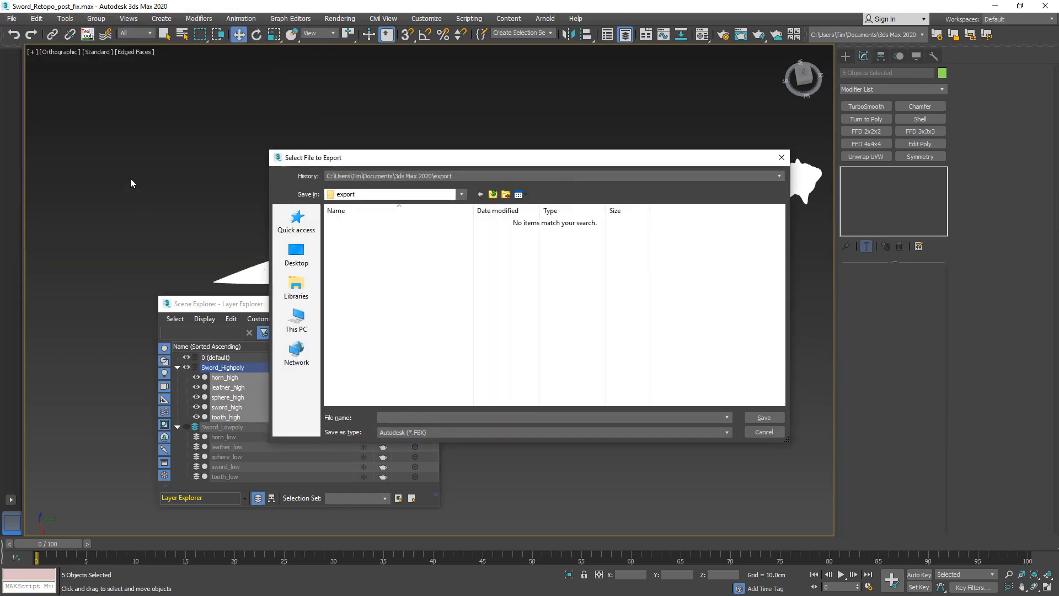
{"action": "left_click", "coordinate": [373, 177]}
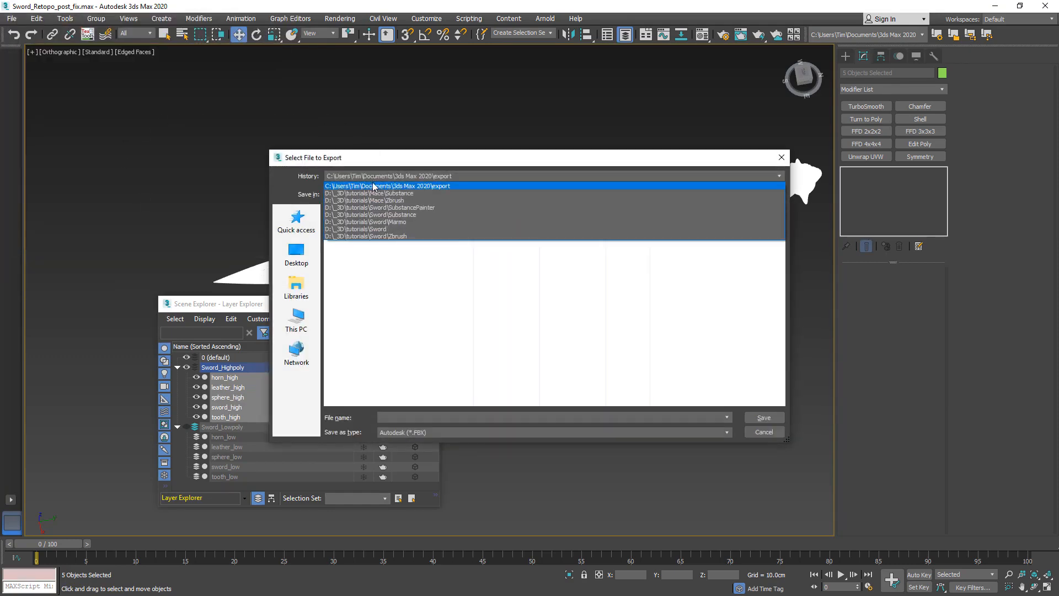
{"action": "left_click", "coordinate": [368, 215]}
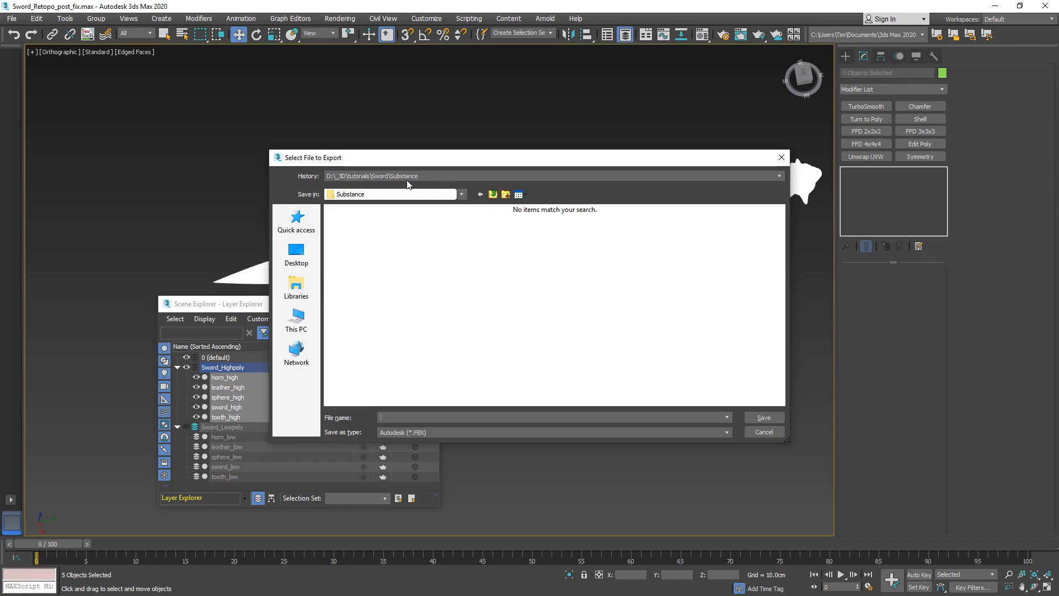
Export the selected high-poly parts as an OBJ file named sword_high, keeping the current export options.
{"action": "left_click", "coordinate": [408, 432]}
{"action": "left_click", "coordinate": [424, 529]}
{"action": "type", "text": "sword_high"}
{"action": "left_click", "coordinate": [763, 418]}
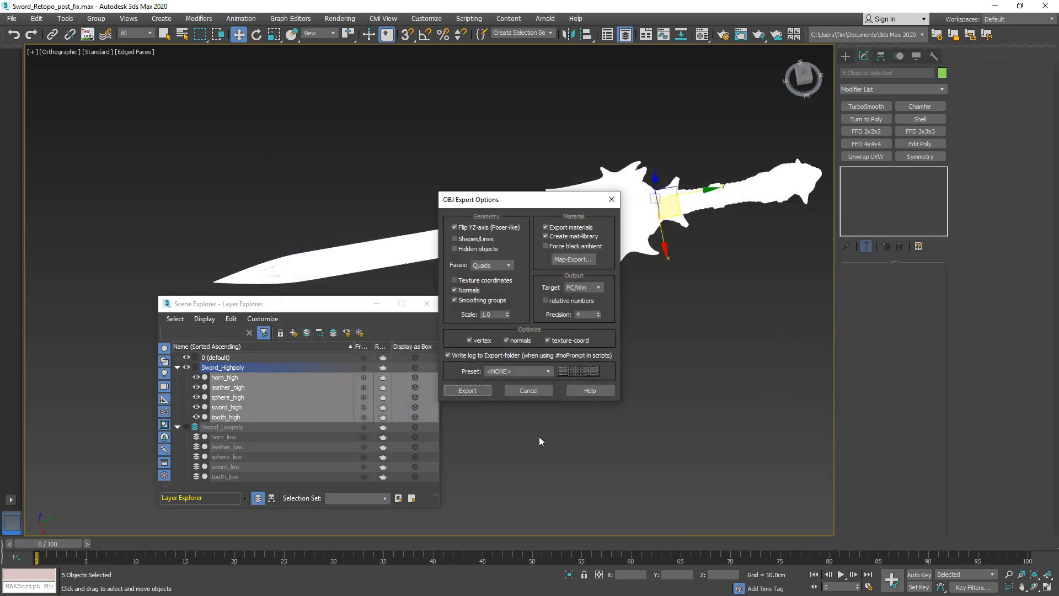
{"action": "left_click", "coordinate": [454, 391]}
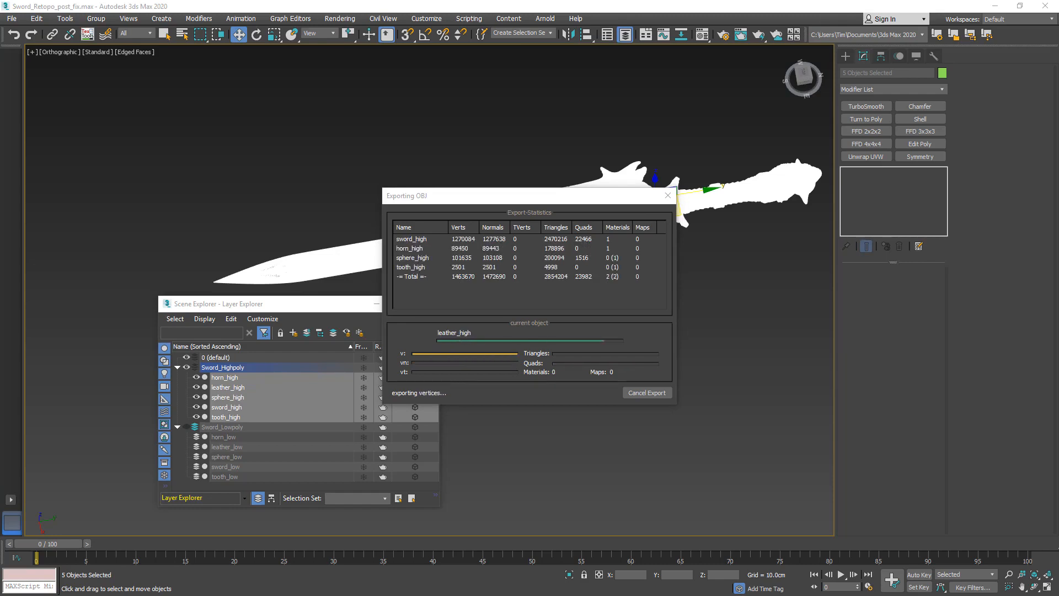
{"action": "left_click", "coordinate": [637, 392]}
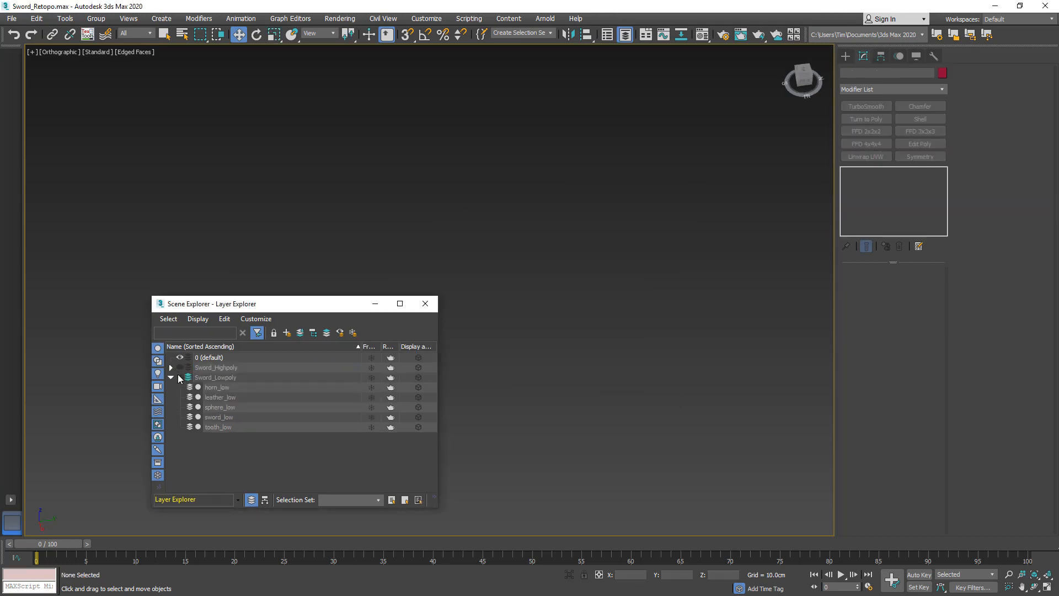
Show the Sword_Lowpoly layer and select all five low-poly sword objects.
{"action": "left_click", "coordinate": [179, 376]}
{"action": "scroll", "coordinate": [549, 256], "scroll_direction": "up", "scroll_amount": 6}
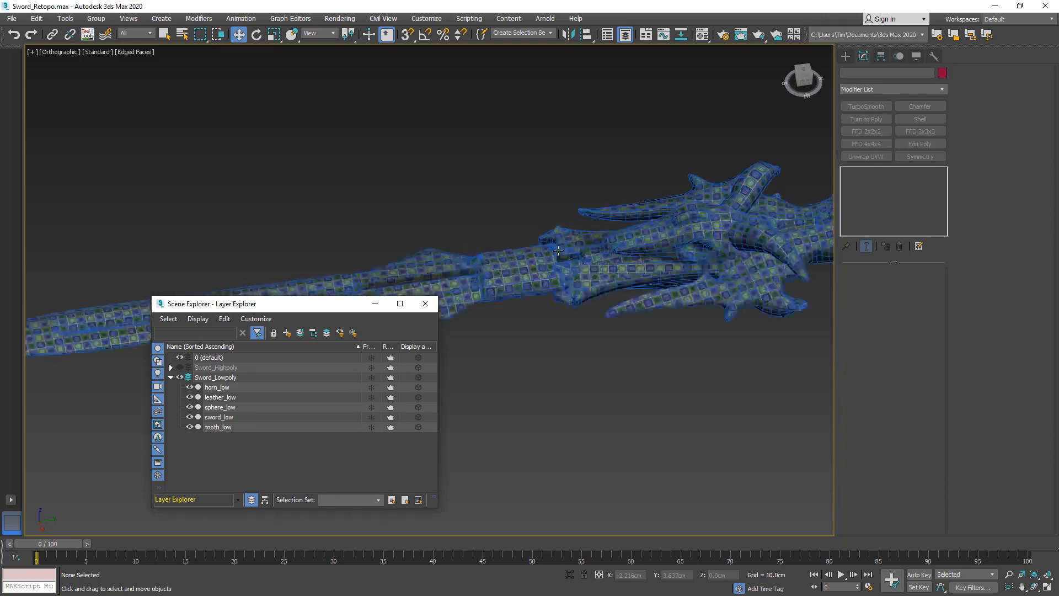
{"action": "scroll", "coordinate": [573, 247], "scroll_direction": "down", "scroll_amount": 4}
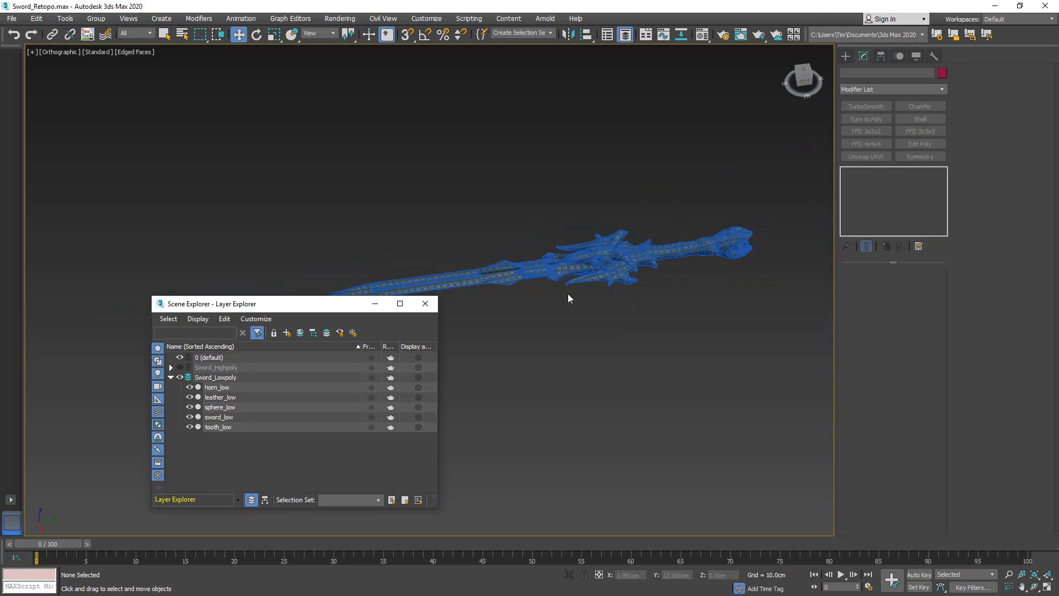
{"action": "middle_click_drag", "start_coordinate": [569, 298], "coordinate": [574, 213]}
{"action": "left_click_drag", "start_coordinate": [332, 241], "coordinate": [293, 249]}
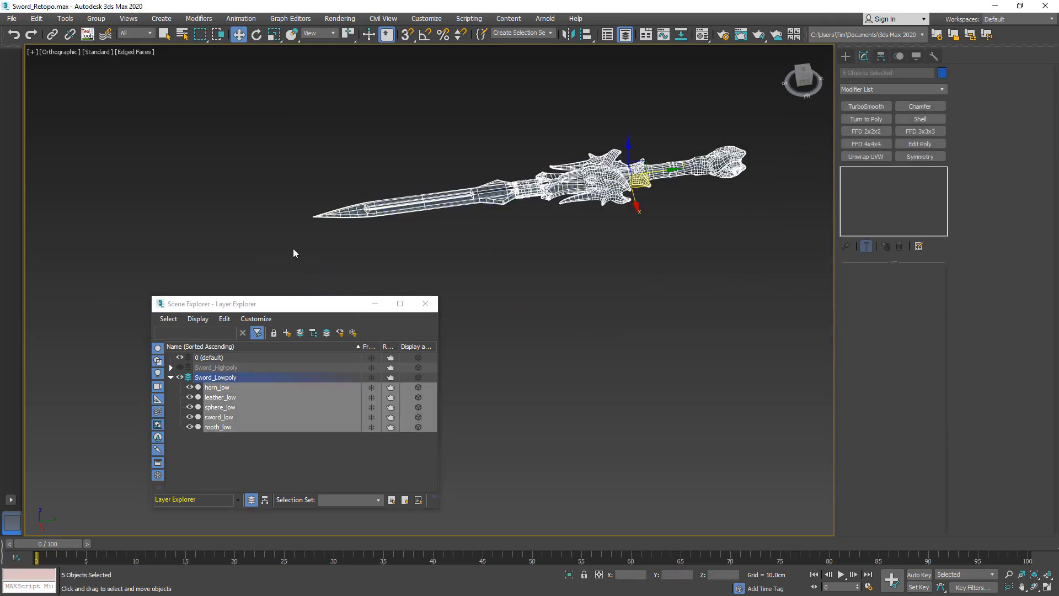
Rename the blue 03 - Default material to Sword and assign it to the selected low-poly objects.
{"action": "key", "text": "m"}
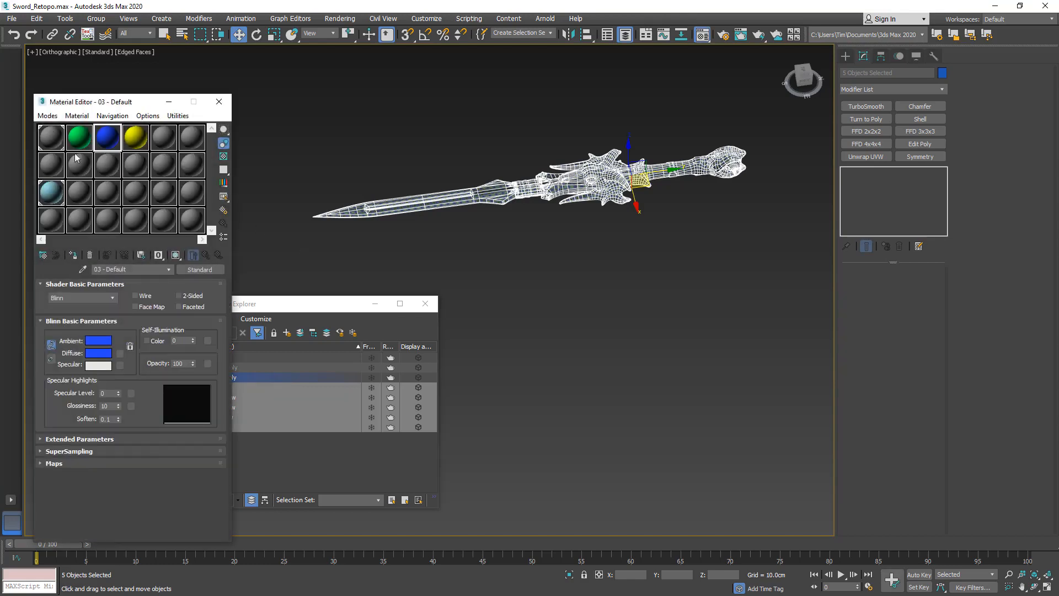
{"action": "double_click", "coordinate": [125, 272]}
{"action": "type", "text": "Sword"}
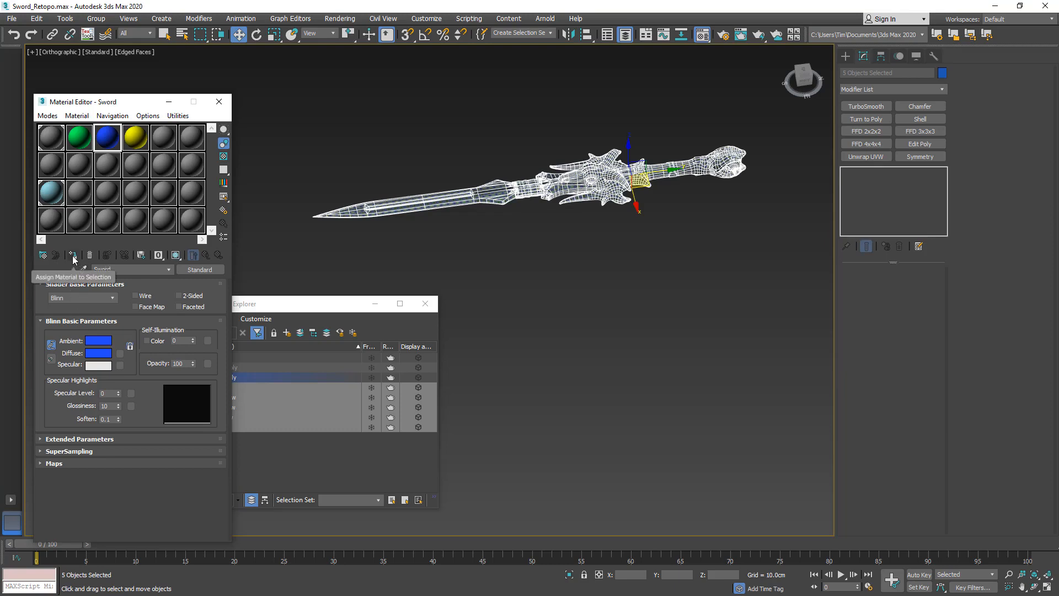
{"action": "left_click", "coordinate": [73, 256]}
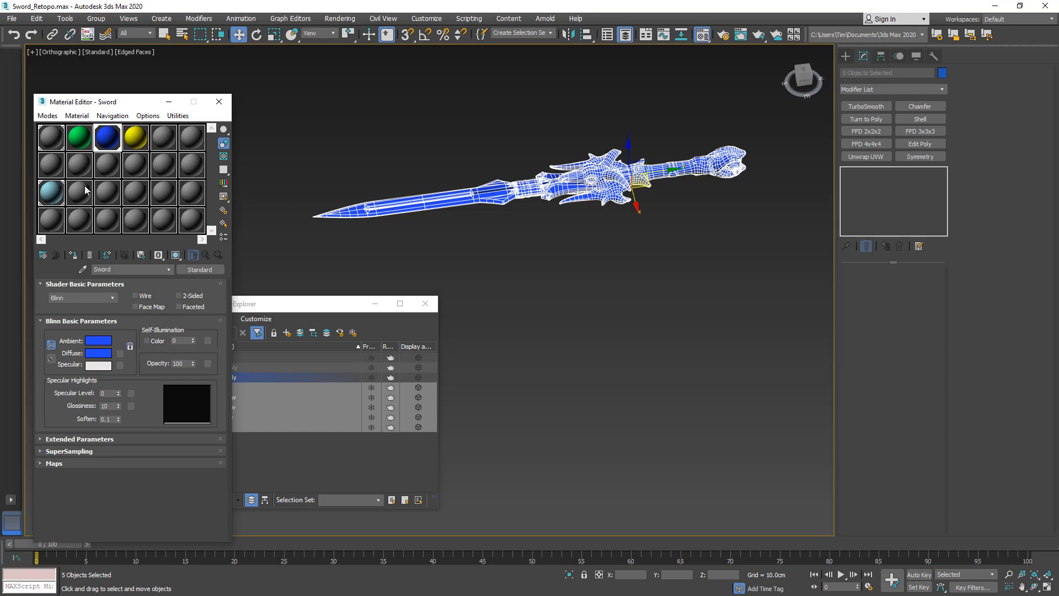
Lighten the Sword material's diffuse color from blue to a very pale blue by raising its whiteness, and close the material editor.
{"action": "left_click", "coordinate": [98, 353]}
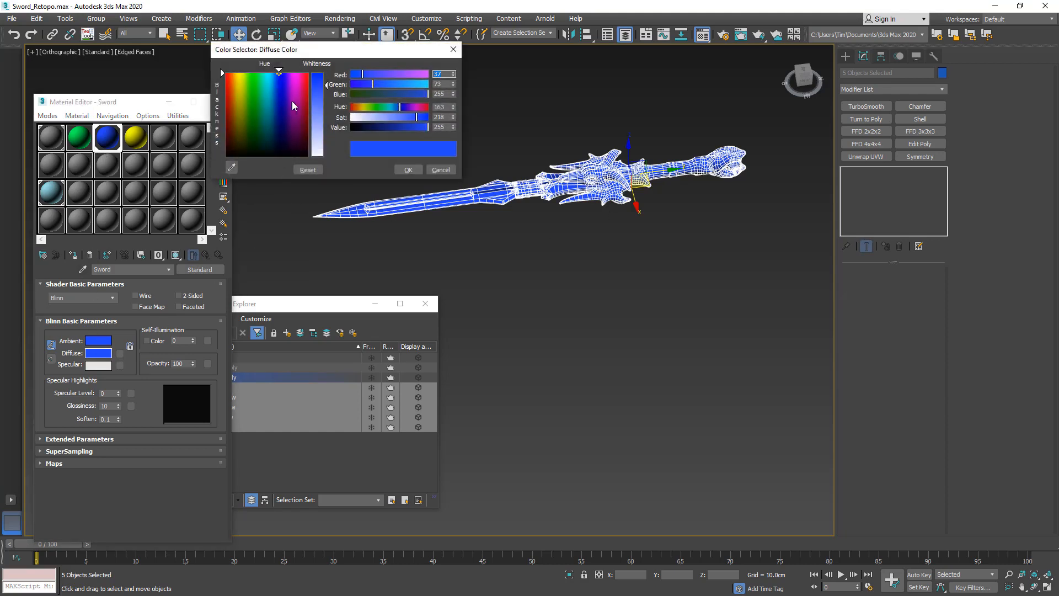
{"action": "left_click_drag", "start_coordinate": [324, 86], "coordinate": [323, 142]}
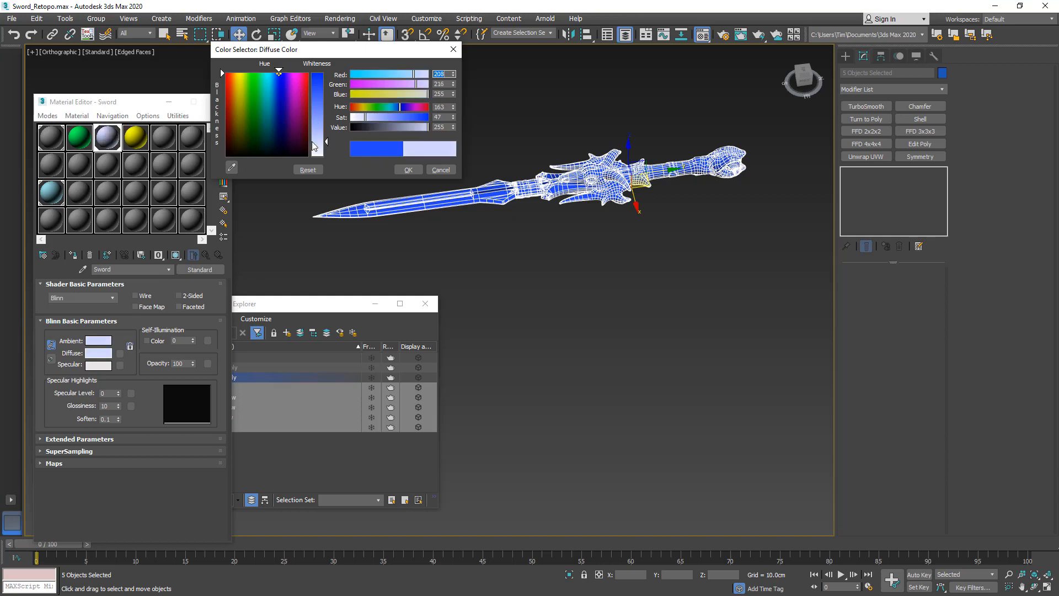
{"action": "left_click", "coordinate": [407, 170]}
{"action": "scroll", "coordinate": [447, 156], "scroll_direction": "up", "scroll_amount": 6}
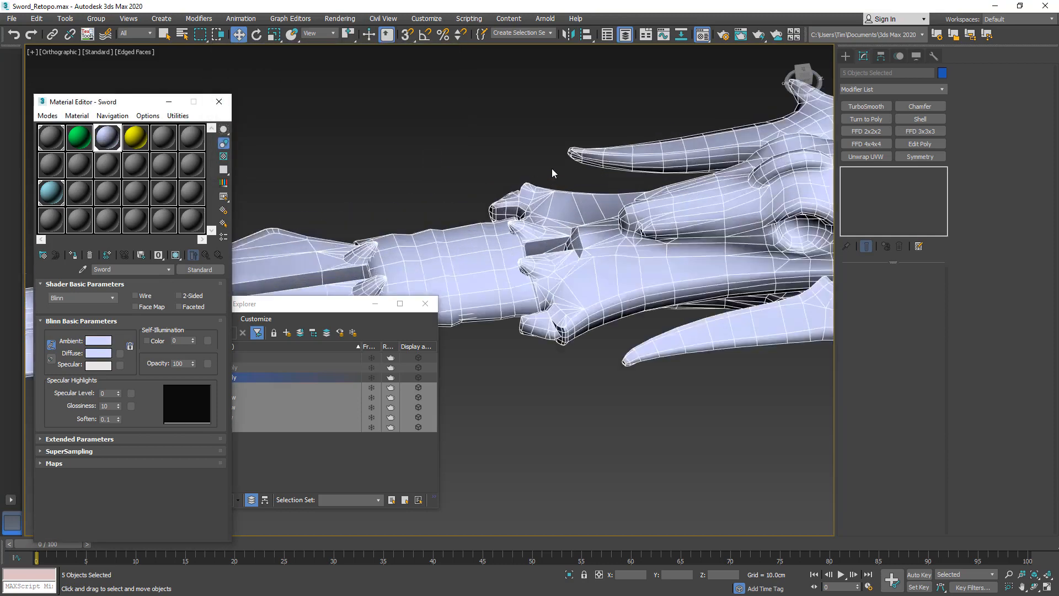
{"action": "middle_click_drag", "start_coordinate": [479, 173], "coordinate": [451, 193], "text": "alt"}
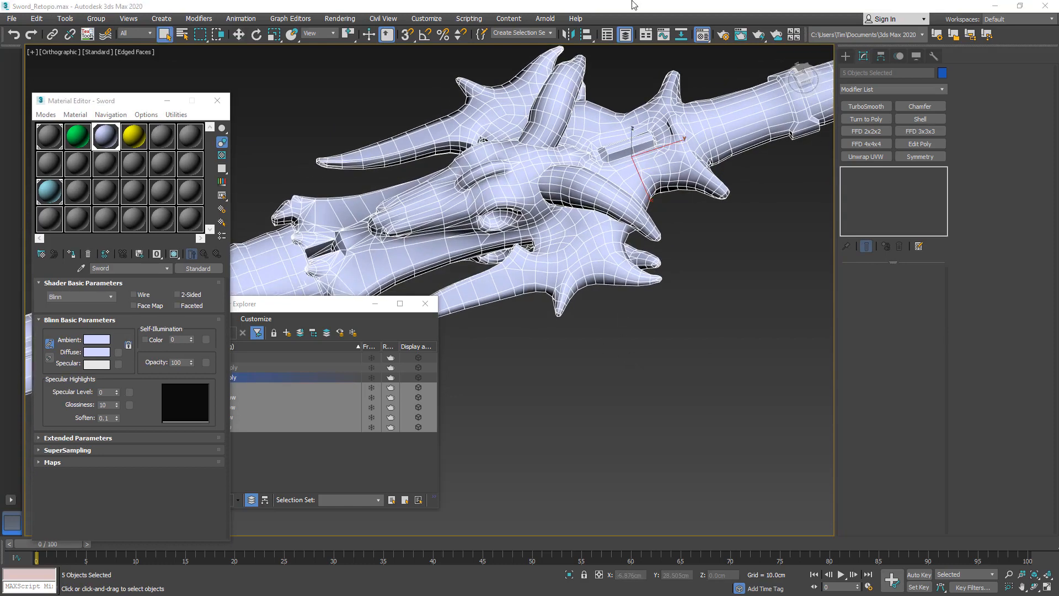
{"action": "left_click", "coordinate": [617, 10]}
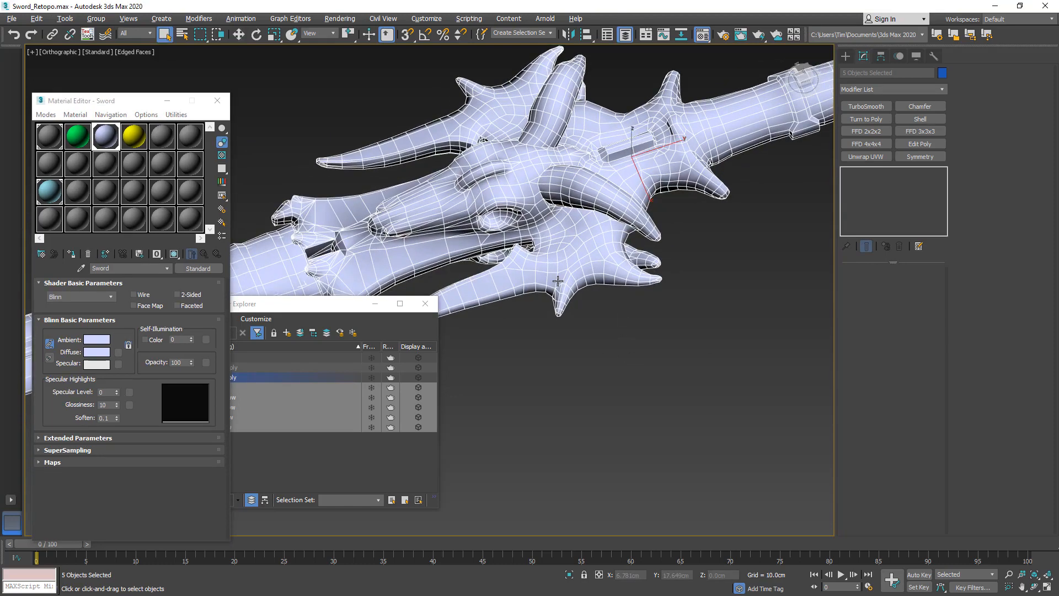
{"action": "scroll", "coordinate": [557, 281], "scroll_direction": "down", "scroll_amount": 5}
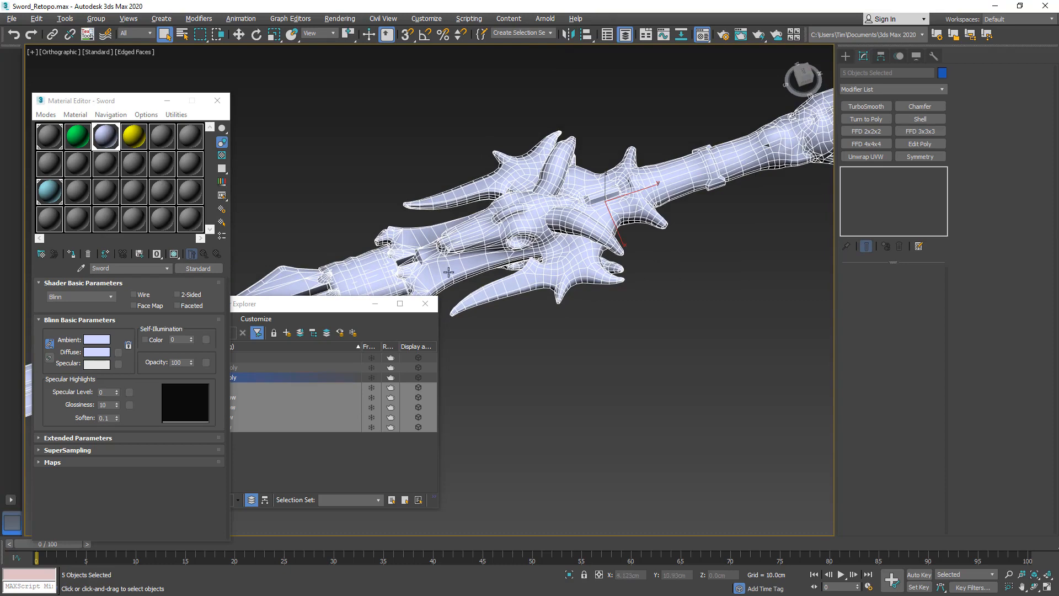
{"action": "left_click", "coordinate": [218, 102]}
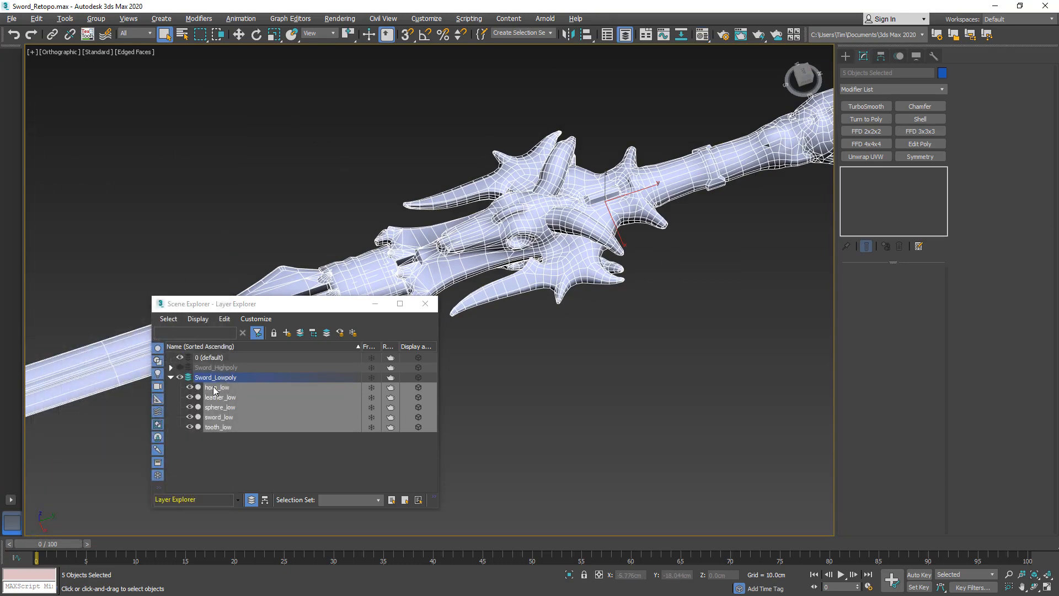
Apply TexTools' Smoothing Groups from UV shells to horn_low alone and collapse the added modifiers into its Editable Poly.
{"action": "left_click", "coordinate": [235, 454]}
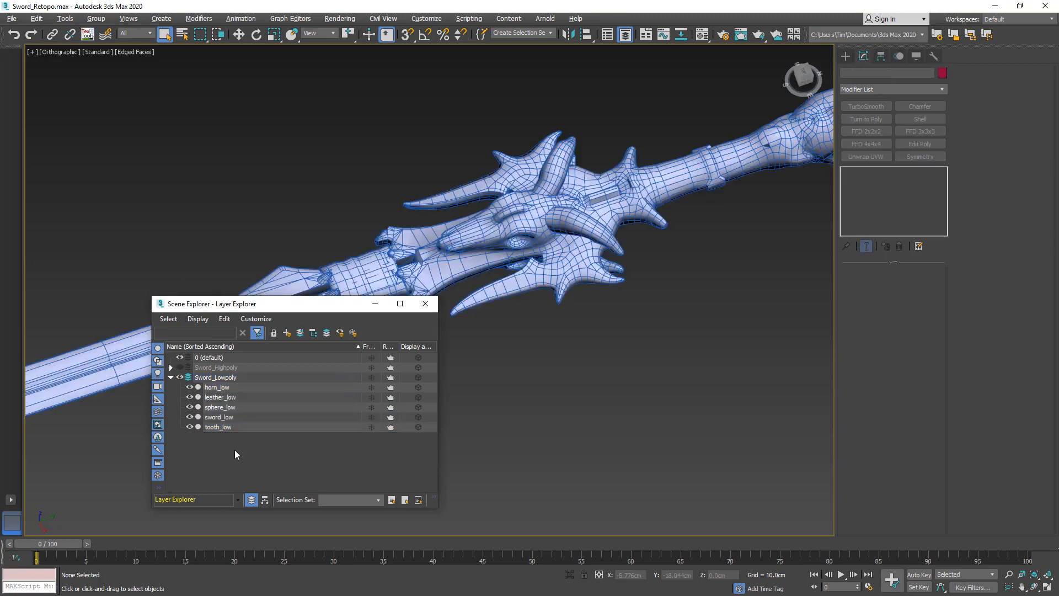
{"action": "left_click", "coordinate": [220, 387]}
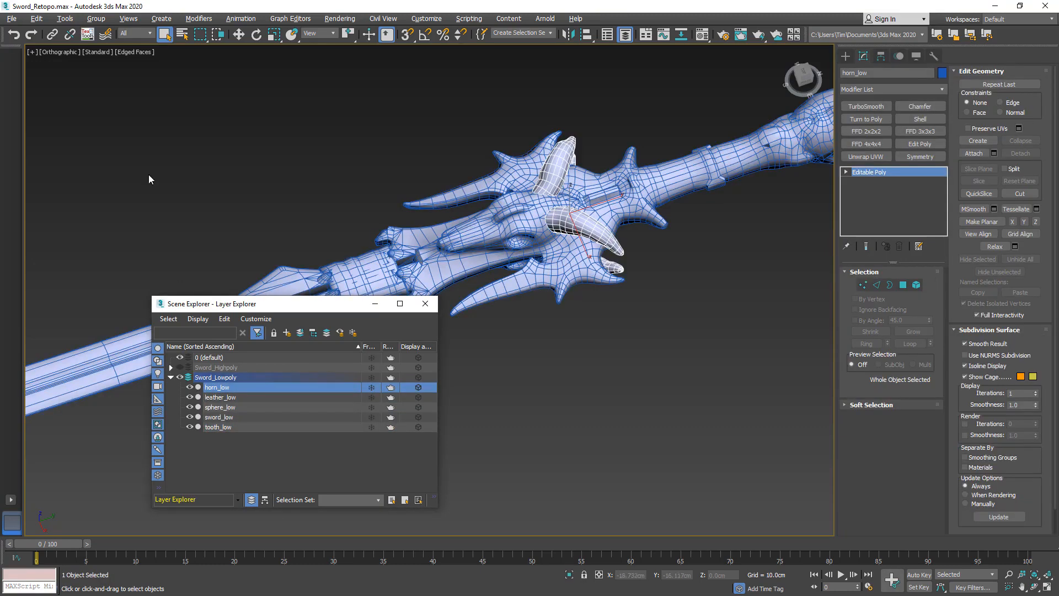
{"action": "left_click", "coordinate": [89, 37]}
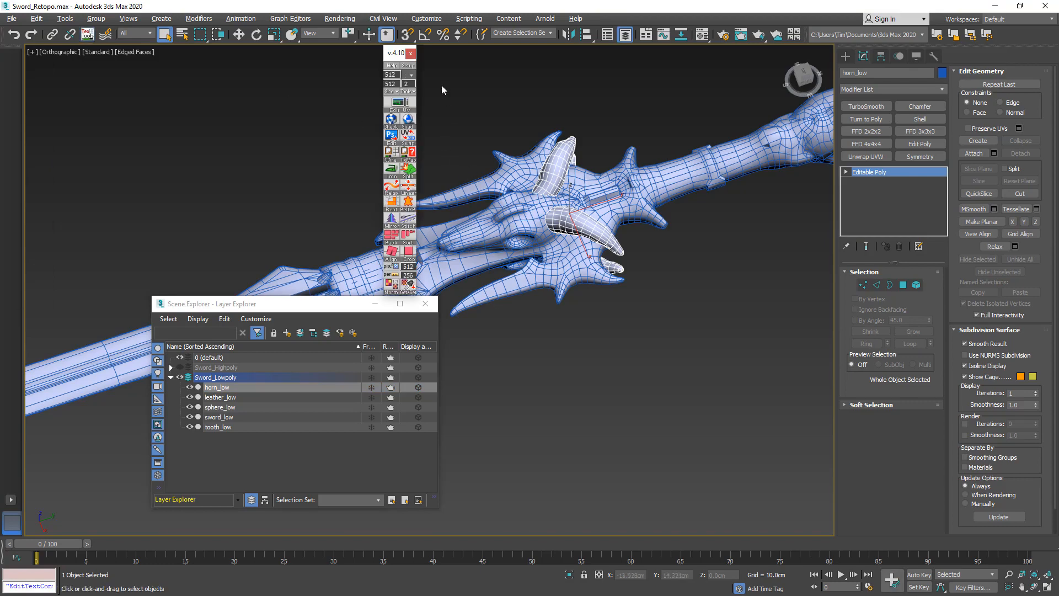
{"action": "left_click", "coordinate": [407, 92]}
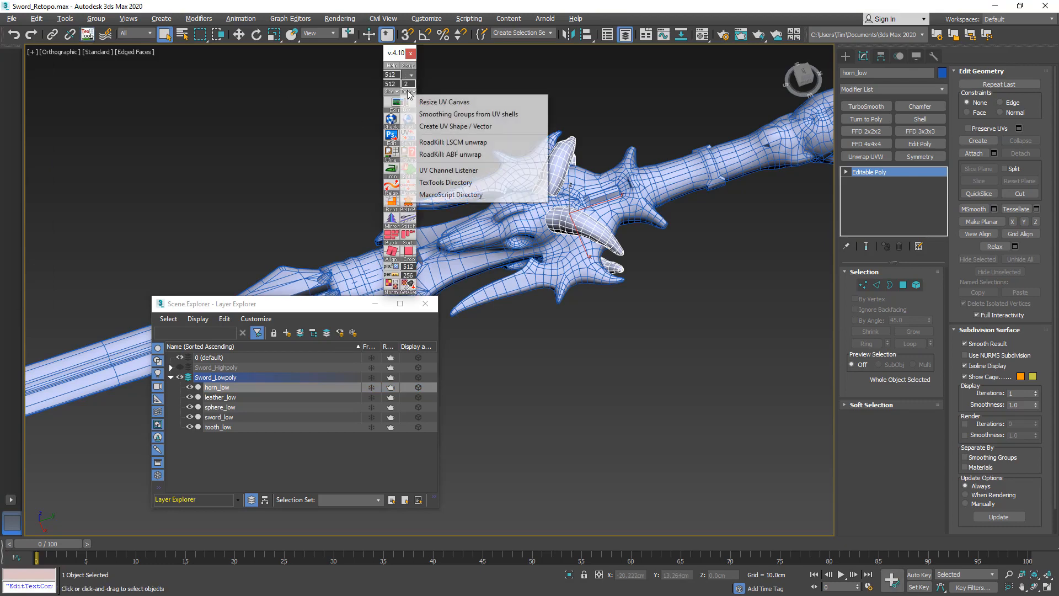
{"action": "left_click", "coordinate": [427, 114]}
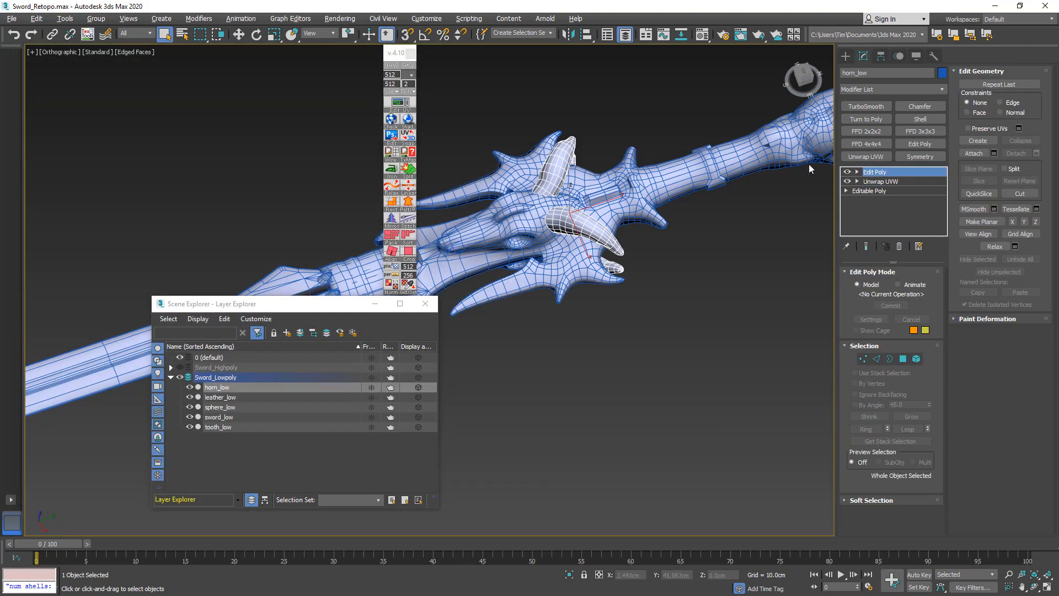
{"action": "right_click", "coordinate": [877, 181]}
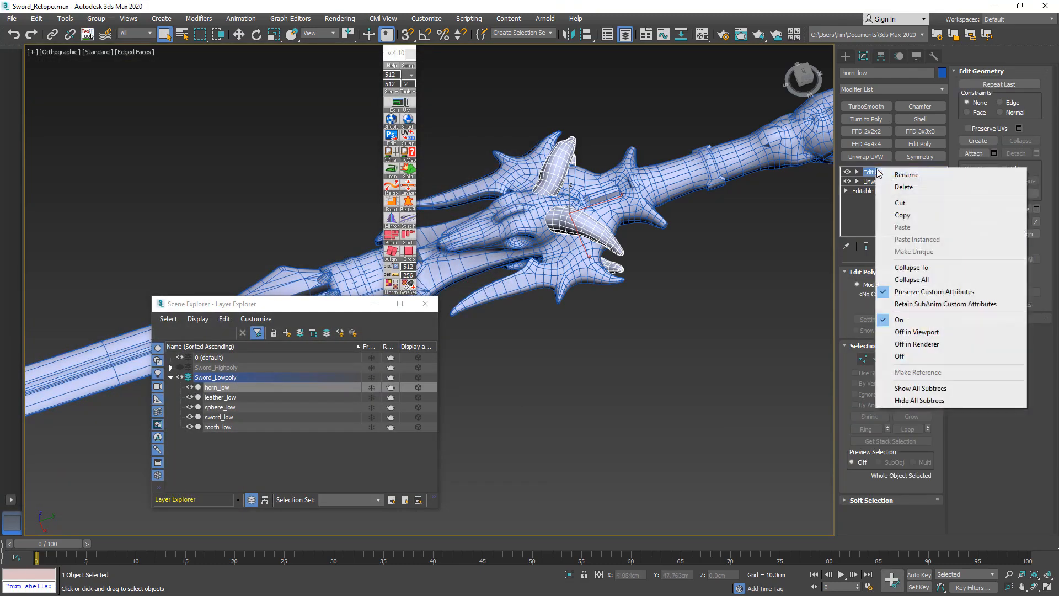
{"action": "left_click", "coordinate": [910, 267]}
Generate smoothing groups from UV shells for leather_low and collapse its modifier stack.
{"action": "left_click", "coordinate": [227, 399]}
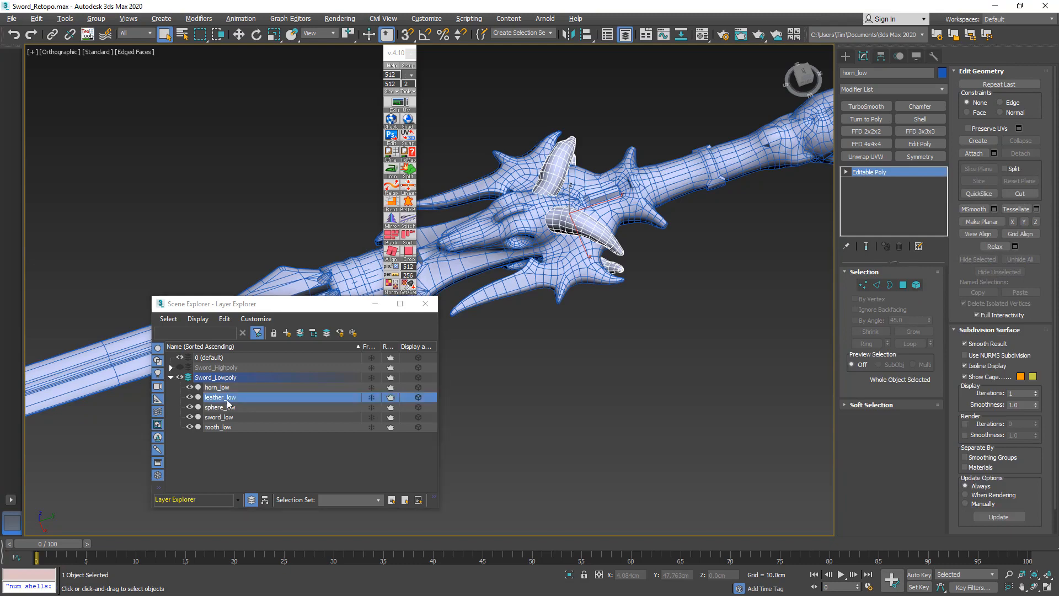
{"action": "left_click", "coordinate": [411, 95]}
{"action": "left_click", "coordinate": [429, 112]}
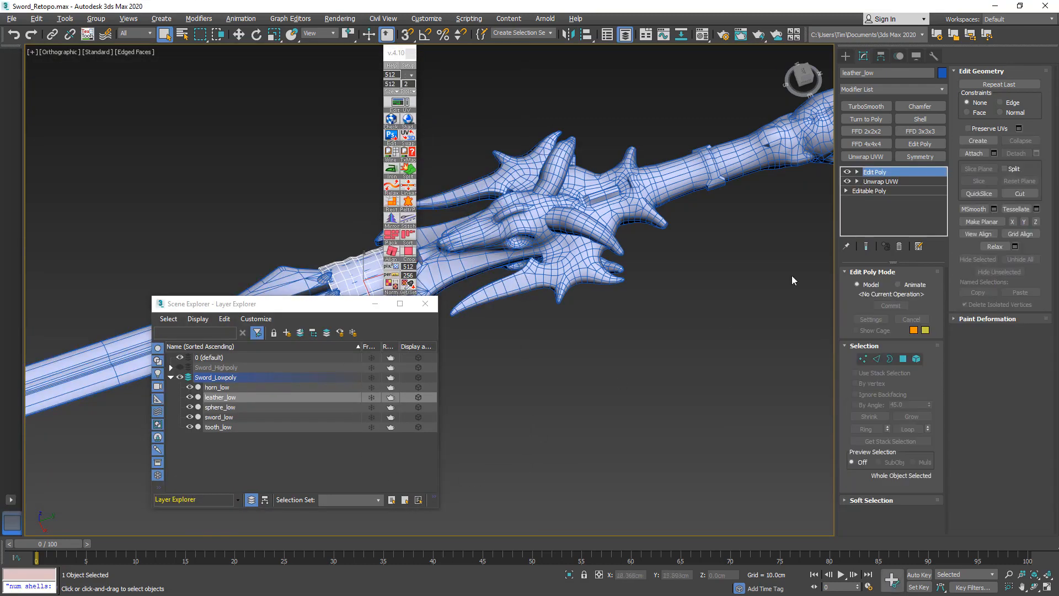
{"action": "right_click", "coordinate": [878, 173]}
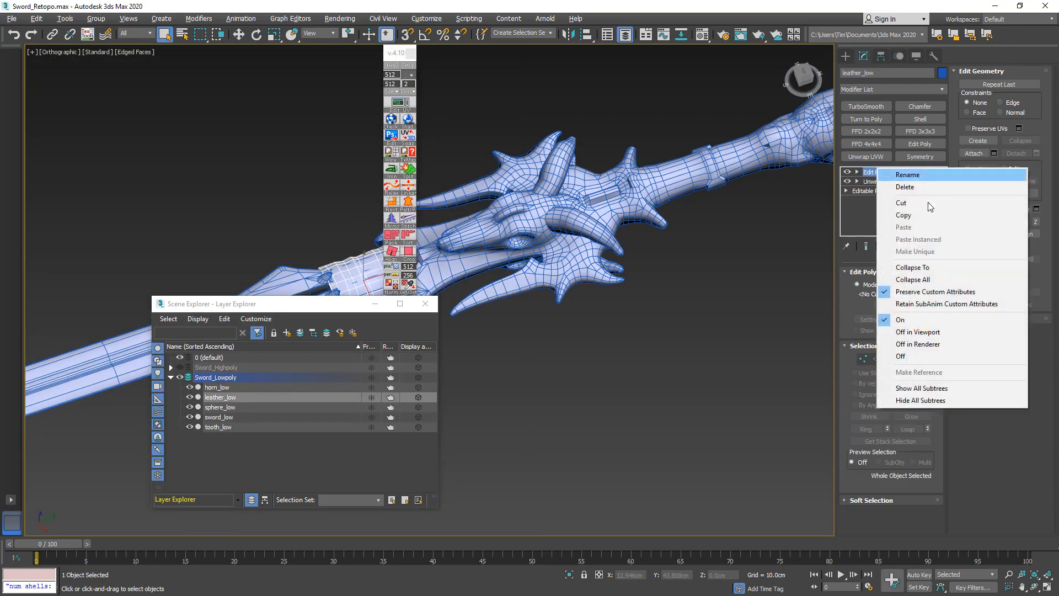
{"action": "left_click", "coordinate": [904, 277]}
Generate smoothing groups from UV shells for sphere_low and collapse its modifier stack.
{"action": "left_click", "coordinate": [214, 417]}
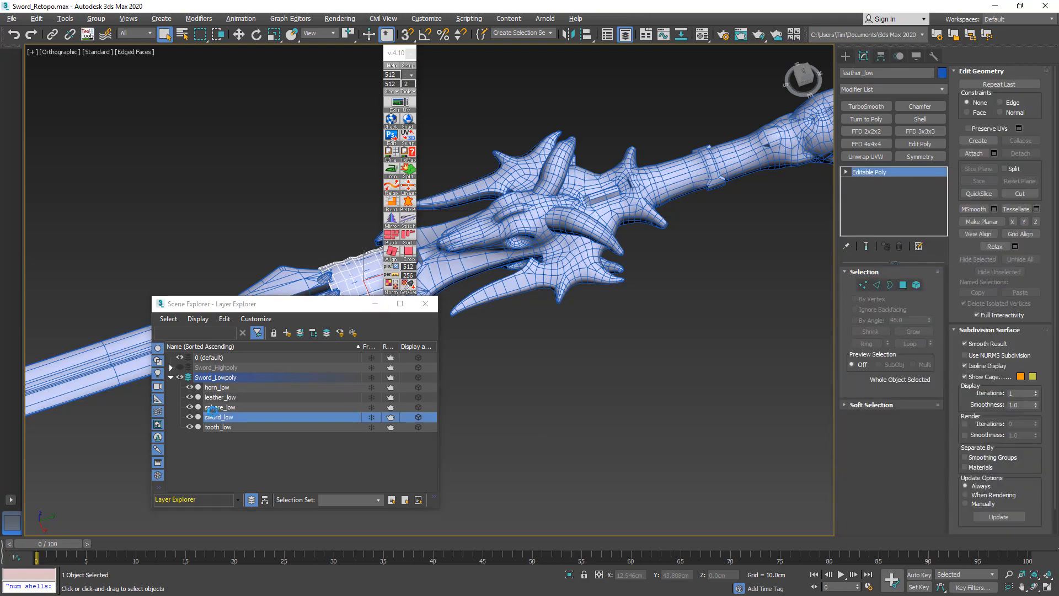
{"action": "left_click", "coordinate": [220, 408]}
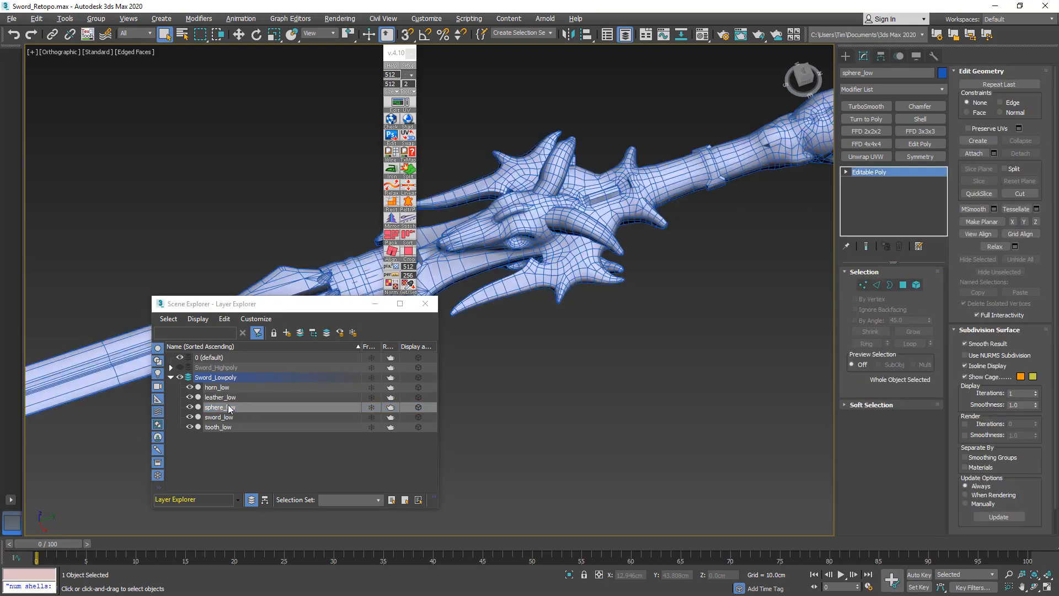
{"action": "left_click", "coordinate": [407, 91]}
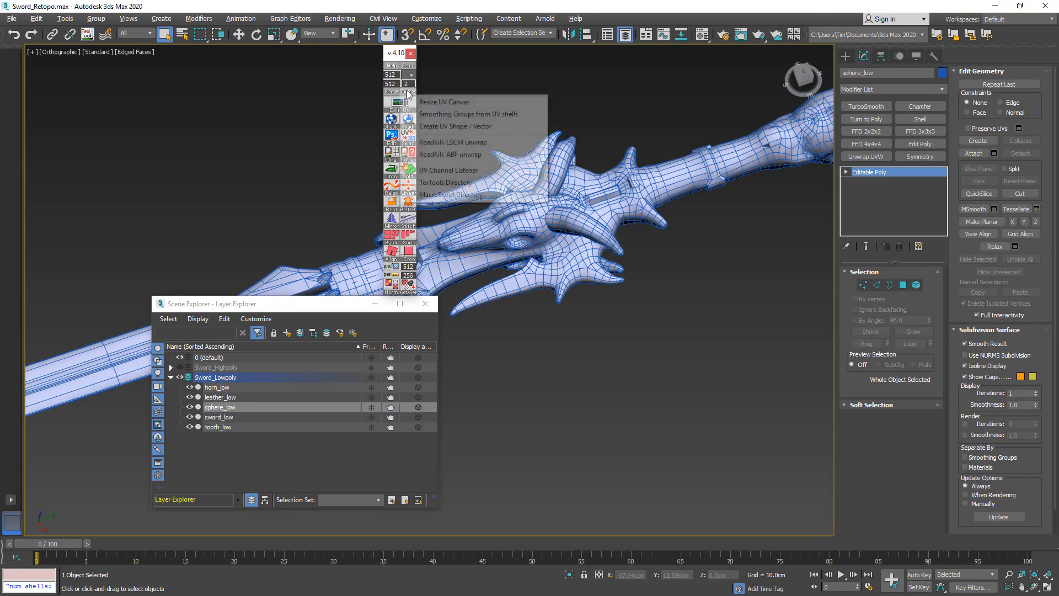
{"action": "left_click", "coordinate": [454, 115]}
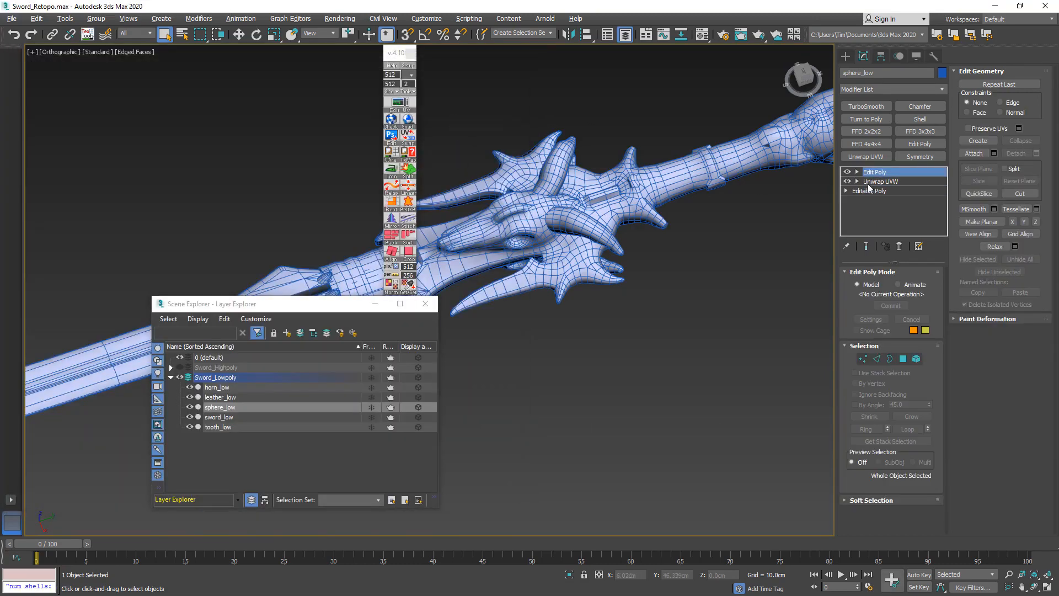
{"action": "right_click", "coordinate": [878, 175]}
{"action": "left_click", "coordinate": [908, 270]}
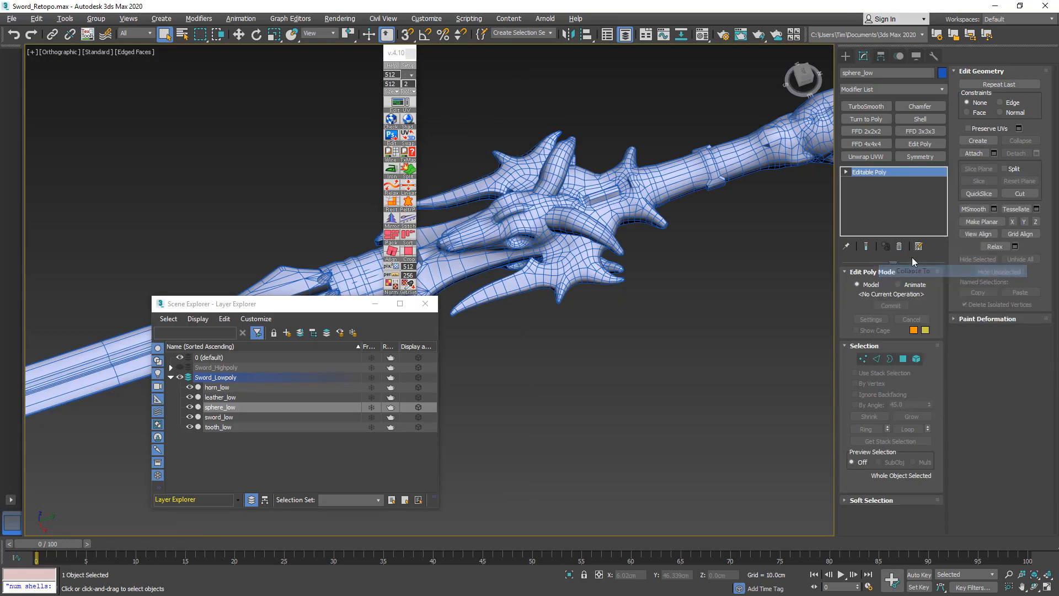
Generate smoothing groups from UV shells for sword_low, compare the shading with Edit Poly off and on, and collapse its stack.
{"action": "left_click", "coordinate": [220, 418]}
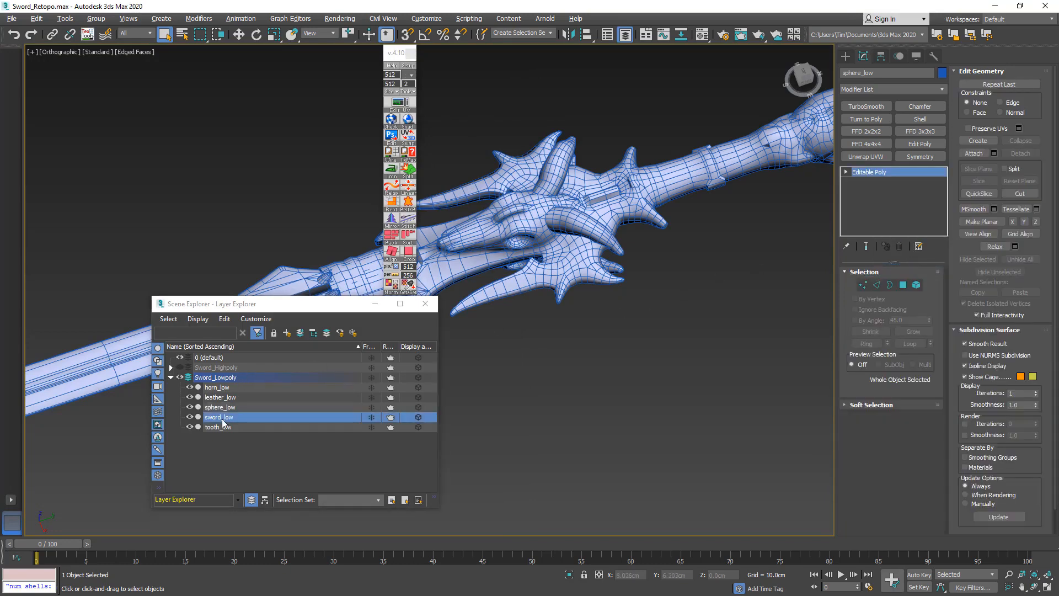
{"action": "middle_click_drag", "start_coordinate": [629, 313], "coordinate": [568, 301], "text": "alt"}
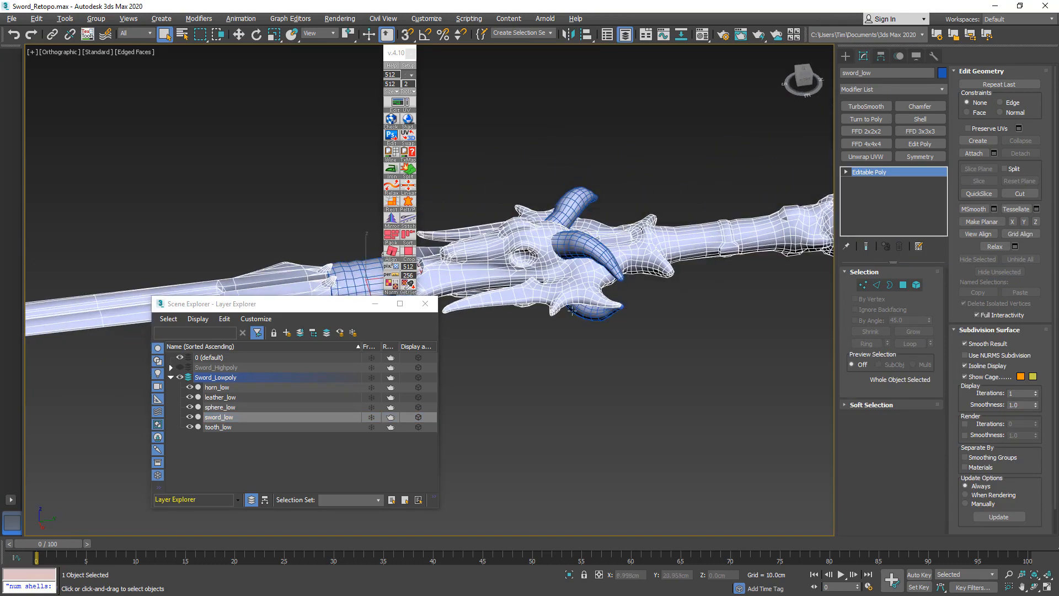
{"action": "scroll", "coordinate": [567, 300], "scroll_direction": "up", "scroll_amount": 8}
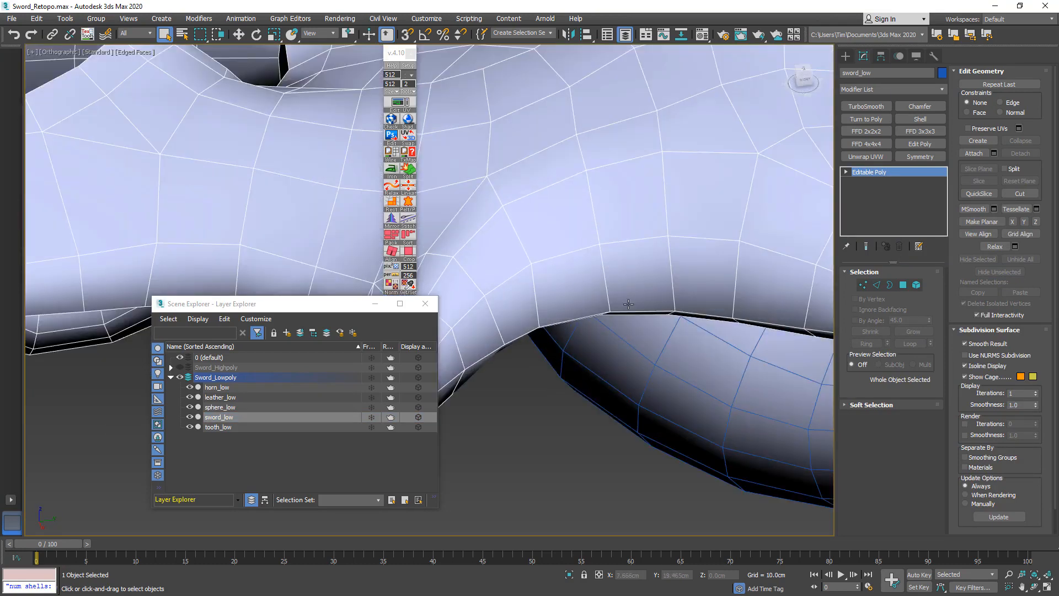
{"action": "left_click", "coordinate": [407, 91]}
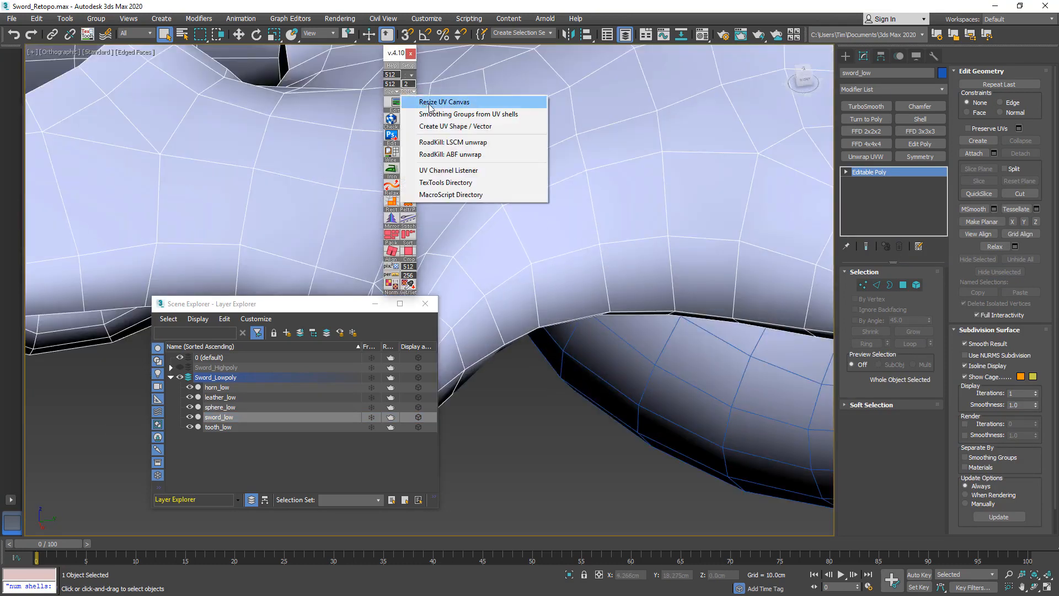
{"action": "left_click", "coordinate": [437, 115]}
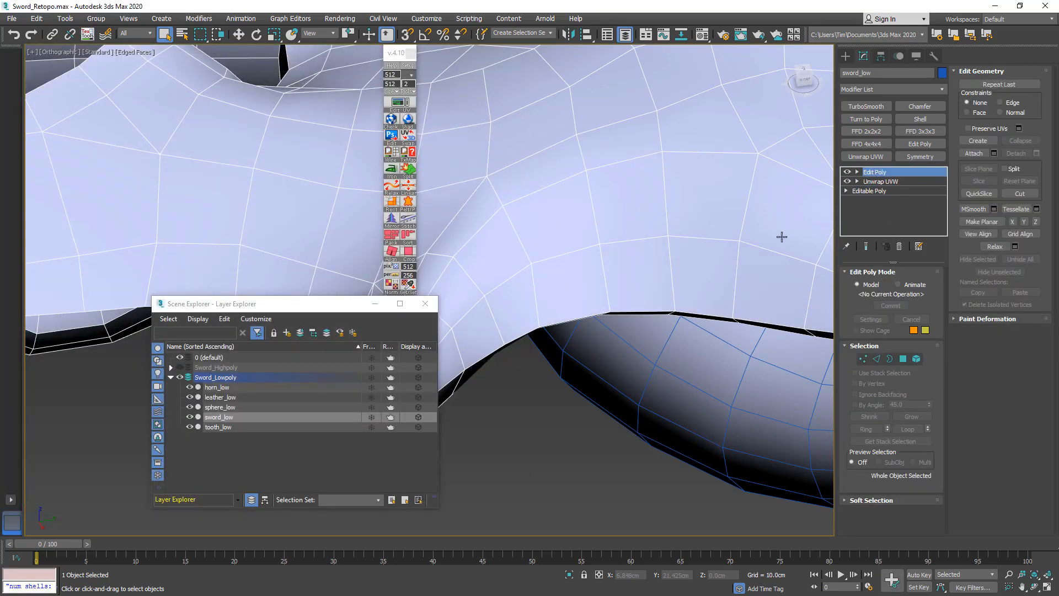
{"action": "left_click", "coordinate": [846, 171]}
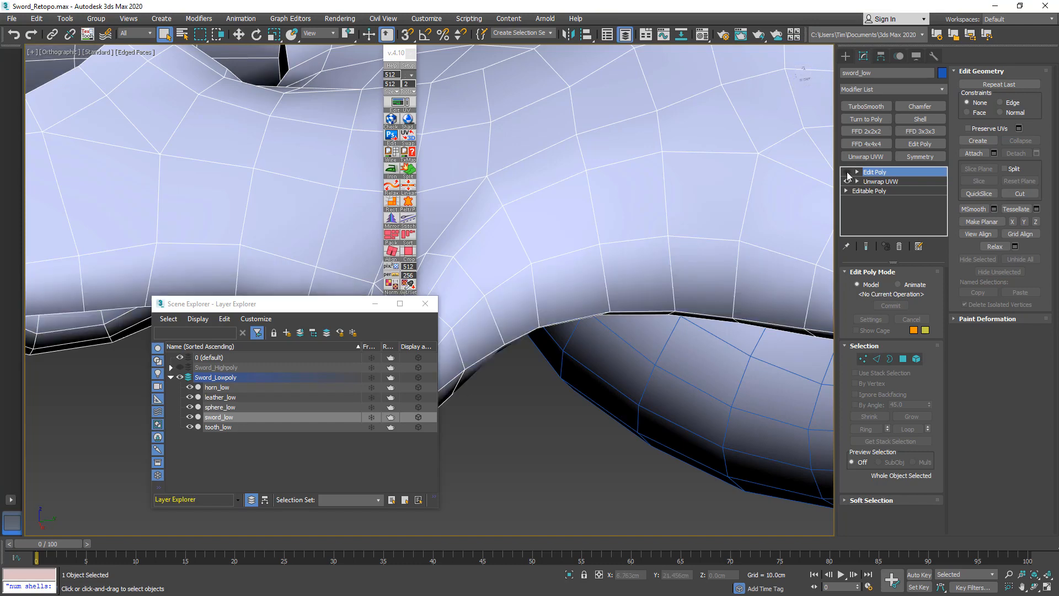
{"action": "left_click", "coordinate": [846, 172]}
{"action": "right_click", "coordinate": [876, 171]}
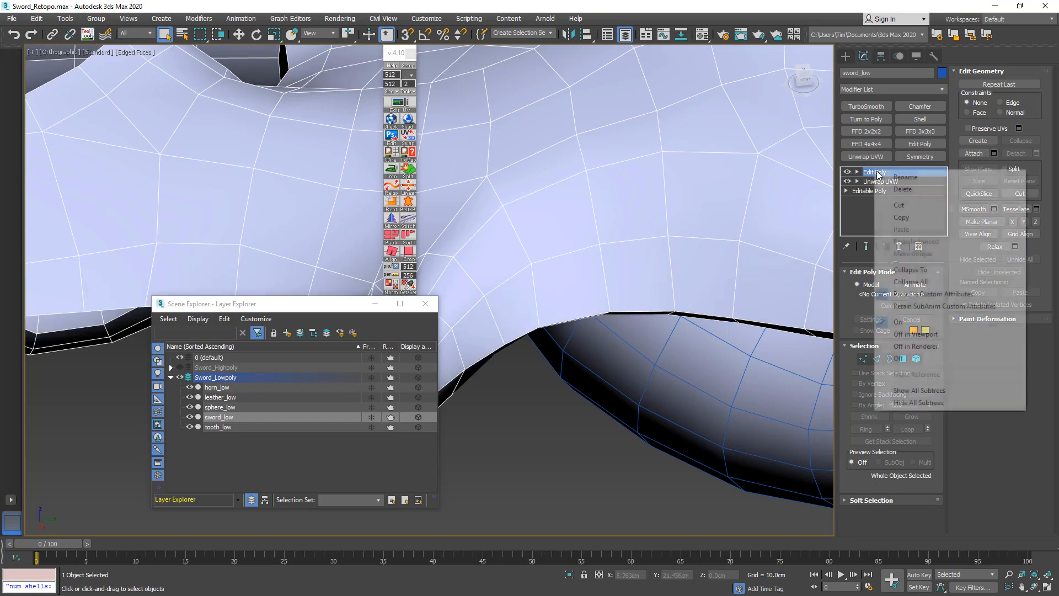
{"action": "left_click", "coordinate": [925, 269]}
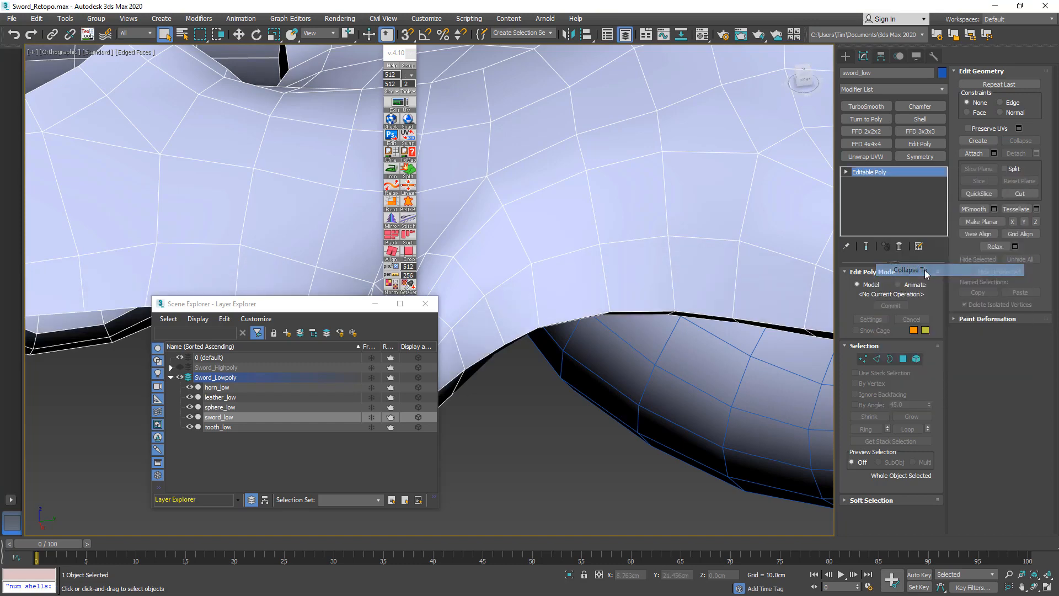
Generate smoothing groups from UV shells for tooth_low and collapse its modifier stack.
{"action": "left_click", "coordinate": [210, 427]}
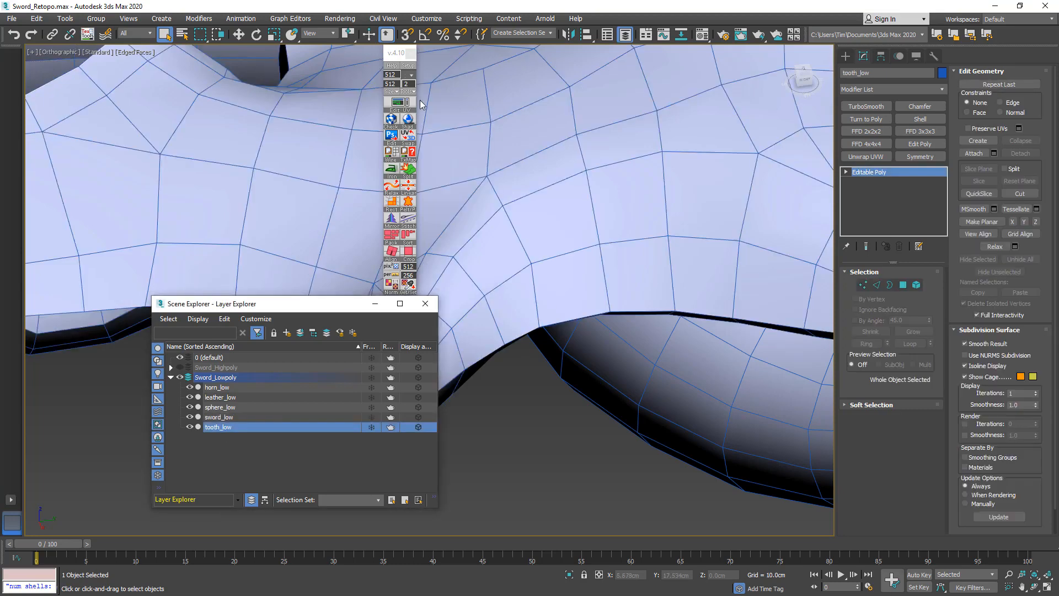
{"action": "left_click", "coordinate": [408, 65]}
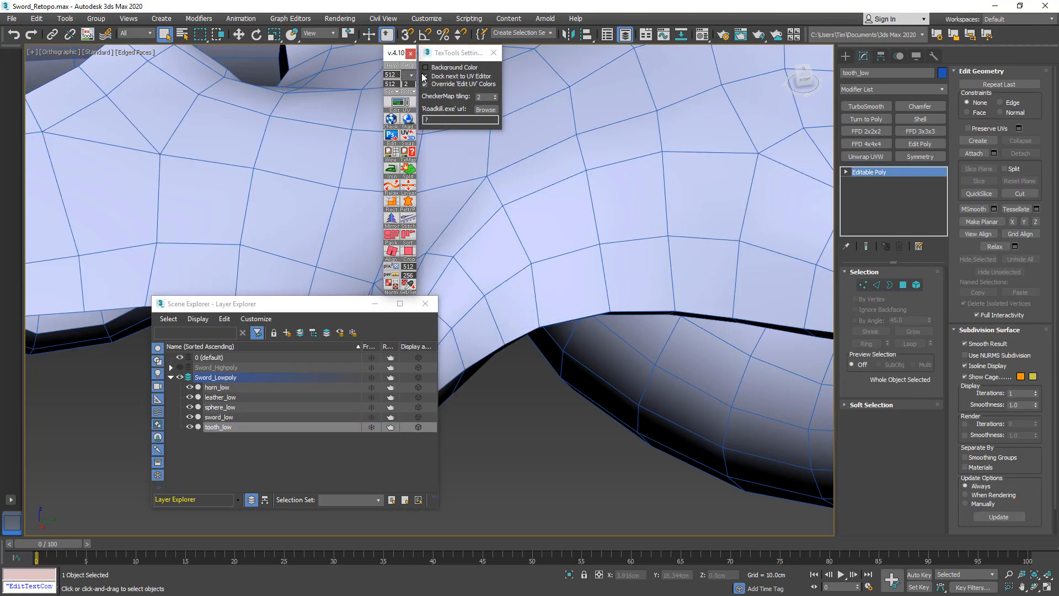
{"action": "left_click", "coordinate": [493, 52]}
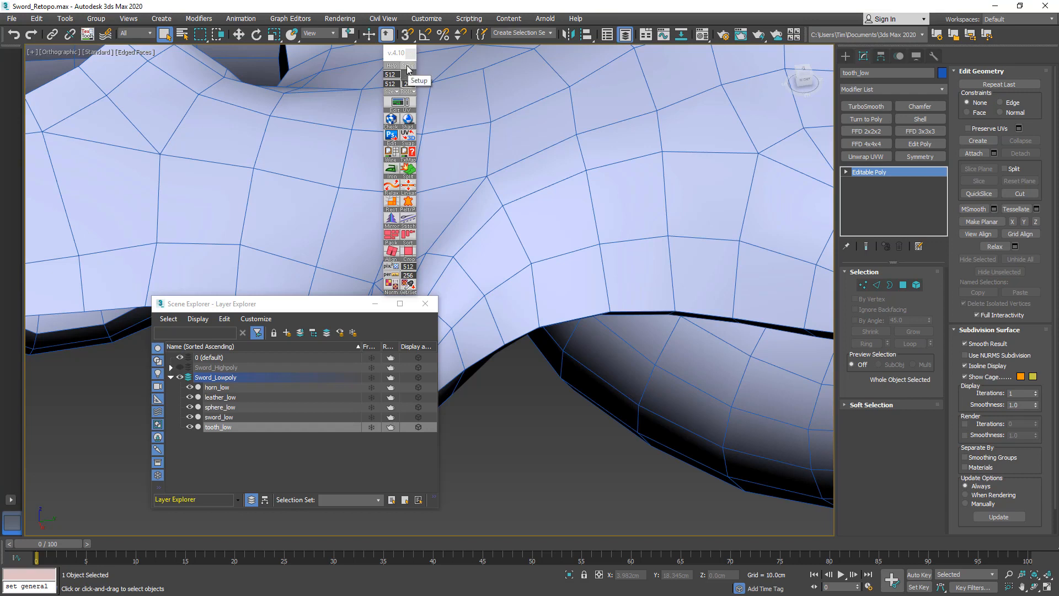
{"action": "left_click", "coordinate": [408, 92]}
{"action": "left_click", "coordinate": [434, 114]}
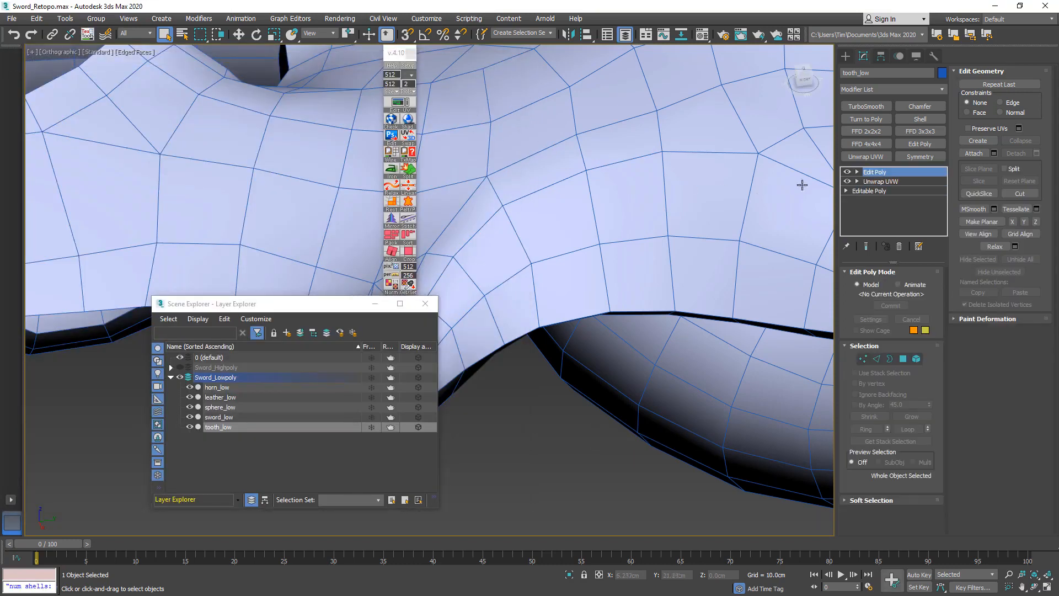
{"action": "right_click", "coordinate": [873, 175]}
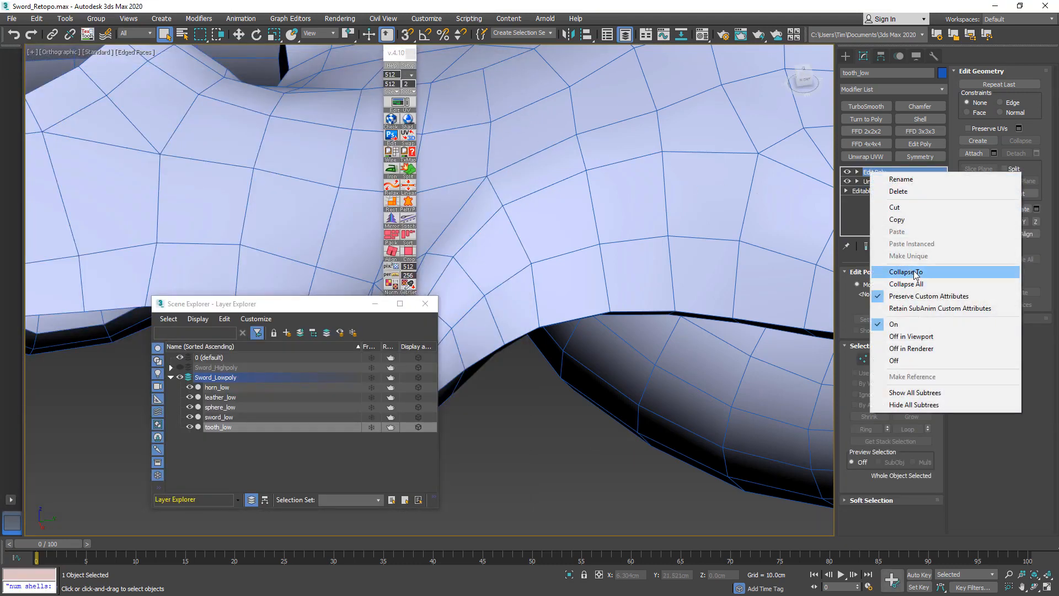
{"action": "left_click", "coordinate": [893, 270]}
{"action": "scroll", "coordinate": [674, 248], "scroll_direction": "down", "scroll_amount": 15}
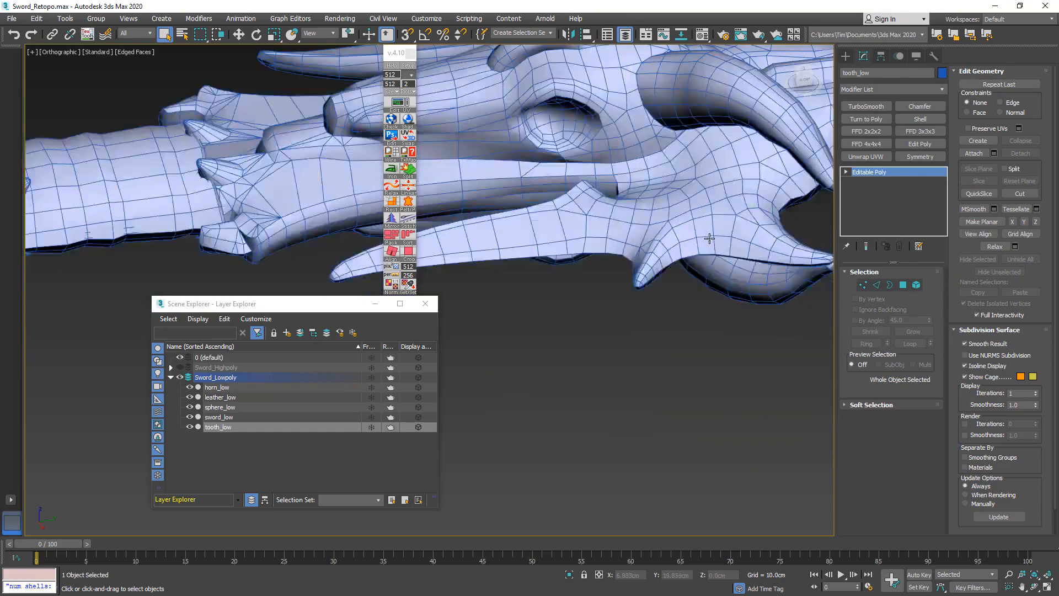
Select all five low-poly sword parts and start exporting the selection to the SubstancePainter folder.
{"action": "middle_click_drag", "start_coordinate": [708, 238], "coordinate": [612, 153], "text": "alt"}
{"action": "scroll", "coordinate": [612, 154], "scroll_direction": "down", "scroll_amount": 4}
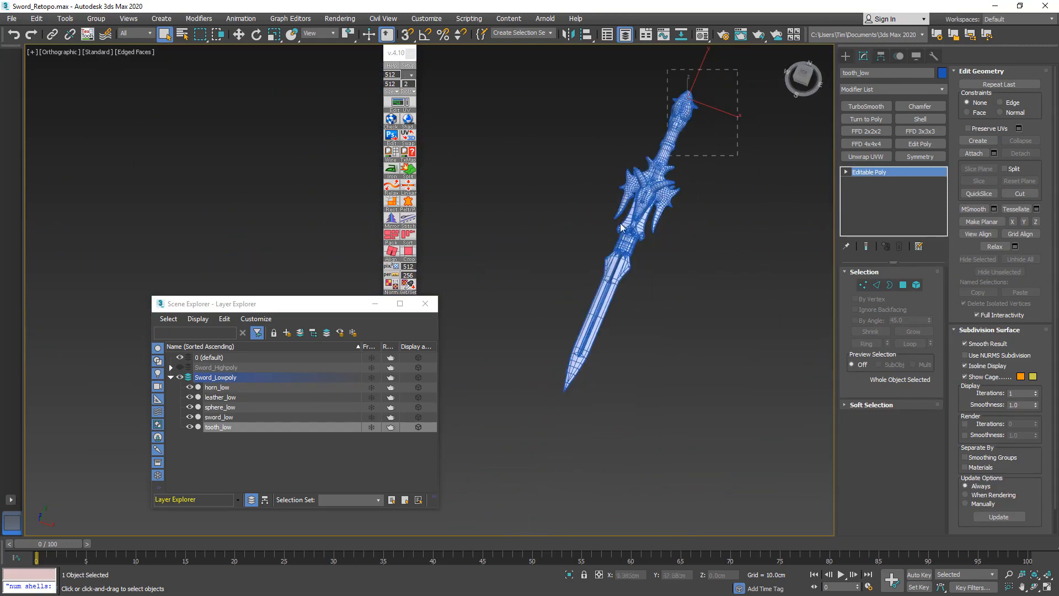
{"action": "left_click_drag", "start_coordinate": [505, 422], "coordinate": [506, 422]}
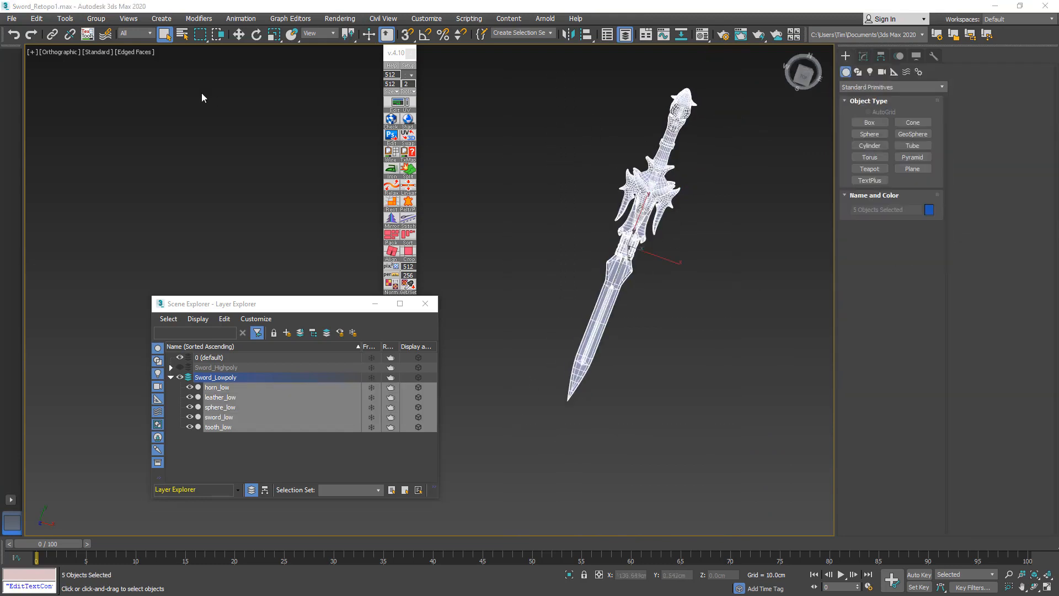
{"action": "left_click", "coordinate": [11, 18]}
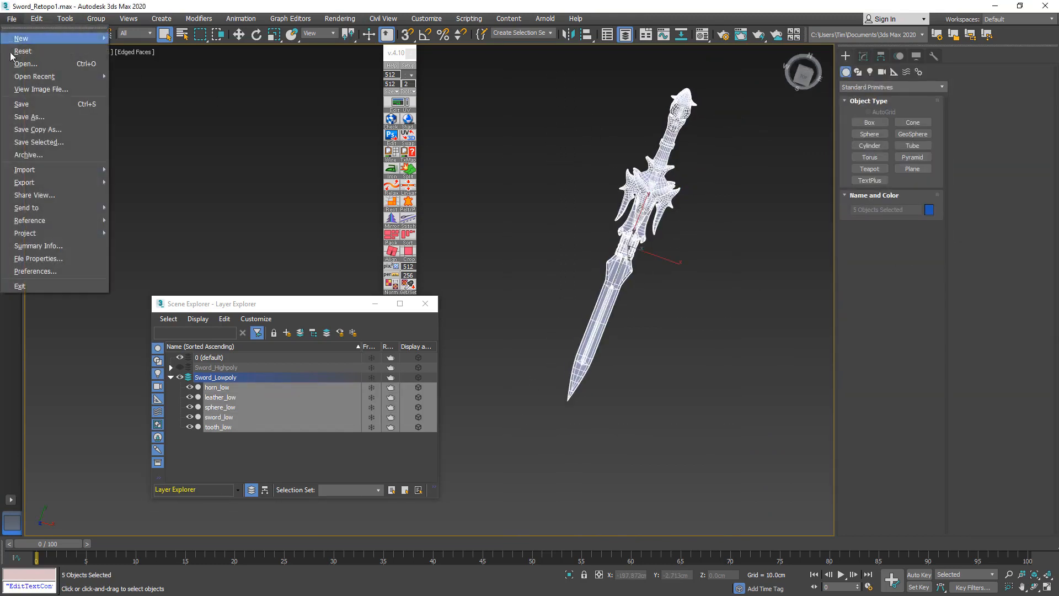
{"action": "mouse_move", "coordinate": [58, 182]}
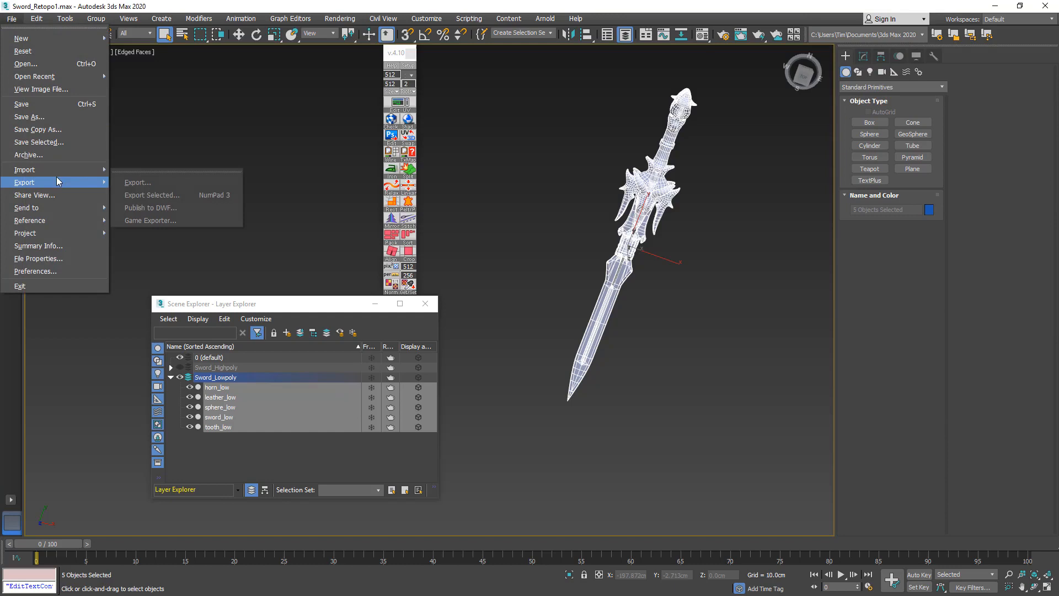
{"action": "left_click", "coordinate": [148, 196]}
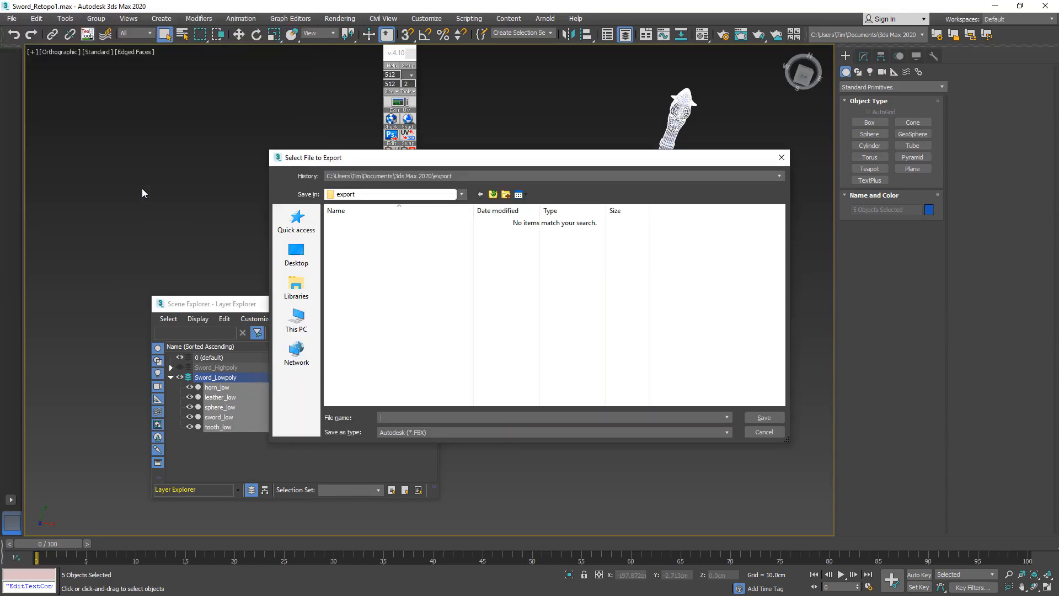
{"action": "left_click", "coordinate": [462, 194]}
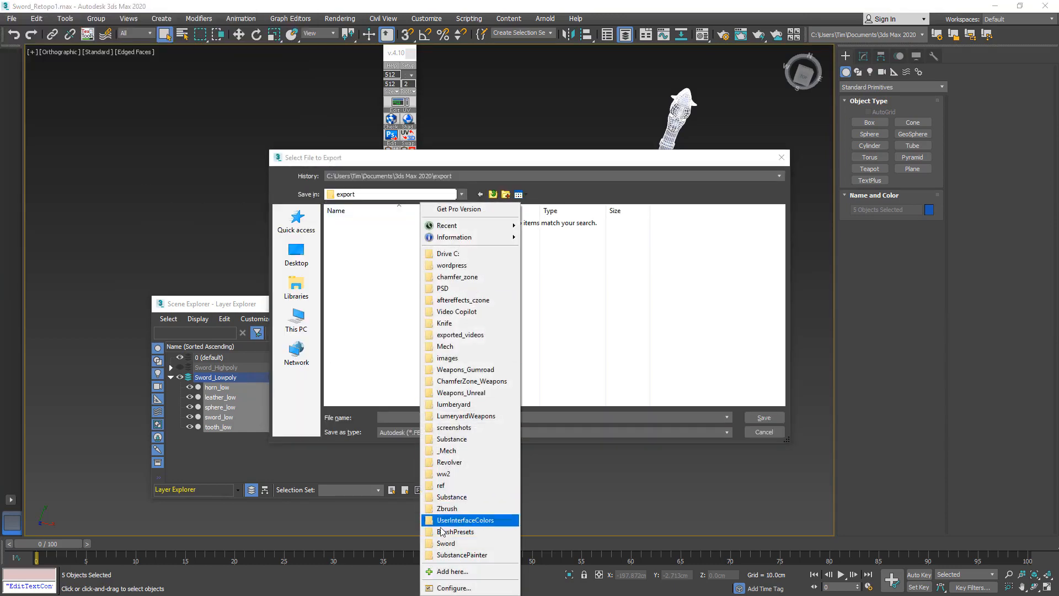
{"action": "left_click", "coordinate": [457, 546]}
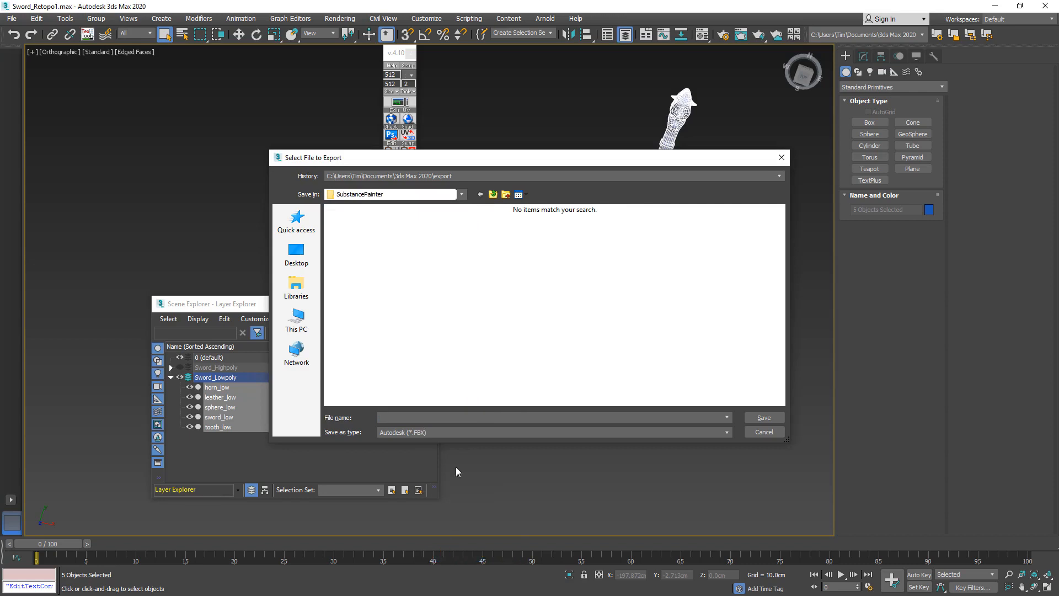
{"action": "left_click", "coordinate": [460, 194]}
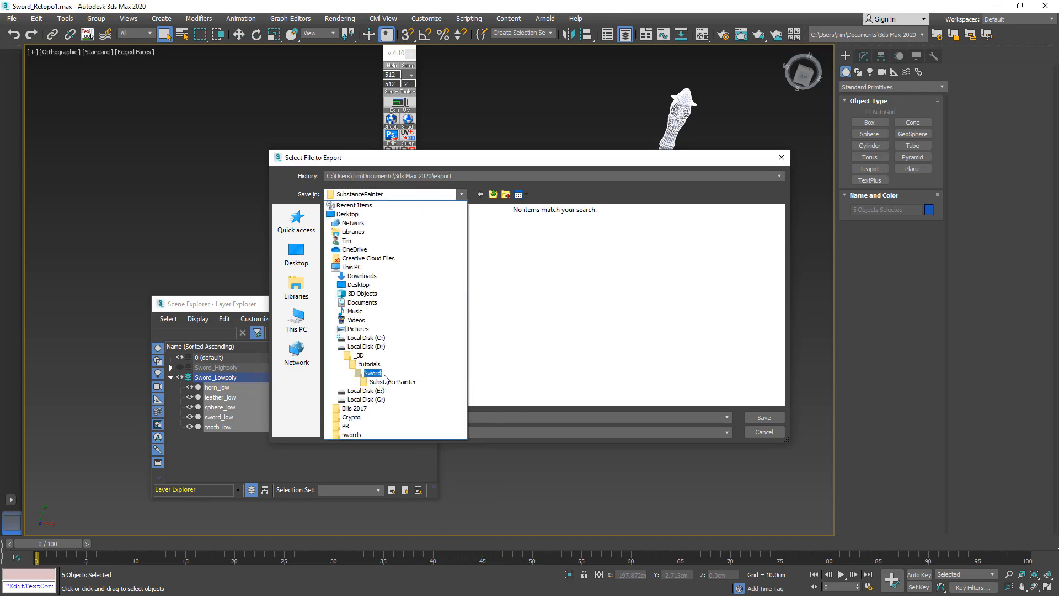
{"action": "left_click", "coordinate": [561, 375]}
Export the selected low-poly parts as sword_low in Autodesk FBX format with the current FBX options.
{"action": "left_click", "coordinate": [429, 417]}
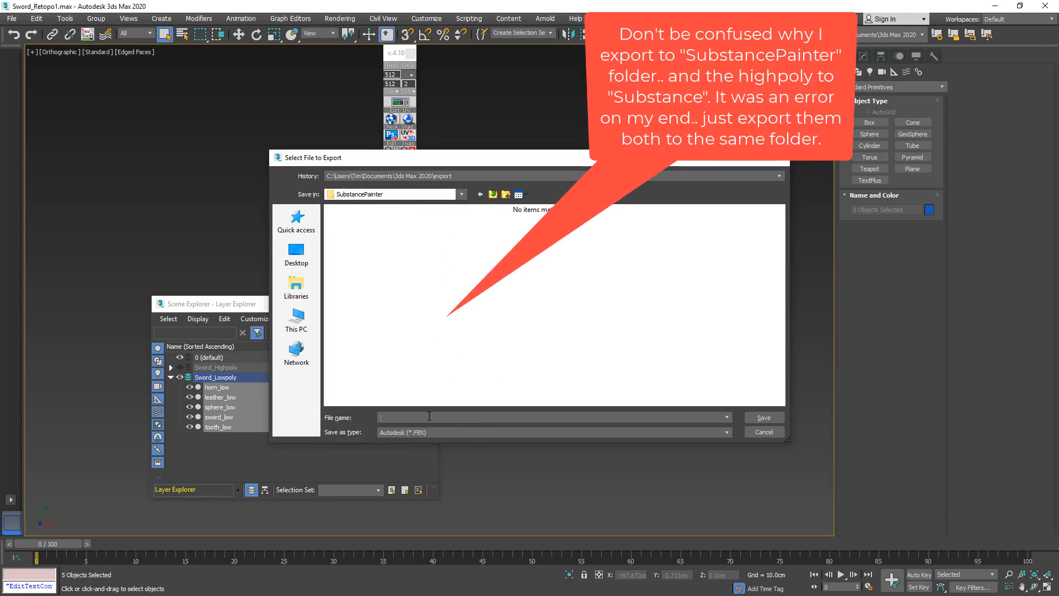
{"action": "type", "text": "sword-"}
{"action": "key", "text": "BackSpace"}
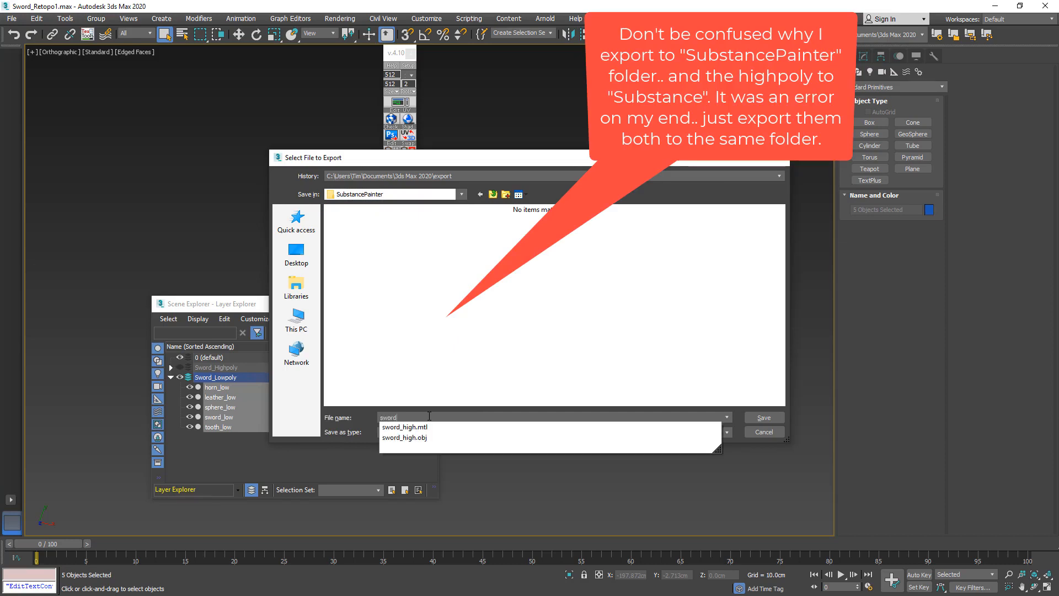
{"action": "type", "text": "_low"}
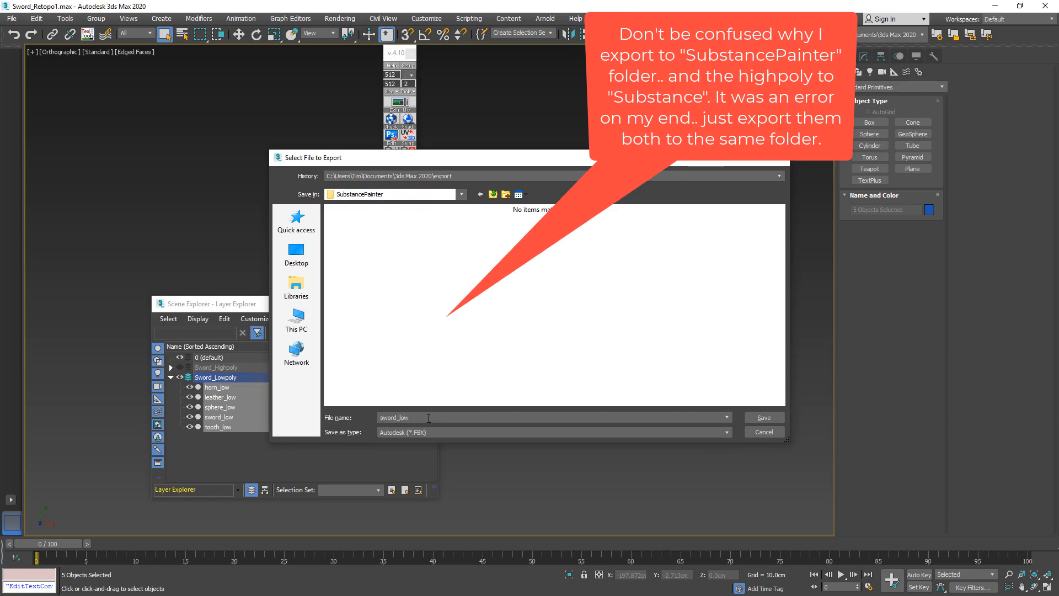
{"action": "left_click", "coordinate": [423, 431]}
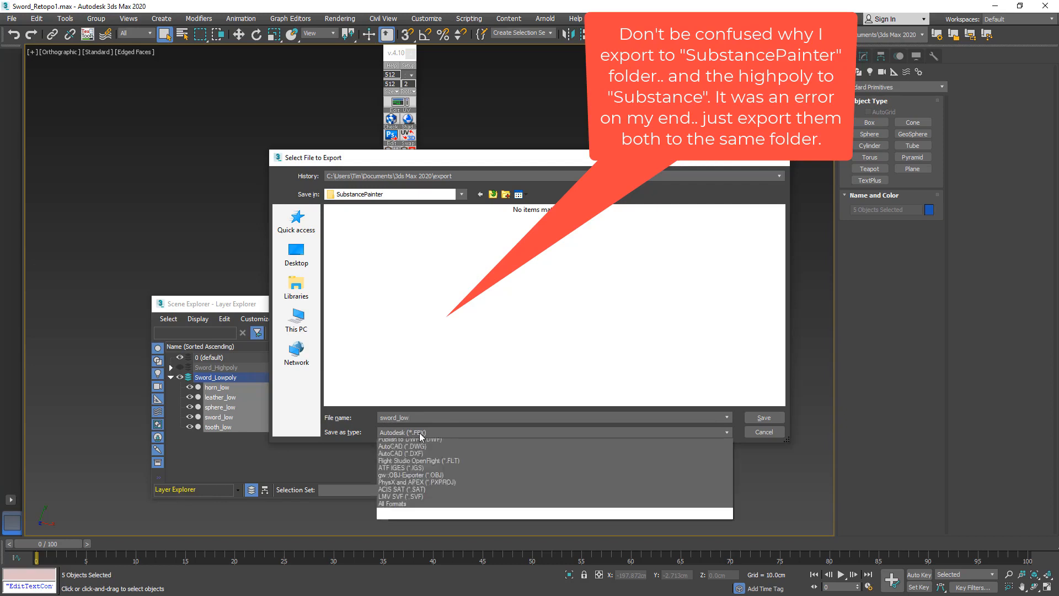
{"action": "left_click", "coordinate": [414, 443]}
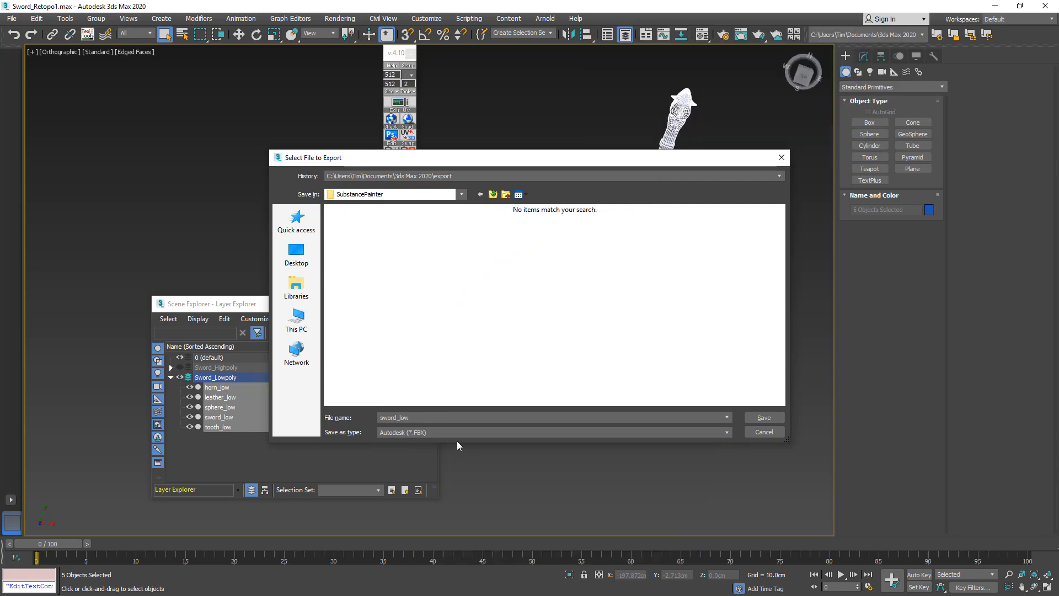
{"action": "left_click", "coordinate": [751, 416]}
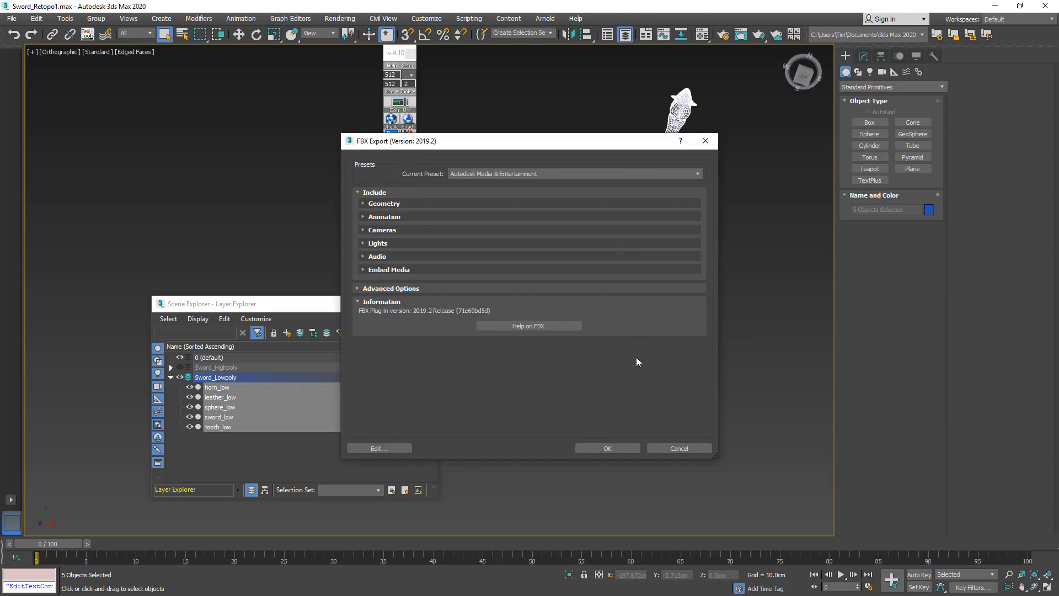
{"action": "left_click", "coordinate": [604, 449]}
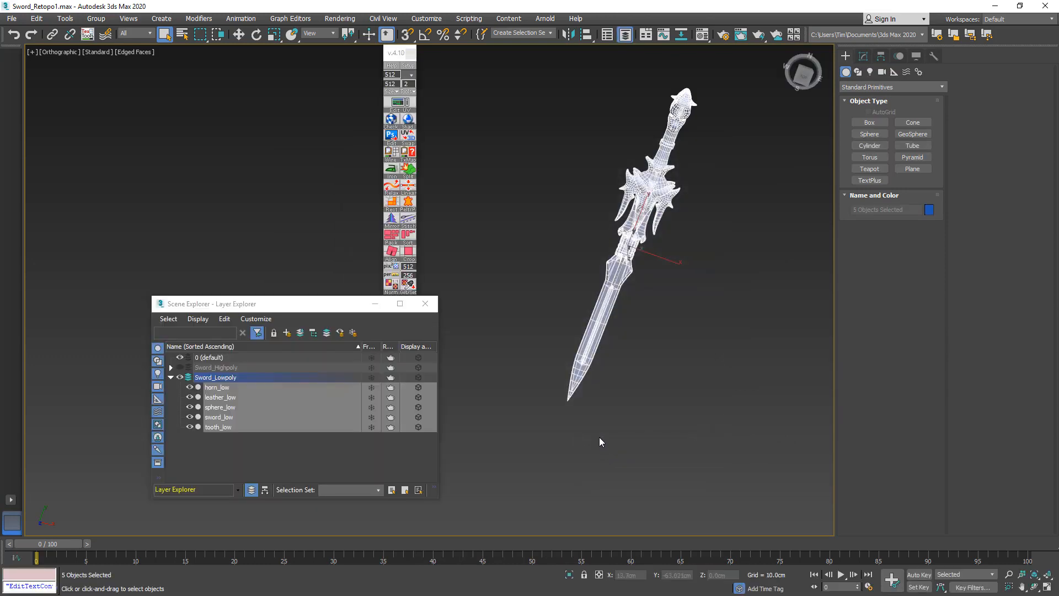
Clone the five selected low-poly parts in place as independent copies.
{"action": "right_click", "coordinate": [635, 218]}
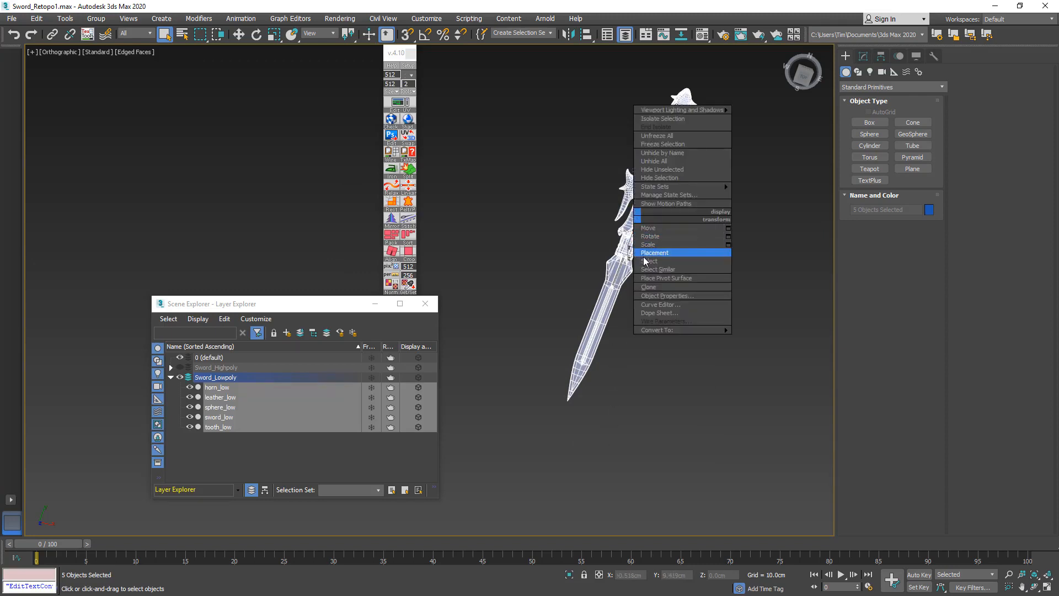
{"action": "left_click", "coordinate": [648, 286]}
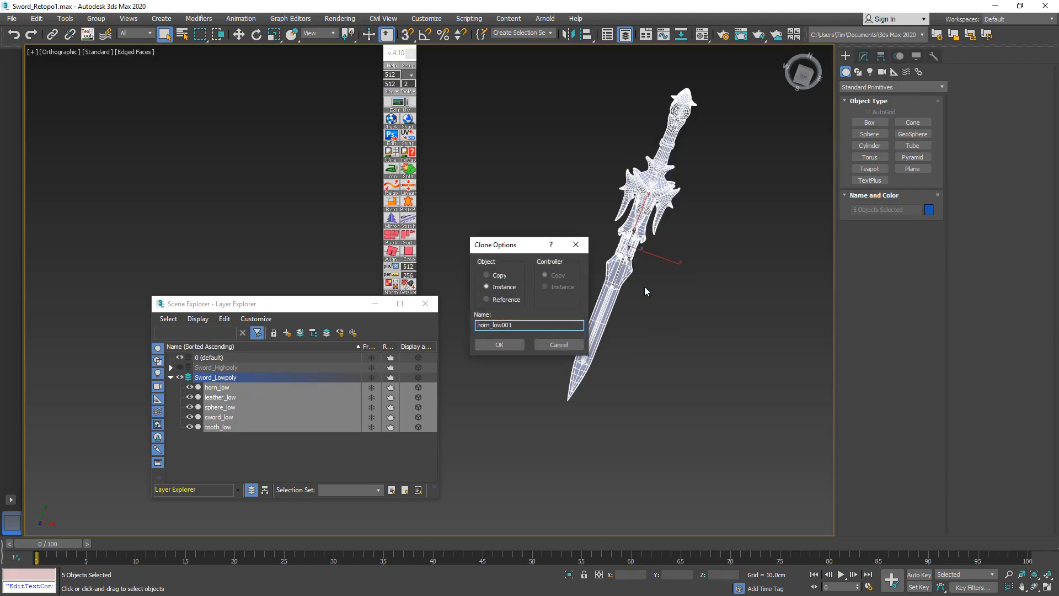
{"action": "left_click", "coordinate": [499, 275]}
{"action": "left_click", "coordinate": [500, 344]}
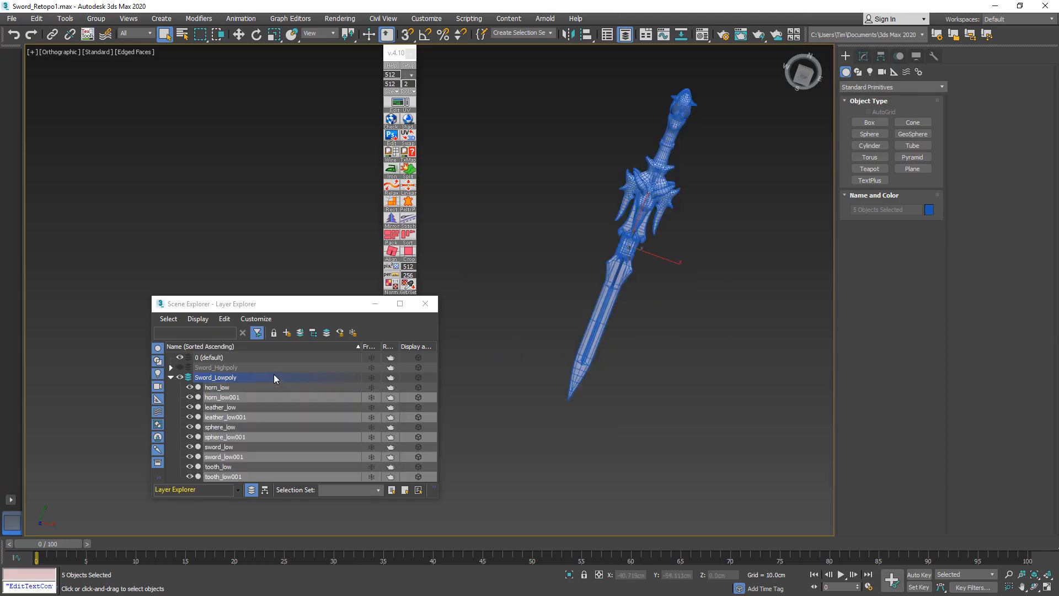
Put the cloned parts on a new layer named for_texturing, and hide and collapse the Sword_Lowpoly layer.
{"action": "left_click", "coordinate": [287, 333]}
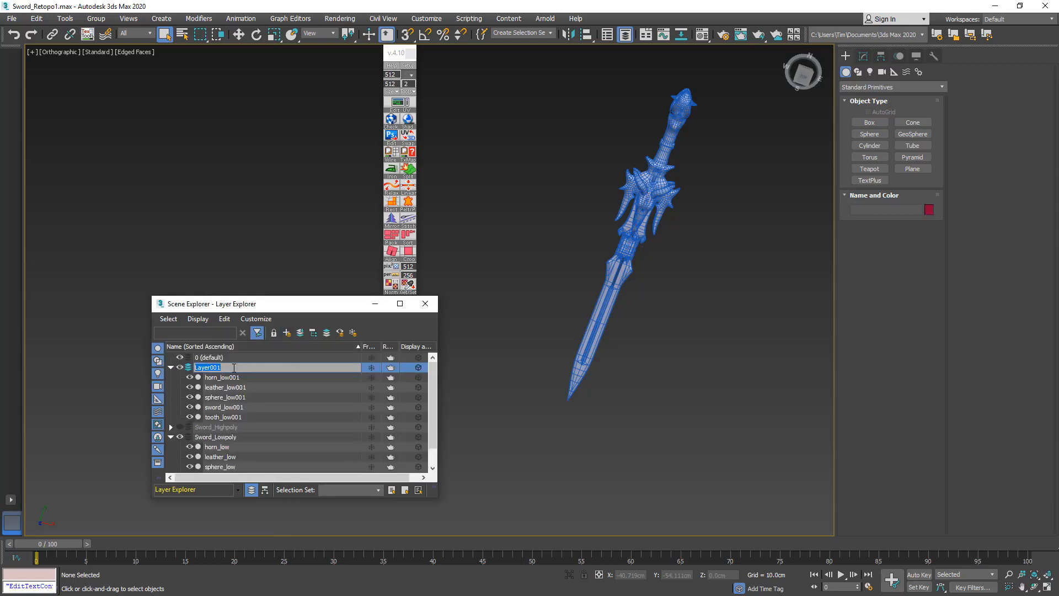
{"action": "type", "text": "for_texturing"}
{"action": "key", "text": "Return"}
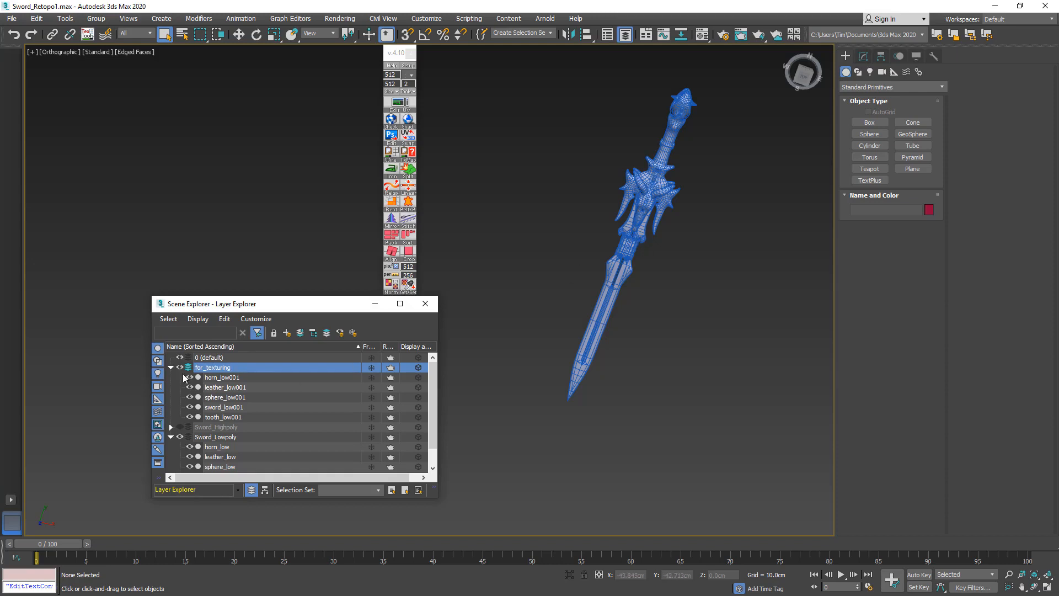
{"action": "left_click", "coordinate": [171, 436]}
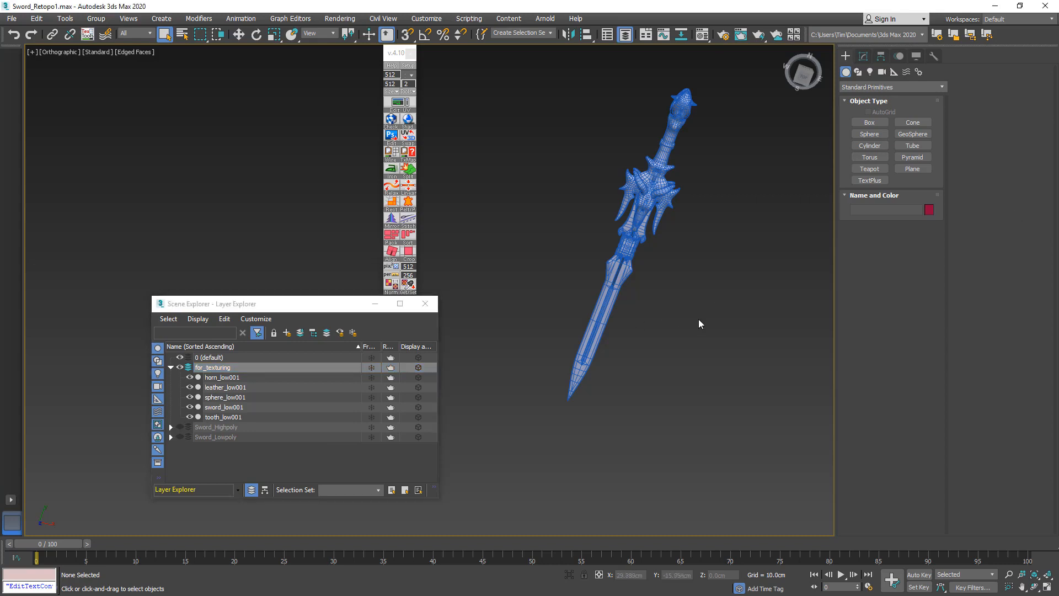
Copy sword_low001 about 125 cm along the Y axis, beyond the original sword's pommel.
{"action": "middle_click_drag", "start_coordinate": [698, 319], "coordinate": [674, 369], "text": "alt"}
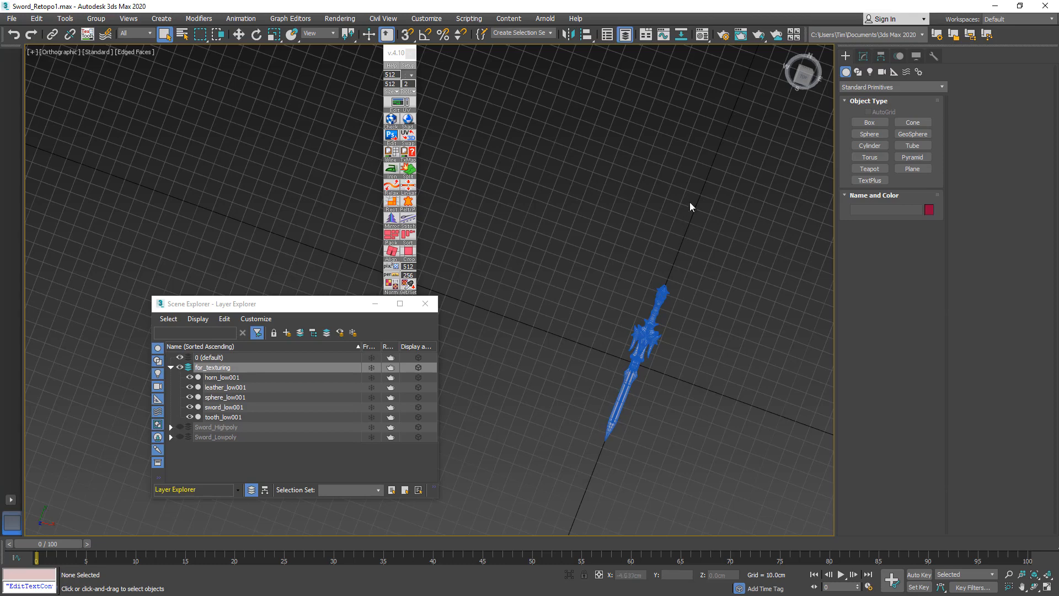
{"action": "middle_click_drag", "start_coordinate": [705, 188], "coordinate": [534, 289], "text": "alt"}
{"action": "left_click", "coordinate": [583, 323]}
{"action": "scroll", "coordinate": [566, 295], "scroll_direction": "down", "scroll_amount": 4}
{"action": "scroll", "coordinate": [566, 295], "scroll_direction": "up", "scroll_amount": 2}
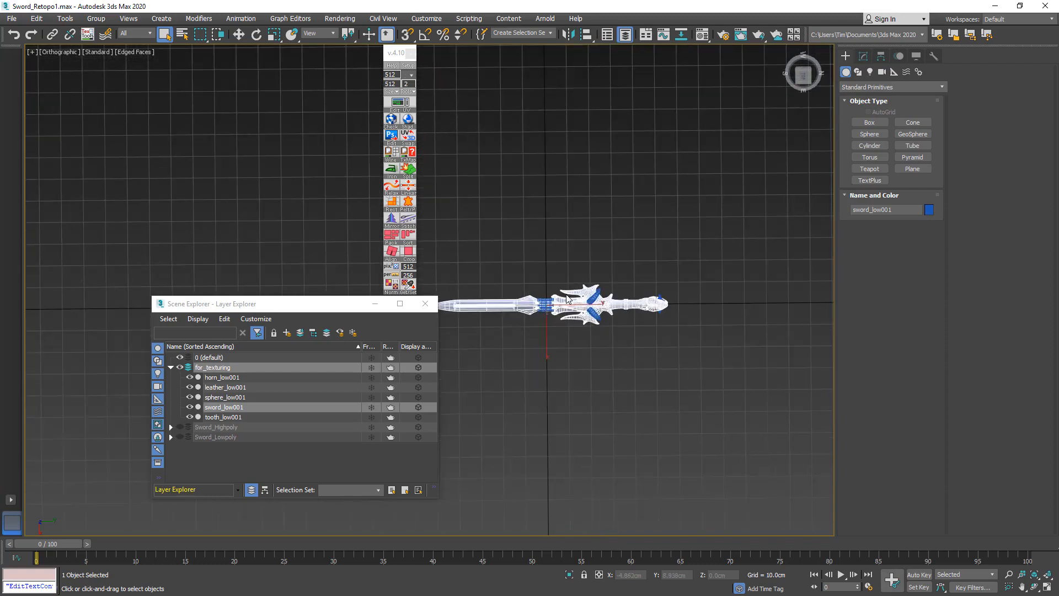
{"action": "key", "text": "w"}
{"action": "left_click_drag", "start_coordinate": [574, 292], "coordinate": [856, 302]}
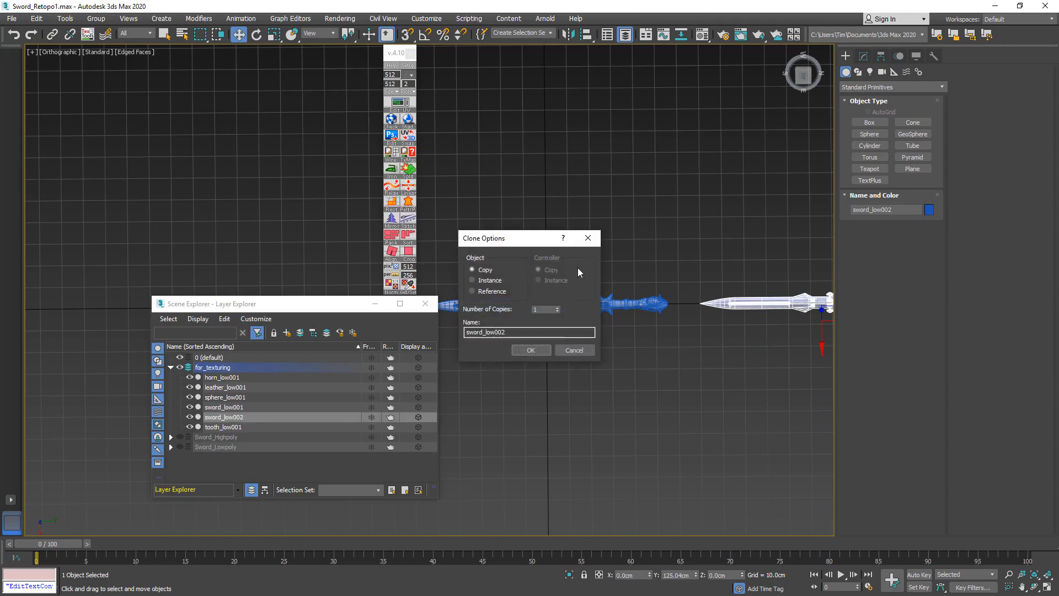
{"action": "left_click", "coordinate": [530, 349]}
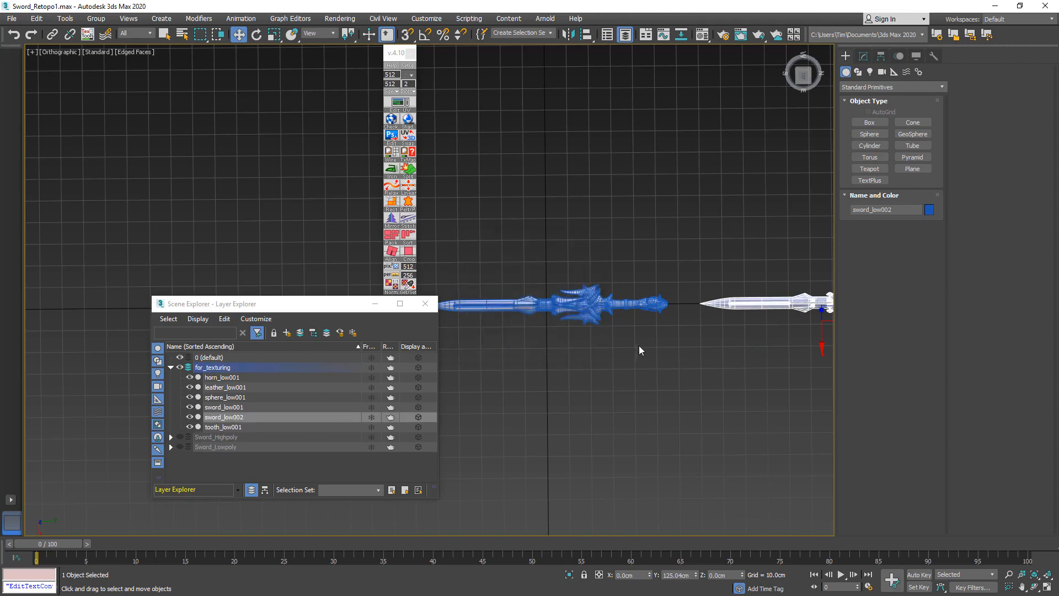
Copy horn_low001 and sphere_low001 together to about 166 cm along the Y axis, past the duplicated sword.
{"action": "middle_click_drag", "start_coordinate": [639, 346], "coordinate": [575, 325]}
{"action": "middle_click_drag", "start_coordinate": [576, 324], "coordinate": [557, 276], "text": "alt"}
{"action": "scroll", "coordinate": [552, 268], "scroll_direction": "up", "scroll_amount": 3}
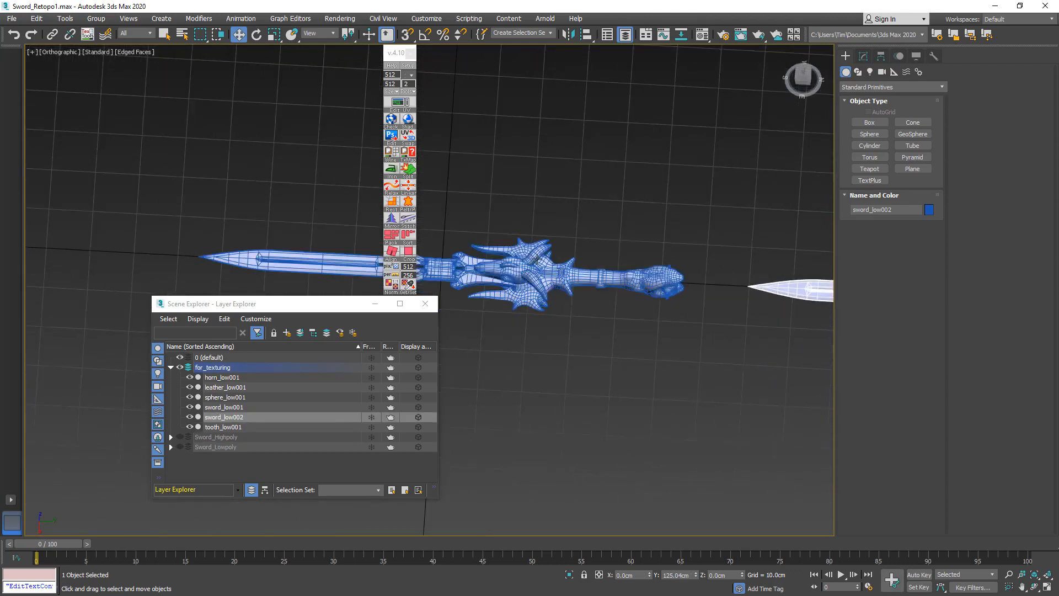
{"action": "left_click", "coordinate": [538, 257]}
{"action": "scroll", "coordinate": [670, 287], "scroll_direction": "up", "scroll_amount": 5}
{"action": "left_click", "coordinate": [659, 306], "text": "ctrl"}
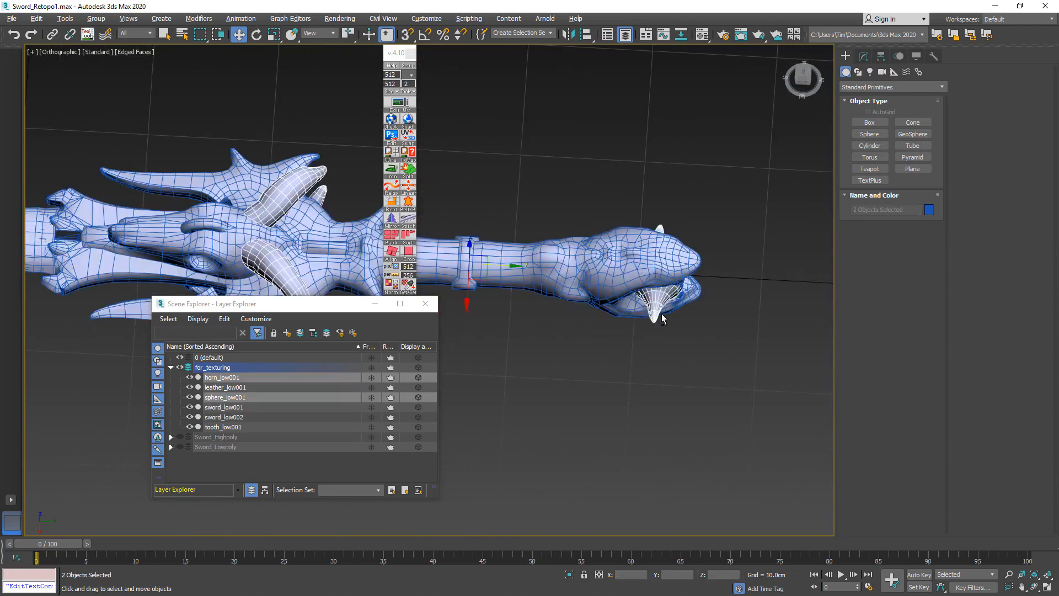
{"action": "middle_click_drag", "start_coordinate": [661, 312], "coordinate": [551, 267], "text": "alt"}
{"action": "scroll", "coordinate": [660, 338], "scroll_direction": "down", "scroll_amount": 5}
{"action": "scroll", "coordinate": [611, 297], "scroll_direction": "down", "scroll_amount": 3}
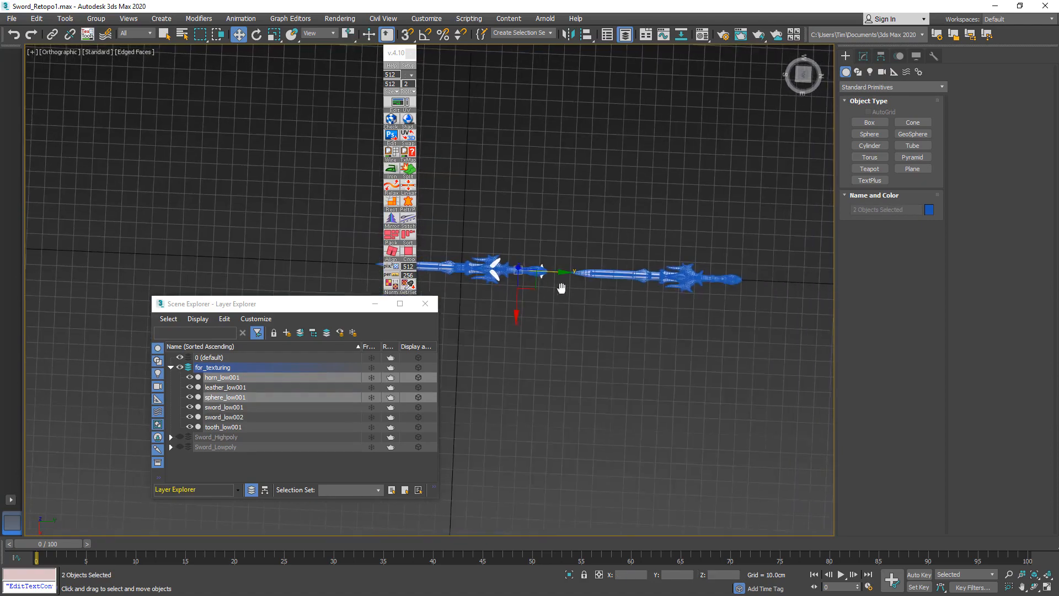
{"action": "left_click_drag", "start_coordinate": [537, 268], "coordinate": [799, 288]}
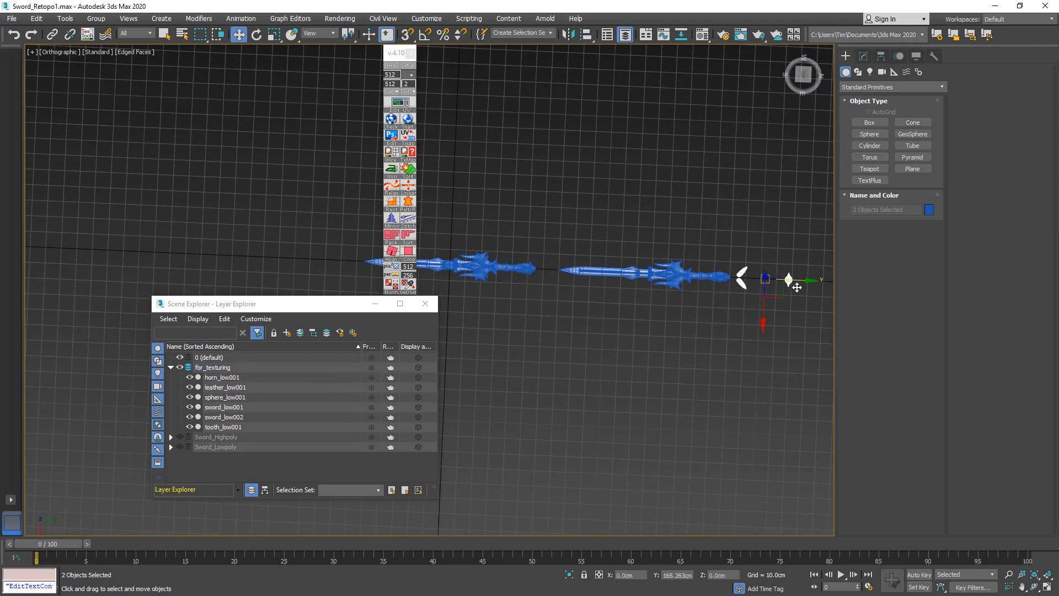
{"action": "left_click", "coordinate": [533, 350]}
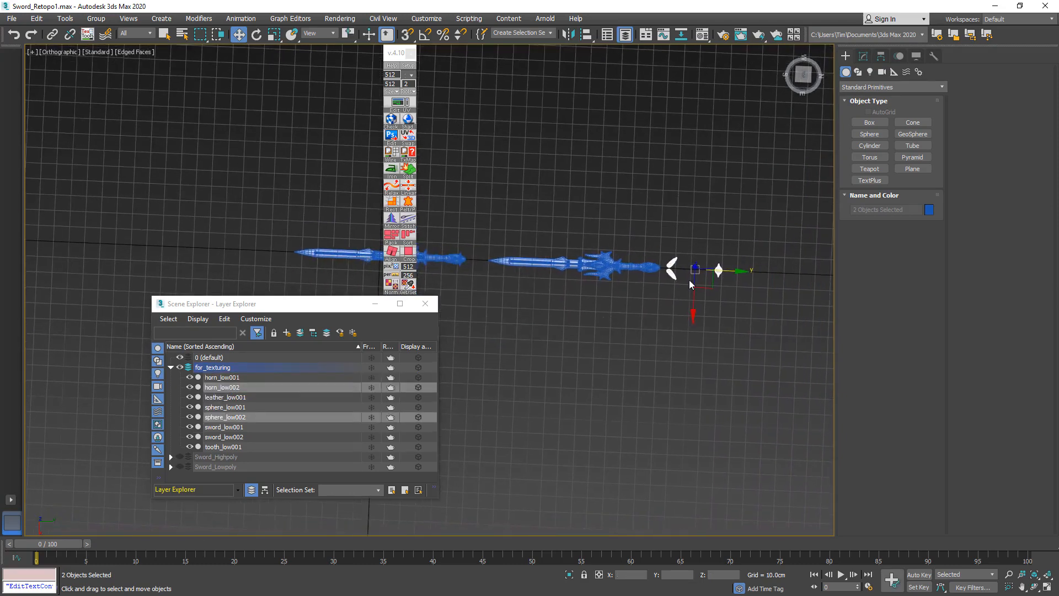
Move the sphere copy to about 143 cm on Y, closer to the duplicated sword, and the horn copy farther out along Y.
{"action": "scroll", "coordinate": [783, 292], "scroll_direction": "up", "scroll_amount": 5}
{"action": "left_click", "coordinate": [814, 239]}
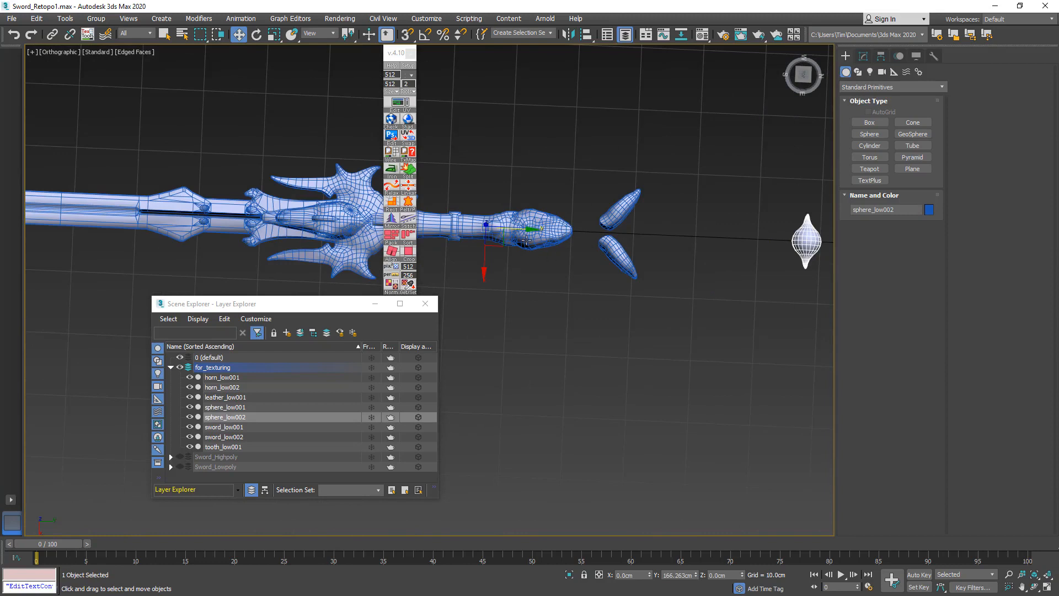
{"action": "left_click_drag", "start_coordinate": [525, 230], "coordinate": [377, 223]}
{"action": "left_click", "coordinate": [616, 212]}
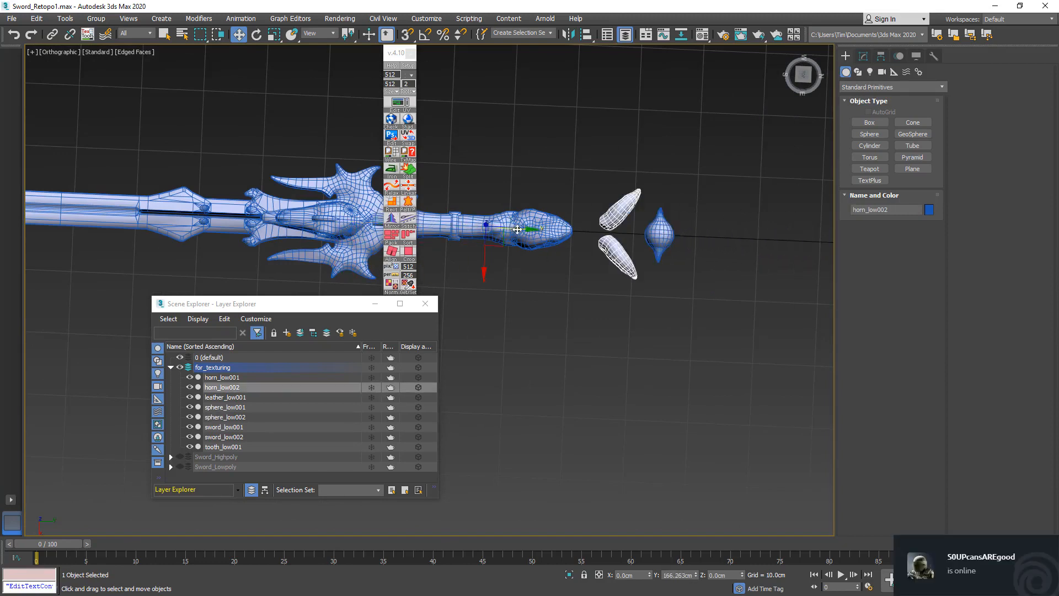
{"action": "left_click_drag", "start_coordinate": [513, 229], "coordinate": [656, 243]}
{"action": "left_click", "coordinate": [662, 223]}
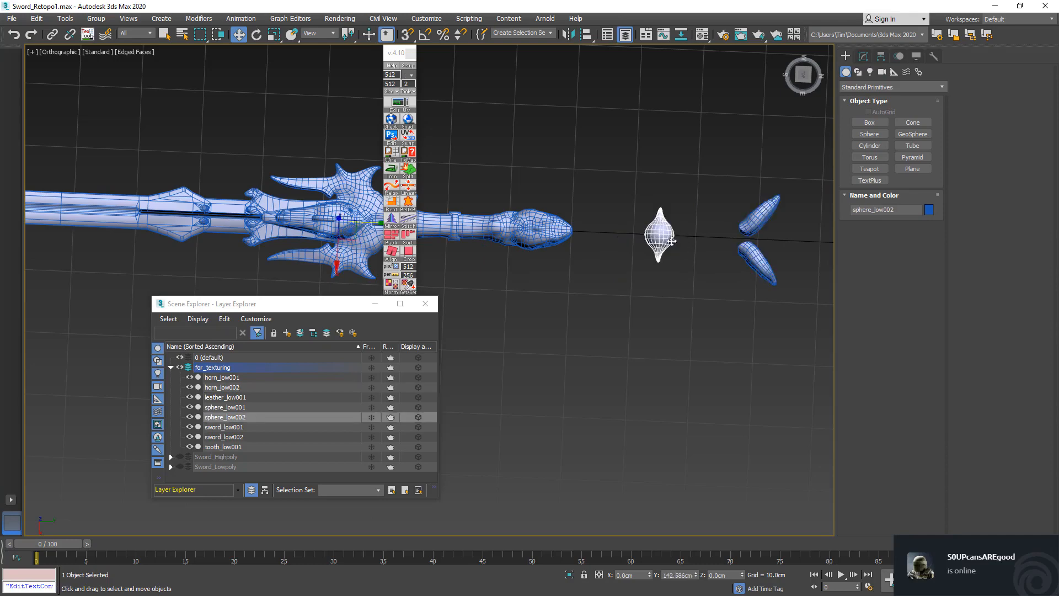
Close the floating UV tools toolbar that covers the viewport.
{"action": "scroll", "coordinate": [684, 265], "scroll_direction": "down", "scroll_amount": 5}
{"action": "middle_click_drag", "start_coordinate": [687, 265], "coordinate": [628, 333], "text": "alt"}
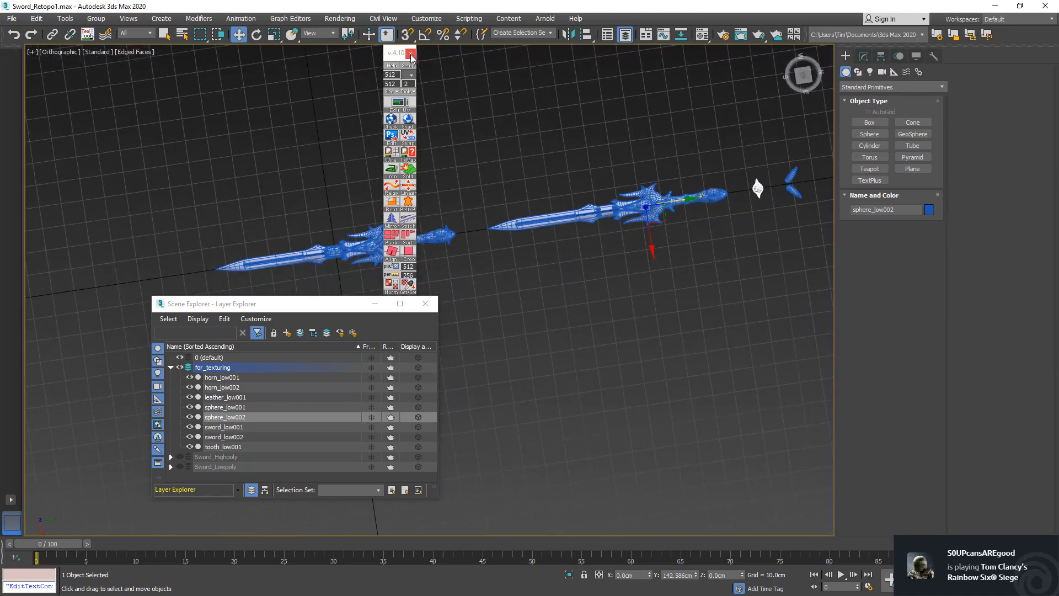
{"action": "middle_click_drag", "start_coordinate": [514, 220], "coordinate": [506, 214], "text": "alt"}
{"action": "scroll", "coordinate": [505, 216], "scroll_direction": "down", "scroll_amount": 3}
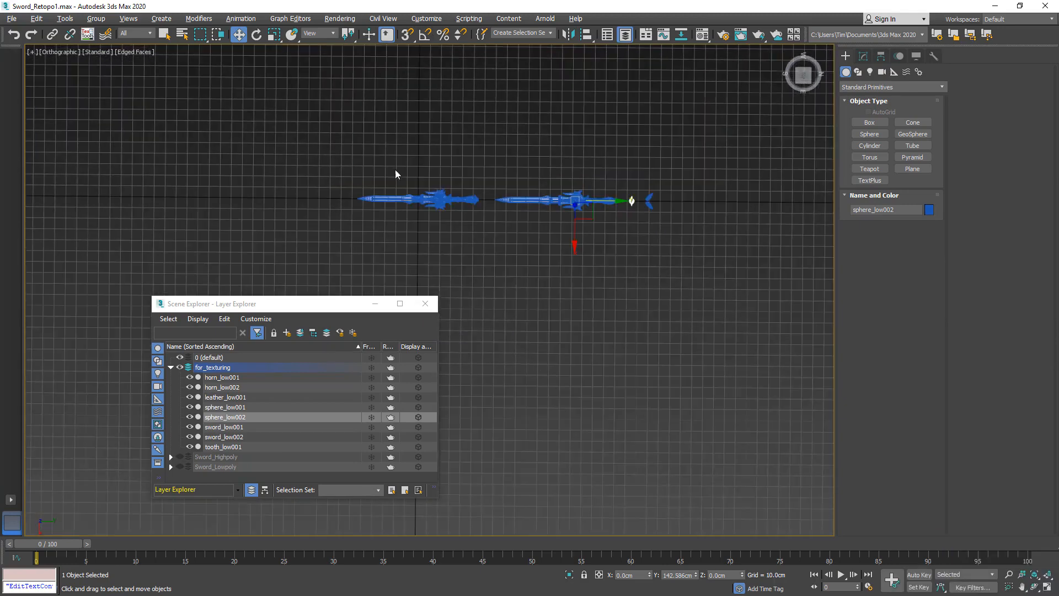
Export all parts in the for_texturing layer, originals and copies, as a selected-only FBX named sword_for_texturing in the SubstancePainter folder, keeping the current export settings.
{"action": "left_click_drag", "start_coordinate": [612, 238], "coordinate": [669, 245]}
{"action": "middle_click_drag", "start_coordinate": [669, 245], "coordinate": [402, 194], "text": "alt"}
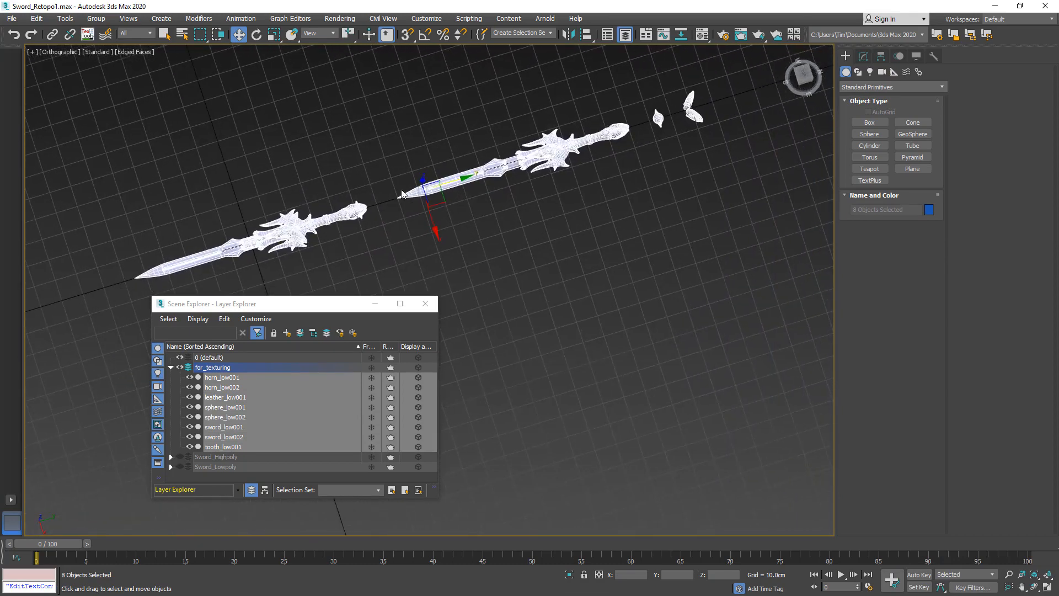
{"action": "left_click", "coordinate": [11, 19]}
{"action": "mouse_move", "coordinate": [46, 182]}
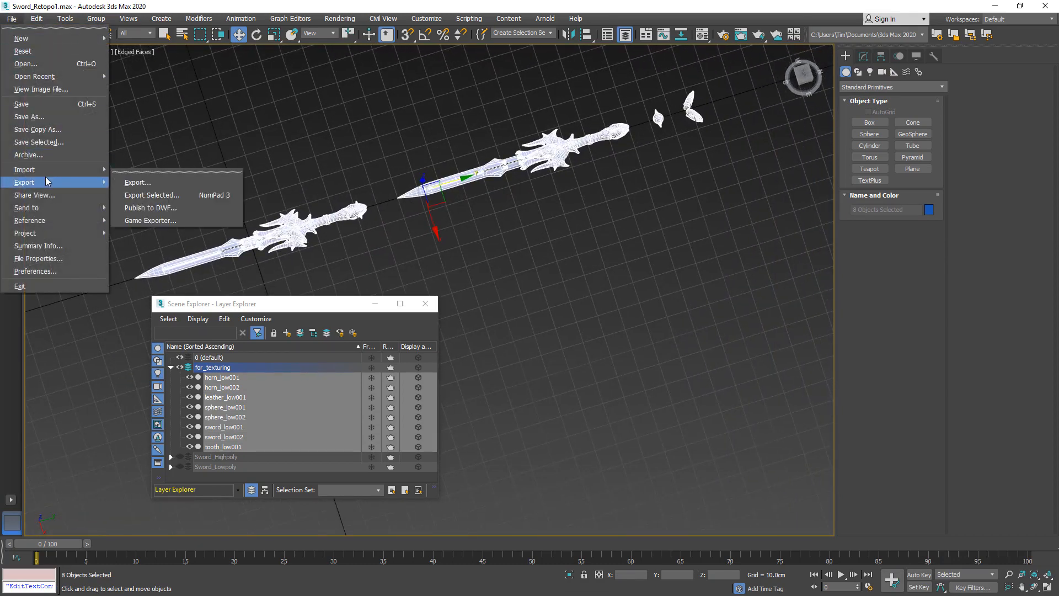
{"action": "left_click", "coordinate": [144, 196]}
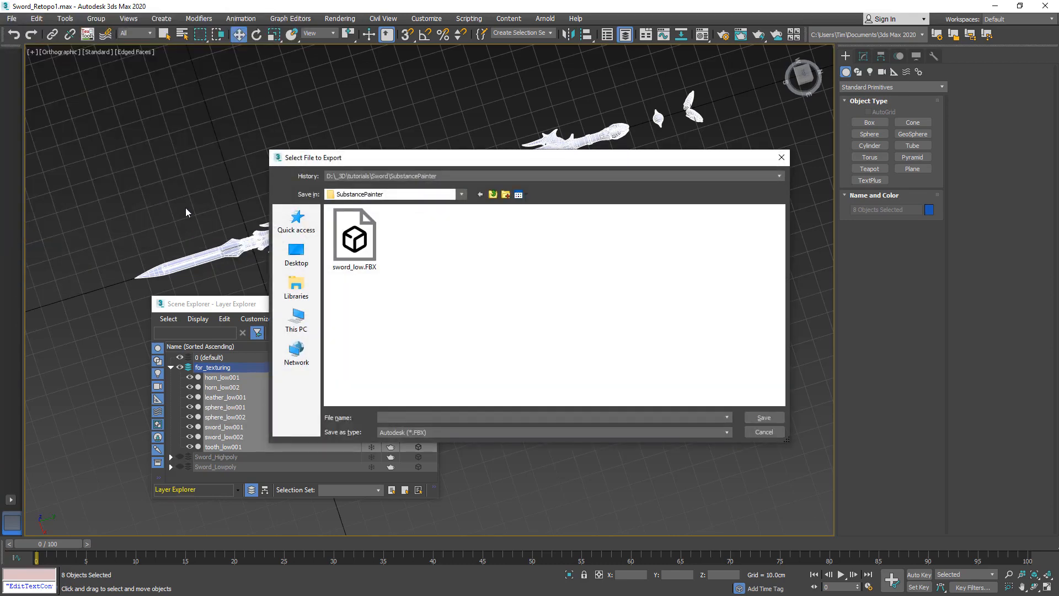
{"action": "left_click", "coordinate": [354, 237]}
{"action": "double_click", "coordinate": [446, 418]}
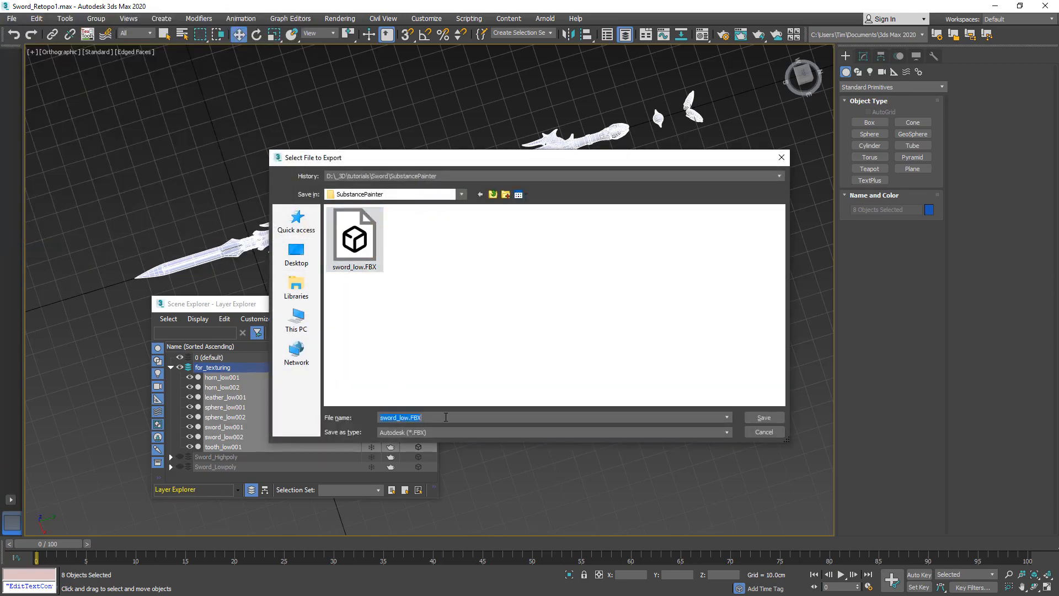
{"action": "type", "text": "sword"}
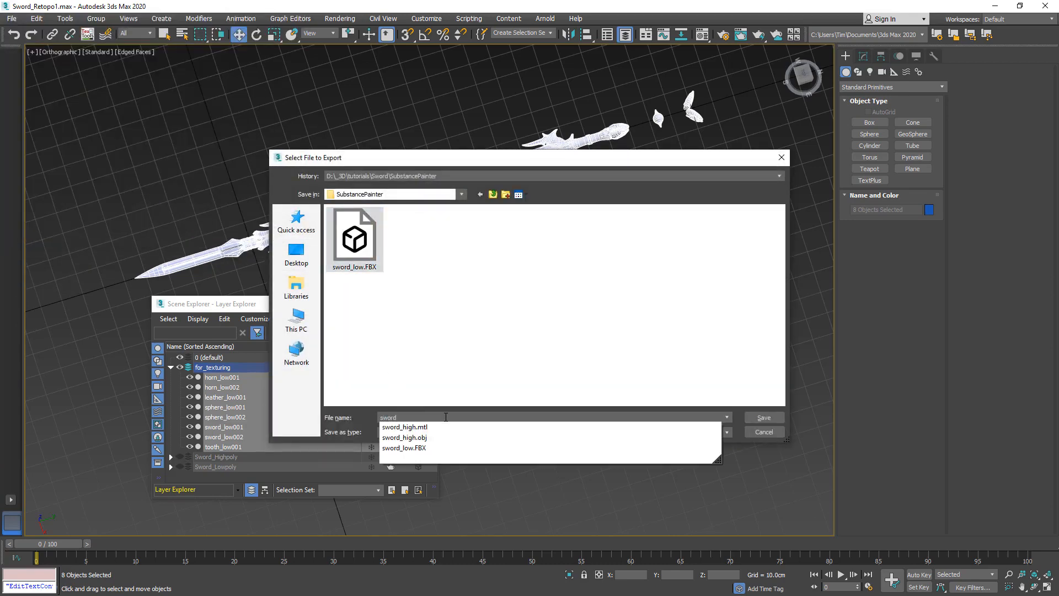
{"action": "type", "text": "_for_texturing"}
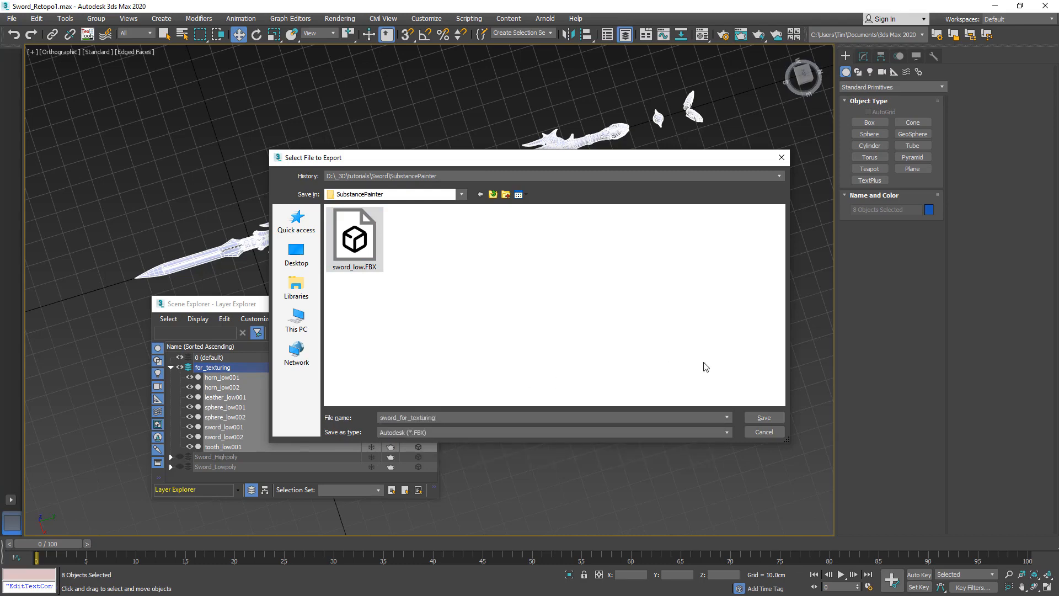
{"action": "left_click", "coordinate": [764, 417]}
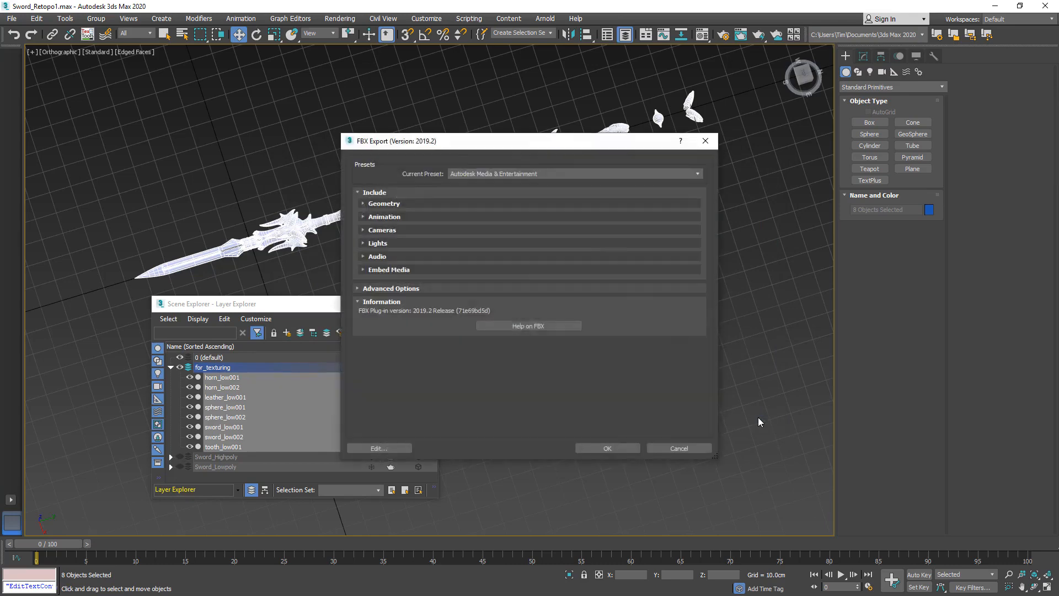
{"action": "left_click", "coordinate": [607, 448]}
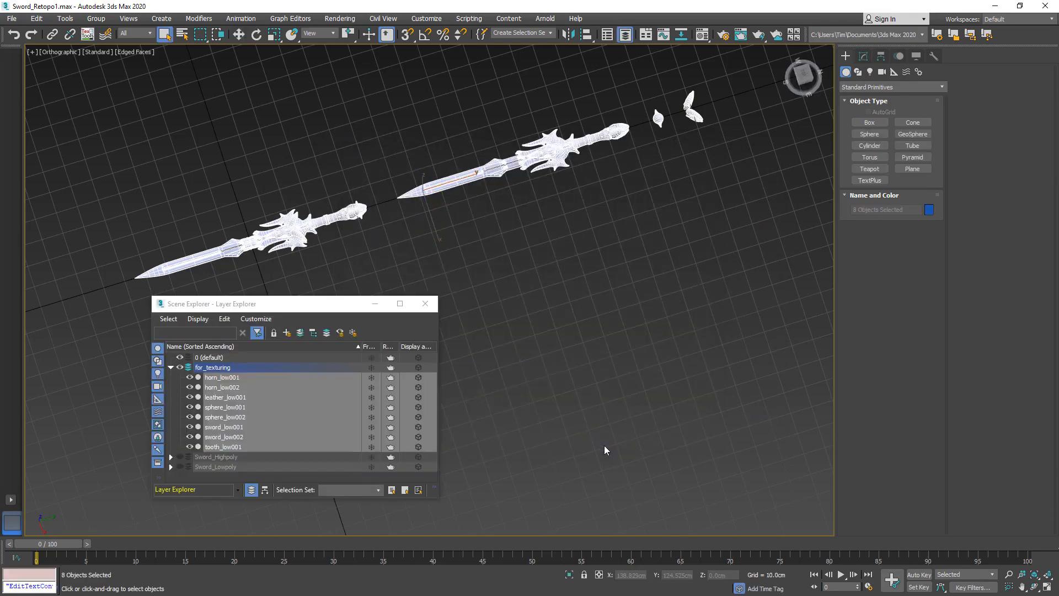